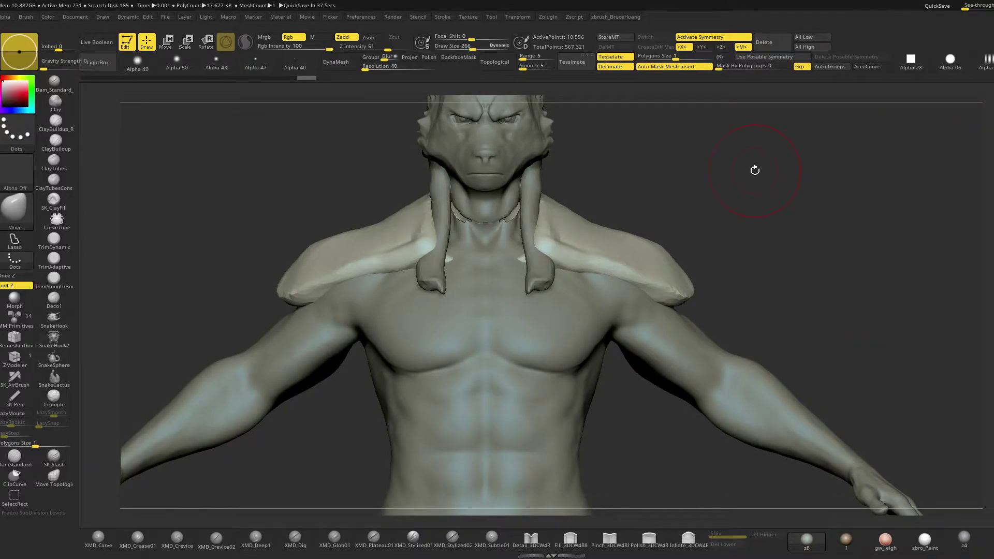
Reshape the outline of the shoulder mantle in front view with the Move brush, adjusting the brush size for the strokes
mouse_move(655, 220)
left_mouse_down()
mouse_move(595, 217)
mouse_move(647, 211)
left_mouse_up()
key("space")
left_click_drag(582, 258, 585, 257)
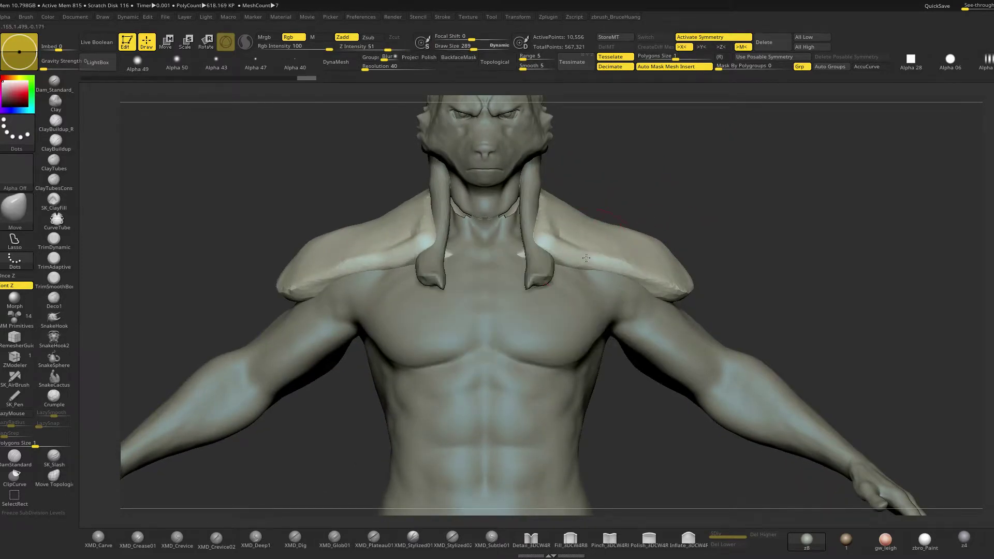
left_click_drag(732, 204, 697, 199, "alt")
key("space")
key("space")
mouse_move(617, 273)
left_mouse_down()
mouse_move(608, 271)
mouse_move(625, 281)
mouse_move(587, 251)
left_mouse_up()
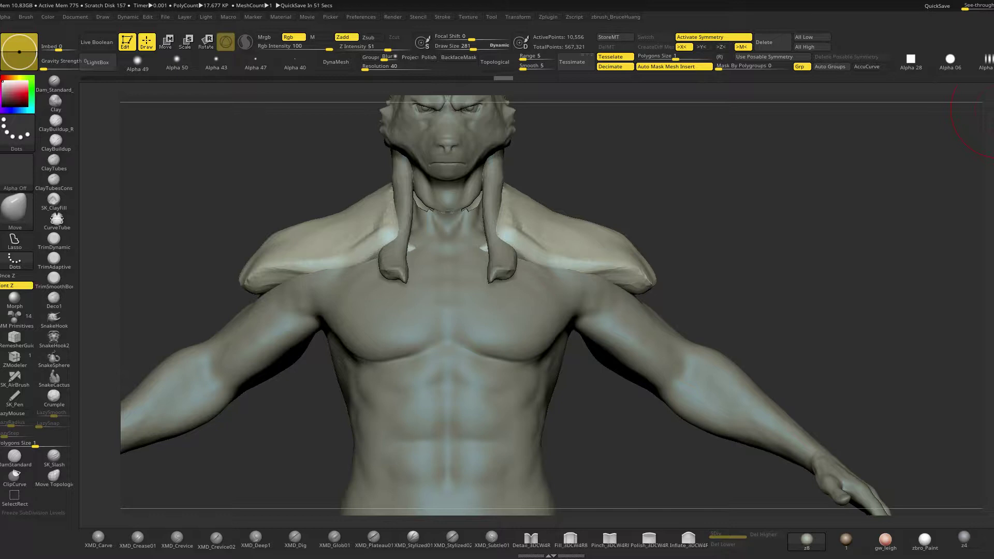
Import the character concept sheet as a texture, load it into Spotlight and close LightBox
left_click(697, 181)
left_click(471, 18)
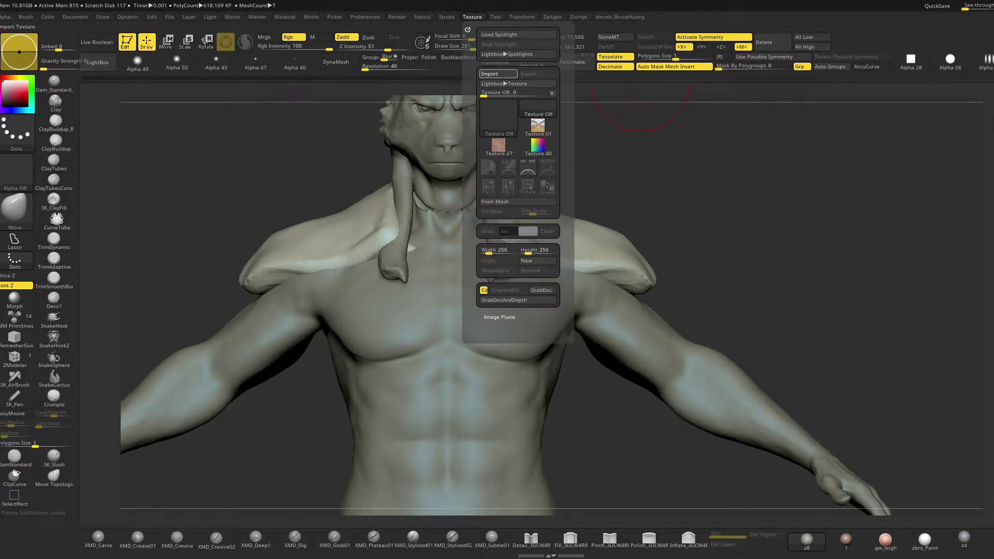
left_click(498, 74)
left_click(472, 17)
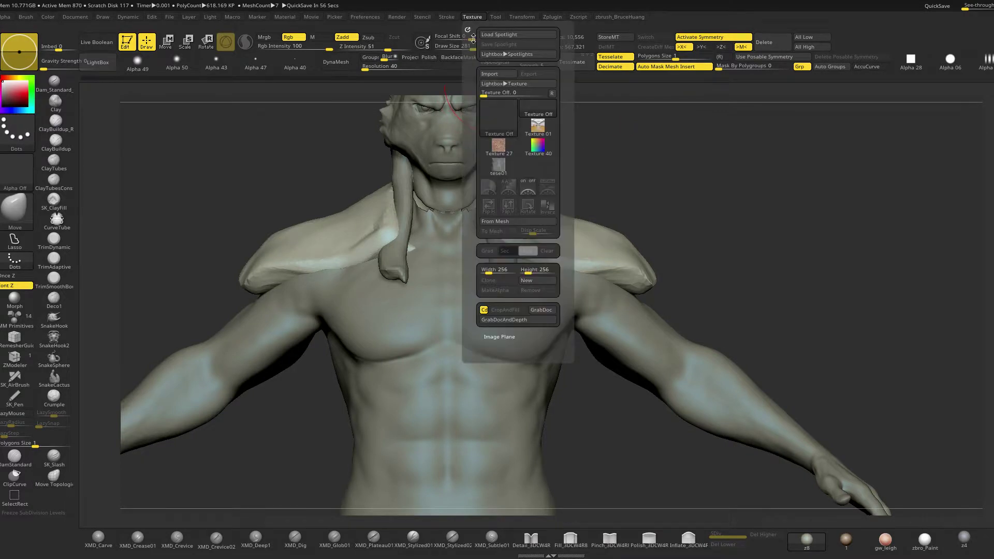
left_click(499, 169)
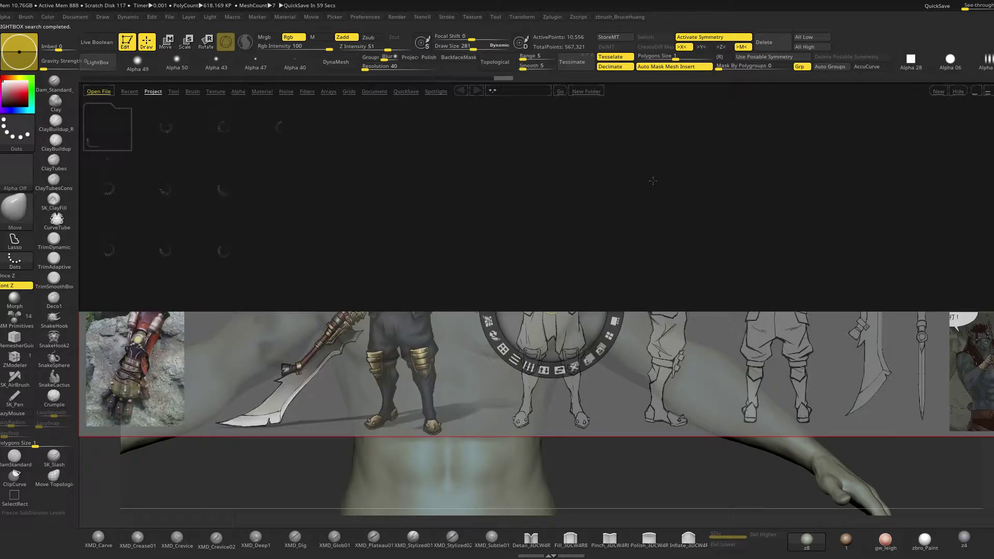
left_click(957, 91)
Enlarge and position the Spotlight concept sheet so its front-view sketch covers the sculpt, adjust its opacity and leave Spotlight editing
left_click_drag(574, 245, 584, 293)
left_click_drag(700, 222, 619, 278)
left_click_drag(646, 220, 727, 314)
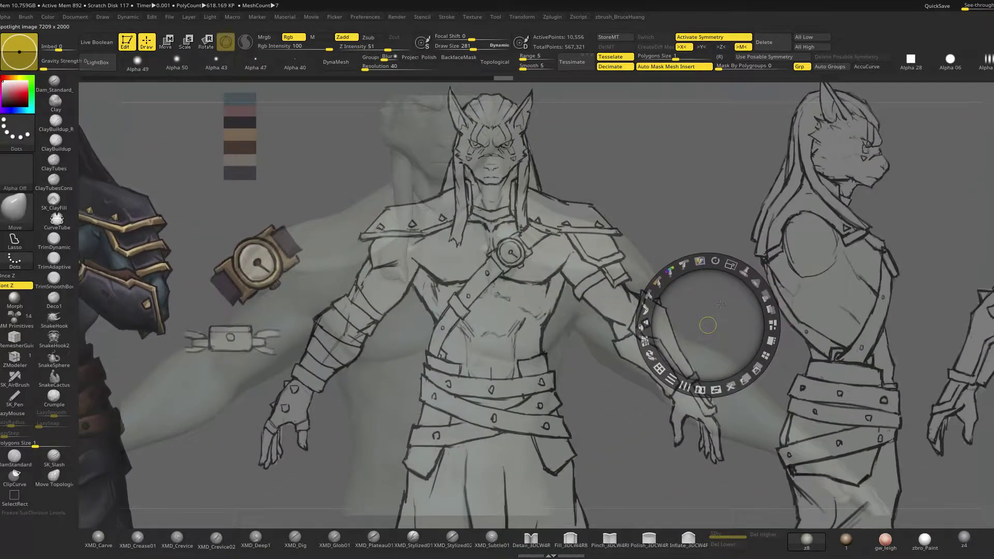
key("z")
key("z")
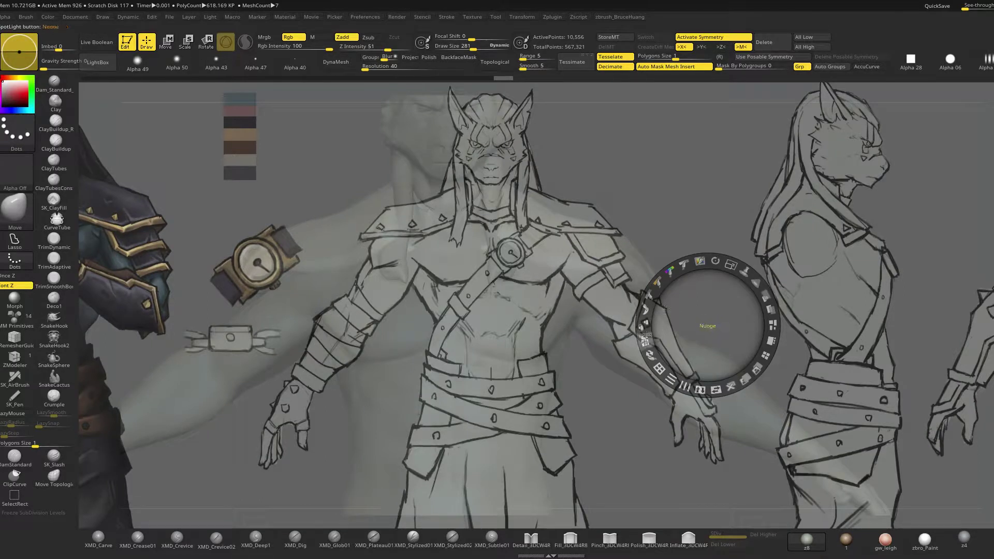
left_click(764, 296)
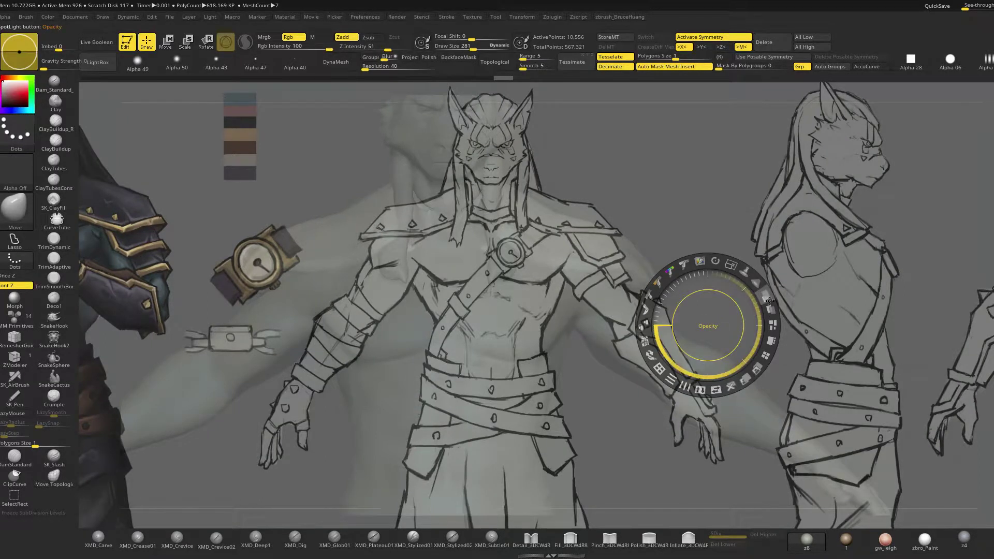
key("z")
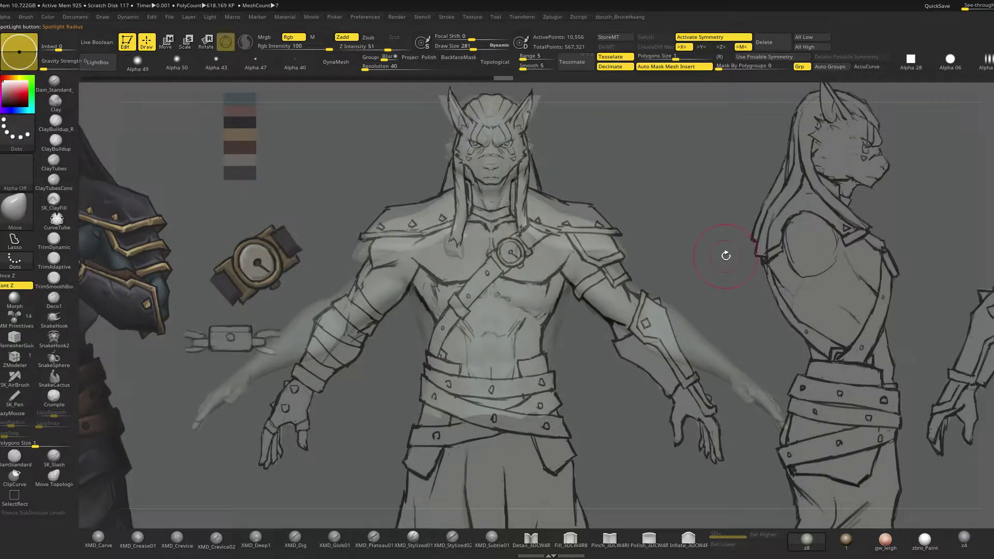
Line up the front view of the bust with the reference sketch and make the head the active subtool
left_click_drag(728, 256, 727, 263)
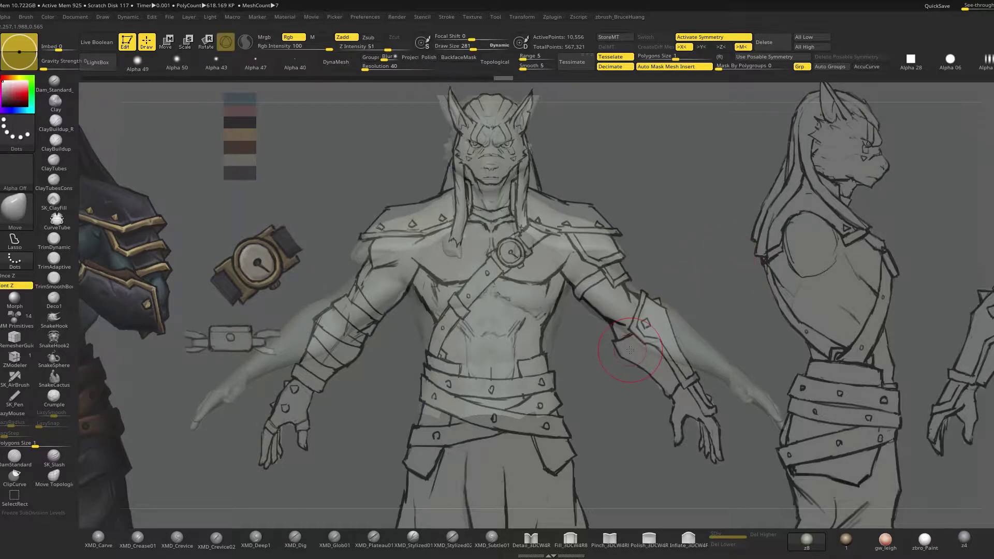
key("shift")
left_click_drag(699, 252, 702, 258, "shift")
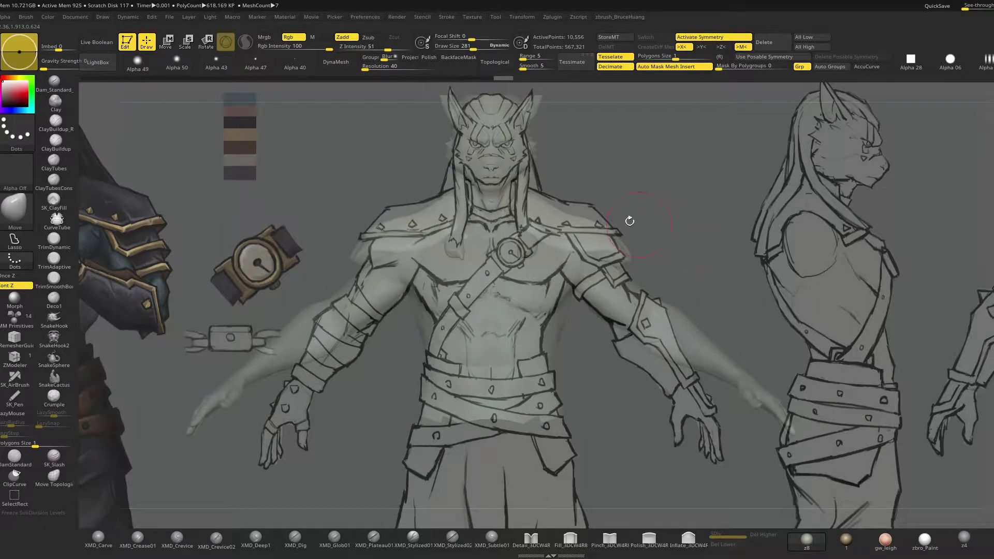
key("space")
left_click_drag(476, 184, 486, 181)
key("space")
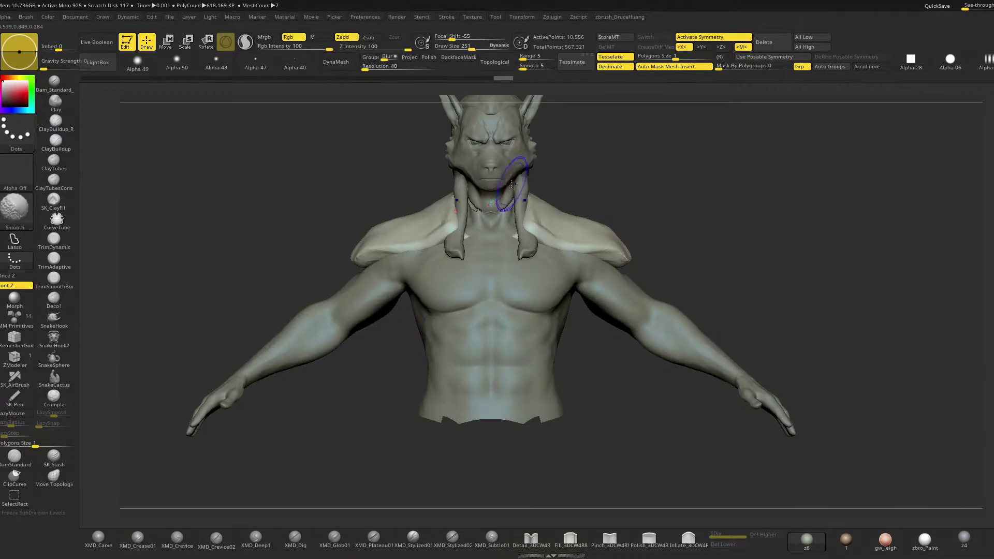
left_click(510, 180, "alt")
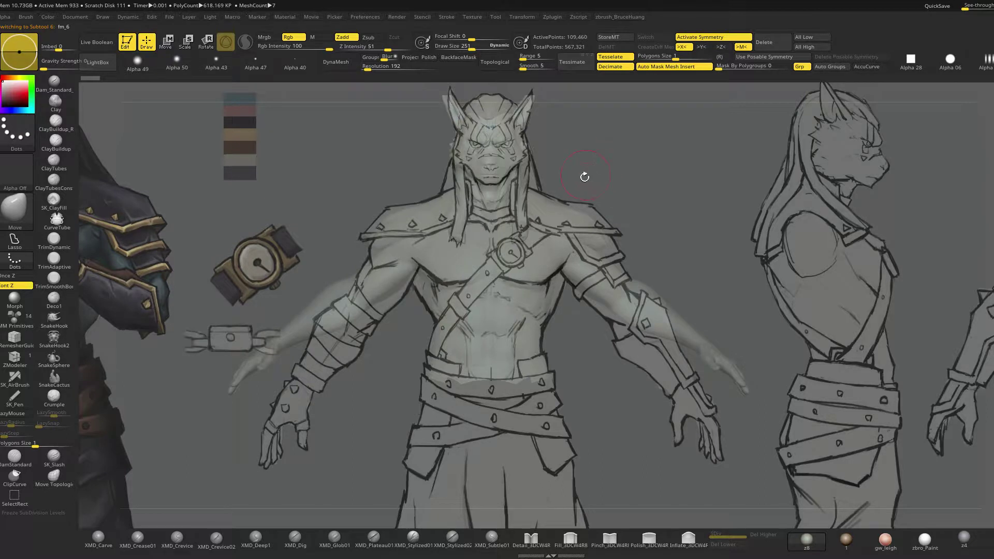
Select the shoulder mantle and pull its outline toward the reference sketch with the Move brush at draw size 432
left_click(582, 212, "alt")
key("space")
left_click_drag(591, 226, 564, 206)
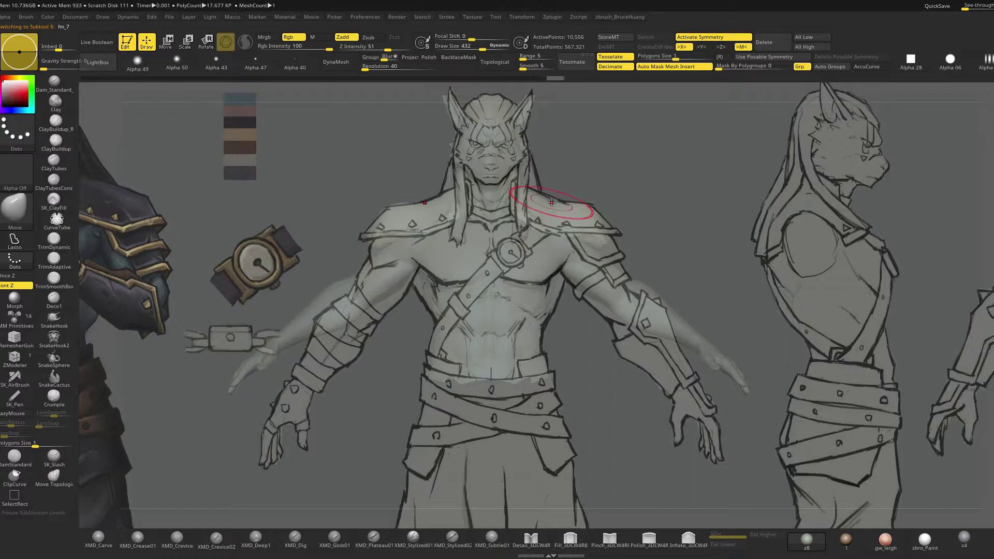
key("space")
mouse_move(602, 234)
left_mouse_down()
mouse_move(589, 236)
mouse_move(609, 231)
mouse_move(580, 209)
left_mouse_up()
key("space")
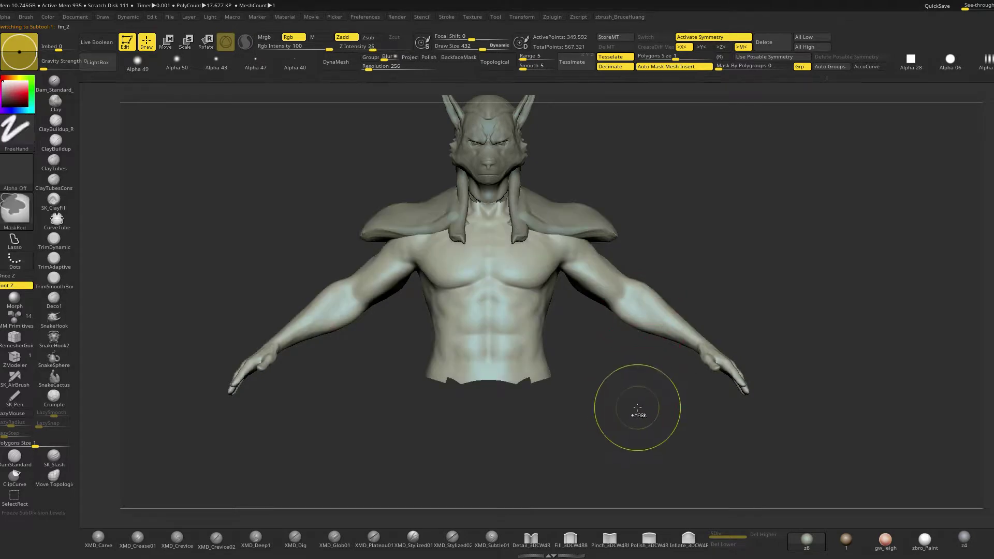
Mask both arms of the body with a lasso selection, invert the mask onto the torso and isolate the body
left_click_drag(638, 410, 829, 288, "ctrl")
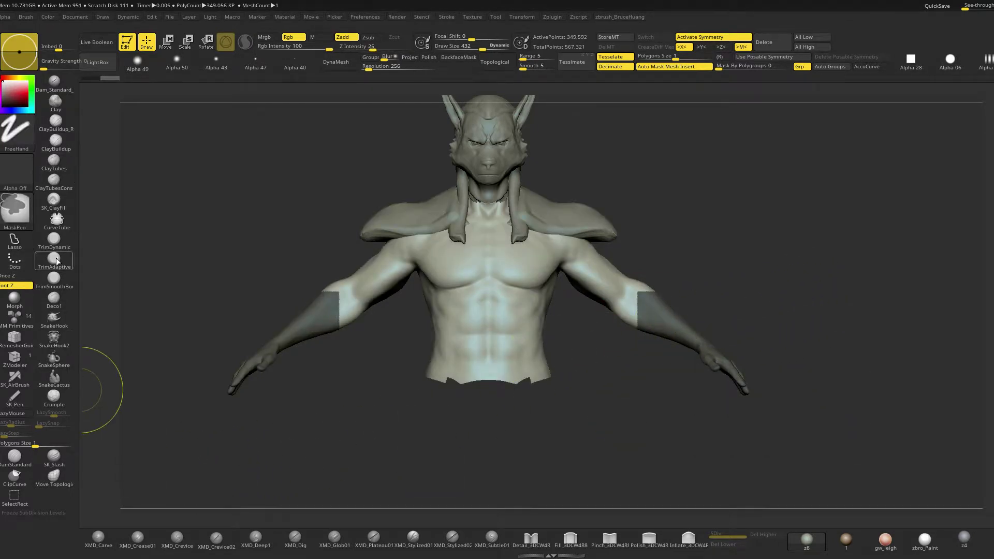
left_click(15, 241)
mouse_move(669, 420)
left_mouse_down("ctrl")
mouse_move(663, 282)
mouse_move(637, 196)
mouse_move(583, 229)
mouse_move(558, 269)
mouse_move(591, 305)
left_mouse_up("ctrl")
left_click(676, 230, "ctrl")
key("alt+s")
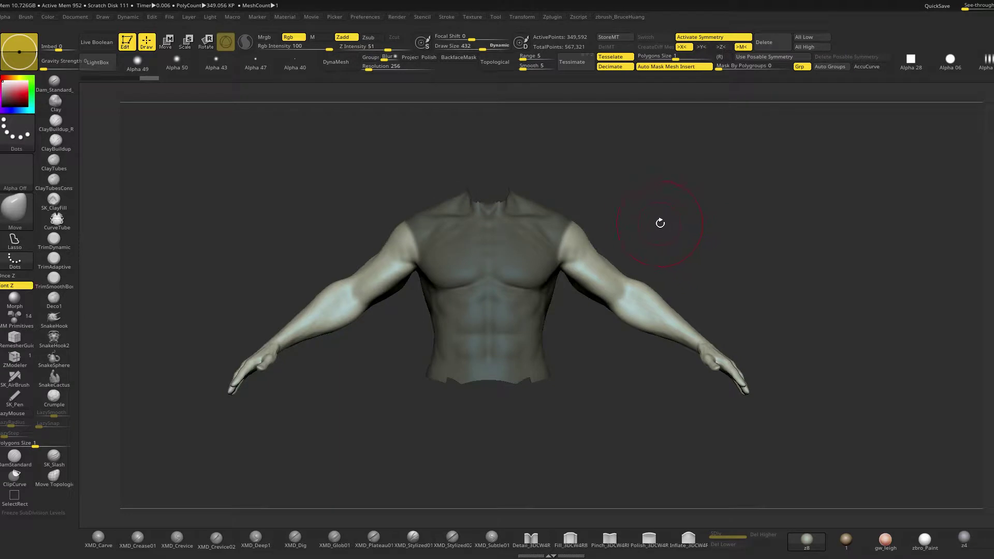
Place the gizmo at the shoulder joint and rotate the unmasked arms downward toward the reference pose
key("shift+z")
key("w")
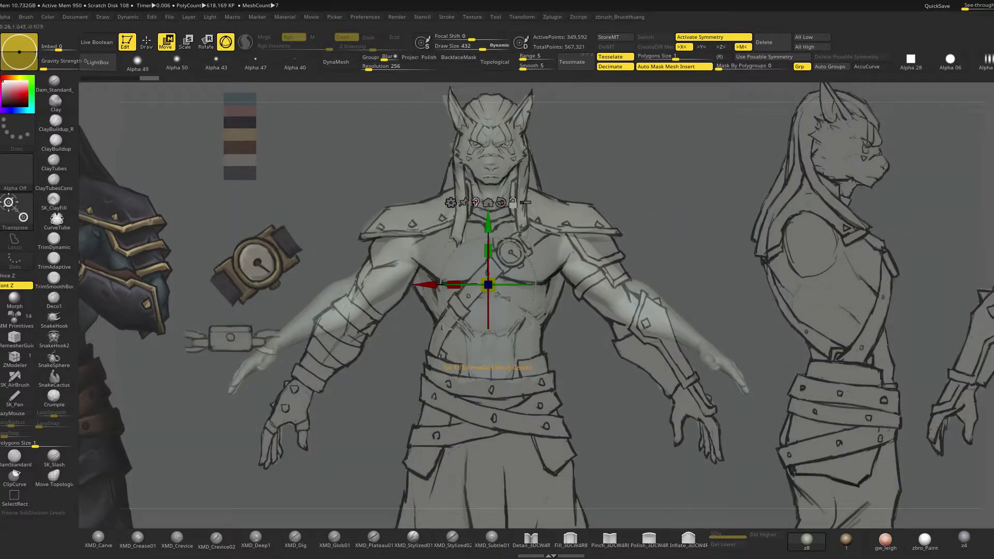
left_click(651, 307)
left_click(566, 233)
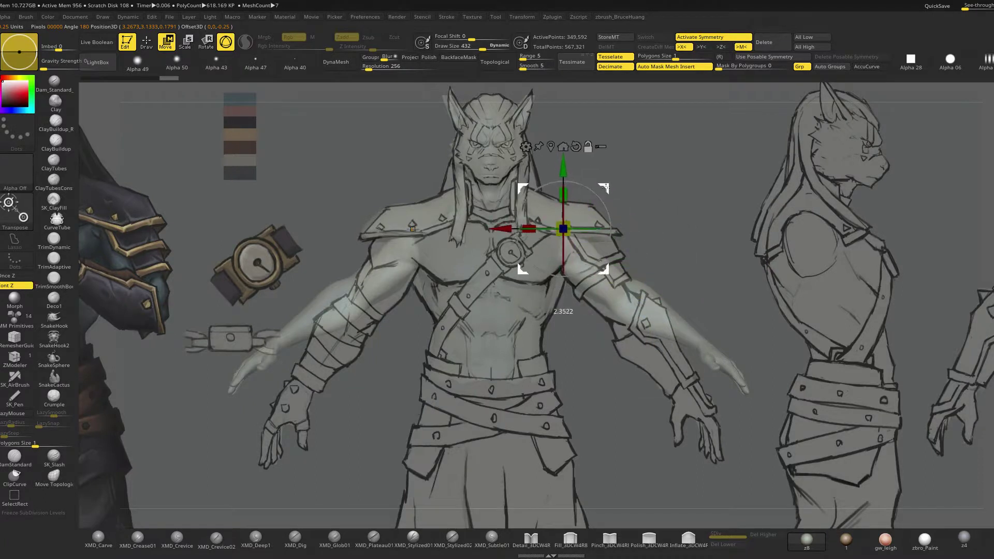
left_click_drag(613, 221, 615, 229)
key("q")
key("ctrl+z")
key("ctrl+shift+z")
key("shift+z")
Clear the mask from the body and smooth the area where the arms meet the chest
left_click_drag(682, 218, 648, 224)
key("space")
left_click_drag(564, 256, 561, 255)
mouse_move(681, 215)
left_mouse_down("ctrl")
mouse_move(698, 229)
mouse_move(647, 233)
left_mouse_up("ctrl")
key("space")
left_click_drag(546, 262, 542, 261)
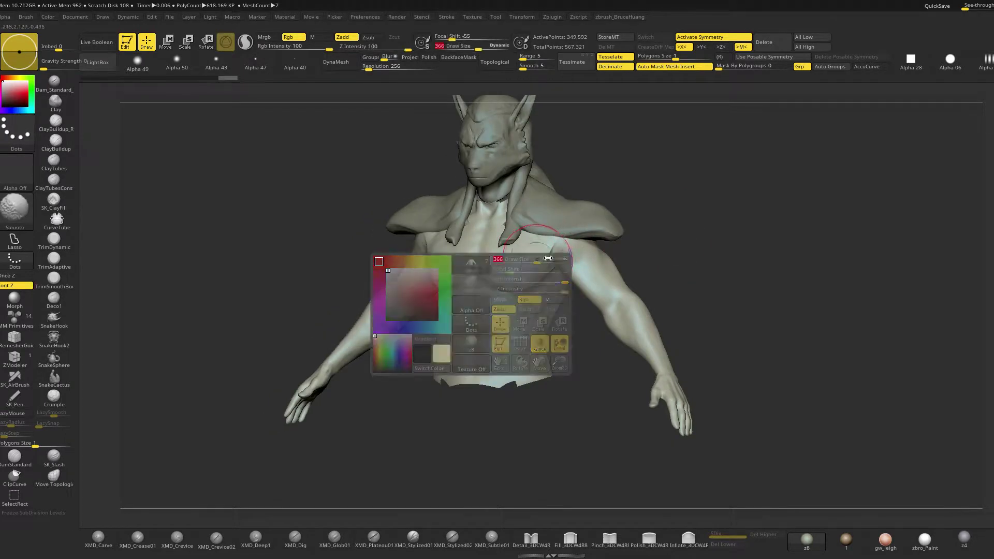
mouse_move(676, 222)
left_mouse_down("shift")
mouse_move(683, 240)
mouse_move(764, 236)
left_mouse_up("shift")
right_click_drag(764, 236, 732, 239)
mouse_move(754, 215)
left_mouse_down()
mouse_move(615, 218)
mouse_move(582, 239)
left_mouse_up()
Select the shoulder mantle and build up volume over its upper surface with ClayBuildup at draw size 339
left_click(601, 244, "alt")
key("space")
left_click_drag(648, 197, 584, 241)
key("space")
key("1")
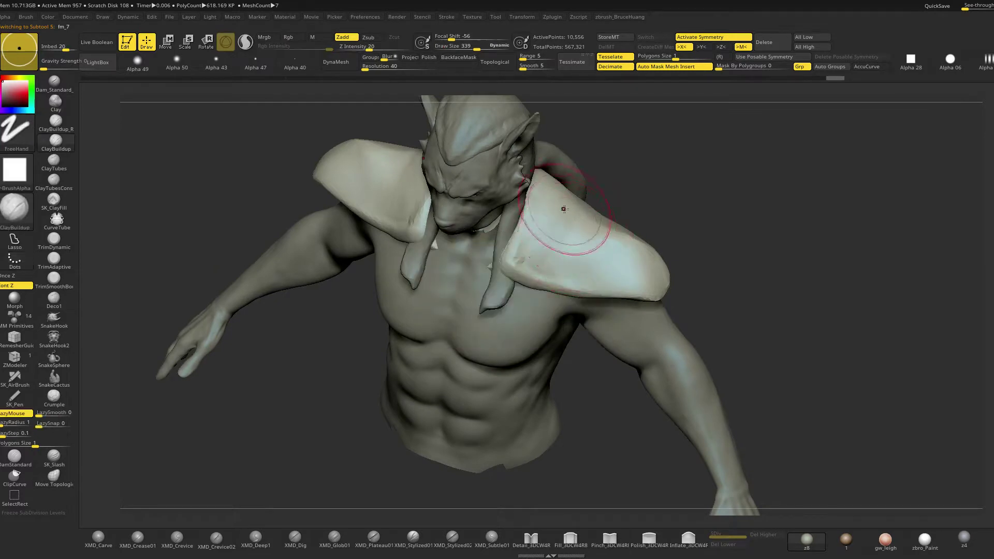
left_click_drag(555, 232, 582, 277)
left_click_drag(595, 246, 603, 277)
left_click_drag(630, 239, 640, 266)
left_click_drag(695, 208, 699, 170)
key("space")
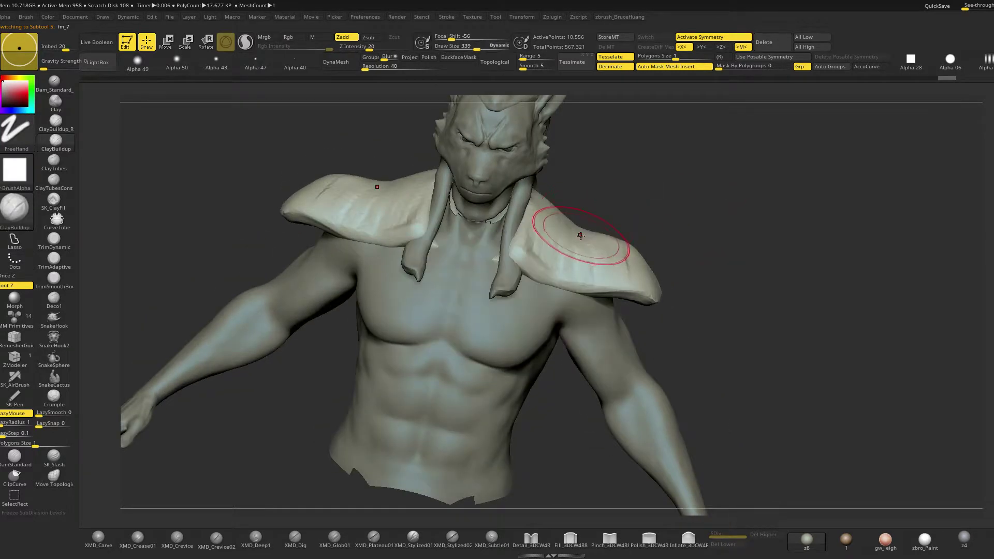
Flatten the front, side and upper surfaces of the shoulder mantle with the hPolish brush at draw size 289
key("b")
key("h")
key("p")
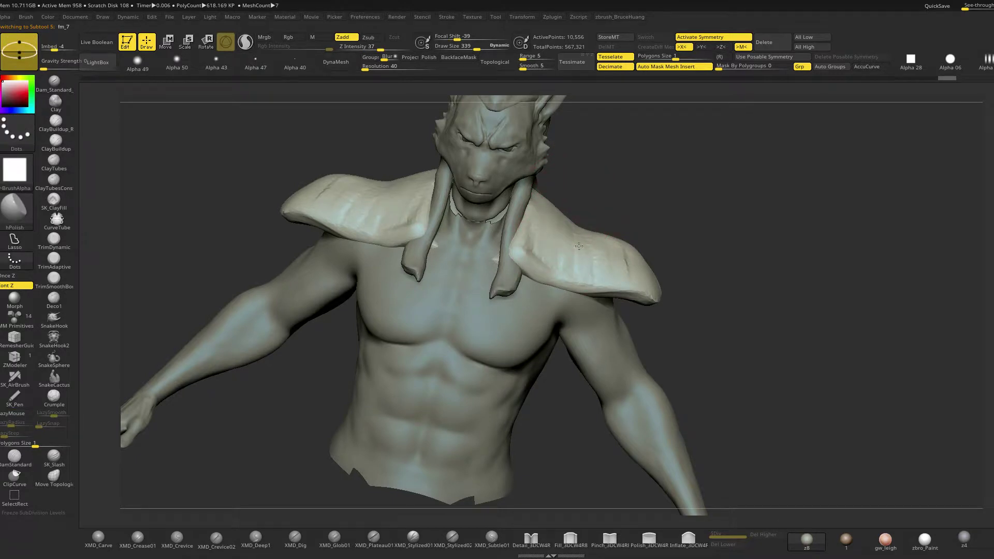
mouse_move(683, 231)
left_mouse_down()
mouse_move(589, 237)
mouse_move(761, 201)
left_mouse_up()
key("space")
left_click_drag(589, 253, 584, 238)
left_click_drag(677, 204, 673, 174)
left_click_drag(550, 230, 528, 243)
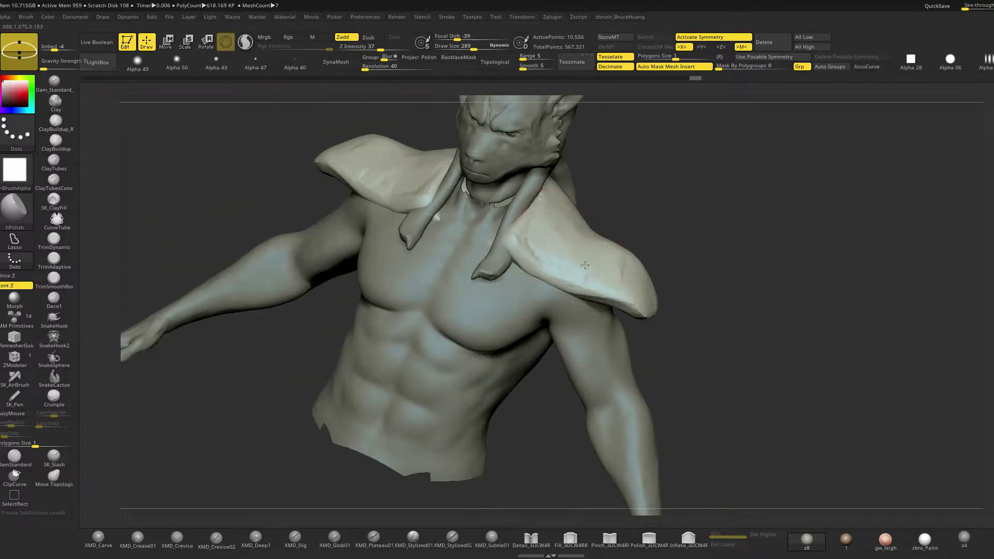
mouse_move(632, 284)
right_mouse_down()
mouse_move(706, 206)
mouse_move(688, 210)
mouse_move(653, 250)
right_mouse_up()
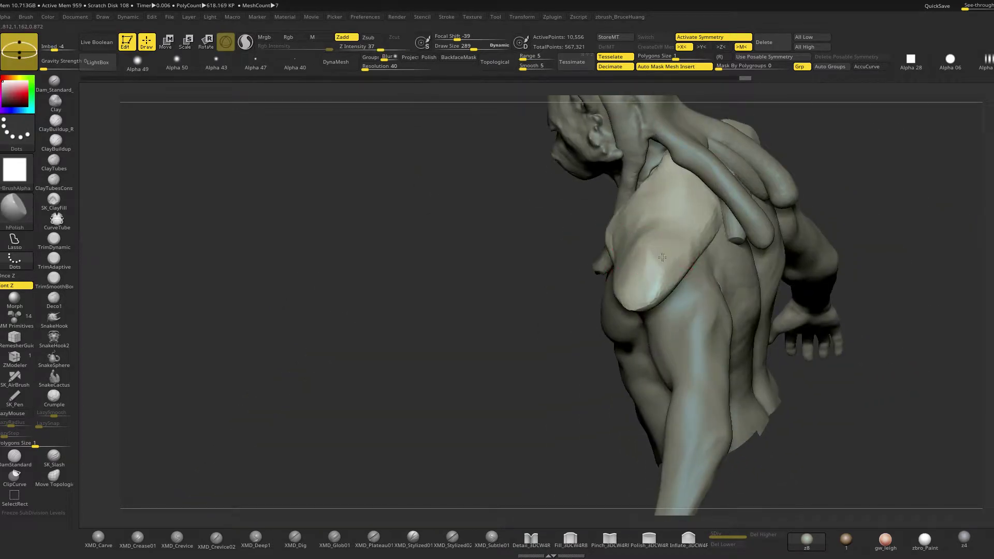
right_click_drag(588, 262, 679, 207)
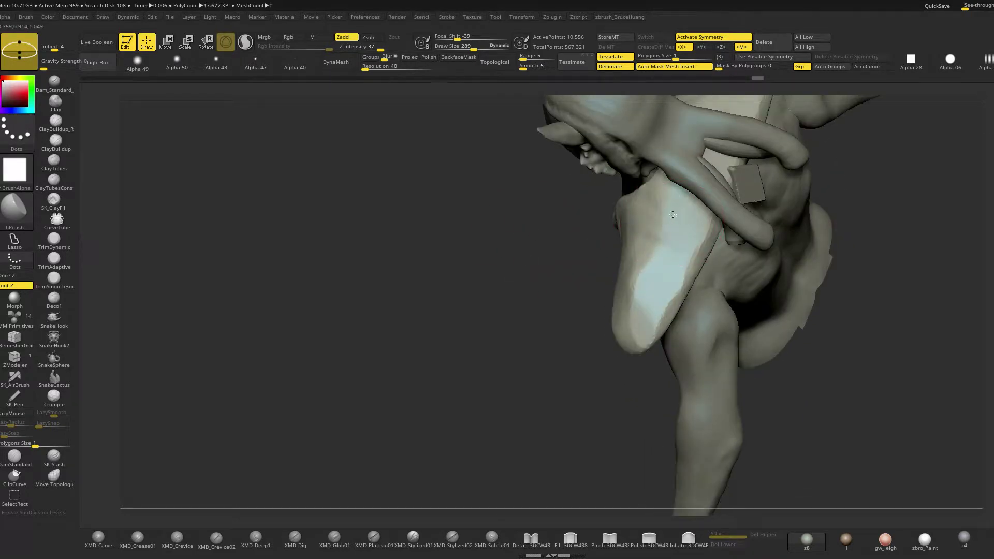
right_click_drag(622, 296, 671, 231)
mouse_move(688, 265)
right_mouse_down()
mouse_move(725, 276)
mouse_move(817, 242)
mouse_move(579, 367)
mouse_move(797, 224)
mouse_move(822, 228)
mouse_move(730, 222)
mouse_move(719, 254)
mouse_move(701, 207)
mouse_move(693, 273)
mouse_move(709, 265)
right_mouse_up()
Isolate the shoulder mantle and carve the first hollows into both ends of its underside with ClayBuildup at draw size 274
key("space")
mouse_move(635, 258)
left_mouse_down()
mouse_move(630, 279)
mouse_move(629, 244)
mouse_move(654, 259)
left_mouse_up()
key("b")
key("c")
key("b")
key("space")
key("space")
right_click_drag(709, 172, 710, 176)
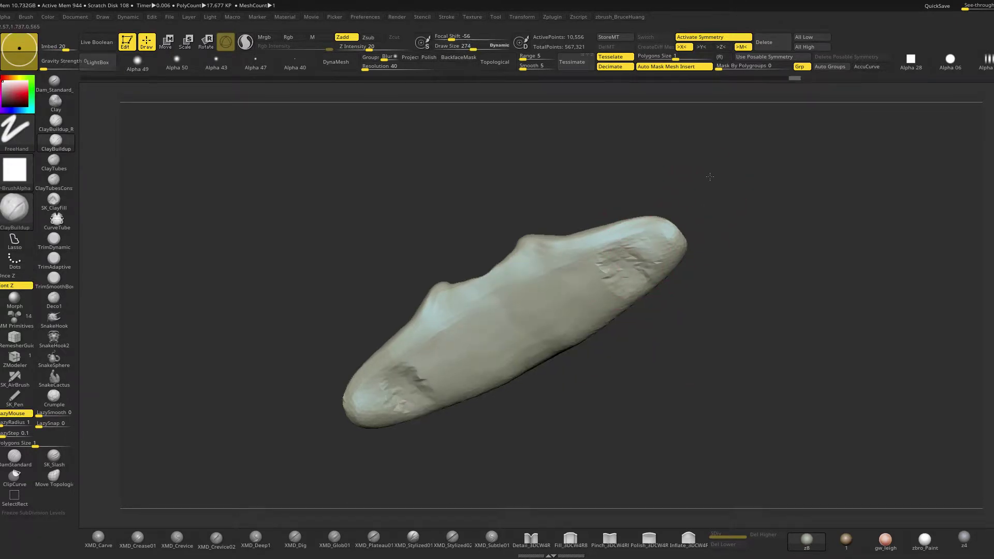
Remesh the shoulder mantle with DynaMesh at resolution 40 and check its wireframe
left_click_drag(692, 171, 539, 133)
left_click(336, 62)
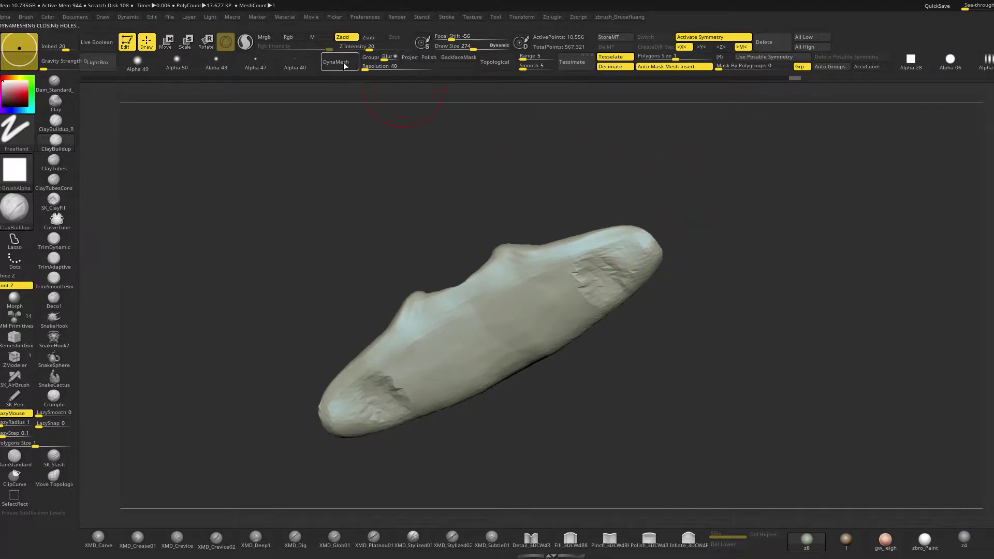
key("shift+f")
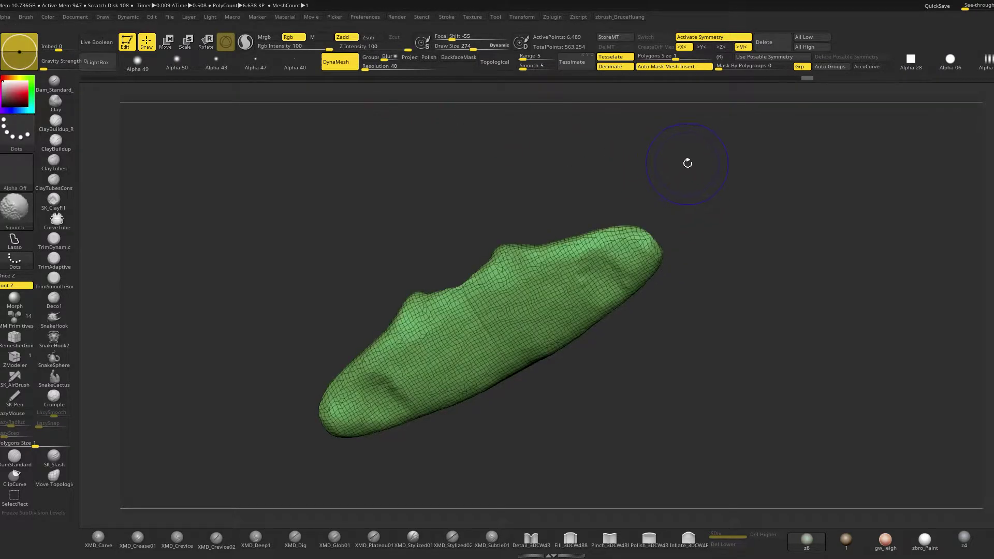
key("shift+f")
Hollow out the entire underside of the shoulder mantle with subtractive ClayBuildup strokes
mouse_move(607, 260)
left_mouse_down("alt")
mouse_move(585, 290)
mouse_move(600, 257)
mouse_move(635, 267)
mouse_move(565, 274)
mouse_move(600, 290)
mouse_move(529, 305)
mouse_move(554, 290)
mouse_move(513, 285)
mouse_move(497, 316)
mouse_move(502, 330)
mouse_move(569, 321)
mouse_move(544, 274)
mouse_move(484, 300)
mouse_move(455, 326)
mouse_move(559, 285)
mouse_move(528, 303)
mouse_move(501, 346)
left_mouse_up("alt")
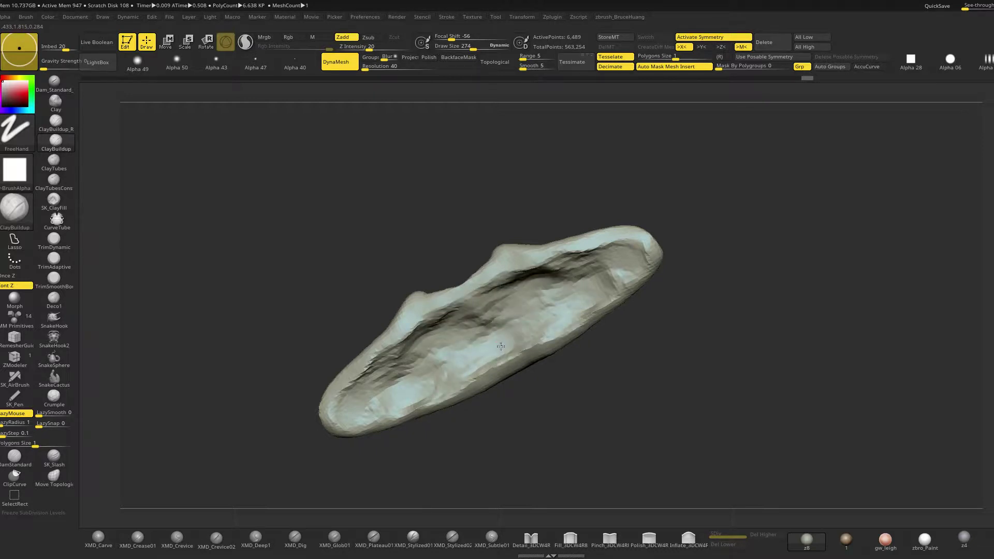
mouse_move(710, 193)
left_mouse_down()
mouse_move(725, 318)
mouse_move(732, 207)
mouse_move(735, 249)
mouse_move(741, 237)
mouse_move(734, 162)
mouse_move(728, 217)
left_mouse_up()
mouse_move(446, 249)
left_mouse_down()
mouse_move(492, 280)
mouse_move(619, 292)
mouse_move(507, 264)
mouse_move(481, 303)
mouse_move(523, 300)
mouse_move(491, 324)
mouse_move(533, 310)
left_mouse_up()
mouse_move(694, 303)
left_mouse_down()
mouse_move(726, 220)
mouse_move(742, 216)
left_mouse_up()
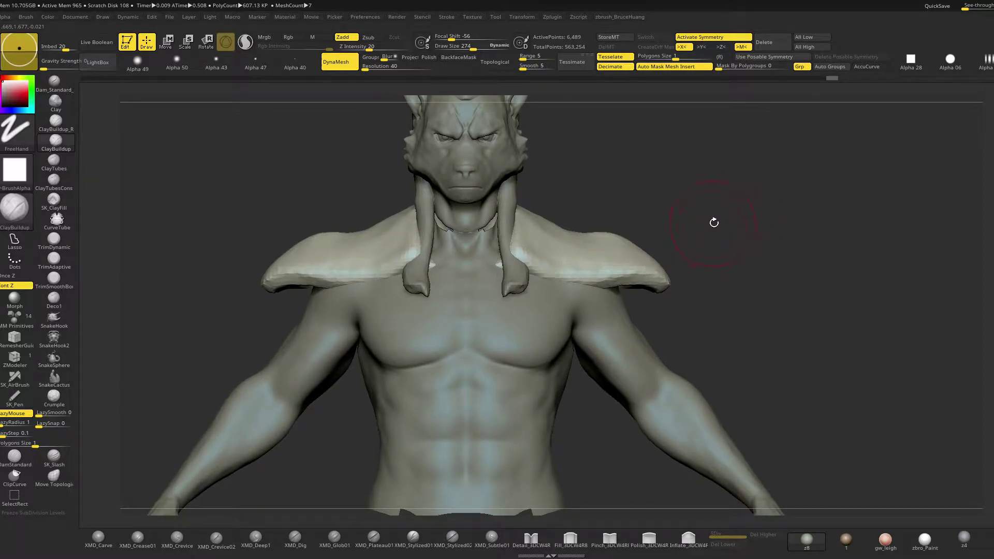
Select the body and push in the sides of the torso below the chest with the Move brush at draw size 229
left_click_drag(741, 237, 730, 225, "alt")
left_click(481, 298, "alt")
key("space")
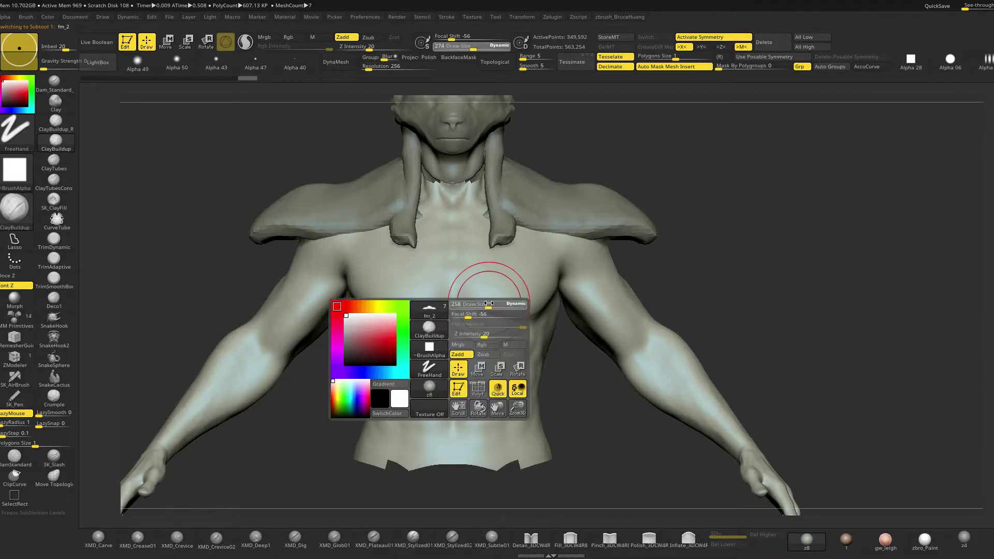
key("b")
key("m")
key("v")
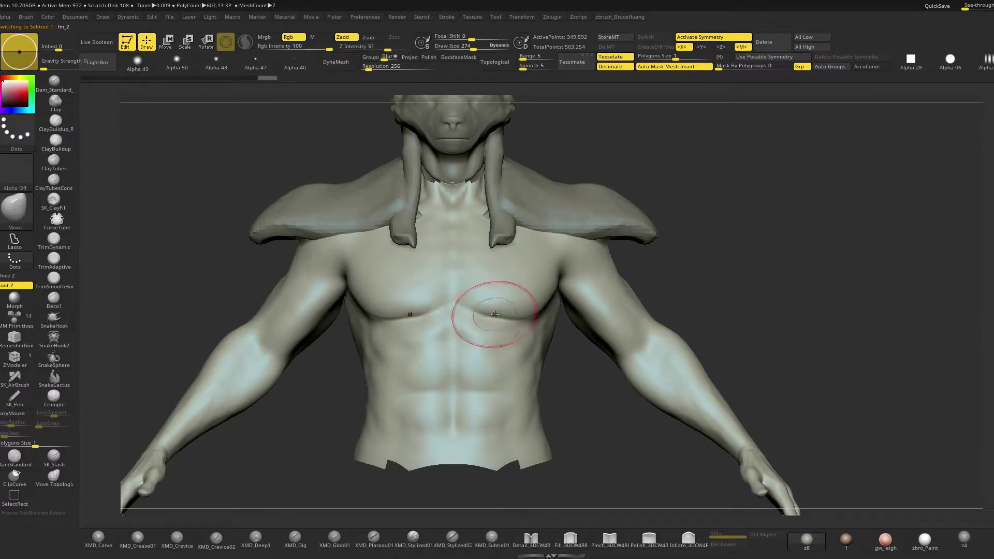
key("space")
left_click_drag(506, 315, 486, 310)
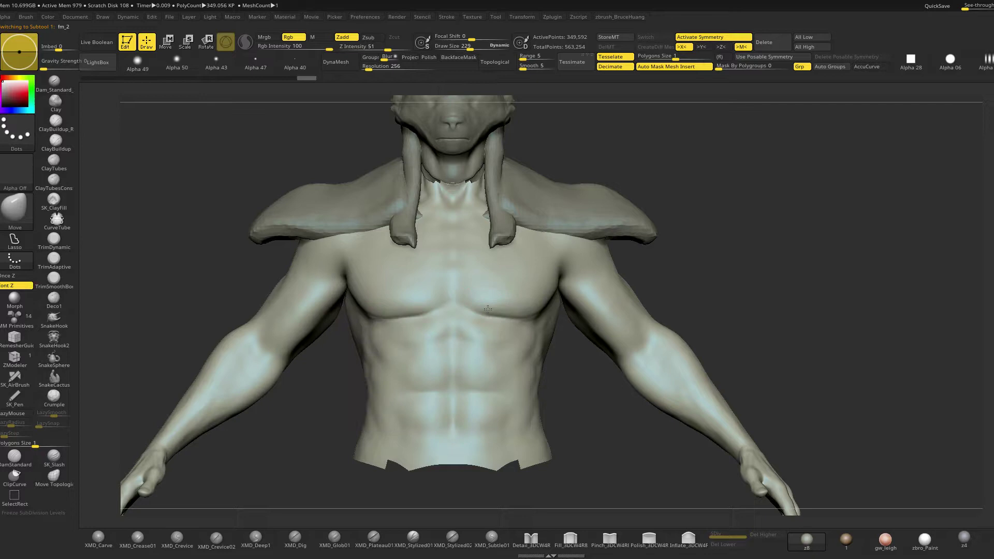
left_click_drag(548, 299, 533, 326)
mouse_move(720, 281)
left_mouse_down("alt")
mouse_move(712, 244)
mouse_move(689, 242)
mouse_move(710, 253)
mouse_move(712, 277)
mouse_move(690, 269)
mouse_move(701, 273)
left_mouse_up("alt")
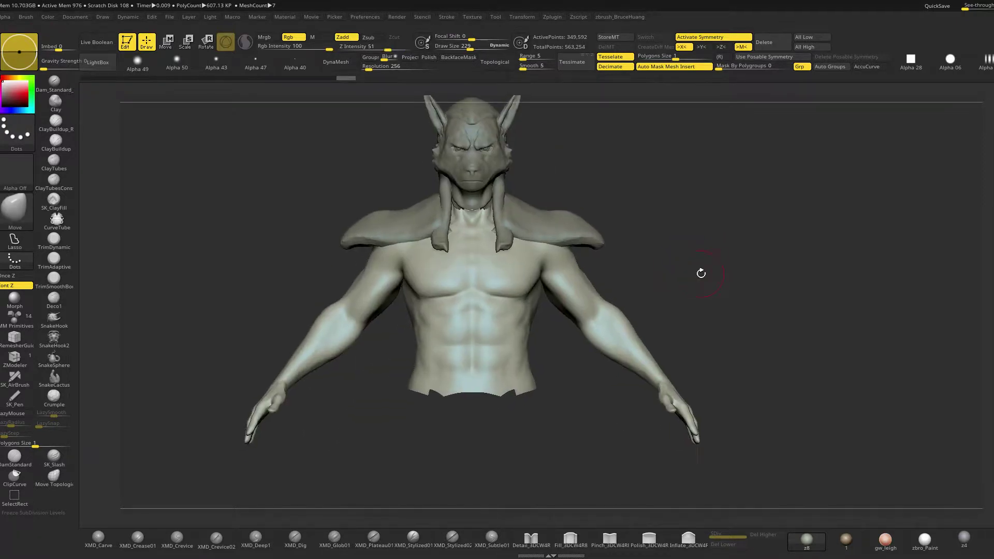
Turn off symmetry and try inserting a PolySphere on the upper arm with the IMM Primitives brush
left_click(14, 316)
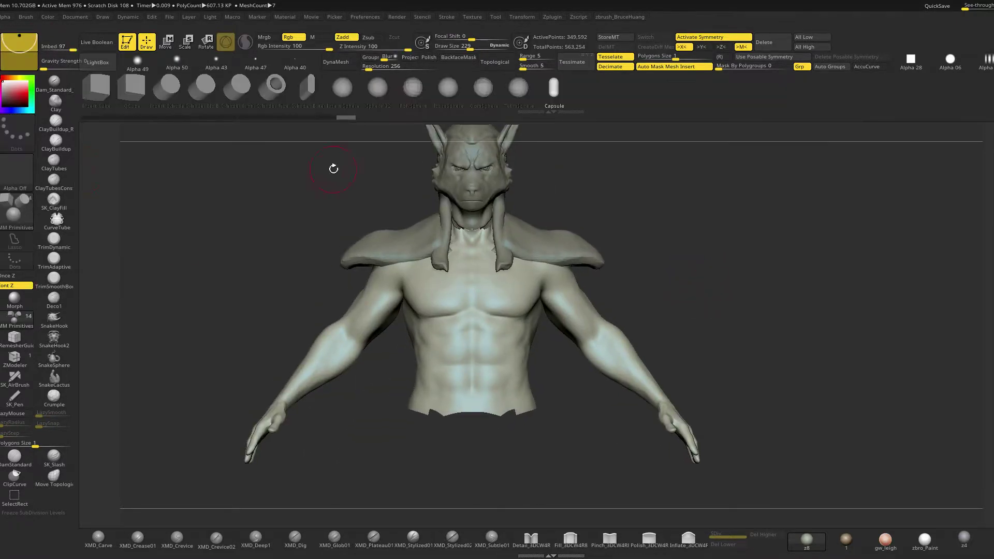
left_click(417, 89)
left_click_drag(648, 257, 608, 290)
key("x")
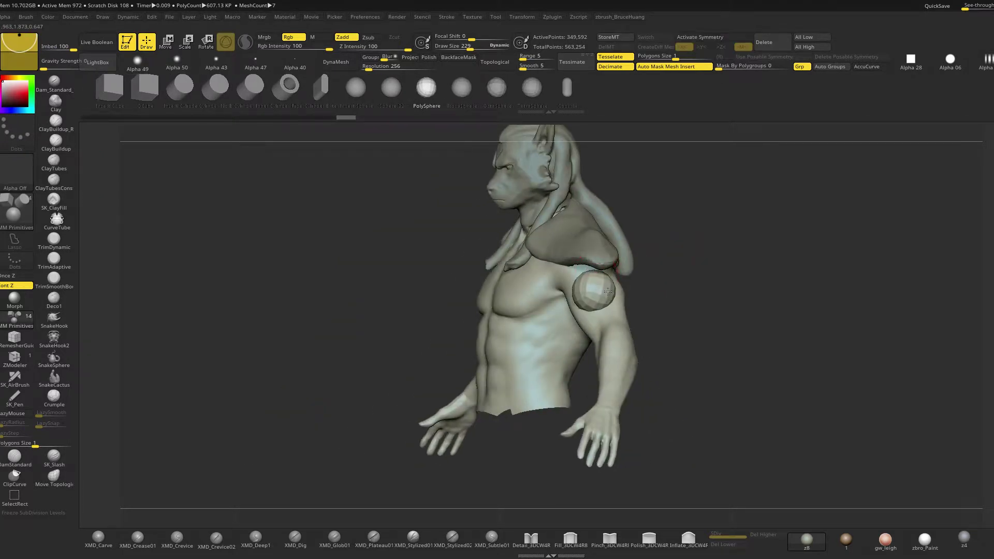
key("ctrl+z")
mouse_move(689, 258)
left_mouse_down()
mouse_move(733, 253)
mouse_move(708, 258)
left_mouse_up()
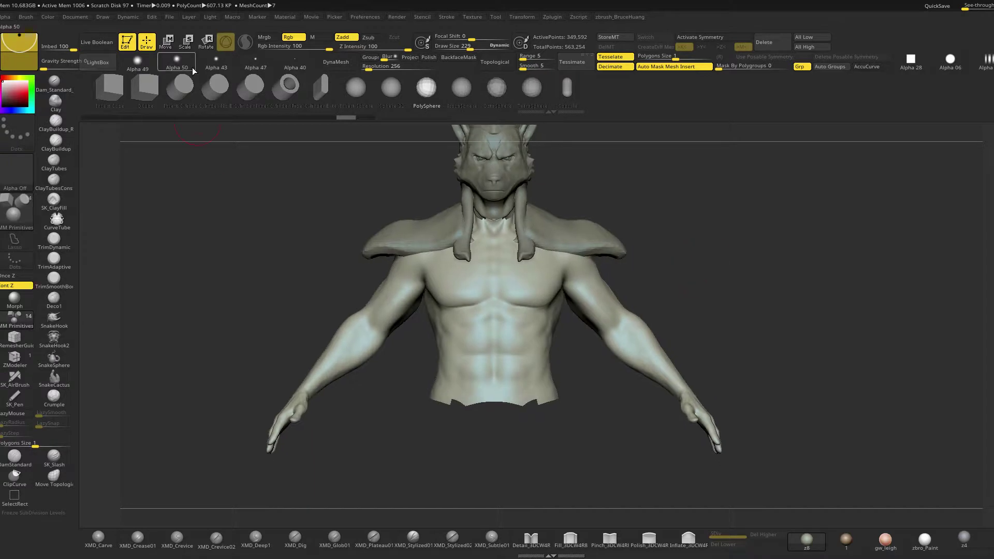
Insert a QCube on the outer upper arm below the shoulder mantle and flatten it into a slab with the gizmo
left_click(145, 89)
left_click_drag(635, 258, 710, 240)
key("w")
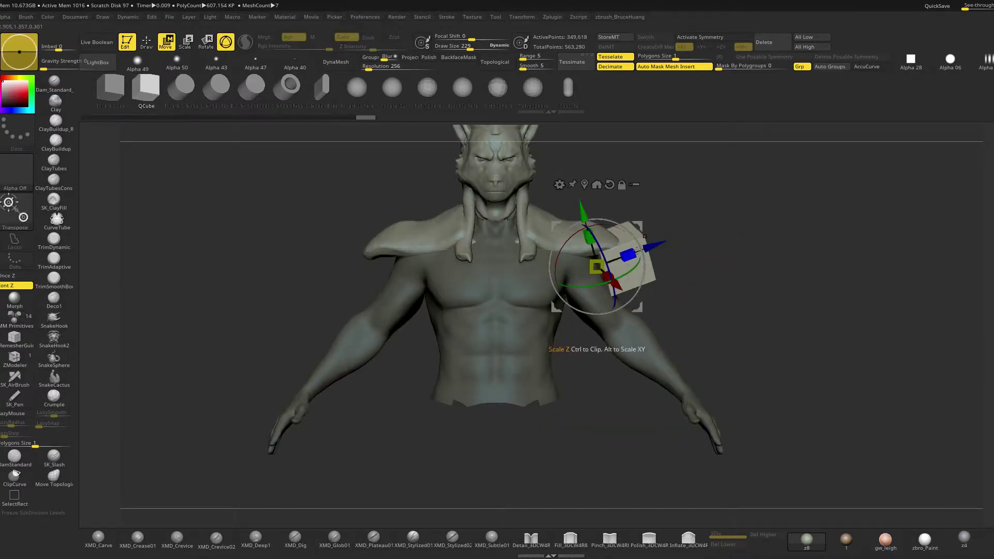
left_click_drag(624, 252, 643, 264)
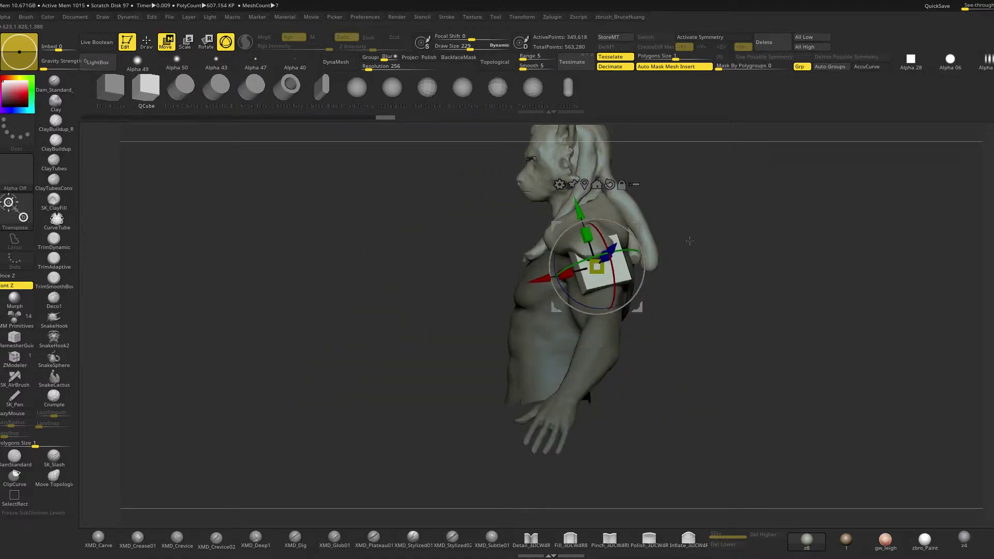
left_click_drag(690, 241, 756, 242)
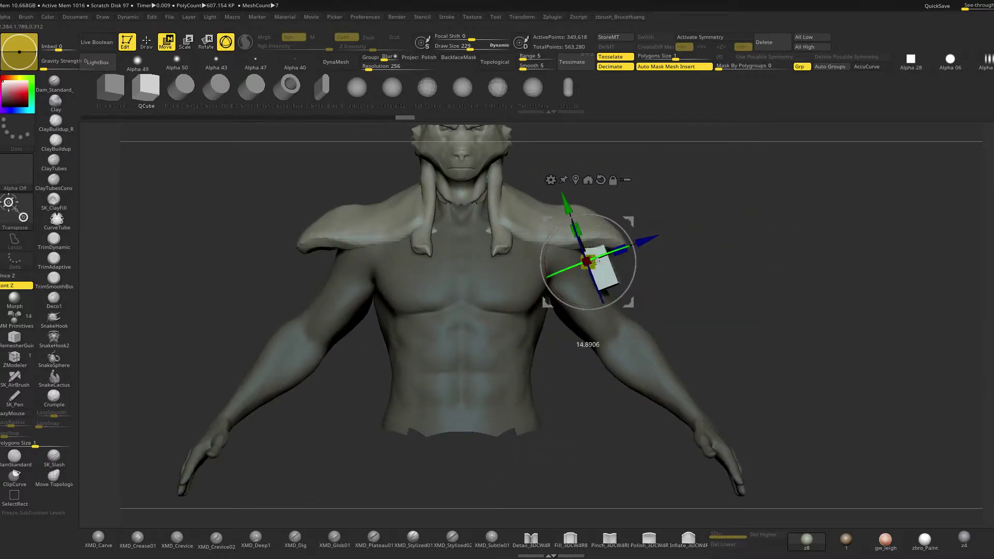
left_click_drag(623, 252, 625, 252)
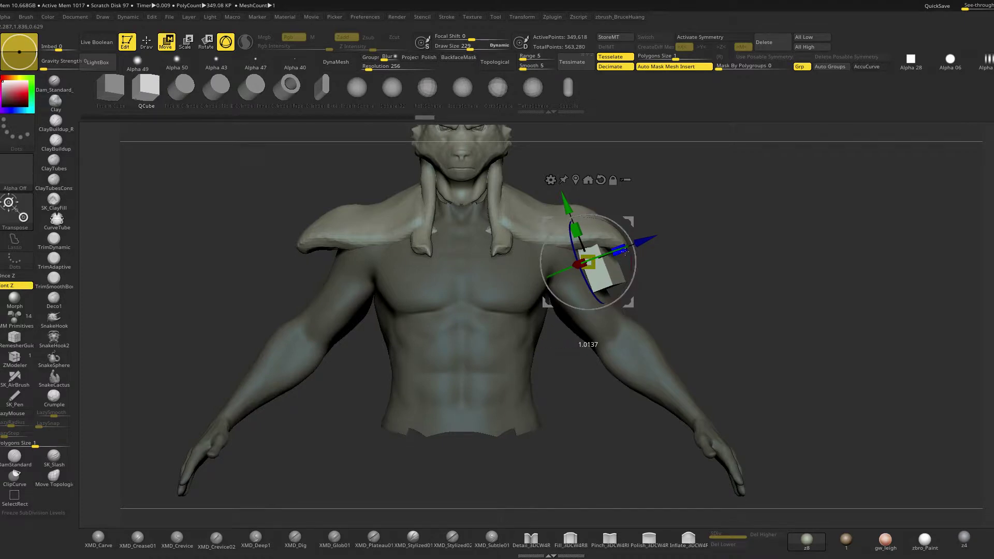
key("q")
mouse_move(699, 247)
left_mouse_down()
mouse_move(590, 248)
mouse_move(681, 248)
mouse_move(662, 251)
left_mouse_up()
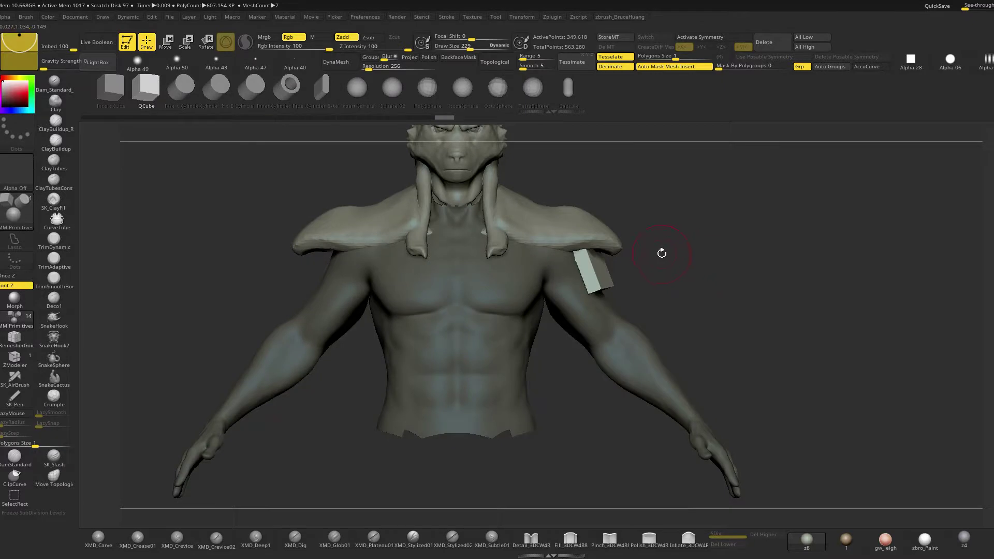
key("w")
key("q")
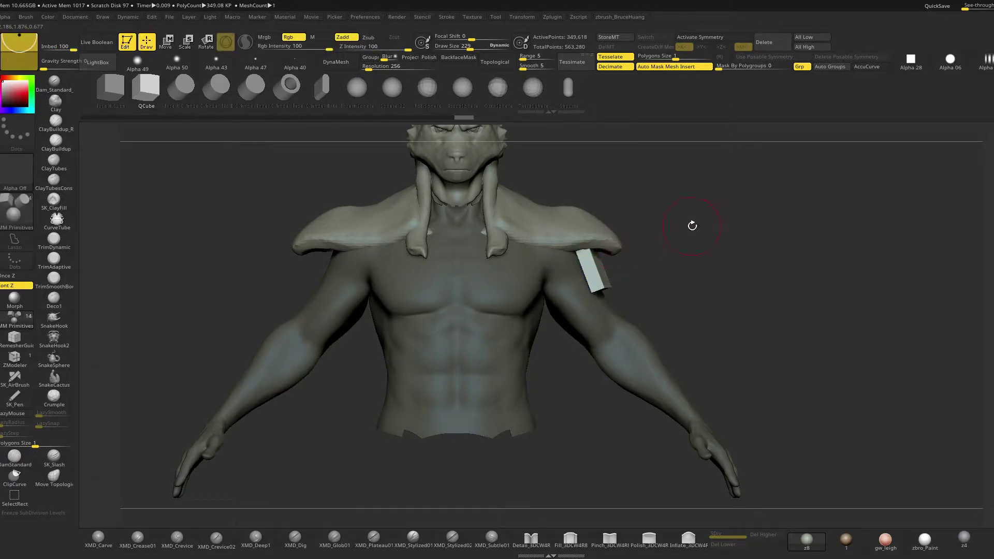
Split the flattened cube off the body as its own subtool and isolate it
mouse_move(727, 244)
left_mouse_down()
mouse_move(701, 247)
mouse_move(721, 241)
mouse_move(728, 257)
left_mouse_up()
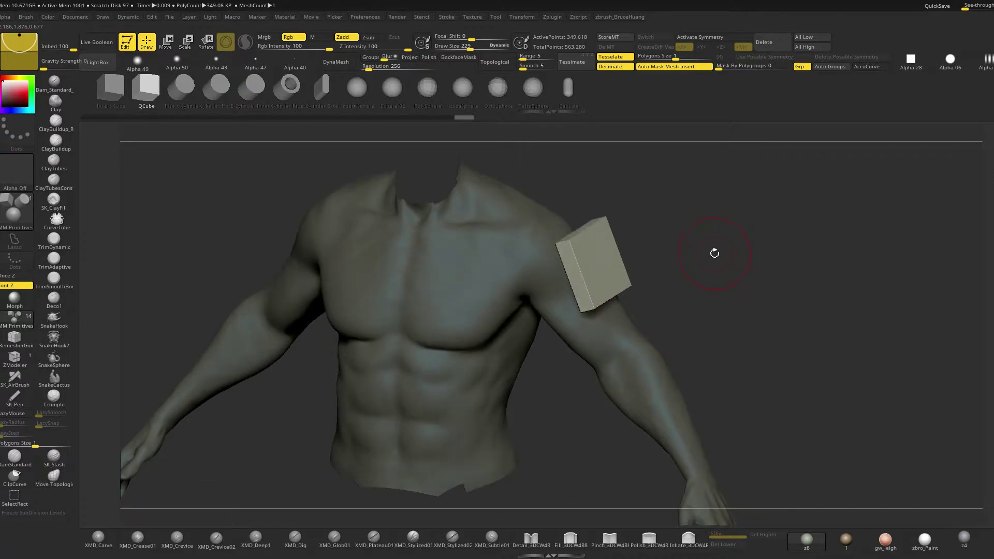
key("space")
left_click(714, 279)
left_click_drag(659, 184, 683, 248)
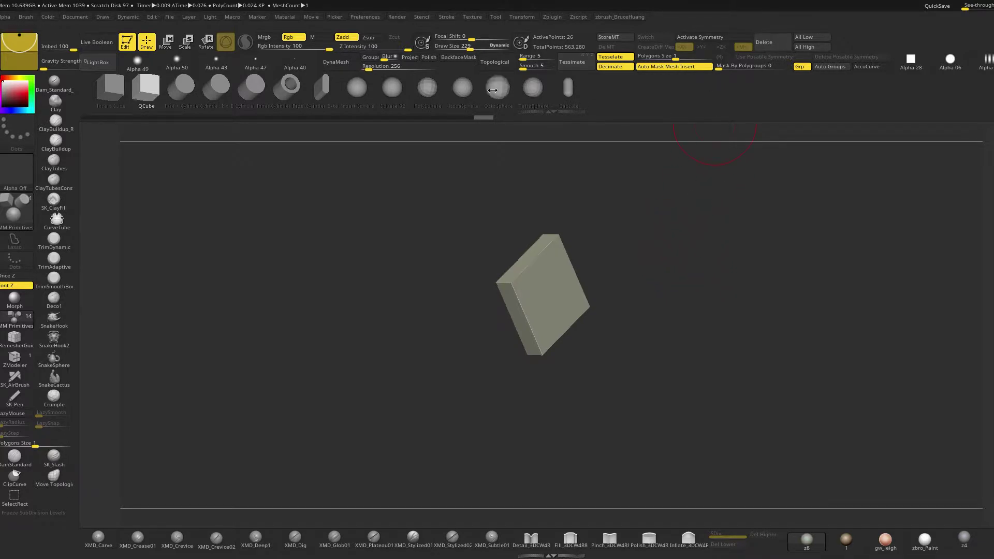
Remesh the slab with DynaMesh at resolution 256 and check its wireframe
left_click(339, 61)
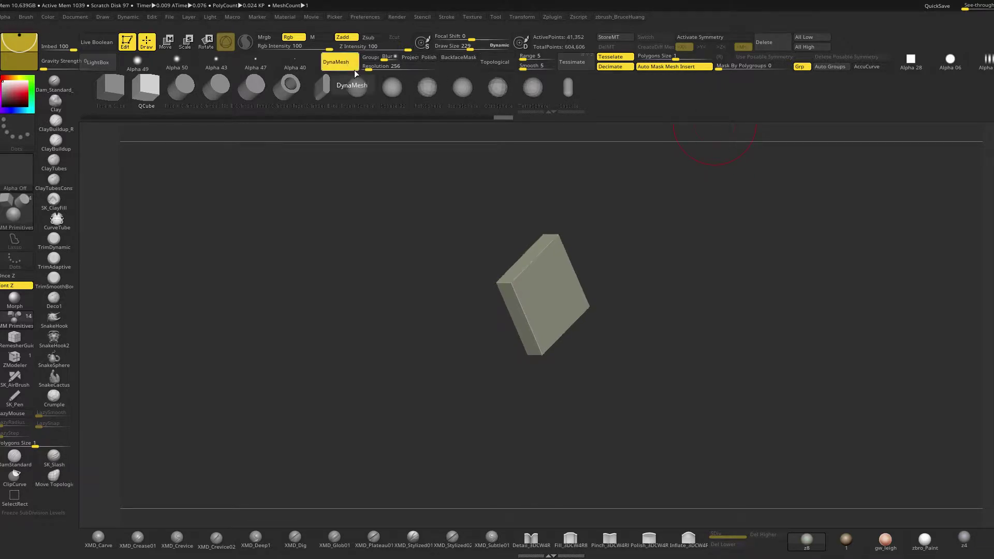
key("shift")
key("shift+f")
mouse_move(657, 219)
right_mouse_down("ctrl")
mouse_move(682, 269)
mouse_move(669, 278)
right_mouse_up("ctrl")
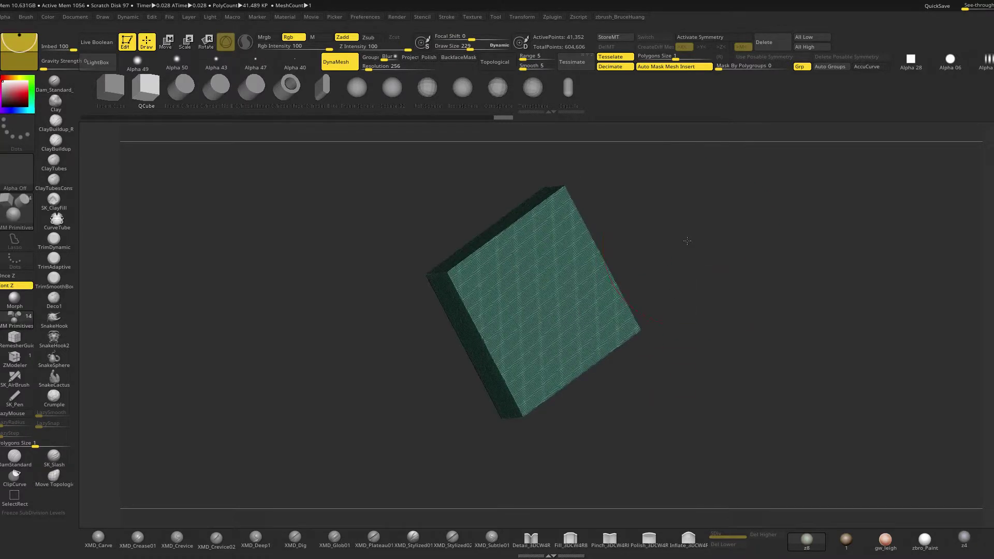
right_click_drag(686, 239, 589, 246)
Curve the slab into an arm plate with the gizmo's Bend Arc deformer
key("w")
left_click(484, 220)
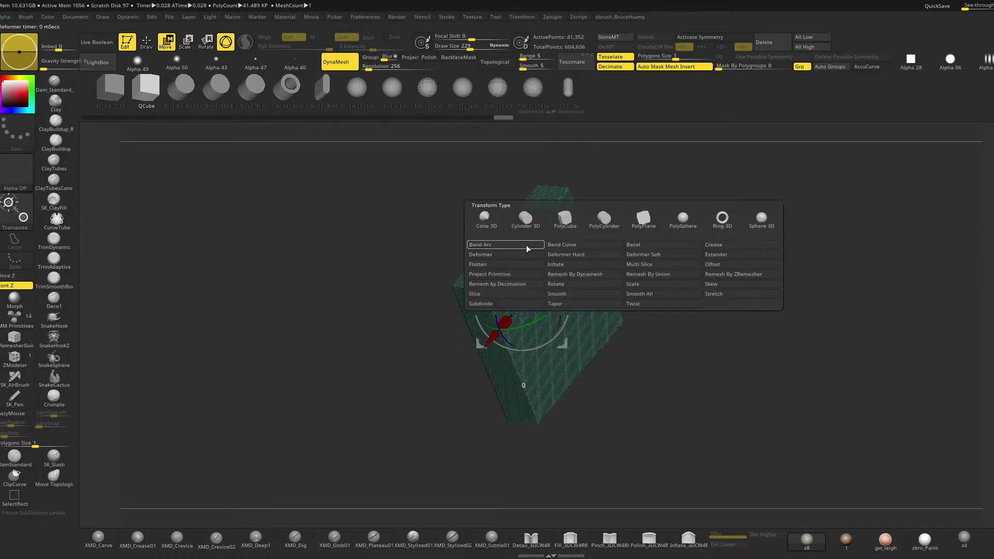
left_click(528, 249)
left_click_drag(527, 249, 580, 267)
key("ctrl+z")
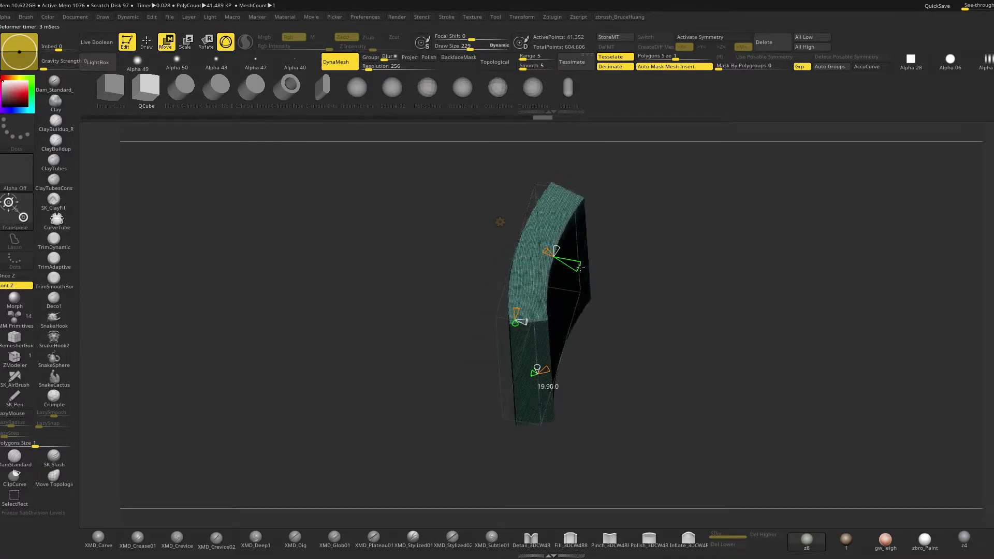
key("q")
Show the full bust again and fit the curved plate against the outer upper arm under the mantle
mouse_move(695, 306)
left_mouse_down()
mouse_move(668, 249)
mouse_move(722, 327)
left_mouse_up()
key("shift+alt+s")
right_click_drag(768, 290, 739, 200, "ctrl")
left_click_drag(739, 199, 601, 265)
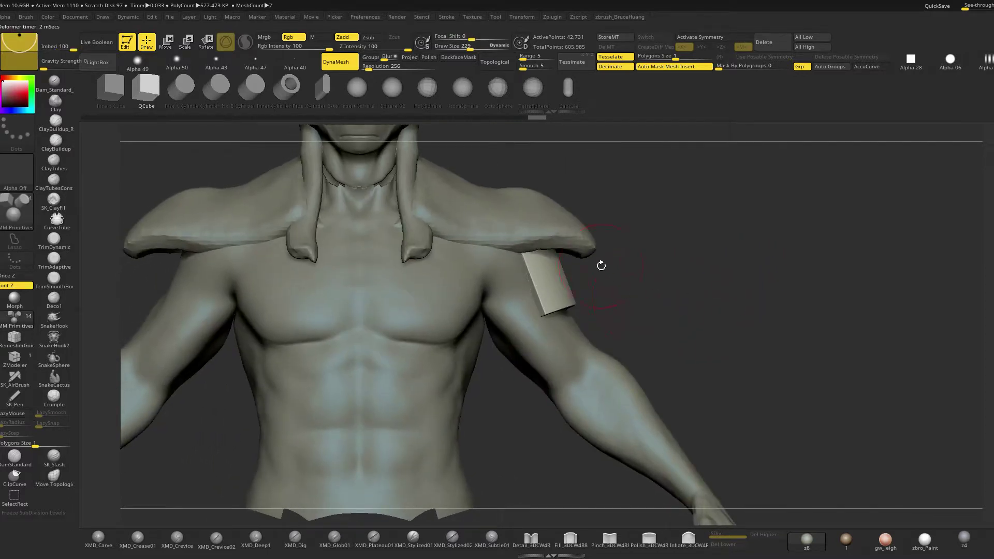
key("w")
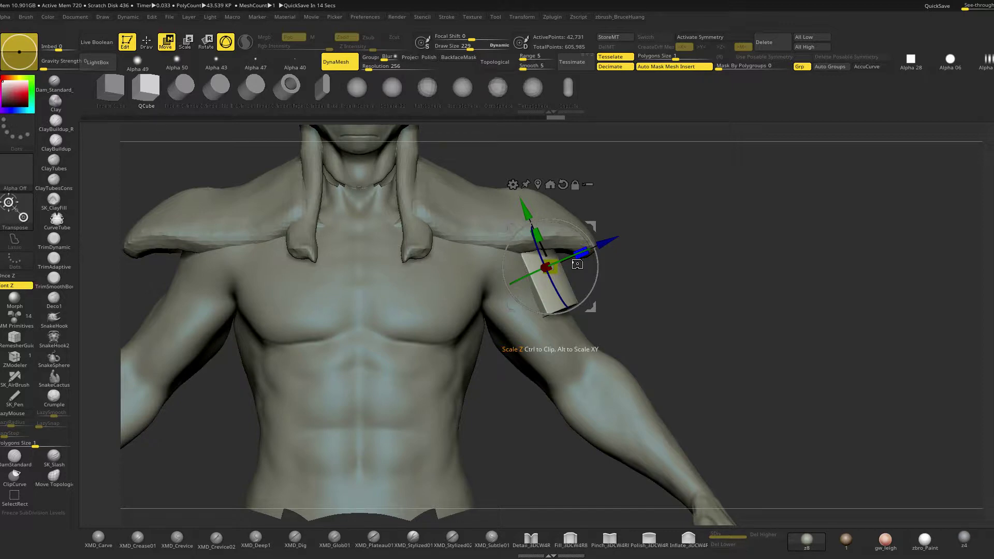
left_click_drag(721, 280, 703, 274)
left_click_drag(677, 283, 692, 249, "shift")
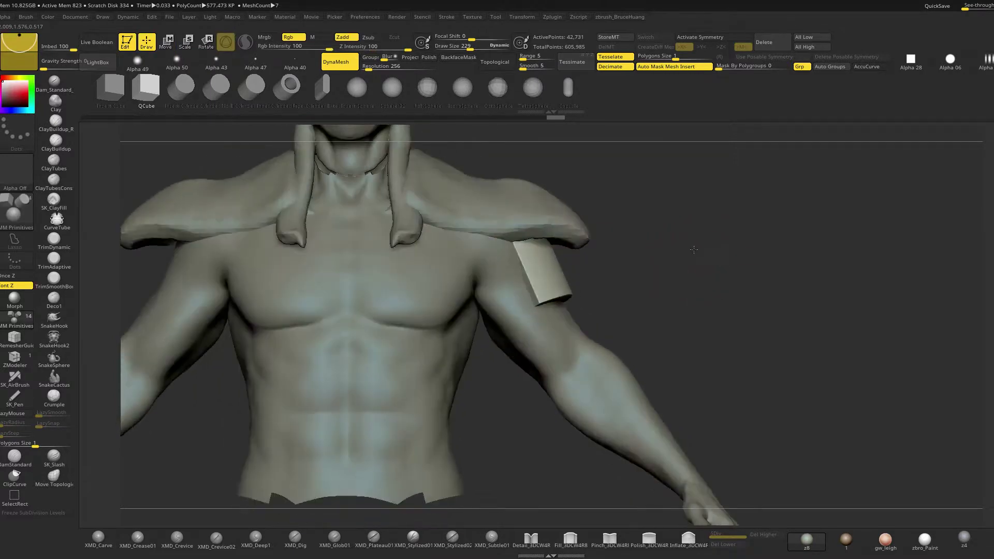
key("w")
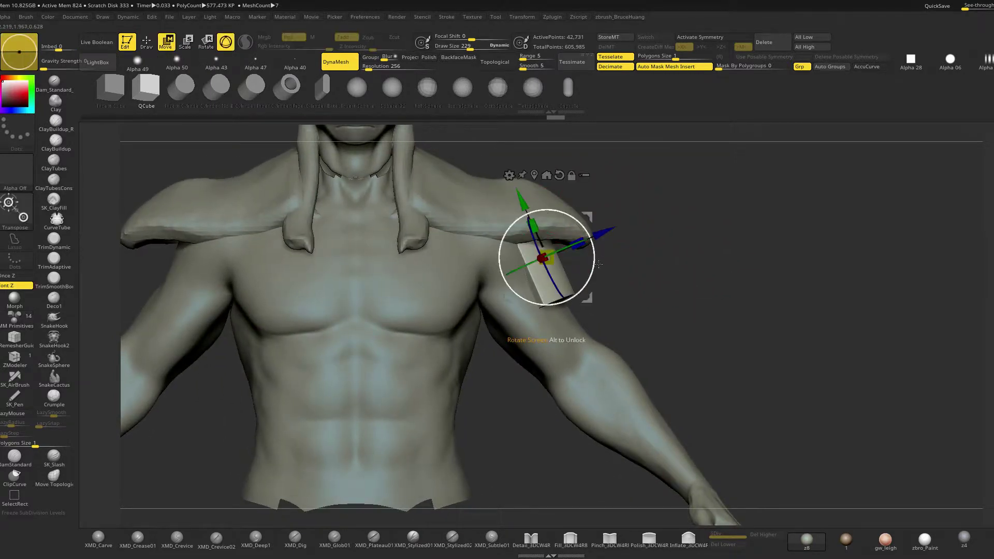
left_click_drag(560, 252, 569, 250)
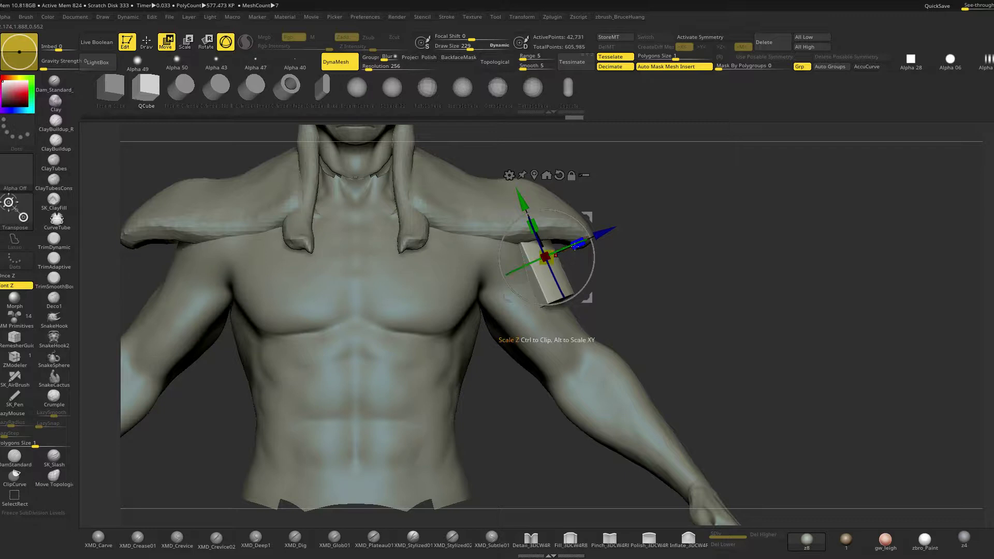
key("q")
Isolate the arm plate and cut its lower edge at an angle with ClipCurve
key("shift+s")
mouse_move(670, 254)
left_mouse_down()
mouse_move(645, 336)
mouse_move(637, 326)
left_mouse_up()
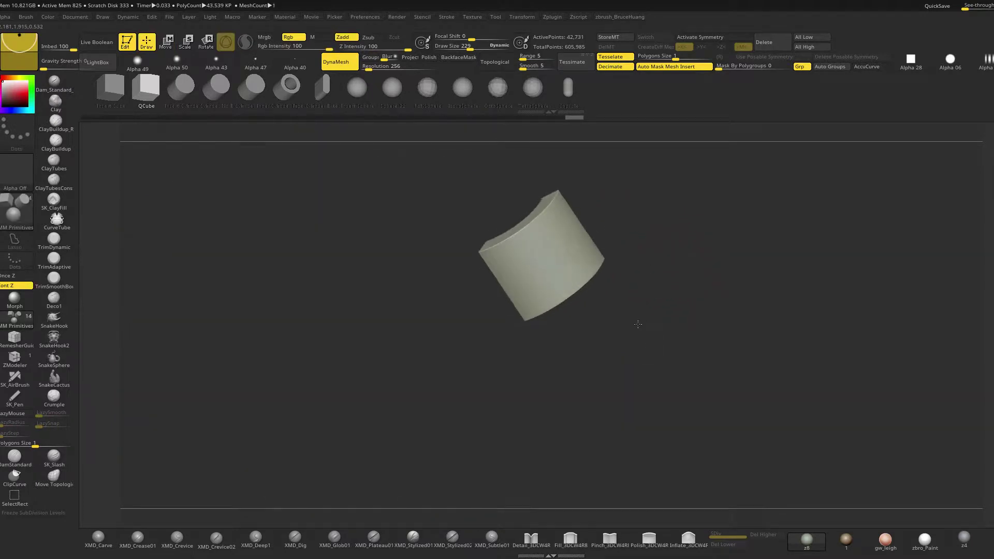
left_click(7, 465)
left_click(15, 477, "ctrl+shift")
mouse_move(586, 383)
left_mouse_down()
mouse_move(585, 336)
mouse_move(449, 310)
mouse_move(461, 298)
left_mouse_up()
left_click_drag(622, 286, 701, 256)
Lower the arm plate's DynaMesh resolution to 72 and remesh it
left_click_drag(369, 66, 365, 69)
left_click_drag(631, 262, 647, 242)
right_click_drag(647, 241, 595, 245, "alt")
key("space")
left_click_drag(482, 311, 471, 311)
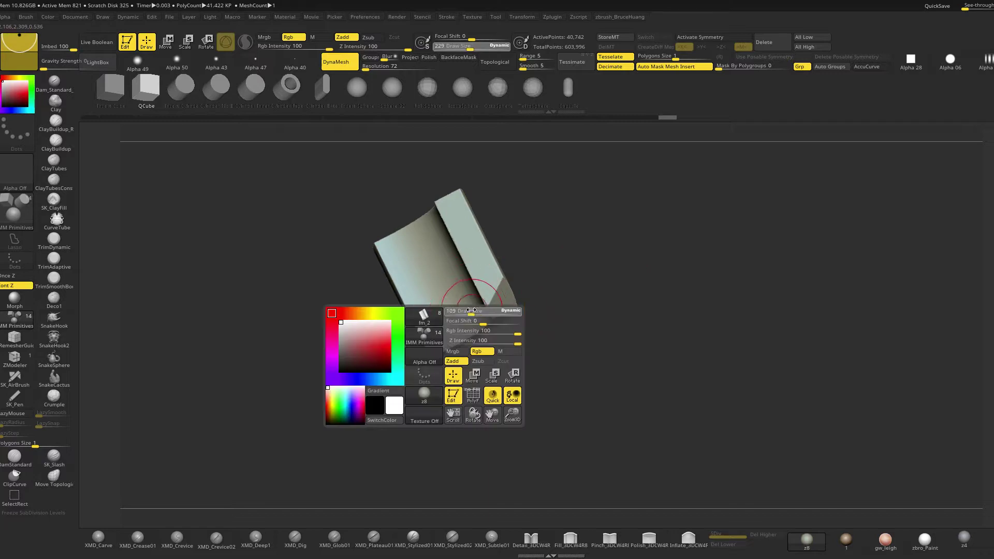
right_click_drag(558, 290, 599, 266)
left_click_drag(549, 299, 655, 325, "ctrl")
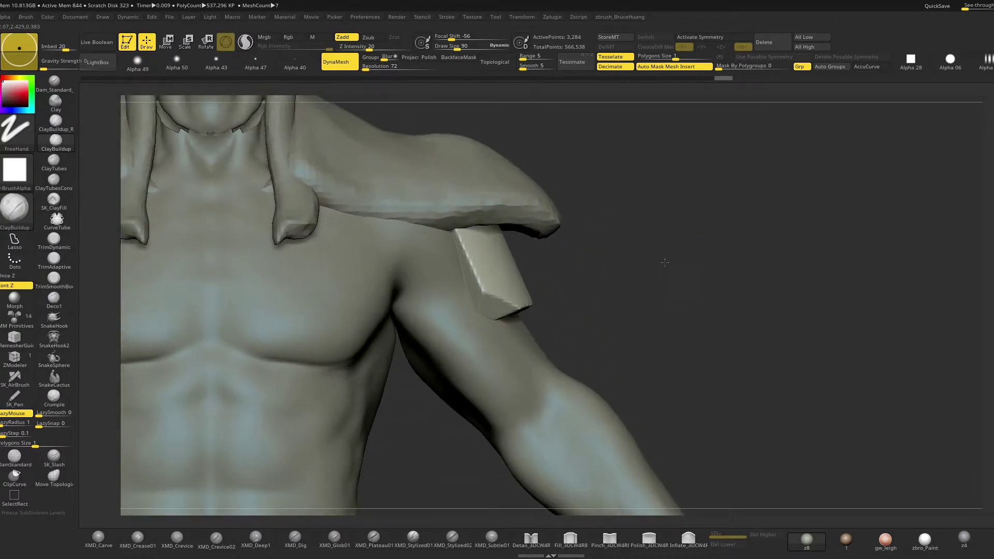
Select the shoulder mantle and isolate it, with a larger brush draw size set
left_click_drag(665, 262, 583, 275)
mouse_move(277, 278)
left_mouse_down()
mouse_move(306, 255)
mouse_move(394, 280)
left_mouse_up()
left_click(469, 198, "alt")
key("space")
left_click_drag(469, 202, 481, 202)
mouse_move(600, 321)
left_mouse_down()
mouse_move(624, 368)
mouse_move(615, 382)
mouse_move(601, 383)
mouse_move(522, 265)
left_mouse_up()
left_click_drag(357, 241, 562, 242)
key("shift+s")
Flatten the outer tips of the shoulder mantle with the hPolish brush at draw size 251
key("b")
key("h")
key("p")
key("space")
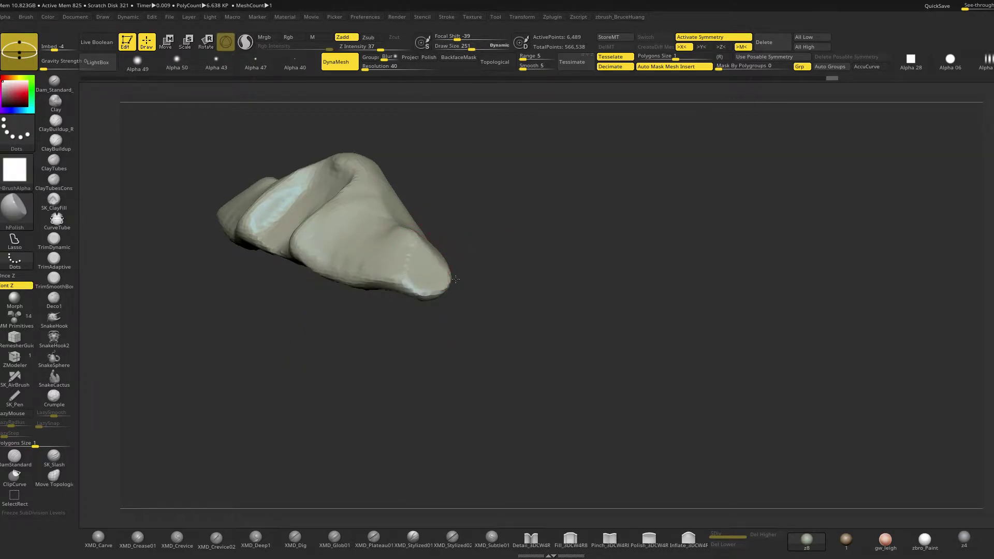
left_click_drag(455, 280, 419, 253)
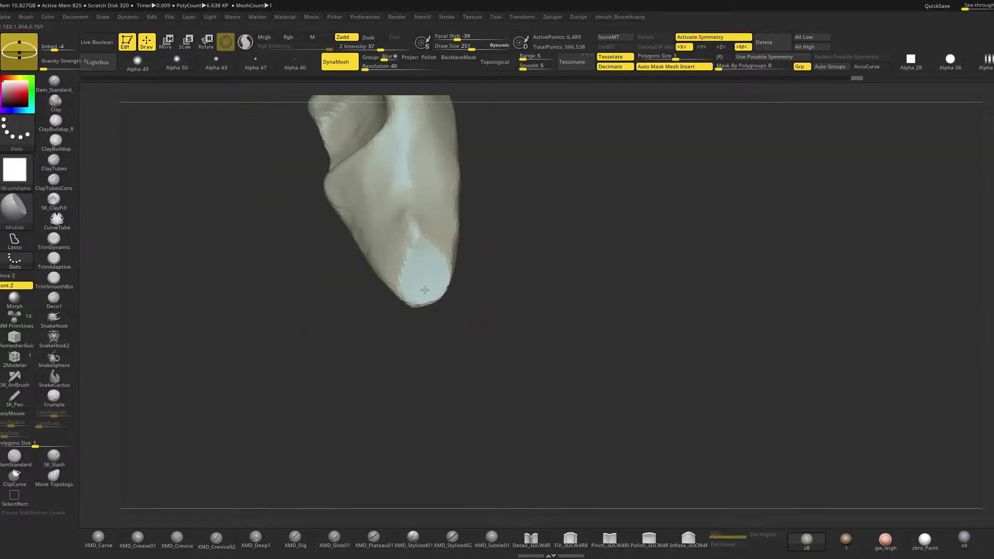
left_click_drag(527, 272, 542, 267)
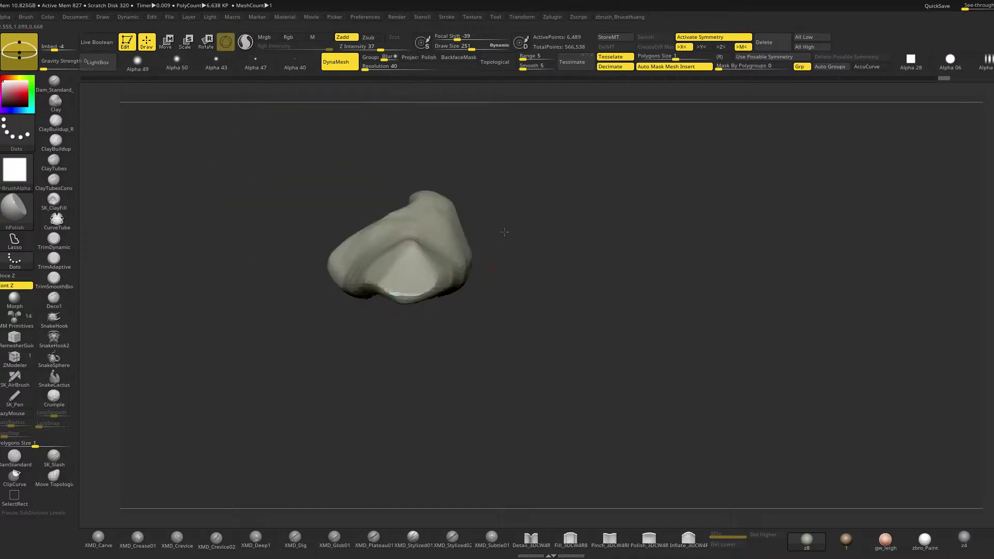
mouse_move(506, 231)
left_mouse_down()
mouse_move(608, 262)
mouse_move(417, 224)
left_mouse_up()
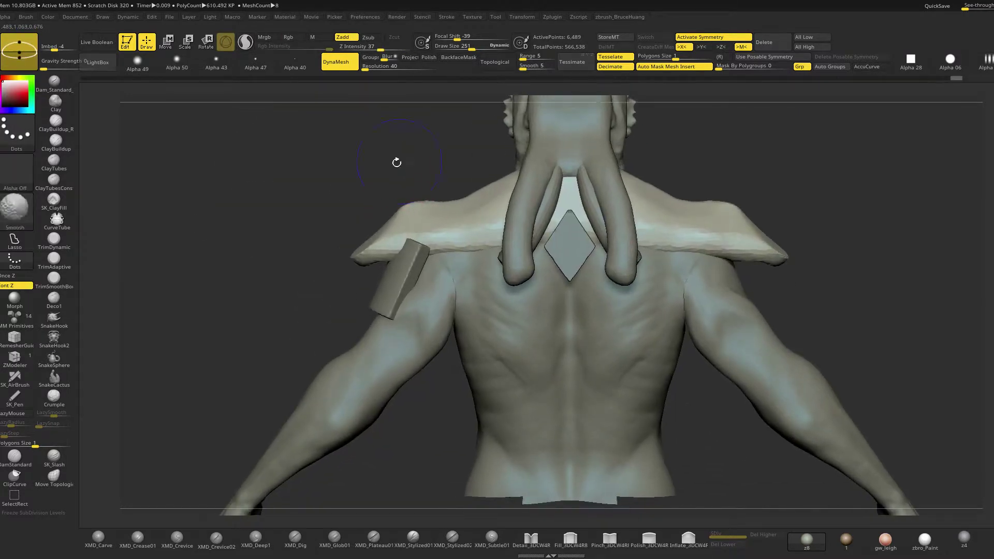
Select the arm plate from behind, adjust its angle slightly with the gizmo and isolate it
mouse_move(395, 162)
left_mouse_down()
mouse_move(367, 245)
mouse_move(335, 251)
left_mouse_up()
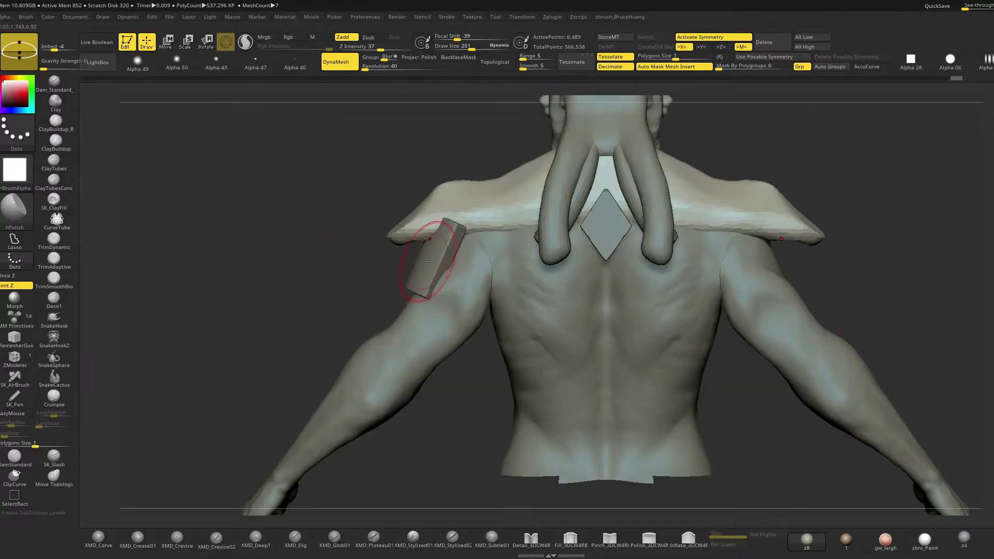
left_click(430, 260, "alt")
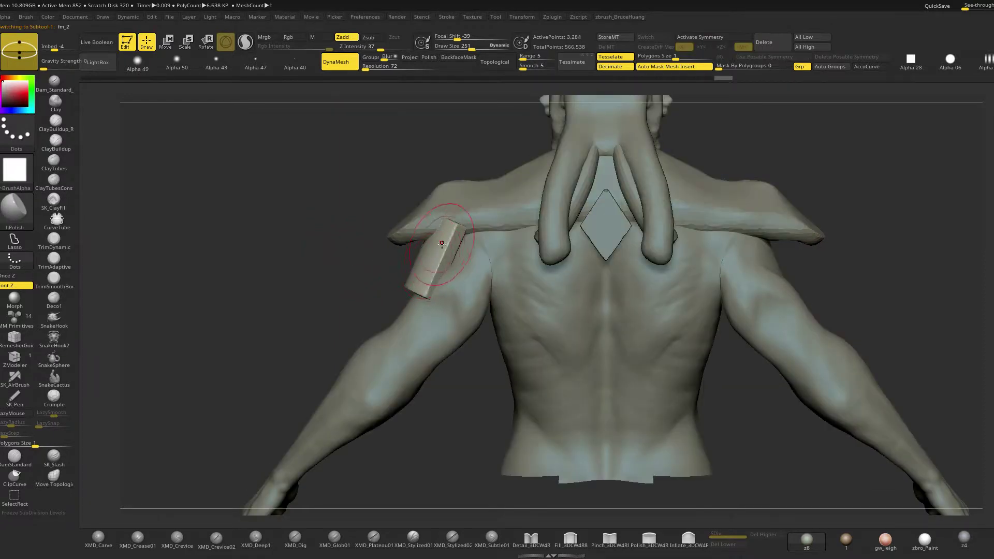
key("w")
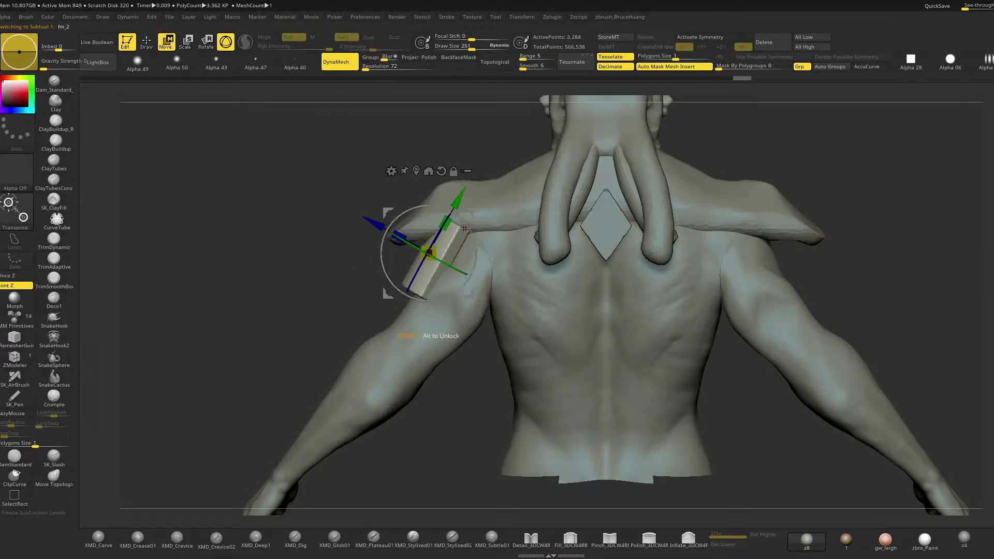
key("q")
key("alt+s")
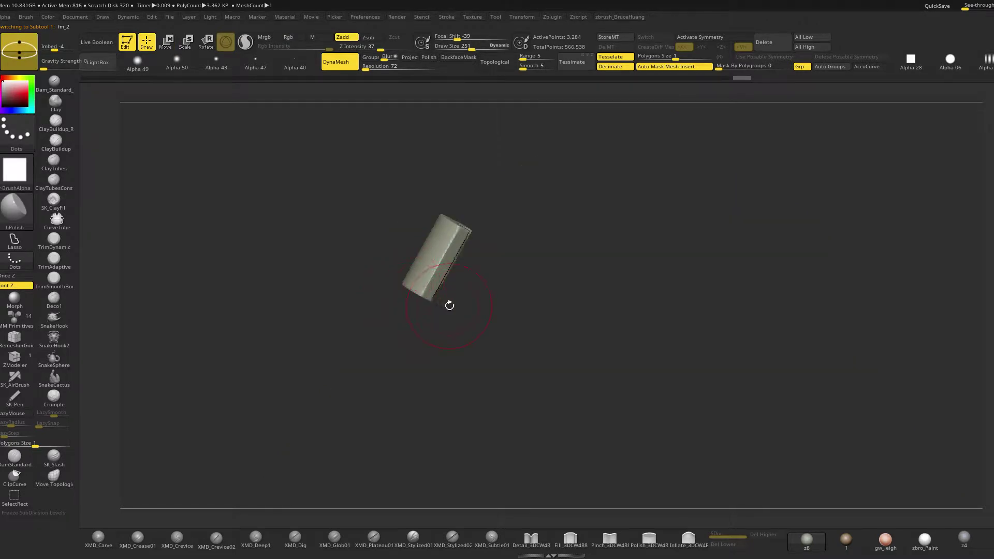
mouse_move(472, 300)
left_mouse_down()
mouse_move(481, 286)
mouse_move(415, 284)
mouse_move(383, 261)
mouse_move(491, 277)
left_mouse_up()
Mask all but the arm plate's lower end, clip that end flat along a horizontal line and clear the mask
left_click(14, 260)
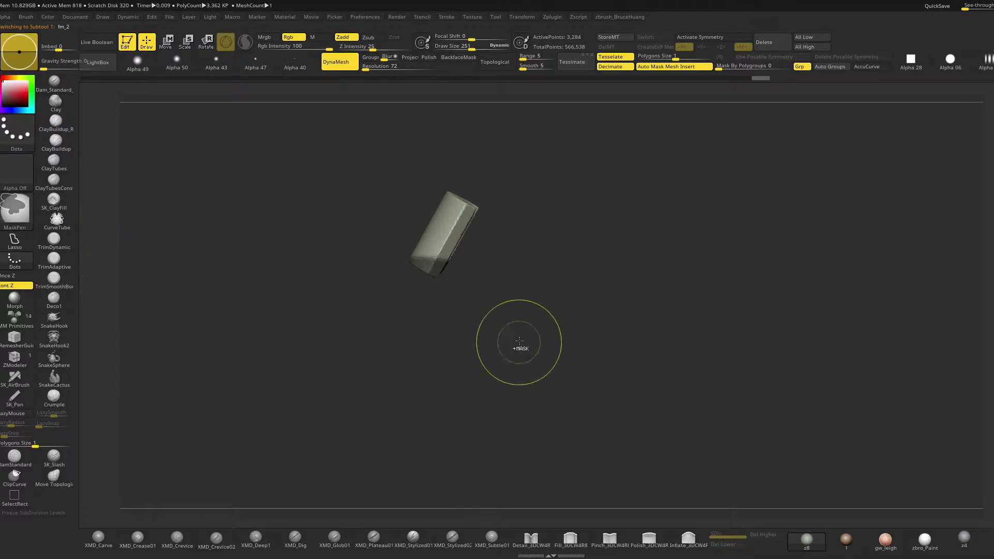
left_click_drag(495, 322, 362, 256, "ctrl")
left_click(536, 265, "ctrl")
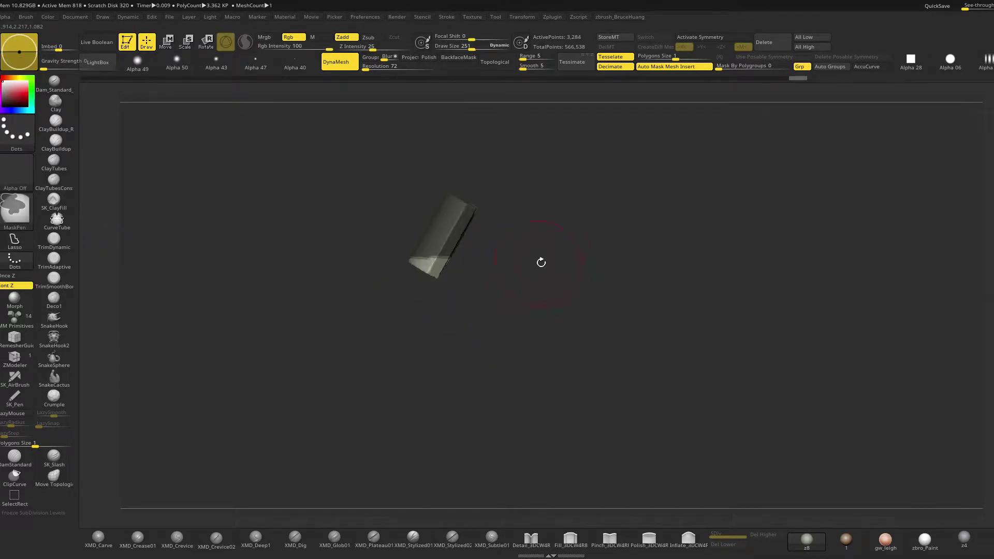
left_click_drag(694, 254, 237, 266, "ctrl+shift")
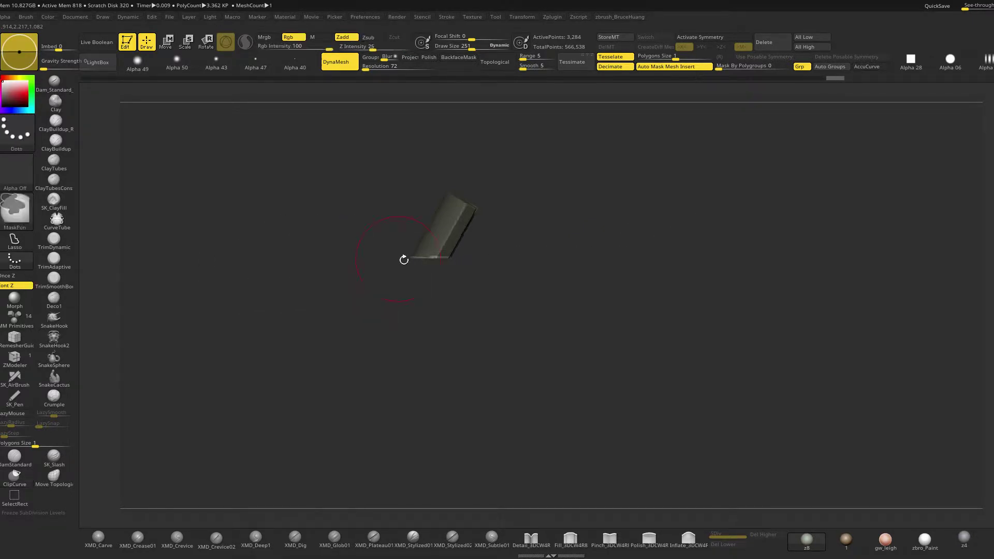
left_click_drag(528, 313, 538, 322, "ctrl")
Slide the arm plate up along the arm beneath the mantle and show the full bust again
left_click_drag(537, 322, 556, 302)
key("w")
left_click_drag(443, 214, 454, 201)
key("q")
key("alt+s")
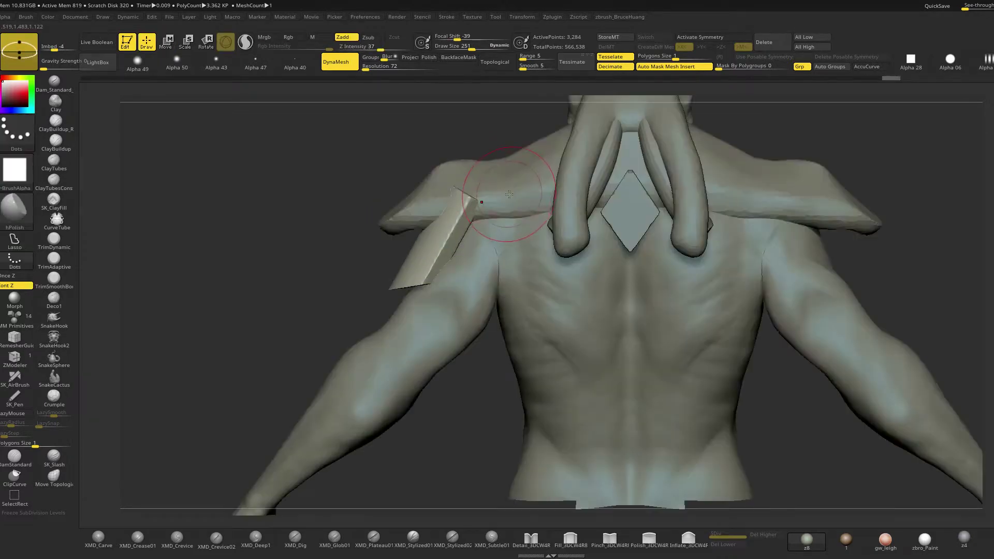
Isolate the arm plate and rebuild its mesh with DynaMesh at resolution 160
key("shift+alt+s")
key("space")
mouse_move(485, 272)
left_mouse_down()
mouse_move(526, 271)
mouse_move(466, 271)
mouse_move(405, 313)
mouse_move(468, 355)
mouse_move(440, 370)
mouse_move(446, 380)
left_mouse_up()
mouse_move(528, 358)
left_mouse_down()
mouse_move(539, 258)
mouse_move(601, 247)
left_mouse_up()
key("ctrl+z")
left_click_drag(365, 68, 363, 68)
left_click_drag(570, 193, 528, 233, "ctrl")
key("ctrl+z")
left_click_drag(366, 71, 366, 68)
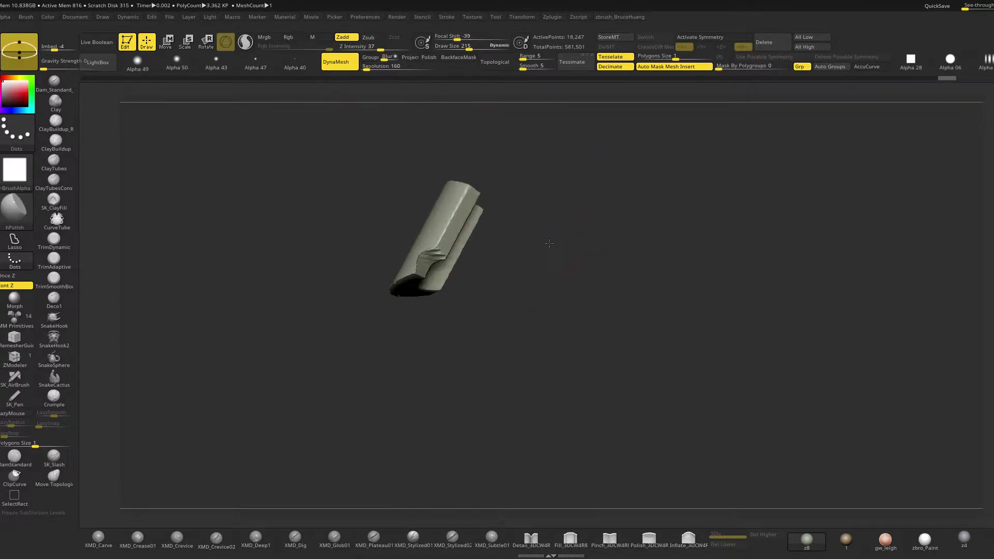
left_click_drag(548, 244, 551, 247, "ctrl")
Inflate the arm plate slightly, remesh it and smooth its ragged lower edge
right_click(443, 265)
left_click_drag(505, 298, 542, 240)
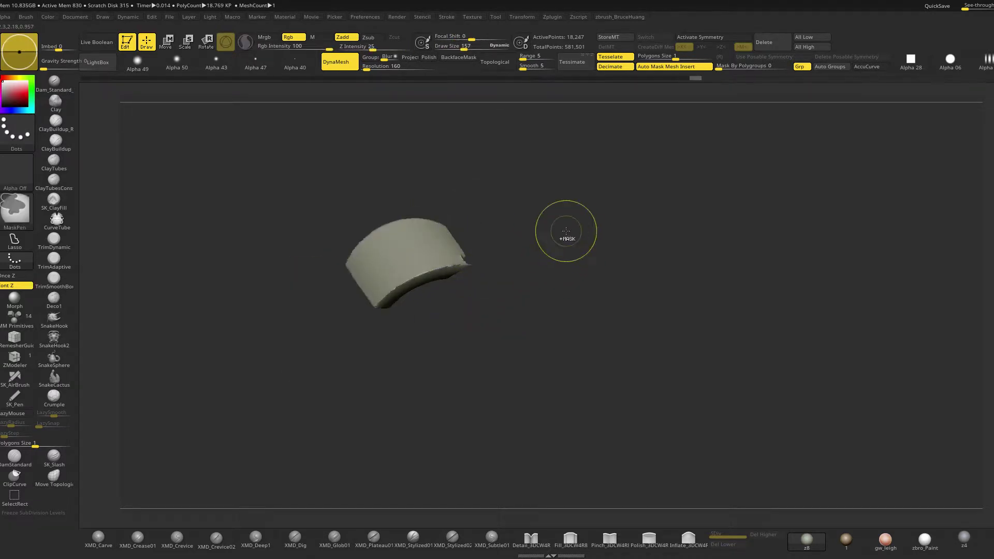
mouse_move(582, 249)
right_mouse_down()
mouse_move(578, 354)
mouse_move(516, 306)
mouse_move(533, 311)
right_mouse_up()
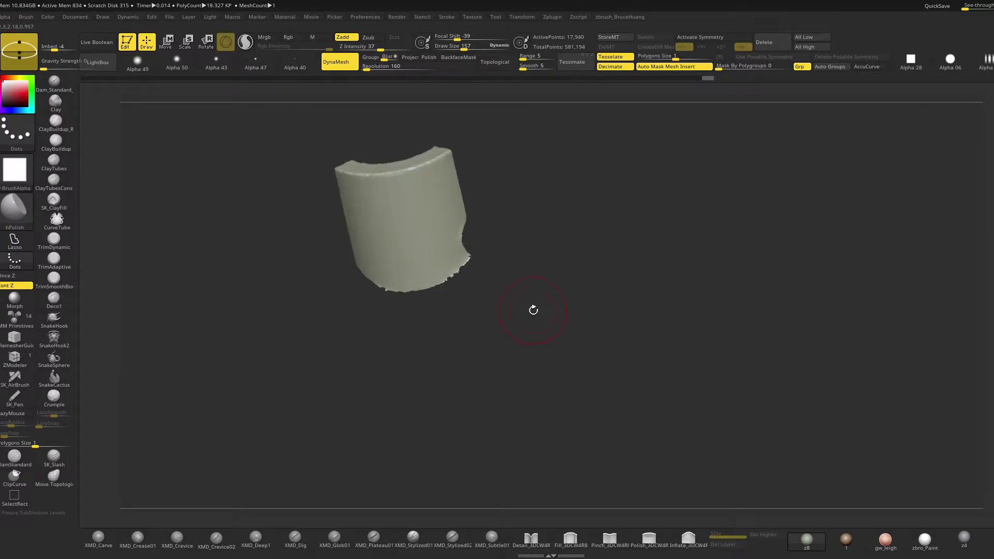
key("2")
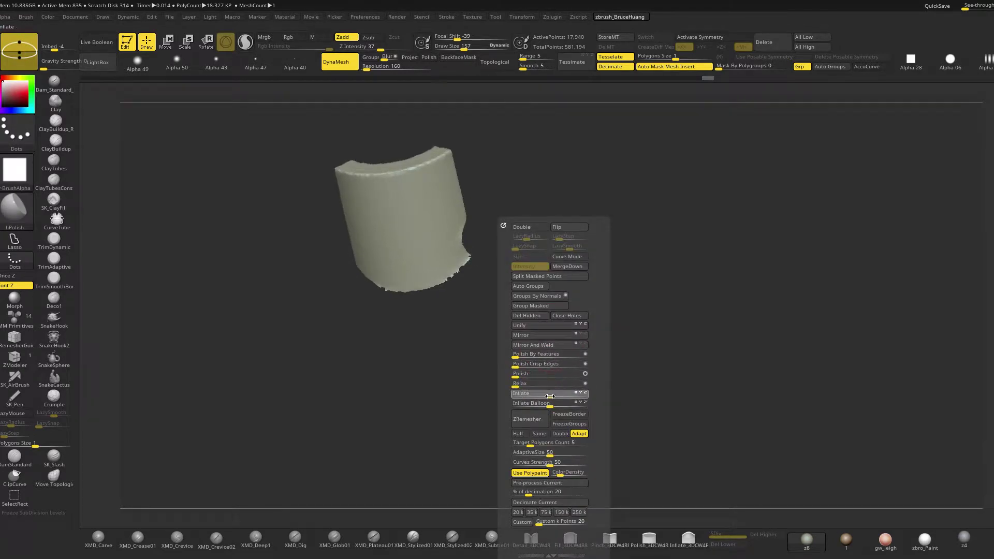
left_click_drag(552, 397, 554, 397)
left_click_drag(594, 258, 609, 274, "ctrl")
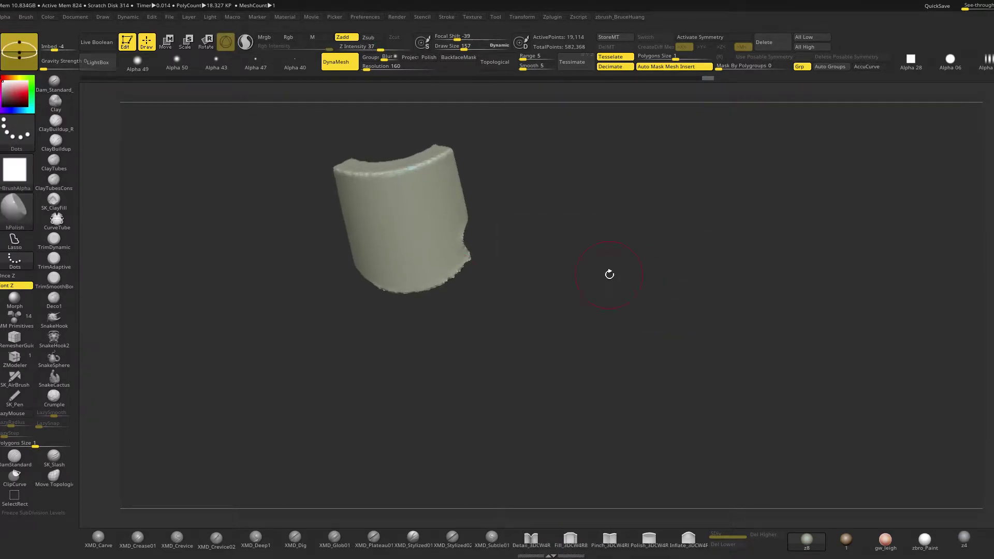
left_click_drag(449, 272, 429, 280, "shift")
left_click_drag(596, 249, 601, 222)
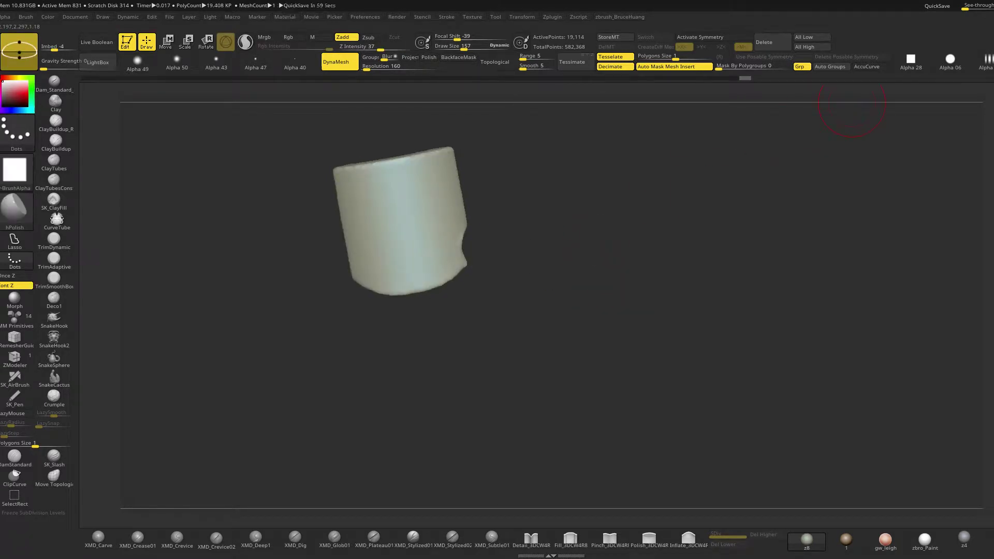
Select the shoulder mantle in the full bust and reshape its rear edge with the Move brush at draw size 306
left_click_drag(852, 107, 599, 266)
left_click_drag(365, 301, 490, 210)
left_click(491, 209, "alt")
mouse_move(662, 382)
left_mouse_down()
mouse_move(504, 268)
mouse_move(465, 265)
mouse_move(514, 242)
left_mouse_up()
key("space")
key("b")
key("m")
key("v")
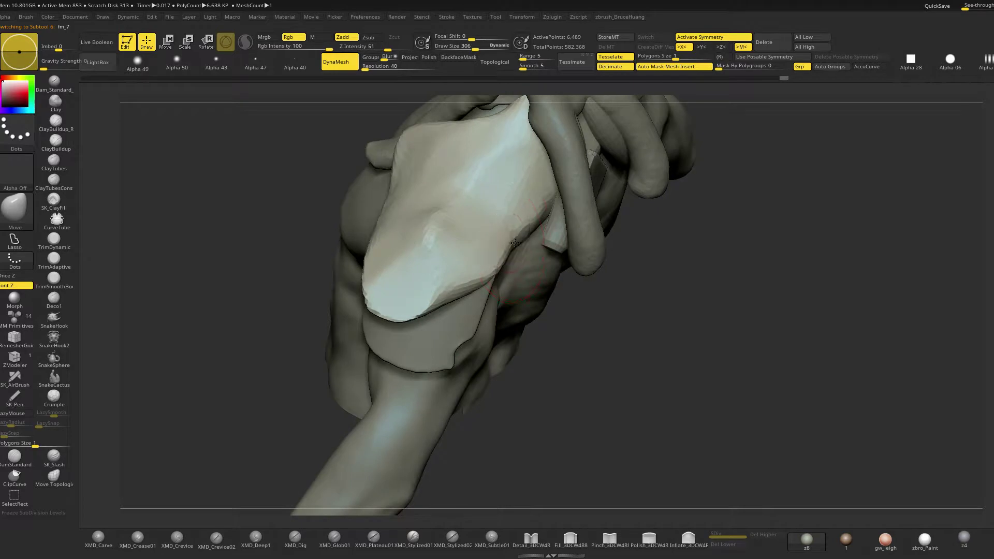
mouse_move(675, 393)
left_mouse_down()
mouse_move(749, 293)
mouse_move(745, 324)
left_mouse_up()
mouse_move(590, 282)
left_mouse_down()
mouse_move(617, 302)
mouse_move(621, 337)
left_mouse_up()
Build up volume over the shoulder area of the mantle with the ClayBuildup brush at draw size 331
key("space")
left_click_drag(464, 257, 468, 257)
key("b")
key("c")
key("b")
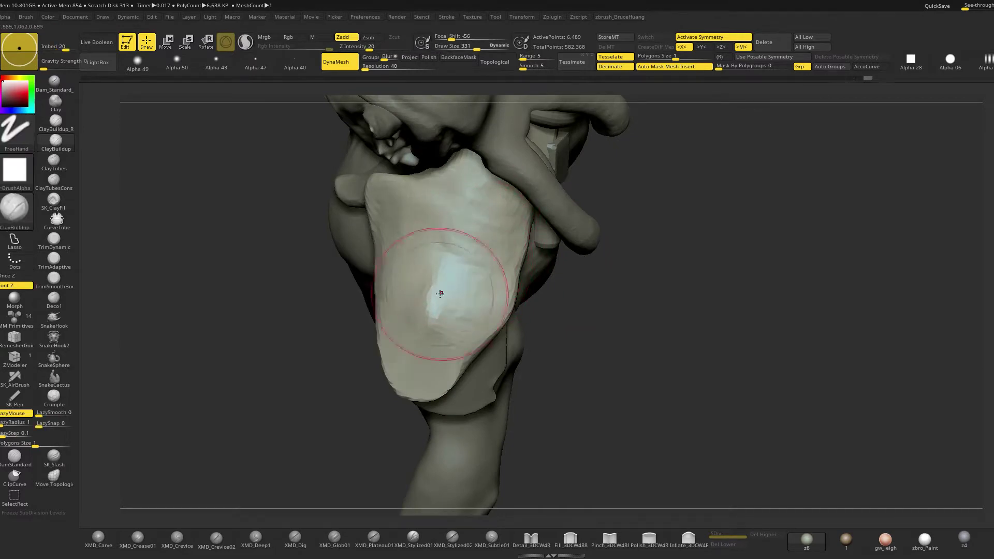
left_click_drag(677, 291, 670, 235)
key("space")
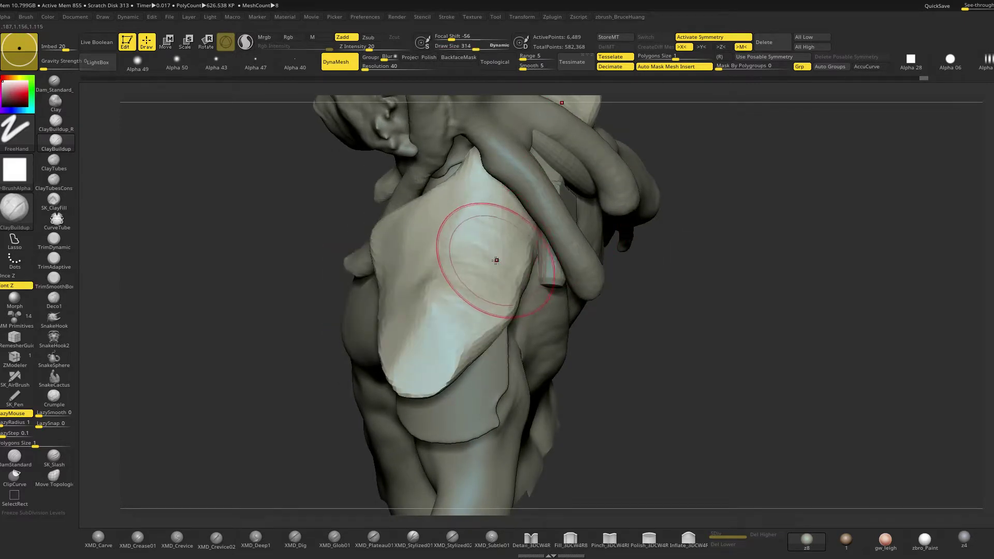
Flatten the mantle's outer shoulder planes with the TrimDynamic brush, reducing the draw size to 258
key("b")
key("t")
key("d")
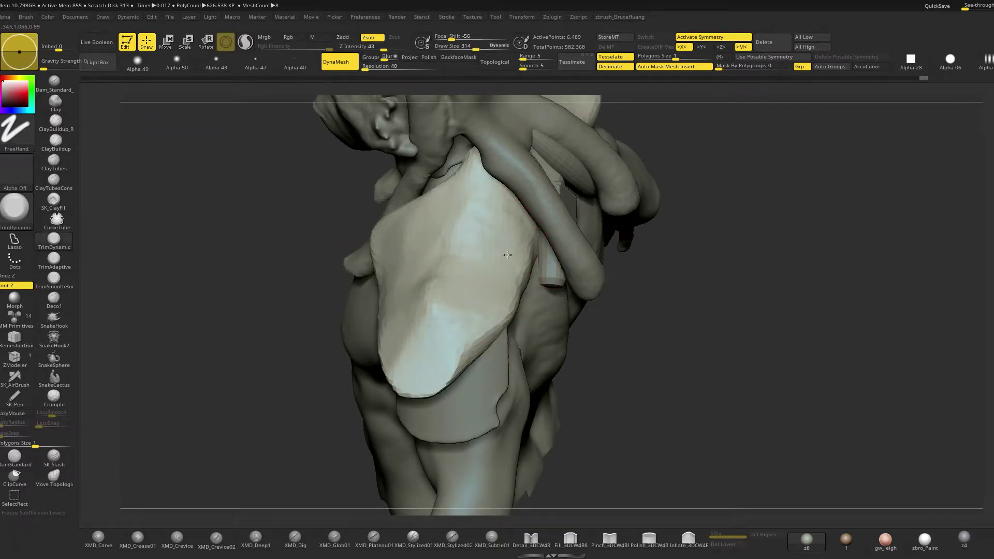
mouse_move(743, 298)
left_mouse_down()
mouse_move(739, 266)
mouse_move(692, 275)
mouse_move(730, 275)
left_mouse_up()
key("space")
left_click_drag(485, 307, 466, 317)
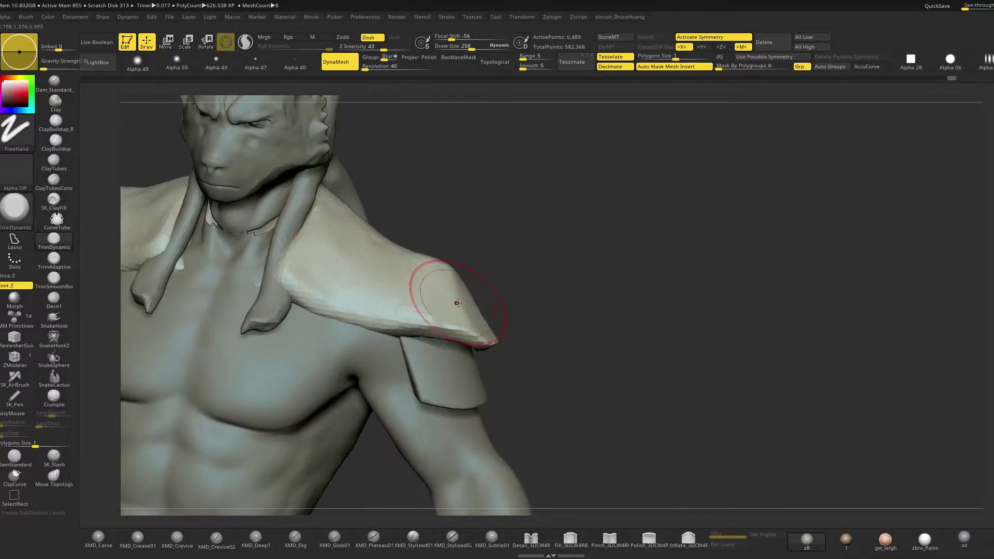
left_click_drag(430, 303, 446, 311)
left_click_drag(560, 260, 588, 252)
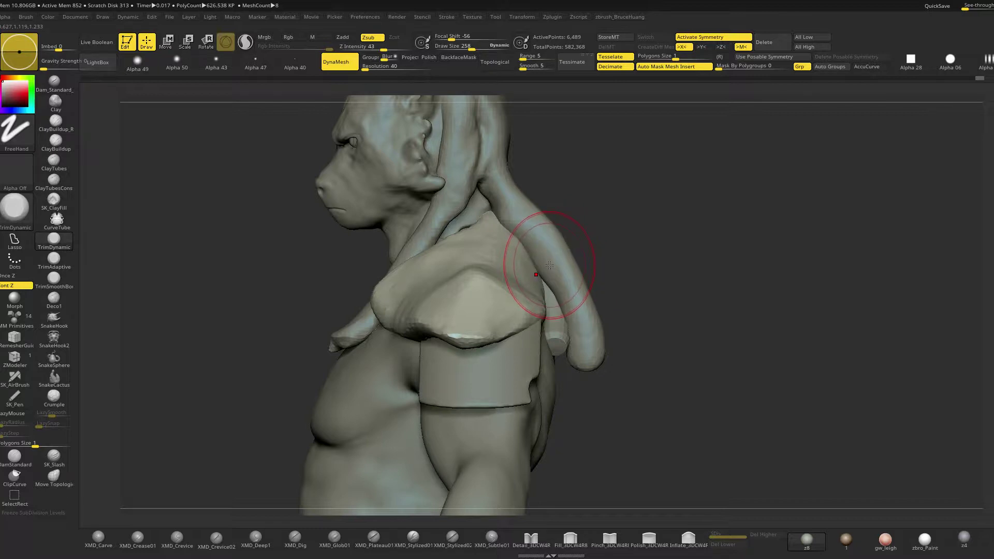
Adjust the mantle's rear and lower contour with the Move brush
right_click_drag(543, 296, 524, 287)
key("space")
left_click_drag(505, 301, 516, 301)
right_click_drag(706, 259, 679, 300)
key("b")
key("m")
key("v")
left_click_drag(536, 318, 548, 286)
mouse_move(690, 263)
right_mouse_down()
mouse_move(704, 266)
mouse_move(701, 251)
mouse_move(678, 274)
mouse_move(640, 247)
right_mouse_up()
Isolate the mantle, flatten its surface with TrimDynamic at draw size 229, and show the full bust again
key("alt+s")
key("space")
mouse_move(548, 238)
left_mouse_down()
mouse_move(536, 237)
mouse_move(535, 286)
left_mouse_up()
key("b")
key("t")
key("d")
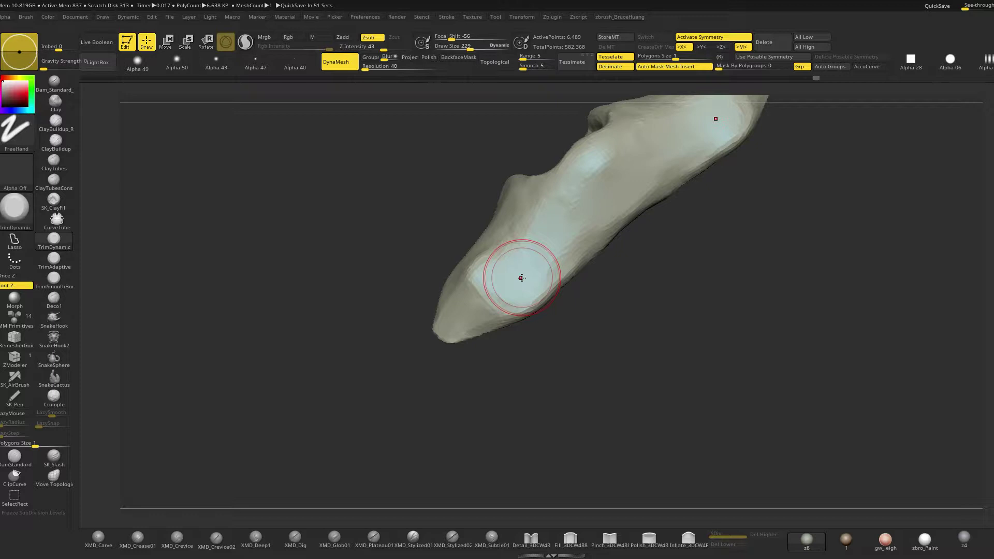
left_click_drag(634, 320, 732, 288)
key("alt+s")
left_click_drag(320, 329, 416, 304)
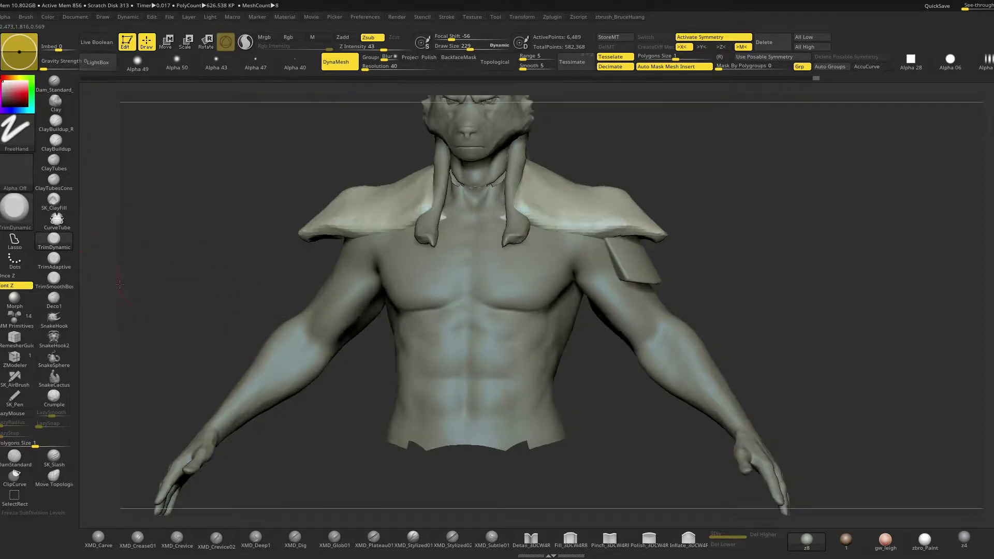
Insert a QCube below the existing arm plate with symmetry off and position it on the upper arm
left_click(14, 317)
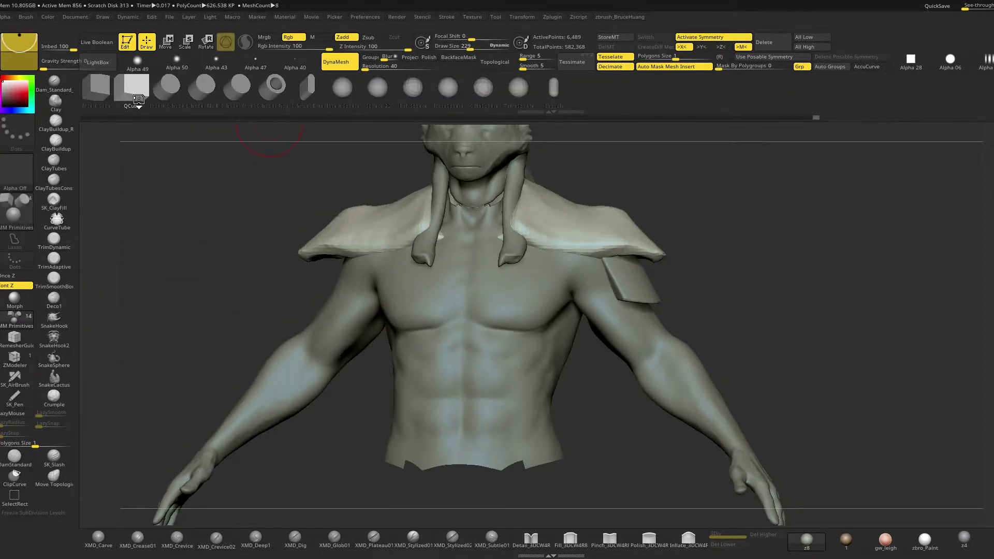
left_click_drag(373, 195, 725, 287)
key("x")
key("w")
mouse_move(646, 316)
left_mouse_down()
mouse_move(657, 326)
mouse_move(683, 305)
mouse_move(666, 306)
left_mouse_up()
Separate the new cube from the mantle into its own subtool with Split Masked Points
key("q")
mouse_move(756, 288)
left_mouse_down()
mouse_move(745, 311)
mouse_move(761, 336)
left_mouse_up()
key("space")
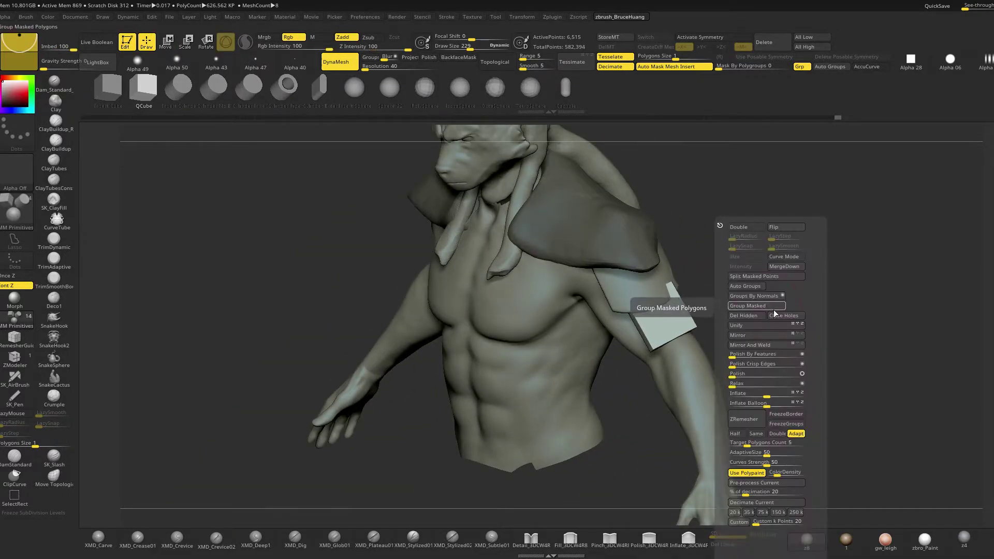
left_click(763, 276)
left_click(756, 276)
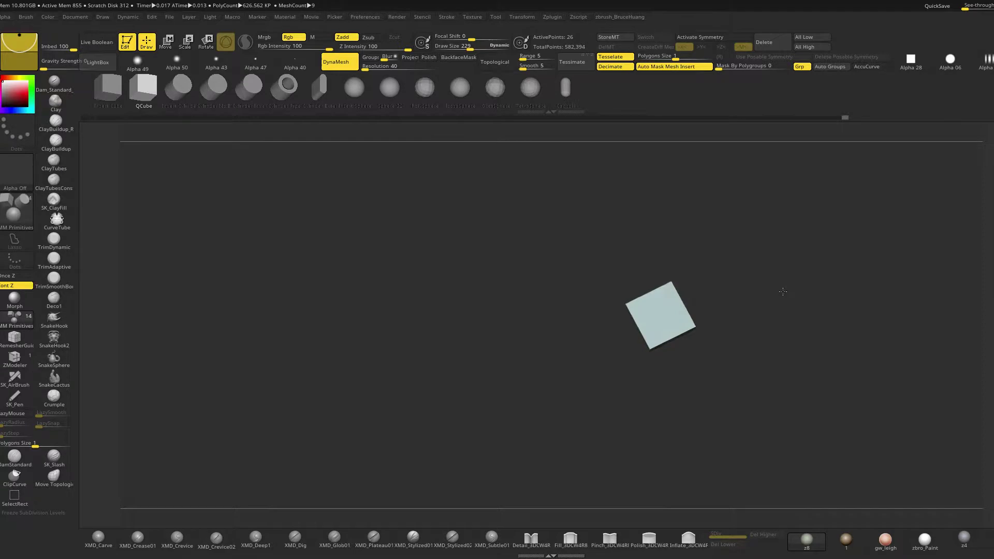
Rebuild the flat cube plate with DynaMesh at resolution 160 and check its wireframe
key("w")
mouse_move(819, 292)
left_mouse_down()
mouse_move(810, 314)
mouse_move(794, 280)
left_mouse_up()
key("q")
left_click_drag(364, 69, 366, 69)
left_click_drag(466, 287, 506, 302, "ctrl")
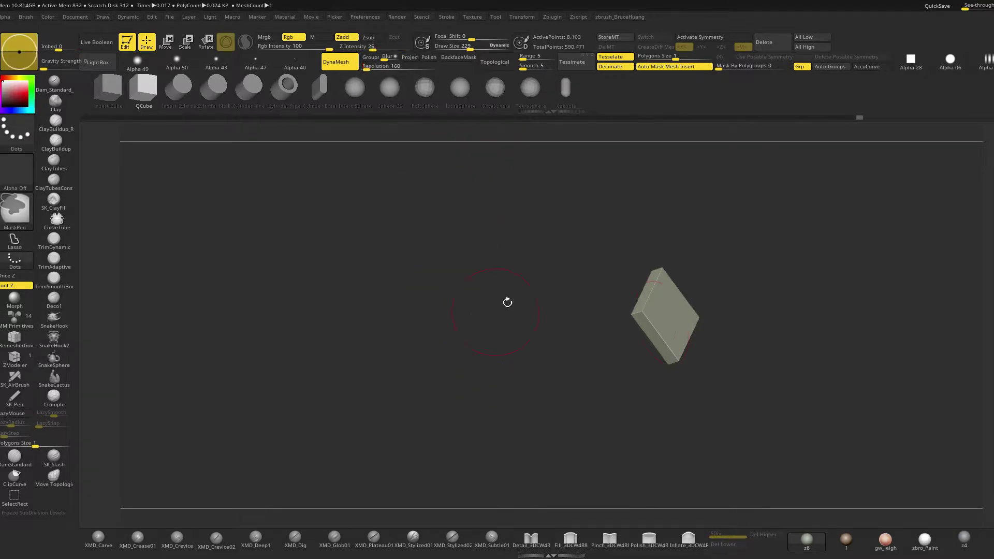
key("shift+f")
key("shift+f")
left_click_drag(790, 307, 812, 308)
Bend the new plate into a curve with a gizmo deformer, remesh it and show the full bust
key("w")
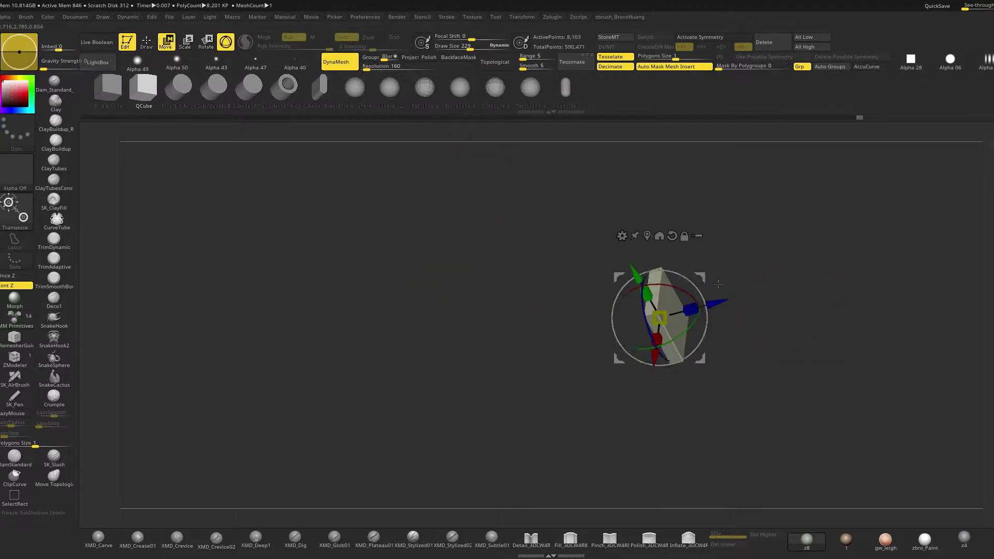
left_click(623, 236)
left_click(648, 269)
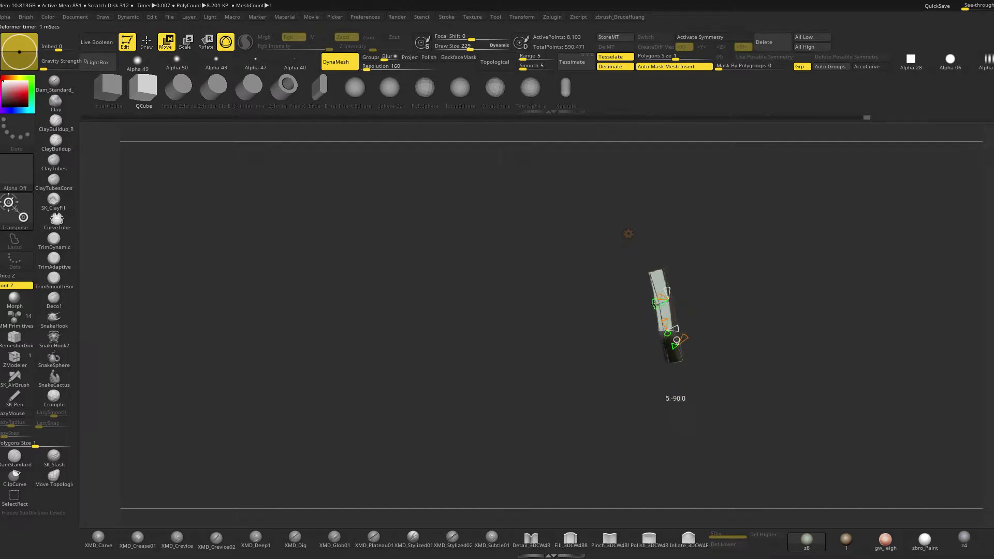
key("q")
mouse_move(757, 288)
left_mouse_down()
mouse_move(723, 250)
mouse_move(723, 226)
left_mouse_up()
mouse_move(732, 199)
left_mouse_down("ctrl")
mouse_move(751, 225)
mouse_move(745, 264)
mouse_move(774, 258)
mouse_move(717, 259)
mouse_move(689, 244)
mouse_move(771, 259)
mouse_move(790, 278)
mouse_move(748, 266)
left_mouse_up("ctrl")
key("shift+s")
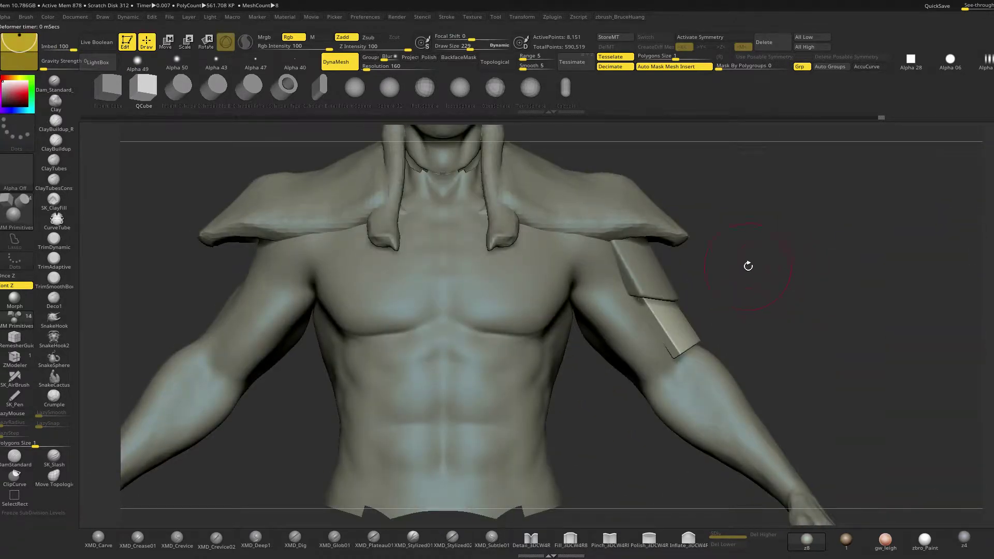
Select the upper arm plate and reshape its lower edge with the Move brush at draw size 188
key("b")
key("m")
key("v")
key("space")
left_click_drag(656, 253, 649, 251)
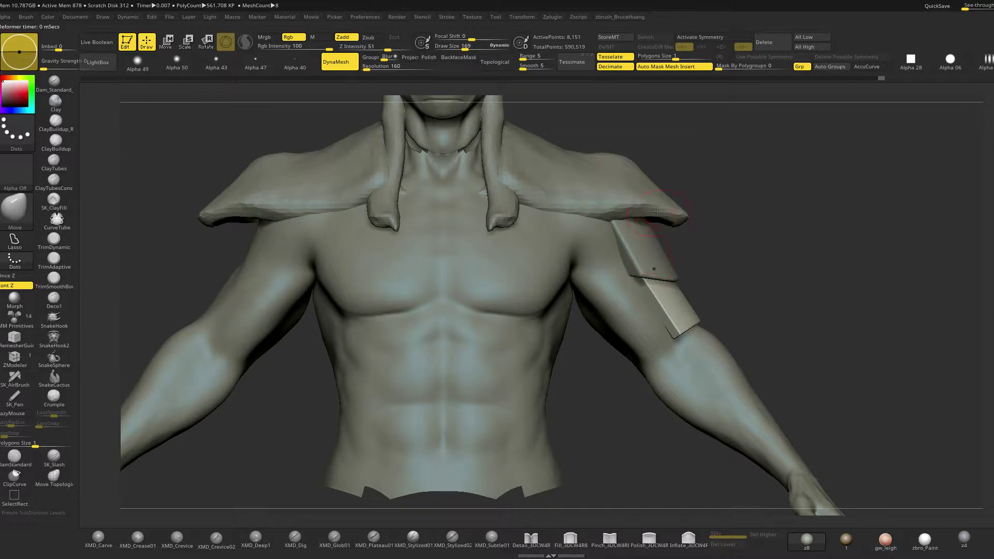
mouse_move(743, 248)
left_mouse_down()
mouse_move(647, 259)
mouse_move(721, 262)
mouse_move(741, 258)
mouse_move(517, 264)
mouse_move(687, 270)
mouse_move(603, 279)
mouse_move(652, 288)
left_mouse_up()
left_click(644, 262, "alt")
key("space")
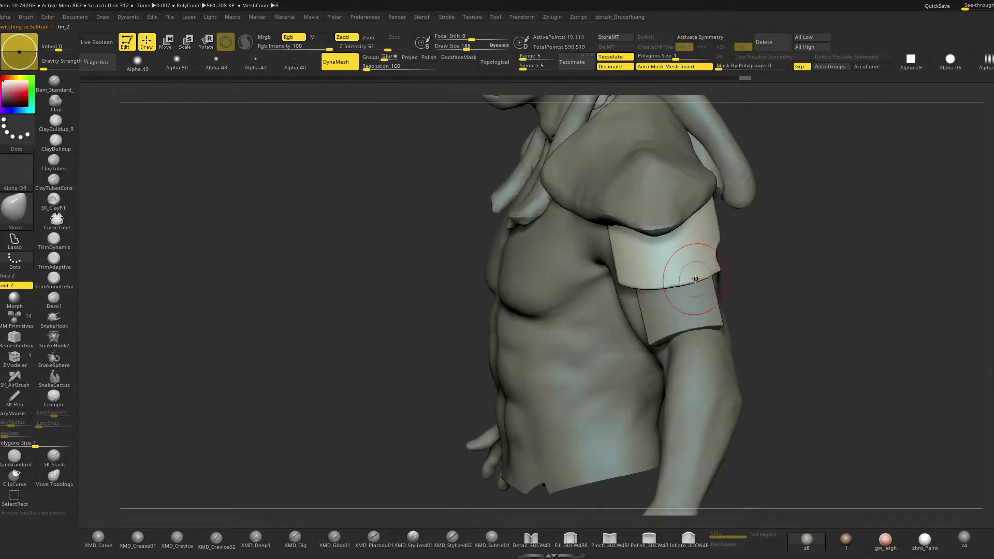
Isolate the upper arm plate, cut its lower end along a straight line and show the full bust again
key("shift+s")
mouse_move(779, 263)
left_mouse_down()
mouse_move(783, 304)
mouse_move(770, 295)
left_mouse_up()
mouse_move(808, 262)
left_mouse_down("ctrl+shift")
mouse_move(526, 309)
mouse_move(548, 310)
left_mouse_up("ctrl+shift")
mouse_move(732, 348)
left_mouse_down()
mouse_move(754, 191)
mouse_move(734, 266)
mouse_move(792, 264)
mouse_move(749, 264)
mouse_move(749, 281)
mouse_move(699, 276)
mouse_move(702, 296)
left_mouse_up()
key("shift+s")
key("w")
key("q")
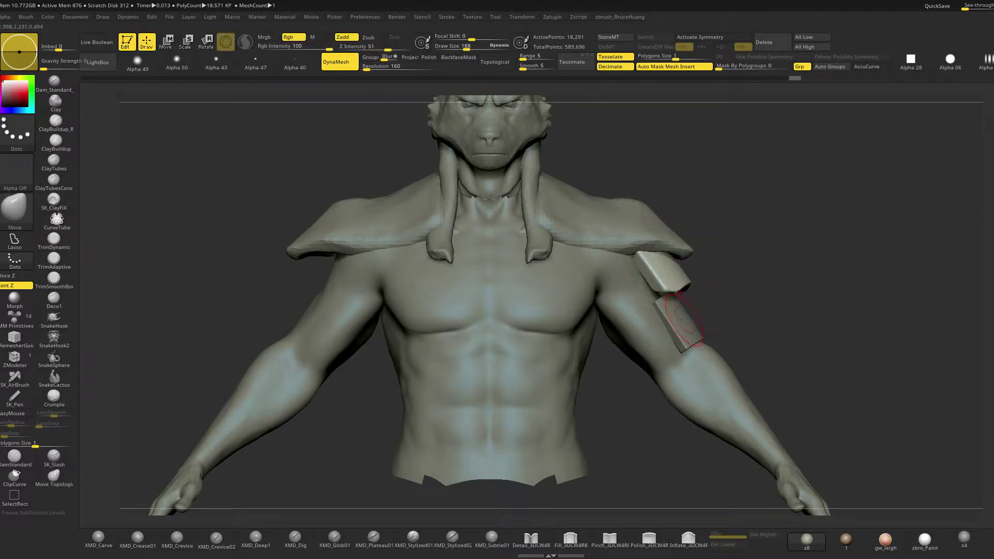
Select the lower arm plate and reposition it on the arm just below the upper plate with the gizmo
left_click(684, 320, "alt")
key("w")
left_click_drag(662, 260, 644, 251)
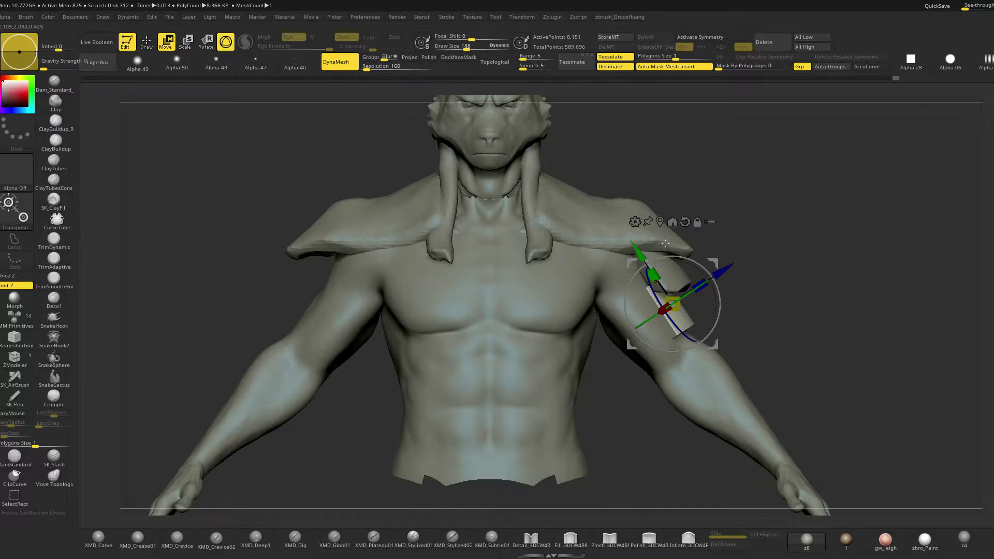
left_click_drag(685, 212, 734, 278)
mouse_move(561, 285)
left_mouse_down()
mouse_move(732, 248)
mouse_move(792, 257)
mouse_move(765, 274)
mouse_move(768, 291)
mouse_move(734, 281)
mouse_move(664, 297)
mouse_move(688, 287)
left_mouse_up()
key("q")
key("w")
key("q")
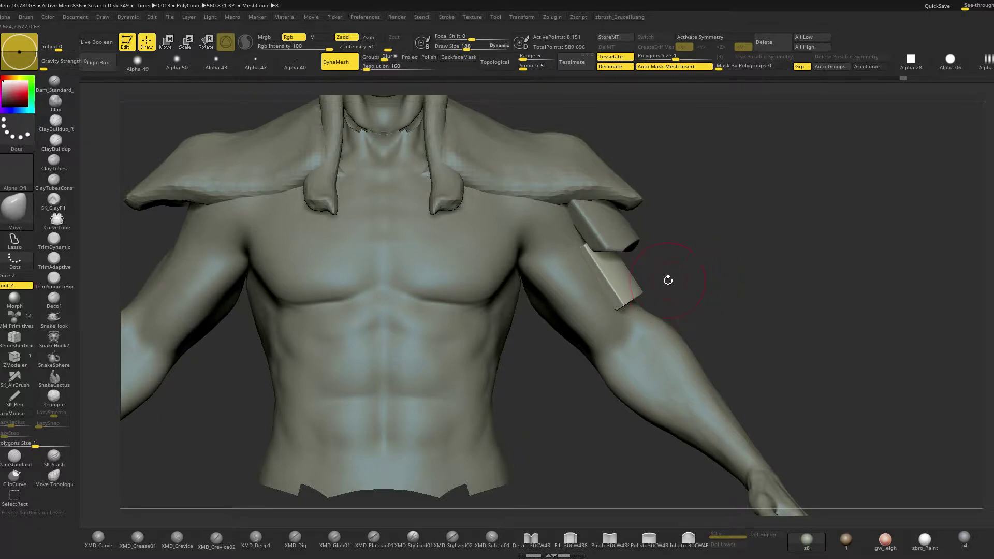
Isolate the upper arm plate and build up its surface with the ClayBuildup brush at draw size 169
mouse_move(728, 273)
left_mouse_down()
mouse_move(730, 244)
mouse_move(711, 199)
mouse_move(728, 206)
mouse_move(715, 168)
left_mouse_up()
left_click(651, 198, "alt")
key("alt+s")
key("space")
left_click_drag(624, 204, 613, 204)
mouse_move(690, 190)
left_mouse_down()
mouse_move(721, 144)
mouse_move(726, 189)
mouse_move(676, 181)
left_mouse_up()
key("b")
key("c")
key("b")
key("space")
left_click_drag(565, 204, 573, 204)
mouse_move(725, 207)
left_mouse_down()
mouse_move(693, 219)
mouse_move(707, 233)
mouse_move(751, 197)
left_mouse_up()
left_click_drag(595, 205, 573, 194)
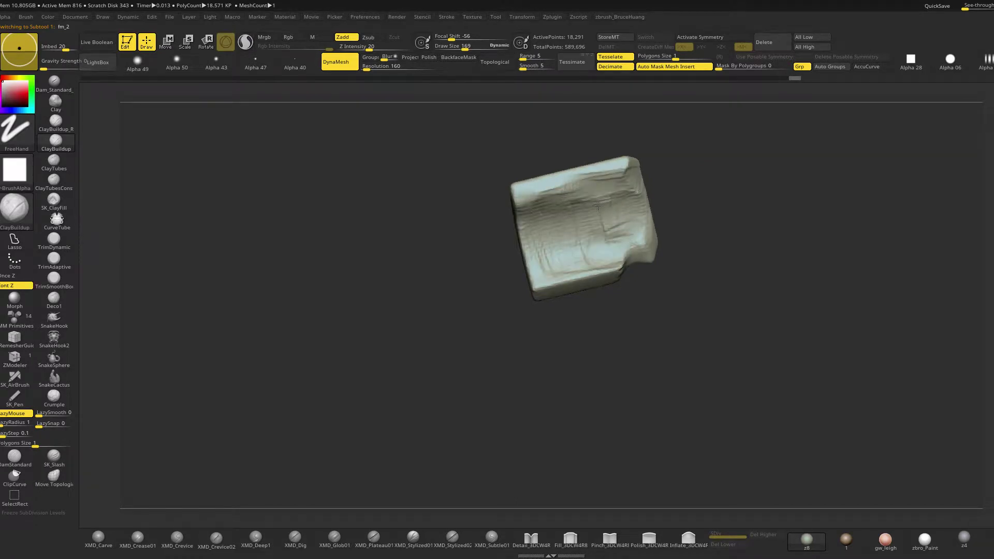
Select the lower arm plate in the full bust and slide it up to overlap beneath the upper plate
left_click_drag(688, 259, 710, 256)
left_click(634, 264, "alt")
key("w")
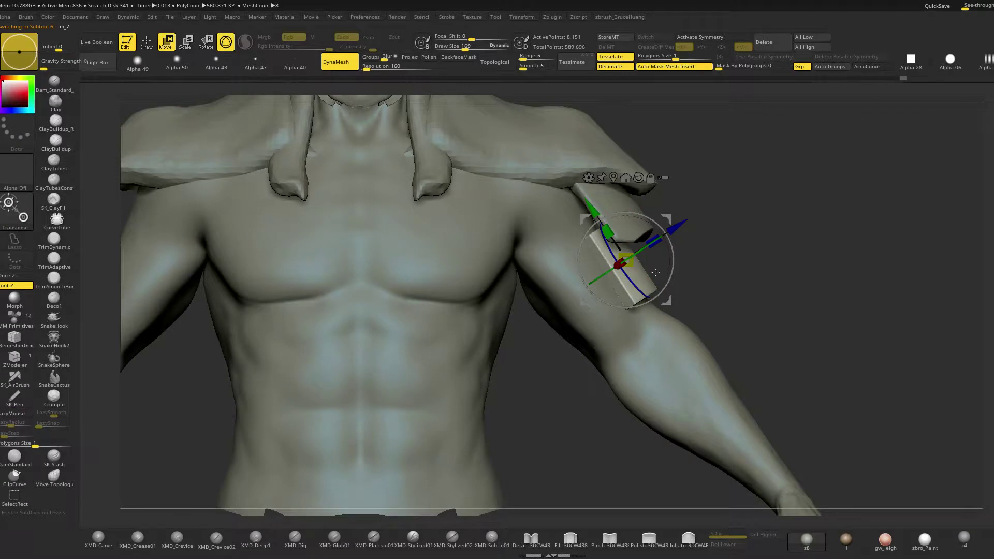
left_click_drag(677, 287, 671, 280)
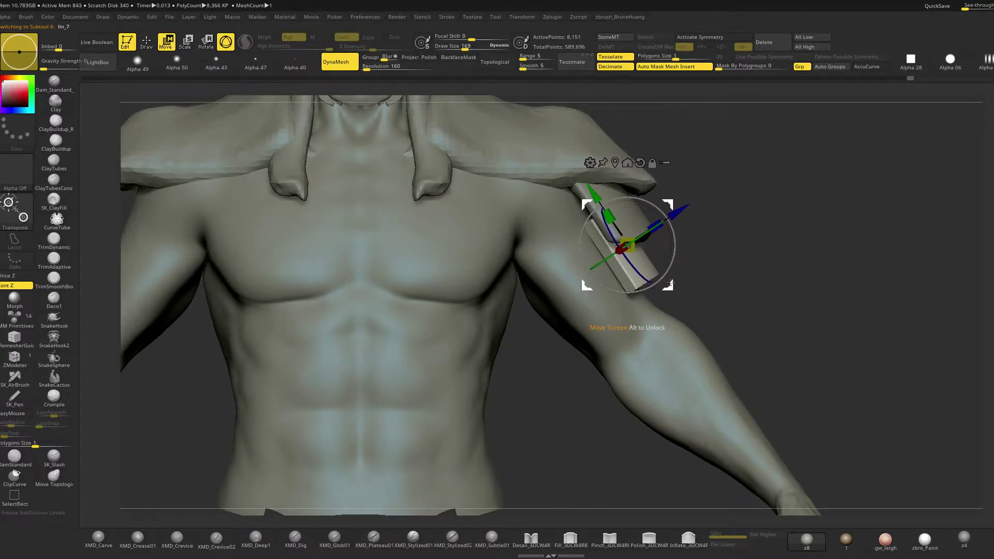
key("q")
Select the body, turn symmetry on and adjust the torso with the Move brush at draw size 482
left_click_drag(737, 266, 582, 295, "alt")
left_click(582, 295, "alt")
left_click_drag(737, 288, 721, 243, "alt")
key("space")
left_click_drag(524, 312, 543, 289)
key("b")
key("m")
key("v")
key("x")
key("space")
key("space")
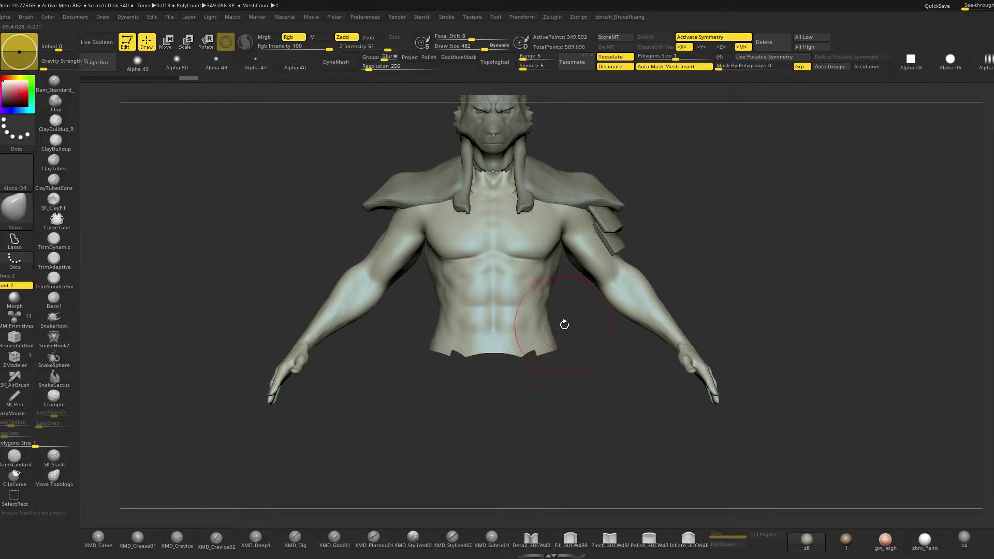
left_click_drag(574, 330, 673, 306)
Isolate the body and smooth the muscles of the back at draw size 357
key("space")
left_click_drag(563, 278, 557, 278)
mouse_move(772, 238)
left_mouse_down("alt")
mouse_move(771, 226)
mouse_move(753, 220)
mouse_move(759, 226)
mouse_move(679, 254)
mouse_move(710, 248)
mouse_move(684, 244)
mouse_move(643, 260)
left_mouse_up("alt")
key("shift+f")
key("shift+f")
key("space")
left_click_drag(555, 250, 563, 287, "shift")
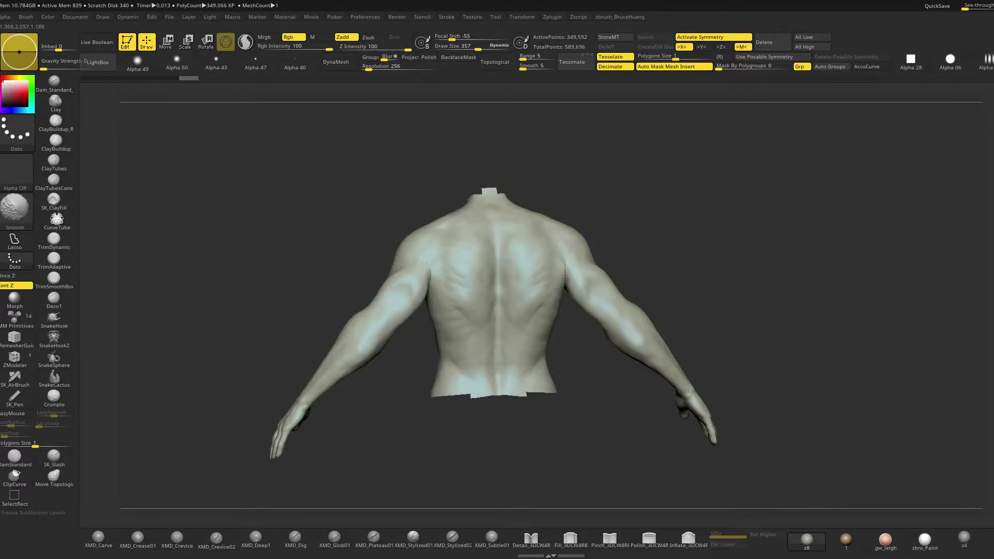
left_click_drag(670, 232, 568, 272)
mouse_move(666, 244)
left_mouse_down()
mouse_move(677, 269)
mouse_move(667, 239)
mouse_move(587, 293)
mouse_move(527, 305)
mouse_move(539, 316)
mouse_move(534, 325)
mouse_move(553, 332)
mouse_move(543, 351)
mouse_move(558, 345)
left_mouse_up()
Build up the muscle forms of the back with the ClayBuildup brush at draw size 314
key("space")
key("b")
key("c")
key("b")
mouse_move(682, 261)
left_mouse_down()
mouse_move(694, 257)
mouse_move(650, 321)
left_mouse_up()
Hide both arms with a lasso selection so that only the torso stays visible
key("shift+f")
key("ctrl+shift")
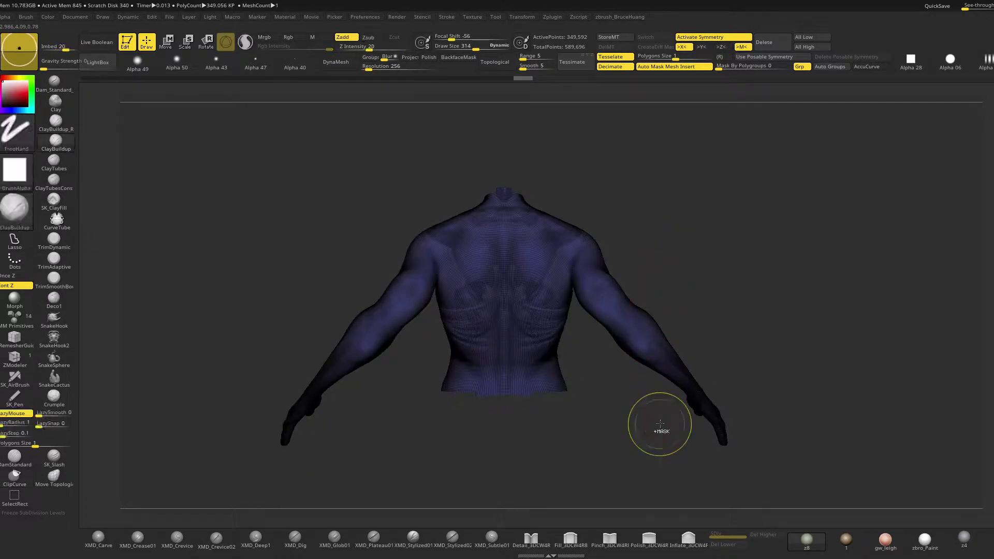
left_click(16, 499)
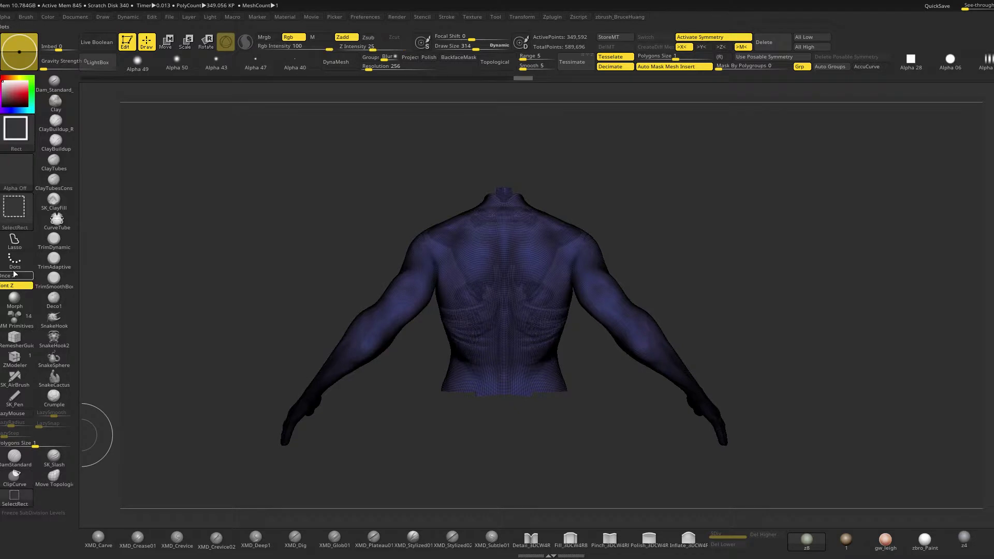
left_click(14, 244, "ctrl")
mouse_move(648, 438)
left_mouse_down("ctrl")
mouse_move(853, 333)
mouse_move(583, 202)
mouse_move(566, 275)
left_mouse_up("ctrl")
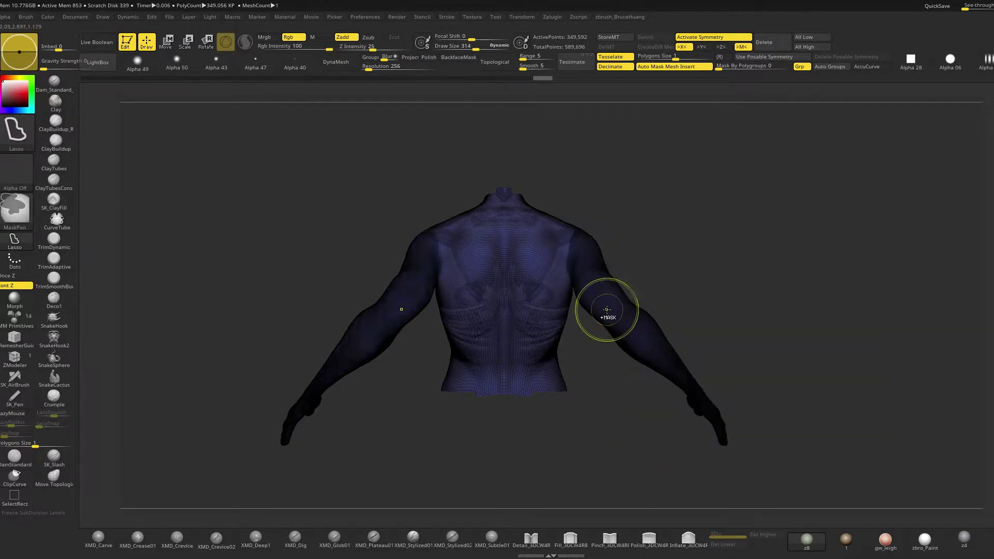
left_click(523, 251, "ctrl+shift")
mouse_move(714, 217)
left_mouse_down()
mouse_move(650, 213)
mouse_move(674, 251)
mouse_move(692, 221)
mouse_move(706, 264)
left_mouse_up()
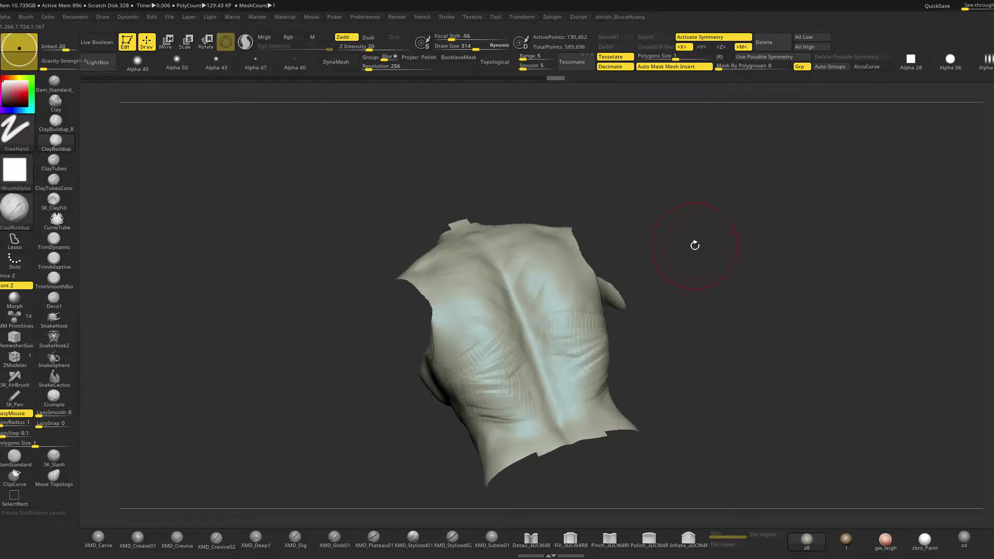
Shrink the visible torso region inward by repeated visibility steps, clearing more of the shoulder area around the back
key("ctrl+shift+s")
key("ctrl+shift+s")
key("ctrl+shift+s")
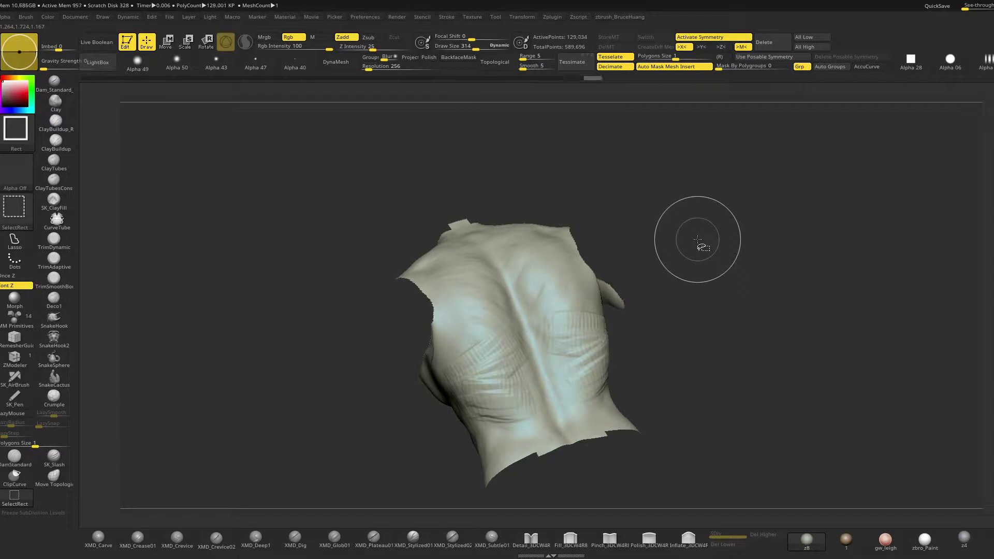
key("ctrl+shift+s")
key("ctrl+shift+s")
key("ctrl+shift+s")
key("ctrl+shift+s")
key("ctrl+shift+s")
key("ctrl+shift+s")
key("ctrl+shift+s")
key("ctrl+shift+s")
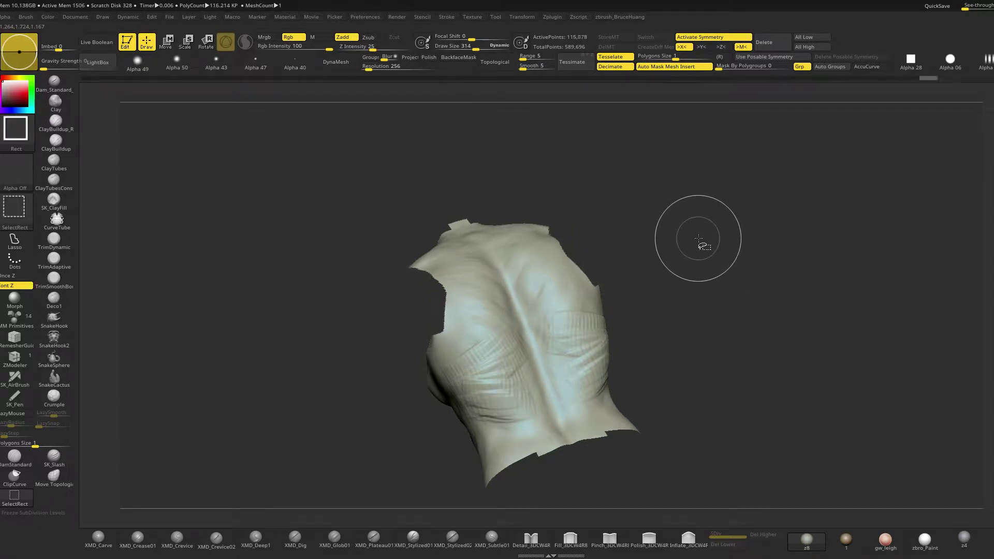
mouse_move(708, 238)
left_mouse_down()
mouse_move(679, 254)
mouse_move(701, 249)
mouse_move(712, 259)
mouse_move(707, 235)
mouse_move(673, 265)
left_mouse_up()
key("ctrl")
Build up the side of the rib cage with the ClayBuildup brush at draw size 314 and unhide the arms
left_click(572, 319, "ctrl+shift")
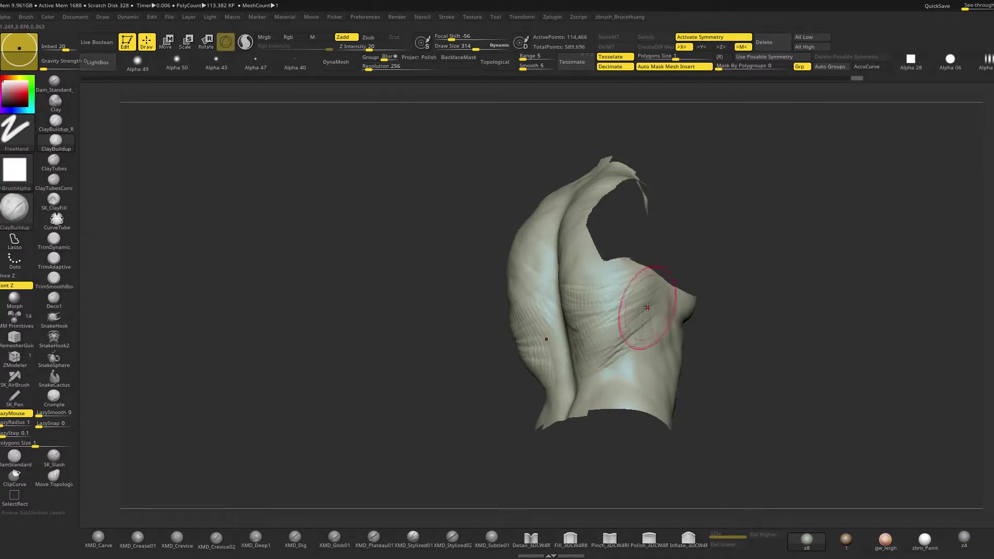
mouse_move(732, 251)
left_mouse_down()
mouse_move(666, 288)
mouse_move(670, 317)
mouse_move(763, 306)
mouse_move(712, 307)
mouse_move(543, 271)
left_mouse_up()
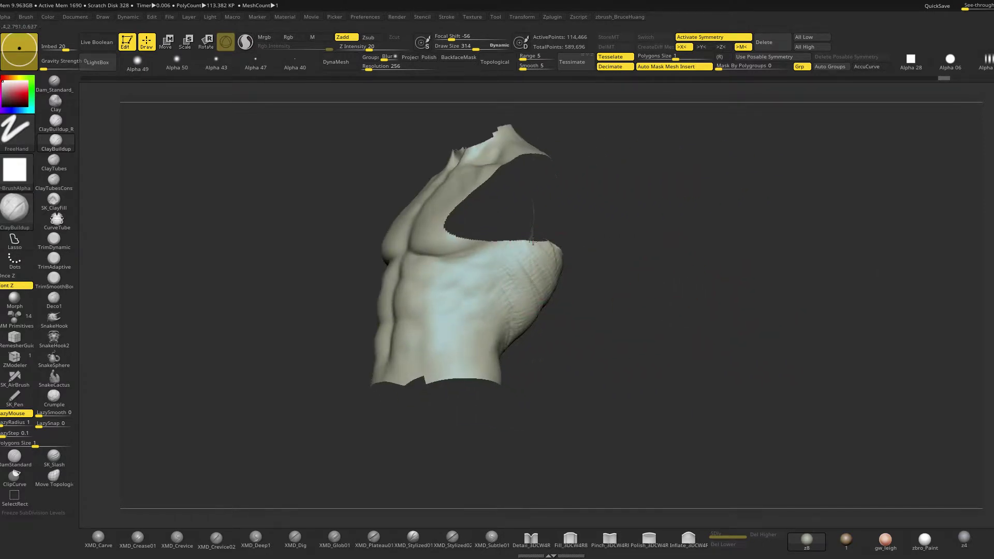
left_click(613, 313, "ctrl+shift")
left_click_drag(641, 275, 574, 218)
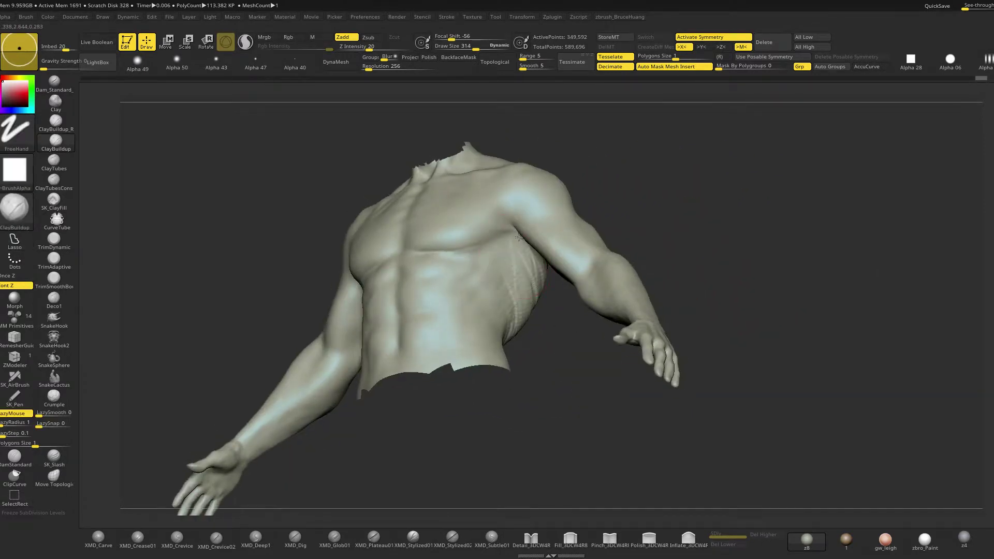
left_click_drag(673, 221, 619, 216)
left_click_drag(527, 281, 599, 207)
right_click_drag(598, 206, 621, 231, "shift")
Adjust the back's side contours with the Move brush at draw size 331 and smooth out the clay strokes
key("space")
key("b")
key("m")
key("v")
key("space")
left_click_drag(702, 296, 697, 297)
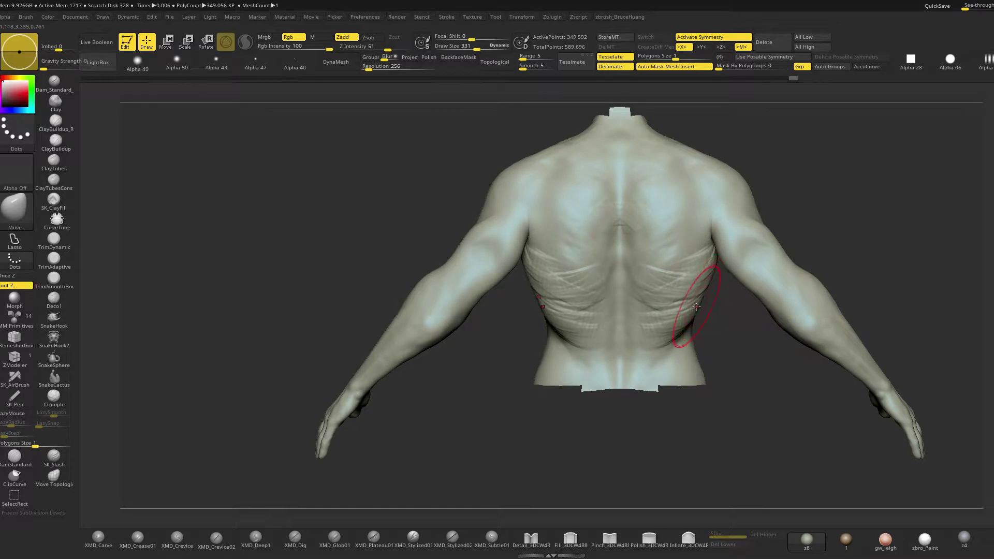
left_click_drag(674, 256, 629, 287, "shift")
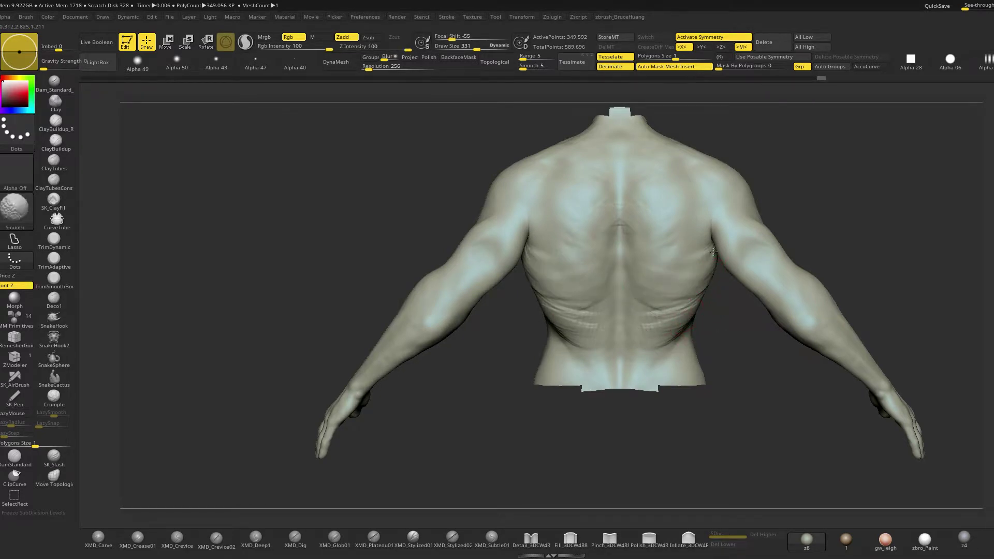
mouse_move(803, 218)
left_mouse_down()
mouse_move(794, 209)
mouse_move(703, 219)
left_mouse_up()
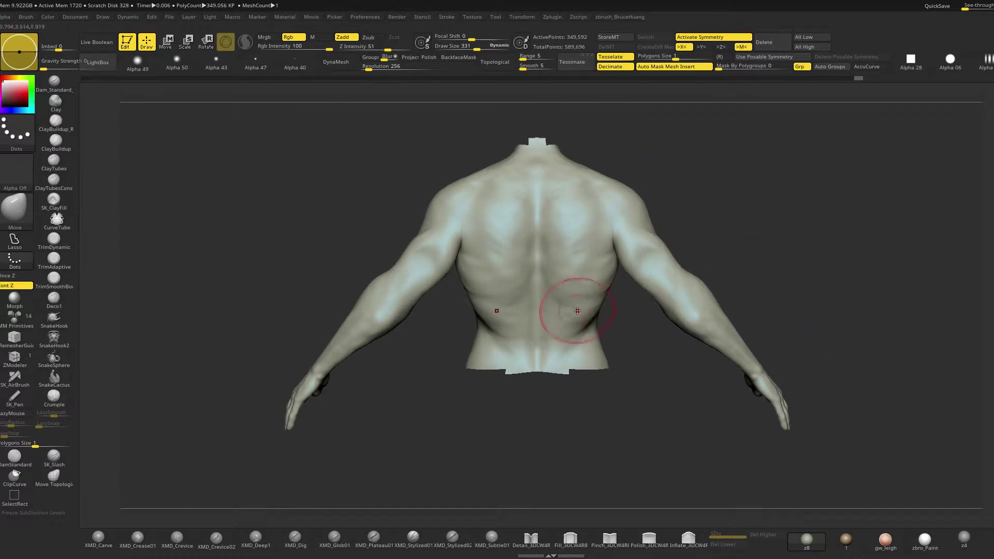
Reshape the flanks above the waist with the Move brush at draw size 348 and smooth them at draw size 297
key("space")
left_click_drag(579, 328, 574, 328)
key("space")
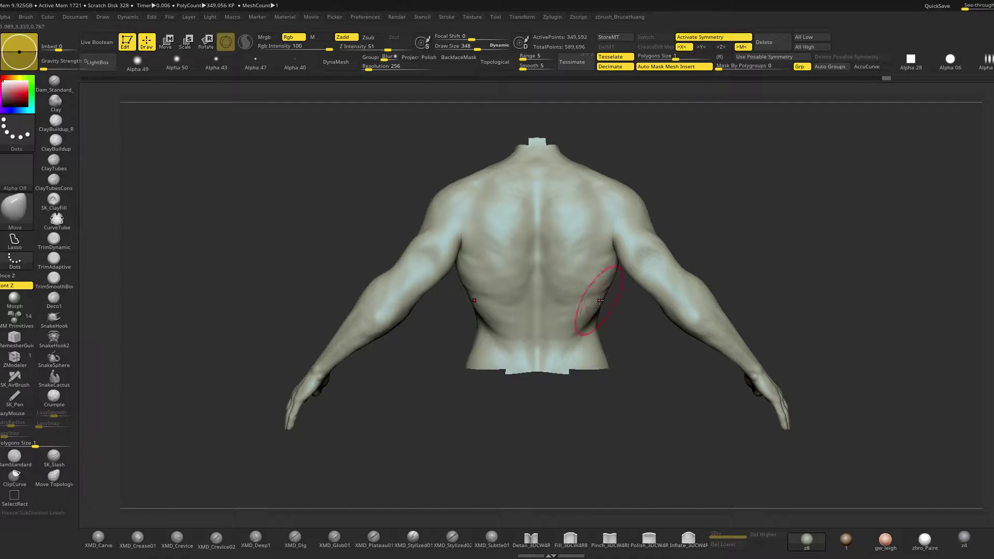
key("space")
left_click_drag(597, 308, 598, 290)
key("shift")
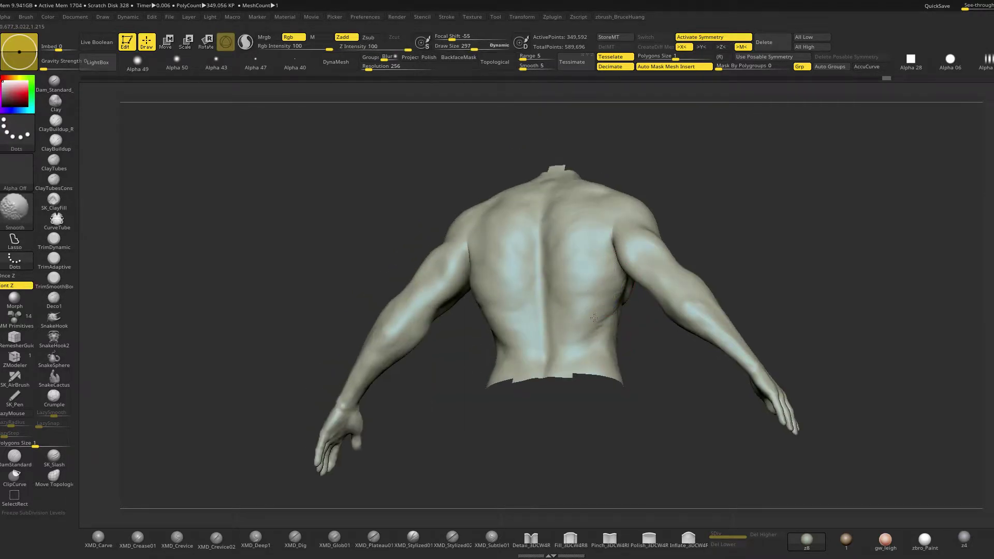
mouse_move(717, 241)
left_mouse_down()
mouse_move(753, 224)
mouse_move(745, 216)
mouse_move(710, 227)
mouse_move(706, 244)
left_mouse_up()
Refine the shoulder blade area of the back with the Move brush, adapting its draw size between strokes
key("space")
left_click_drag(533, 268, 525, 268)
mouse_move(621, 228)
left_mouse_down()
mouse_move(666, 218)
mouse_move(665, 239)
left_mouse_up()
key("space")
left_click_drag(523, 257, 519, 258)
left_click_drag(660, 241, 598, 237)
Try the TrimDynamic brush on the shoulder blade area of the back and undo the stroke
key("b")
key("t")
key("d")
key("space")
mouse_move(525, 262)
left_mouse_down()
mouse_move(536, 262)
mouse_move(531, 269)
left_mouse_up()
key("ctrl+z")
Smooth the shoulder blade area at draw size 357 and the chest side below the armpit at draw size 236
mouse_move(614, 235)
left_mouse_down("shift")
mouse_move(394, 259)
mouse_move(539, 268)
left_mouse_up("shift")
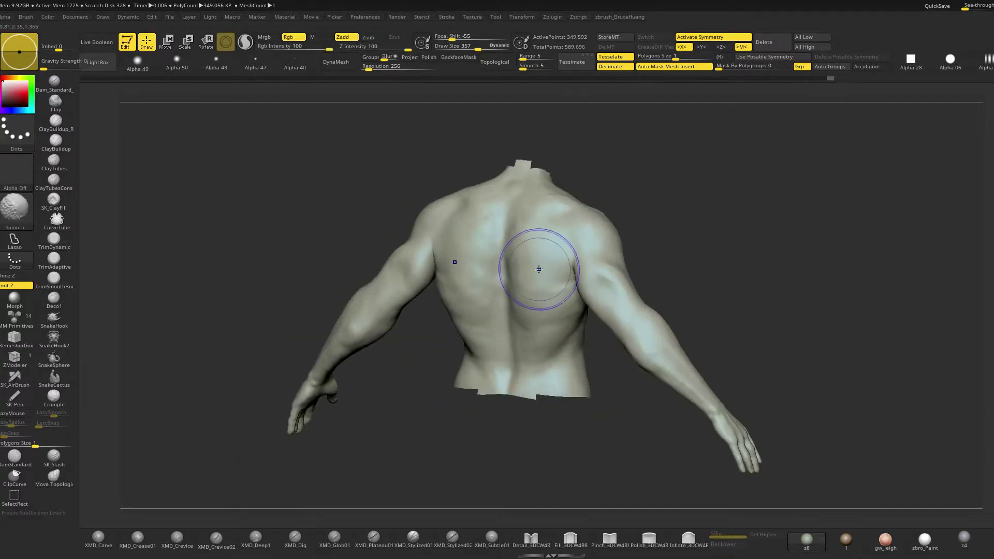
left_click_drag(635, 262, 588, 267, "shift")
key("space")
left_click_drag(700, 249, 592, 231)
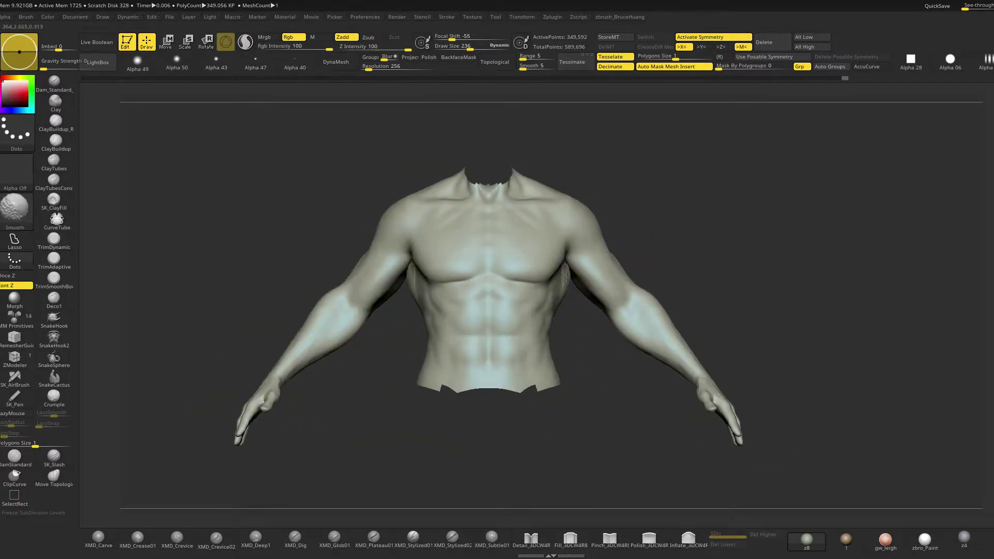
Hide the torso so that only the two arms and shoulders stay visible
left_click_drag(677, 220, 652, 247, "alt")
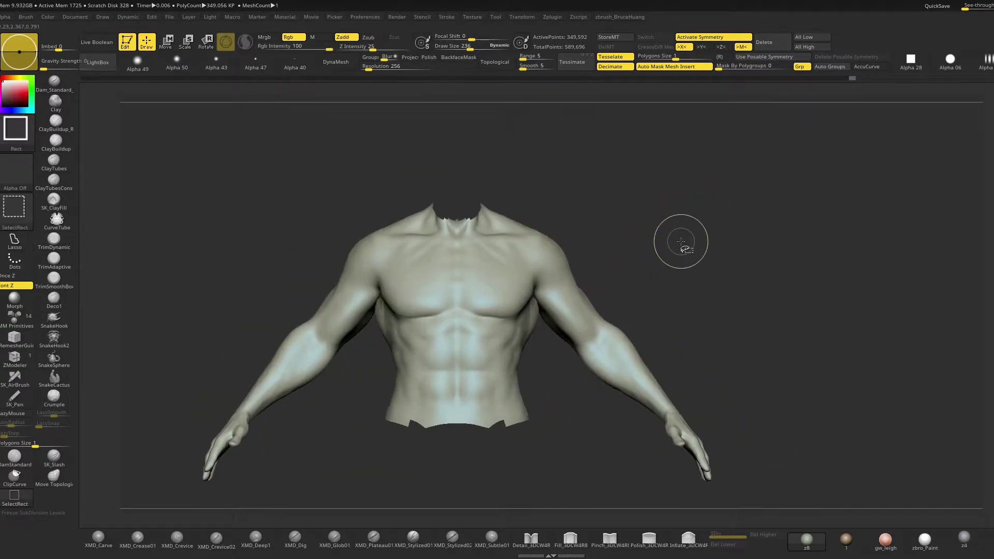
key("shift+alt+s")
left_click_drag(726, 274, 626, 238, "alt")
key("shift+alt+s")
left_click(455, 291, "ctrl+shift")
left_click(453, 298, "ctrl+shift")
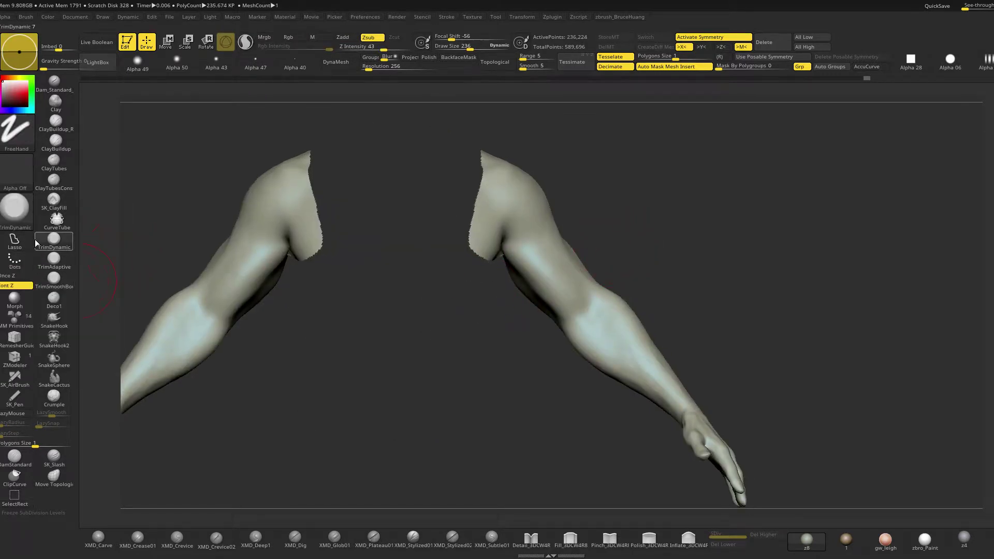
Wrap a strap around one upper arm with the CurveStrapSnap brush at draw size 151 and symmetry off
left_click(13, 217)
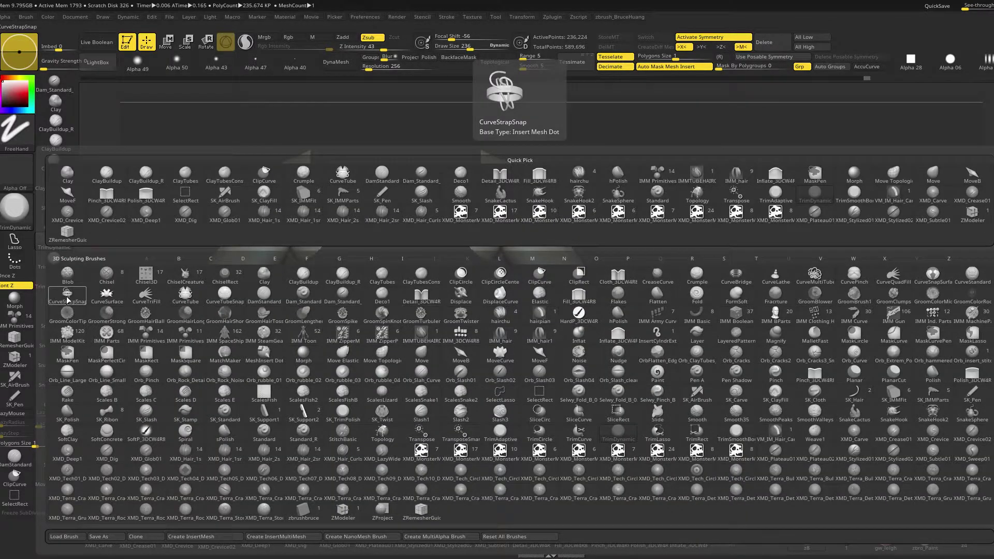
left_click(67, 302)
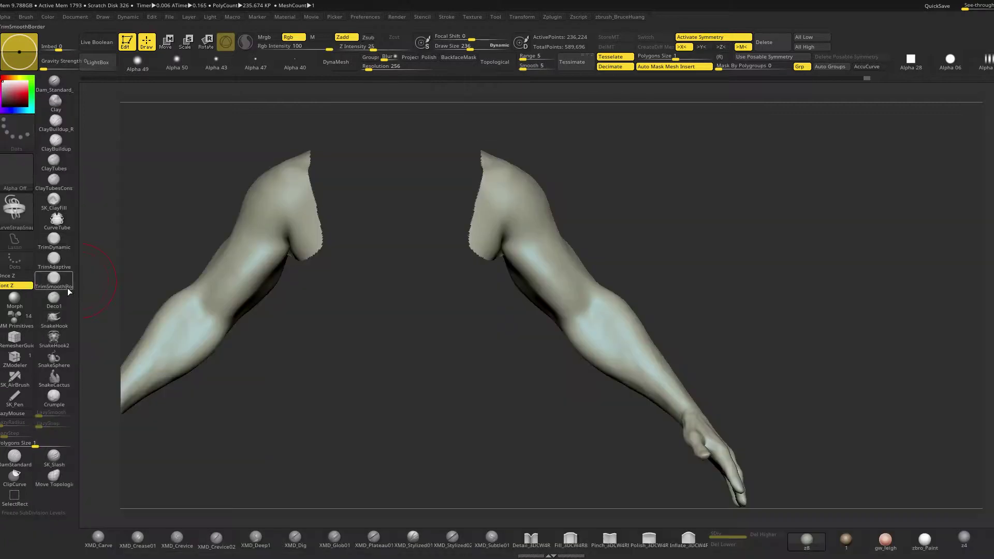
left_click(19, 216)
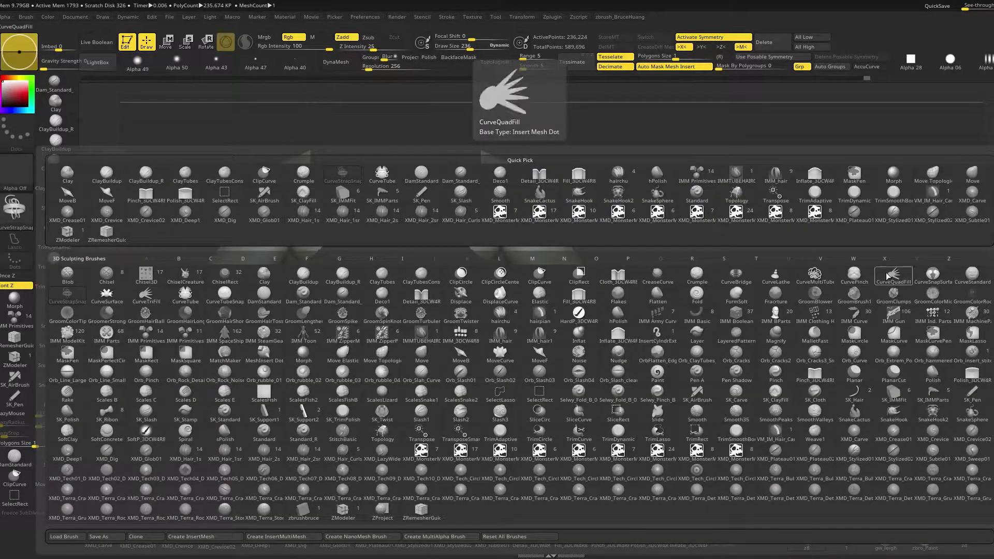
mouse_move(158, 296)
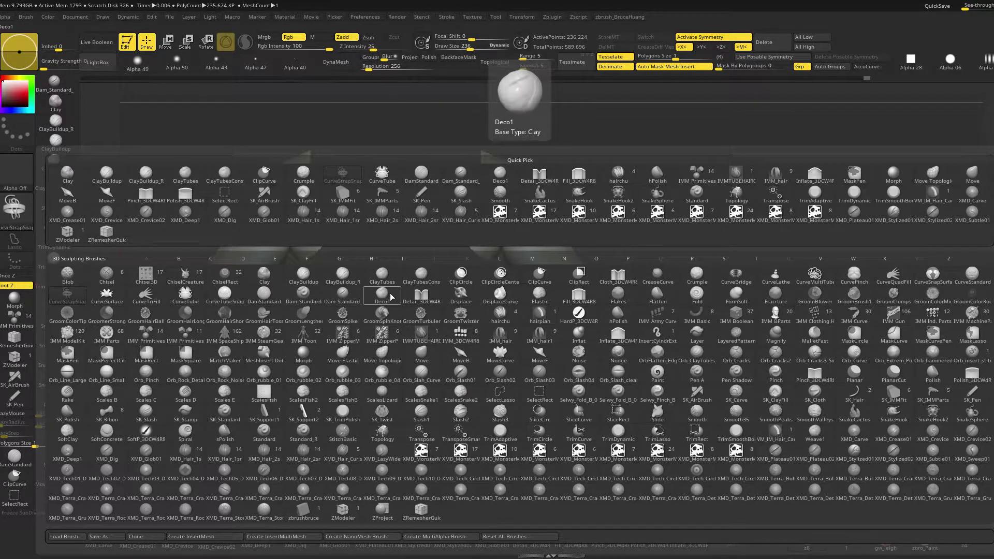
left_click(104, 300)
key("space")
left_click_drag(550, 260, 548, 261)
key("x")
key("ctrl+shift")
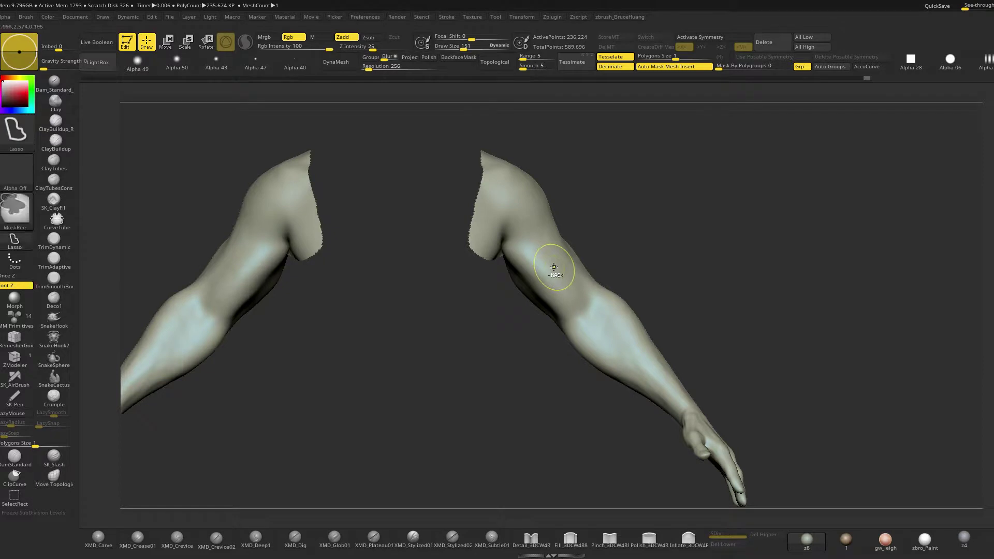
left_click_drag(524, 283, 477, 314)
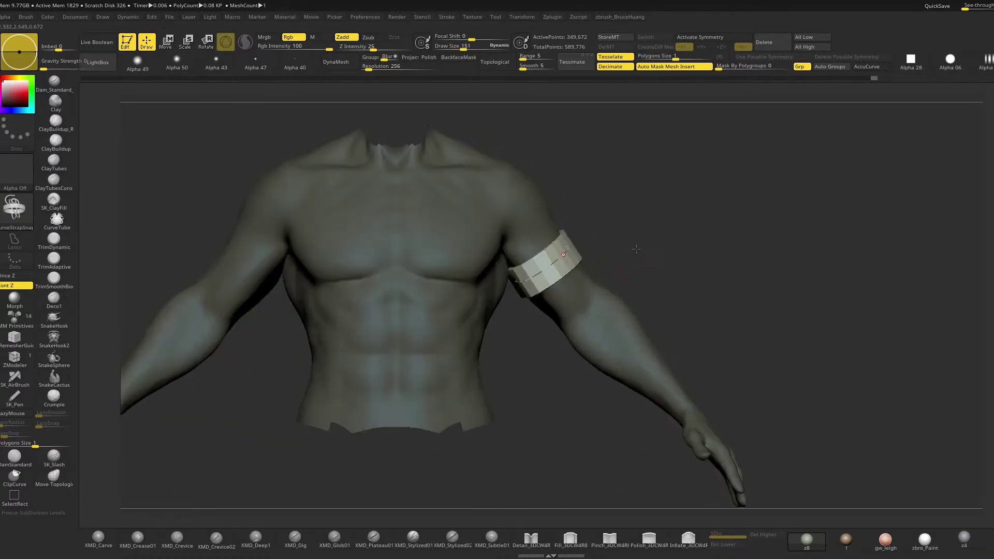
Narrow the upper-arm strap by updating its curve at a smaller draw size
key("space")
mouse_move(643, 258)
left_mouse_down()
mouse_move(654, 240)
mouse_move(633, 233)
mouse_move(659, 251)
mouse_move(656, 270)
mouse_move(689, 231)
mouse_move(619, 247)
left_mouse_up()
left_click(555, 260)
key("space")
left_click(530, 245)
key("space")
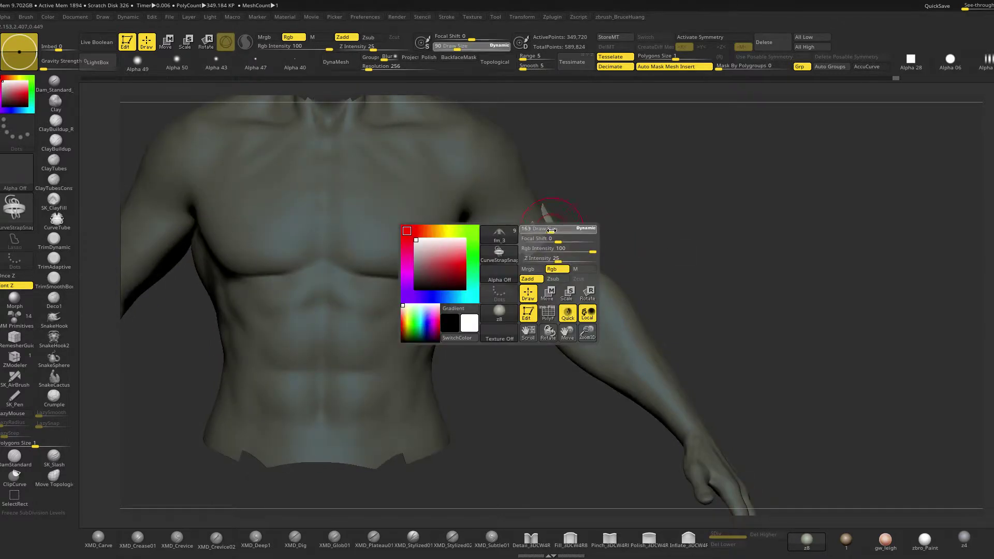
Fit the strap around the front of the upper arm with the Move brush at draw size 243
key("b")
key("m")
key("v")
key("space")
left_click_drag(528, 232, 554, 225)
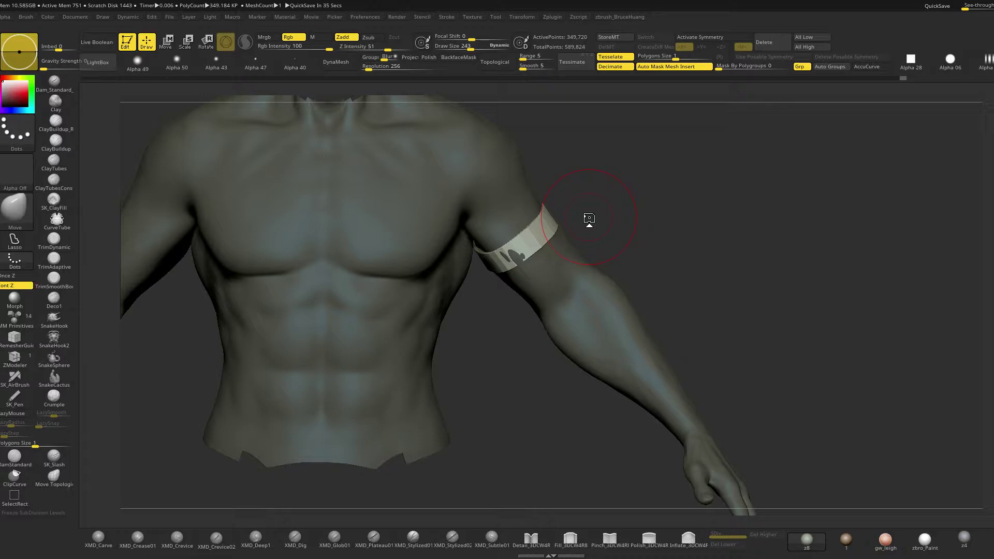
left_click_drag(575, 184, 515, 237)
mouse_move(590, 233)
left_mouse_down()
mouse_move(643, 224)
mouse_move(526, 285)
mouse_move(533, 264)
mouse_move(597, 211)
mouse_move(557, 205)
mouse_move(553, 169)
mouse_move(501, 160)
mouse_move(596, 207)
mouse_move(611, 231)
left_mouse_up()
Pull the strap clear of the arm from several angles with the Move brush at draw size 251
key("space")
mouse_move(588, 200)
right_mouse_down()
mouse_move(492, 182)
mouse_move(585, 185)
mouse_move(546, 254)
right_mouse_up()
key("space")
mouse_move(613, 200)
left_mouse_down()
mouse_move(595, 198)
mouse_move(610, 195)
left_mouse_up()
key("space")
mouse_move(665, 174)
left_mouse_down()
mouse_move(685, 169)
mouse_move(632, 166)
left_mouse_up()
left_click_drag(574, 185, 568, 193)
mouse_move(667, 164)
left_mouse_down()
mouse_move(628, 148)
mouse_move(654, 138)
left_mouse_up()
left_click_drag(621, 263, 623, 270)
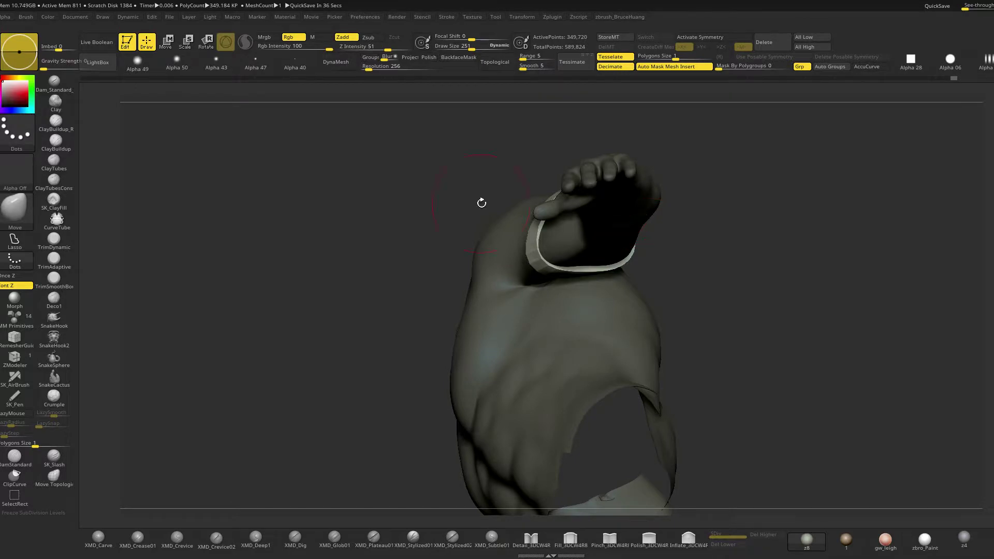
Even out the strap's fit around the underside and outer side of the upper arm with the Move brush
mouse_move(764, 270)
left_mouse_down()
mouse_move(870, 282)
mouse_move(599, 250)
left_mouse_up()
key("space")
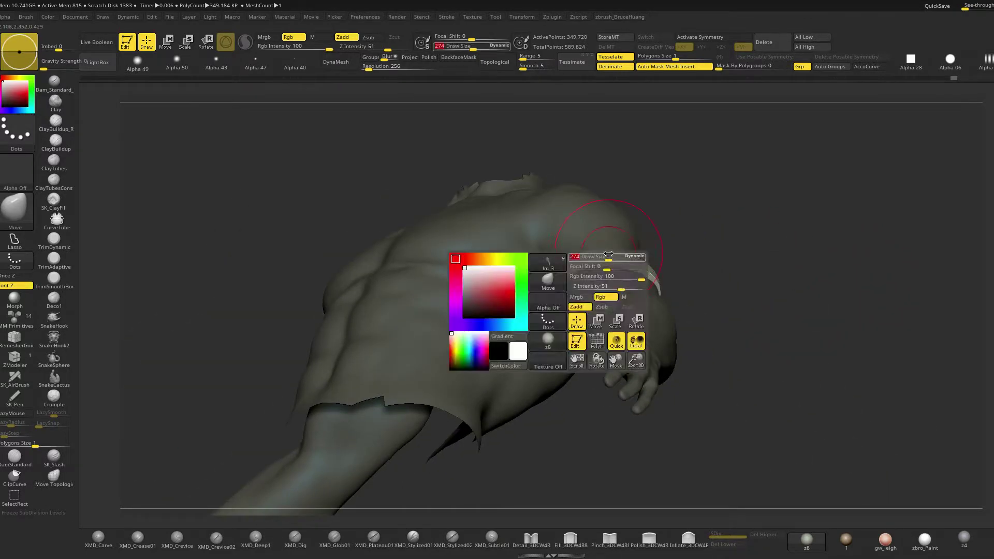
left_click_drag(672, 256, 569, 309)
key("space")
mouse_move(570, 310)
left_mouse_down()
mouse_move(673, 305)
mouse_move(767, 274)
mouse_move(795, 295)
mouse_move(781, 258)
mouse_move(793, 237)
mouse_move(788, 315)
mouse_move(683, 288)
left_mouse_up()
Split the masked body points from the strap so the strap becomes its own subtool
key("space")
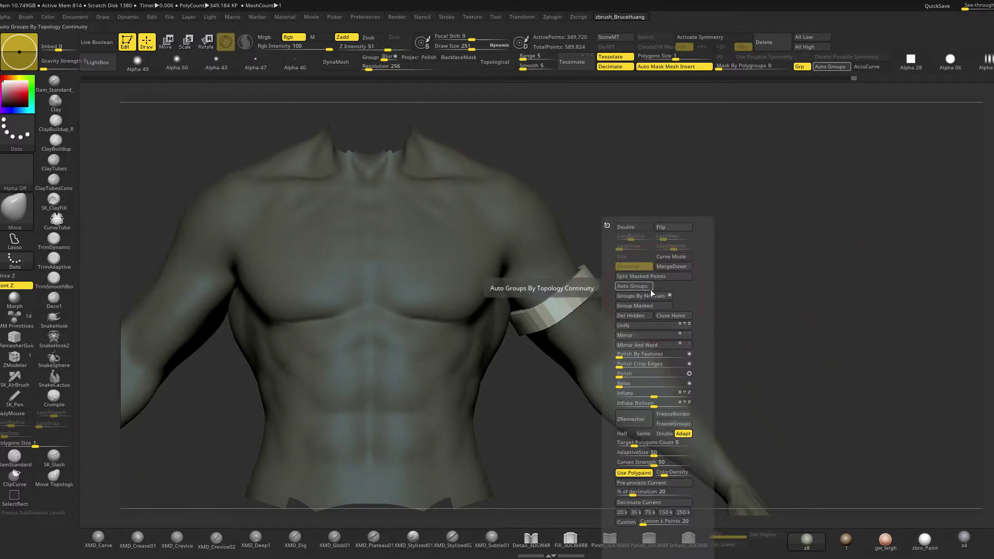
left_click(667, 275)
mouse_move(738, 252)
left_mouse_down()
mouse_move(706, 251)
mouse_move(783, 289)
mouse_move(752, 291)
mouse_move(717, 329)
mouse_move(752, 299)
mouse_move(755, 326)
mouse_move(758, 317)
mouse_move(713, 272)
mouse_move(719, 295)
mouse_move(700, 322)
mouse_move(736, 307)
left_mouse_up()
key("z")
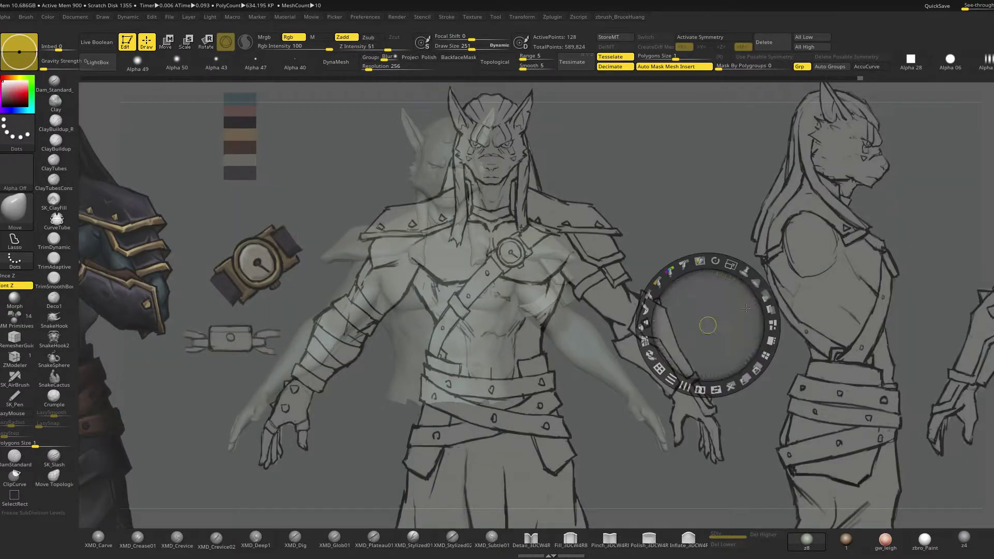
Reposition the concept sheet so its front view lines up with the model, and hide the sheet
left_click_drag(775, 242, 737, 239)
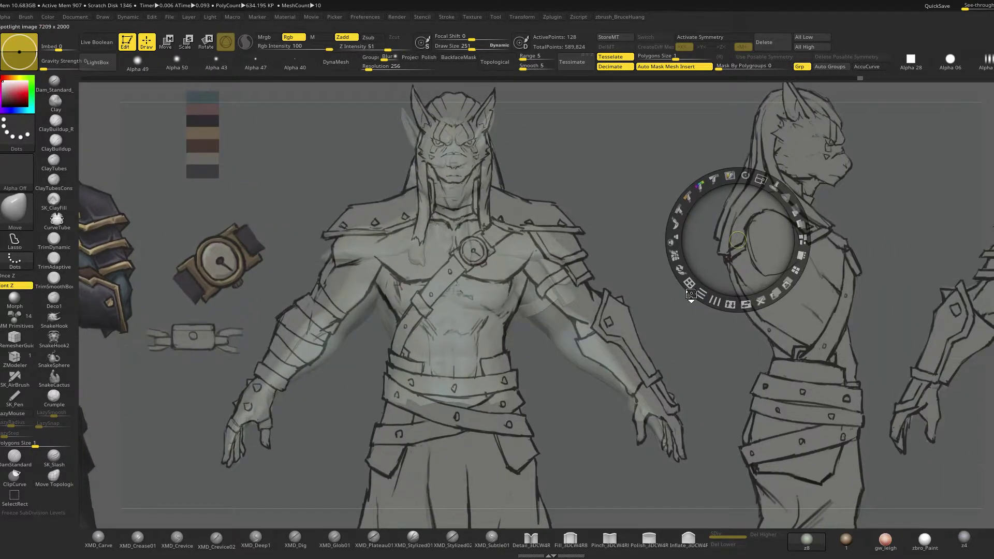
key("z")
mouse_move(698, 337)
left_mouse_down("alt")
mouse_move(706, 314)
mouse_move(716, 316)
left_mouse_up("alt")
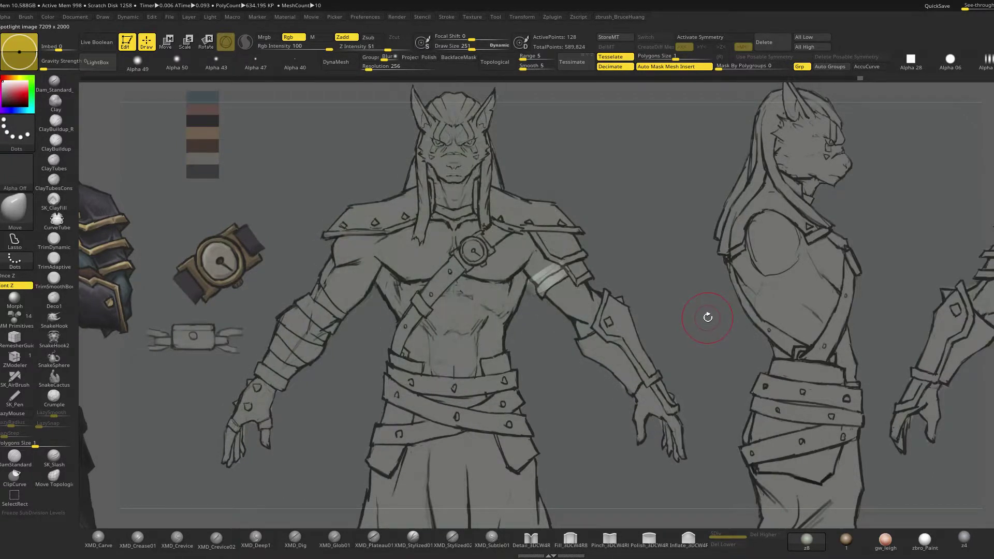
key("shift+z")
Select the body, mantle and arm armour for a joint transform without the head, and centre the gizmo on the body
left_click(491, 339, "alt")
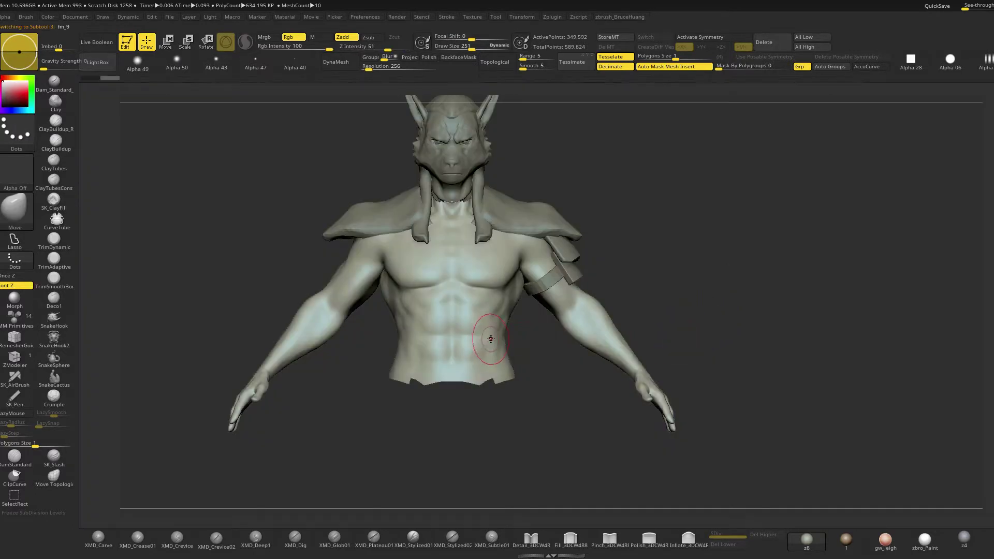
key("w")
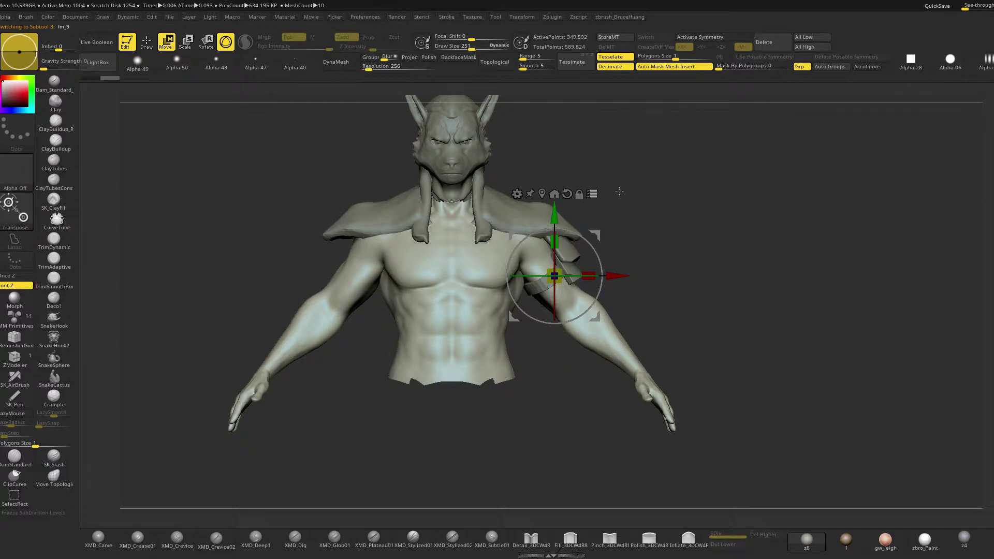
left_click_drag(720, 206, 313, 329, "ctrl+shift")
left_click_drag(554, 127, 355, 162, "ctrl+alt+shift")
left_click(554, 195)
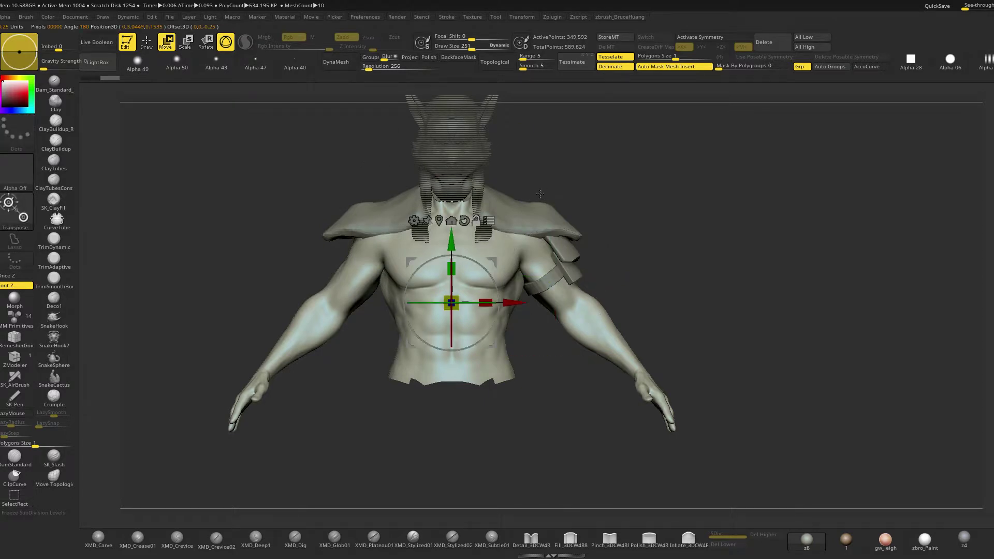
Scale the selected body, mantle and arm armour up slightly and compare the proportions with the concept sheet
left_click_drag(458, 309, 454, 250)
key("shift+z")
key("shift+z")
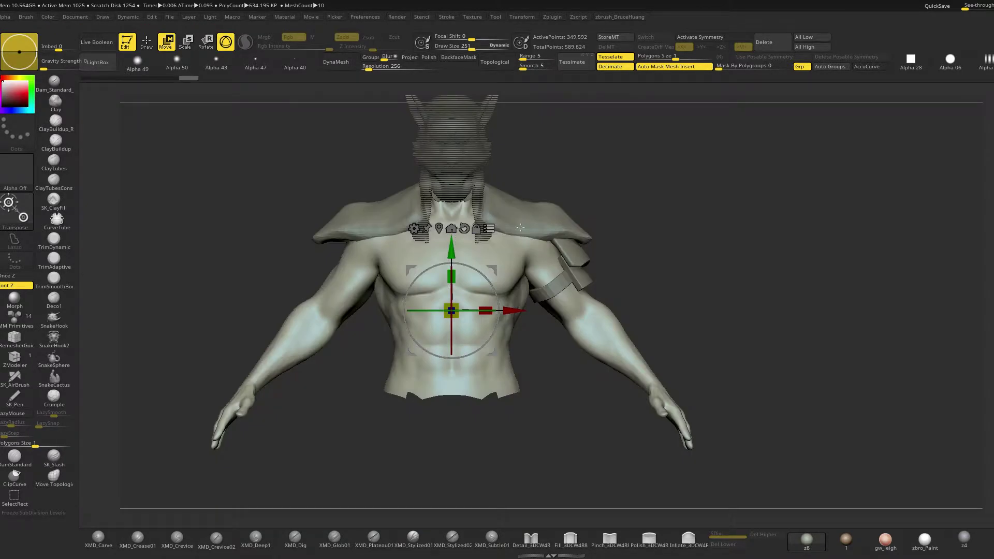
key("q")
mouse_move(604, 217)
left_mouse_down()
mouse_move(693, 226)
mouse_move(708, 255)
mouse_move(710, 235)
mouse_move(694, 269)
mouse_move(709, 273)
mouse_move(653, 236)
left_mouse_up()
key("shift+z")
key("shift+z")
Set up the ClayBuildup brush at draw size 129 with X symmetry on and check the arms against the concept sheet
key("space")
left_click_drag(548, 292, 539, 291)
mouse_move(601, 257)
left_mouse_down("alt")
mouse_move(637, 260)
mouse_move(661, 244)
mouse_move(651, 306)
left_mouse_up("alt")
key("1")
key("space")
left_click_drag(585, 288, 586, 287)
key("2")
key("space")
key("x")
key("shift+z")
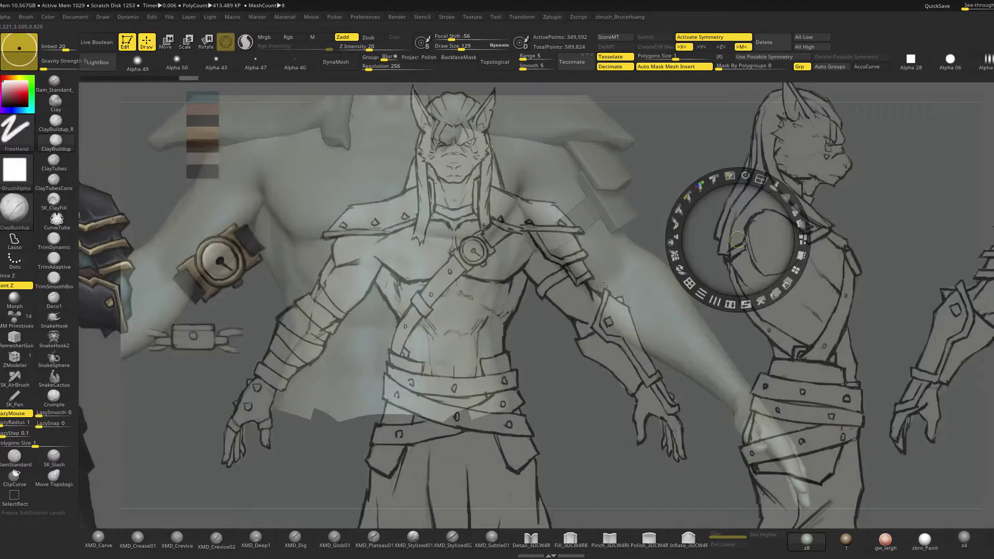
key("shift+z")
key("x")
mouse_move(750, 230)
left_mouse_down("alt")
mouse_move(726, 244)
mouse_move(749, 242)
left_mouse_up("alt")
Build up and smooth the inner elbow forms of both arms using ClayBuildup with Alpha 06 at draw size 124
key("space")
left_click_drag(590, 280, 595, 280)
left_click(950, 60)
key("x")
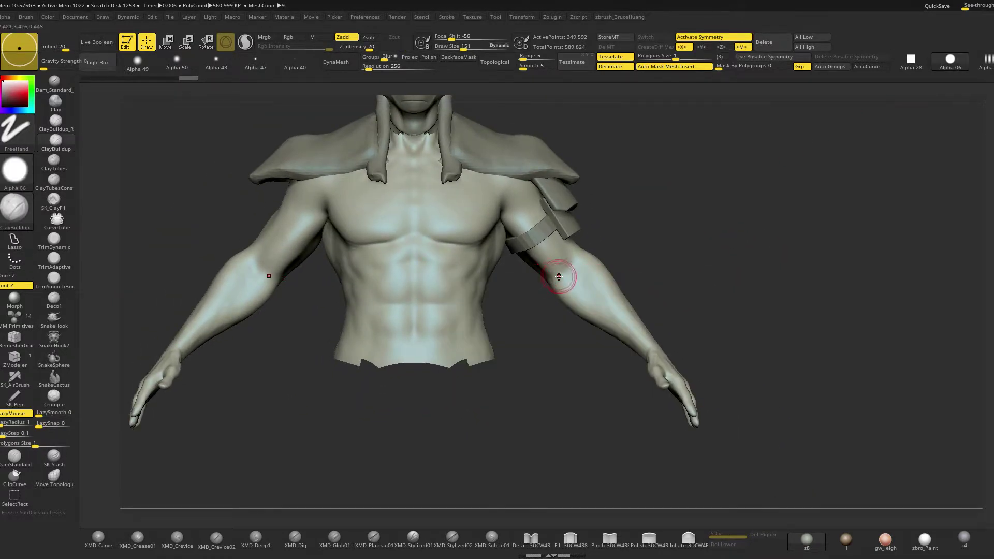
key("space")
left_click_drag(558, 276, 553, 277)
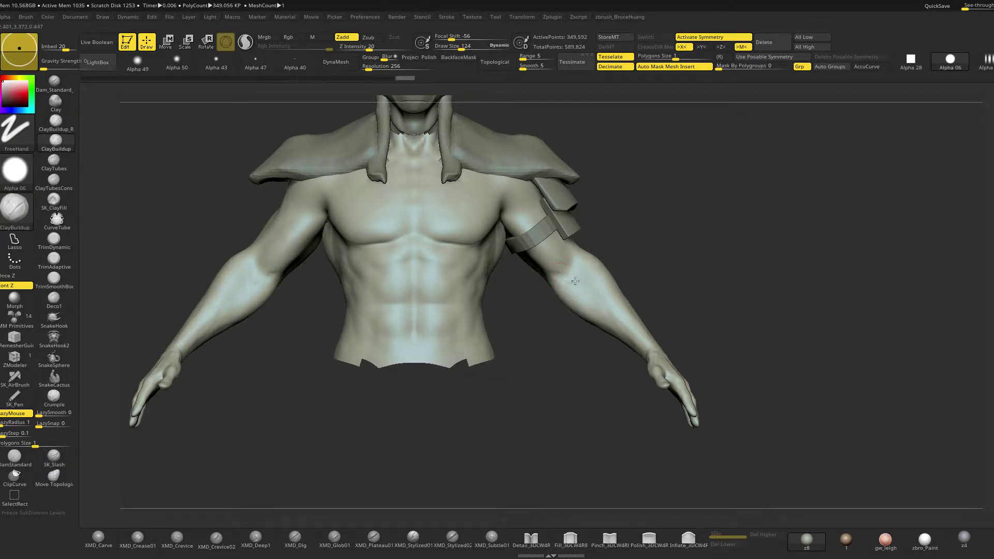
key("shift")
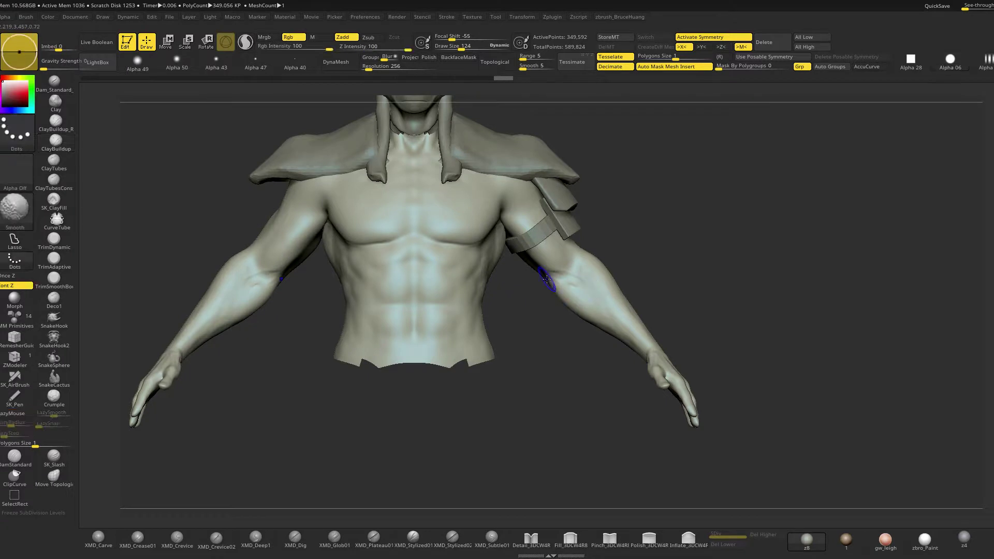
mouse_move(718, 297)
left_mouse_down("alt")
mouse_move(706, 282)
mouse_move(728, 288)
mouse_move(713, 259)
mouse_move(725, 260)
left_mouse_up("alt")
key("shift")
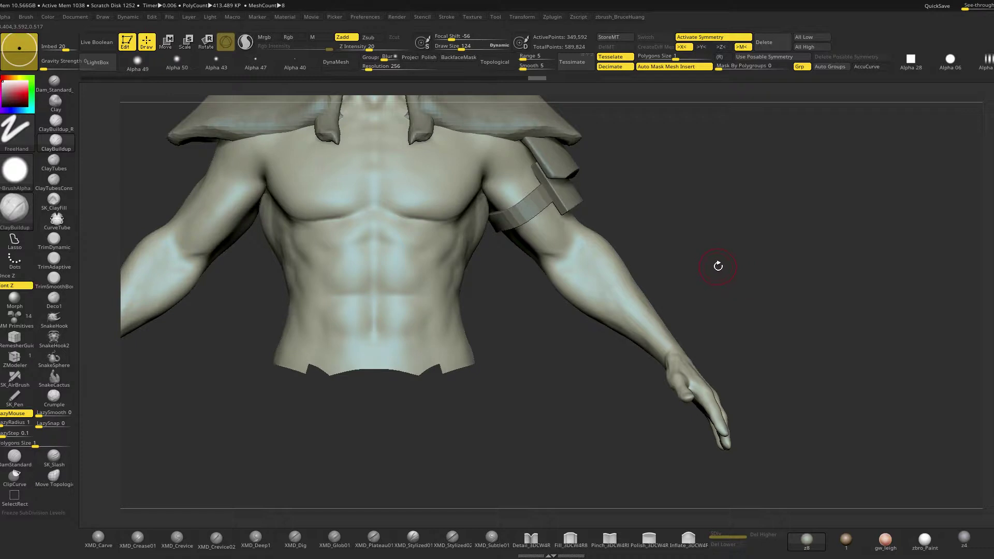
Duplicate the body subtool and put both forearms and hands of the copy into their own polygroup, with symmetry turned off
left_click_drag(739, 266, 821, 263)
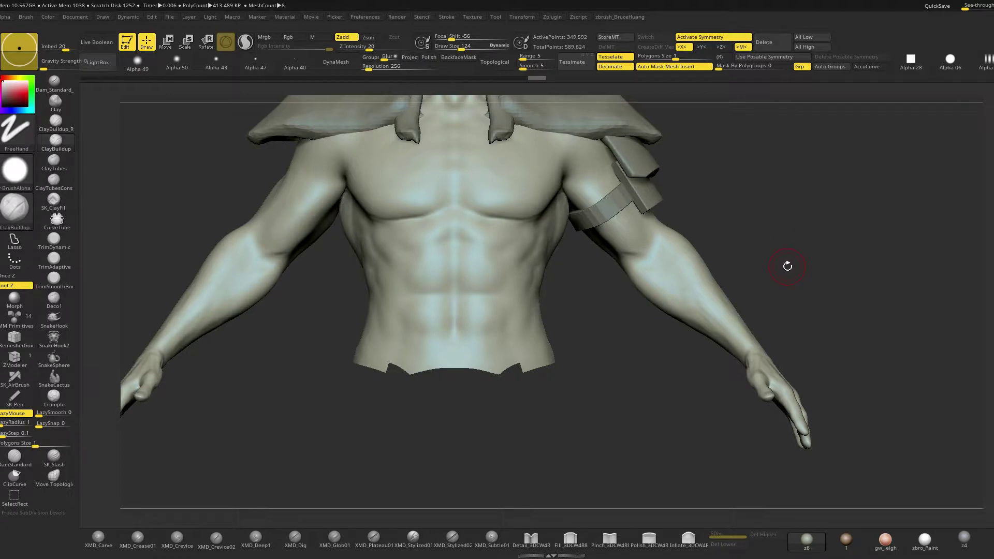
left_click_drag(789, 265, 789, 266)
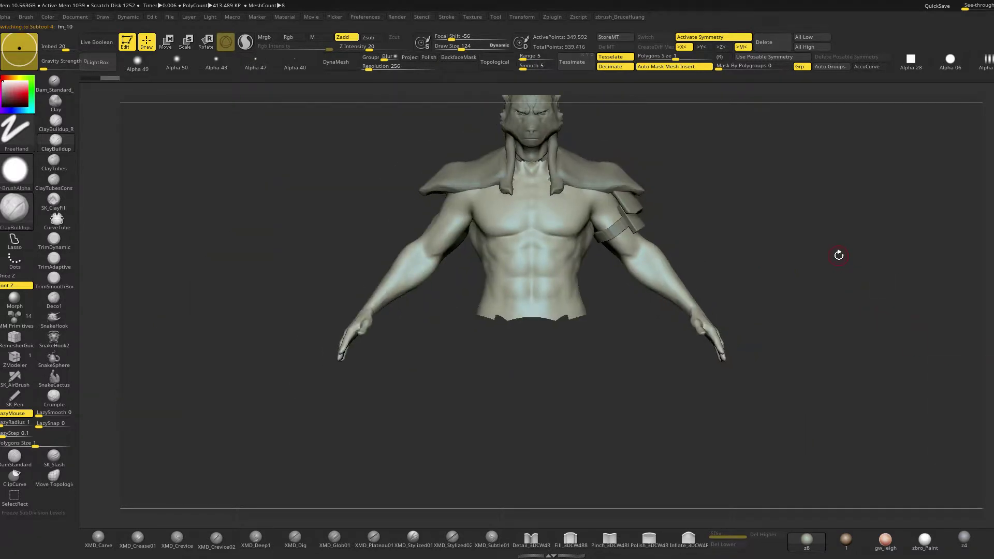
left_click_drag(678, 248, 729, 233)
key("shift+f")
mouse_move(641, 334)
left_mouse_down("ctrl")
mouse_move(850, 290)
mouse_move(648, 239)
mouse_move(636, 262)
mouse_move(616, 266)
left_mouse_up("ctrl")
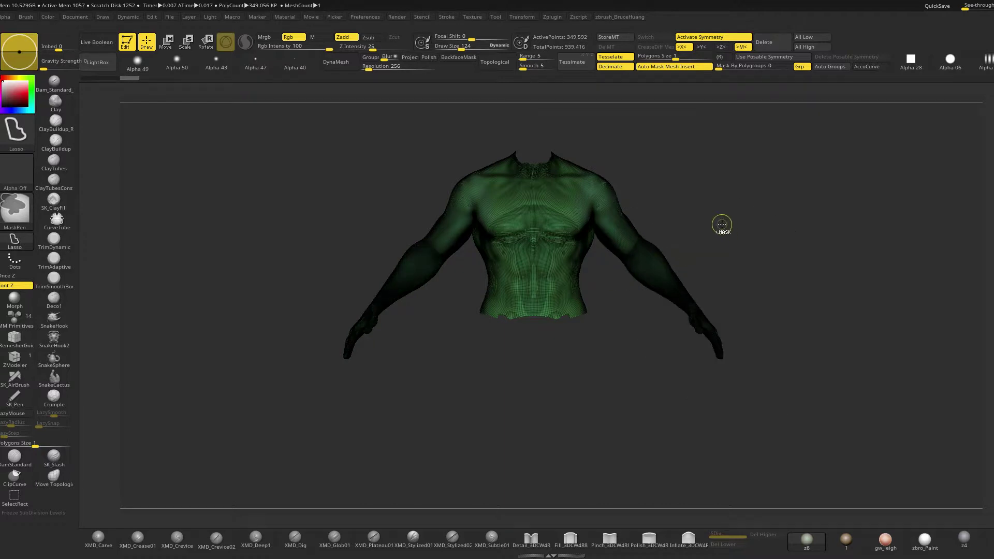
key("ctrl+w")
key("x")
Hide the torso and upper-arm polygroups of the body copy so only the forearms and hands are shown
left_click(660, 271, "ctrl+shift")
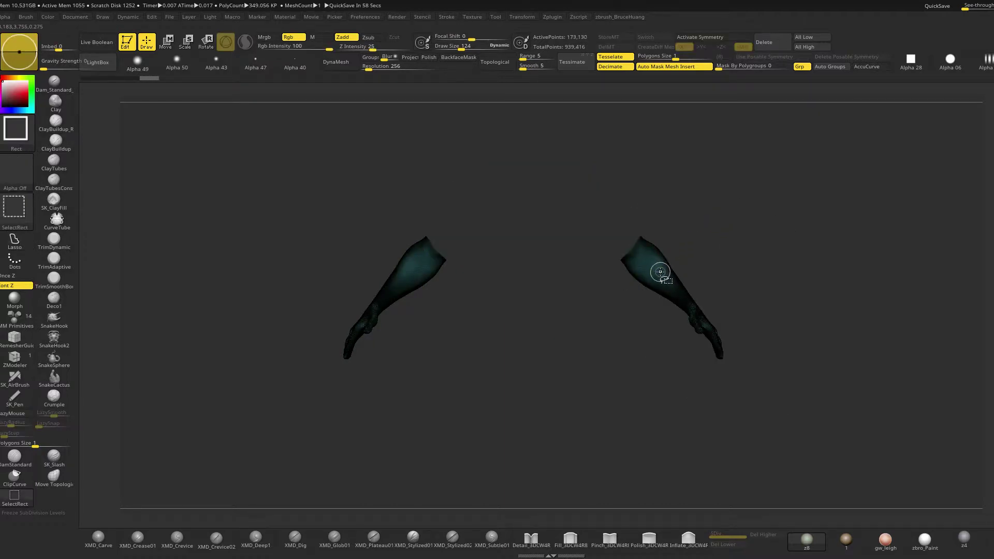
left_click(660, 271, "ctrl+shift")
left_click(611, 229, "ctrl+shift")
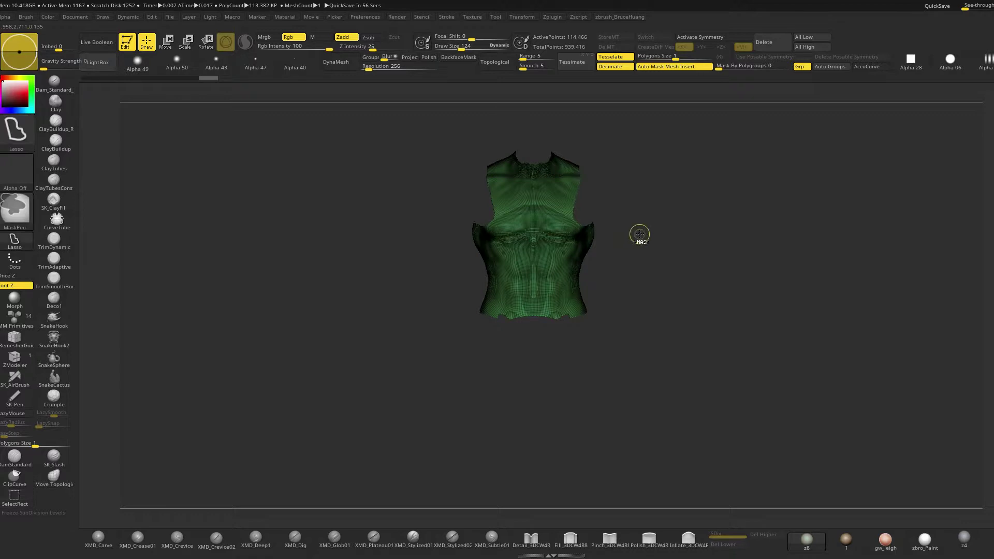
key("ctrl+z")
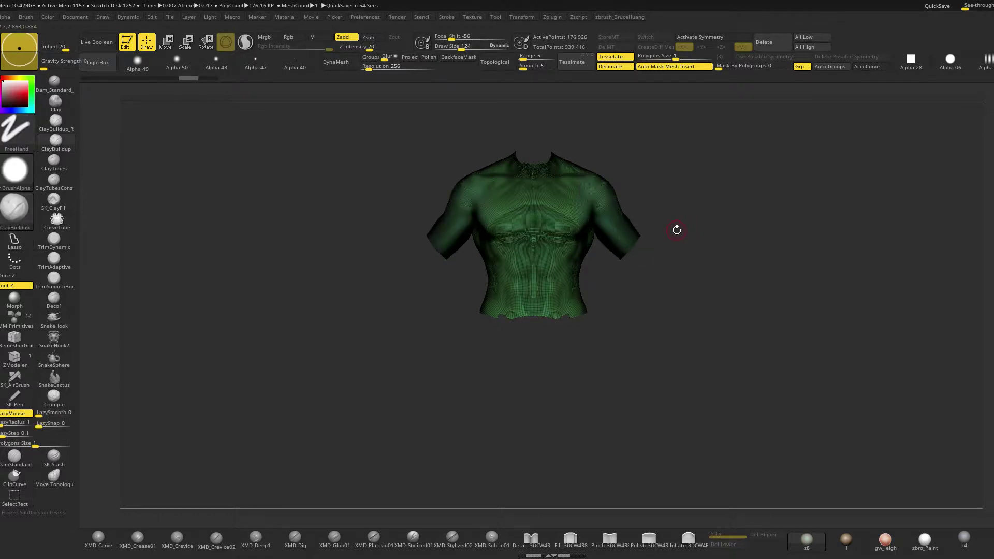
left_click(596, 212, "ctrl+shift")
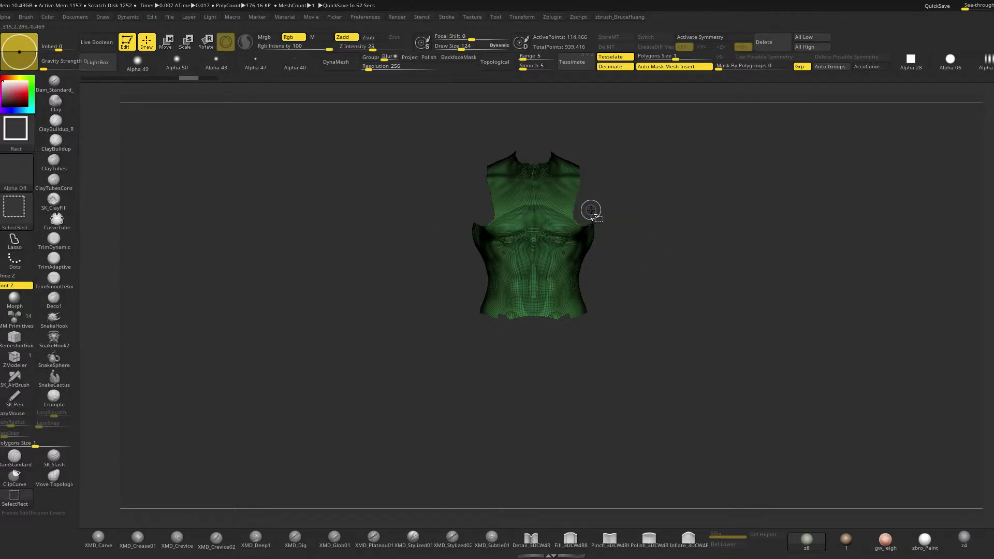
key("ctrl+z")
left_click(554, 266, "ctrl+shift")
left_click(599, 204, "ctrl+shift")
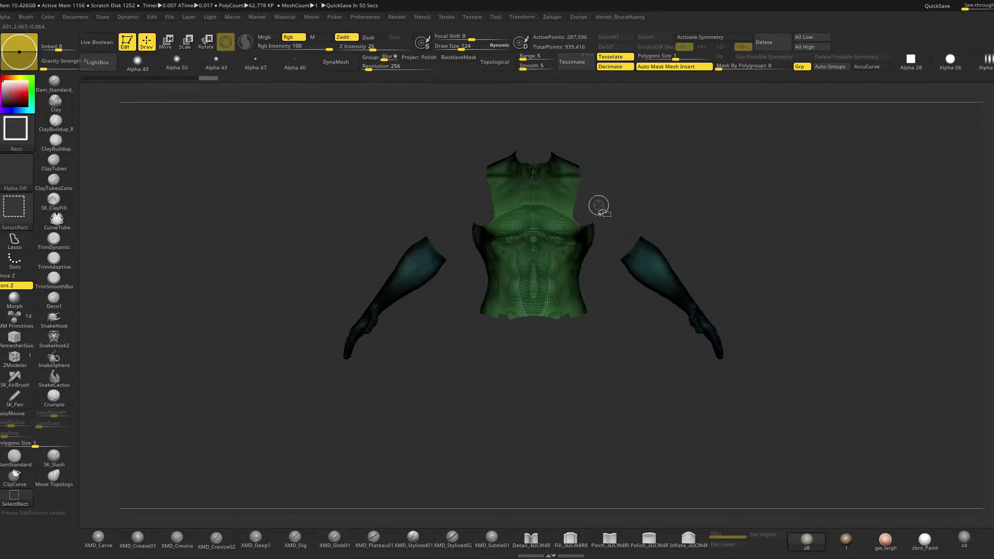
left_click(555, 244, "ctrl+shift")
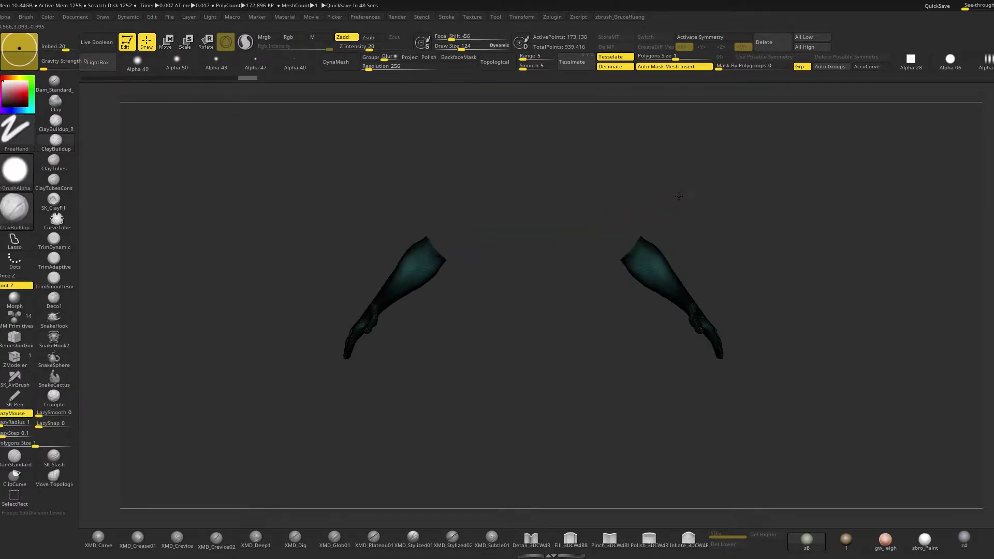
Hide the forearm on the side without armour plates, and hide the fingers and thumb tip of the remaining hand
left_click_drag(477, 187, 392, 319, "ctrl+alt+shift")
left_click_drag(754, 219, 772, 254, "alt")
left_click_drag(773, 254, 719, 222, "alt")
left_click_drag(760, 255, 743, 297)
key("ctrl+shift")
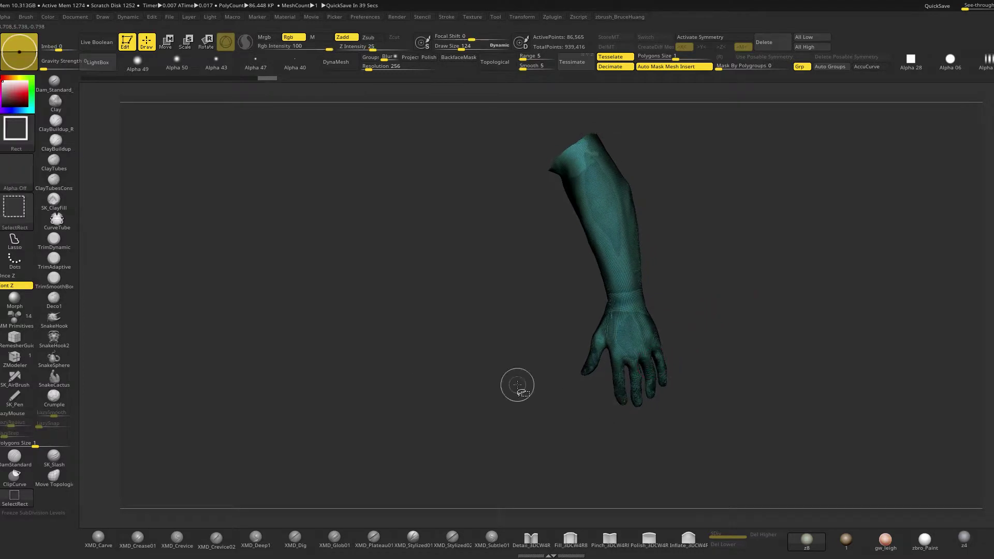
mouse_move(582, 414)
left_mouse_down("ctrl+shift")
mouse_move(745, 352)
mouse_move(605, 348)
left_mouse_up("ctrl+shift")
Delete the hidden geometry and DynaMesh the remaining forearm at resolution 256
left_click_drag(753, 298, 740, 281)
key("space")
left_click(705, 313)
left_click_drag(677, 215, 393, 86)
left_click(346, 63)
mouse_move(703, 202)
left_mouse_down()
mouse_move(730, 197)
mouse_move(730, 210)
mouse_move(757, 225)
mouse_move(684, 222)
left_mouse_up()
key("shift+f")
Smooth the cut finger and thumb ends and the rim of the elbow cut on the forearm
key("space")
mouse_move(655, 291)
left_mouse_down()
mouse_move(705, 270)
mouse_move(663, 275)
left_mouse_up()
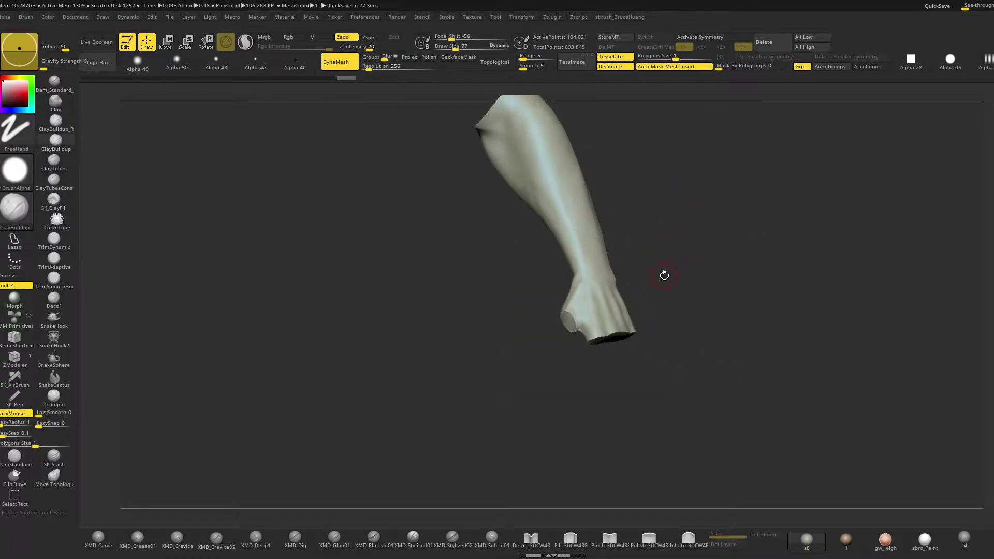
key("shift")
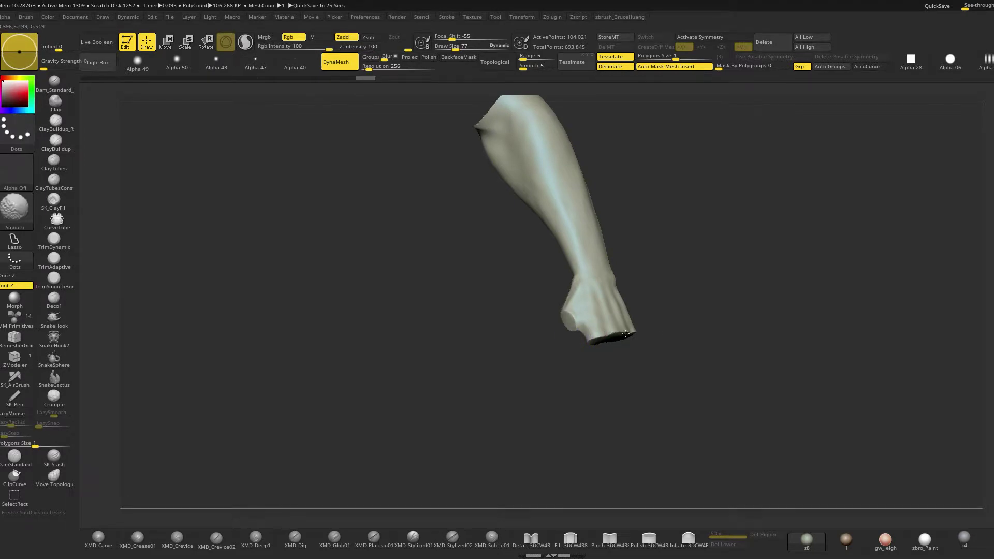
left_click_drag(626, 334, 655, 342)
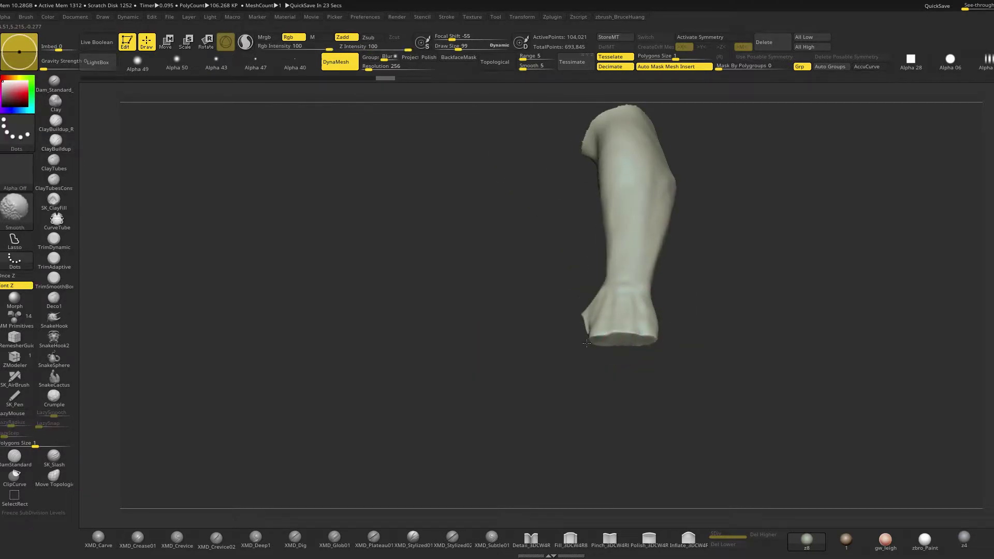
mouse_move(728, 269)
left_mouse_down()
mouse_move(771, 275)
mouse_move(693, 296)
left_mouse_up()
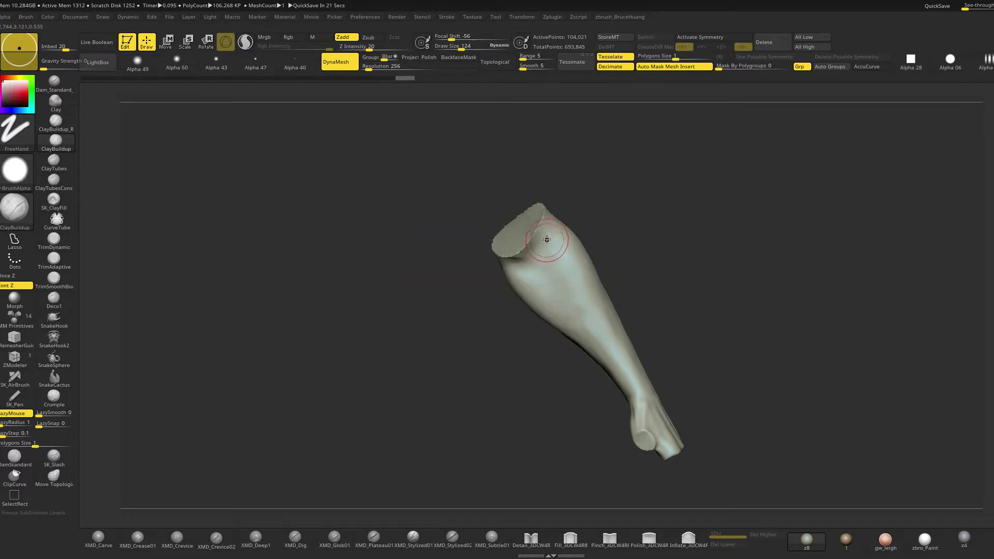
key("shift")
left_click_drag(475, 259, 475, 233)
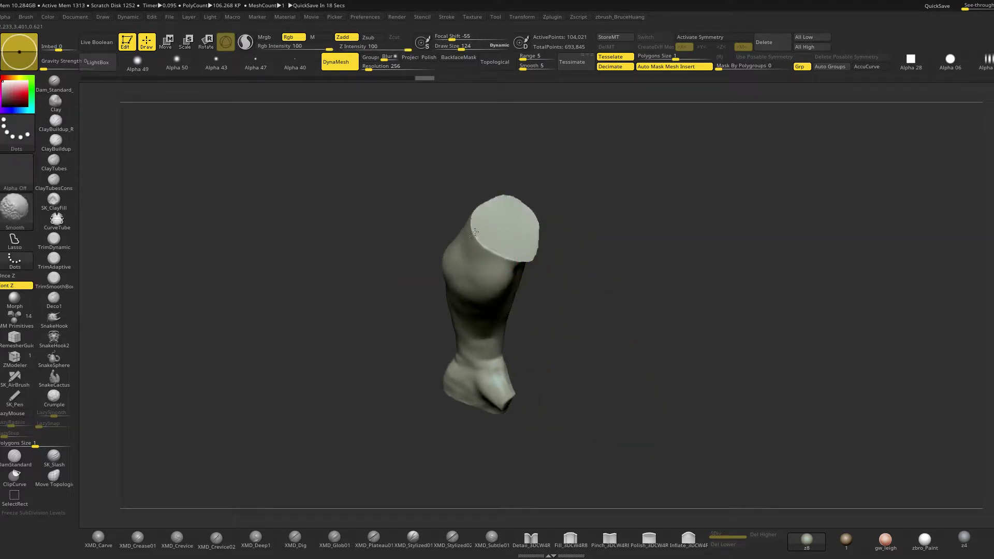
Refine the elbow end of the forearm and enlarge the ClayBuildup draw size to 151
mouse_move(660, 203)
left_mouse_down()
mouse_move(646, 197)
mouse_move(725, 212)
mouse_move(704, 220)
mouse_move(705, 157)
mouse_move(698, 197)
mouse_move(713, 191)
mouse_move(706, 224)
mouse_move(716, 248)
mouse_move(706, 231)
mouse_move(673, 233)
left_mouse_up()
key("space")
left_click_drag(537, 233, 545, 233)
mouse_move(619, 204)
left_mouse_down("alt")
mouse_move(569, 208)
mouse_move(588, 211)
mouse_move(582, 218)
left_mouse_up("alt")
key("space")
left_click_drag(508, 234, 515, 234)
mouse_move(562, 209)
left_mouse_down()
mouse_move(548, 212)
mouse_move(557, 214)
left_mouse_up()
key("space")
left_click_drag(505, 230, 486, 230)
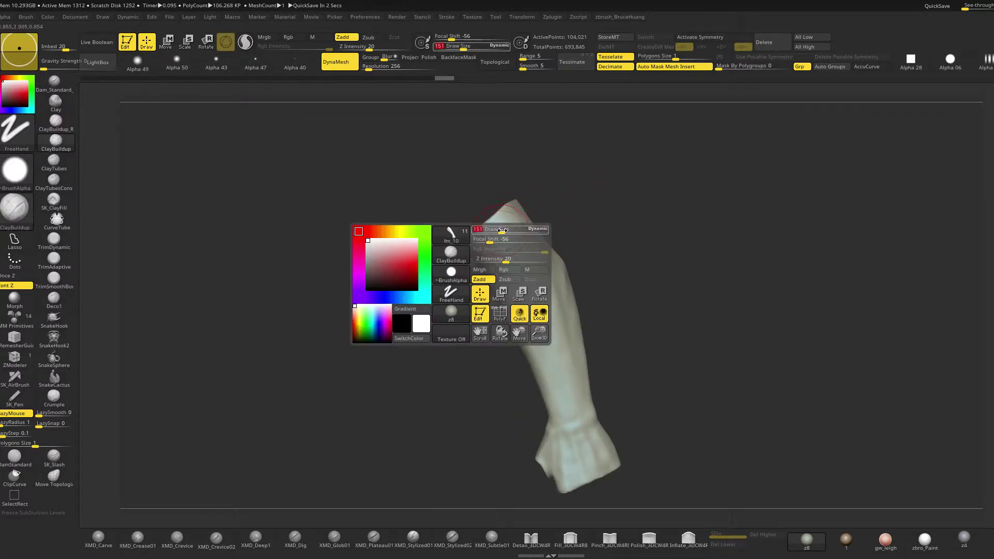
key("space")
key("ctrl")
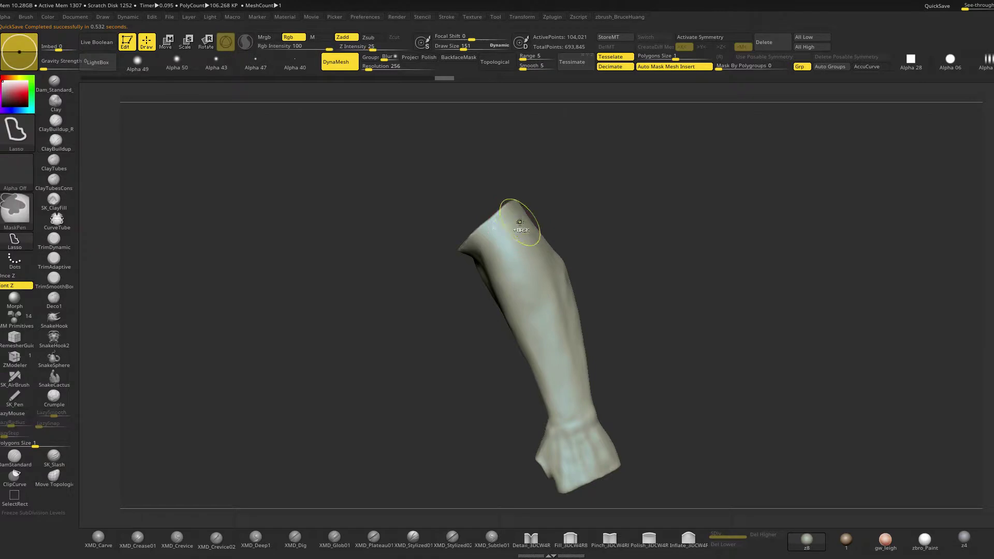
left_click_drag(489, 231, 518, 244, "ctrl")
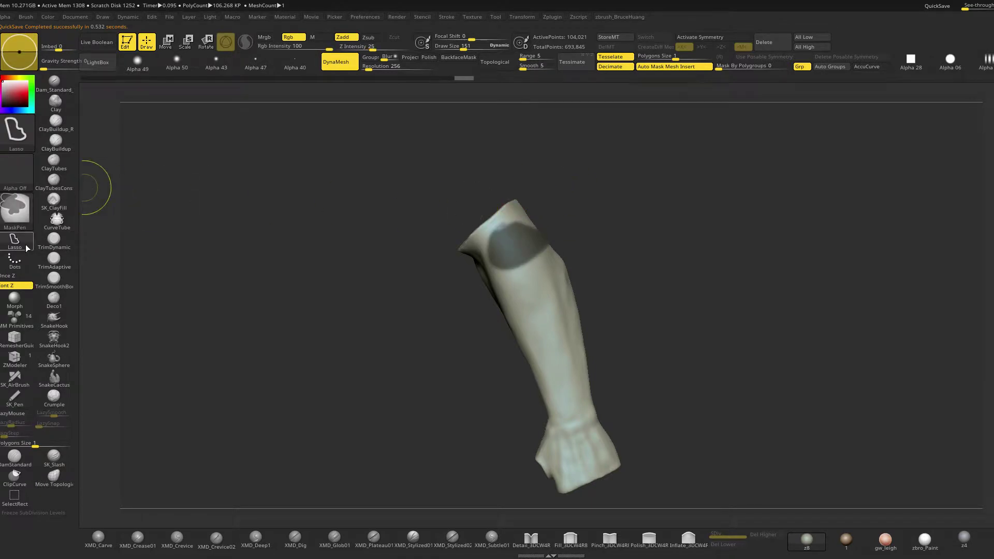
mouse_move(613, 157)
left_mouse_down("ctrl")
mouse_move(594, 208)
mouse_move(615, 189)
mouse_move(582, 192)
left_mouse_up("ctrl")
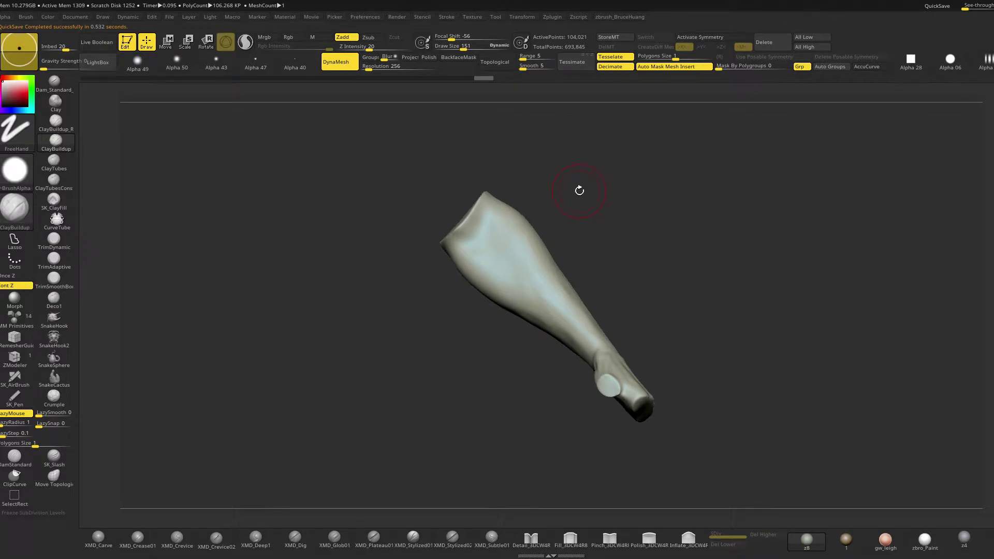
left_click(8, 249)
left_click_drag(522, 155, 468, 214, "ctrl")
left_click_drag(171, 217, 156, 259, "ctrl")
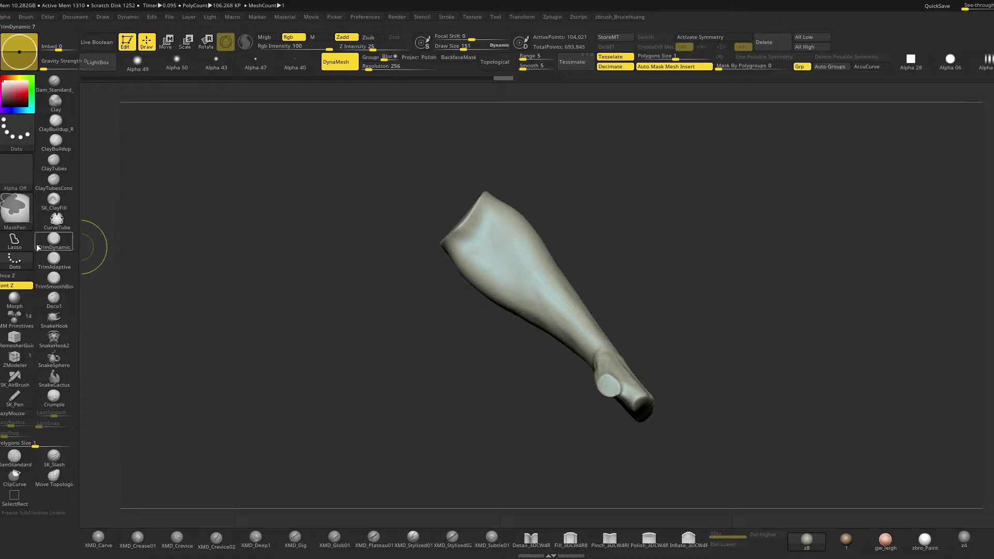
Lasso-mask the outer forearm from elbow to wrist, duplicate the forearm subtool, and keep the masked original active
left_click(15, 241)
left_click_drag(466, 200, 612, 352, "ctrl")
mouse_move(721, 266)
left_mouse_down()
mouse_move(635, 294)
mouse_move(722, 275)
mouse_move(687, 277)
mouse_move(657, 262)
mouse_move(772, 280)
left_mouse_up()
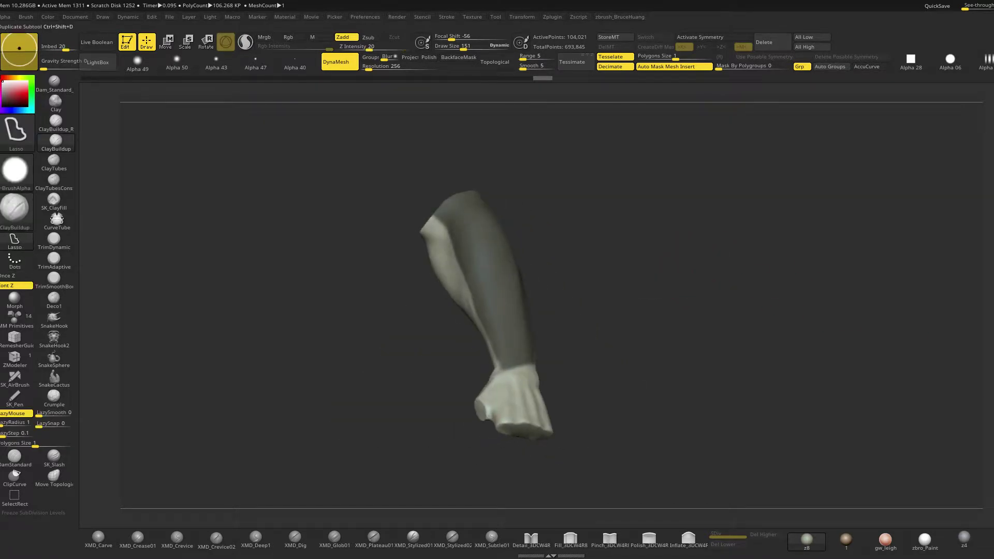
left_click_drag(713, 312, 828, 278)
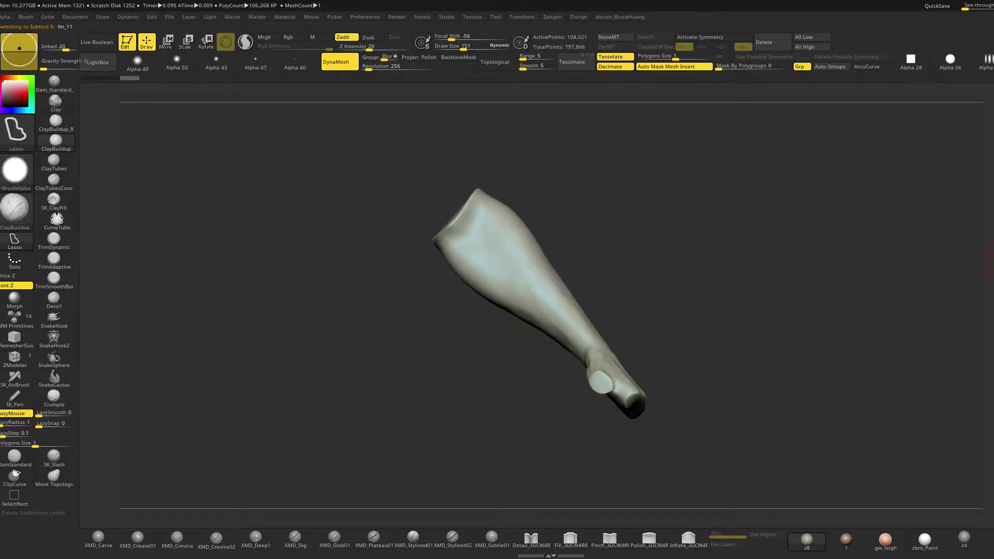
key("Up")
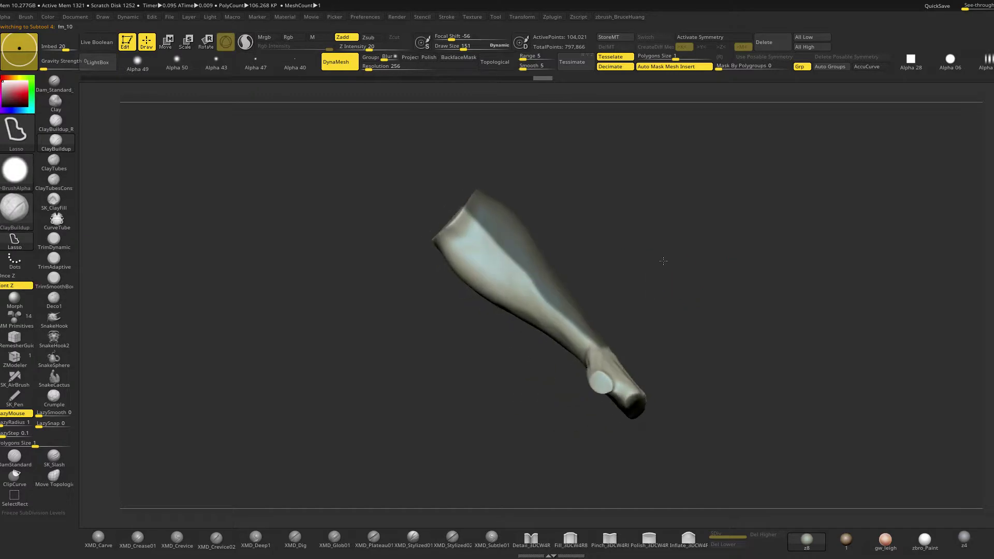
Replace the mask with a lasso mask from below the elbow to the wrist and turn that area into a polygroup
left_click_drag(662, 263, 539, 282)
key("ctrl")
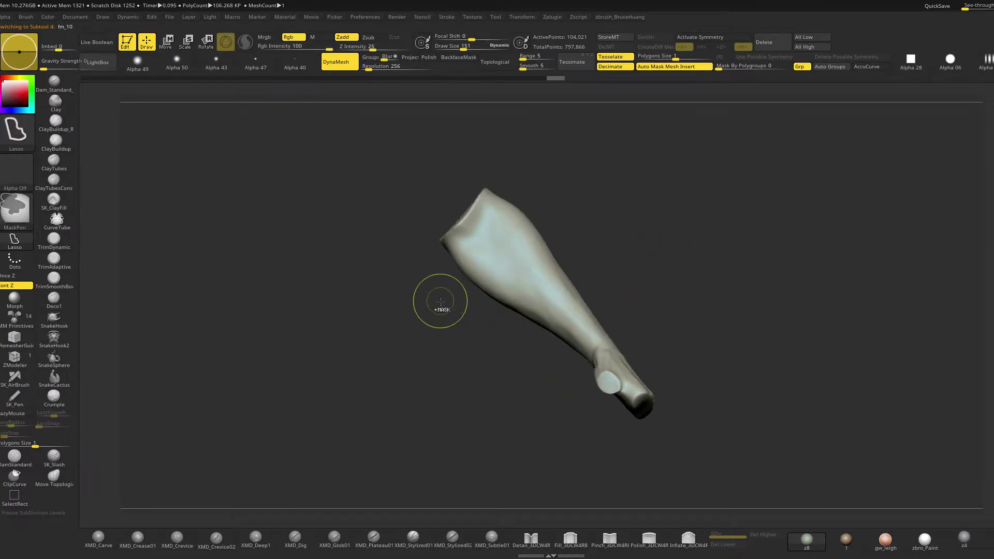
mouse_move(551, 373)
left_mouse_down("ctrl")
mouse_move(596, 363)
mouse_move(619, 272)
mouse_move(538, 210)
mouse_move(456, 257)
left_mouse_up("ctrl")
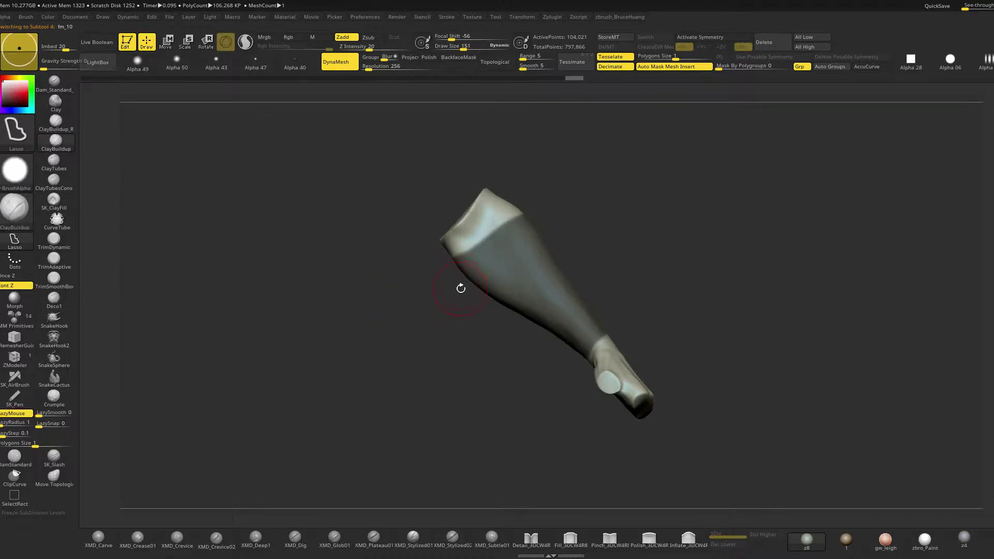
key("ctrl+w")
Isolate the new forearm polygroup and delete the hidden elbow and hand geometry
left_click_drag(568, 231, 550, 255)
left_click(516, 277, "ctrl")
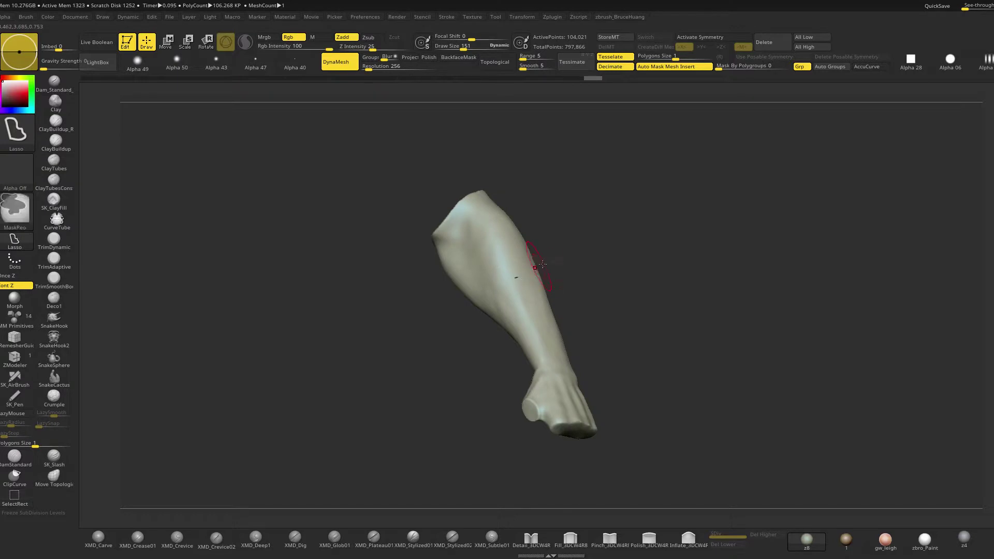
mouse_move(586, 241)
left_mouse_down()
mouse_move(553, 254)
mouse_move(573, 255)
mouse_move(577, 237)
mouse_move(580, 246)
left_mouse_up()
left_click(512, 274, "ctrl+shift")
key("space")
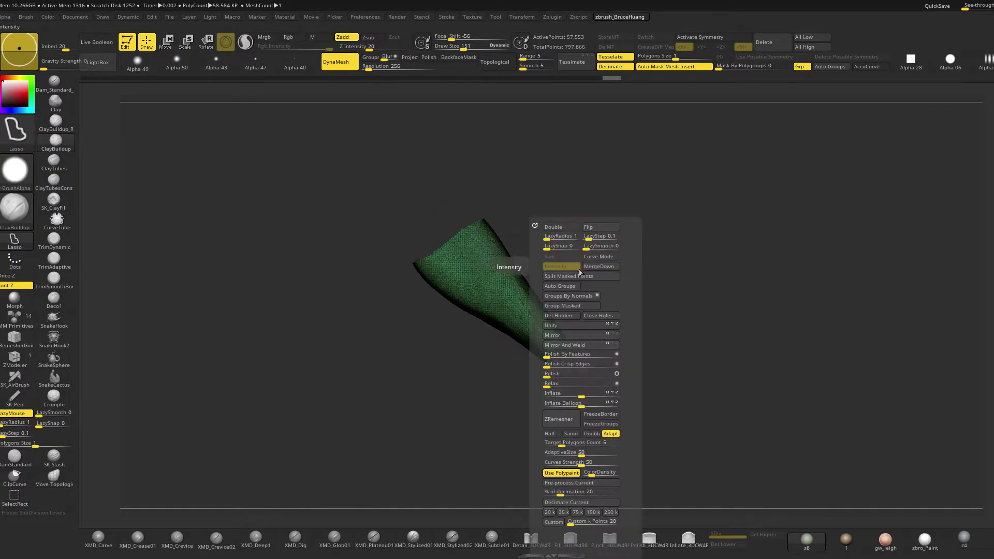
left_click(558, 316)
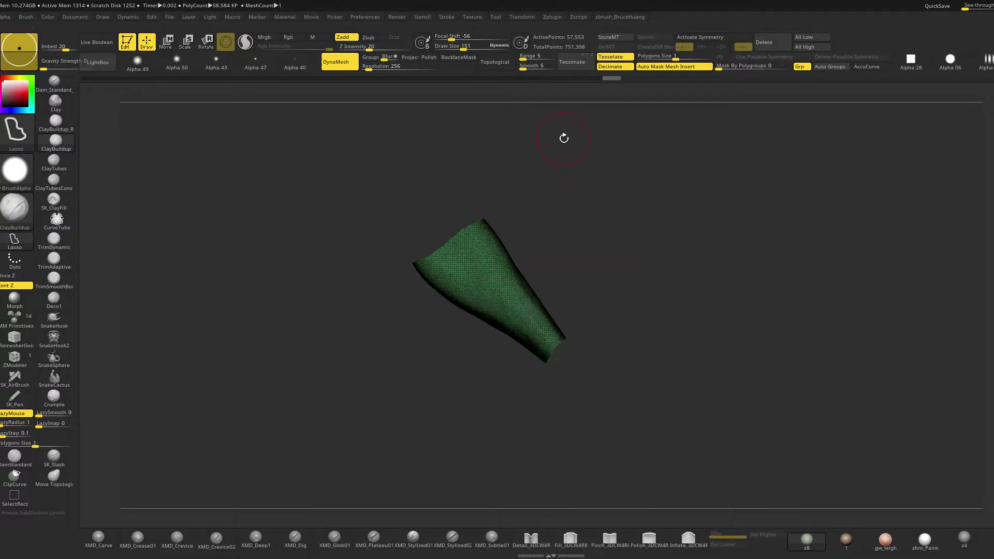
Polish the trimmed forearm piece and DynaMesh it at resolution 128, with the other body parts shown again
left_click_drag(599, 211, 627, 259)
left_click_drag(640, 217, 639, 241)
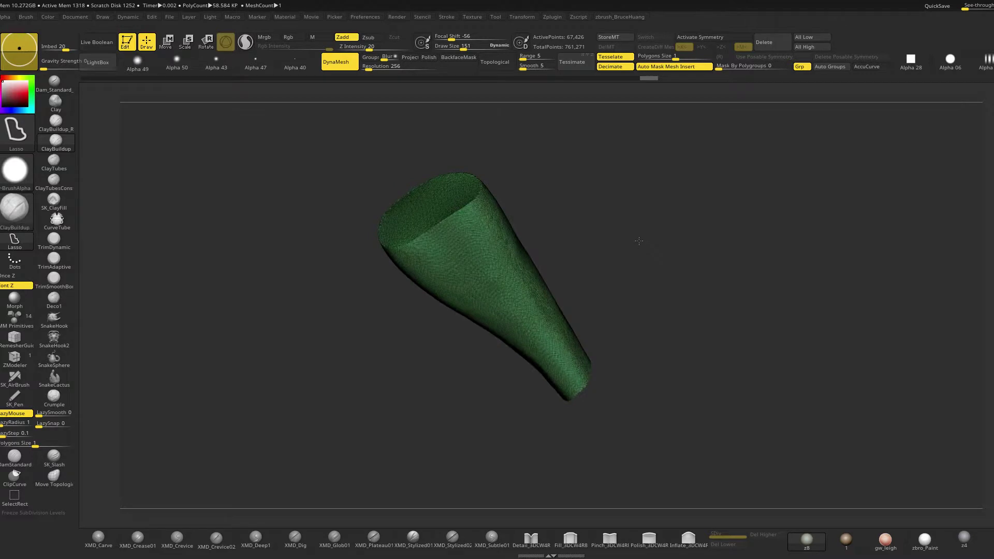
key("space")
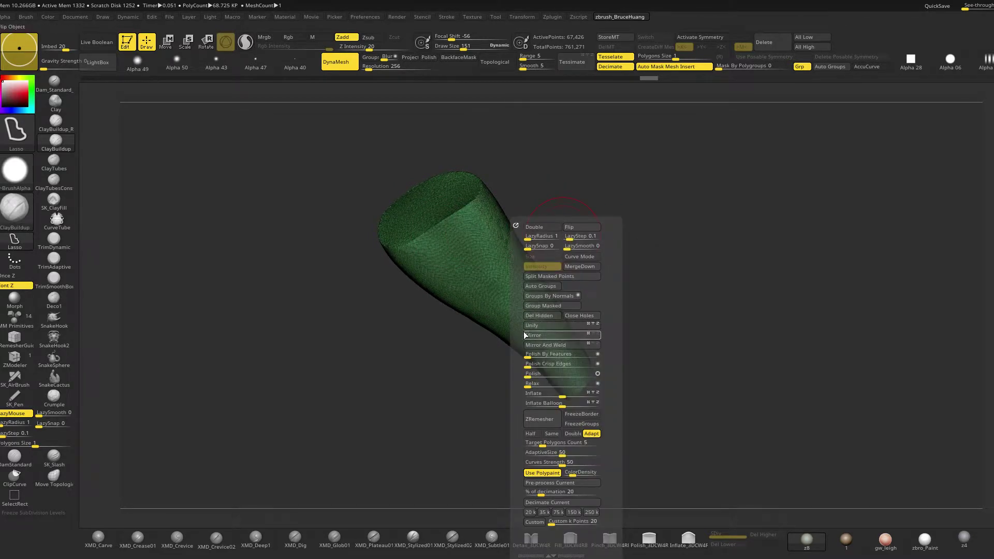
left_click(527, 374)
left_click_drag(367, 68, 366, 68)
left_click_drag(601, 231, 704, 270, "ctrl")
key("shift+s")
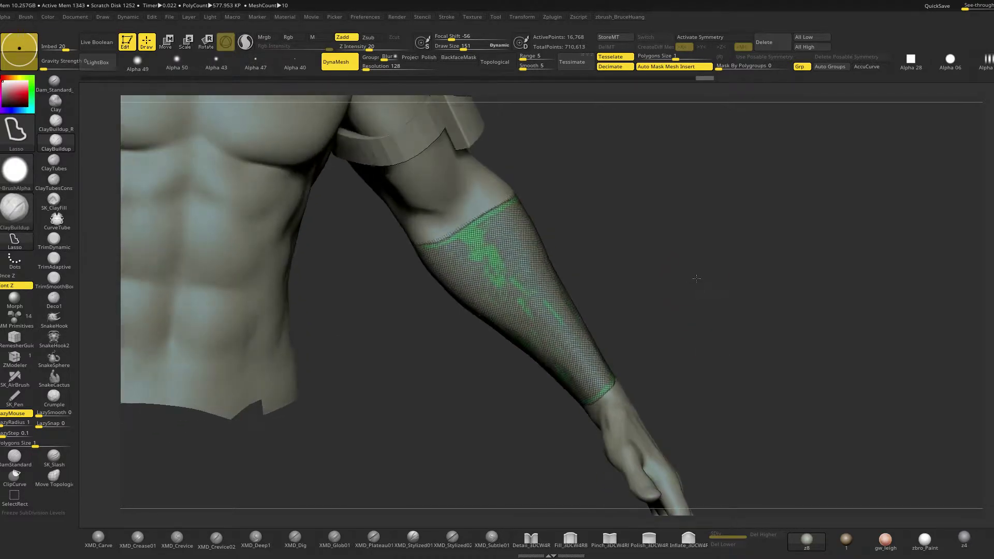
key("w")
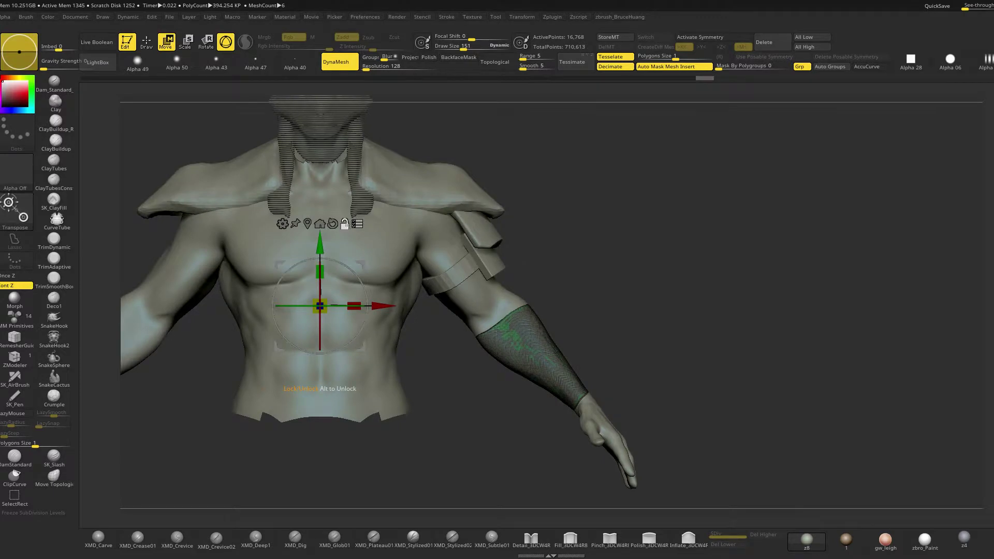
left_click(345, 225)
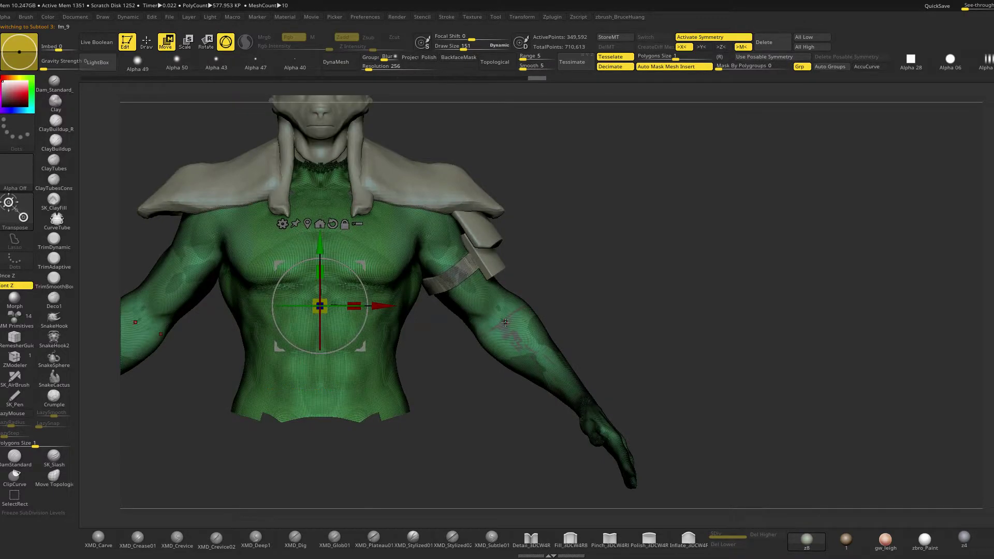
key("shift+s")
key("q")
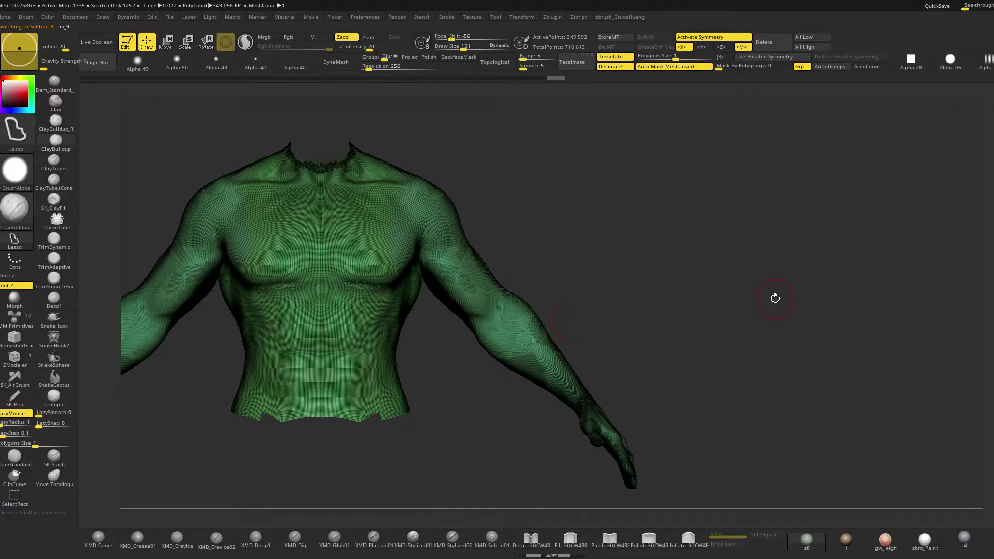
left_click_drag(784, 296, 878, 263)
mouse_move(741, 311)
left_mouse_down()
mouse_move(691, 315)
mouse_move(690, 257)
mouse_move(726, 277)
mouse_move(721, 322)
left_mouse_up()
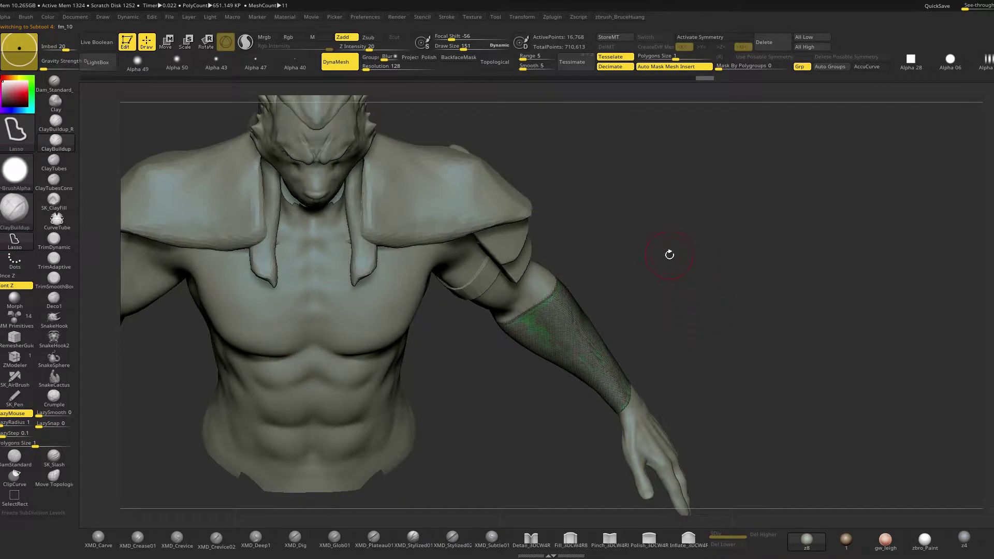
Inflate the forearm covering by 10 so it stands out from the arm, and hide its wireframe display
key("space")
left_click_drag(659, 398, 663, 394)
left_click_drag(772, 355, 698, 301)
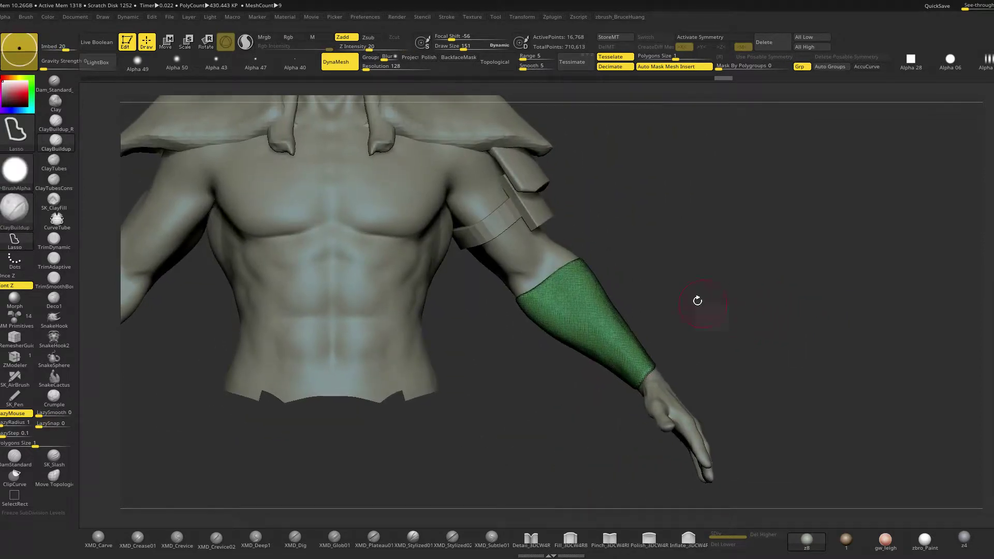
key("shift+f")
left_click_drag(682, 267, 701, 284)
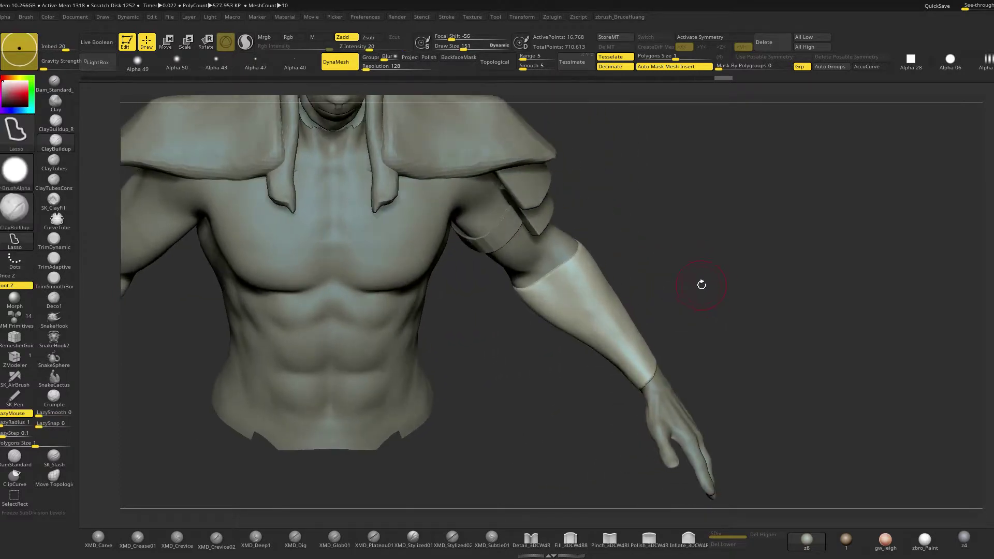
key("2")
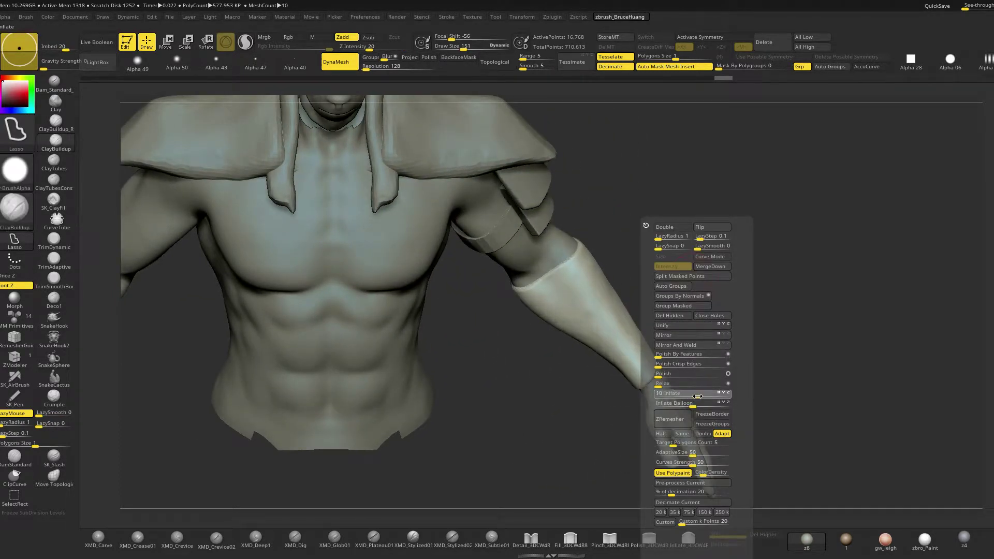
left_click_drag(793, 355, 720, 284)
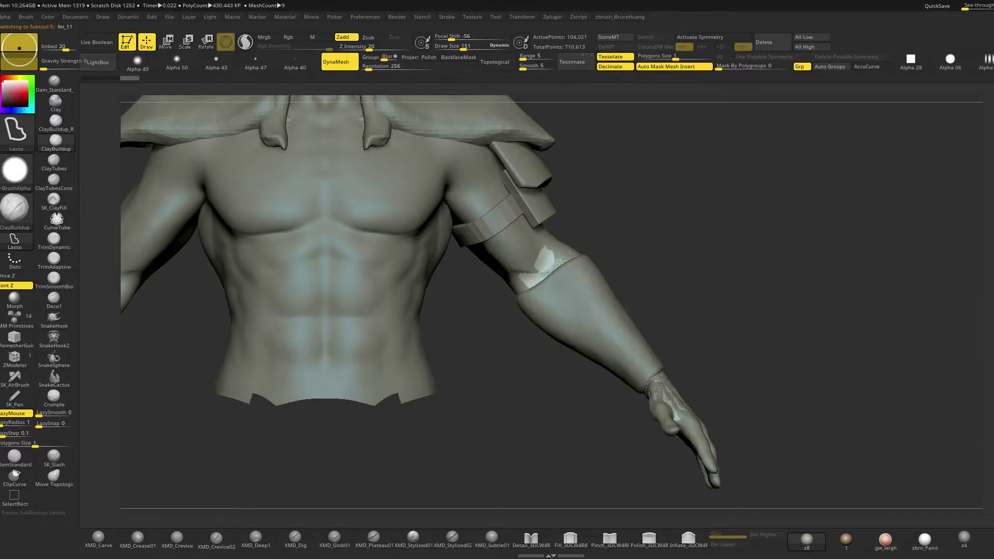
Switch to the masked forearm duplicate, solo it, and isolate its outer-forearm polygroup
key("alt+s")
left_click_drag(762, 300, 711, 320)
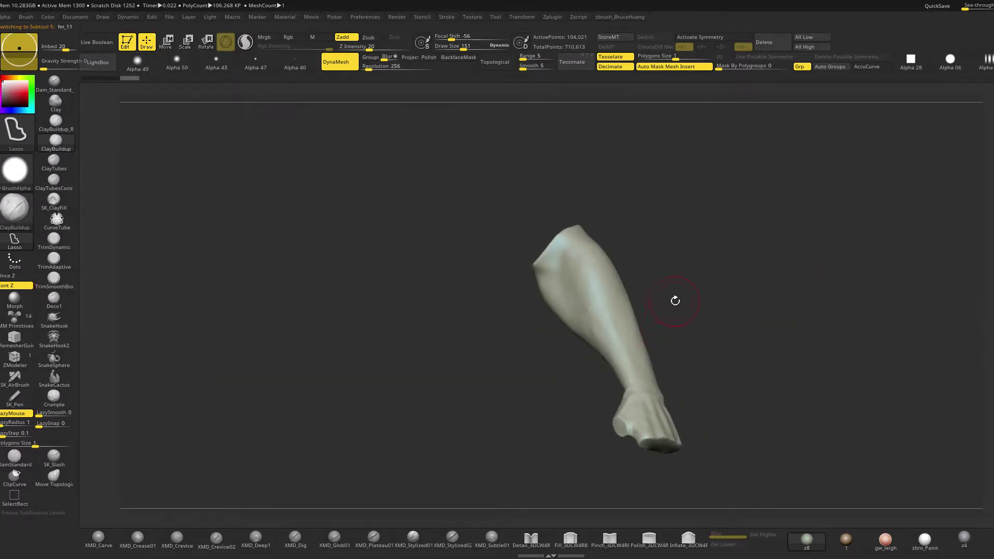
key("shift+f")
left_click(623, 298, "ctrl+shift")
left_click_drag(678, 295, 719, 292)
Delete the hidden geometry of the forearm duplicate and DynaMesh the remaining outer strip at resolution 256
key("2")
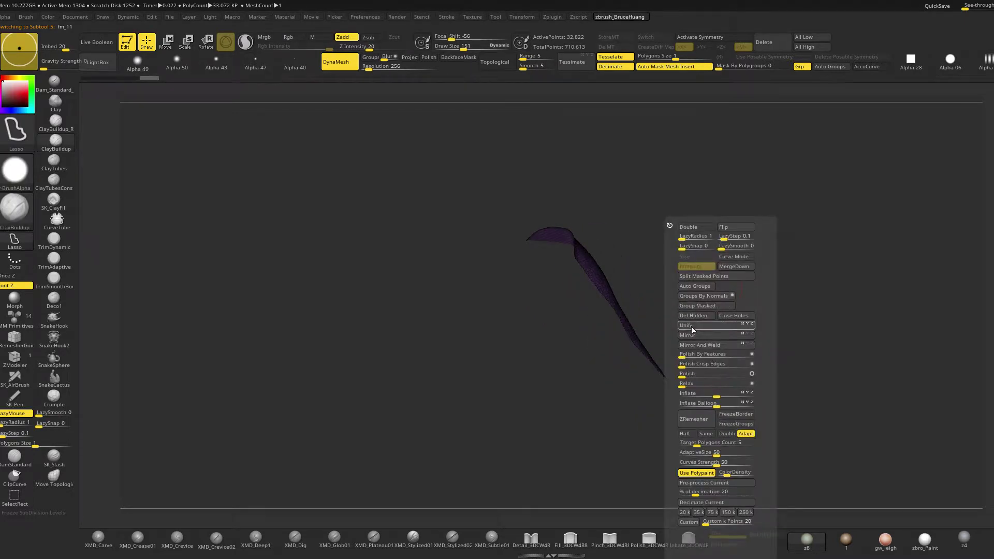
key("ctrl")
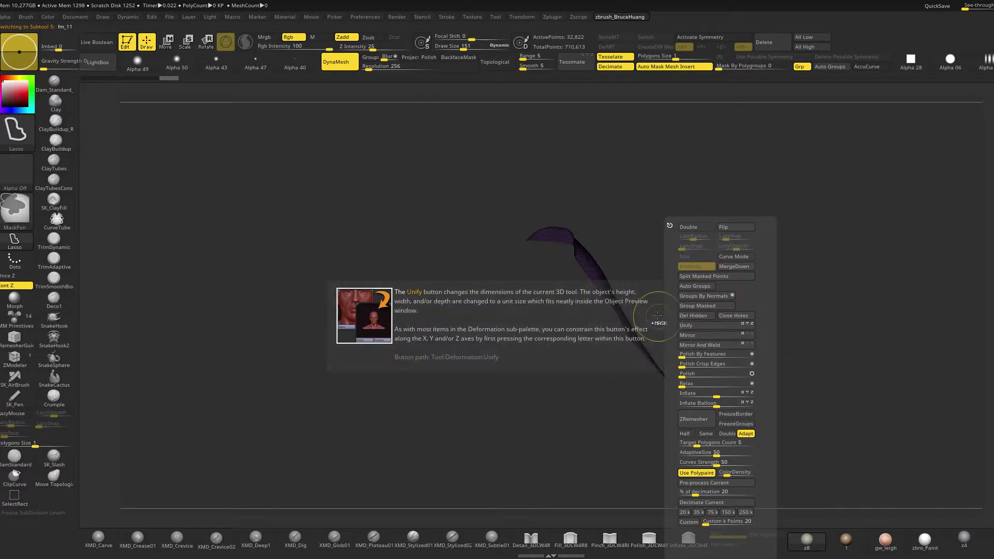
key("space")
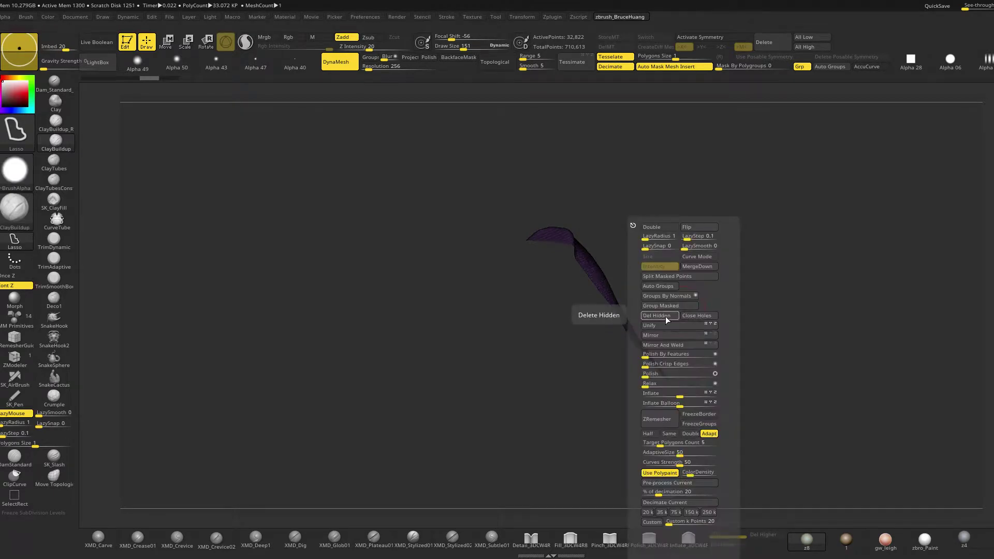
left_click(666, 316)
left_click_drag(695, 269, 747, 292, "ctrl")
left_click(739, 289, "ctrl+shift")
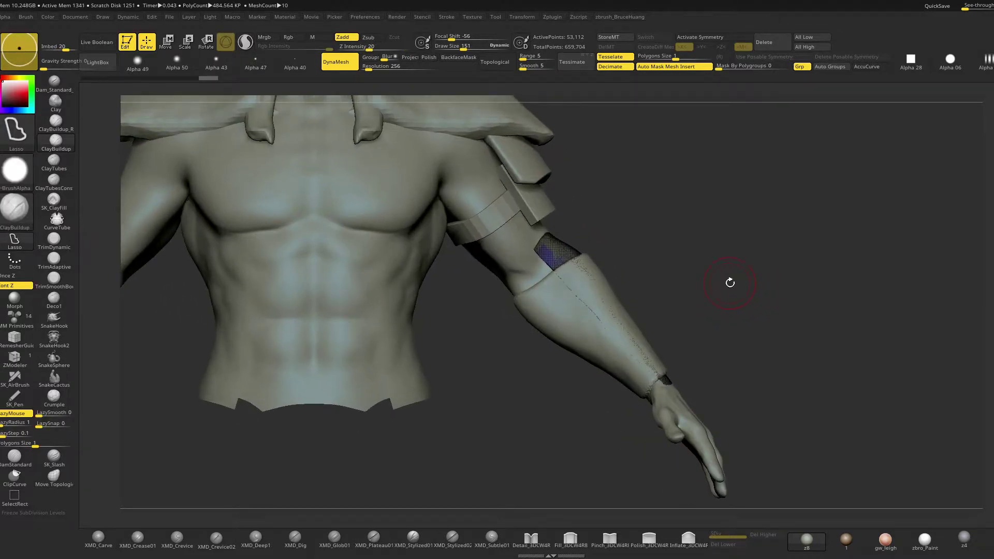
Inflate the outer-forearm strip by 53 to give it volume and show it on its own
key("space")
left_click_drag(704, 392, 722, 396)
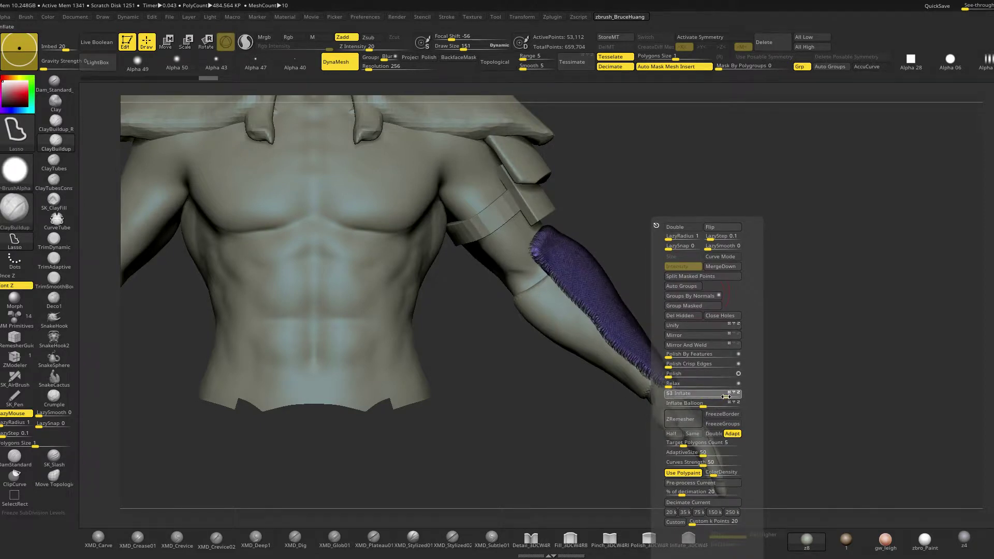
mouse_move(805, 308)
left_mouse_down()
mouse_move(770, 324)
mouse_move(828, 255)
mouse_move(802, 285)
mouse_move(782, 248)
mouse_move(790, 304)
mouse_move(776, 333)
mouse_move(785, 296)
mouse_move(720, 367)
left_mouse_up()
key("shift+s")
key("space")
key("ctrl")
mouse_move(724, 311)
left_mouse_down()
mouse_move(735, 316)
mouse_move(770, 293)
mouse_move(728, 308)
mouse_move(753, 292)
mouse_move(739, 307)
left_mouse_up()
Try to balloon-inflate the isolated forearm strip and DynaMesh it
key("space")
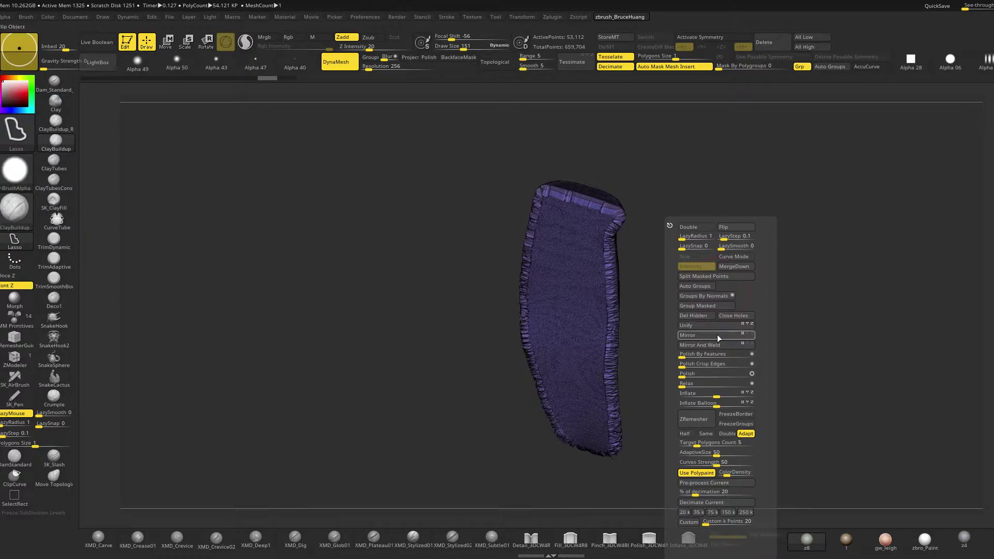
left_click_drag(719, 405, 722, 406)
left_click_drag(837, 280, 741, 395, "ctrl")
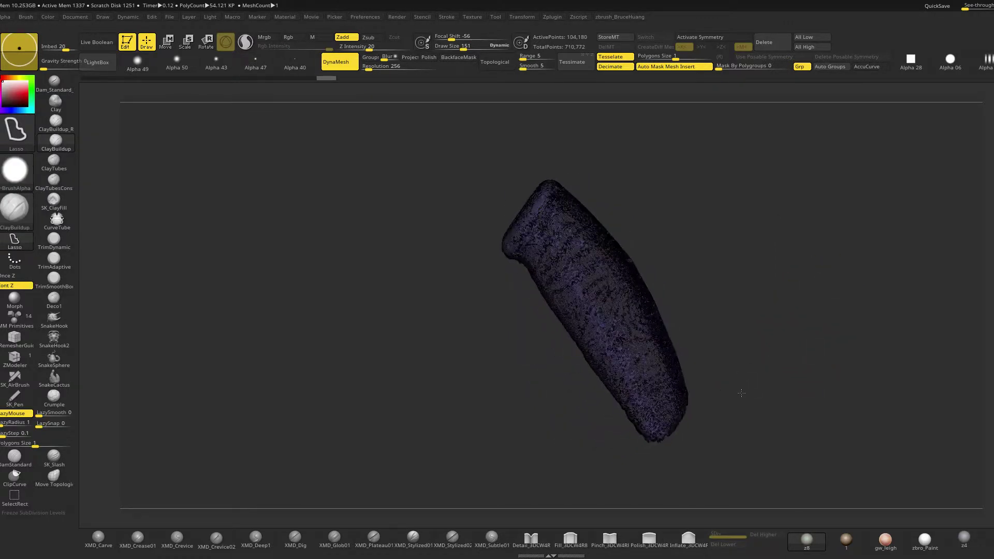
key("ctrl+z")
key("ctrl+z")
Smooth the forearm strip with Sculptris Pro on and a draw size of 208, undoing the last strokes
key("shift+f")
mouse_move(772, 335)
left_mouse_down()
mouse_move(799, 311)
mouse_move(775, 315)
mouse_move(745, 290)
left_mouse_up()
key("space")
key("shift")
left_click(294, 37, "shift")
key("space")
mouse_move(564, 236)
left_mouse_down()
mouse_move(572, 236)
mouse_move(551, 243)
mouse_move(558, 280)
left_mouse_up()
key("ctrl+z")
key("ctrl+z")
Close the holes in the forearm strip and smooth along its long edge down to the wrist end
key("space")
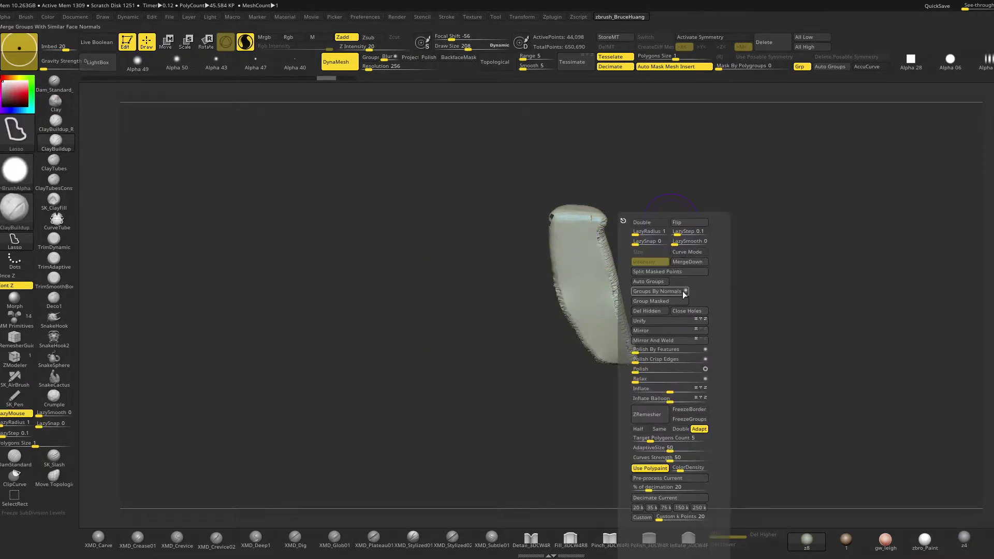
left_click(690, 311)
left_click_drag(697, 233, 666, 249, "shift")
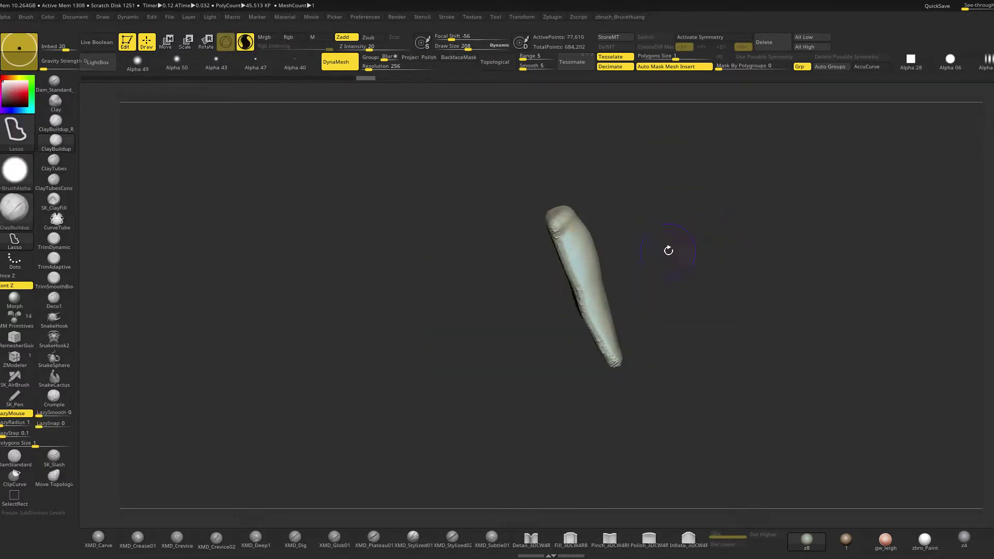
left_click_drag(592, 323, 616, 393, "shift")
mouse_move(699, 300)
left_mouse_down()
mouse_move(682, 277)
mouse_move(497, 287)
mouse_move(482, 263)
left_mouse_up()
Turn Sculptris Pro off and smooth away the ragged rim around the forearm strip
left_click(247, 47)
left_click_drag(621, 227, 667, 231)
left_click_drag(567, 327, 526, 291, "shift")
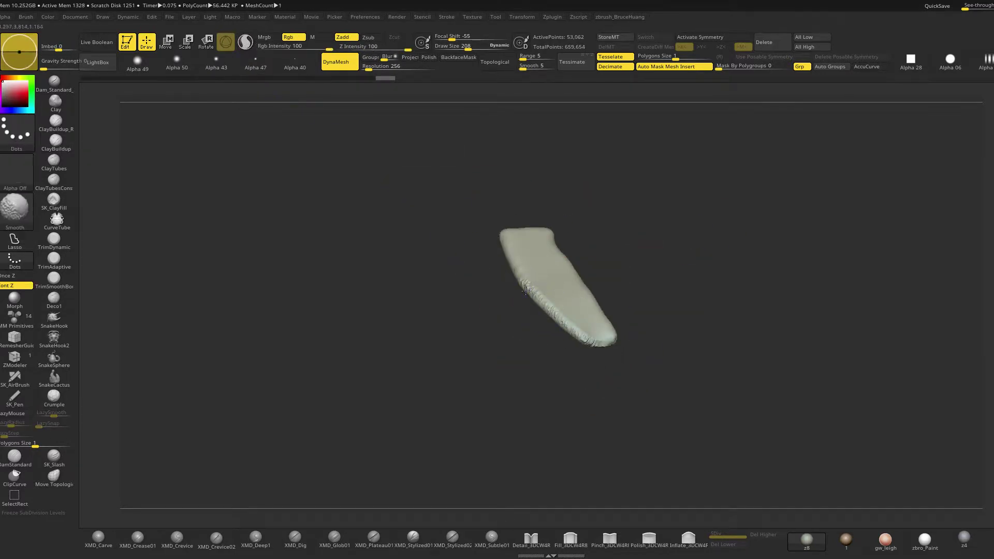
mouse_move(652, 269)
left_mouse_down()
mouse_move(678, 232)
mouse_move(697, 256)
left_mouse_up()
left_click_drag(588, 321, 544, 259, "shift")
left_click_drag(680, 218, 735, 267)
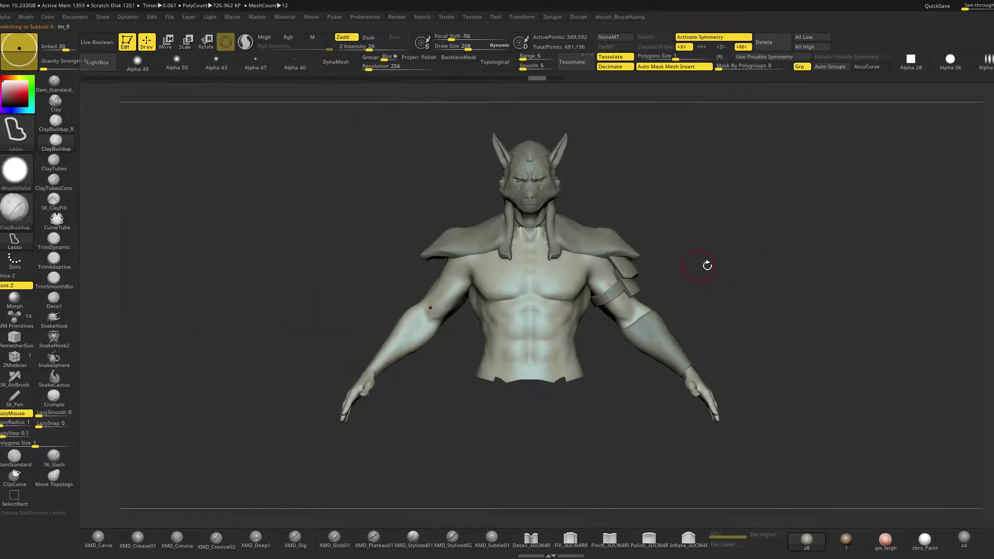
Combine the visible subtools into a Transpose Master mesh, unify its size, and transfer the result back to the subtools
left_click(444, 276, "alt")
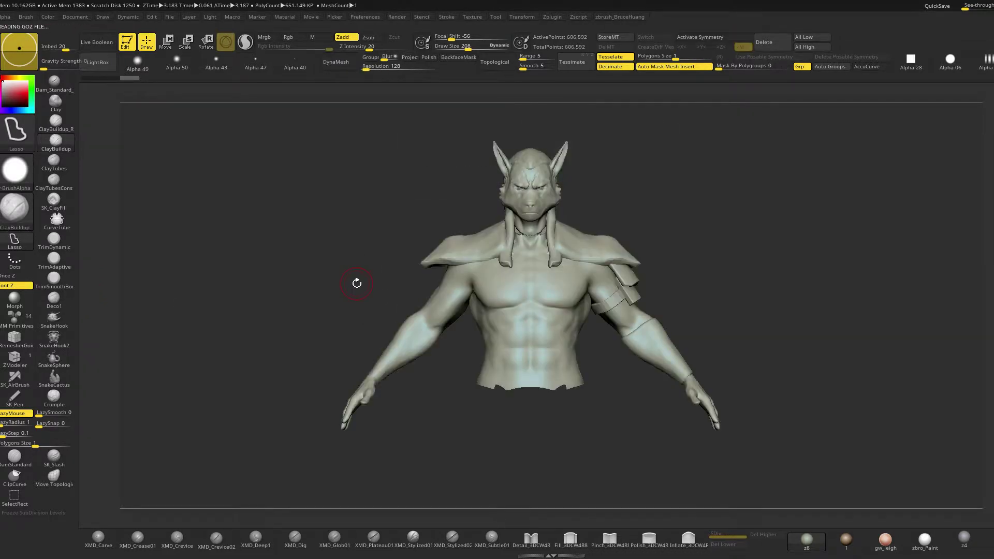
key("space")
left_click(331, 325)
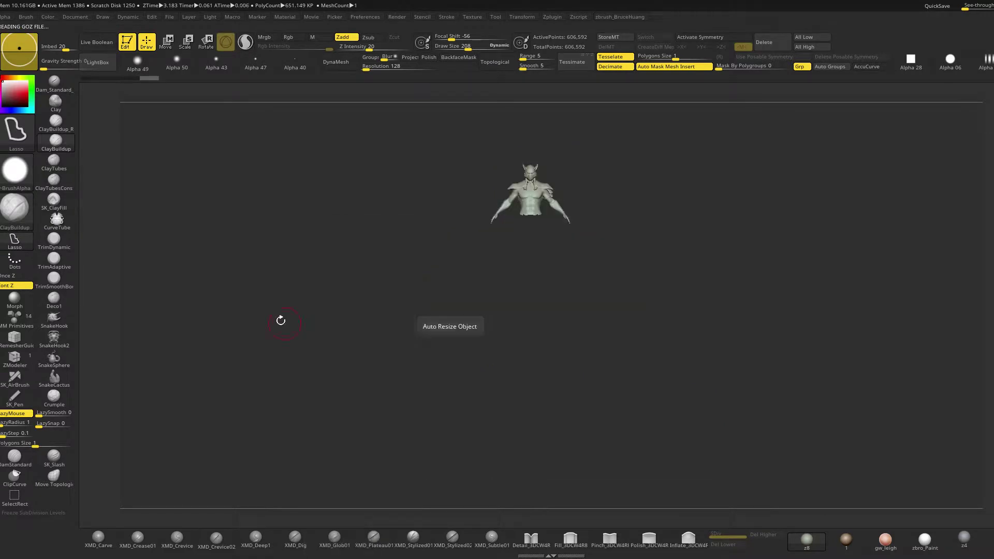
key("f")
left_click(628, 265, "alt")
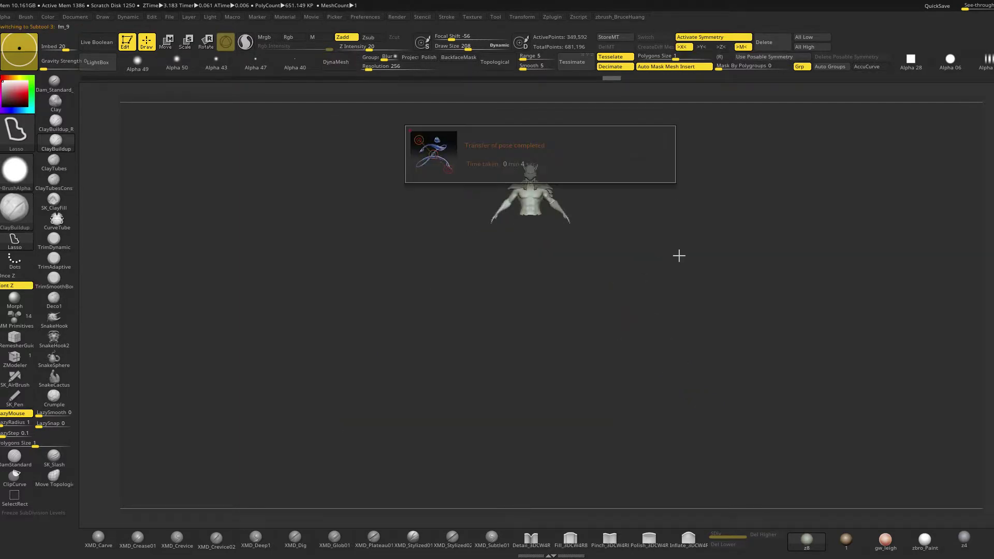
key("f")
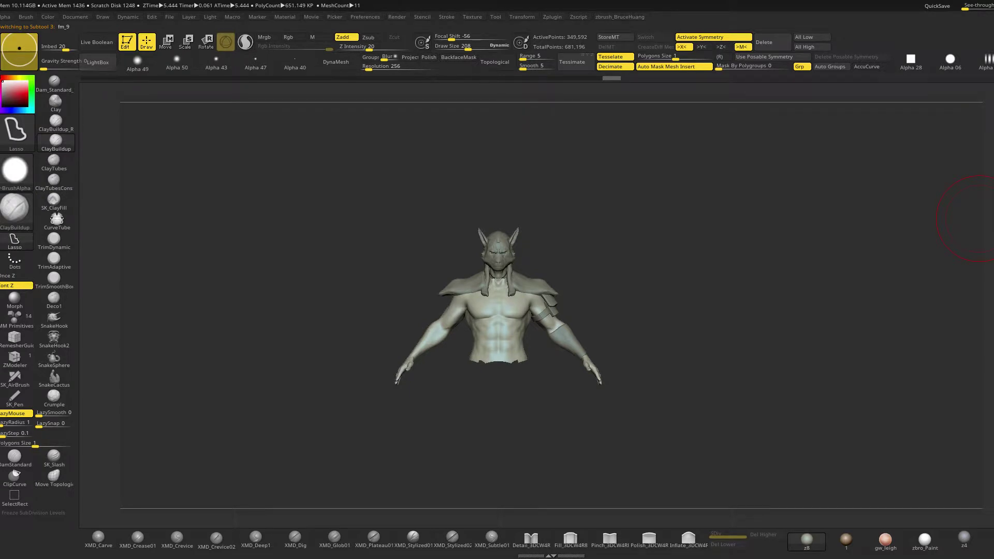
Isolate the torso body and DynaMesh it at resolution 832
mouse_move(669, 277)
left_mouse_down()
mouse_move(668, 289)
mouse_move(690, 284)
mouse_move(654, 257)
mouse_move(623, 288)
mouse_move(642, 238)
mouse_move(653, 293)
mouse_move(683, 322)
mouse_move(684, 243)
mouse_move(697, 296)
left_mouse_up()
key("space")
left_click_drag(369, 71, 370, 69)
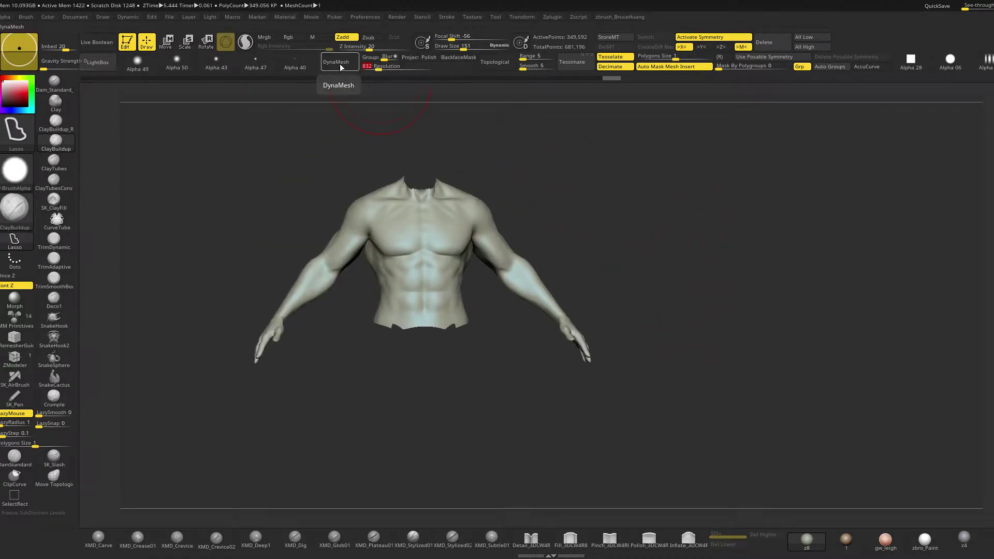
Smooth and clean up the torso's neck opening and cut waist edge with symmetrical strokes, reducing the draw size to 42
mouse_move(599, 160)
left_mouse_down()
mouse_move(606, 184)
mouse_move(711, 249)
left_mouse_up()
key("space")
left_click_drag(472, 199, 560, 215, "shift")
left_click_drag(455, 195, 448, 183, "shift")
left_click_drag(564, 181, 487, 171)
key("shift")
left_click_drag(507, 360, 473, 233)
mouse_move(419, 218)
left_mouse_down()
mouse_move(444, 348)
mouse_move(414, 319)
mouse_move(430, 315)
left_mouse_up()
key("space")
key("space")
left_click_drag(430, 316, 440, 341)
left_click_drag(621, 267, 625, 295)
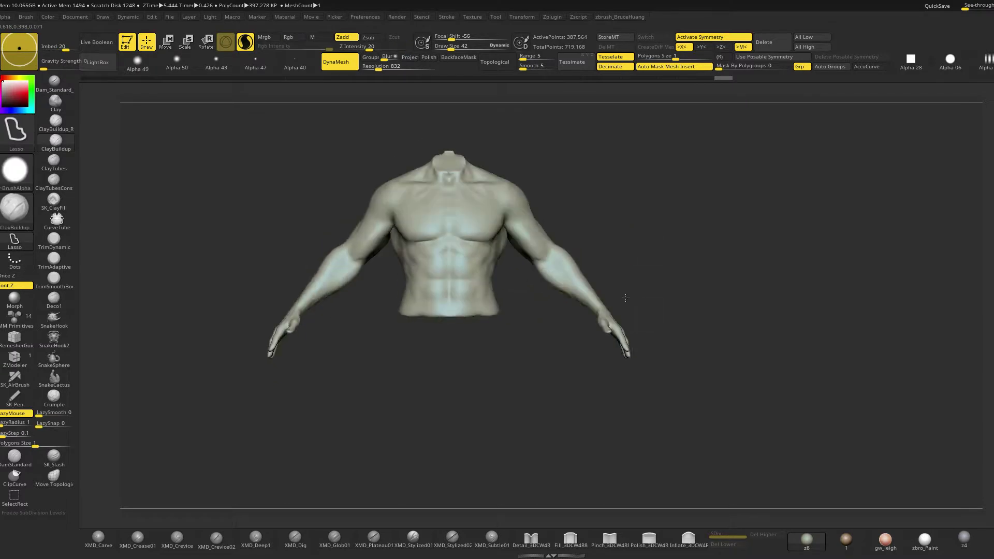
Save the tool with all parts shown and switch to the oversized outer-forearm piece
left_click_drag(734, 214, 749, 250, "alt")
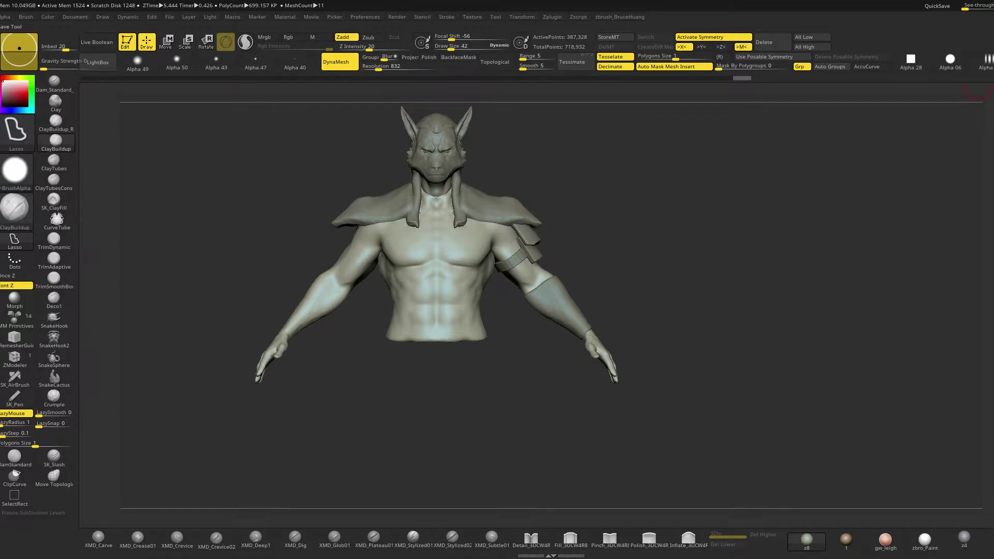
left_click_drag(648, 229, 656, 262)
left_click_drag(656, 262, 677, 253, "alt")
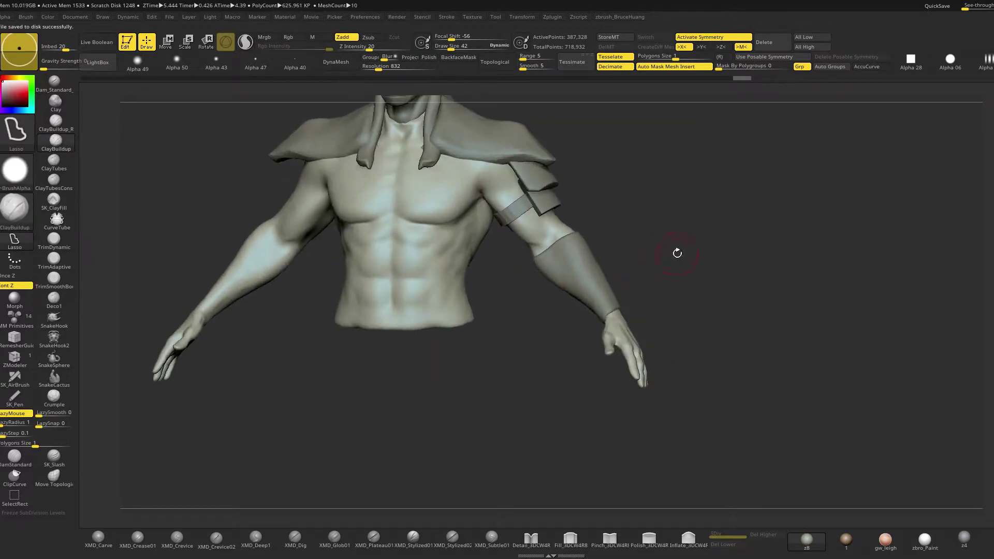
left_click_drag(808, 282, 761, 315)
left_click(992, 275)
left_click_drag(990, 275, 760, 303)
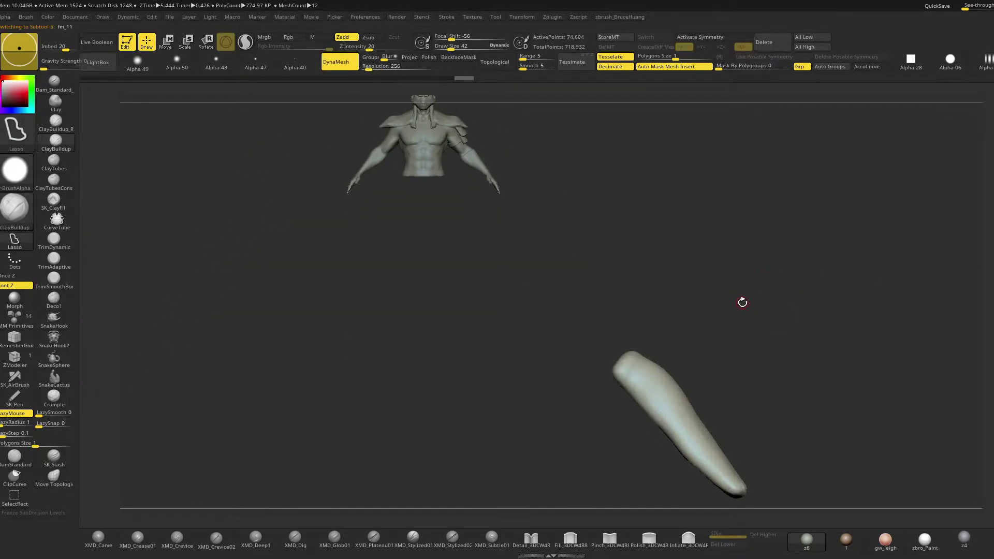
Try to unify the size of the outer-forearm piece and reposition it from there
key("space")
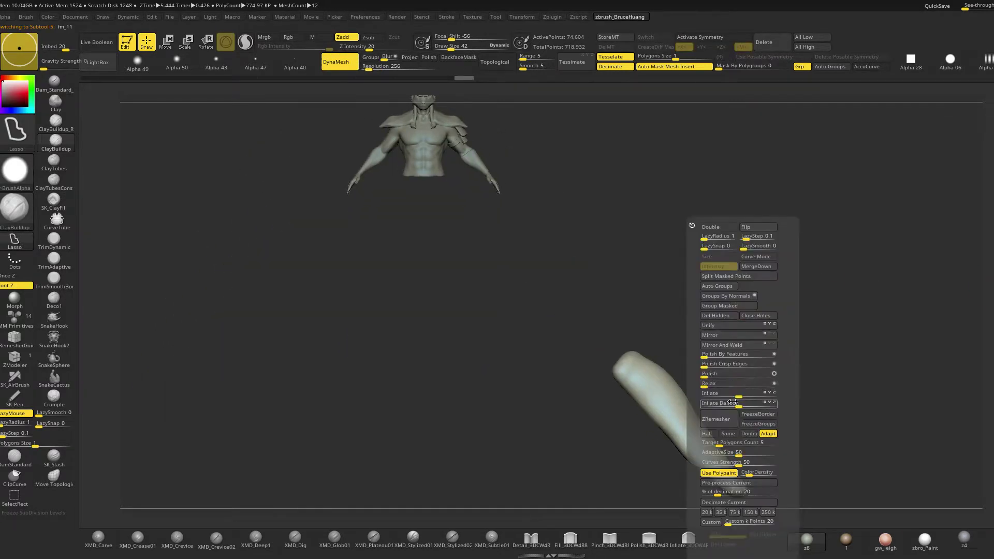
left_click(721, 326)
left_click_drag(629, 244, 630, 359, "alt")
key("w")
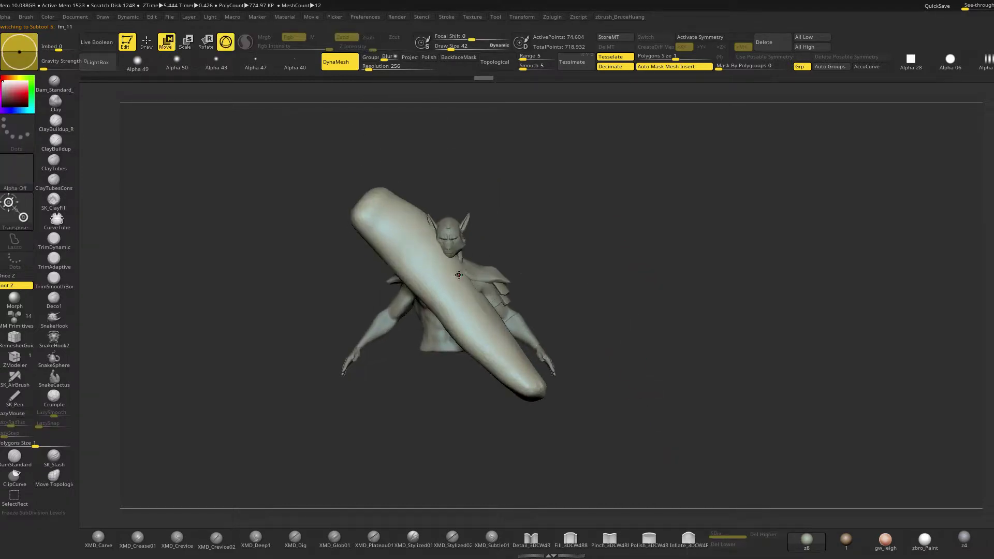
left_click(437, 297)
left_click_drag(446, 290, 419, 278)
key("ctrl+z")
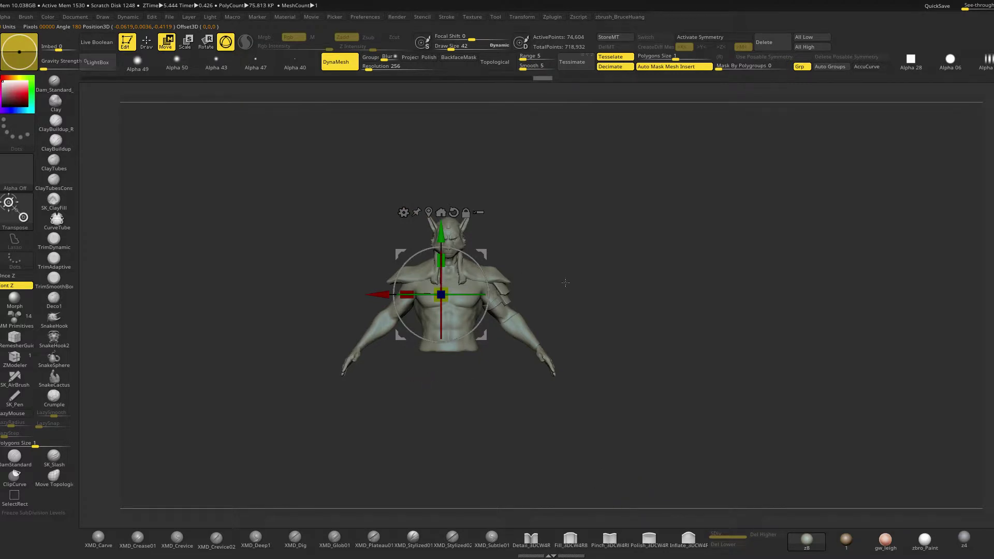
Center the gizmo on the outer-forearm piece, then move it in beside the torso's forearm and rotate it to the arm's angle
key("f")
left_click_drag(593, 282, 720, 293)
left_click_drag(475, 105, 503, 186, "alt")
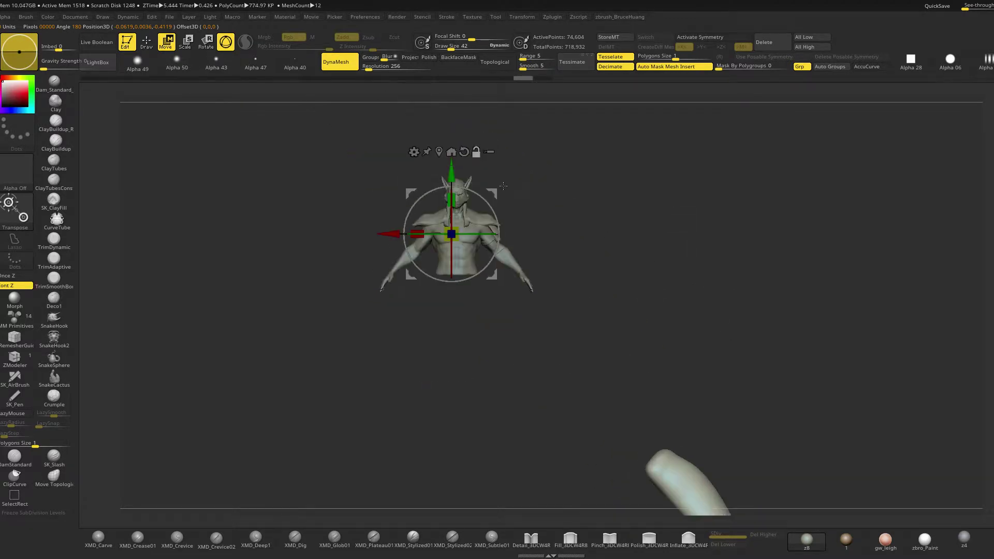
left_click(439, 153)
left_click_drag(714, 419, 685, 345, "alt")
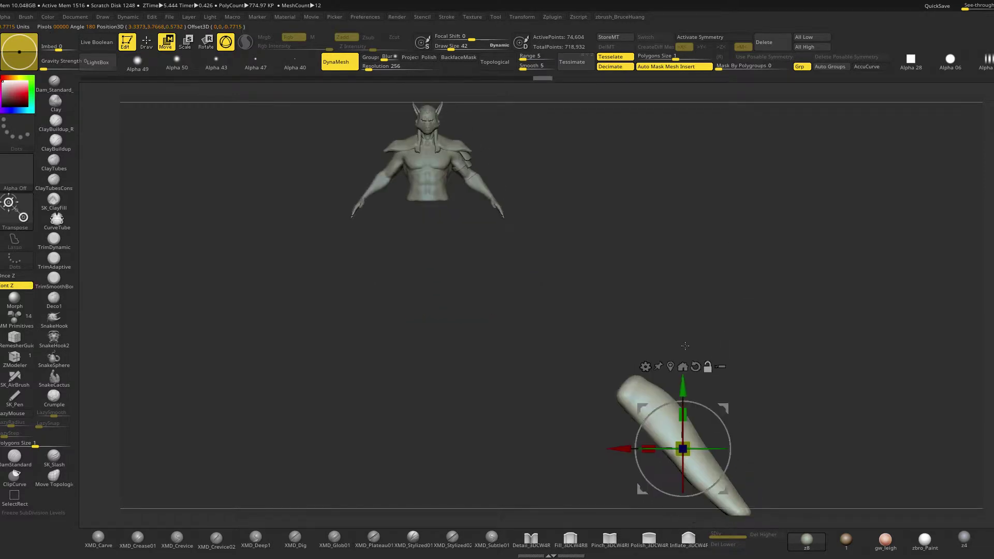
left_click_drag(683, 449, 425, 151)
left_click_drag(477, 209, 525, 222)
right_click_drag(579, 215, 665, 323, "ctrl")
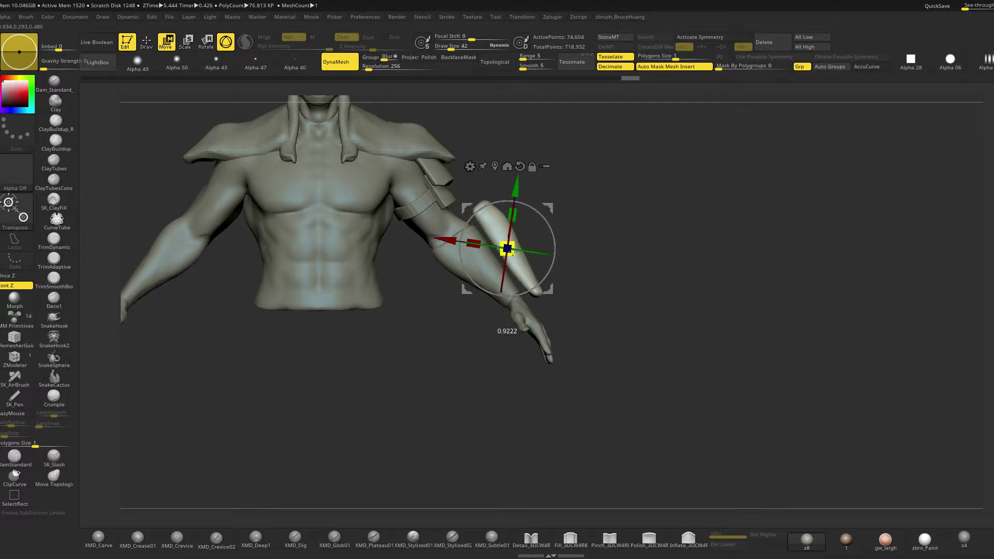
Reset the gizmo orientation and shift the guard onto the outer side of the forearm in front and side views
right_click_drag(644, 222, 575, 238)
left_click_drag(495, 246, 494, 247)
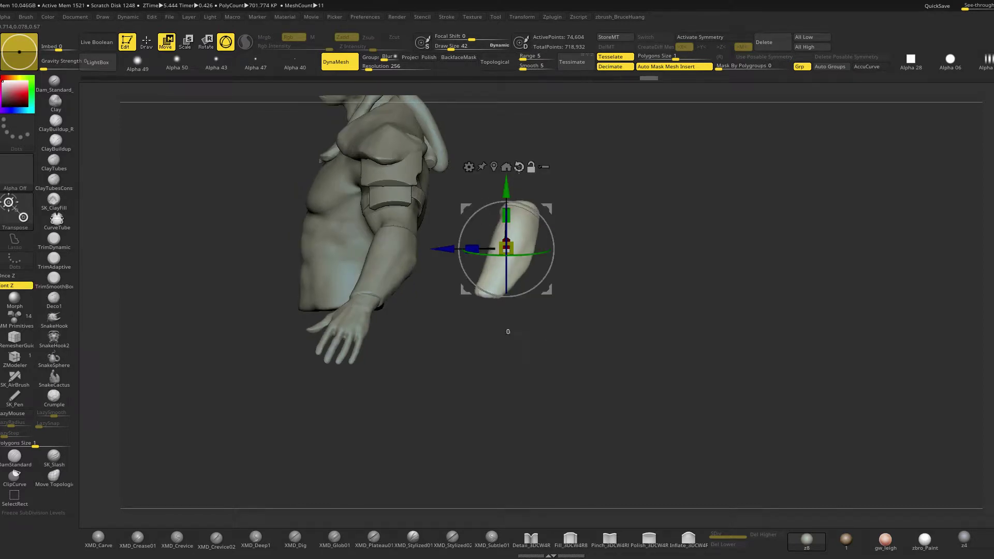
left_click(519, 167)
right_click_drag(540, 197, 596, 197, "alt")
left_click_drag(499, 249, 643, 216)
right_click_drag(642, 216, 691, 209, "alt")
left_click_drag(488, 181, 488, 190)
left_click_drag(423, 251, 413, 249)
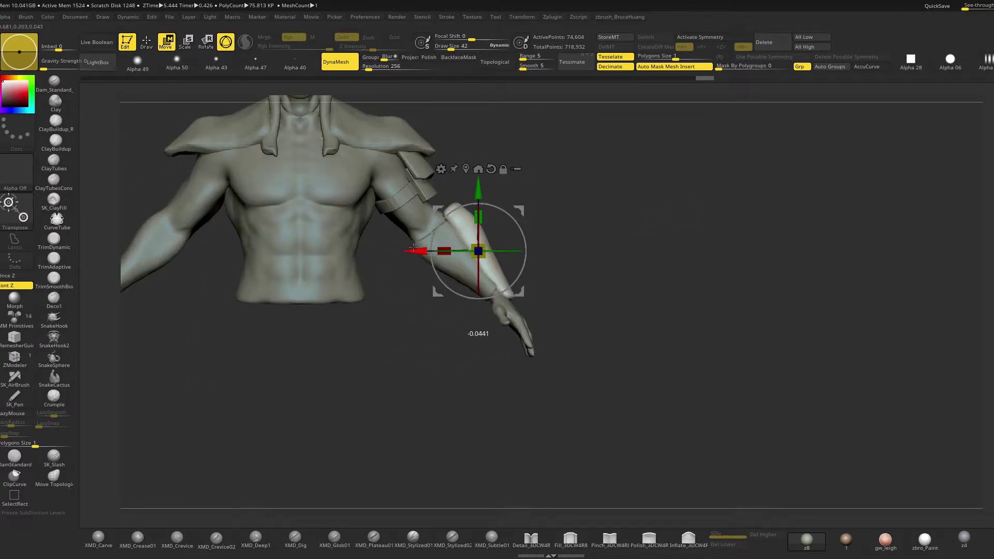
Pull the guard around the outer forearm with the Move brush at draw size 62
key("q")
mouse_move(585, 200)
left_mouse_down()
mouse_move(524, 204)
mouse_move(580, 264)
mouse_move(577, 279)
left_mouse_up()
key("space")
key("b")
key("m")
key("v")
key("space")
left_click_drag(509, 248, 513, 249)
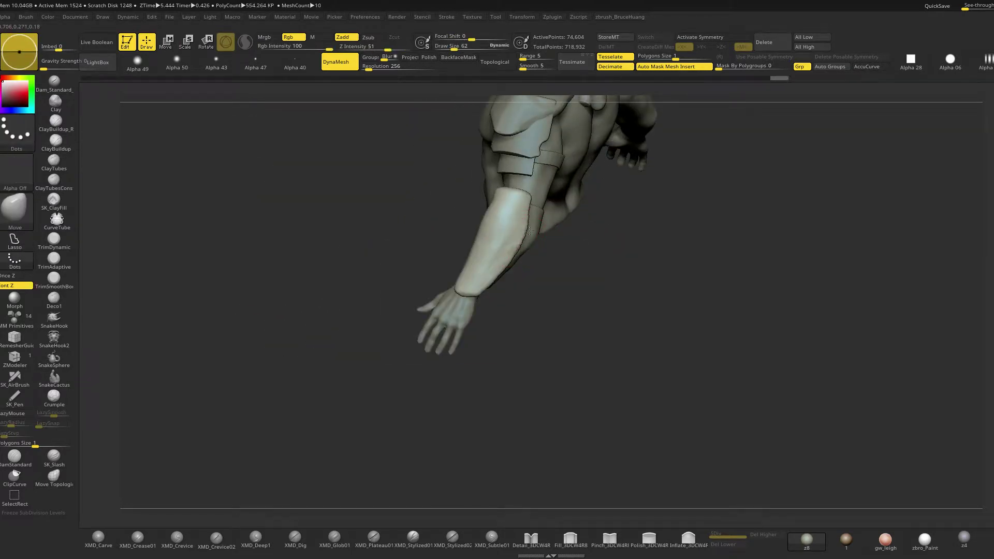
Refine the guard's elbow edge with the Move brush, reducing the draw size to 45
key("bracketleft")
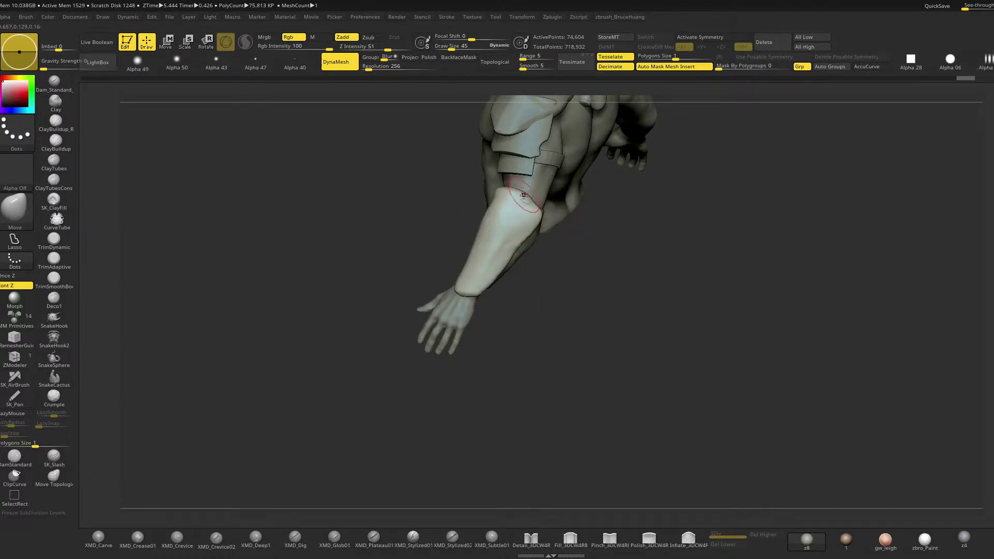
mouse_move(552, 301)
left_mouse_down()
mouse_move(604, 300)
mouse_move(637, 271)
mouse_move(651, 279)
left_mouse_up()
mouse_move(651, 278)
right_mouse_down()
mouse_move(623, 309)
mouse_move(599, 284)
mouse_move(581, 212)
mouse_move(621, 227)
right_mouse_up()
key("space")
left_click_drag(461, 187, 449, 187)
key("space")
right_click_drag(640, 241, 592, 256)
Cut the guard's wrist end straight with the ClipCurve brush
key("ctrl+shift")
left_click(26, 469)
right_click_drag(471, 295, 615, 260)
left_click_drag(621, 218, 403, 314, "ctrl+shift")
right_click_drag(584, 277, 645, 223)
mouse_move(632, 259)
right_mouse_down()
mouse_move(645, 231)
mouse_move(630, 239)
mouse_move(688, 259)
mouse_move(688, 277)
right_mouse_up()
Reshape the guard's elbow end and side contours with the Move brush from several angles
key("space")
left_click_drag(537, 224, 541, 223)
right_click_drag(596, 178, 592, 224, "alt")
key("space")
left_click_drag(538, 220, 533, 219)
mouse_move(647, 209)
right_mouse_down()
mouse_move(586, 217)
mouse_move(551, 257)
right_mouse_up()
key("space")
left_click_drag(592, 203, 590, 199)
key("space")
right_click_drag(596, 200, 639, 195)
Build up the guard's upper surface with ClayBuildup and smooth it at draw size 45
key("b")
key("c")
key("b")
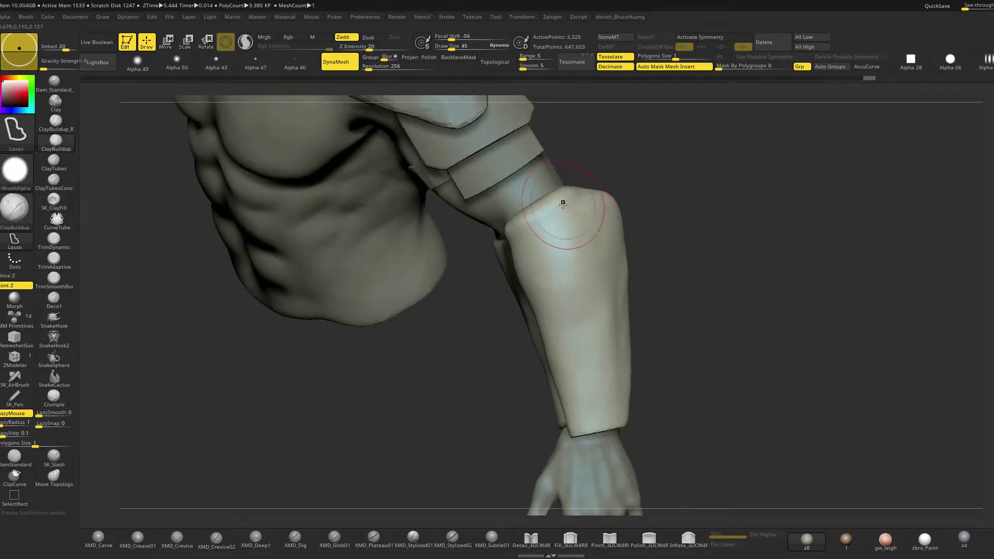
key("shift")
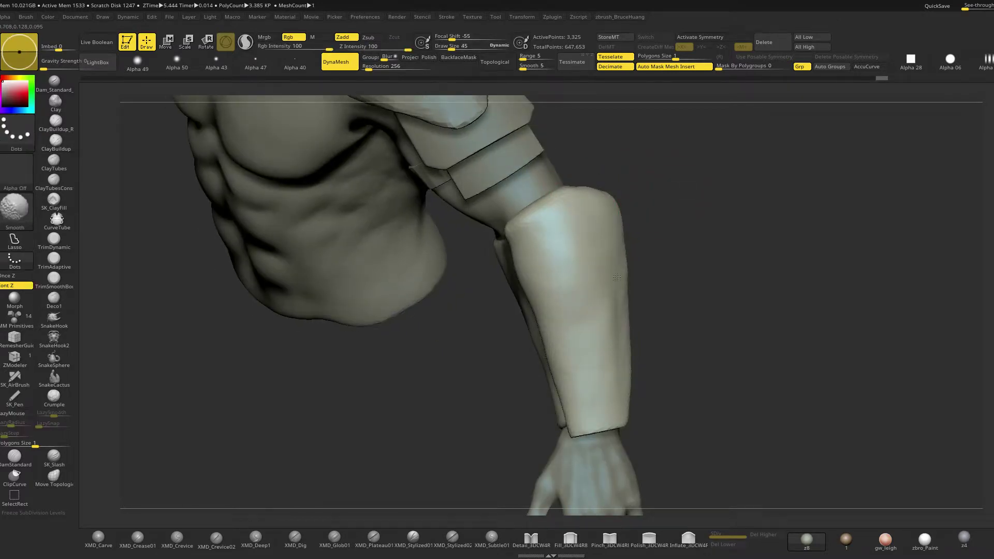
right_click_drag(668, 228, 749, 217)
key("shift")
right_click_drag(651, 252, 633, 218, "alt")
Pull the guard's elbow end forward into a flap over the forearm with the Move brush at draw size 51
key("space")
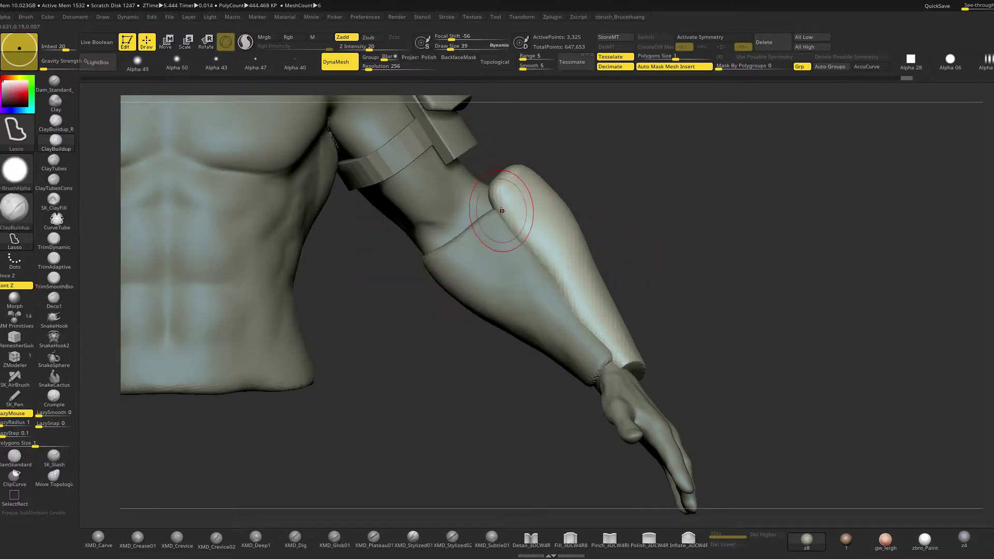
key("b")
key("m")
key("v")
key("space")
left_click_drag(500, 210, 504, 211)
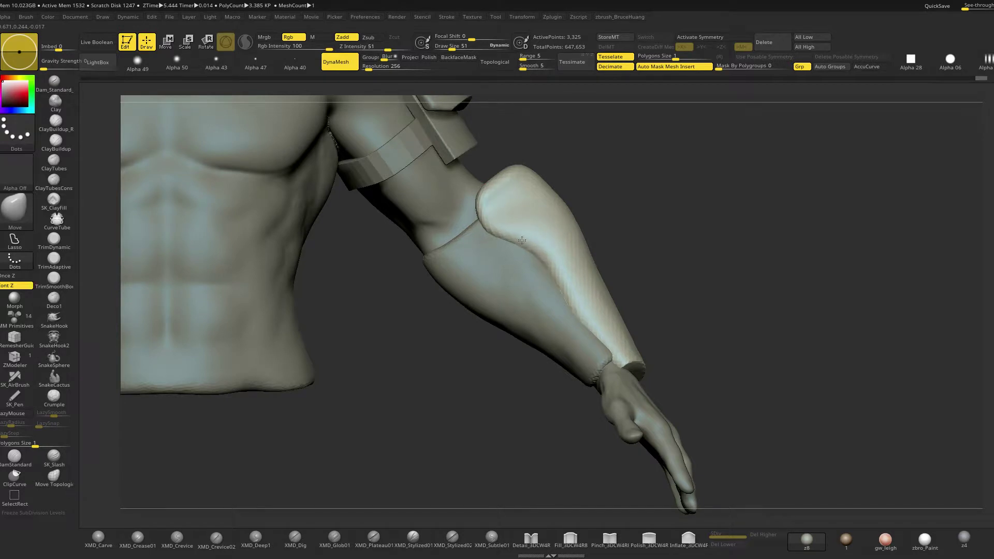
right_click_drag(510, 242, 576, 310)
right_click_drag(572, 272, 684, 220)
Build up the guard's elbow flap with ClayBuildup at draw size 36 and flatten it with hPolish
key("space")
left_click_drag(533, 208, 512, 209)
key("b")
key("c")
key("b")
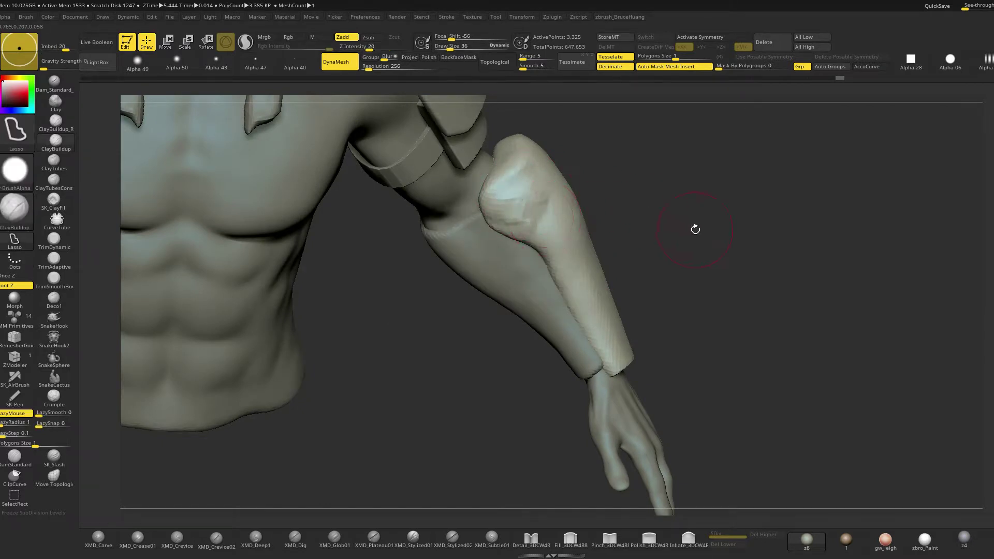
right_click_drag(695, 229, 597, 215)
right_click_drag(686, 179, 673, 228)
key("b")
key("h")
key("p")
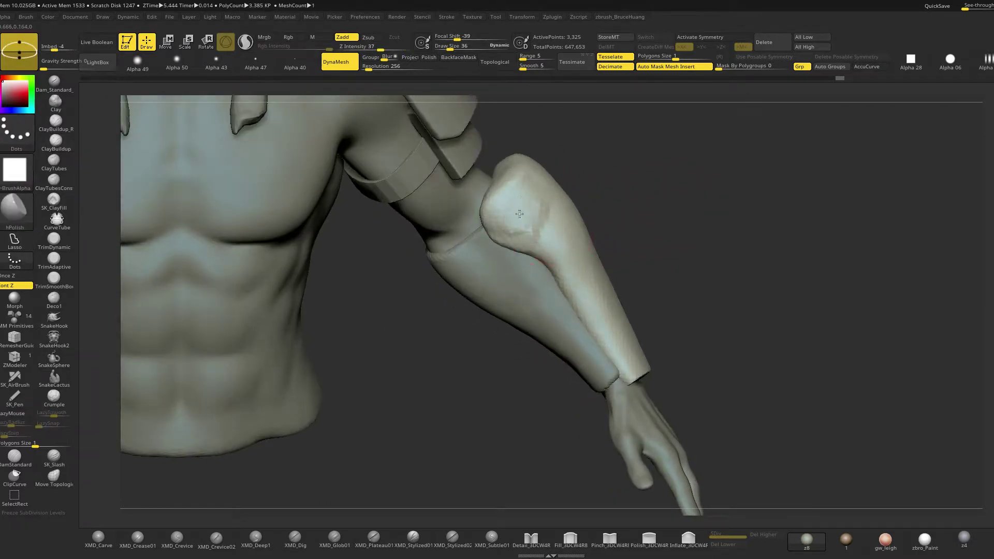
Adjust the guard's lower side edge near the wrist with the Move brush at draw size 51
mouse_move(565, 257)
right_mouse_down()
mouse_move(711, 216)
mouse_move(758, 237)
mouse_move(604, 281)
mouse_move(640, 257)
right_mouse_up()
key("space")
left_click_drag(473, 289, 481, 288)
key("b")
key("m")
key("v")
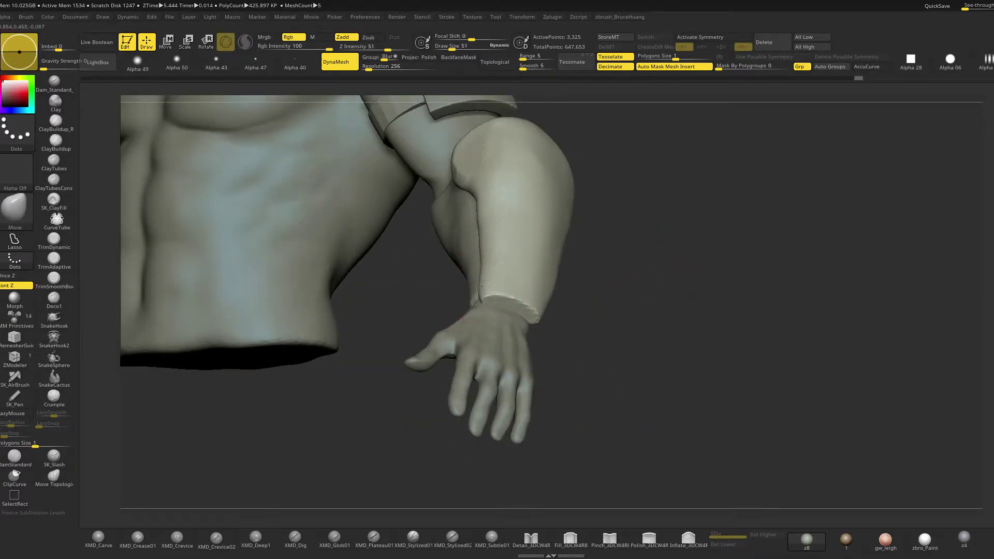
mouse_move(476, 236)
right_mouse_down()
mouse_move(624, 131)
mouse_move(539, 269)
right_mouse_up()
Press the thick elbow end of the guard closer to the arm with the Move brush at draw size 77
key("space")
left_click_drag(596, 235, 610, 235)
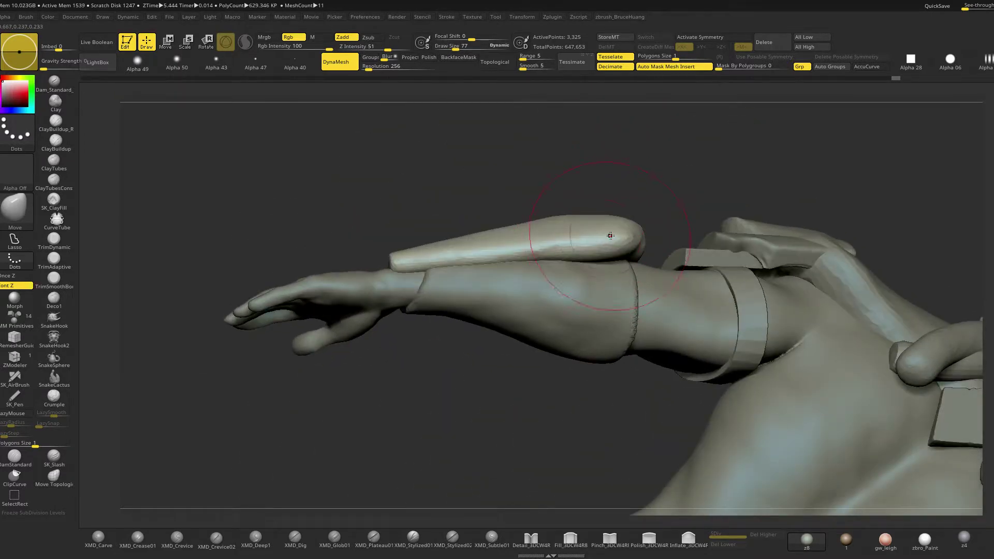
mouse_move(617, 250)
right_mouse_down()
mouse_move(619, 175)
mouse_move(581, 191)
mouse_move(628, 177)
mouse_move(644, 194)
mouse_move(580, 248)
mouse_move(544, 262)
right_mouse_up()
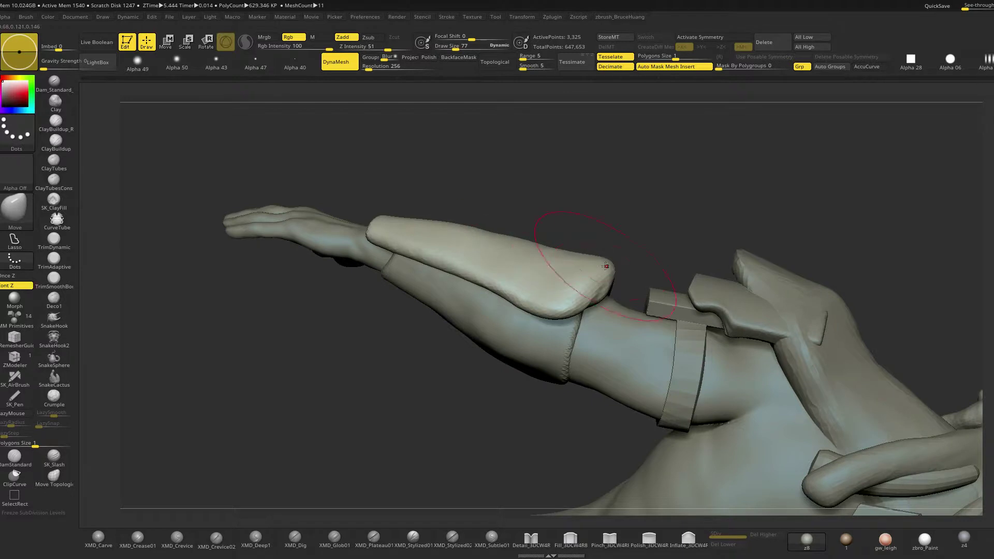
mouse_move(568, 224)
right_mouse_down()
mouse_move(581, 215)
mouse_move(699, 227)
mouse_move(637, 251)
right_mouse_up()
Refine the guard's overall curve along the forearm with the Move brush at draw size 104
key("space")
left_click_drag(630, 255, 635, 255)
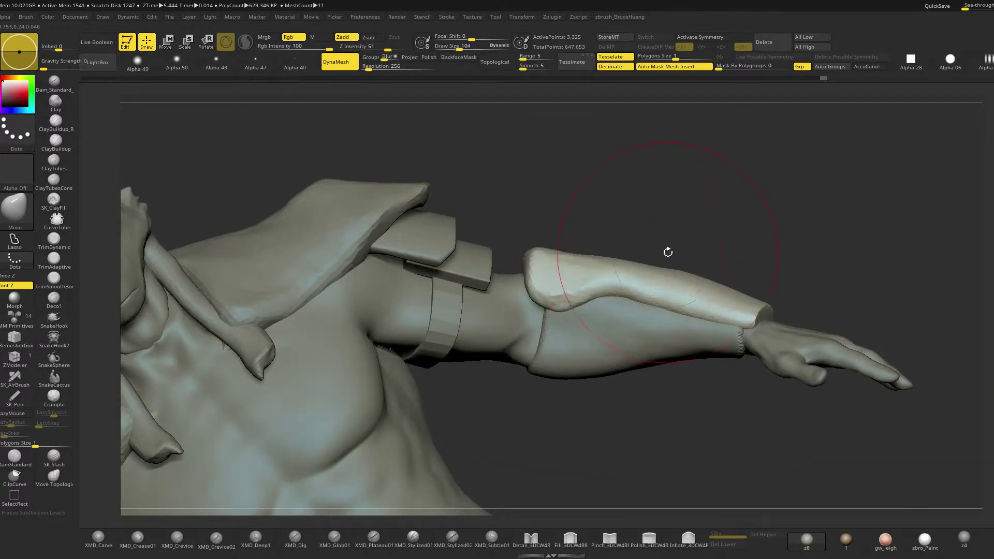
right_click_drag(667, 252, 610, 266)
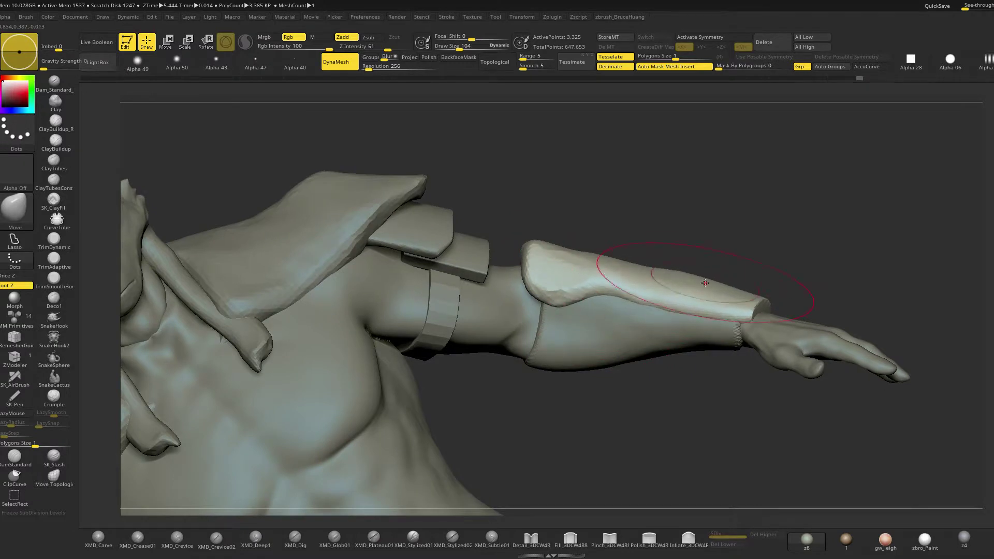
right_click_drag(705, 282, 583, 258)
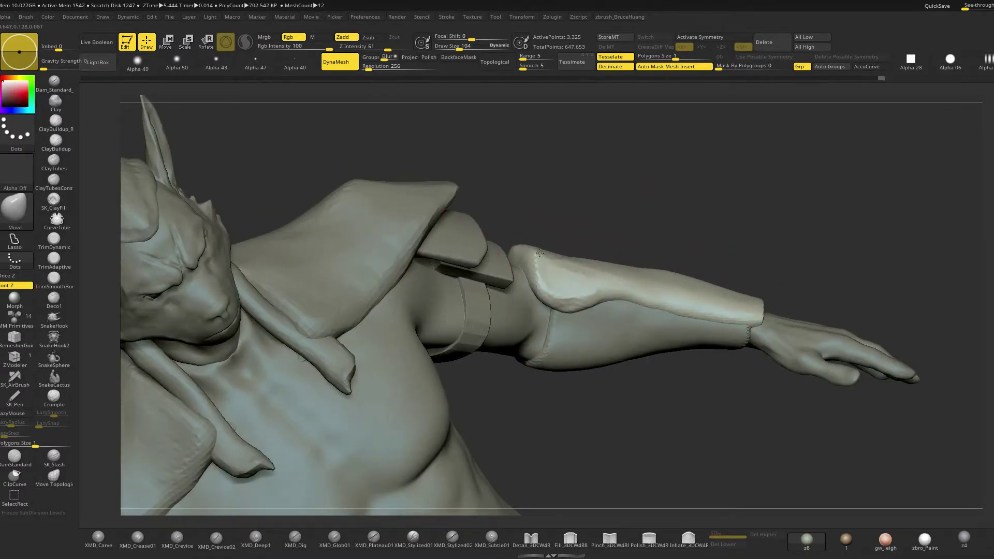
right_click_drag(667, 231, 598, 265)
mouse_move(607, 268)
left_mouse_down()
mouse_move(595, 251)
mouse_move(590, 260)
left_mouse_up()
key("space")
Switch to the sphere tool, subdivide it three times and delete its lower subdivision levels
right_click_drag(671, 220, 833, 180, "alt")
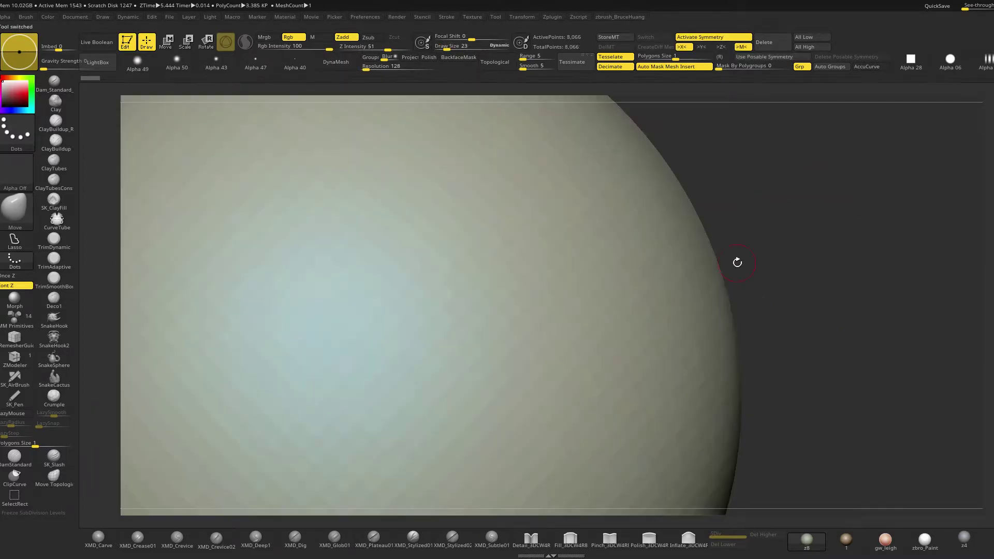
key("ctrl+d")
key("ctrl+d")
key("ctrl+d")
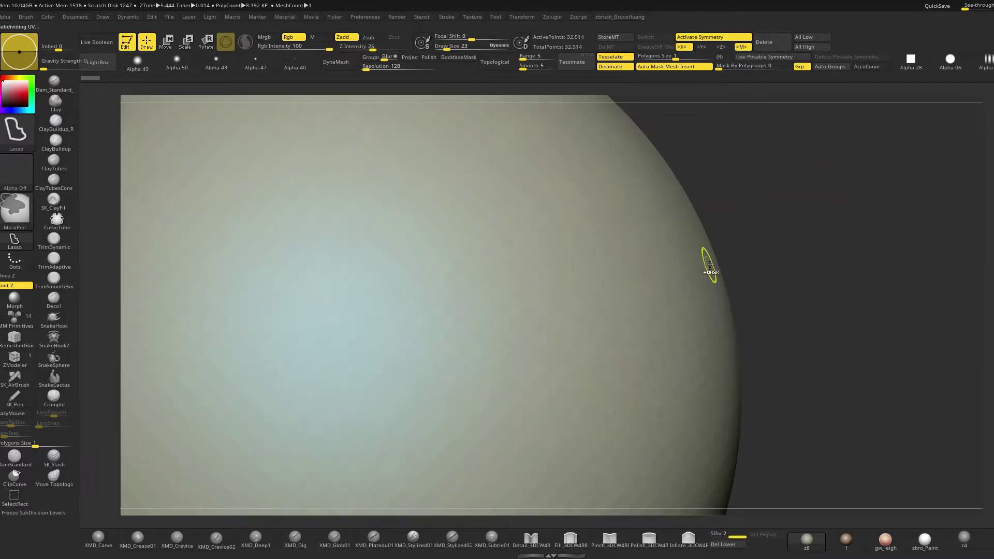
left_click(731, 545)
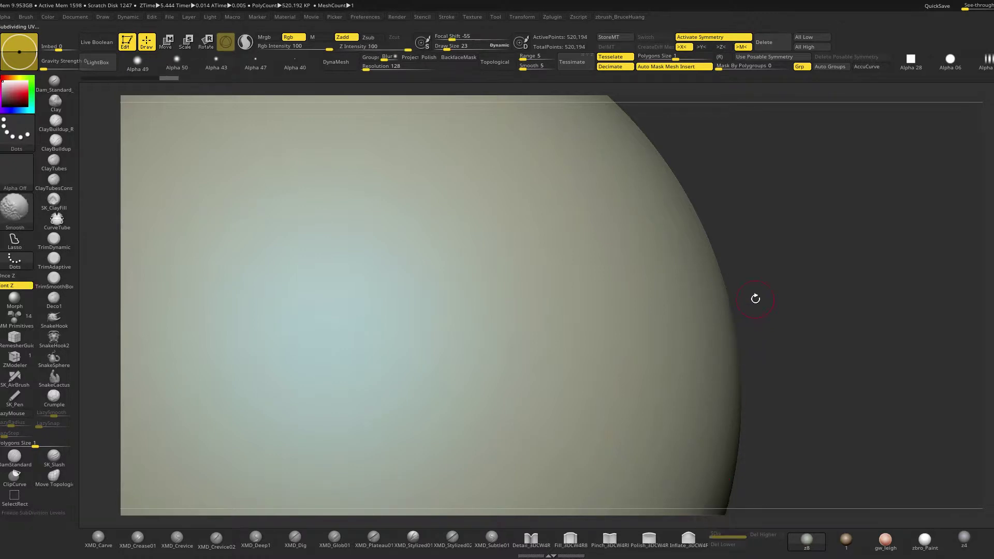
Set up the Standard brush with Alpha 50, symmetry off, draw size 30 and Z Intensity 49 for the framed sphere
key("f")
right_click_drag(819, 326, 811, 325, "alt")
key("b")
key("s")
key("t")
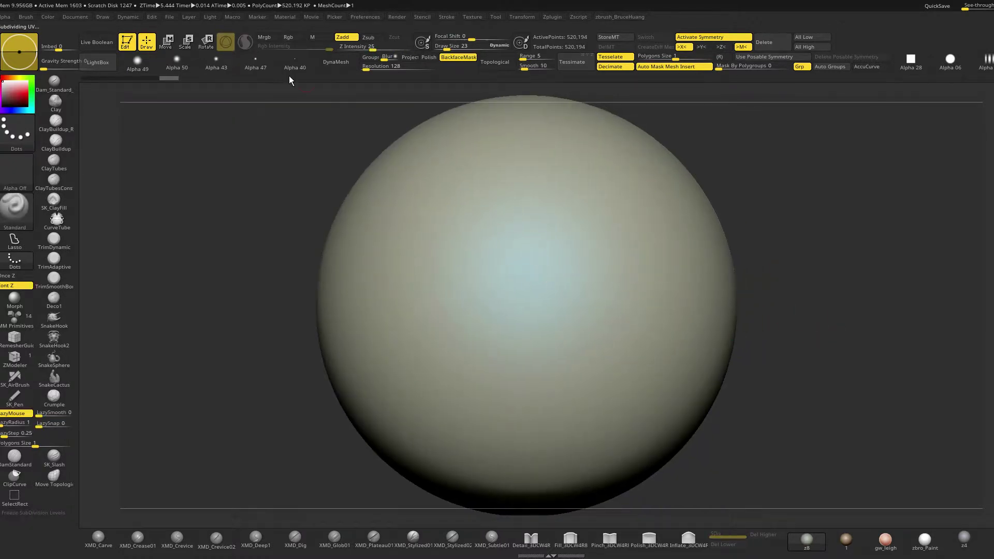
left_click(176, 68)
key("space")
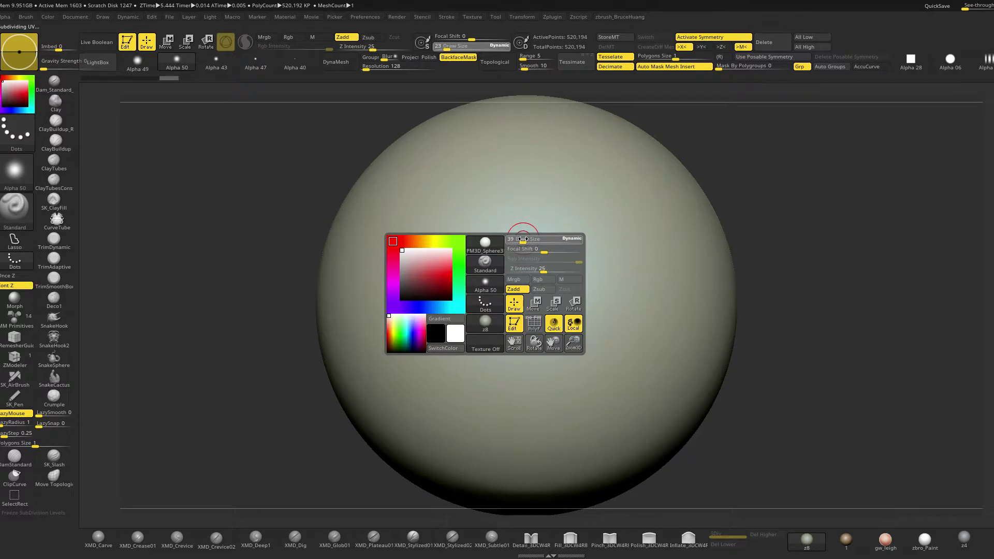
key("x")
key("space")
left_click_drag(561, 292, 580, 293)
Write "你好" and, below it, "别叫大佬" on the front of the sphere with raised strokes
left_click_drag(471, 210, 451, 248)
left_click_drag(489, 212, 502, 231)
mouse_move(550, 205)
left_mouse_down()
mouse_move(568, 241)
mouse_move(541, 246)
mouse_move(582, 244)
mouse_move(644, 207)
left_mouse_up()
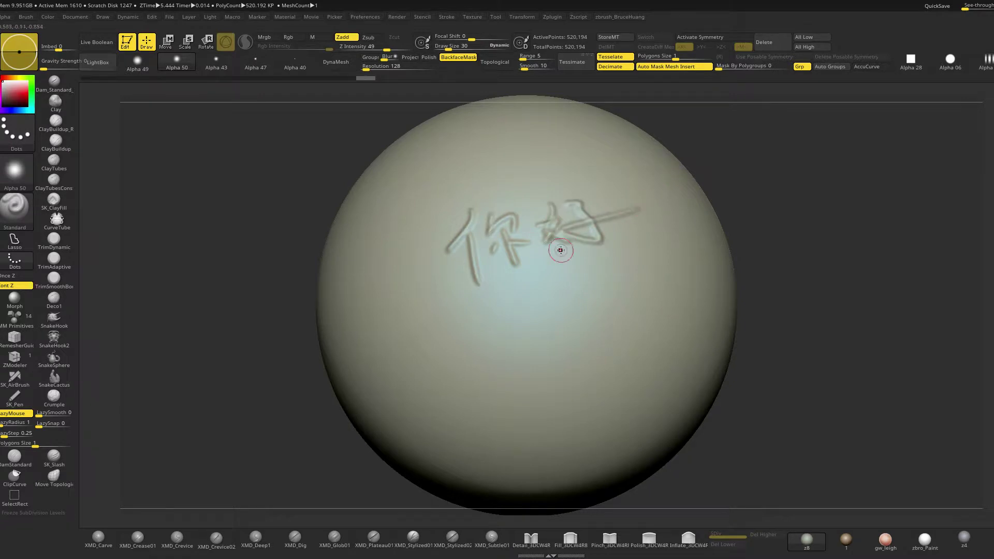
left_click_drag(475, 346, 496, 364)
left_click_drag(532, 306, 539, 366)
left_click_drag(521, 318, 519, 342)
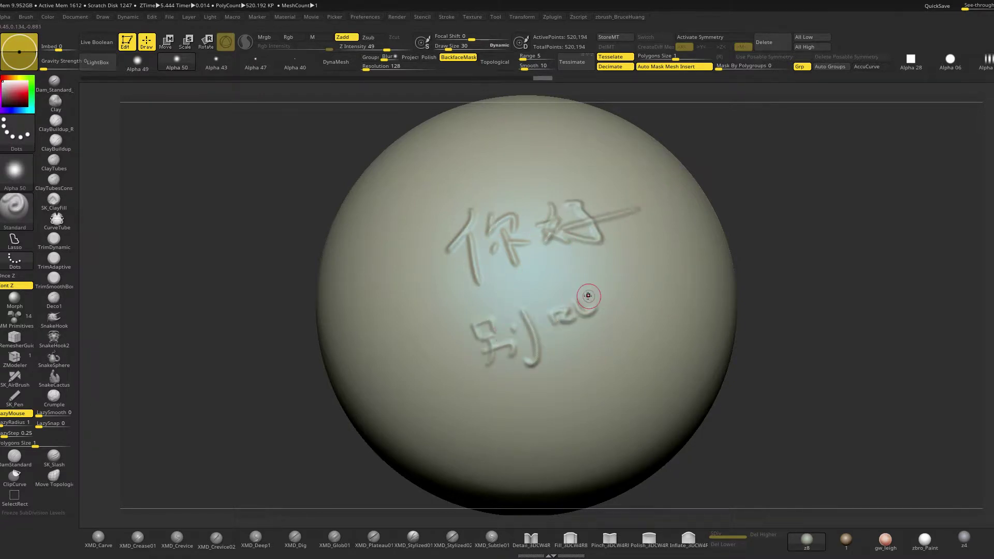
left_click_drag(659, 260, 650, 292)
left_click_drag(661, 283, 672, 313)
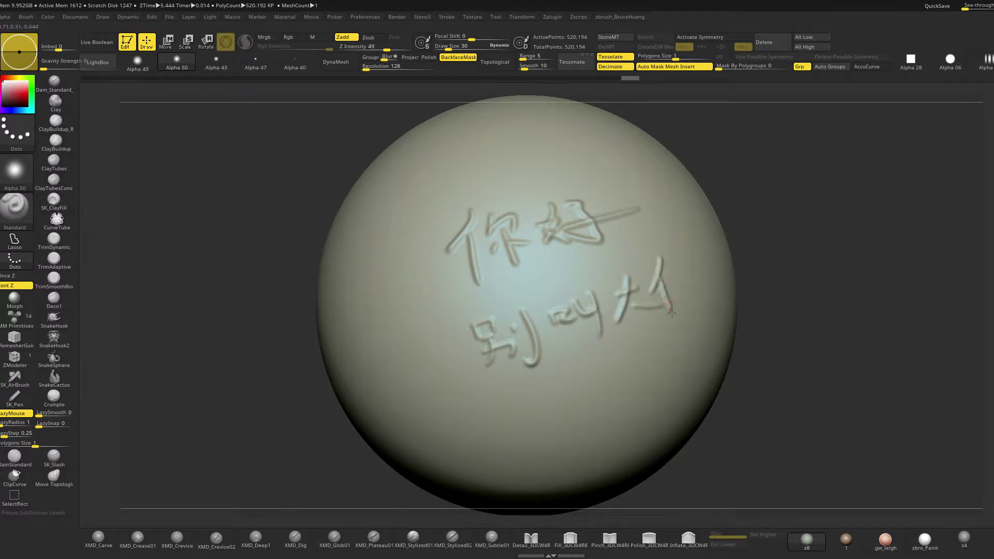
left_click_drag(694, 266, 675, 298)
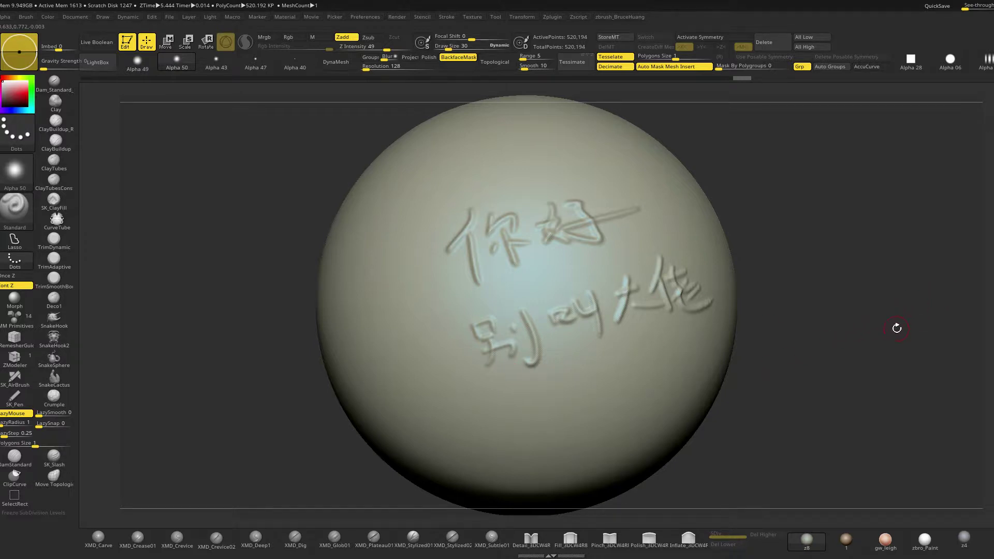
Return to the bust tool with the forearm guard shown and make the torso body the active part
key("ctrl+Tab")
left_click_drag(839, 319, 789, 349)
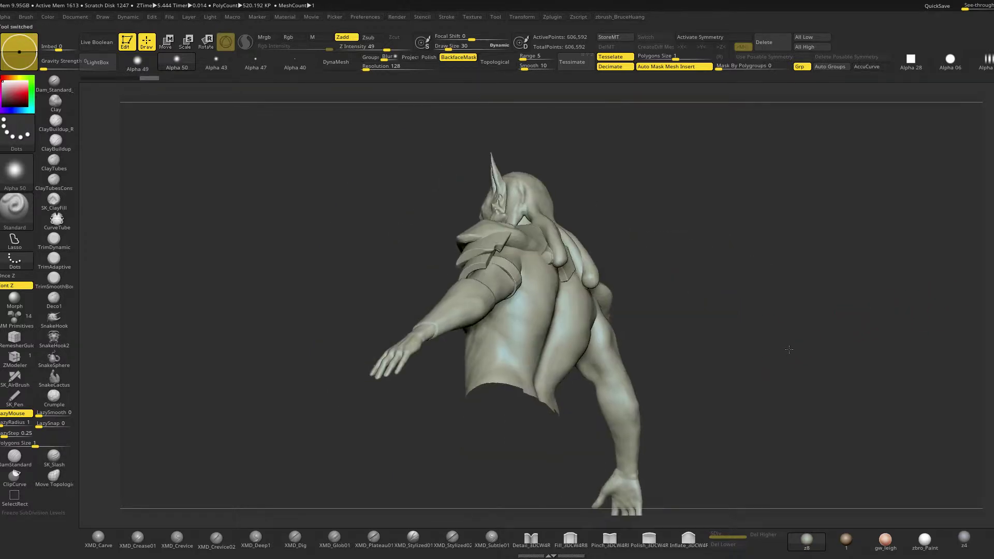
left_click(986, 256)
left_click_drag(803, 295, 777, 304)
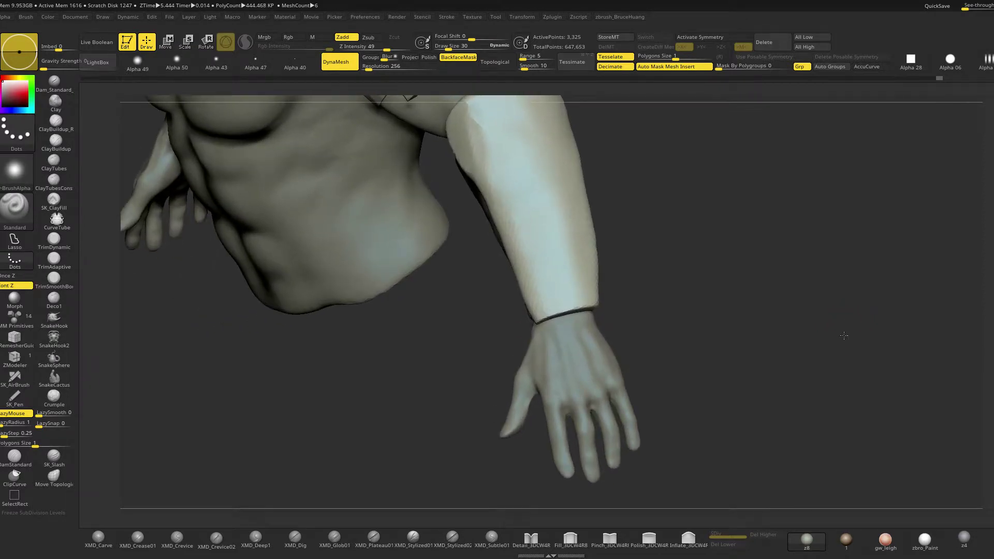
left_click(598, 346, "alt")
left_click_drag(657, 332, 701, 321)
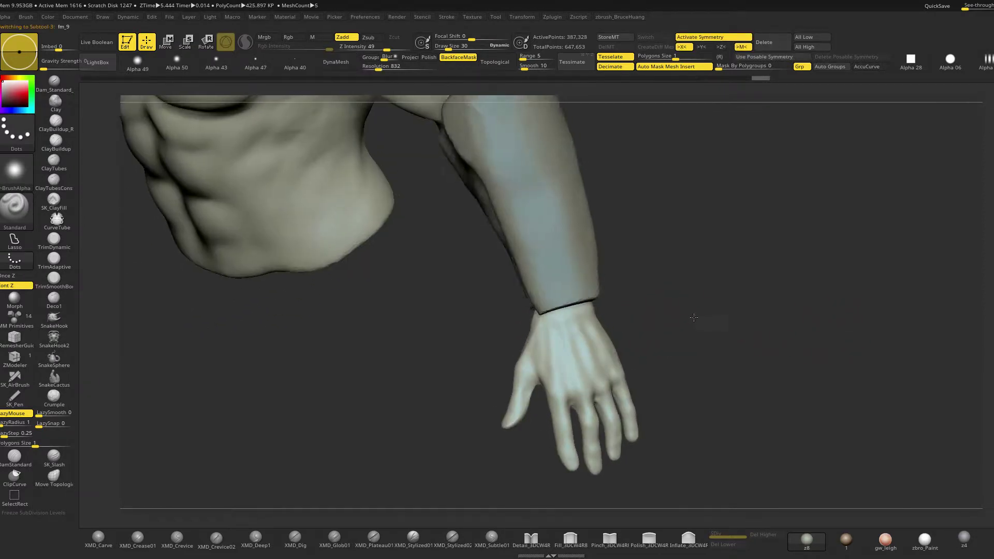
Isolate the body and set the MaskPen brush to the Dots stroke with backface masking on at draw size 17
key("space")
left_click_drag(578, 346, 572, 346)
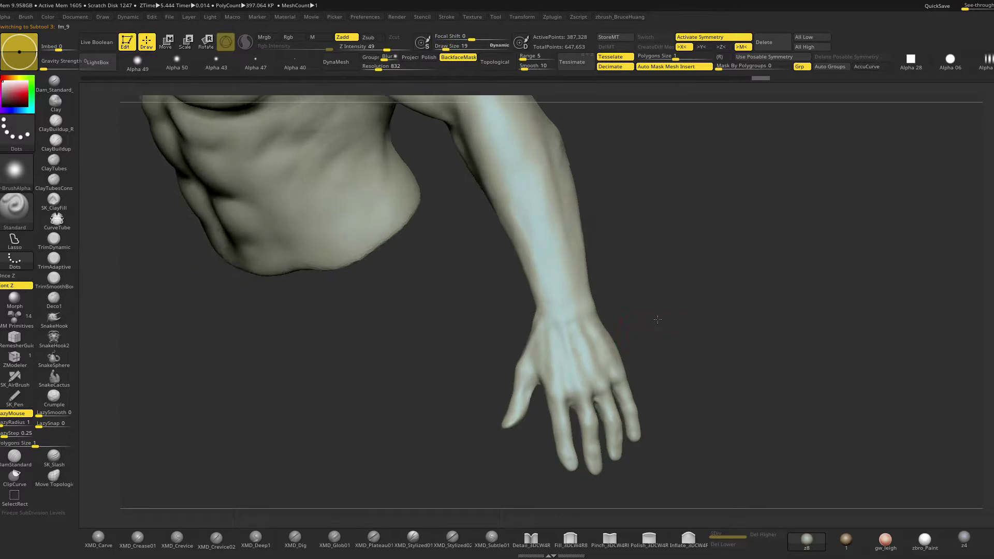
key("shift+f")
key("shift+f")
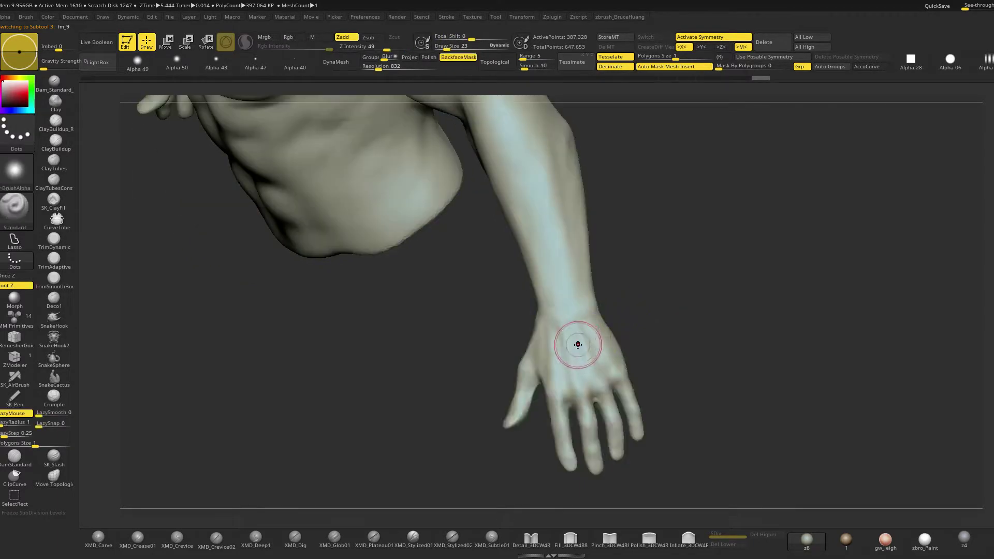
key("ctrl")
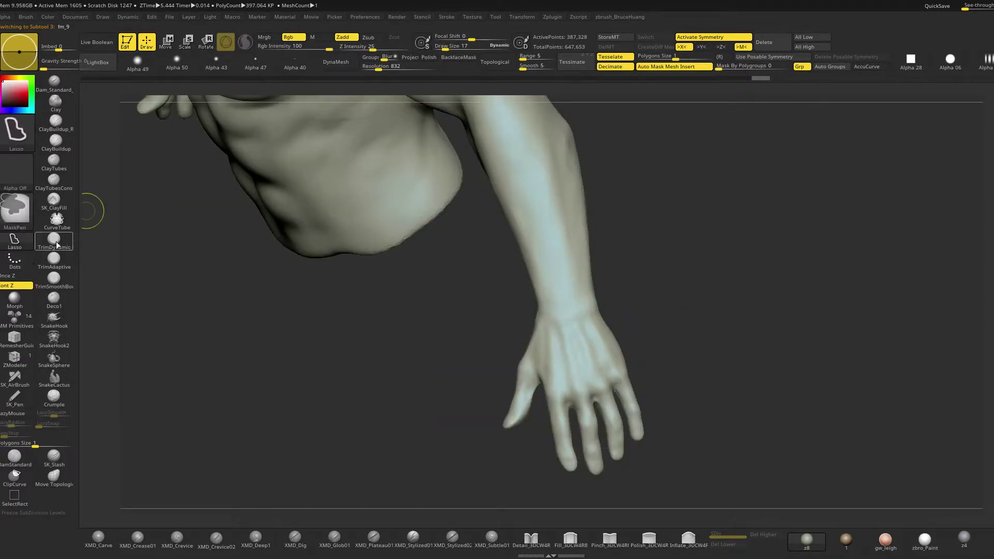
left_click(15, 260, "ctrl")
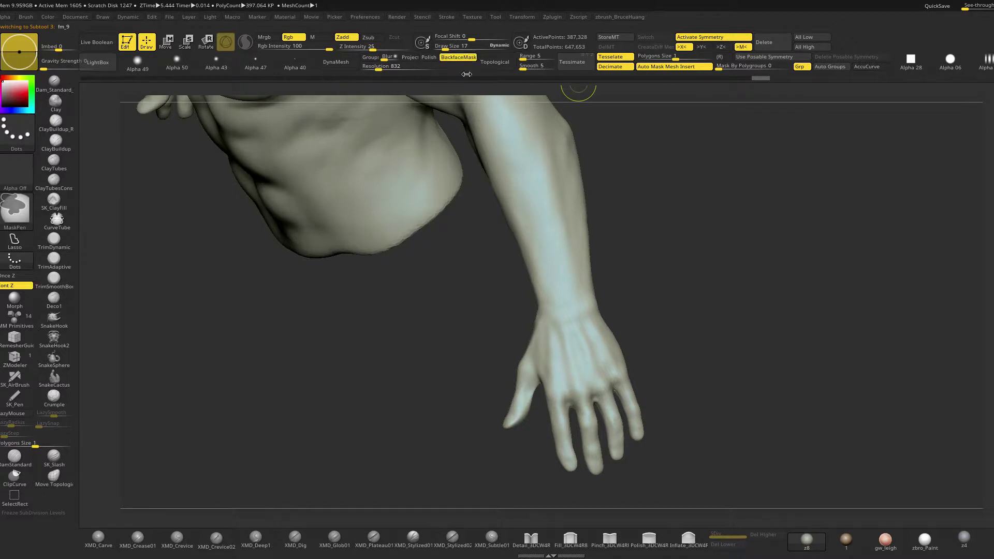
Mask a roughly rectangular patch on the back of the hand with MaskPen
mouse_move(567, 352)
left_mouse_down("ctrl")
mouse_move(555, 354)
mouse_move(590, 346)
mouse_move(601, 332)
mouse_move(582, 339)
mouse_move(551, 327)
left_mouse_up("ctrl")
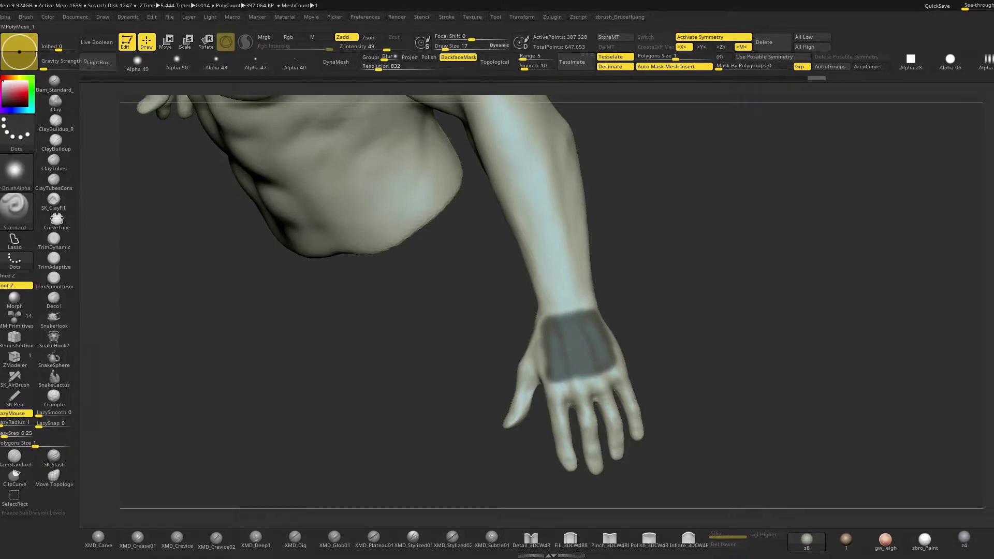
Switch to the lettered sphere and write "客气", "互相" and one further word on its clear upper area
key("f")
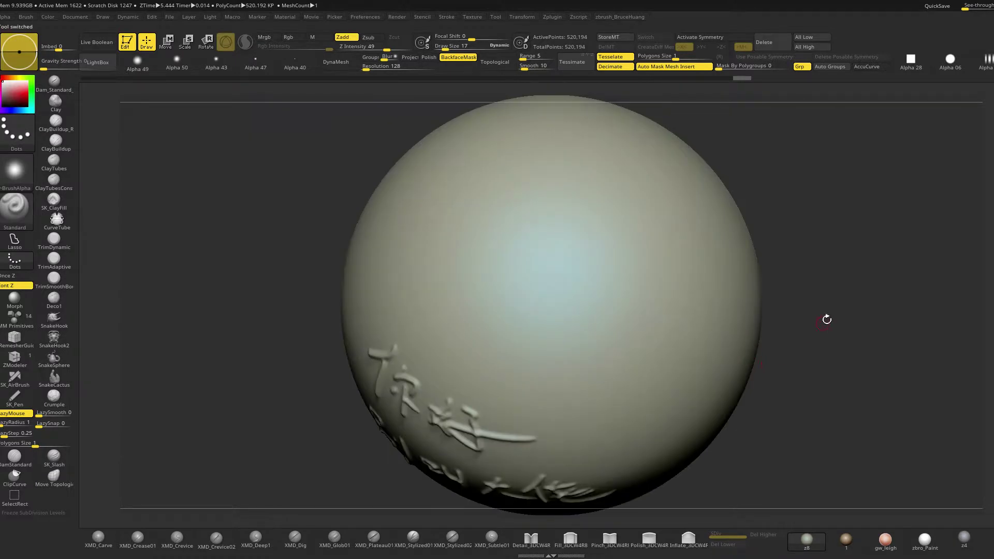
left_click_drag(827, 320, 771, 316, "alt")
left_click_drag(455, 202, 482, 214)
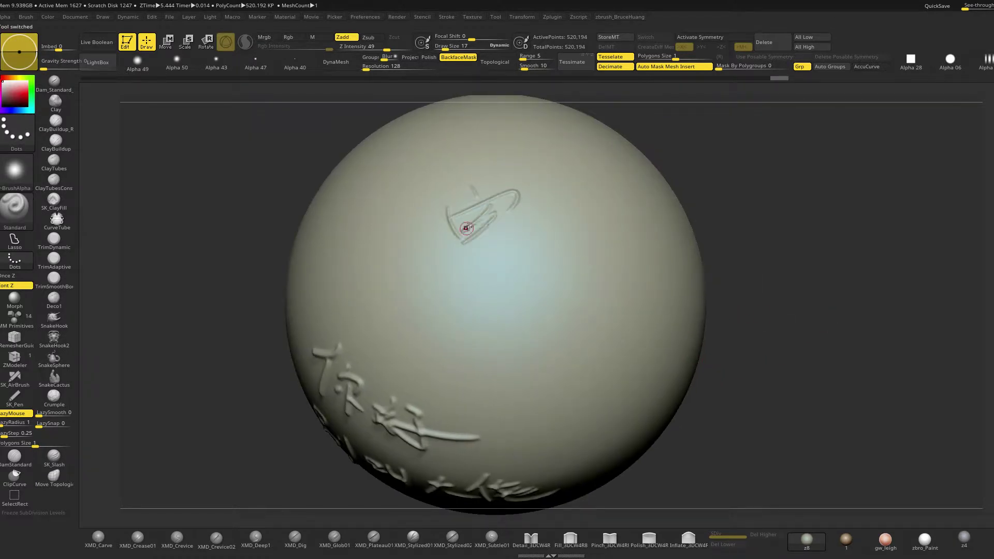
left_click_drag(557, 218, 552, 223)
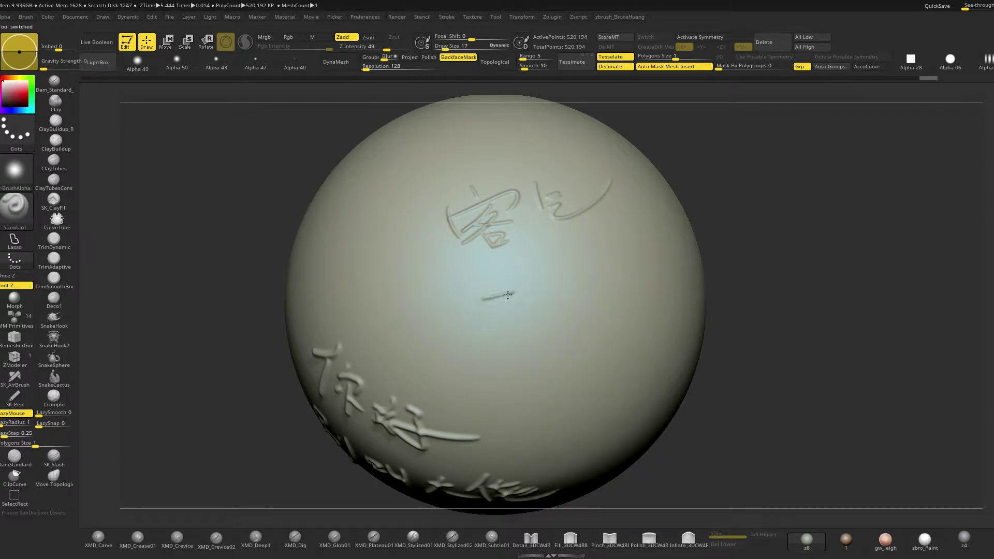
left_click_drag(504, 331, 557, 317)
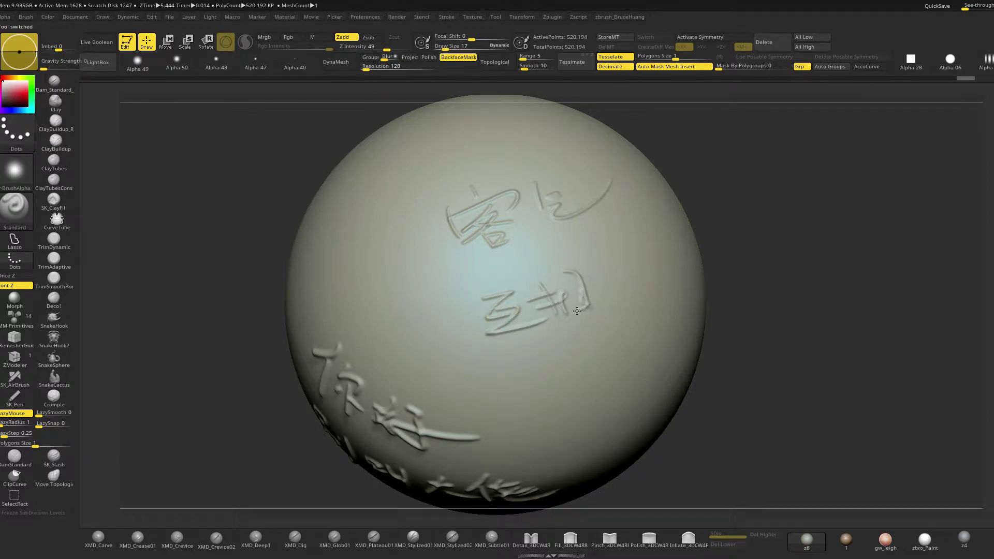
left_click_drag(494, 380, 531, 368)
left_click_drag(606, 334, 603, 346)
left_click_drag(570, 368, 610, 359)
Return to the bust, duplicate the body and reduce the copy to the masked back-of-hand patch by deleting the hidden geometry
mouse_move(809, 292)
left_mouse_down()
mouse_move(774, 317)
mouse_move(714, 230)
mouse_move(752, 343)
mouse_move(794, 235)
mouse_move(751, 346)
mouse_move(748, 303)
left_mouse_up()
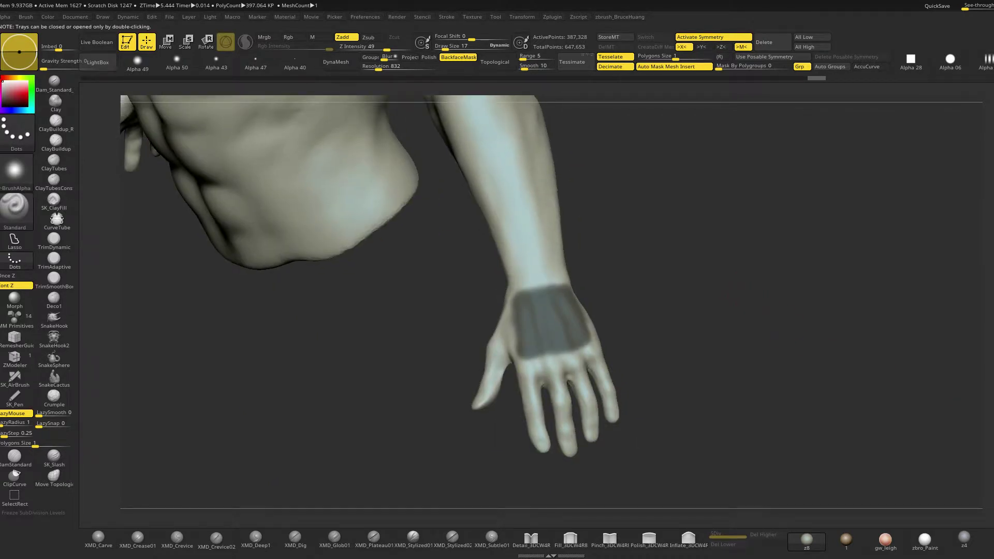
left_click(738, 338)
key("ctrl+w")
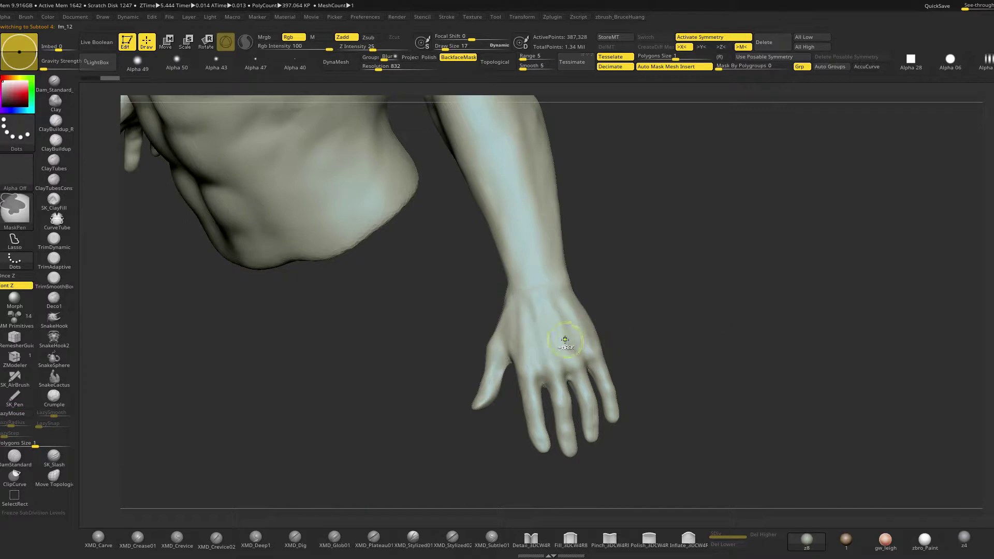
left_click(566, 337, "ctrl+shift")
key("space")
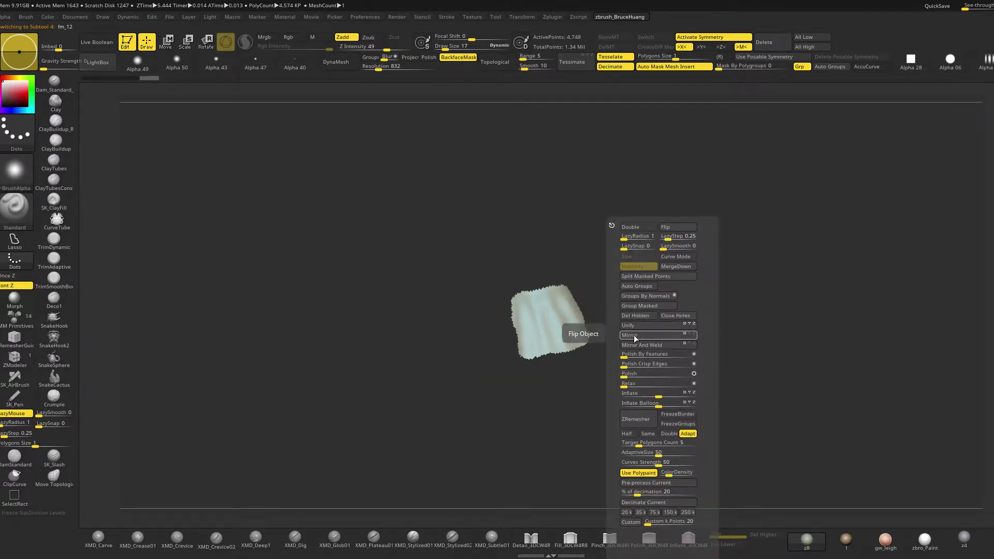
left_click(633, 316)
Smooth the patch's jagged border with Polish By Features, switching its mode to the open circle
left_click(695, 354)
left_click_drag(782, 278, 710, 323)
key("shift")
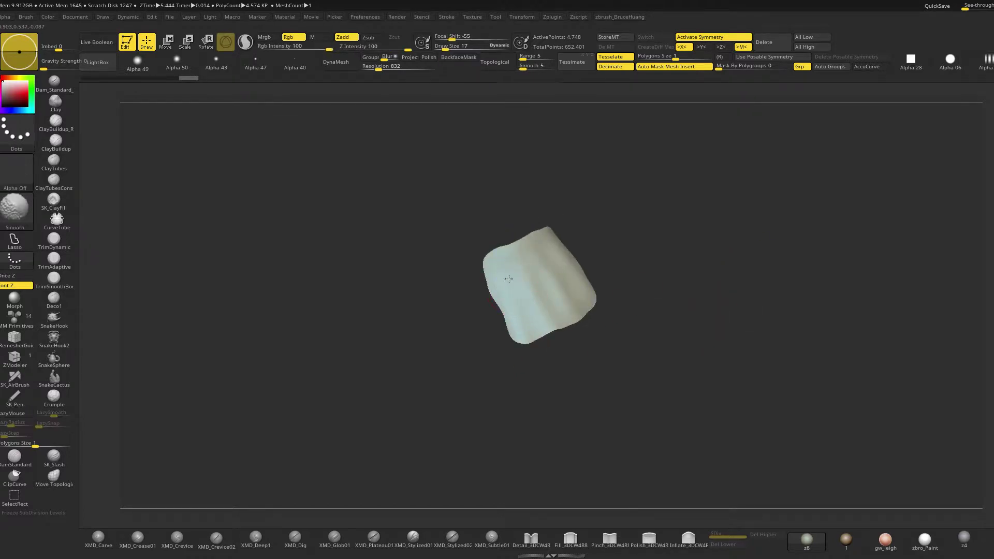
left_click_drag(666, 288, 684, 295)
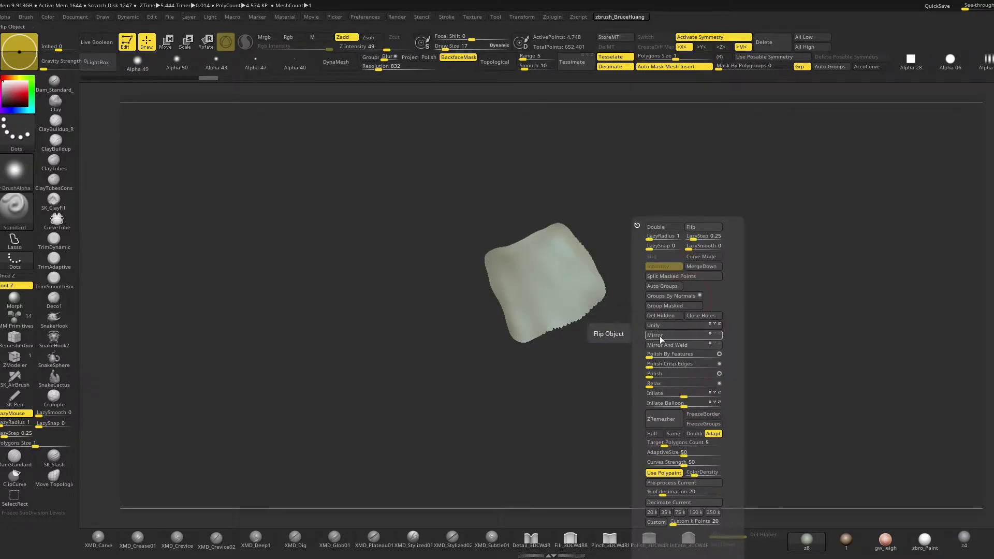
left_click(654, 355)
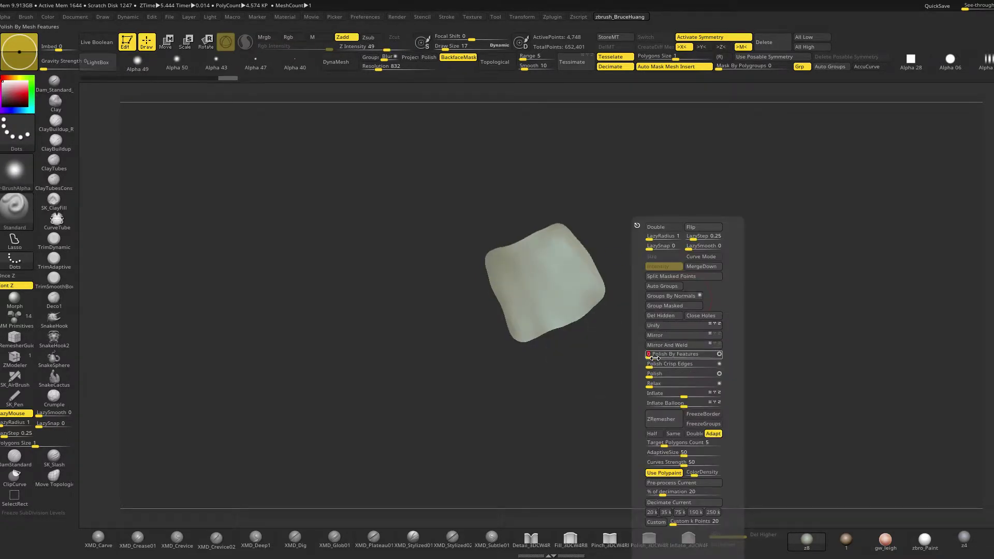
Remesh the hand patch with ZRemesher set to Half and AdaptiveSize 25
left_click(652, 433)
left_click(671, 452)
left_click_drag(671, 452, 667, 452)
left_click(666, 424)
left_click(666, 425)
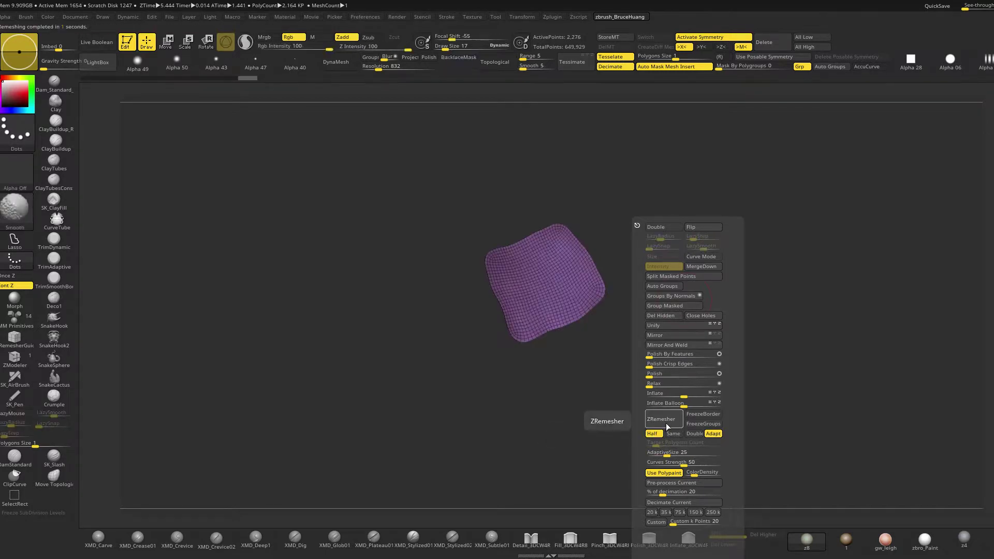
Pull the patch's corners into shape with the Move brush and remesh it once more at Half
left_click_drag(627, 282, 614, 259)
key("b")
key("m")
key("v")
left_click_drag(559, 225, 571, 236)
left_click_drag(649, 277, 528, 295)
mouse_move(638, 266)
left_mouse_down()
mouse_move(646, 282)
mouse_move(596, 271)
mouse_move(609, 283)
mouse_move(667, 281)
left_mouse_up()
key("space")
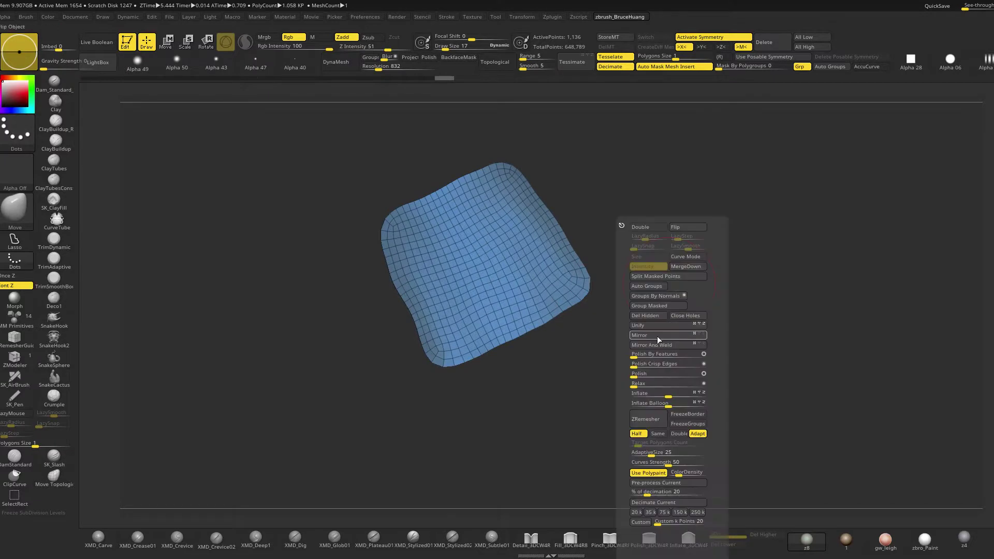
left_click(651, 418)
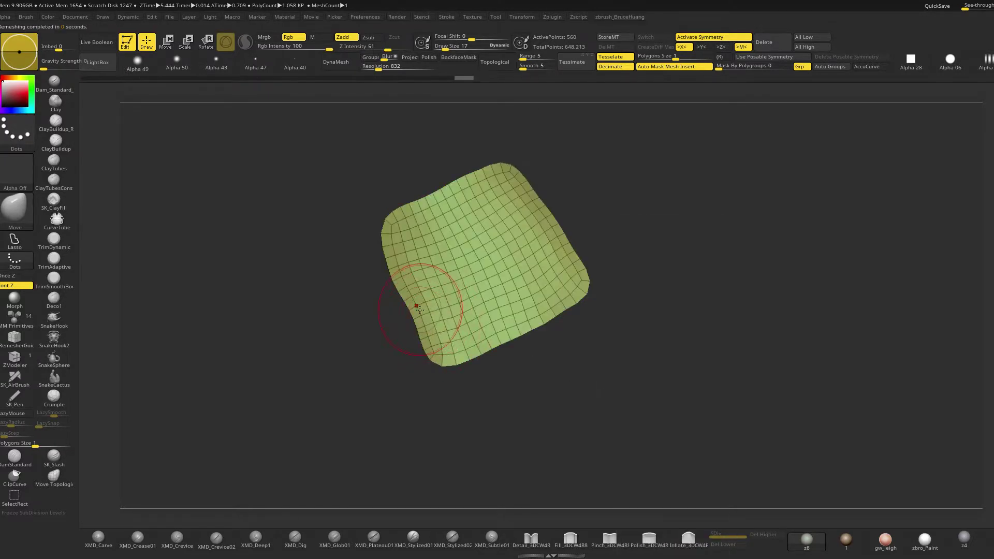
Square up the patch's corners and edges with the Move brush at draw size 8
key("space")
key("space")
left_click_drag(437, 341, 434, 361)
key("space")
mouse_move(510, 365)
left_mouse_down()
mouse_move(595, 302)
mouse_move(588, 290)
left_mouse_up()
left_click_drag(634, 193, 628, 280)
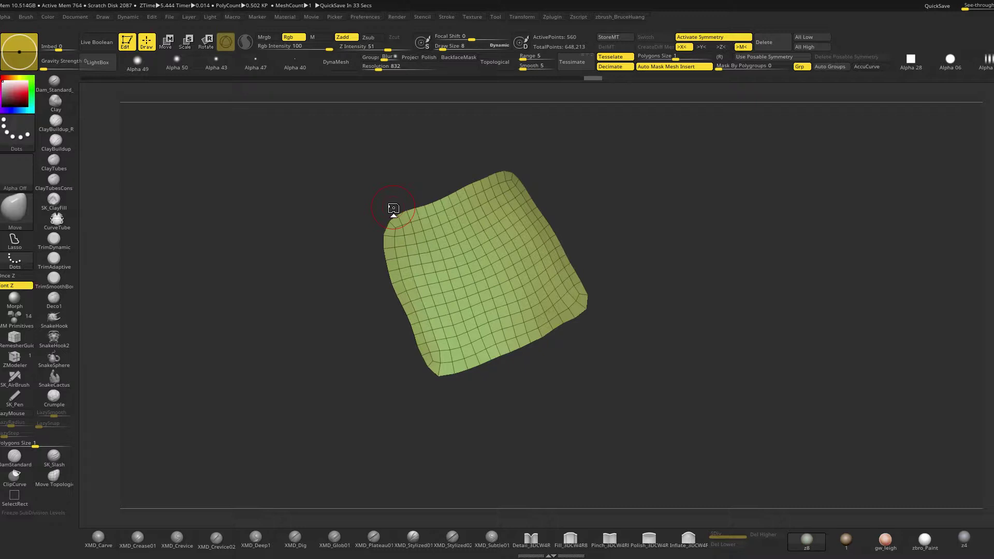
left_click_drag(699, 317, 738, 293)
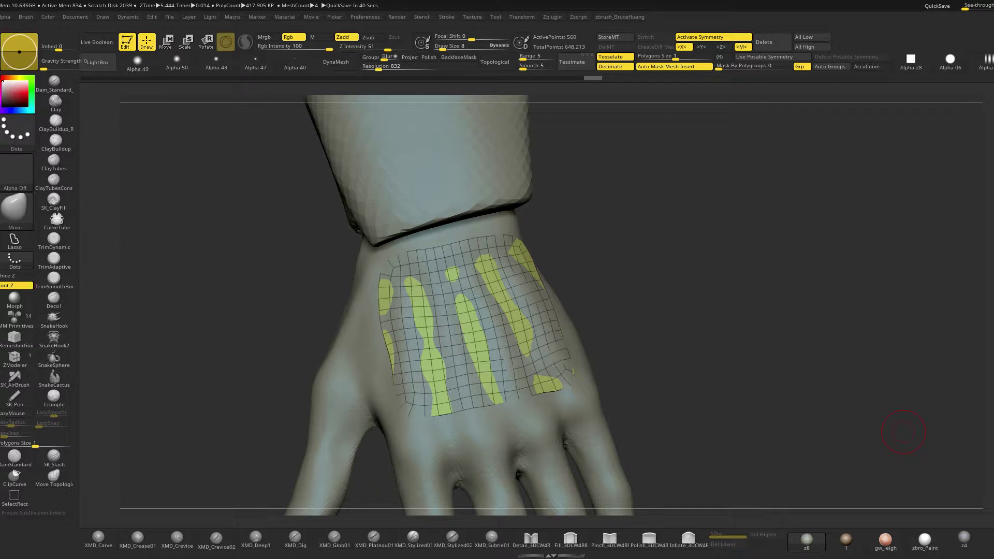
Isolate the patch and thicken it into a plate with ZModeler's QMesh polygon action targeting Polygroup All
mouse_move(718, 310)
left_mouse_down()
mouse_move(694, 298)
mouse_move(729, 291)
mouse_move(693, 269)
mouse_move(466, 300)
left_mouse_up()
key("alt+s")
left_click(14, 359)
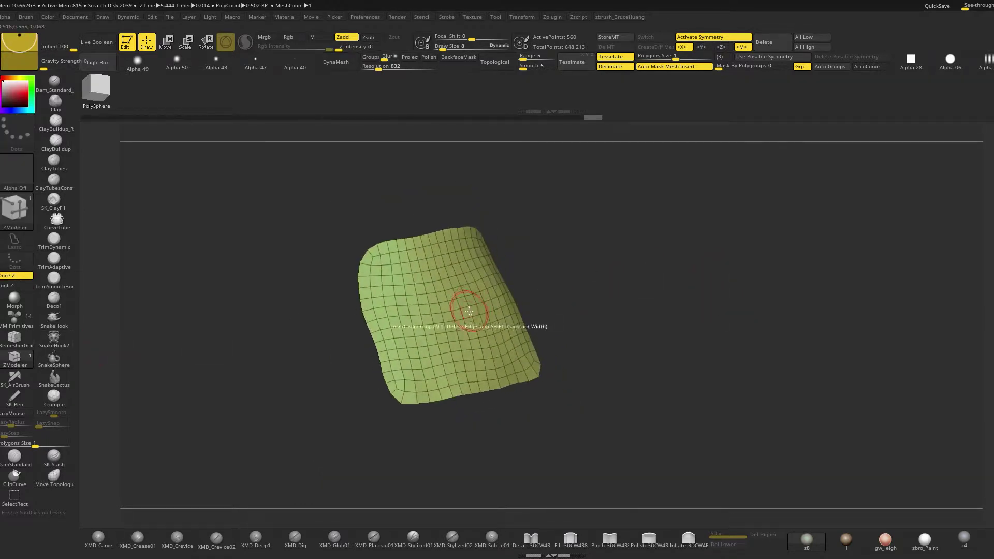
key("space")
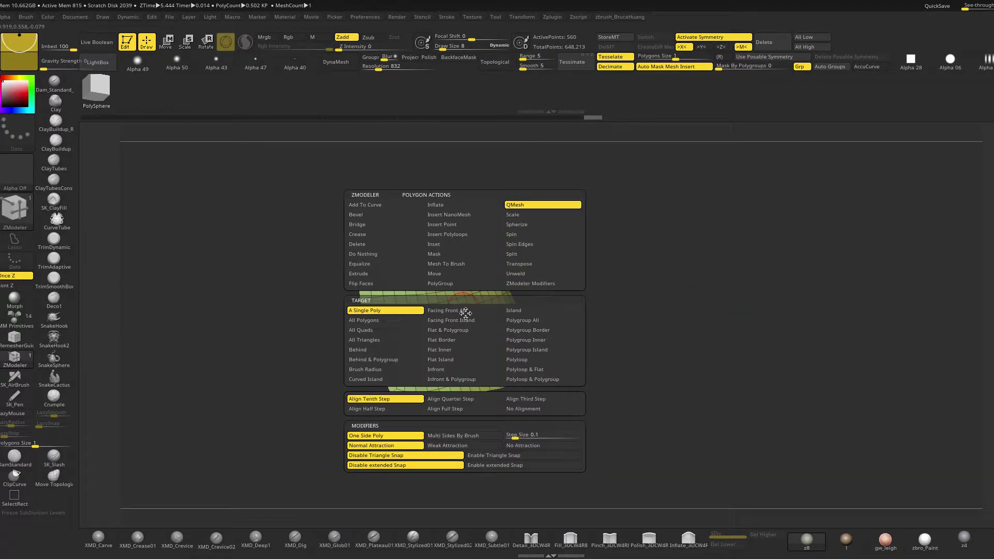
left_click(522, 320)
left_click_drag(462, 324, 477, 315)
left_click_drag(593, 291, 608, 265)
key("ctrl+z")
left_click_drag(460, 310, 478, 293)
key("alt+s")
Fit the plate to the back of the hand with the Move brush at draw size 48 and the polyframe off
left_click_drag(614, 278, 659, 323)
right_click_drag(659, 322, 606, 320)
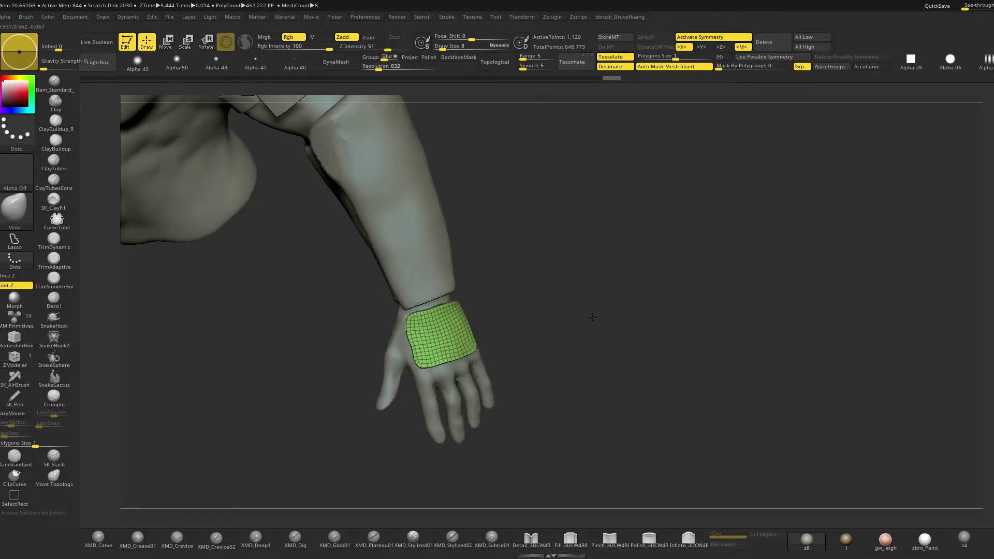
mouse_move(593, 317)
right_mouse_down()
mouse_move(613, 331)
mouse_move(622, 314)
mouse_move(498, 323)
right_mouse_up()
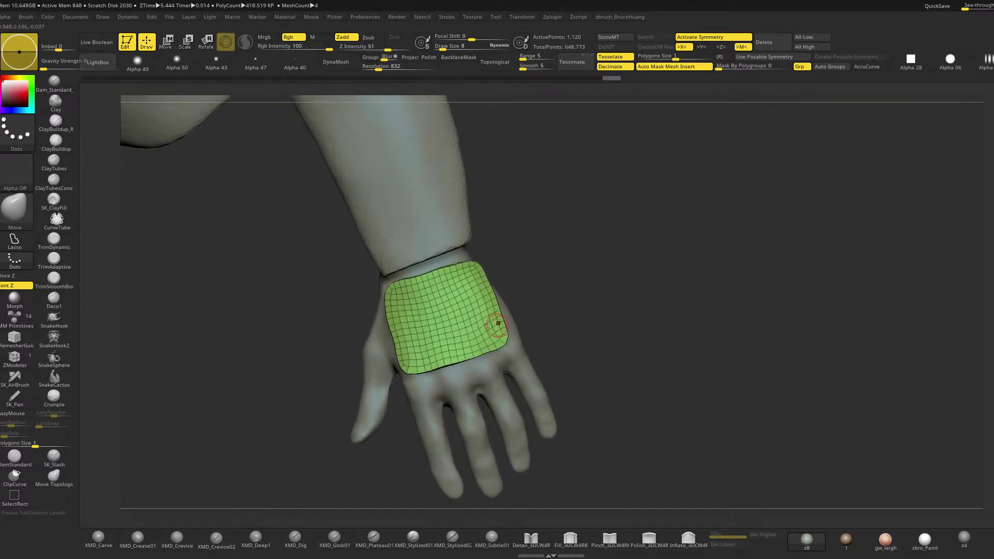
key("space")
left_click_drag(457, 290, 466, 261)
key("shift+f")
right_click_drag(396, 299, 467, 245)
right_click_drag(573, 259, 580, 241)
right_click_drag(670, 262, 644, 245)
left_click_drag(540, 282, 547, 284)
right_click_drag(606, 289, 550, 273)
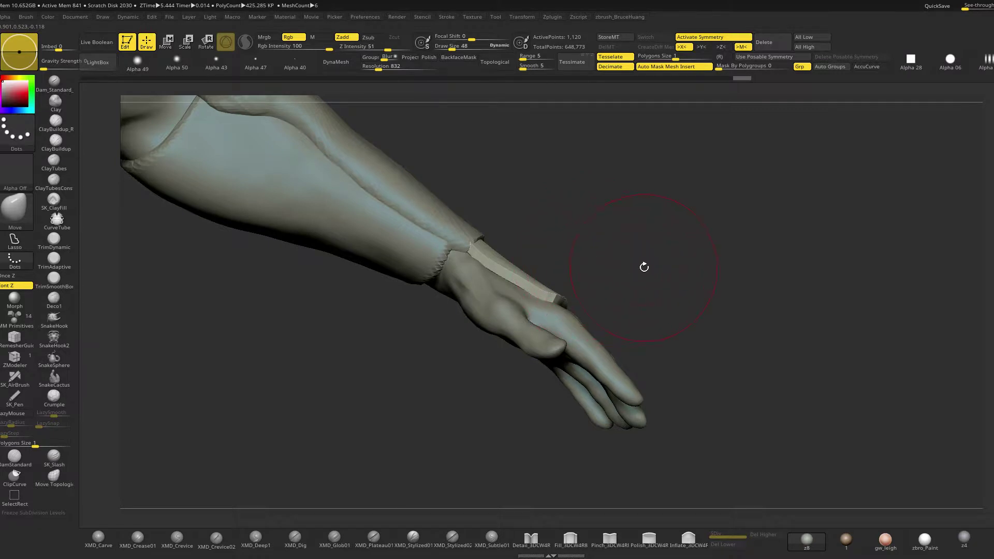
Delete the mirrored hand plate from the unarmoured arm with SelectRect and save the tool
mouse_move(650, 279)
right_mouse_down()
mouse_move(658, 290)
mouse_move(648, 282)
mouse_move(687, 281)
mouse_move(664, 181)
mouse_move(739, 281)
mouse_move(719, 271)
mouse_move(621, 279)
mouse_move(723, 291)
right_mouse_up()
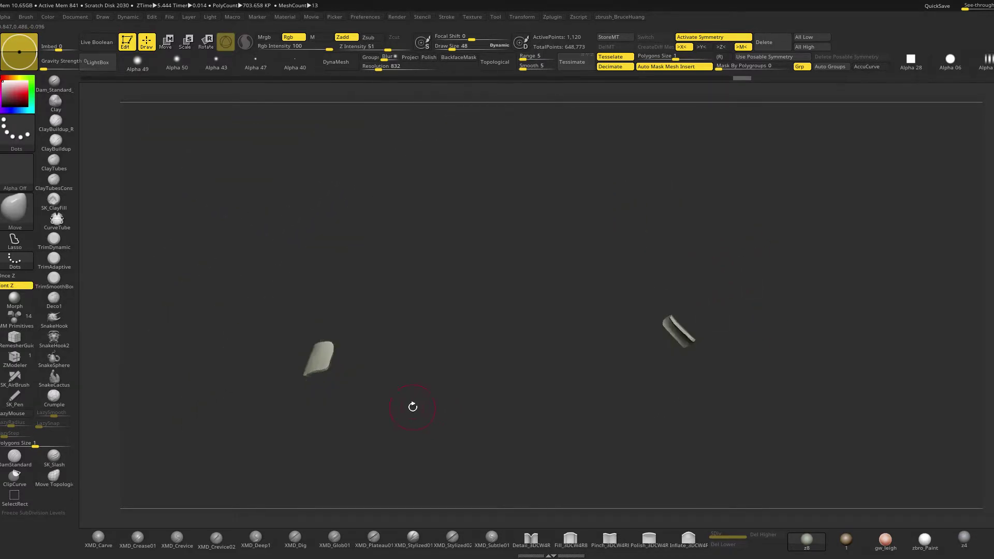
right_click_drag(411, 406, 428, 405)
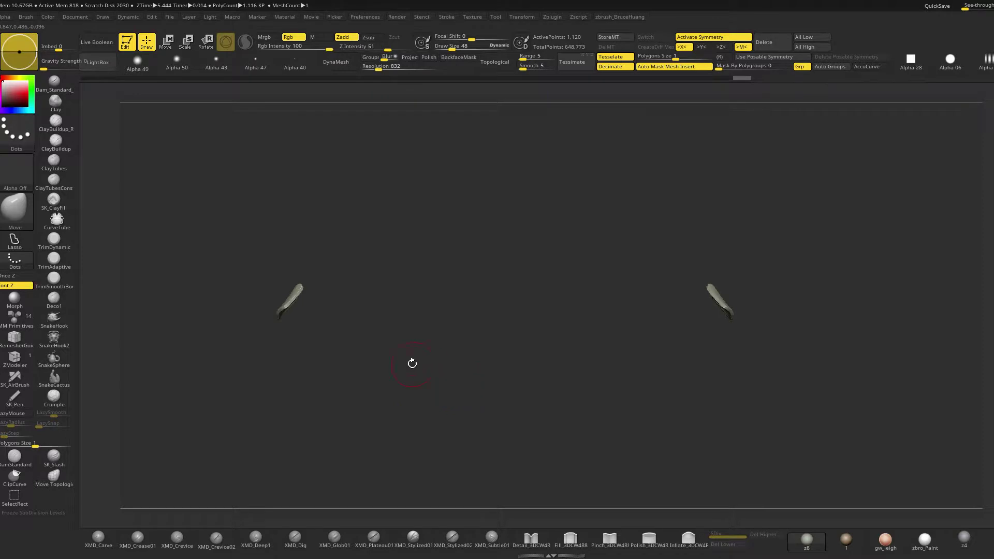
key("ctrl+shift")
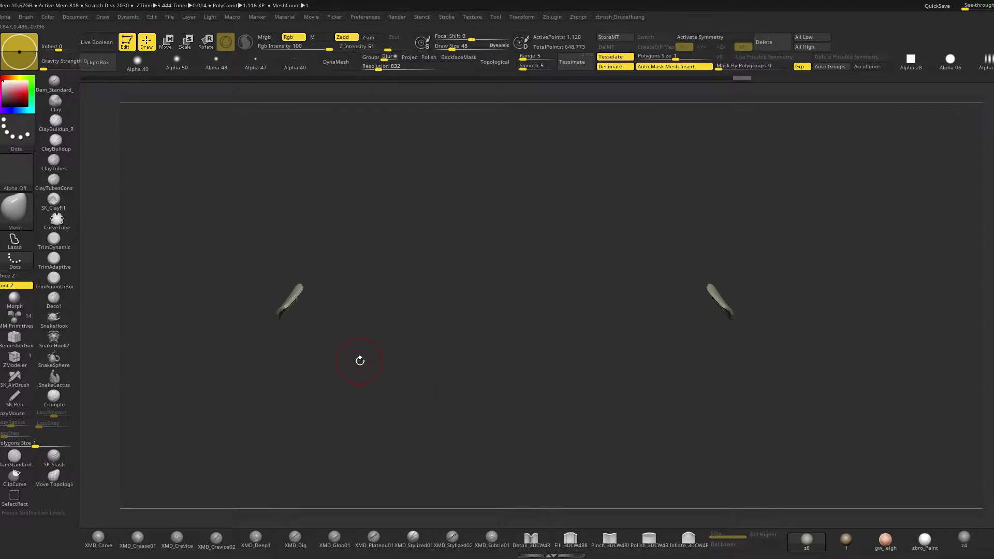
left_click(17, 500, "ctrl+shift")
mouse_move(388, 222)
left_mouse_down("ctrl+alt+shift")
mouse_move(313, 244)
mouse_move(257, 400)
mouse_move(385, 207)
left_mouse_up("ctrl+alt+shift")
key("space")
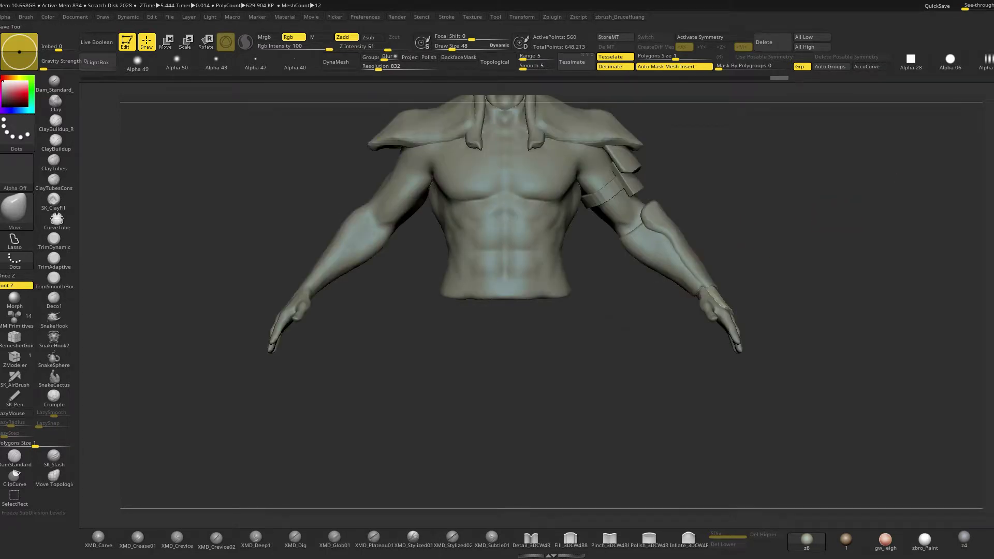
left_click_drag(608, 349, 581, 368, "shift")
left_click_drag(497, 424, 537, 373, "alt")
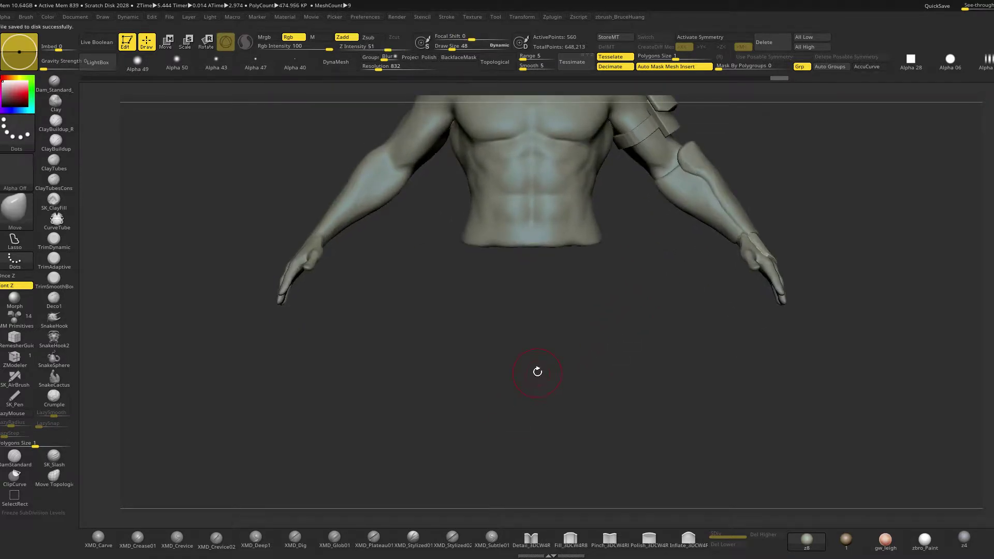
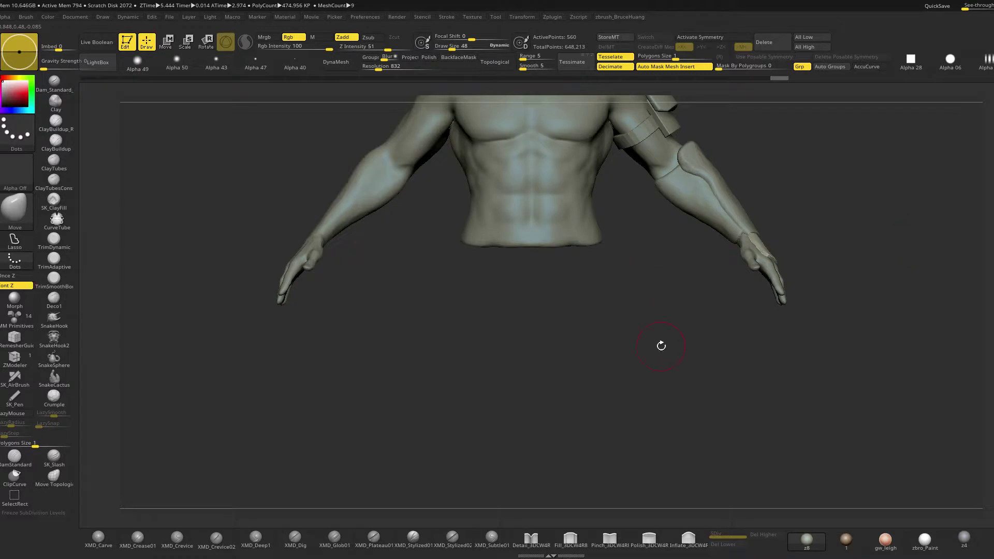
Make the body the active part, isolate it and duplicate it, framing the bare arm's hand
left_click_drag(607, 387, 688, 405, "alt")
mouse_move(555, 406)
left_mouse_down()
mouse_move(448, 375)
mouse_move(443, 411)
mouse_move(520, 385)
mouse_move(565, 394)
left_mouse_up()
left_click(441, 303, "alt")
left_click_drag(547, 348, 535, 365)
mouse_move(512, 361)
left_mouse_down("ctrl")
mouse_move(530, 393)
mouse_move(527, 417)
mouse_move(485, 342)
mouse_move(510, 358)
left_mouse_up("ctrl")
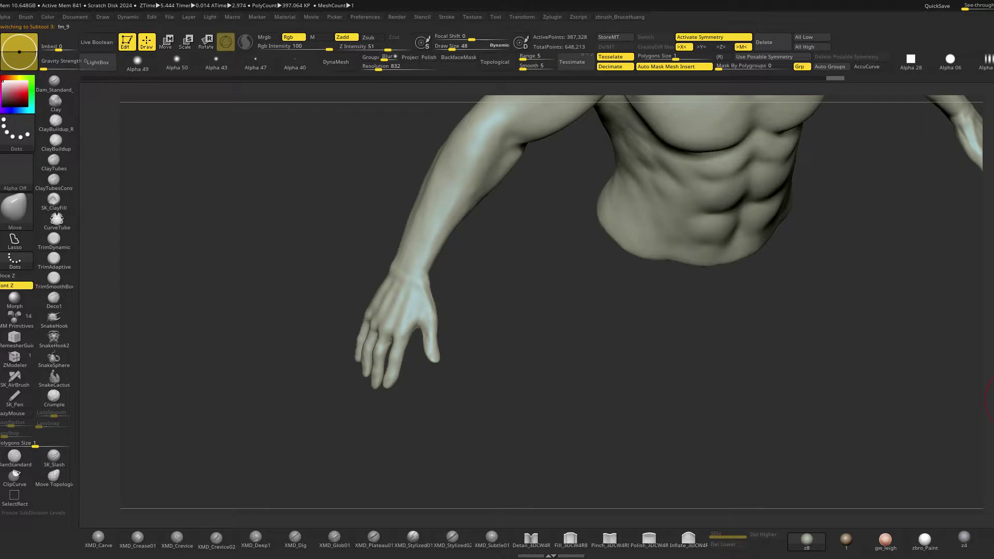
mouse_move(730, 395)
left_mouse_down()
mouse_move(526, 344)
mouse_move(533, 285)
mouse_move(542, 316)
left_mouse_up()
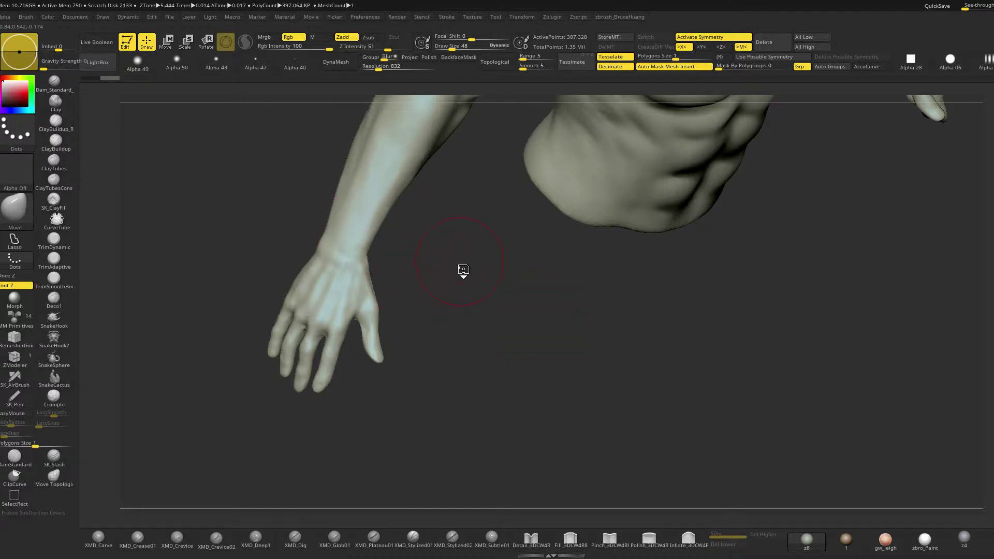
left_click_drag(461, 271, 551, 351)
Mask the unarmoured hand from the wrist to the finger bases using MaskPen with the Lasso stroke
left_click_drag(667, 418, 628, 351, "alt")
key("shift+f")
key("shift+f")
mouse_move(670, 321)
left_mouse_down()
mouse_move(521, 326)
mouse_move(562, 312)
left_mouse_up()
key("space")
key("ctrl")
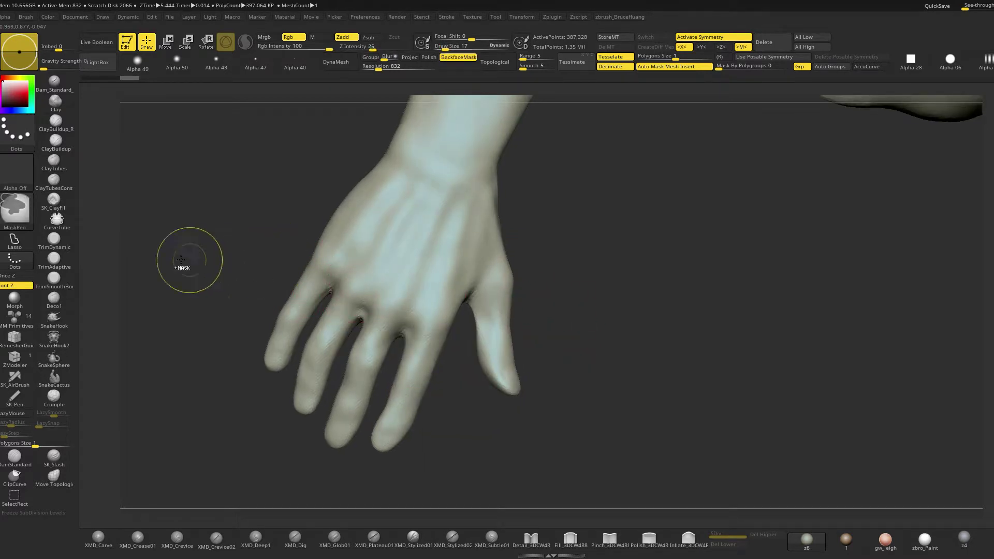
left_click(21, 239, "ctrl")
mouse_move(276, 244)
left_mouse_down("ctrl")
mouse_move(284, 282)
mouse_move(368, 346)
mouse_move(450, 348)
mouse_move(529, 290)
mouse_move(543, 215)
mouse_move(531, 198)
mouse_move(446, 191)
mouse_move(352, 129)
mouse_move(335, 142)
left_mouse_up("ctrl")
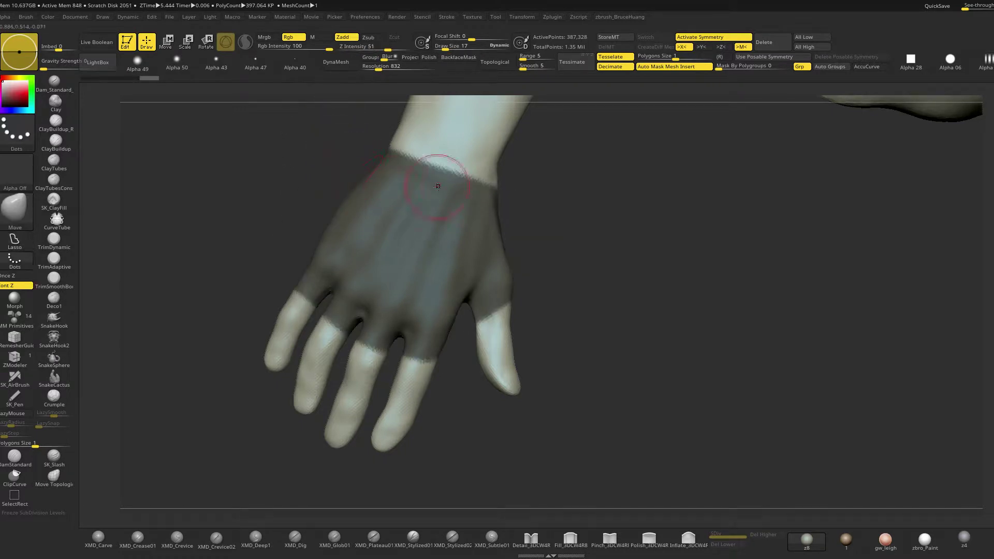
Extend the hand mask over the wrist and turn the masked glove area into its own polygroup
left_click_drag(620, 246, 608, 253, "alt")
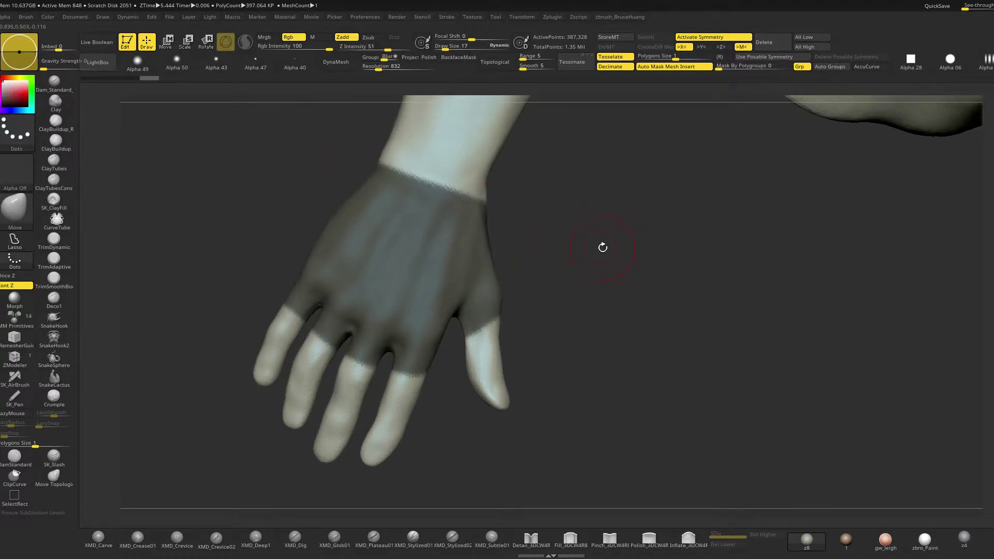
left_click_drag(602, 241, 552, 248)
mouse_move(380, 179)
left_mouse_down("ctrl")
mouse_move(394, 207)
mouse_move(505, 251)
mouse_move(566, 231)
mouse_move(559, 240)
left_mouse_up("ctrl")
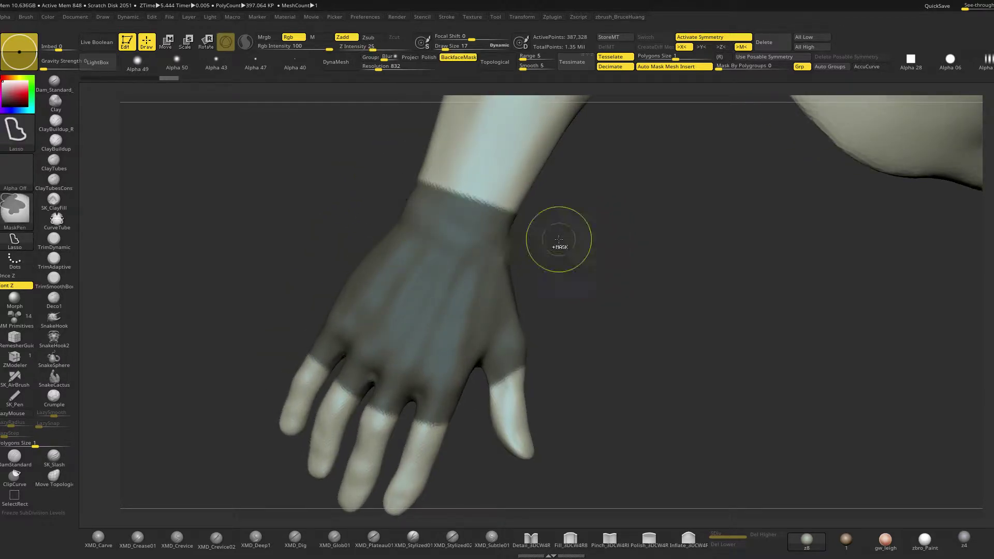
left_click_drag(606, 295, 559, 309, "ctrl")
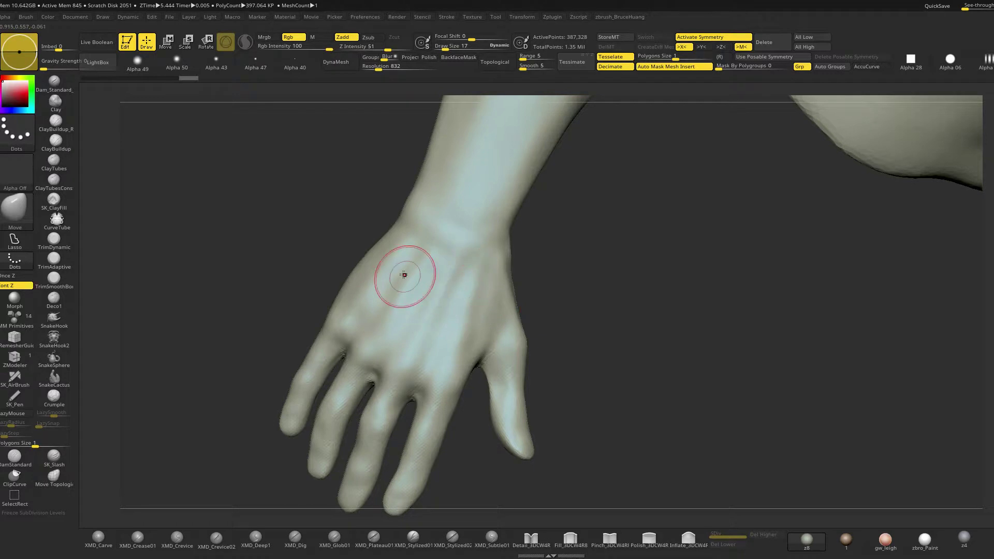
Try to isolate the glove polygroup on the duplicated body
mouse_move(436, 316)
left_mouse_down("ctrl")
mouse_move(458, 298)
mouse_move(487, 338)
left_mouse_up("ctrl")
left_click(539, 309, "ctrl+shift")
key("ctrl+z")
key("shift+f")
key("space")
left_click(482, 286, "ctrl+shift")
key("ctrl+z")
left_click(499, 232, "ctrl+shift")
key("ctrl+z")
Show the whole duplicated body again and isolate the glove polygroup on its hands
mouse_move(506, 272)
left_mouse_down("ctrl+shift")
mouse_move(546, 272)
mouse_move(553, 285)
mouse_move(551, 277)
mouse_move(456, 282)
left_mouse_up("ctrl+shift")
left_click(552, 280, "ctrl+shift")
left_click(548, 279, "ctrl+shift")
mouse_move(527, 346)
left_mouse_down("ctrl+shift")
mouse_move(550, 311)
mouse_move(564, 321)
left_mouse_up("ctrl+shift")
left_click(534, 284, "ctrl+alt+shift")
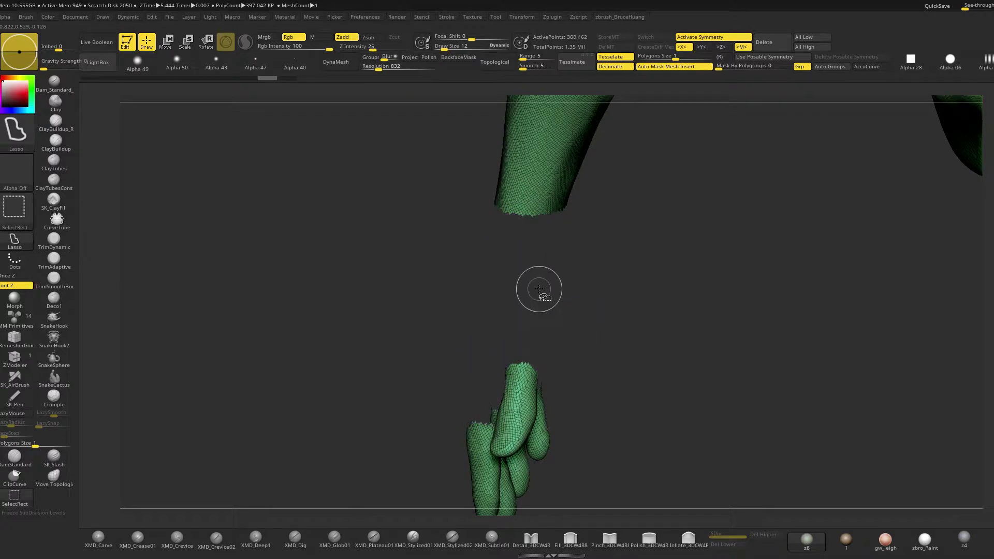
left_click(554, 199, "ctrl+alt+shift")
mouse_move(585, 263)
left_mouse_down()
mouse_move(588, 297)
mouse_move(664, 306)
mouse_move(567, 366)
left_mouse_up()
left_click(663, 306, "ctrl+shift")
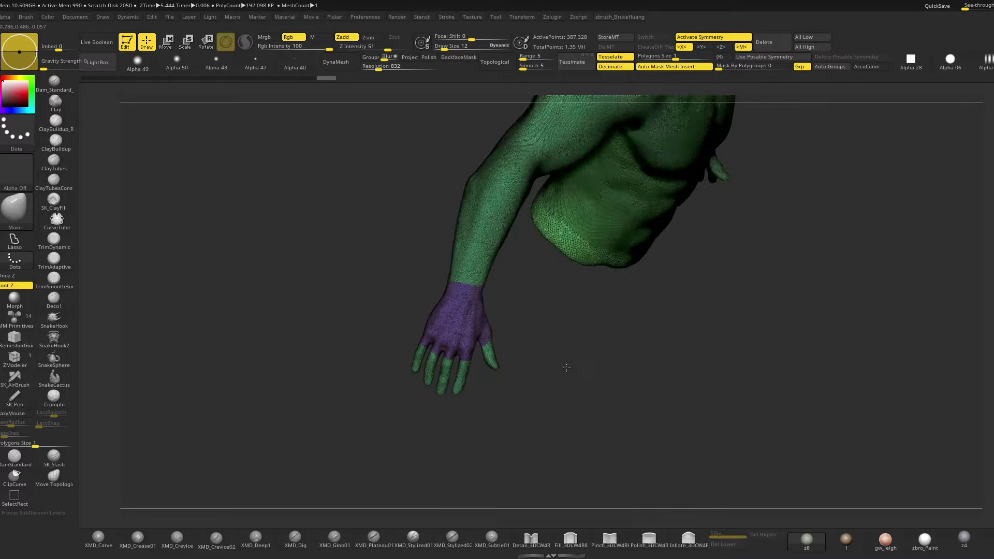
left_click(462, 341, "ctrl+shift")
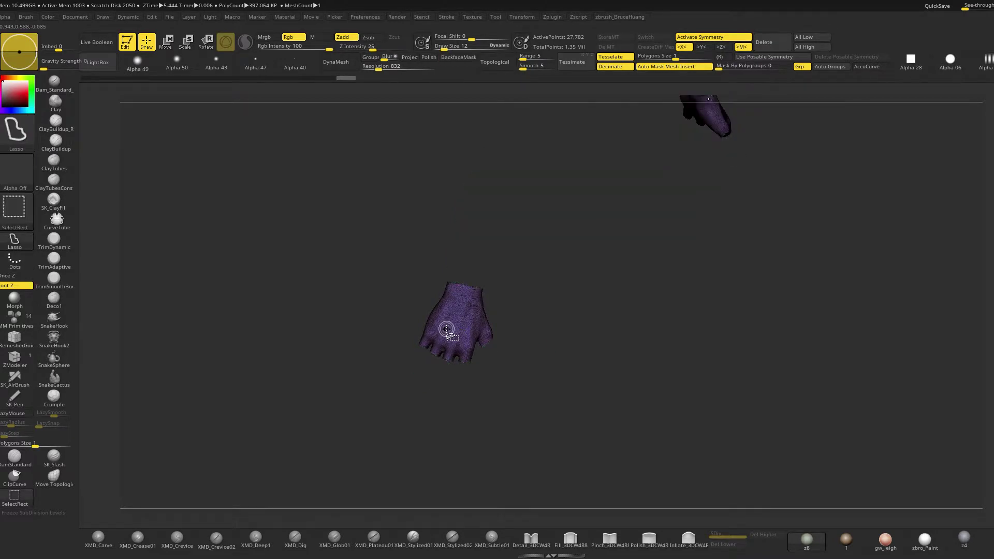
Delete the hidden body geometry so only the two glove pieces remain, with symmetry turned off
key("f")
left_click_drag(461, 349, 522, 291)
key("x")
key("space")
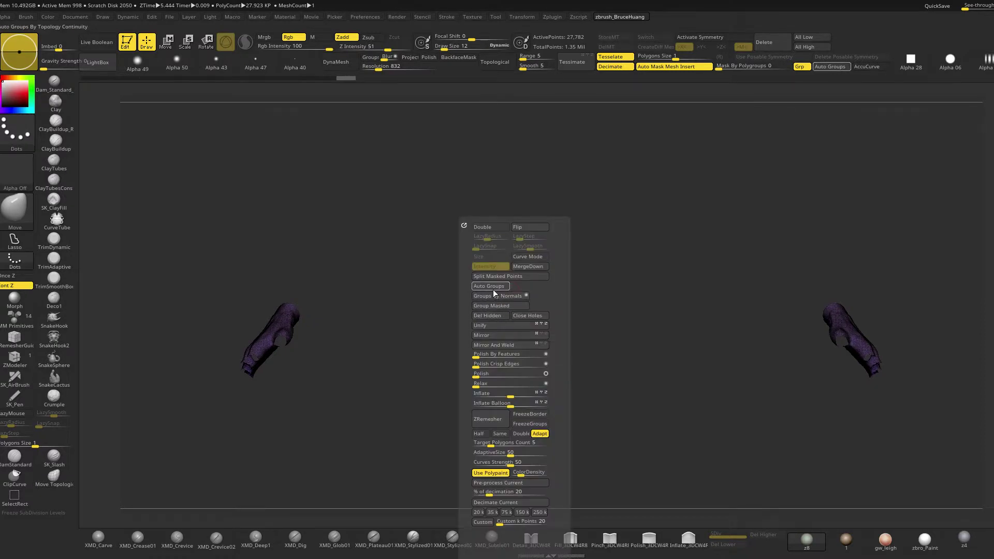
left_click(485, 316)
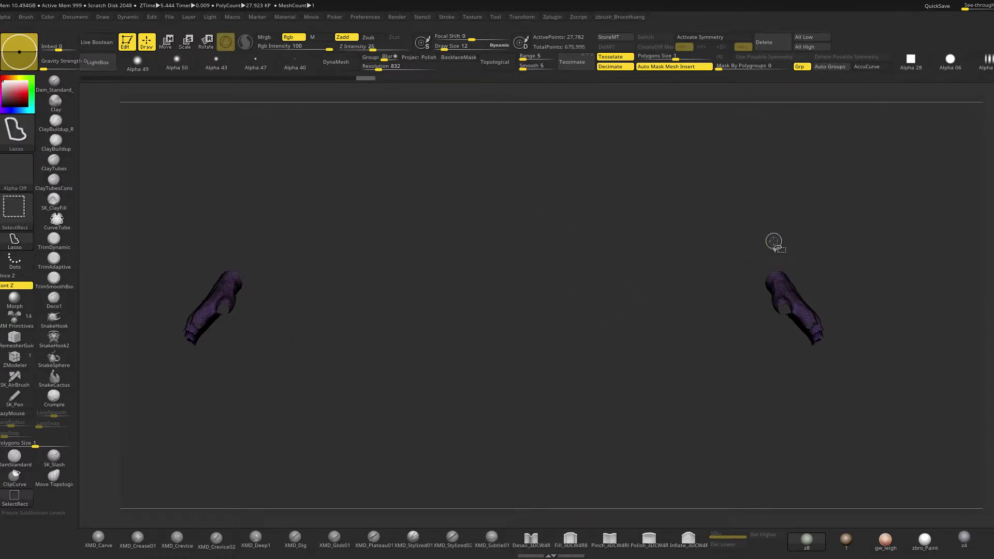
Hide the glove piece on the armoured hand, delete its geometry and frame the remaining glove
left_click_drag(781, 215, 922, 386, "ctrl+alt+shift")
key("f")
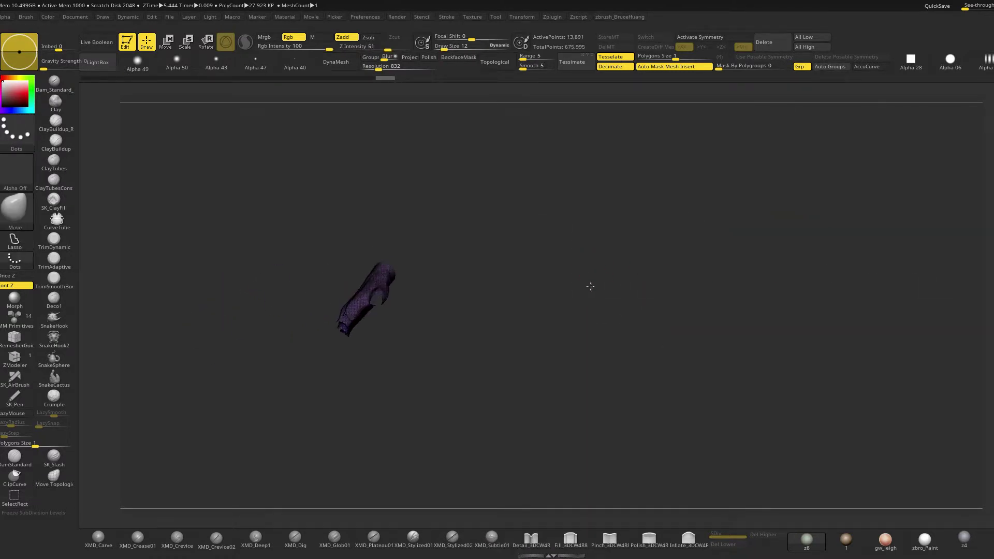
key("space")
left_click(562, 316)
left_click_drag(471, 293, 655, 347)
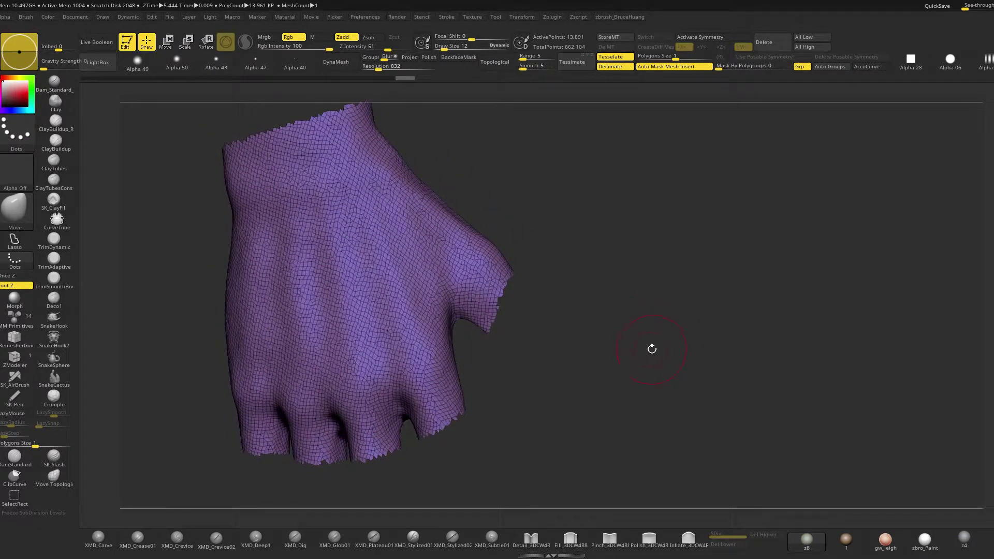
left_click_drag(645, 325, 641, 326)
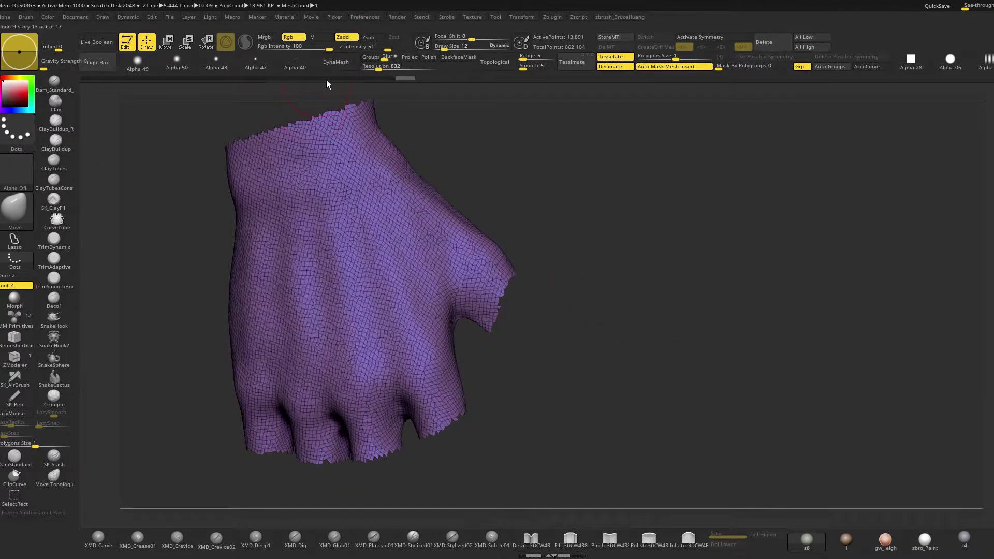
Try remeshing the open glove with DynaMesh at a lower resolution
left_click_drag(379, 69, 370, 69)
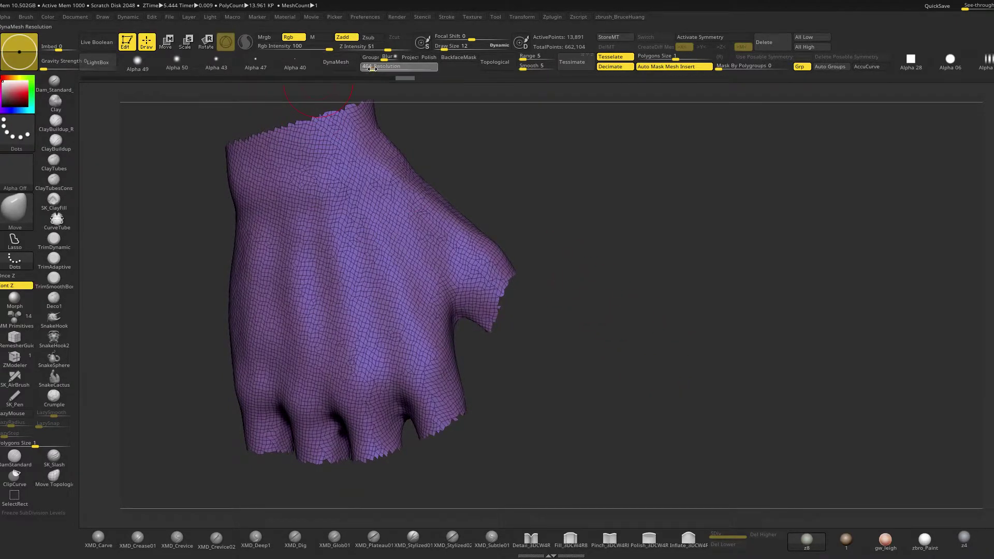
left_click(336, 62)
key("ctrl+z")
key("ctrl+z")
key("ctrl+z")
Remesh the glove with DynaMesh at resolution 920 and inflate it slightly over the hand
left_click(380, 67)
left_click(356, 67)
left_click_drag(528, 182, 659, 271)
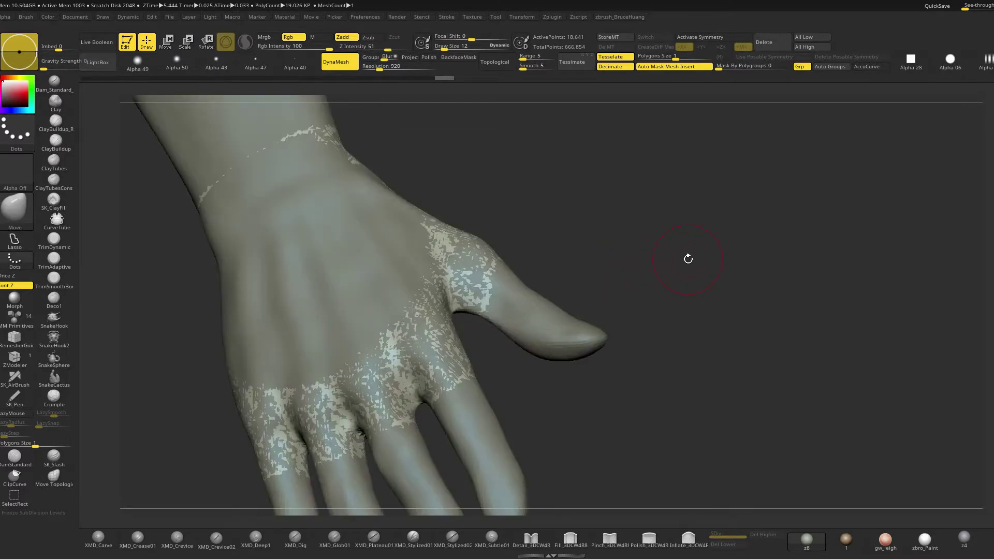
key("space")
left_click_drag(673, 344, 672, 345)
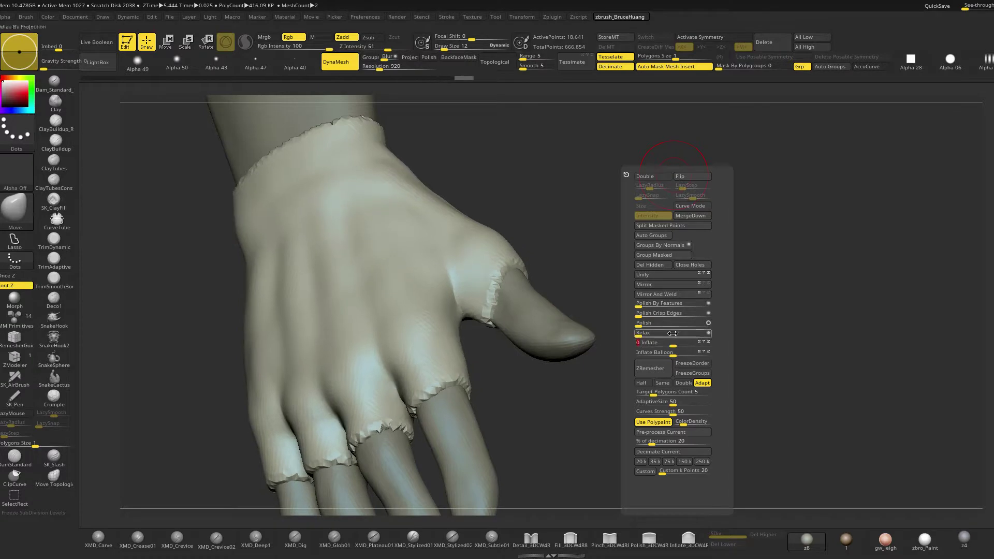
Set the DynaMesh resolution to 1256 and try remeshing the inflated glove
left_click_drag(582, 240, 606, 233)
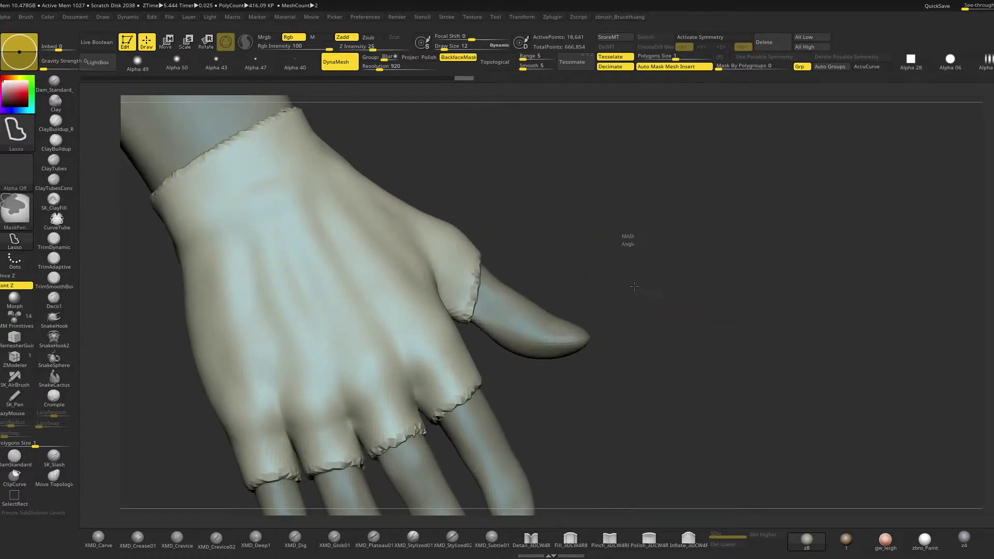
left_click_drag(658, 295, 647, 302)
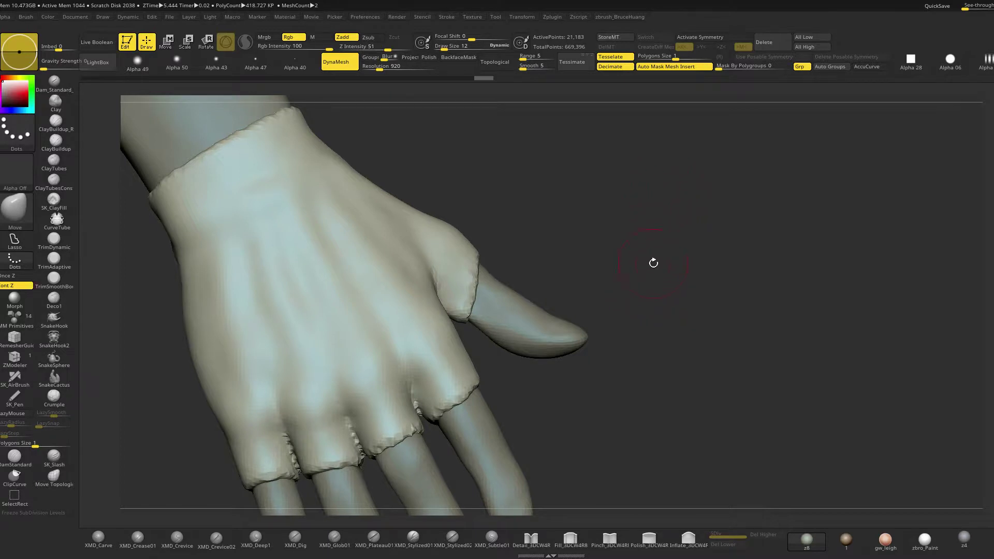
left_click_drag(680, 281, 656, 273)
left_click_drag(369, 68, 385, 68)
left_click_drag(590, 221, 639, 239, "ctrl")
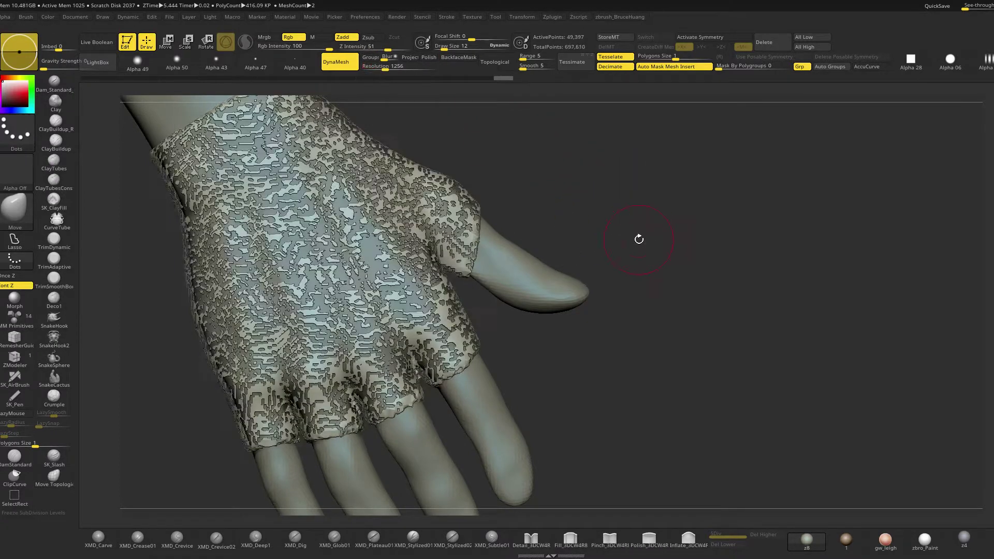
key("ctrl+z")
left_click_drag(456, 132, 569, 171)
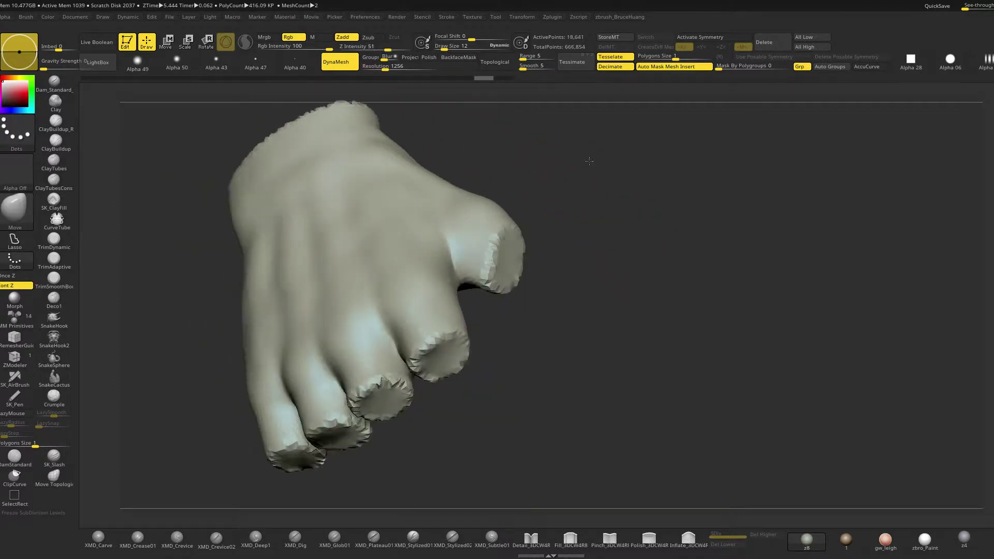
left_click_drag(626, 211, 643, 277, "ctrl")
key("ctrl+z")
Turn on Sculptris Pro and smooth the jagged finger and thumb ends of the glove
key("shift")
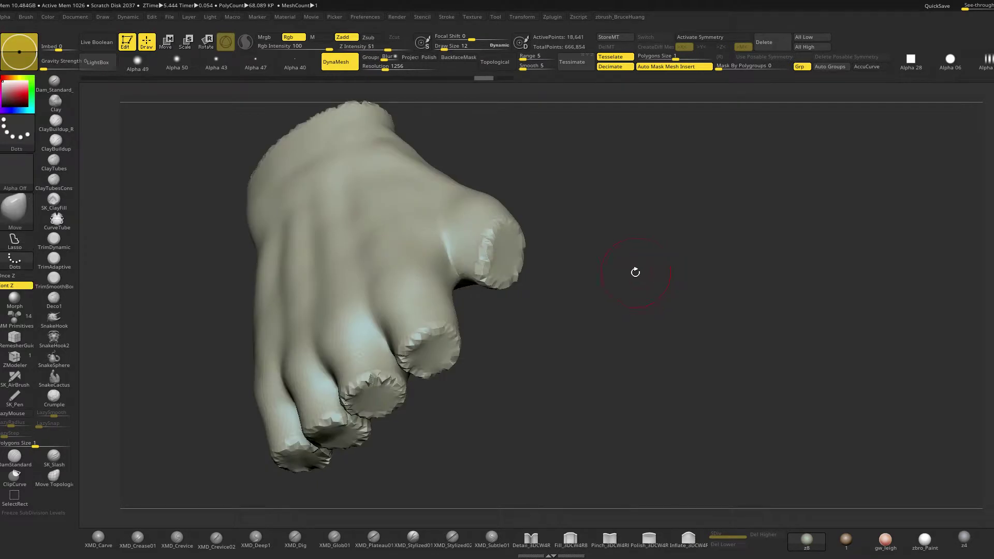
key("space")
mouse_move(432, 303)
left_mouse_down()
mouse_move(408, 361)
mouse_move(449, 357)
mouse_move(461, 332)
left_mouse_up()
left_click(245, 47)
key("ctrl")
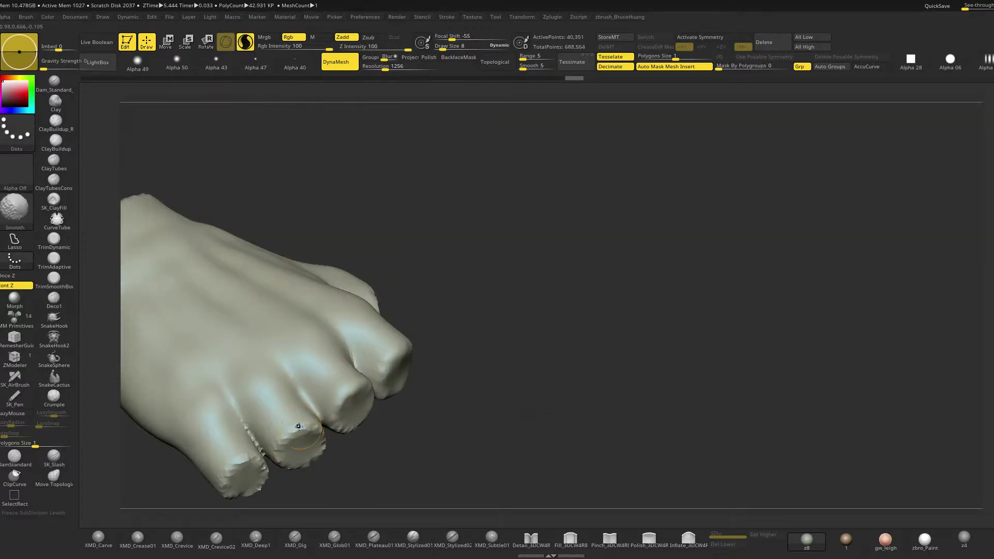
key("ctrl+shift+z")
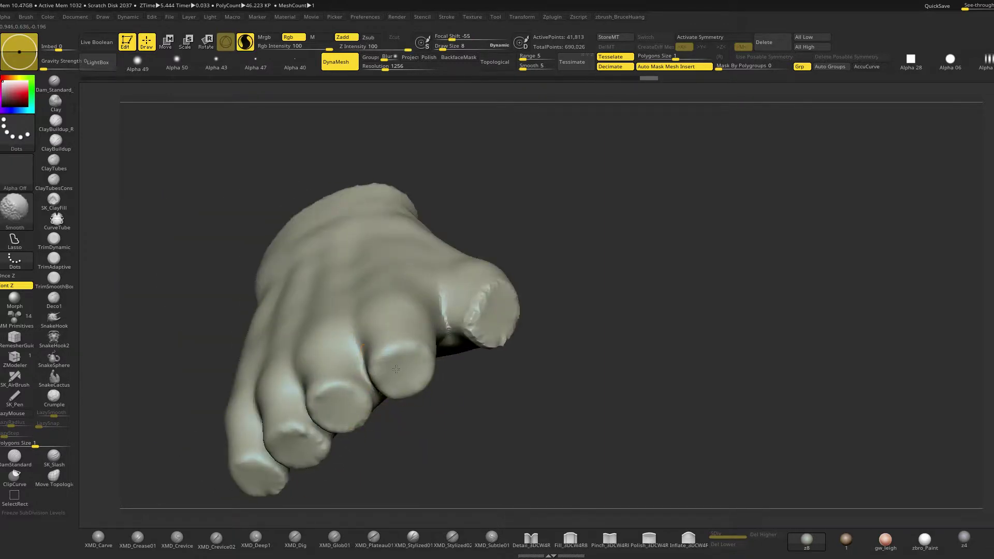
key("ctrl+shift+z")
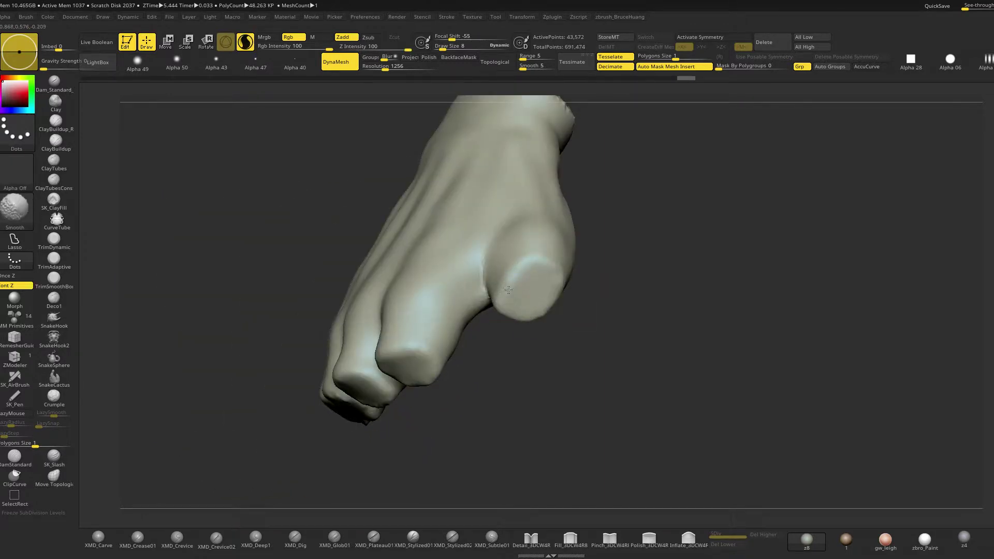
key("ctrl+shift+z")
key("ctrl+shift+z")
key("ctrl+shift+z")
key("ctrl+shift+z")
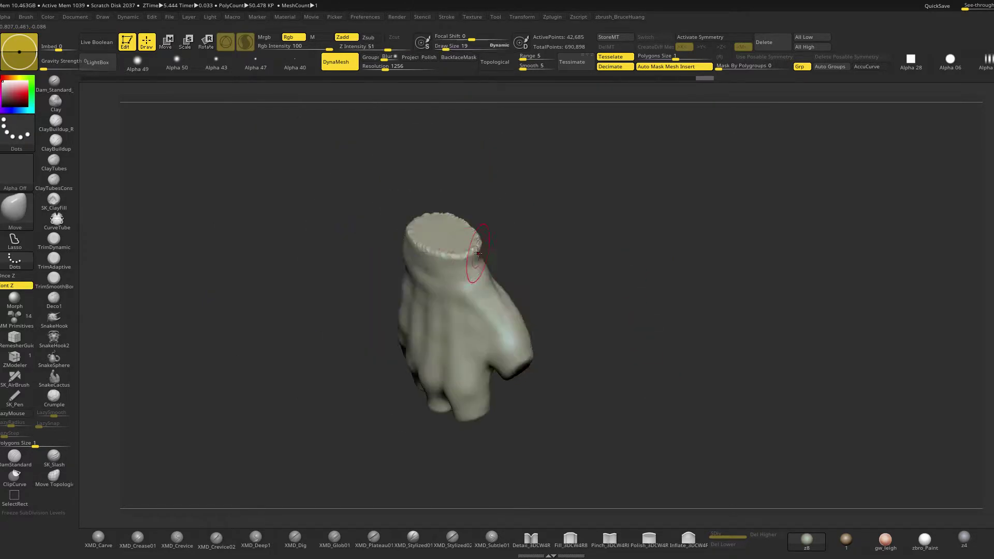
Smooth the jagged rim around the glove's wrist end
key("ctrl+shift+z")
key("space")
key("ctrl+shift+z")
key("ctrl+shift+z")
key("ctrl+shift+z")
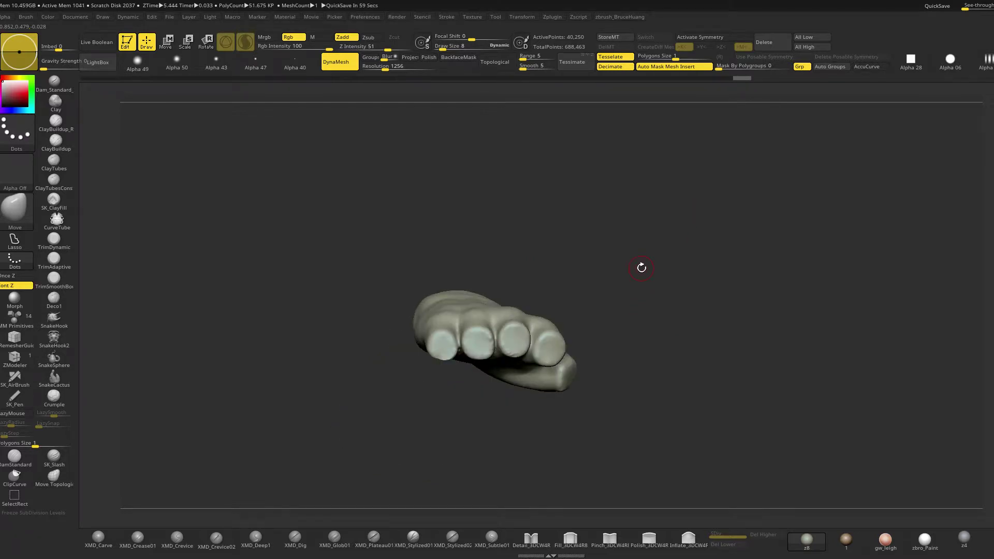
Mask the glove below the wrist band and move the unmasked band slightly up the forearm with Transpose
left_click_drag(564, 287, 562, 318)
mouse_move(641, 328)
left_mouse_down()
mouse_move(716, 285)
mouse_move(659, 317)
mouse_move(682, 274)
mouse_move(666, 351)
mouse_move(602, 357)
mouse_move(582, 382)
mouse_move(580, 345)
mouse_move(554, 281)
mouse_move(515, 222)
mouse_move(581, 246)
mouse_move(558, 242)
mouse_move(399, 293)
mouse_move(482, 303)
mouse_move(576, 225)
mouse_move(564, 233)
left_mouse_up()
left_click(562, 270, "ctrl")
key("w")
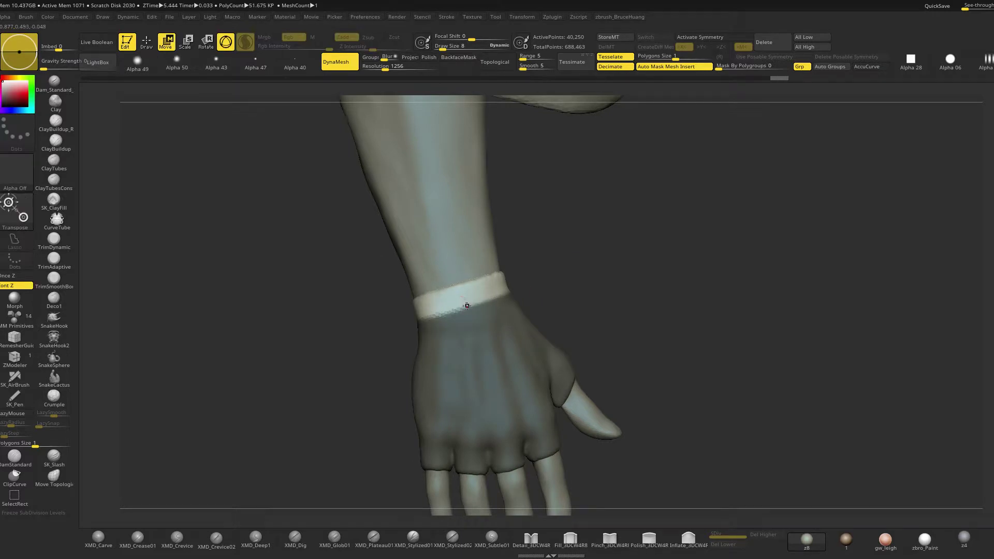
key("y")
left_click_drag(466, 306, 435, 191)
left_click_drag(457, 267, 454, 252)
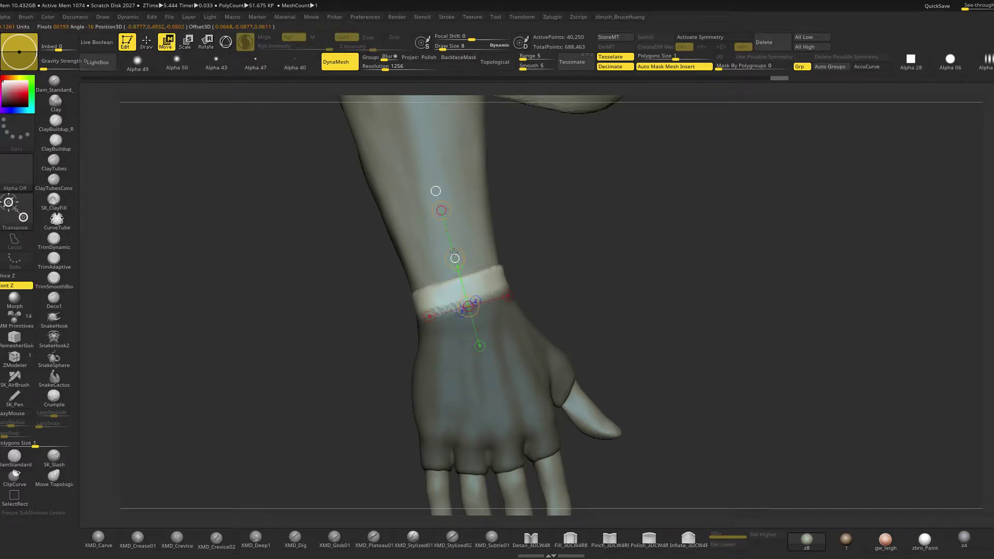
Inflate the unmasked wrist band into a thick cuff and clear the glove mask
key("q")
left_click_drag(570, 280, 531, 288)
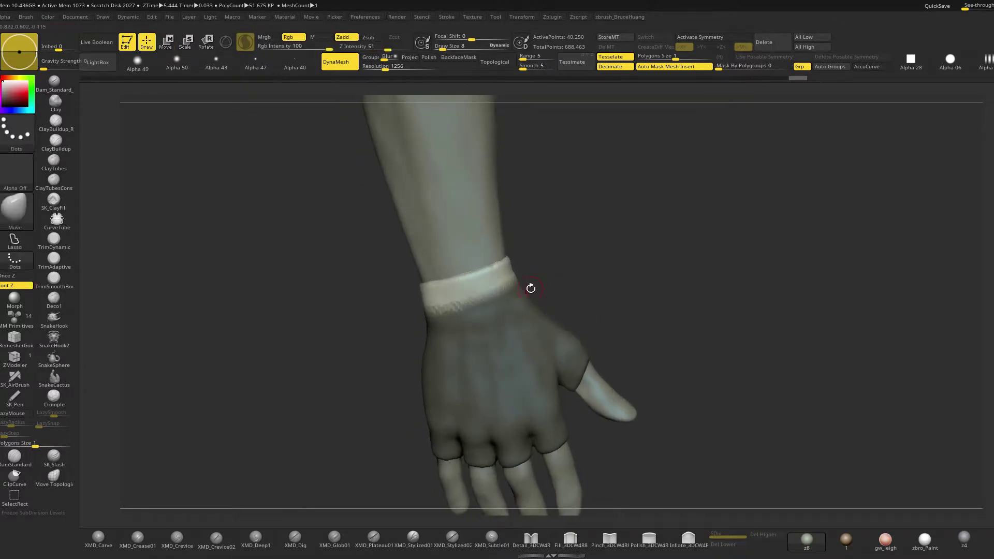
left_click_drag(567, 260, 546, 278)
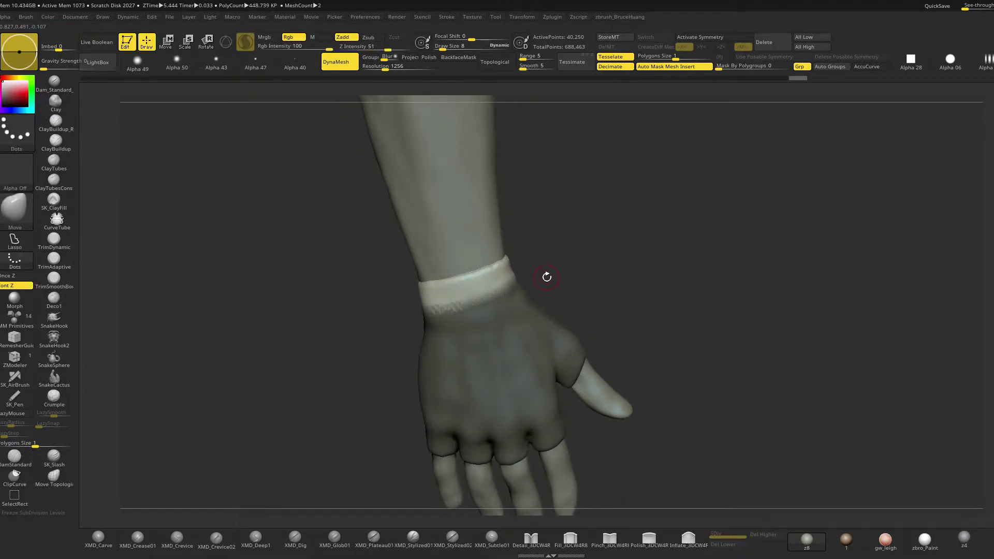
key("space")
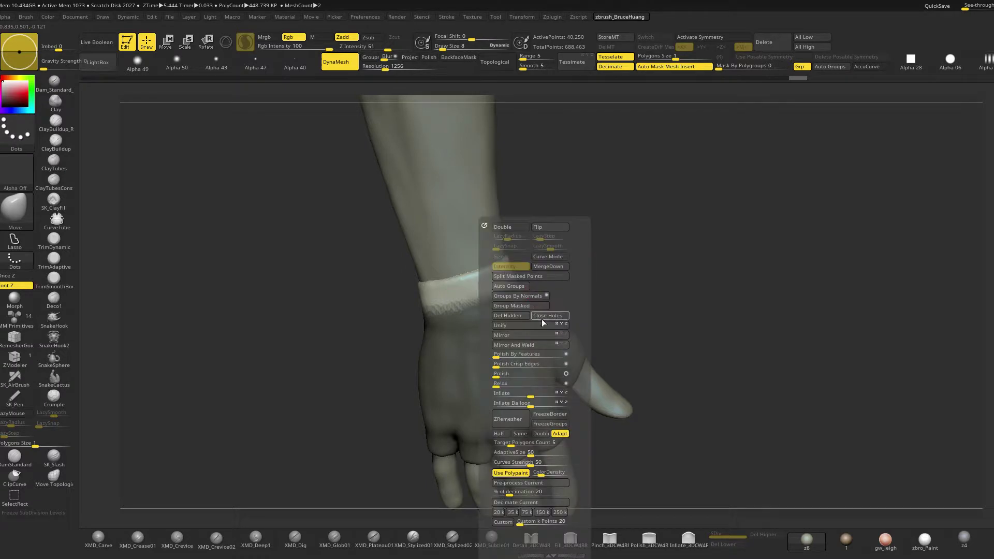
left_click_drag(531, 396, 538, 399)
left_click_drag(642, 274, 564, 292)
Try smoothing the thick cuff with a size 42 brush while Sculptris Pro is on
key("space")
mouse_move(463, 297)
left_mouse_down()
mouse_move(475, 298)
mouse_move(396, 304)
left_mouse_up()
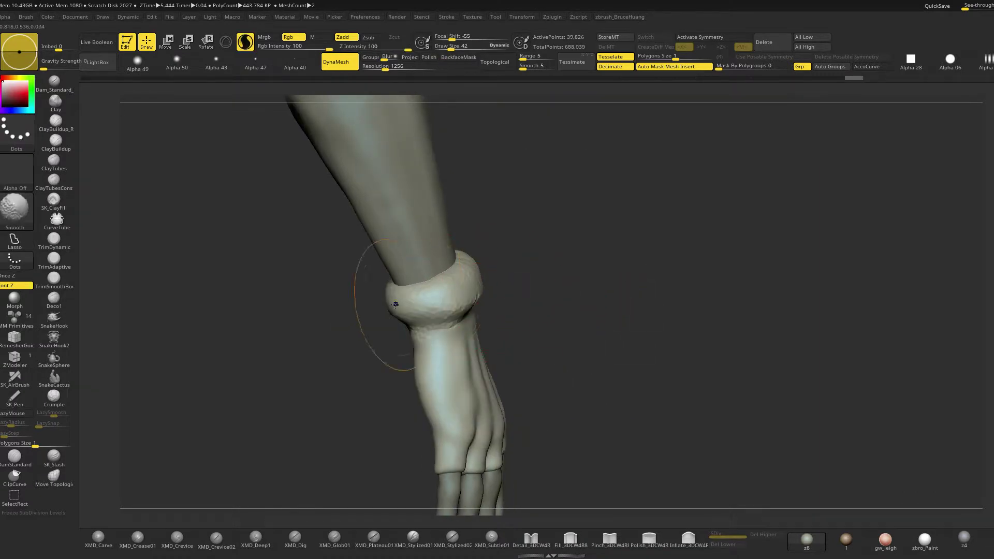
key("ctrl+z")
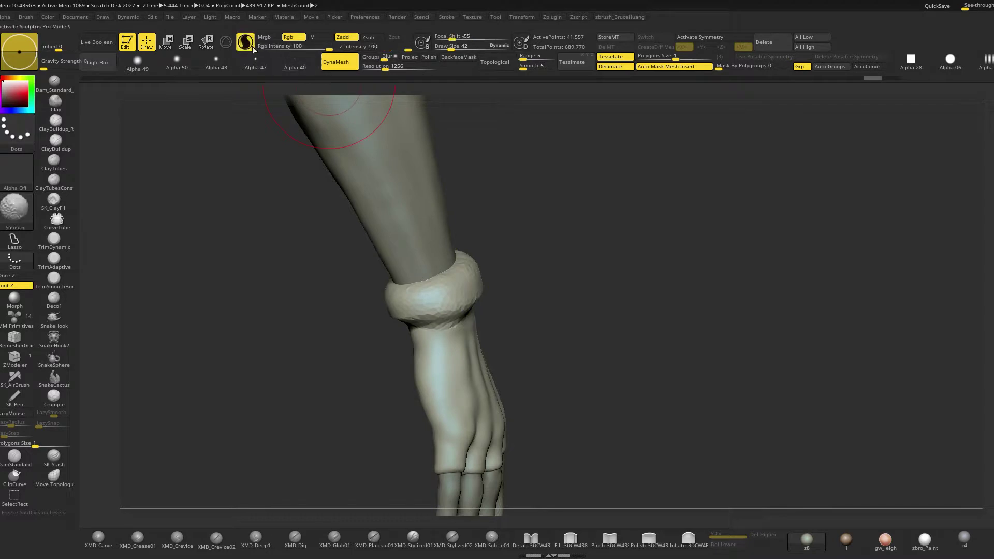
Smooth and reshape the thick cuff into an even rounded band around the wrist
key("space")
mouse_move(454, 277)
left_mouse_down()
mouse_move(449, 316)
mouse_move(409, 311)
left_mouse_up()
mouse_move(541, 278)
left_mouse_down()
mouse_move(607, 217)
mouse_move(621, 238)
left_mouse_up()
key("space")
left_click_drag(490, 287, 493, 288)
key("space")
key("shift")
left_click_drag(423, 312, 449, 280)
mouse_move(392, 267)
left_mouse_down()
mouse_move(599, 289)
mouse_move(488, 280)
left_mouse_up()
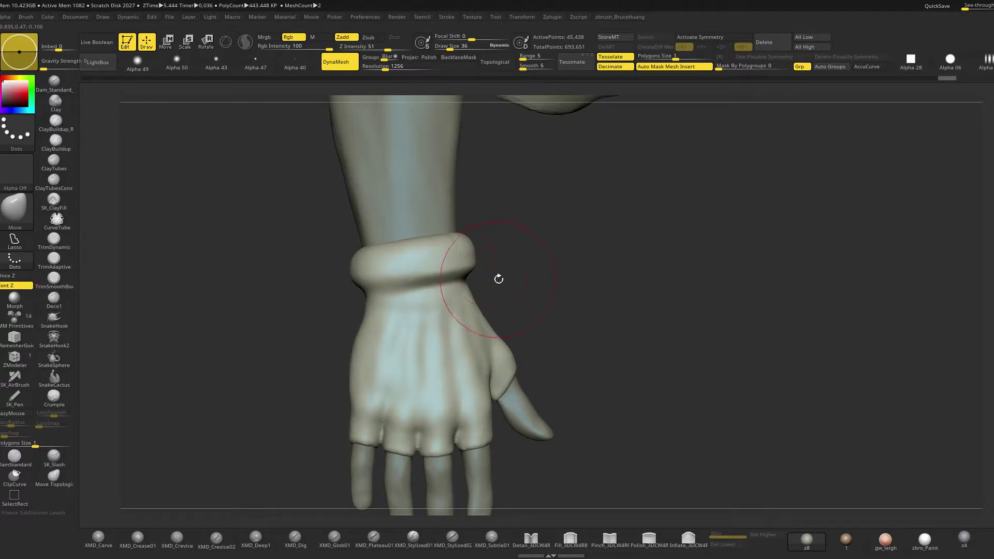
Flatten the outer face of the wrist cuff using the hPolish brush at size 30
key("b")
key("h")
key("p")
key("space")
left_click_drag(419, 263, 401, 264)
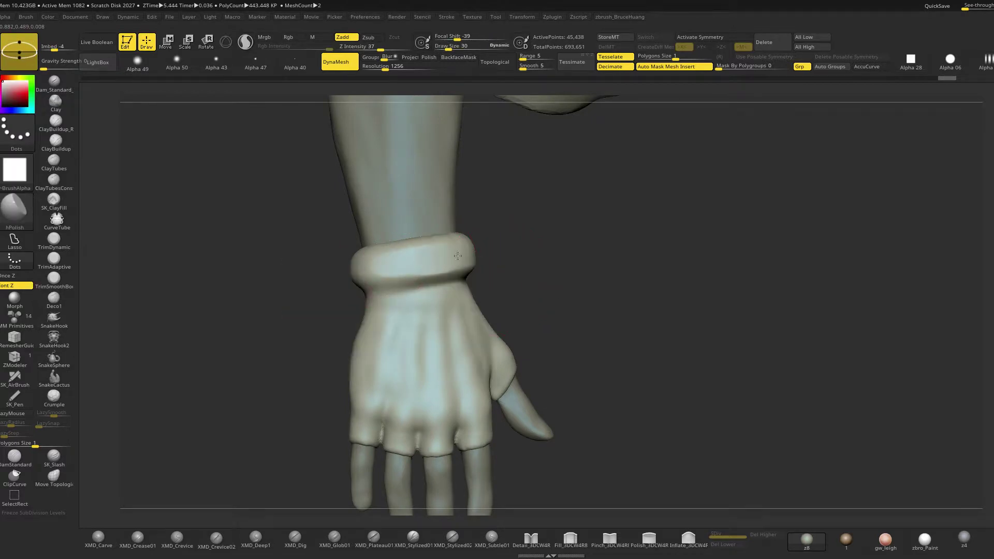
left_click_drag(508, 262, 405, 264)
right_click_drag(353, 273, 405, 272)
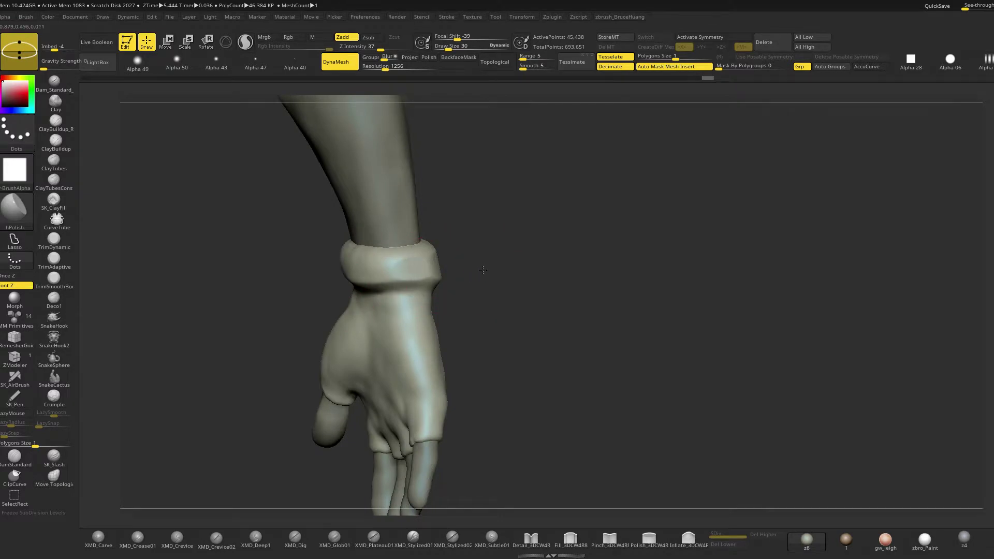
Switch to the sphere tool and handwrite characters across its front with the Standard brush at draw size 17
left_click_drag(483, 270, 379, 267)
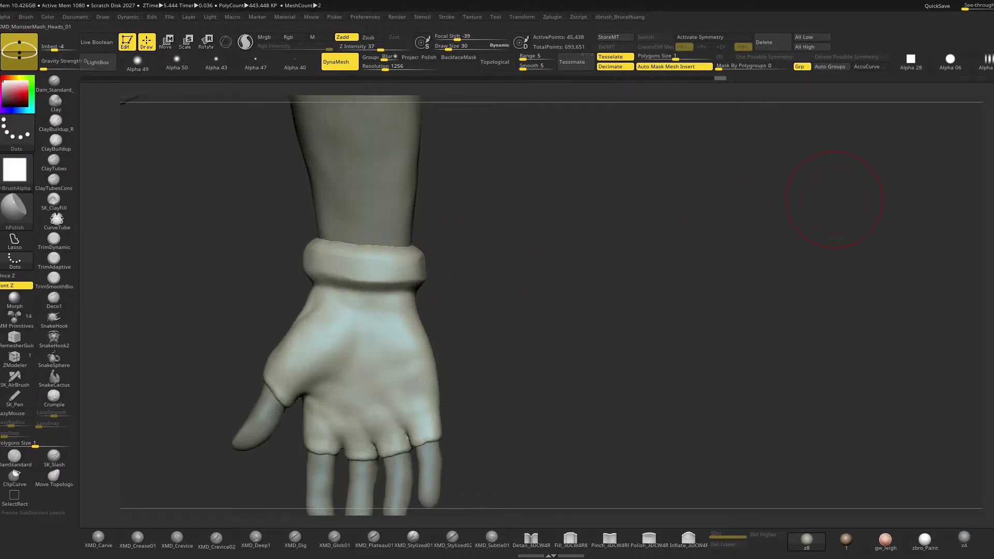
left_click(989, 199)
key("f")
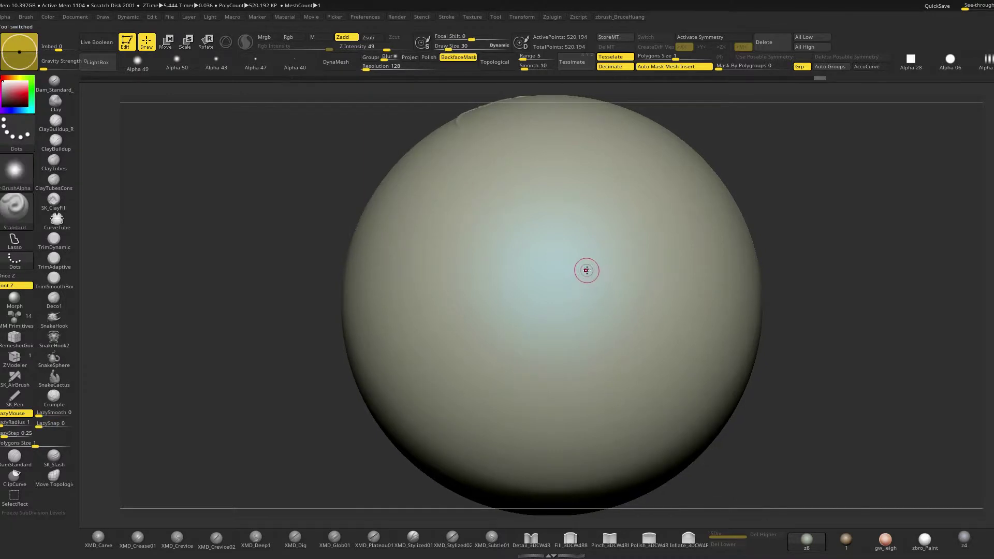
key("space")
key("space")
left_click(503, 227)
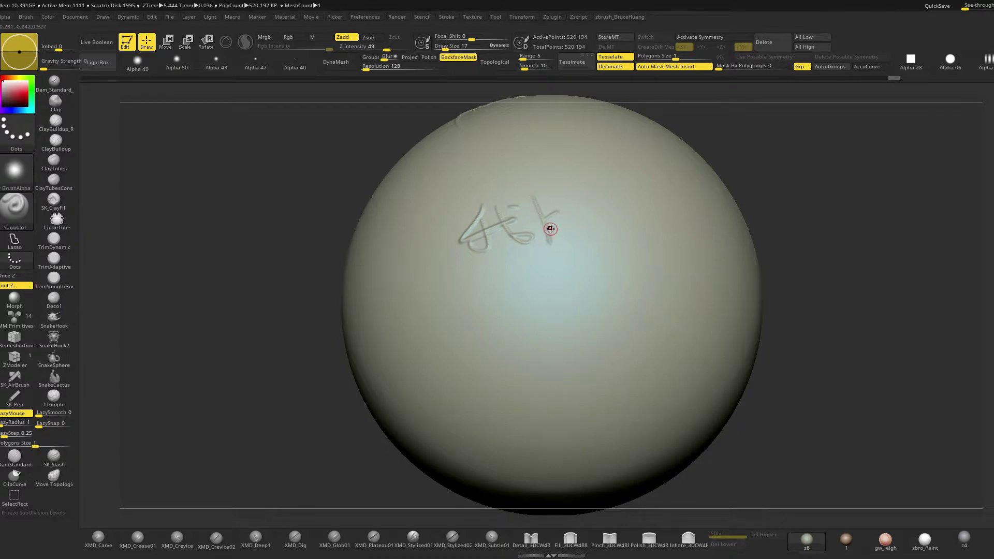
left_click_drag(538, 253, 558, 222)
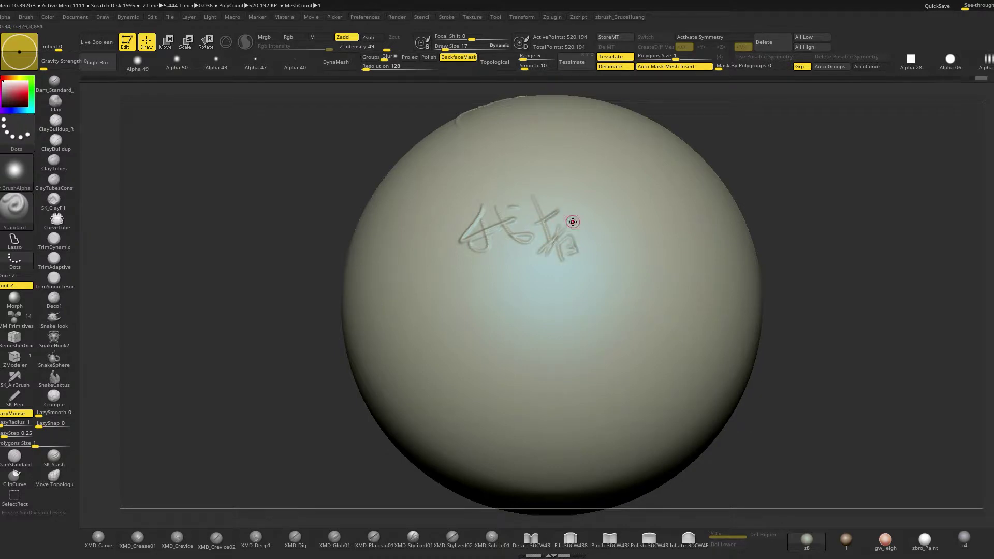
left_click_drag(617, 203, 645, 204)
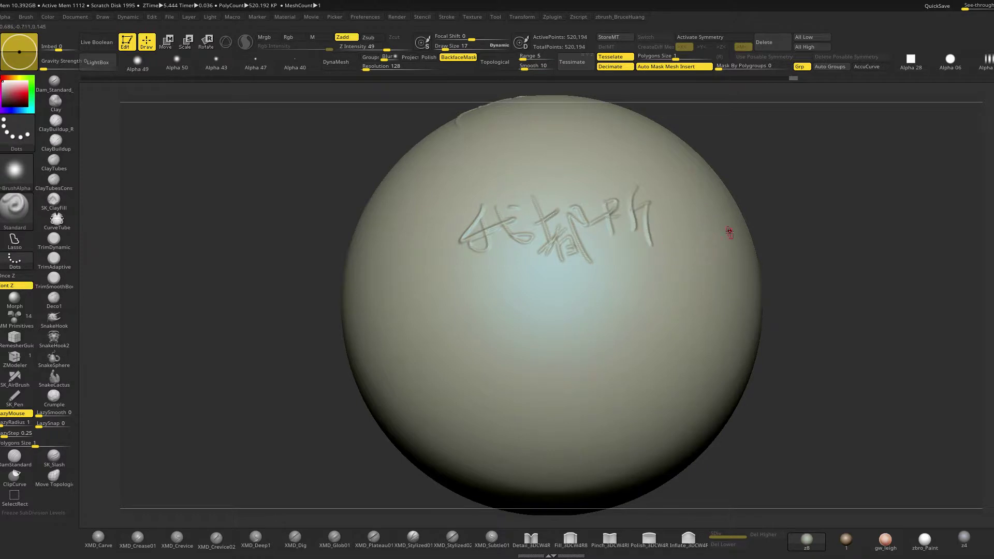
Return to the character, isolate the glove and sculpt a seam below its wrist cuff with the Standard brush at draw size 10
left_click_drag(802, 274, 668, 256)
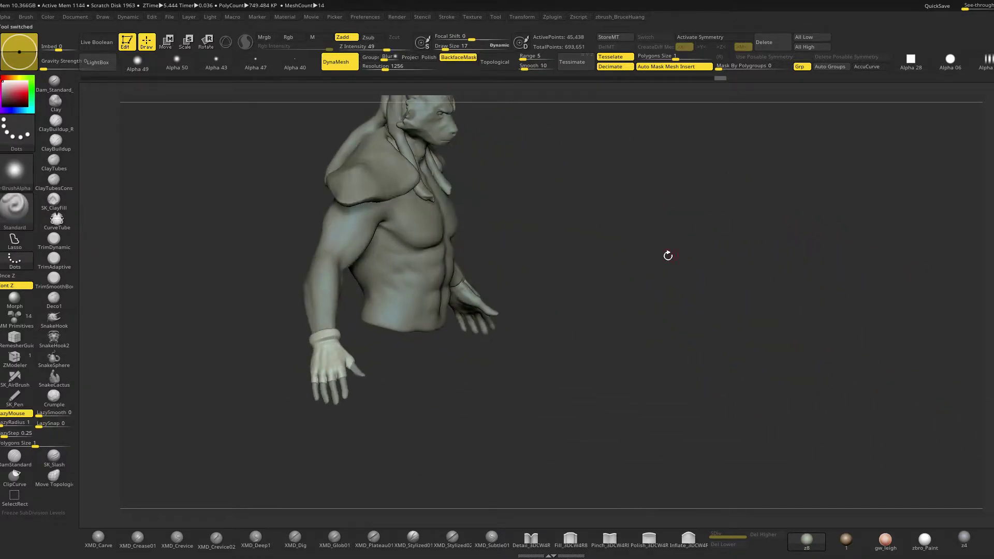
key("alt+s")
mouse_move(588, 333)
left_mouse_down("alt")
mouse_move(542, 351)
mouse_move(584, 326)
mouse_move(572, 278)
mouse_move(573, 311)
left_mouse_up("alt")
key("space")
left_click_drag(355, 269, 449, 238)
key("space")
left_click_drag(523, 231, 444, 243)
mouse_move(510, 233)
left_mouse_down()
mouse_move(494, 200)
mouse_move(471, 208)
left_mouse_up()
left_click_drag(401, 241, 437, 280)
left_click_drag(510, 254, 483, 214)
left_click_drag(406, 253, 454, 348)
mouse_move(520, 246)
left_mouse_down()
mouse_move(524, 217)
mouse_move(441, 309)
left_mouse_up()
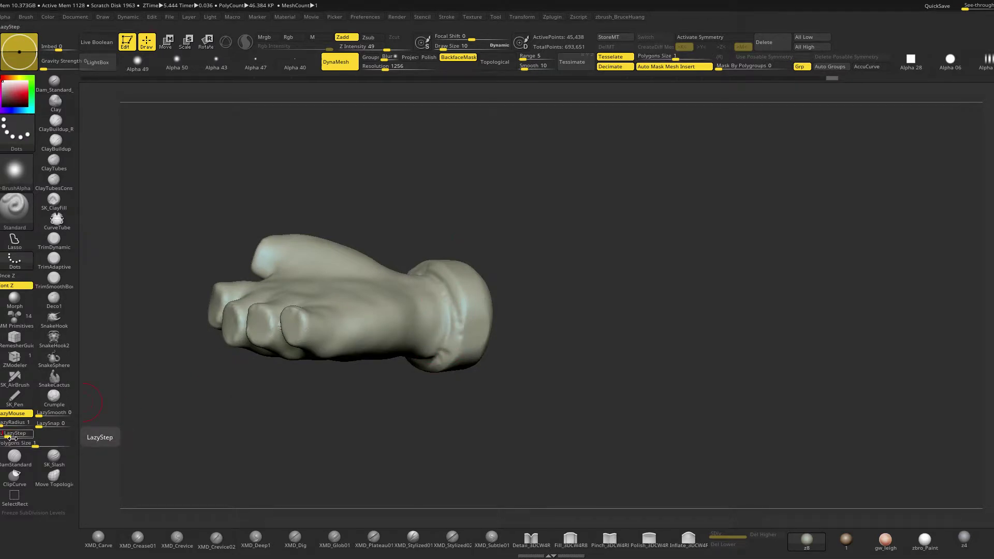
Set LazyStep to 0.1 and continue the seam around the base of the glove's wrist cuff, undoing the last stroke
left_click_drag(455, 266, 497, 277)
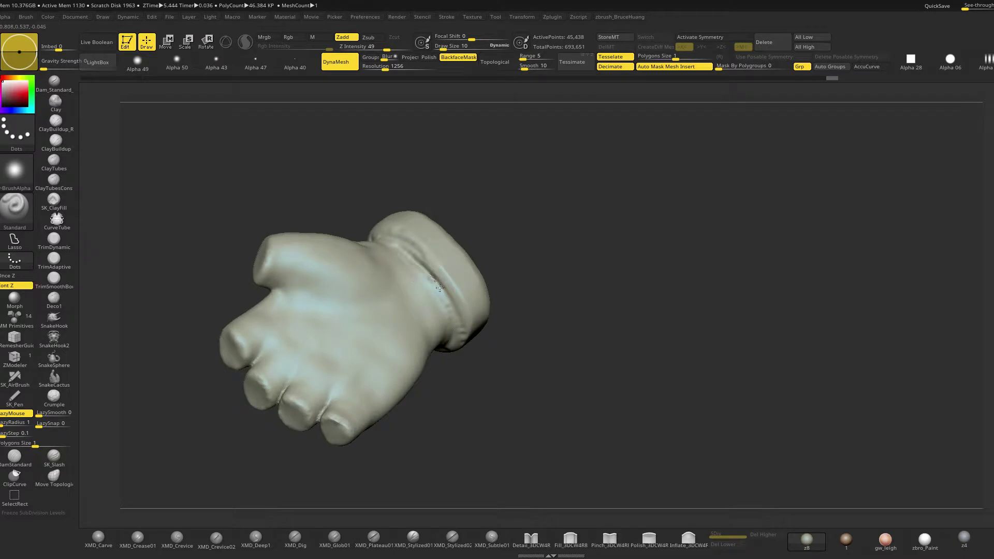
left_click_drag(454, 340, 511, 251)
key("shift")
mouse_move(415, 379)
left_mouse_down()
mouse_move(523, 269)
mouse_move(431, 249)
mouse_move(386, 264)
mouse_move(386, 280)
mouse_move(361, 288)
mouse_move(437, 266)
left_mouse_up()
key("space")
key("ctrl+z")
key("space")
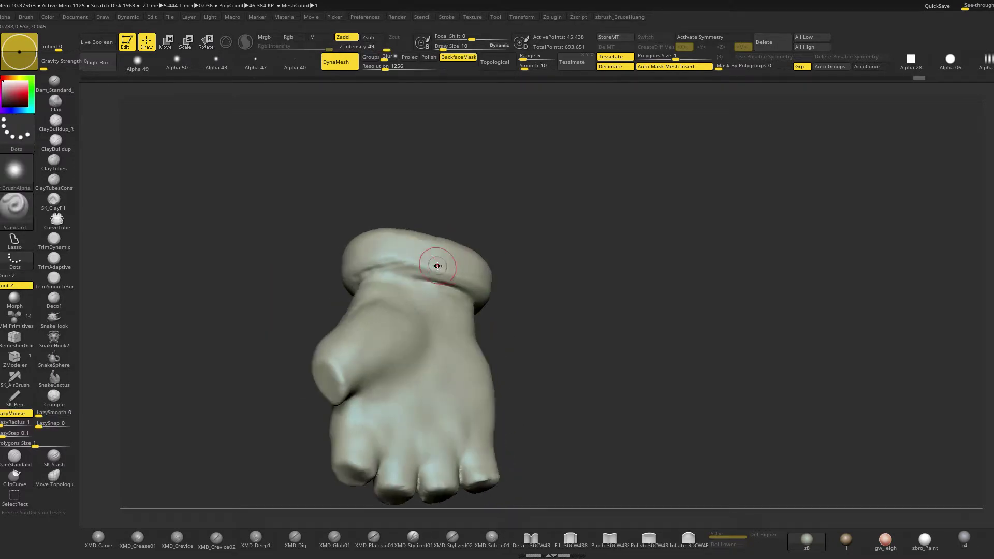
Show the full character again and build up the glove's fabric around the finger openings with the ClayBuildup brush
left_click_drag(575, 283, 537, 224, "alt")
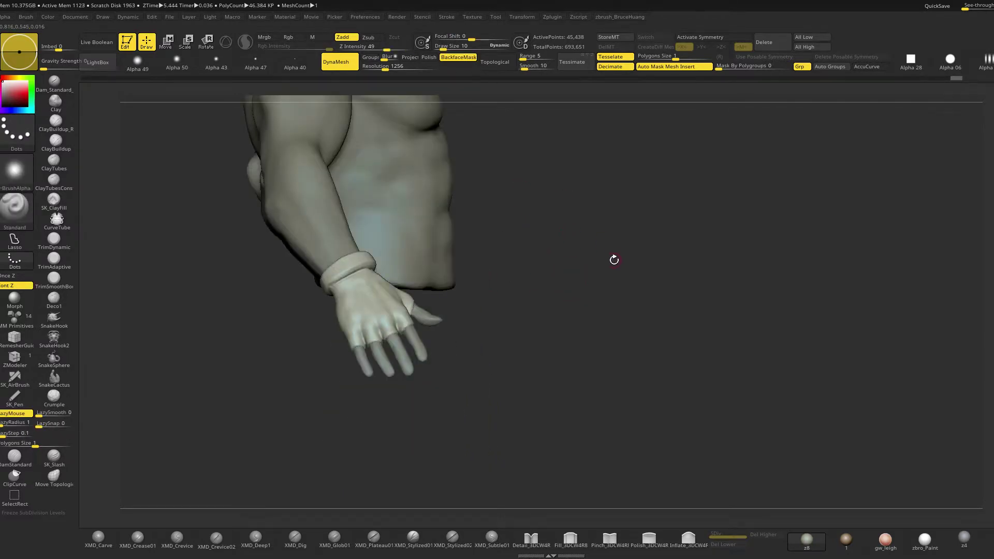
left_click_drag(614, 260, 421, 251)
key("space")
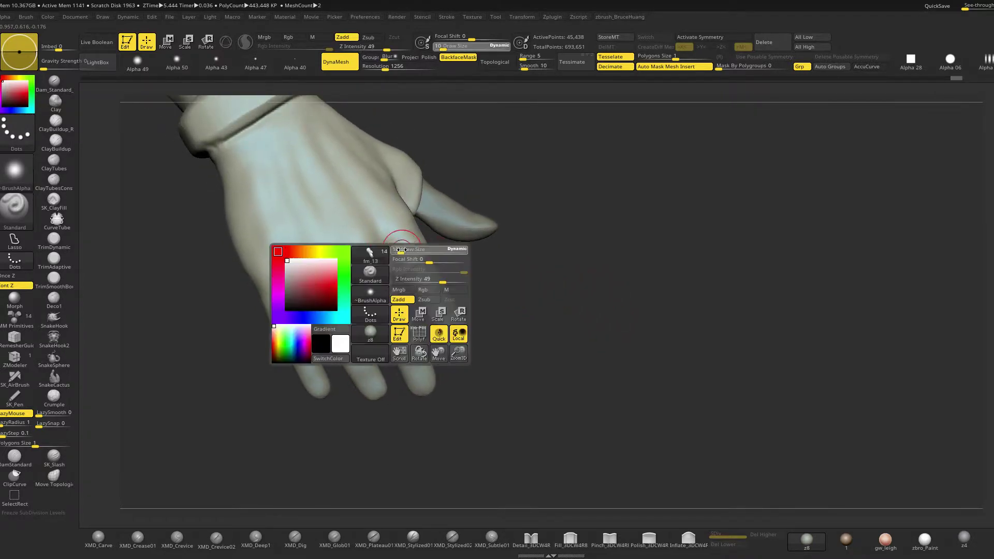
key("b")
key("c")
key("b")
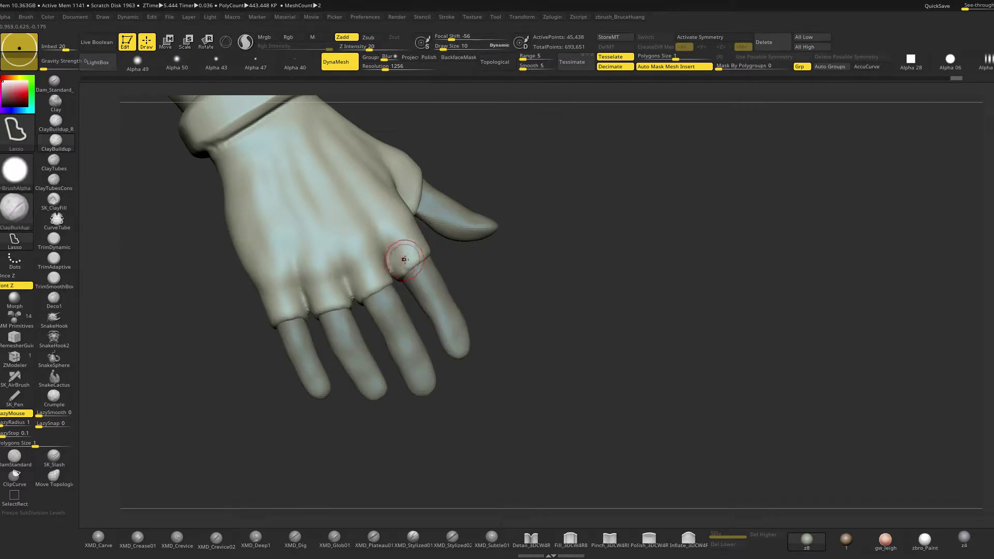
key("space")
left_click_drag(409, 260, 400, 264)
key("space")
mouse_move(477, 275)
left_mouse_down()
mouse_move(402, 226)
mouse_move(468, 262)
mouse_move(459, 264)
mouse_move(570, 310)
mouse_move(530, 306)
mouse_move(523, 324)
left_mouse_up()
key("space")
left_click_drag(435, 196, 421, 196)
mouse_move(533, 162)
left_mouse_down("alt")
mouse_move(513, 217)
mouse_move(473, 233)
left_mouse_up("alt")
key("space")
mouse_move(377, 271)
left_mouse_down()
mouse_move(390, 271)
mouse_move(358, 292)
mouse_move(373, 276)
left_mouse_up()
Refine the shape of the glove's opening edges with the Move brush
key("b")
key("m")
key("v")
key("space")
Sculpt a seam around the glove's thumb with the Standard brush, undoing an unwanted stroke
key("b")
key("s")
key("t")
key("space")
key("ctrl+z")
key("space")
right_click_drag(384, 248, 350, 271)
right_click_drag(421, 237, 326, 267)
right_click_drag(401, 288, 428, 206)
key("space")
left_click_drag(376, 265, 374, 267)
Build up the thumb band with ClayBuildup at draw size 15, using Alpha 28, the Dots stroke and BackfaceMask
key("b")
key("c")
key("b")
mouse_move(351, 231)
right_mouse_down()
mouse_move(415, 333)
mouse_move(435, 306)
right_mouse_up()
left_click(911, 61)
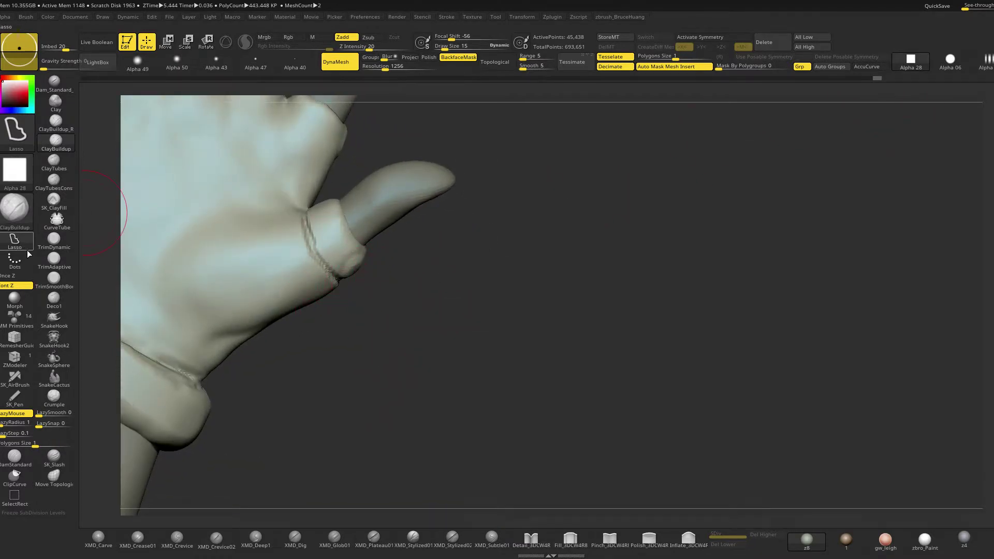
left_click(15, 261)
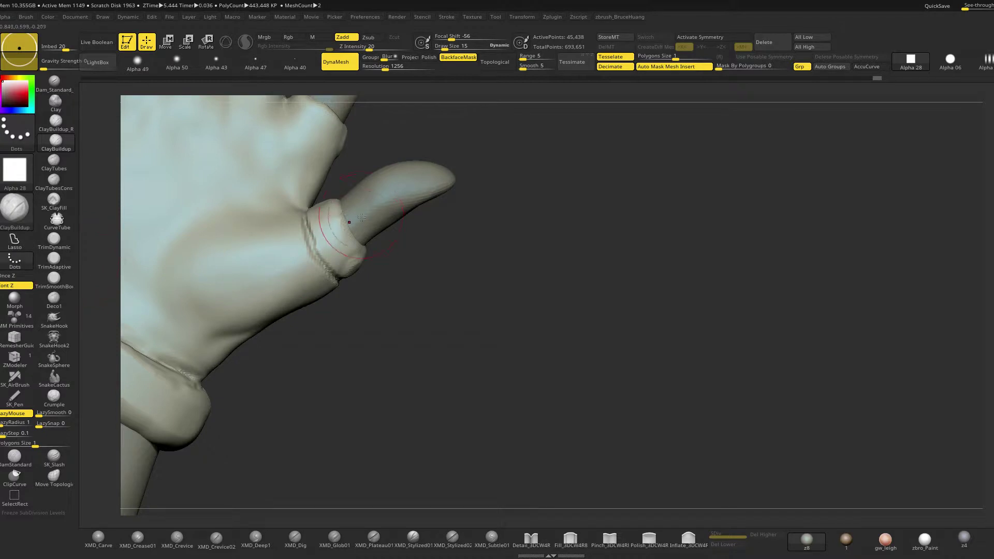
left_click_drag(389, 301, 406, 343)
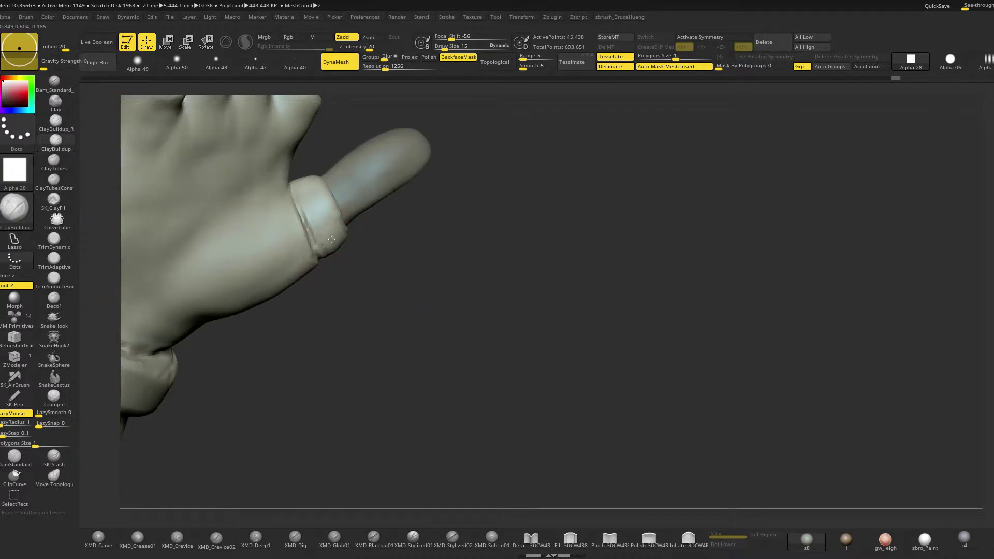
mouse_move(407, 249)
left_mouse_down()
mouse_move(510, 346)
mouse_move(577, 243)
mouse_move(564, 217)
mouse_move(374, 243)
left_mouse_up()
Sculpt ridged seams across the back of the glove's finger bases with the Standard brush at draw size 6
key("space")
key("b")
key("s")
key("t")
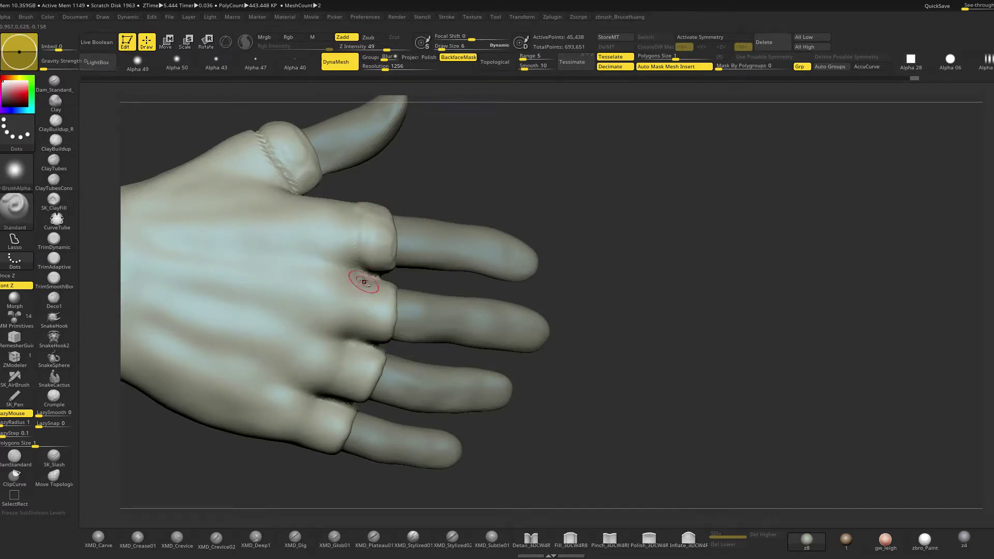
key("ctrl+shift+z")
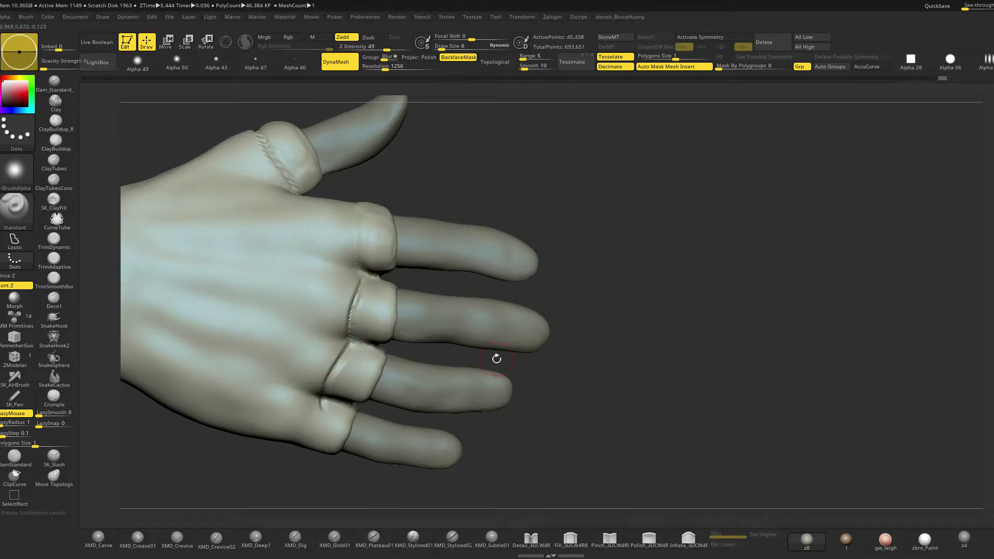
key("ctrl+shift+z")
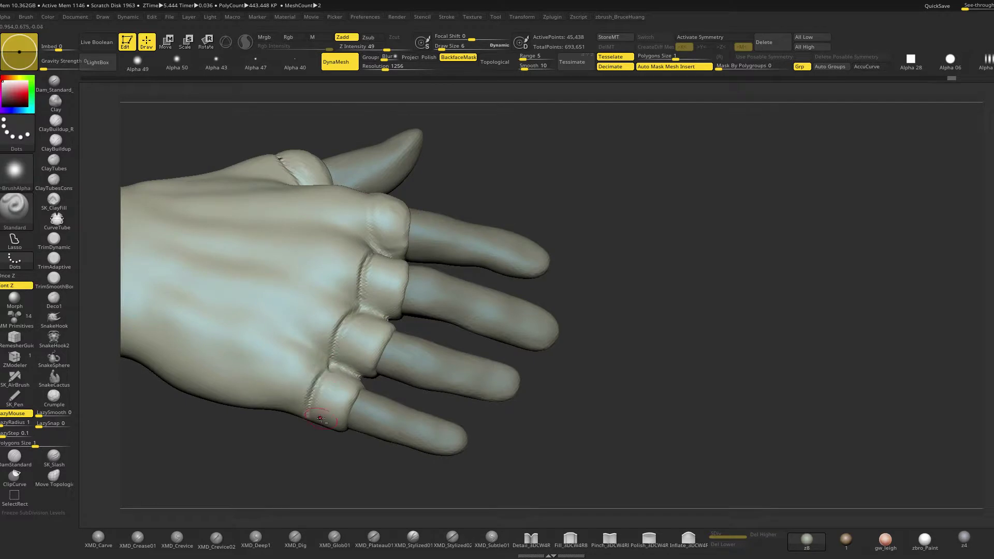
key("ctrl+shift+z")
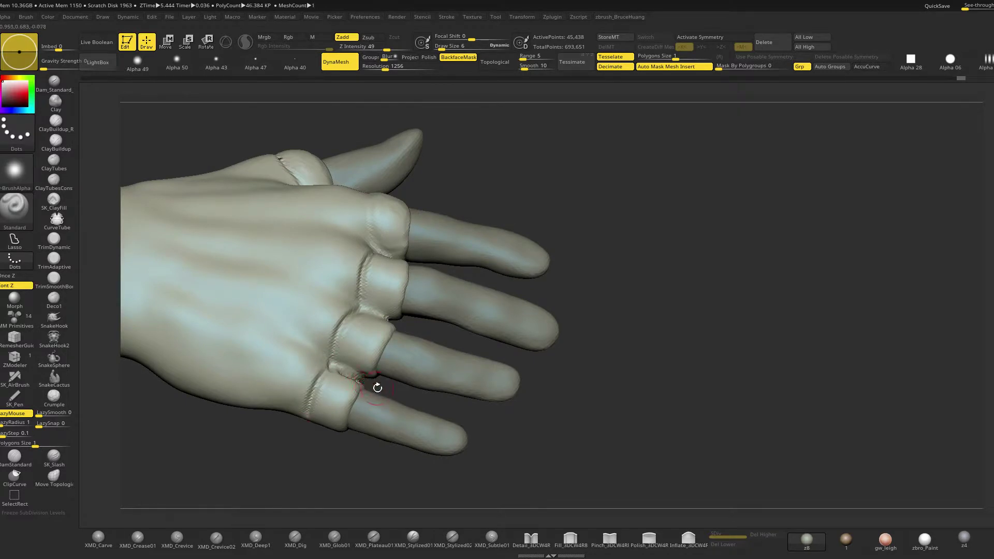
Adjust the glove fabric between the ring and little fingers with the Move brush
key("b")
key("m")
key("v")
key("space")
left_click_drag(373, 386, 378, 386)
right_click_drag(377, 388, 364, 376)
Build up the glove fabric around the finger seams with ClayBuildup at draw size 7
key("space")
left_click_drag(358, 372, 351, 373)
key("b")
key("c")
key("b")
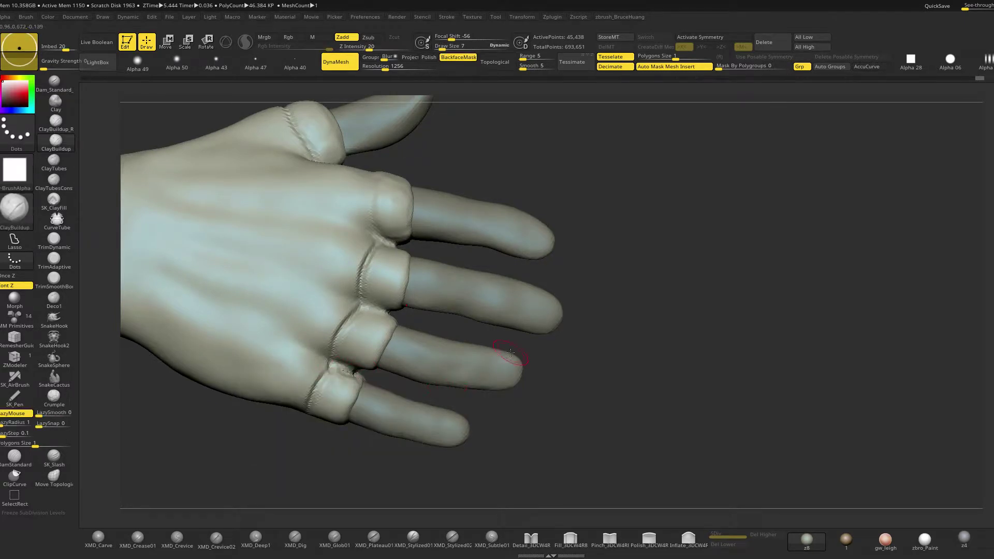
Continue the finger seams around the palm side and index finger with the Standard brush at draw size 7, redoing the index seam
key("ctrl+shift+z")
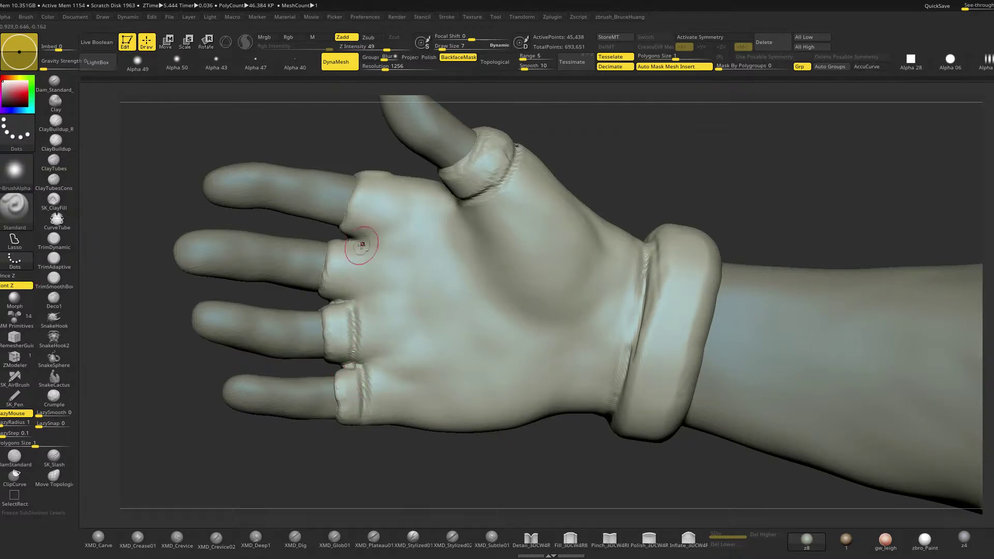
key("ctrl+shift+z")
left_click_drag(256, 228, 399, 223)
mouse_move(632, 246)
left_mouse_down()
mouse_move(617, 319)
mouse_move(383, 209)
left_mouse_up()
left_click_drag(508, 142, 382, 209)
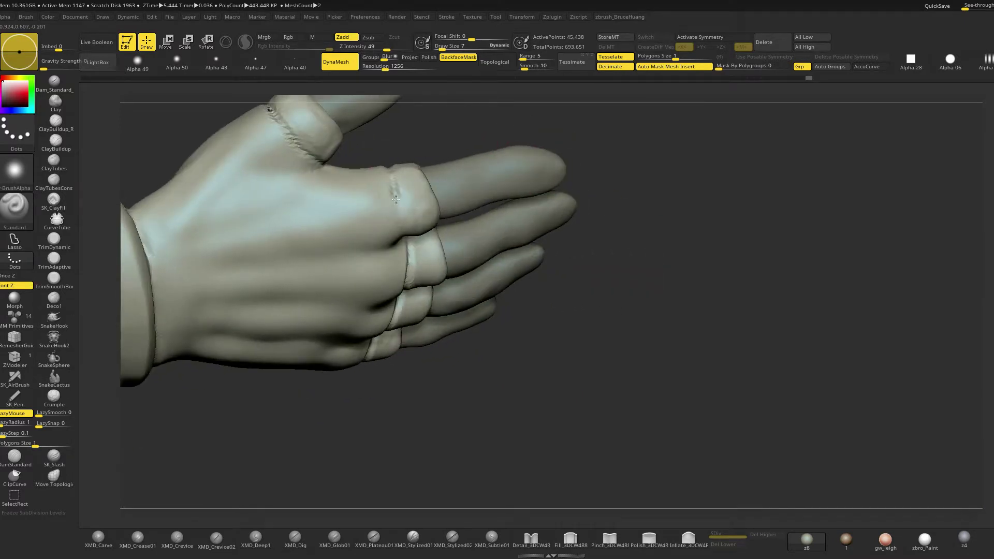
key("ctrl+z")
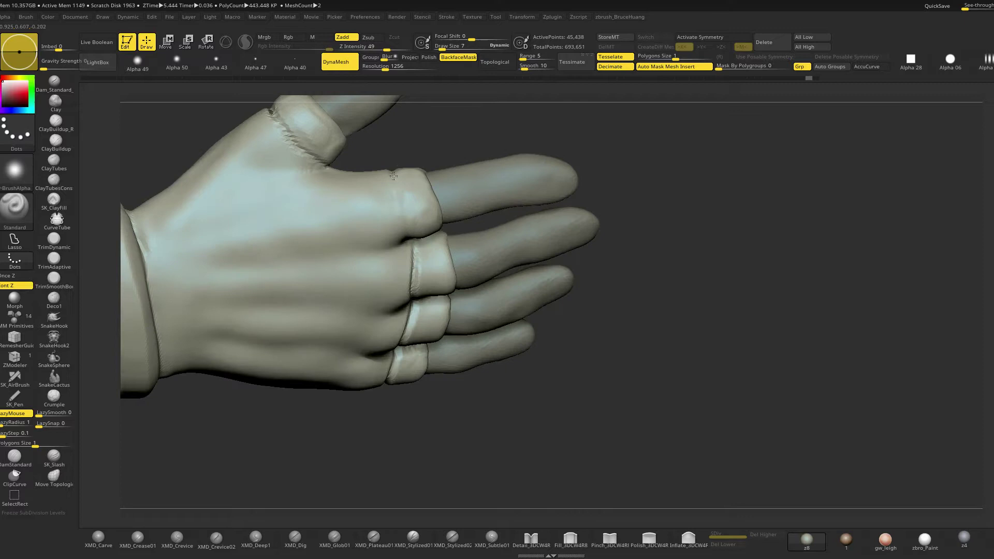
left_click_drag(407, 247, 408, 224)
Thicken the index finger band beside its seam with ClayBuildup at draw size 10
key("space")
key("b")
key("c")
key("b")
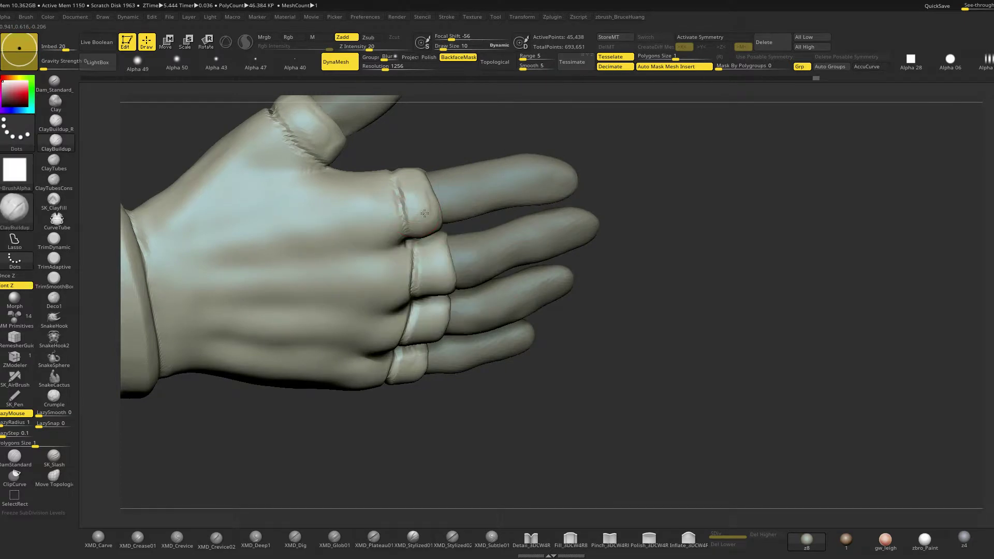
left_click_drag(608, 274, 644, 185, "alt")
mouse_move(633, 195)
left_mouse_down()
mouse_move(681, 254)
mouse_move(656, 305)
mouse_move(564, 363)
mouse_move(588, 377)
mouse_move(601, 425)
left_mouse_up()
Fill and smooth the creases on the back and palm of the glove with SK_ClayFill, starting at draw size 30
key("s")
left_click(382, 231)
left_click_drag(593, 331, 558, 338)
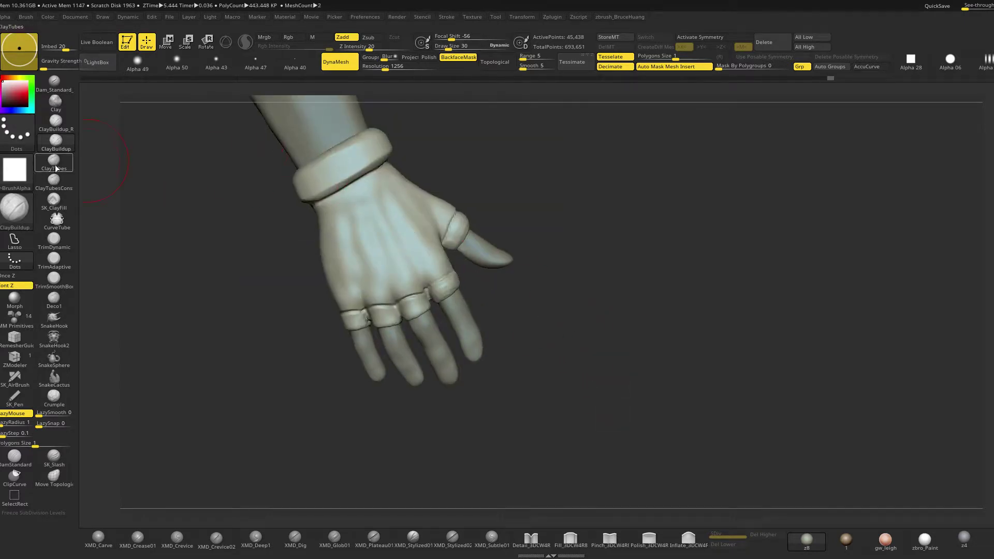
left_click(55, 201)
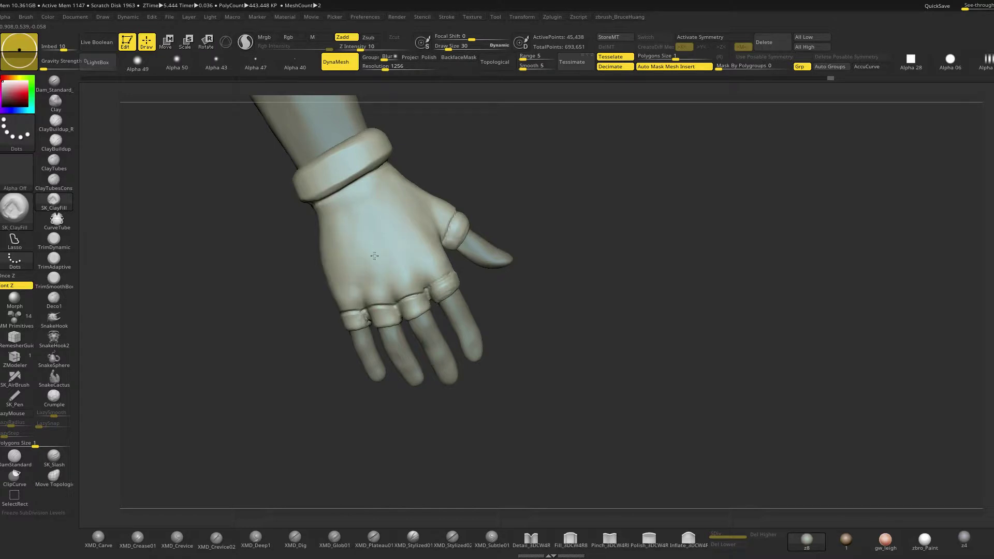
left_click_drag(524, 256, 620, 305)
key("shift")
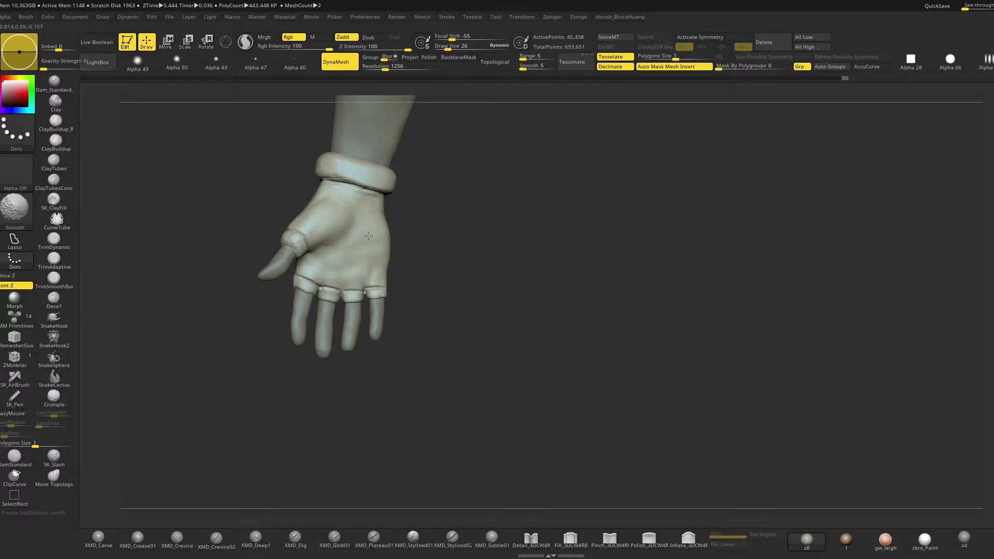
Select the torso body, isolate it, display its polyframe and assign the whole mesh to one polygroup
mouse_move(535, 295)
left_mouse_down("alt")
mouse_move(489, 322)
mouse_move(501, 311)
mouse_move(529, 315)
mouse_move(514, 359)
mouse_move(509, 259)
mouse_move(522, 357)
mouse_move(479, 357)
mouse_move(406, 387)
mouse_move(424, 391)
left_mouse_up("alt")
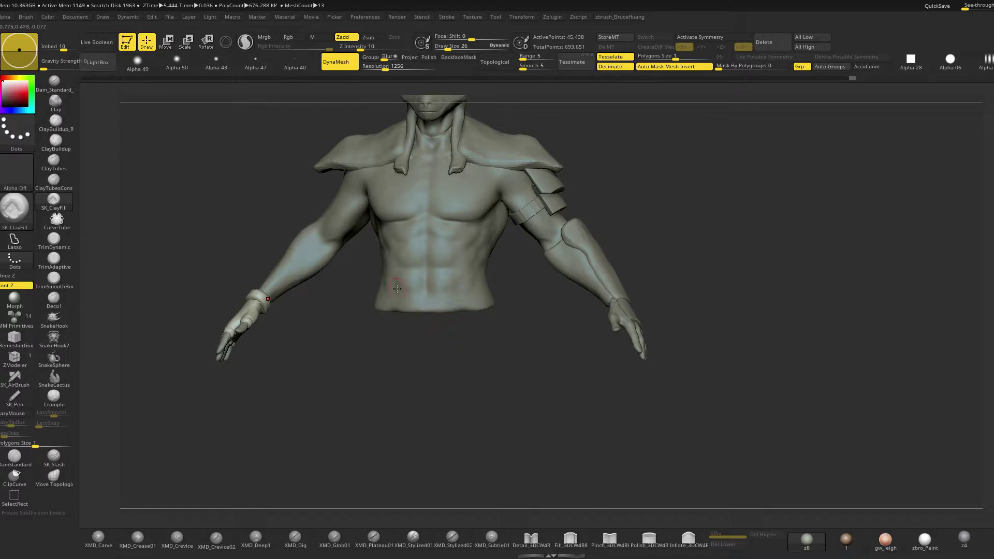
left_click_drag(377, 361, 367, 370)
left_click(307, 276, "alt")
key("alt+s")
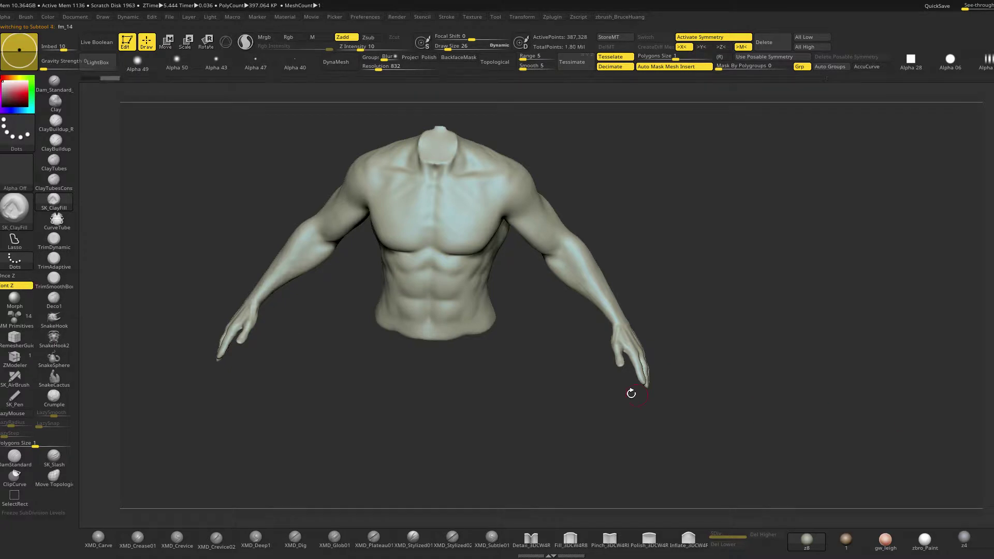
key("shift+f")
key("ctrl+w")
left_click_drag(577, 400, 611, 401, "alt")
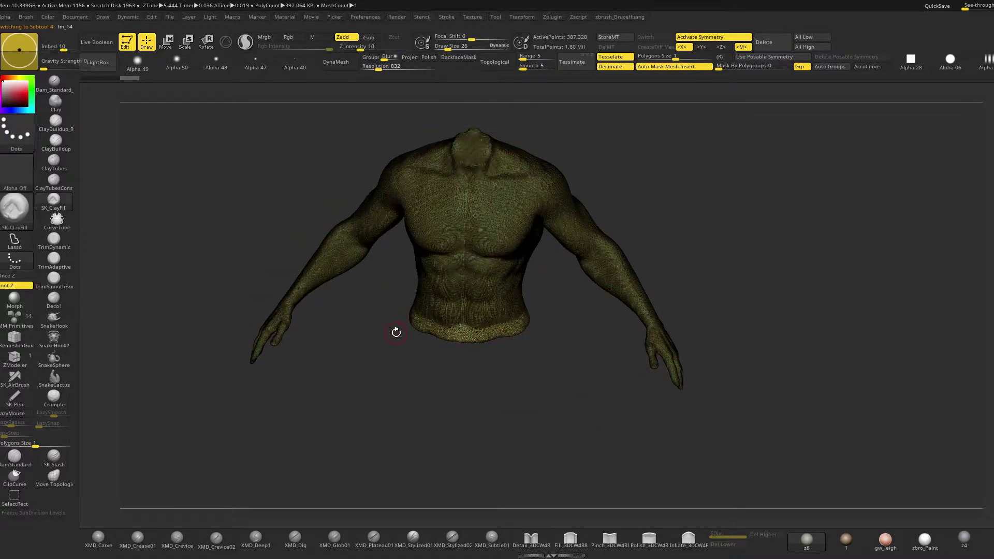
Turn off symmetry and try to mask and group the character's right forearm and hand
key("x")
key("ctrl")
mouse_move(202, 380)
left_mouse_down("ctrl")
mouse_move(366, 309)
mouse_move(386, 255)
mouse_move(248, 171)
mouse_move(197, 321)
left_mouse_up("ctrl")
left_click_drag(324, 302, 327, 305)
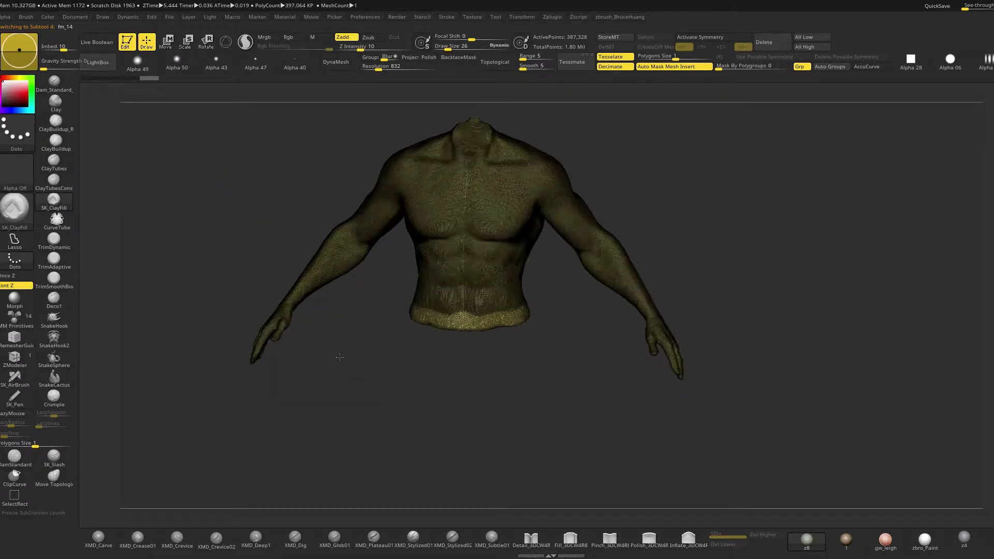
mouse_move(199, 295)
left_mouse_down("ctrl")
mouse_move(382, 269)
mouse_move(295, 205)
mouse_move(242, 245)
left_mouse_up("ctrl")
key("ctrl+w")
key("shift+f")
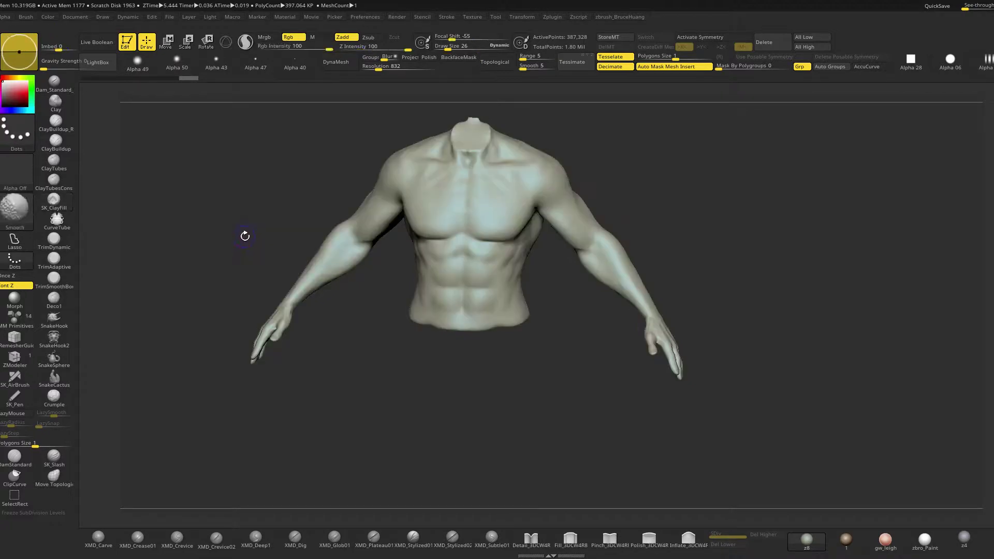
key("shift+f")
Lasso-mask the character's right forearm and hand, make them a separate polygroup and isolate that group
mouse_move(240, 321)
left_mouse_down("ctrl")
mouse_move(200, 310)
mouse_move(204, 239)
left_mouse_up("ctrl")
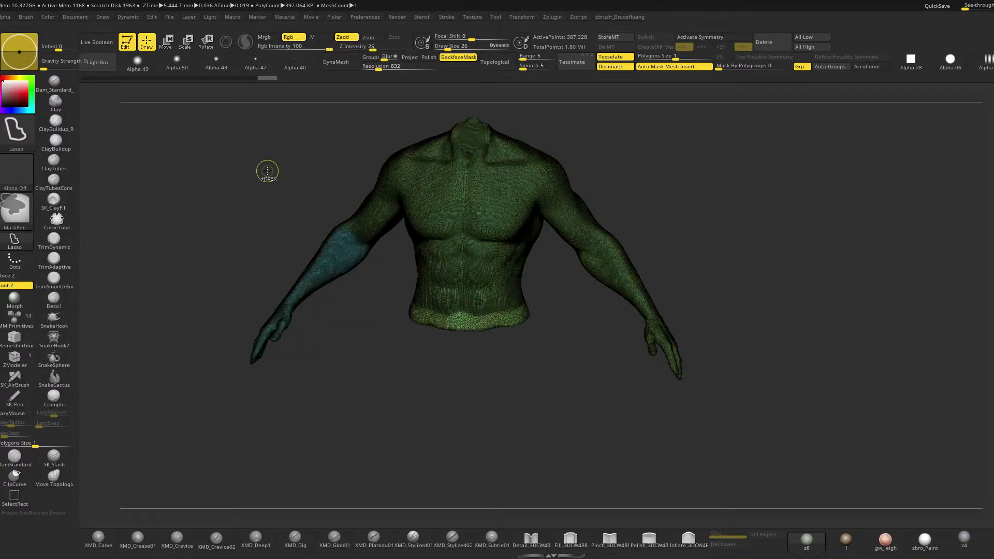
left_click_drag(267, 171, 280, 240)
left_click(322, 262, "ctrl+shift")
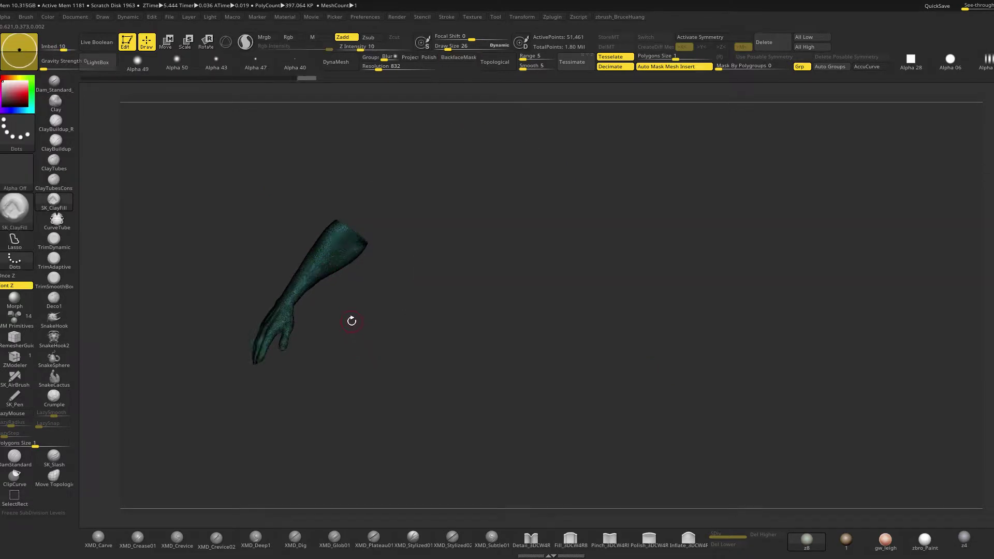
Delete the hidden body geometry and the hand, keeping only the right forearm section between wrist and elbow
key("space")
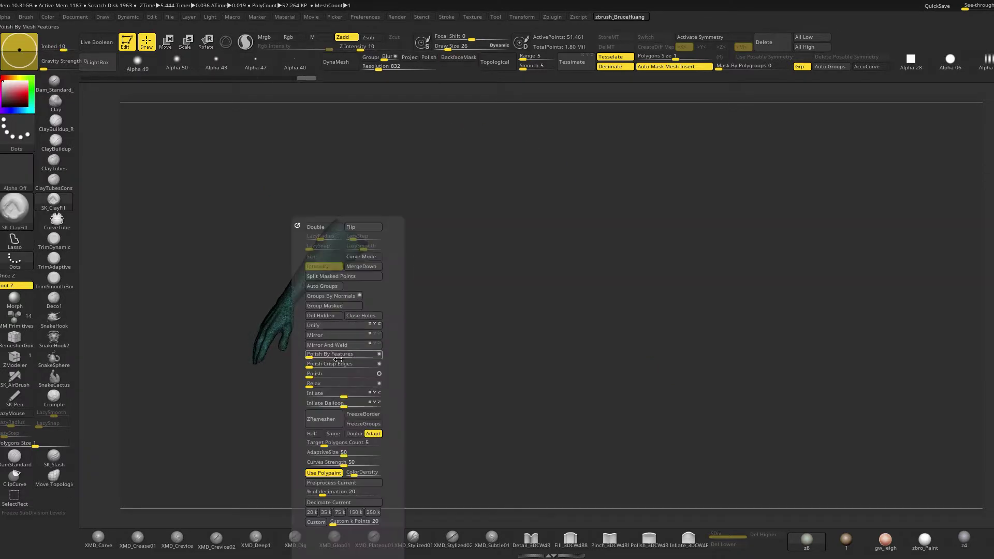
left_click(319, 315)
key("ctrl+shift")
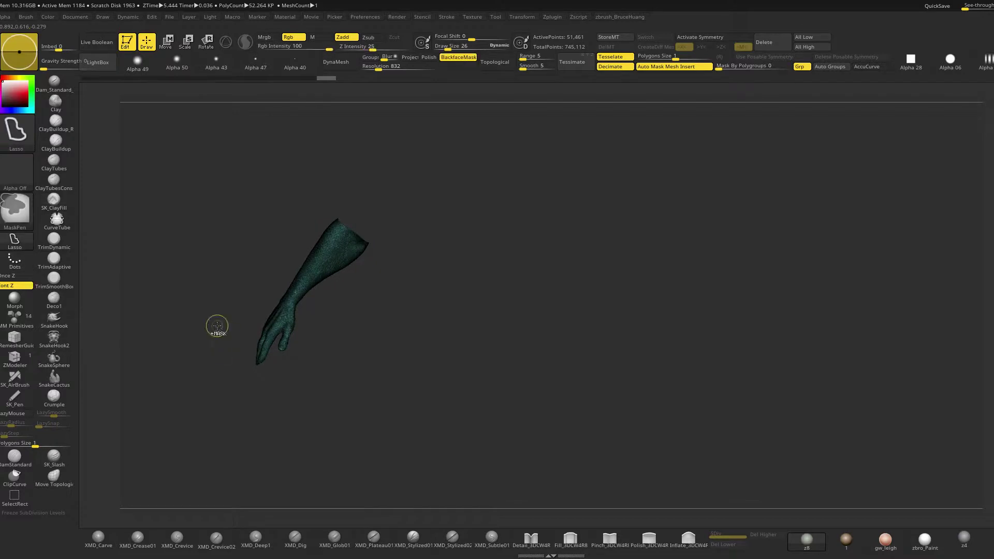
mouse_move(203, 353)
left_mouse_down("ctrl+shift")
mouse_move(325, 318)
mouse_move(282, 303)
mouse_move(431, 365)
mouse_move(440, 408)
mouse_move(424, 351)
mouse_move(381, 392)
mouse_move(440, 353)
left_mouse_up("ctrl+shift")
left_click(397, 389, "ctrl+shift")
key("ctrl+z")
mouse_move(302, 347)
left_mouse_down("ctrl+shift")
mouse_move(321, 386)
mouse_move(367, 299)
mouse_move(340, 285)
left_mouse_up("ctrl+shift")
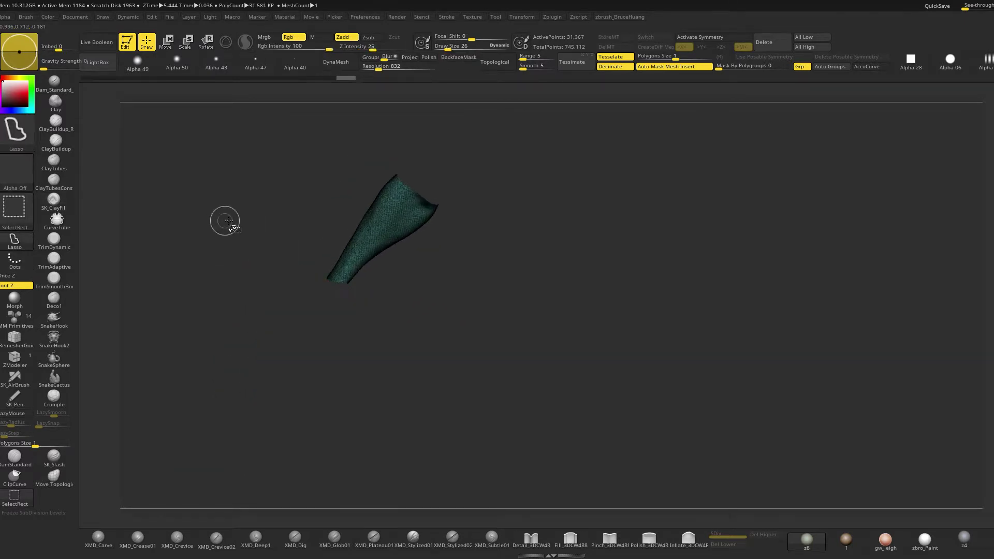
left_click(413, 337, "ctrl+shift")
left_click_drag(270, 343, 399, 327, "ctrl+shift")
left_click_drag(309, 274, 313, 275, "ctrl+shift")
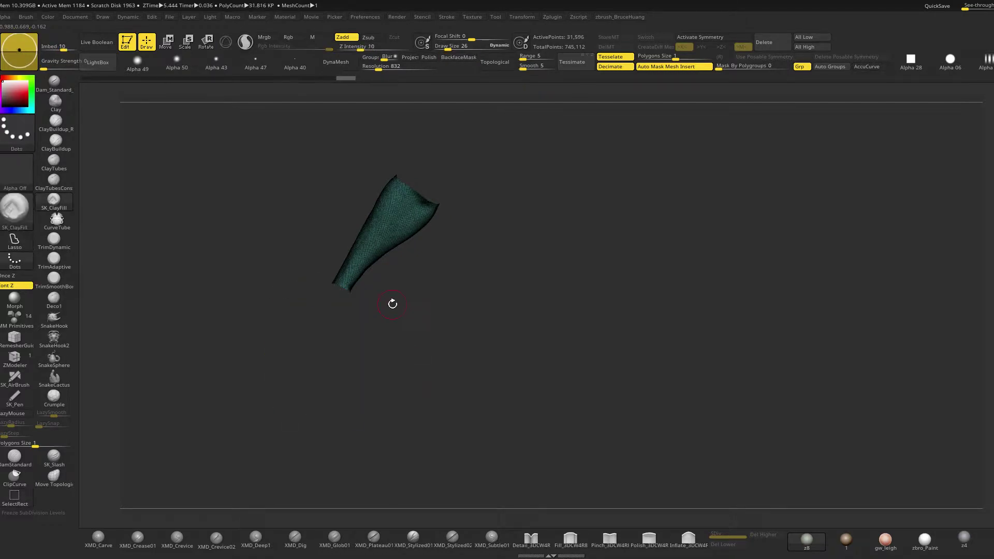
key("space")
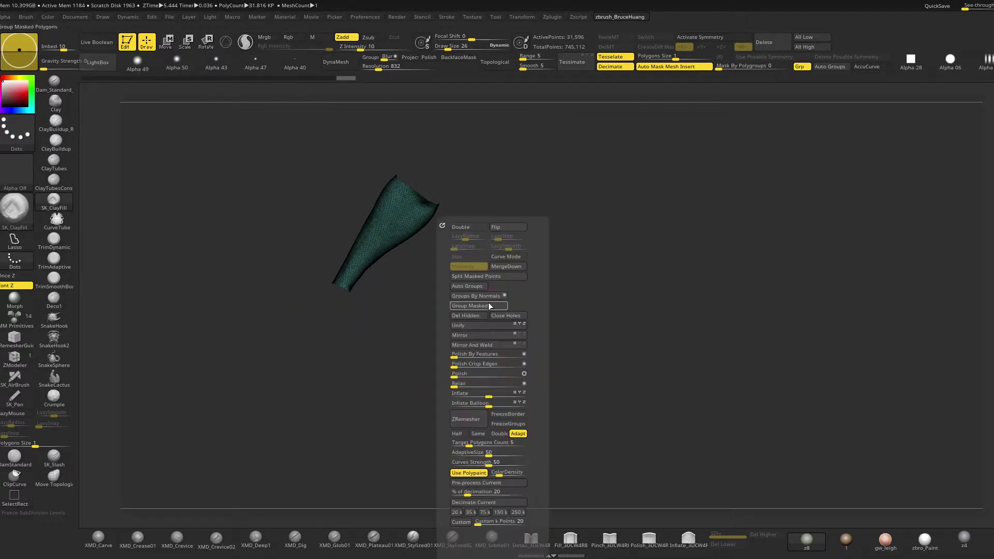
left_click(466, 317)
Turn off the polyframe and smooth the jagged ends of the forearm sleeve with Polish By Features
mouse_move(420, 330)
left_mouse_down()
mouse_move(501, 297)
mouse_move(528, 317)
mouse_move(551, 271)
left_mouse_up()
key("ctrl")
key("shift+f")
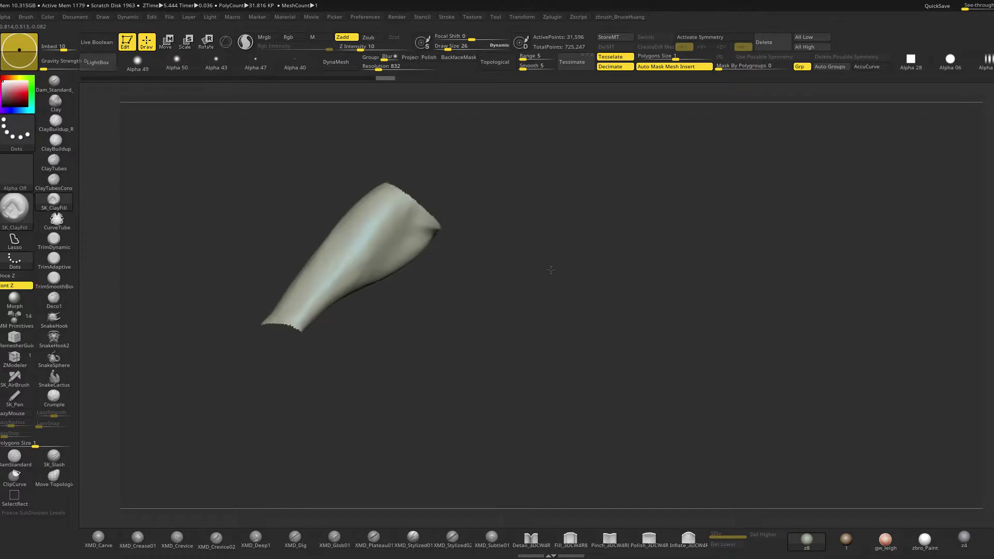
left_click(550, 271, "ctrl+shift")
left_click_drag(444, 340, 422, 354)
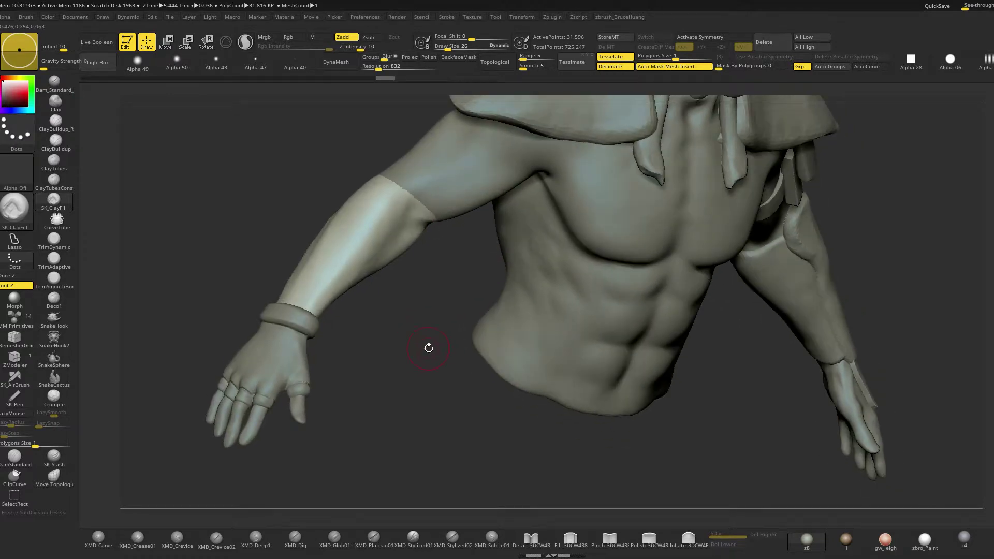
key("space")
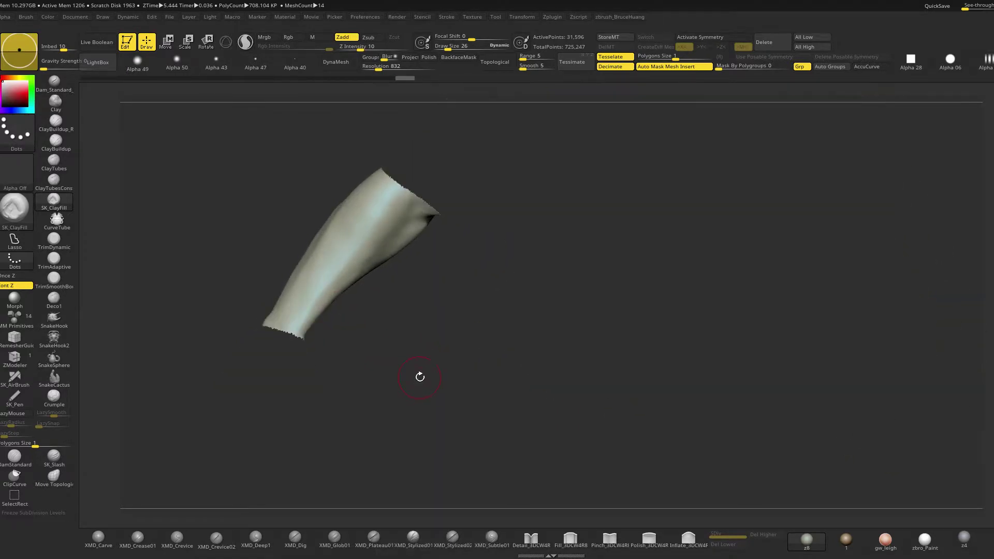
left_click_drag(437, 381, 453, 368)
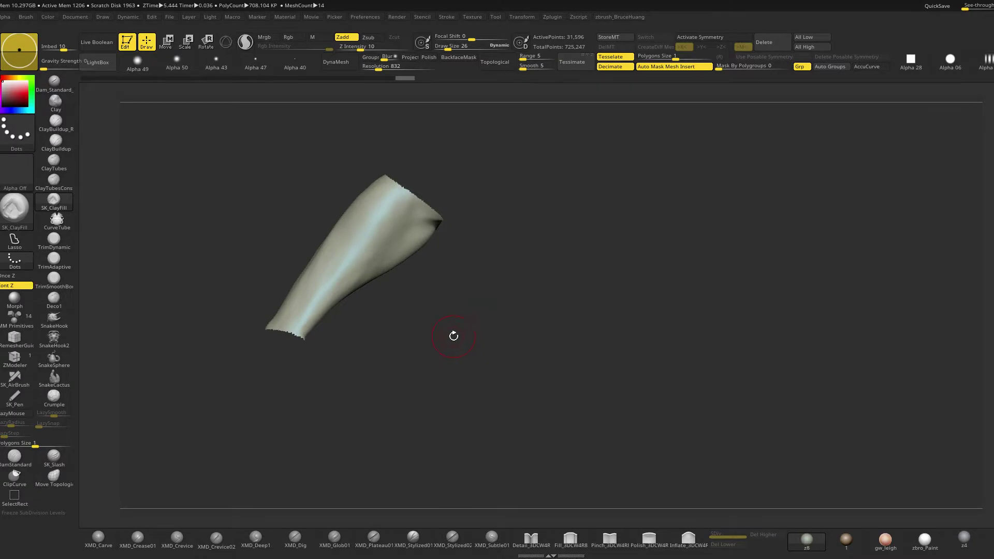
key("2")
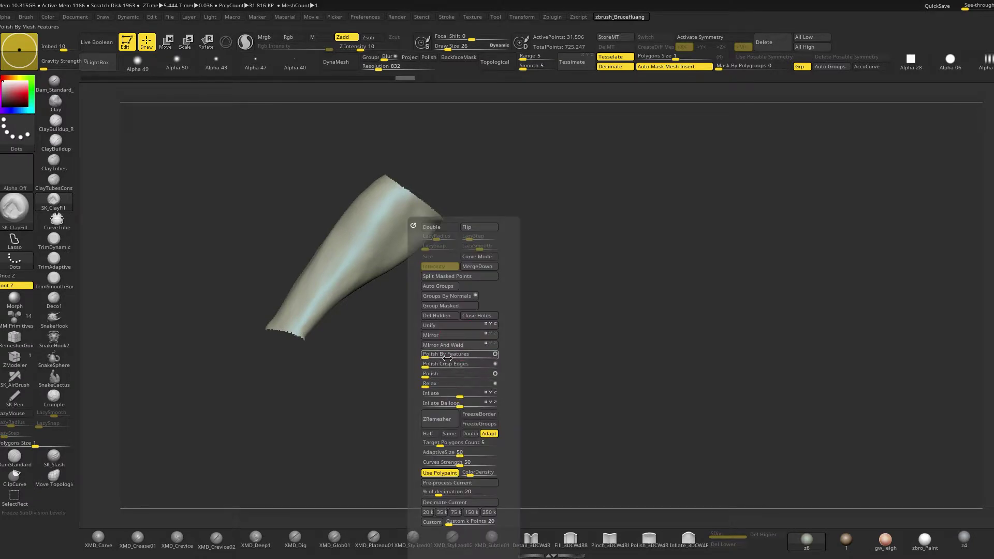
left_click_drag(551, 342, 621, 239)
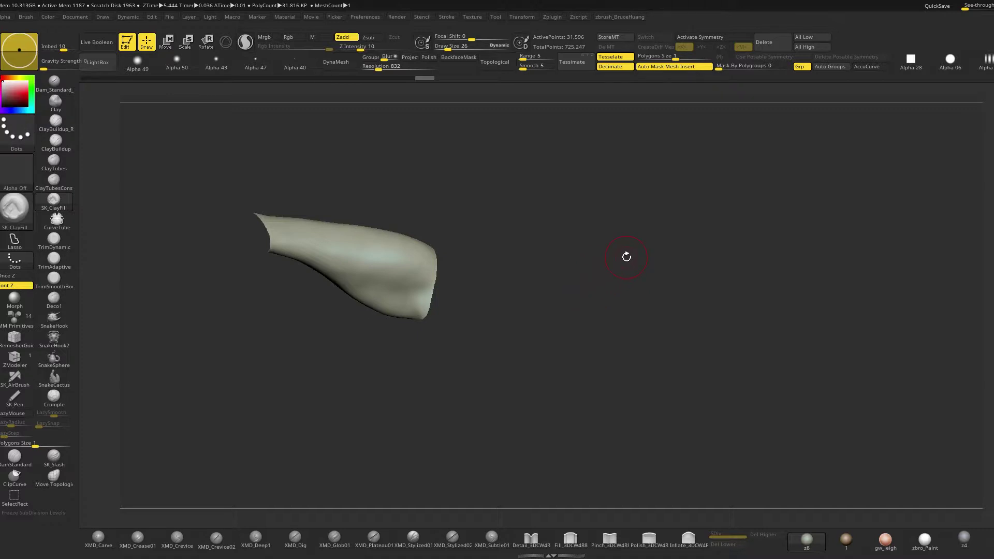
Show the polyframe, choose the SliceCurve brush and slice a narrow band at the wrist end of the forearm sleeve
left_click_drag(631, 303, 626, 271)
mouse_move(604, 171)
left_mouse_down()
mouse_move(577, 156)
mouse_move(501, 213)
mouse_move(482, 201)
mouse_move(488, 186)
mouse_move(525, 199)
mouse_move(542, 185)
left_mouse_up()
key("shift+f")
key("ctrl+shift")
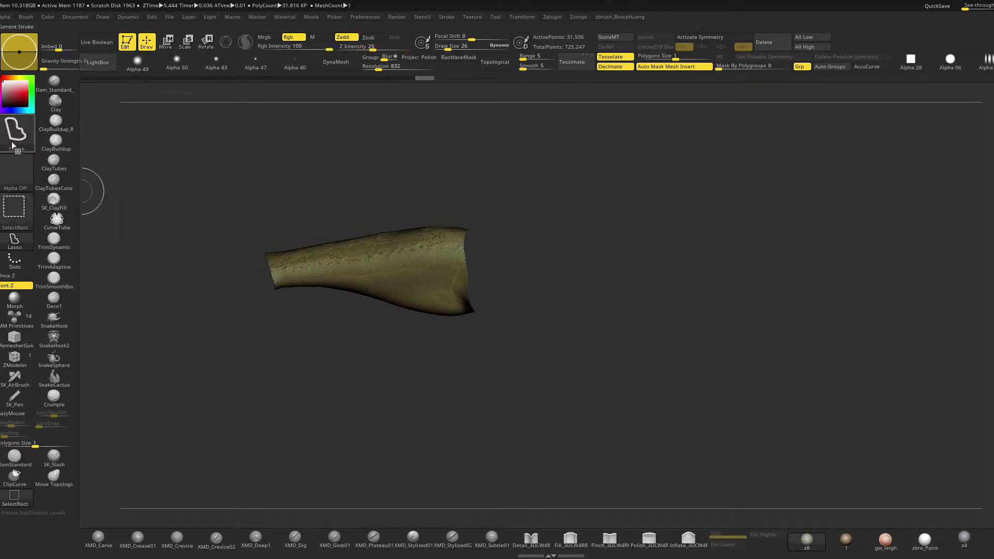
left_click(30, 216)
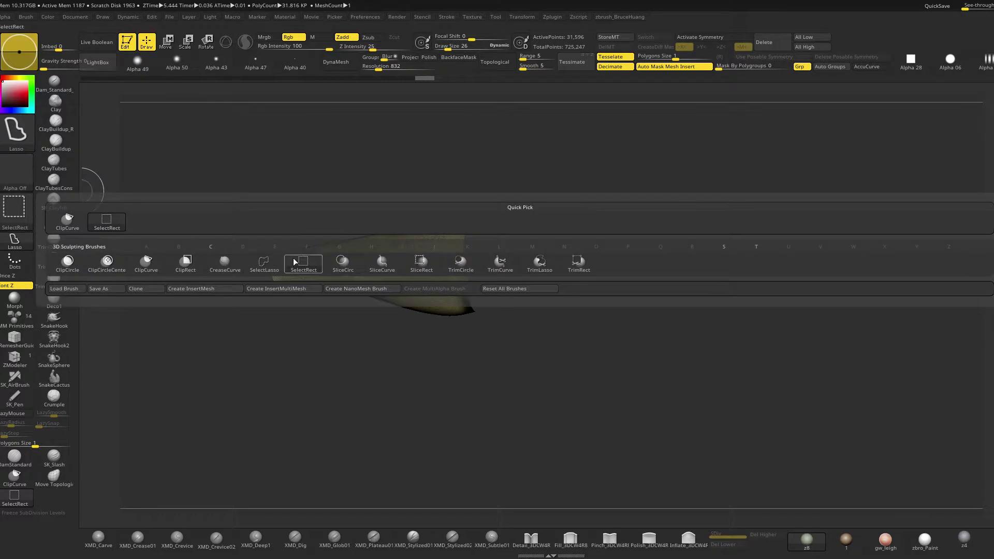
left_click(384, 269)
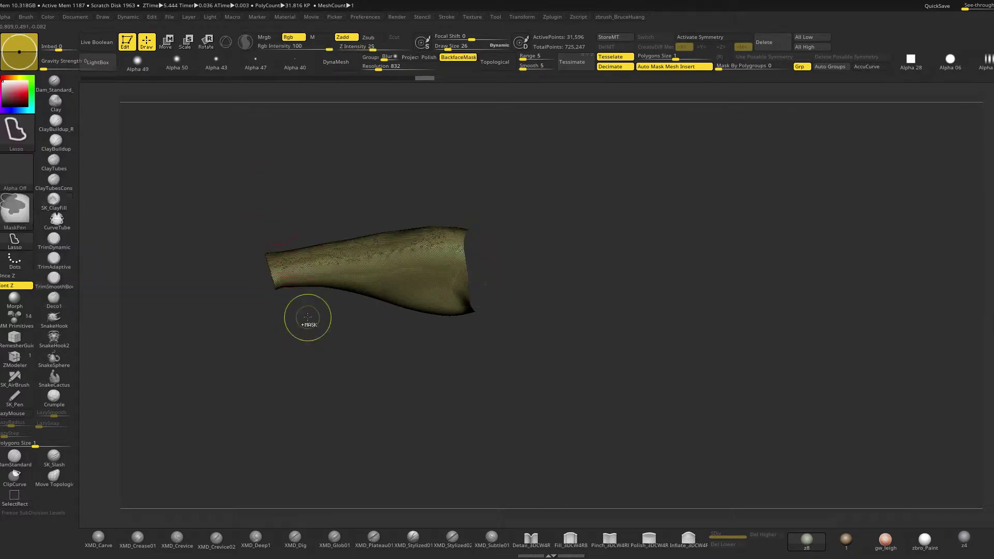
left_click_drag(311, 367, 265, 176, "ctrl+shift")
key("alt+s")
key("alt+s")
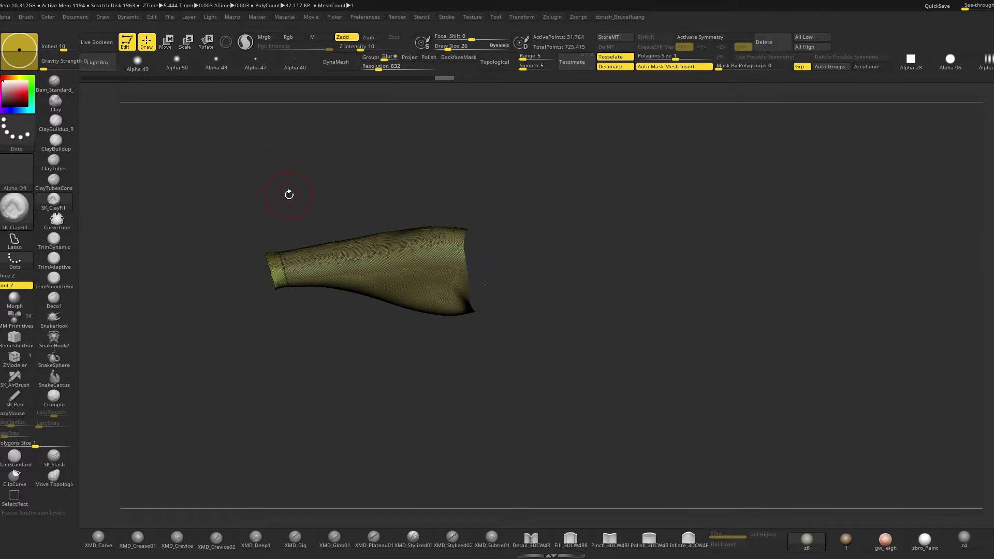
Slice three more cuts across the forearm sleeve with SliceCurve, progressing from the wrist towards the elbow
key("ctrl")
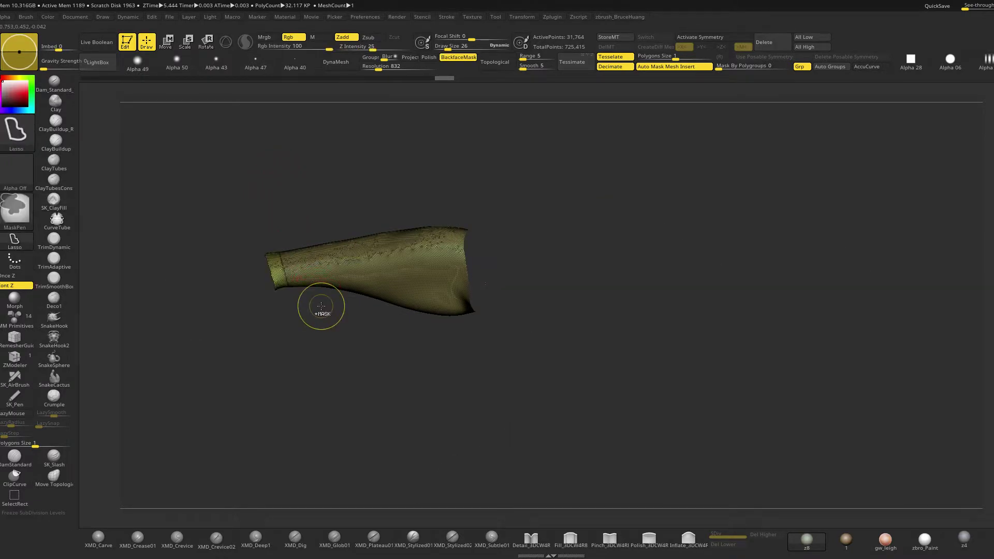
left_click(321, 307, "ctrl")
left_click(322, 307, "ctrl+shift")
left_click_drag(316, 326, 280, 165, "ctrl+shift")
left_click_drag(351, 362, 309, 174)
left_click_drag(373, 326, 329, 181, "ctrl+shift")
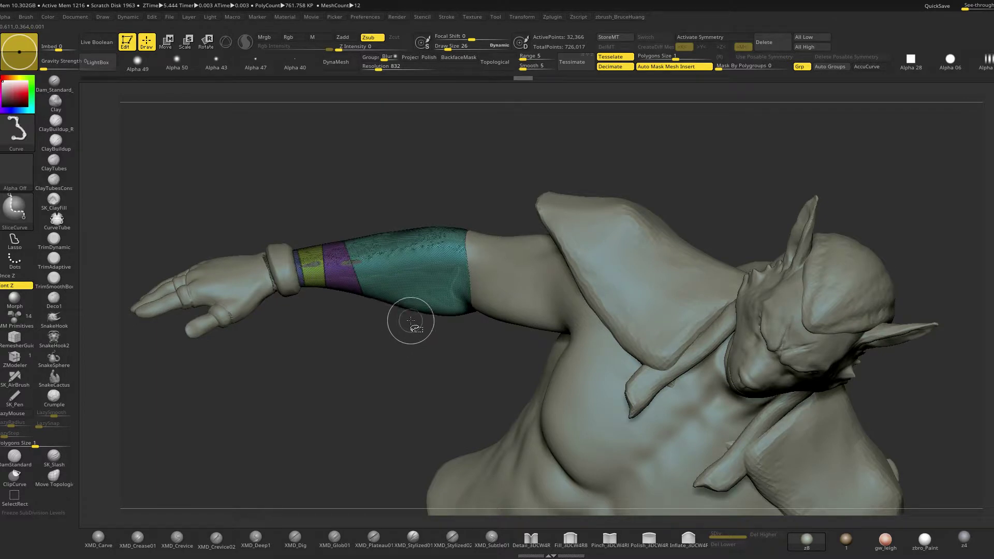
Undo the last forearm slice and try out differently angled cuts in its place
mouse_move(395, 378)
left_mouse_down()
mouse_move(517, 237)
mouse_move(512, 280)
left_mouse_up()
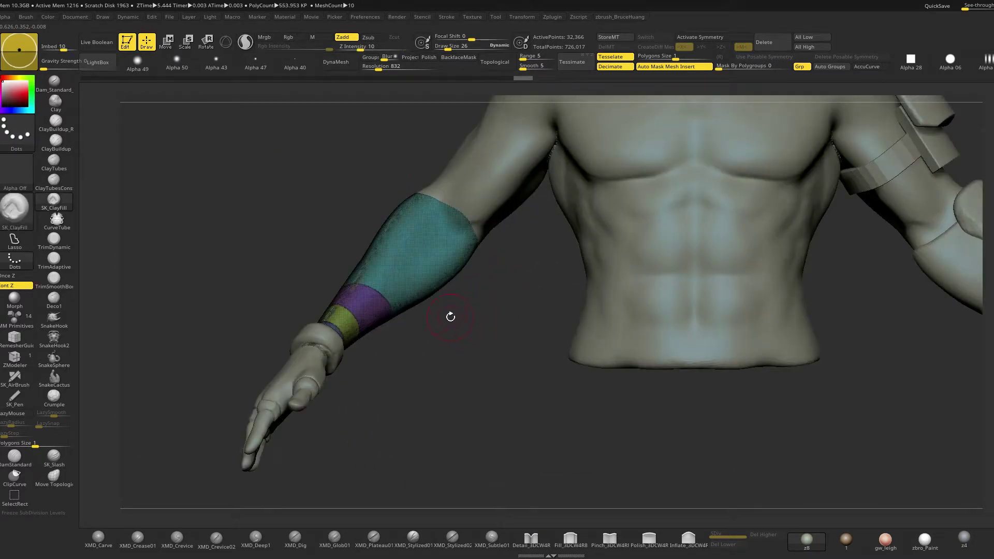
key("ctrl+shift")
key("ctrl+z")
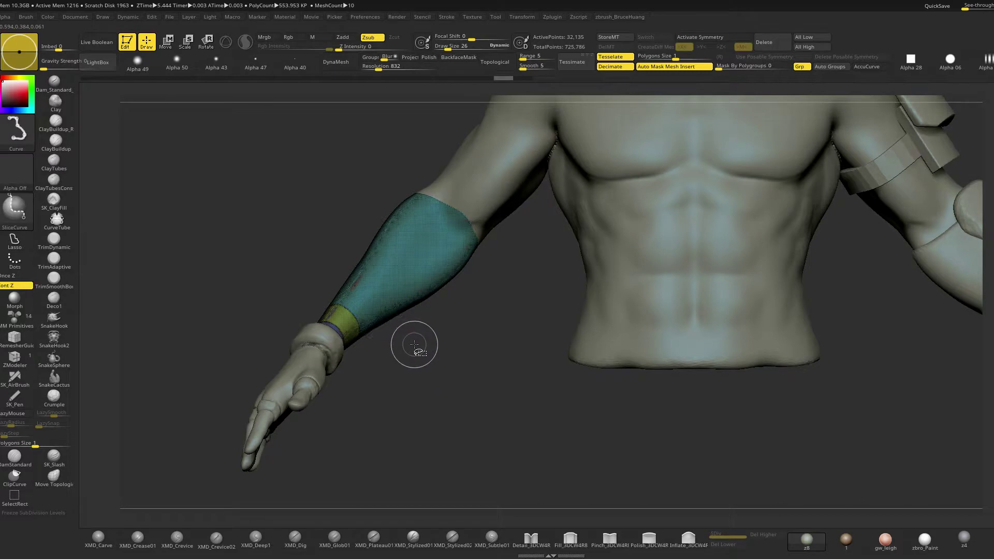
mouse_move(309, 267)
left_mouse_down("ctrl+shift")
mouse_move(451, 322)
mouse_move(288, 269)
mouse_move(267, 253)
mouse_move(293, 242)
left_mouse_up("ctrl+shift")
key("ctrl+z")
left_click_drag(481, 358, 289, 230)
key("ctrl+z")
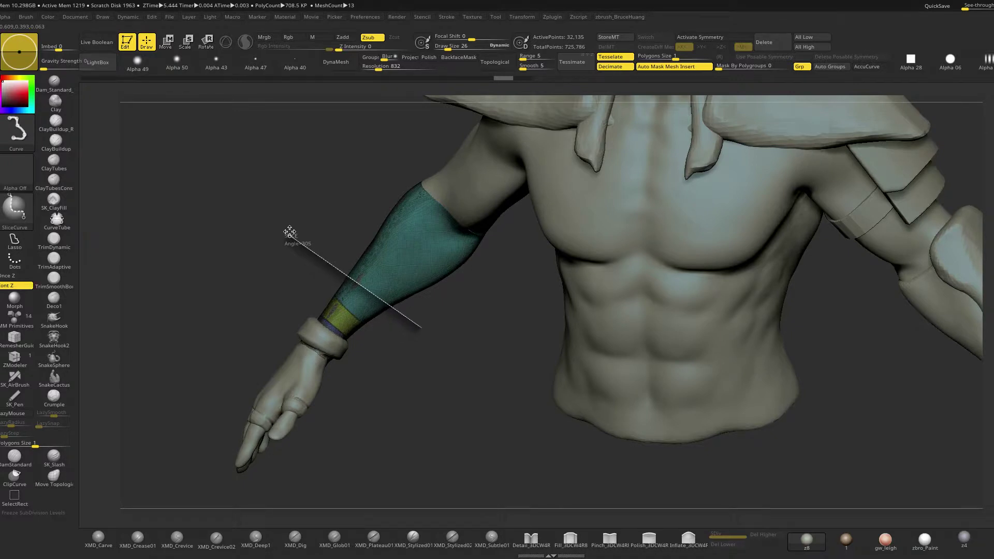
Make three angled SliceCurve cuts above the existing wrist bands, continuing up the forearm to just below the elbow
left_click_drag(289, 231, 289, 231, "ctrl+shift")
left_click_drag(481, 306, 293, 218, "ctrl+shift")
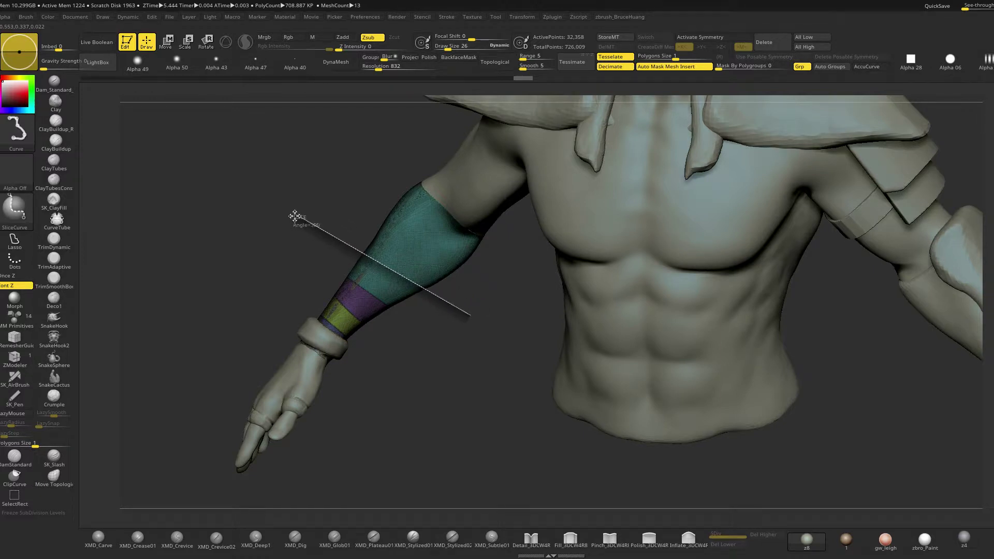
left_click_drag(294, 216, 295, 216, "ctrl+shift")
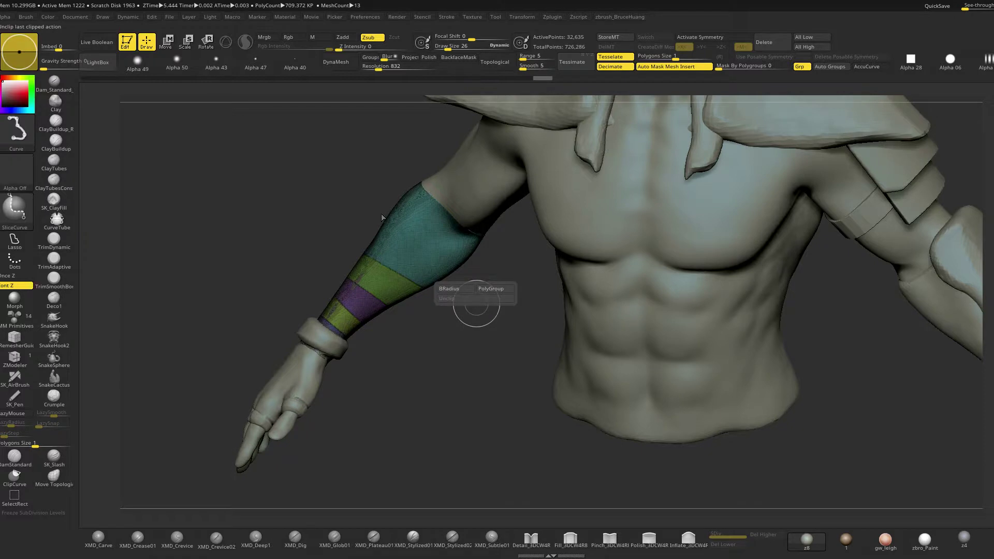
mouse_move(450, 266)
left_mouse_down("ctrl+shift")
mouse_move(462, 294)
mouse_move(358, 165)
mouse_move(367, 167)
left_mouse_up("ctrl+shift")
Isolate the sliced forearm sleeve and split its polygroups into separate subtools
mouse_move(471, 381)
left_mouse_down()
mouse_move(548, 369)
mouse_move(621, 280)
mouse_move(575, 290)
mouse_move(570, 331)
mouse_move(552, 288)
mouse_move(594, 304)
mouse_move(126, 404)
mouse_move(187, 342)
mouse_move(480, 324)
mouse_move(472, 280)
mouse_move(518, 348)
mouse_move(487, 386)
mouse_move(537, 362)
mouse_move(523, 363)
mouse_move(535, 348)
left_mouse_up()
key("alt+s")
key("ctrl+shift")
left_click(19, 485)
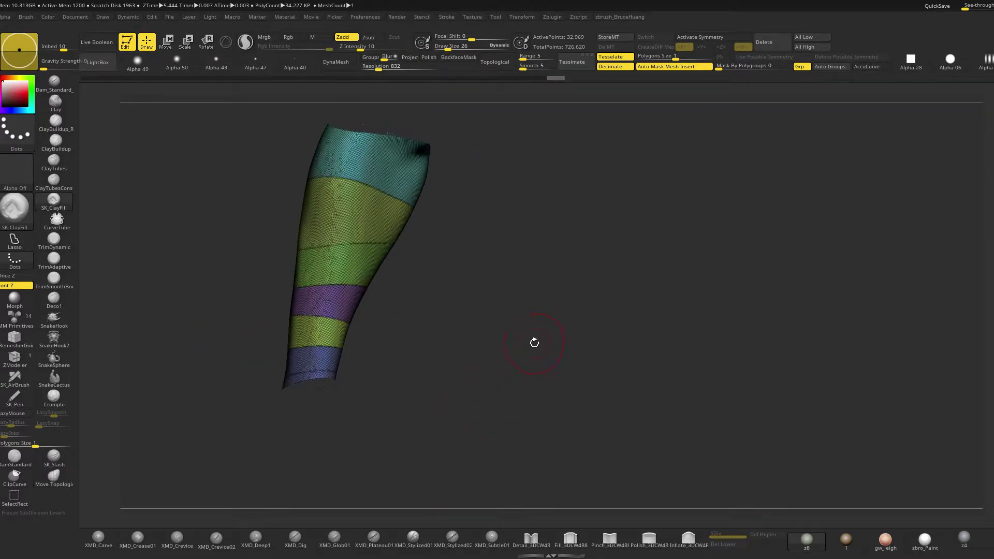
key("space")
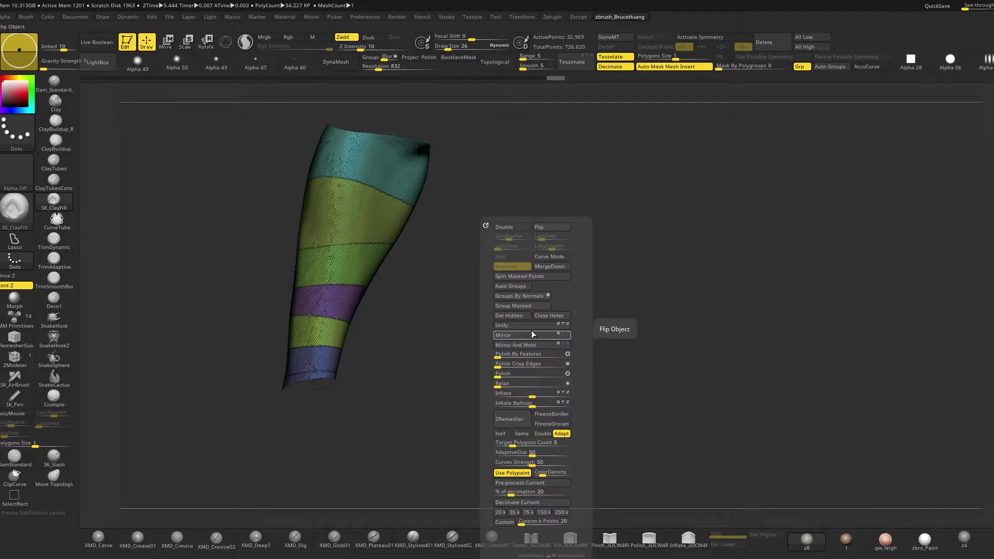
left_click(522, 306)
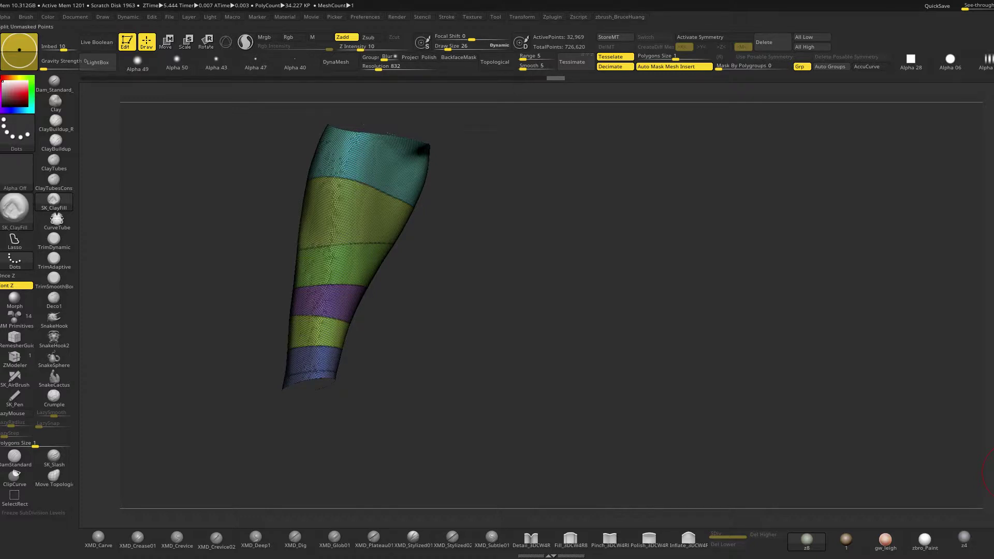
left_click(993, 472)
left_click(992, 478)
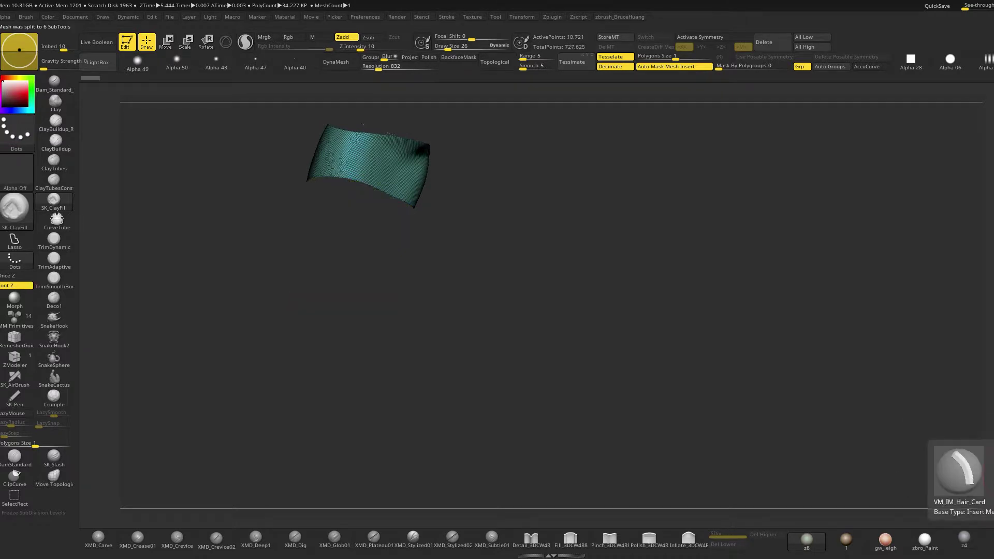
Reduce the draw size to 10, then select and isolate the lowest forearm band at the wrist
left_click_drag(621, 213, 471, 295)
left_click(443, 290, "alt")
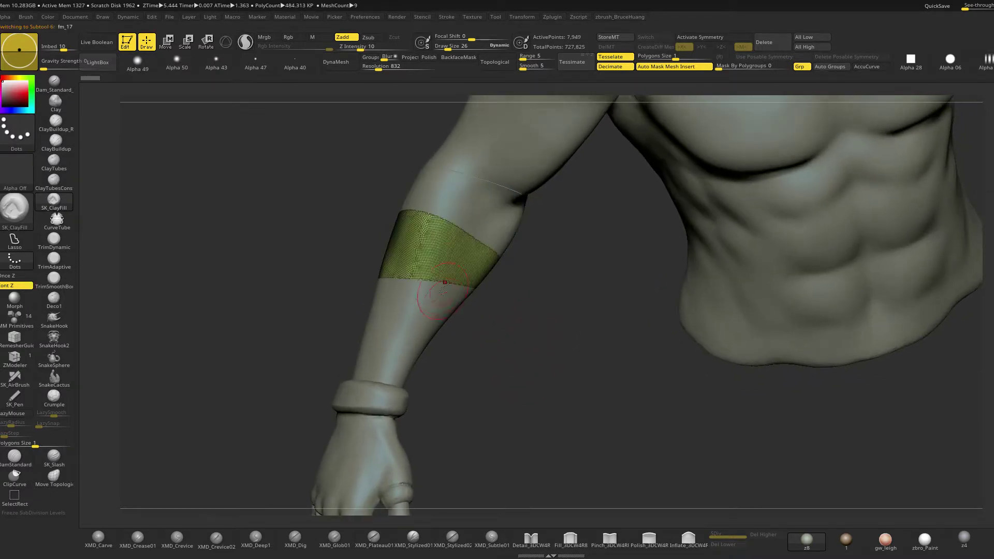
left_click(389, 347, "alt")
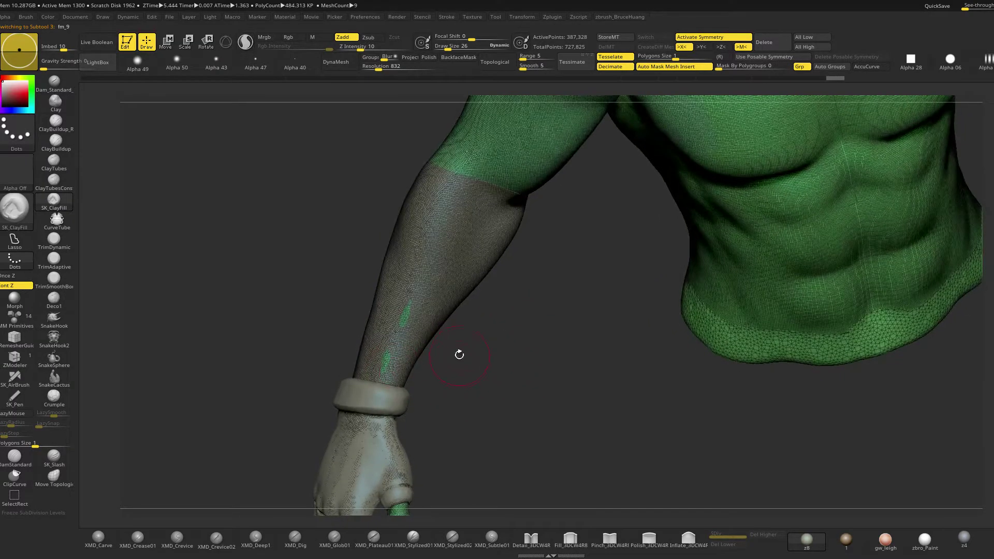
left_click_drag(483, 377, 487, 330, "alt")
key("space")
left_click_drag(419, 333, 415, 333)
left_click(395, 328, "alt")
left_click_drag(455, 366, 453, 383)
key("space")
left_click_drag(397, 336, 391, 336)
left_click(395, 339, "alt")
left_click_drag(500, 357, 507, 316)
ZRemesh the wrist band at Half density with AdaptiveSize 31, and again with AdaptiveSize 2
key("space")
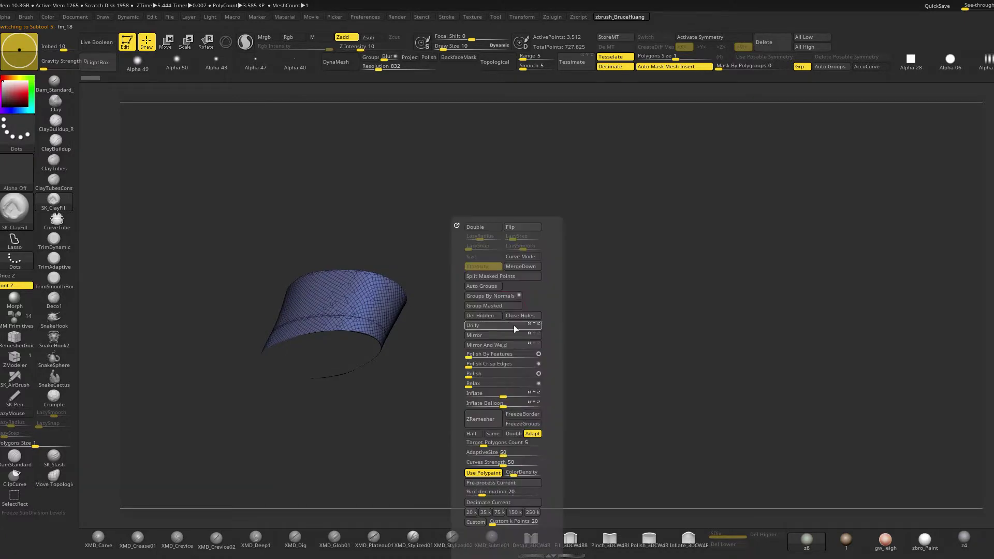
left_click_drag(501, 453, 489, 446)
left_click(472, 434)
left_click(482, 420)
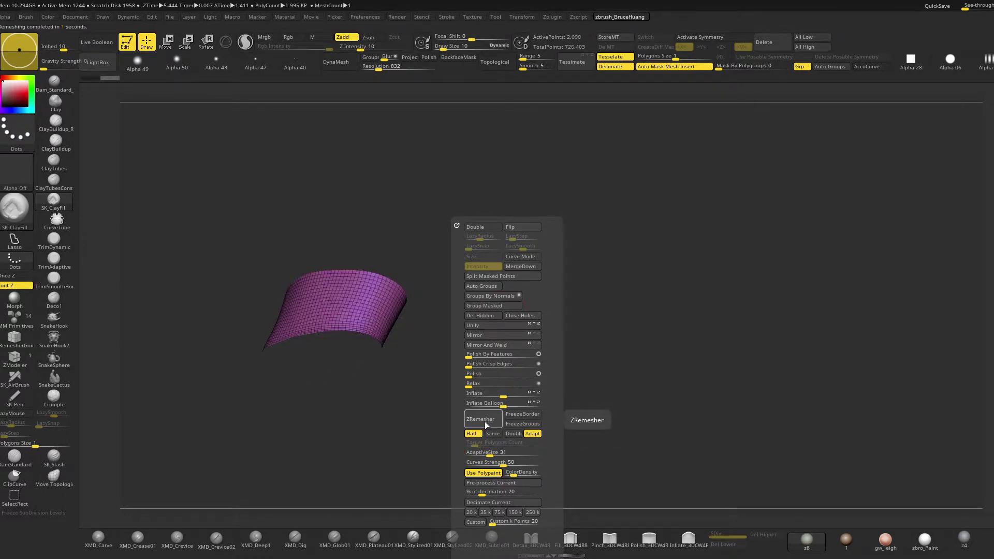
left_click_drag(488, 454, 469, 454)
left_click(482, 420)
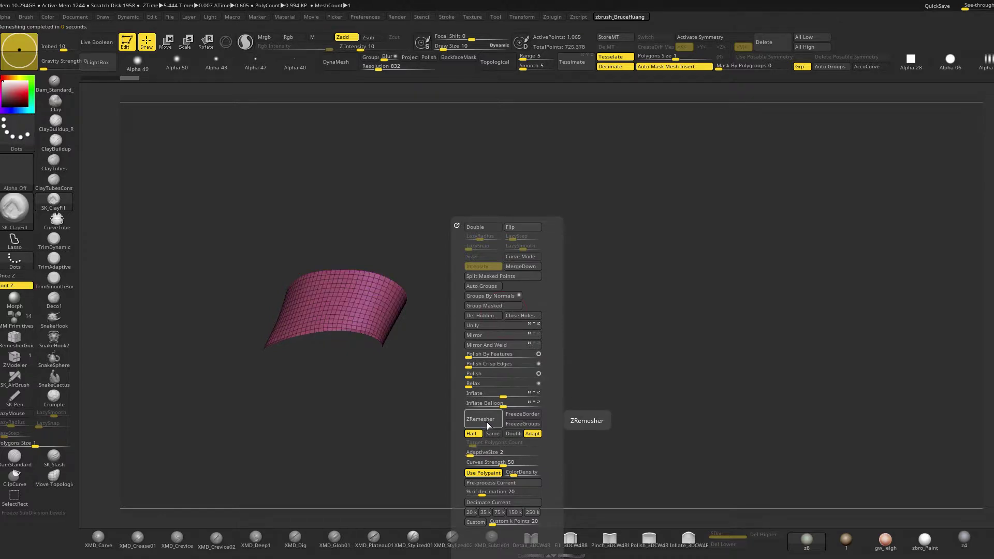
left_click(483, 419)
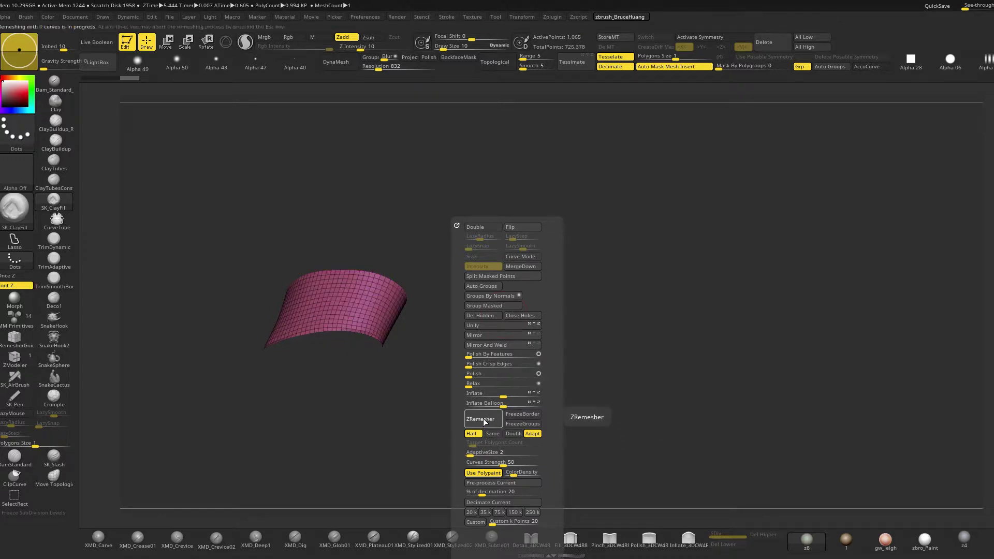
mouse_move(486, 422)
left_mouse_down()
mouse_move(508, 377)
mouse_move(507, 404)
mouse_move(497, 377)
mouse_move(382, 350)
mouse_move(471, 238)
mouse_move(435, 364)
mouse_move(443, 350)
left_mouse_up()
Reduce the draw size to 6 and run ZRemesher further on the wrist band at Half density
key("space")
left_click_drag(394, 322, 386, 325)
left_click_drag(461, 340, 466, 313)
key("space")
left_click(452, 419)
left_click(452, 417)
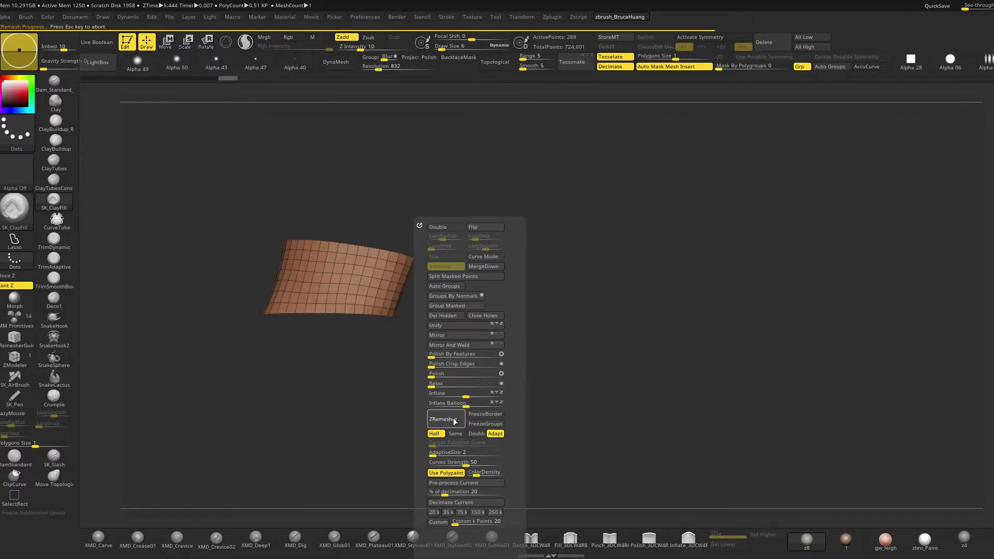
Select and isolate the yellow-green forearm band and ZRemesh it at Half density with AdaptiveSize 0
left_click_drag(543, 253, 524, 352)
left_click(429, 341, "alt")
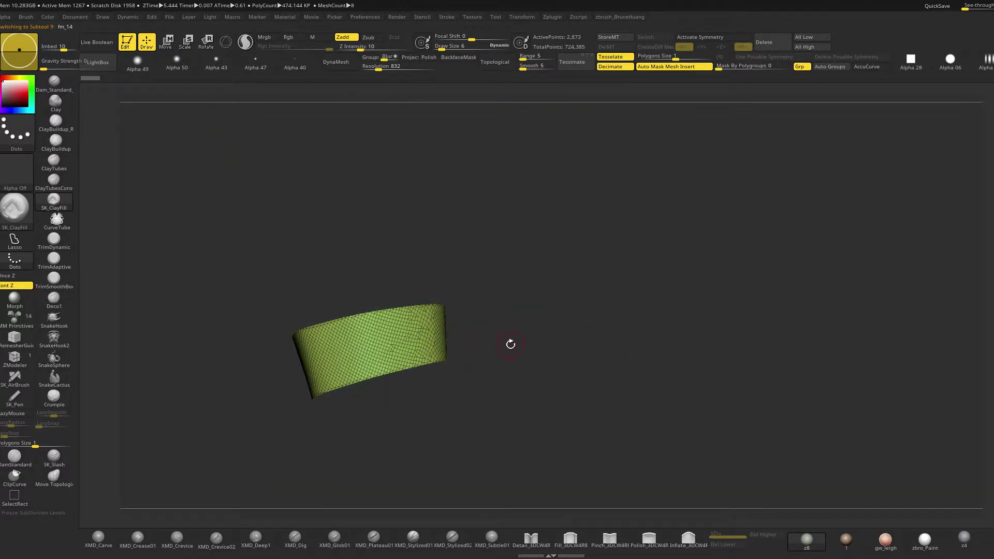
key("space")
left_click_drag(497, 453, 481, 453)
left_click(483, 433)
left_click(491, 420)
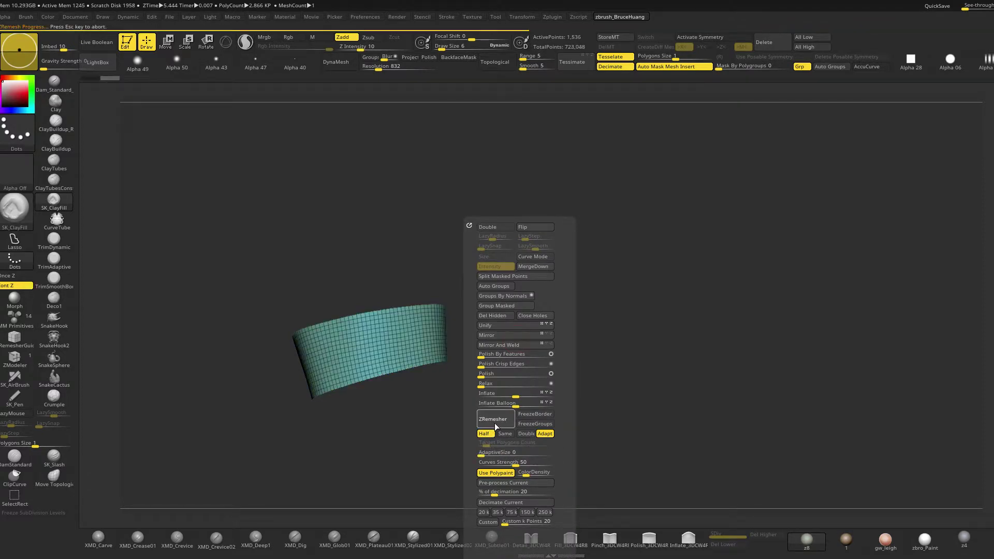
ZRemesh the isolated forearm band further at Half density and bring the rest of the arm back into view
left_click(496, 421)
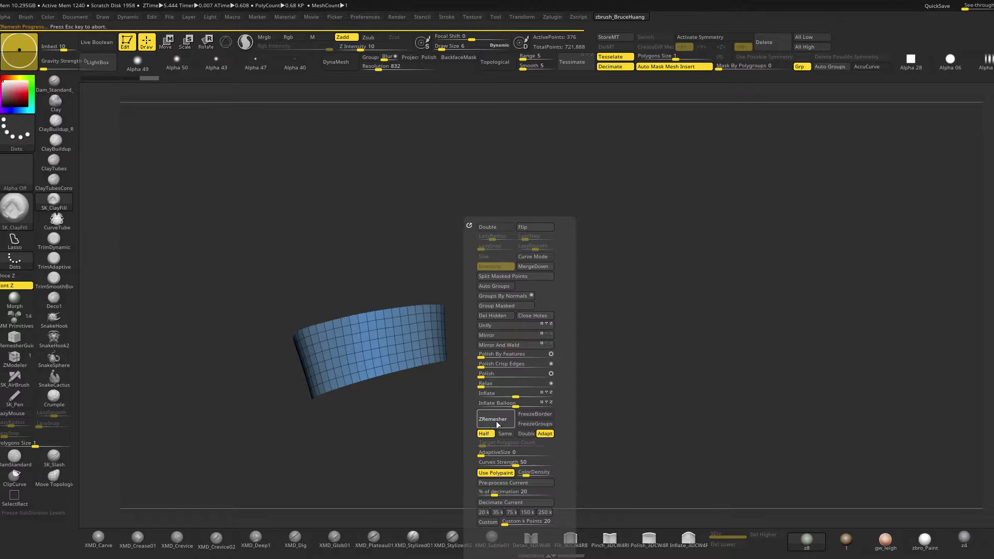
left_click_drag(657, 264, 520, 308)
Select the purple forearm band above the wrist and ZRemesh it repeatedly at Half density with AdaptiveSize 0
left_click(436, 260, "alt")
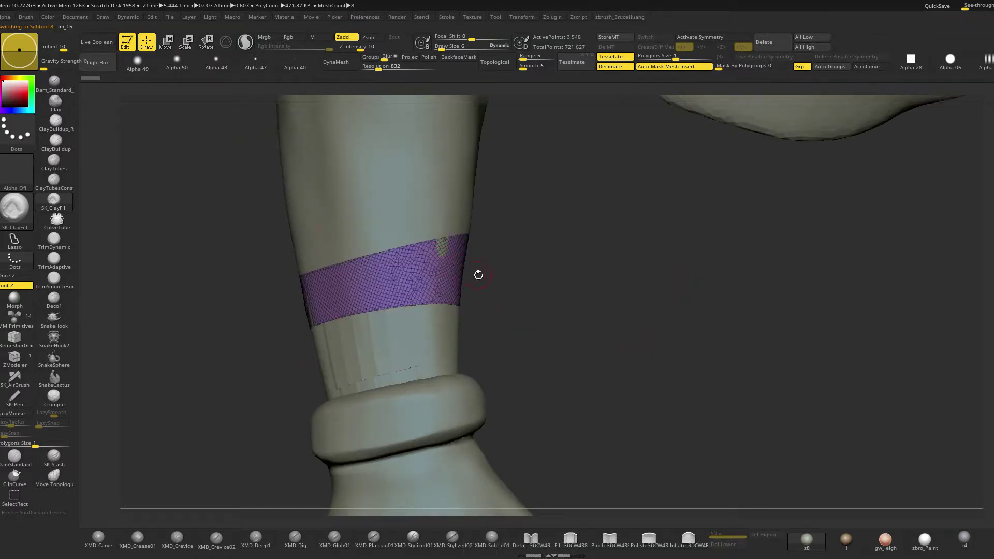
key("space")
left_click_drag(473, 454, 445, 454)
left_click(449, 434)
left_click(462, 421)
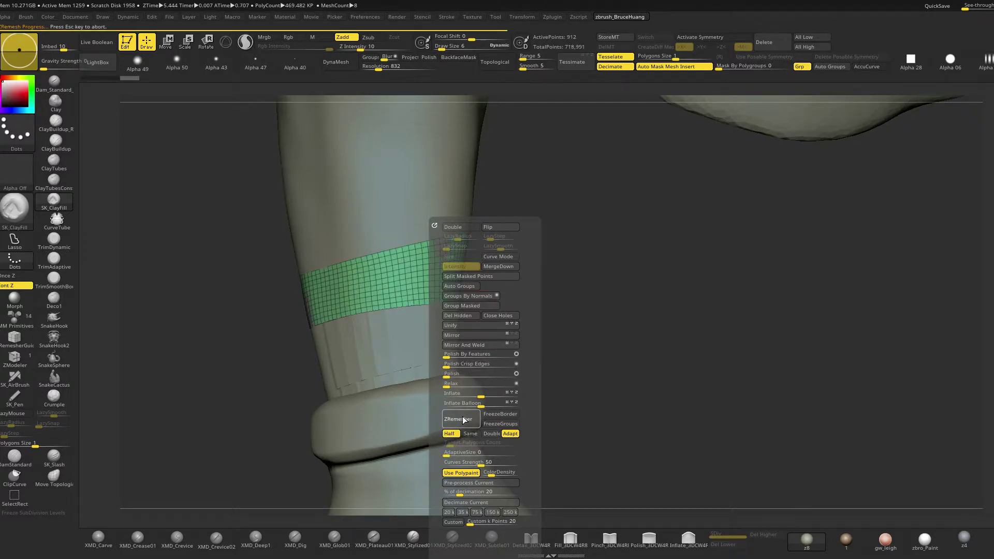
left_click(462, 417)
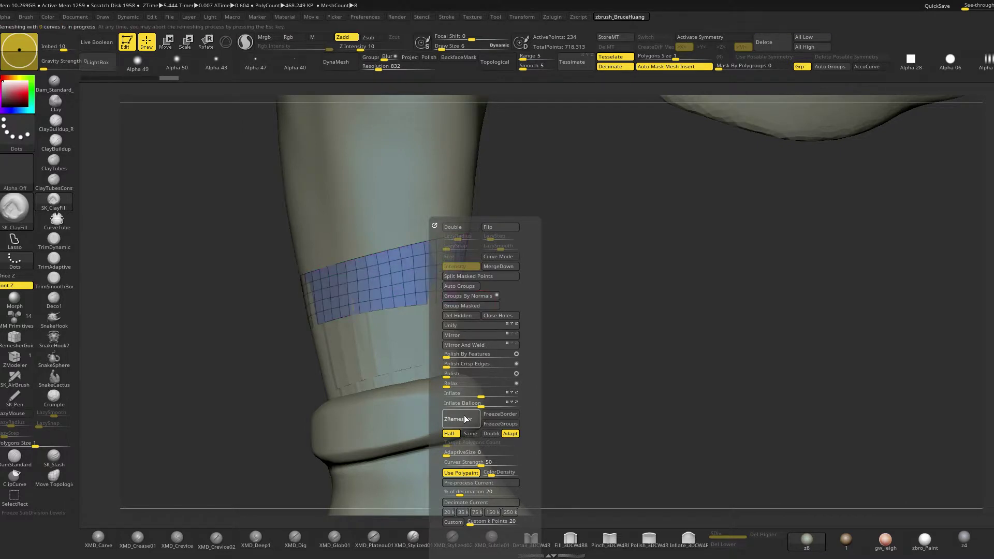
Select the green mid-forearm band directly above it and ZRemesh it repeatedly at Half density with AdaptiveSize 0
left_click_drag(619, 370, 571, 409)
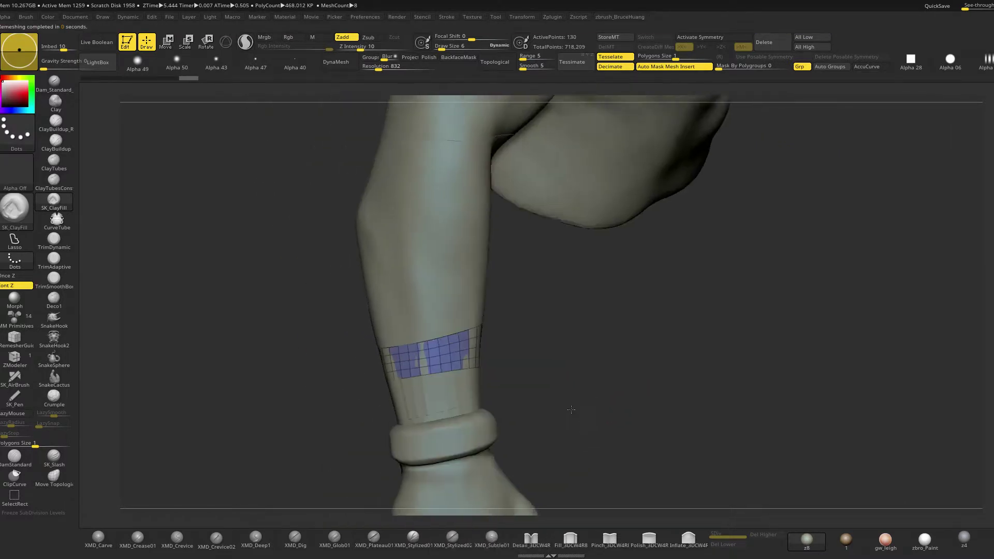
left_click(461, 320, "alt")
key("space")
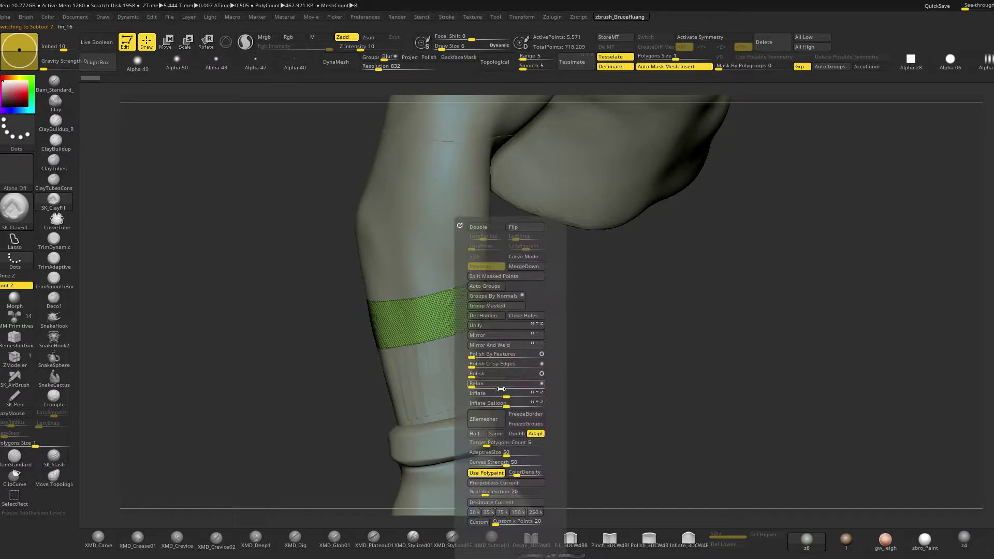
left_click(475, 434)
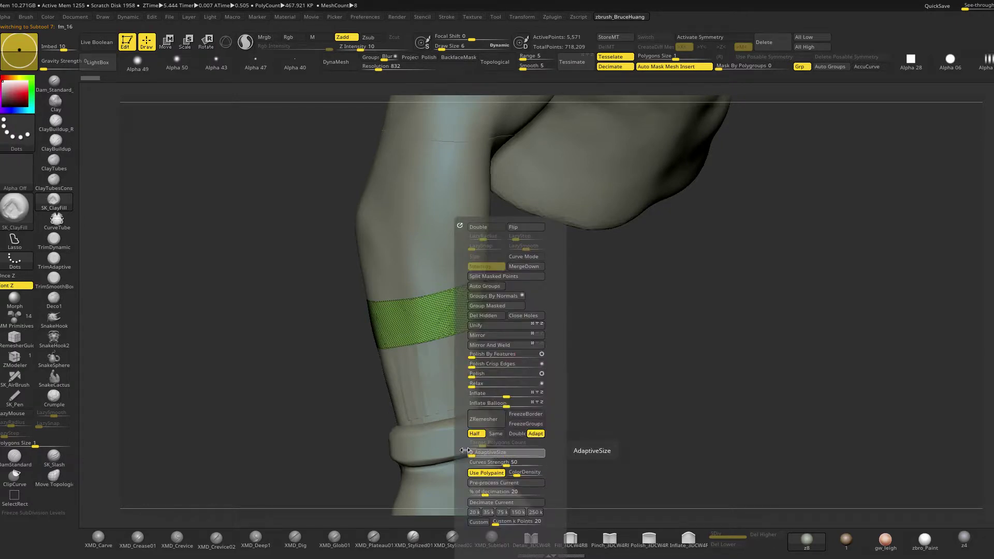
left_click(483, 419)
left_click(484, 421)
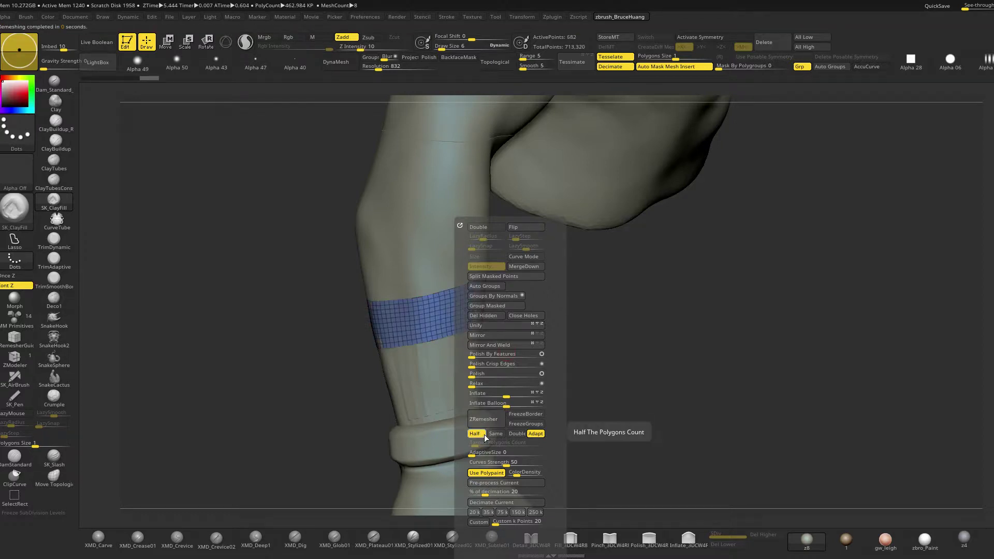
left_click(482, 419)
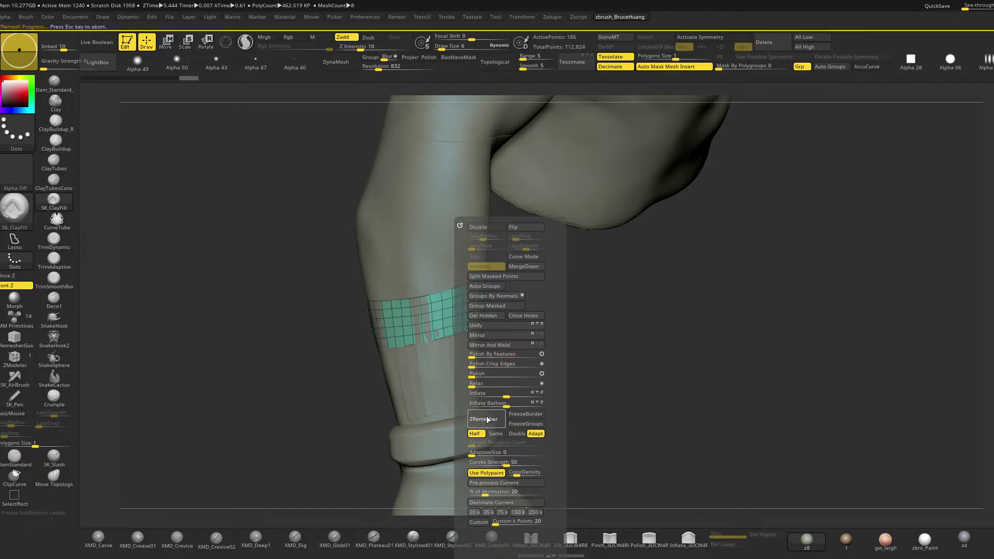
Select and isolate the next band up the forearm and ZRemesh it repeatedly at Half density with AdaptiveSize 0
left_click_drag(633, 363, 570, 366)
left_click(470, 276, "alt")
key("alt+q")
key("space")
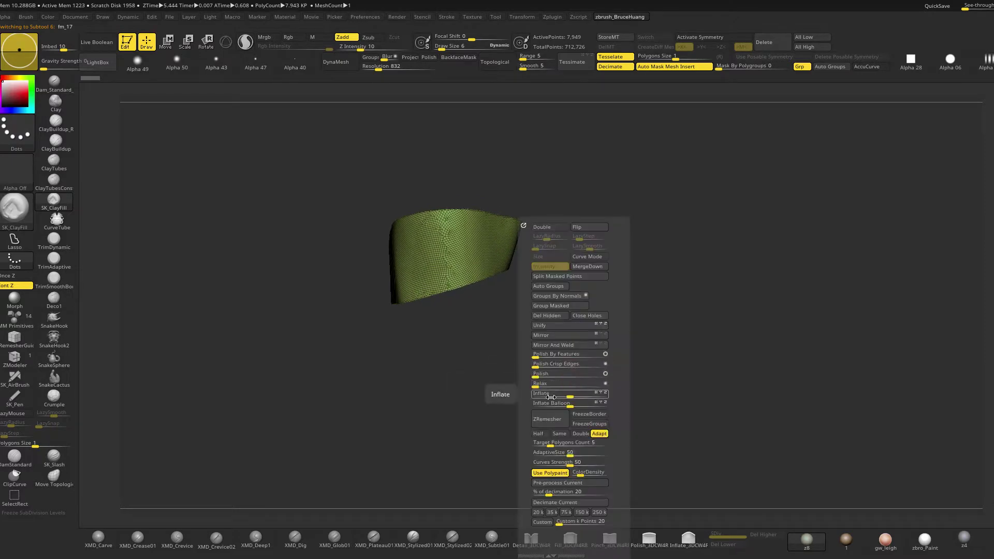
left_click_drag(551, 444, 545, 443)
left_click(539, 434)
left_click(548, 423)
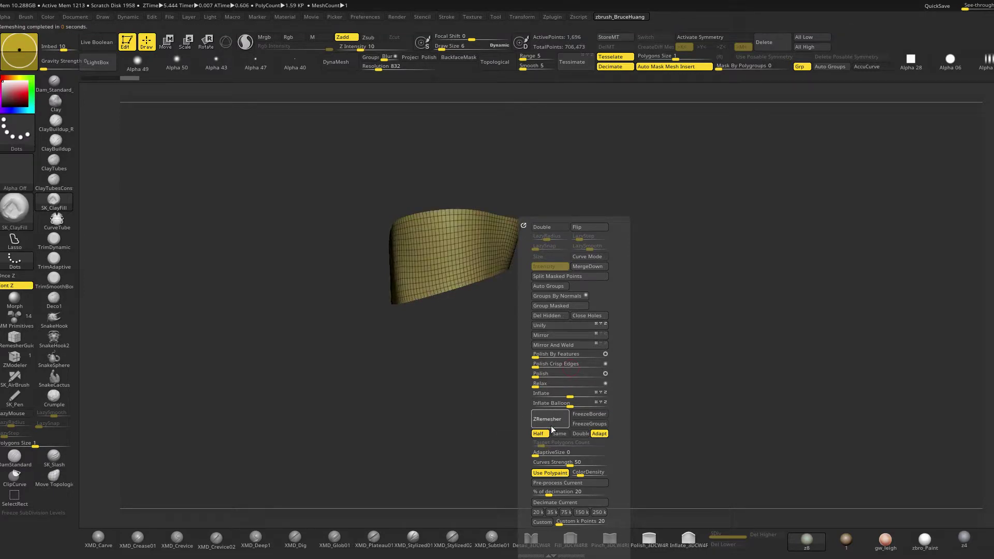
left_click(552, 427)
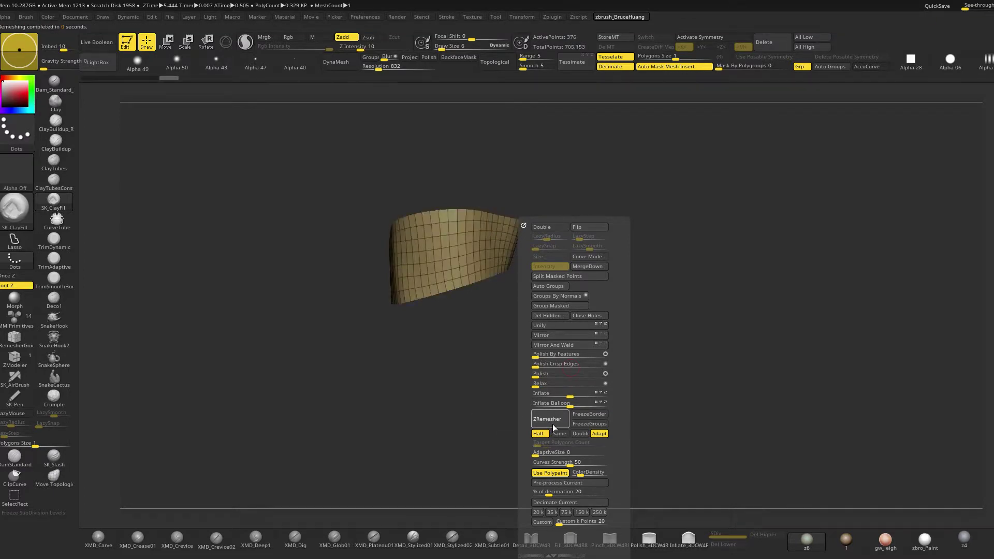
left_click(551, 424)
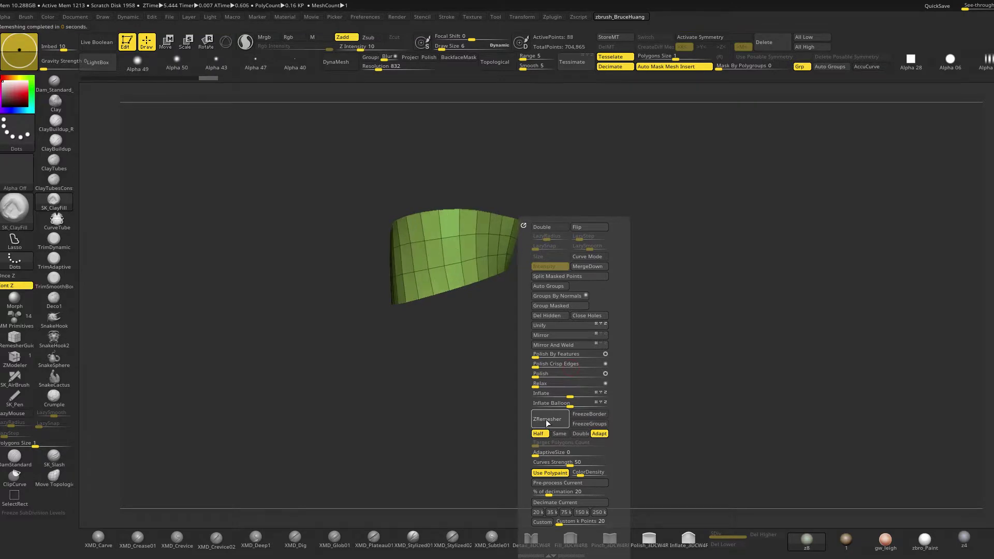
Select and isolate the uppermost forearm band at the elbow and ZRemesh it repeatedly at Half density with AdaptiveSize 30
left_click_drag(514, 389, 566, 444)
left_click(484, 299, "alt")
left_click_drag(540, 366, 609, 362, "alt")
key("space")
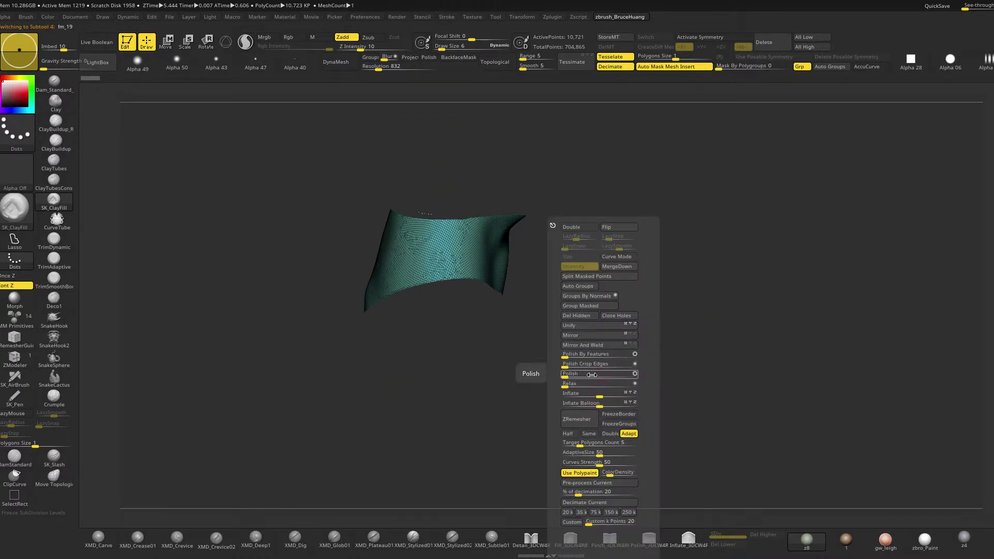
left_click(584, 453)
type("30")
key("Return")
left_click(582, 419)
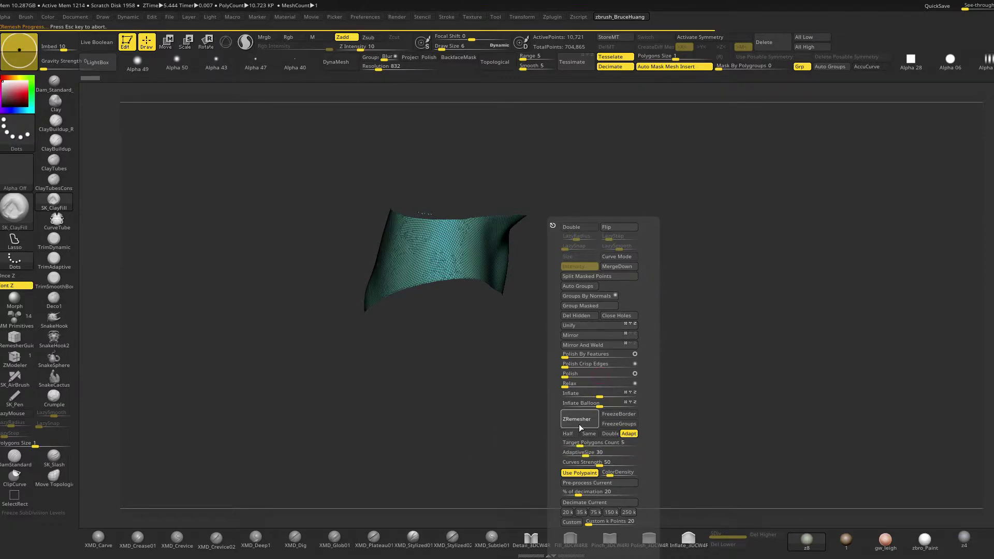
key("ctrl+z")
left_click(571, 434)
left_click(581, 421)
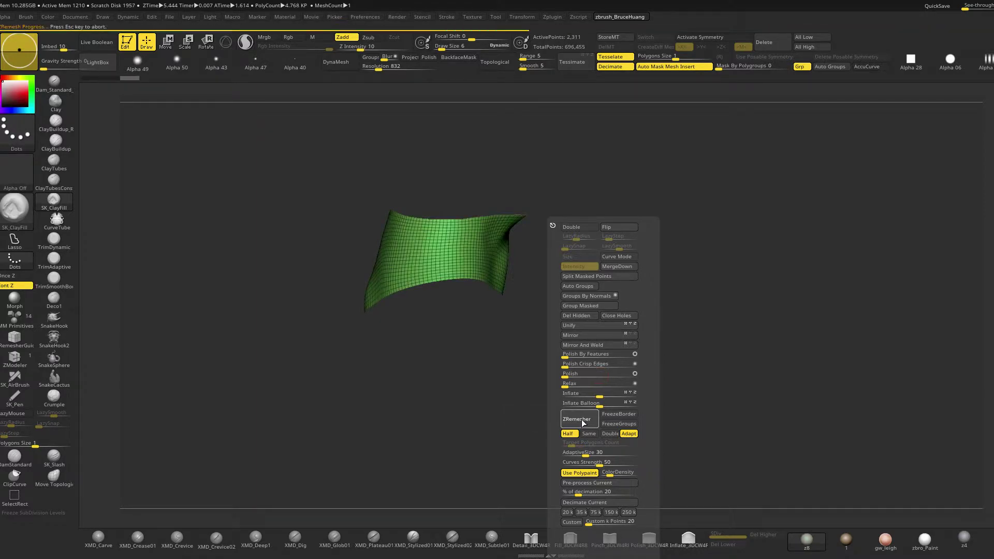
left_click(581, 420)
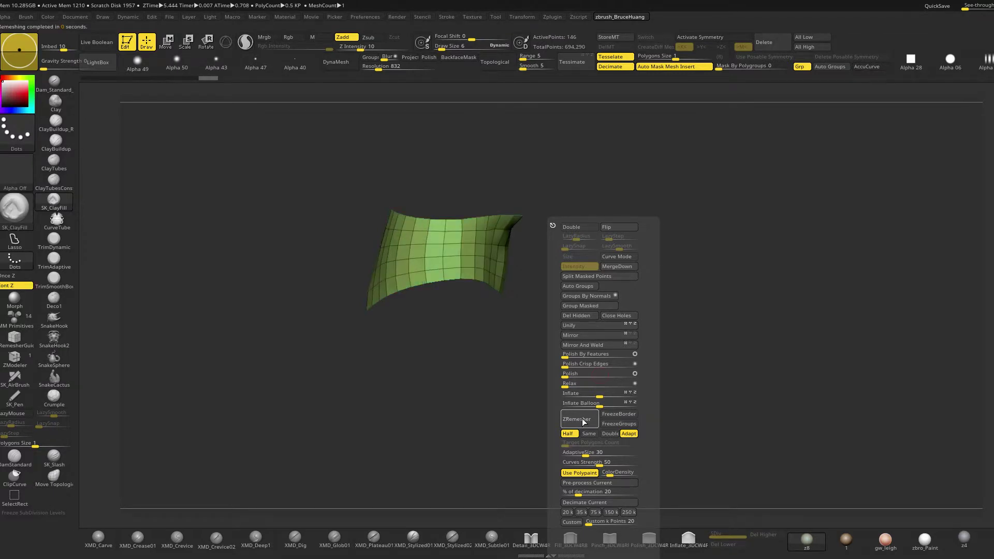
Show the whole character again and save the project
left_click_drag(482, 329, 592, 402)
key("shift+s")
left_click_drag(874, 381, 844, 304, "alt")
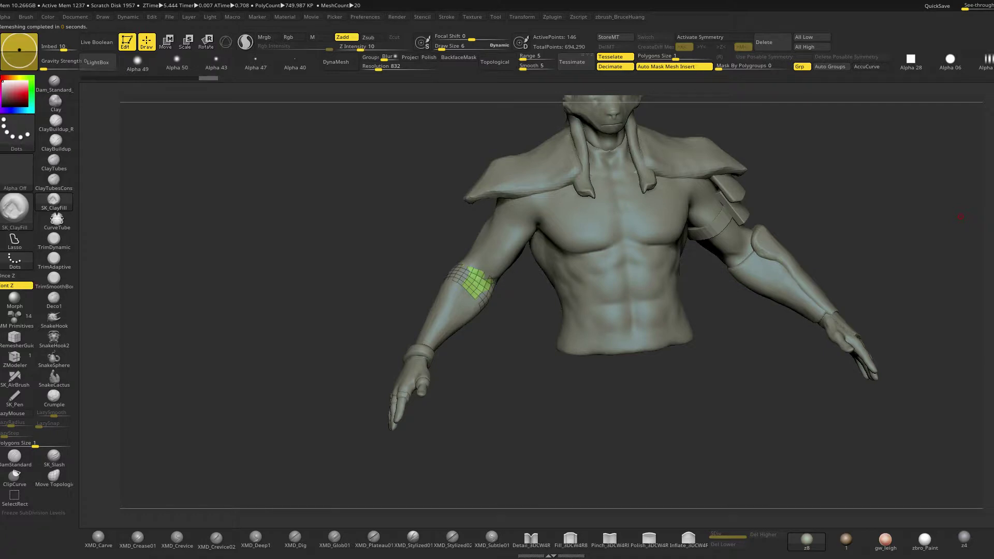
key("ctrl+s")
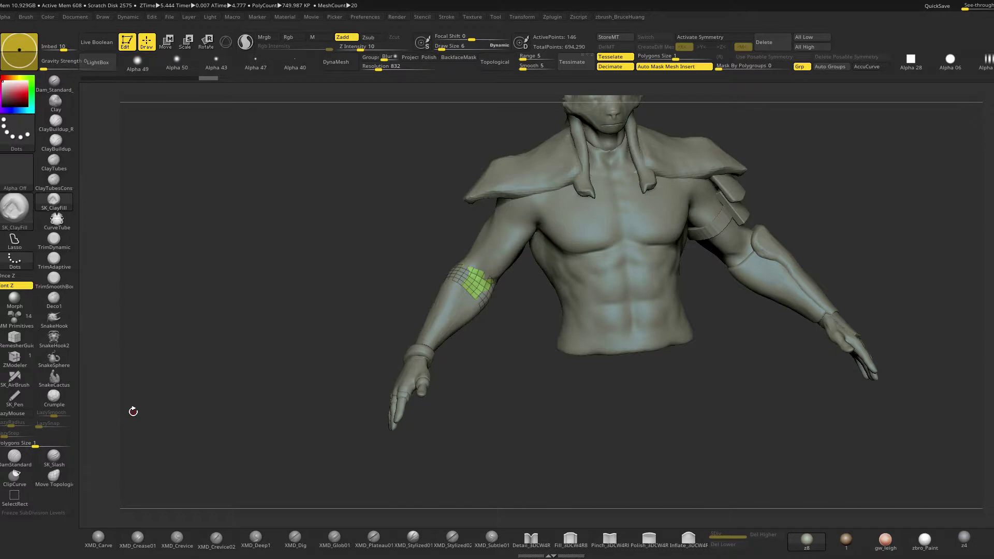
Isolate the elbow band, switch to the ZModeler brush and set its edge action to Collapse with the Edge target
left_click_drag(531, 427, 553, 408, "shift")
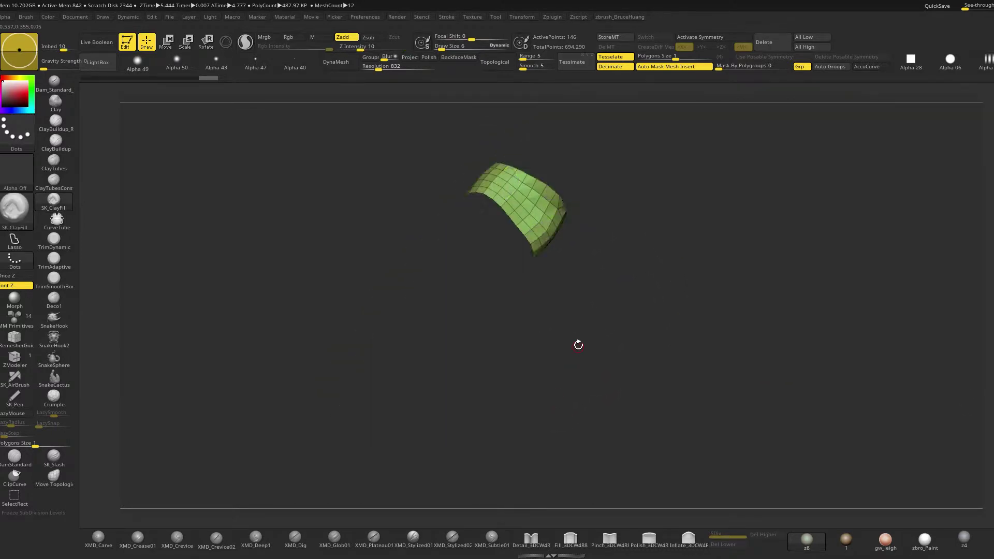
left_click_drag(579, 343, 704, 262)
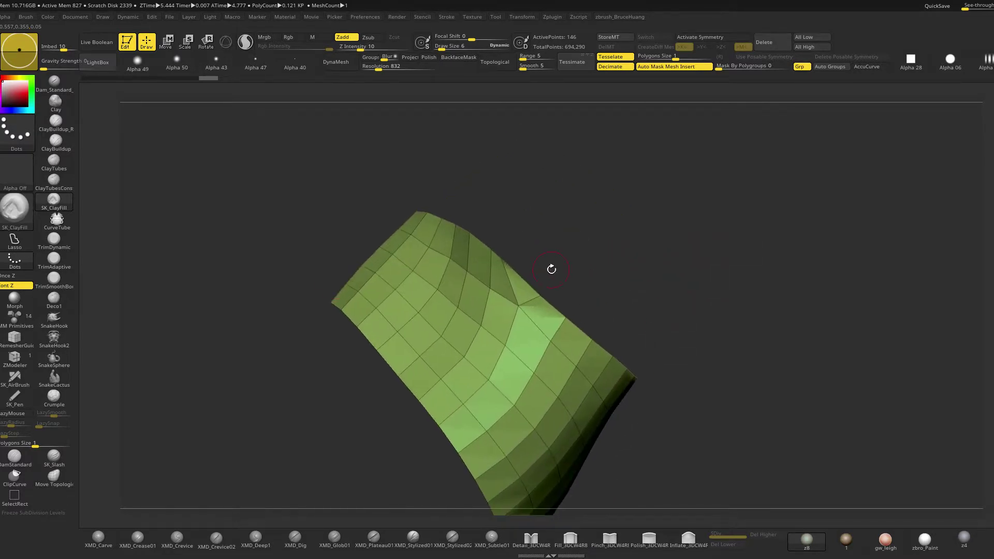
key("shift+ctrl+t")
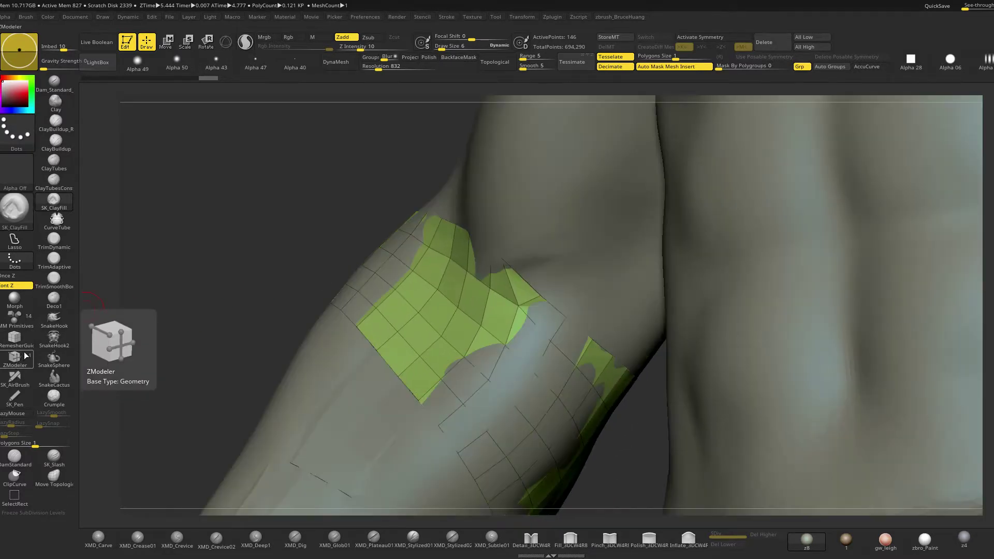
left_click(26, 355)
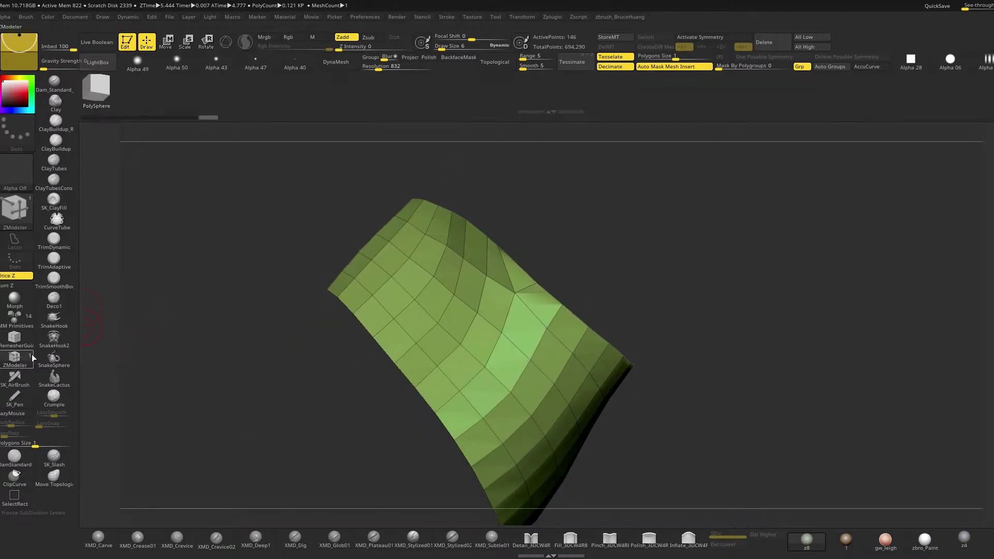
key("space")
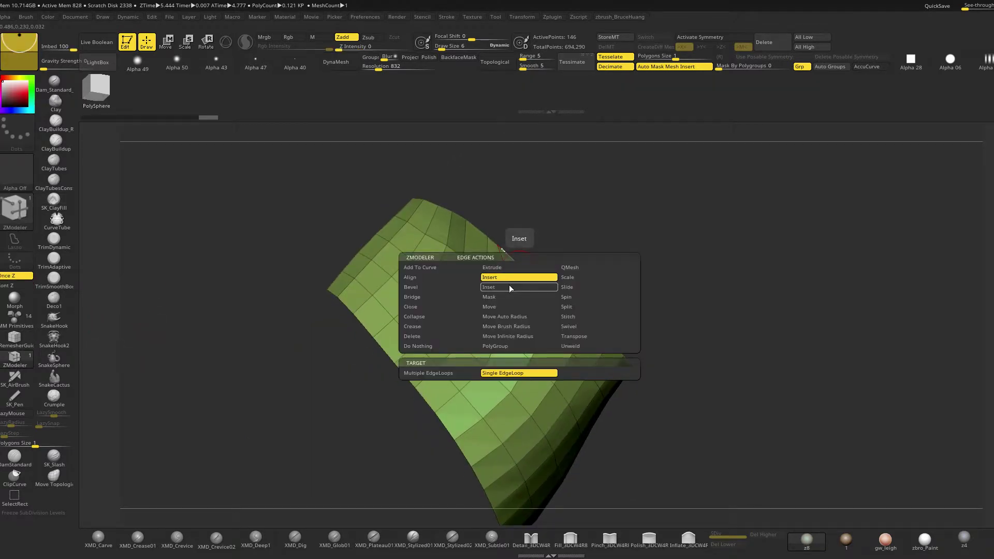
left_click(425, 317)
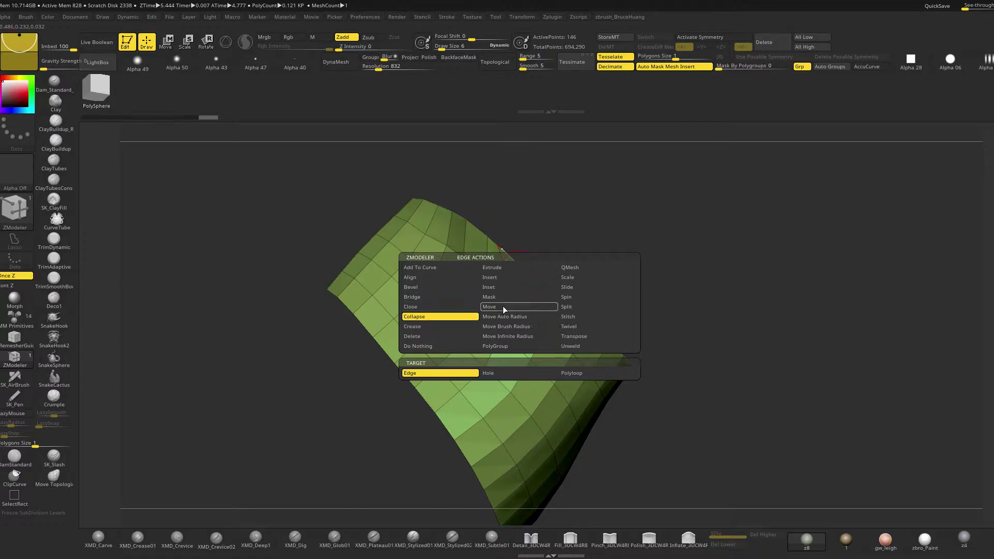
Collapse the irregular short edges along the upper rim of the elbow band to clean up its topology
left_click(523, 269)
mouse_move(562, 260)
left_mouse_down()
mouse_move(568, 242)
mouse_move(568, 258)
left_mouse_up()
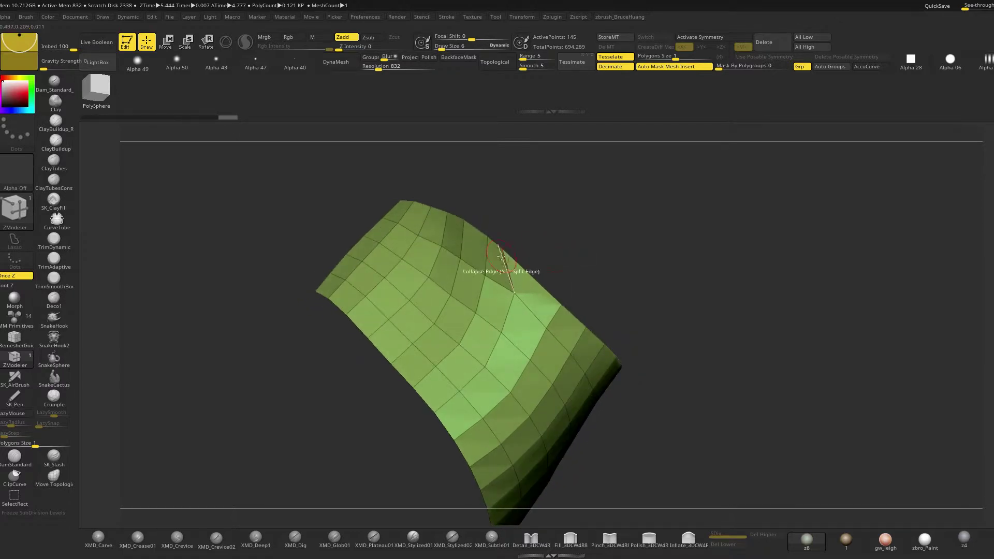
left_click_drag(504, 249, 531, 267)
left_click(525, 266)
left_click(530, 267)
left_click_drag(606, 266, 677, 246)
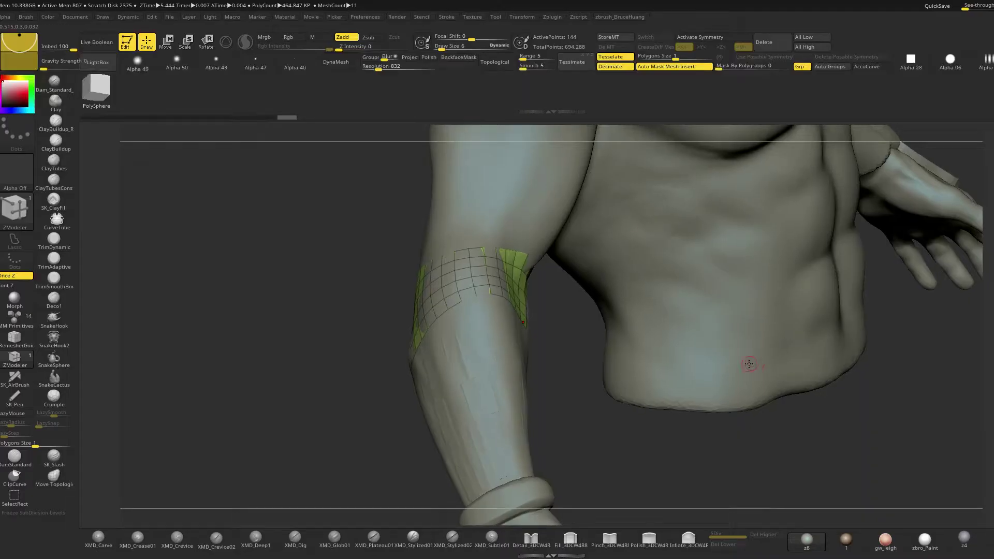
Thicken the elbow band with QMesh Polygroup All, and do the same to the band directly below it
mouse_move(573, 410)
left_mouse_down()
mouse_move(583, 428)
mouse_move(576, 388)
mouse_move(592, 409)
mouse_move(575, 398)
left_mouse_up()
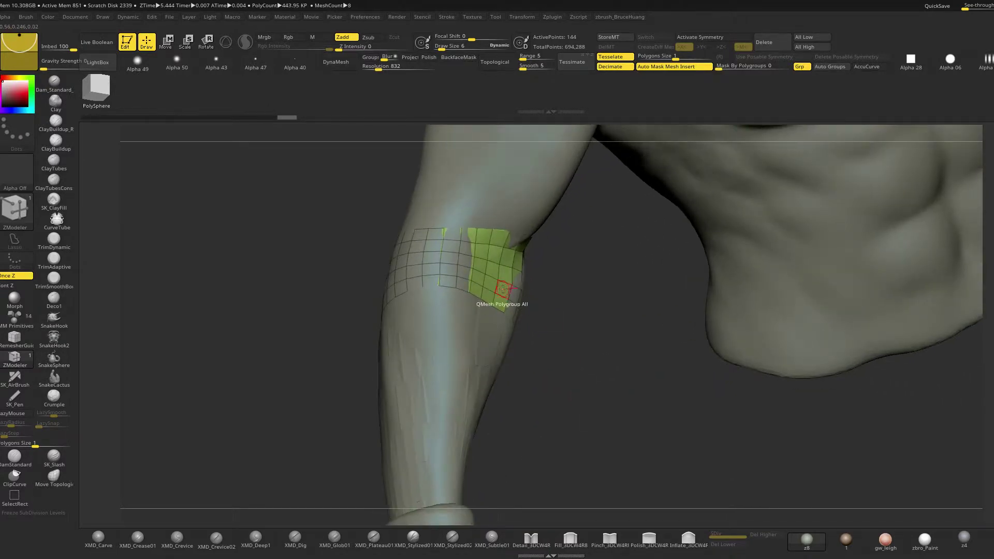
left_click_drag(498, 269, 548, 330)
key("ctrl+z")
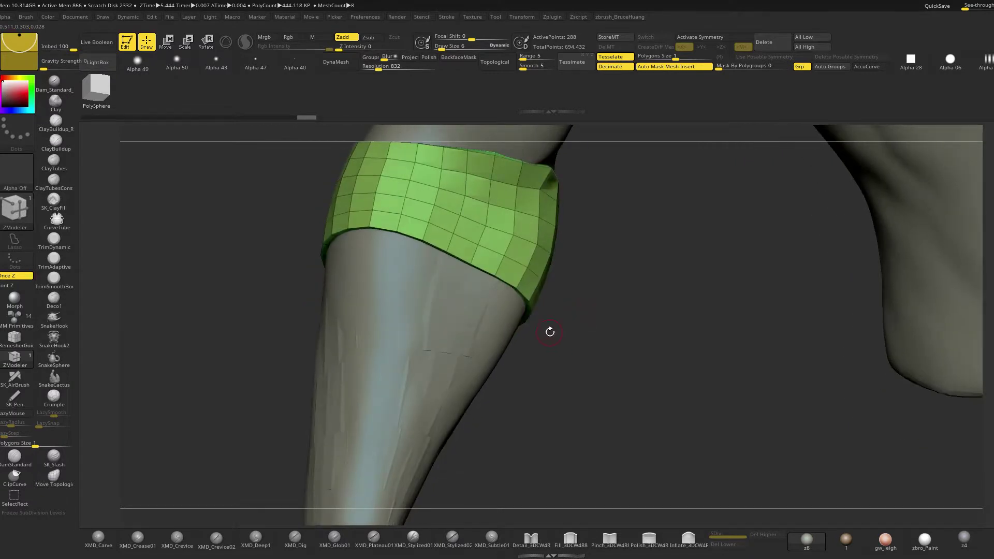
left_click(459, 337, "alt")
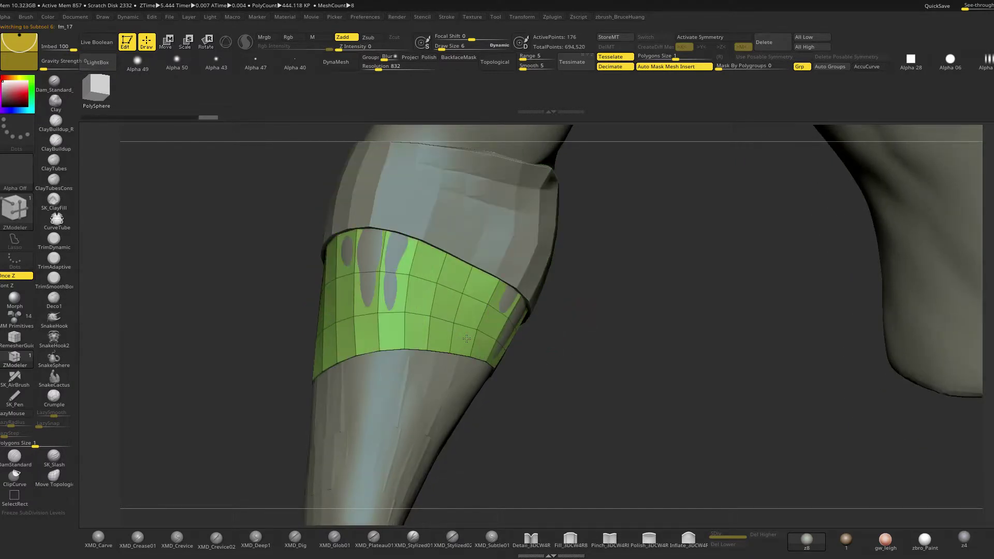
left_click_drag(510, 363, 433, 310)
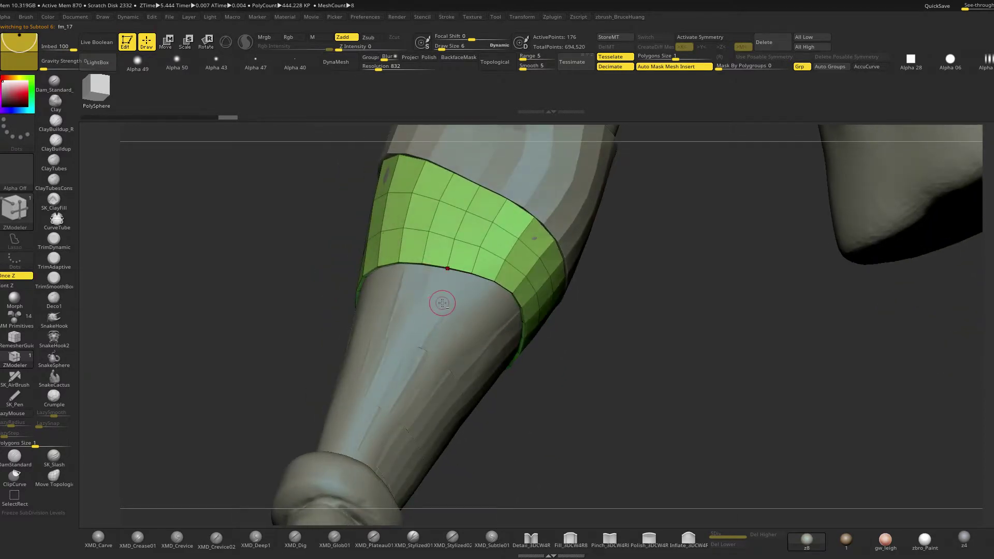
Select the third band from the elbow, thicken it with QMesh, and select the band beneath it
left_click(469, 318, "alt")
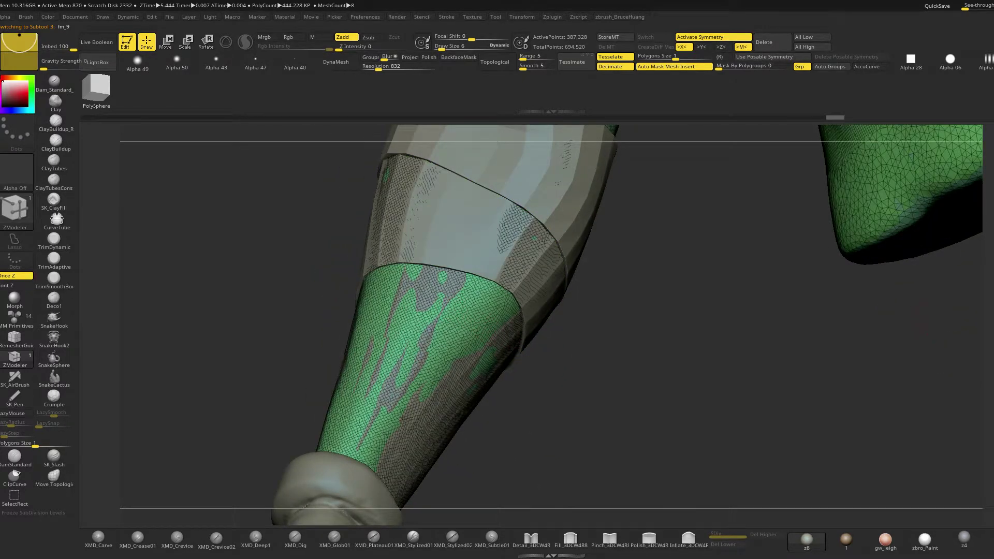
left_click(993, 412)
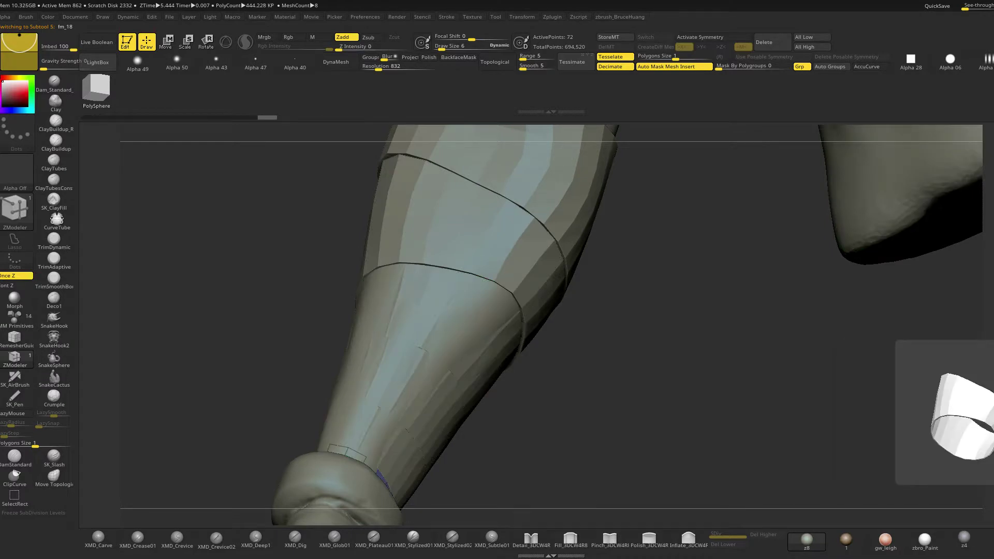
left_click(993, 412)
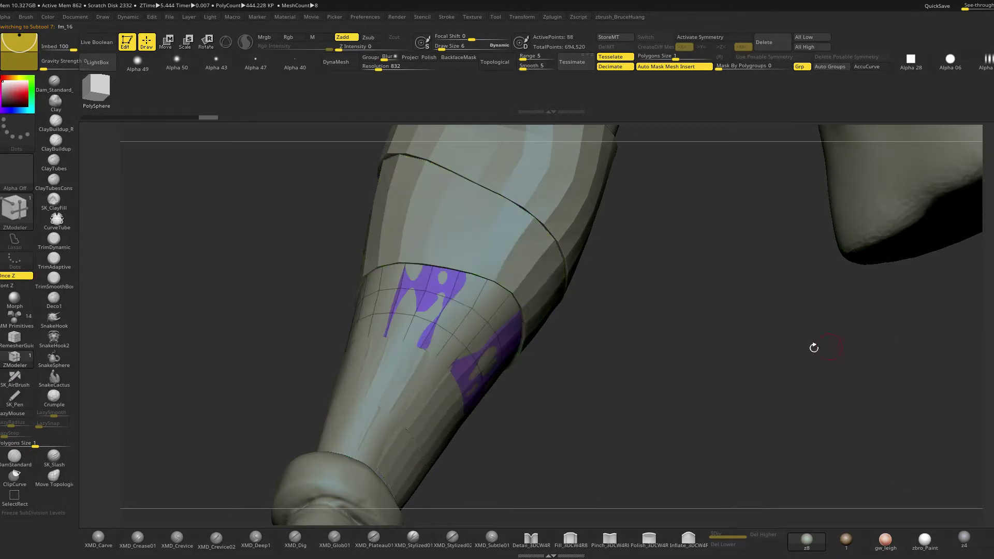
left_click(506, 339, "alt")
left_click_drag(591, 392, 599, 331, "alt")
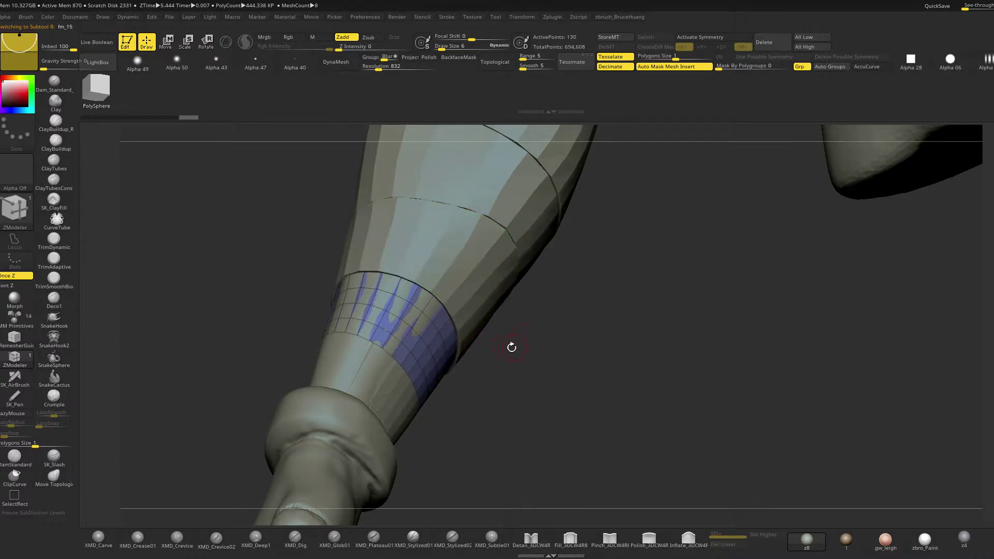
Thicken the fourth band from the elbow with QMesh Polygroup All, and do the same to the band directly below it
left_click(411, 342, "alt")
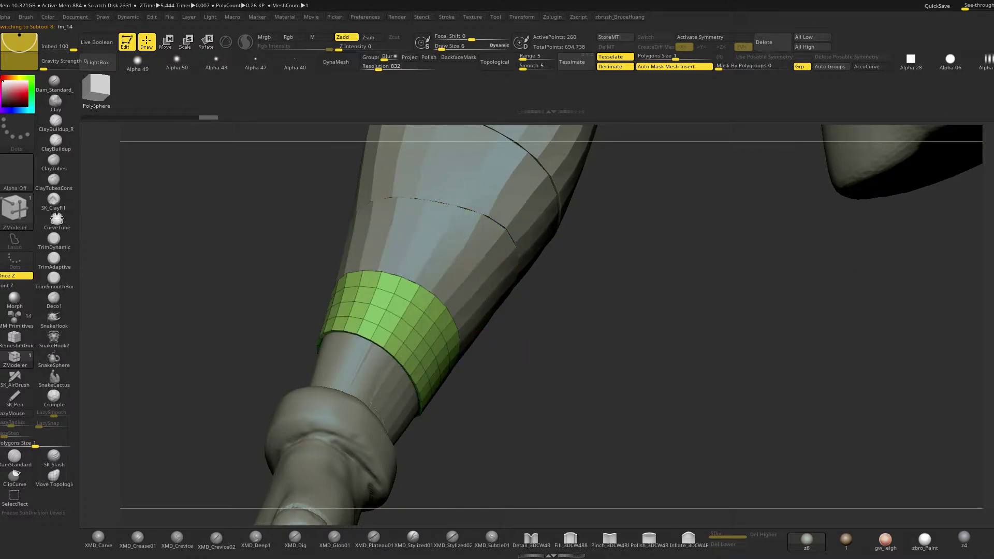
left_click(388, 400, "alt")
left_click_drag(484, 390, 809, 324)
left_click(568, 408)
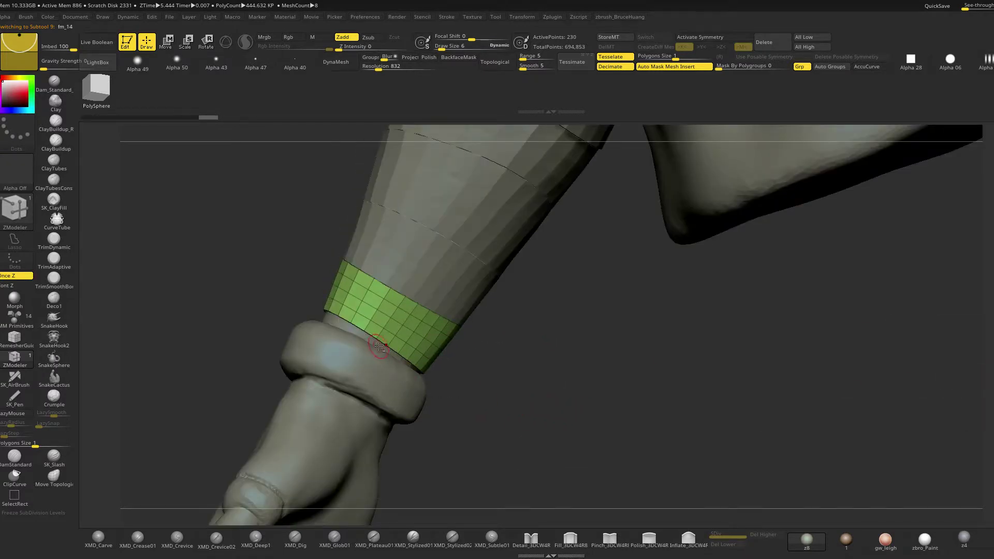
Select the narrow strip just above the wrist cuff and thicken it with QMesh Polygroup All
left_click(381, 345, "alt")
left_click(510, 367)
left_click_drag(386, 362, 394, 358)
left_click_drag(544, 357, 559, 389)
left_click(598, 344)
left_click_drag(523, 356, 549, 398)
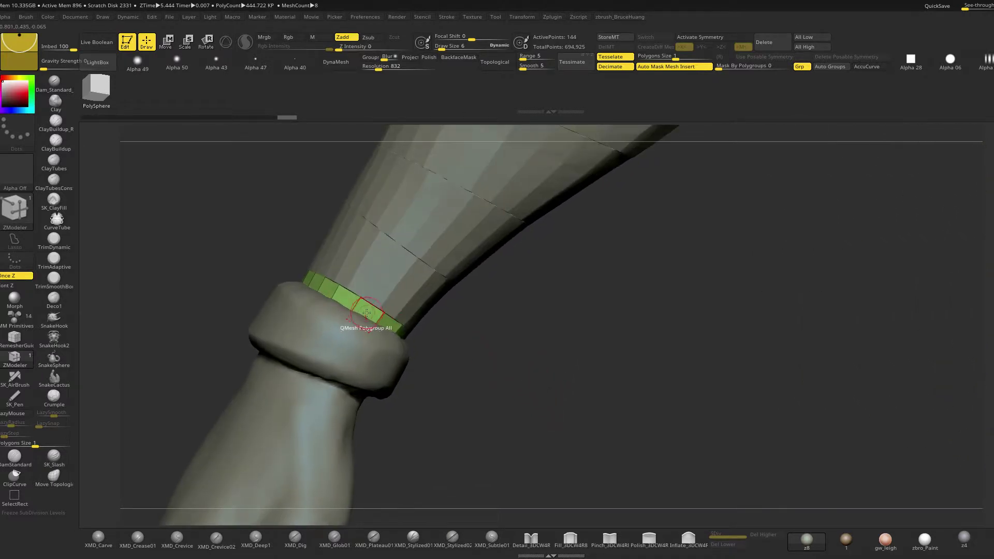
left_click_drag(492, 384, 466, 376)
left_click(401, 343)
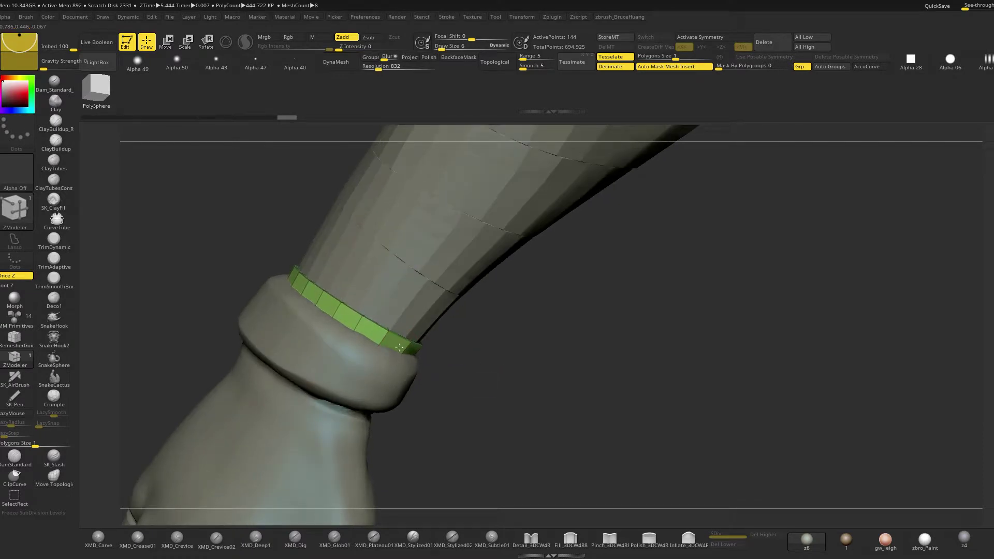
mouse_move(492, 336)
left_mouse_down()
mouse_move(509, 328)
mouse_move(448, 366)
mouse_move(469, 375)
mouse_move(457, 404)
mouse_move(427, 361)
left_mouse_up()
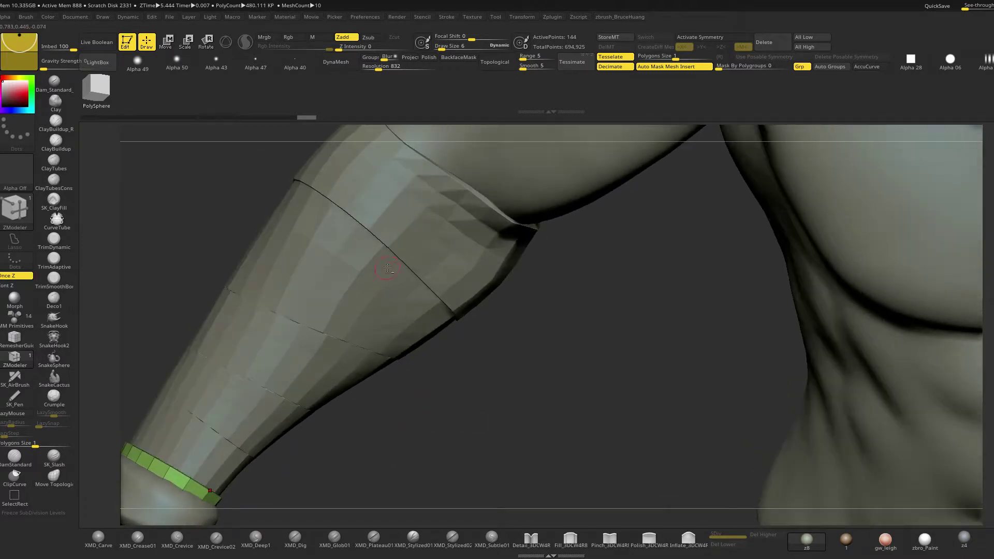
Pull the surfaces of the second, third and fourth forearm bands outward with QMesh Polygroup All
left_click(388, 268, "alt")
left_click_drag(384, 270, 398, 283)
left_click_drag(482, 359, 439, 241)
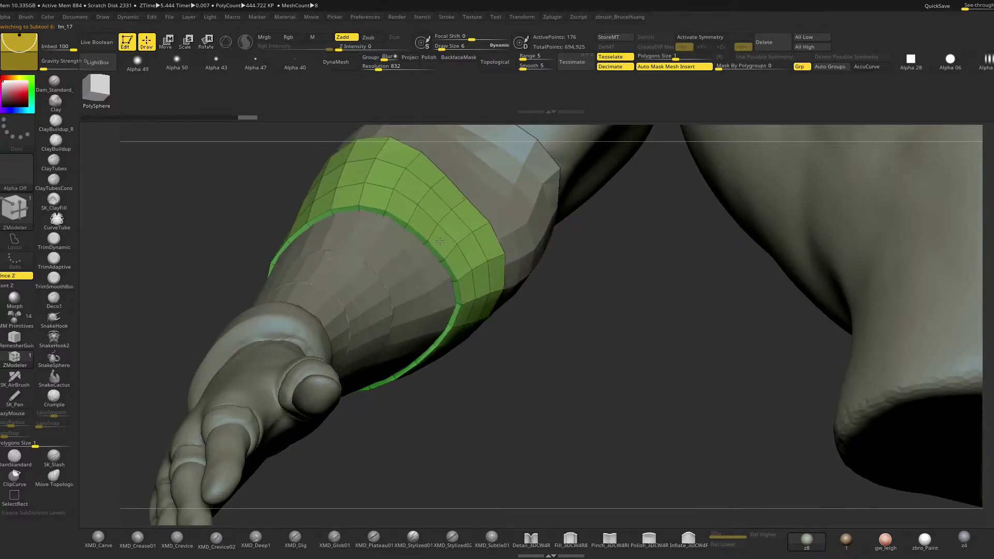
left_click(399, 270, "alt")
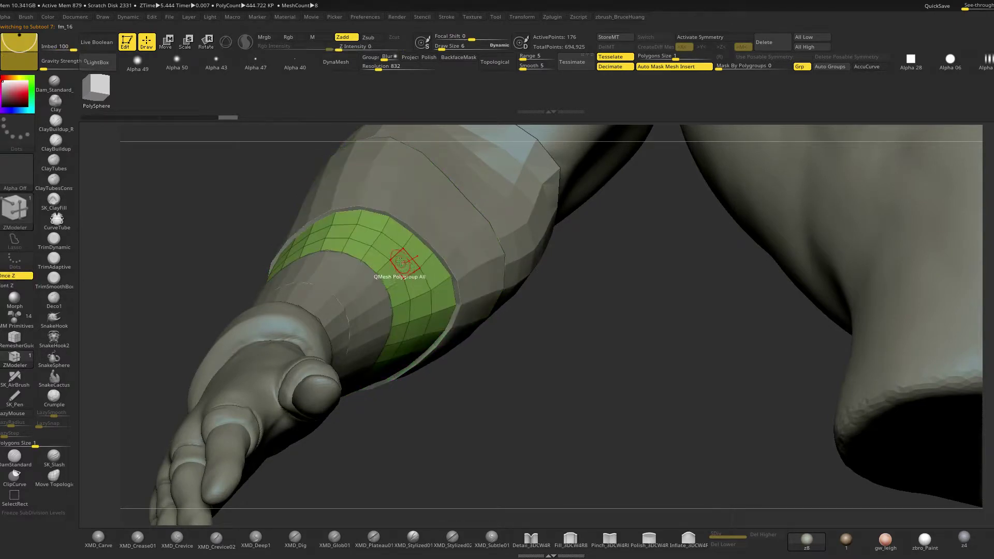
left_click_drag(409, 266, 422, 259)
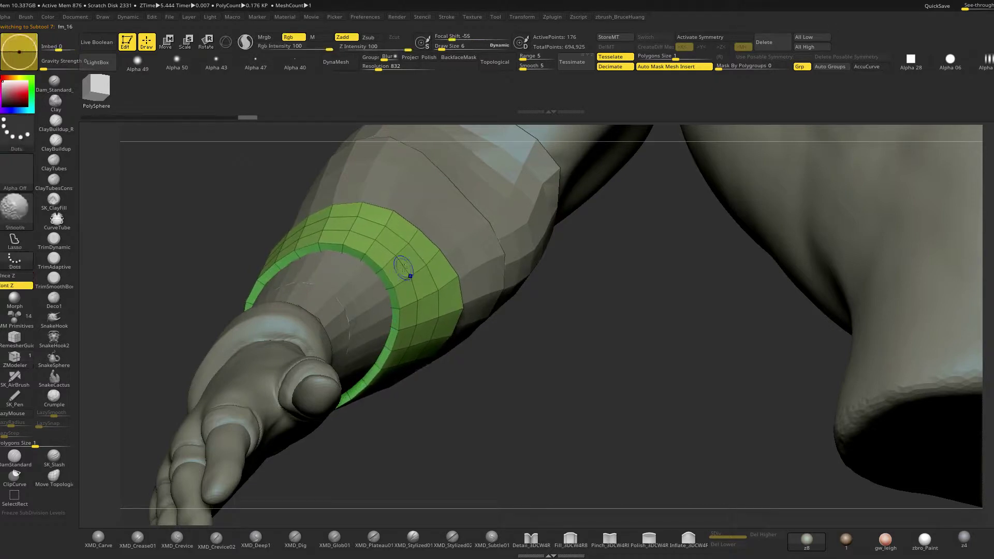
left_click(361, 294, "alt")
left_click_drag(365, 284, 371, 280)
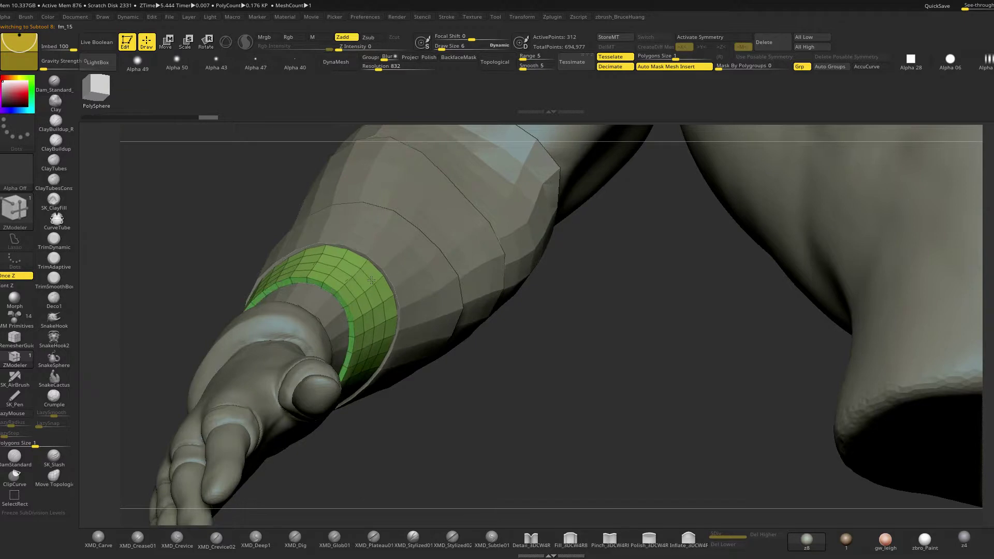
Adjust the thickness of the fifth band above the wrist with QMesh, and that of the fourth band above it
left_click_drag(482, 404, 358, 330)
left_click(359, 330, "alt")
left_click_drag(381, 383, 363, 323)
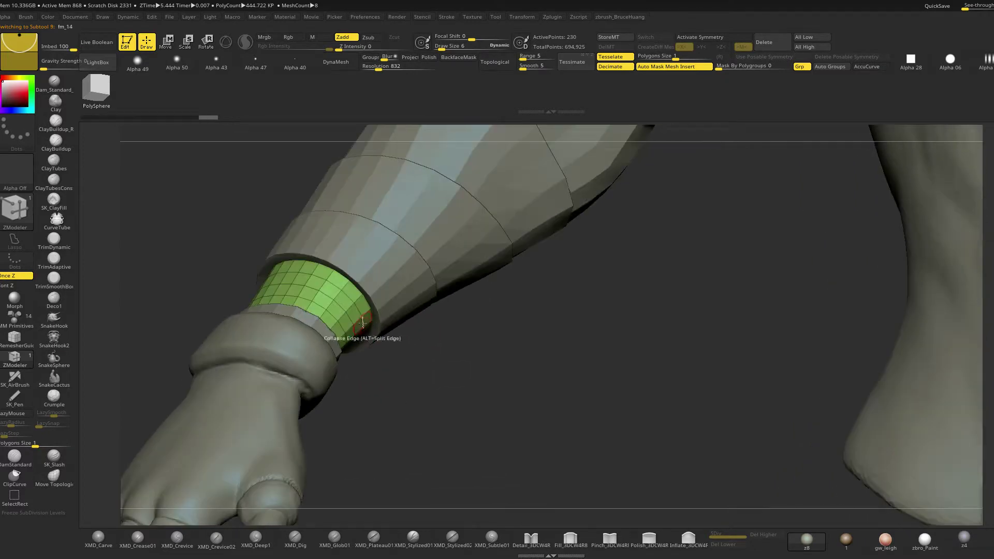
left_click_drag(394, 362, 411, 388)
left_click_drag(321, 351, 329, 356)
left_click_drag(393, 400, 412, 375)
left_click(371, 326, "alt")
left_click_drag(364, 324, 349, 316)
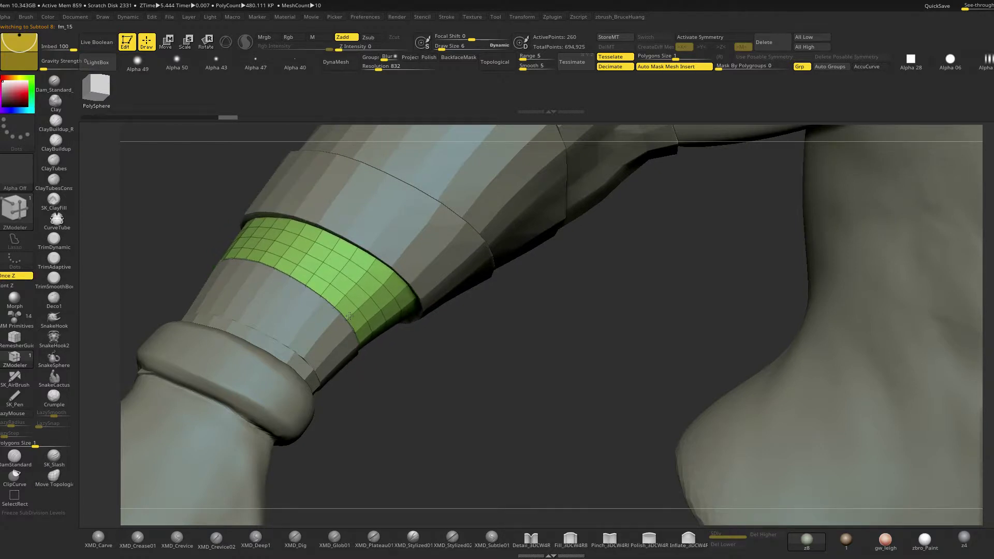
left_click_drag(419, 410, 387, 401)
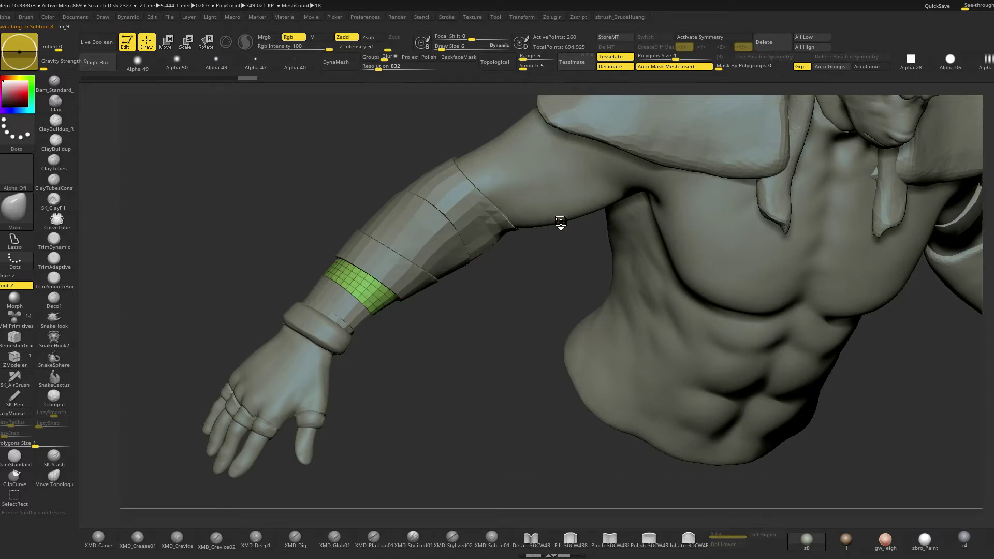
Try a ZModeler surface pull on the third forearm band and undo it
left_click(561, 222, "alt")
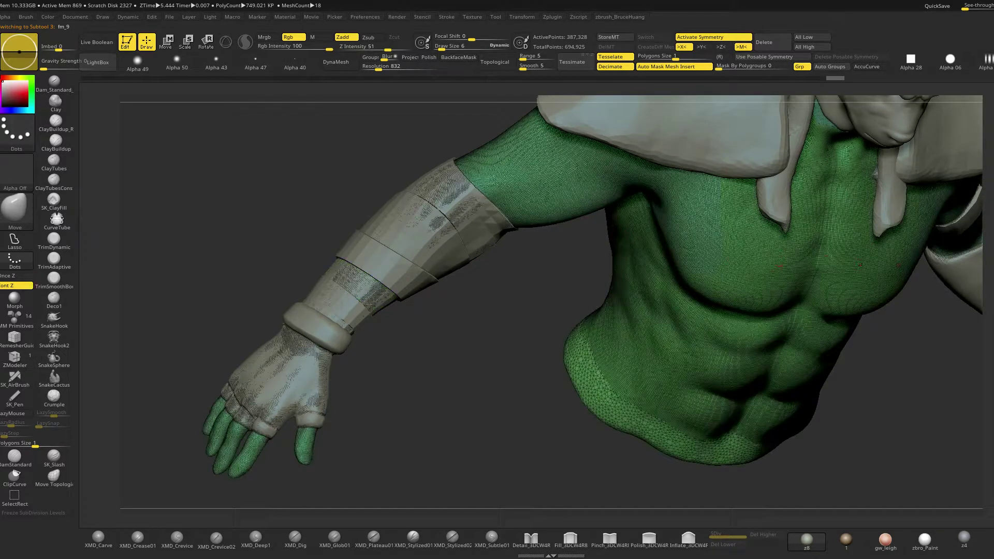
left_click(375, 295, "alt")
left_click_drag(443, 356, 427, 312)
left_click(449, 275, "alt")
left_click_drag(482, 339, 426, 290)
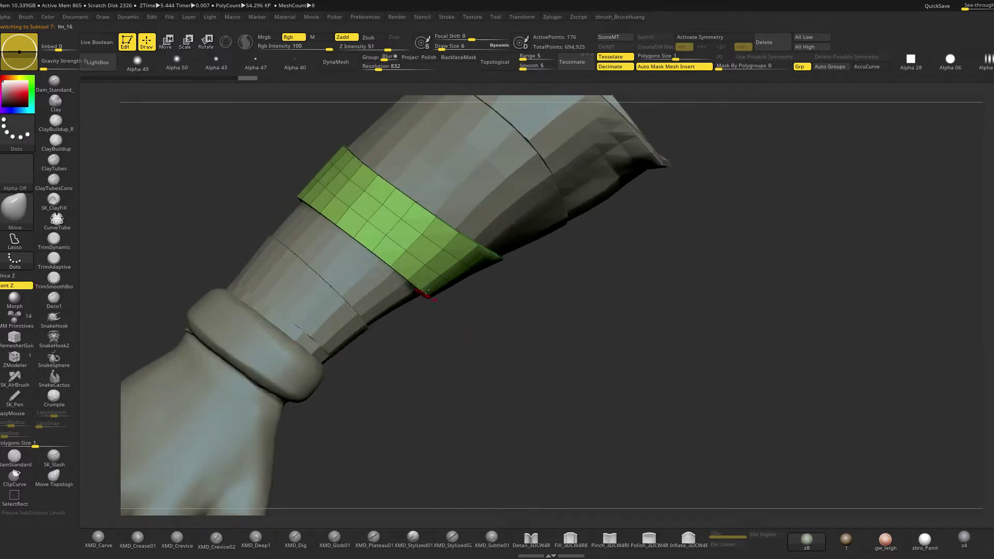
left_click(23, 359)
left_click_drag(429, 269, 424, 264)
key("ctrl+z")
left_click_drag(448, 359, 495, 422)
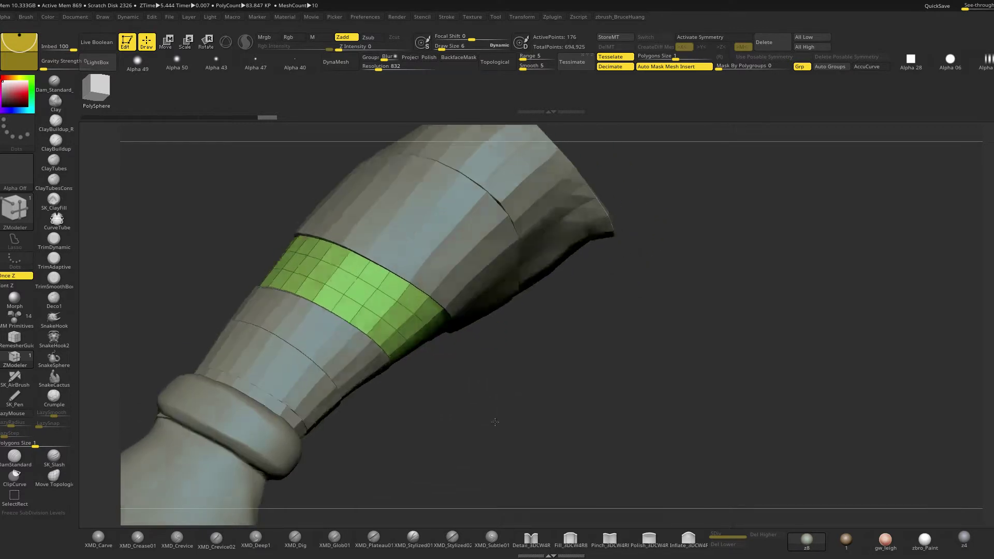
Select the second band from the elbow and adjust its thickness with ZModeler
left_click(473, 267, "alt")
left_click_drag(449, 288, 440, 278)
left_click_drag(503, 381, 594, 363)
key("space")
left_click(607, 229)
mouse_move(635, 215)
left_mouse_down()
mouse_move(638, 244)
mouse_move(620, 273)
mouse_move(580, 269)
left_mouse_up()
left_click_drag(454, 259, 475, 261)
key("shift+s")
left_click_drag(503, 399, 416, 414)
Select the third band and adjust its size with the transform gizmo to fit against its neighbours
left_click(389, 340, "alt")
key("w")
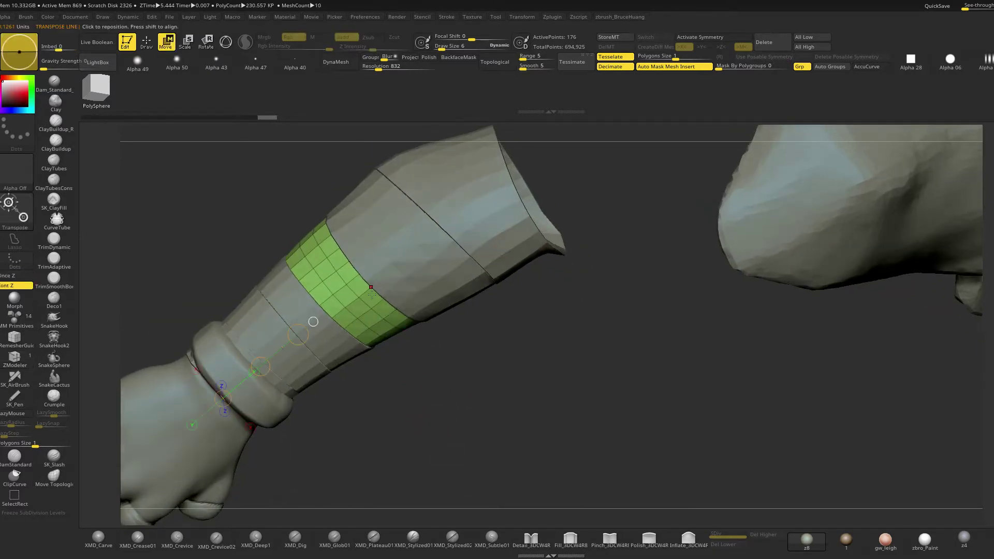
key("y")
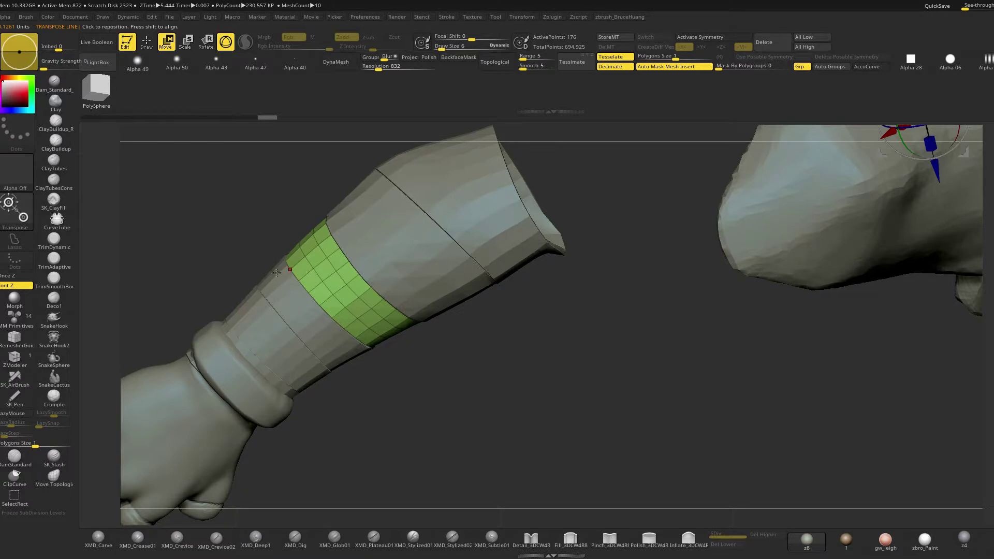
left_click(370, 306)
left_click(212, 315)
left_click_drag(450, 395, 455, 436)
left_click_drag(362, 284, 364, 287)
key("q")
Select the fourth band, reset the gizmo orientation and scale the band up uniformly to about 1.03
left_click(317, 322, "alt")
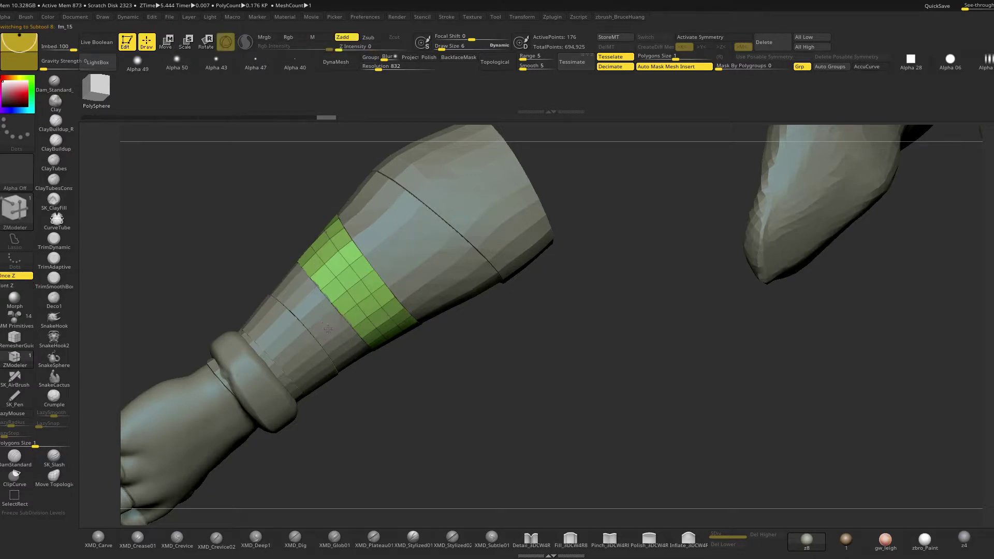
key("w")
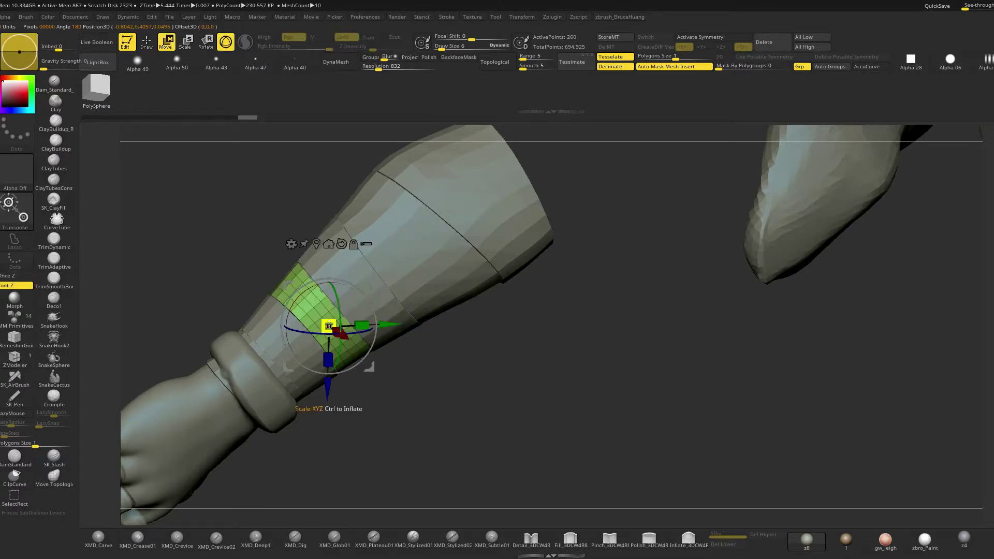
left_click(340, 243)
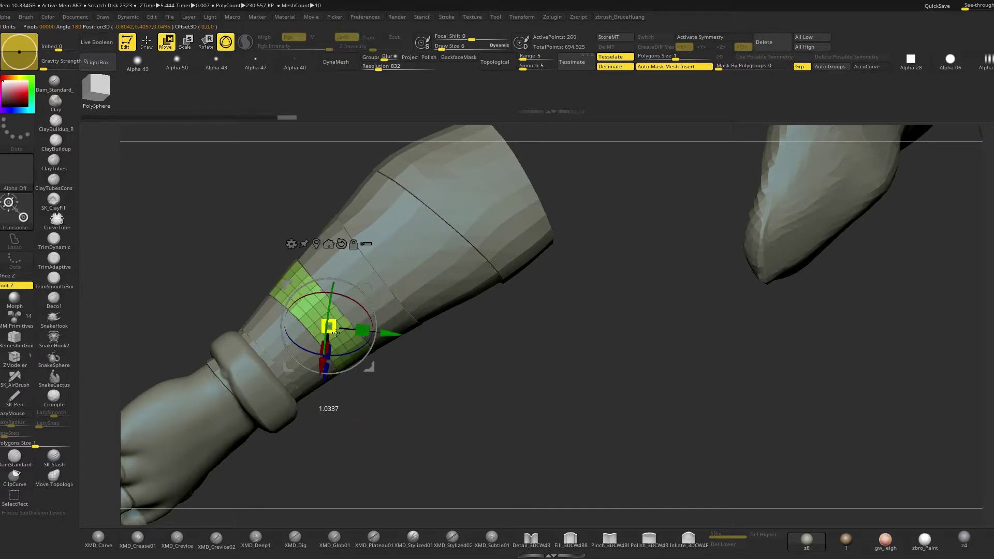
key("q")
left_click_drag(407, 386, 447, 403)
Select the second band from the elbow and scale it slightly and uniformly with the gizmo
left_click(453, 259, "alt")
left_click_drag(538, 296, 497, 295)
left_click(395, 313, "alt")
left_click_drag(484, 201, 455, 207)
key("w")
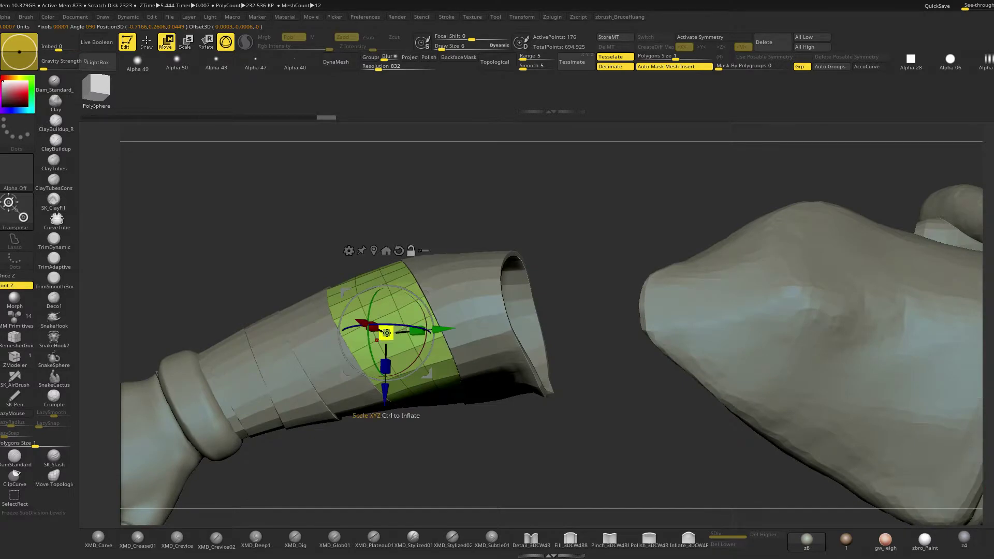
left_click_drag(395, 338, 397, 345)
key("q")
mouse_move(440, 295)
right_mouse_down()
mouse_move(389, 311)
mouse_move(332, 305)
right_mouse_up()
Scale the third forearm band uniformly with the gizmo to fit it against the second band
left_click(327, 339, "alt")
right_click_drag(337, 401, 357, 415)
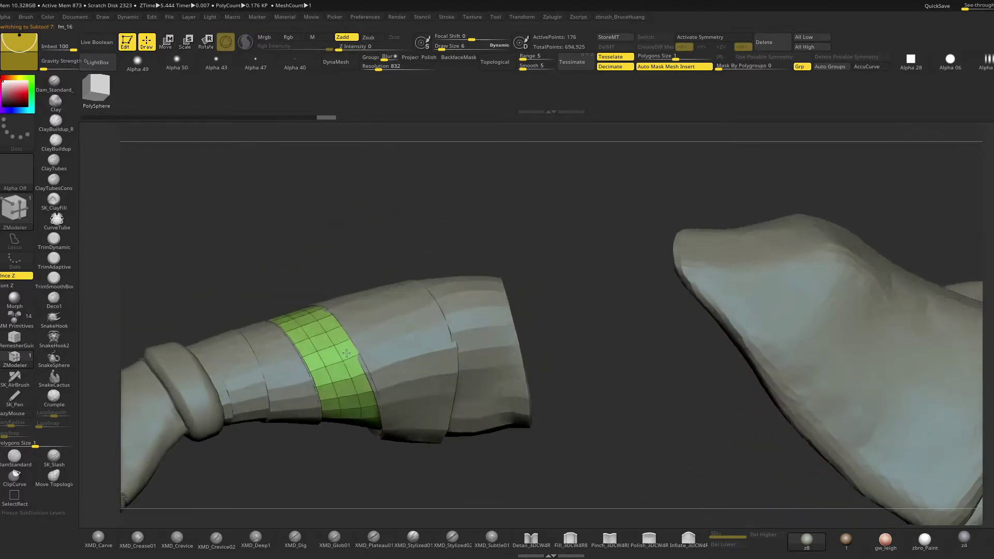
key("w")
left_click_drag(326, 367, 329, 377)
key("q")
Examine the wrapped forearm bands from all sides, checking their overlaps, gaps and elbow opening
mouse_move(346, 305)
right_mouse_down()
mouse_move(362, 274)
mouse_move(405, 315)
right_mouse_up()
left_click_drag(406, 315, 413, 344)
left_click_drag(459, 458, 533, 315, "alt")
key("shift+f")
key("shift+f")
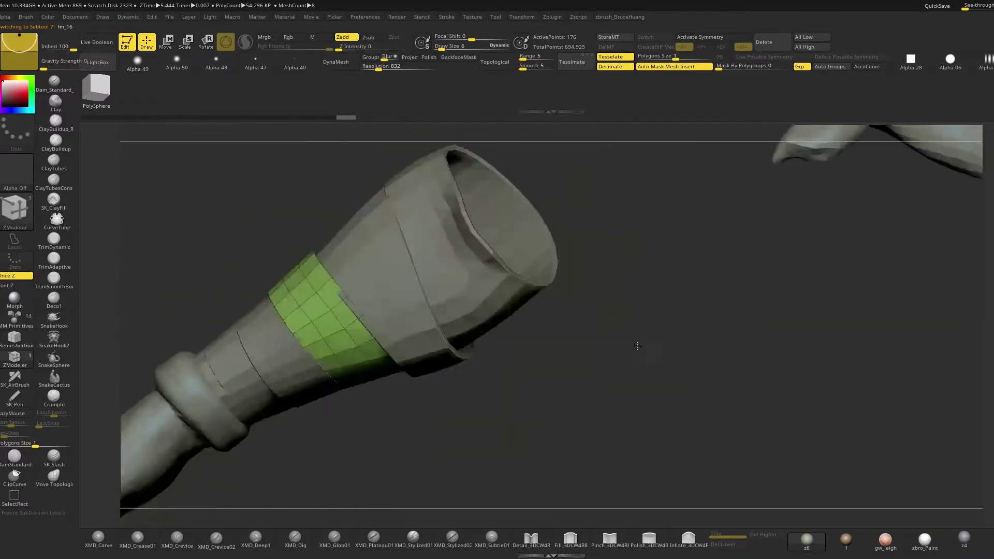
mouse_move(621, 331)
left_mouse_down()
mouse_move(632, 337)
mouse_move(622, 325)
left_mouse_up()
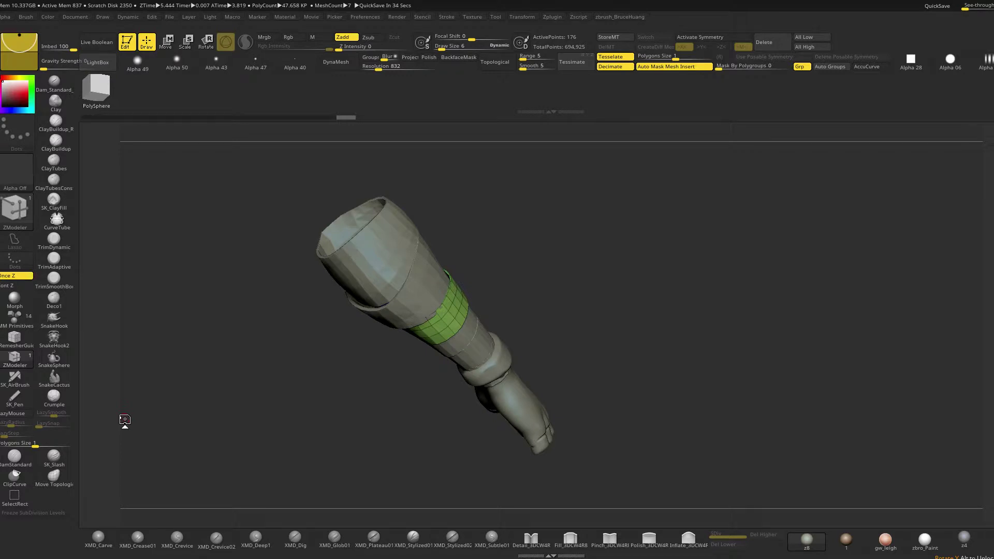
left_click_drag(674, 308, 686, 277)
left_click_drag(545, 204, 553, 195)
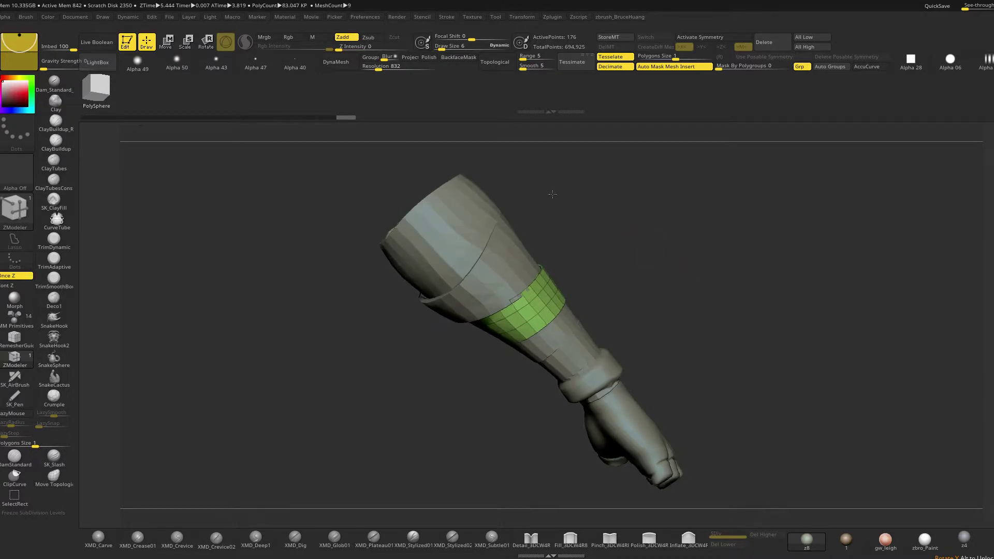
Select the elbow band and reshape its rim with the Move brush, isolating the band for a check and showing everything again
left_click(479, 241, "alt")
key("space")
key("b")
key("m")
key("v")
key("space")
left_click_drag(481, 244, 490, 243)
left_click_drag(574, 222, 576, 201)
key("alt+s")
left_click_drag(577, 201, 461, 233)
mouse_move(516, 216)
left_mouse_down()
mouse_move(541, 214)
mouse_move(430, 235)
left_mouse_up()
key("alt+s")
mouse_move(707, 236)
left_mouse_down()
mouse_move(673, 207)
mouse_move(693, 233)
mouse_move(723, 197)
mouse_move(706, 235)
left_mouse_up()
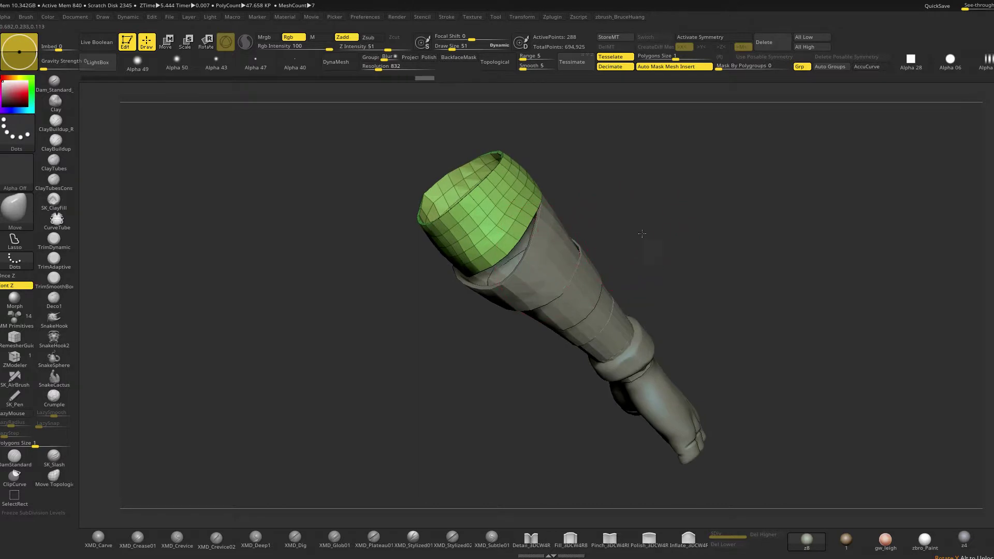
left_click_drag(642, 234, 544, 217)
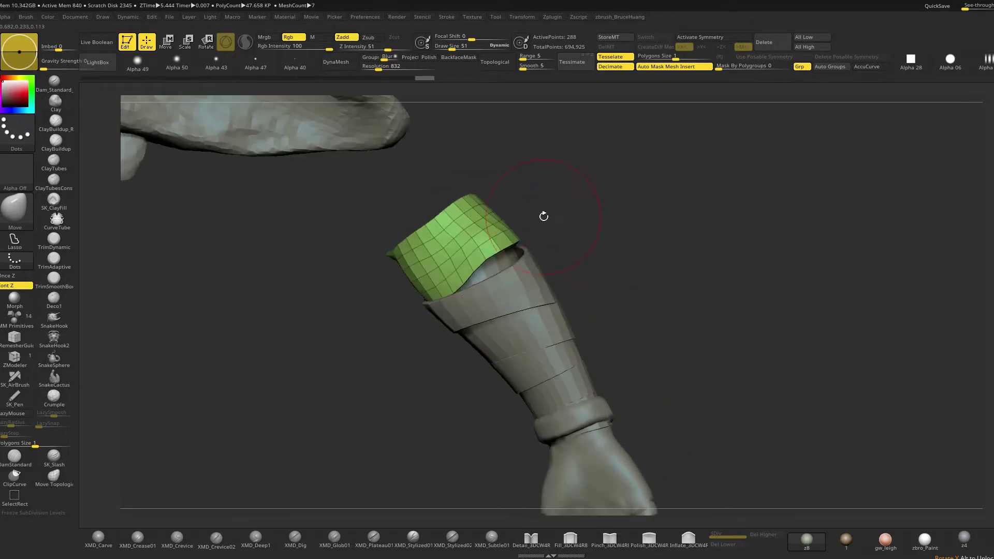
Select the second band and shape its upper rim to follow the elbow band's lower edge
left_click(519, 267, "alt")
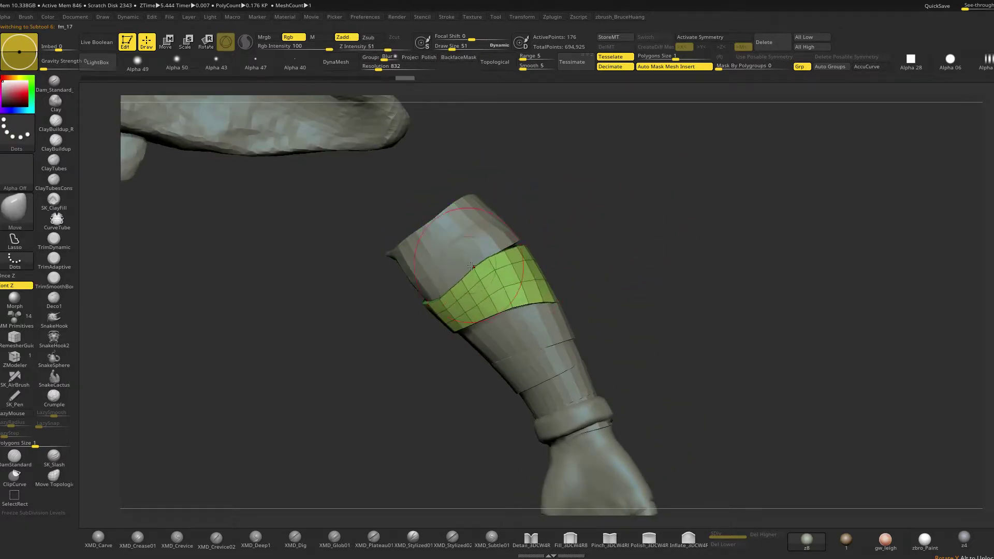
left_click_drag(565, 242, 544, 244)
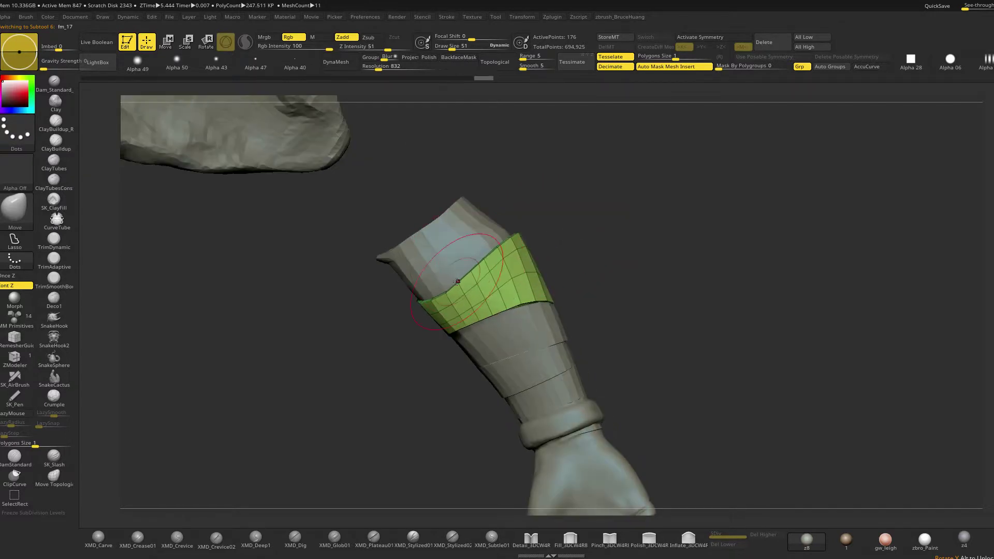
right_click_drag(596, 221, 557, 284)
Select the third band and pull its edges into an angled wrap with the Move brush
left_click(539, 329, "alt")
mouse_move(611, 270)
right_mouse_down()
mouse_move(686, 195)
mouse_move(539, 266)
mouse_move(551, 269)
right_mouse_up()
key("]")
left_click_drag(502, 291, 510, 287)
right_click_drag(585, 254, 644, 250)
key("space")
left_click_drag(575, 275, 566, 275)
right_click_drag(585, 263, 611, 248)
mouse_move(664, 201)
right_mouse_down()
mouse_move(608, 238)
mouse_move(630, 305)
mouse_move(644, 301)
mouse_move(655, 276)
right_mouse_up()
Isolate the third band, adjust its open rim with the Move brush, and show all parts with ZModeler active
key("alt+s")
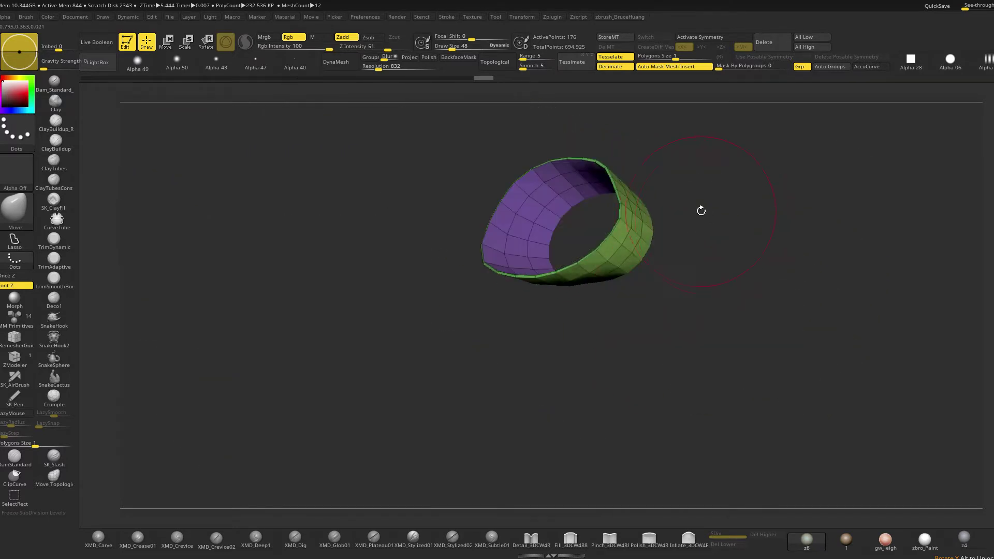
right_click_drag(701, 211, 701, 231)
key("space")
left_click_drag(621, 206, 582, 205)
left_click(15, 357)
key("shift")
key("alt+s")
mouse_move(713, 182)
right_mouse_down()
mouse_move(668, 182)
mouse_move(671, 211)
mouse_move(598, 181)
right_mouse_up()
right_click_drag(559, 209, 544, 203)
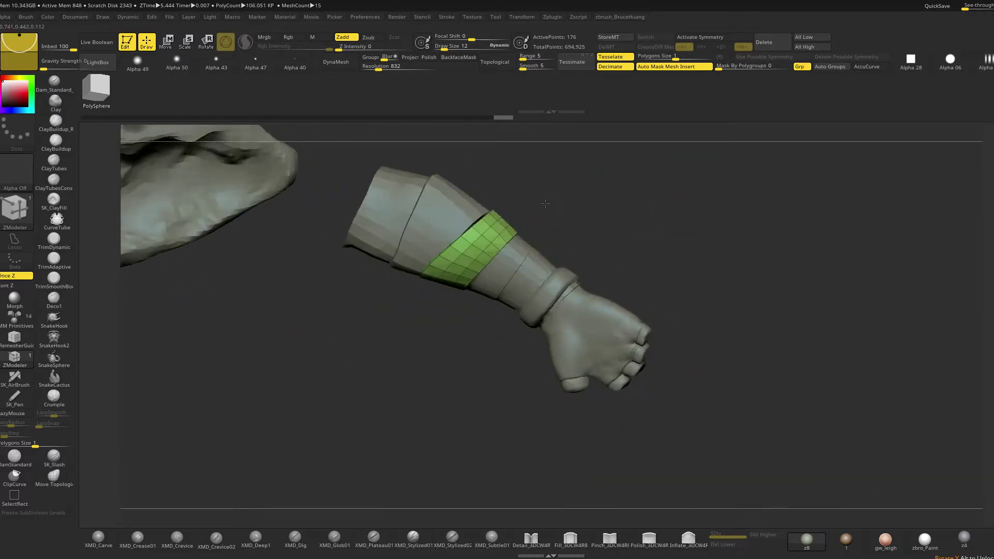
Switch to the Move brush at draw size 69 and slant the third band diagonally across the forearm
key("b")
key("m")
key("v")
key("space")
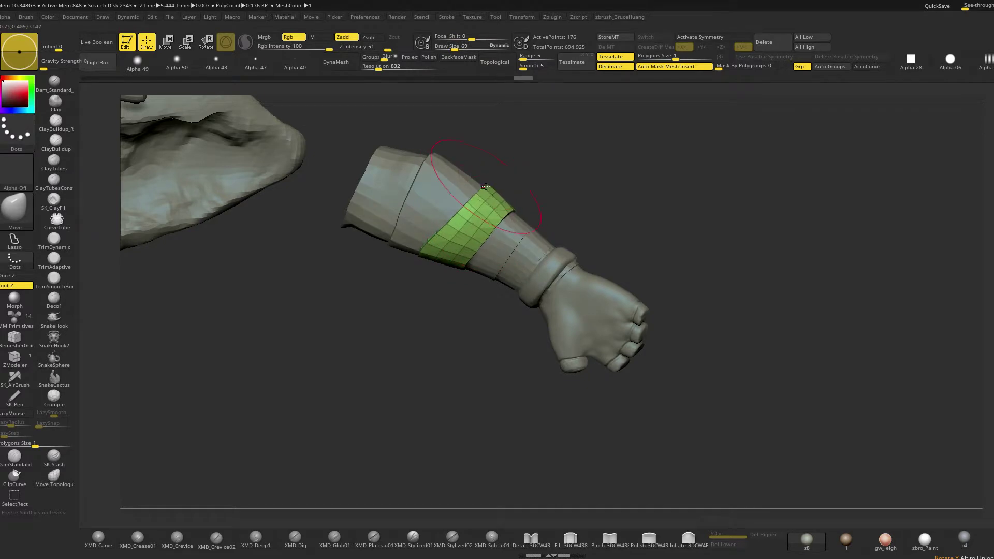
right_click_drag(524, 175, 548, 254)
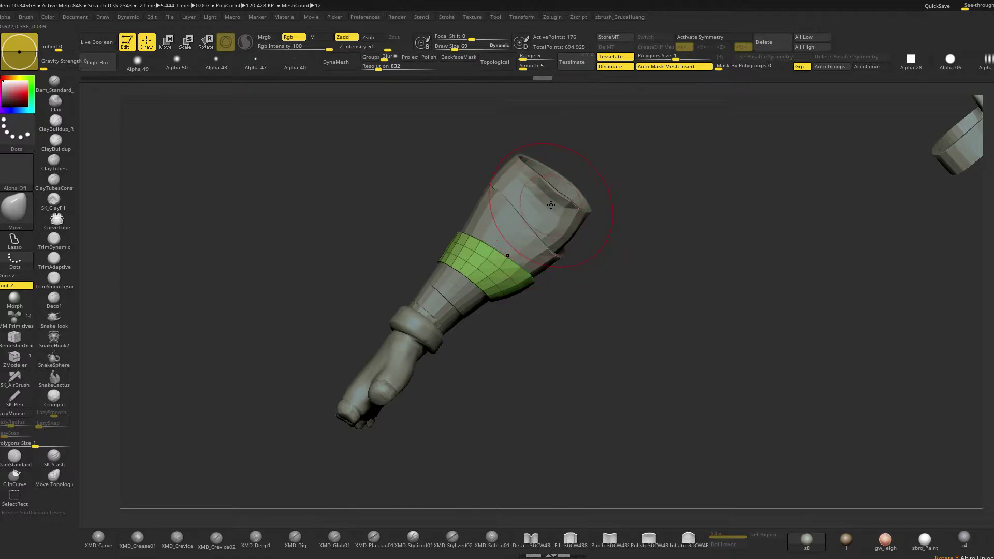
Refine the third band's upper edge with the Move brush, and select the second band above it
mouse_move(615, 216)
left_mouse_down()
mouse_move(744, 233)
mouse_move(723, 215)
mouse_move(604, 222)
left_mouse_up()
key("space")
left_click_drag(492, 219, 485, 220)
left_click_drag(590, 193, 573, 200)
key("space")
left_click_drag(487, 242, 492, 244)
left_click(490, 221, "alt")
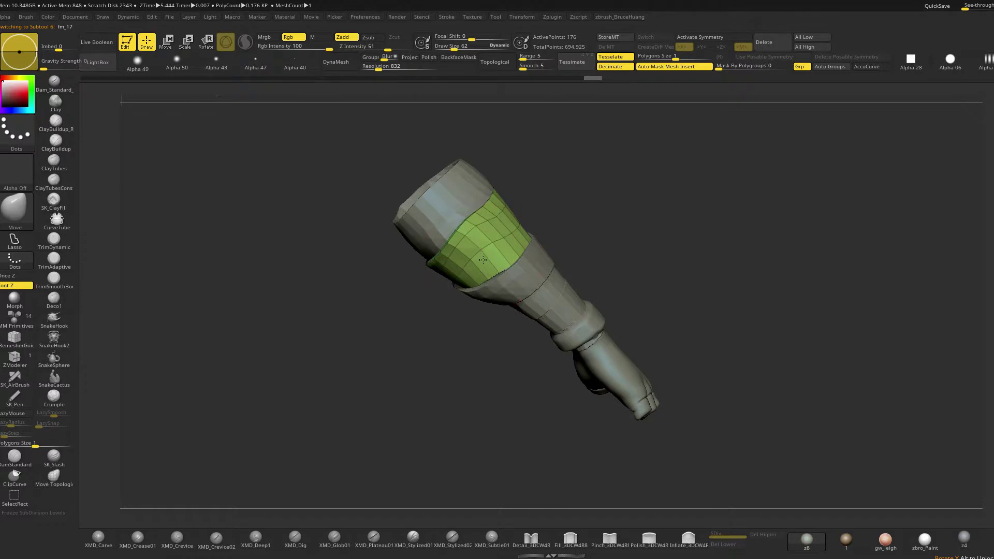
right_click_drag(505, 253, 575, 192, "ctrl")
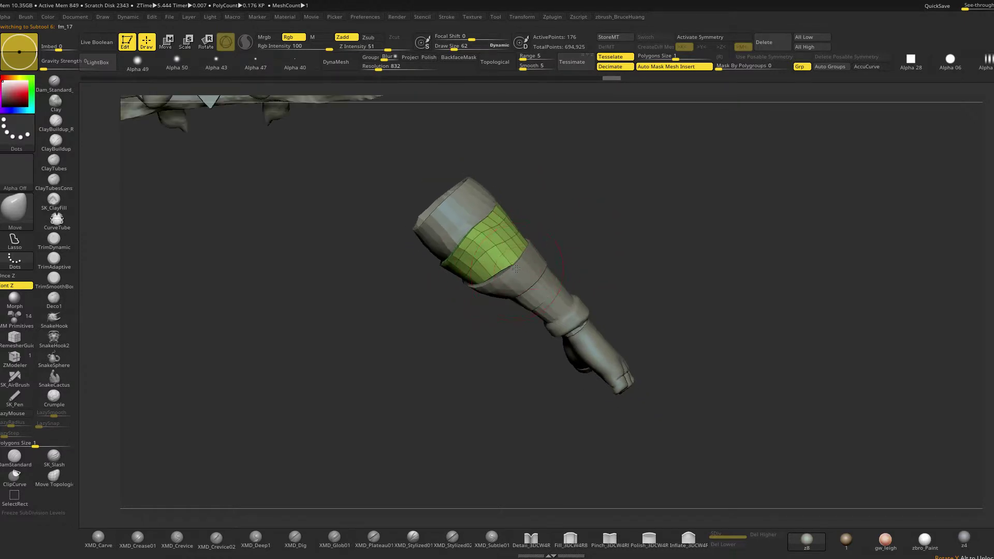
Isolate the fourth forearm band below the third one and bring its open rim into view
left_click(522, 272, "alt")
right_click_drag(576, 250, 572, 221)
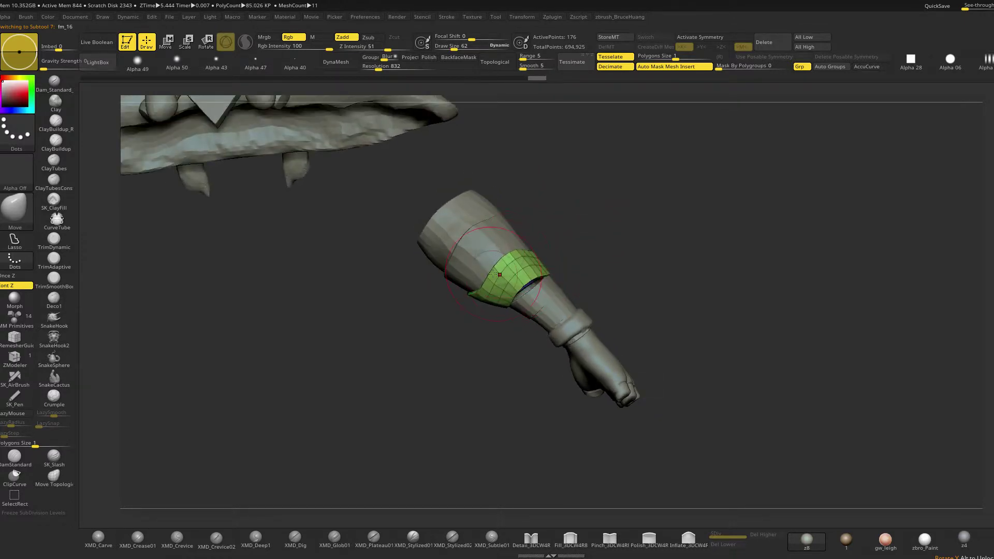
right_click_drag(506, 277, 514, 287)
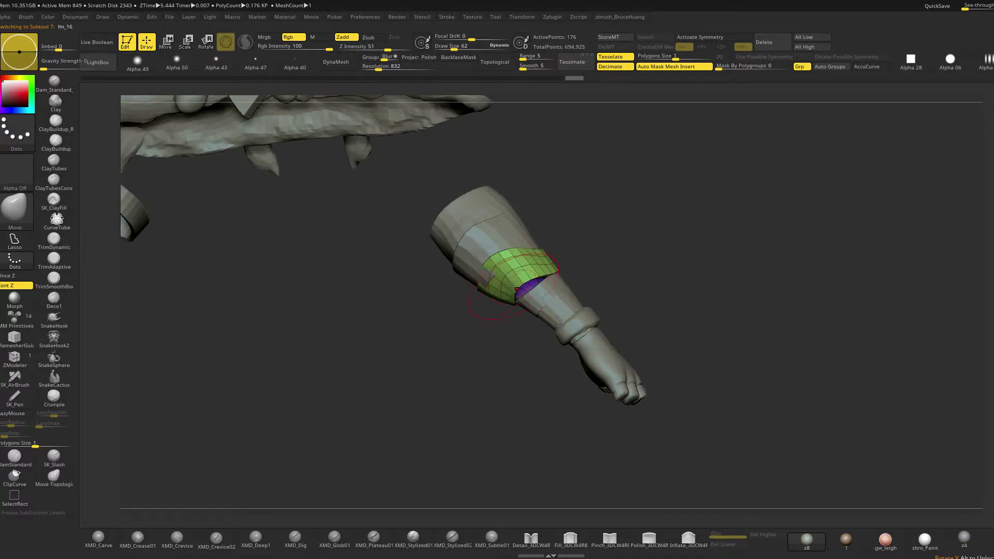
right_click_drag(533, 243, 602, 244)
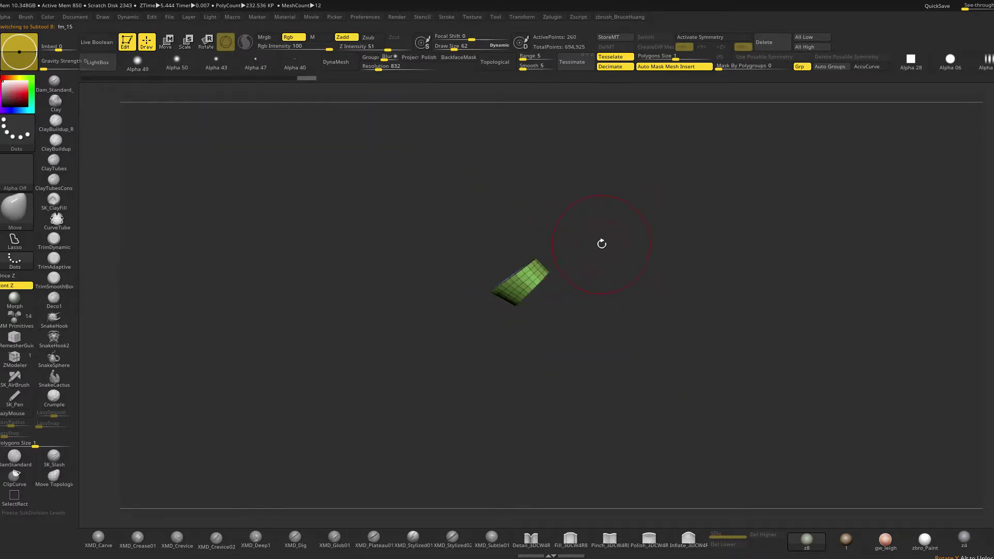
right_click_drag(609, 281, 240, 289)
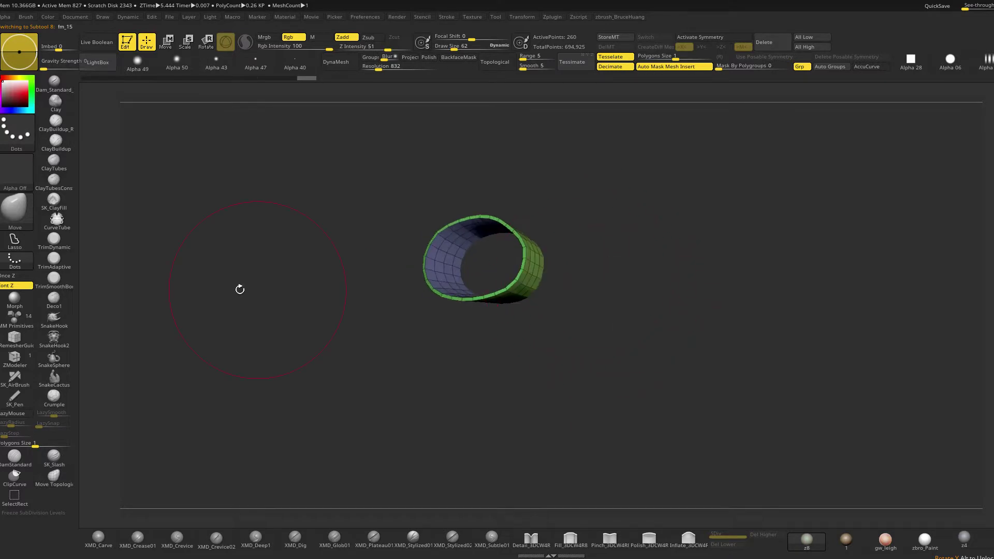
Adjust the fourth band's thickness with the ZModeler QMesh action on Polygroup All
left_click(21, 340)
left_click_drag(526, 287, 595, 284)
mouse_move(692, 272)
right_mouse_down()
mouse_move(688, 220)
mouse_move(685, 244)
mouse_move(699, 262)
mouse_move(692, 253)
right_mouse_up()
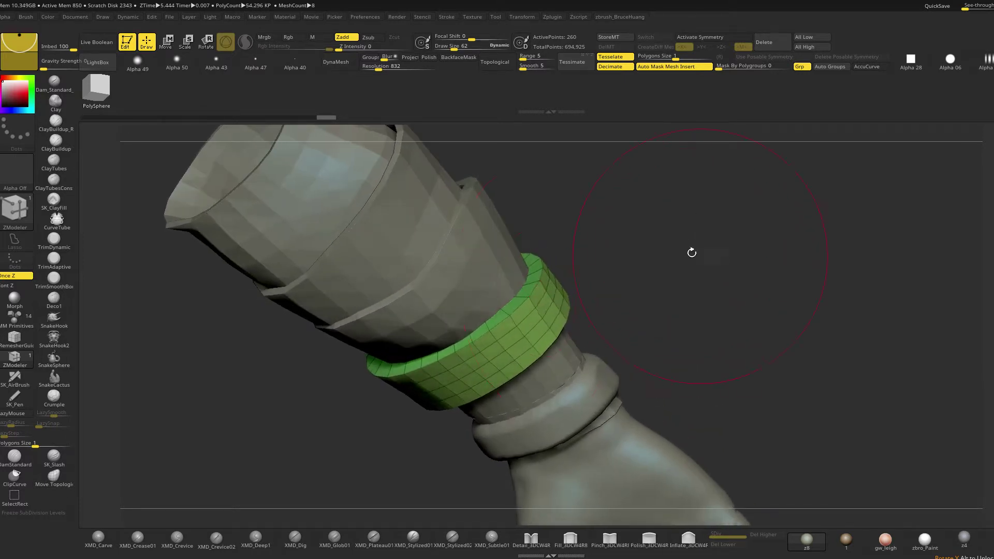
right_click_drag(536, 299, 528, 298)
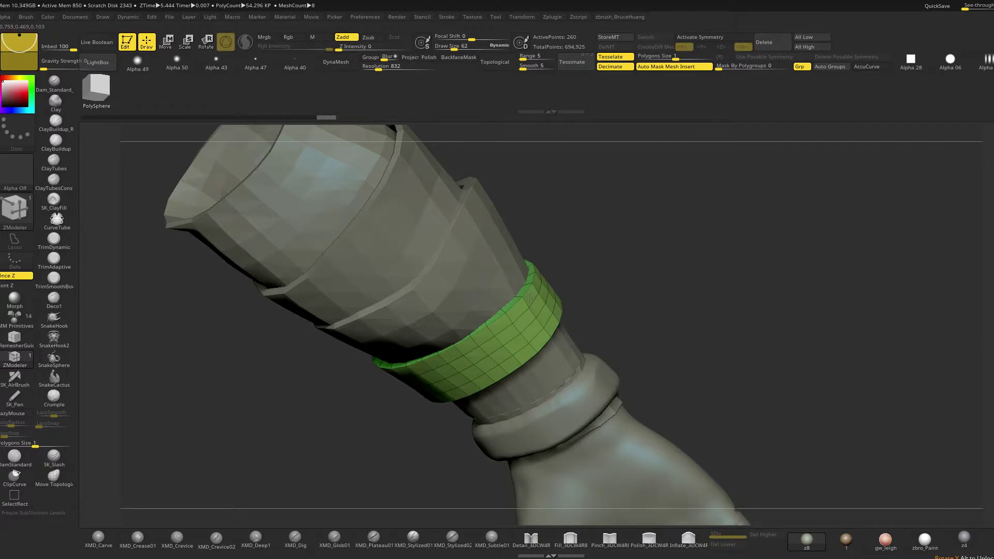
mouse_move(583, 276)
right_mouse_down()
mouse_move(754, 260)
mouse_move(693, 210)
mouse_move(713, 274)
mouse_move(679, 275)
mouse_move(703, 247)
mouse_move(675, 265)
mouse_move(683, 277)
mouse_move(642, 293)
right_mouse_up()
Switch to the Move brush and reshape the fourth band's edges to fit around the forearm
key("space")
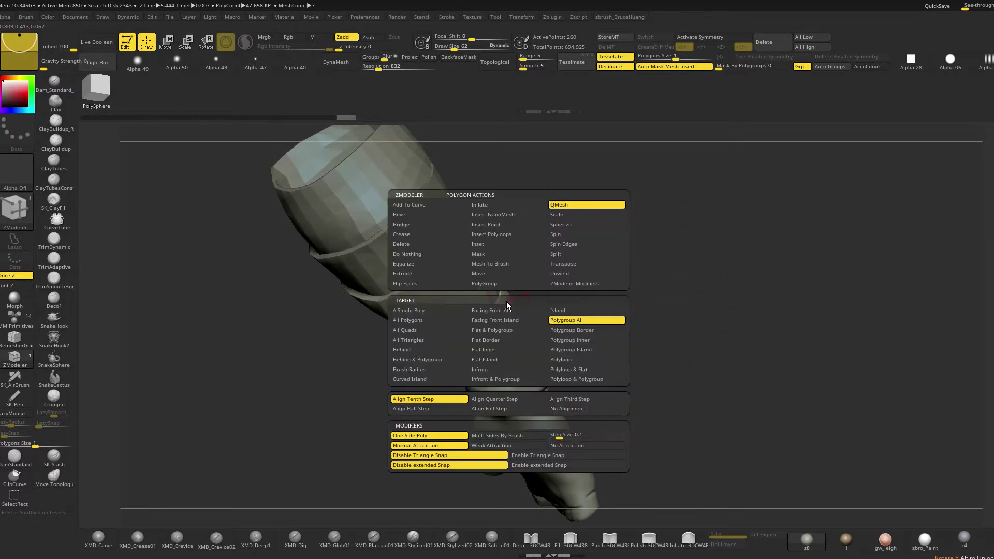
key("b")
key("m")
key("v")
right_click_drag(548, 271, 570, 252)
key("space")
left_click_drag(521, 266, 517, 266)
mouse_move(529, 270)
right_mouse_down()
mouse_move(577, 231)
mouse_move(541, 264)
right_mouse_up()
mouse_move(606, 258)
right_mouse_down()
mouse_move(580, 251)
mouse_move(637, 226)
mouse_move(590, 249)
right_mouse_up()
Nudge the upper edges of the third and second bands with the Move brush at draw size 48
left_click(518, 257, "alt")
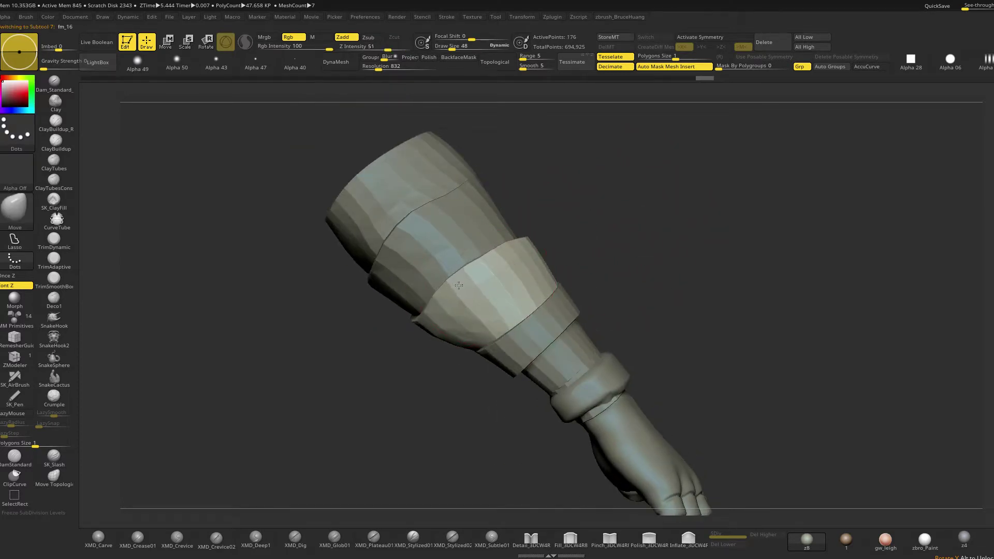
right_click_drag(580, 206, 595, 220, "alt")
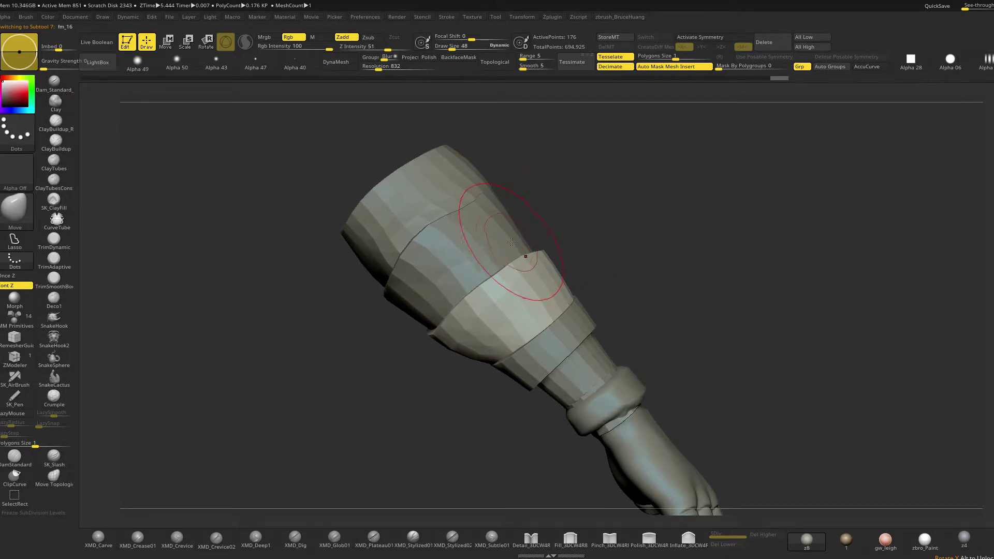
left_click(426, 241, "alt")
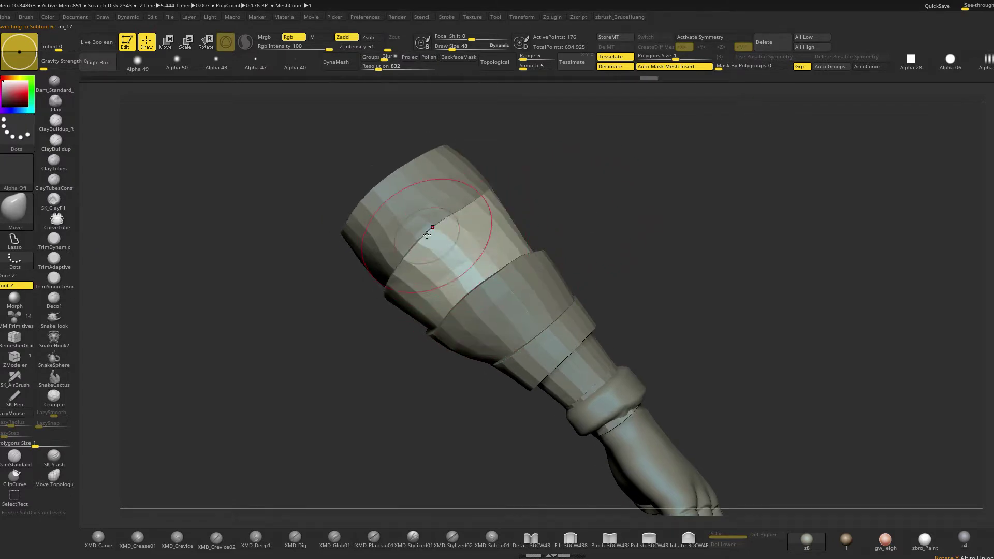
right_click_drag(562, 204, 557, 262)
Select the third band and reshape its overlapping edges around the forearm with the Move brush, ending at draw size 51
left_click(557, 262, "alt")
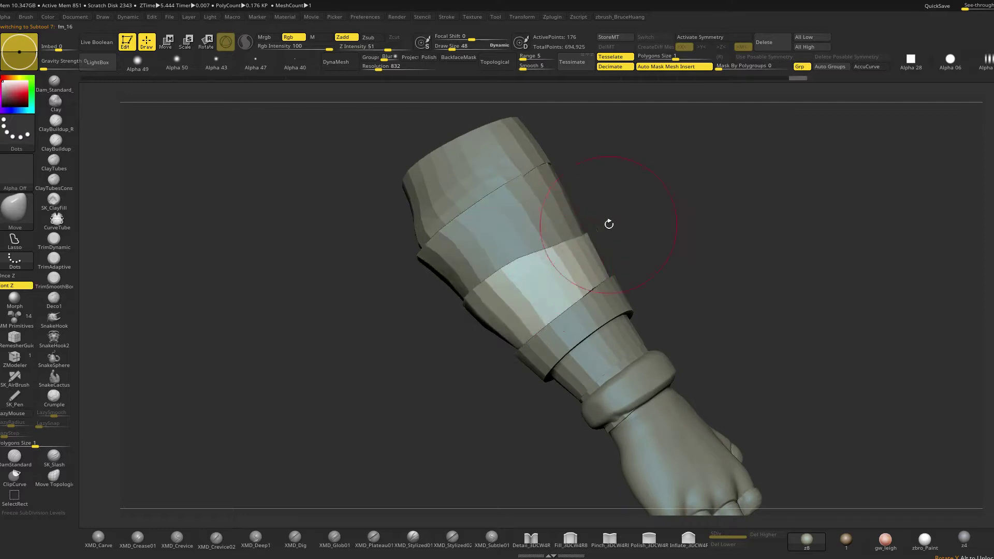
right_click_drag(609, 223, 570, 241)
key("space")
left_click_drag(601, 290, 598, 289)
key("space")
left_click_drag(560, 245, 555, 243)
mouse_move(629, 204)
right_mouse_down()
mouse_move(616, 215)
mouse_move(770, 226)
mouse_move(619, 222)
right_mouse_up()
key("space")
left_click_drag(627, 217, 611, 215)
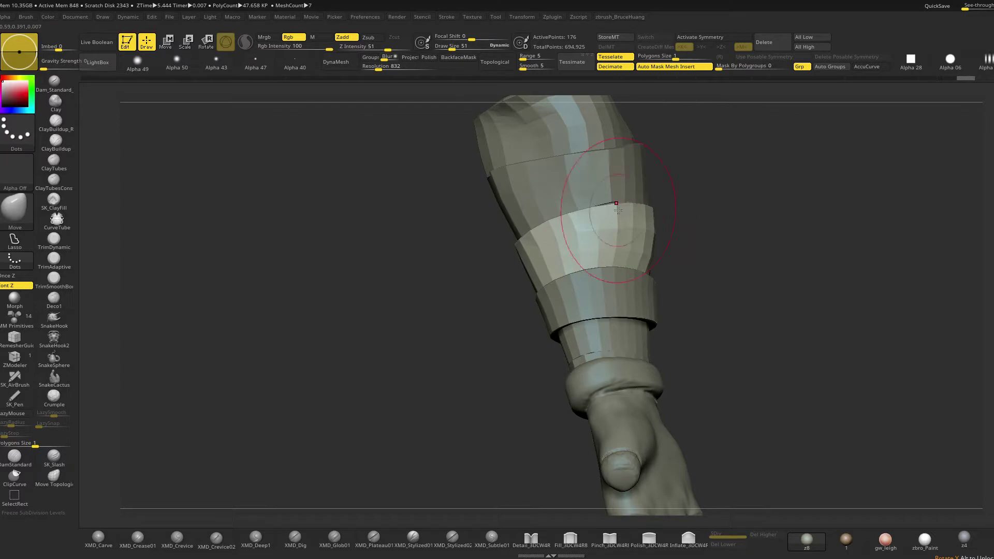
Select the second band and adjust its upper edge against the first band with the Move brush
right_click_drag(690, 182, 590, 233, "alt")
left_click(594, 225, "alt")
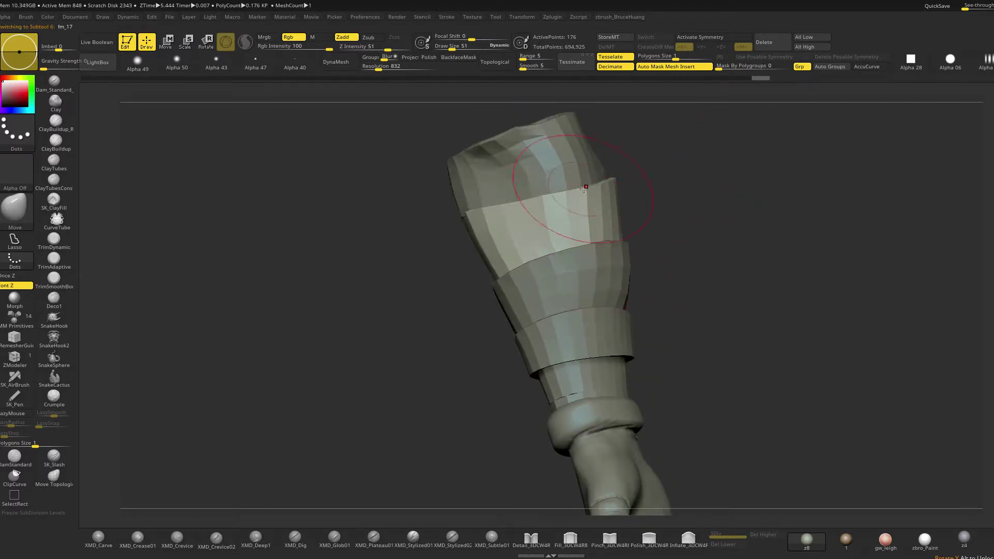
right_click_drag(663, 189, 687, 246)
mouse_move(617, 260)
right_mouse_down()
mouse_move(772, 239)
mouse_move(690, 275)
mouse_move(662, 231)
mouse_move(670, 248)
mouse_move(536, 208)
right_mouse_up()
left_click(536, 208, "alt")
Pull the narrow fifth band above the wrist cuff outward with the Move brush at draw size 45
mouse_move(694, 235)
right_mouse_down("ctrl")
mouse_move(685, 253)
mouse_move(686, 235)
mouse_move(688, 249)
mouse_move(582, 233)
mouse_move(587, 257)
right_mouse_up("ctrl")
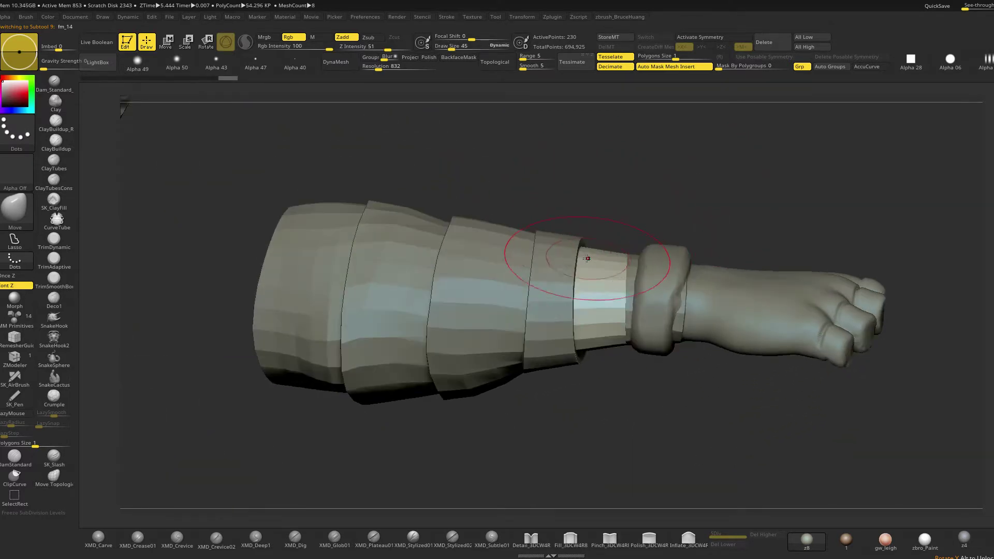
left_click_drag(595, 245, 598, 239)
left_click_drag(611, 244, 616, 231)
right_click_drag(618, 224, 633, 254)
left_click_drag(634, 233, 642, 225)
mouse_move(668, 192)
right_mouse_down()
mouse_move(711, 236)
mouse_move(643, 222)
mouse_move(683, 220)
mouse_move(568, 231)
right_mouse_up()
Refine the fifth band's shape from the other sides of the forearm with the Move brush
left_click(653, 220, "ctrl+shift")
key("space")
mouse_move(538, 266)
left_mouse_down()
mouse_move(549, 256)
mouse_move(542, 267)
left_mouse_up()
key("space")
right_click_drag(660, 257, 468, 264)
left_click_drag(549, 277, 539, 283)
mouse_move(698, 243)
right_mouse_down()
mouse_move(668, 220)
mouse_move(703, 248)
mouse_move(699, 171)
mouse_move(712, 220)
right_mouse_up()
Select the fourth band, set the Move brush draw size to 17, and show its polyframe wireframe
left_click(666, 216, "alt")
mouse_move(711, 220)
right_mouse_down()
mouse_move(726, 177)
mouse_move(699, 197)
right_mouse_up()
key("space")
left_click_drag(644, 222, 635, 223)
key("shift+f")
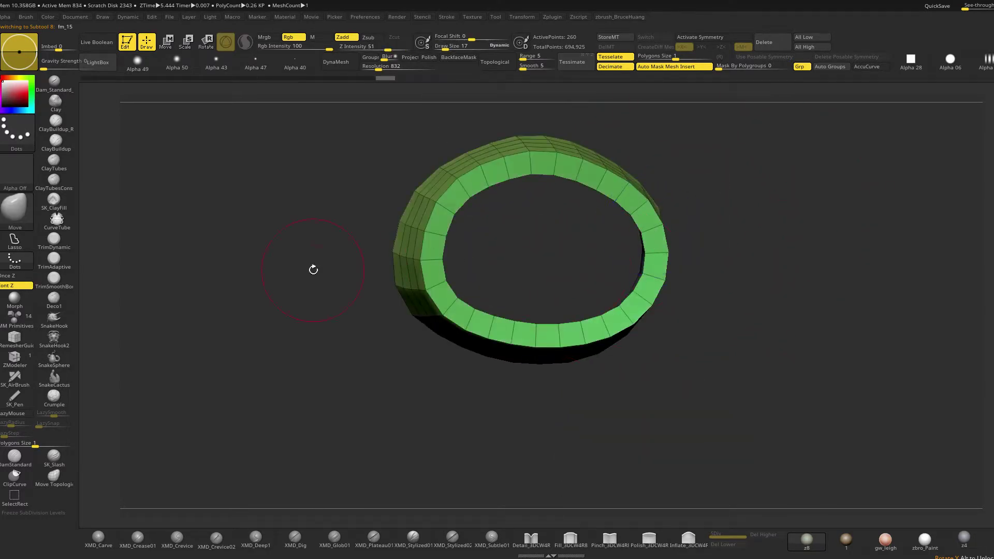
Set the ZModeler edge action to Scale with target EdgeLoop Complete and scale the fourth band's rim
left_click(29, 353)
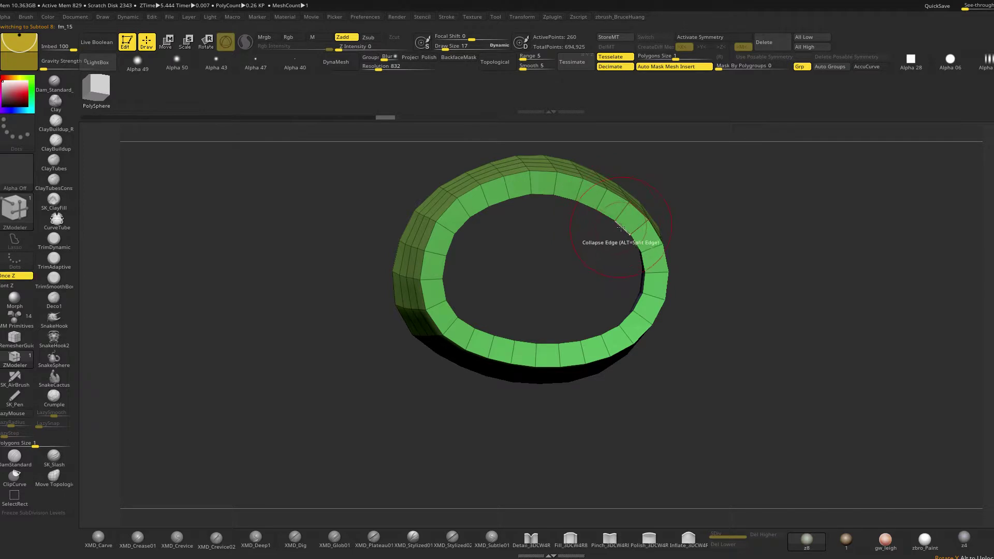
key("space")
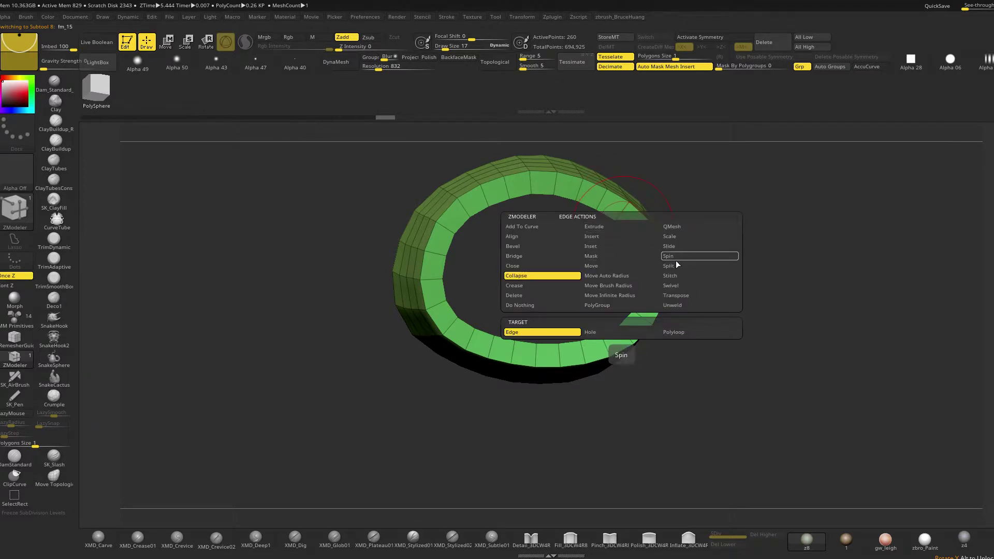
left_click(673, 247)
left_click(620, 329)
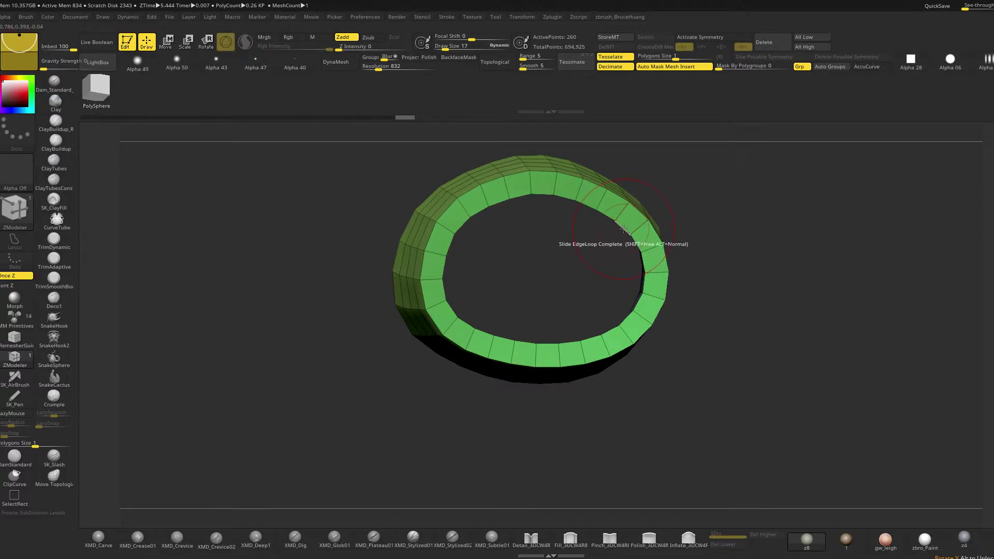
key("space")
left_click(679, 239)
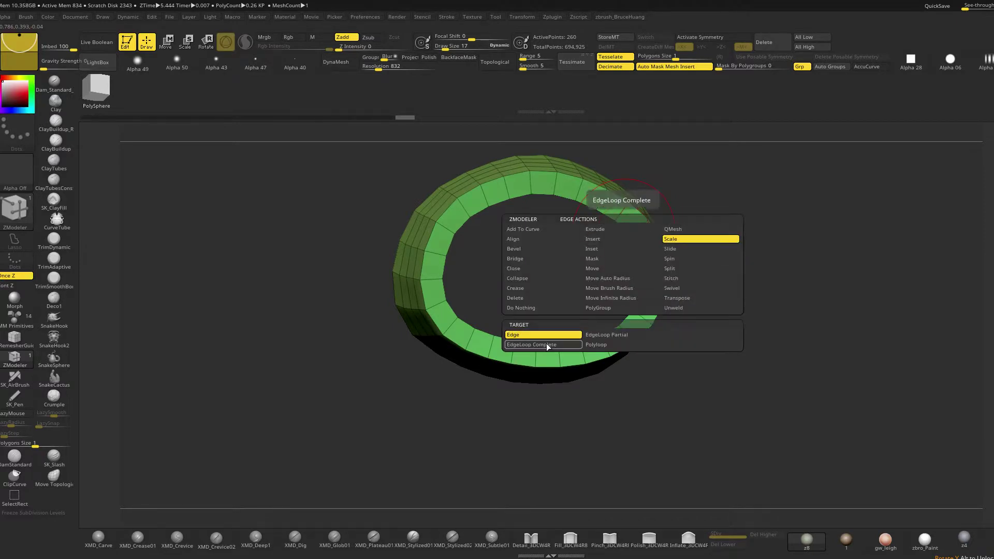
left_click_drag(620, 228, 713, 235)
Switch to the Move brush at draw size 15 and touch up the fourth band's lower edge
key("b")
key("m")
key("v")
key("space")
left_click_drag(642, 237, 638, 236)
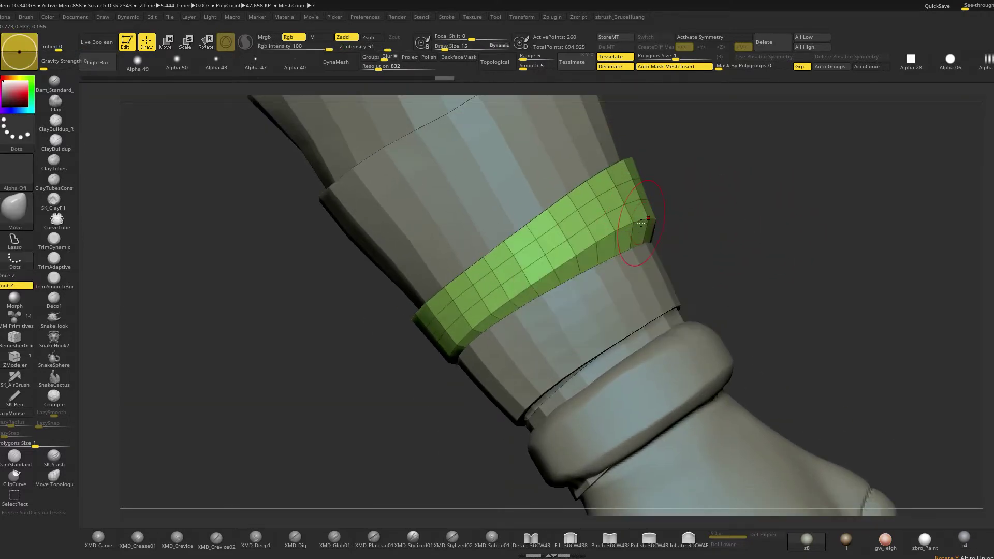
Scale the fourth band's edge loops with ZModeler to give its outer surface a rounded profile
left_click(19, 356)
right_click_drag(599, 222, 623, 246)
mouse_move(622, 249)
left_mouse_down()
mouse_move(629, 239)
mouse_move(616, 229)
mouse_move(619, 248)
left_mouse_up()
mouse_move(665, 225)
left_mouse_down()
mouse_move(688, 222)
mouse_move(680, 223)
left_mouse_up()
key("ctrl+z")
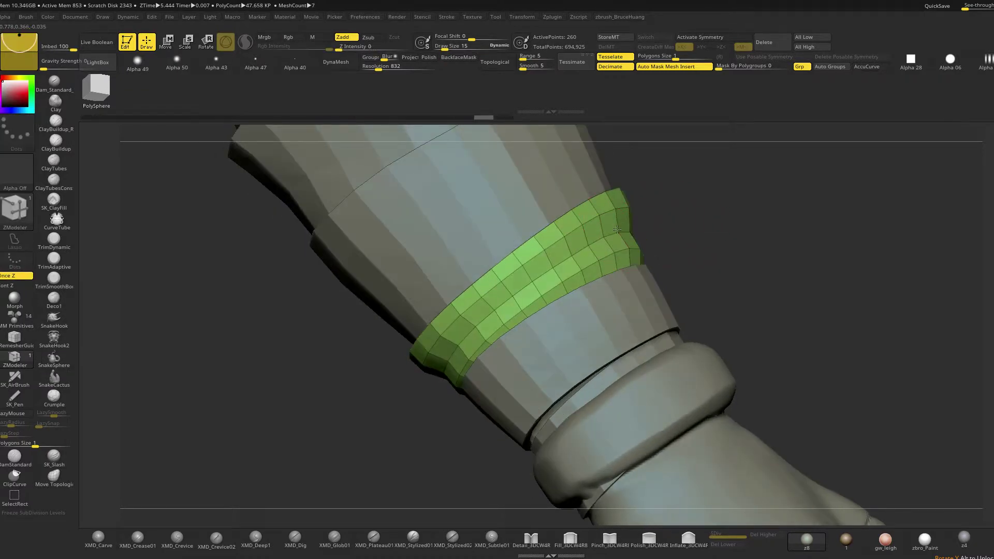
left_click_drag(617, 229, 613, 235)
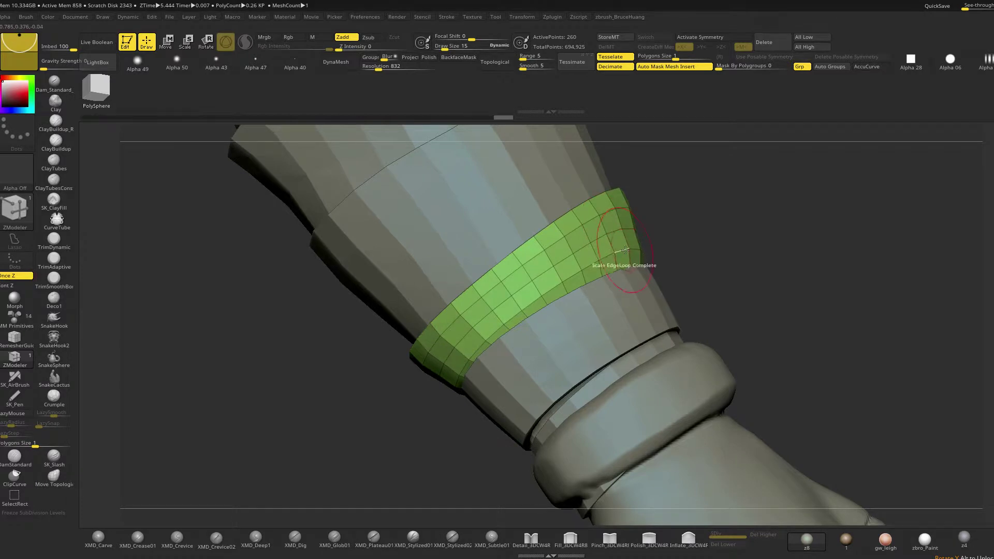
Select the fifth band, scale its edge loops with ZModeler, and undo the last three changes
left_click_drag(712, 244, 664, 242)
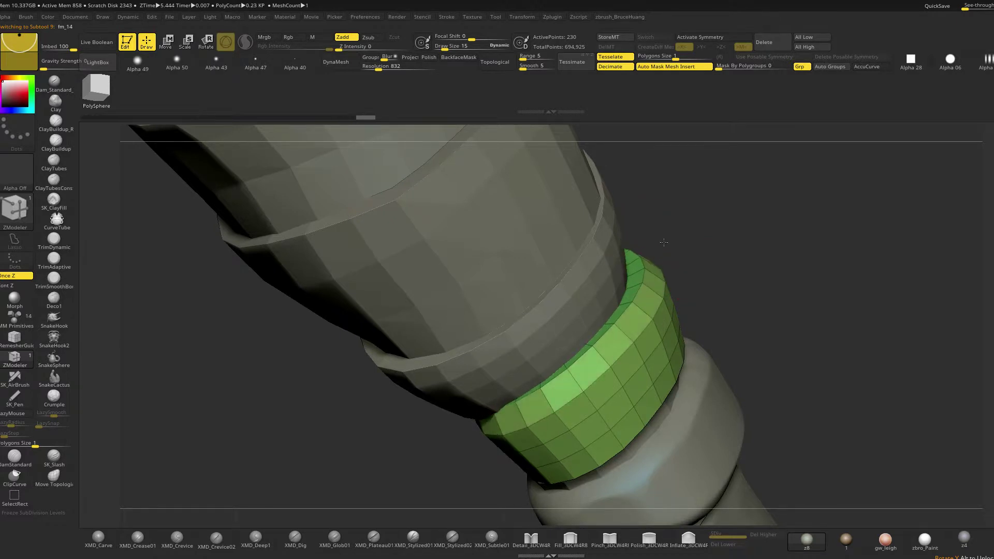
mouse_move(667, 289)
left_mouse_down()
mouse_move(701, 249)
mouse_move(691, 239)
mouse_move(704, 280)
mouse_move(723, 265)
mouse_move(668, 281)
left_mouse_up()
key("ctrl+z")
key("ctrl+z")
key("ctrl+z")
Switch to the Move brush and reshape the fifth band's edge beneath the fourth band
key("s")
key("b")
key("m")
key("v")
key("space")
mouse_move(717, 259)
left_mouse_down()
mouse_move(626, 251)
mouse_move(675, 283)
left_mouse_up()
left_click_drag(836, 364, 810, 294)
right_click_drag(810, 293, 815, 344)
Select the fourth band and fit its lower edge over the fifth band with the Move brush at draw size 30
left_click(741, 332, "alt")
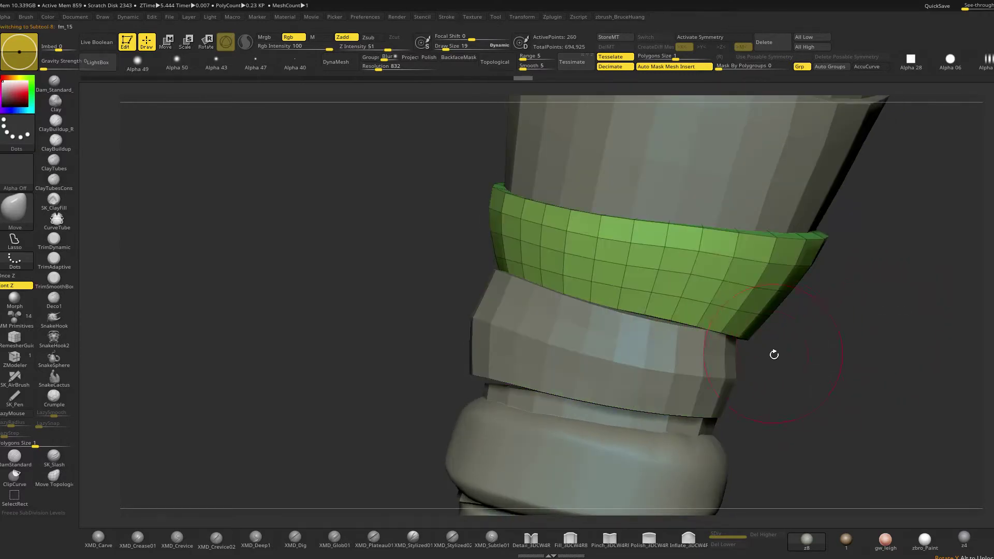
mouse_move(781, 346)
left_mouse_down()
mouse_move(688, 362)
mouse_move(730, 374)
left_mouse_up()
key("space")
left_click_drag(740, 322, 753, 322)
mouse_move(647, 320)
left_mouse_down()
mouse_move(595, 317)
mouse_move(694, 363)
mouse_move(724, 344)
mouse_move(823, 331)
left_mouse_up()
Select the fifth band, pull its upper edge up under the fourth band, and reduce the Move brush draw size to 19
left_click(643, 340, "alt")
left_click_drag(745, 333, 752, 337)
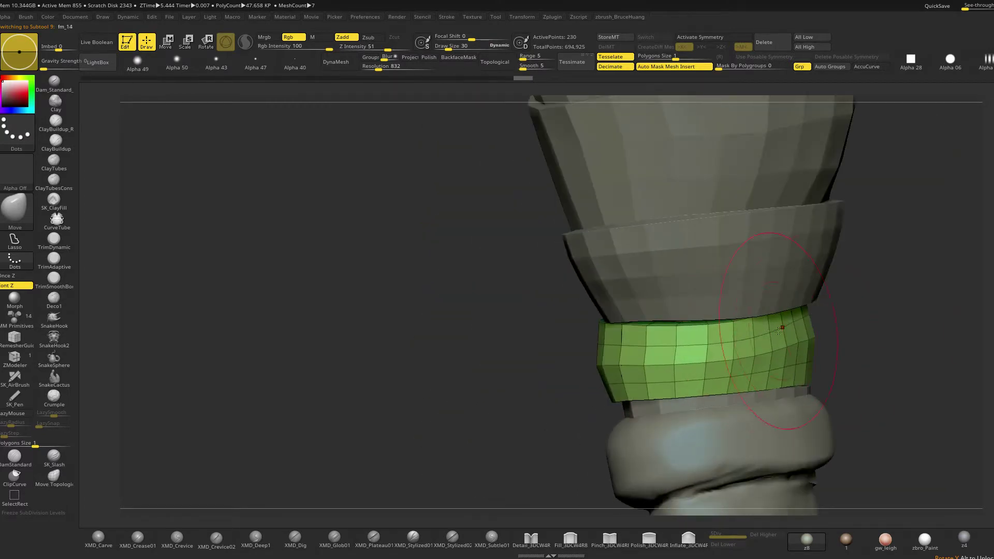
left_click_drag(821, 327, 779, 326)
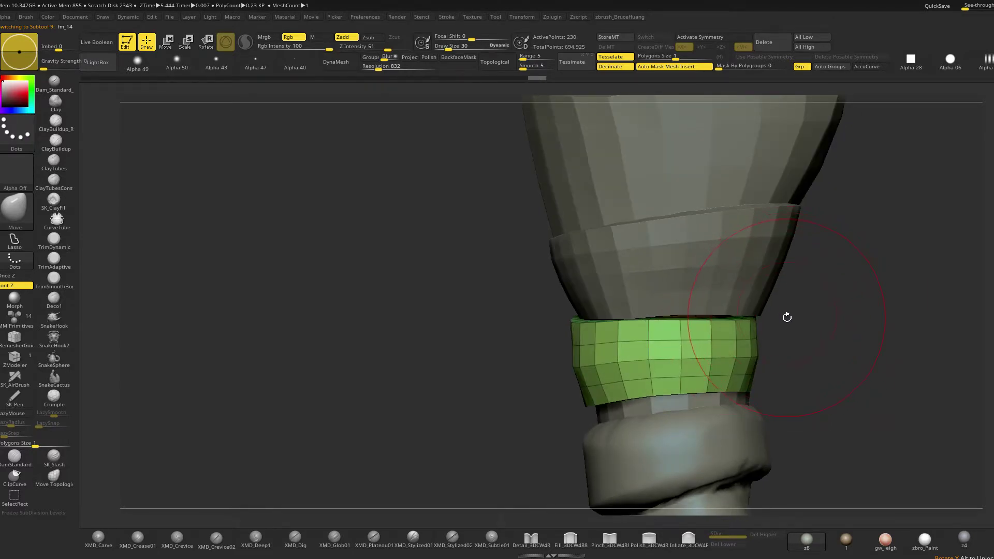
right_click_drag(780, 333, 731, 318)
right_click_drag(801, 332, 808, 334)
key("space")
left_click_drag(742, 340, 733, 340)
Scale the fifth band's middle edge loop slightly inward with ZModeler
left_click(14, 356)
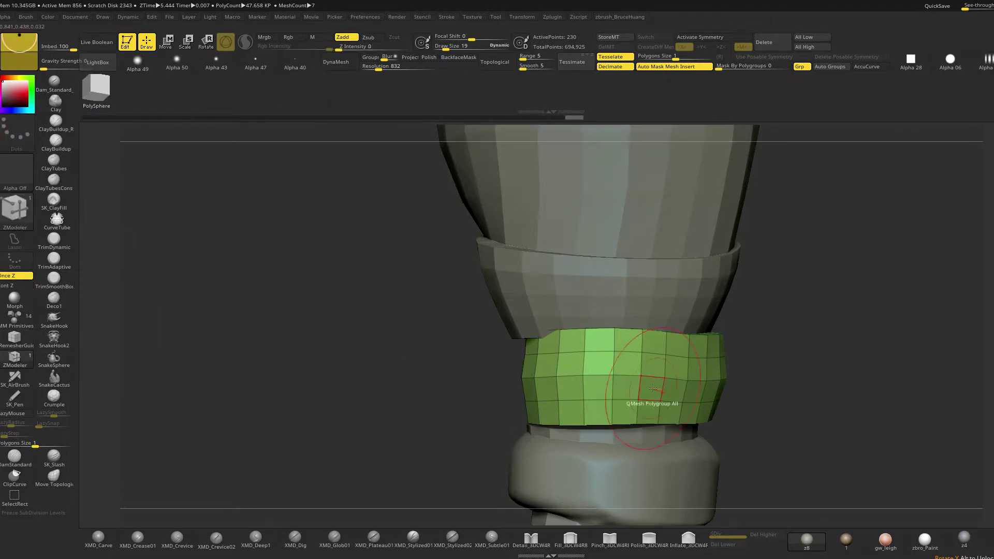
left_click_drag(674, 380, 676, 374)
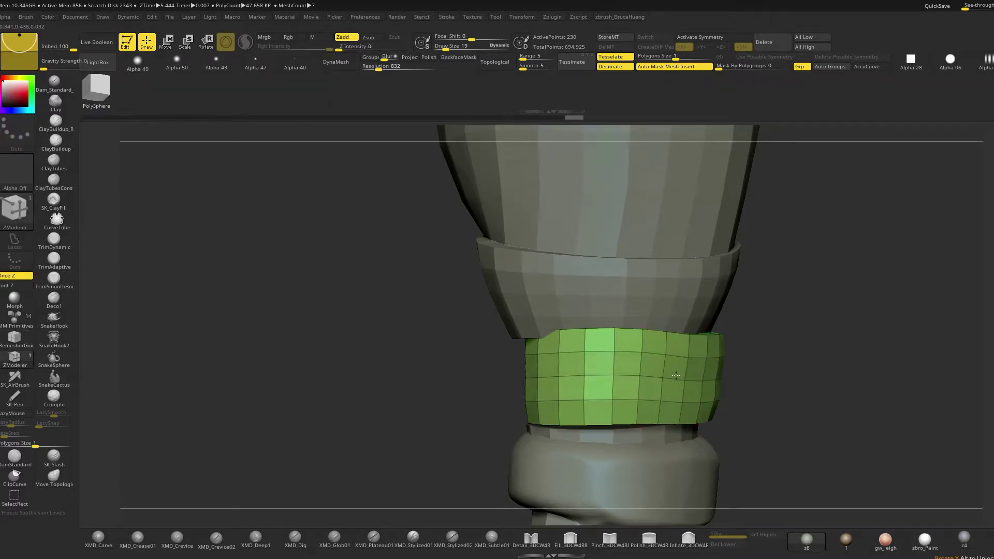
left_click_drag(799, 372, 628, 263)
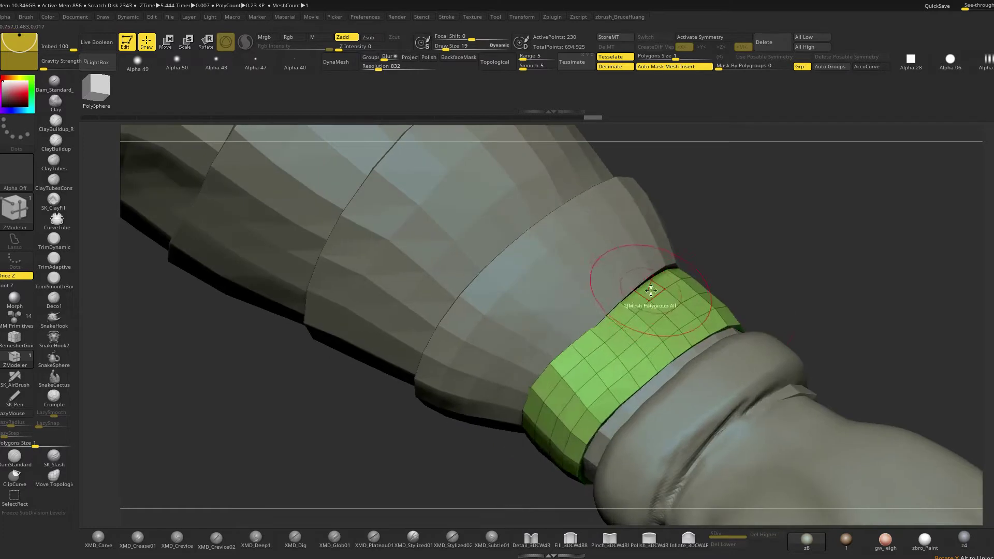
mouse_move(771, 267)
left_mouse_down()
mouse_move(712, 288)
mouse_move(673, 280)
mouse_move(665, 291)
left_mouse_up()
Switch back to the Move brush, refine the fifth band's upper edge at varying draw sizes, and isolate the band
key("b")
key("m")
key("v")
key("space")
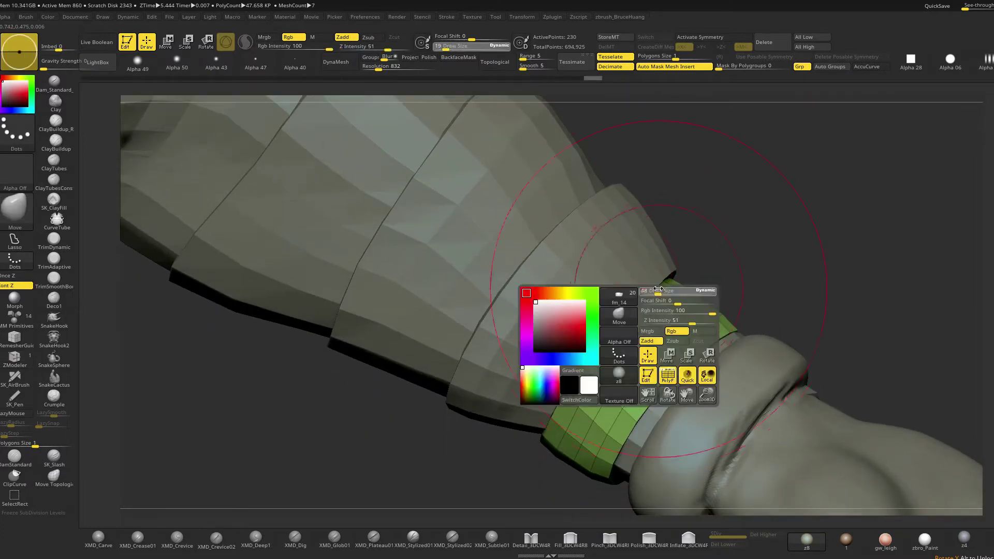
mouse_move(730, 266)
left_mouse_down()
mouse_move(699, 295)
mouse_move(676, 300)
left_mouse_up()
key("space")
mouse_move(737, 274)
left_mouse_down()
mouse_move(762, 311)
mouse_move(625, 321)
mouse_move(657, 301)
mouse_move(671, 275)
mouse_move(667, 282)
left_mouse_up()
key("space")
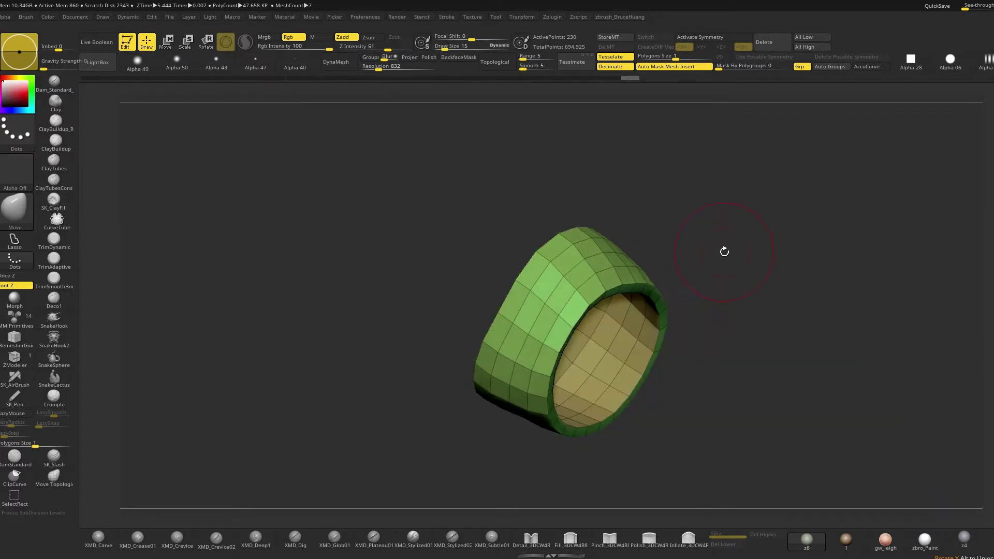
Adjust the isolated fifth band's rim edge loops with ZModeler
mouse_move(723, 251)
left_mouse_down()
mouse_move(739, 282)
mouse_move(153, 240)
left_mouse_up()
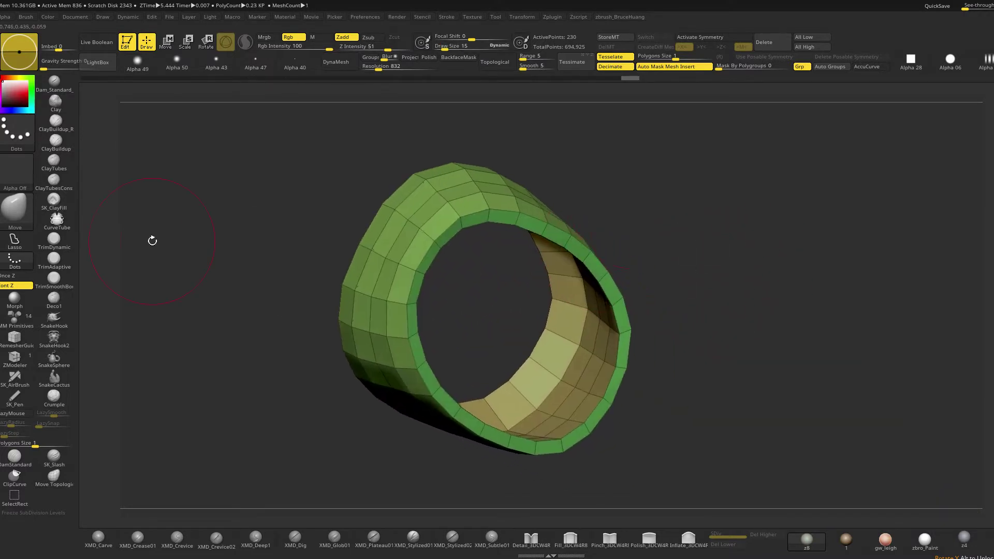
left_click(11, 356)
left_click_drag(576, 273, 622, 294)
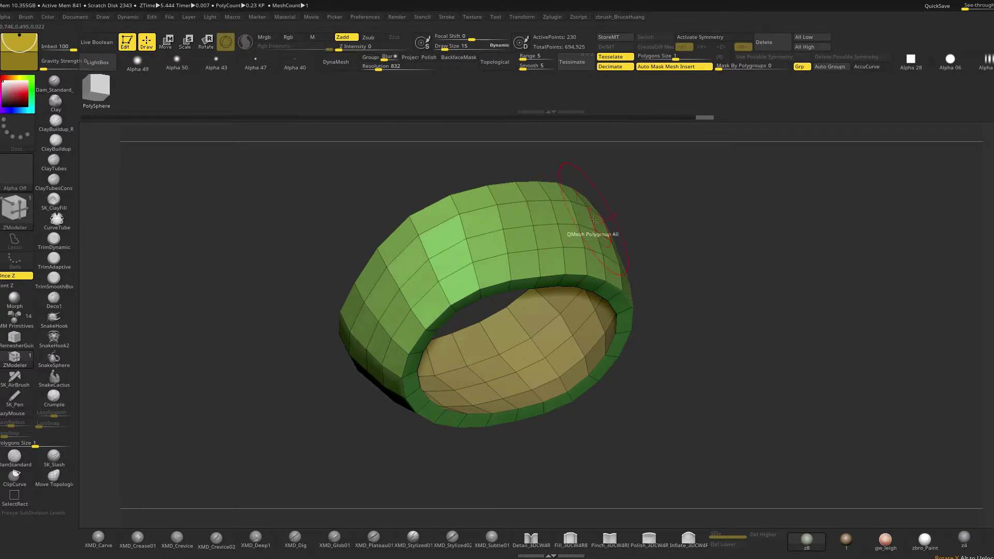
right_click_drag(593, 219, 686, 228)
key("shift+s")
Select the narrow band tucked into the wrist cuff and scale its rim edge loop slightly with ZModeler
right_click_drag(740, 259, 748, 237)
left_click(619, 302, "alt")
left_click_drag(746, 213, 627, 303)
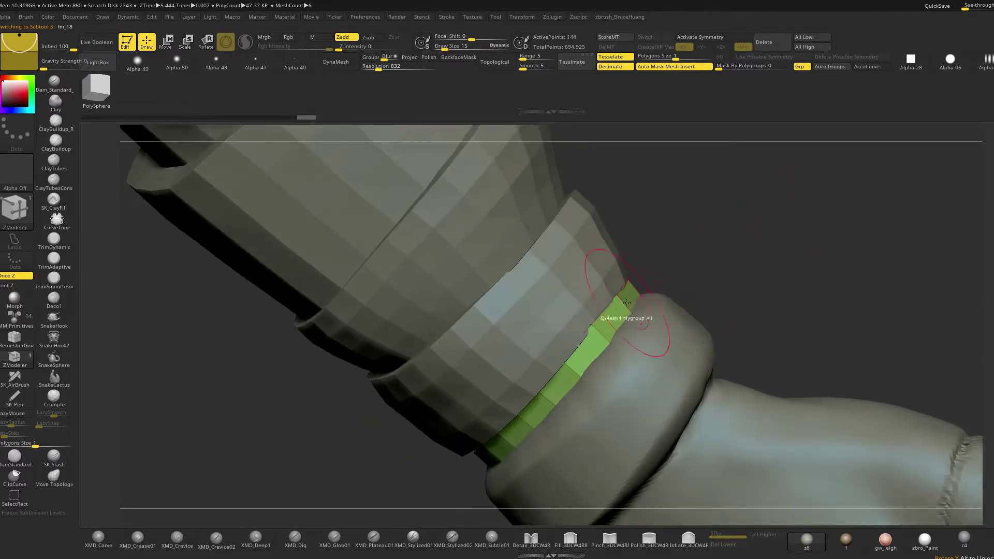
left_click_drag(704, 255, 670, 264)
right_click_drag(670, 270, 644, 284)
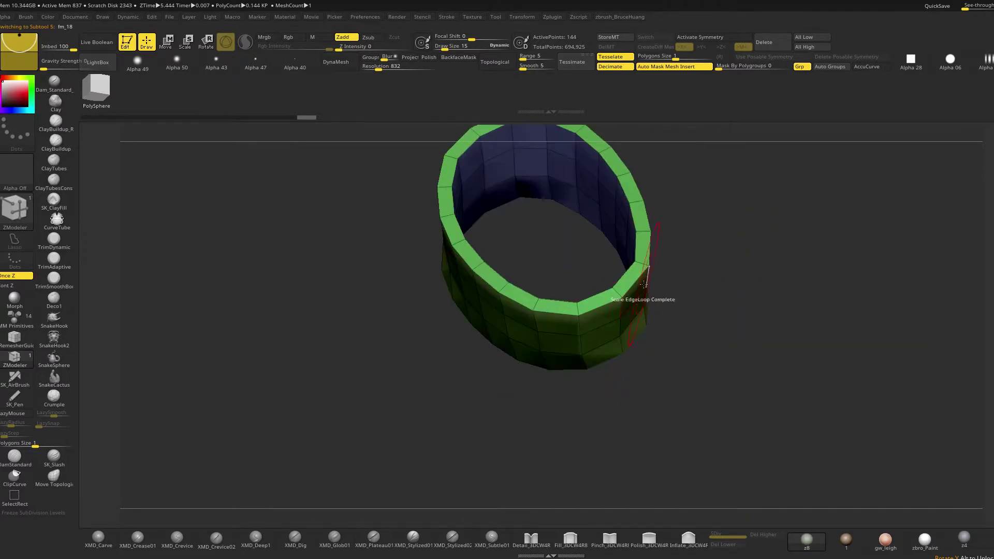
mouse_move(637, 282)
left_mouse_down()
mouse_move(656, 295)
mouse_move(631, 277)
mouse_move(645, 286)
left_mouse_up()
left_click_drag(717, 290, 697, 251)
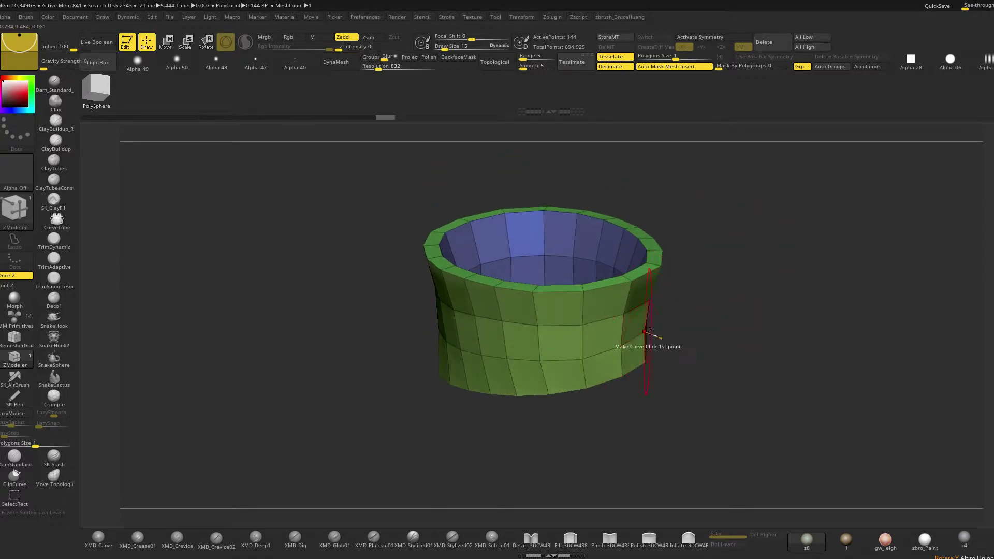
Bring back the surrounding arm pieces and switch to the Move brush with a draw size of 19
key("shift+s")
mouse_move(768, 300)
left_mouse_down()
mouse_move(728, 295)
mouse_move(776, 281)
mouse_move(756, 289)
mouse_move(907, 286)
mouse_move(823, 314)
mouse_move(849, 294)
left_mouse_up()
key("b")
key("m")
key("v")
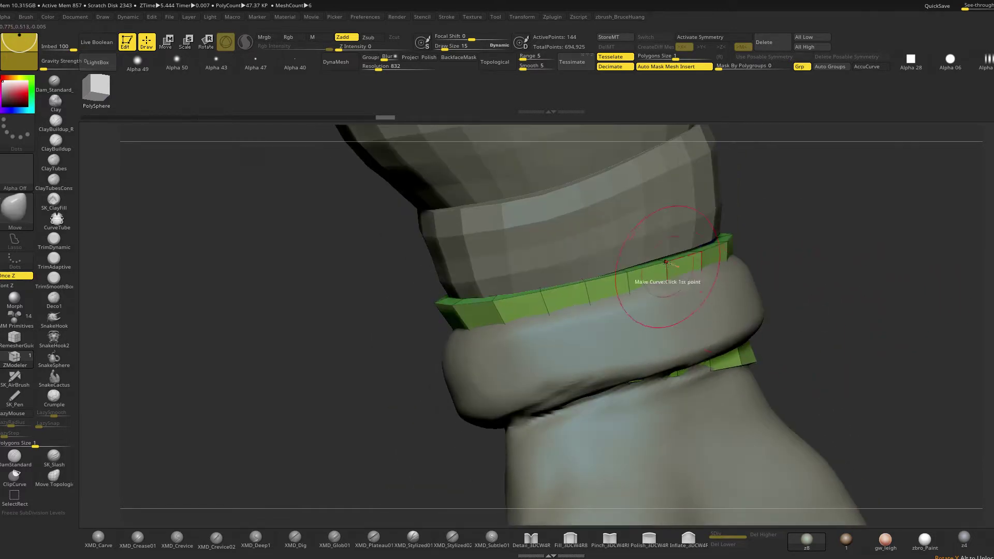
key("space")
left_click_drag(651, 248, 657, 248)
left_click_drag(782, 253, 736, 287, "alt")
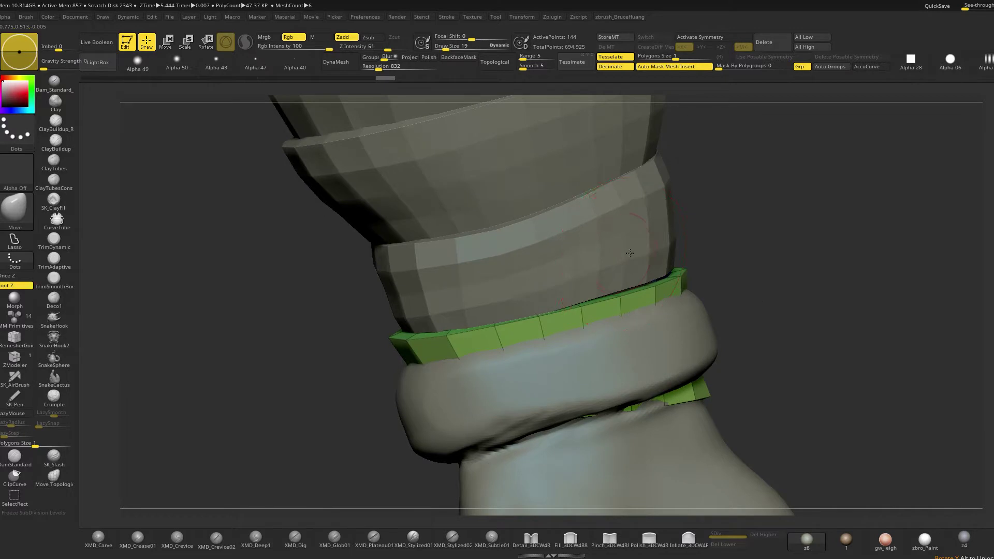
Select the fifth band and adjust its outer contour with the Move brush at draw sizes 28 and 19
left_click(630, 252, "alt")
key("space")
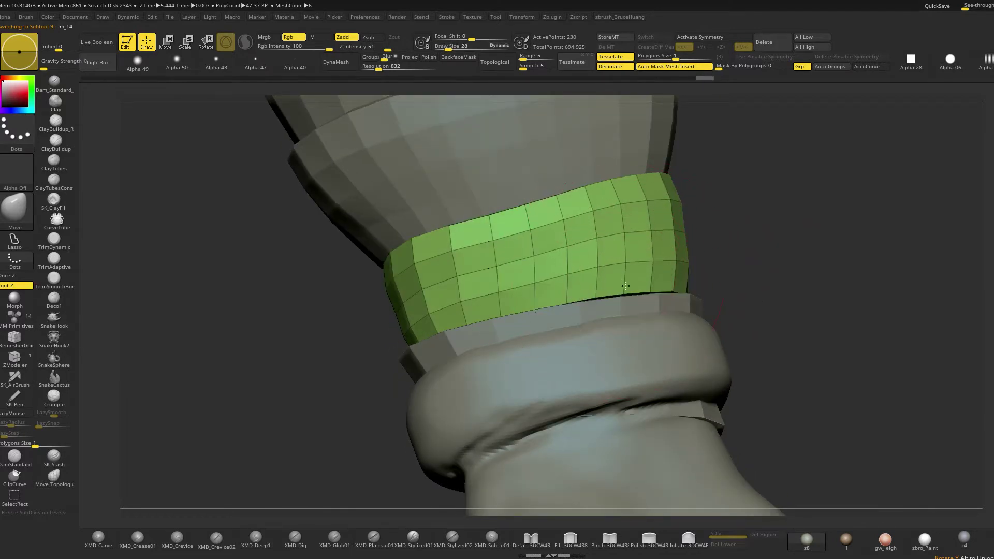
left_click_drag(715, 246, 748, 234)
key("space")
mouse_move(676, 239)
left_mouse_down()
mouse_move(694, 226)
mouse_move(564, 244)
mouse_move(560, 223)
left_mouse_up()
left_click_drag(738, 259, 723, 286)
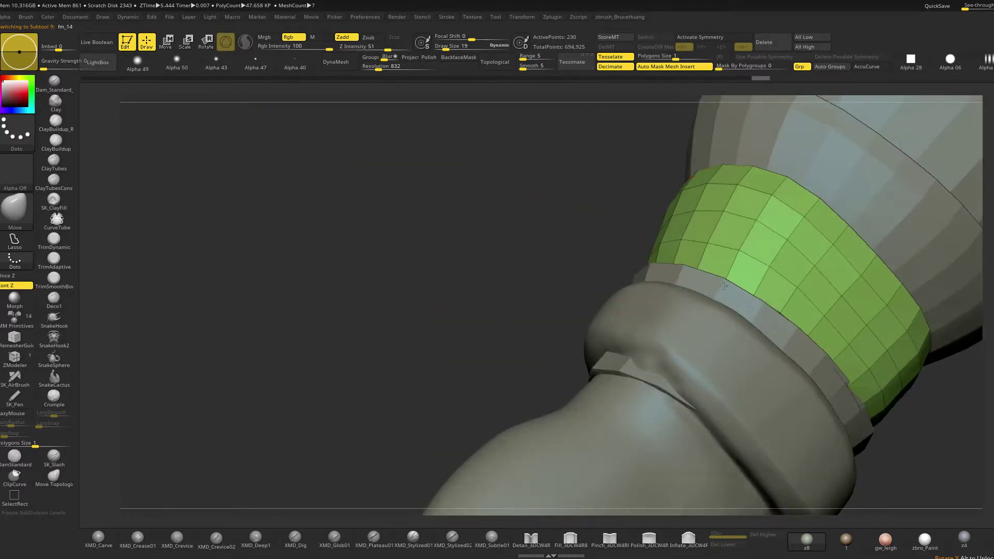
Shape the fifth band's lower edge over the wrist band from several angles and reduce the draw size to 14
mouse_move(585, 251)
left_mouse_down()
mouse_move(712, 313)
mouse_move(643, 308)
left_mouse_up()
left_click_drag(861, 373, 715, 353)
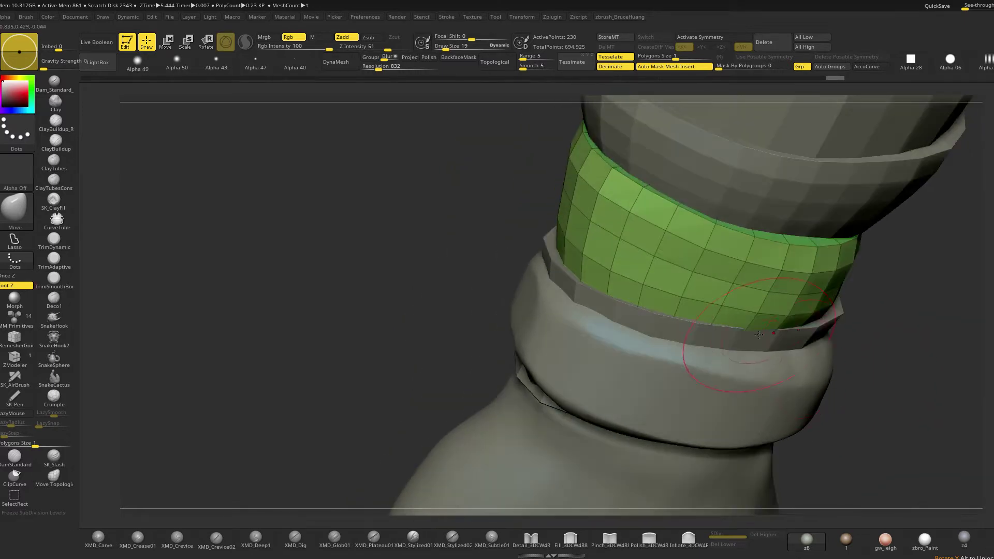
mouse_move(846, 355)
left_mouse_down()
mouse_move(903, 350)
mouse_move(767, 336)
left_mouse_up()
mouse_move(772, 296)
left_mouse_down()
mouse_move(637, 300)
mouse_move(773, 278)
left_mouse_up()
mouse_move(673, 295)
left_mouse_down()
mouse_move(910, 315)
mouse_move(797, 311)
mouse_move(858, 313)
left_mouse_up()
mouse_move(486, 274)
left_mouse_down()
mouse_move(527, 282)
mouse_move(621, 388)
mouse_move(699, 402)
mouse_move(713, 337)
mouse_move(776, 318)
left_mouse_up()
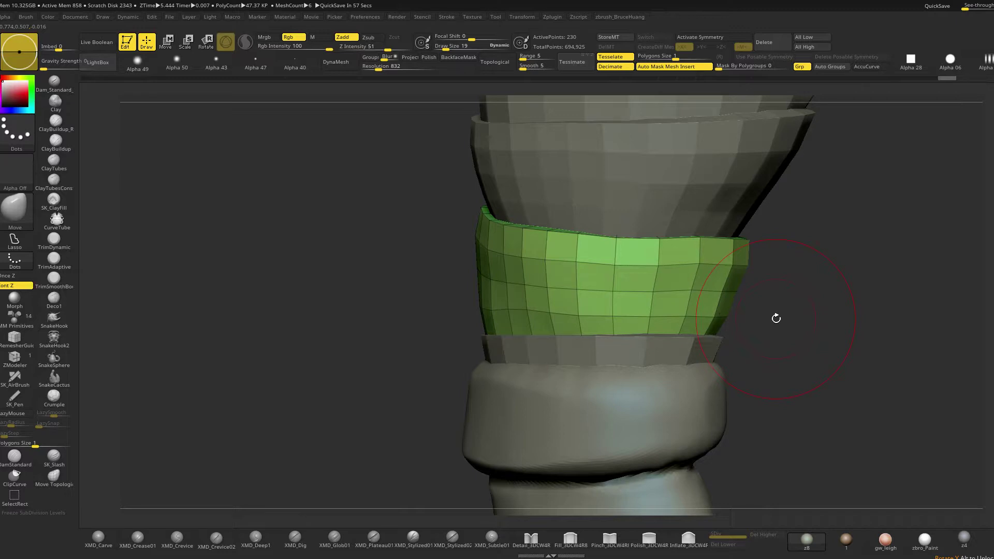
key("space")
mouse_move(738, 274)
left_mouse_down()
mouse_move(827, 287)
mouse_move(870, 306)
mouse_move(841, 320)
mouse_move(811, 359)
mouse_move(792, 348)
mouse_move(725, 347)
left_mouse_up()
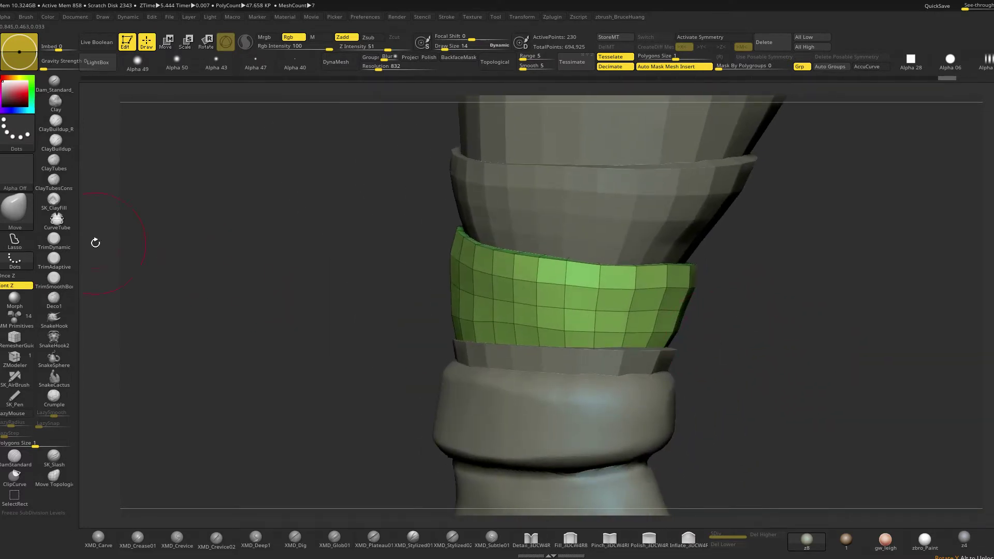
Try ZModeler on the fifth band, return to the Move brush, and nudge the band's outer side at draw size 9
left_click(12, 353)
left_click_drag(782, 342, 749, 381)
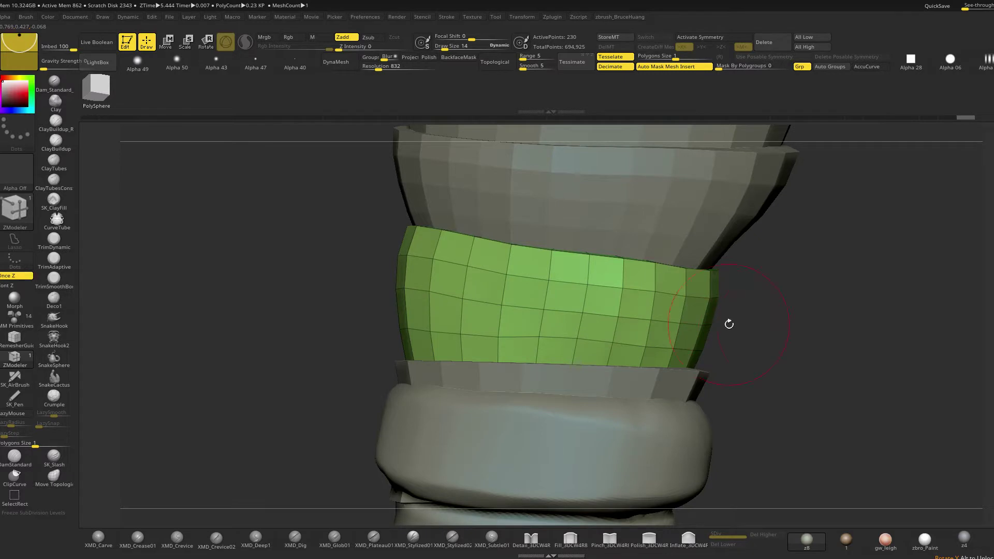
left_click_drag(778, 325, 731, 326, "alt")
key("b")
key("m")
key("v")
key("space")
left_click_drag(672, 305, 665, 305)
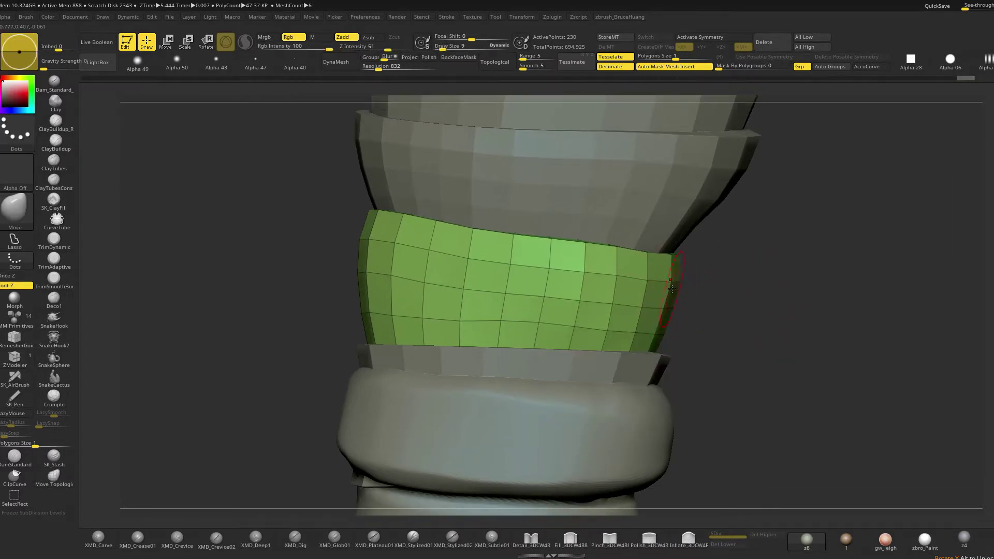
mouse_move(669, 287)
right_mouse_down()
mouse_move(710, 304)
mouse_move(746, 298)
mouse_move(708, 274)
right_mouse_up()
Set the Move brush draw size to 12 and smooth out the fifth band's edge loops and upper corner
key("space")
left_click_drag(715, 280, 718, 279)
mouse_move(718, 279)
right_mouse_down()
mouse_move(774, 292)
mouse_move(757, 282)
mouse_move(778, 271)
right_mouse_up()
left_click_drag(778, 272, 439, 243)
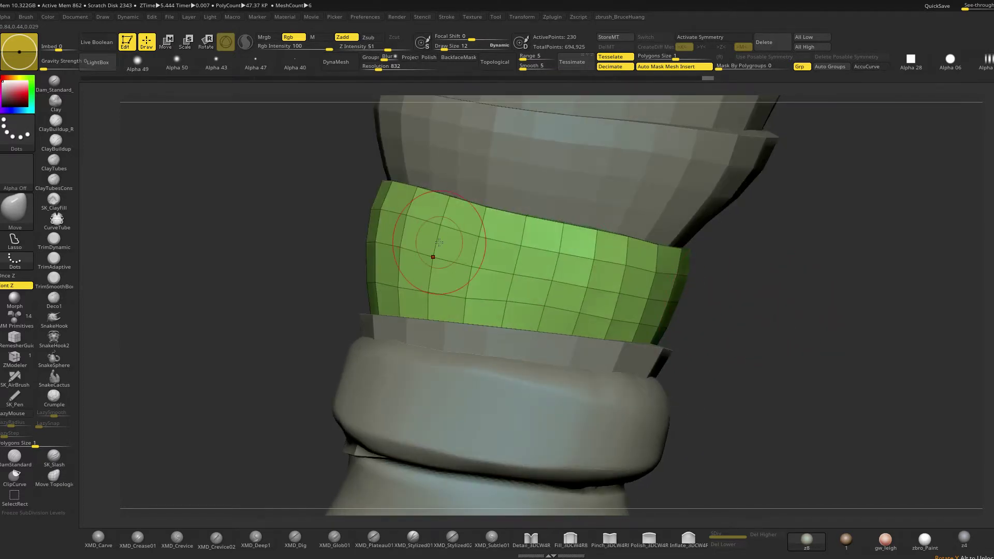
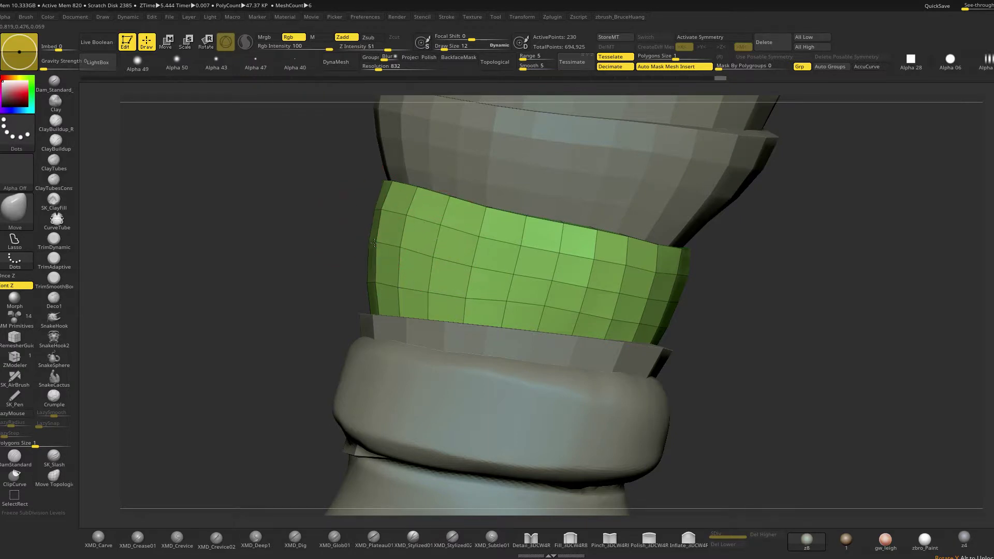
mouse_move(362, 244)
left_mouse_down()
mouse_move(382, 239)
mouse_move(388, 216)
mouse_move(408, 224)
mouse_move(400, 248)
mouse_move(395, 234)
left_mouse_up()
key("space")
right_click_drag(438, 225, 408, 194)
left_click_drag(401, 195, 402, 211)
Refine the opposite side of the fifth band with the Move brush at varying draw sizes
key("space")
right_click_drag(375, 274, 477, 257)
key("space")
left_click_drag(348, 269, 356, 269)
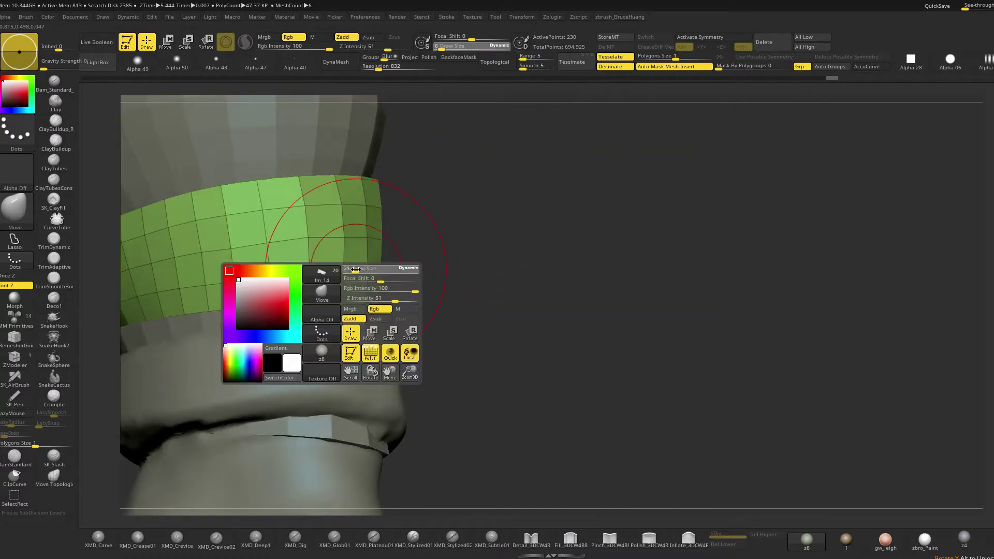
right_click_drag(419, 233, 437, 270)
key("space")
left_click_drag(355, 306, 358, 307)
right_click_drag(382, 317, 451, 275)
Select the fourth band and adjust its silhouette against the rest of the forearm with the Move brush at draw size 48
right_click_drag(557, 289, 533, 337)
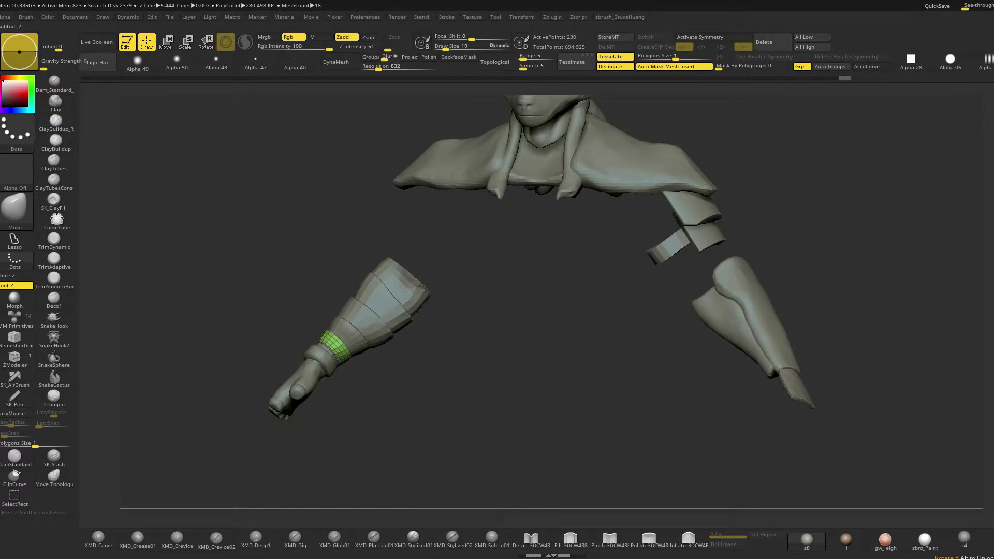
mouse_move(491, 417)
right_mouse_down()
mouse_move(529, 455)
mouse_move(482, 403)
mouse_move(514, 415)
mouse_move(483, 386)
mouse_move(490, 372)
mouse_move(451, 361)
right_mouse_up()
key("space")
left_click_drag(400, 332, 406, 332)
mouse_move(406, 357)
right_mouse_down()
mouse_move(460, 374)
mouse_move(438, 355)
mouse_move(422, 351)
mouse_move(458, 380)
mouse_move(448, 380)
mouse_move(435, 340)
mouse_move(462, 366)
mouse_move(461, 383)
right_mouse_up()
left_click(403, 332, "alt")
key("space")
left_click_drag(426, 298, 431, 298)
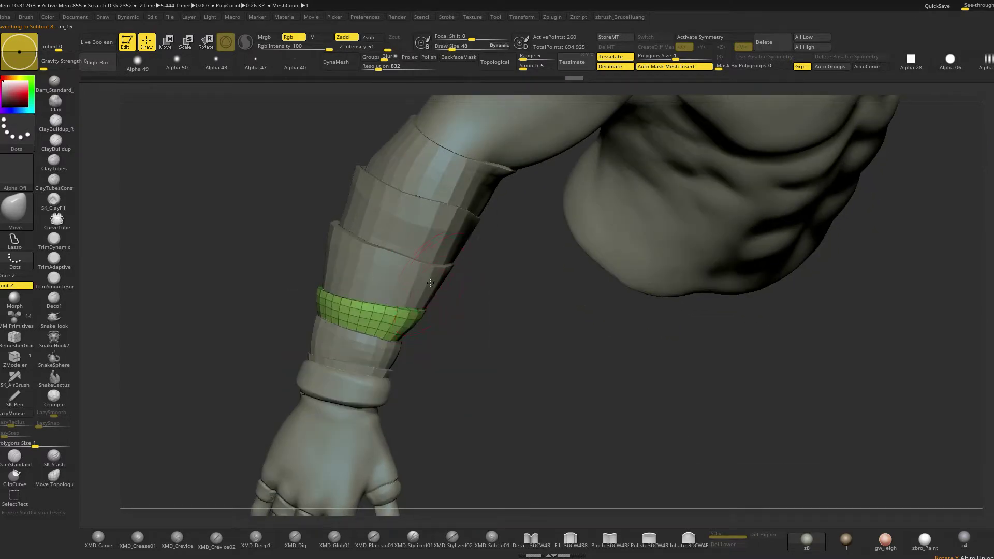
right_click_drag(446, 314, 572, 319)
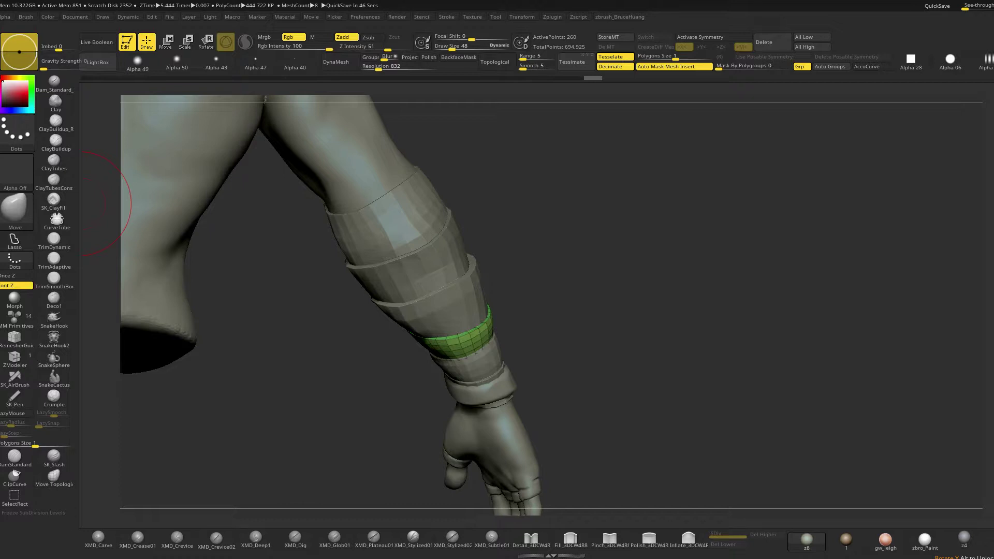
left_click_drag(658, 282, 600, 280)
Select the fifth band, centre the transform gizmo on it, and shift the band slightly
left_click(481, 336, "alt")
left_click_drag(519, 335, 573, 329)
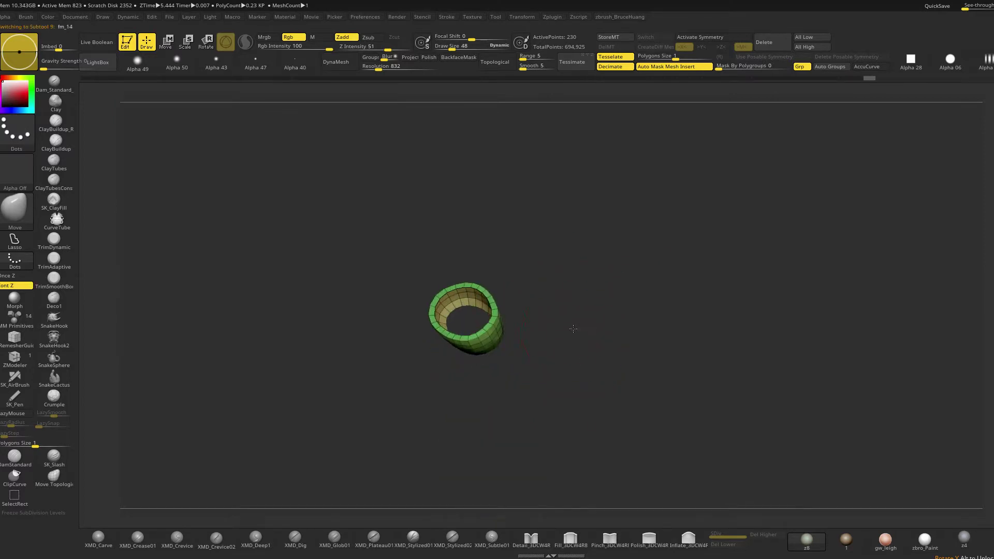
right_click_drag(573, 329, 578, 358, "ctrl")
key("w")
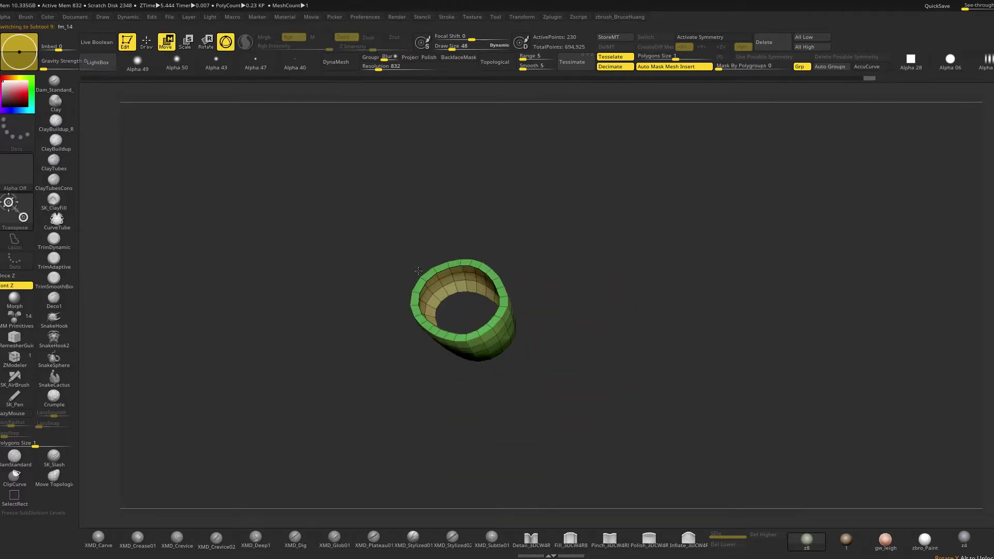
left_click(441, 286, "alt")
left_click(430, 207, "alt")
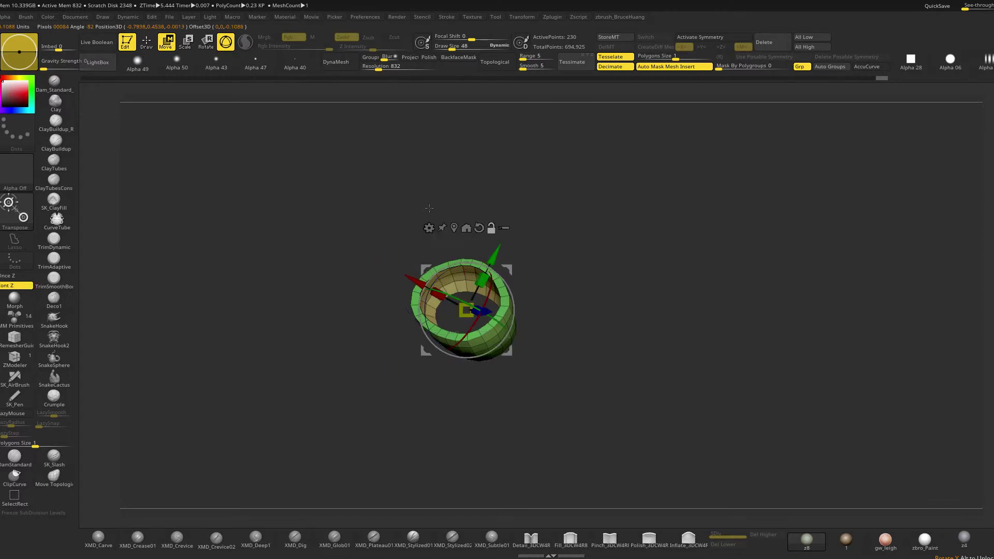
left_click_drag(461, 310, 453, 304)
Select the third band, move it slightly down the forearm with the gizmo, and return to Draw mode
right_click_drag(622, 274, 614, 253)
left_click(445, 290, "alt")
right_click_drag(554, 250, 576, 249)
left_click_drag(576, 249, 543, 249)
left_click(424, 233, "alt")
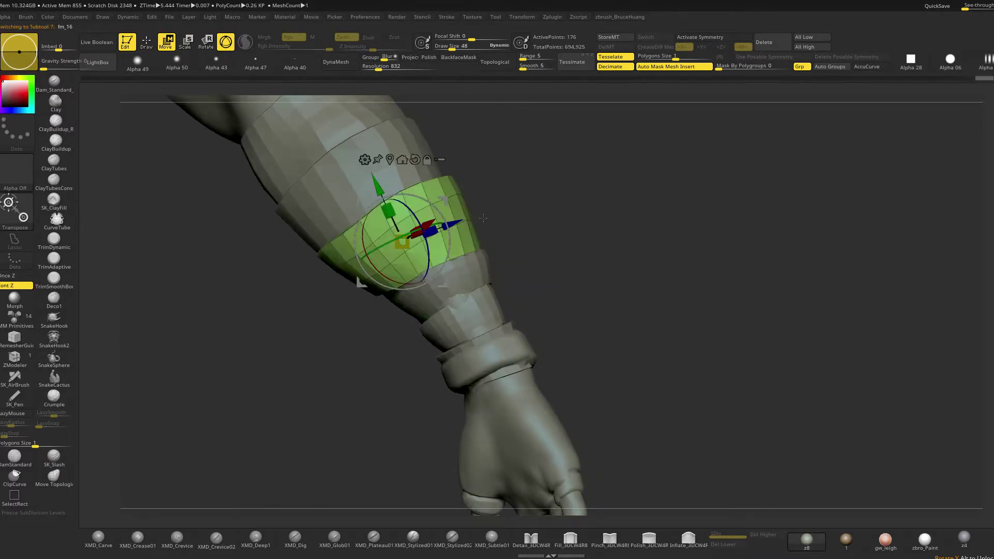
left_click_drag(403, 243, 408, 258)
left_click_drag(585, 199, 525, 202)
key("q")
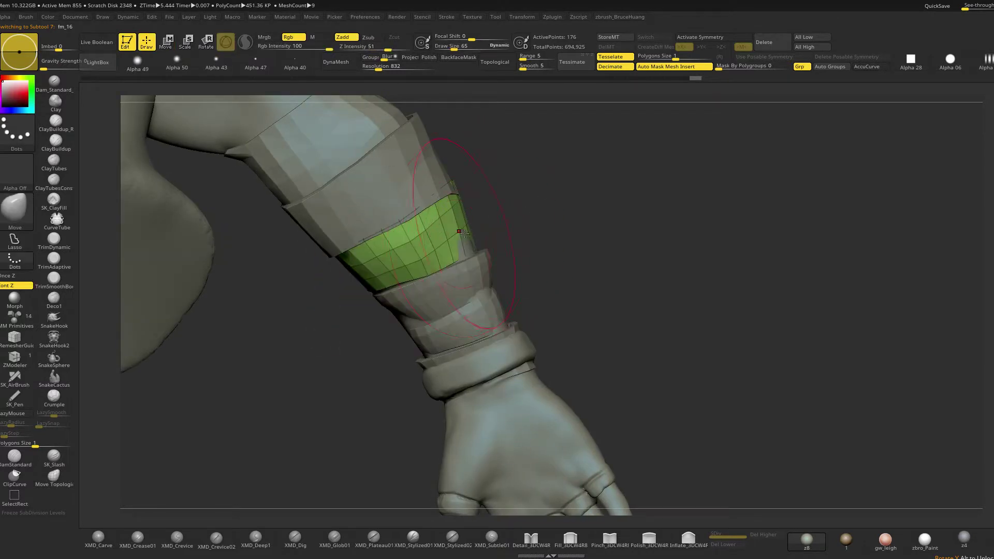
Reshape the third band with the Move brush at draw size 65 and pull the fourth band slightly toward the wrist
left_click_drag(483, 238, 505, 242)
left_click_drag(399, 273, 404, 283)
left_click_drag(496, 259, 535, 242)
left_click(384, 311, "alt")
left_click_drag(421, 308, 456, 310)
left_click_drag(369, 325, 380, 346)
Select the fifth band and tuck its upper edge under the fourth band all around with draw size 42
left_click(375, 369, "alt")
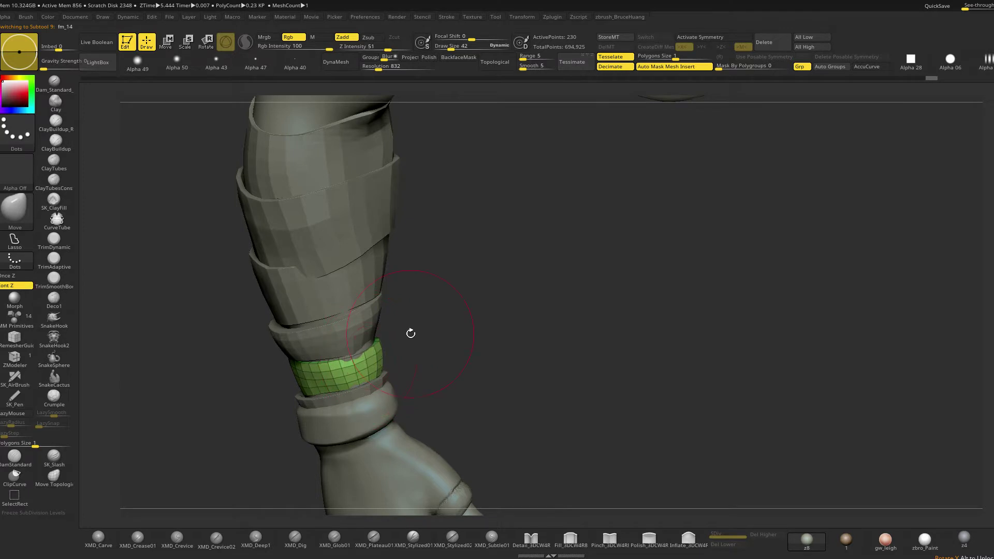
left_click_drag(472, 333, 395, 344)
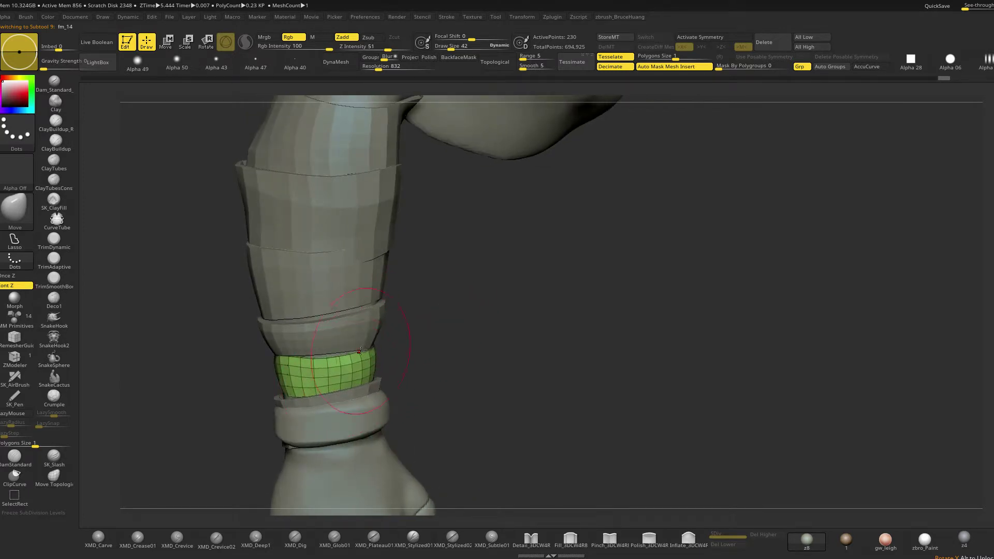
left_click_drag(336, 384, 345, 356)
left_click_drag(436, 335, 403, 348)
left_click_drag(492, 335, 398, 354)
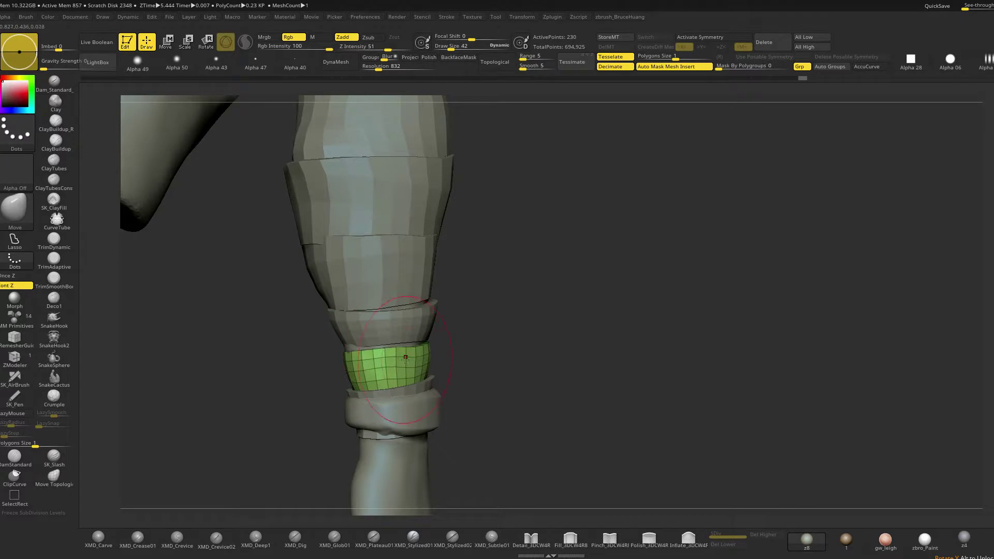
left_click_drag(480, 332, 494, 367)
left_click_drag(660, 362, 725, 326)
left_click_drag(685, 352, 588, 329)
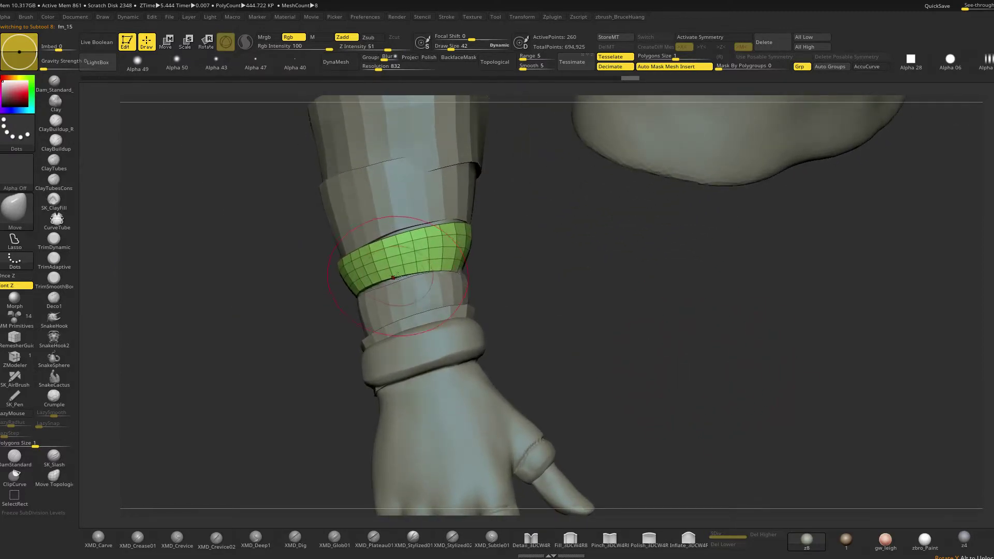
Isolate the fourth band and scale its lower rim's inner edge loop outward with ZModeler at draw size 10, thinning the rim
mouse_move(524, 272)
left_mouse_down()
mouse_move(541, 324)
mouse_move(528, 306)
left_mouse_up()
key("space")
left_click(446, 249)
key("alt+s")
left_click_drag(508, 268, 540, 236)
left_click(16, 359)
left_click_drag(454, 207, 451, 253)
key("space")
mouse_move(507, 234)
left_mouse_down()
mouse_move(537, 212)
mouse_move(533, 248)
left_mouse_up()
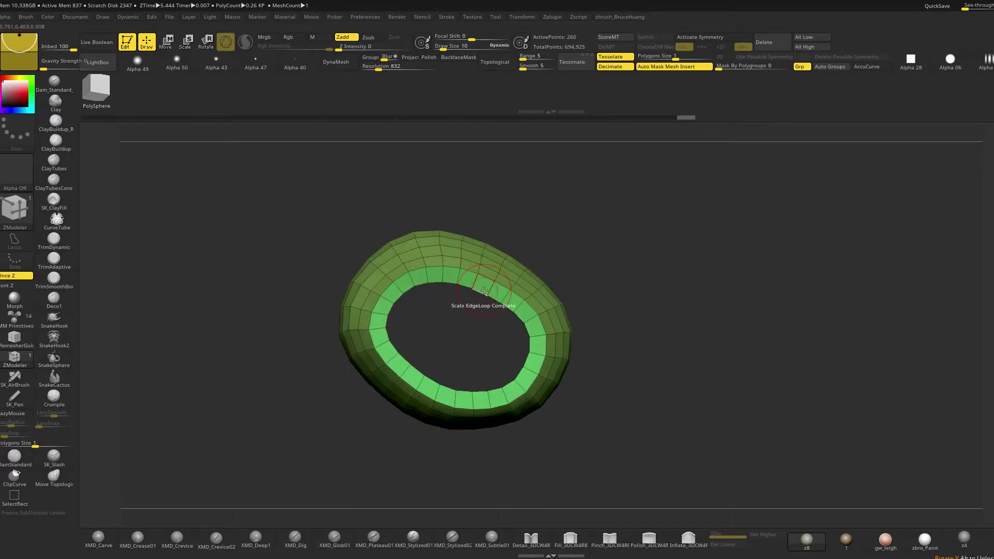
left_click_drag(483, 292, 480, 297)
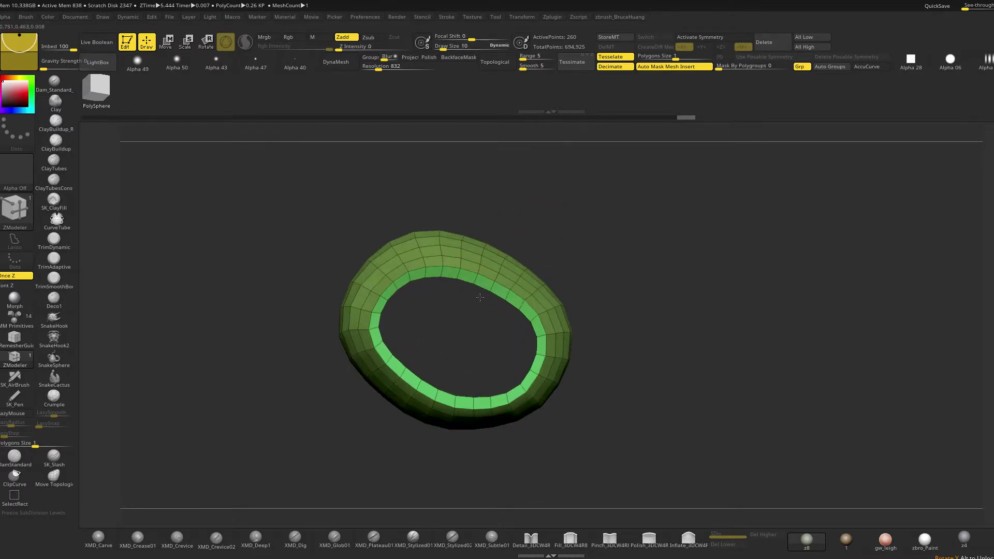
Show the whole arm again and examine how the fourth band overlaps its neighbouring bands
key("shift+s")
left_click_drag(620, 229, 555, 357)
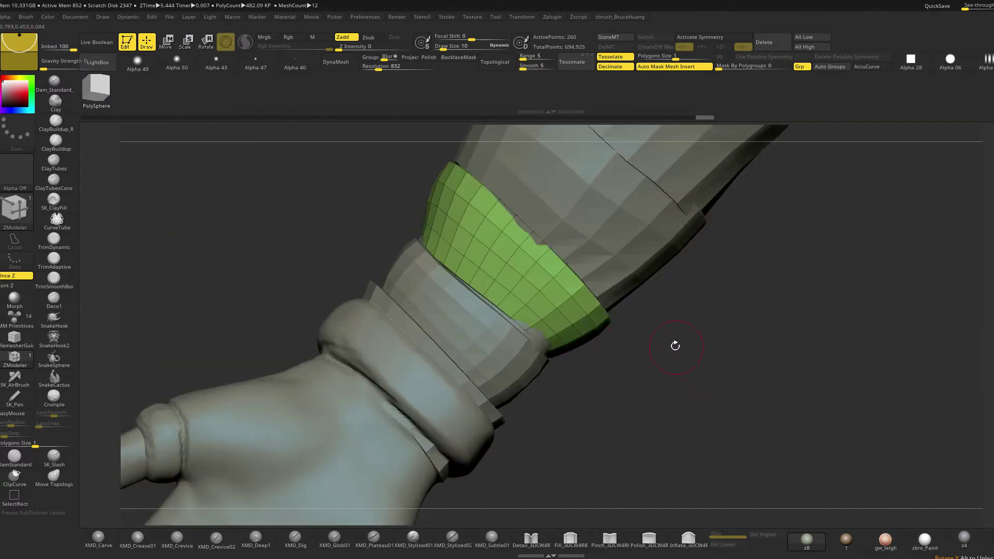
left_click_drag(675, 346, 732, 405)
right_click_drag(732, 404, 669, 345)
key("b")
key("m")
key("v")
mouse_move(590, 306)
right_mouse_down()
mouse_move(612, 328)
mouse_move(650, 319)
mouse_move(619, 363)
right_mouse_up()
Isolate the fourth band, scale its upper rim's inner edge loop outward with ZModeler, and restore the full arm
key("shift+s")
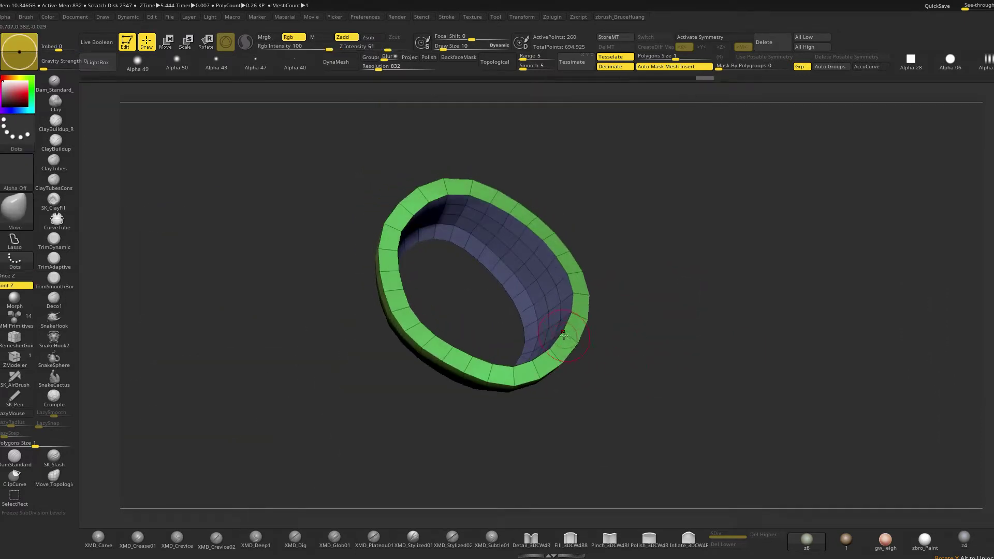
left_click(14, 358)
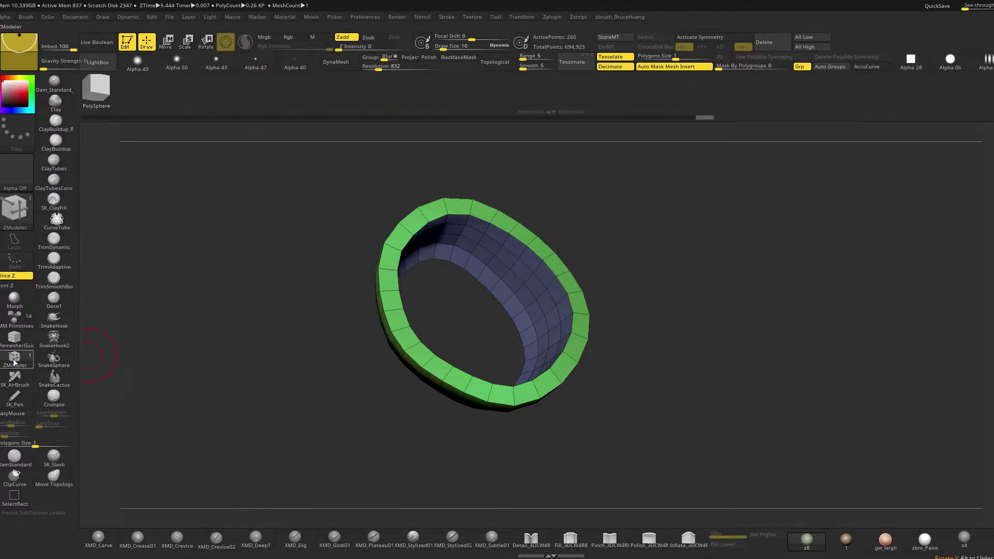
left_click_drag(566, 345, 572, 348)
key("shift+s")
left_click_drag(267, 311, 377, 281)
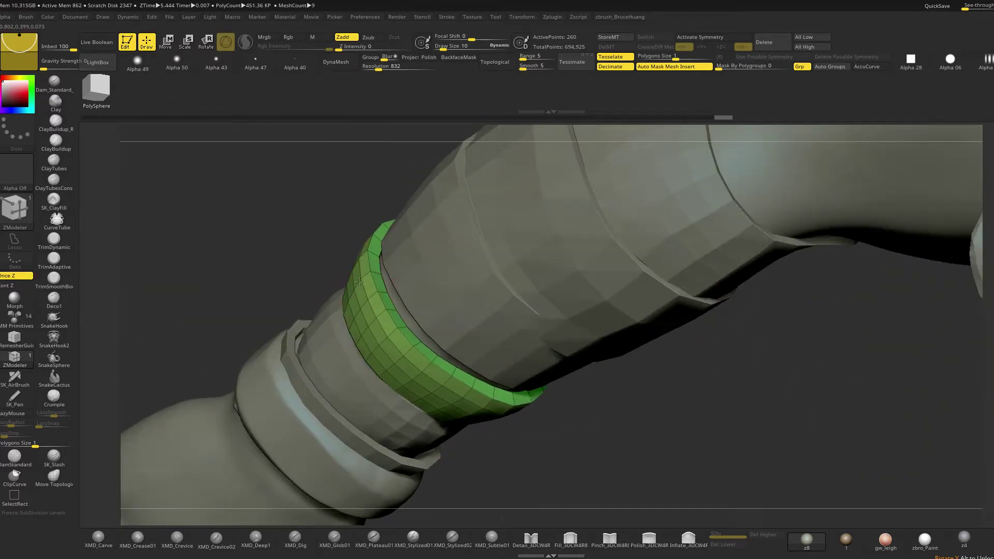
left_click_drag(277, 286, 422, 297)
Switch to the hPolish brush at draw size 28 and even out the fourth band's surface
key("space")
mouse_move(418, 243)
left_mouse_down()
mouse_move(426, 259)
mouse_move(476, 252)
mouse_move(488, 240)
left_mouse_up()
key("b")
key("h")
key("p")
key("space")
key("space")
left_click_drag(394, 275, 391, 297)
left_click_drag(482, 275, 371, 270)
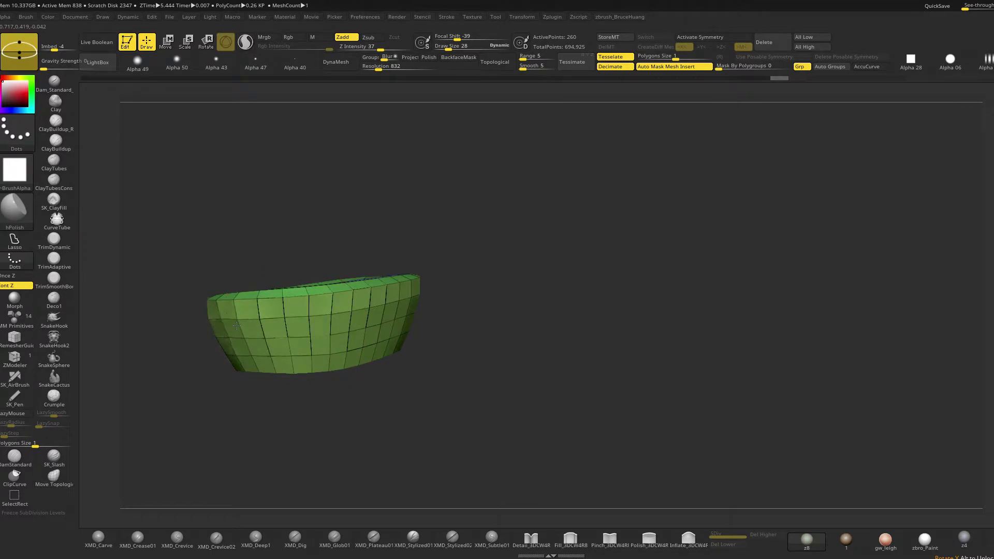
left_click_drag(236, 325, 475, 303)
mouse_move(557, 382)
left_mouse_down()
mouse_move(557, 342)
mouse_move(553, 368)
mouse_move(492, 362)
mouse_move(493, 344)
mouse_move(546, 396)
mouse_move(524, 325)
mouse_move(344, 392)
mouse_move(428, 381)
mouse_move(440, 391)
mouse_move(419, 409)
left_mouse_up()
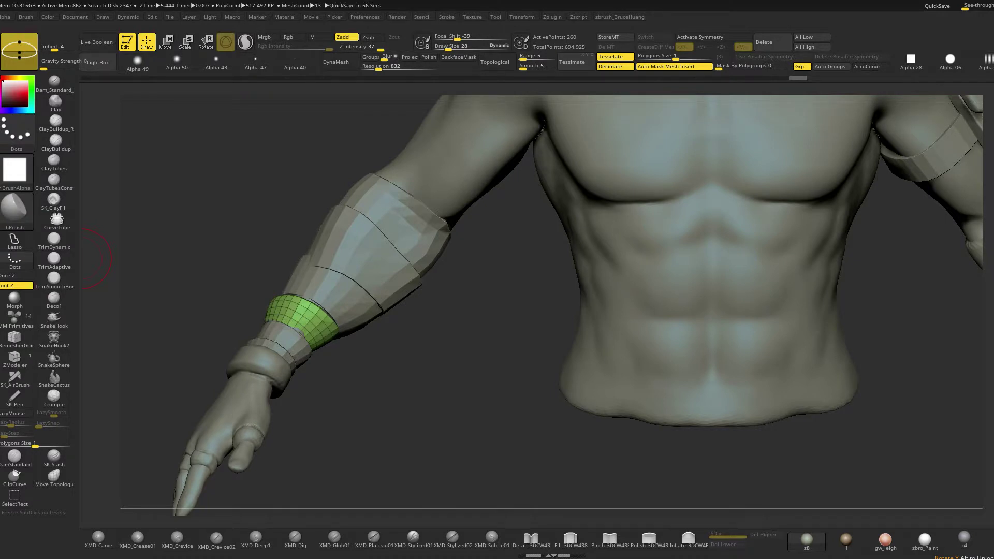
Select the third forearm band, switch to the Move brush at draw size 33 and adjust the band's lower rim
mouse_move(449, 295)
left_mouse_down()
mouse_move(442, 337)
mouse_move(311, 358)
mouse_move(430, 393)
mouse_move(427, 363)
mouse_move(395, 384)
mouse_move(346, 311)
mouse_move(308, 324)
mouse_move(321, 352)
mouse_move(311, 343)
mouse_move(290, 362)
left_mouse_up()
key("space")
left_click(269, 323, "alt")
key("b")
key("m")
key("v")
key("space")
left_click_drag(270, 363, 313, 391)
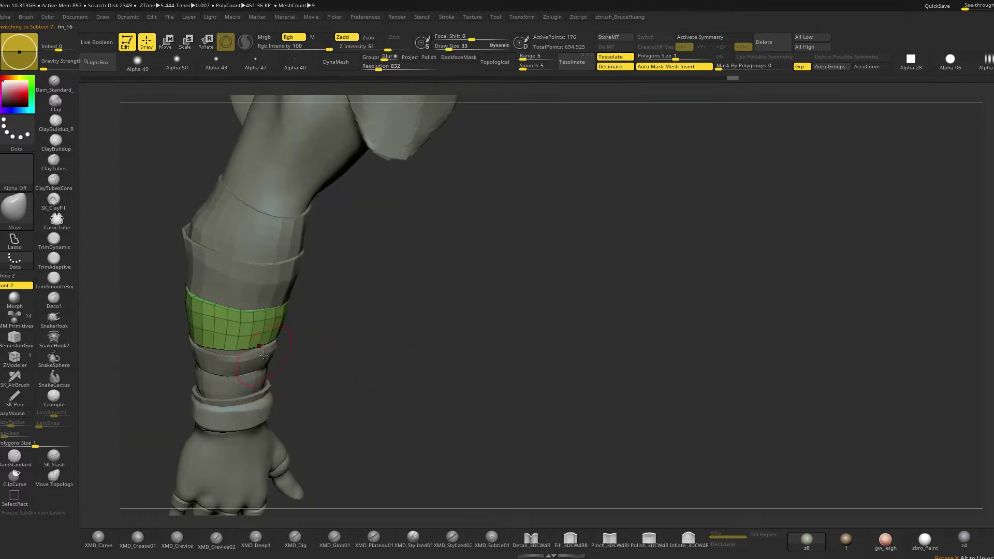
Set the Move brush to draw size 51 and reshape the third band's lower rim where it overlaps the fourth
left_click_drag(357, 342, 290, 383)
key("space")
left_click_drag(248, 358, 252, 359)
mouse_move(331, 332)
left_mouse_down()
mouse_move(195, 264)
mouse_move(228, 237)
mouse_move(249, 247)
left_mouse_up()
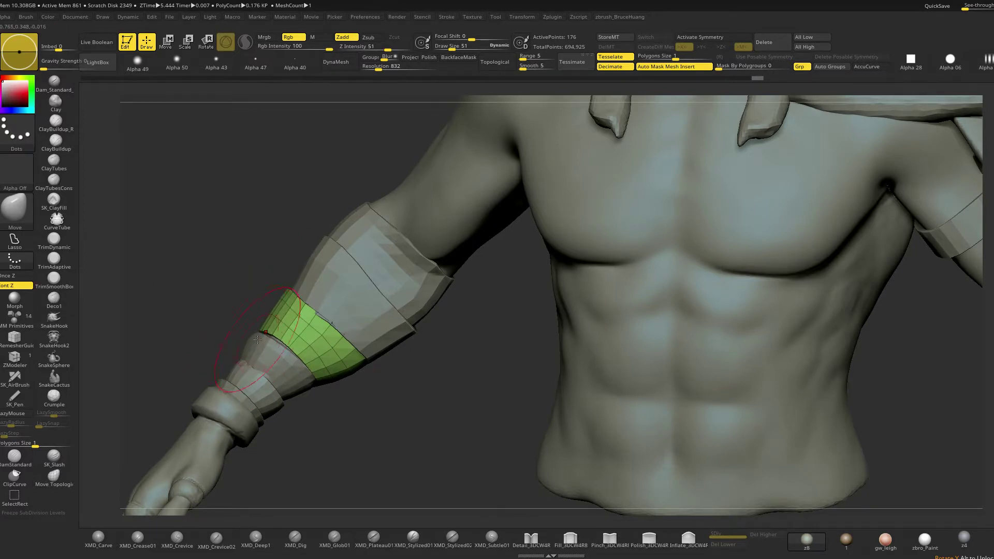
mouse_move(247, 342)
left_mouse_down()
mouse_move(218, 355)
mouse_move(259, 298)
mouse_move(259, 224)
mouse_move(287, 295)
left_mouse_up()
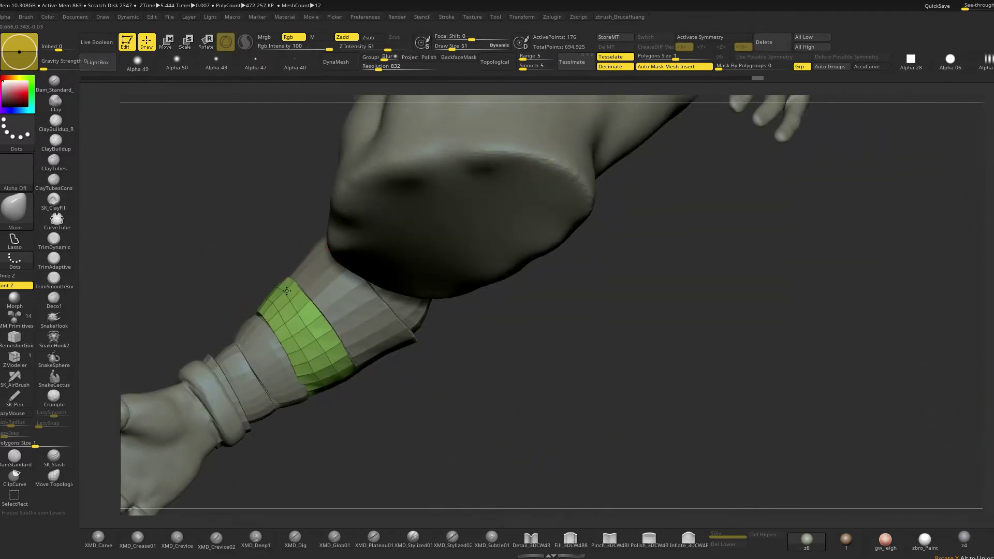
left_click_drag(361, 404, 295, 337)
Select the fourth band and nudge its outer side with the Move brush to fit the neighbouring bands
left_click(250, 346, "alt")
left_click_drag(344, 375, 217, 337)
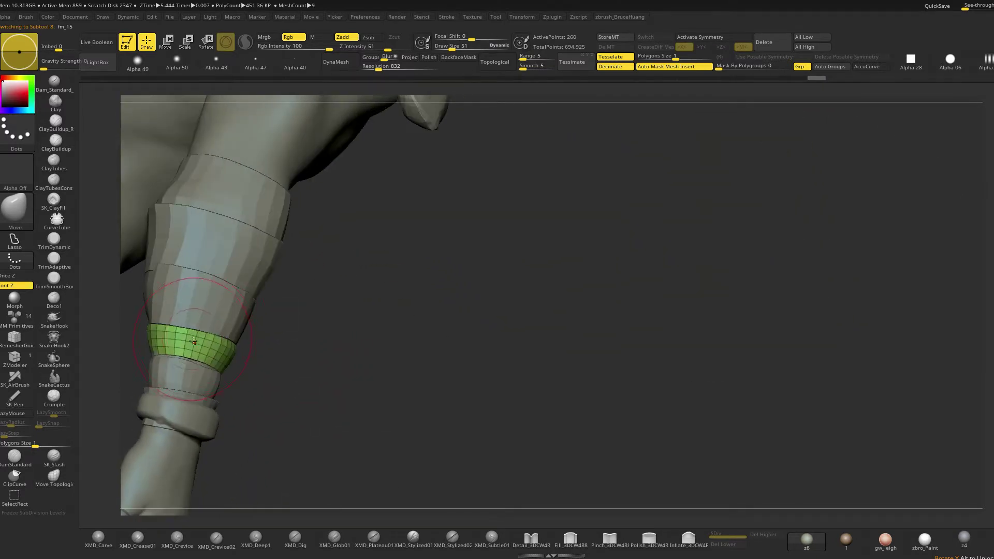
left_click_drag(308, 355, 432, 321)
left_click_drag(508, 363, 528, 375)
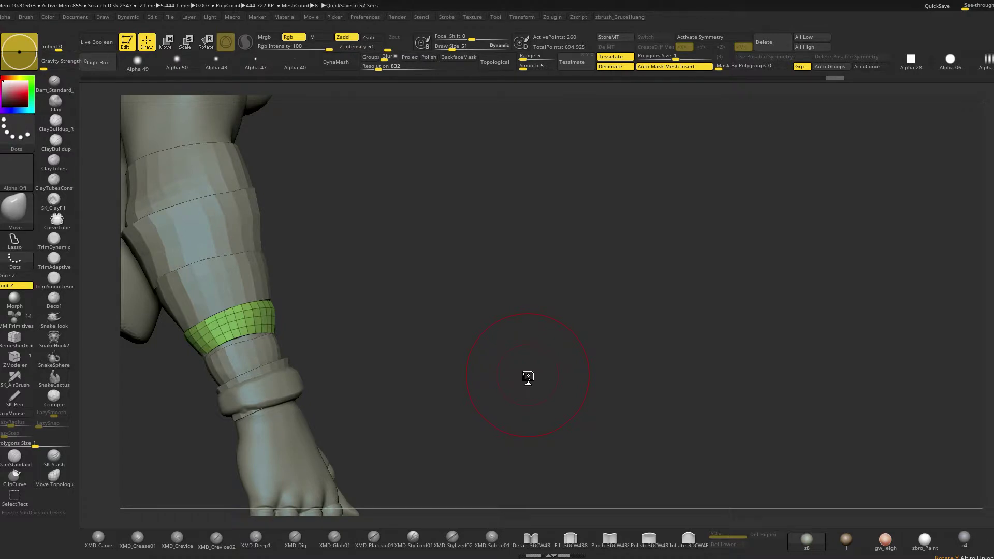
mouse_move(459, 246)
left_mouse_down()
mouse_move(455, 282)
mouse_move(414, 300)
left_mouse_up()
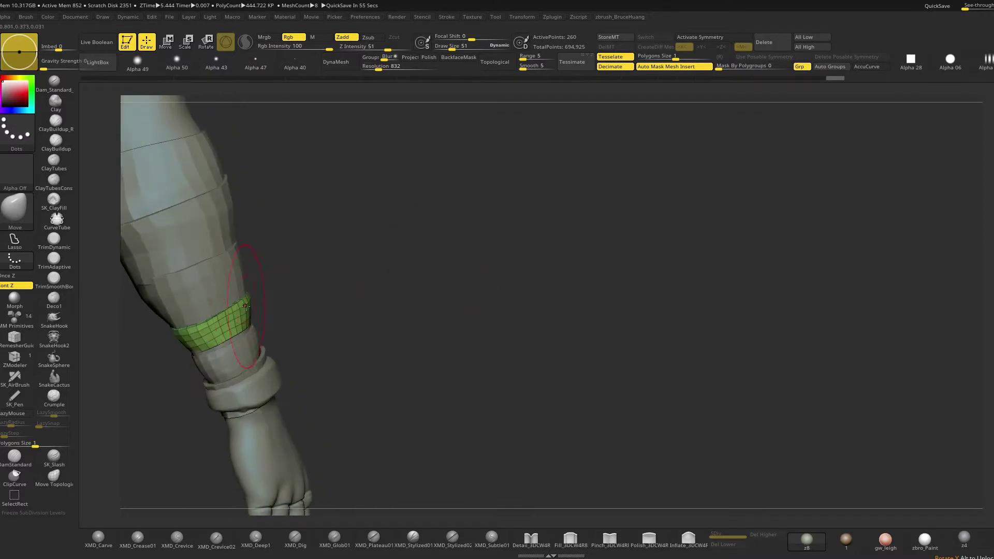
key("space")
left_click_drag(240, 325, 236, 352)
left_click_drag(290, 313, 241, 315)
Select the third band again and refine its outer silhouette with the Move brush at draw size 58
mouse_move(274, 305)
left_mouse_down()
mouse_move(295, 293)
mouse_move(229, 275)
left_mouse_up()
key("space")
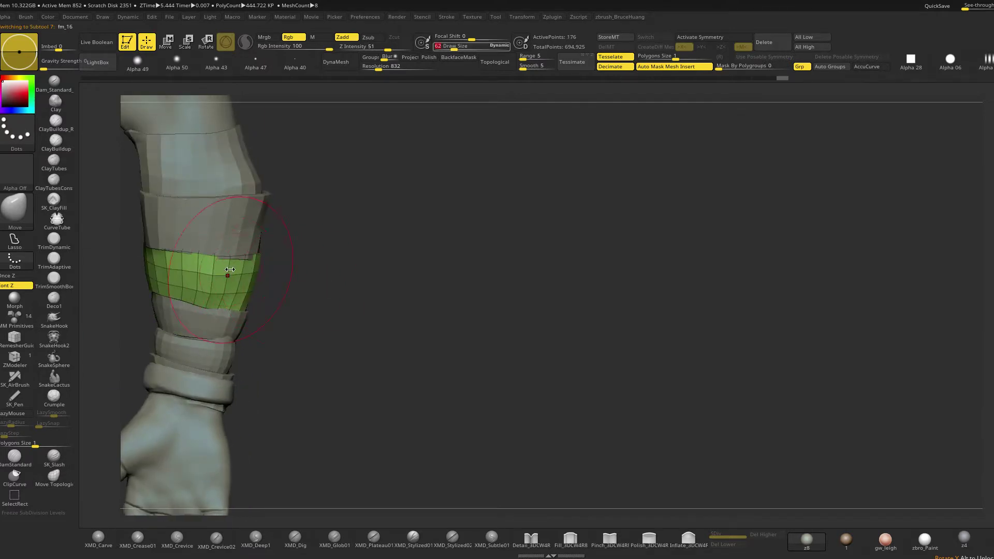
right_click_drag(229, 274, 258, 275)
key("space")
left_click_drag(258, 274, 249, 271)
right_click_drag(256, 273, 183, 271)
right_click_drag(332, 244, 367, 193)
Select the second band and adjust its lower outer edge over the third band with the Move brush
left_click(195, 223, "alt")
right_click_drag(267, 226, 337, 228)
left_click_drag(191, 246, 199, 243)
mouse_move(236, 240)
right_mouse_down()
mouse_move(262, 239)
mouse_move(251, 248)
right_mouse_up()
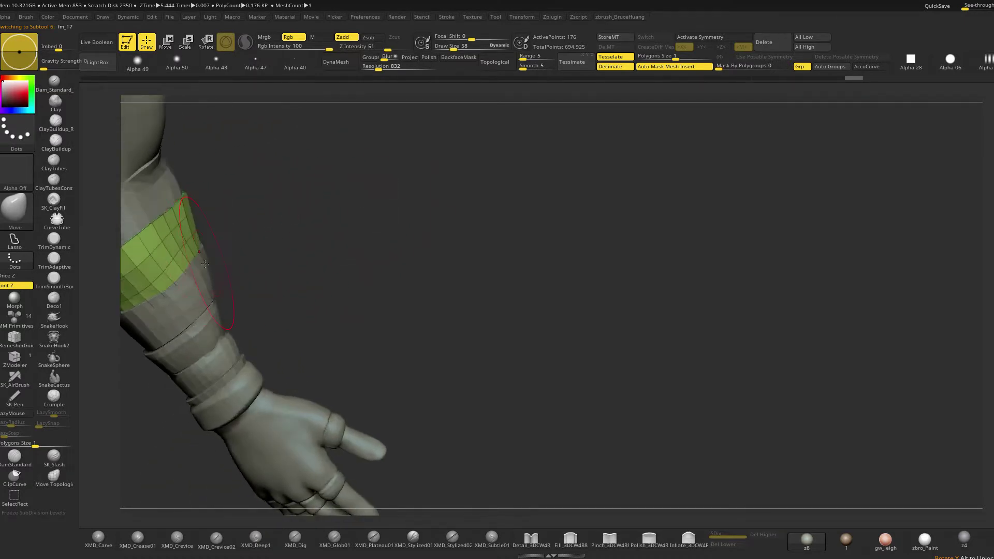
mouse_move(178, 264)
right_mouse_down()
mouse_move(269, 278)
mouse_move(227, 268)
mouse_move(250, 271)
mouse_move(224, 286)
right_mouse_up()
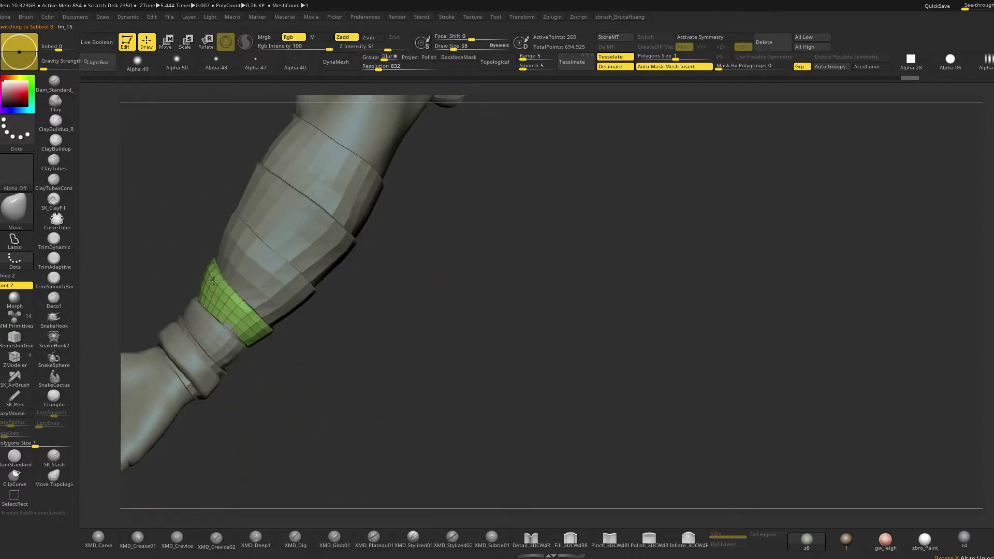
Select the fifth band near the wrist, adjust its upper rim with Move at draw size 48, and inspect it isolated
mouse_move(282, 359)
right_mouse_down()
mouse_move(313, 388)
mouse_move(305, 380)
mouse_move(313, 419)
mouse_move(292, 335)
mouse_move(234, 288)
right_mouse_up()
left_click(206, 321, "alt")
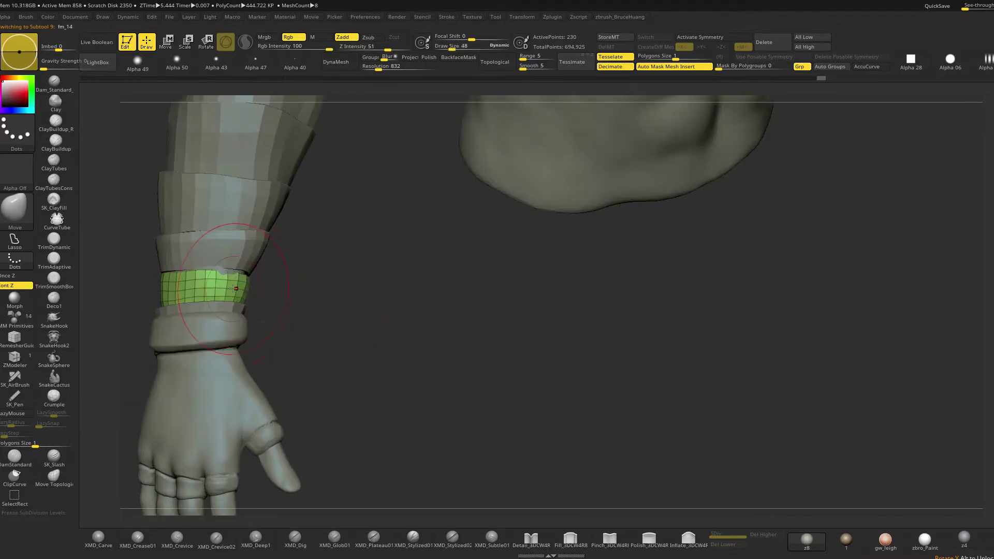
left_click_drag(233, 268, 234, 264)
mouse_move(331, 284)
right_mouse_down()
mouse_move(290, 289)
mouse_move(226, 248)
right_mouse_up()
left_click(183, 292, "ctrl+shift")
right_click_drag(282, 277, 298, 275)
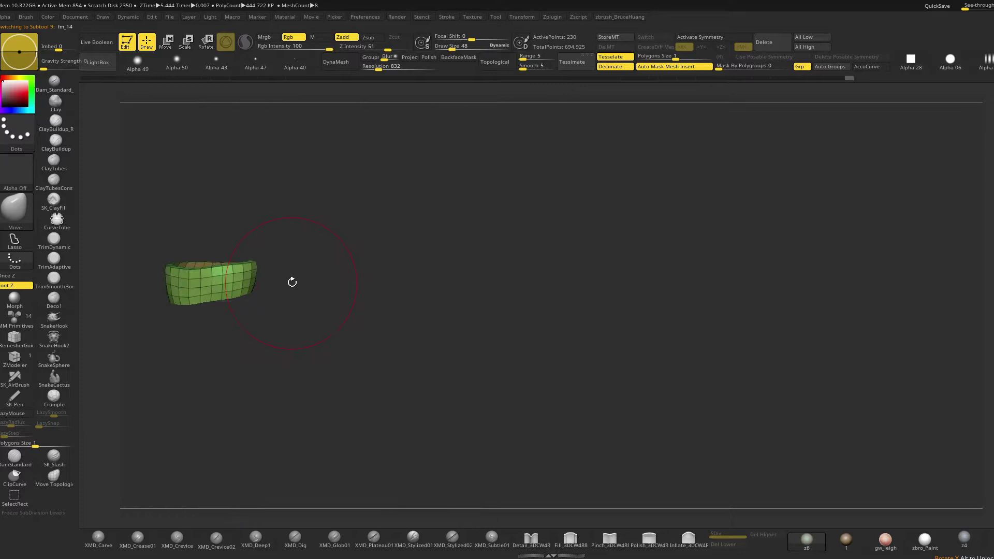
left_click(292, 282, "ctrl+shift")
Reselect the fourth band, refine it with the Move brush at draw size 39, and check its shape in isolation
left_click(260, 251, "ctrl+shift")
mouse_move(326, 326)
right_mouse_down()
mouse_move(326, 337)
mouse_move(321, 240)
mouse_move(340, 331)
mouse_move(293, 249)
mouse_move(321, 235)
mouse_move(270, 259)
right_mouse_up()
key("space")
left_click_drag(224, 286, 215, 286)
right_click_drag(216, 285, 250, 286)
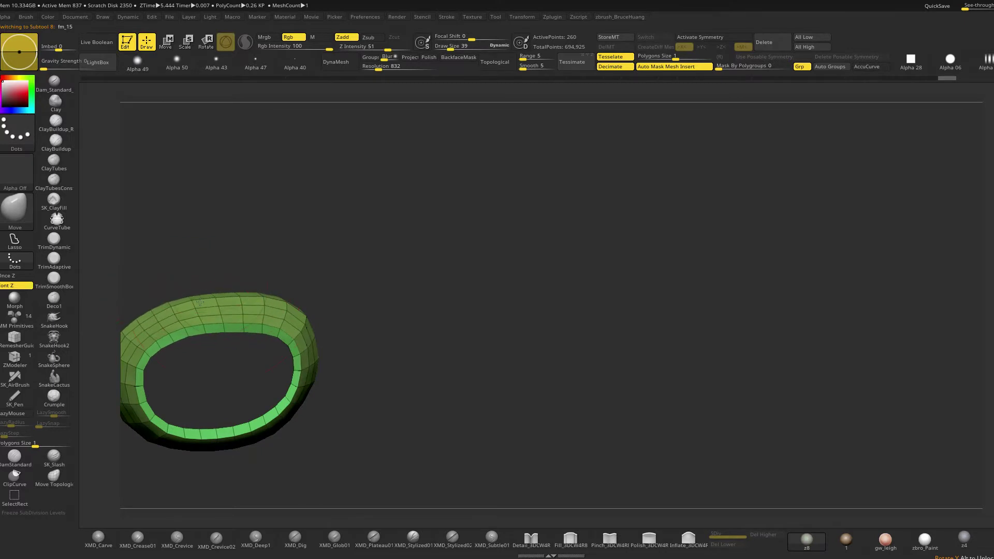
left_click(260, 265, "ctrl+shift")
Set the Move brush to draw size 54 and smooth out the fourth band's outer contour against the adjacent bands
mouse_move(154, 157)
right_mouse_down()
mouse_move(173, 168)
mouse_move(249, 149)
mouse_move(262, 238)
right_mouse_up()
key("space")
left_click_drag(265, 288, 271, 287)
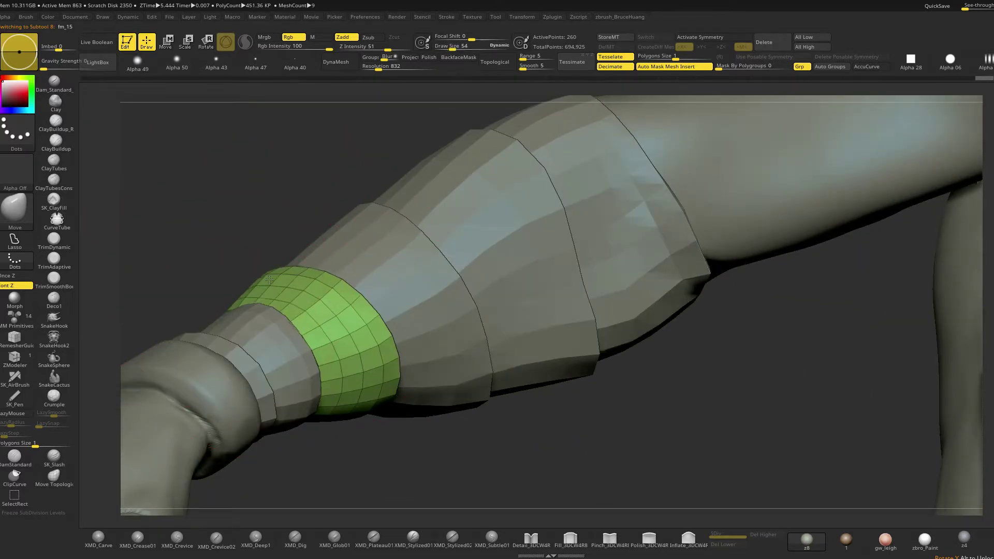
mouse_move(271, 273)
right_mouse_down()
mouse_move(242, 221)
mouse_move(250, 231)
right_mouse_up()
key("space")
left_click_drag(270, 261, 266, 261)
right_click_drag(231, 263, 266, 217, "alt")
Select the fifth band and adjust its outer contour with the Move brush at draw size 58
left_click(257, 291, "alt")
right_click_drag(262, 265, 225, 302)
key("space")
left_click_drag(259, 249, 270, 249)
key("space")
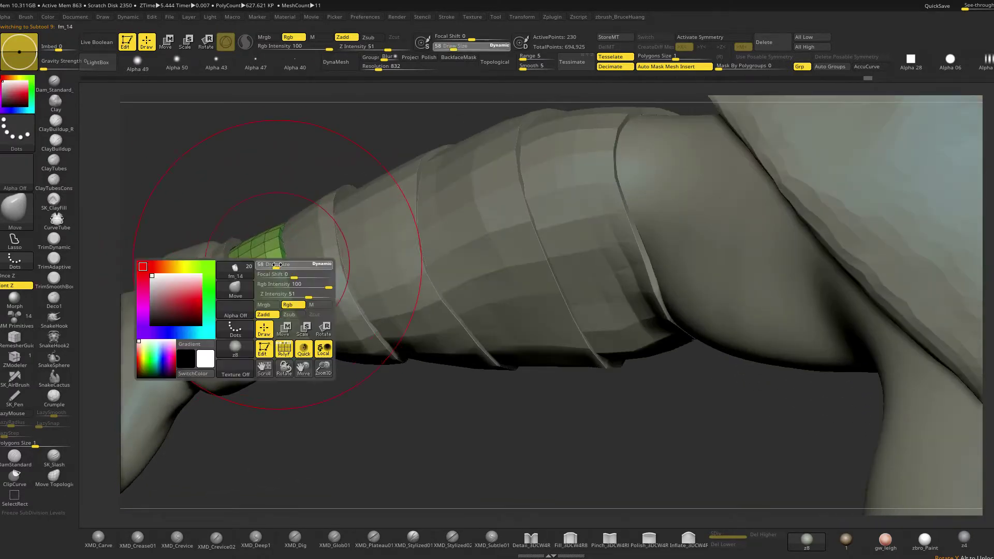
mouse_move(248, 220)
right_mouse_down()
mouse_move(248, 195)
mouse_move(277, 283)
mouse_move(254, 244)
mouse_move(233, 255)
right_mouse_up()
Isolate the fifth band and scale its rim's inner edge loop outward with ZModeler at draw size 15, thinning the rim
key("shift+s")
key("space")
left_click_drag(282, 280, 269, 280)
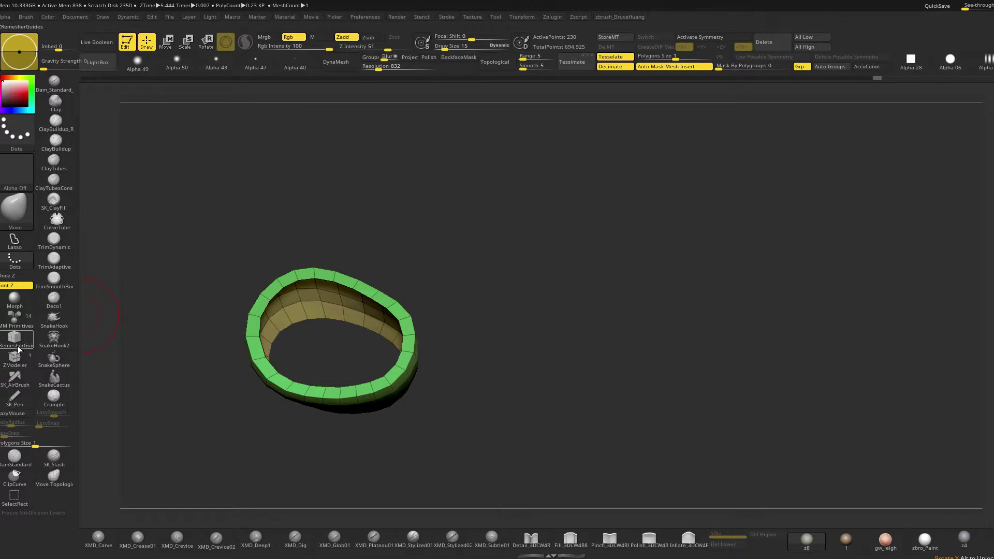
left_click(57, 347)
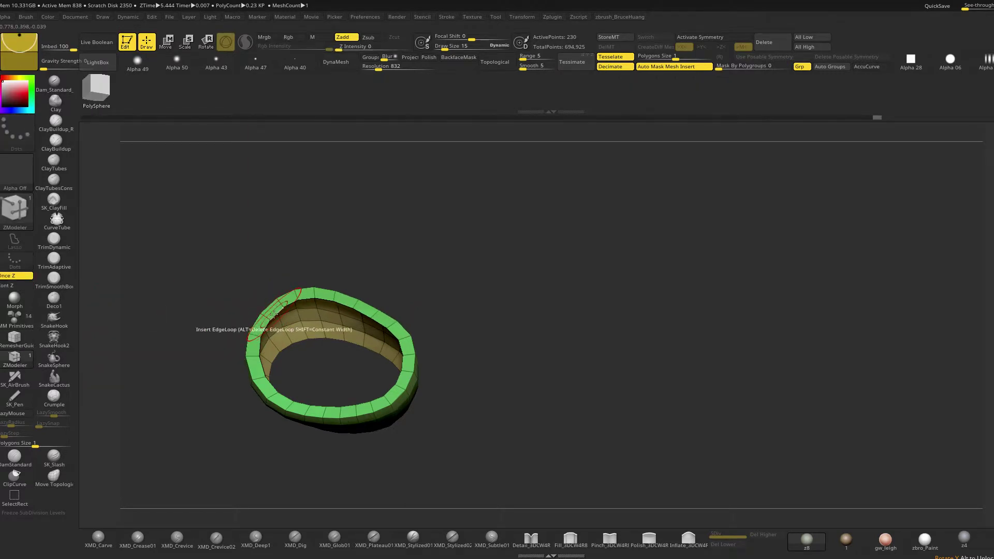
key("ctrl+z")
right_click_drag(324, 262, 373, 272, "ctrl")
key("space")
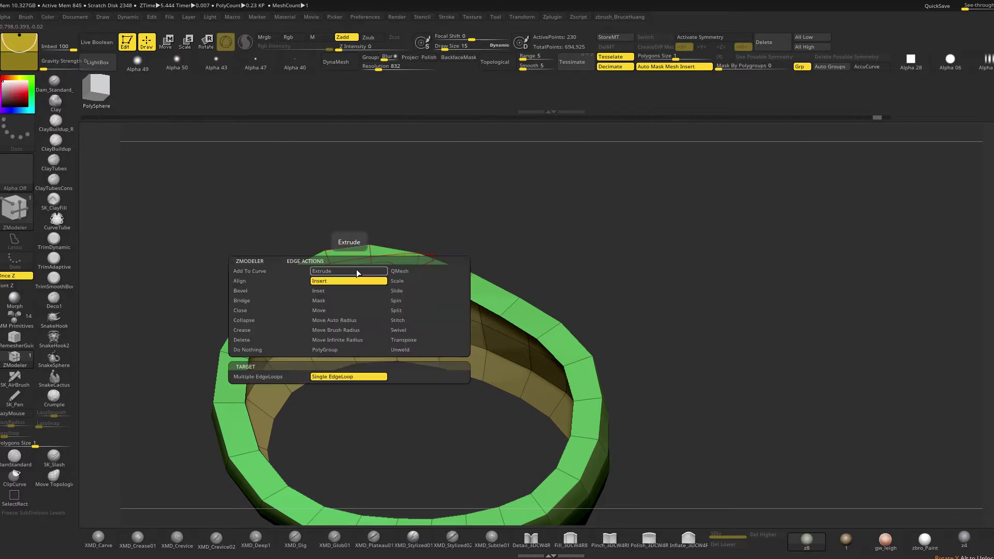
left_click(398, 281)
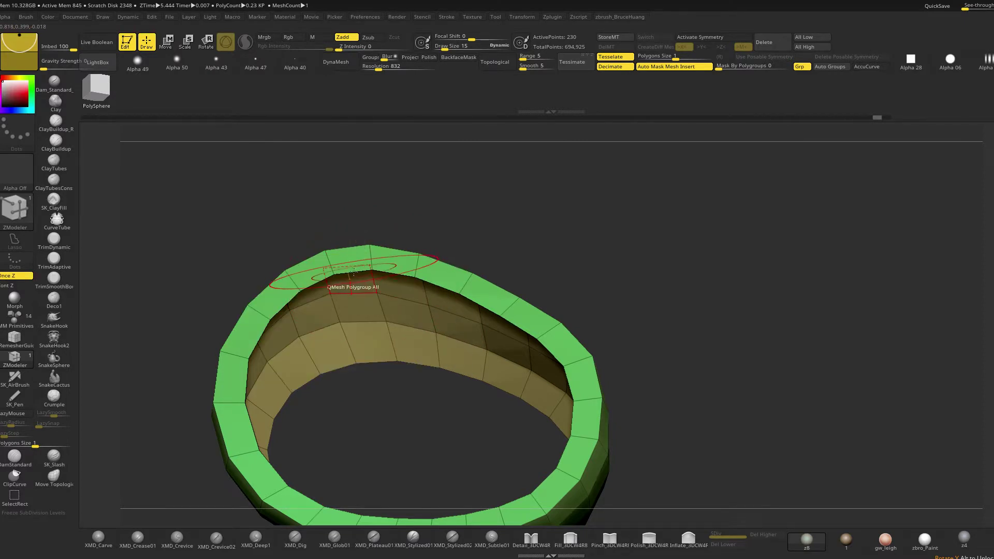
left_click_drag(353, 270, 354, 283)
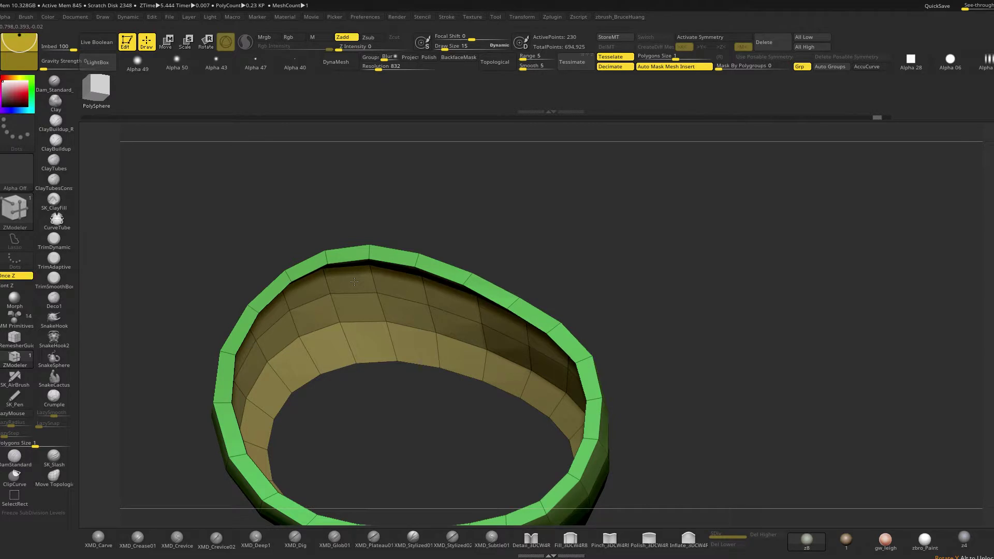
Preview the fifth band with Dynamic Subdiv, both isolated and on the arm, and turn the subdivision off again
left_click_drag(439, 198, 468, 181)
key("d")
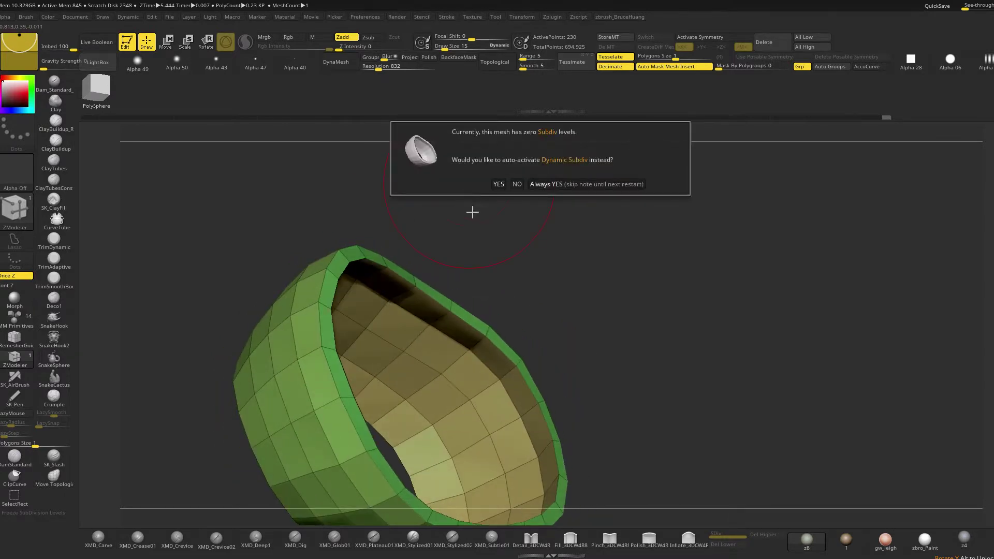
left_click(499, 184)
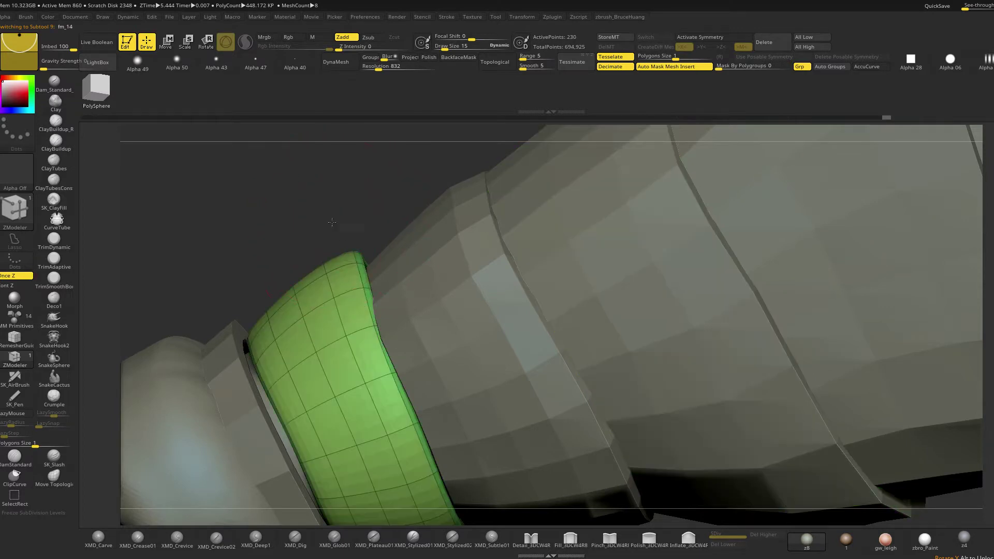
left_click_drag(332, 243, 356, 249)
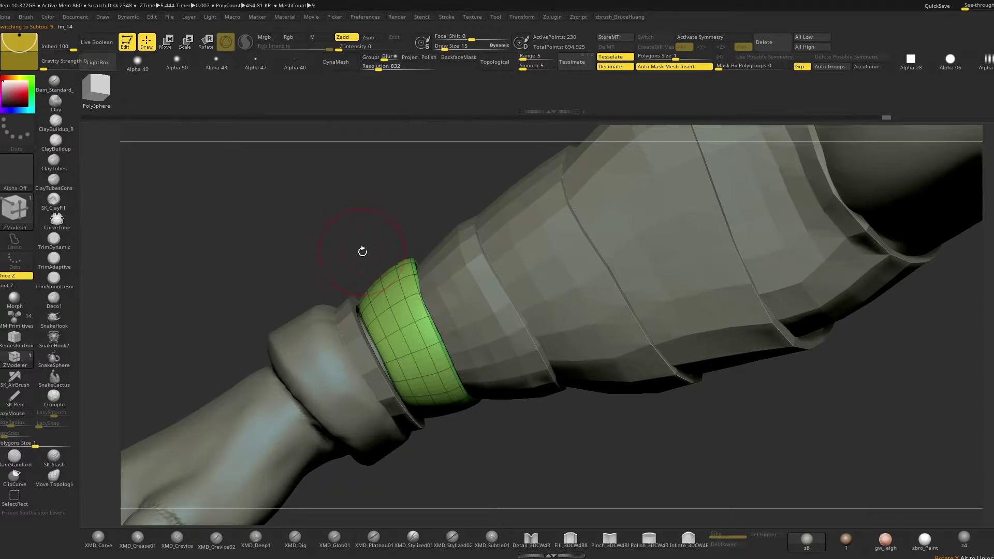
key("alt+s")
left_click_drag(377, 245, 396, 230)
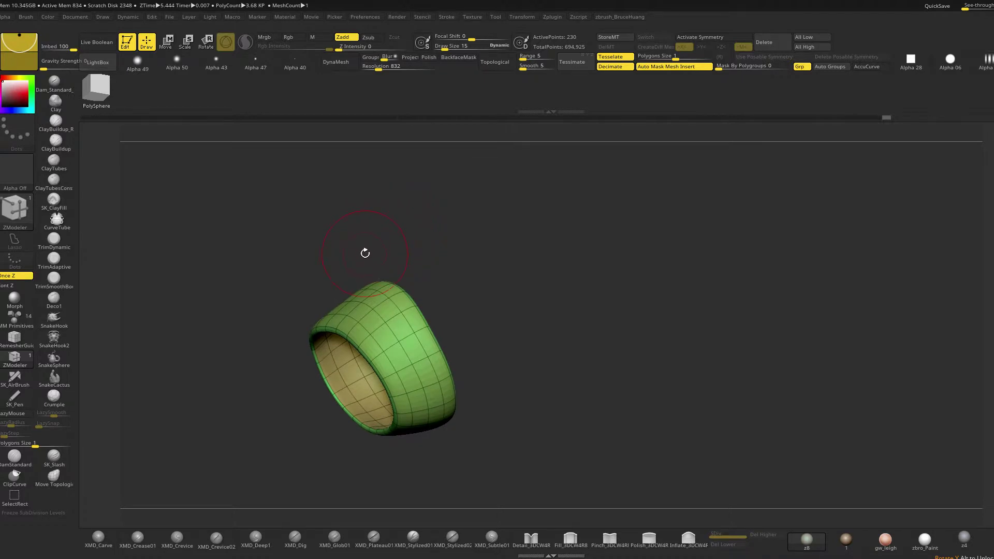
left_click_drag(397, 240, 350, 246)
key("space")
key("shift+d")
Reduce the draw size to 3 and return to the ZModeler brush on the isolated fifth band
mouse_move(480, 231)
left_mouse_down()
mouse_move(455, 217)
mouse_move(407, 254)
mouse_move(401, 225)
mouse_move(364, 216)
mouse_move(385, 234)
left_mouse_up()
key("space")
key("b")
key("m")
key("v")
key("space")
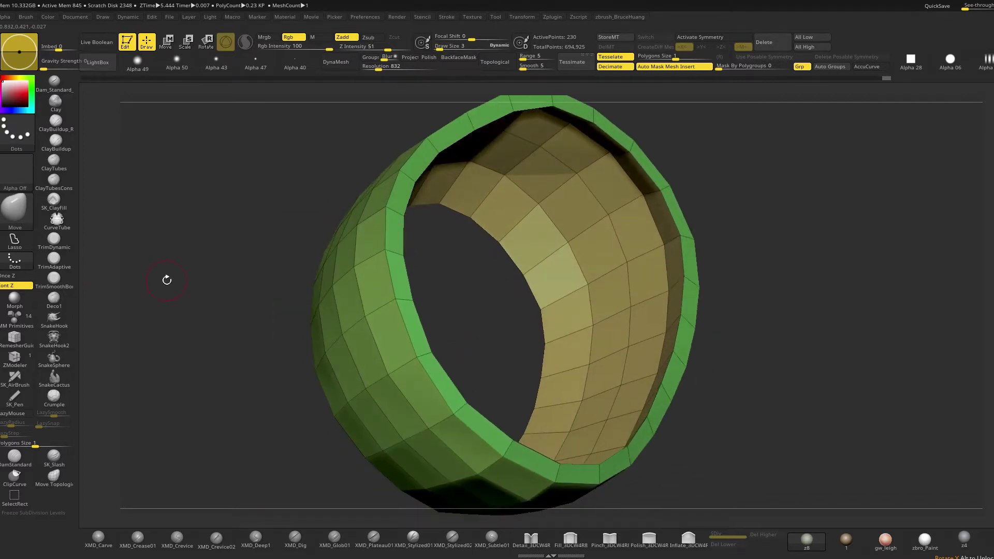
left_click(20, 359)
left_click_drag(254, 273, 260, 281)
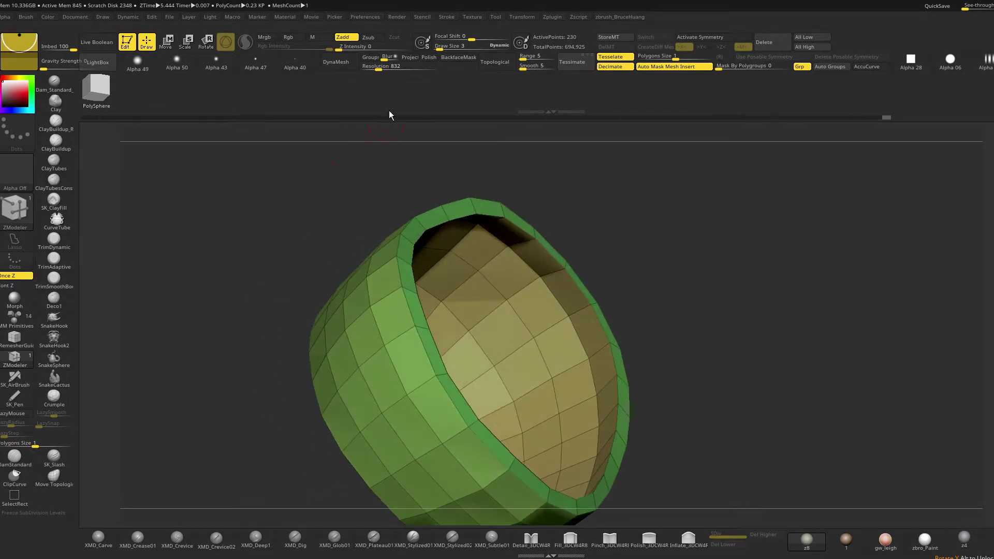
Try DynaMesh on the fifth band at resolutions 832 and 1232, undoing each remesh
left_click(341, 67)
right_click_drag(315, 177, 318, 215)
key("ctrl+z")
left_click_drag(380, 67, 386, 67)
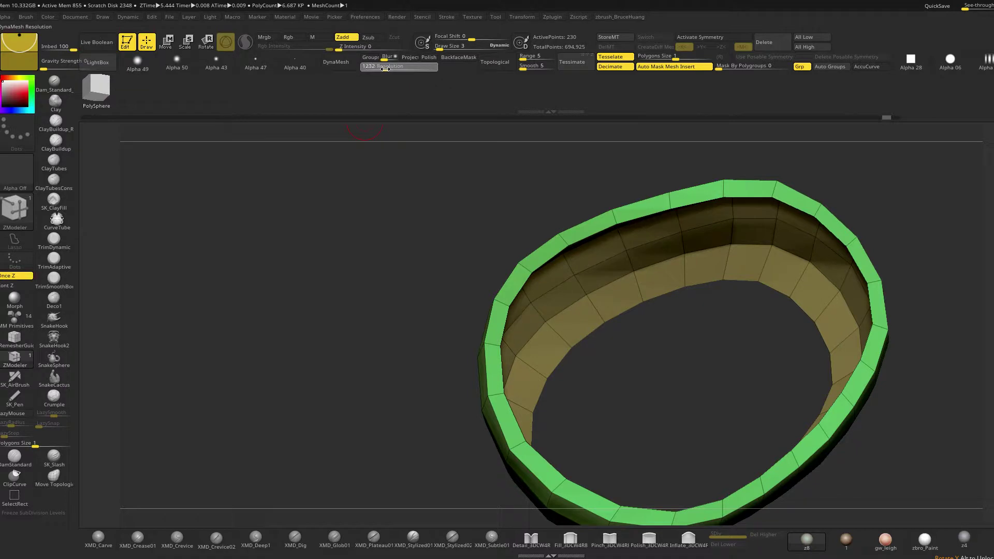
left_click(343, 66)
right_click_drag(337, 187, 383, 217)
right_click_drag(503, 254, 517, 225, "ctrl")
key("ctrl+z")
right_click_drag(517, 225, 549, 337, "ctrl")
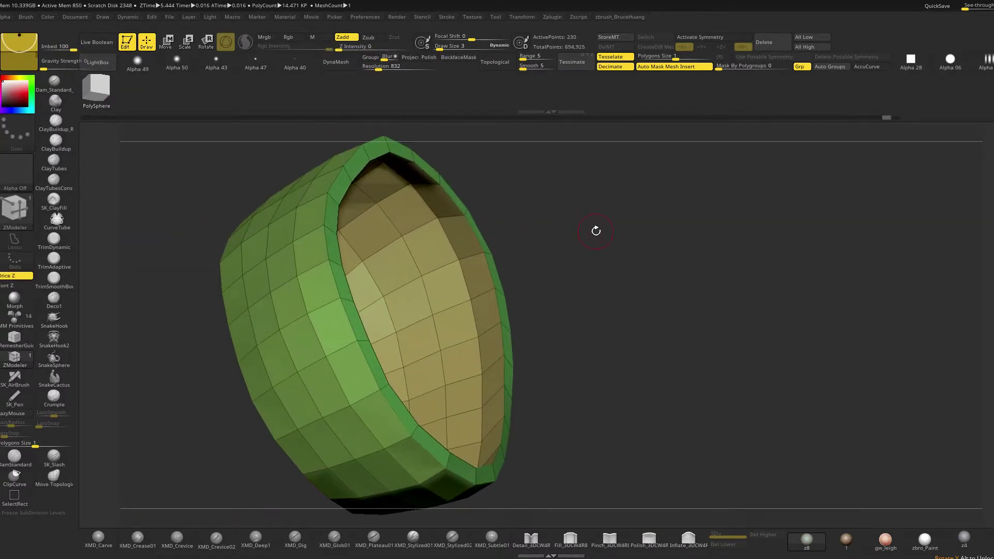
Crease the fifth band's rim edges with ZModeler's edge Crease action, using the EdgeLoop Complete target
right_click_drag(595, 231, 572, 258)
left_click_drag(388, 233, 360, 258)
key("space")
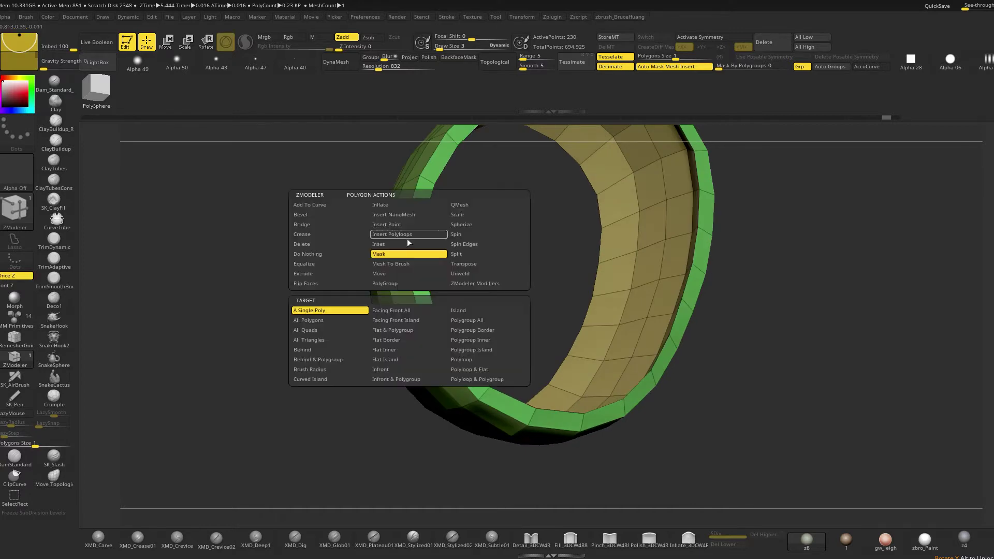
key("space")
left_click(312, 310)
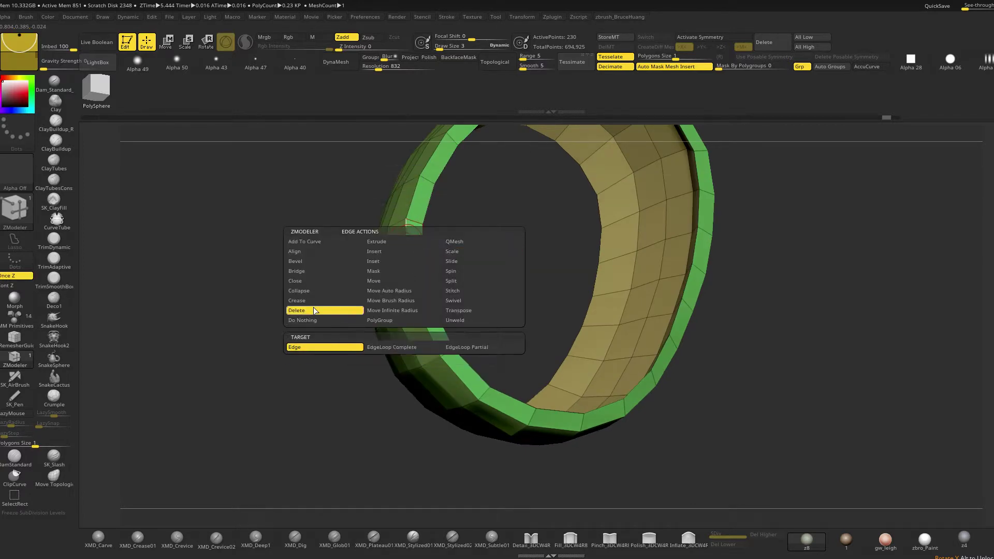
left_click(314, 301)
left_click(331, 356)
left_click(406, 241)
right_click_drag(413, 242, 471, 262)
left_click(425, 241)
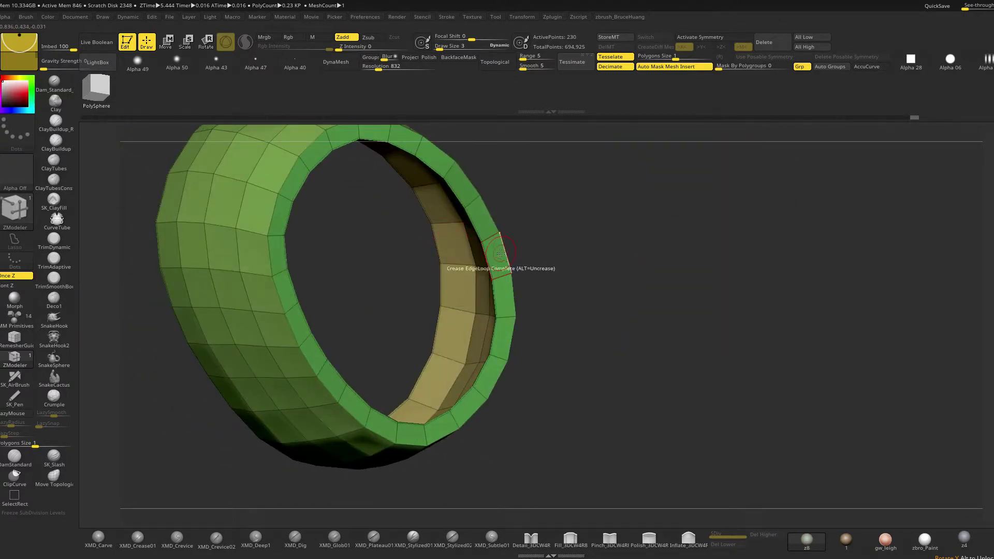
Activate Dynamic Subdiv on the creased fifth band and show the whole arm again
mouse_move(546, 233)
right_mouse_down()
mouse_move(570, 236)
mouse_move(541, 239)
right_mouse_up()
key("d")
left_click(584, 185)
right_click_drag(614, 211, 384, 318)
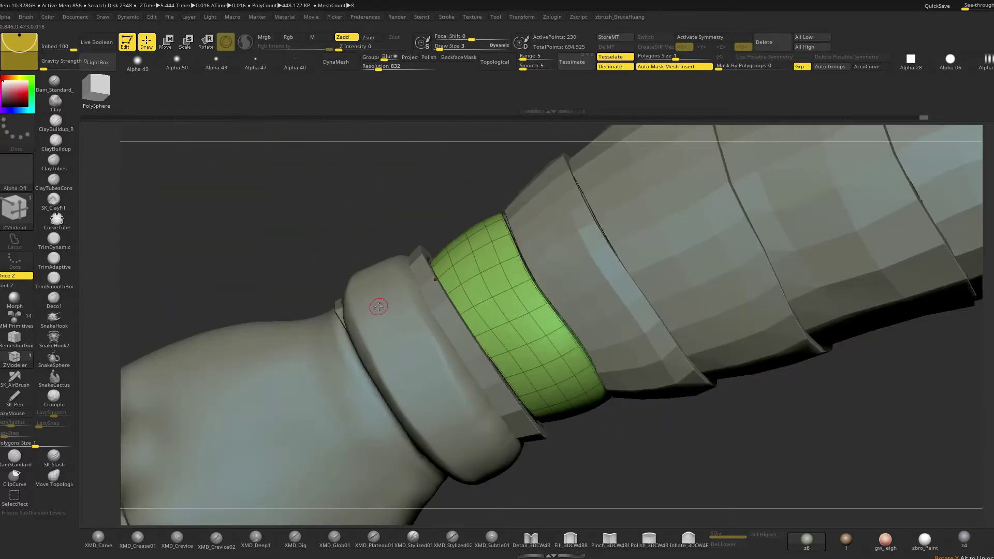
Switch to the Move brush for the fifth band and set its draw size to 30
mouse_move(378, 306)
right_mouse_down()
mouse_move(388, 195)
mouse_move(393, 268)
mouse_move(412, 261)
mouse_move(445, 274)
right_mouse_up()
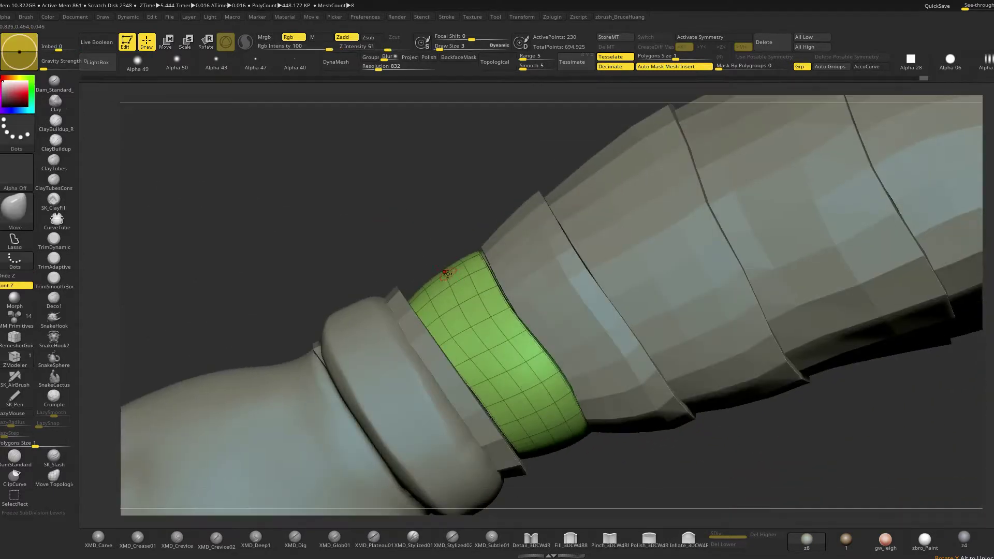
right_click(457, 274)
left_click_drag(456, 277, 465, 278)
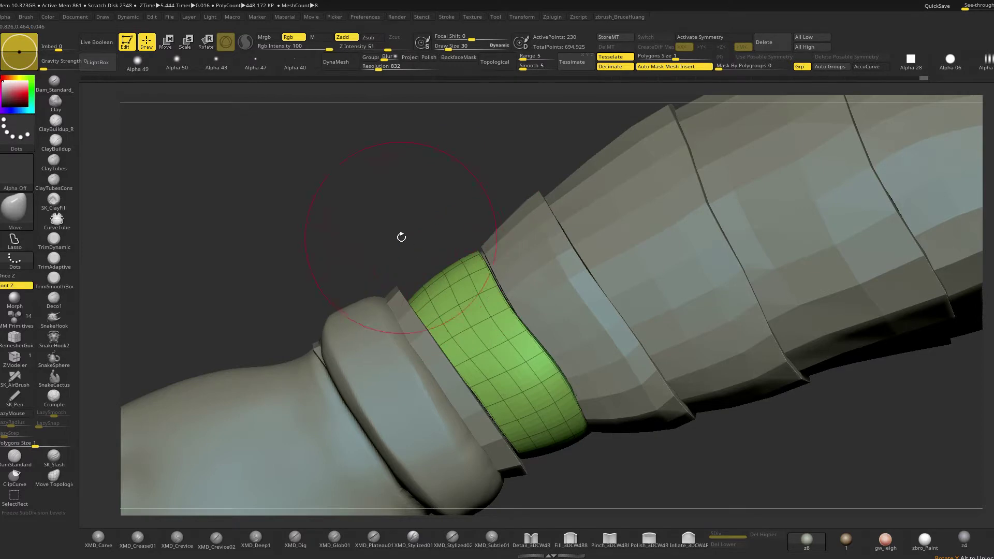
mouse_move(401, 245)
right_mouse_down()
mouse_move(448, 284)
mouse_move(497, 244)
mouse_move(488, 313)
mouse_move(457, 317)
mouse_move(382, 203)
right_mouse_up()
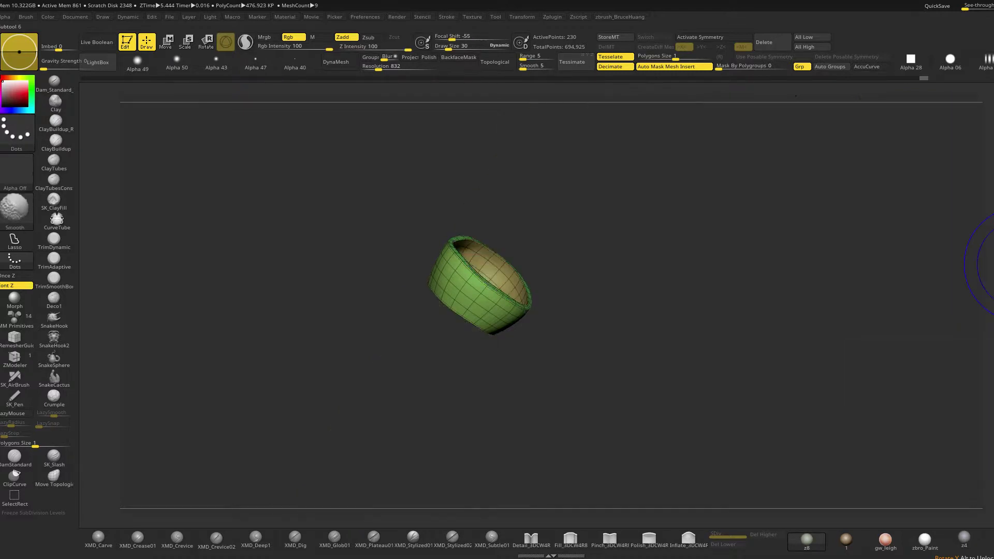
Hide everything except the fifth band, and show the body, cuff and remaining sleeve bands again one by one
left_click(990, 264)
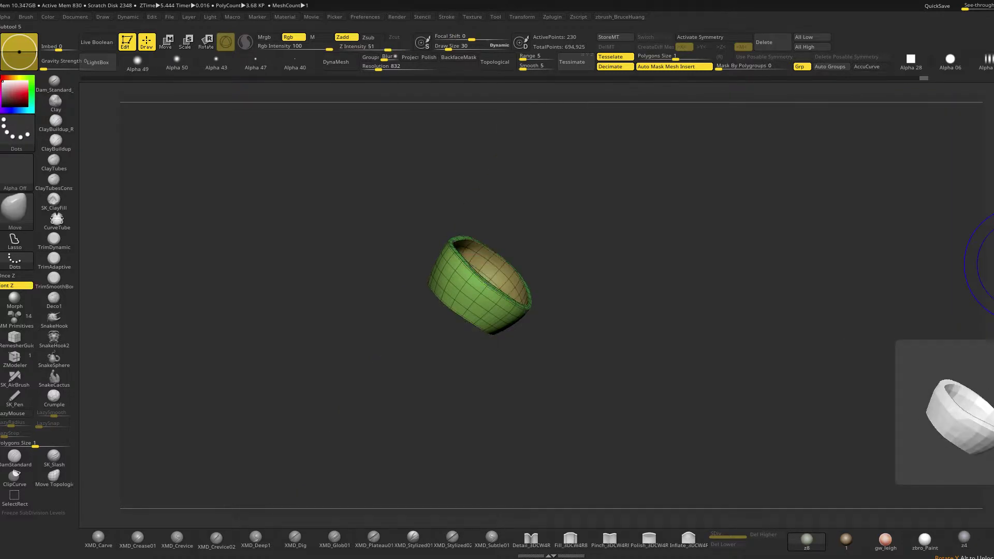
left_click(990, 264)
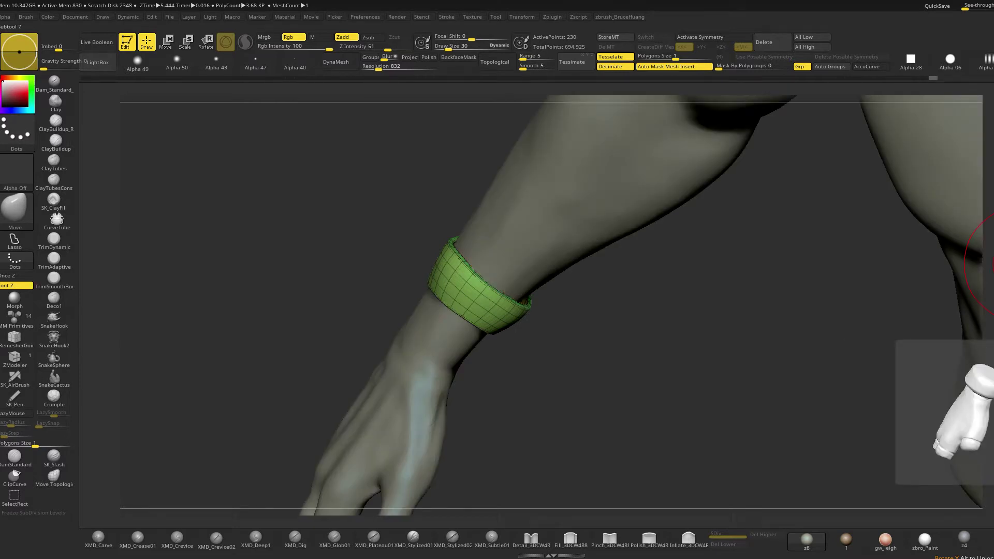
left_click(992, 264)
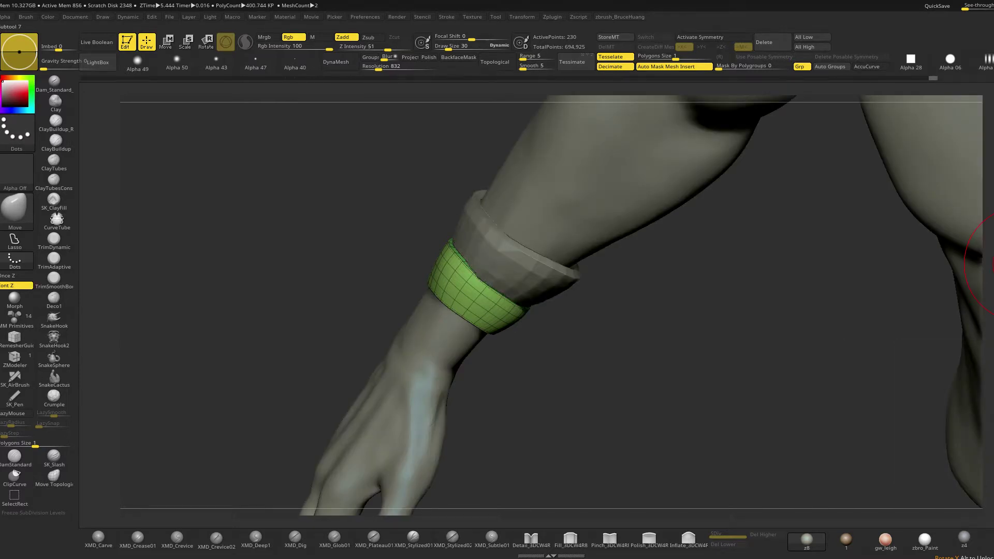
left_click(990, 264)
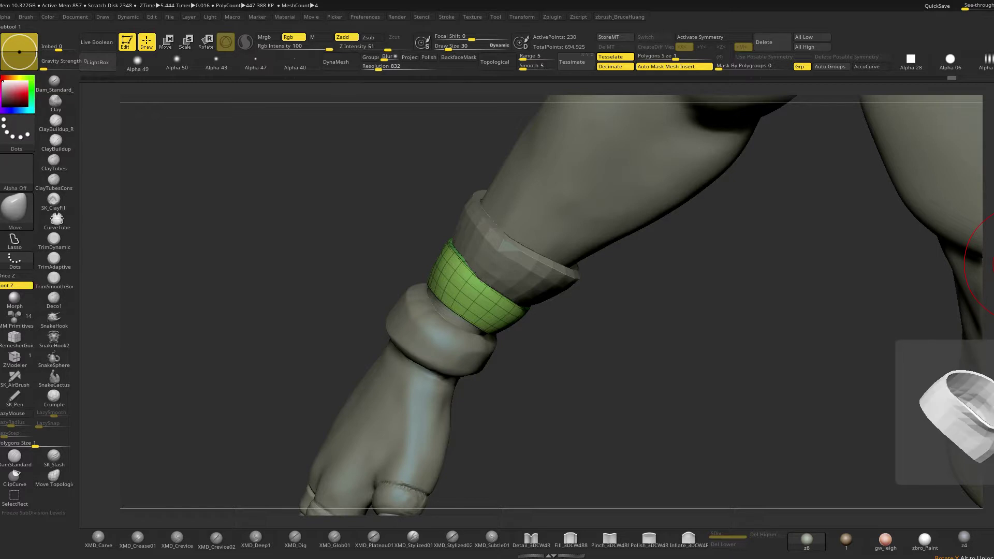
left_click(990, 264)
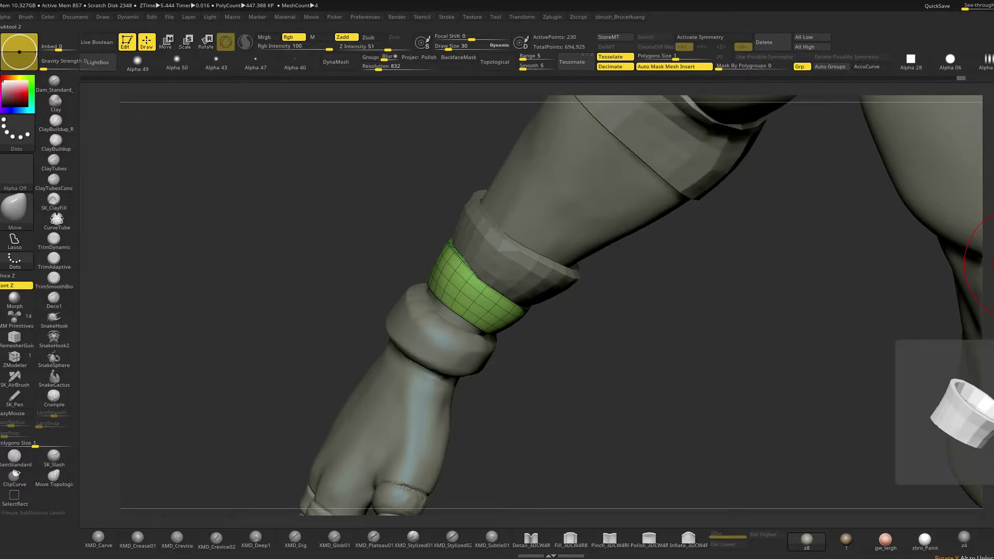
left_click(993, 332)
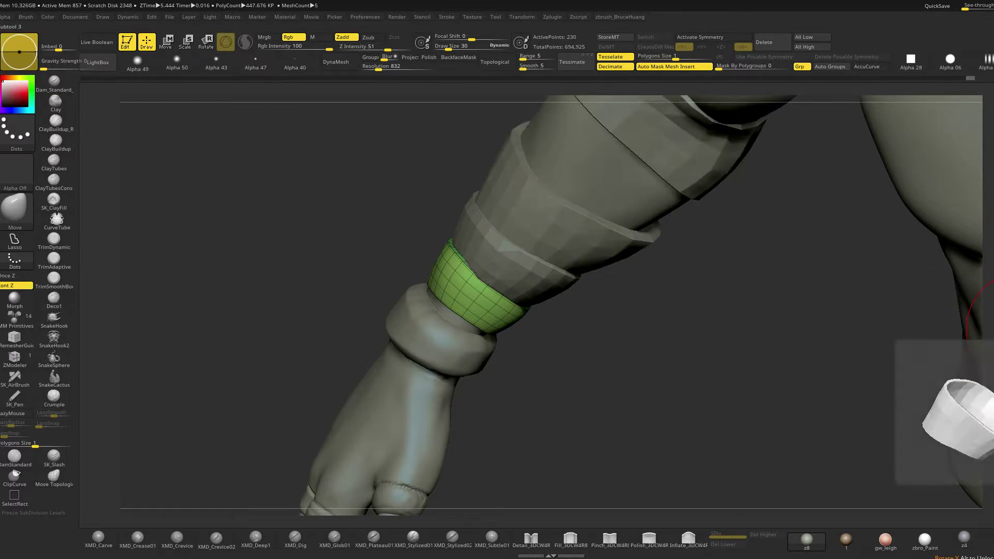
left_click(993, 331)
left_click(993, 331)
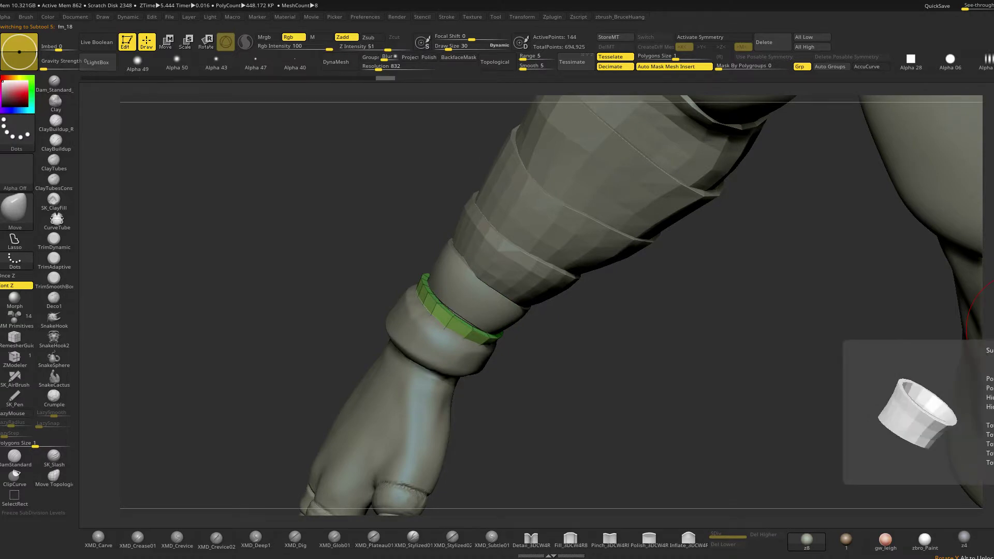
Shape the narrow ring beside the wrist cuff with the Move brush so that it fits around the wrist
left_click_drag(920, 331, 505, 308)
left_click_drag(542, 336, 550, 393)
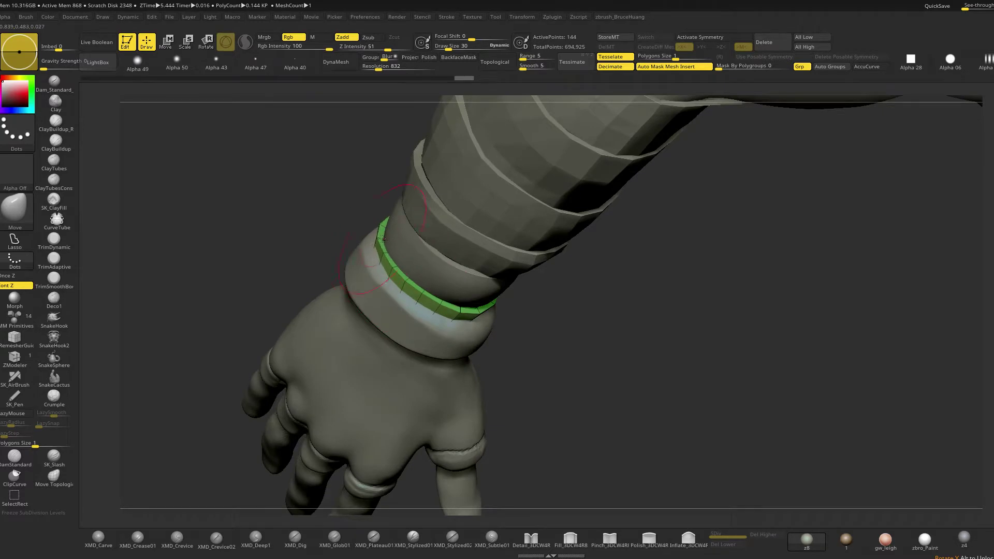
left_click_drag(379, 227, 401, 238)
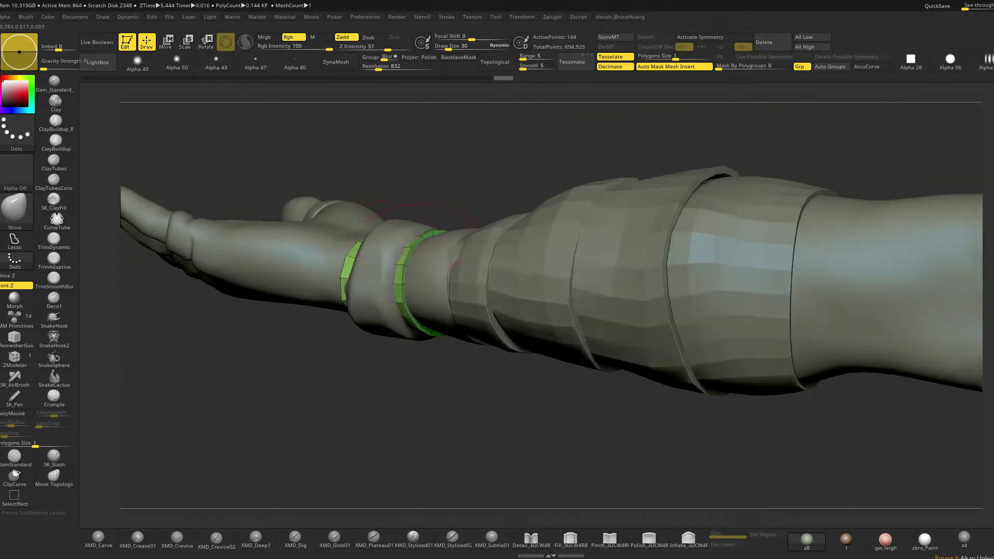
left_click_drag(434, 189, 377, 240)
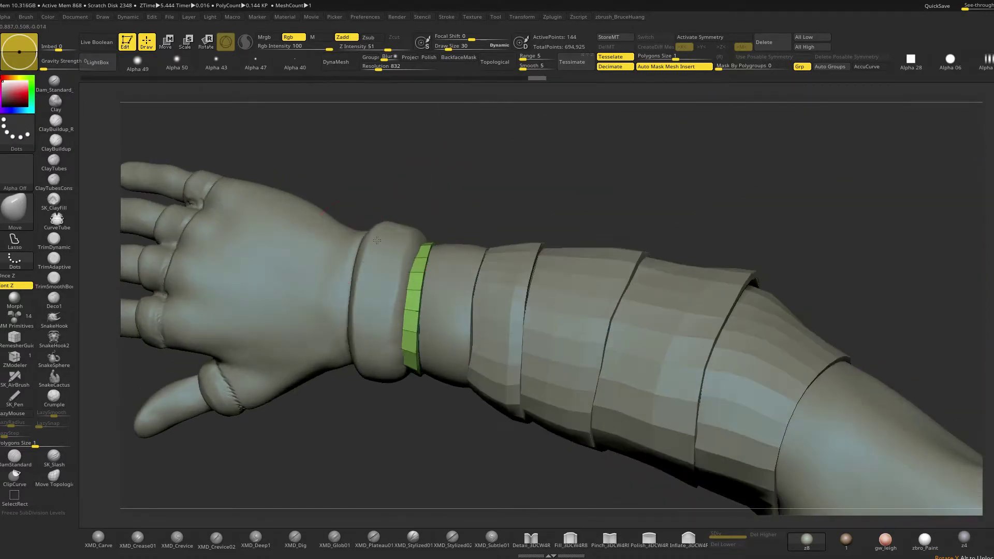
left_click_drag(481, 219, 418, 459, "alt")
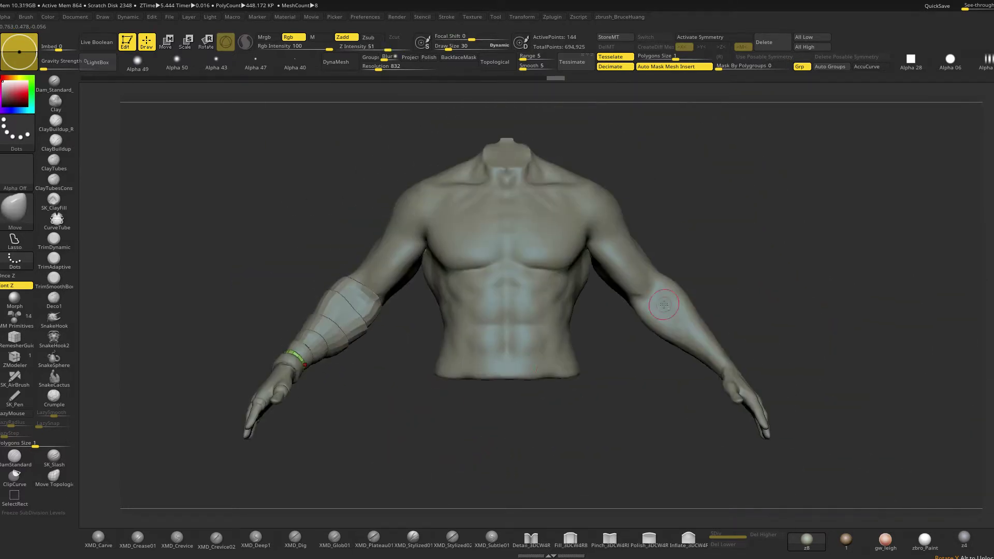
left_click_drag(808, 253, 762, 254)
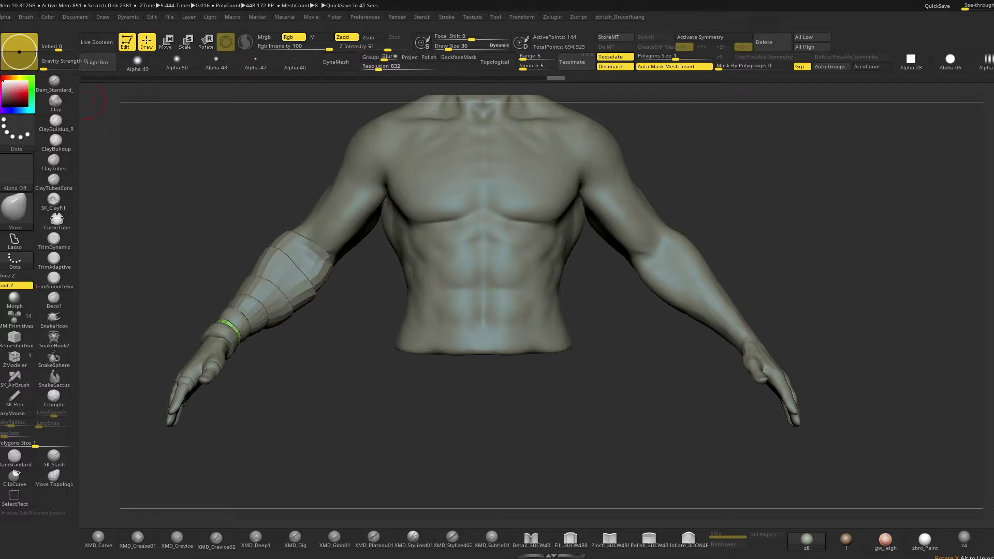
Select the second band below the elbow and adjust its shape with the Move brush at draw size 45
mouse_move(358, 388)
left_mouse_down()
mouse_move(358, 408)
mouse_move(290, 378)
mouse_move(325, 364)
mouse_move(337, 313)
mouse_move(375, 356)
mouse_move(371, 337)
mouse_move(406, 306)
left_mouse_up()
left_click(327, 274, "alt")
left_click_drag(355, 328, 442, 297, "alt")
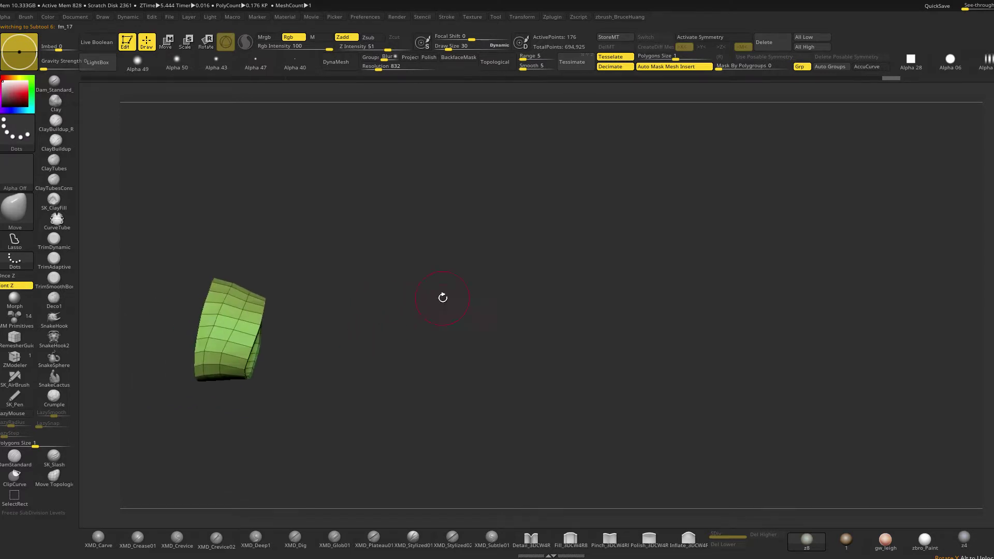
key("space")
left_click_drag(242, 323, 249, 323)
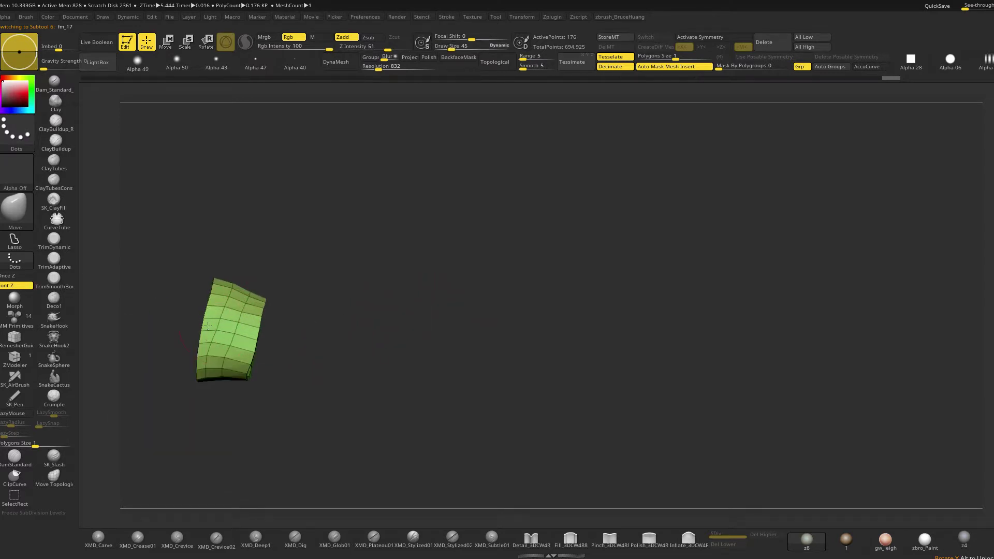
left_click_drag(310, 251, 291, 303)
Try to reposition the second band with a Transpose Move line and return to the Move brush
key("w")
key("y")
left_click_drag(225, 306, 324, 329)
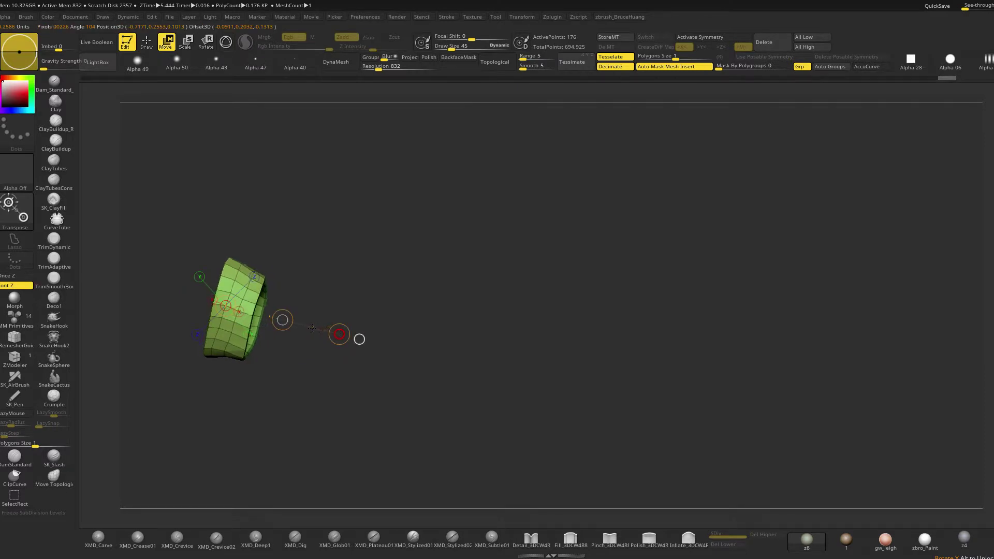
key("shift+s")
mouse_move(346, 297)
left_mouse_down()
mouse_move(219, 181)
mouse_move(231, 249)
mouse_move(271, 227)
mouse_move(260, 240)
mouse_move(263, 272)
left_mouse_up()
key("q")
Select the third band below the elbow and duplicate it up the forearm with a Transpose Move line
left_click_drag(305, 407, 315, 312, "alt")
left_click(267, 327, "alt")
key("shift+s")
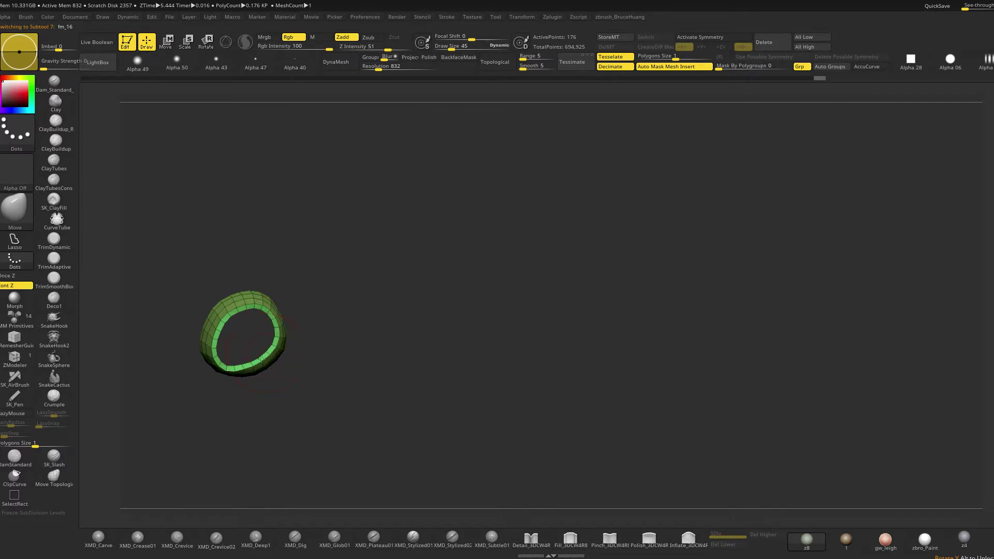
key("shift+s")
left_click_drag(205, 194, 185, 247)
left_click_drag(221, 220, 237, 216)
key("w")
left_click_drag(290, 311, 340, 236)
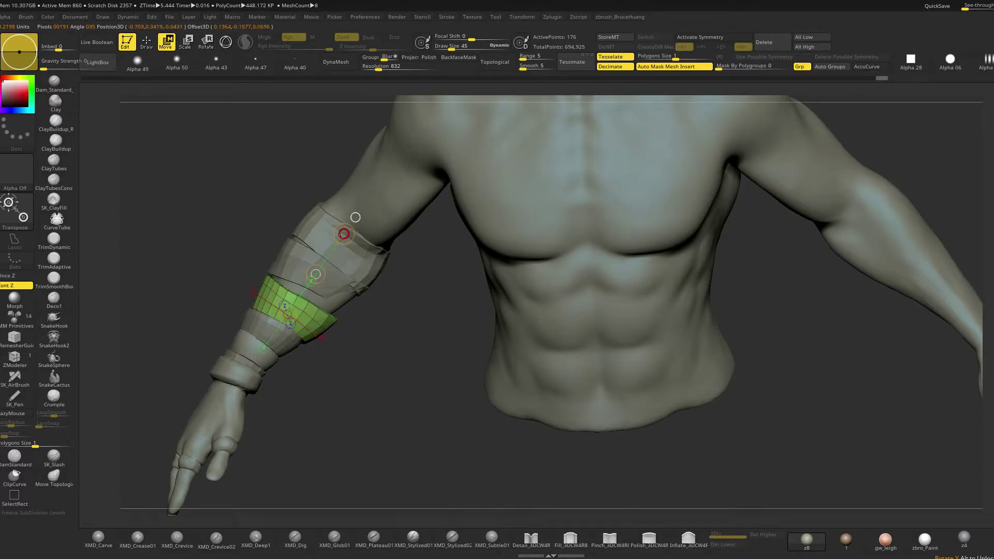
left_click_drag(315, 275, 328, 259, "ctrl")
Split the masked points so the third band and its copy become separate subtools
key("q")
key("space")
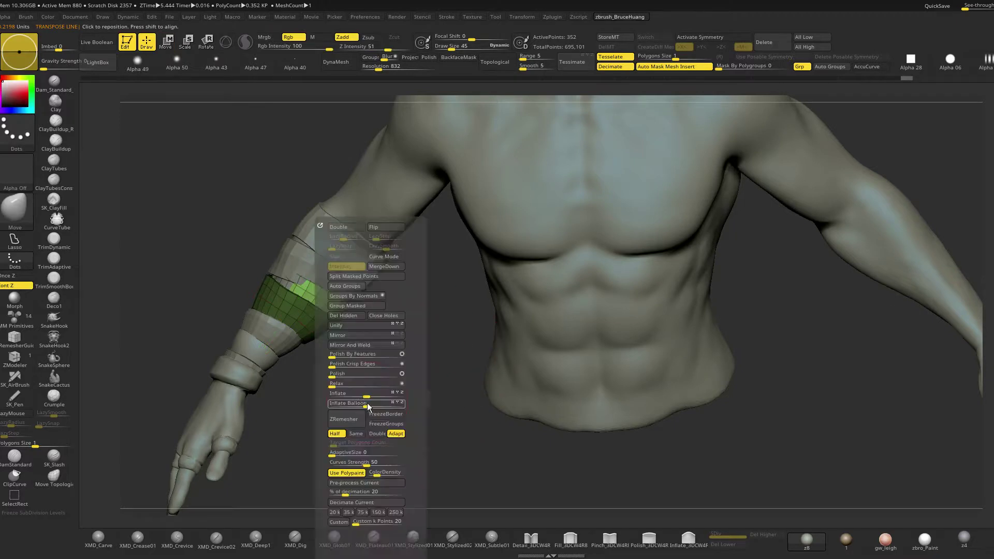
left_click(363, 278)
Set the draw size to 51 and adjust how the copied band overlaps its neighbours with the Move brush
left_click_drag(253, 223, 241, 198)
mouse_move(263, 233)
left_mouse_down()
mouse_move(397, 249)
mouse_move(421, 222)
left_mouse_up()
key("space")
mouse_move(327, 263)
left_mouse_down()
mouse_move(388, 244)
mouse_move(320, 261)
left_mouse_up()
left_click(316, 263, "alt")
left_click(313, 296, "alt")
mouse_move(422, 249)
left_mouse_down()
mouse_move(375, 253)
mouse_move(341, 275)
mouse_move(466, 262)
mouse_move(409, 263)
left_mouse_up()
key("space")
Select the second band below the elbow and move its edges to fit over the neighbouring bands
left_click(405, 251, "alt")
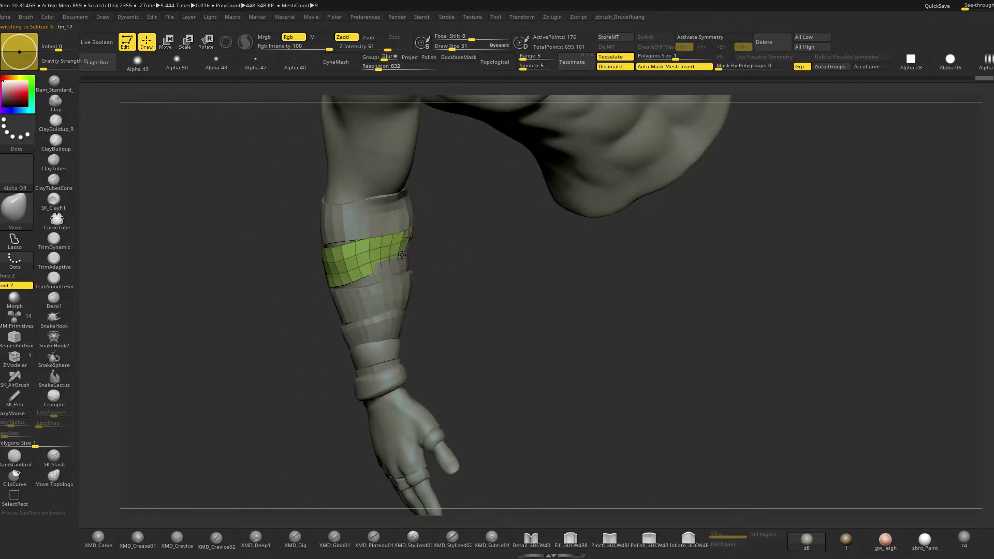
right_click_drag(409, 264, 426, 263)
mouse_move(423, 259)
left_mouse_down()
mouse_move(486, 256)
mouse_move(438, 253)
left_mouse_up()
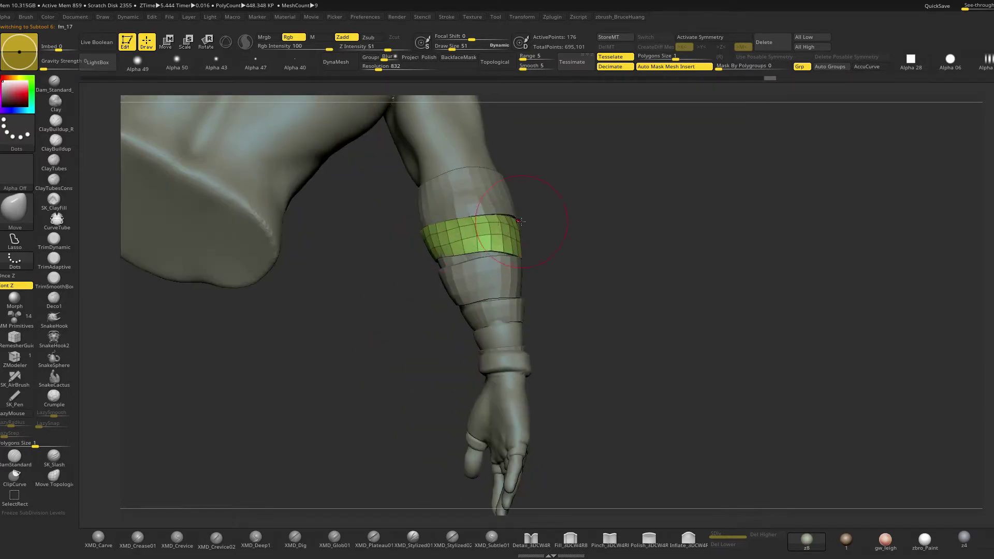
left_click_drag(533, 222, 527, 229)
left_click_drag(647, 266, 549, 321)
Select the third band on the forearm and show only it together with the body
left_click(606, 316, "alt")
mouse_move(497, 294)
left_mouse_down()
mouse_move(524, 263)
mouse_move(650, 435)
mouse_move(610, 319)
left_mouse_up()
left_click_drag(573, 270, 540, 292)
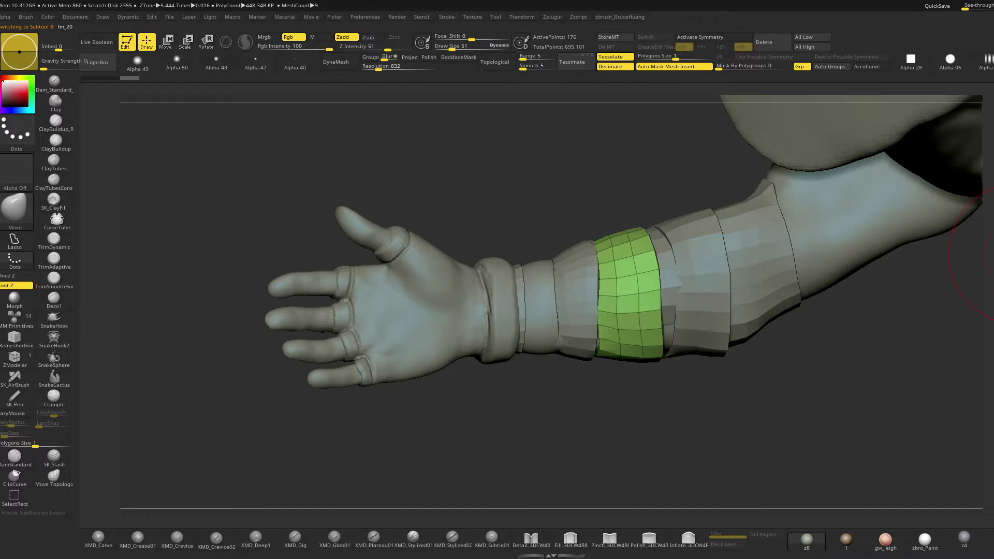
left_click(993, 340, "shift")
left_click(993, 254)
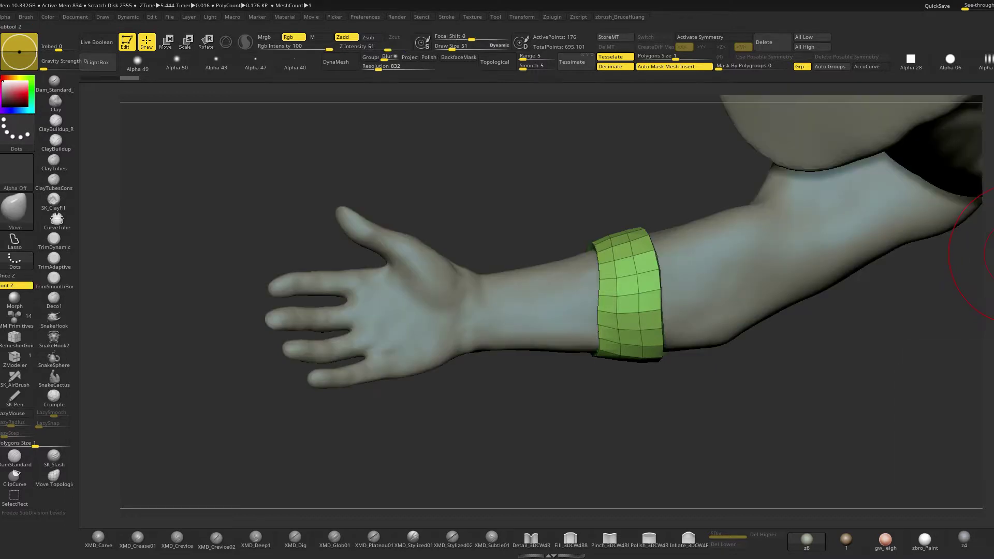
Reshape the third band's edges around the forearm with the Move brush
mouse_move(786, 373)
left_mouse_down()
mouse_move(838, 355)
mouse_move(592, 279)
left_mouse_up()
left_click_drag(357, 323, 478, 278)
left_click_drag(570, 239, 582, 268)
mouse_move(679, 373)
left_mouse_down()
mouse_move(670, 408)
mouse_move(637, 414)
left_mouse_up()
Try Polish By Features on the third band and undo the polishing
key("space")
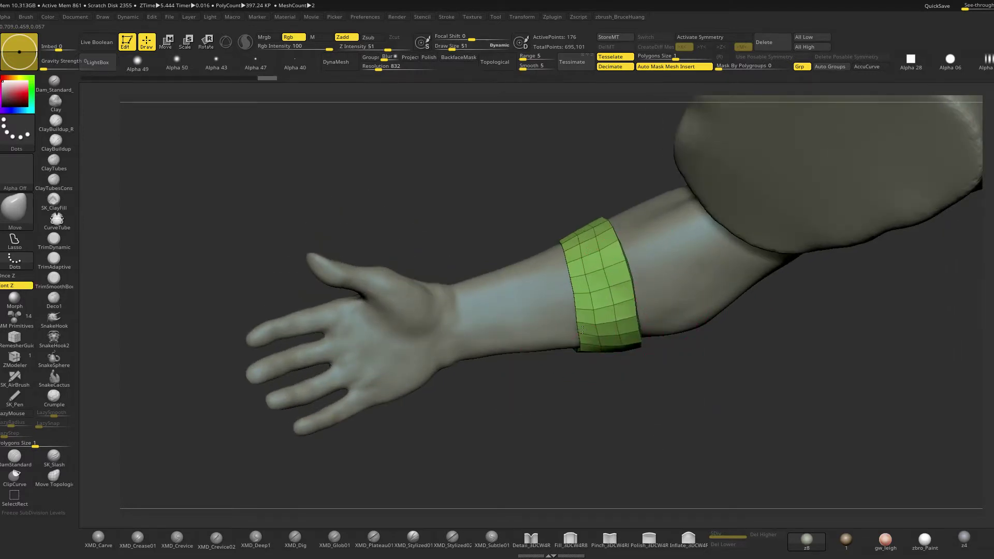
key("space")
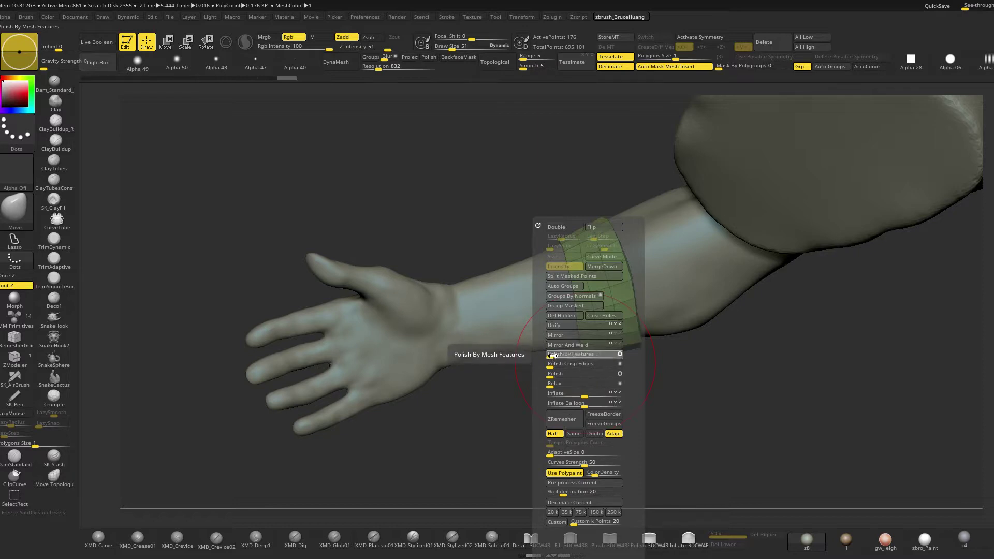
left_click_drag(761, 406, 781, 420)
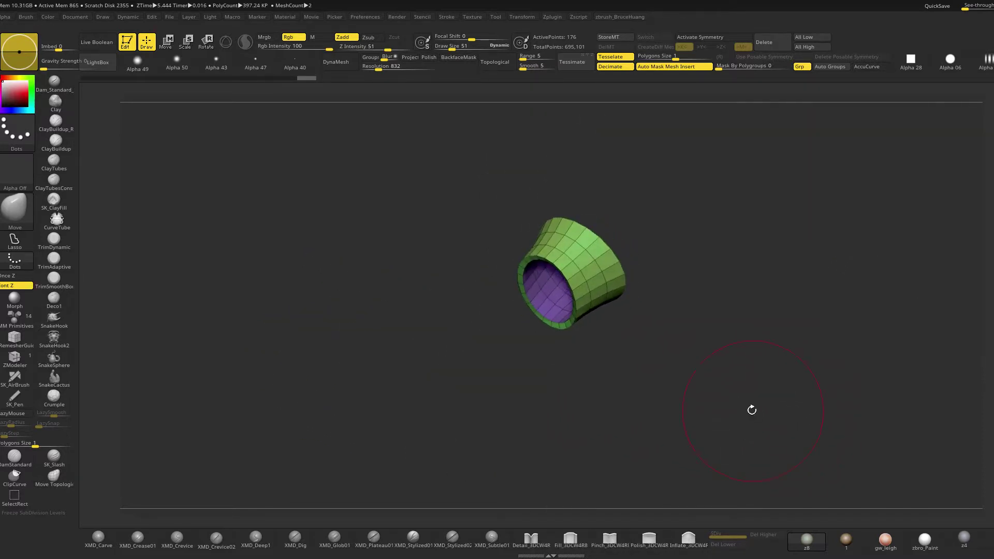
left_click_drag(752, 410, 749, 400)
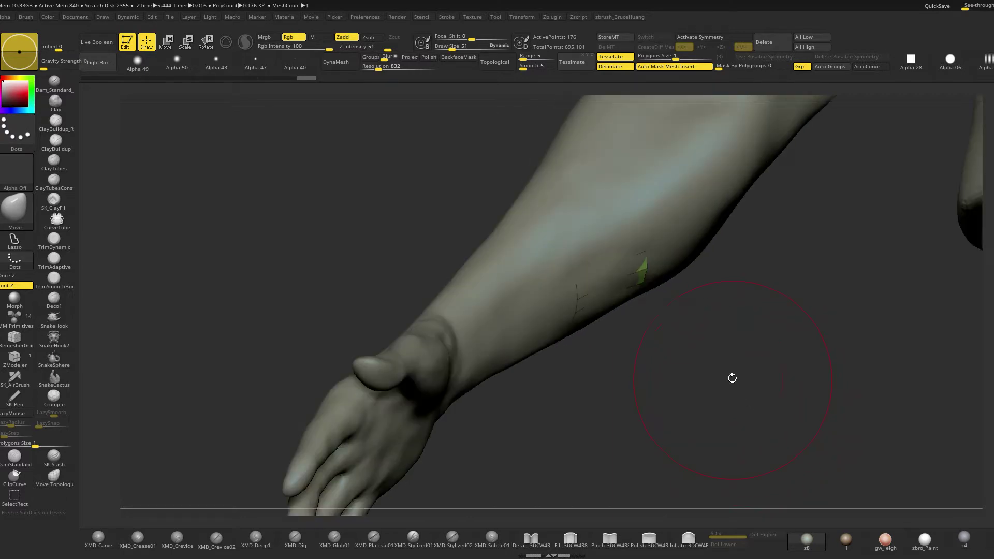
key("space")
left_click_drag(708, 397, 713, 397)
left_click_drag(801, 399, 765, 420)
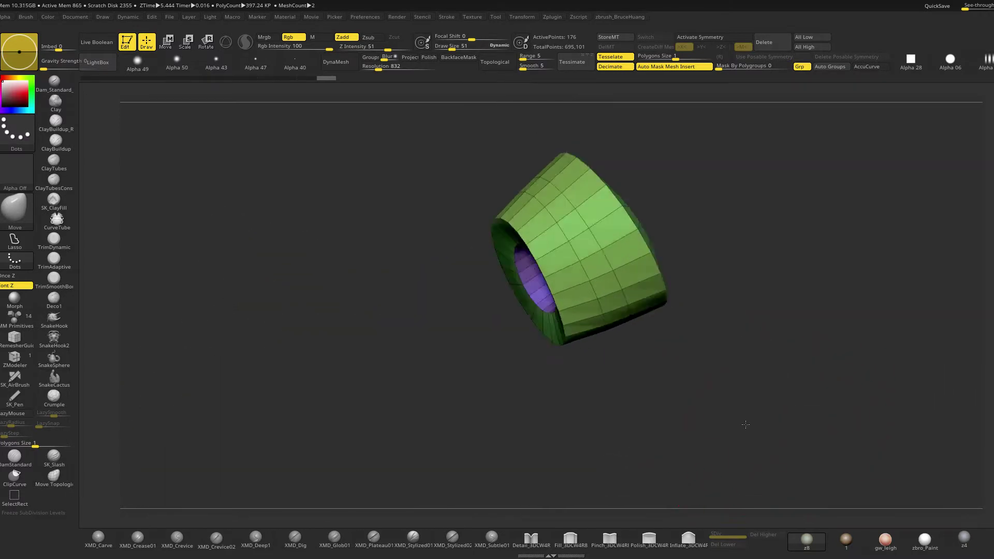
mouse_move(746, 421)
left_mouse_down()
mouse_move(792, 386)
mouse_move(772, 399)
left_mouse_up()
key("ctrl")
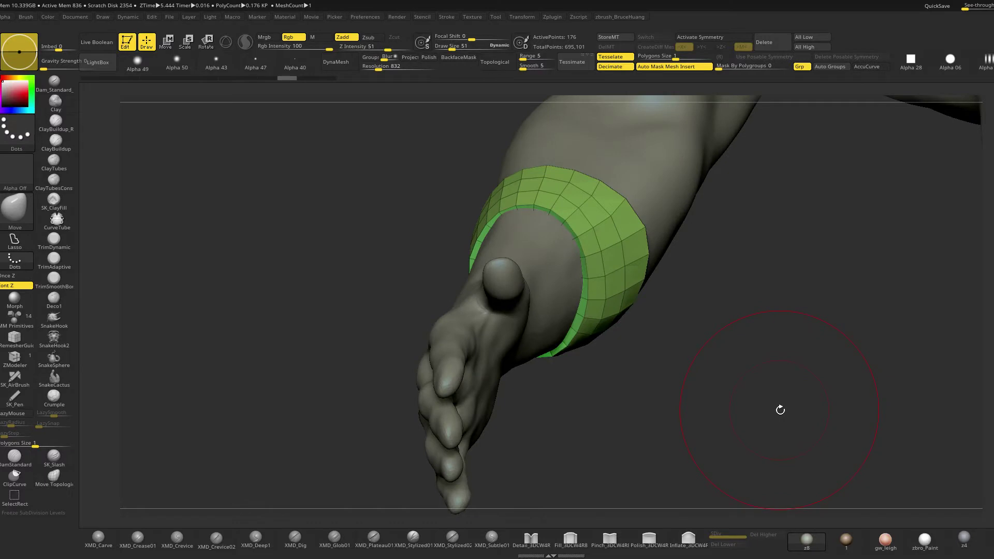
Even out the third band's polygons with the Relax deformation
left_click_drag(779, 410, 753, 403)
key("space")
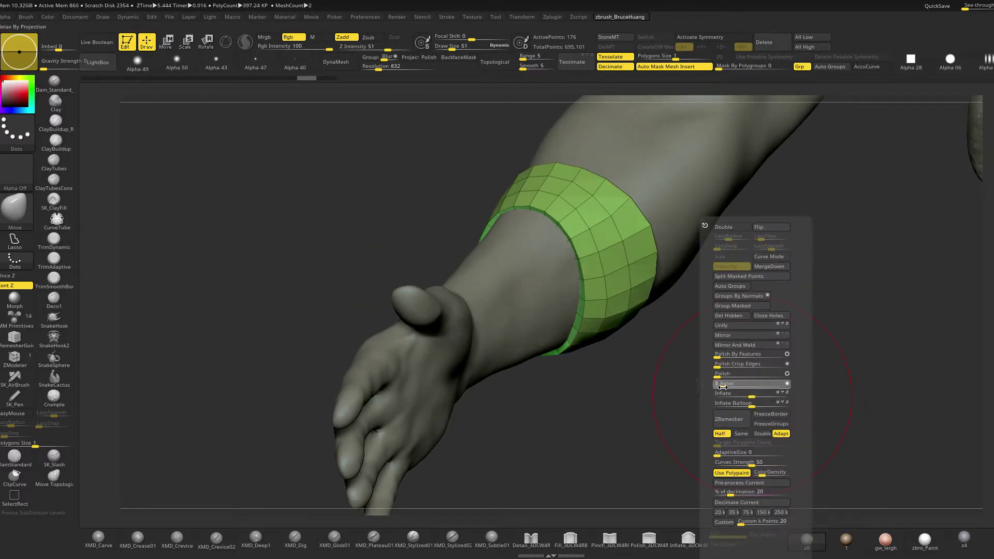
left_click_drag(721, 388, 754, 388)
Refine the third band's rims against the forearm with the Move brush at draw sizes 23 and 26
key("space")
left_click(625, 264)
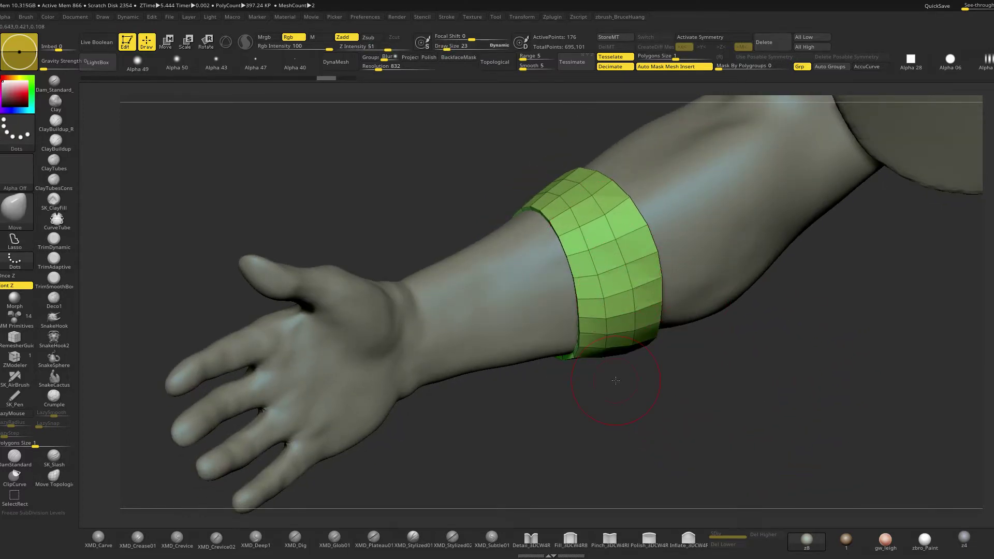
left_click_drag(522, 425, 678, 395)
key("bracketright")
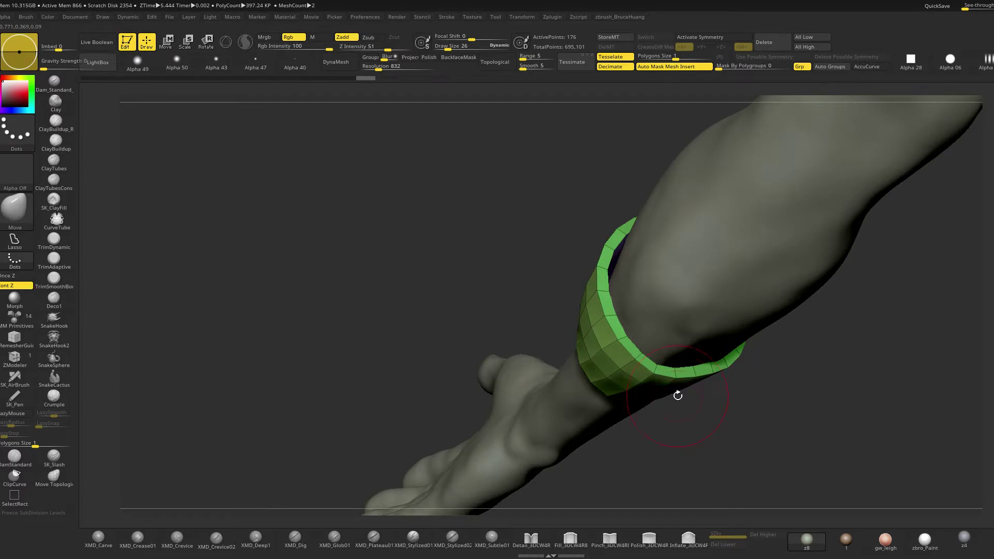
left_click_drag(766, 401, 755, 366)
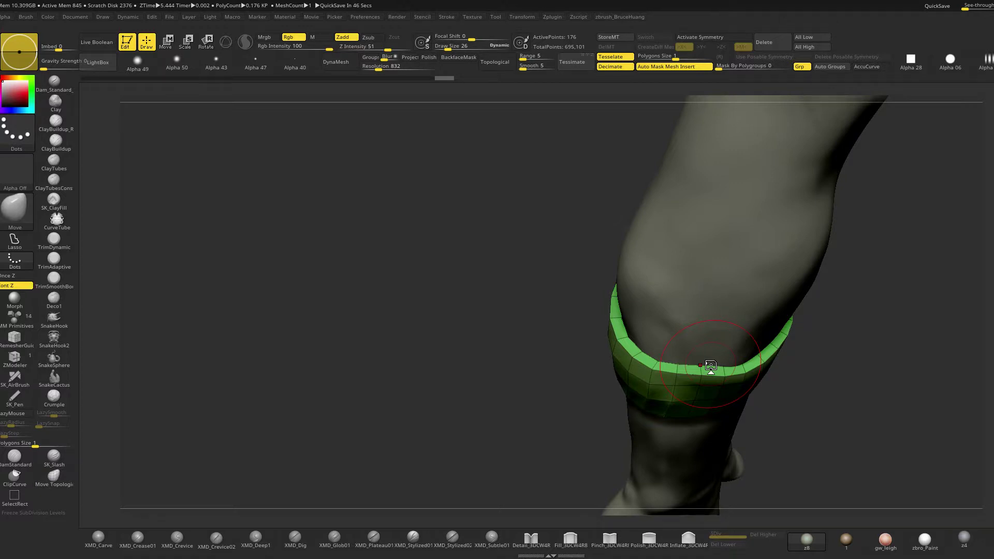
Refine the third band's rim against the forearm with the Move brush at draw sizes 48 and 30
mouse_move(823, 422)
left_mouse_down()
mouse_move(843, 411)
mouse_move(837, 456)
mouse_move(803, 394)
left_mouse_up()
key("space")
left_click_drag(590, 279, 636, 279)
right_click_drag(636, 280, 630, 296)
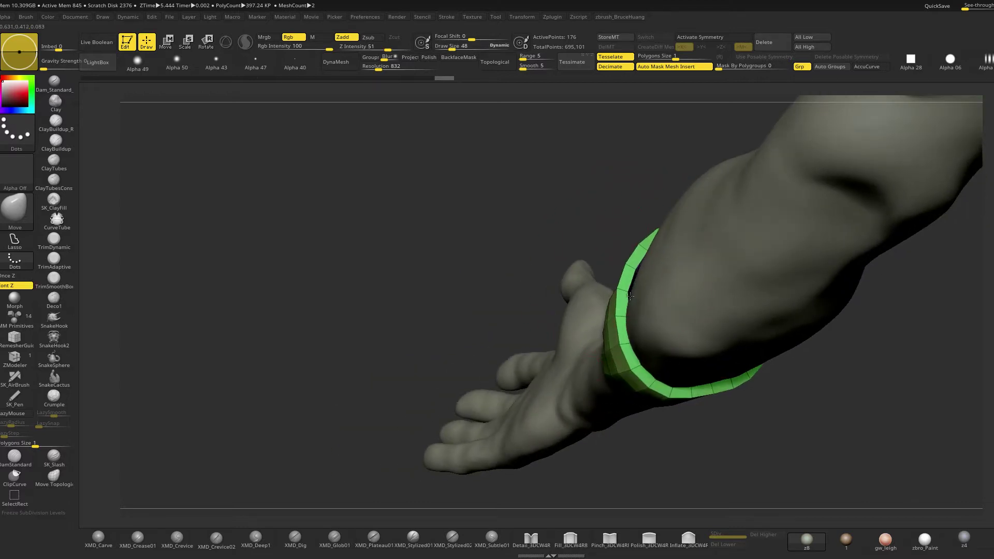
mouse_move(629, 222)
right_mouse_down()
mouse_move(665, 220)
mouse_move(651, 182)
mouse_move(641, 222)
right_mouse_up()
key("alt+s")
key("space")
left_click_drag(656, 228, 646, 229)
right_click_drag(645, 229, 544, 207)
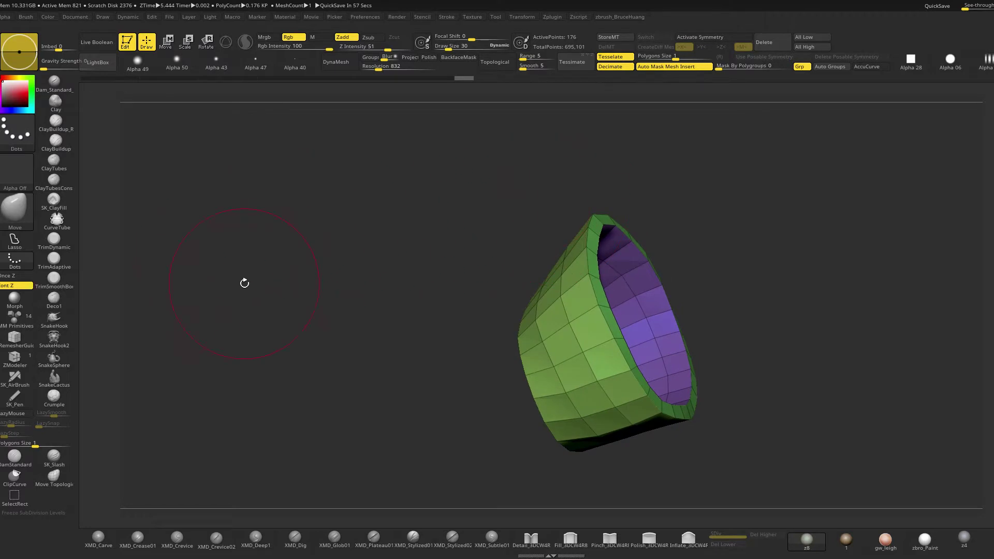
Try ZModeler edits on the isolated third band's faces and rim, and undo them
right_click_drag(244, 284, 210, 257, "alt")
left_click(15, 357)
mouse_move(135, 324)
right_mouse_down()
mouse_move(501, 279)
mouse_move(370, 280)
right_mouse_up()
left_click(543, 295)
key("ctrl+z")
key("space")
key("s")
left_click_drag(387, 219, 380, 220)
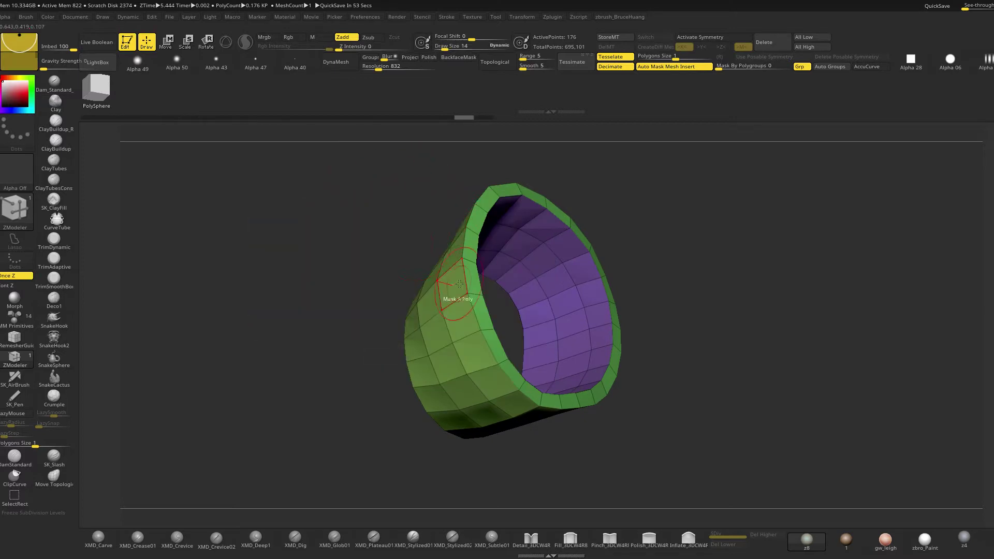
key("space")
left_click(517, 206)
key("ctrl+z")
key("ctrl+z")
left_click_drag(456, 283, 465, 283)
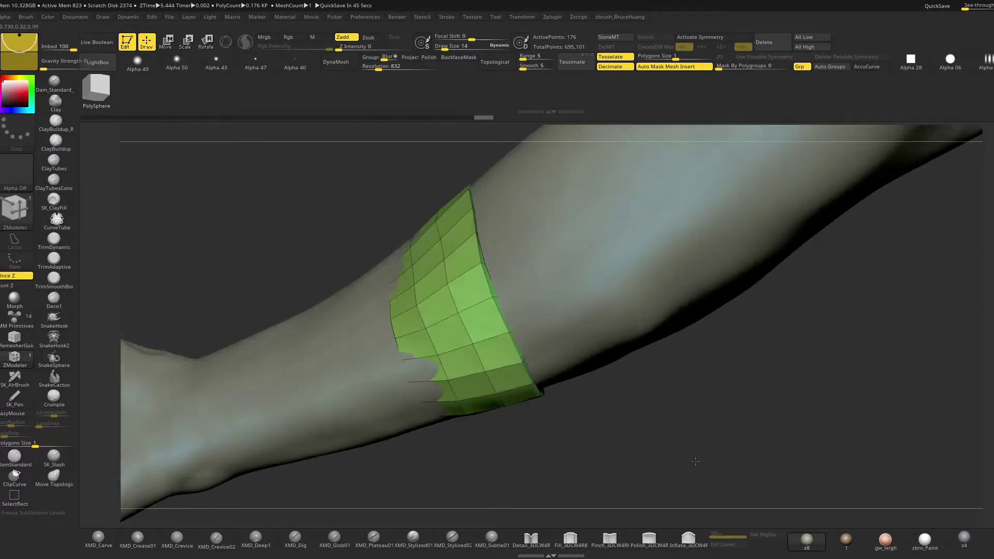
mouse_move(696, 461)
left_mouse_down()
mouse_move(526, 223)
mouse_move(489, 267)
mouse_move(477, 238)
left_mouse_up()
key("space")
left_click(492, 268)
Return to the Move brush at draw size 42 and reshape the third band around the forearm
key("b")
key("m")
key("v")
key("space")
left_click_drag(502, 283, 505, 262)
left_click_drag(562, 173, 557, 239)
left_click_drag(531, 305, 519, 302)
left_click_drag(588, 251, 513, 327)
left_click_drag(709, 245, 681, 229)
mouse_move(596, 205)
left_mouse_down()
mouse_move(624, 199)
mouse_move(645, 239)
mouse_move(673, 223)
left_mouse_up()
mouse_move(629, 194)
left_mouse_down()
mouse_move(648, 197)
mouse_move(600, 202)
left_mouse_up()
left_click_drag(733, 289, 816, 383)
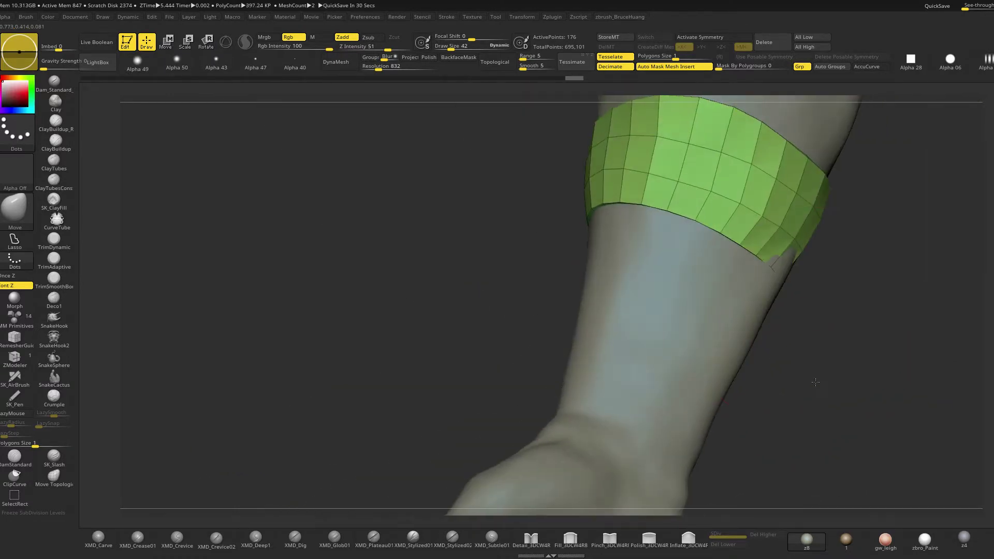
Adjust the third band's silhouette and tilt from several sides of the forearm with the Move brush at draw size 42
left_click_drag(790, 271, 727, 231)
mouse_move(598, 275)
left_mouse_down()
mouse_move(623, 274)
mouse_move(603, 282)
left_mouse_up()
left_click_drag(663, 274, 694, 331)
mouse_move(686, 243)
left_mouse_down()
mouse_move(603, 250)
mouse_move(650, 171)
mouse_move(719, 374)
mouse_move(612, 269)
left_mouse_up()
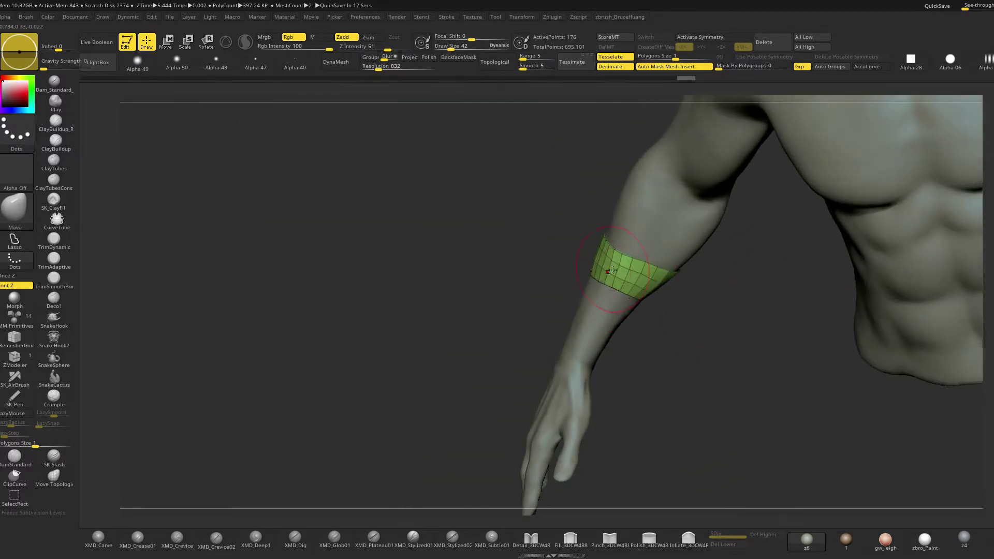
left_click_drag(665, 337, 665, 284)
right_click(664, 285)
left_click_drag(724, 331, 672, 283)
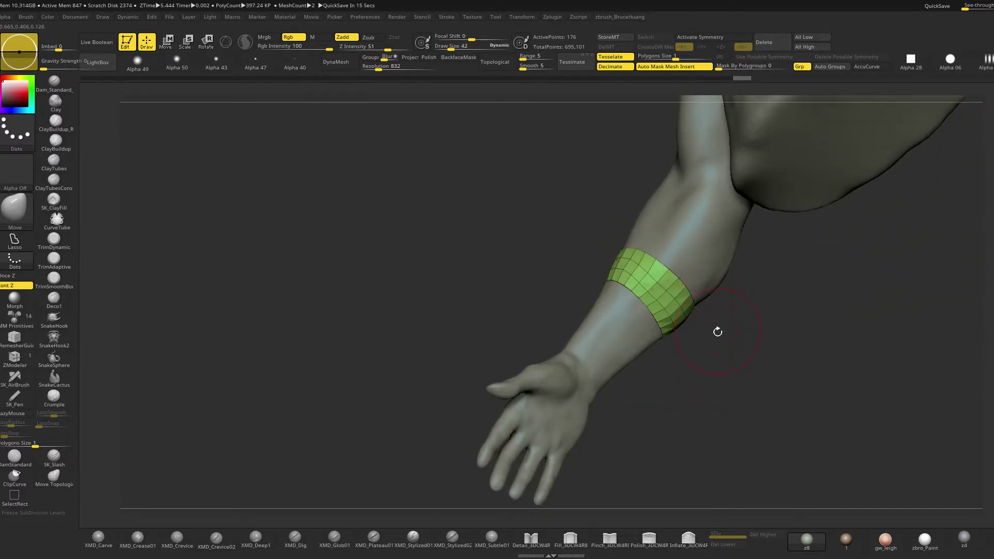
left_click_drag(717, 331, 678, 289)
left_click_drag(727, 336, 711, 376)
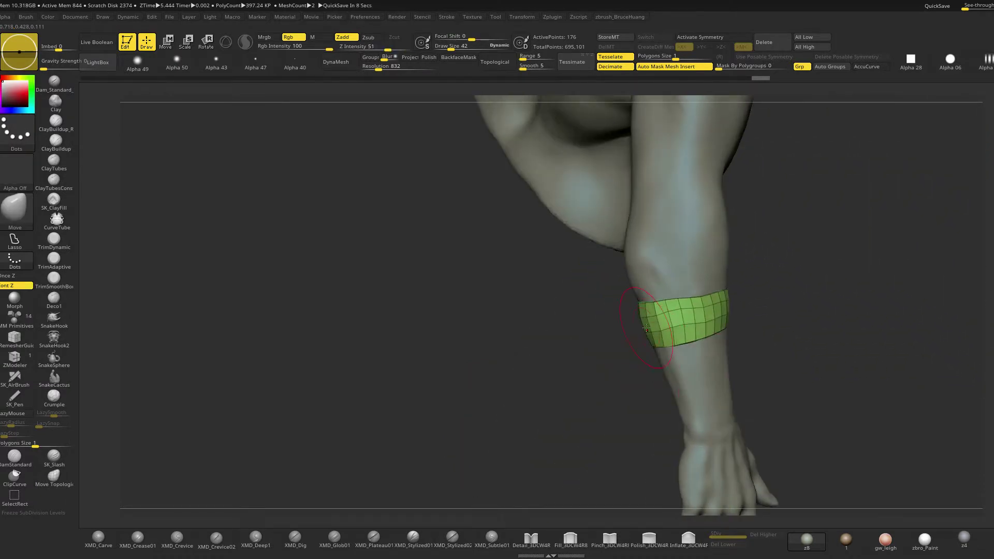
left_click_drag(696, 309, 730, 325)
left_click_drag(760, 362, 761, 337)
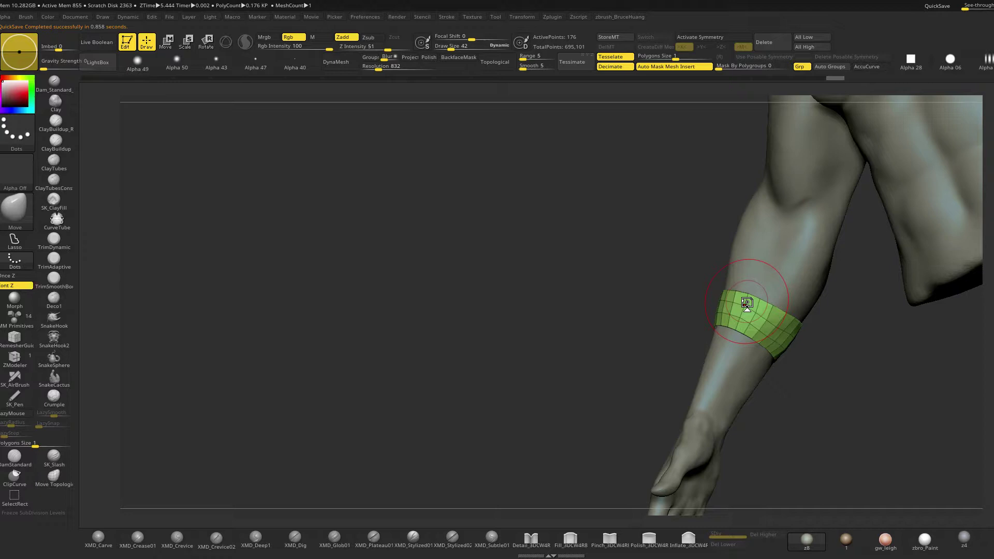
mouse_move(860, 445)
left_mouse_down()
mouse_move(825, 402)
mouse_move(865, 415)
mouse_move(801, 328)
mouse_move(848, 386)
mouse_move(848, 378)
mouse_move(808, 391)
left_mouse_up()
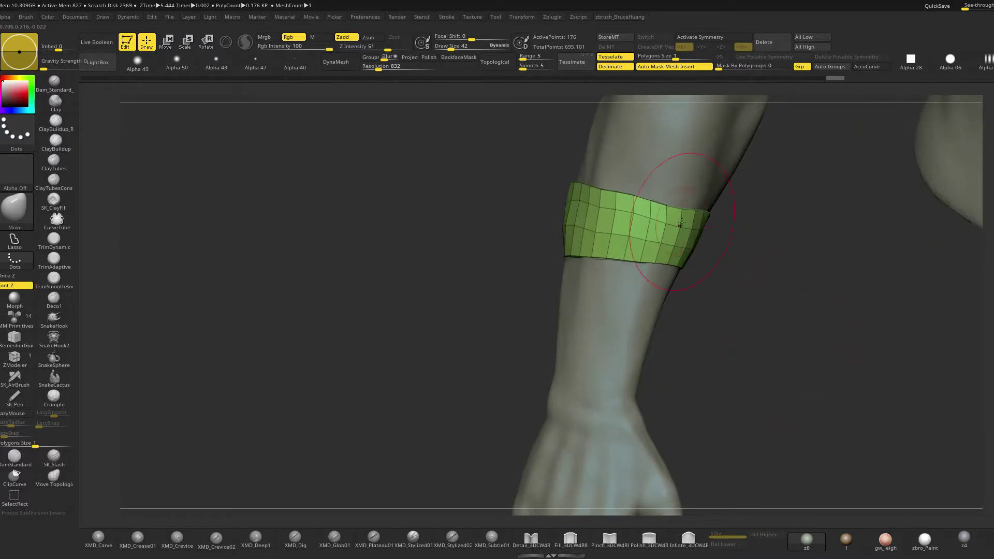
Refine the third band's upper and lower edges with the Move brush at draw size 28
key("space")
left_click(672, 210)
type("4")
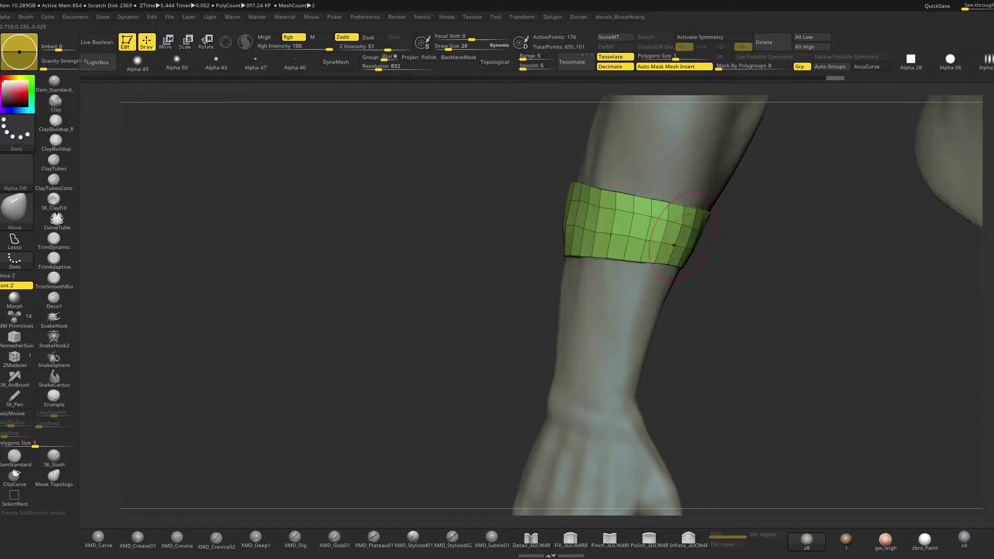
right_click_drag(683, 236, 663, 207)
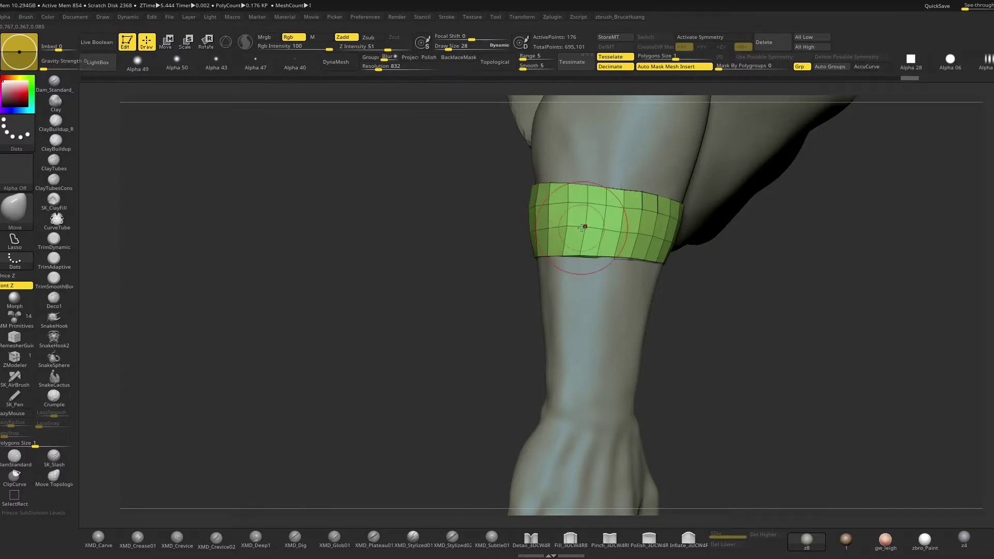
left_click_drag(706, 259, 730, 260)
left_click_drag(596, 191, 605, 195)
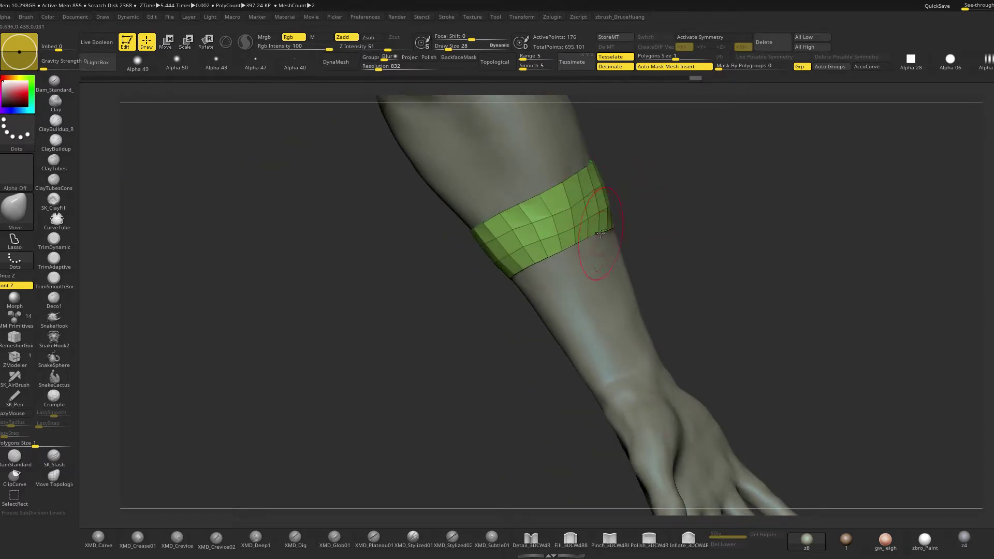
right_click_drag(587, 234, 560, 219)
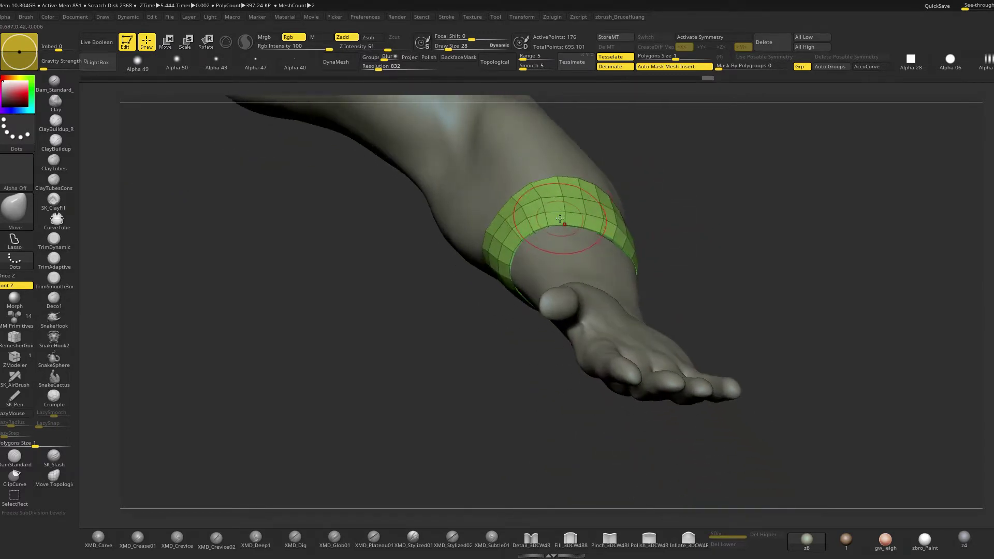
mouse_move(673, 245)
right_mouse_down()
mouse_move(575, 202)
mouse_move(529, 204)
mouse_move(548, 202)
mouse_move(559, 233)
mouse_move(527, 256)
right_mouse_up()
Show the other forearm bands, select the wrist band and inspect it in isolation with ZModeler
right_click_drag(652, 193, 636, 411, "ctrl")
key("shift+s")
key("shift+s")
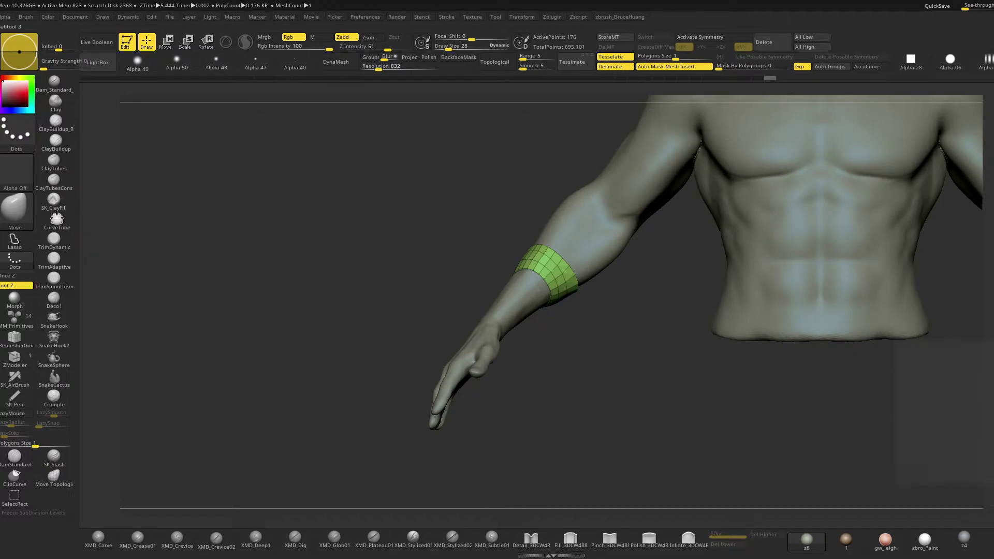
right_click_drag(650, 386, 694, 330)
left_click(992, 315)
left_click(577, 312, "alt")
left_click(23, 357)
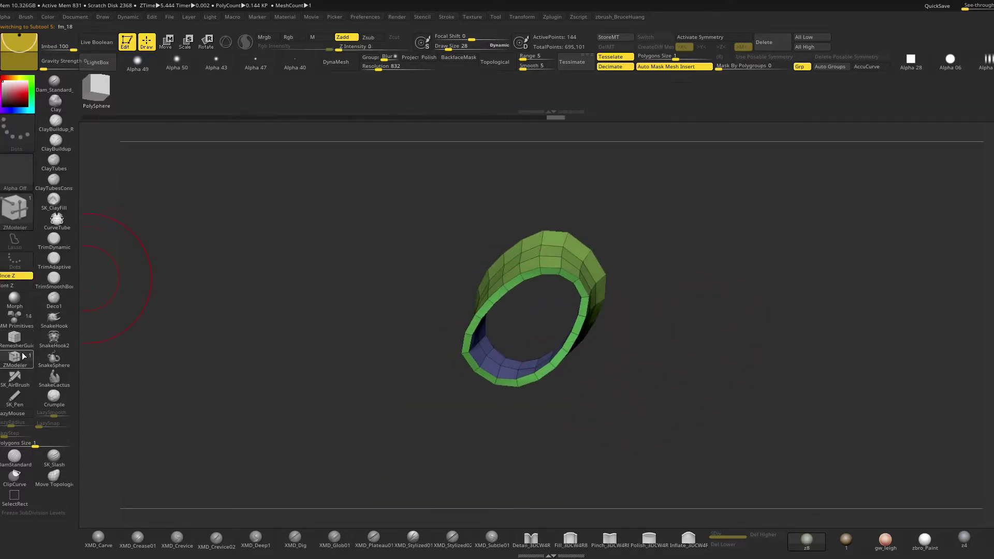
right_click_drag(710, 220, 694, 228)
key("space")
left_click(516, 262)
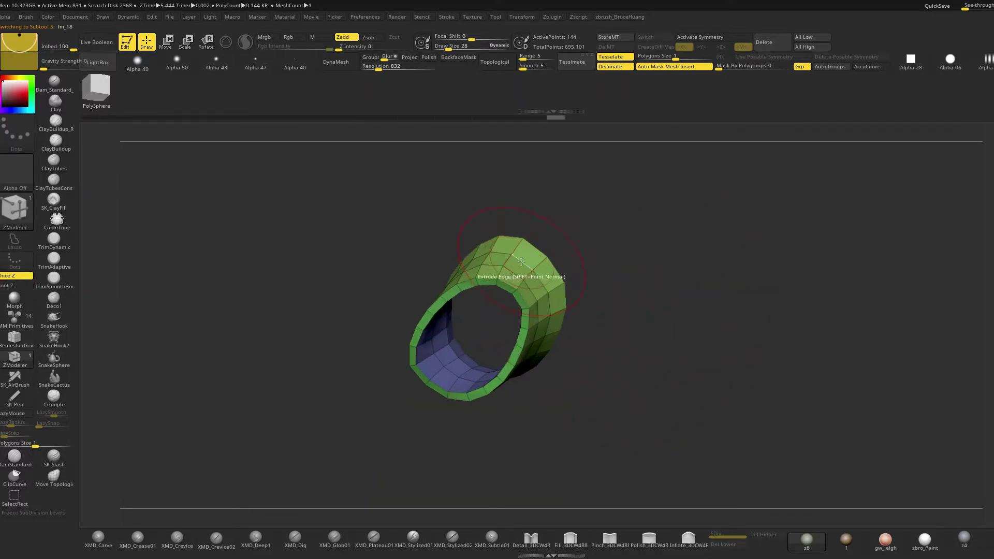
left_click_drag(519, 264, 516, 269)
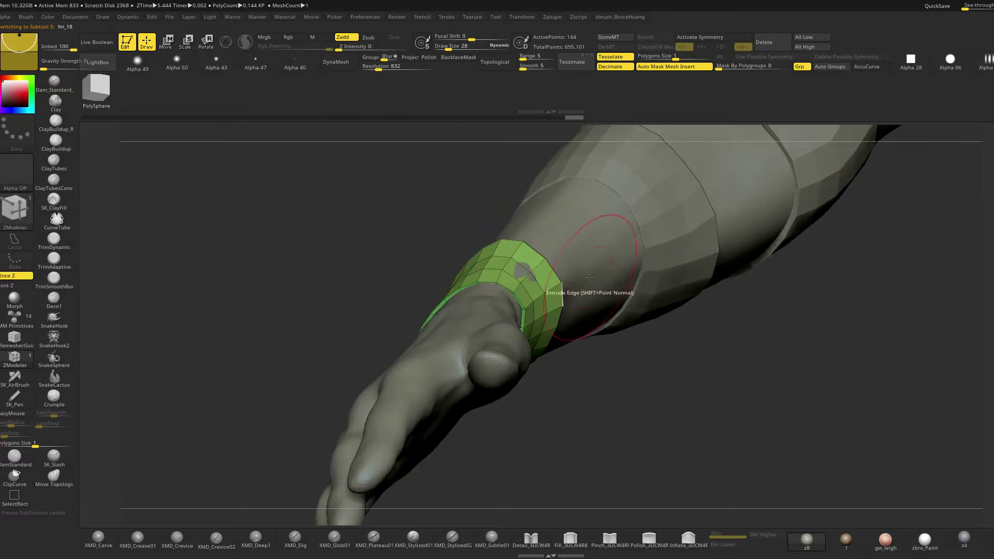
Reshape the wrist band's edges around the wrist with the Move brush, starting at draw size 28
right_click_drag(604, 233, 623, 302)
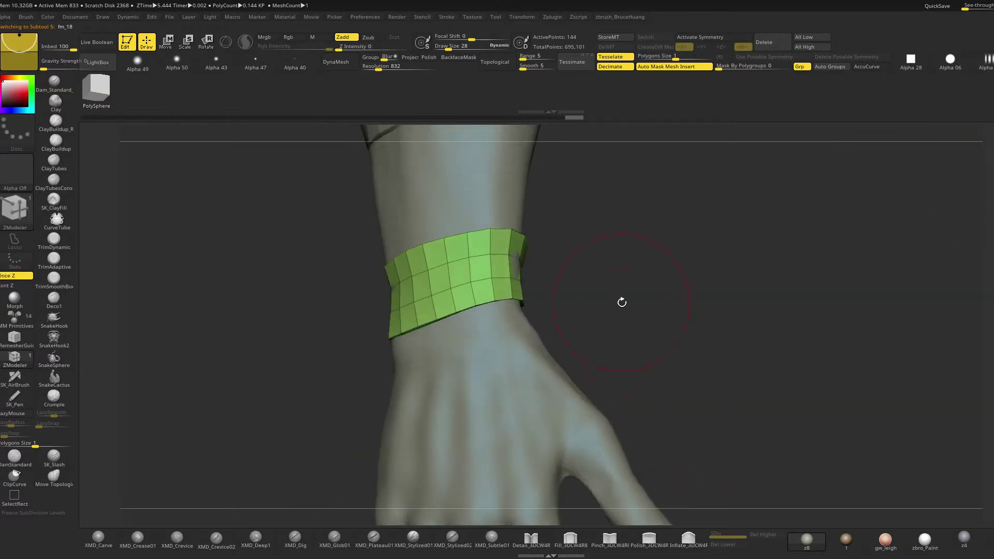
left_click_drag(510, 259, 525, 255)
mouse_move(579, 241)
right_mouse_down()
mouse_move(583, 296)
mouse_move(565, 290)
right_mouse_up()
right_click_drag(535, 179, 599, 234)
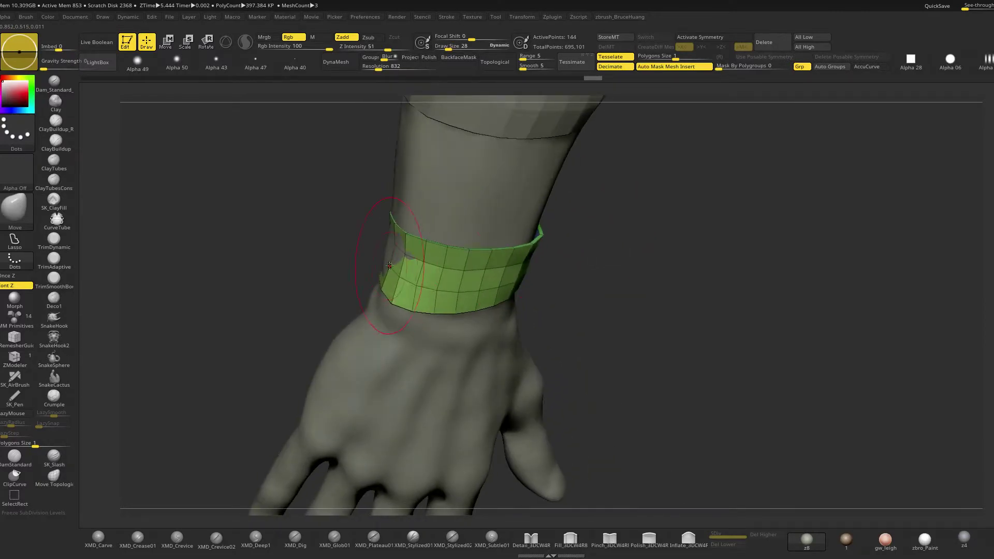
right_click_drag(335, 254, 472, 310)
key("space")
left_click_drag(405, 251, 401, 251)
right_click_drag(451, 253, 443, 254)
key("space")
left_click_drag(408, 257, 364, 274)
Refine the wrist band's rims against the back and sides of the wrist with the Move brush at draw size 21
right_click_drag(435, 263, 444, 263)
key("space")
left_click_drag(394, 260, 385, 260)
mouse_move(359, 255)
right_mouse_down()
mouse_move(453, 224)
mouse_move(462, 213)
mouse_move(437, 199)
mouse_move(477, 182)
right_mouse_up()
key("space")
left_click_drag(476, 203, 470, 203)
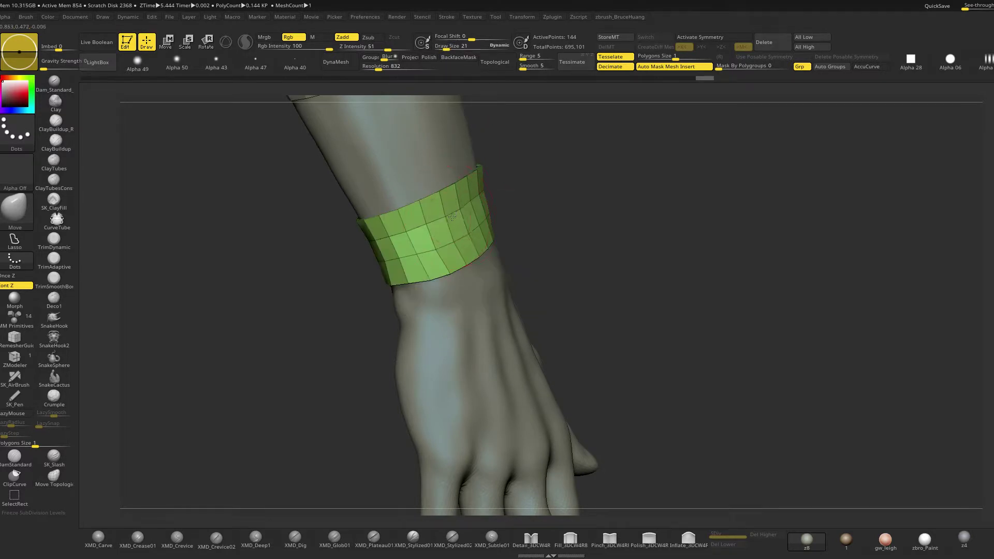
mouse_move(536, 203)
right_mouse_down()
mouse_move(566, 253)
mouse_move(403, 210)
mouse_move(427, 196)
mouse_move(430, 209)
mouse_move(404, 213)
mouse_move(424, 202)
mouse_move(437, 232)
right_mouse_up()
right_click_drag(520, 217, 447, 258)
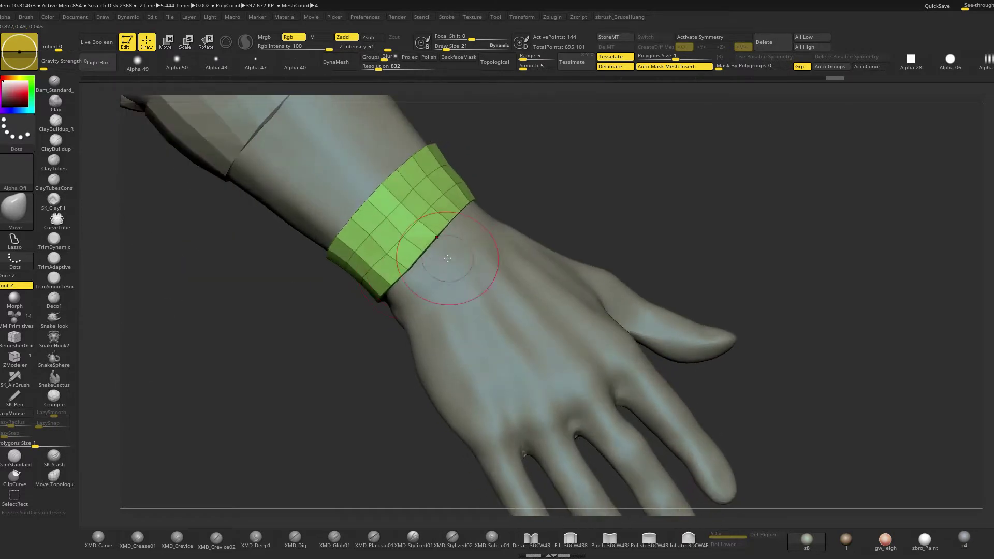
right_click_drag(553, 212, 566, 347, "ctrl")
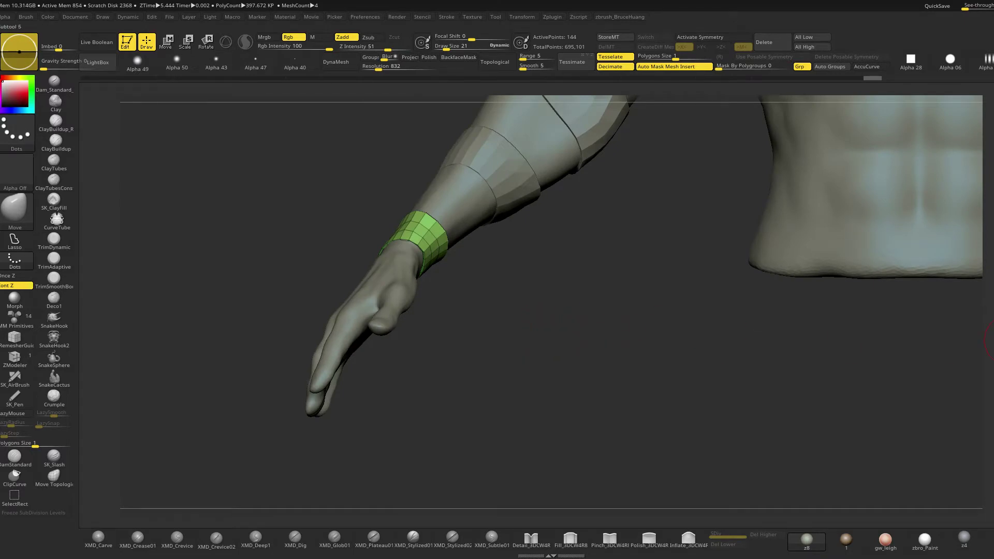
Show the remaining sleeve pieces and isolate the band just above the wrist band
left_click(993, 340)
left_click_drag(605, 342, 525, 296)
key("alt+s")
key("alt+s")
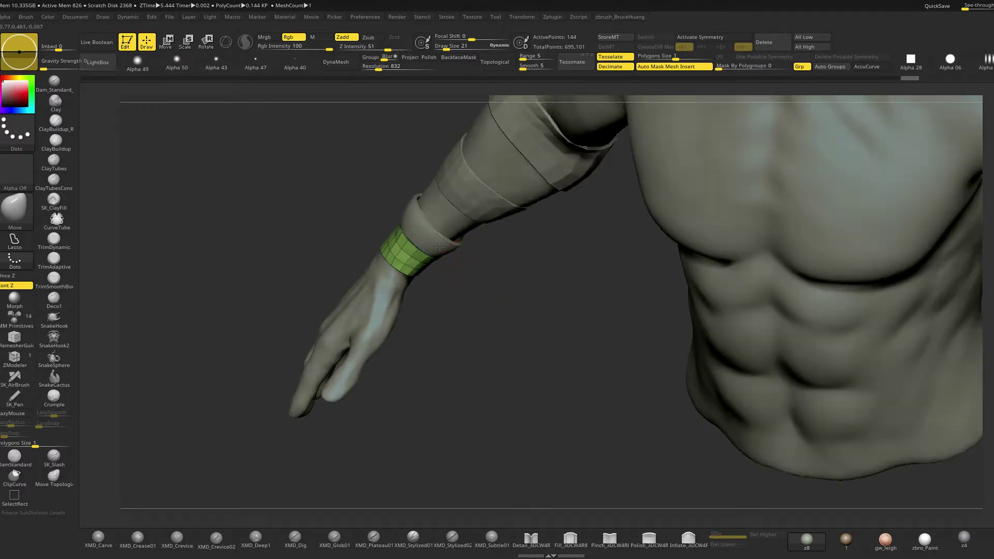
key("alt+s")
left_click_drag(469, 264, 591, 315)
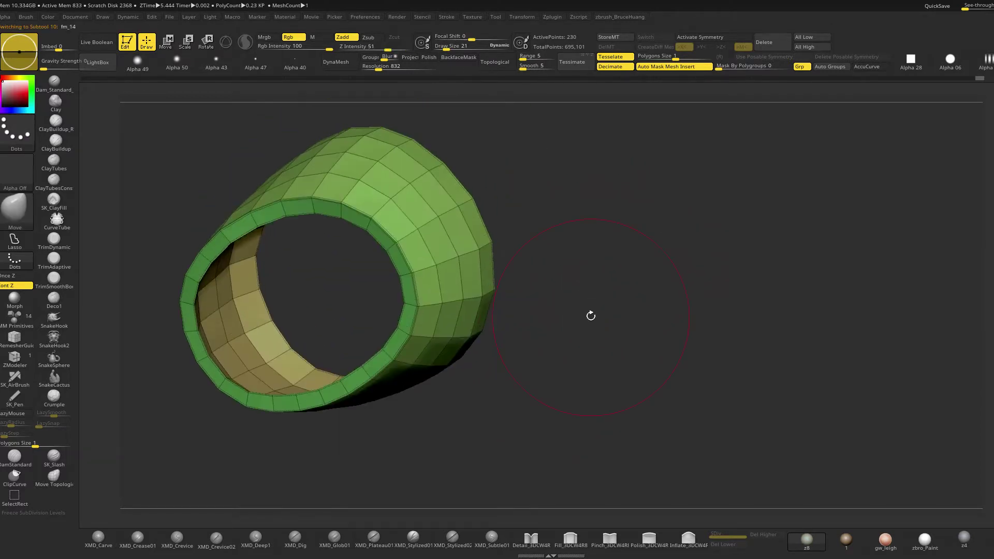
Isolate the band's inner polygroup and delete its hidden outer shell and rims
left_click(20, 356)
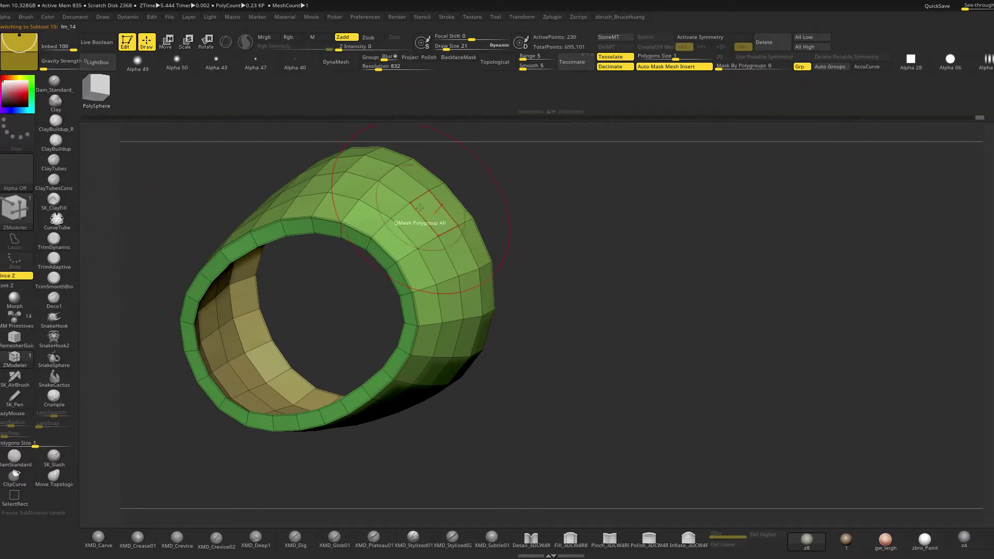
left_click_drag(411, 220, 391, 243)
left_click_drag(496, 202, 494, 225)
key("space")
left_click(496, 212)
mouse_move(607, 215)
left_mouse_down()
mouse_move(576, 182)
mouse_move(526, 204)
mouse_move(603, 202)
mouse_move(612, 212)
left_mouse_up()
left_click(404, 265, "ctrl+shift")
left_click_drag(499, 244, 519, 244)
key("grave")
left_click(493, 315)
Give the single-layer band's two outermost polyloops their own polygroups with ZModeler, hide them and delete the hidden polygons
left_click_drag(520, 435, 396, 415)
key("shift+s")
left_click_drag(482, 314, 477, 270)
key("space")
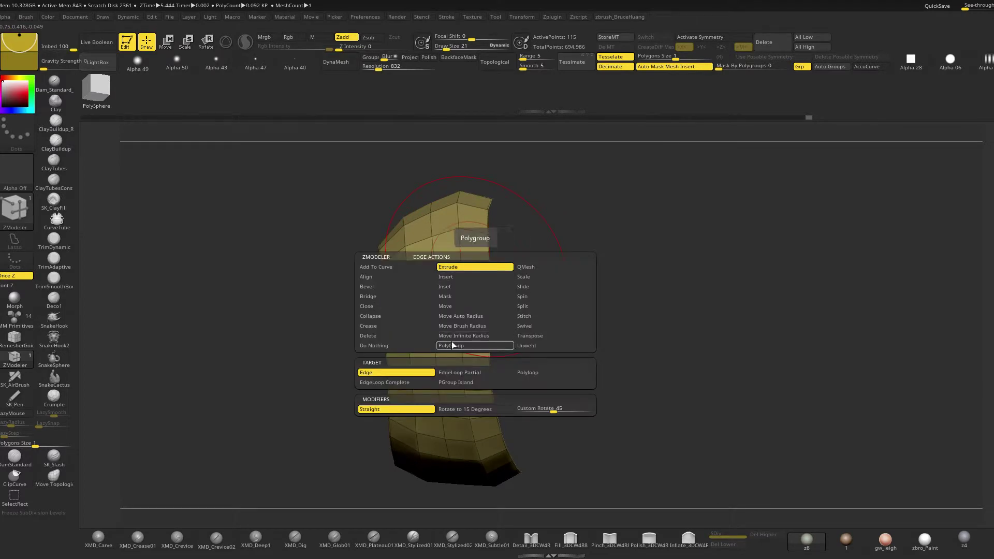
left_click(451, 345)
left_click(477, 268)
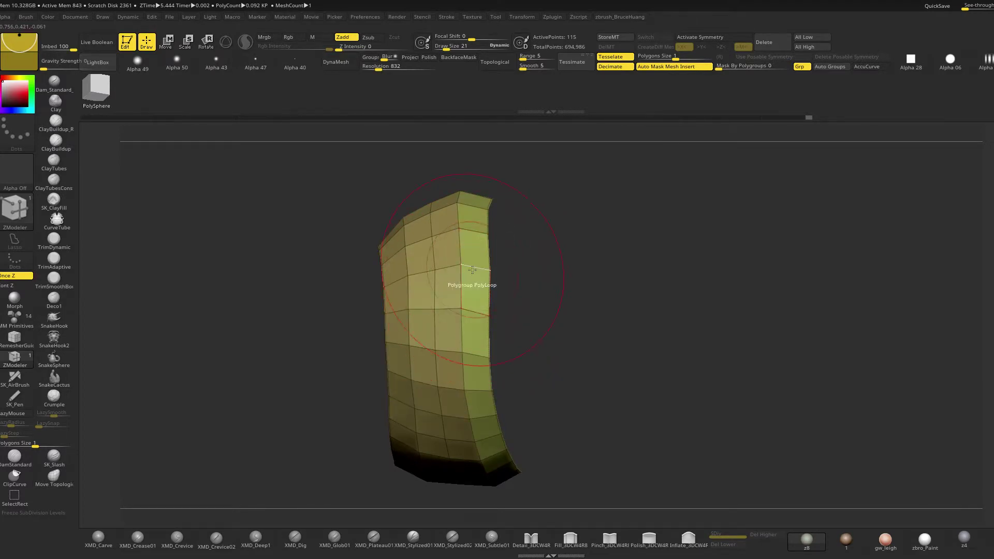
left_click(382, 294)
left_click(426, 282, "ctrl+shift")
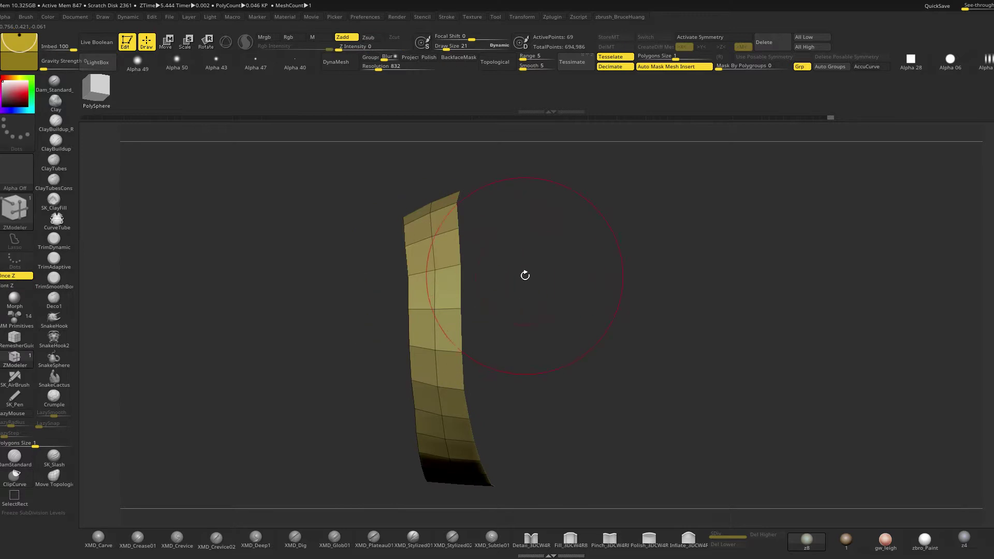
key("space")
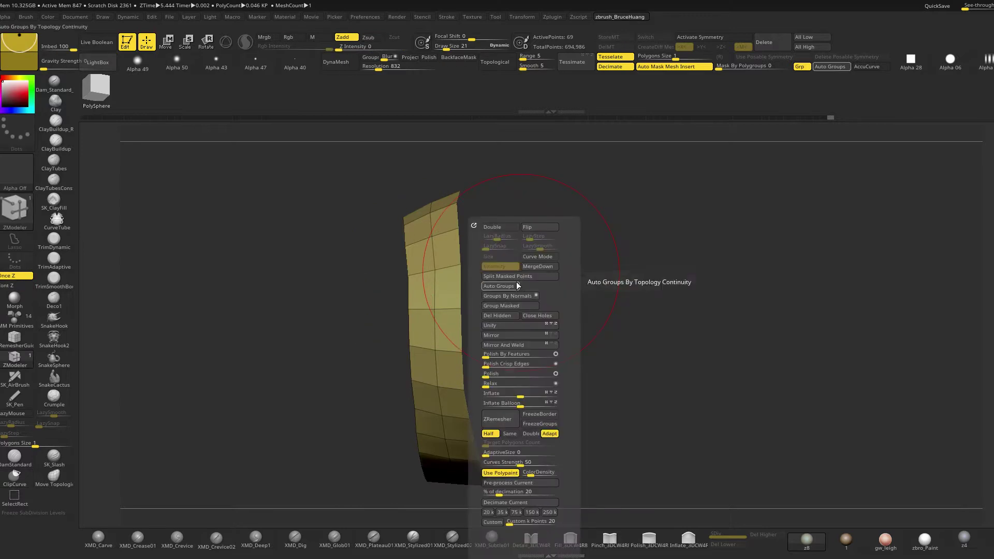
left_click(496, 315)
Stretch the narrowed strip along the forearm with Transpose so it reaches the wrist band's upper edge
left_click_drag(498, 261, 537, 294)
left_click_drag(486, 400, 470, 244)
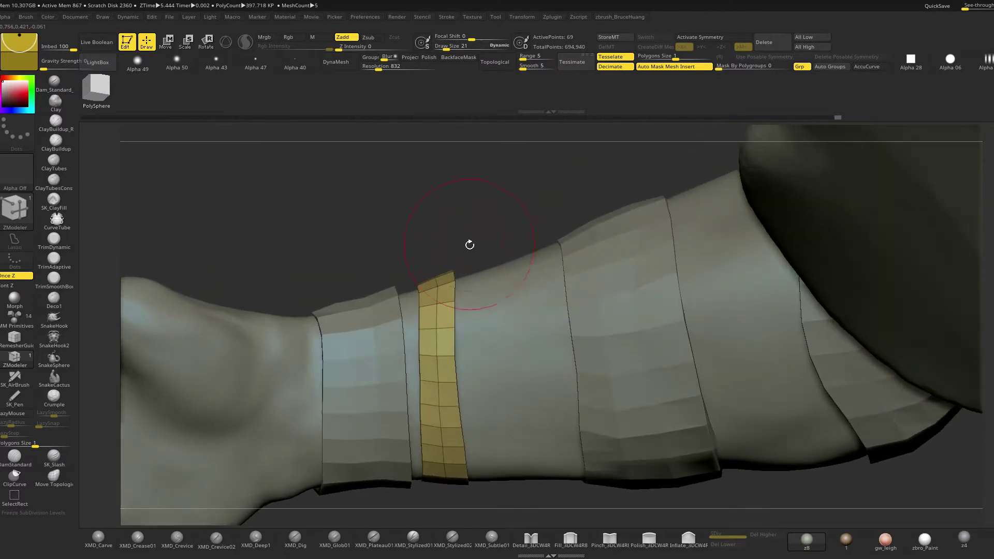
key("w")
left_click(428, 342)
left_click_drag(587, 327, 705, 308)
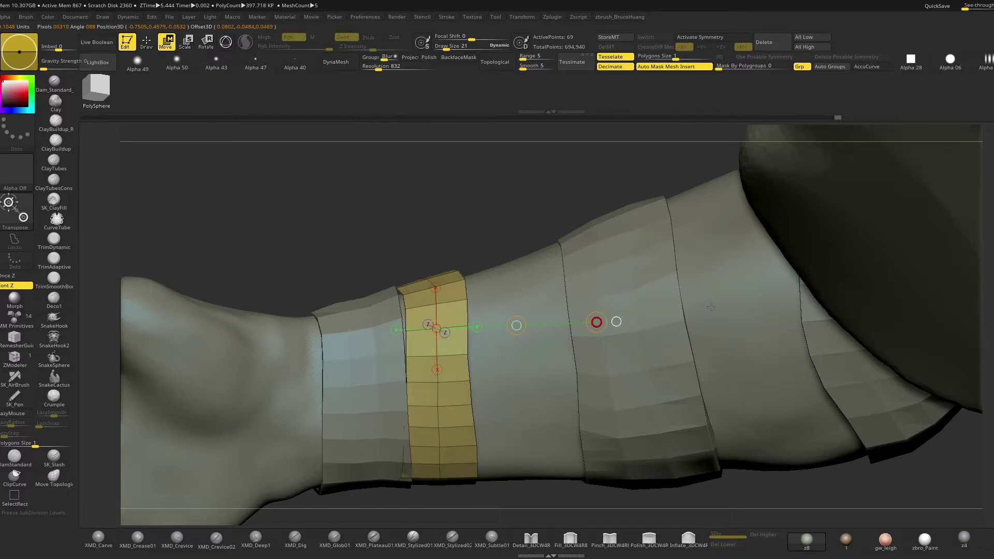
Fit the highlighted band beside the wrist cuff around the forearm using the Move brush at draw size 33
key("q")
mouse_move(484, 230)
left_mouse_down()
mouse_move(489, 329)
mouse_move(471, 409)
mouse_move(479, 440)
left_mouse_up()
key("b")
key("m")
key("v")
key("bracketright")
key("bracketright")
mouse_move(356, 212)
left_mouse_down()
mouse_move(429, 206)
mouse_move(429, 195)
left_mouse_up()
key("space")
left_click_drag(449, 364, 444, 367, "alt")
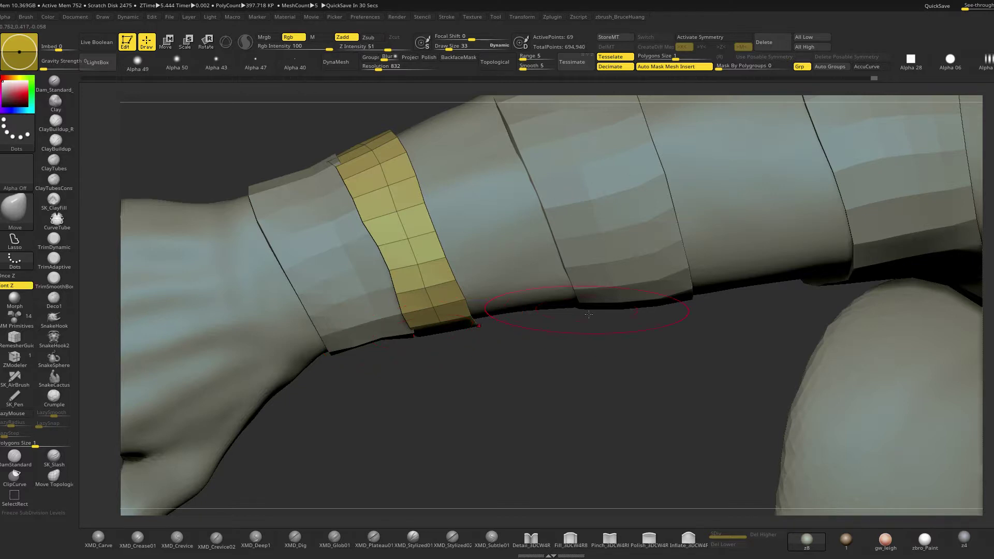
Pull the highlighted band's edges closer to the forearm from several angles using draw size 26
left_click_drag(521, 381, 513, 324)
left_click_drag(424, 288, 427, 276)
left_click_drag(336, 203, 331, 313)
key("space")
left_click_drag(366, 260, 361, 263)
left_click_drag(326, 188, 335, 208)
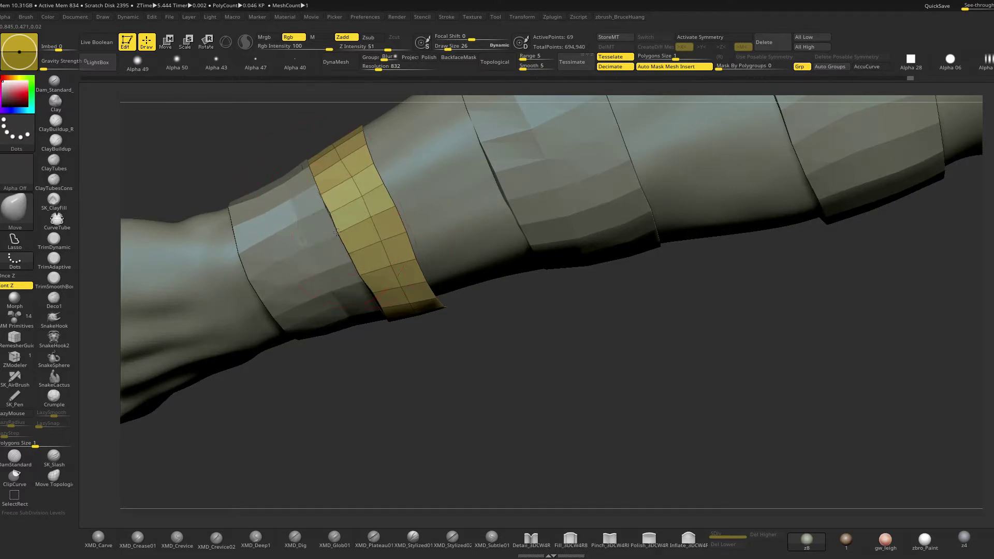
left_click_drag(453, 404, 366, 260)
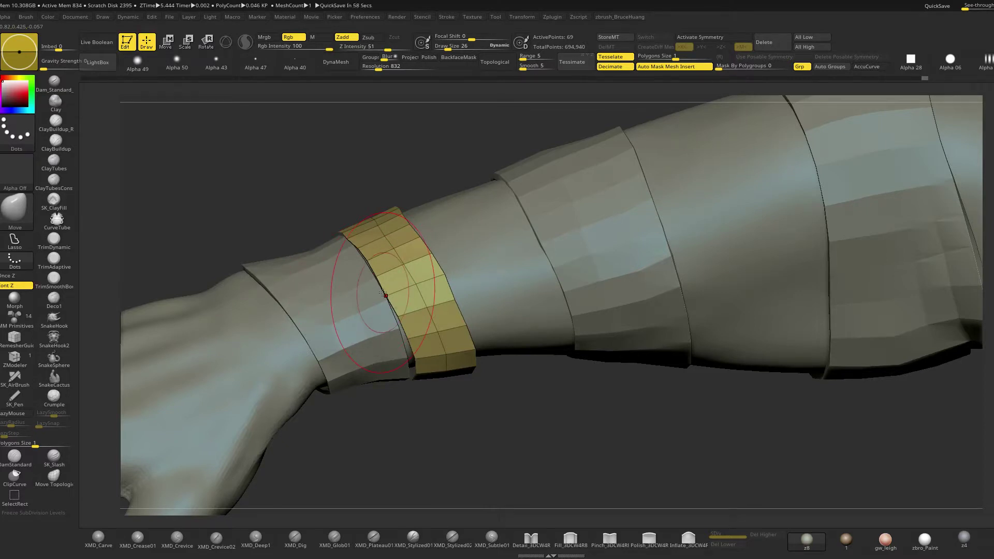
left_click_drag(478, 393, 435, 343)
mouse_move(385, 192)
left_mouse_down()
mouse_move(386, 243)
mouse_move(409, 210)
mouse_move(397, 221)
mouse_move(435, 206)
mouse_move(415, 289)
mouse_move(425, 319)
left_mouse_up()
Refine the highlighted band's edges and corners around the arm with the Move brush at draw size 15
key("space")
left_click_drag(349, 384, 394, 321)
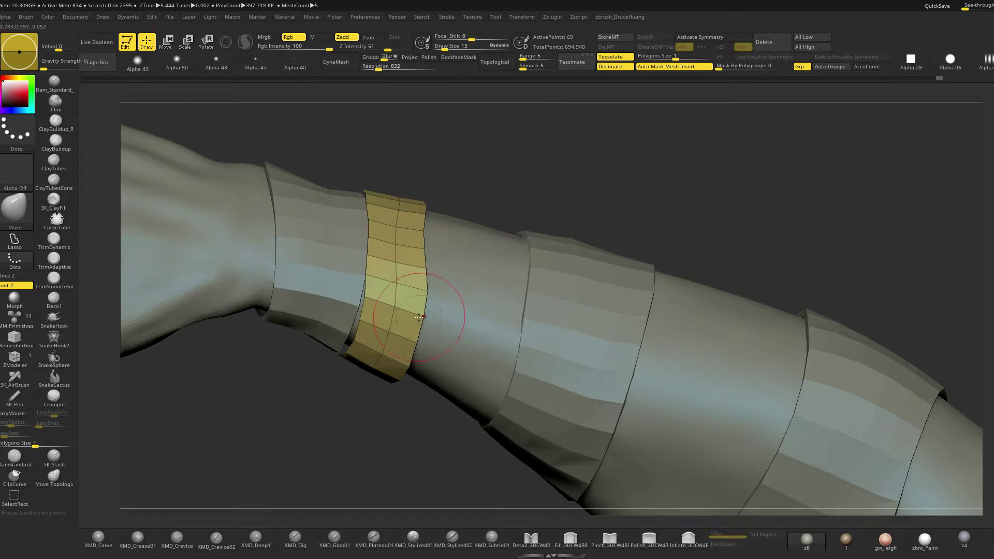
right_click_drag(359, 324, 357, 345)
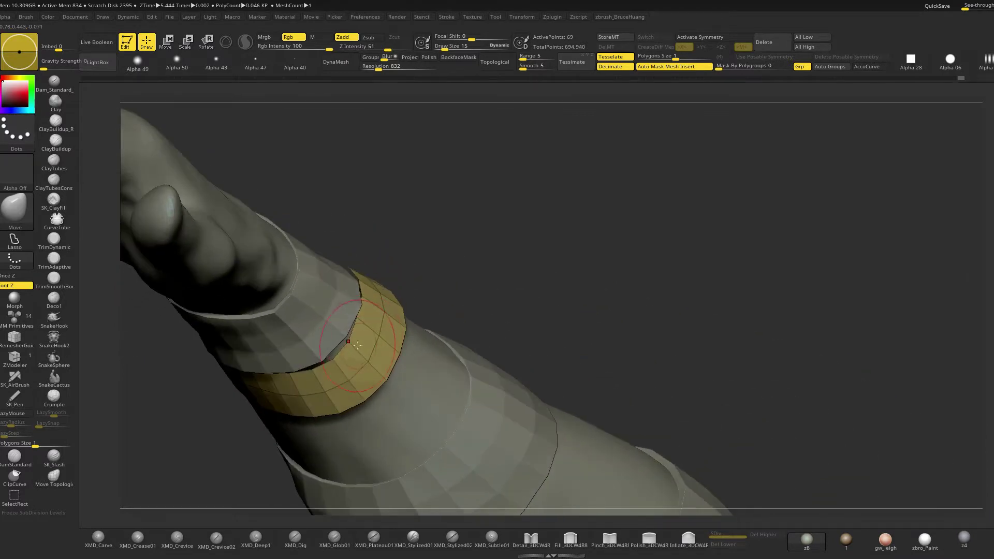
left_click_drag(410, 315, 457, 259)
mouse_move(464, 319)
left_mouse_down()
mouse_move(477, 309)
mouse_move(476, 270)
mouse_move(510, 226)
mouse_move(535, 235)
mouse_move(428, 281)
mouse_move(469, 262)
left_mouse_up()
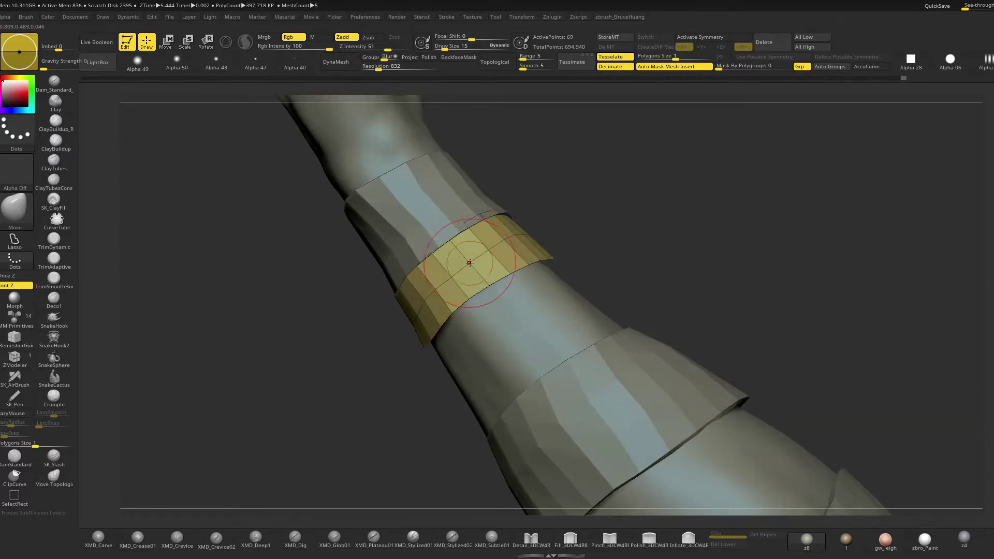
mouse_move(599, 229)
left_mouse_down()
mouse_move(564, 227)
mouse_move(434, 304)
left_mouse_up()
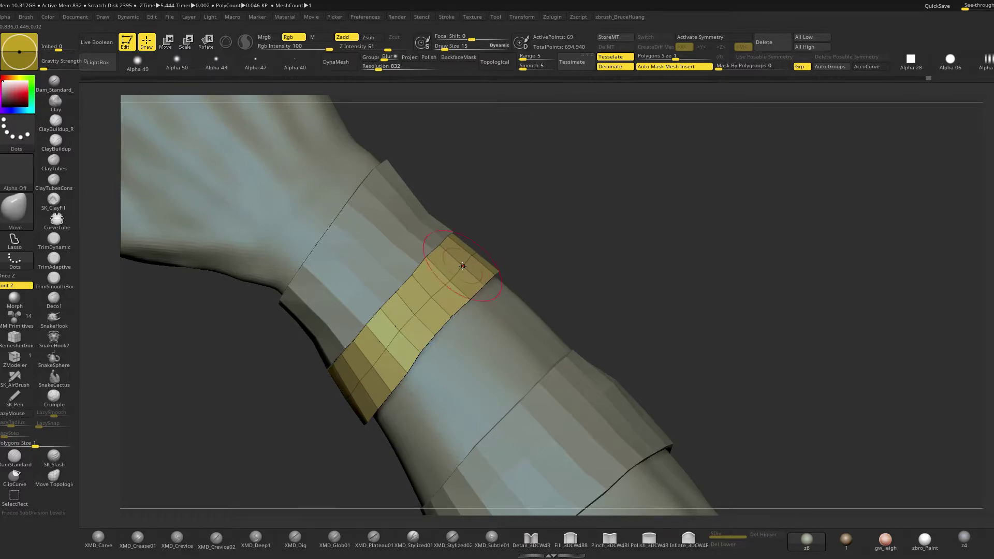
left_click_drag(611, 233, 580, 203)
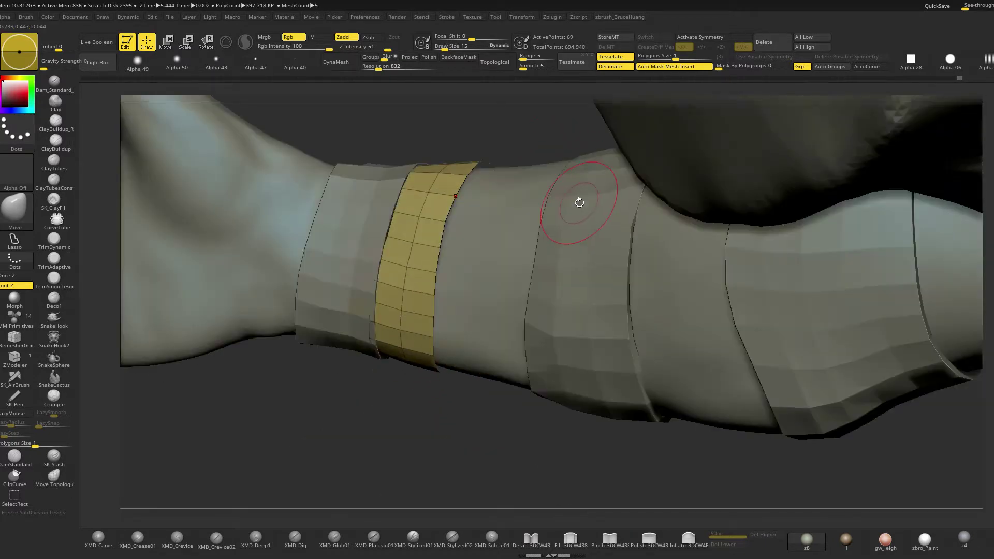
Even out the curvature and edge flow of the highlighted wrist-side band with the Move brush
left_click_drag(414, 377, 400, 307)
left_click_drag(461, 320, 435, 369, "alt")
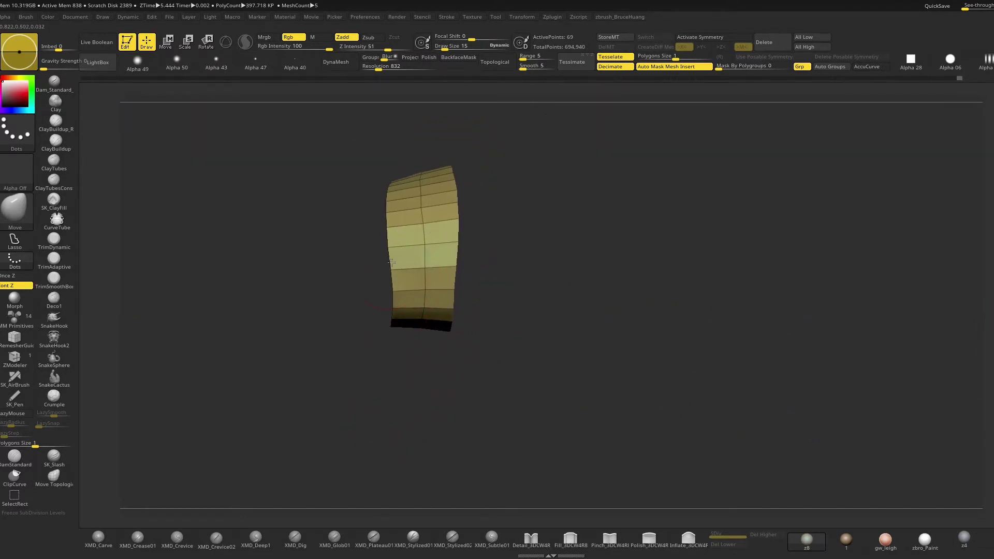
left_click_drag(392, 263, 559, 295)
left_click_drag(387, 256, 360, 306)
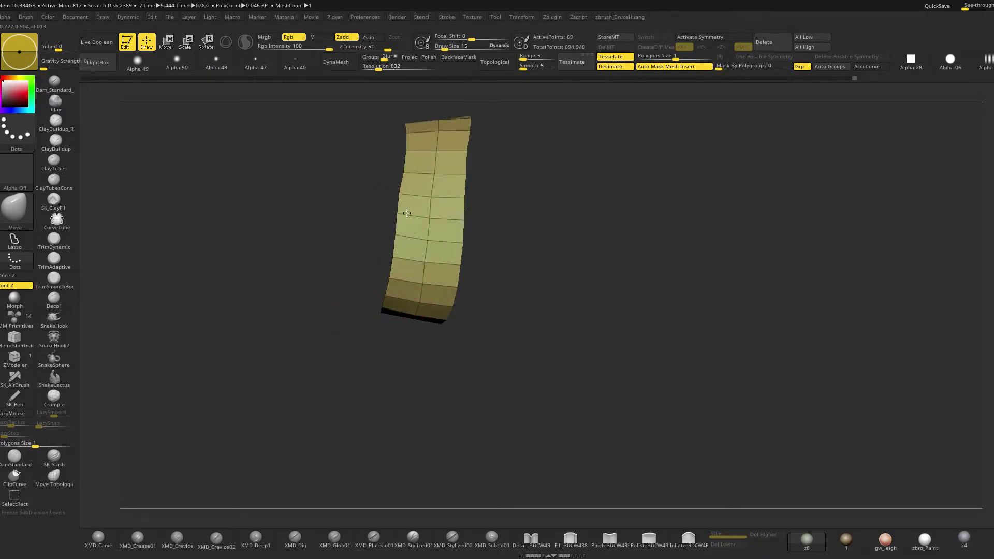
mouse_move(407, 194)
left_mouse_down()
mouse_move(513, 226)
mouse_move(426, 222)
left_mouse_up()
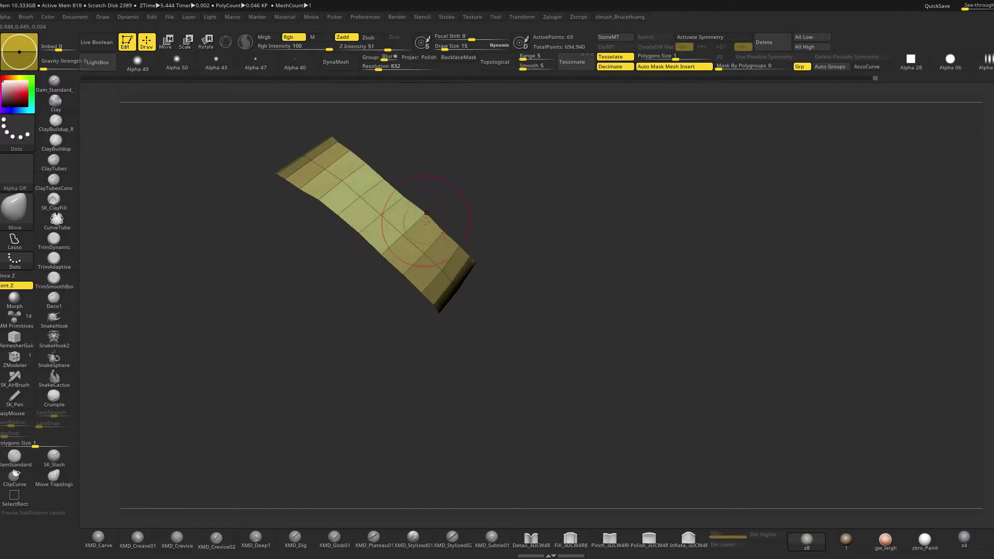
left_click_drag(290, 271, 339, 239)
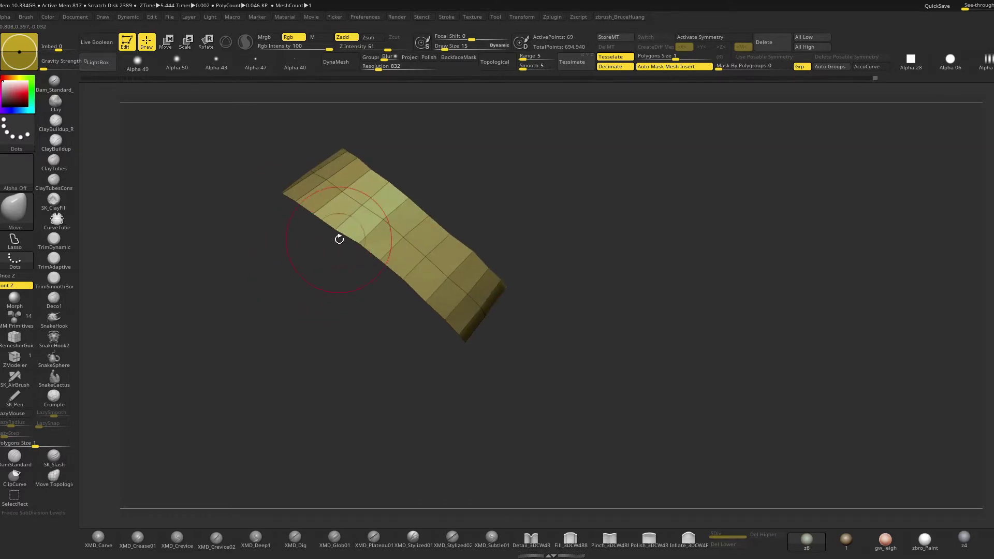
left_click_drag(484, 234, 435, 271)
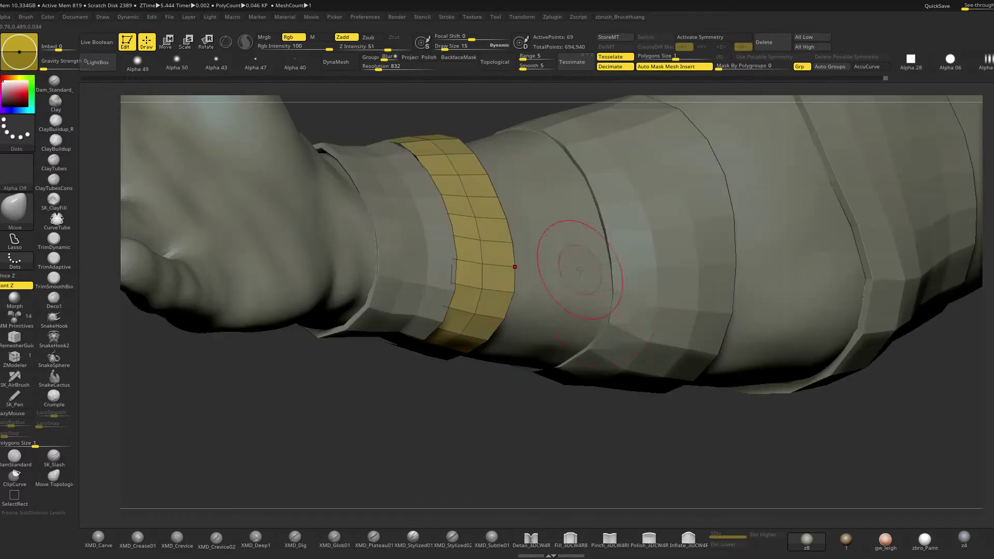
left_click_drag(508, 407, 571, 379)
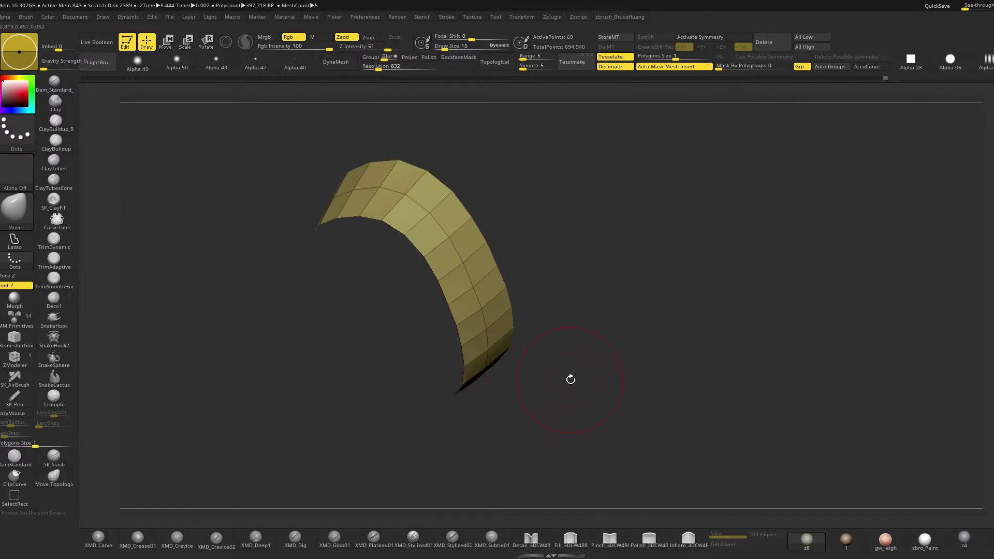
Give the thin wrist-side band thickness with a ZModeler polygroup action and flip its normals
left_click(15, 359)
mouse_move(556, 197)
left_mouse_down()
mouse_move(512, 231)
mouse_move(571, 171)
mouse_move(466, 235)
left_mouse_up()
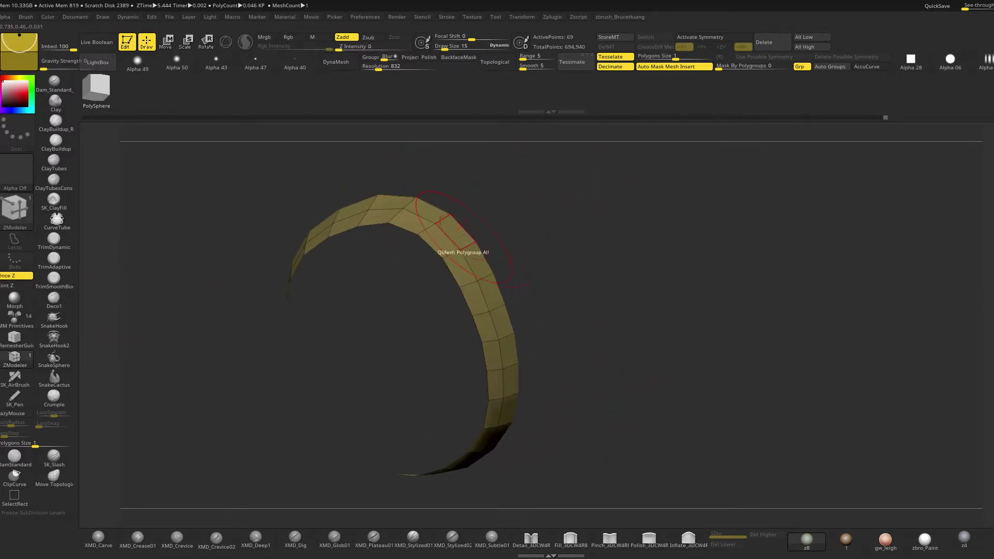
left_click_drag(523, 222, 468, 277, "alt")
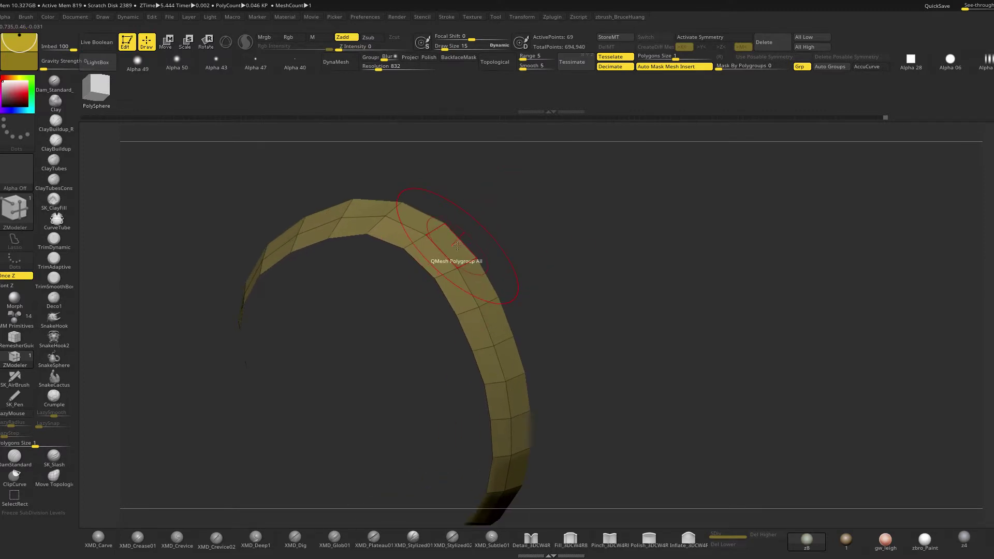
key("space")
left_click(460, 254)
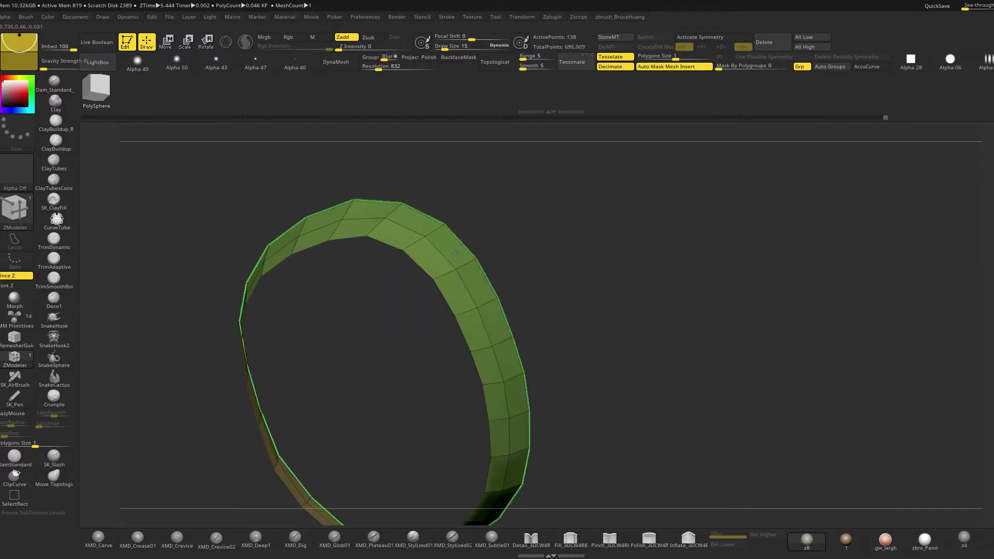
key("1")
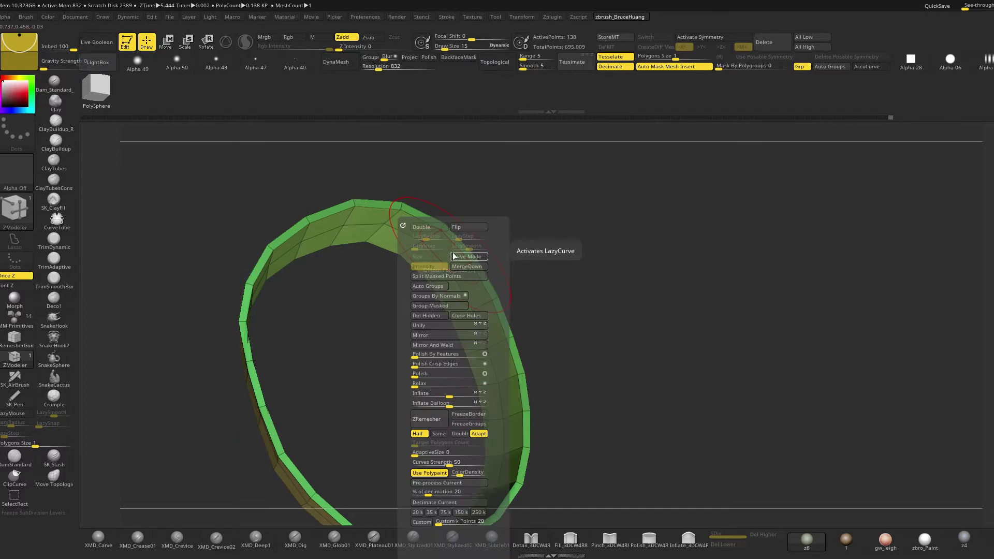
left_click(467, 227)
Fit the thickened band snugly against the forearm and wrist cuff using the Move brush at draw size 39
left_click_drag(549, 171, 537, 231)
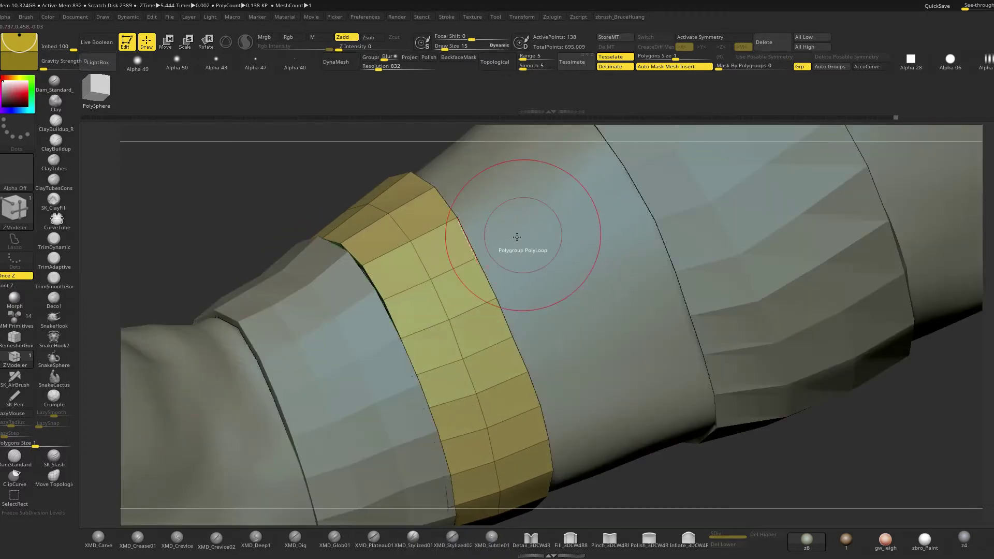
left_click_drag(318, 188, 369, 214)
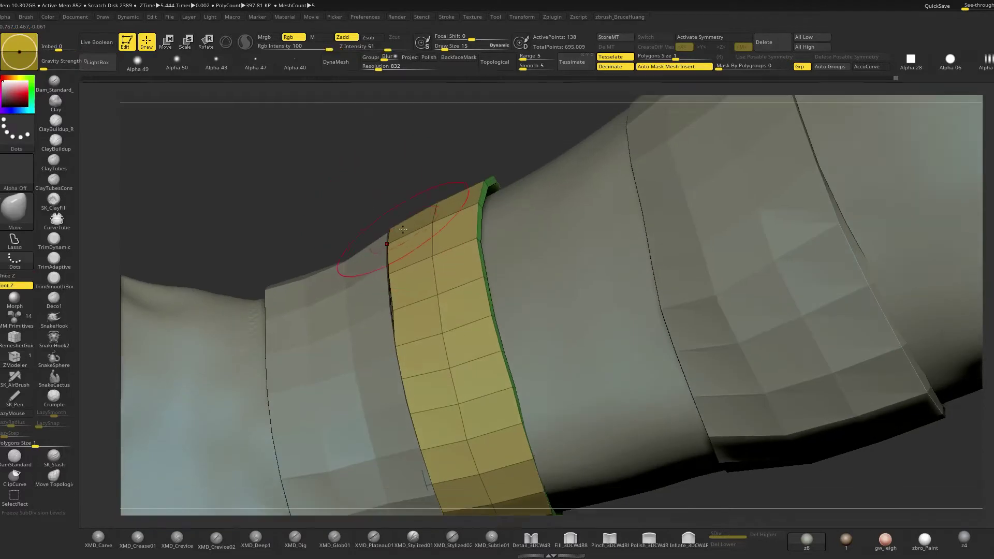
key("space")
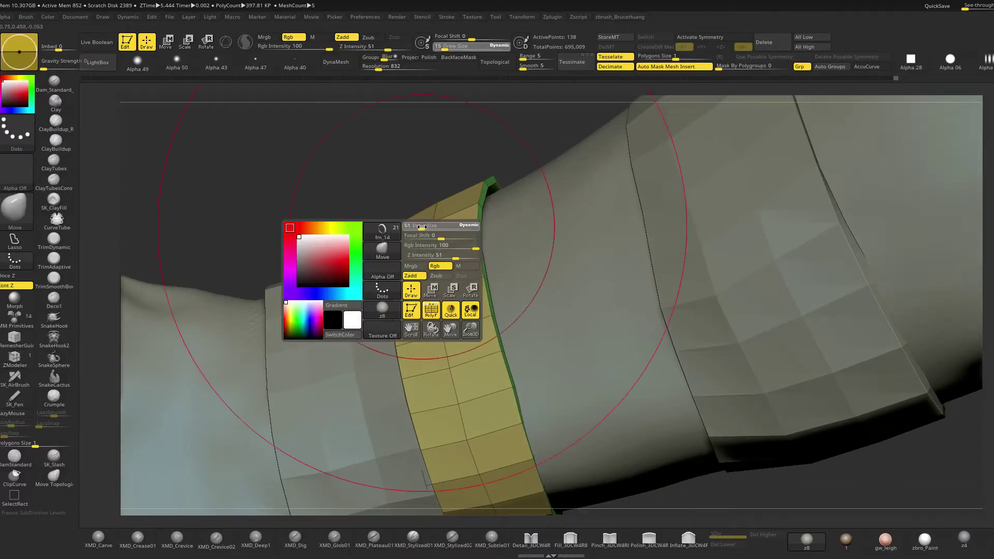
mouse_move(409, 204)
left_mouse_down()
mouse_move(389, 176)
mouse_move(437, 219)
mouse_move(428, 233)
mouse_move(401, 190)
mouse_move(377, 187)
mouse_move(580, 239)
mouse_move(616, 279)
mouse_move(575, 288)
mouse_move(564, 262)
left_mouse_up()
key("space")
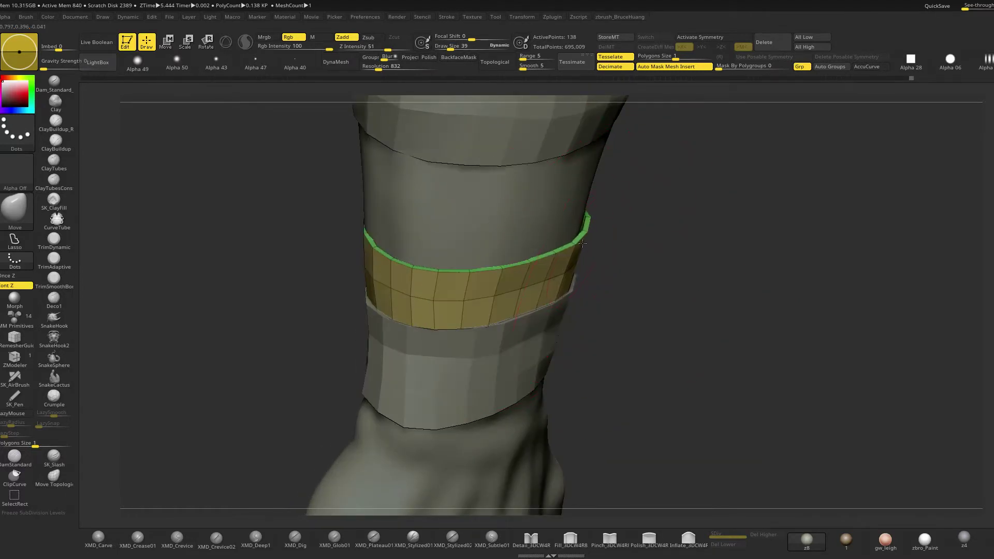
mouse_move(610, 240)
left_mouse_down()
mouse_move(603, 234)
mouse_move(596, 248)
mouse_move(497, 290)
mouse_move(431, 199)
mouse_move(494, 217)
mouse_move(506, 208)
mouse_move(506, 169)
mouse_move(468, 237)
left_mouse_up()
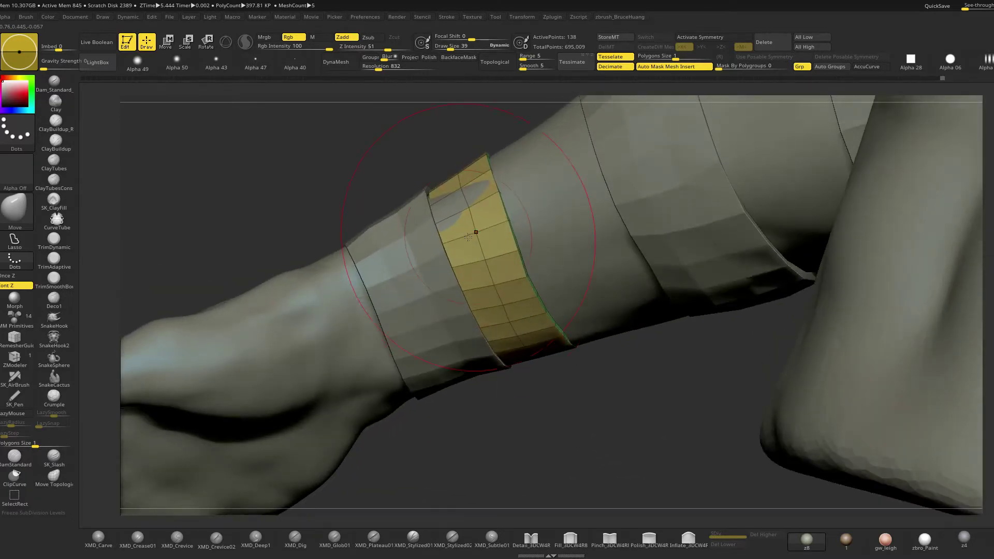
left_click_drag(402, 174, 408, 204)
left_click_drag(947, 414, 783, 330)
left_click_drag(461, 194, 449, 188)
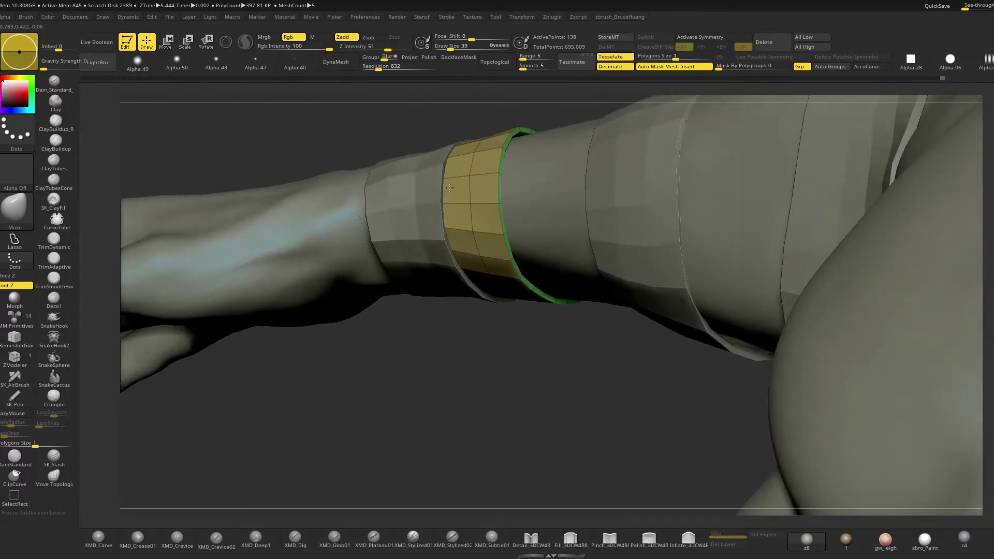
Adjust the wrist-side edge and underside of the thickened band with further Move brush strokes
left_click_drag(408, 348, 450, 336)
left_click_drag(448, 196, 445, 205)
left_click_drag(484, 164, 448, 312)
left_click_drag(456, 399, 433, 346)
mouse_move(433, 346)
right_mouse_down()
mouse_move(366, 193)
mouse_move(328, 386)
right_mouse_up()
left_click_drag(464, 129, 411, 145)
right_click_drag(602, 306, 582, 316)
Select another arm band and push its rim into place around the arm
left_click(537, 251, "alt")
right_click_drag(537, 253, 539, 322)
mouse_move(538, 321)
left_mouse_down()
mouse_move(552, 311)
mouse_move(508, 314)
left_mouse_up()
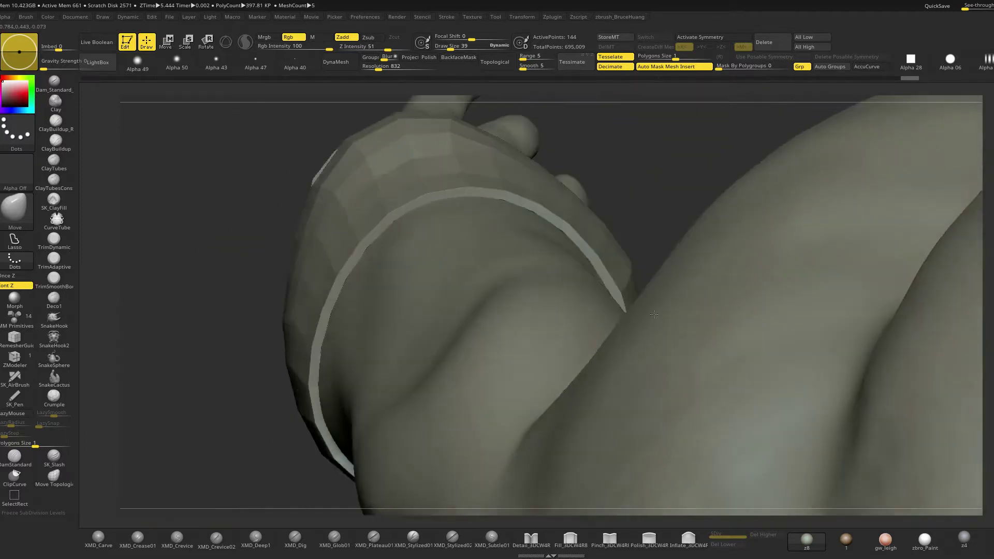
mouse_move(654, 314)
left_mouse_down()
mouse_move(644, 381)
mouse_move(653, 404)
mouse_move(601, 387)
mouse_move(633, 411)
mouse_move(619, 349)
mouse_move(653, 323)
left_mouse_up()
left_click_drag(707, 355, 661, 273)
left_click_drag(279, 205, 389, 233)
left_click_drag(679, 208, 608, 218, "alt")
Select the neighbouring arm band and adjust its shape with the Move brush
left_click(573, 265, "alt")
mouse_move(652, 246)
left_mouse_down()
mouse_move(668, 195)
mouse_move(621, 222)
mouse_move(629, 260)
mouse_move(577, 196)
mouse_move(527, 204)
left_mouse_up()
key("space")
right_click_drag(595, 187, 714, 226)
key("ctrl+shift+s")
mouse_move(605, 166)
right_mouse_down()
mouse_move(634, 187)
mouse_move(647, 231)
mouse_move(684, 207)
mouse_move(665, 192)
mouse_move(629, 207)
right_mouse_up()
Select the wide band just below the elbow band and adjust it using the Move brush at draw size 42
left_click(647, 231, "alt")
key("s")
left_click_drag(554, 267, 573, 268)
right_click_drag(585, 194, 557, 210)
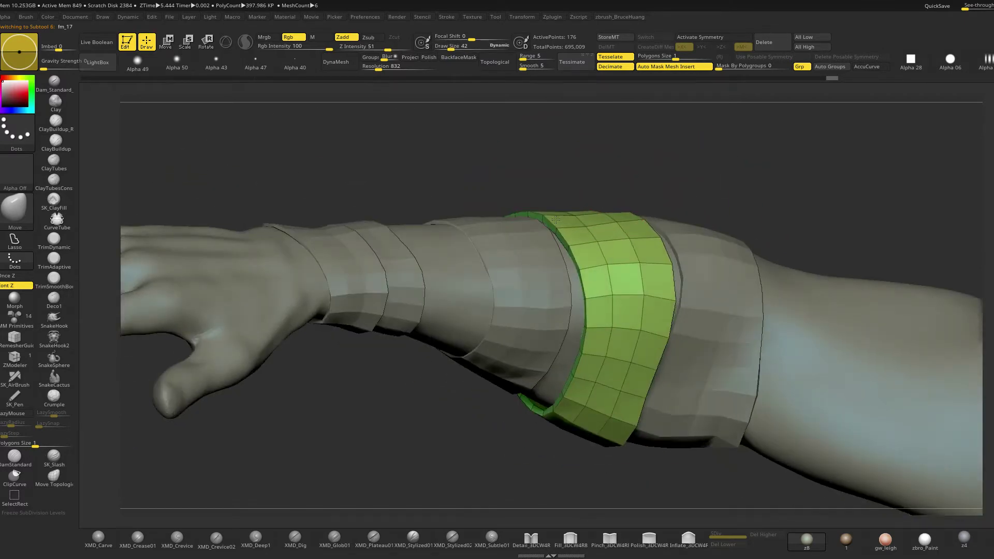
right_click_drag(637, 228, 483, 326)
right_click_drag(464, 212, 486, 247)
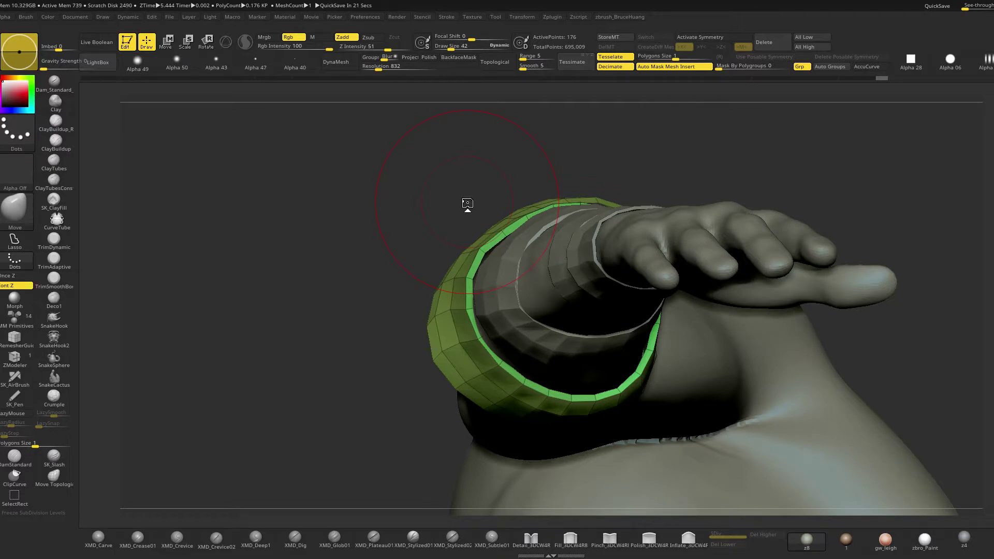
Reshape the rim of the wide band below the elbow, reducing the draw size to 30
left_click_drag(418, 206, 456, 229)
mouse_move(224, 278)
left_mouse_down()
mouse_move(255, 252)
mouse_move(321, 237)
left_mouse_up()
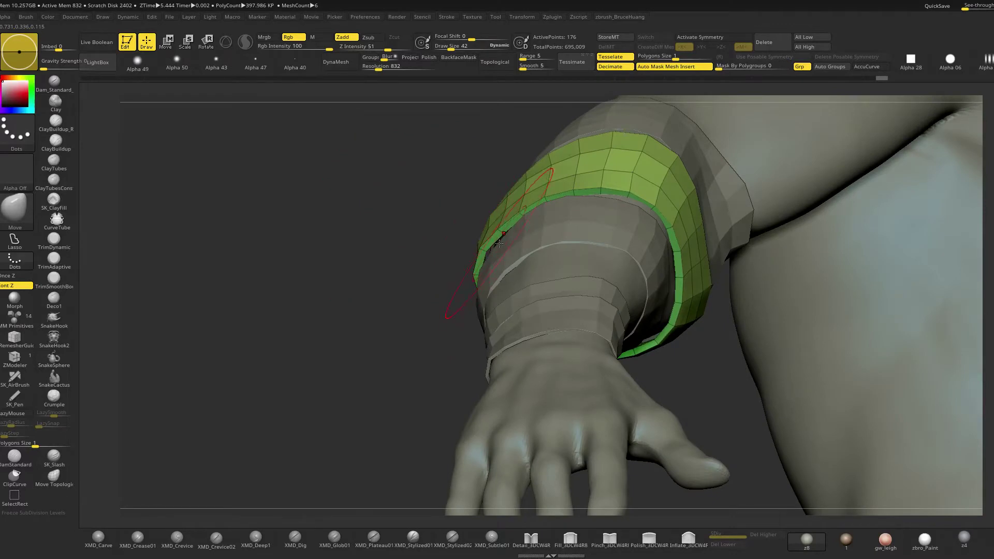
right_click_drag(433, 238, 509, 261)
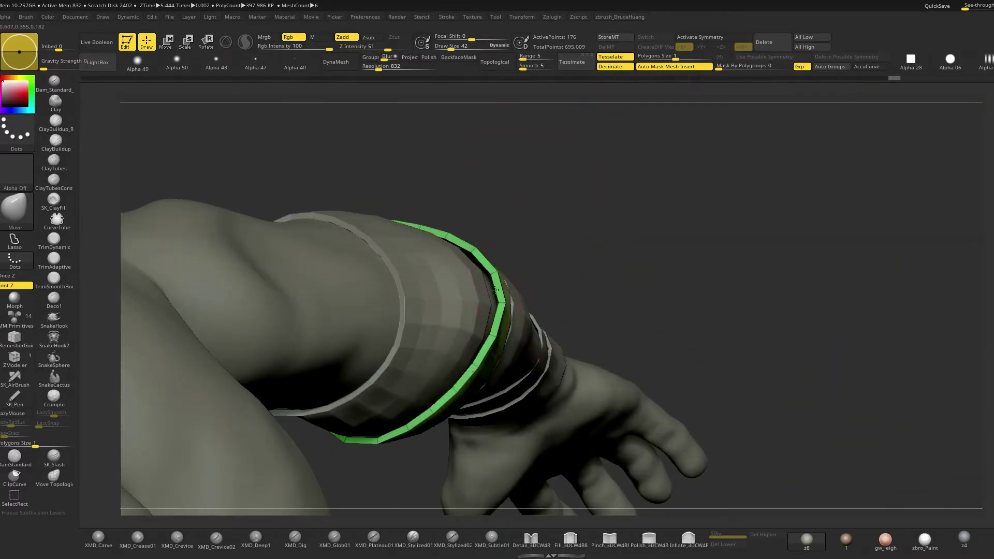
left_click_drag(495, 290, 477, 296)
right_click_drag(528, 247, 508, 275)
key("space")
left_click_drag(508, 286, 505, 286)
right_click_drag(504, 286, 537, 257)
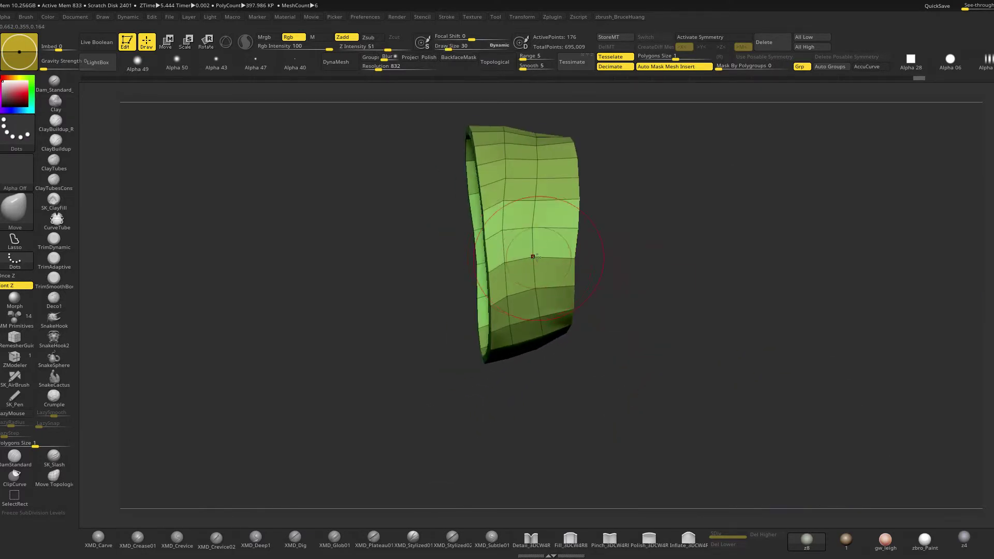
Remove the two edge loops around the outer surface of the wide band with ZModeler
left_click(14, 357)
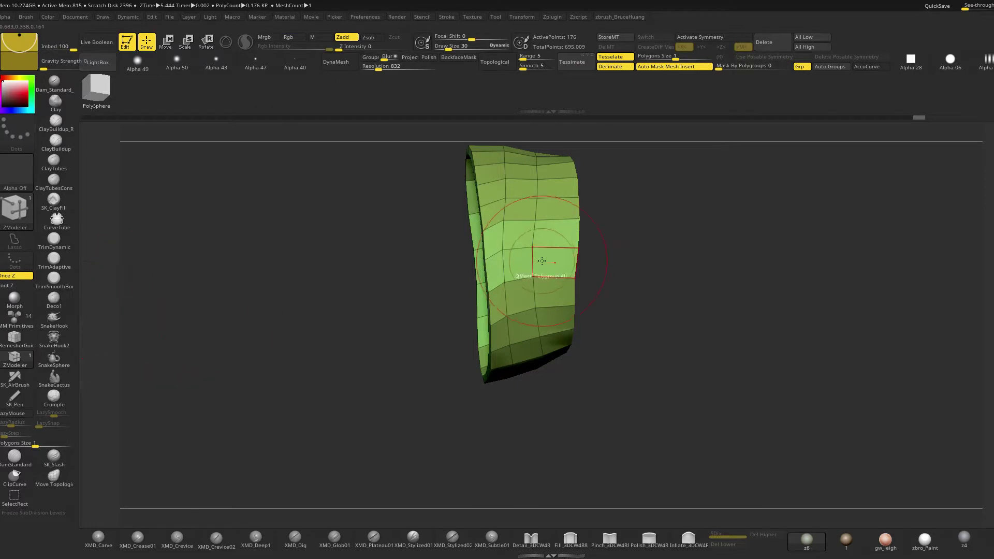
key("space")
left_click(520, 272)
left_click(535, 263, "alt")
right_click_drag(639, 279, 622, 233)
left_click(508, 281, "alt")
right_click_drag(611, 269, 658, 290)
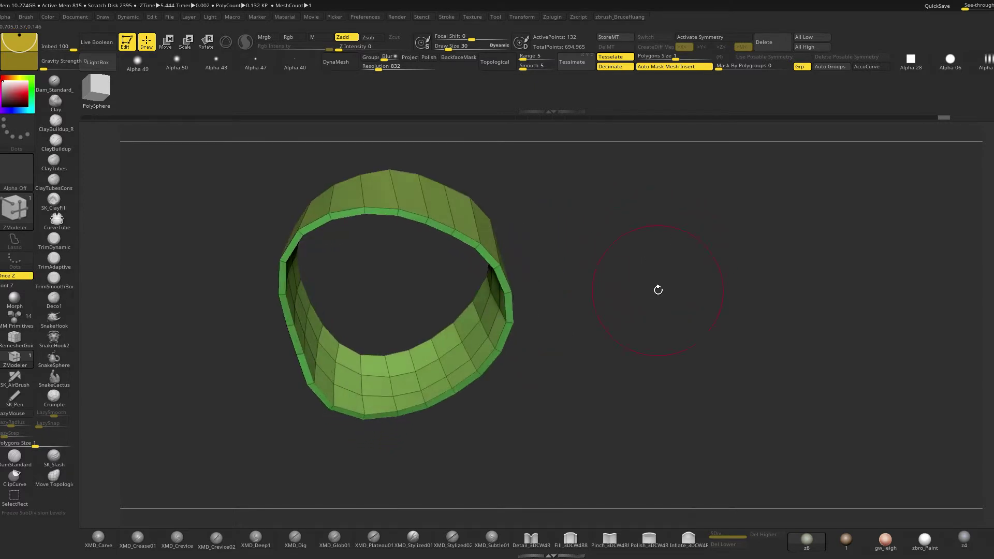
Remove the two inner edge loops of the wide band and assign the whole band a single polygroup
right_click_drag(617, 370, 590, 402)
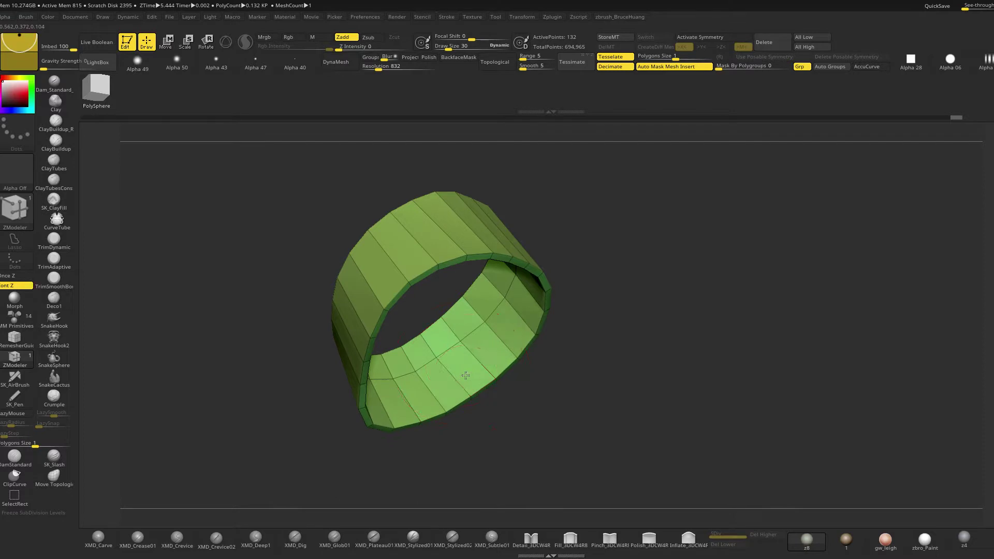
left_click(450, 351, "alt")
key("space")
mouse_move(618, 311)
left_mouse_down()
mouse_move(595, 333)
mouse_move(580, 326)
left_mouse_up()
left_click(467, 334, "alt")
key("alt+s")
mouse_move(707, 298)
left_mouse_down()
mouse_move(655, 322)
mouse_move(675, 324)
mouse_move(565, 317)
mouse_move(497, 292)
mouse_move(641, 275)
mouse_move(592, 308)
mouse_move(611, 362)
mouse_move(650, 348)
mouse_move(639, 271)
mouse_move(622, 286)
left_mouse_up()
key("ctrl+w")
Adjust the simplified wide band with the Move brush and undo the last stroke
key("b")
key("m")
key("v")
key("space")
left_click_drag(528, 311, 577, 297)
key("space")
left_click_drag(375, 318, 369, 317)
key("ctrl+z")
Fit the simplified wide band against the elbow band using the Move brush at draw size 39
right_click_drag(442, 300, 361, 415)
mouse_move(403, 458)
right_mouse_down()
mouse_move(391, 472)
mouse_move(400, 430)
mouse_move(444, 412)
mouse_move(421, 409)
mouse_move(423, 396)
mouse_move(302, 381)
right_mouse_up()
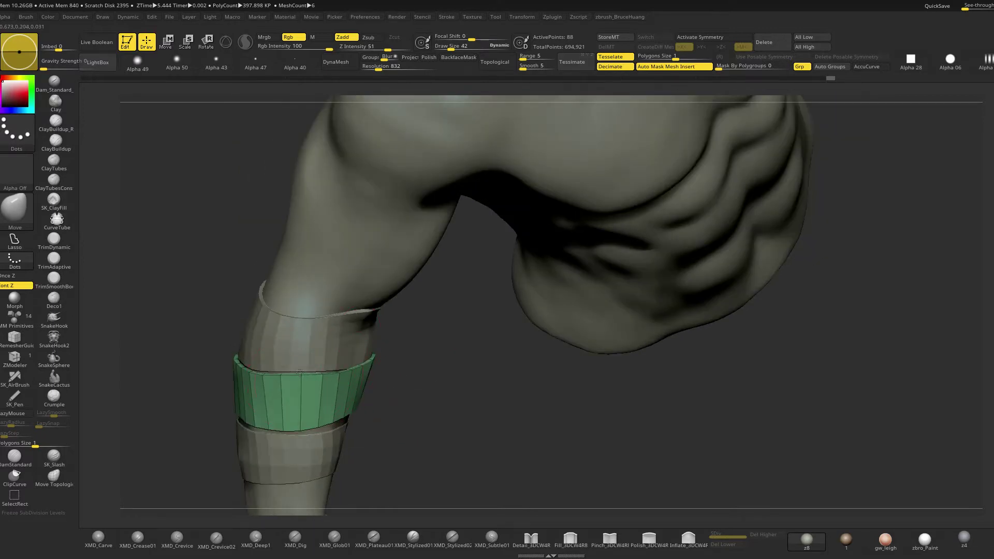
right_click_drag(402, 391, 306, 386)
key("space")
key("space")
left_click_drag(303, 385, 300, 388)
Isolate the elbow band and remove the edge loops around its outer surface with ZModeler
left_click(300, 369, "alt")
right_click_drag(255, 367, 391, 395)
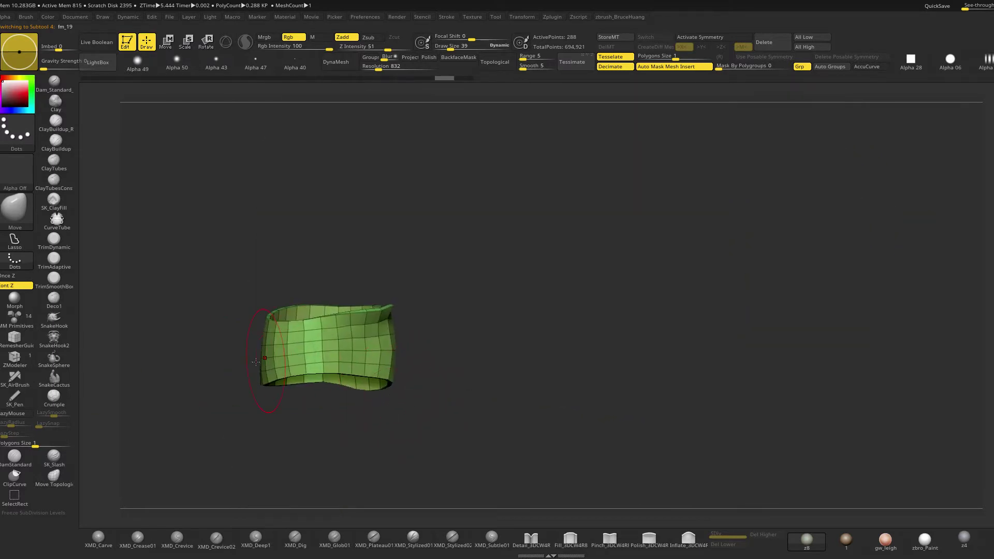
left_click(18, 345)
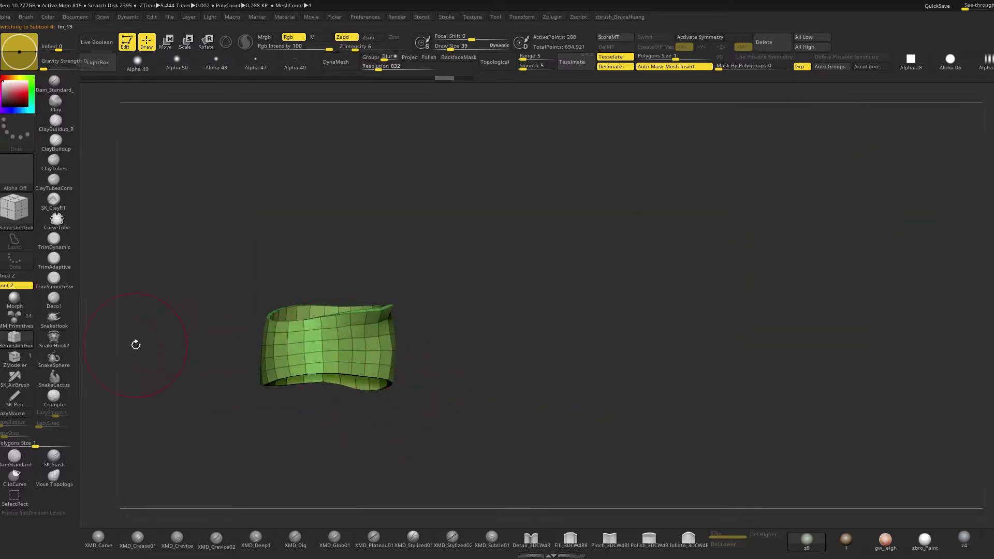
left_click(16, 358)
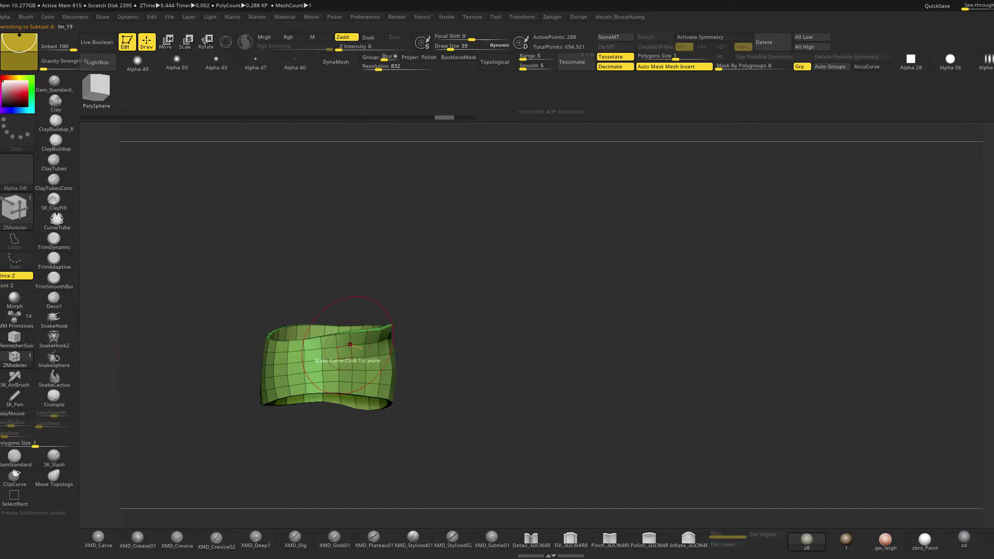
left_click(333, 382, "alt")
left_click(333, 348, "alt")
left_click_drag(453, 304, 484, 389)
Remove the edge loops around the elbow band's inner surface and bring the rest of the model back into view
left_click(353, 314, "alt")
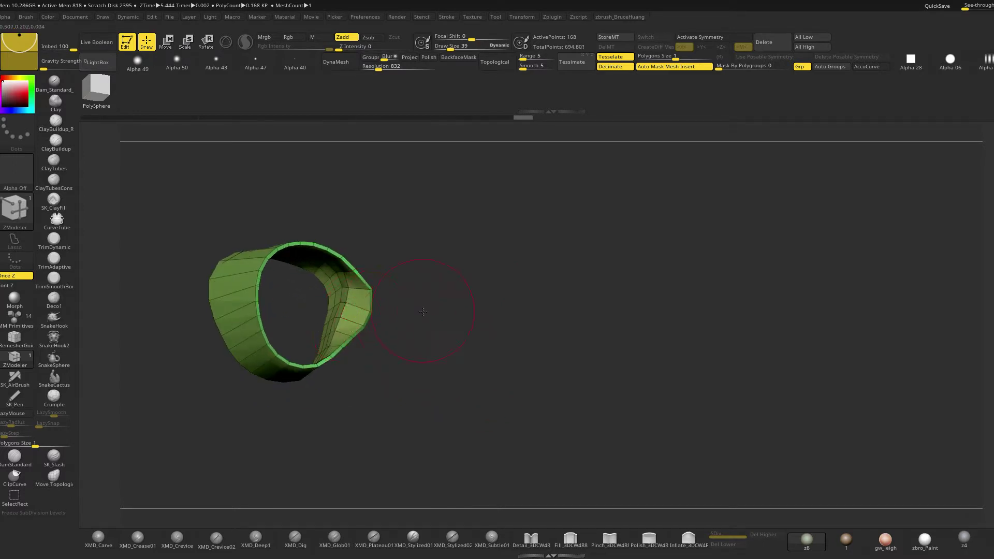
left_click(339, 311, "alt")
left_click(331, 311, "alt")
left_click(322, 311, "alt")
mouse_move(394, 318)
left_mouse_down()
mouse_move(386, 310)
mouse_move(409, 307)
left_mouse_up()
key("alt+s")
Fit the simplified elbow band around the elbow using the Move brush at draw size 39
mouse_move(485, 302)
left_mouse_down()
mouse_move(555, 306)
mouse_move(616, 264)
mouse_move(517, 282)
left_mouse_up()
key("b")
key("m")
key("v")
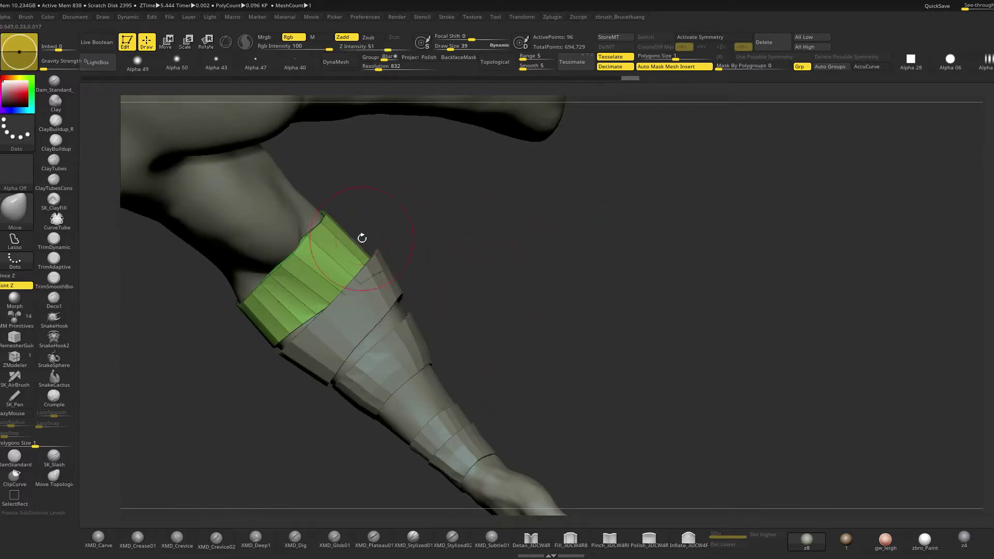
mouse_move(412, 243)
left_mouse_down()
mouse_move(386, 236)
mouse_move(403, 236)
left_mouse_up()
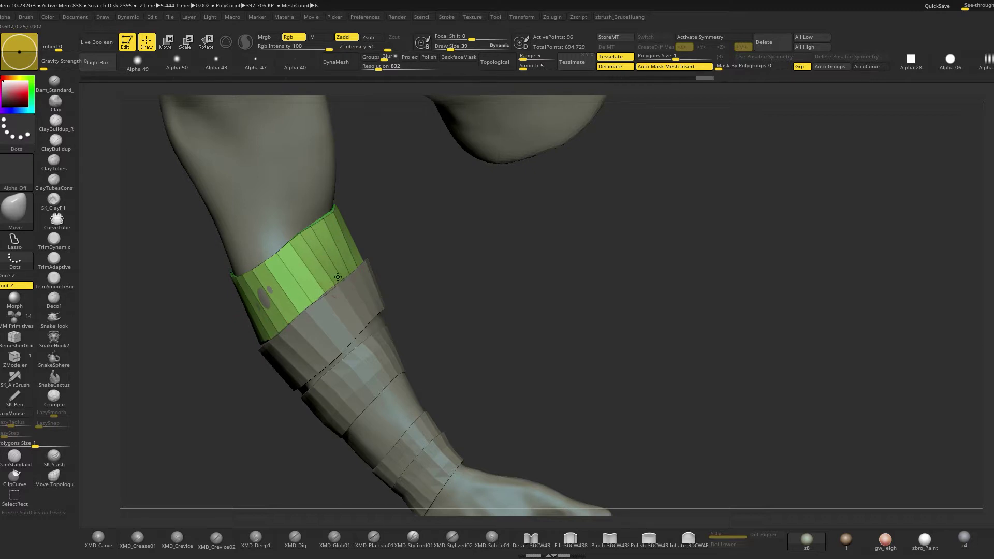
mouse_move(414, 250)
left_mouse_down()
mouse_move(438, 259)
mouse_move(384, 277)
mouse_move(346, 313)
mouse_move(248, 336)
left_mouse_up()
left_click_drag(187, 361, 439, 424)
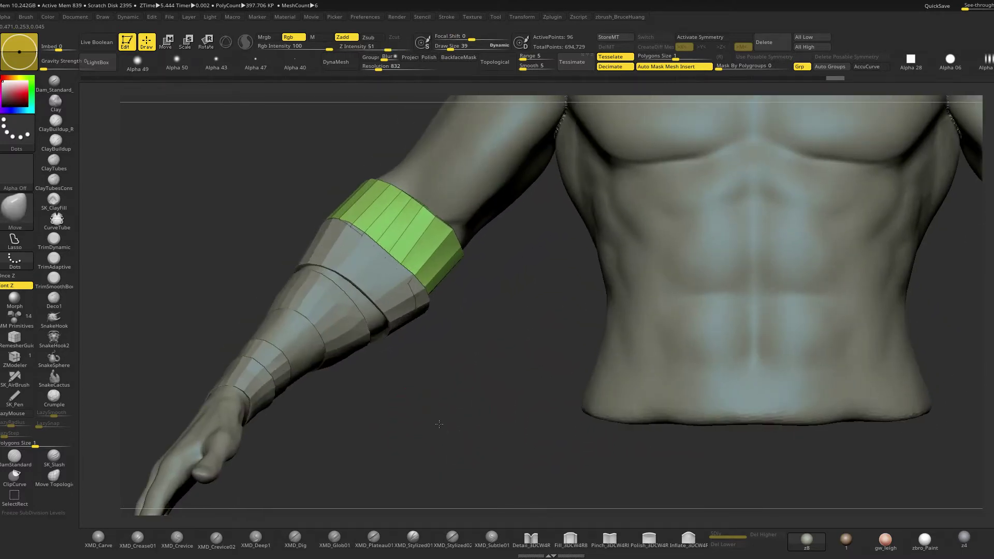
key("ctrl+shift+z")
mouse_move(502, 421)
left_mouse_down("alt")
mouse_move(455, 395)
mouse_move(461, 401)
mouse_move(452, 345)
left_mouse_up("alt")
Delete the partly hidden fm_16 band subtool below the wide band
left_click(390, 316, "alt")
left_click_drag(455, 417, 456, 440)
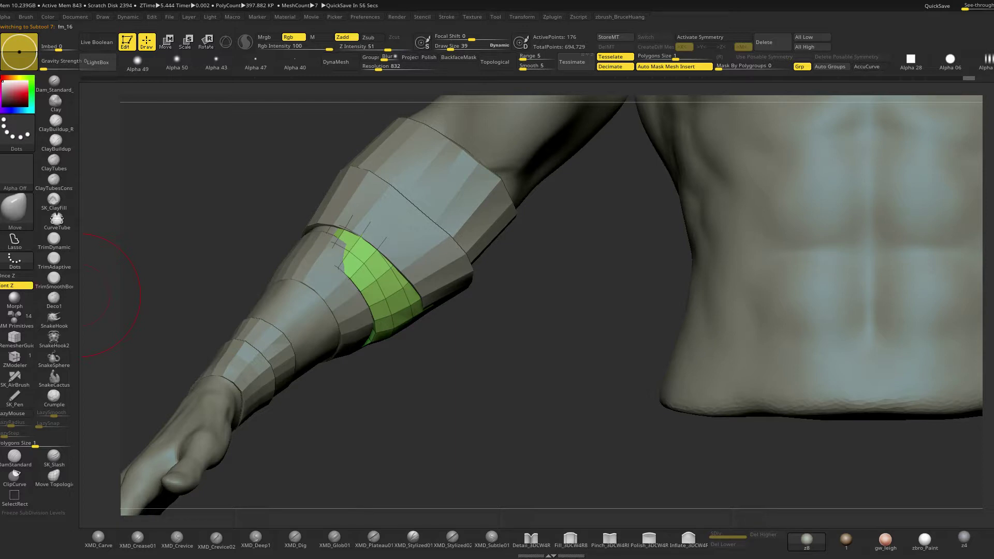
mouse_move(533, 401)
left_mouse_down()
mouse_move(564, 375)
mouse_move(524, 390)
mouse_move(535, 386)
left_mouse_up()
mouse_move(477, 322)
left_mouse_down()
mouse_move(482, 343)
mouse_move(496, 334)
left_mouse_up()
key("Delete")
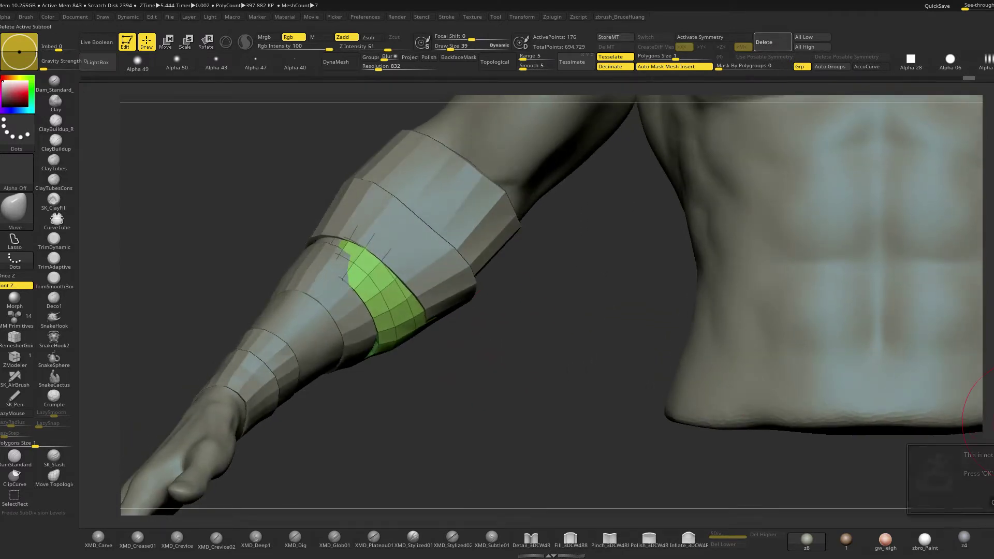
key("Return")
Pull the forearm band below the wide band up toward it with the Move brush
mouse_move(521, 388)
left_mouse_down()
mouse_move(483, 389)
mouse_move(357, 330)
left_mouse_up()
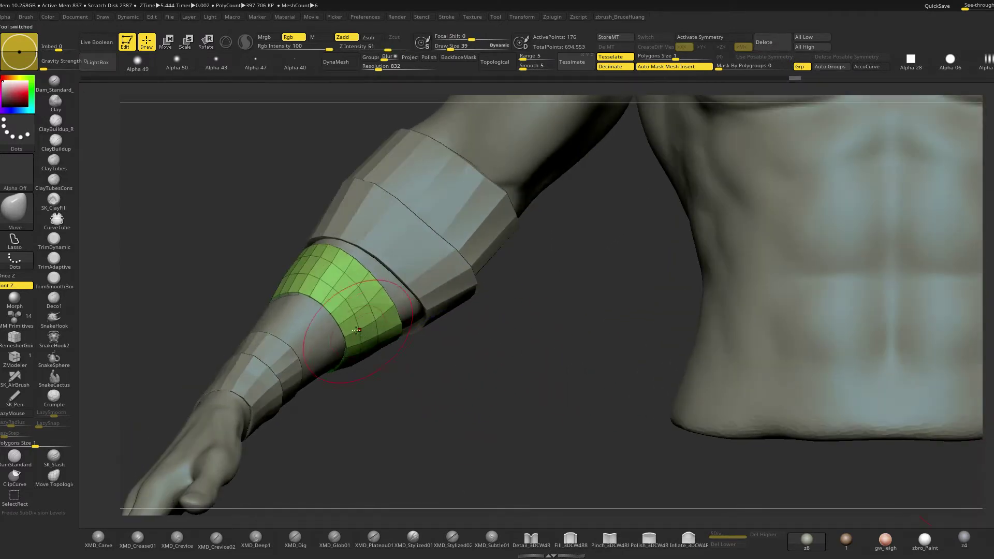
mouse_move(407, 388)
left_mouse_down()
mouse_move(378, 321)
mouse_move(411, 311)
left_mouse_up()
key("space")
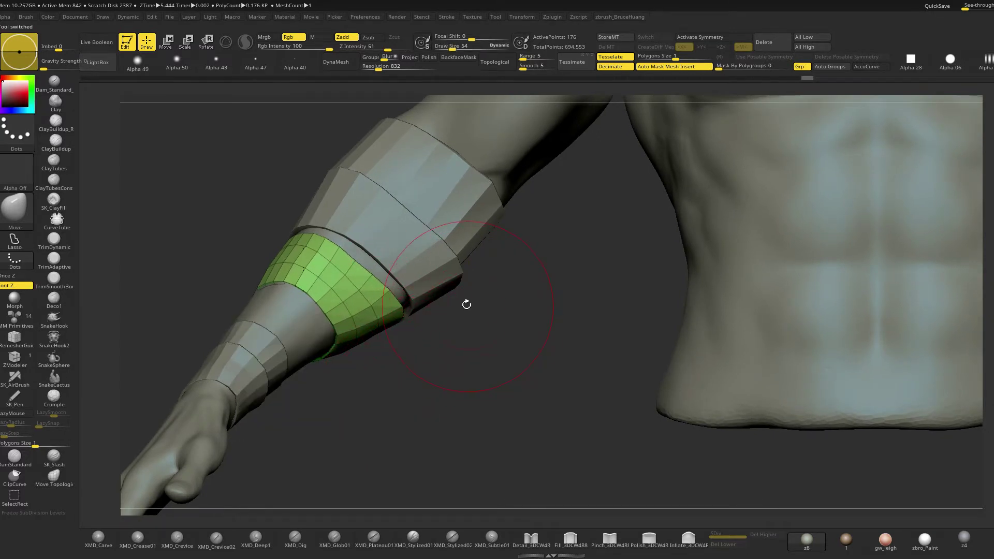
Reshape the elbow band's upper rim with the Move brush at draw size 54 and refine it at draw size 36
left_click(435, 264, "alt")
left_click_drag(474, 344, 432, 413, "alt")
left_click_drag(474, 314, 409, 304, "alt")
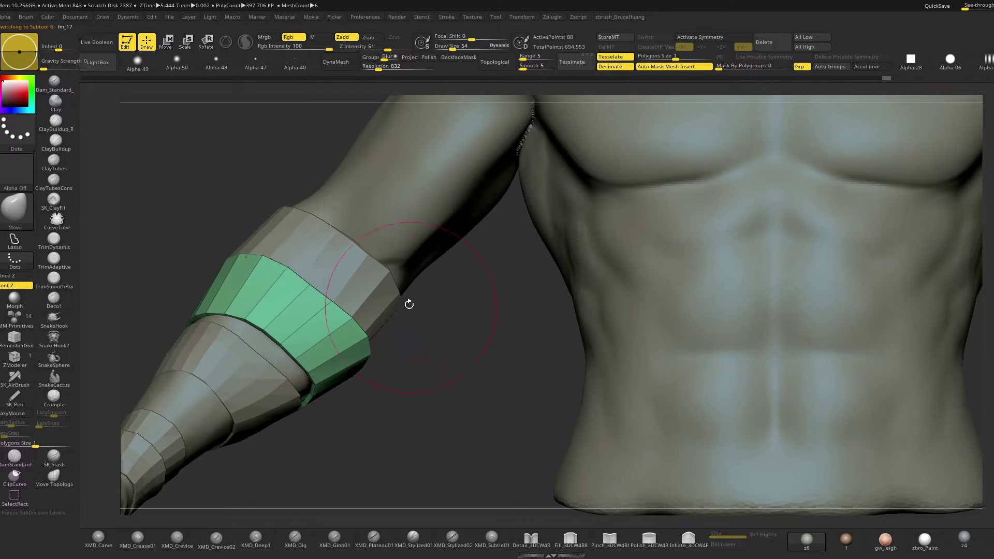
left_click(376, 272, "alt")
left_click_drag(377, 272, 292, 258)
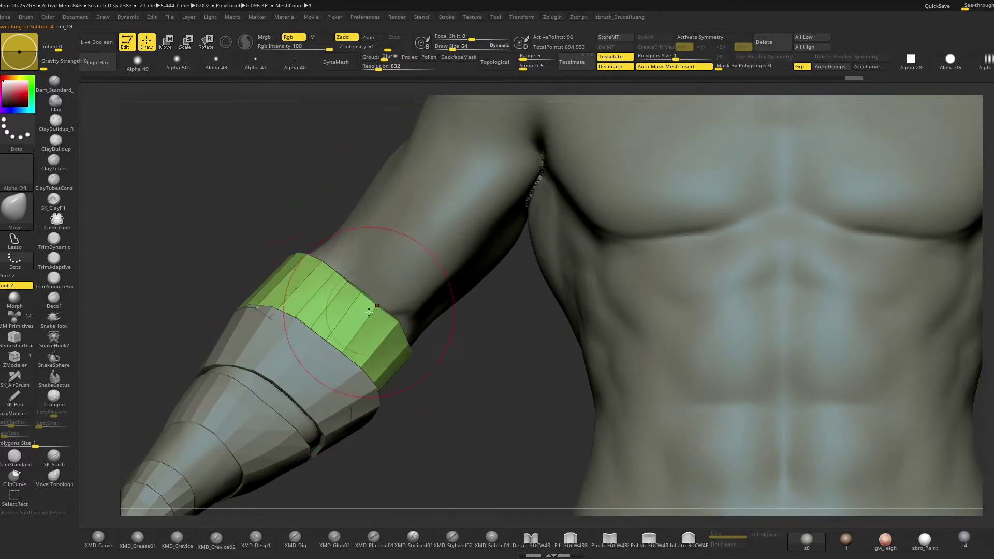
mouse_move(384, 323)
left_mouse_down()
mouse_move(402, 379)
mouse_move(417, 356)
mouse_move(417, 410)
left_mouse_up()
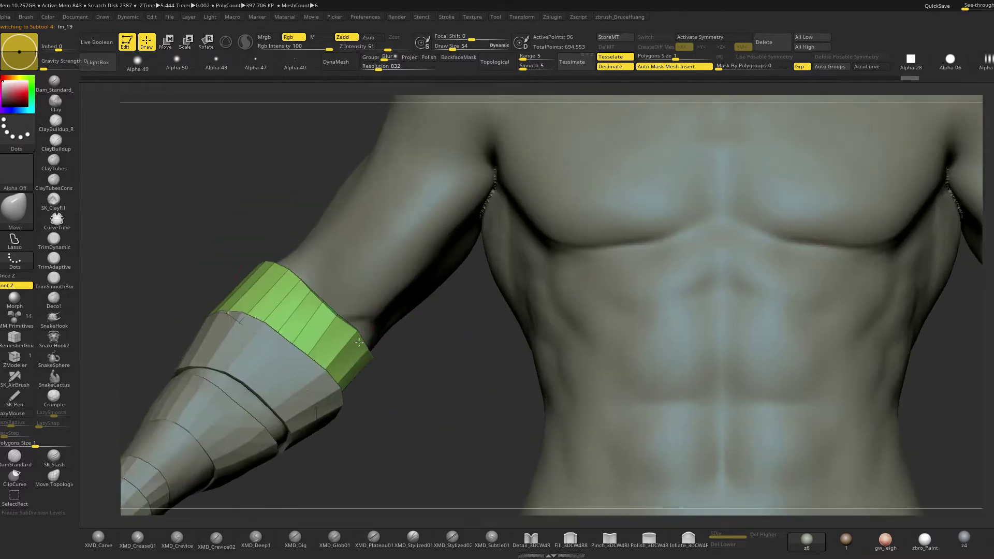
key("bracketleft")
key("bracketleft")
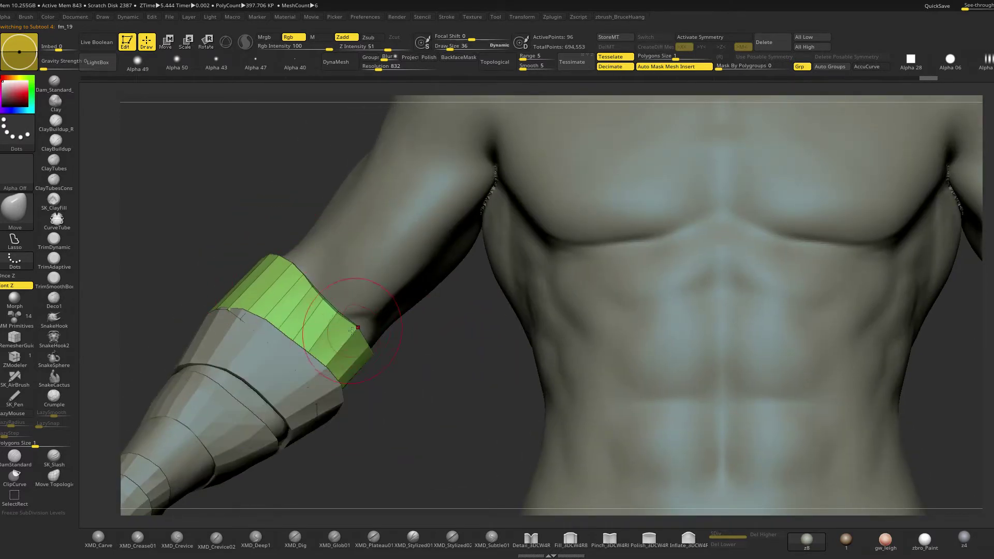
left_click_drag(413, 374, 351, 297)
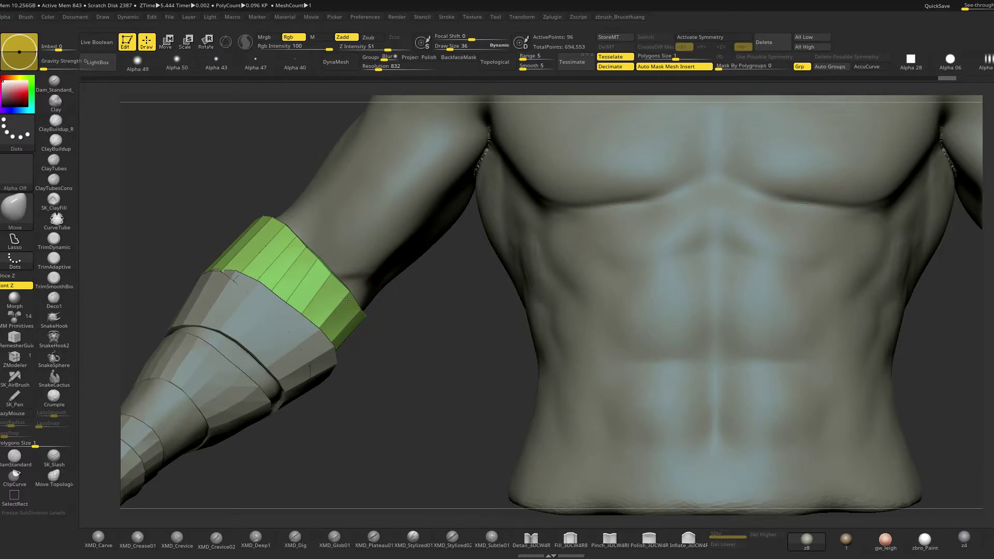
Fit the wide band beneath the elbow band using the Move brush at draw size 65
left_click(314, 346, "alt")
mouse_move(357, 404)
left_mouse_down("alt")
mouse_move(369, 377)
mouse_move(382, 397)
mouse_move(422, 413)
mouse_move(458, 409)
mouse_move(358, 341)
left_mouse_up("alt")
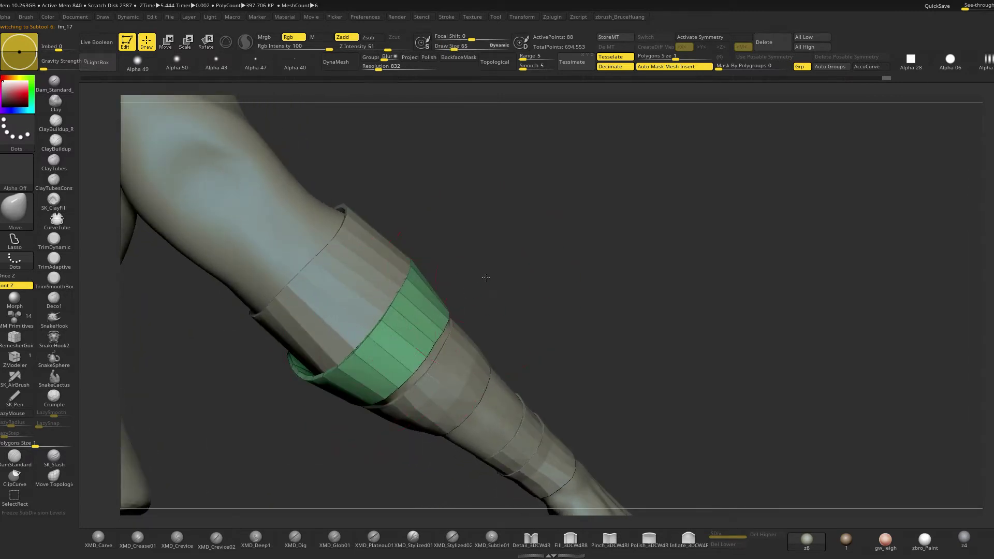
left_click_drag(486, 277, 306, 411)
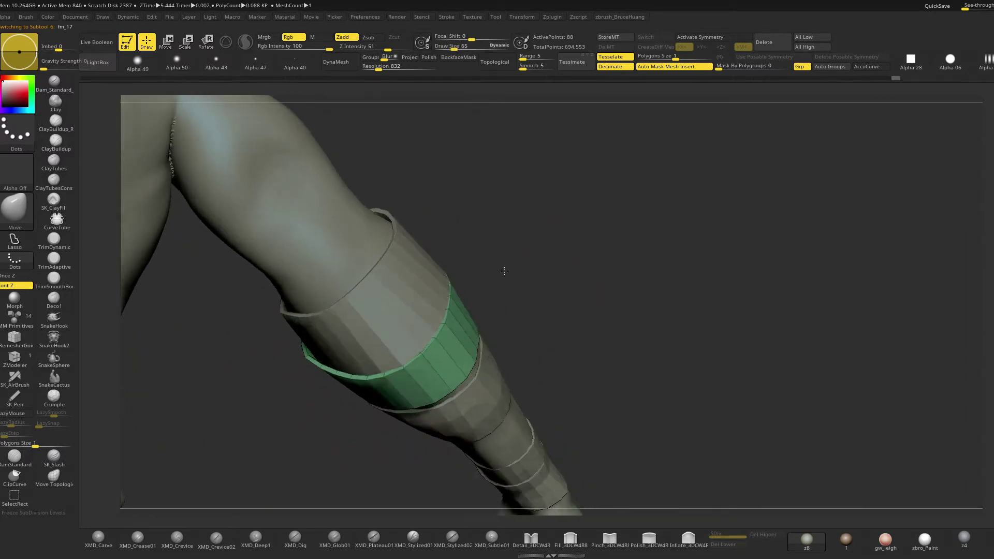
left_click_drag(504, 271, 425, 339)
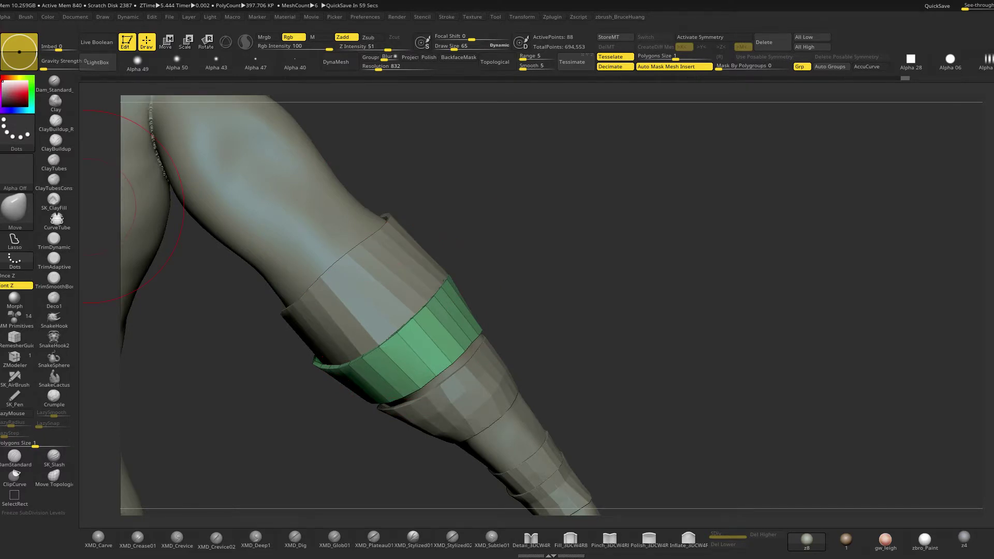
left_click_drag(727, 285, 522, 278)
Refine the elbow band's fit around the arm using the Move brush at draw sizes 65 and 58
left_click(425, 285, "alt")
left_click_drag(410, 274, 421, 311)
left_click_drag(457, 252, 466, 218)
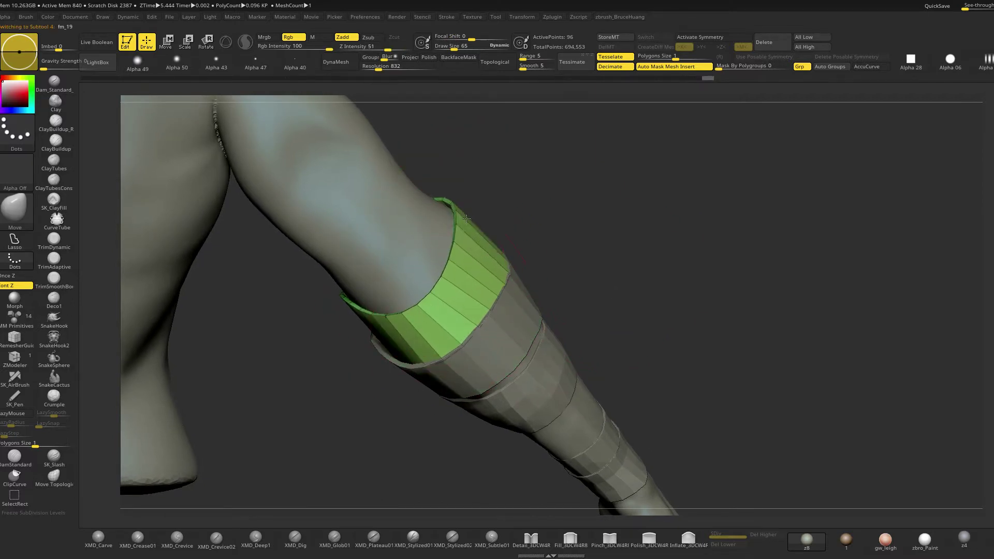
left_click_drag(531, 211, 460, 206)
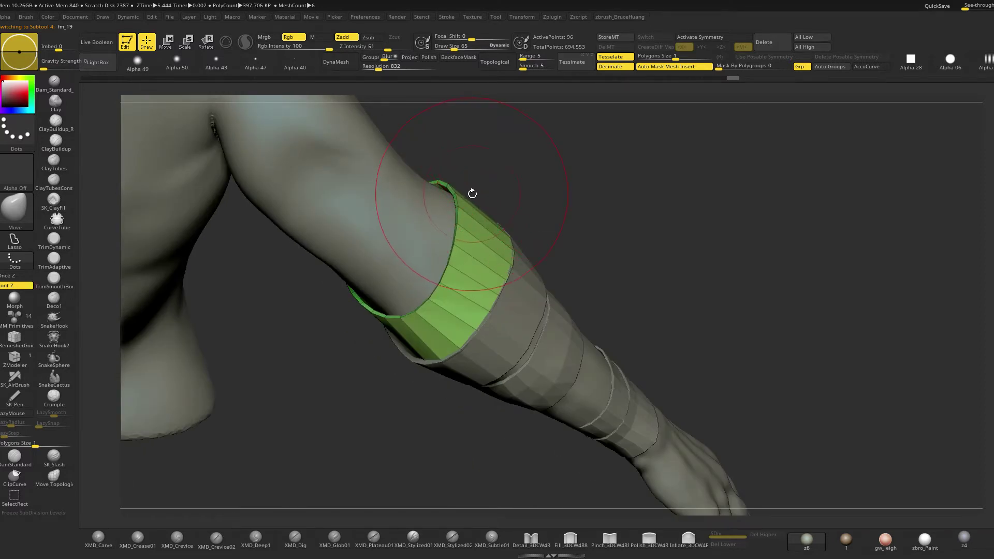
mouse_move(545, 215)
left_mouse_down()
mouse_move(571, 193)
mouse_move(539, 228)
left_mouse_up()
key("space")
left_click_drag(399, 303, 393, 304)
left_click_drag(542, 220, 469, 210)
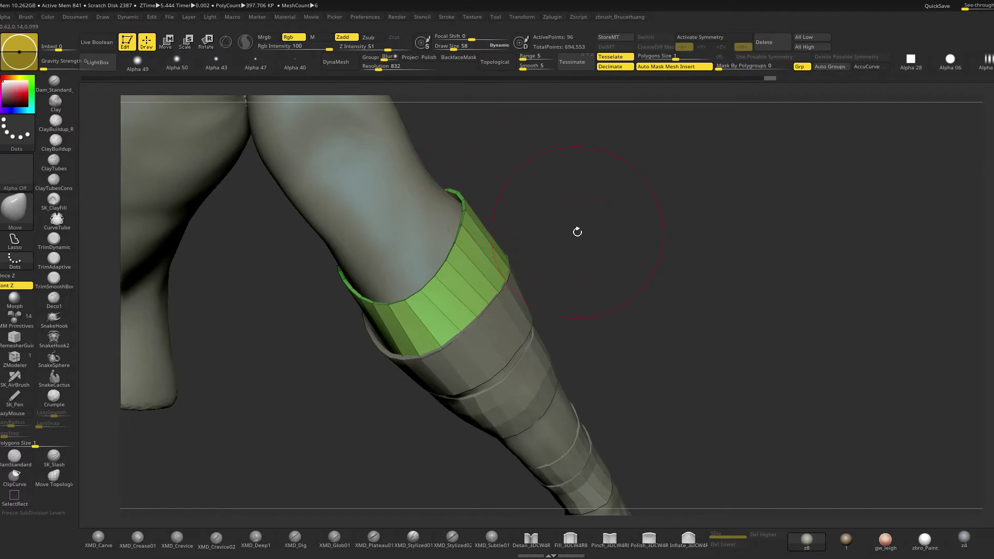
left_click_drag(578, 232, 494, 217)
left_click(486, 265, "alt")
left_click_drag(401, 261, 515, 309)
mouse_move(568, 259)
left_mouse_down()
mouse_move(756, 248)
mouse_move(710, 259)
mouse_move(668, 240)
left_mouse_up()
Isolate the fm_20 forearm band and remove two of its edge loops using ZModeler at draw size 8
left_click(519, 284, "alt")
key("alt+s")
key("space")
left_click_drag(553, 295, 545, 295)
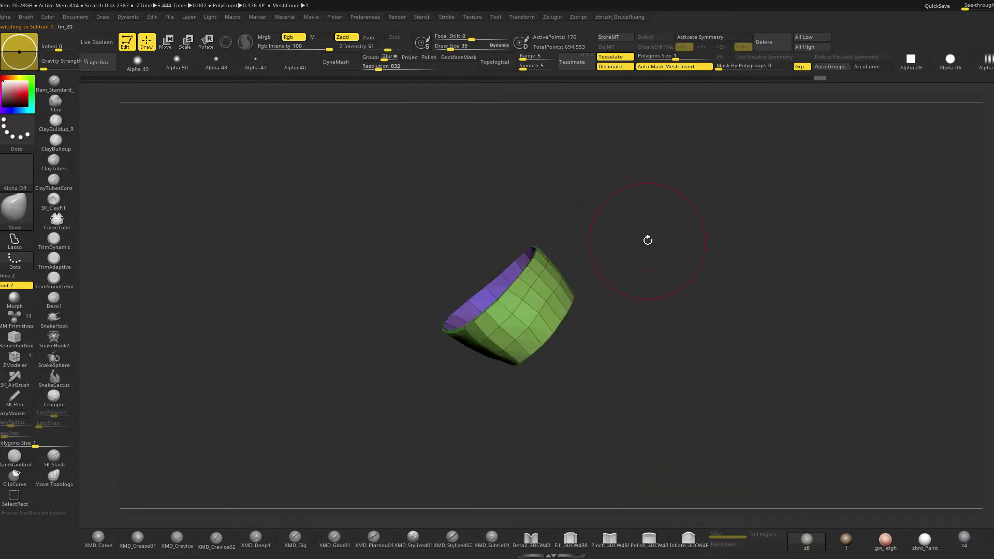
left_click(12, 360)
key("space")
left_click_drag(649, 244, 630, 274)
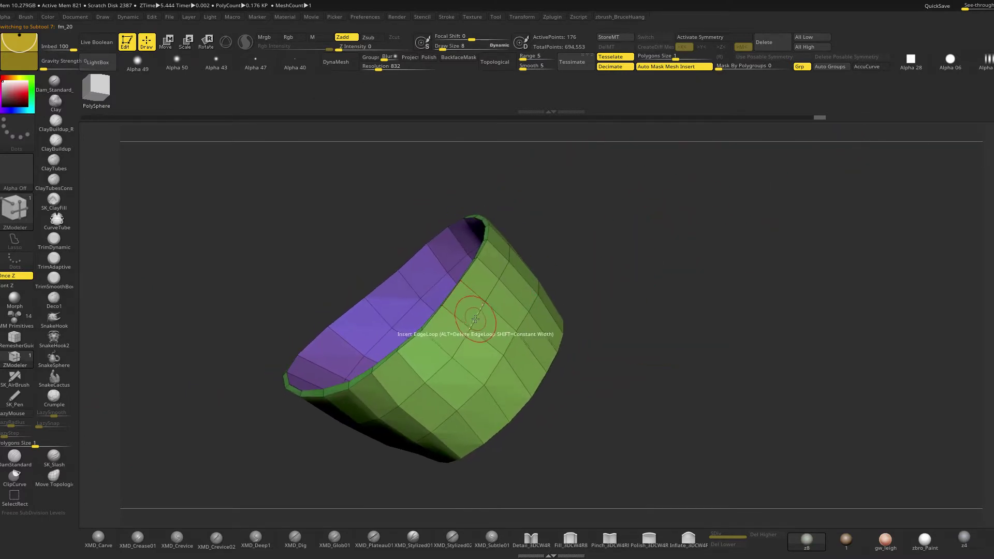
left_click_drag(626, 245, 552, 281)
left_click(510, 308)
left_click(490, 298)
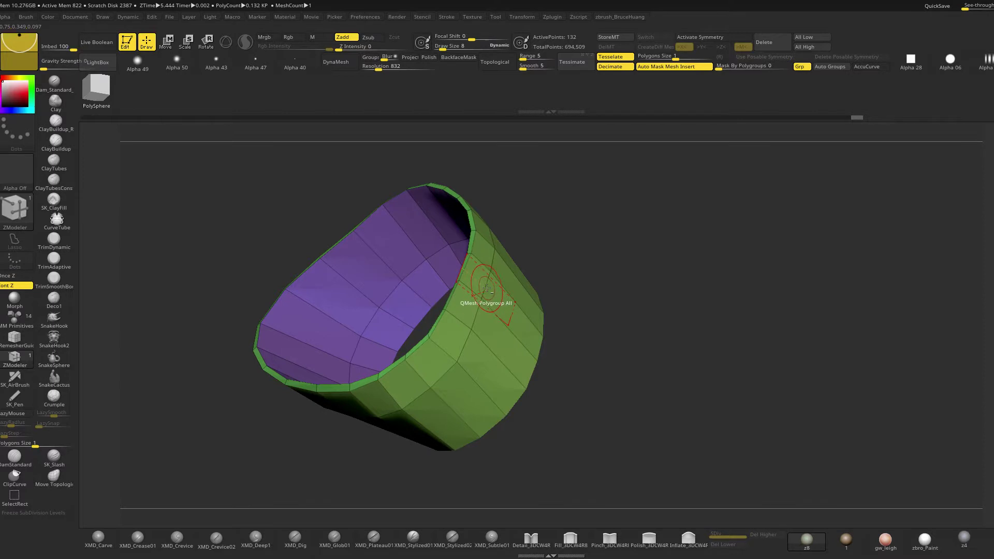
Set the draw size to 3 and assign the whole isolated band a single polygroup
left_click_drag(537, 285, 470, 294)
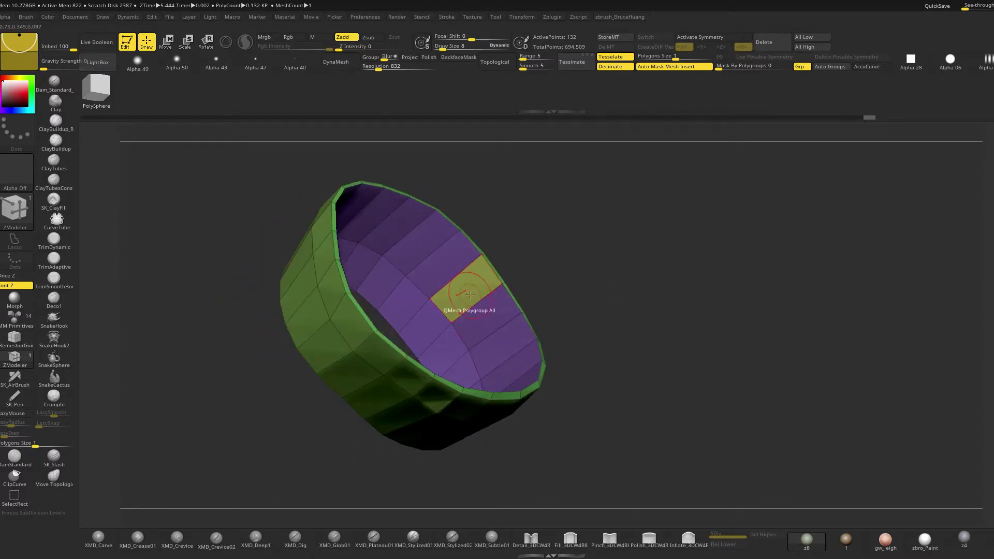
left_click_drag(601, 277, 544, 339)
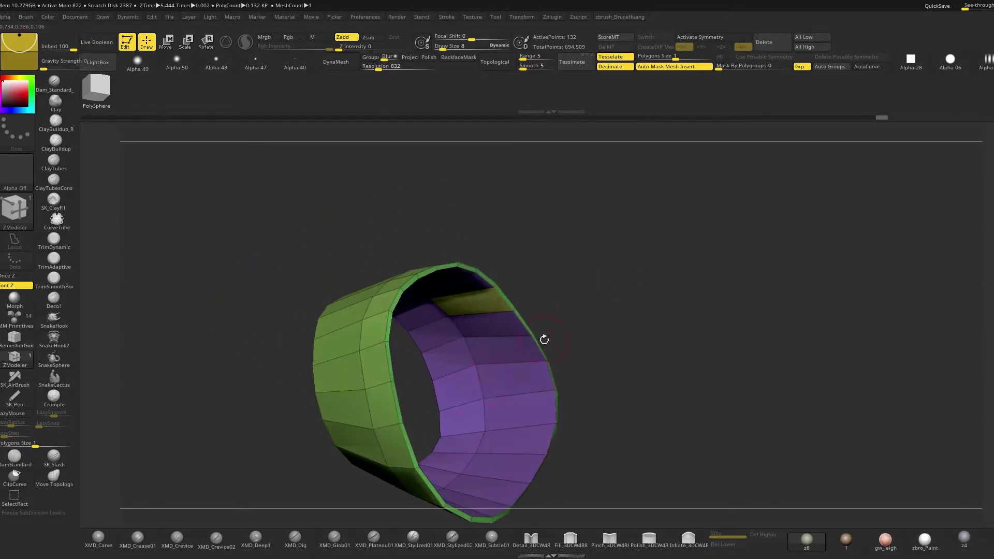
key("space")
mouse_move(569, 286)
left_mouse_down()
mouse_move(552, 233)
mouse_move(602, 264)
left_mouse_up()
key("ctrl+w")
Remove the remaining outer and inner edge loops of the isolated band and show the full model again
left_click_drag(551, 279, 518, 303)
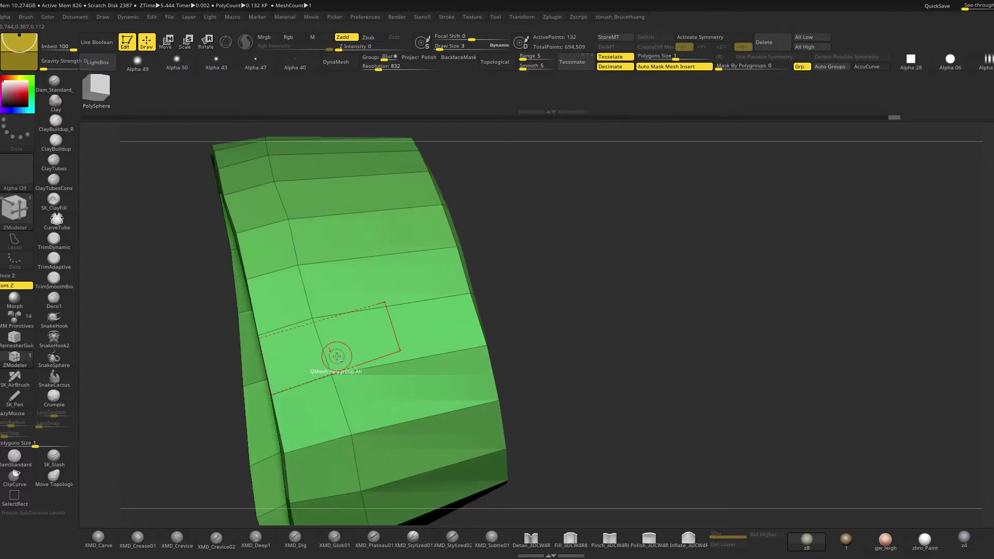
left_click_drag(579, 301, 562, 222)
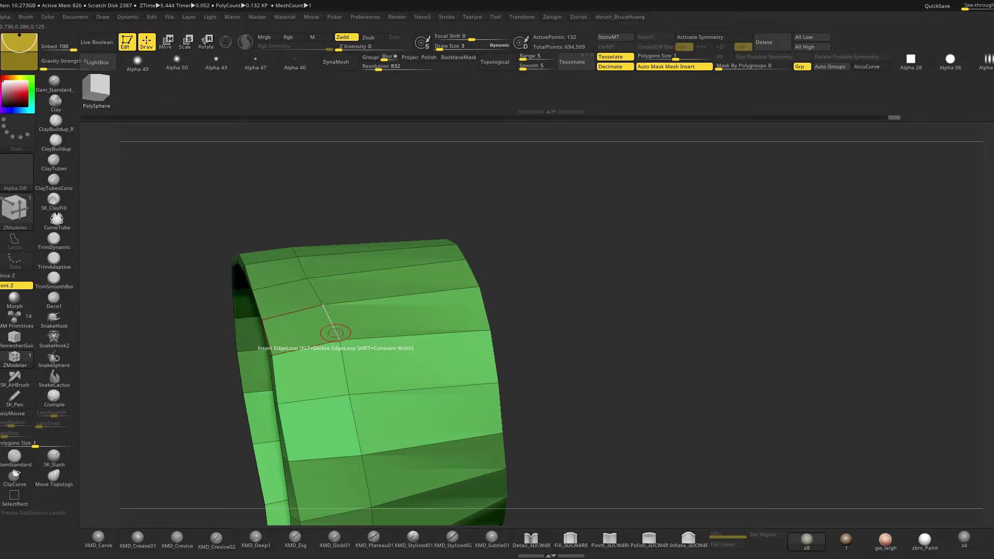
left_click_drag(487, 261, 403, 421)
left_click(431, 328, "alt")
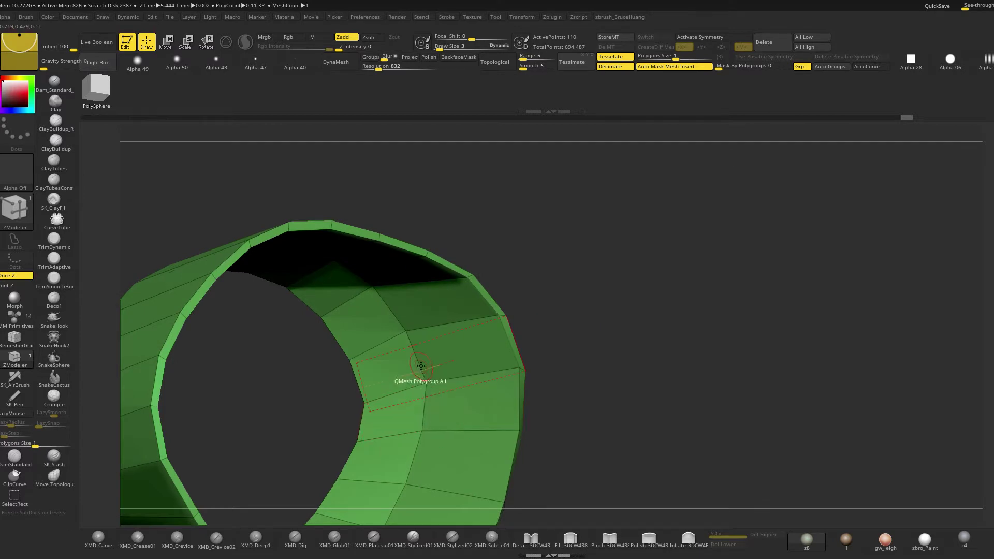
left_click_drag(585, 305, 631, 248)
left_click(350, 290, "alt")
left_click_drag(585, 295, 554, 282)
key("shift+s")
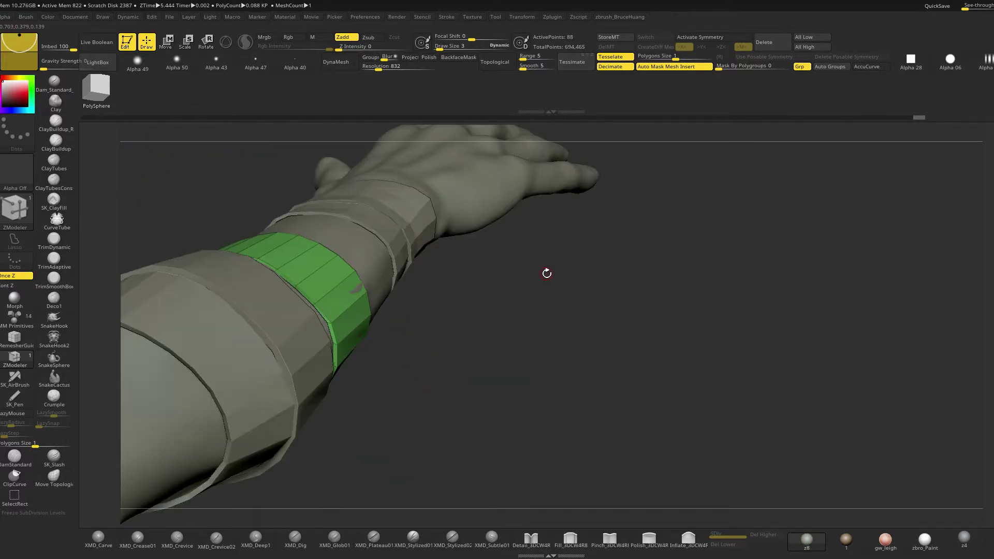
Tuck the fm_20 band's outer side edge closer to the forearm using the Move brush at draw size 58
left_click_drag(414, 349, 620, 343)
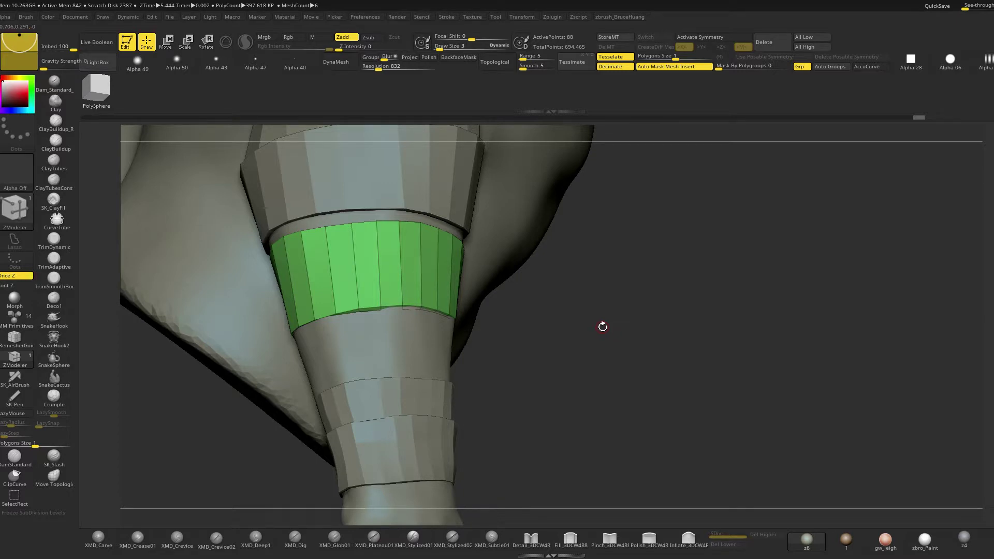
left_click_drag(603, 341, 539, 357)
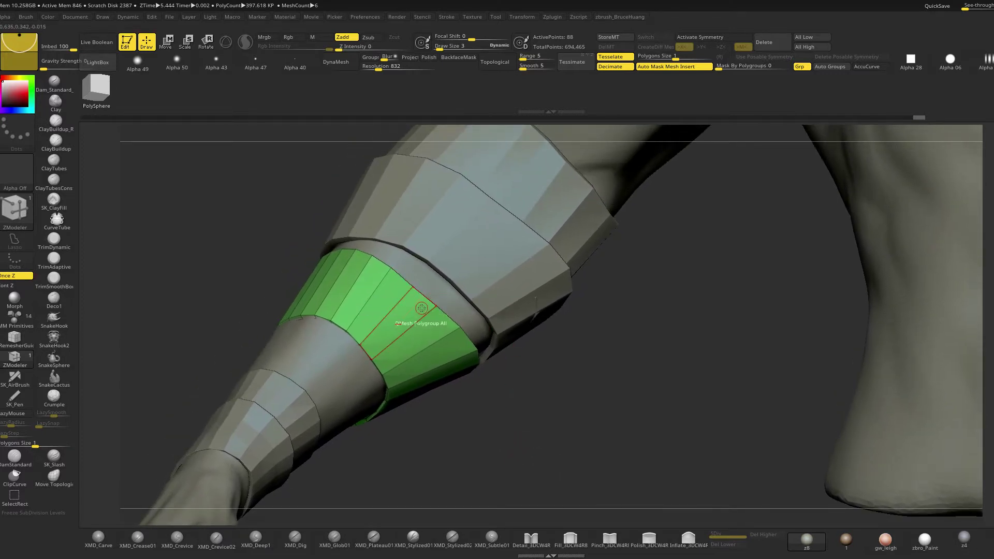
key("b")
key("m")
key("v")
key("space")
left_click_drag(430, 296, 425, 295)
key("space")
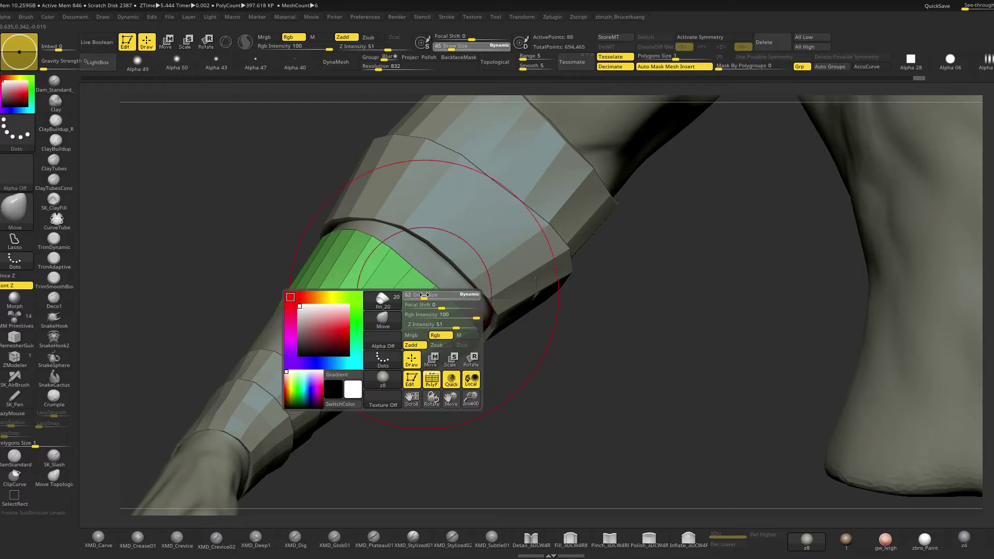
mouse_move(483, 357)
left_mouse_down()
mouse_move(452, 383)
mouse_move(452, 367)
mouse_move(468, 366)
mouse_move(466, 348)
left_mouse_up()
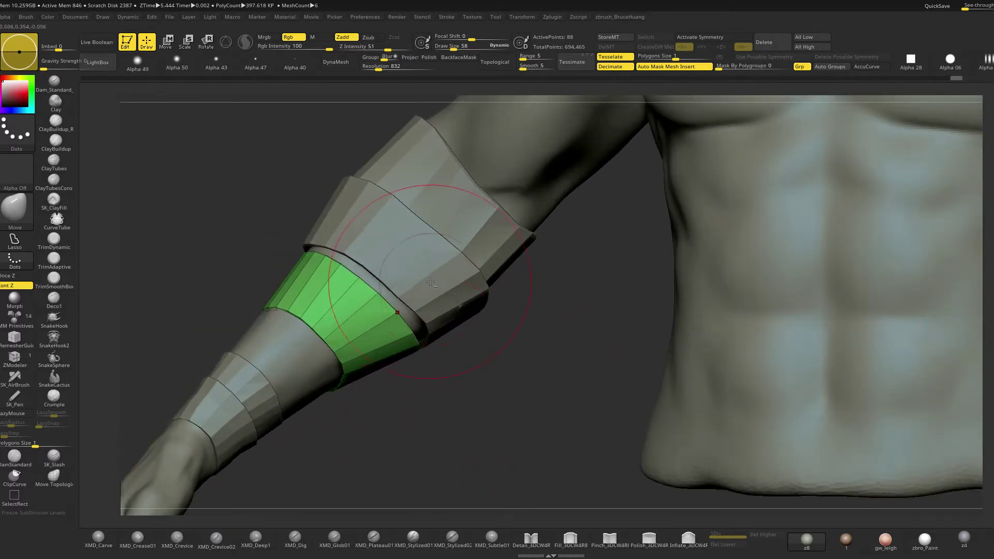
Adjust the wrist-side edge of the fm_17 band below the elbow with the Move brush at draw size 42
left_click(429, 278, "alt")
key("space")
left_click_drag(430, 292, 425, 293)
key("space")
left_click_drag(350, 248, 361, 263)
key("bracketright")
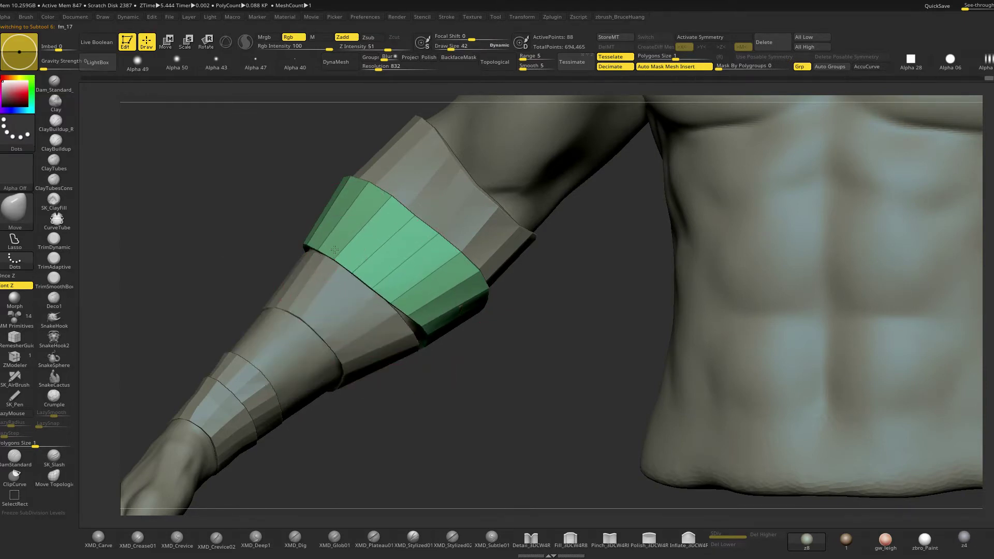
Select the fm_20 band and reshape its wrist-side edge along the underside of the forearm
left_click_drag(466, 362, 365, 322)
left_click(366, 322, "alt")
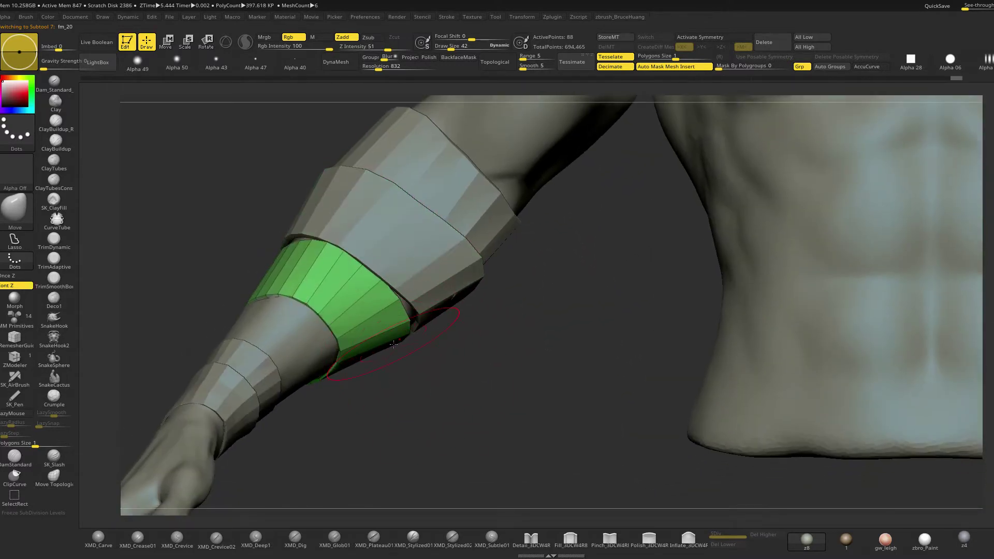
left_click_drag(347, 372, 360, 400)
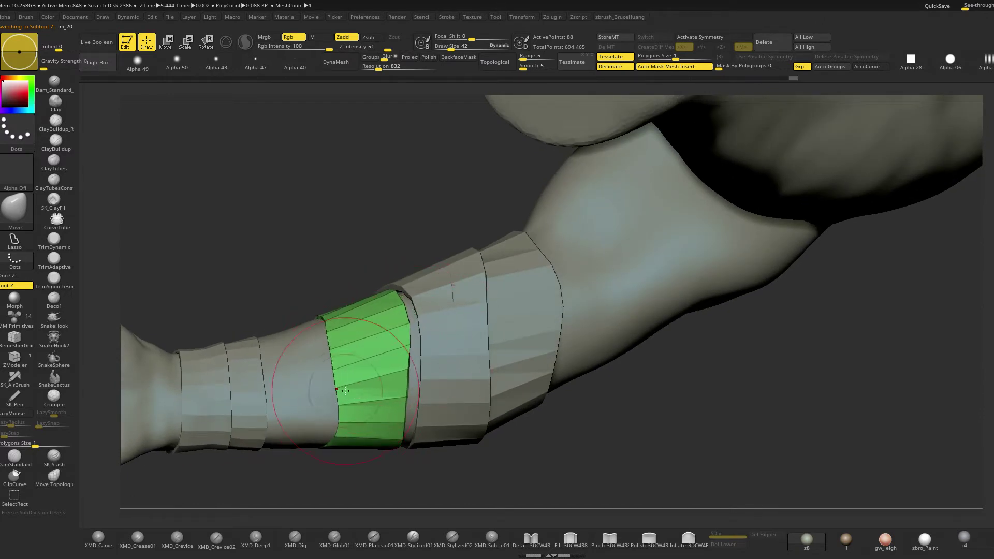
Pull the fm_17 band's wrist-side edge over the neighbouring fm_20 band, refining it at draw size 33
left_click(426, 317, "alt")
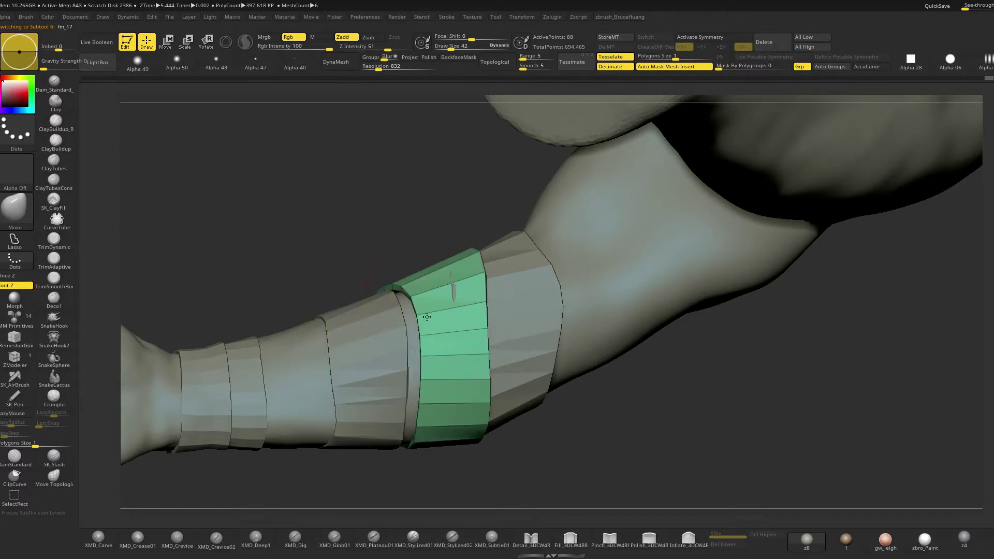
left_click_drag(395, 305, 408, 355)
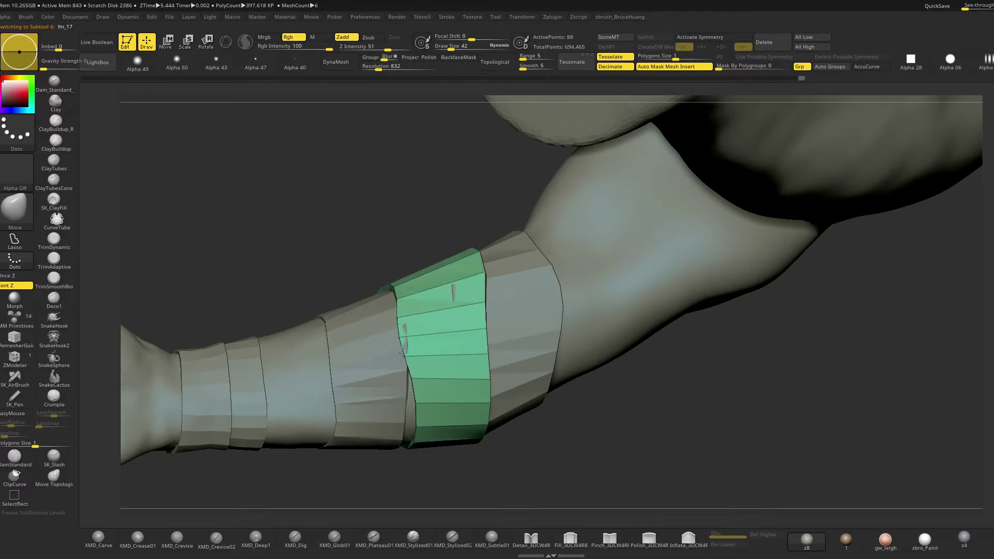
left_click_drag(357, 271, 399, 316)
key("space")
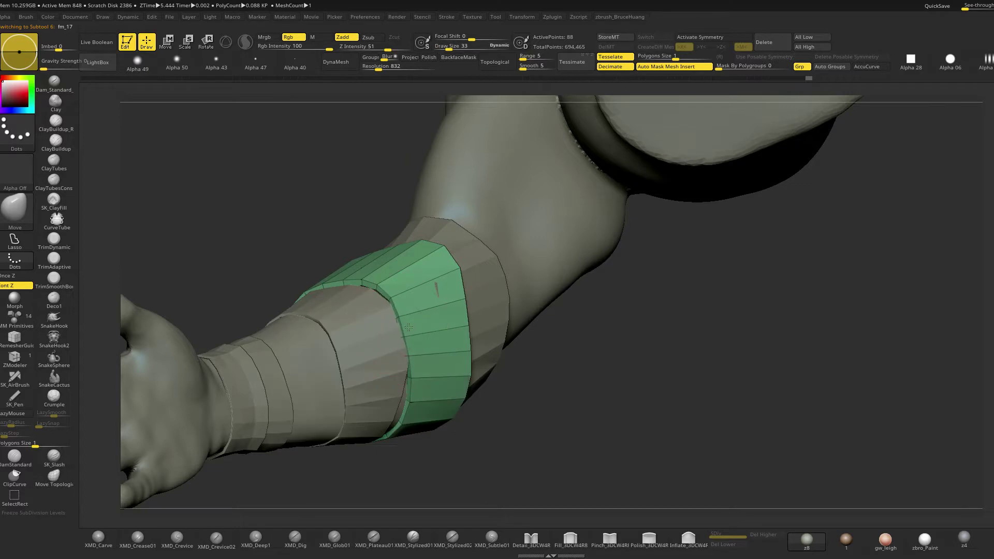
left_click_drag(457, 466, 424, 416)
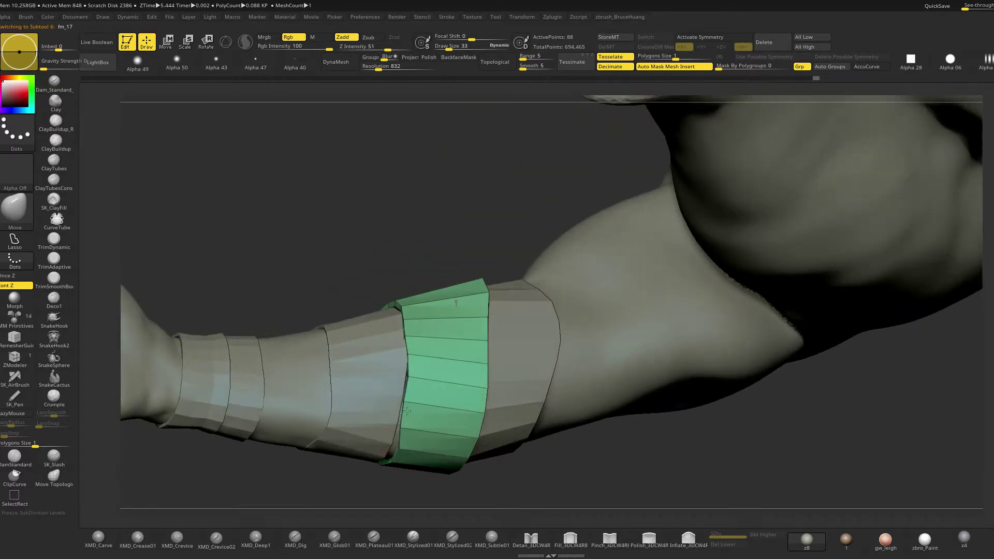
left_click_drag(345, 307, 406, 409)
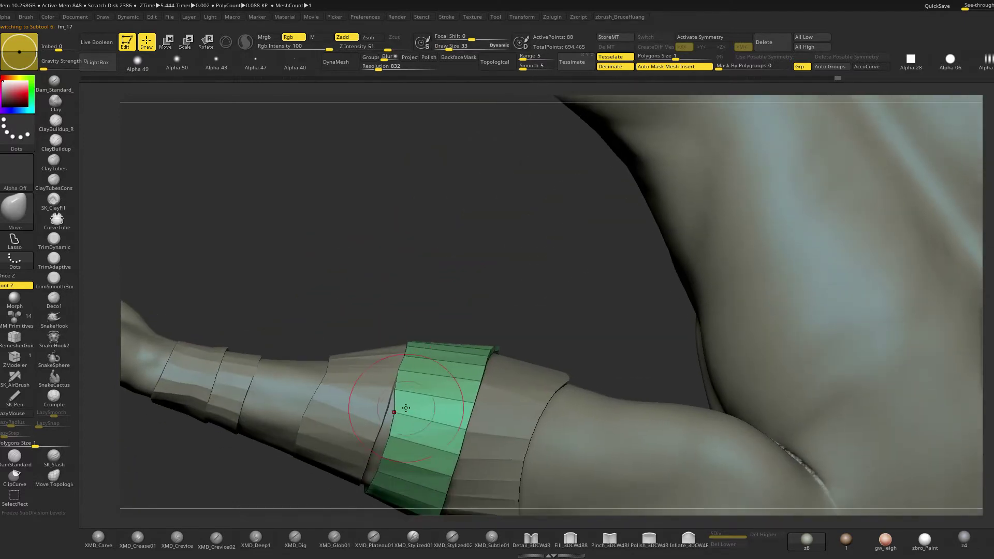
left_click_drag(397, 368, 653, 317)
mouse_move(805, 309)
left_mouse_down()
mouse_move(737, 314)
mouse_move(699, 298)
mouse_move(765, 288)
left_mouse_up()
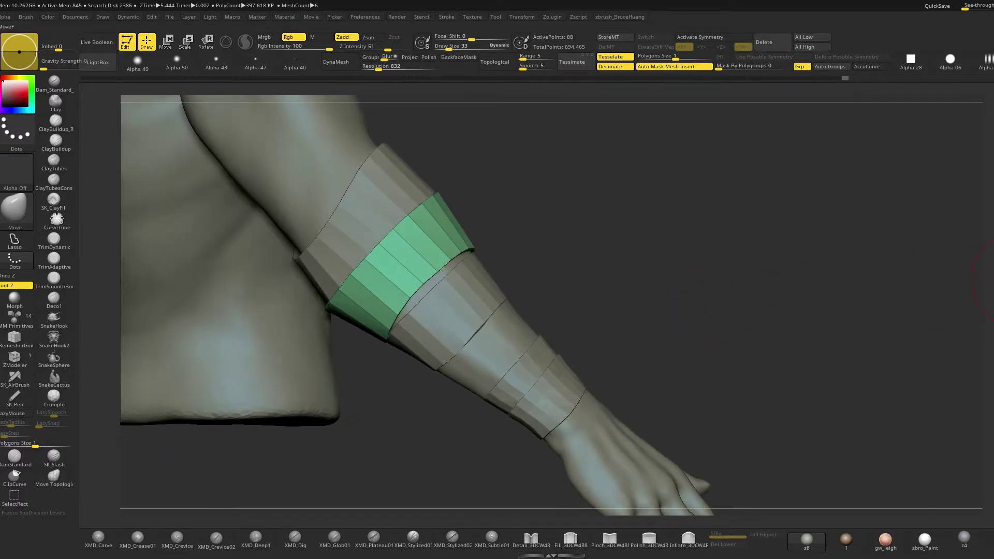
left_click(992, 279)
Isolate the fm_15 wrist-side band and delete its three outer edge loops using ZModeler at draw size 7
left_click(505, 334, "alt")
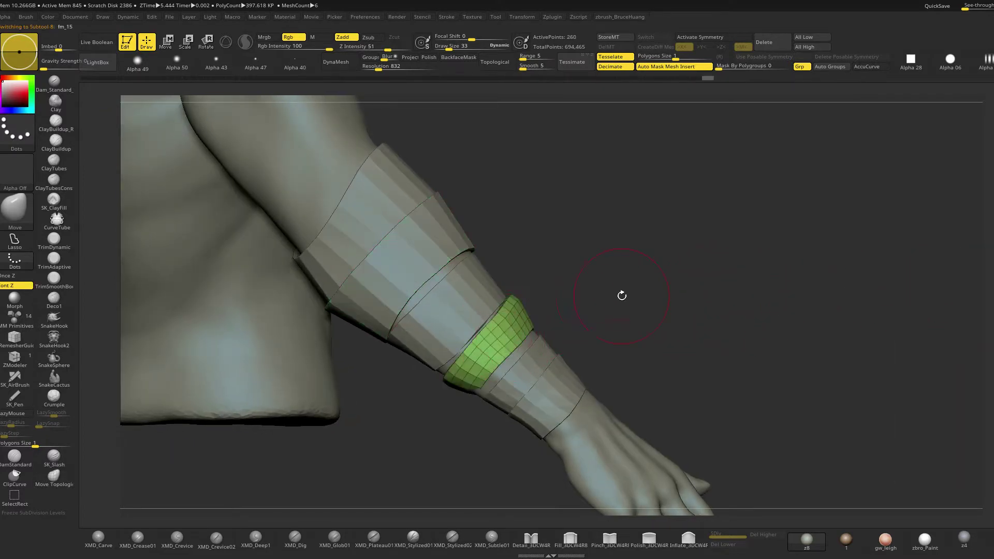
left_click_drag(623, 295, 594, 273, "alt")
key("f")
key("space")
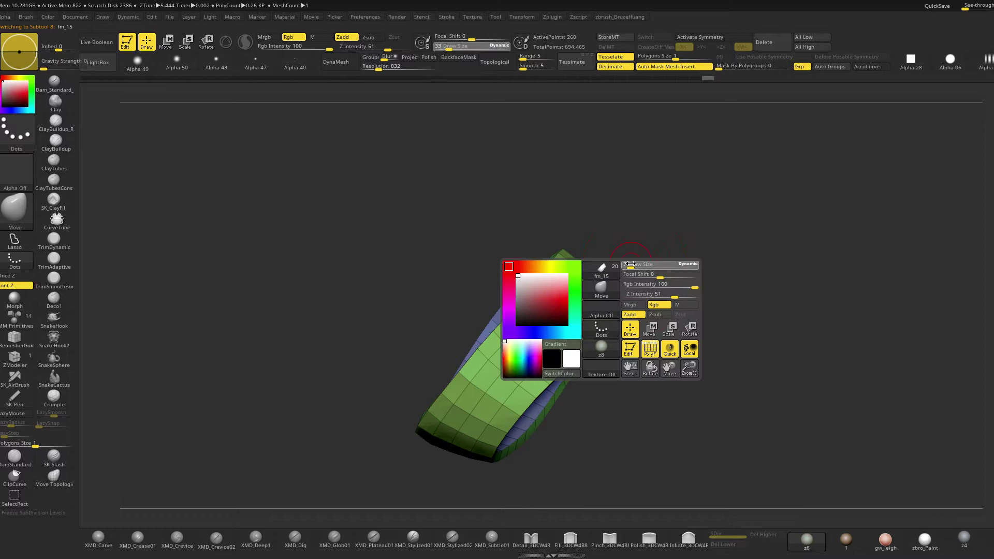
left_click(14, 359)
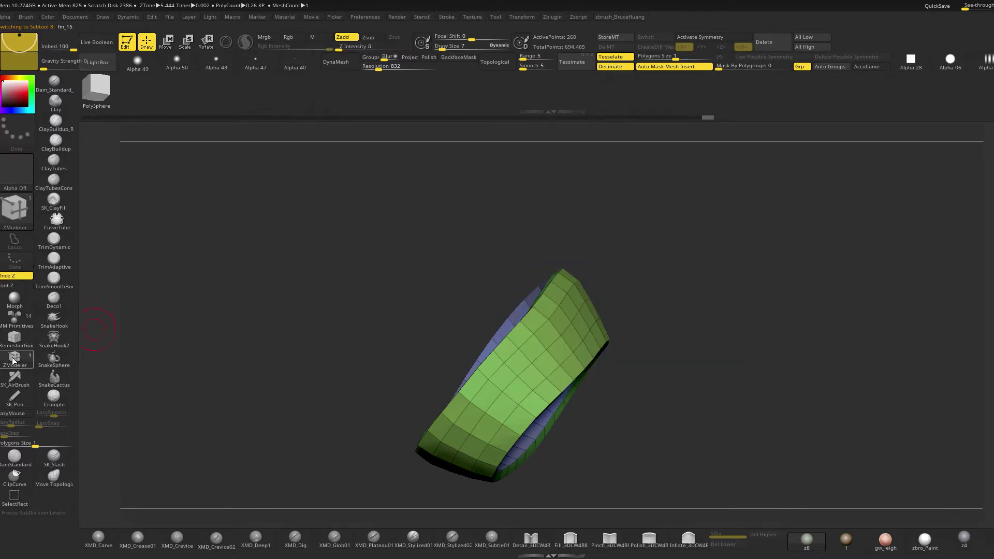
left_click(544, 328, "alt")
left_click(554, 342, "alt")
left_click(566, 344)
Delete the three inner edge loops of the fm_15 band and show the full model again
left_click_drag(689, 333, 745, 321)
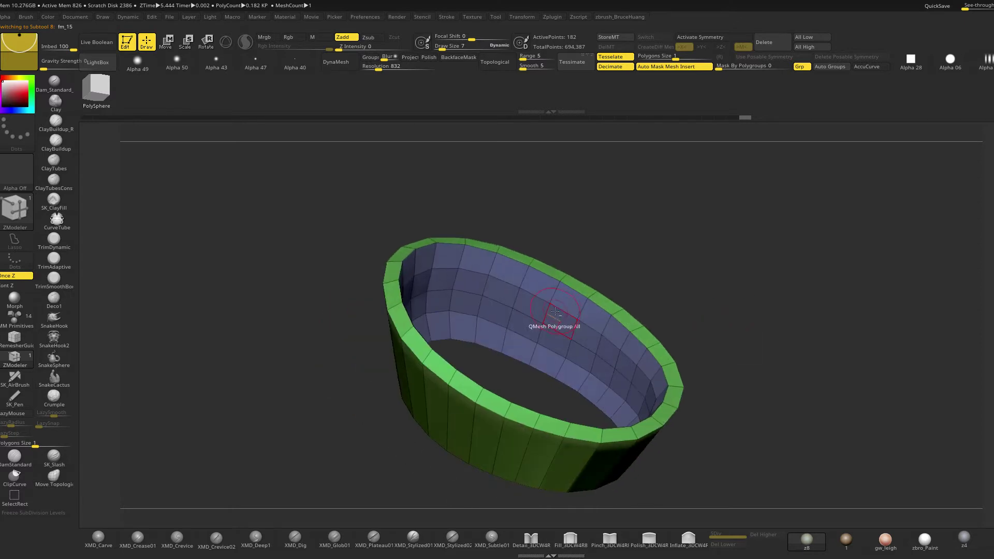
left_click(561, 309, "alt")
left_click(556, 331, "alt")
left_click(550, 344, "alt")
mouse_move(684, 321)
left_mouse_down()
mouse_move(664, 304)
mouse_move(714, 306)
mouse_move(691, 335)
left_mouse_up()
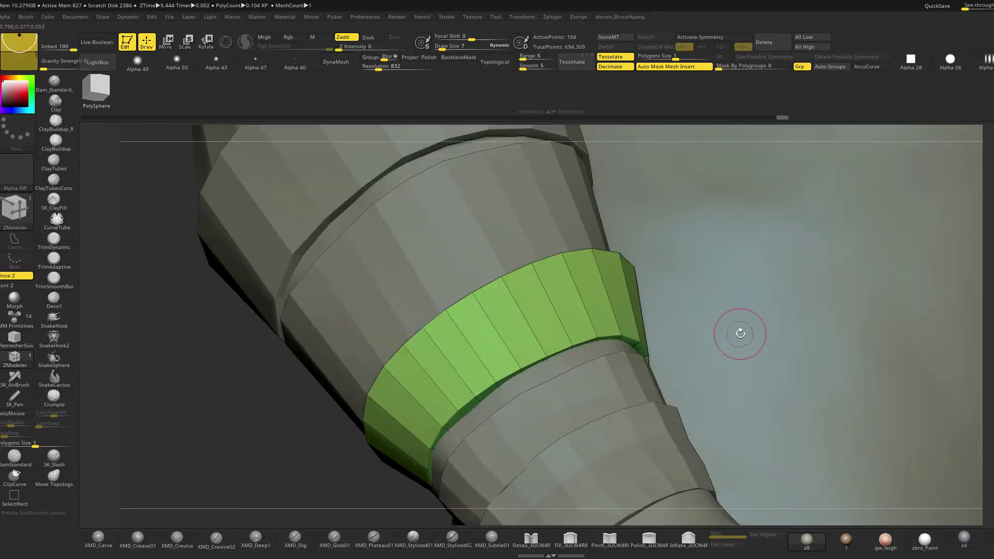
Shift the fm_15 band slightly along the forearm toward the wrist with the Transpose move line
left_click_drag(215, 406, 348, 393)
left_click_drag(654, 338, 590, 291, "alt")
key("w")
left_click_drag(572, 391, 596, 412)
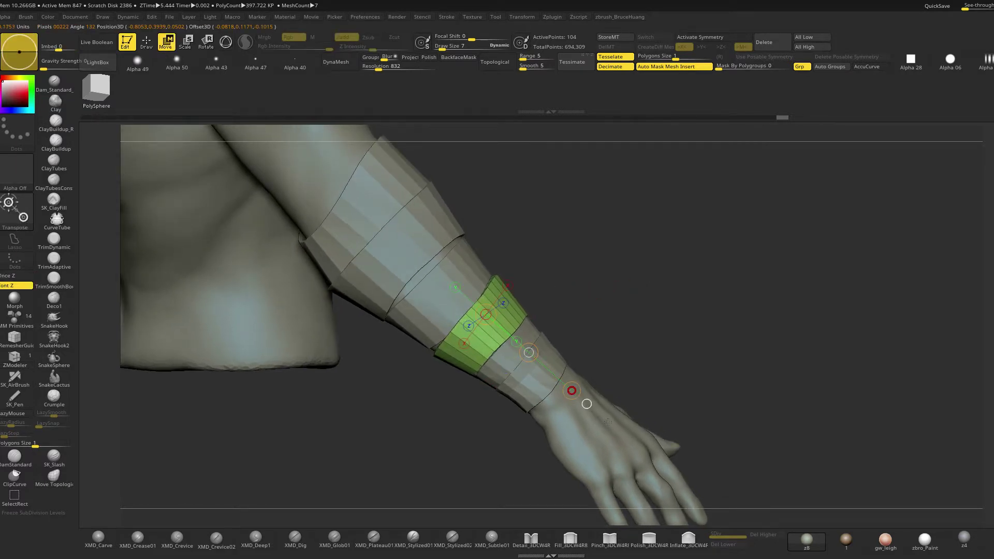
key("q")
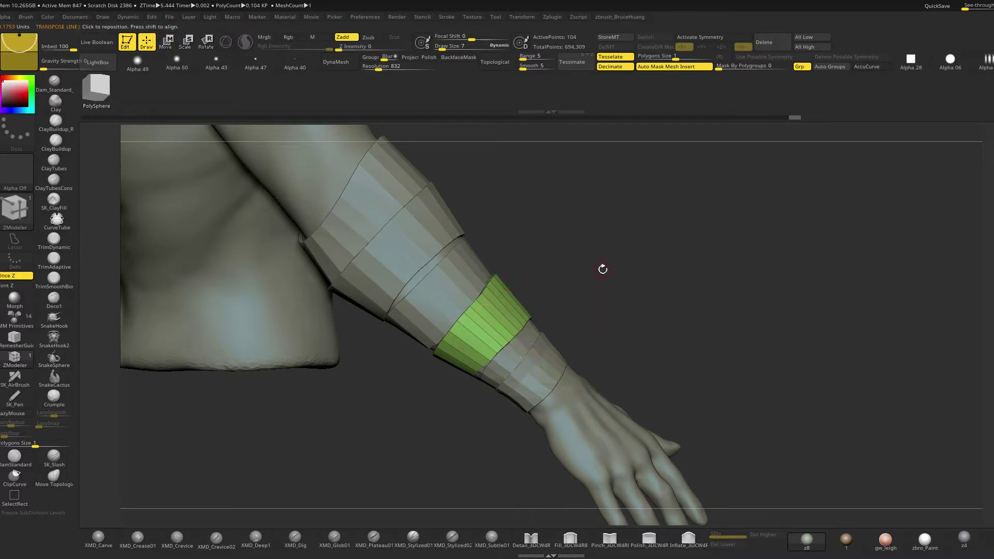
Reshape the fm_15 band's edge around the forearm using the Move brush at draw size 51
left_click_drag(602, 269, 553, 272)
key("space")
mouse_move(524, 304)
left_mouse_down()
mouse_move(557, 274)
mouse_move(552, 269)
mouse_move(555, 298)
mouse_move(541, 274)
mouse_move(562, 257)
left_mouse_up()
key("b")
key("m")
key("v")
mouse_move(528, 288)
left_mouse_down()
mouse_move(505, 295)
mouse_move(554, 279)
left_mouse_up()
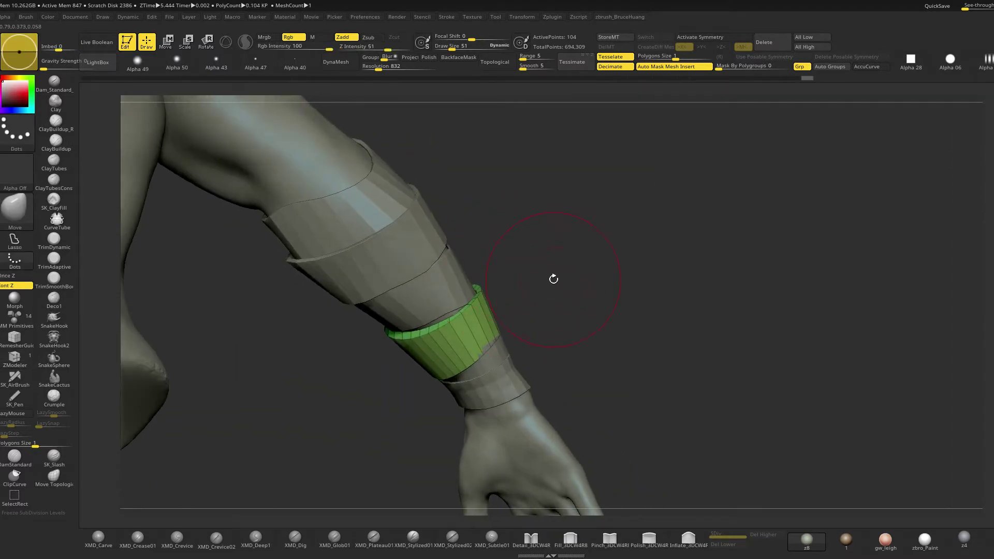
Refine the fm_15 band's elbow-side edge against the fm_20 band at draw sizes 36 and 42
key("space")
left_click_drag(469, 311, 462, 310)
mouse_move(544, 269)
left_mouse_down()
mouse_move(566, 256)
mouse_move(530, 260)
left_mouse_up()
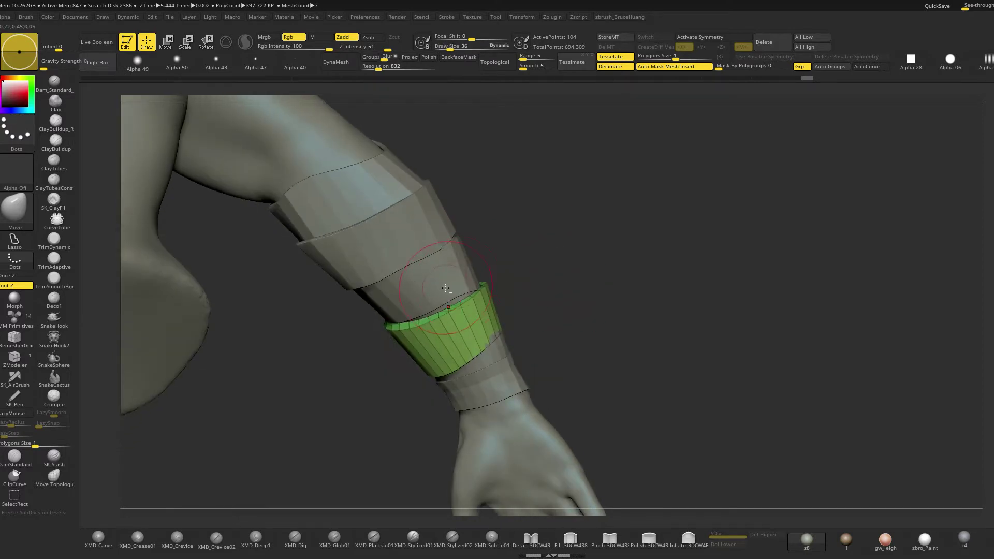
key("space")
left_click_drag(453, 288, 456, 332)
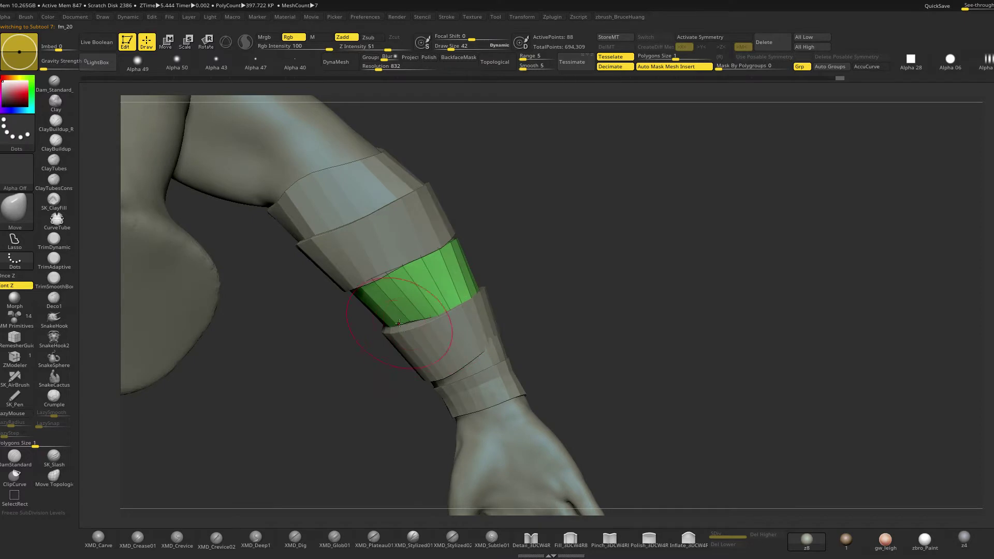
Adjust the fm_15 band's wrist-side fit with the Move brush and select the neighbouring wrist band
mouse_move(532, 280)
left_mouse_down()
mouse_move(424, 332)
mouse_move(444, 320)
mouse_move(449, 336)
mouse_move(496, 342)
mouse_move(470, 357)
mouse_move(530, 300)
mouse_move(536, 329)
mouse_move(517, 324)
mouse_move(546, 257)
left_mouse_up()
left_click(461, 334, "alt")
key("space")
key("space")
left_click_drag(483, 353, 492, 354)
mouse_move(524, 321)
left_mouse_down()
mouse_move(530, 357)
mouse_move(557, 306)
mouse_move(547, 321)
mouse_move(472, 291)
mouse_move(524, 273)
mouse_move(524, 346)
mouse_move(482, 330)
mouse_move(528, 339)
mouse_move(514, 322)
mouse_move(542, 279)
mouse_move(565, 311)
mouse_move(550, 366)
mouse_move(487, 340)
left_mouse_up()
left_click(481, 376, "alt")
Select and isolate the fm_15 band, and switch to the ZModeler brush
key("shift+s")
left_click(468, 325, "alt")
key("space")
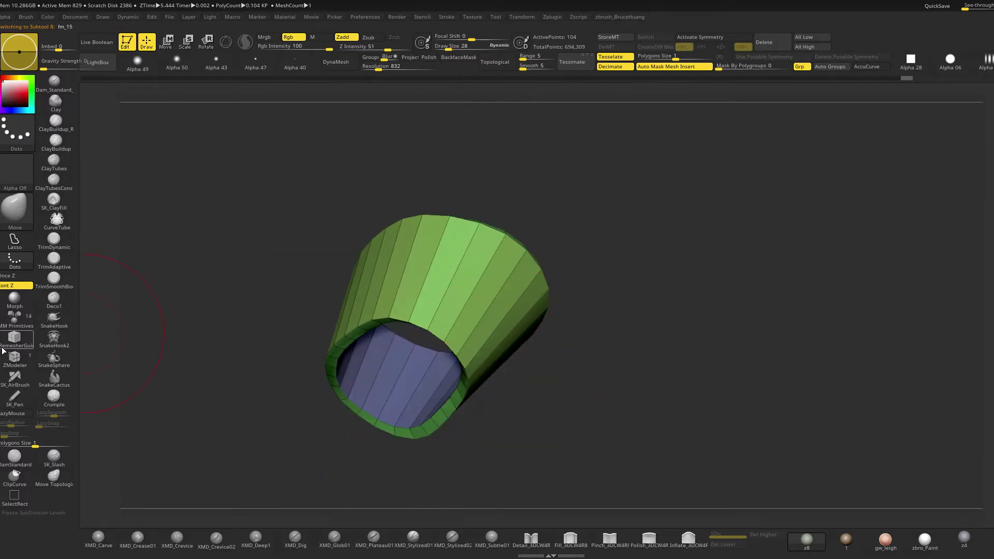
left_click(15, 358)
Try to scale a complete edge loop at the fm_15 band's opening using ZModeler at draw size 9
key("space")
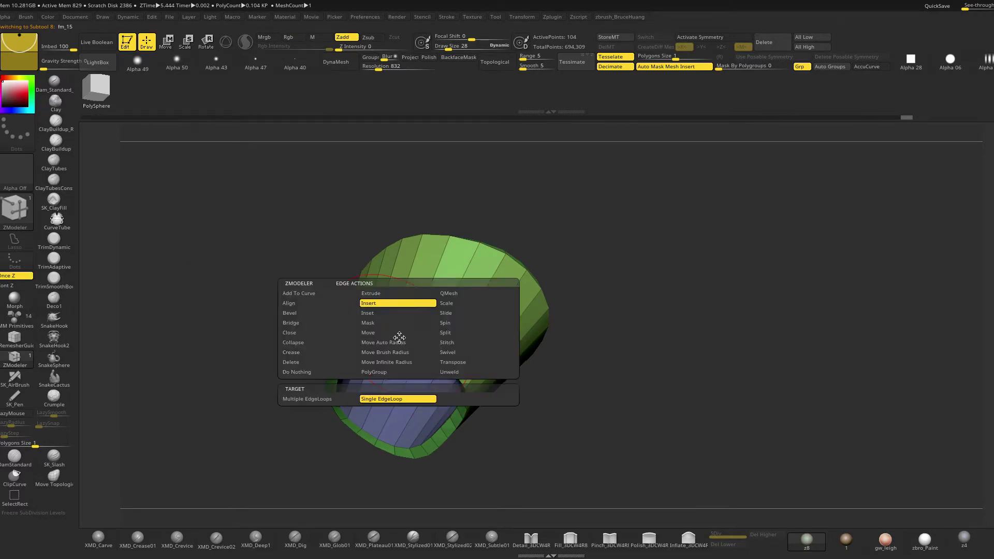
left_click(445, 305)
key("space")
left_click_drag(560, 274, 551, 274)
left_click_drag(404, 338, 435, 337)
key("ctrl+z")
left_click_drag(569, 269, 531, 258)
key("ctrl+z")
Set the ZModeler edge action to Slide on EdgeLoop Complete and slide the inner loop of the band's narrow opening
key("space")
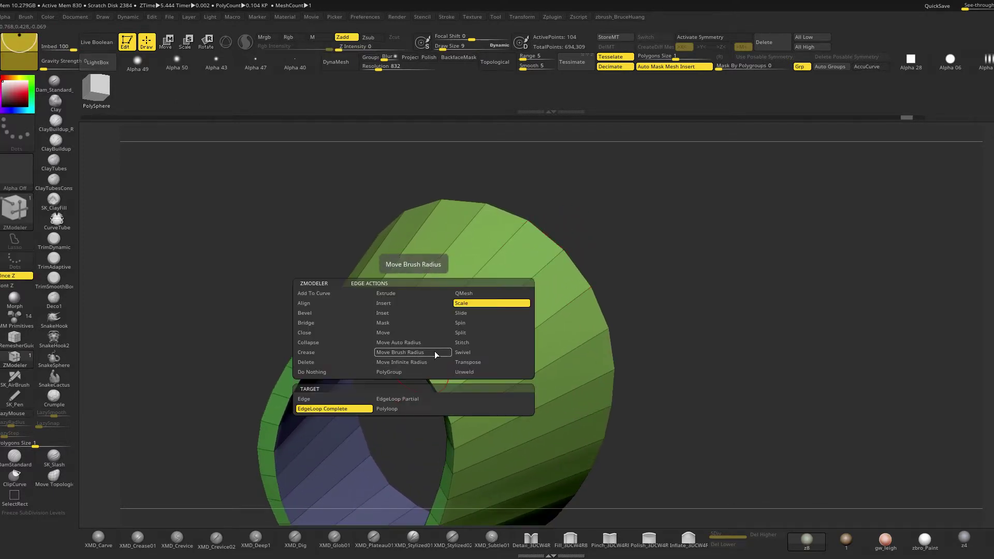
left_click(469, 314)
left_click_drag(422, 365, 429, 360)
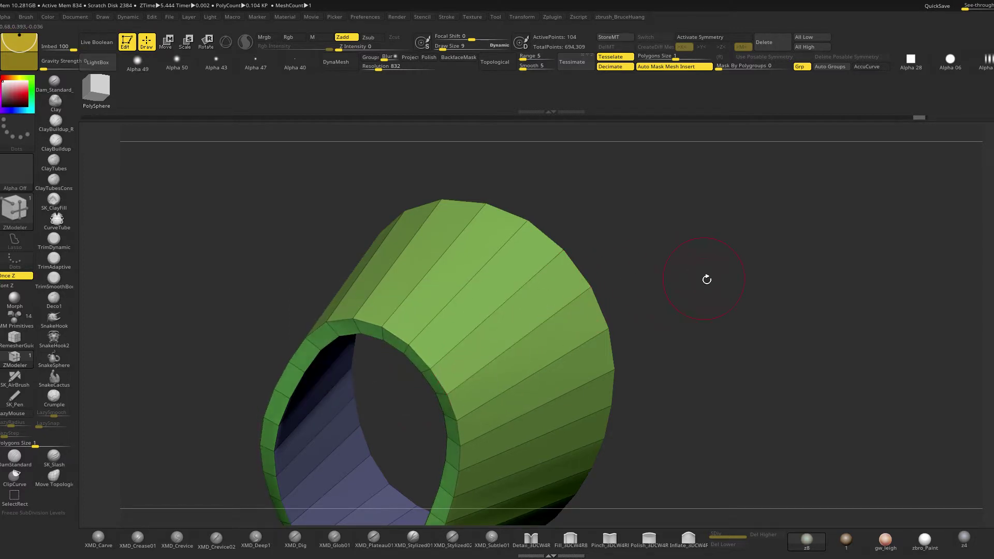
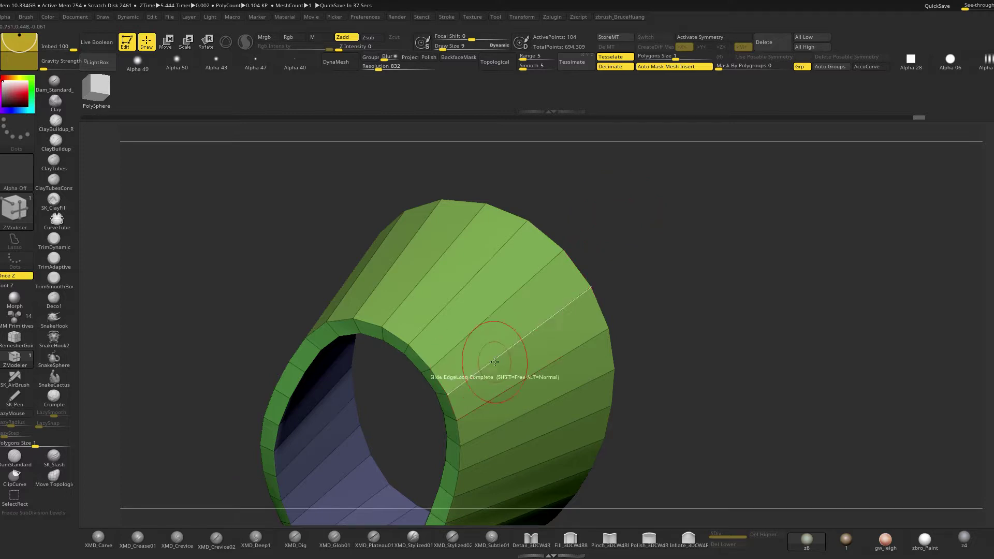
Slide the inner edge loop of the fm_15 band's wide opening to thicken its rim, and show the full model
left_click_drag(709, 280, 748, 205)
left_click_drag(685, 355, 572, 212)
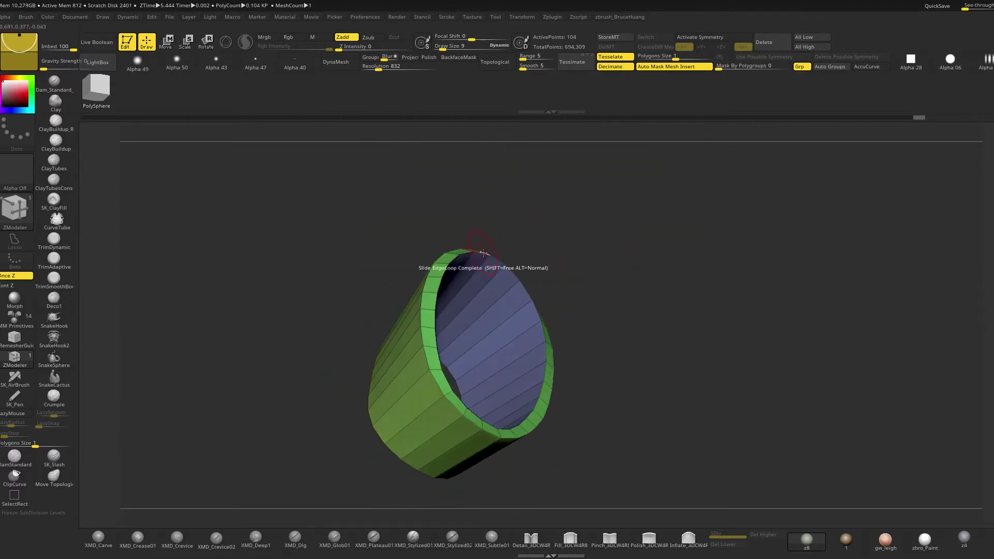
left_click_drag(463, 253, 461, 258)
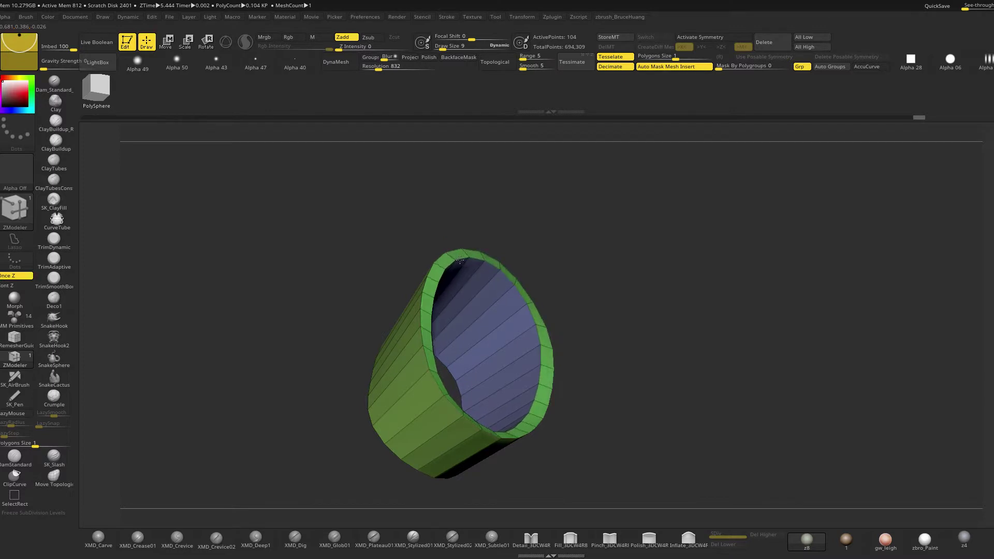
left_click_drag(557, 227, 535, 225)
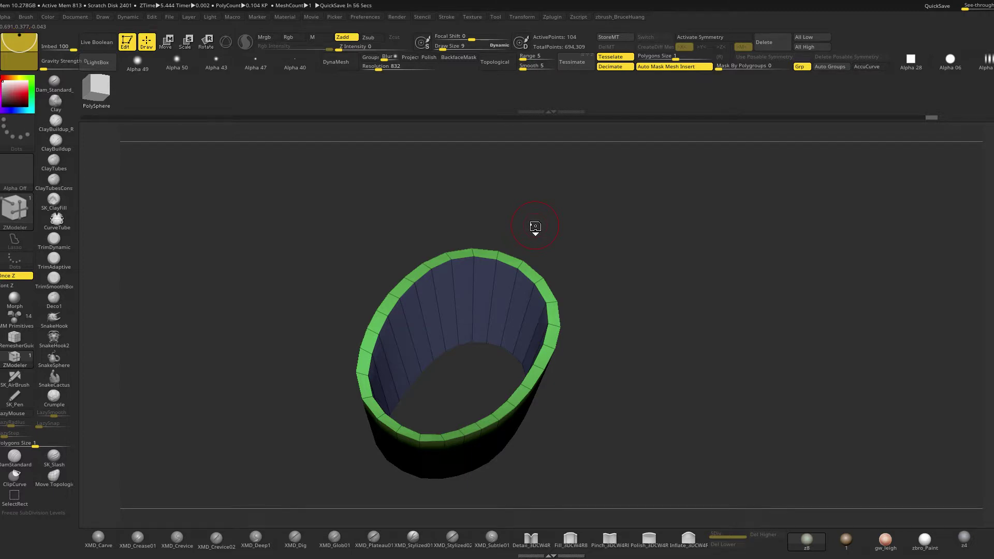
left_click_drag(628, 247, 654, 235)
left_click_drag(355, 231, 570, 187)
Switch to the Move brush at draw size 36 and push the fm_15 band's protruding wide rim against the neighbouring band
key("space")
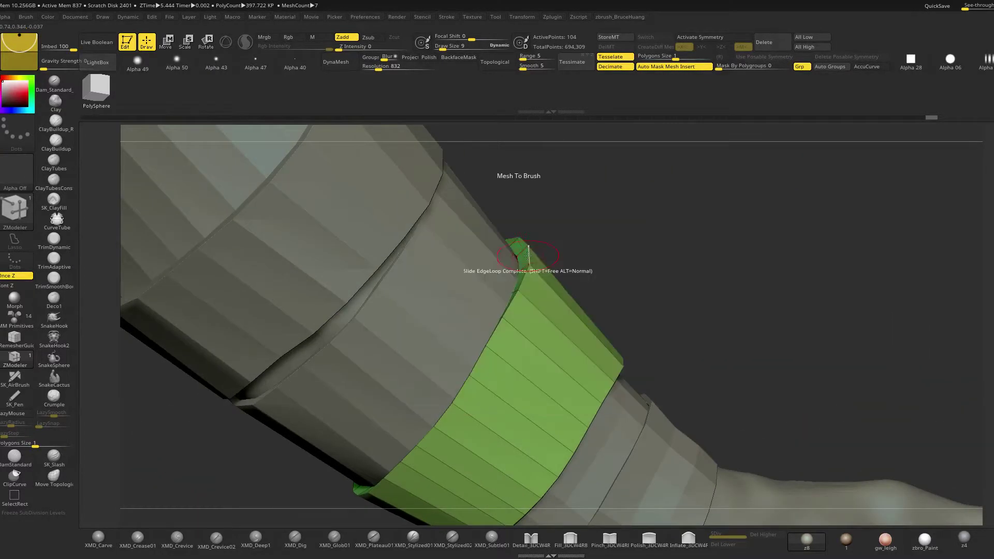
key("b")
key("m")
key("v")
key("space")
mouse_move(536, 245)
left_mouse_down()
mouse_move(546, 244)
mouse_move(532, 243)
left_mouse_up()
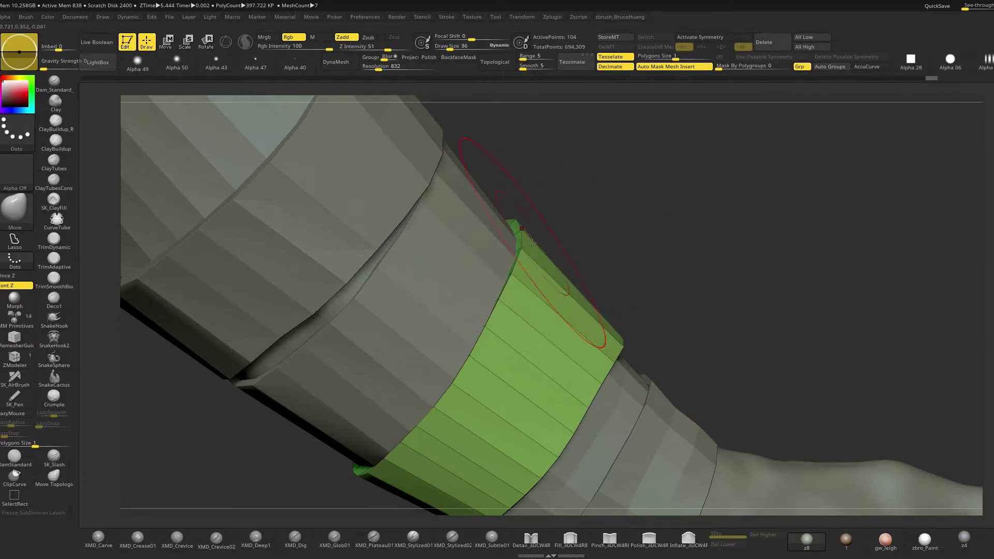
mouse_move(590, 224)
left_mouse_down()
mouse_move(422, 322)
mouse_move(395, 304)
mouse_move(422, 310)
left_mouse_up()
mouse_move(483, 219)
left_mouse_down()
mouse_move(488, 229)
mouse_move(654, 224)
mouse_move(628, 215)
left_mouse_up()
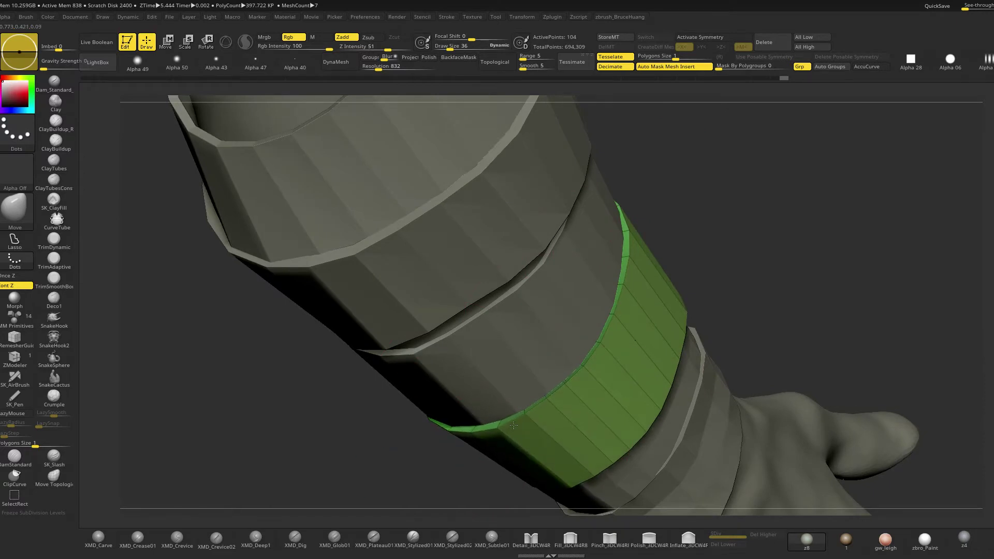
left_click_drag(754, 278, 736, 266, "shift")
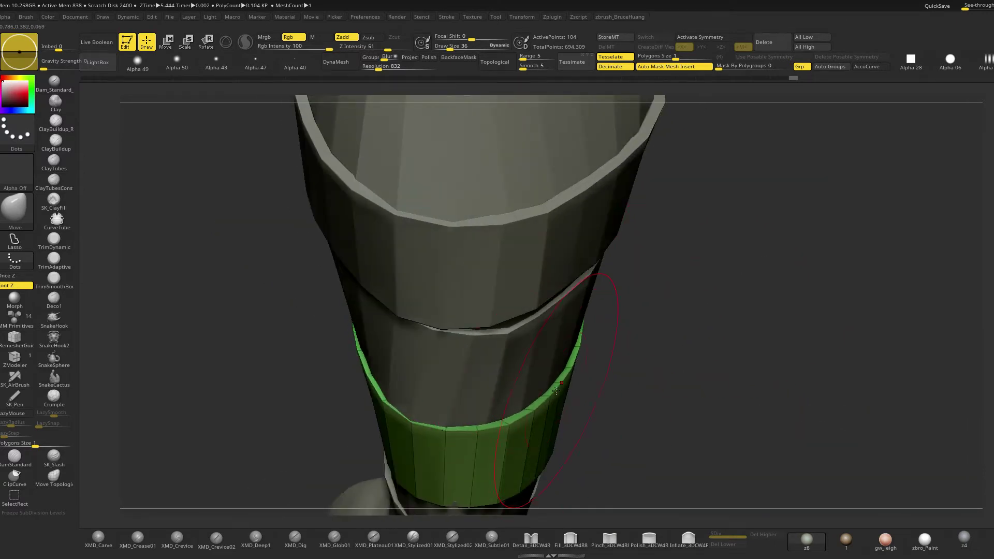
Nudge the side of the fm_15 band's wide rim closer to the adjoining forearm band with the Move brush
left_click_drag(606, 373, 621, 366)
left_click_drag(585, 419, 578, 403)
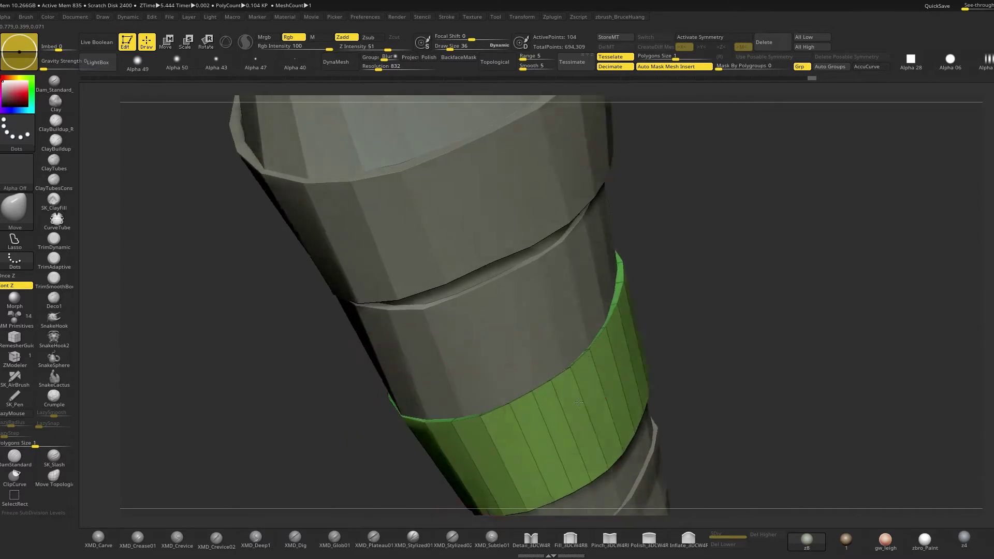
mouse_move(674, 339)
left_mouse_down()
mouse_move(669, 318)
mouse_move(626, 307)
mouse_move(656, 288)
mouse_move(693, 295)
left_mouse_up()
key("space")
key("bracketright")
key("bracketright")
left_click_drag(775, 351, 753, 288, "alt")
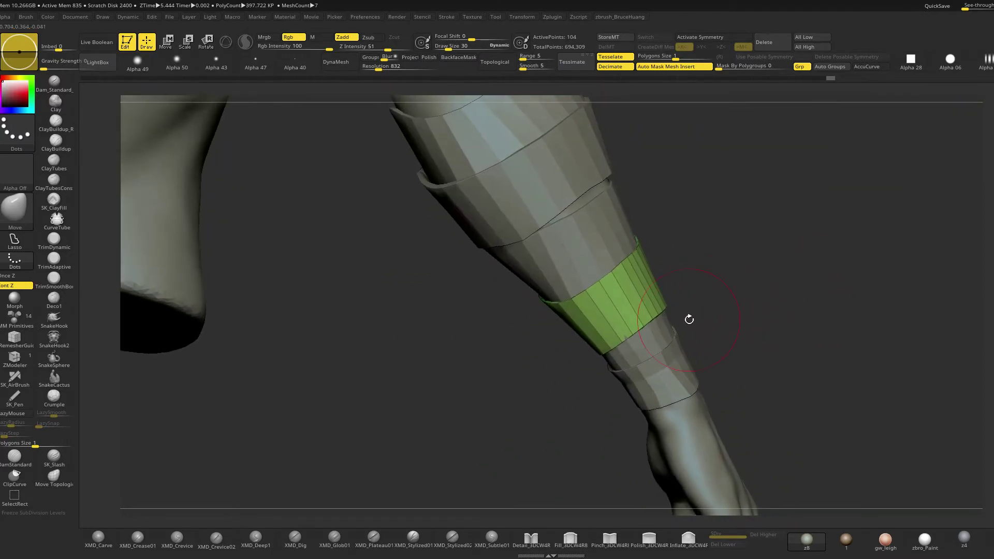
Select and isolate the fm_14 band near the wrist, and switch to the ZModeler brush
left_click(654, 337, "alt")
left_click_drag(692, 311, 704, 343)
key("shift+s")
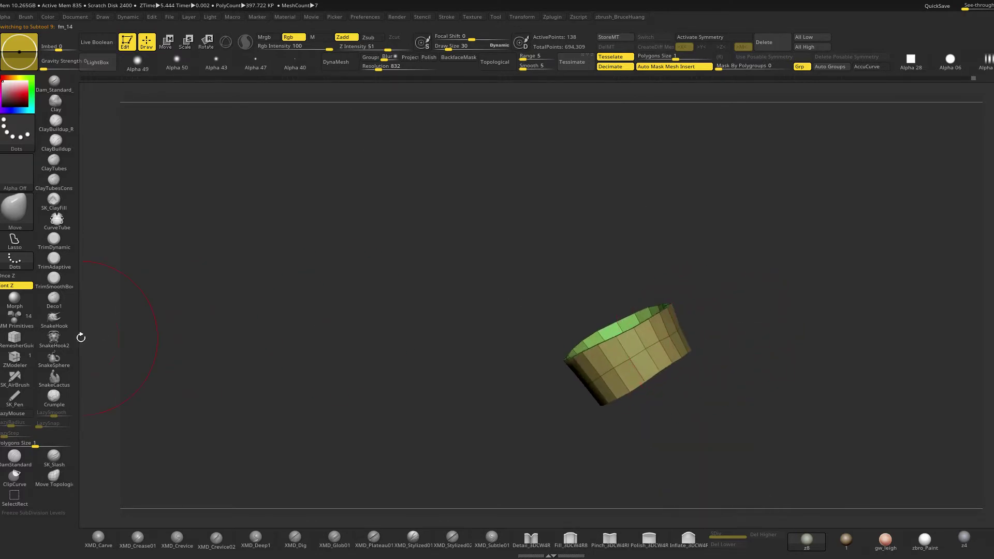
left_click(14, 357)
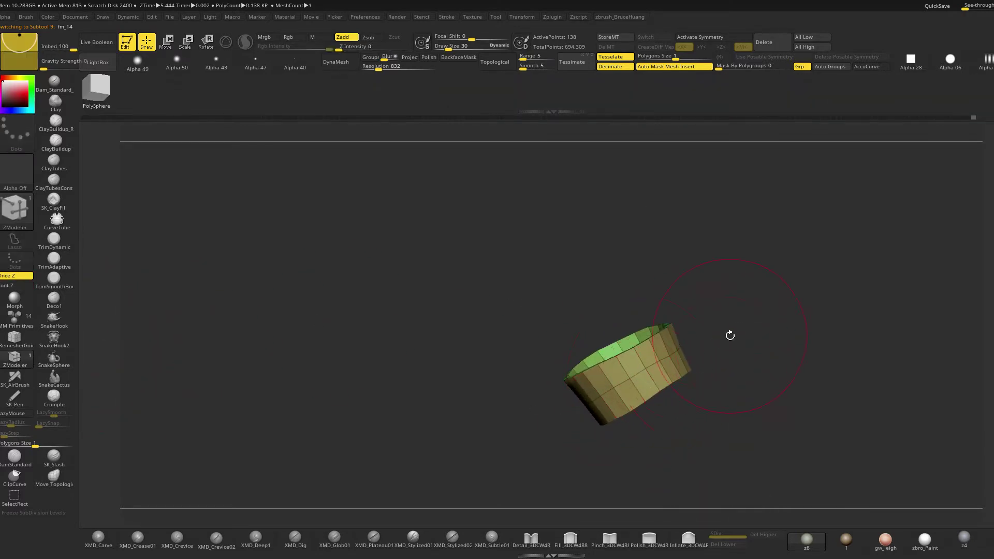
Set the ZModeler edge action to Insert and delete the fm_14 band's extra middle edge loops, reducing the draw size to 2
key("space")
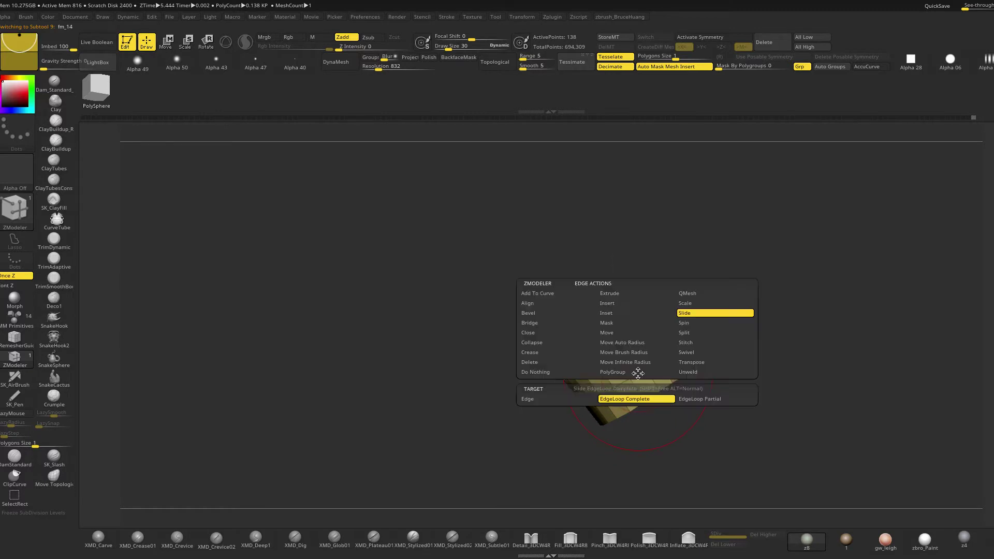
left_click(619, 305)
left_click(638, 373, "alt")
right_click_drag(638, 372, 617, 332)
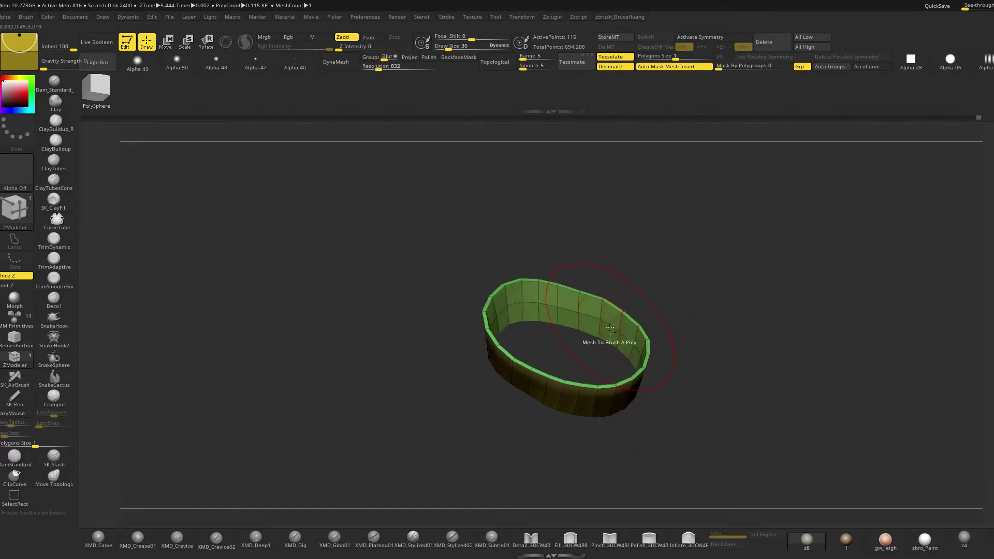
key("s")
left_click_drag(708, 287, 694, 286)
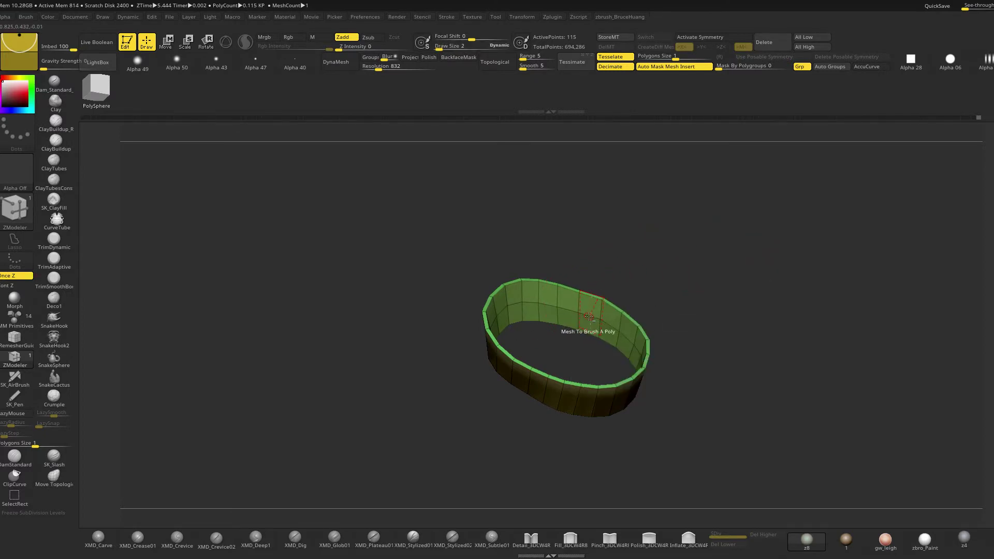
key("z")
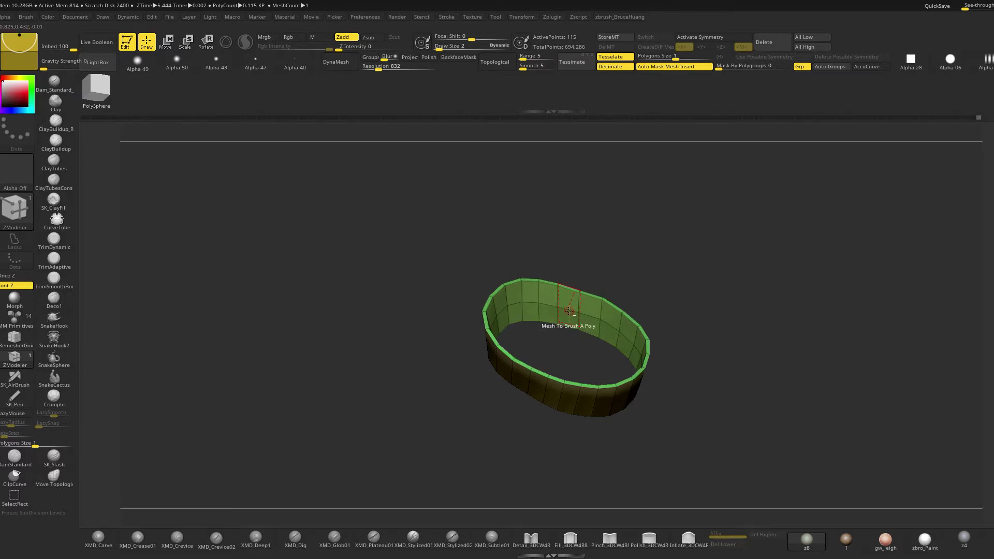
key("z")
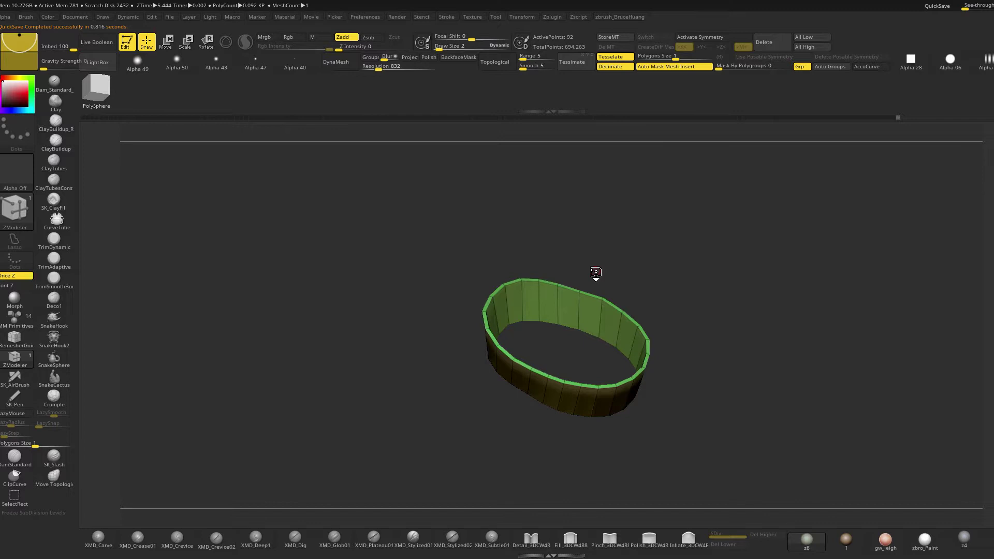
Show the full model and select the fm_15 band with the Move brush at draw size 21
mouse_move(637, 235)
left_mouse_down()
mouse_move(602, 239)
mouse_move(620, 235)
left_mouse_up()
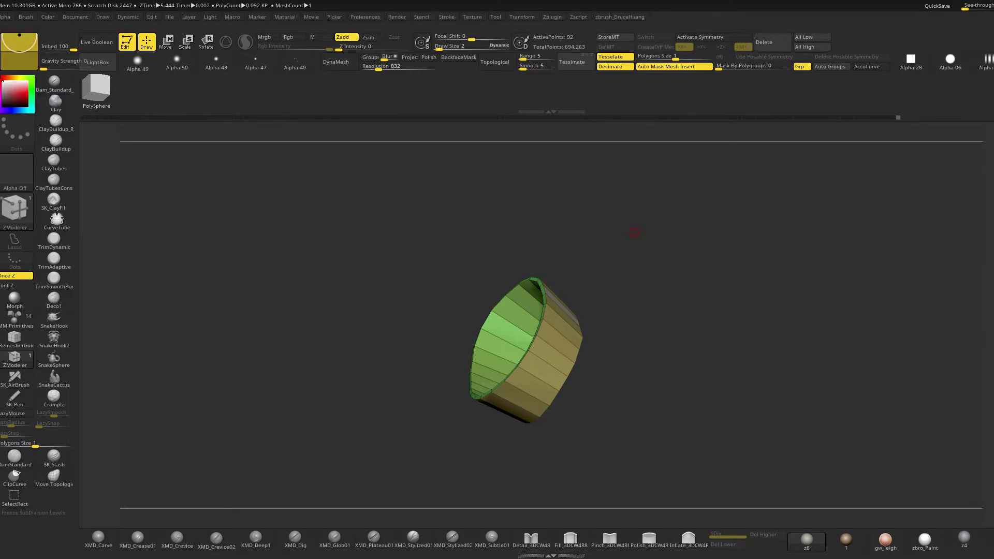
mouse_move(634, 233)
left_mouse_down()
mouse_move(684, 275)
mouse_move(668, 280)
mouse_move(712, 258)
mouse_move(729, 272)
mouse_move(777, 258)
mouse_move(763, 233)
mouse_move(738, 260)
mouse_move(595, 257)
mouse_move(621, 250)
left_mouse_up()
key("shift+s")
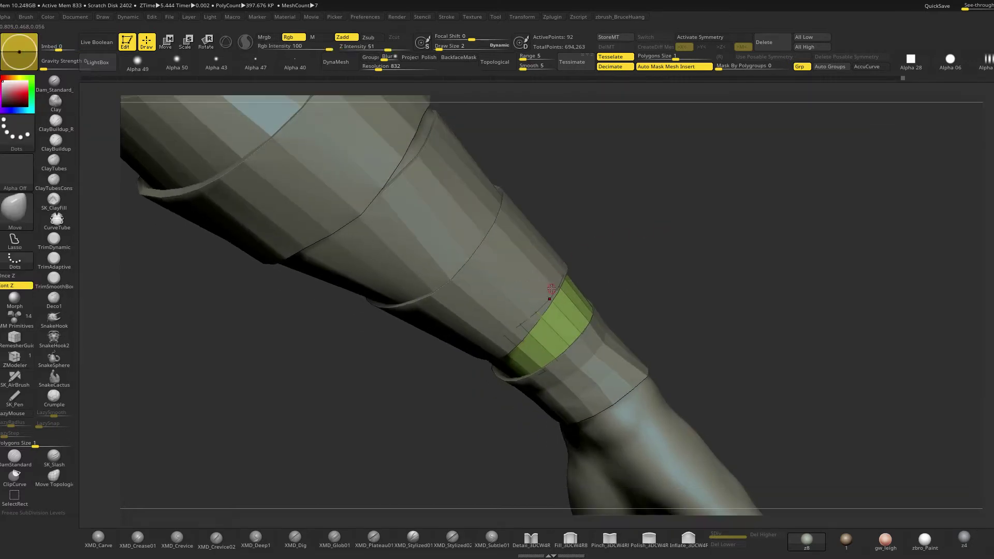
key("space")
left_click_drag(552, 289, 557, 288)
left_click_drag(631, 244, 621, 207)
key("space")
left_click_drag(549, 237, 553, 235)
left_click(552, 232, "alt")
mouse_move(642, 212)
left_mouse_down()
mouse_move(613, 218)
mouse_move(615, 243)
left_mouse_up()
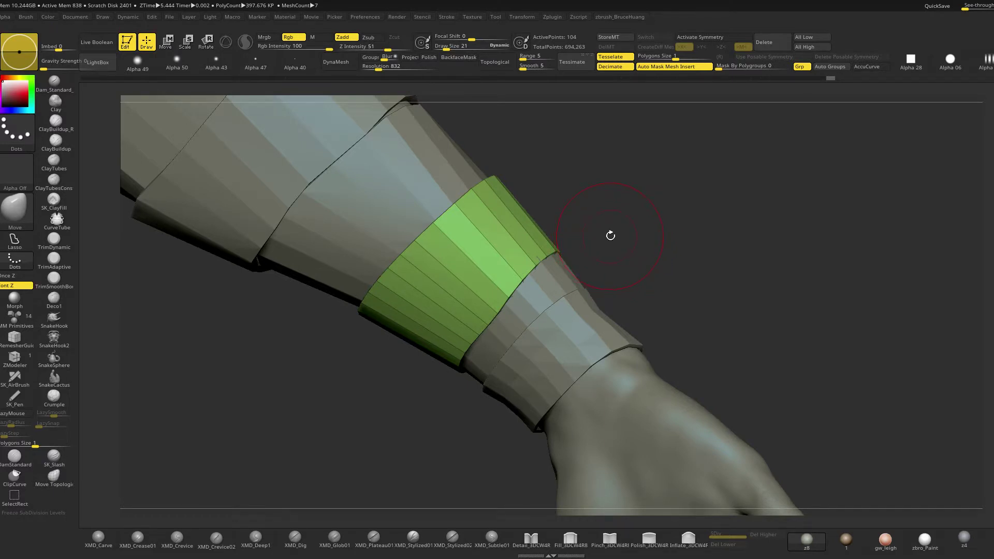
Show the glove mesh on the hand, select it (fm_13) and turn off the polyframe display
left_click_drag(612, 236, 981, 291)
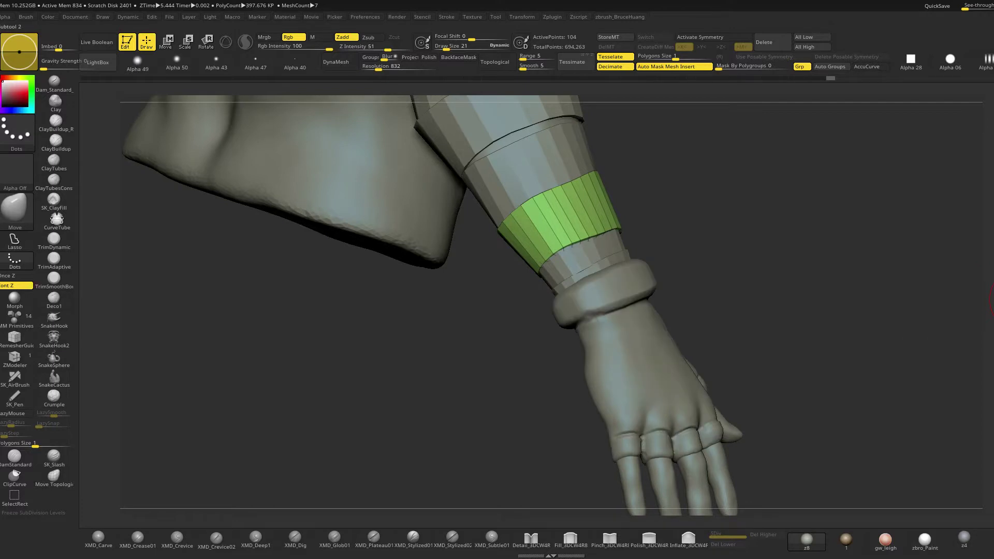
left_click_drag(777, 309, 763, 332)
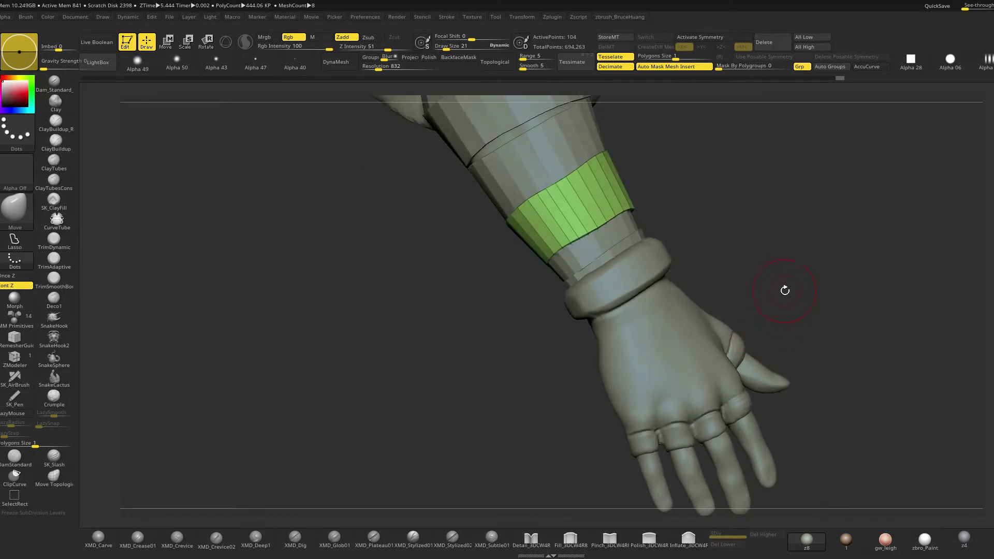
left_click_drag(784, 291, 731, 269)
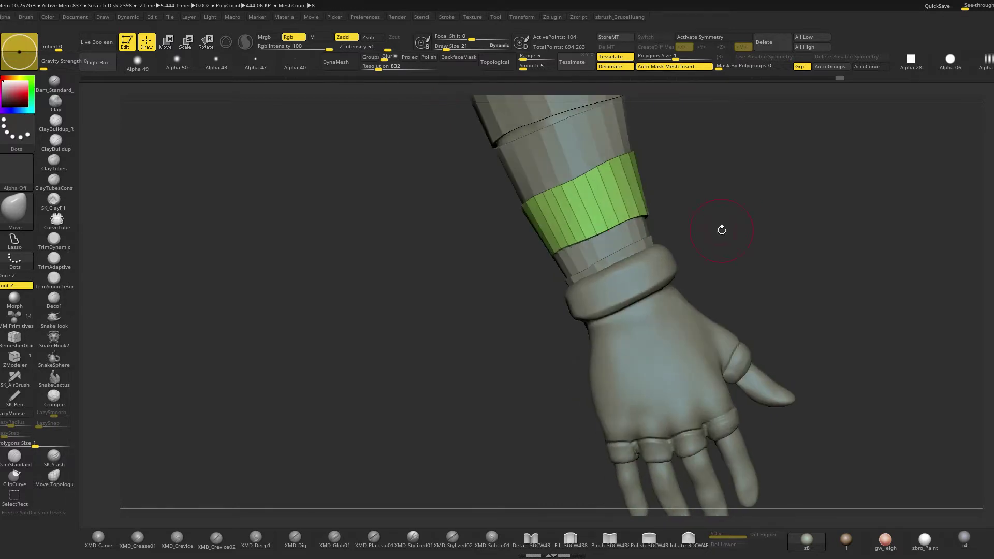
left_click(640, 281, "alt")
key("space")
left_click_drag(639, 281, 639, 278)
key("shift+f")
Flatten the glove's wrist cuff around the hand with the hPolish brush, reducing the draw size to 26
key("b")
key("h")
key("p")
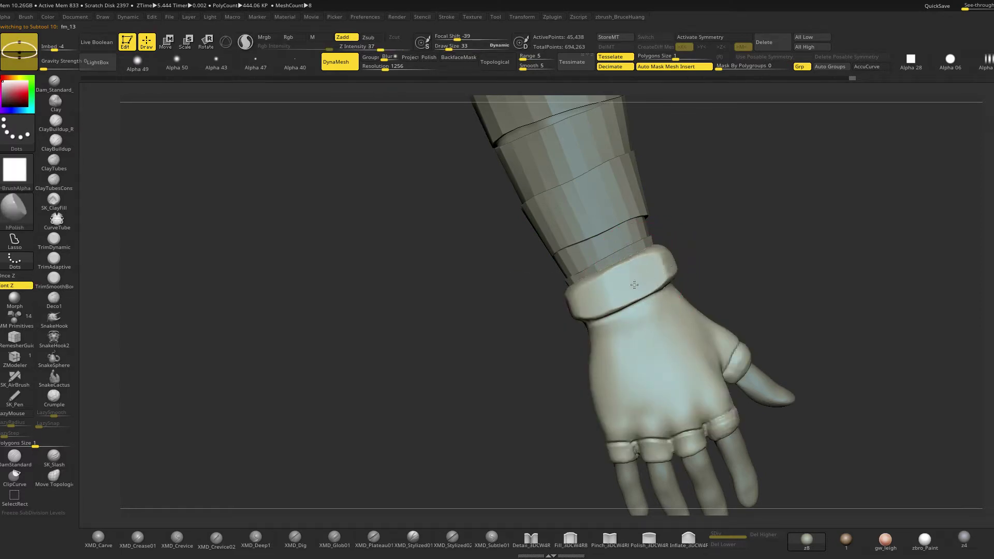
left_click_drag(623, 291, 581, 306)
mouse_move(549, 311)
left_mouse_down()
mouse_move(625, 313)
mouse_move(638, 294)
mouse_move(653, 293)
left_mouse_up()
key("space")
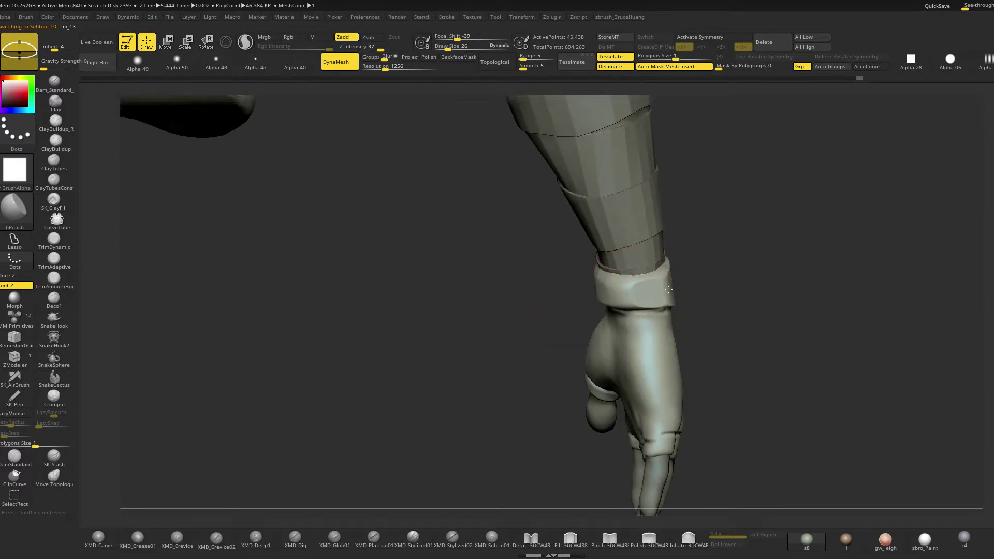
right_click_drag(609, 296, 622, 287)
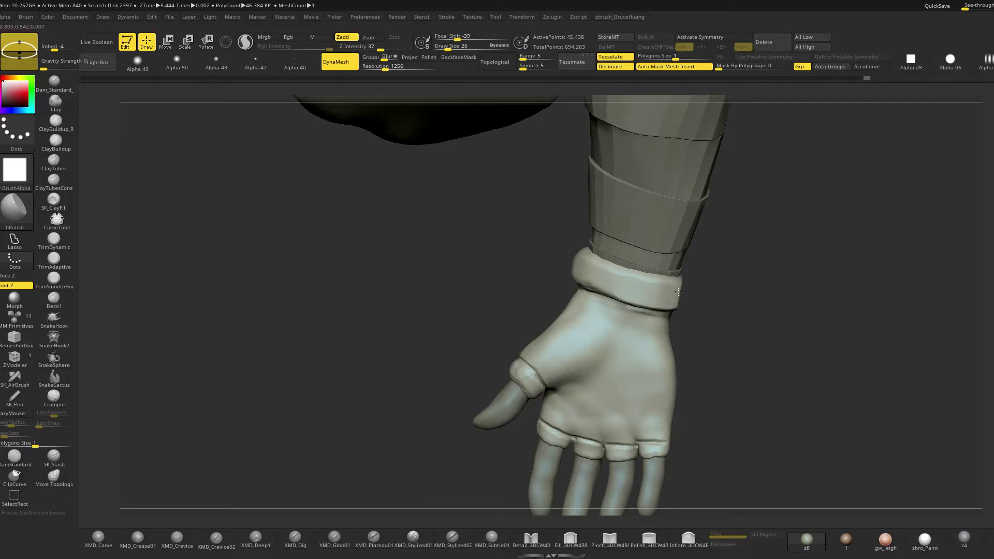
right_click_drag(541, 271, 612, 267)
left_click_drag(613, 270, 605, 266)
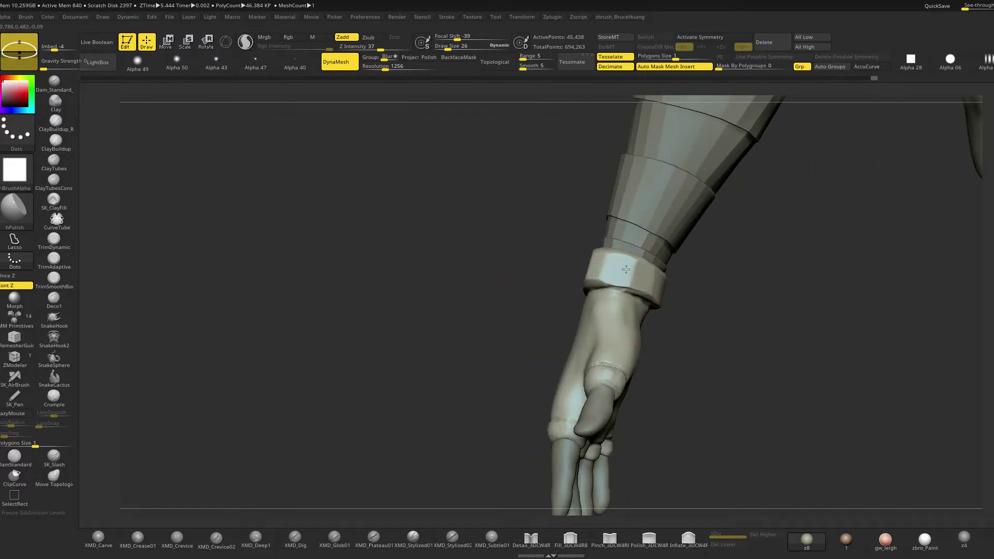
right_click_drag(679, 281, 668, 290)
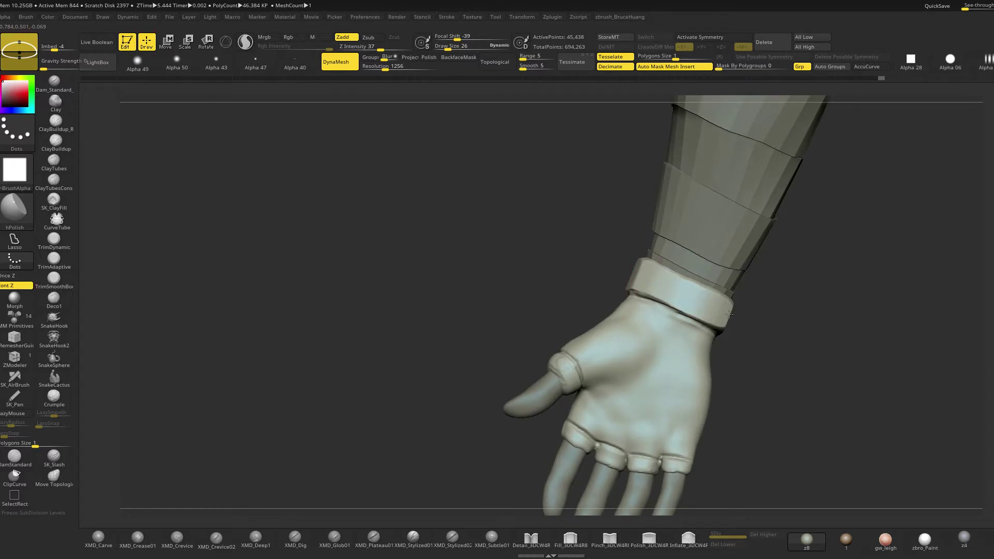
right_click_drag(729, 315, 723, 309)
Refine the flattened faces and edges of the glove's wrist cuff with hPolish at draw size 19
key("space")
left_click_drag(692, 312, 687, 313)
mouse_move(678, 310)
right_mouse_down()
mouse_move(746, 309)
mouse_move(754, 288)
right_mouse_up()
right_click_drag(648, 311, 699, 296)
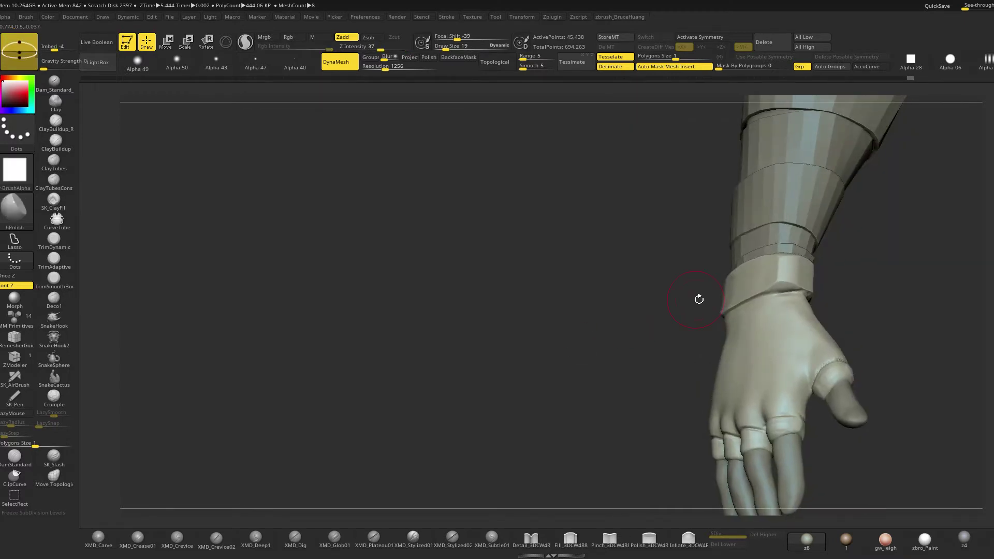
right_click_drag(883, 290, 750, 296)
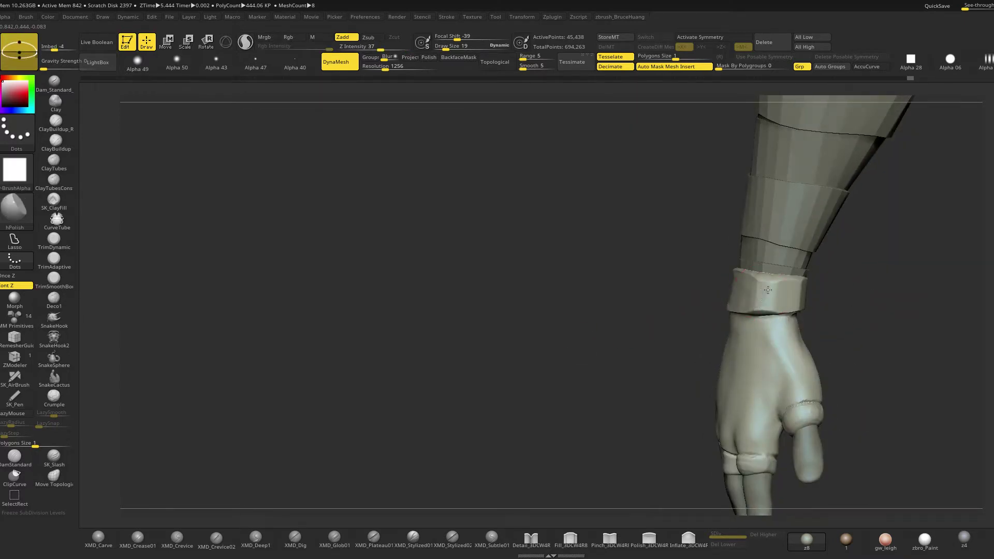
right_click_drag(752, 291, 804, 294)
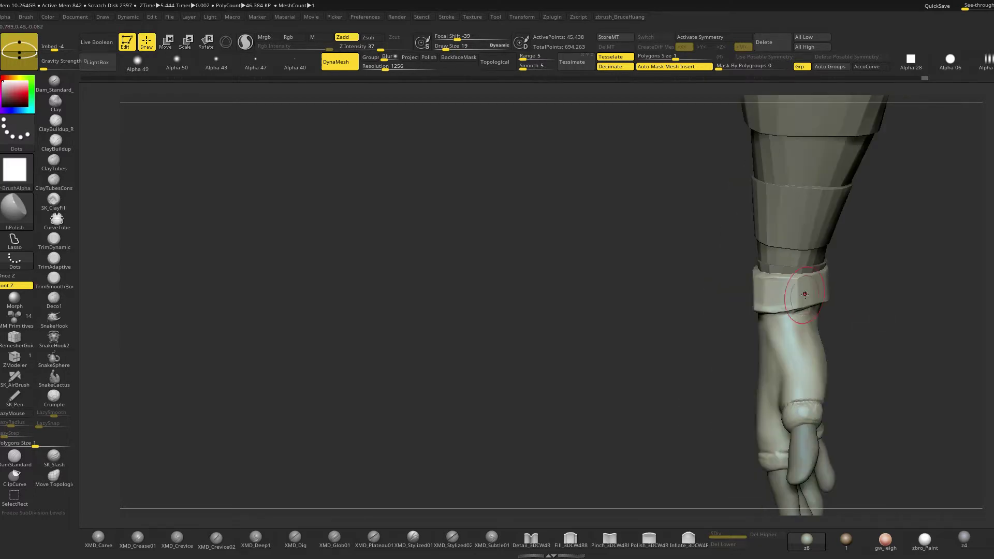
right_click_drag(861, 313, 789, 397)
right_click_drag(811, 313, 756, 298)
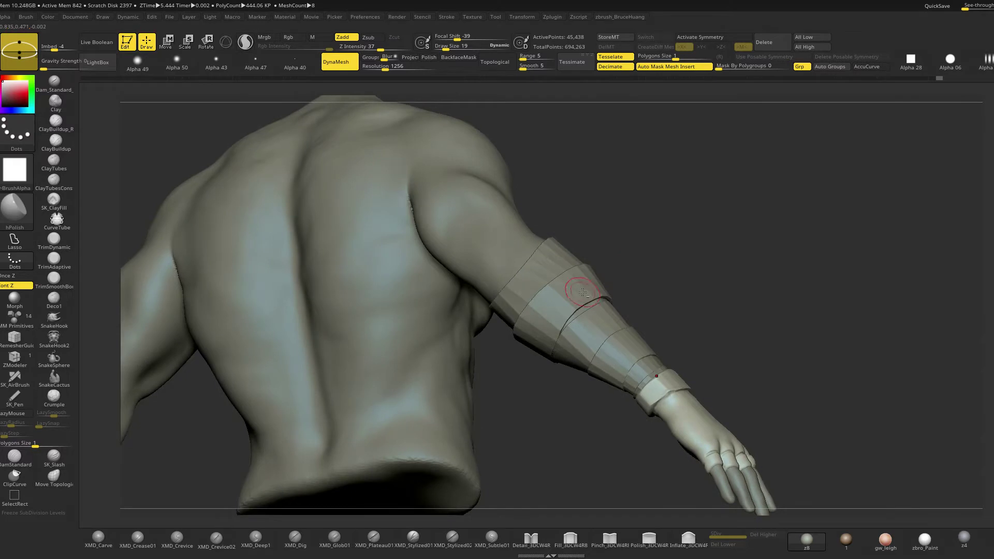
Select the fm_17 band on the upper forearm
left_click(584, 293, "alt")
left_click(599, 321, "alt")
mouse_move(635, 306)
right_mouse_down()
mouse_move(668, 290)
mouse_move(661, 298)
right_mouse_up()
key("space")
left_click_drag(585, 320, 590, 321)
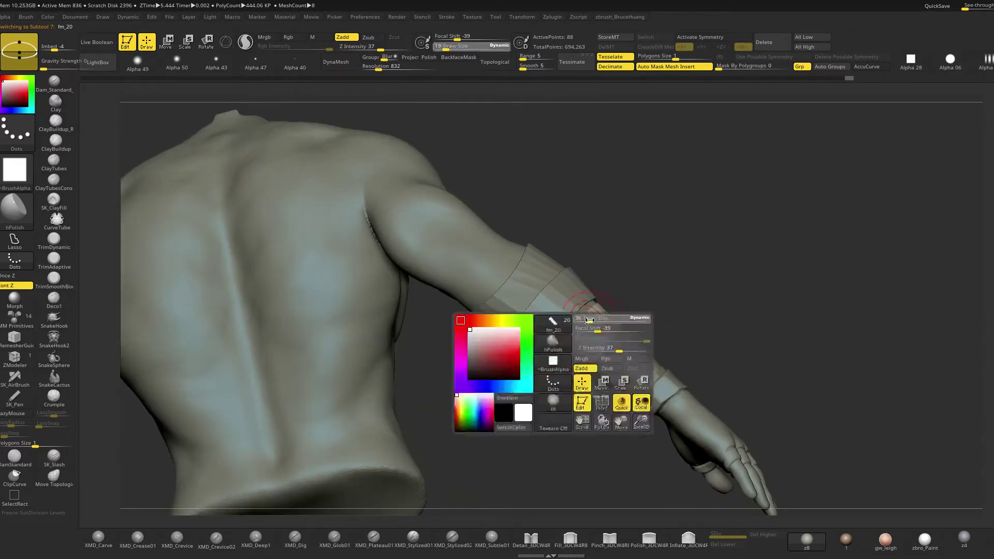
left_click(564, 297, "alt")
right_click_drag(647, 269, 638, 225)
Adjust the fm_17 band's lower edge on the outer forearm using the Move brush at draw size 54
key("b")
key("m")
key("v")
key("space")
left_click_drag(573, 303, 581, 303)
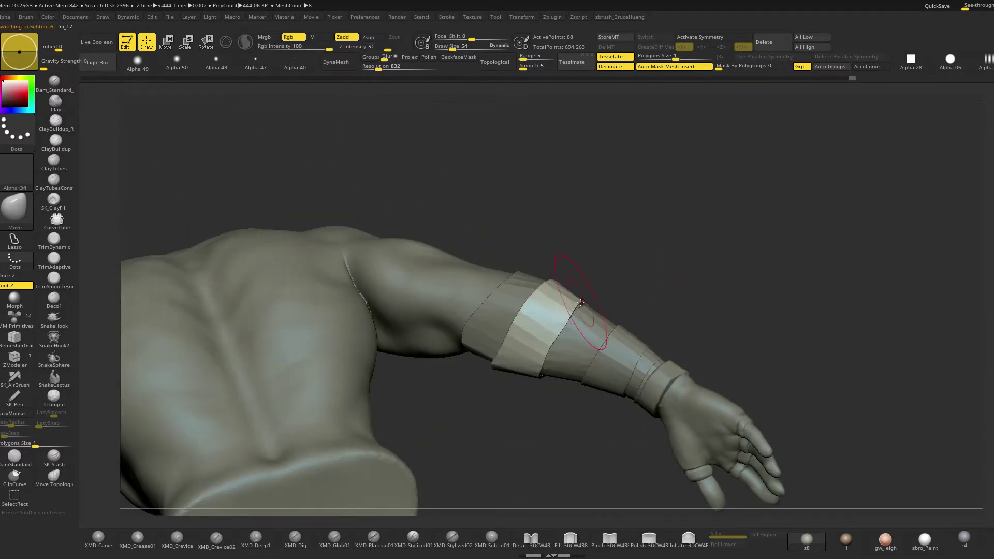
left_click(579, 303)
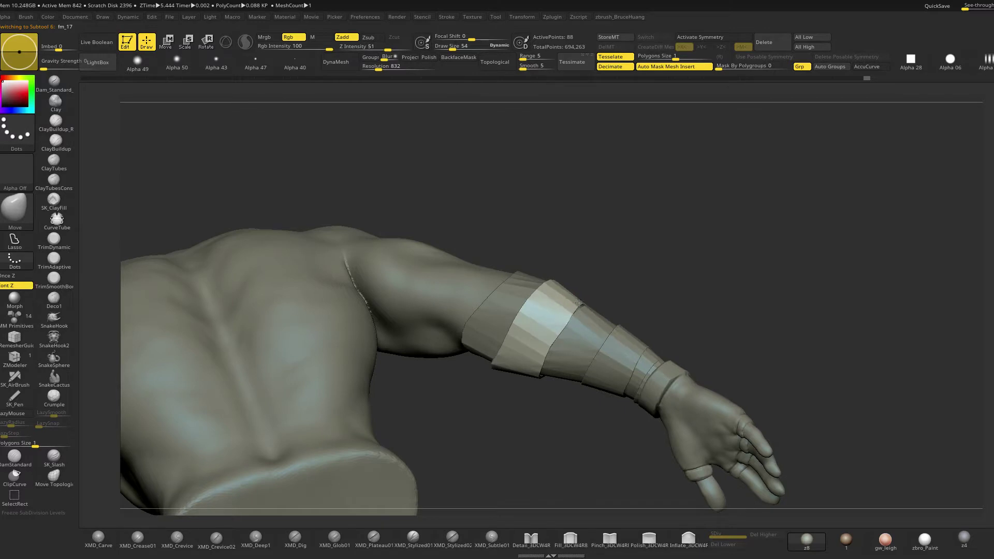
right_click_drag(613, 294, 602, 229)
Select the fm_20 band in the middle of the forearm and reduce the draw size to 45
right_click_drag(502, 323, 746, 311)
left_click(748, 299, "alt")
left_click(751, 323, "alt")
key("bracketleft")
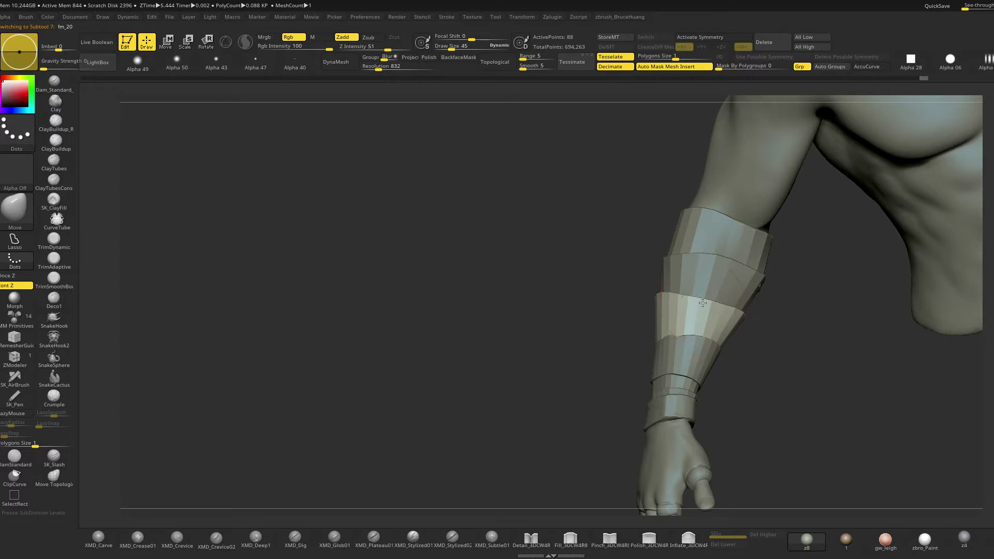
mouse_move(765, 342)
right_mouse_down()
mouse_move(719, 305)
mouse_move(746, 285)
mouse_move(749, 254)
mouse_move(812, 277)
mouse_move(804, 302)
mouse_move(611, 260)
right_mouse_up()
Select the uppermost fm_19 forearm band and insert an edge loop around its middle with ZModeler
left_click(752, 293, "alt")
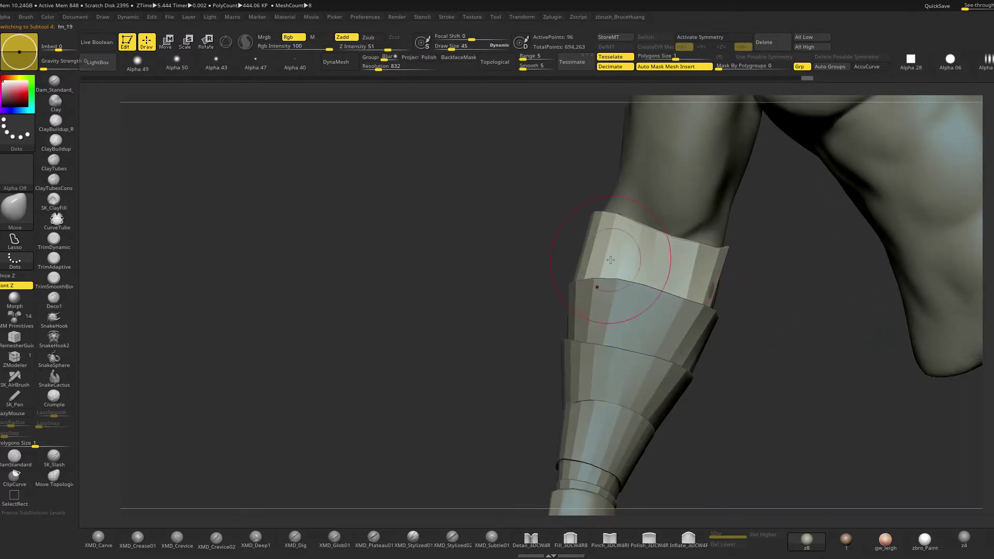
left_click(14, 357)
key("space")
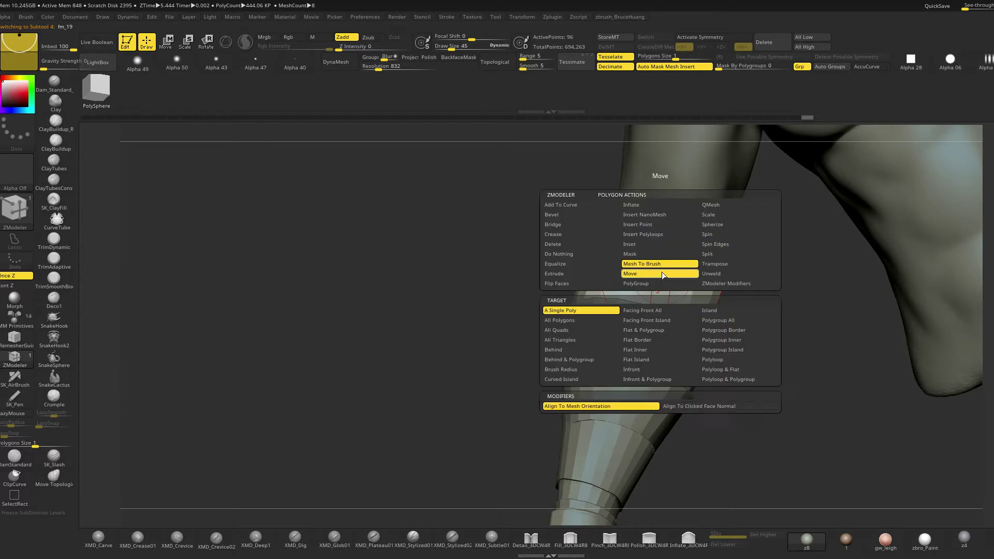
key("space")
left_click(680, 285)
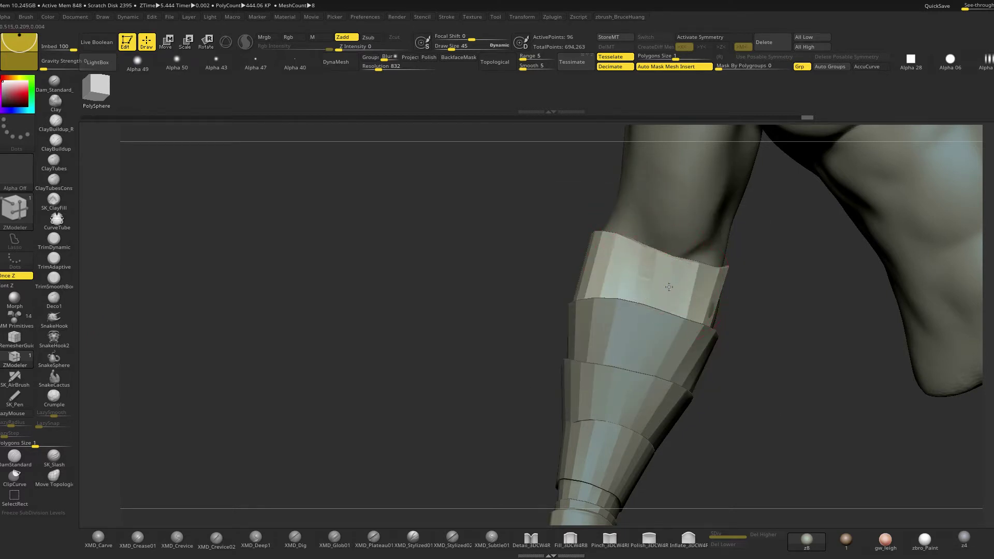
left_click_drag(668, 291, 670, 289)
key("shift+f")
left_click_drag(739, 305, 716, 291)
Switch back to the Move brush, select the fm_20 band in the middle of the forearm and set the draw size to 48
key("b")
key("m")
key("v")
key("space")
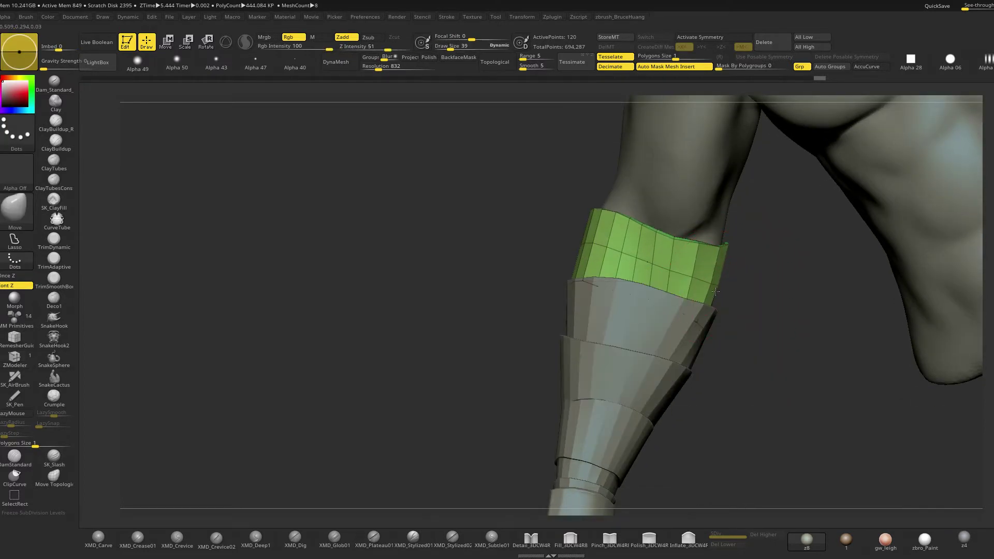
key("shift+f")
mouse_move(748, 337)
left_mouse_down()
mouse_move(752, 354)
mouse_move(665, 295)
left_mouse_up()
left_click(688, 309, "alt")
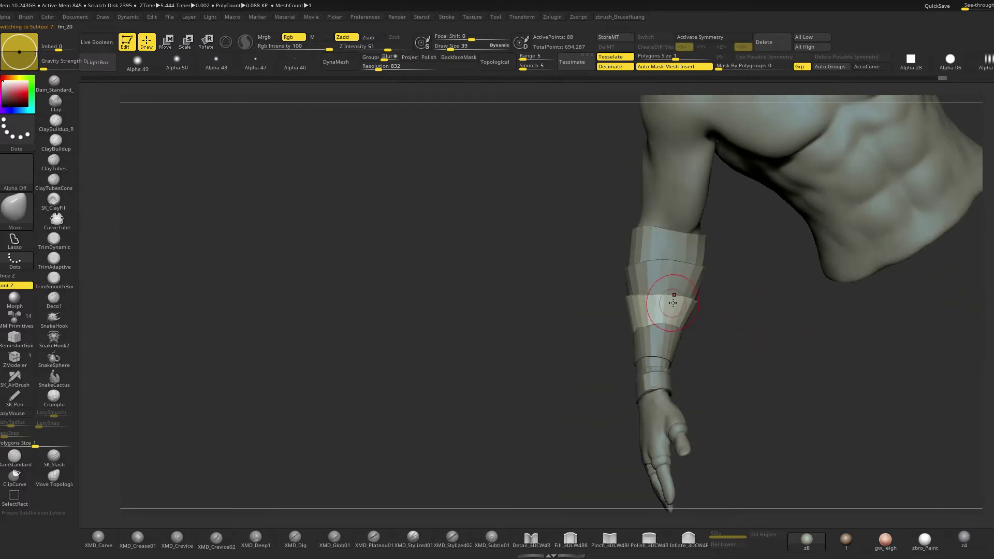
left_click_drag(593, 318, 619, 313)
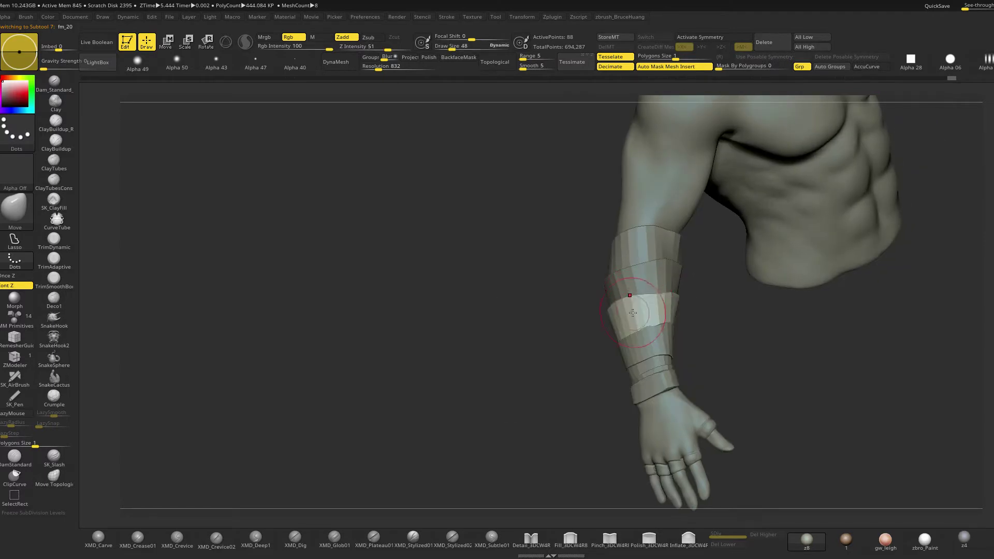
mouse_move(691, 327)
left_mouse_down()
mouse_move(706, 328)
mouse_move(658, 333)
mouse_move(735, 331)
mouse_move(680, 333)
mouse_move(716, 305)
left_mouse_up()
Reshape the uppermost fm_19 band around the elbow using the Move brush at draw size 86
left_click(658, 339, "alt")
mouse_move(689, 271)
left_mouse_down()
mouse_move(744, 274)
mouse_move(719, 293)
left_mouse_up()
mouse_move(650, 249)
left_mouse_down()
mouse_move(679, 267)
mouse_move(637, 271)
mouse_move(666, 228)
left_mouse_up()
key("bracketright")
key("space")
mouse_move(601, 306)
left_mouse_down()
mouse_move(580, 295)
mouse_move(609, 262)
left_mouse_up()
left_click_drag(666, 232, 733, 258)
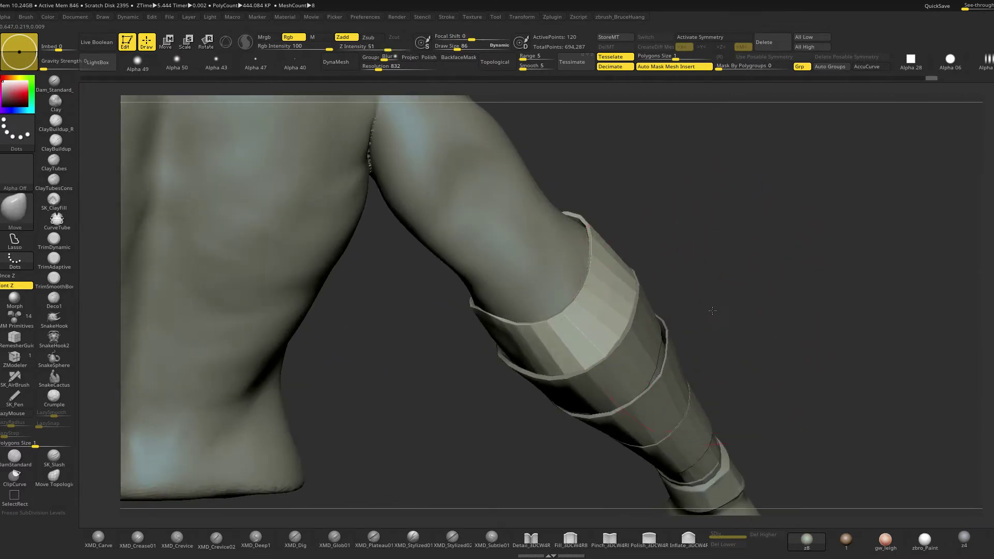
left_click_drag(713, 311, 696, 241, "alt")
Adjust the shape of the fm_20 mid-forearm band using the Move brush at draw size 54
left_click(663, 300, "alt")
key("space")
left_click_drag(661, 293, 721, 253)
key("space")
mouse_move(646, 310)
left_mouse_down()
mouse_move(731, 235)
mouse_move(613, 382)
mouse_move(721, 394)
mouse_move(772, 441)
mouse_move(738, 406)
mouse_move(689, 408)
mouse_move(850, 309)
left_mouse_up()
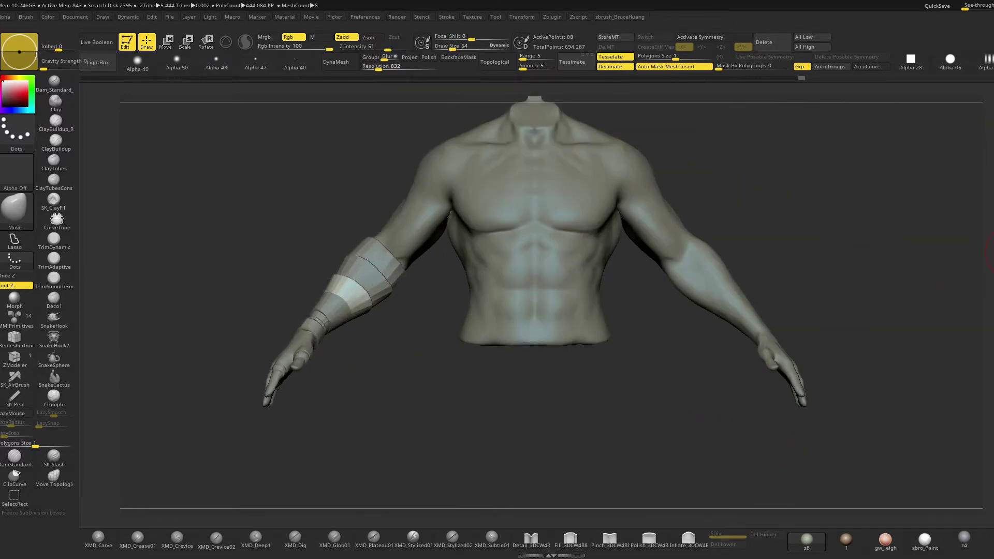
Show all of the character's subtools again and make the torso the active subtool
left_click(993, 252, "shift")
left_click(993, 251, "shift")
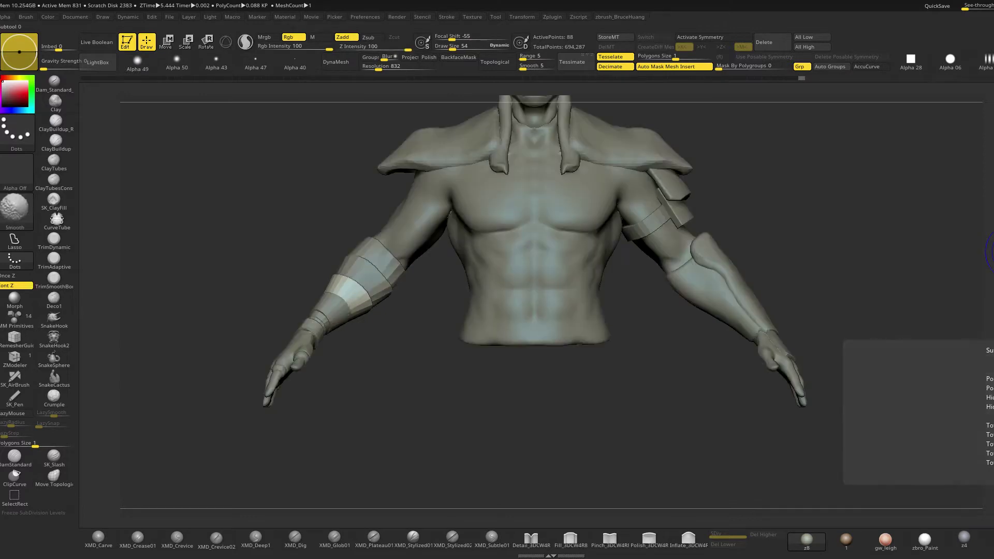
mouse_move(825, 299)
left_mouse_down()
mouse_move(869, 285)
mouse_move(873, 264)
mouse_move(848, 314)
mouse_move(828, 313)
mouse_move(829, 338)
mouse_move(820, 298)
left_mouse_up()
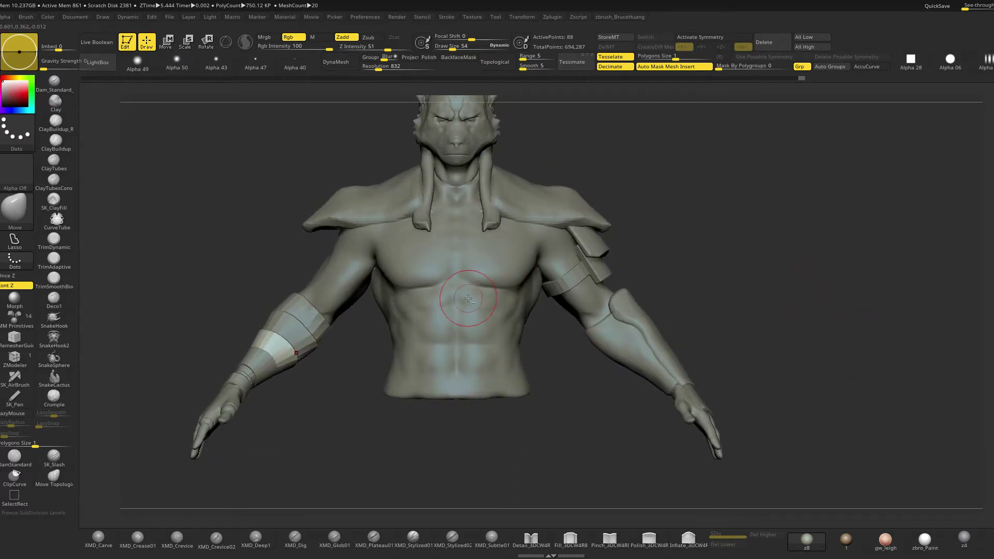
left_click(456, 282, "alt")
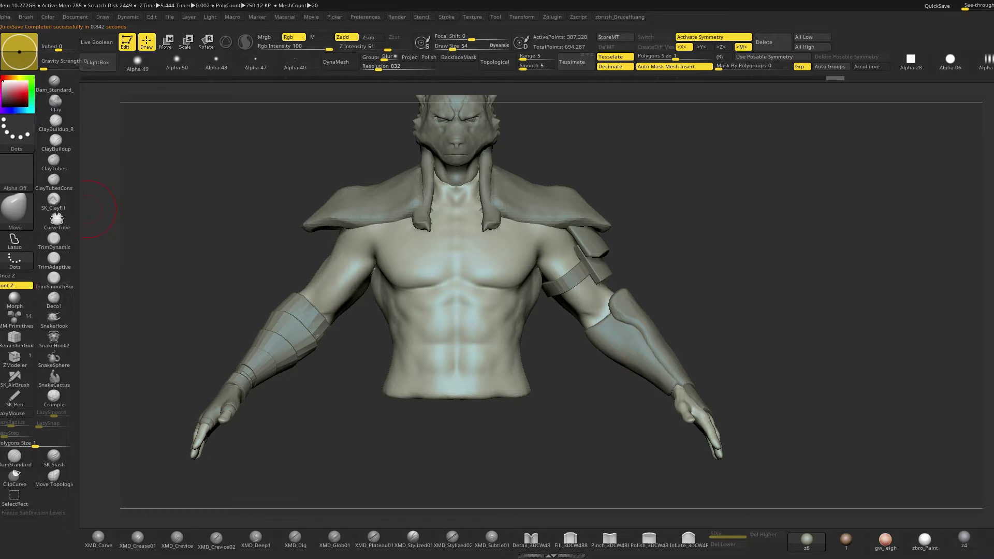
mouse_move(781, 306)
left_mouse_down()
mouse_move(789, 295)
mouse_move(775, 302)
left_mouse_up()
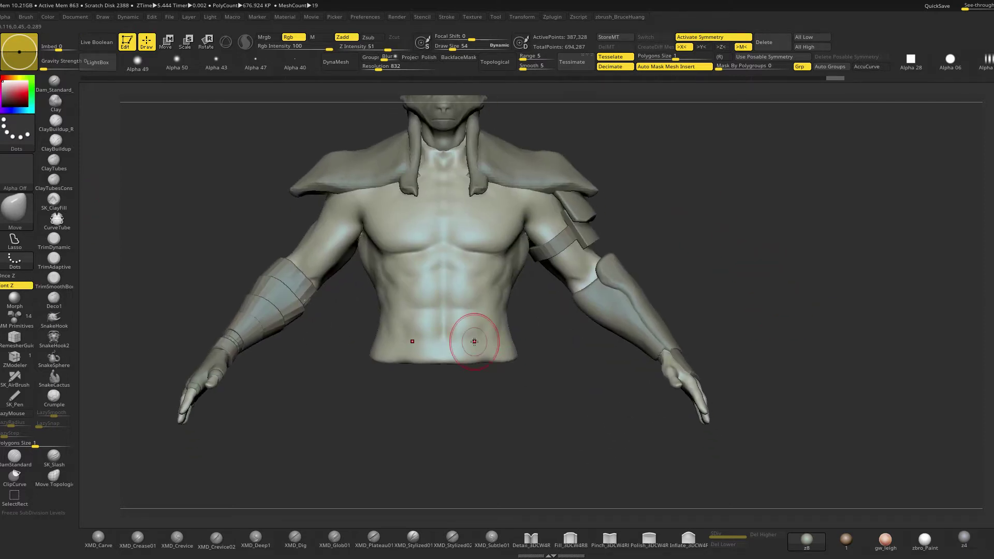
left_click_drag(552, 367, 550, 348)
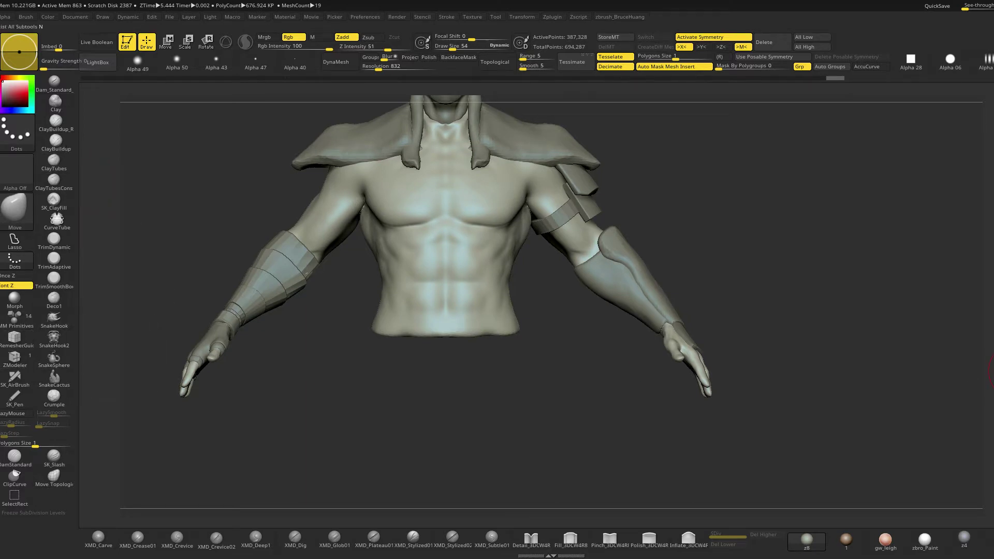
Insert a Cube3D as a new subtool and make it active
left_click(992, 371)
left_click(842, 401)
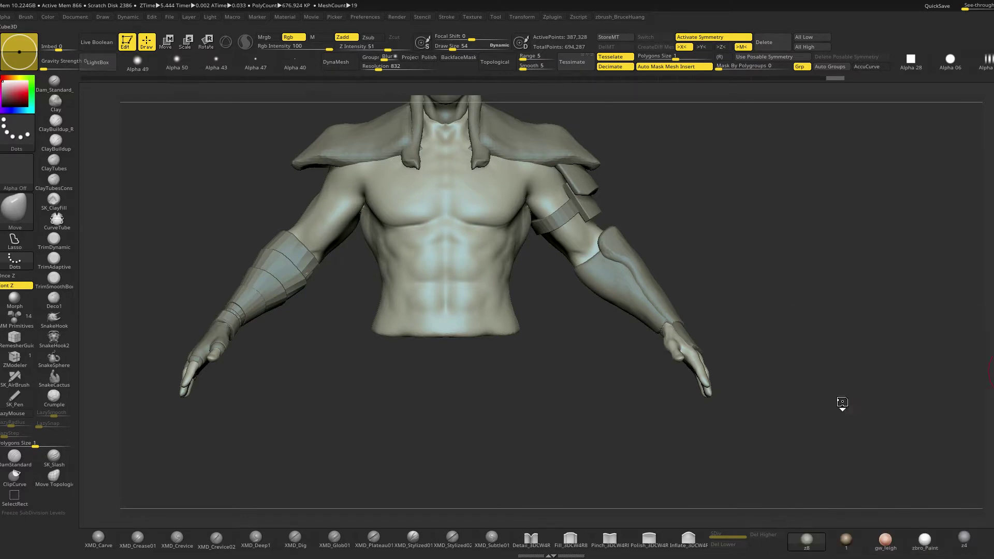
left_click_drag(810, 376, 687, 268, "alt")
left_click(493, 290, "alt")
left_click_drag(688, 268, 733, 288, "alt")
Lower the cube along its vertical axis to waist level using the Gizmo
key("w")
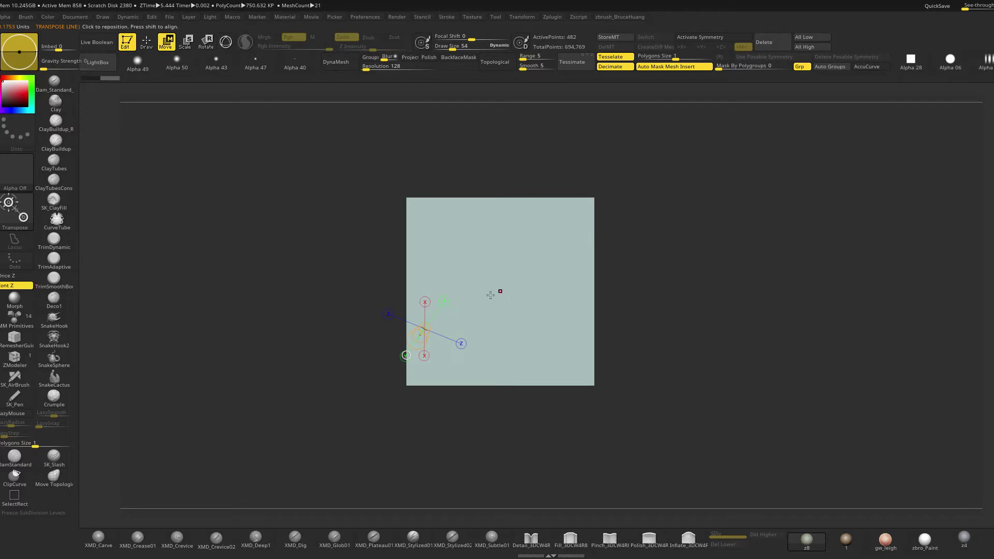
key("y")
left_click_drag(506, 293, 504, 327)
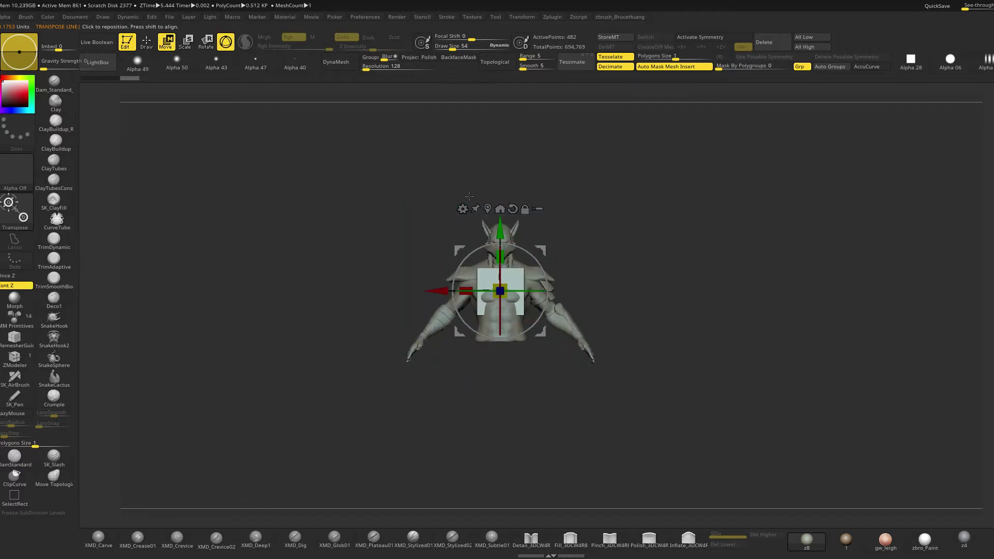
left_click_drag(504, 233, 505, 290)
left_click_drag(642, 265, 593, 264, "shift")
left_click_drag(582, 312, 604, 262, "alt")
Place the cube in front of the body and flatten it into a thin plate
left_click_drag(461, 299, 369, 299)
left_click_drag(335, 382, 354, 452, "alt")
left_click_drag(408, 267, 471, 257)
right_click_drag(492, 233, 510, 279)
left_click_drag(524, 245, 511, 291, "alt")
key("q")
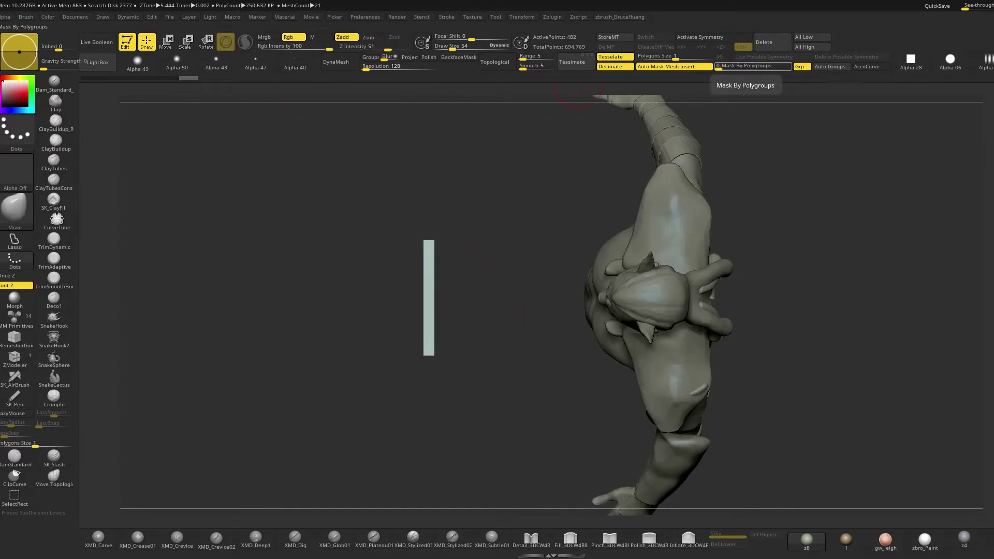
Remesh the plate with DynaMesh at resolution 128
left_click(102, 64)
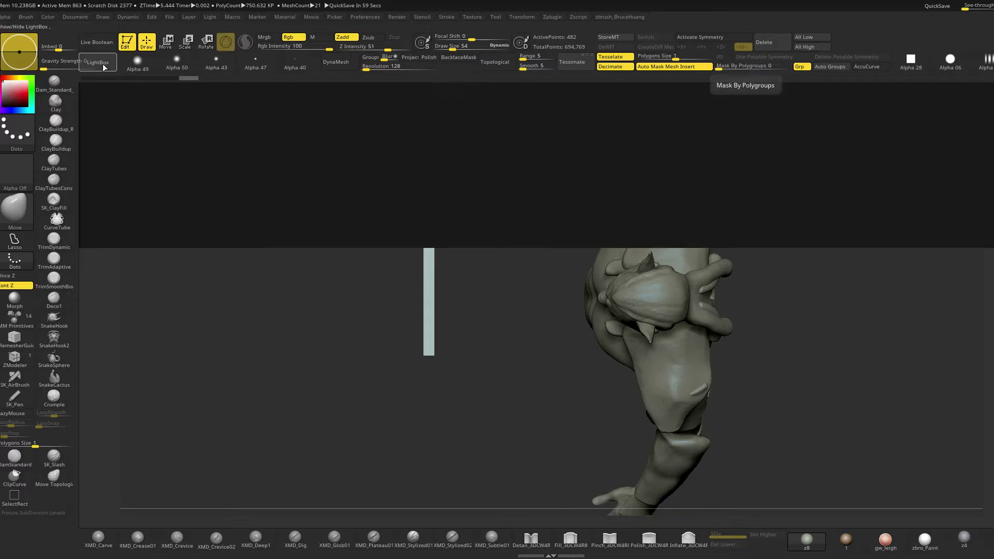
left_click(107, 64)
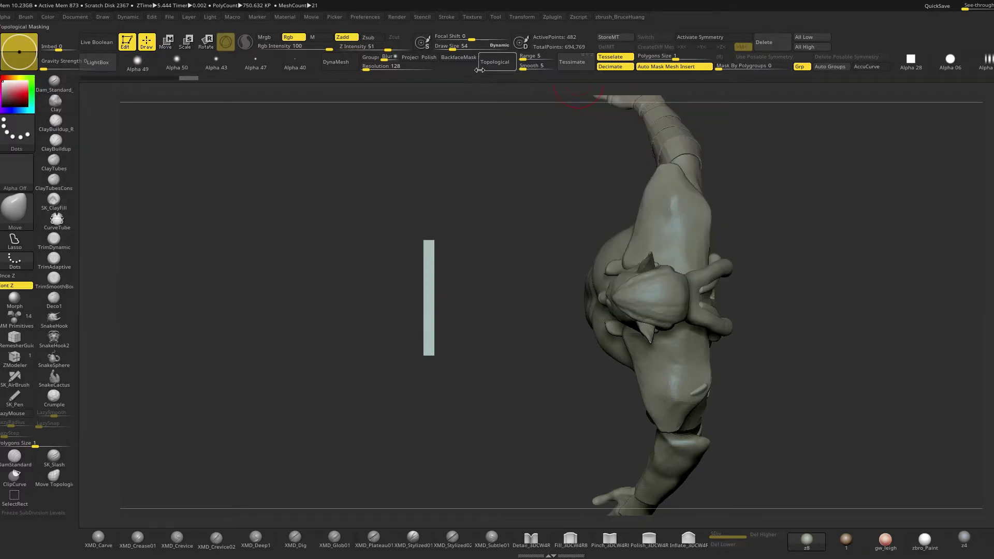
left_click(336, 62)
left_click_drag(489, 246, 492, 226)
Bend the plate into a gentle curve with a Gizmo bend deformer and accept the deformation
key("w")
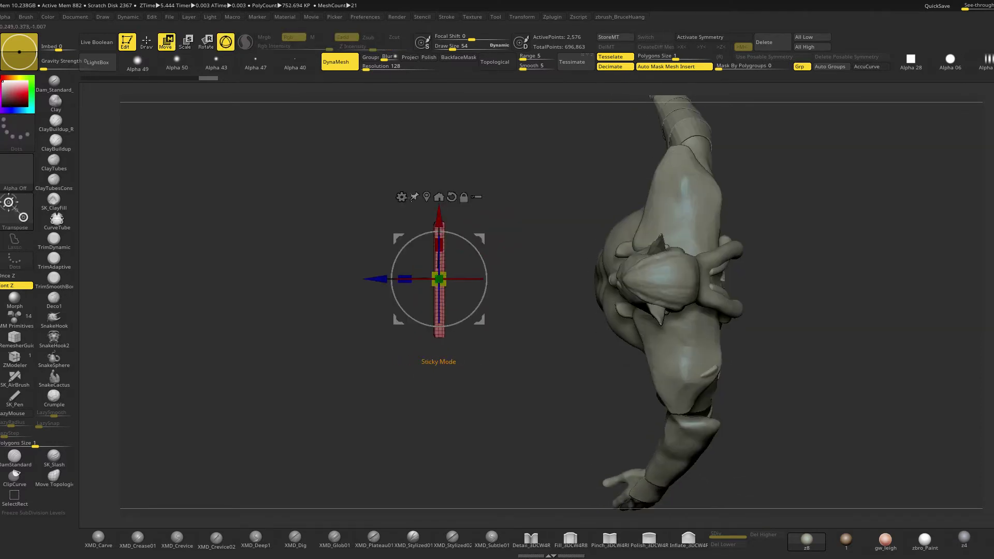
left_click(401, 197)
left_click(420, 223)
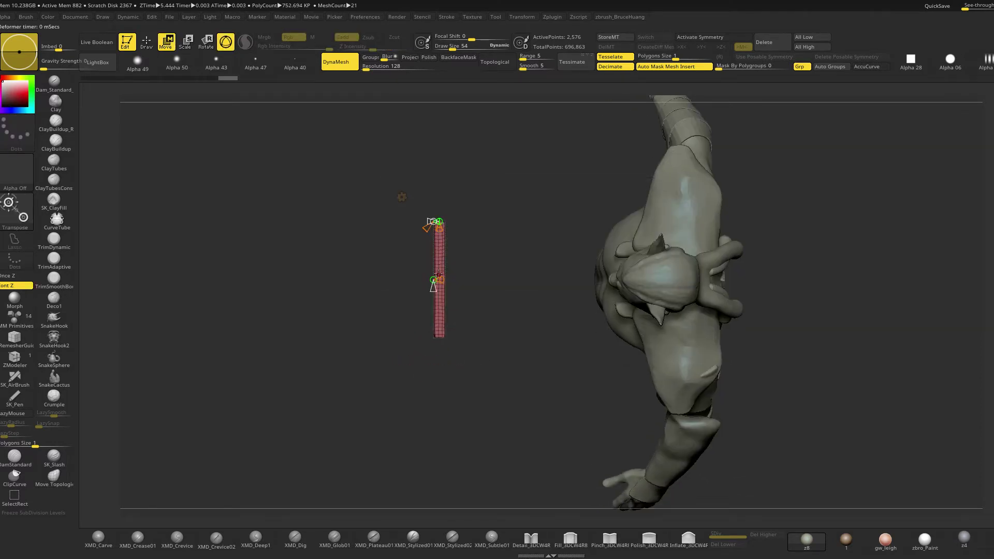
left_click_drag(438, 284, 492, 281)
key("q")
mouse_move(487, 370)
left_mouse_down()
mouse_move(485, 333)
mouse_move(411, 184)
mouse_move(405, 202)
left_mouse_up()
key("w")
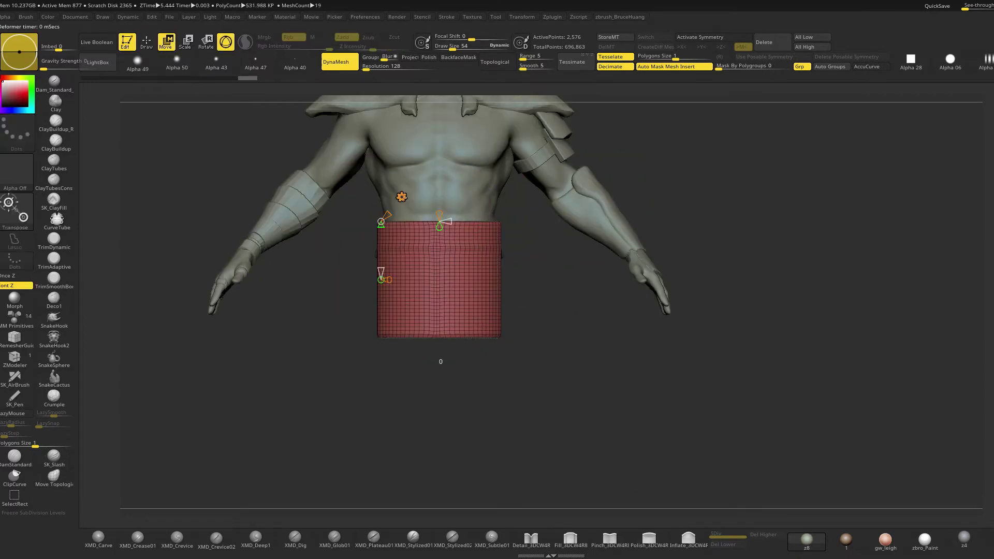
left_click(401, 197)
left_click(534, 197)
left_click_drag(548, 301, 526, 323, "alt")
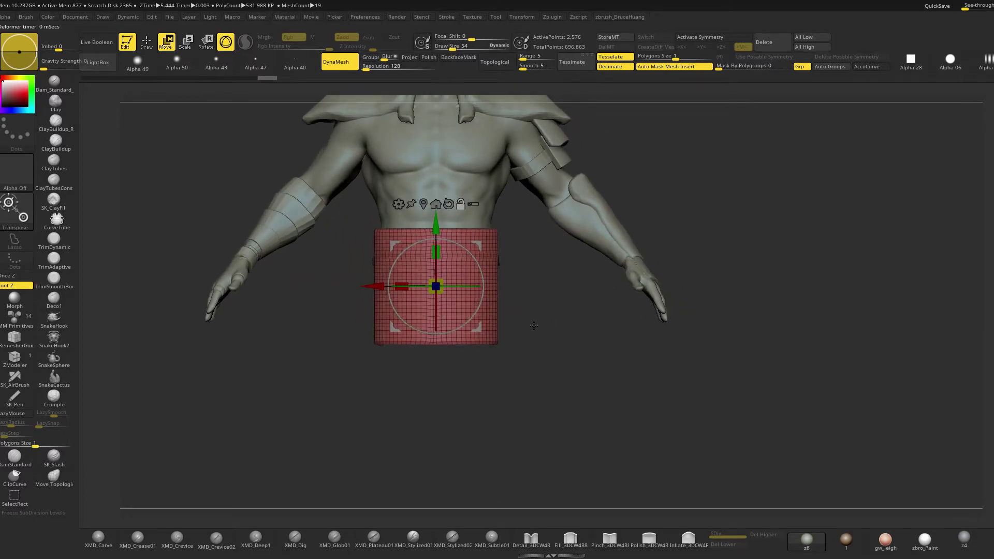
Rotate the curved plate by -90 degrees around its vertical axis and turn off the polyframe display
left_click_drag(437, 252, 443, 251)
left_click_drag(436, 286, 535, 287)
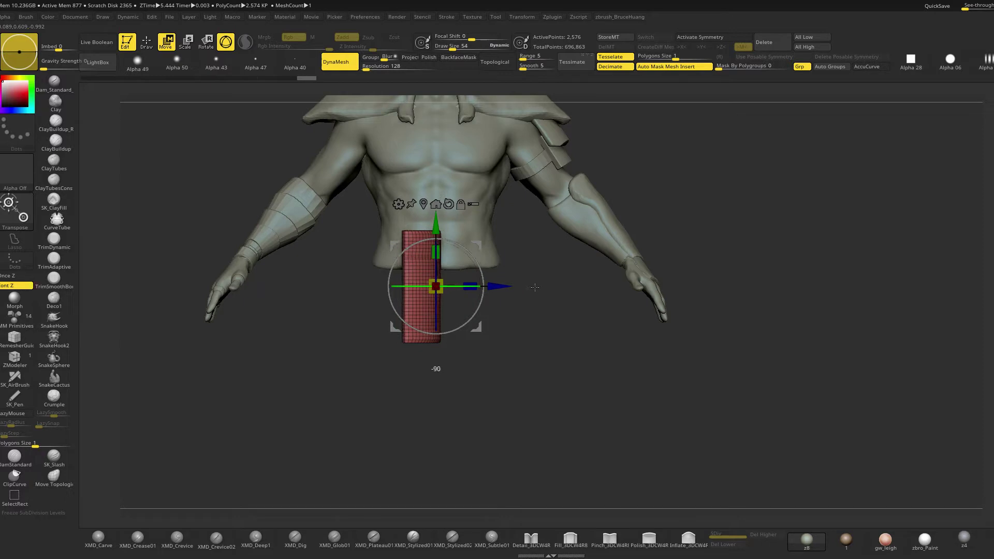
key("q")
key("shift+f")
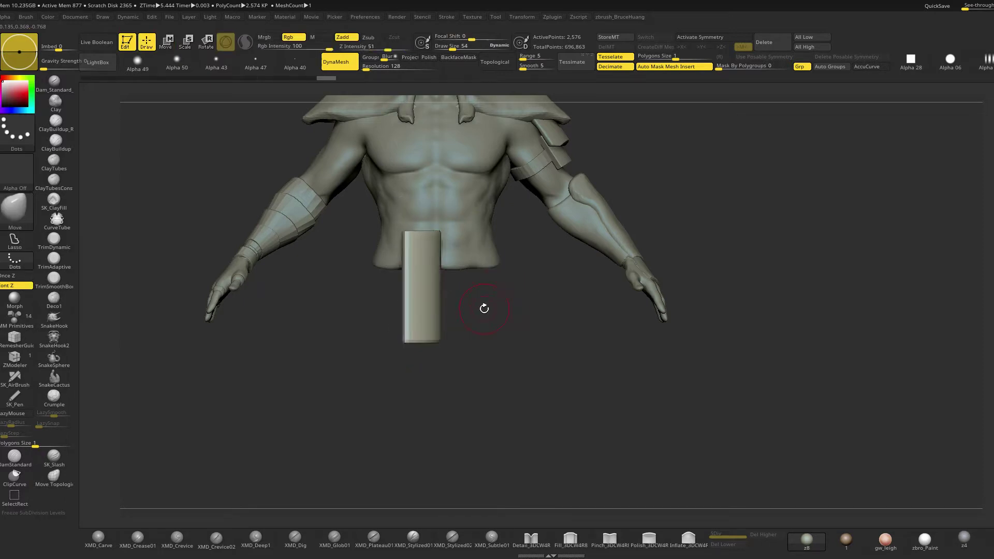
Move the curved plate to the side of the character's hip and narrow its width
key("w")
left_click_drag(479, 327, 451, 427)
left_click_drag(327, 293, 588, 391)
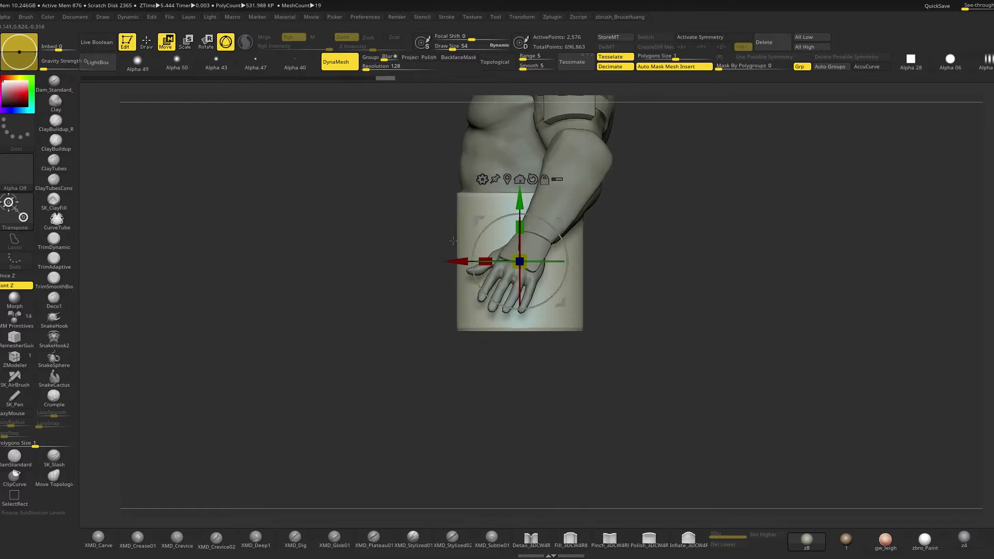
left_click_drag(486, 258, 492, 258)
left_click_drag(652, 280, 630, 337, "shift")
left_click_drag(528, 265, 553, 259)
left_click_drag(569, 337, 588, 388)
left_click_drag(587, 294, 579, 293)
left_click_drag(591, 341, 590, 319)
Fit the hip plate's edges and upper end around the waist using the Move brush at draw sizes 119 and 99
key("q")
key("s")
mouse_move(505, 267)
left_mouse_down()
mouse_move(524, 266)
mouse_move(541, 290)
mouse_move(515, 275)
left_mouse_up()
mouse_move(554, 303)
left_mouse_down()
mouse_move(558, 311)
mouse_move(514, 294)
mouse_move(539, 297)
left_mouse_up()
mouse_move(551, 302)
left_mouse_down()
mouse_move(562, 325)
mouse_move(544, 344)
mouse_move(555, 335)
mouse_move(662, 348)
mouse_move(688, 339)
left_mouse_up()
key("space")
left_click_drag(537, 322, 535, 312)
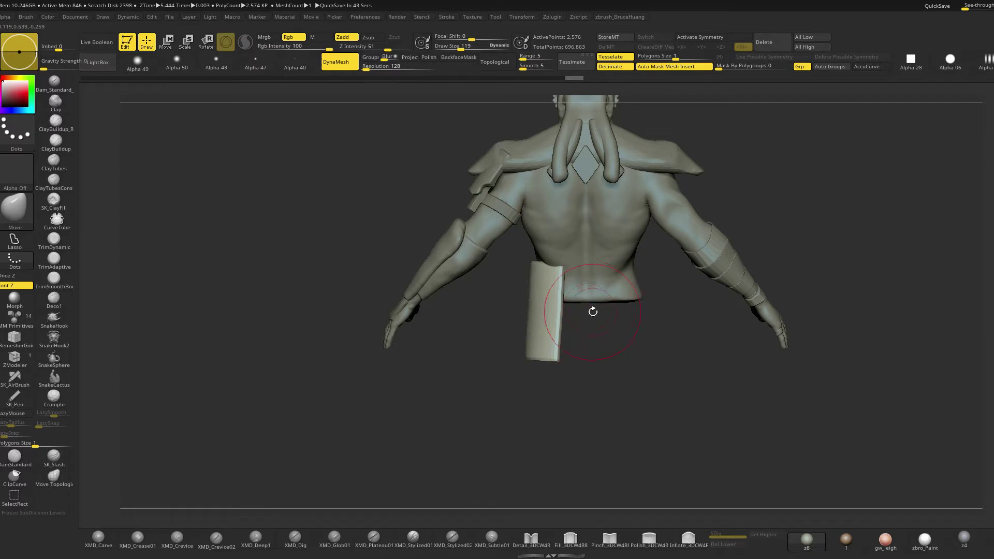
left_click_drag(592, 308, 606, 344)
left_click_drag(537, 271, 543, 281)
key("space")
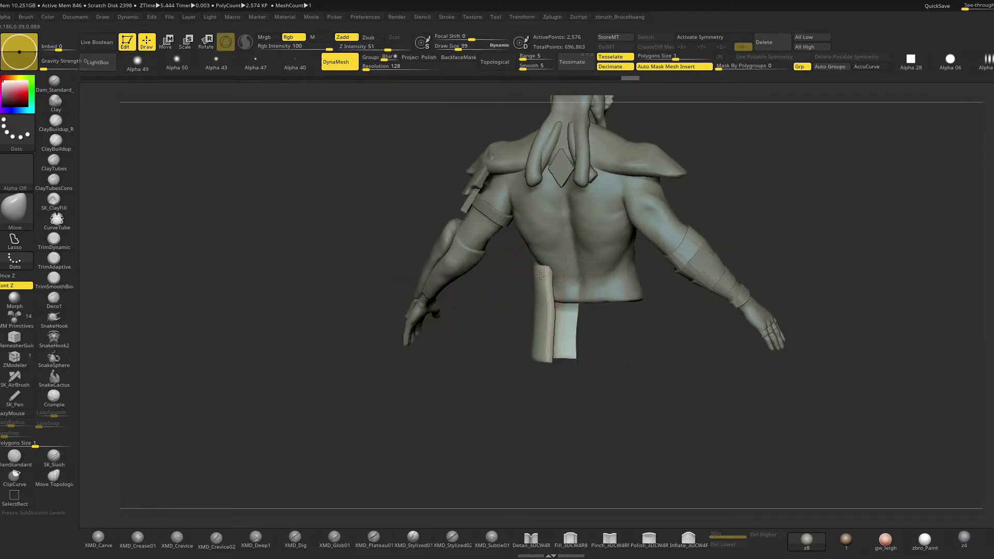
Mirror and weld the hip plate to create a matching one on the opposite side
left_click_drag(507, 334, 626, 376)
key("space")
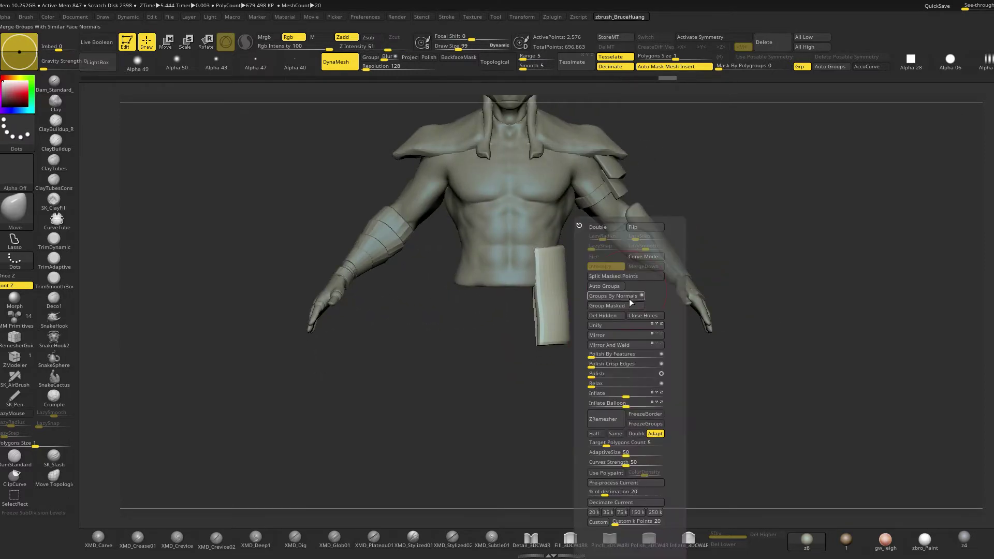
left_click(610, 337)
left_click(614, 346)
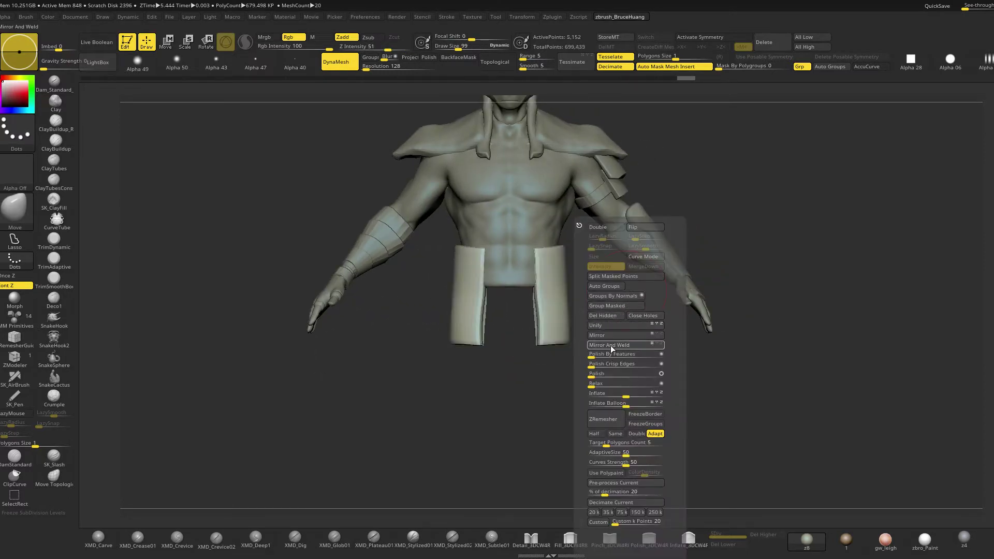
left_click_drag(599, 413, 624, 448, "alt")
Set the Gizmo pivot at the hip plate's upper end, activate X symmetry and tilt both plates outward
key("w")
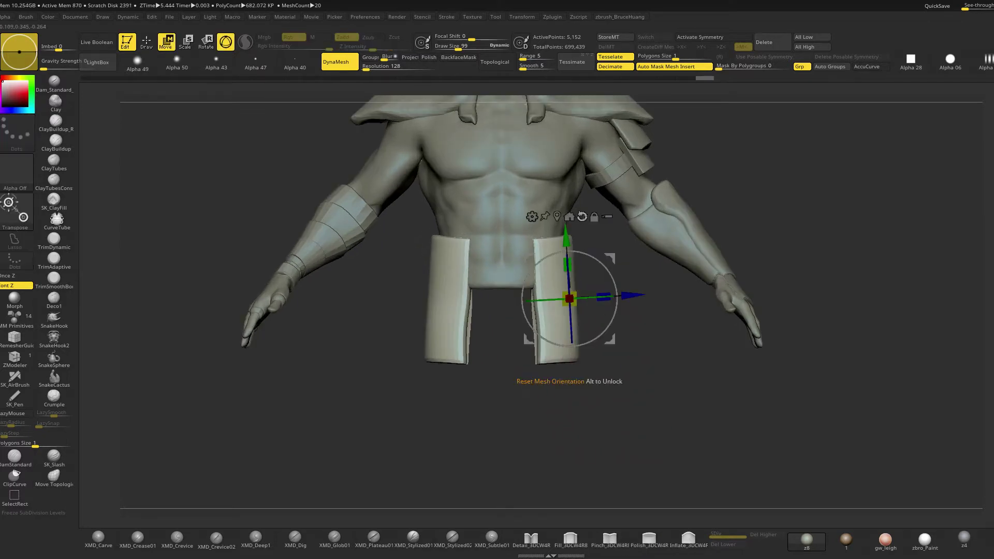
left_click_drag(568, 236, 565, 184, "alt")
left_click_drag(602, 213, 594, 206)
key("ctrl+z")
key("x")
key("q")
left_click_drag(625, 381, 627, 377, "alt")
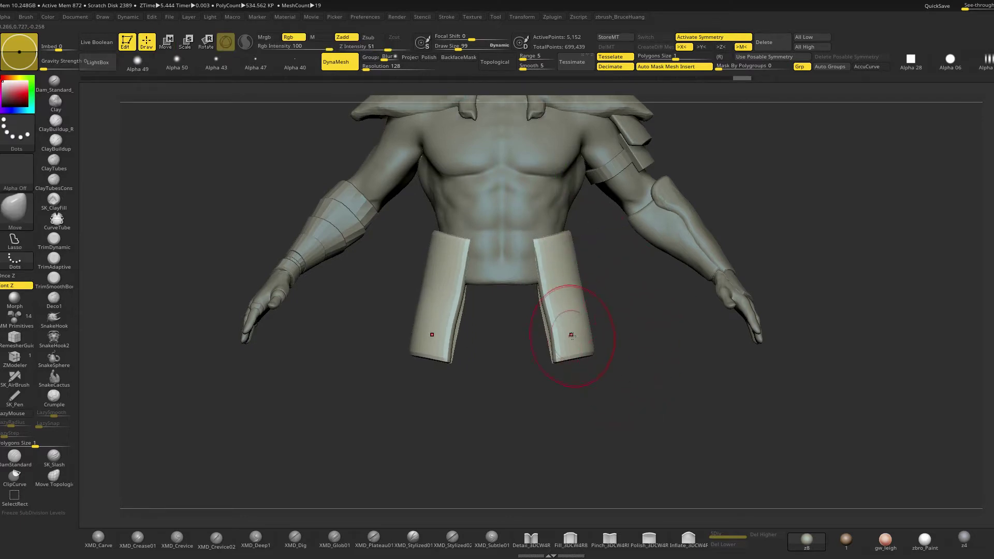
Shorten both hip plates slightly, adjust their upper inner corners with the Move brush at draw size 124, and reduce the draw size to 109
key("w")
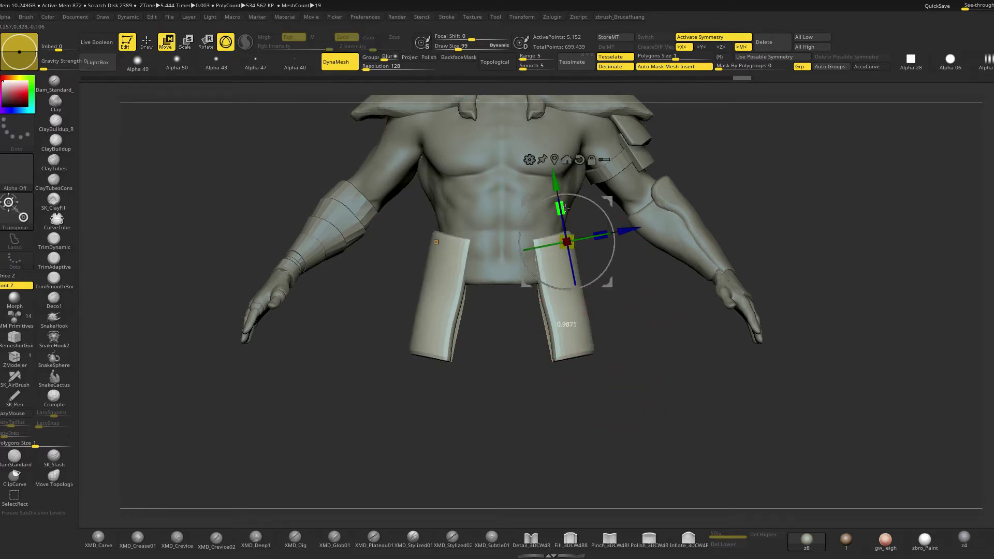
key("q")
key("space")
left_click_drag(579, 291, 568, 308)
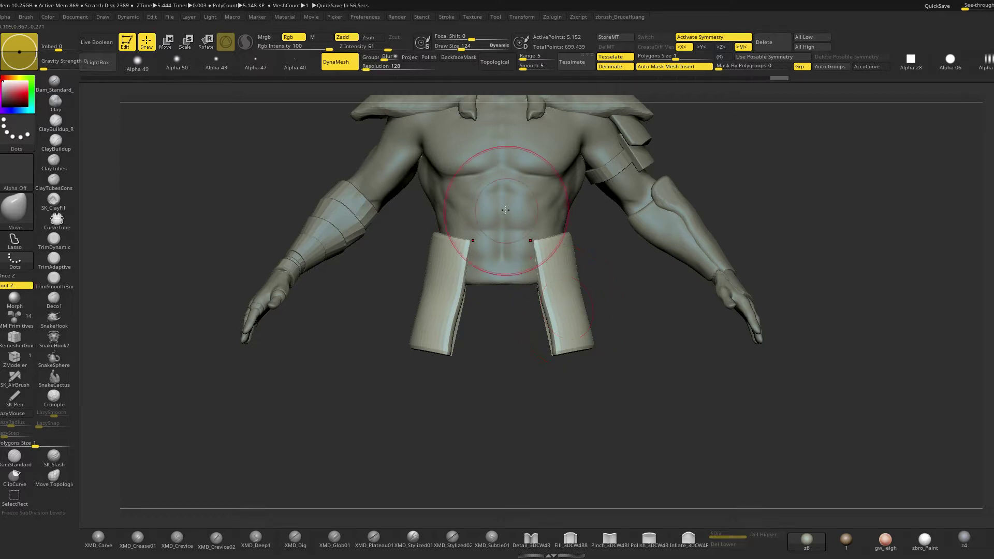
key("space")
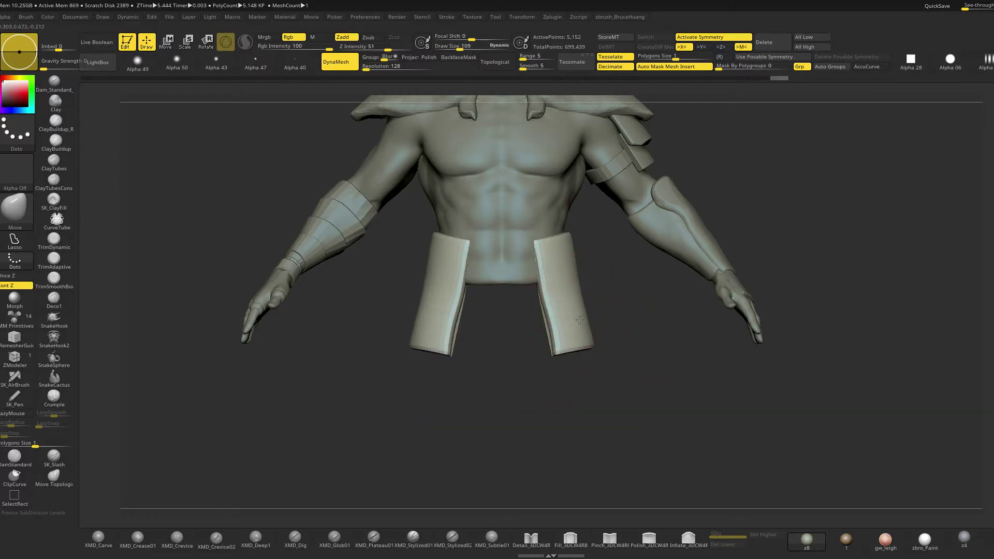
Select the torso mesh, isolate it and reduce the brush draw size to 69
mouse_move(616, 337)
left_mouse_down()
mouse_move(601, 317)
mouse_move(600, 360)
mouse_move(604, 345)
mouse_move(585, 348)
mouse_move(597, 353)
left_mouse_up()
key("space")
left_click_drag(543, 285, 539, 285)
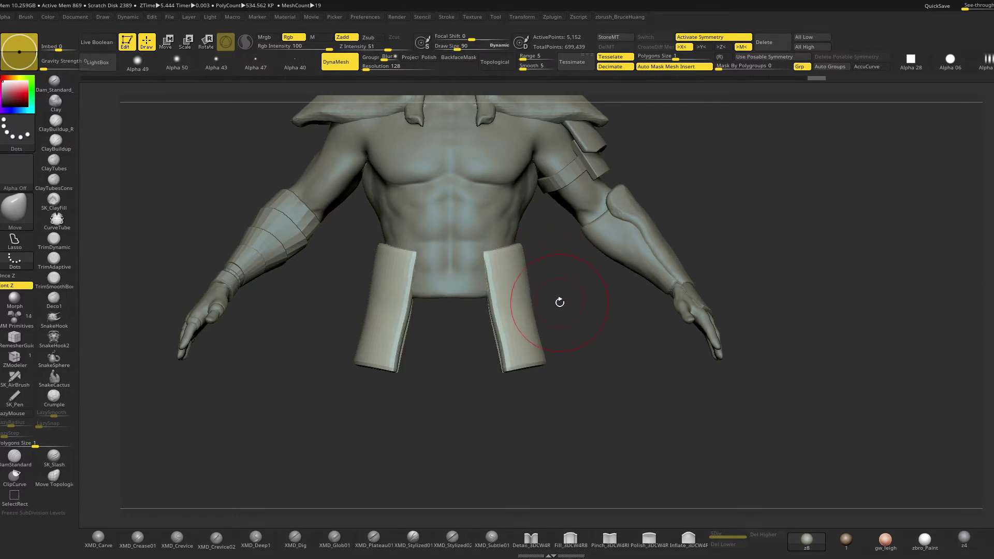
key("alt+s")
key("alt+s")
left_click(439, 266, "alt")
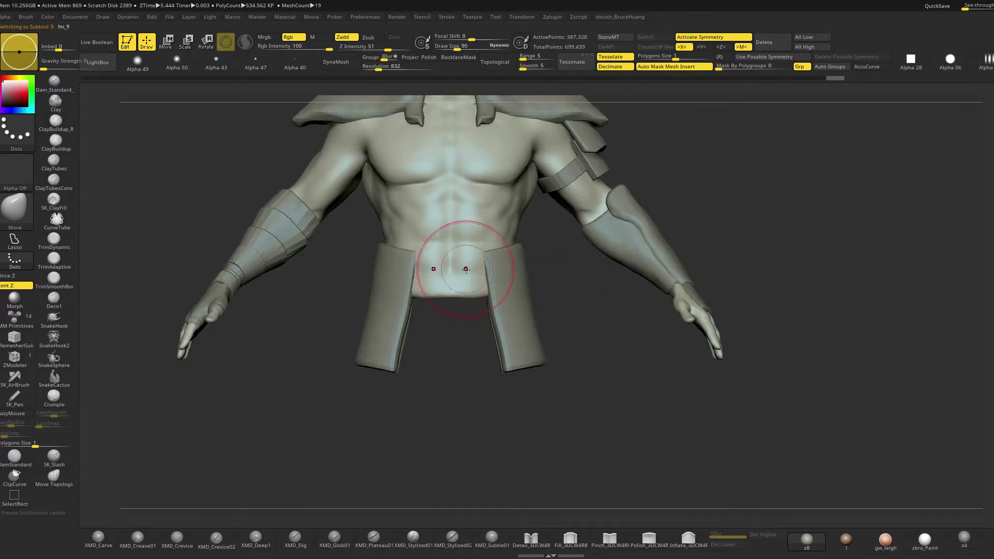
key("alt+s")
key("space")
left_click_drag(539, 281, 533, 289)
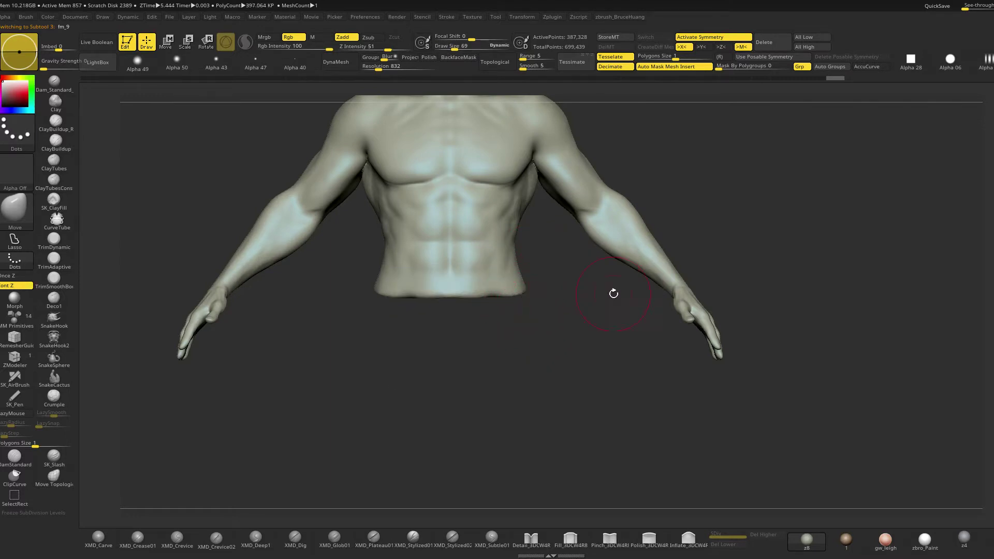
Duplicate the torso and mark off a horizontal band across the copy's waist with a rectangular mask
key("ctrl+shift+d")
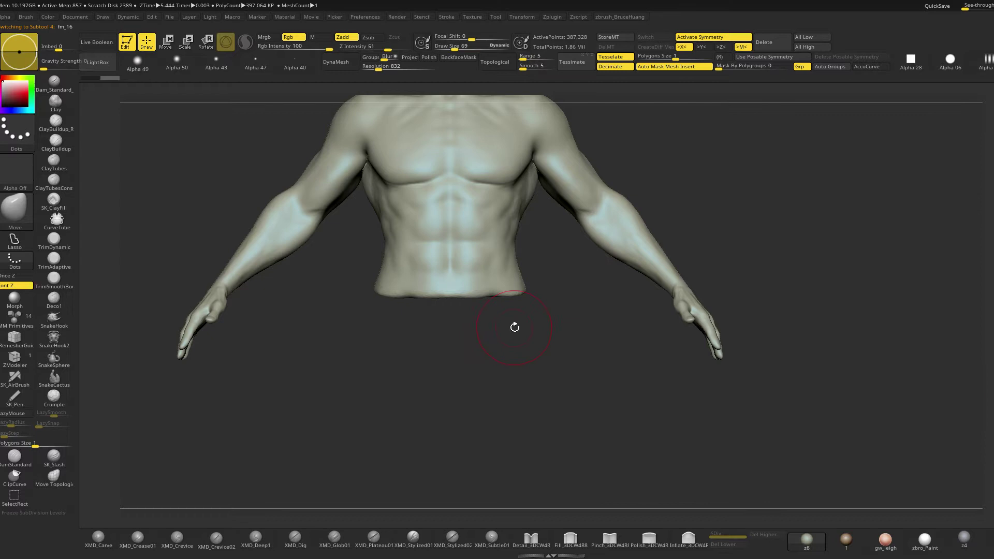
key("shift+f")
key("shift+f")
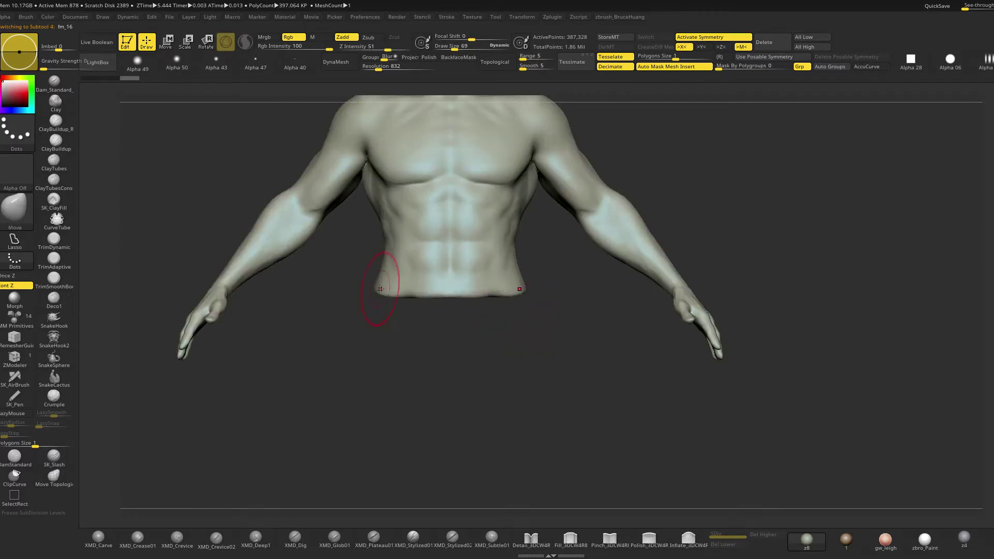
left_click_drag(296, 296, 301, 313, "alt")
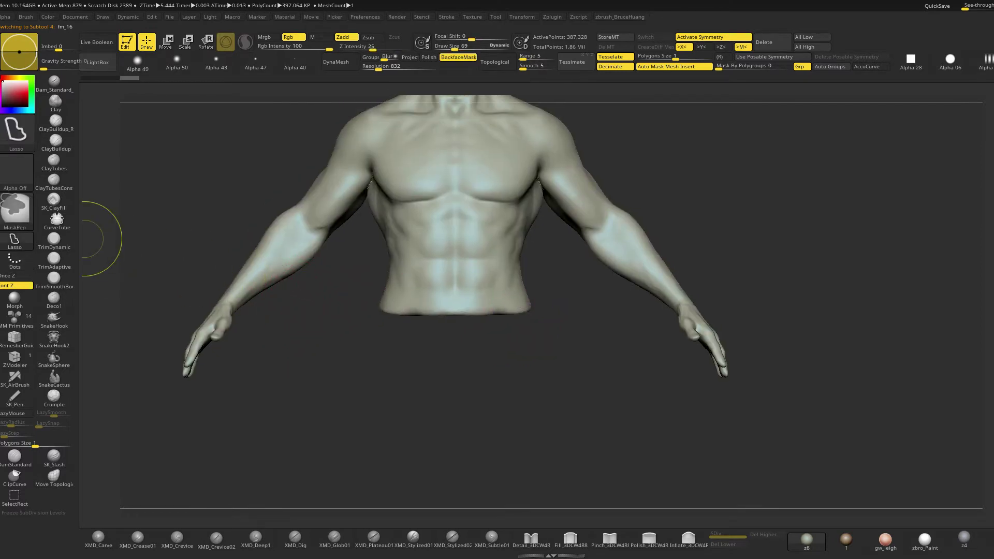
key("ctrl")
mouse_move(351, 280)
left_mouse_down("ctrl")
mouse_move(504, 298)
mouse_move(561, 286)
left_mouse_up("ctrl")
key("ctrl+z")
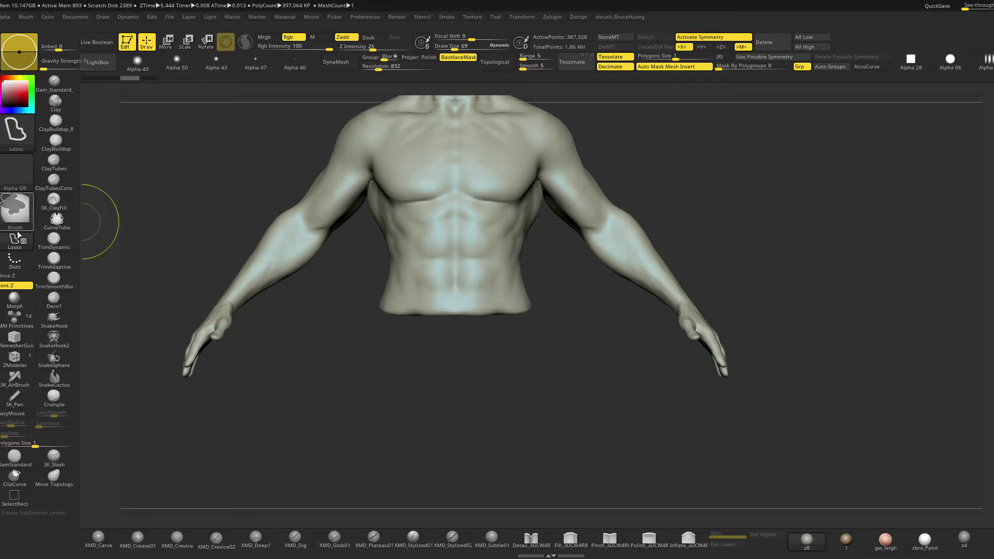
left_click(15, 259)
left_click_drag(358, 284, 553, 308, "ctrl")
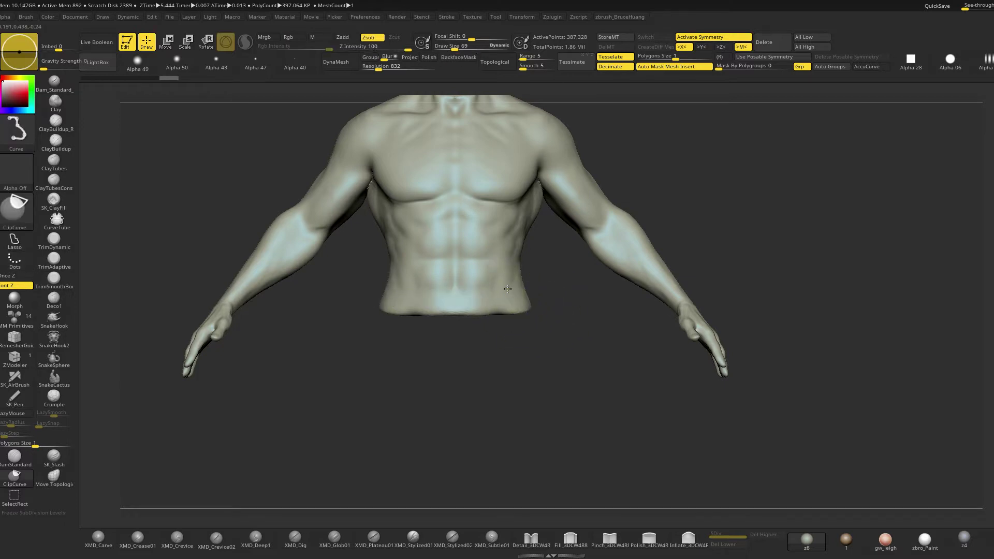
Isolate the waist band on the torso copy and delete the hidden geometry
left_click(513, 302, "ctrl+shift")
left_click_drag(554, 359, 553, 372)
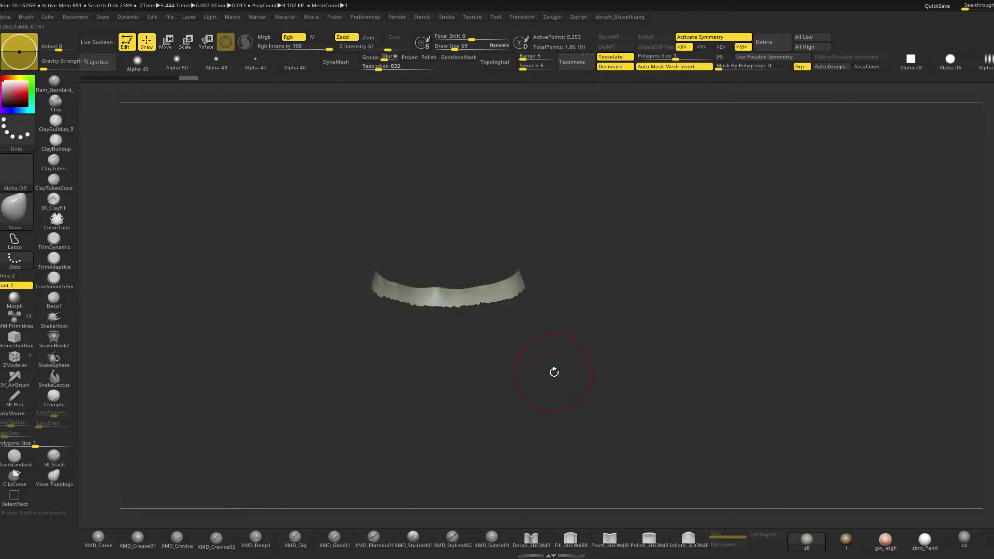
key("space")
left_click(529, 315)
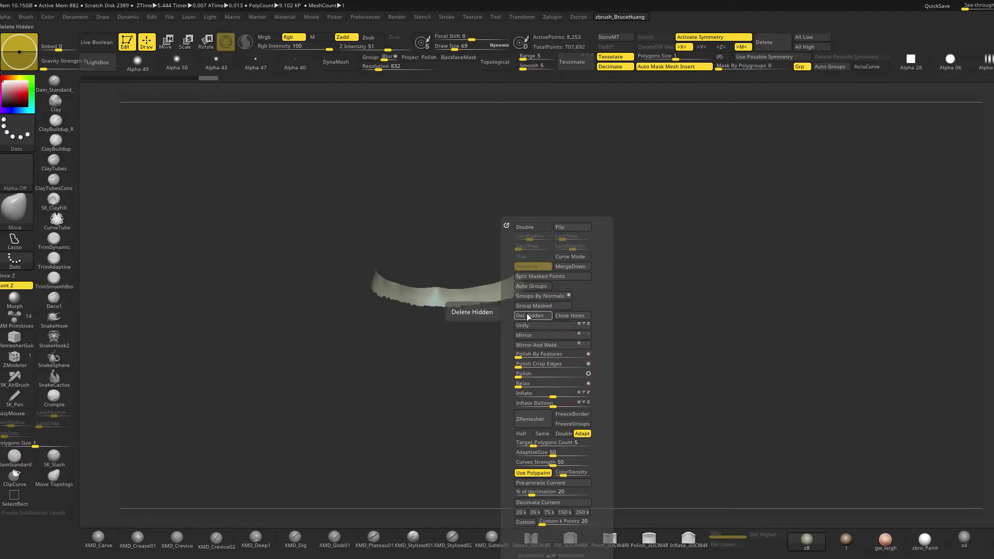
left_click(592, 353)
Show the band's wireframe and ZRemesh it repeatedly with Half enabled and an adaptive size of 26
left_click_drag(452, 391, 523, 406)
key("shift+f")
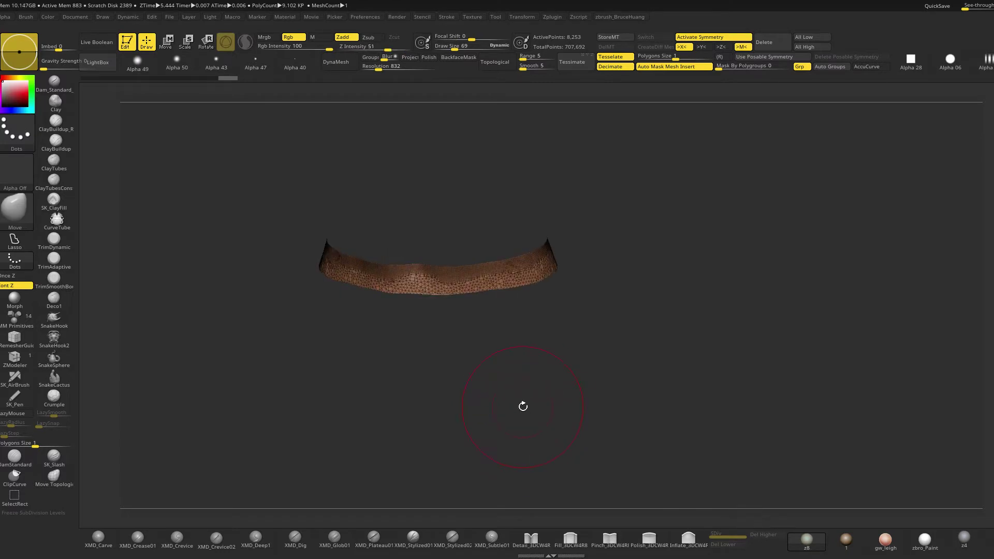
key("space")
left_click(491, 434)
left_click_drag(521, 454, 505, 453)
left_click(508, 420)
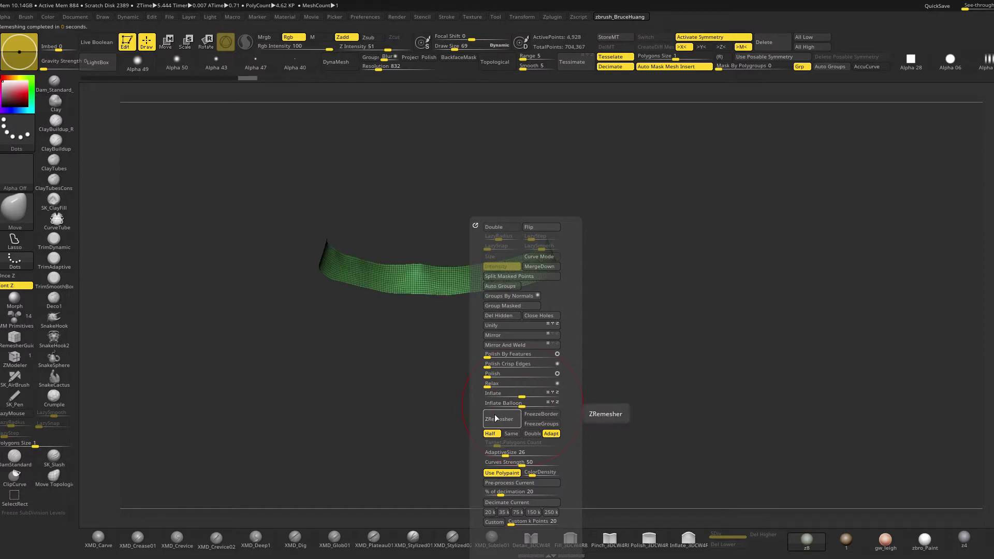
key("space")
left_click(483, 419)
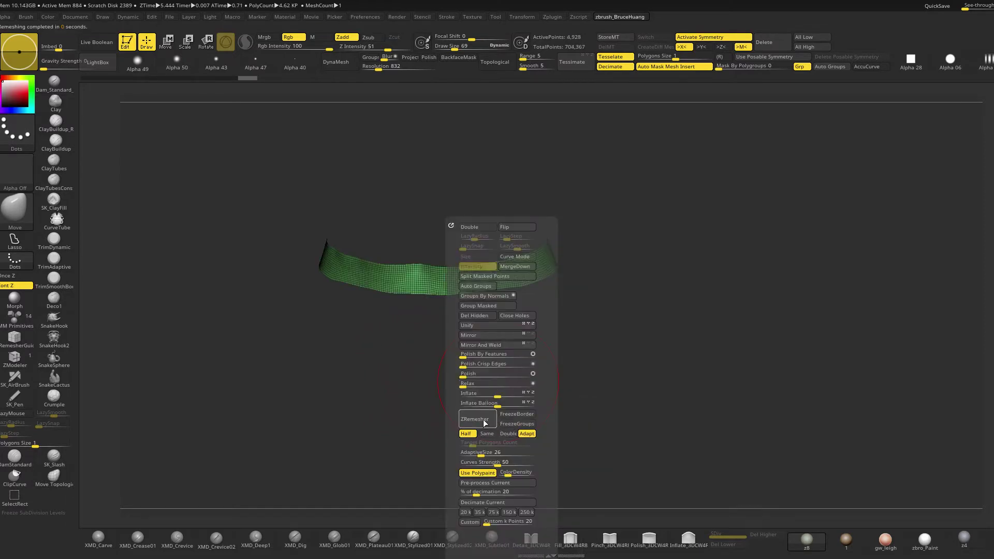
left_click(483, 420)
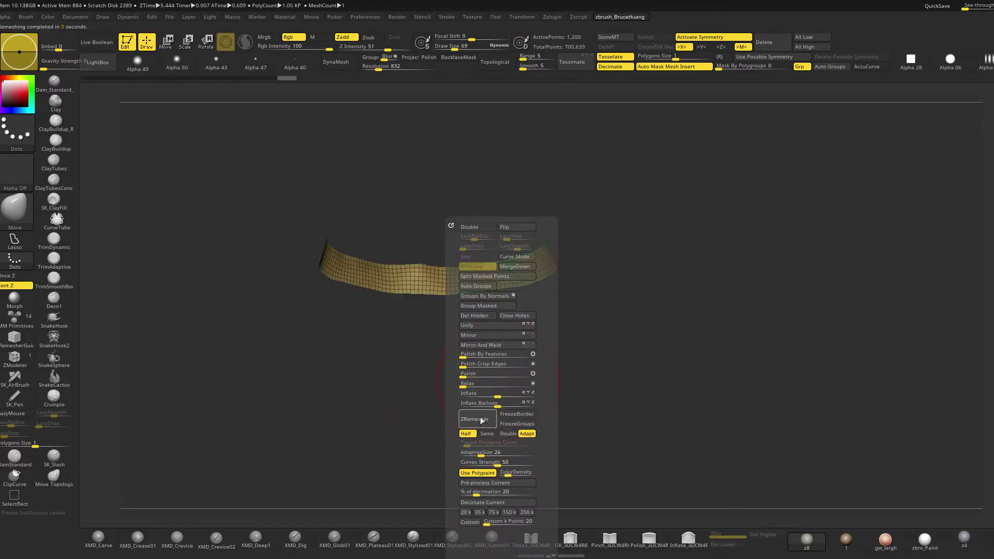
left_click(477, 415)
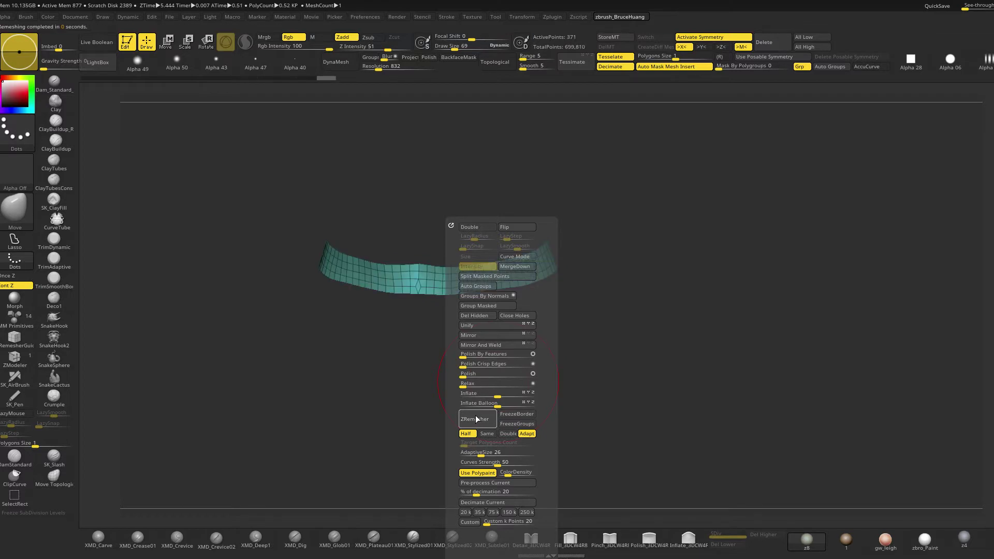
Mirror and weld the waist band and reduce the brush draw size to 17
left_click_drag(399, 383, 421, 397)
key("space")
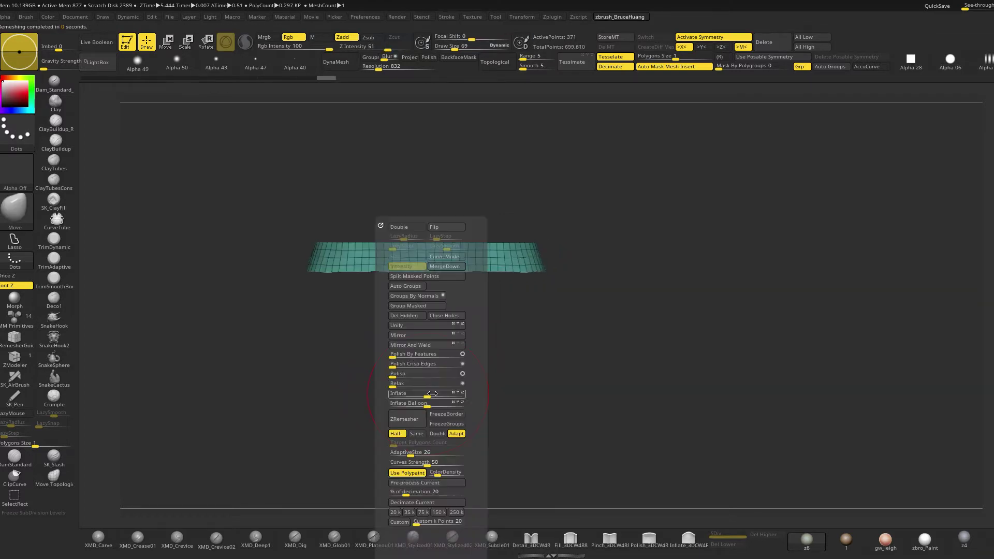
left_click(428, 344)
mouse_move(569, 354)
left_mouse_down("shift")
mouse_move(580, 356)
mouse_move(546, 429)
mouse_move(508, 422)
mouse_move(544, 408)
mouse_move(535, 433)
mouse_move(515, 402)
left_mouse_up("shift")
key("space")
left_click_drag(430, 269, 418, 268)
mouse_move(379, 392)
left_mouse_down("alt")
mouse_move(389, 382)
mouse_move(406, 419)
mouse_move(417, 417)
left_mouse_up("alt")
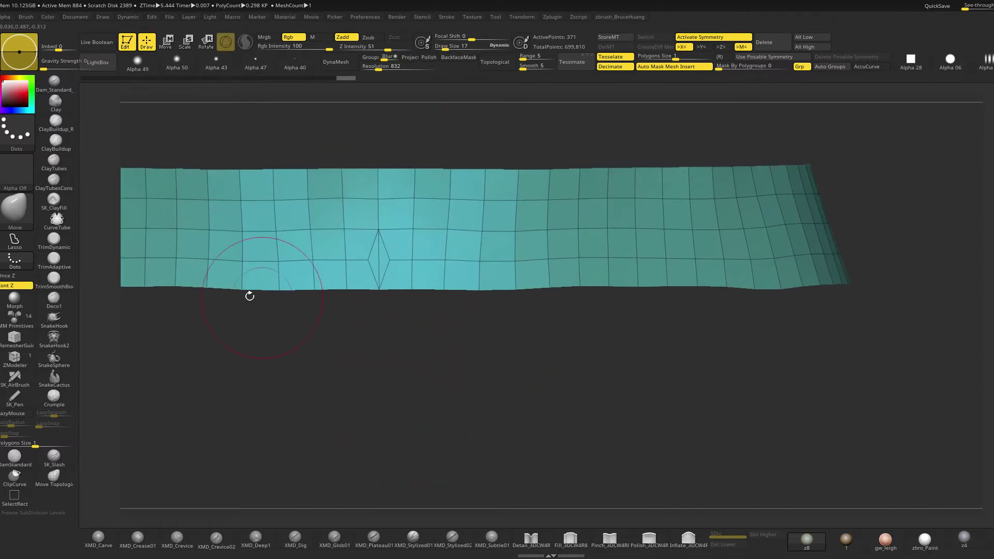
Try to collapse the diamond-shaped polygons at the band's front centre using the ZModeler edge Collapse action
left_click(14, 357)
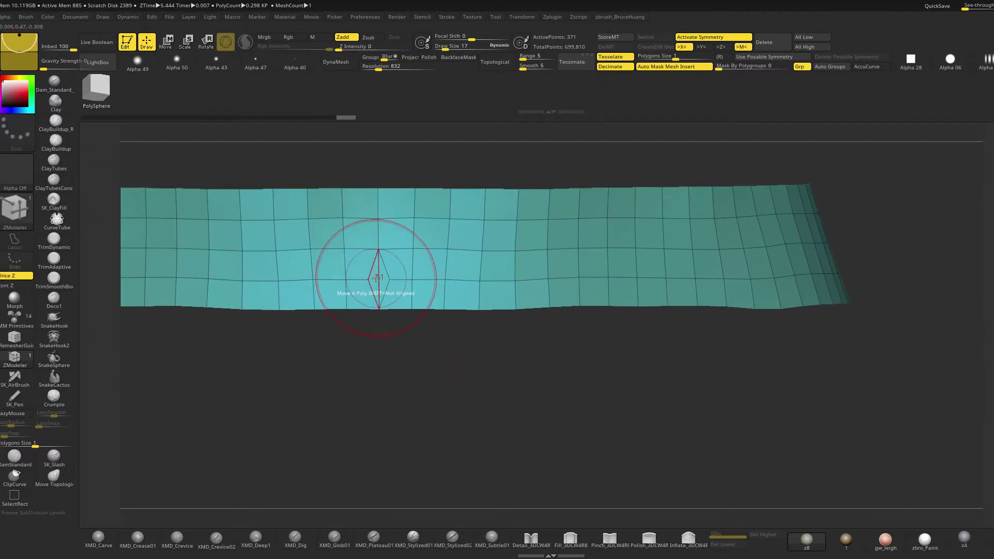
key("space")
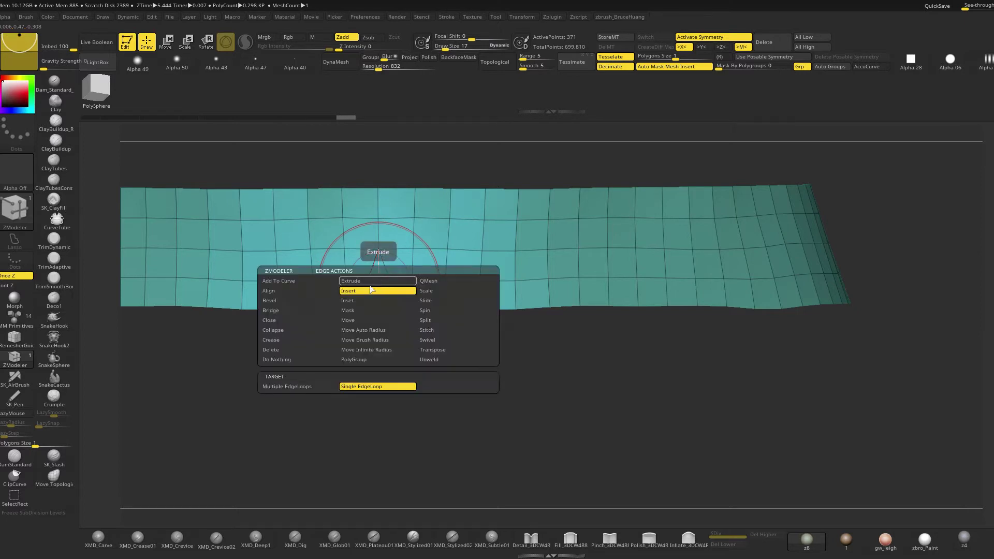
left_click(288, 326)
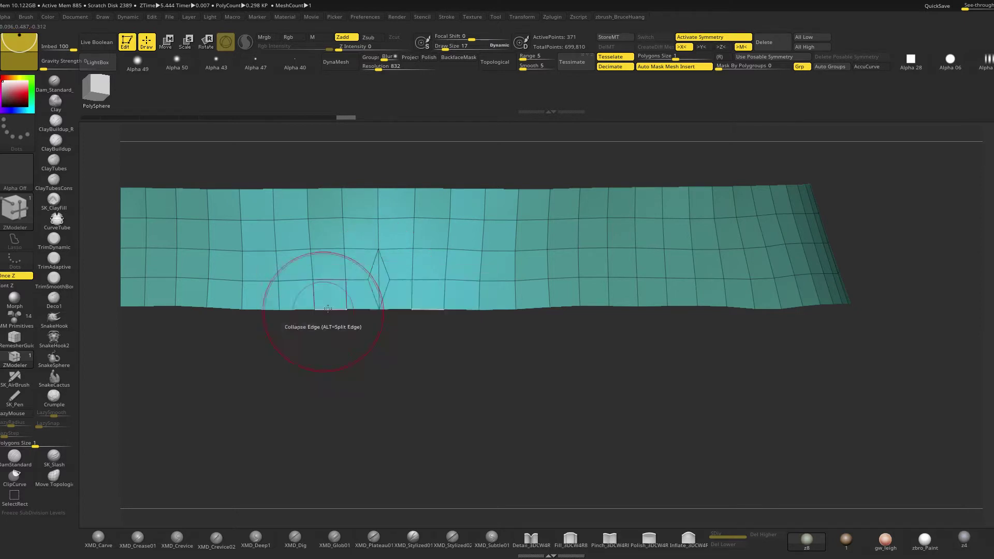
key("space")
mouse_move(347, 366)
left_mouse_down()
mouse_move(338, 367)
mouse_move(361, 397)
mouse_move(412, 239)
mouse_move(324, 238)
mouse_move(406, 373)
mouse_move(466, 377)
mouse_move(374, 392)
mouse_move(388, 453)
left_mouse_up()
left_click(379, 280)
key("ctrl+z")
Close up the front diamond polygons using the Move brush at draw size 3 and ZRemesh the band at half density
key("b")
key("m")
key("v")
left_click_drag(423, 253, 378, 250)
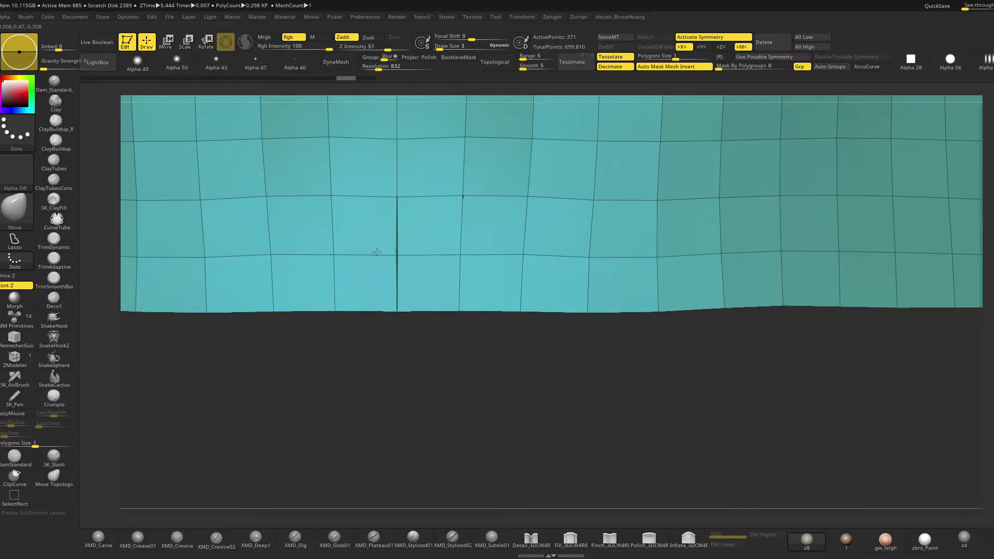
left_click_drag(411, 422, 417, 431)
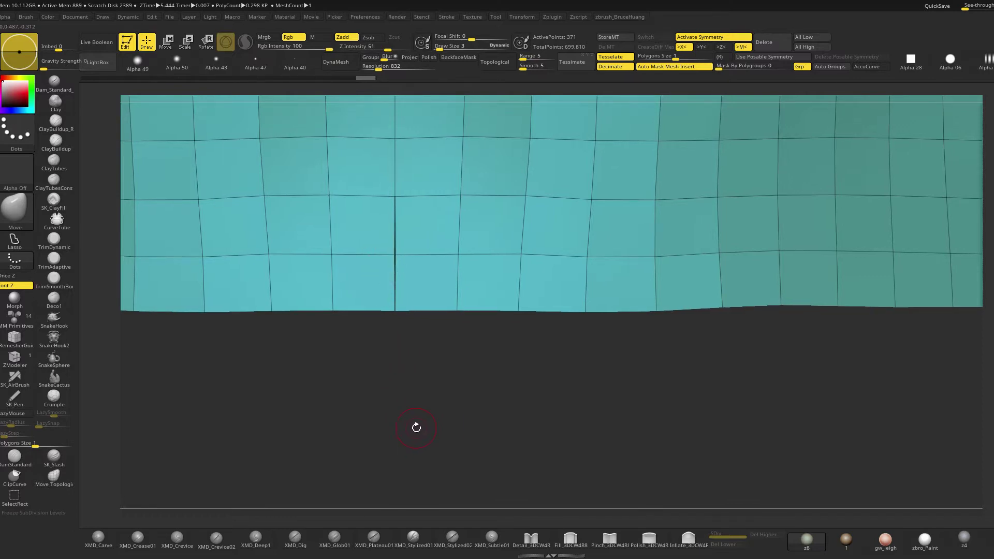
key("space")
left_click(392, 421)
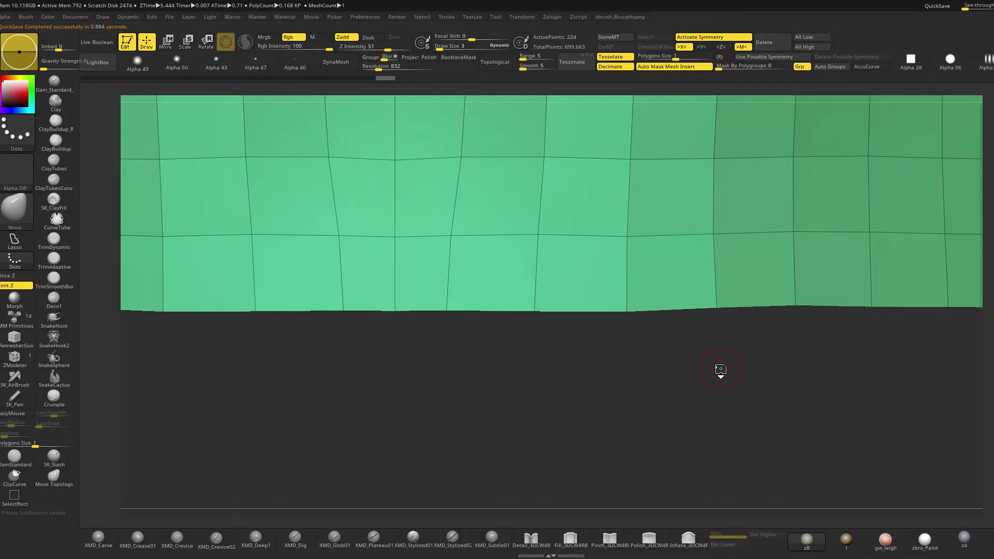
Smooth out the kinks along the band's sides using the Move brush at draw sizes 26 and 21
mouse_move(533, 433)
left_mouse_down()
mouse_move(521, 337)
mouse_move(547, 407)
mouse_move(391, 308)
mouse_move(441, 312)
mouse_move(441, 279)
left_mouse_up()
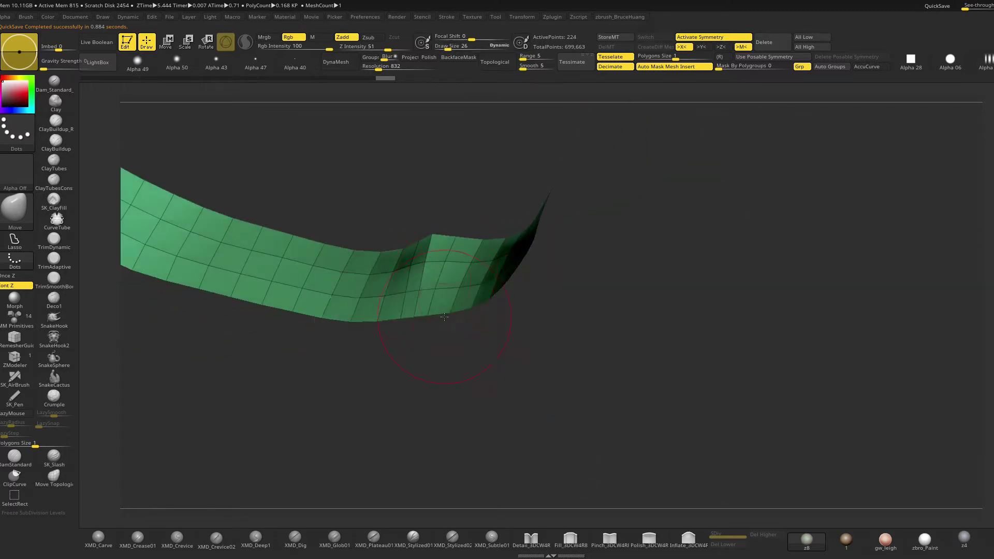
left_click_drag(444, 317, 425, 254)
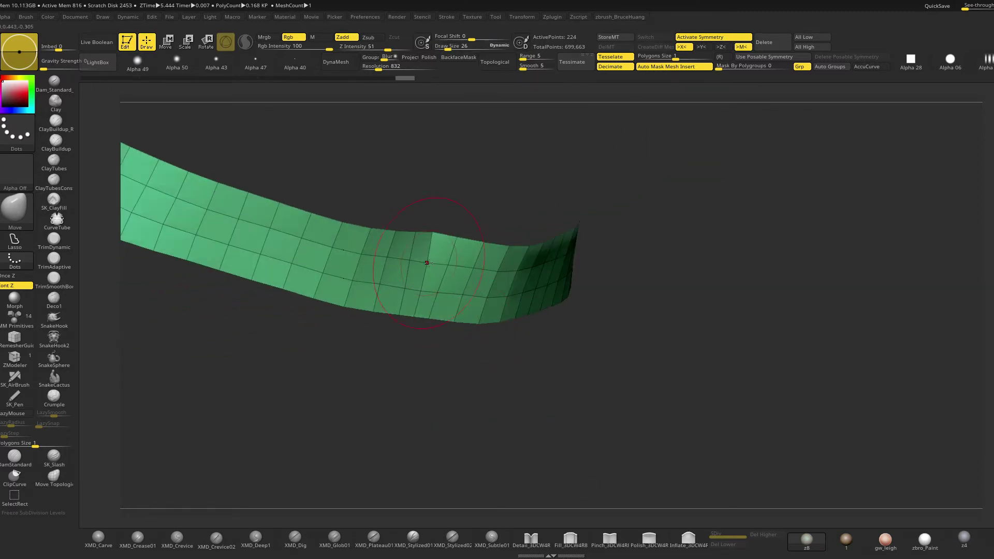
left_click_drag(527, 230, 534, 240)
key("space")
mouse_move(434, 244)
left_mouse_down()
mouse_move(488, 333)
mouse_move(528, 282)
mouse_move(456, 293)
mouse_move(577, 306)
mouse_move(599, 344)
mouse_move(651, 355)
mouse_move(660, 331)
left_mouse_up()
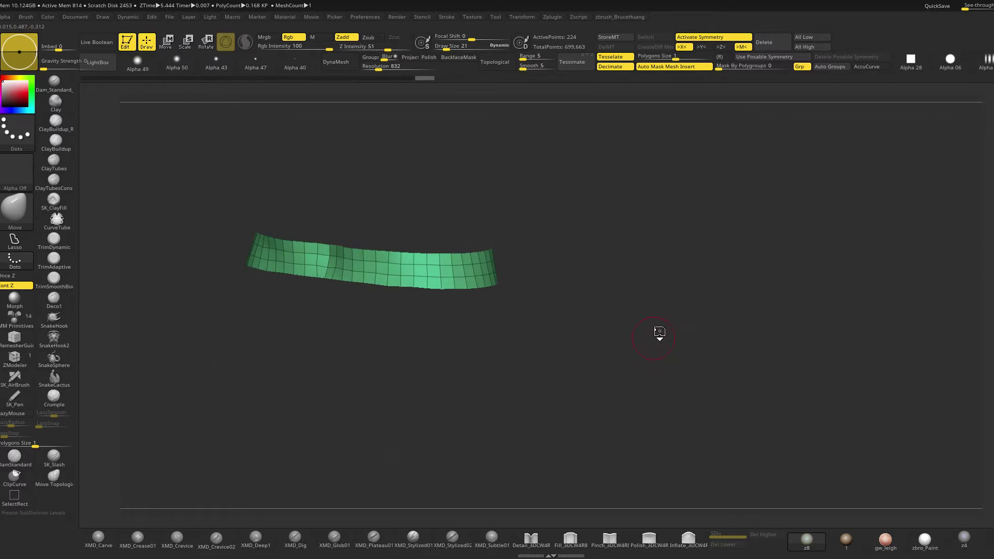
Show all parts and enlarge the waist band around the hip plates with the Gizmo centred on it and X symmetry off
key("shift+s")
mouse_move(577, 399)
left_mouse_down()
mouse_move(533, 389)
mouse_move(621, 388)
mouse_move(620, 445)
mouse_move(594, 422)
left_mouse_up()
key("w")
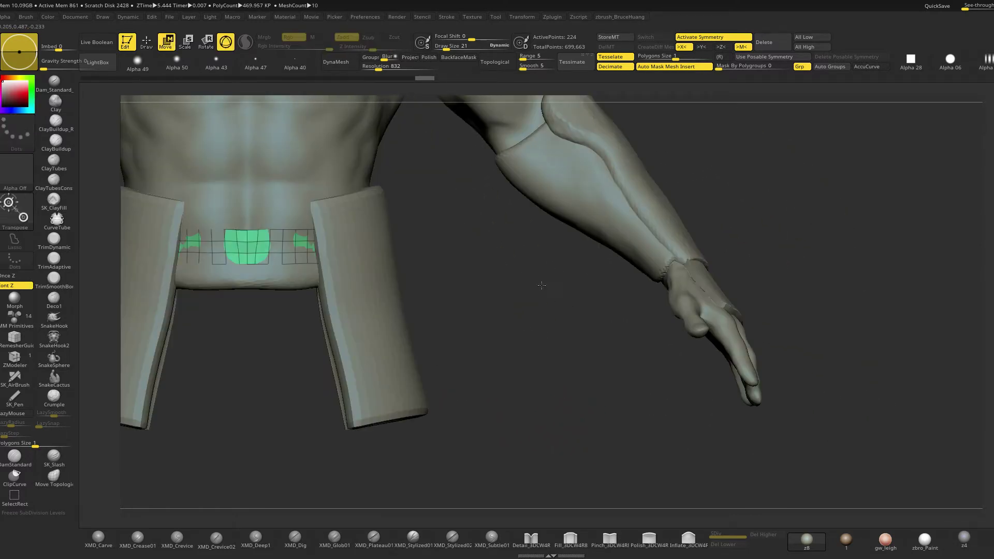
scroll(396, 230, "up", 2)
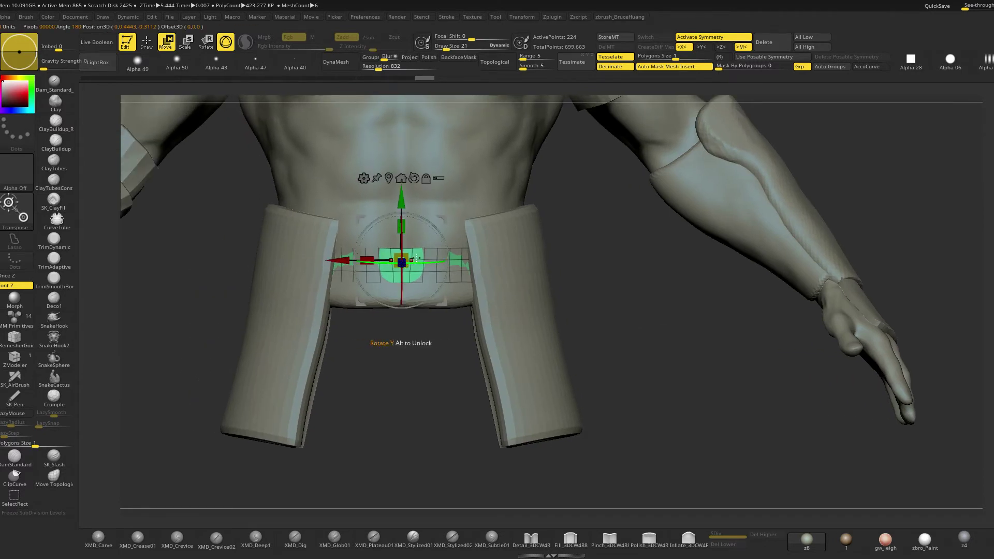
left_click(389, 179)
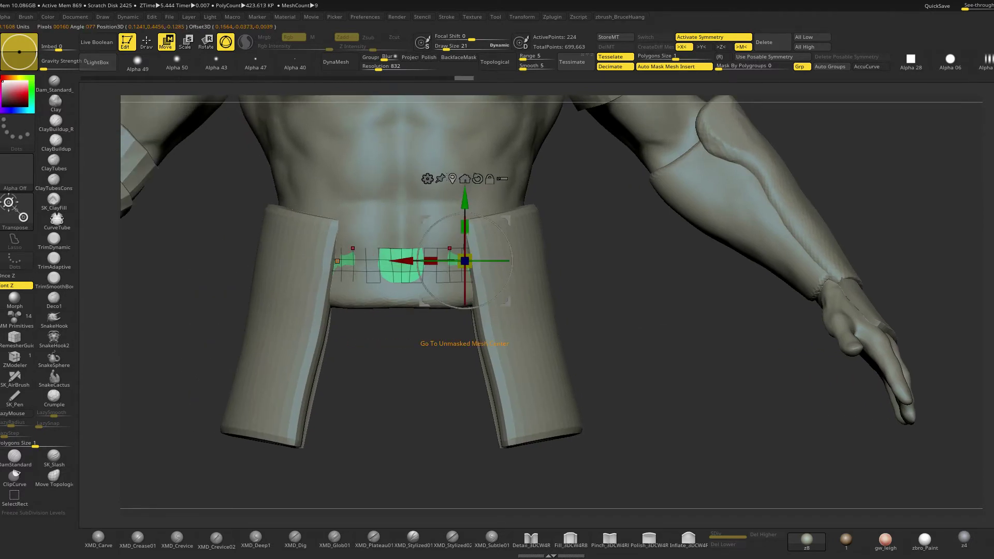
key("x")
left_click(449, 178)
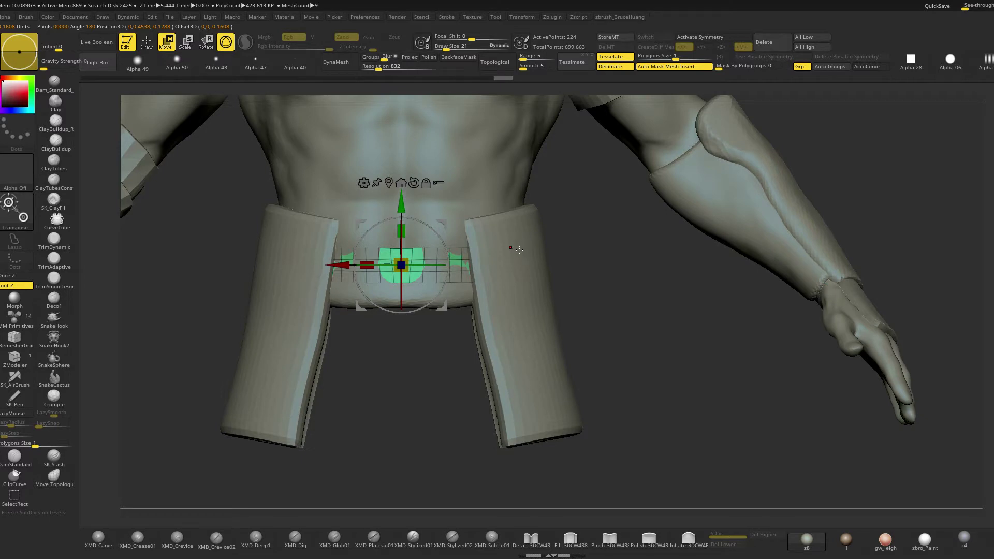
left_click_drag(618, 363, 637, 394)
mouse_move(401, 265)
left_mouse_down()
mouse_move(396, 313)
mouse_move(395, 304)
left_mouse_up()
key("q")
Isolate the band, reactivate X symmetry and lift the middle of its rear using the Move brush at draw size 17
mouse_move(647, 369)
left_mouse_down()
mouse_move(632, 348)
mouse_move(647, 336)
left_mouse_up()
key("alt+s")
left_click_drag(665, 288, 665, 381)
key("bracketright")
key("space")
mouse_move(423, 266)
left_mouse_down()
mouse_move(473, 258)
mouse_move(466, 266)
mouse_move(426, 256)
mouse_move(433, 250)
mouse_move(424, 257)
mouse_move(457, 337)
left_mouse_up()
key("space")
key("x")
key("space")
key("bracketleft")
left_click_drag(438, 234, 427, 223)
key("space")
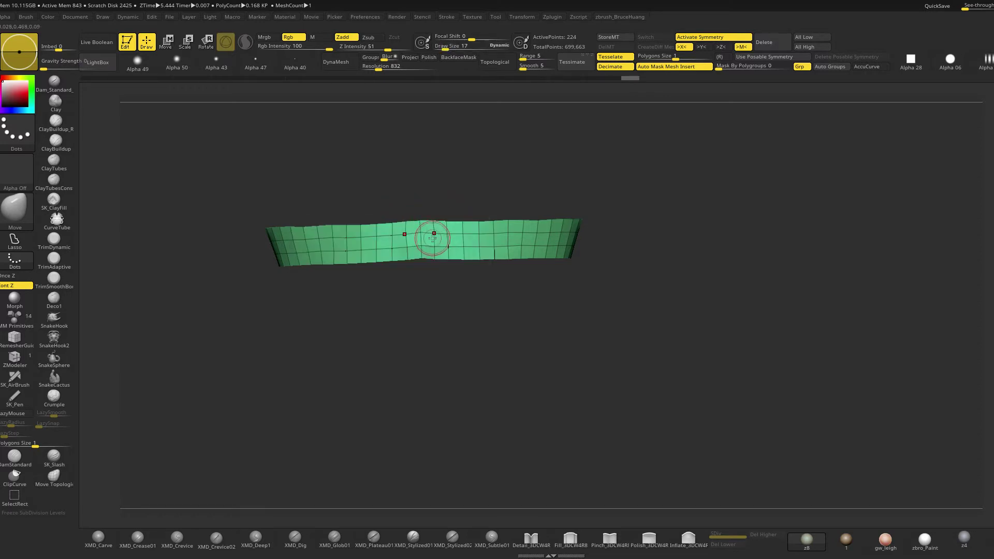
Even out the curve and polygon rows at the band's rear centre with the Move brush
mouse_move(470, 204)
left_mouse_down()
mouse_move(506, 253)
mouse_move(512, 315)
mouse_move(487, 311)
mouse_move(504, 204)
mouse_move(429, 218)
left_mouse_up()
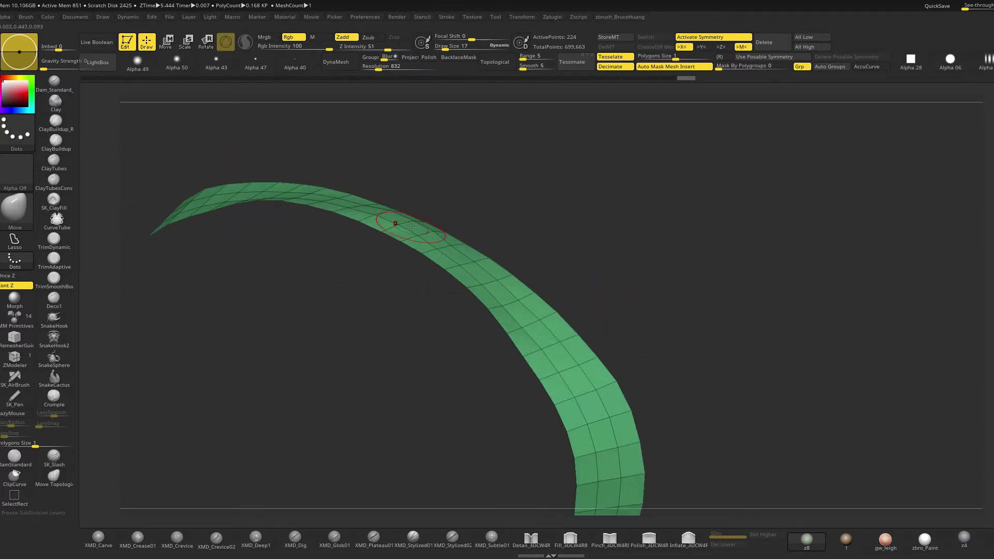
mouse_move(510, 219)
right_mouse_down()
mouse_move(573, 328)
mouse_move(548, 393)
mouse_move(492, 357)
right_mouse_up()
left_click_drag(432, 245, 433, 250)
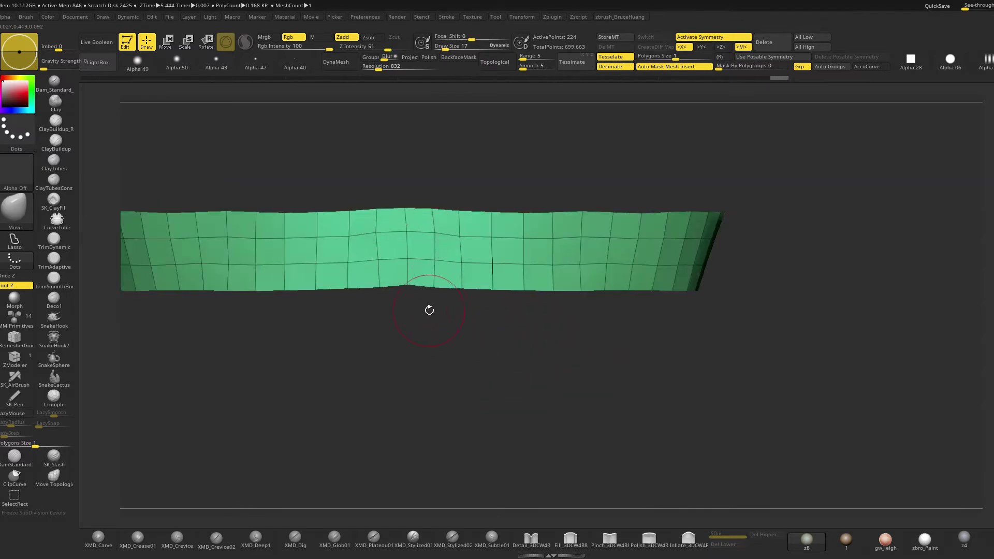
key("space")
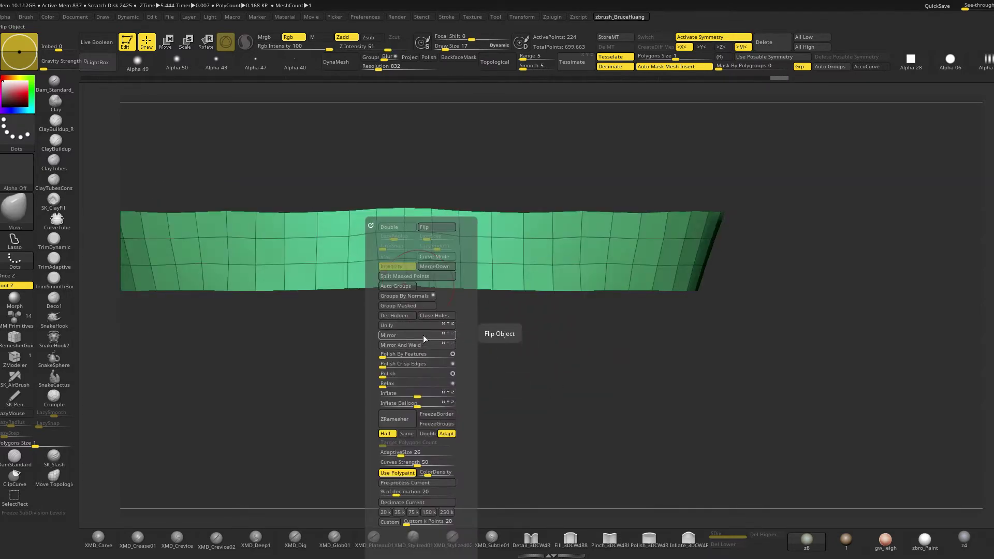
mouse_move(561, 351)
right_mouse_down()
mouse_move(515, 348)
mouse_move(484, 186)
mouse_move(721, 260)
mouse_move(705, 251)
mouse_move(558, 272)
right_mouse_up()
key("space")
mouse_move(555, 271)
left_mouse_down()
mouse_move(565, 271)
mouse_move(540, 277)
mouse_move(563, 285)
left_mouse_up()
key("space")
Show all parts and fit the band snugly around the outside of the hip plates using the Move brush at draw size 95
right_click_drag(568, 296, 726, 288)
key("shift+s")
right_click_drag(722, 356, 651, 289, "ctrl")
key("space")
left_click_drag(578, 273, 585, 273)
right_click_drag(585, 275, 601, 283)
left_click_drag(607, 283, 603, 284)
right_click(615, 284)
mouse_move(606, 284)
right_mouse_down()
mouse_move(648, 271)
mouse_move(644, 296)
right_mouse_up()
right_click(643, 297)
mouse_move(643, 294)
left_mouse_down()
mouse_move(634, 294)
mouse_move(653, 269)
left_mouse_up()
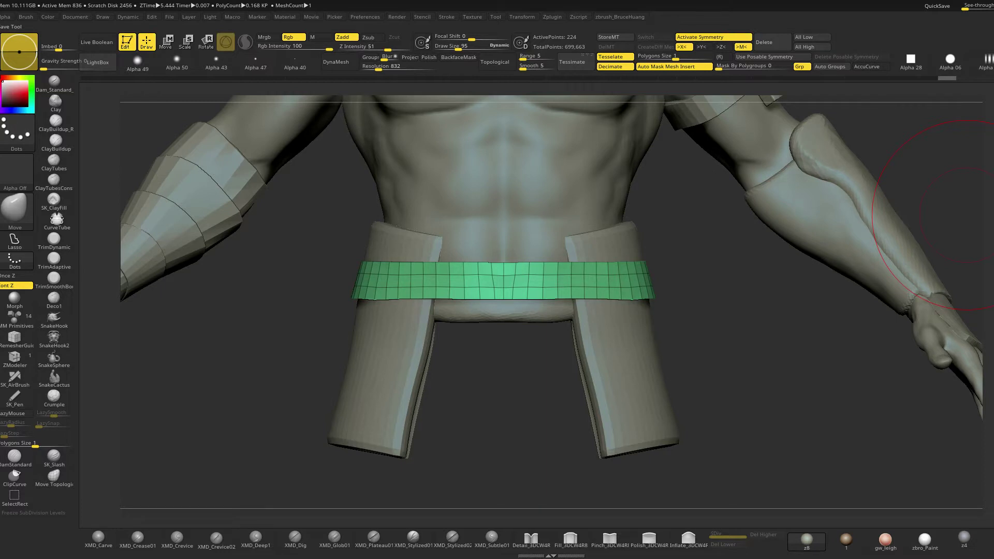
Even out the belt band's upper edge at the front centre using the Move brush at draw size 58
left_click_drag(694, 302, 700, 348)
key("space")
left_click_drag(644, 296, 701, 337)
key("space")
left_click_drag(526, 265, 513, 279)
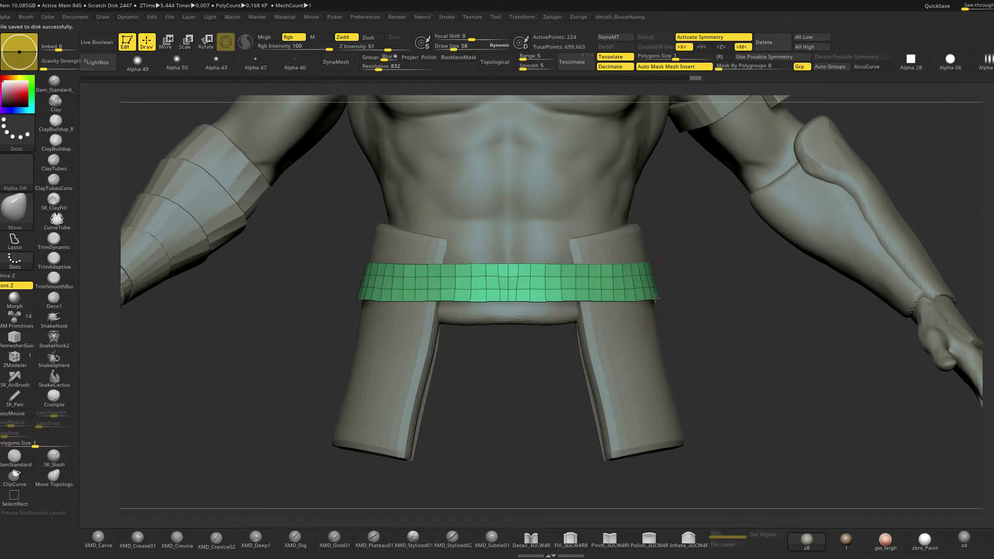
left_click_drag(701, 325, 694, 321)
Duplicate the belt band below the original, turn off X symmetry and tilt the copy diagonally across the hip plates
key("w")
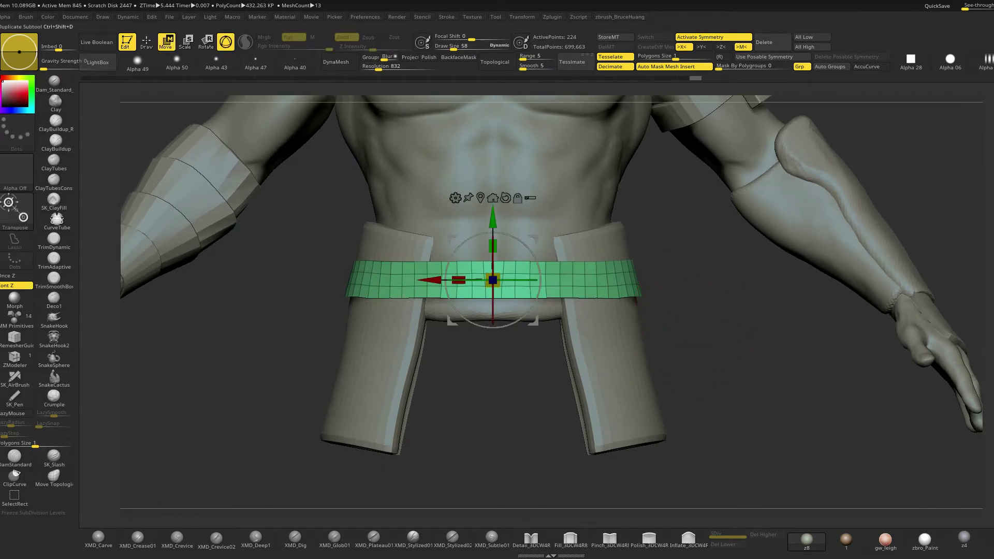
left_click_drag(489, 220, 488, 263, "ctrl")
key("x")
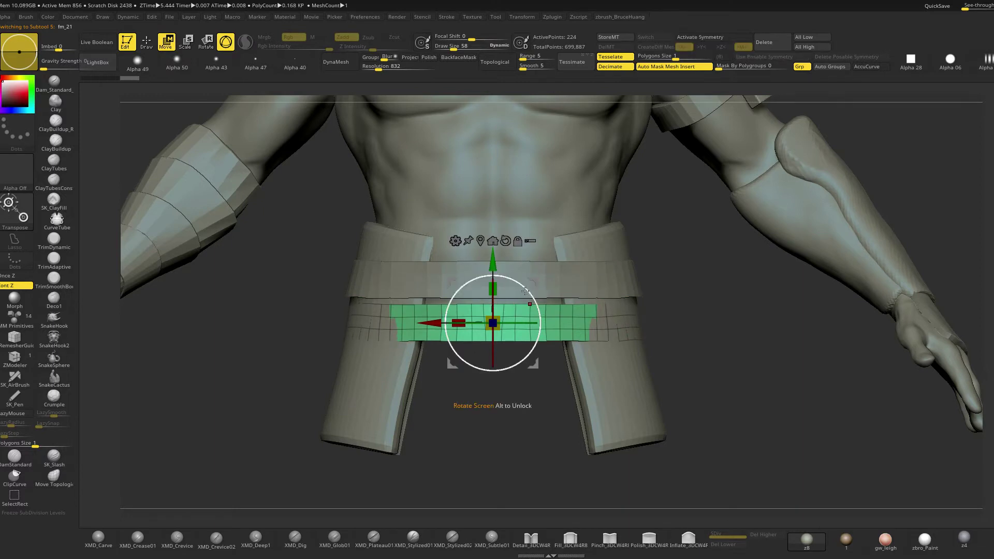
mouse_move(525, 291)
left_mouse_down()
mouse_move(521, 279)
mouse_move(487, 271)
left_mouse_up()
Pull the ends of the diagonal band outward around the hip plates using the Move brush at draw size 124
key("q")
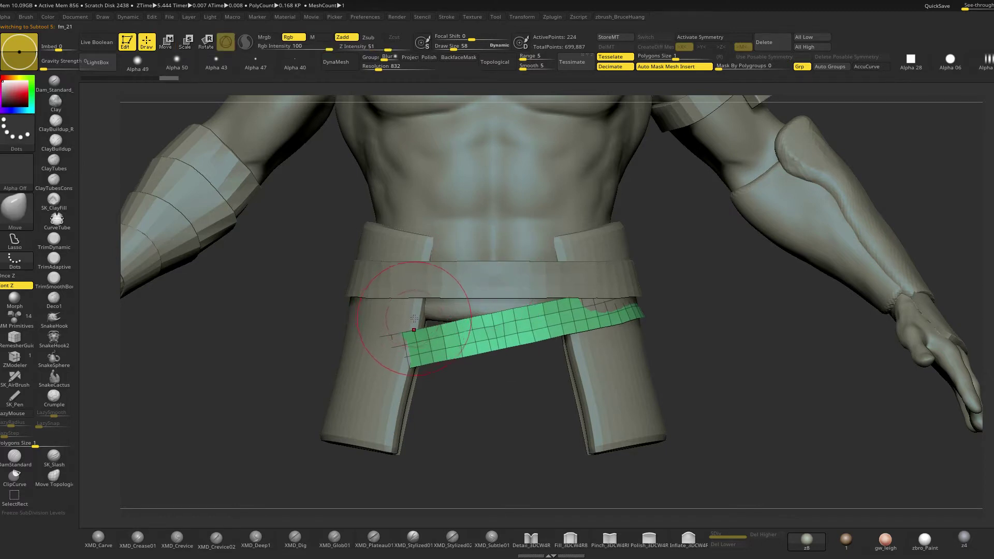
key("s")
mouse_move(371, 336)
left_mouse_down()
mouse_move(382, 336)
mouse_move(376, 348)
mouse_move(321, 357)
mouse_move(414, 365)
left_mouse_up()
left_click_drag(337, 355, 382, 361)
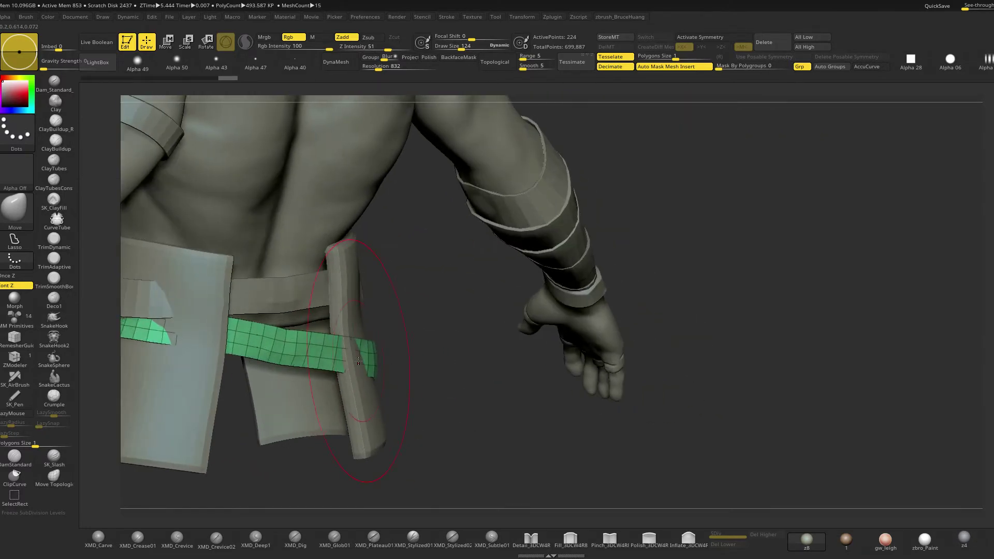
left_click_drag(466, 363, 373, 359)
Refine the diagonal band's fit around the rear of the hip plate using the Move brush at draw size 65
key("space")
left_click_drag(200, 335, 197, 335)
mouse_move(194, 336)
left_mouse_down()
mouse_move(176, 336)
mouse_move(198, 341)
left_mouse_up()
key("space")
right_click_drag(205, 345, 365, 340)
right_click_drag(514, 364, 484, 393)
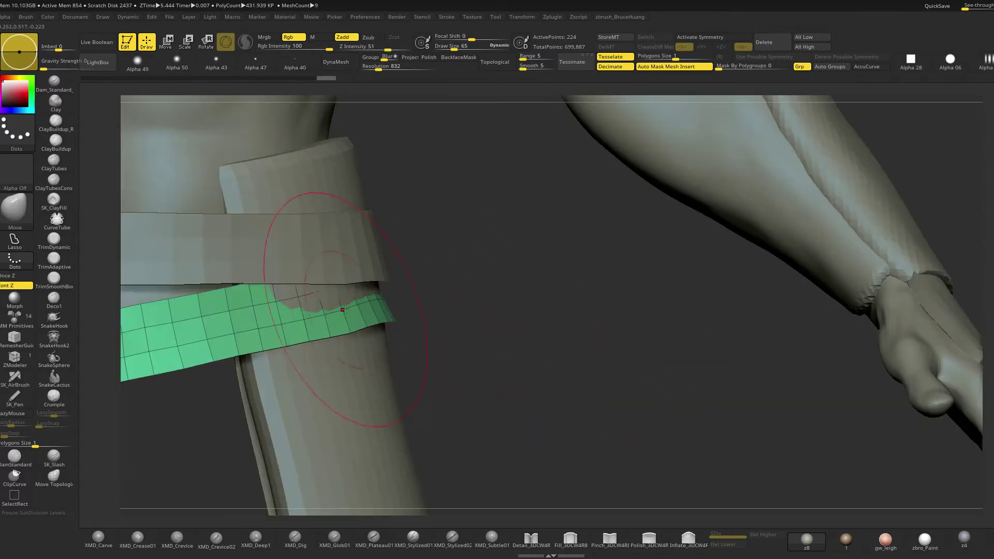
Bring the raised end of the diagonal band fully outside the hip plate with the Move brush
right_click_drag(357, 309, 440, 303)
left_click_drag(455, 280, 486, 236)
left_click(459, 232, "alt")
right_click_drag(564, 241, 529, 294)
left_click(529, 308, "alt")
left_click_drag(541, 294, 537, 287)
right_click_drag(539, 289, 627, 351)
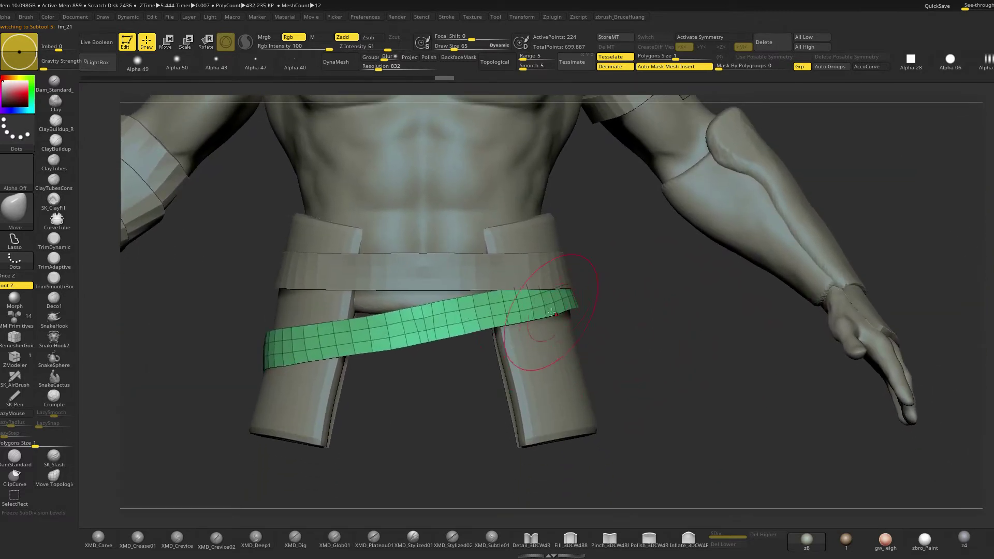
right_click_drag(569, 309, 610, 332)
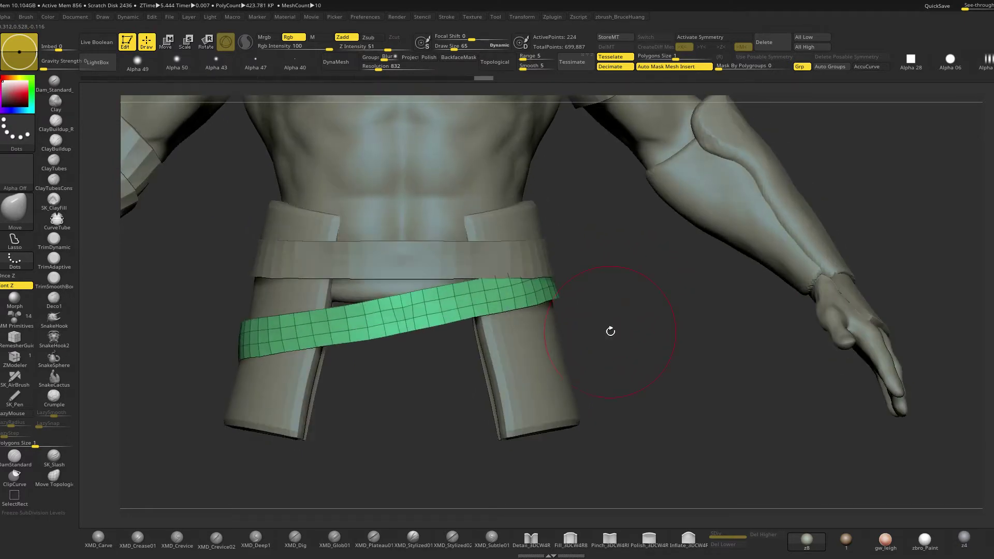
Isolate the hip plates, curve their outer sides inward using the Move brush at draw size 58, and show all parts again
left_click(547, 337, "alt")
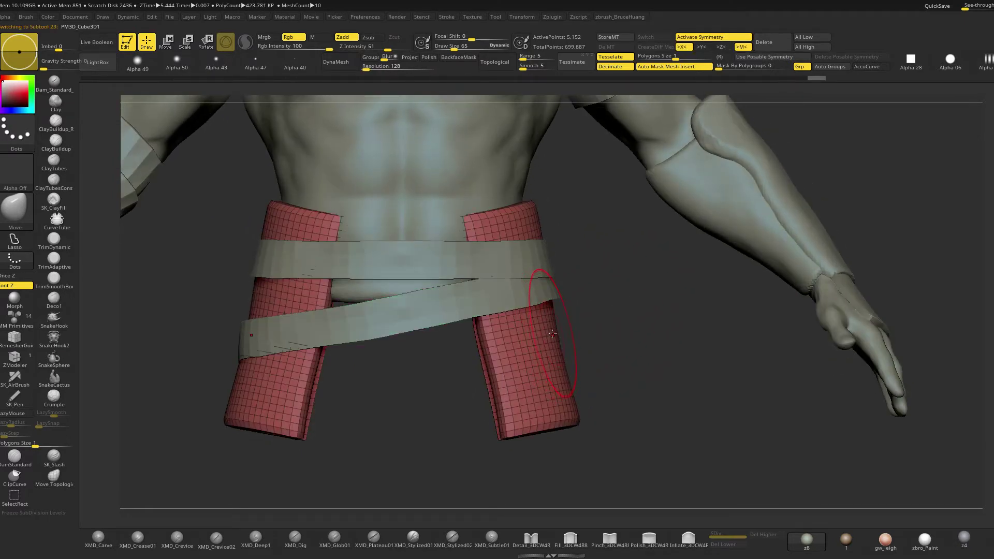
key("shift+f")
key("space")
left_click_drag(542, 326, 547, 344)
key("alt+s")
key("space")
left_click_drag(554, 257, 545, 257)
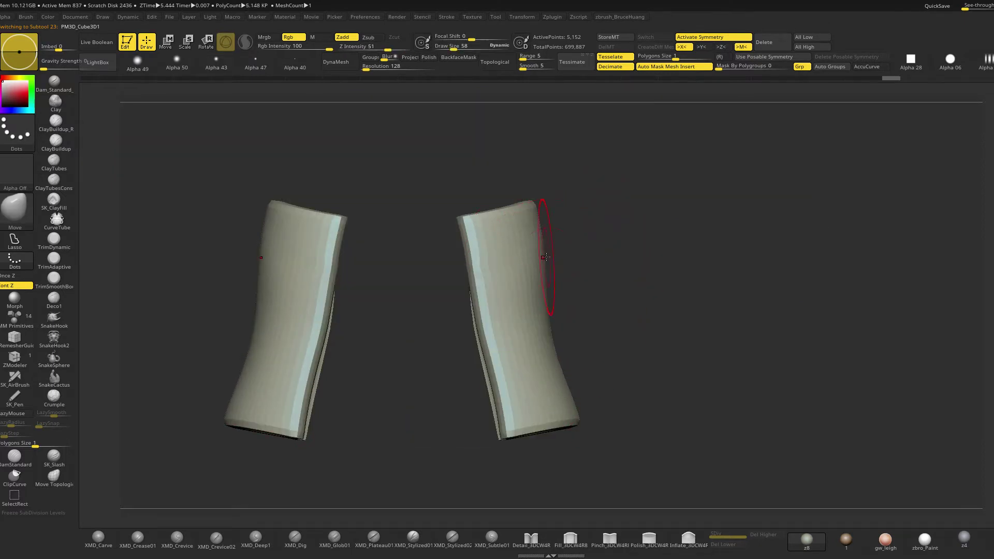
mouse_move(547, 252)
right_mouse_down()
mouse_move(555, 264)
mouse_move(546, 257)
right_mouse_up()
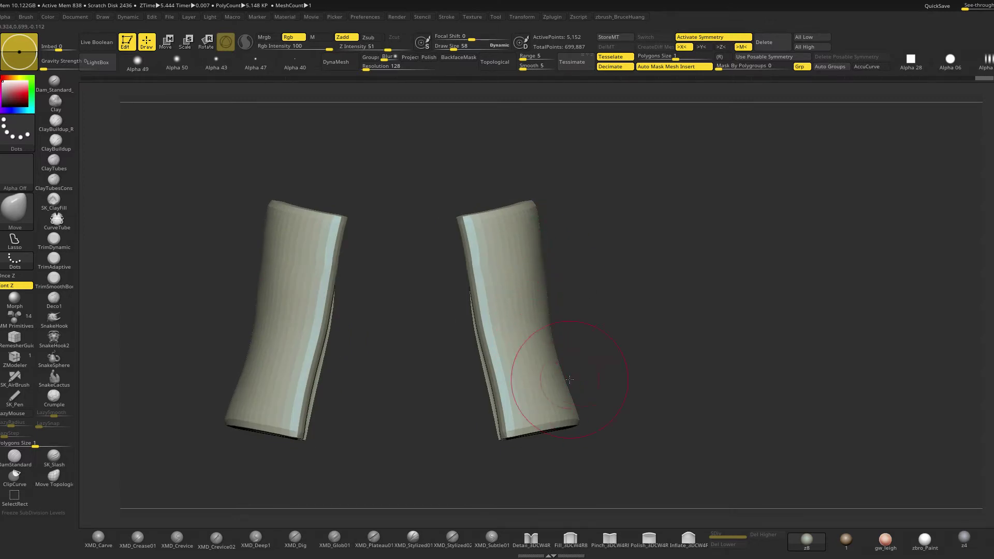
key("alt+s")
Duplicate the diagonal band and rotate the copy the opposite way so the two bands cross at the front
right_click_drag(591, 325, 599, 326, "alt")
left_click(540, 299, "alt")
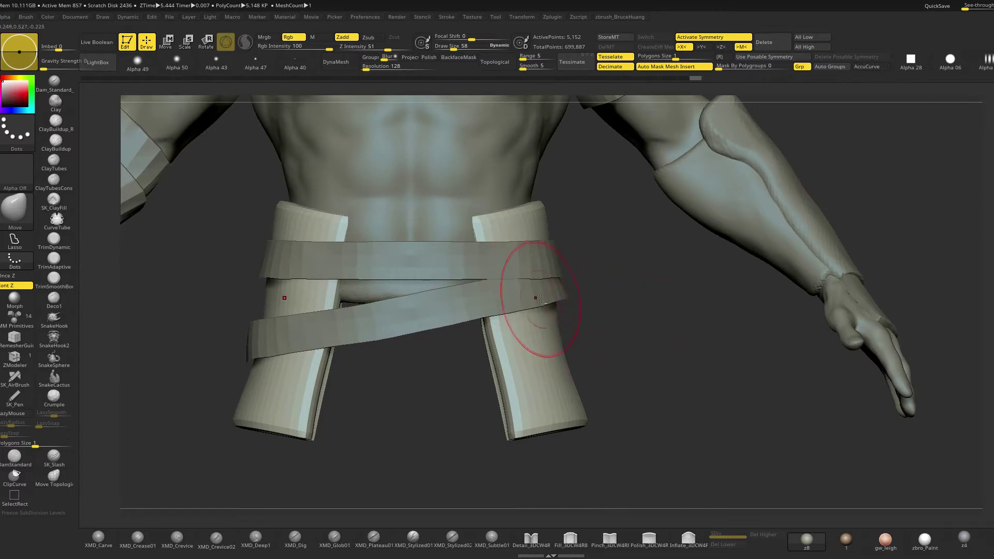
left_click(540, 299, "alt")
key("ctrl+shift+d")
key("w")
left_click_drag(404, 253, 454, 307)
Shape the second diagonal band over the first at the front crossing using the Move brush at draw size 73 and smoothing
key("q")
key("space")
left_click_drag(276, 281, 278, 281)
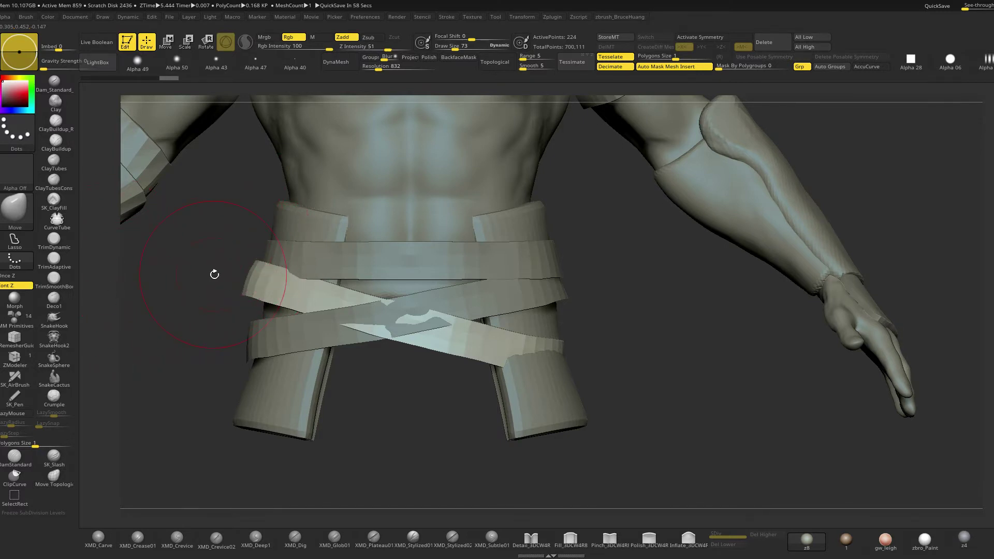
left_click_drag(218, 262, 468, 288)
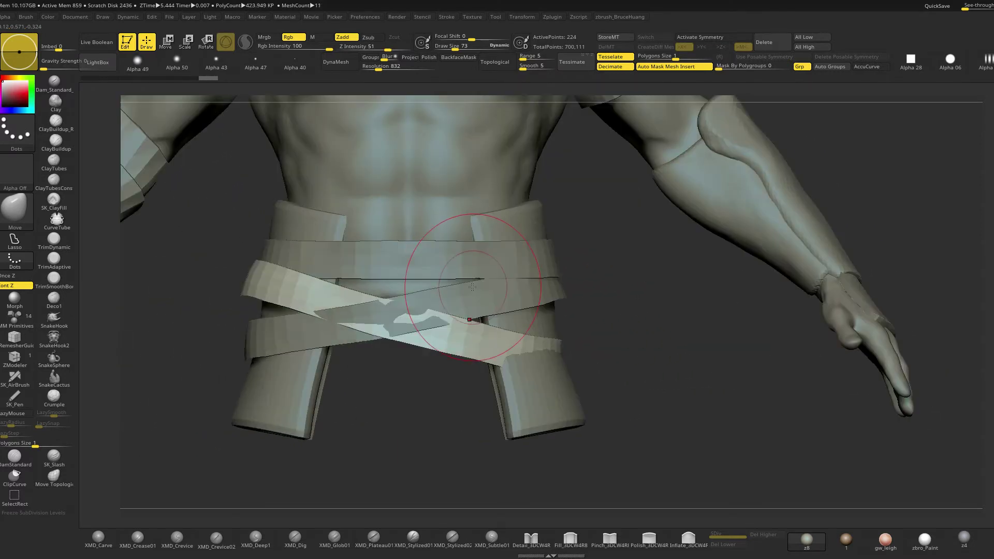
left_click_drag(610, 282, 443, 305)
left_click_drag(506, 360, 449, 244)
left_click_drag(364, 259, 375, 254)
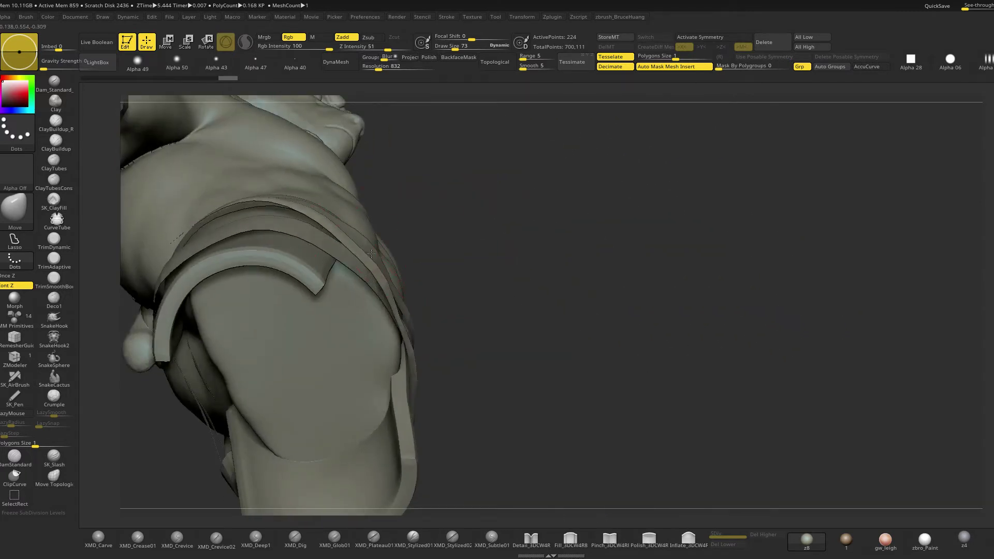
left_click_drag(573, 282, 516, 380)
left_click_drag(587, 353, 598, 276)
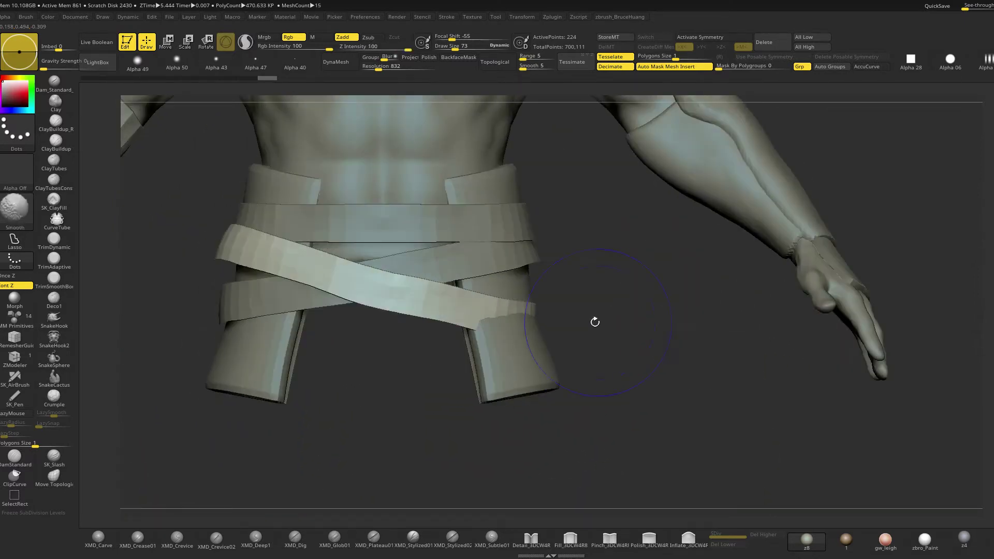
Pull the lower end of the second diagonal band outside the hip plate using the Move brush at draw size 90
key("space")
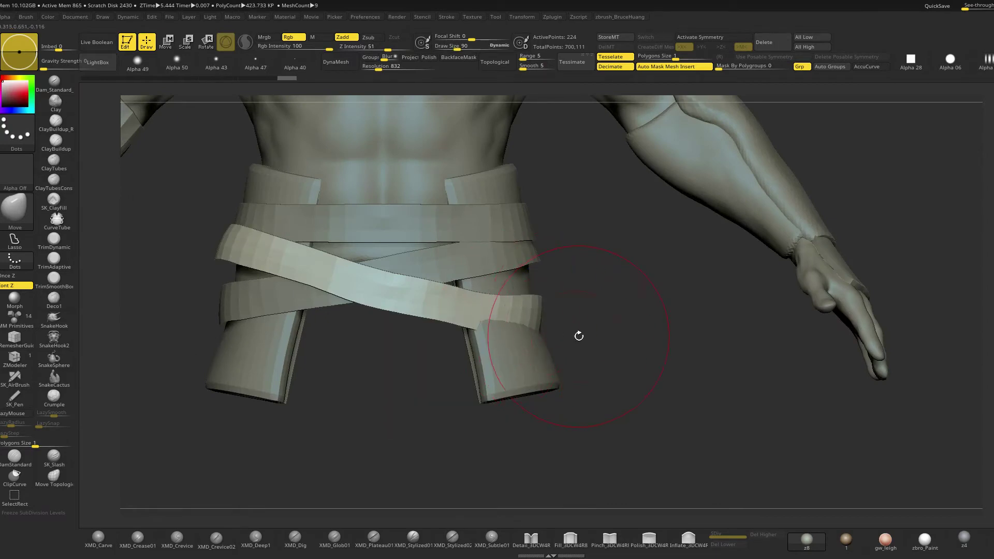
left_click_drag(512, 326, 562, 332)
mouse_move(629, 280)
left_mouse_down()
mouse_move(570, 306)
mouse_move(589, 301)
mouse_move(580, 295)
left_mouse_up()
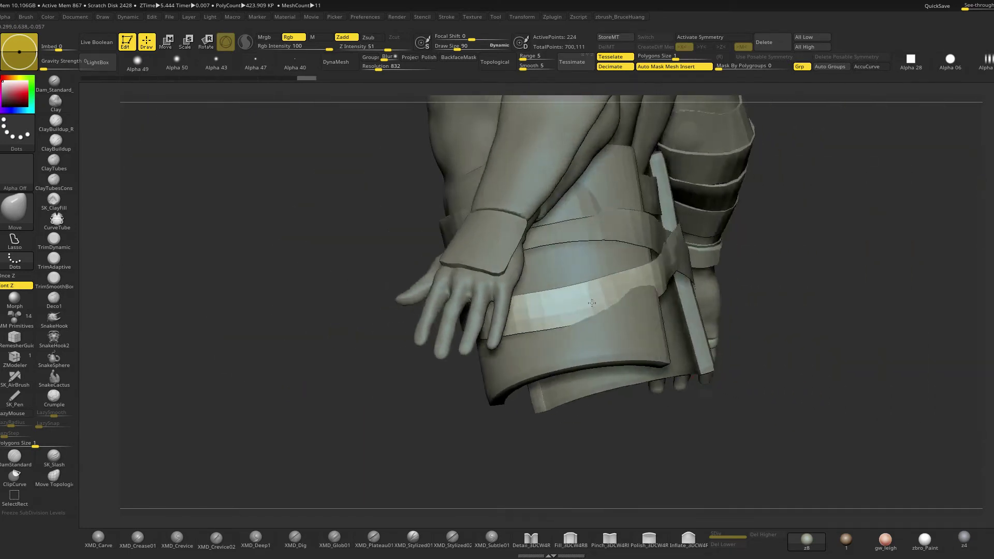
left_click_drag(647, 311, 723, 358)
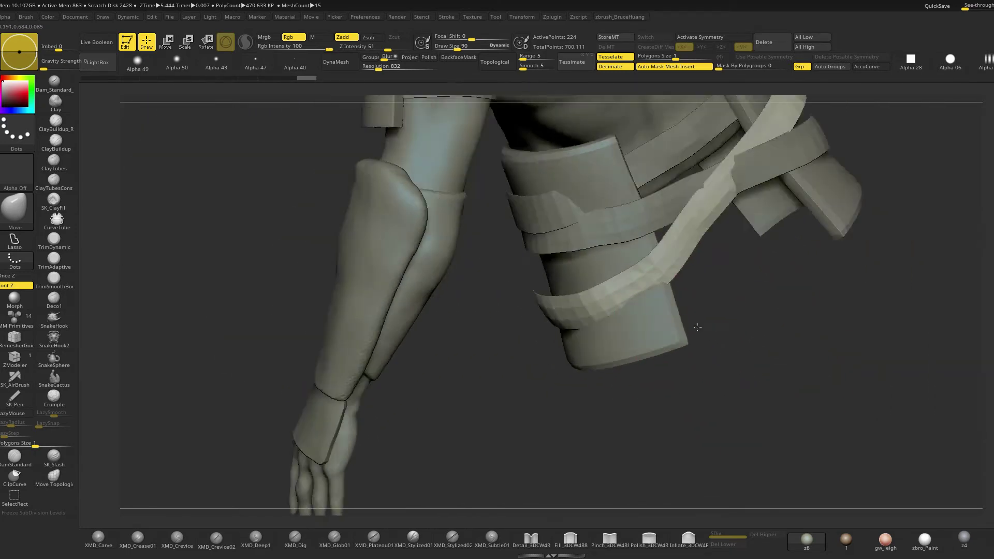
left_click_drag(642, 303, 627, 298)
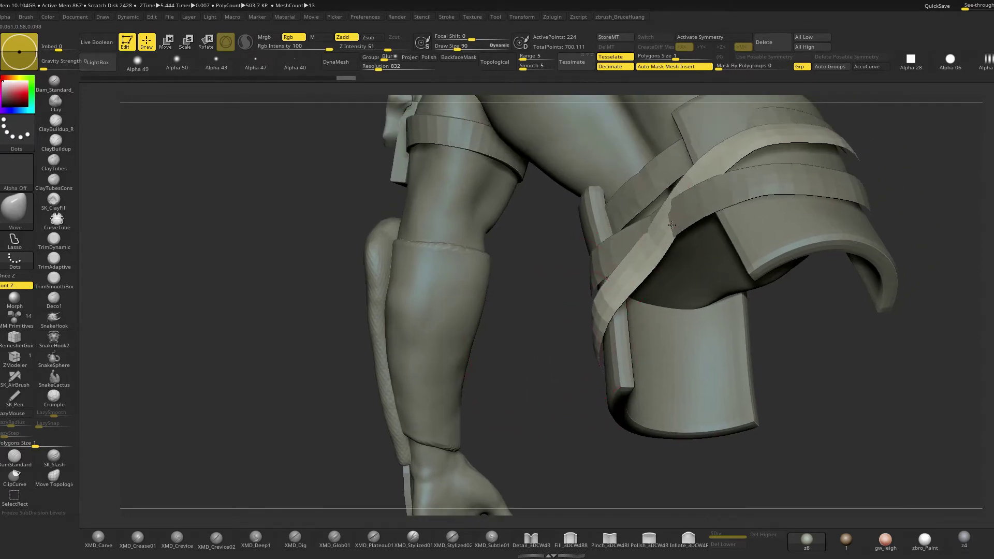
Smooth the second diagonal band across the back and fit it over the other band and hip plates
left_click_drag(672, 225, 653, 211)
mouse_move(619, 282)
left_mouse_down()
mouse_move(595, 267)
mouse_move(606, 282)
mouse_move(654, 290)
left_mouse_up()
left_click_drag(689, 326, 755, 341, "alt")
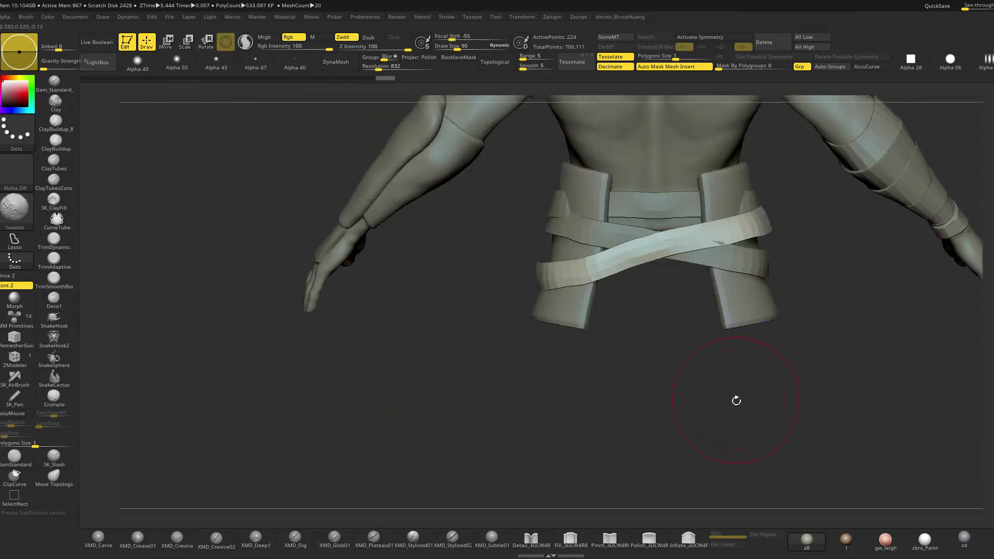
left_click_drag(734, 399, 654, 295)
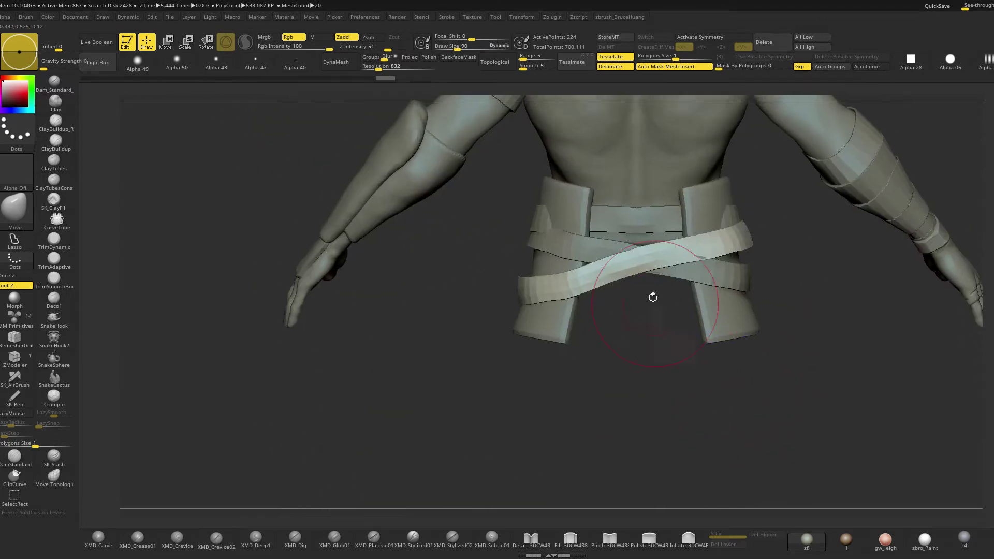
left_click_drag(700, 260, 699, 267)
right_click_drag(702, 267, 766, 270)
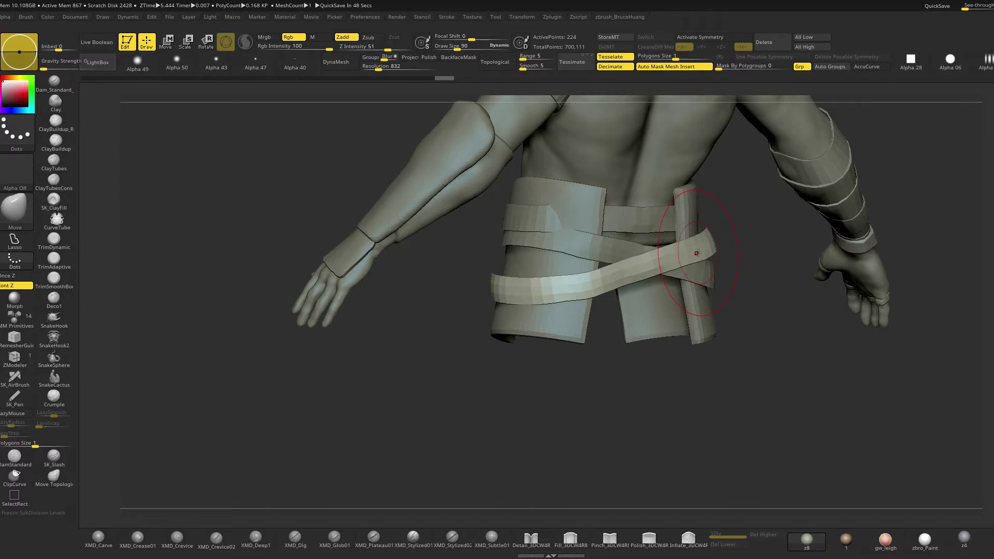
left_click_drag(739, 398, 733, 274, "shift")
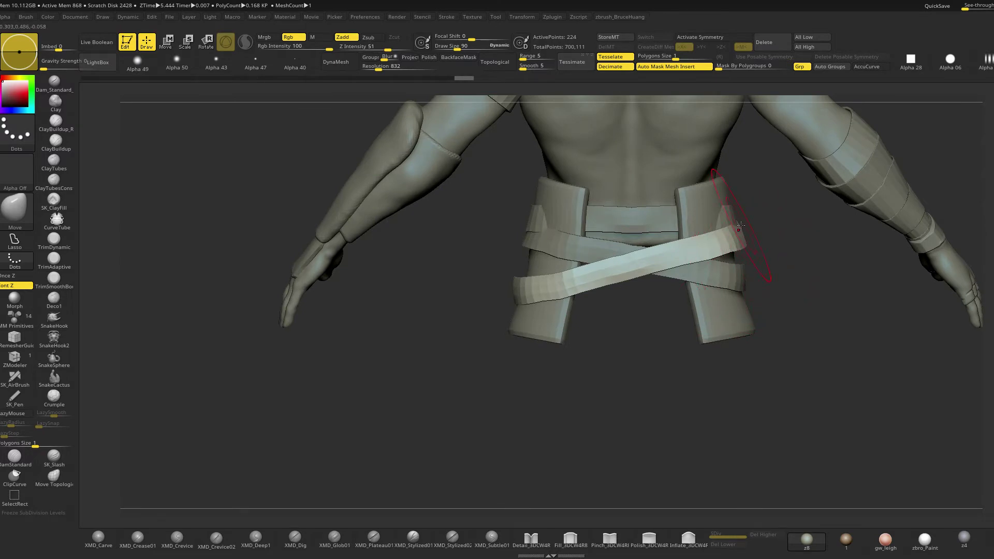
mouse_move(769, 224)
left_mouse_down()
mouse_move(686, 241)
mouse_move(711, 240)
mouse_move(698, 240)
left_mouse_up()
Select the first diagonal band and pull its lower rear end outward from the hip plate with the Move brush
left_click(732, 233, "alt")
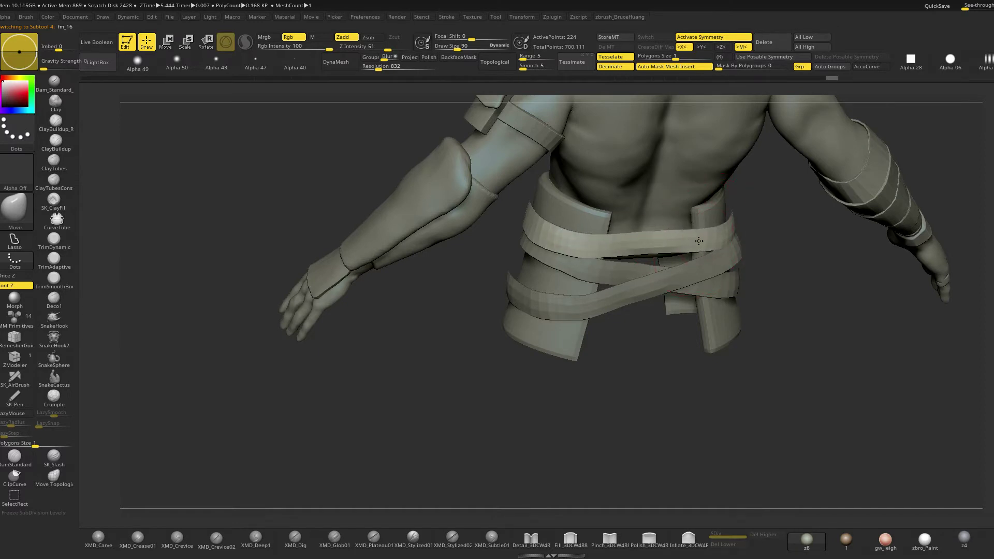
left_click_drag(776, 283, 775, 272, "shift")
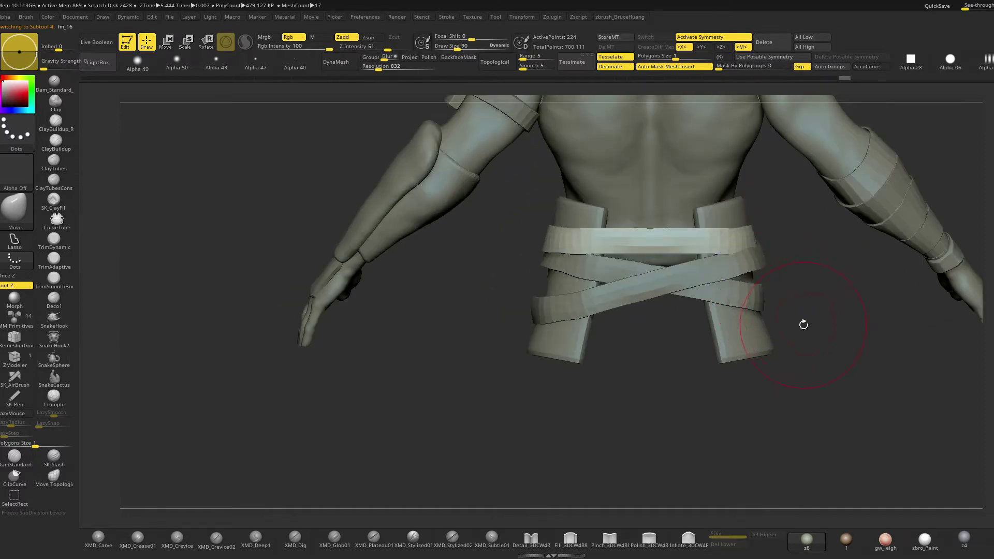
left_click(750, 302, "alt")
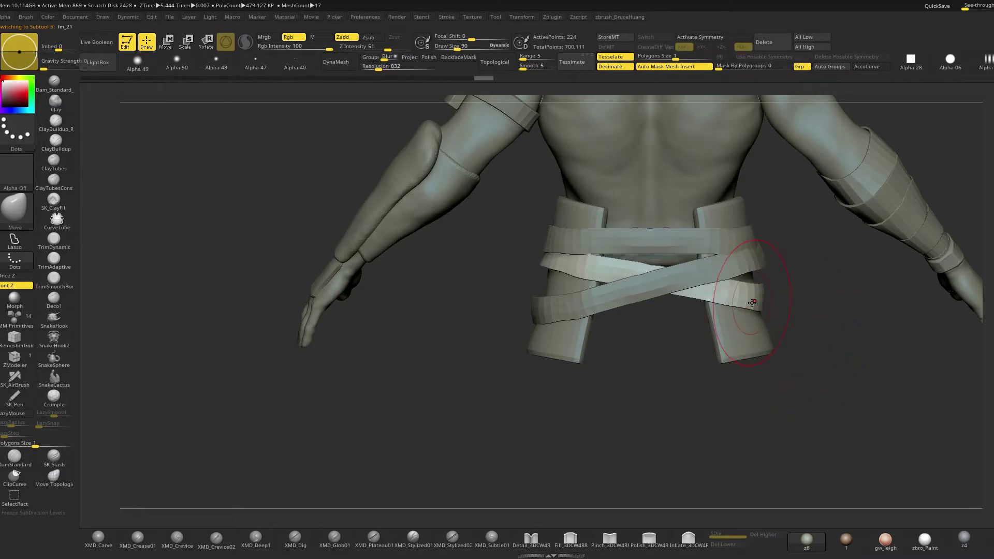
left_click_drag(761, 310, 771, 317)
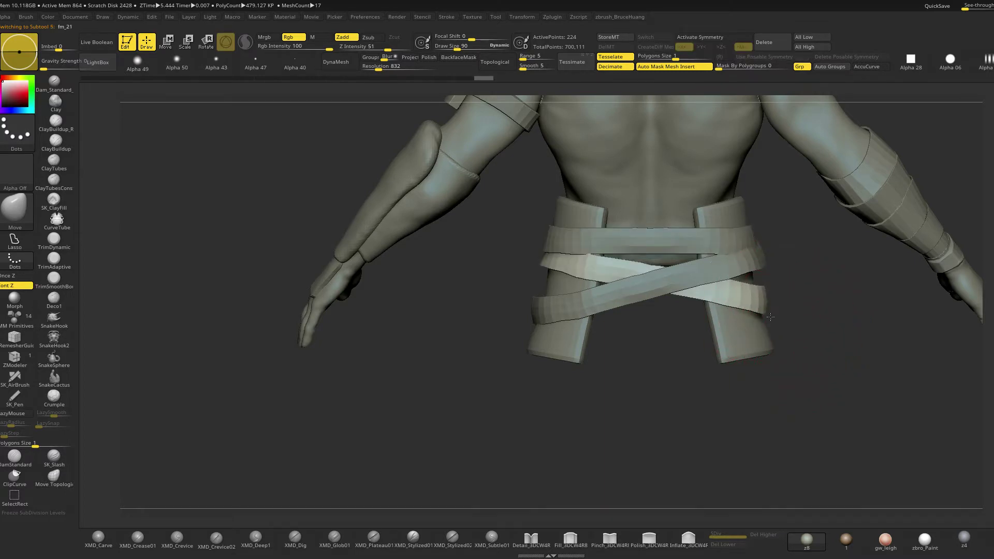
mouse_move(718, 289)
left_mouse_down()
mouse_move(673, 293)
mouse_move(639, 275)
left_mouse_up()
left_click_drag(801, 307, 788, 304, "alt")
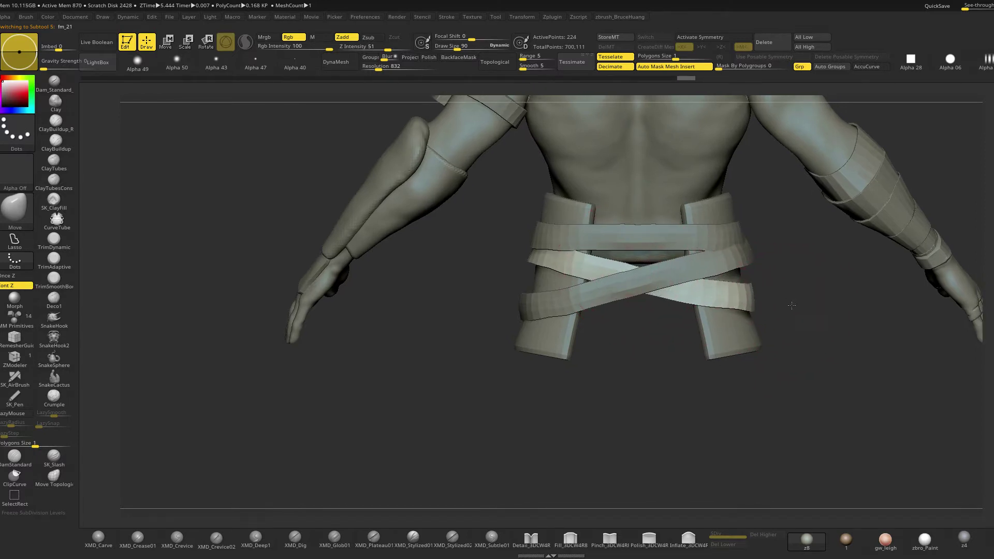
Select the hip plates and lengthen them downward with the Transpose line
left_click(560, 295, "alt")
left_click_drag(591, 348, 587, 369, "alt")
left_click(670, 322, "alt")
left_click_drag(720, 336, 713, 338, "alt")
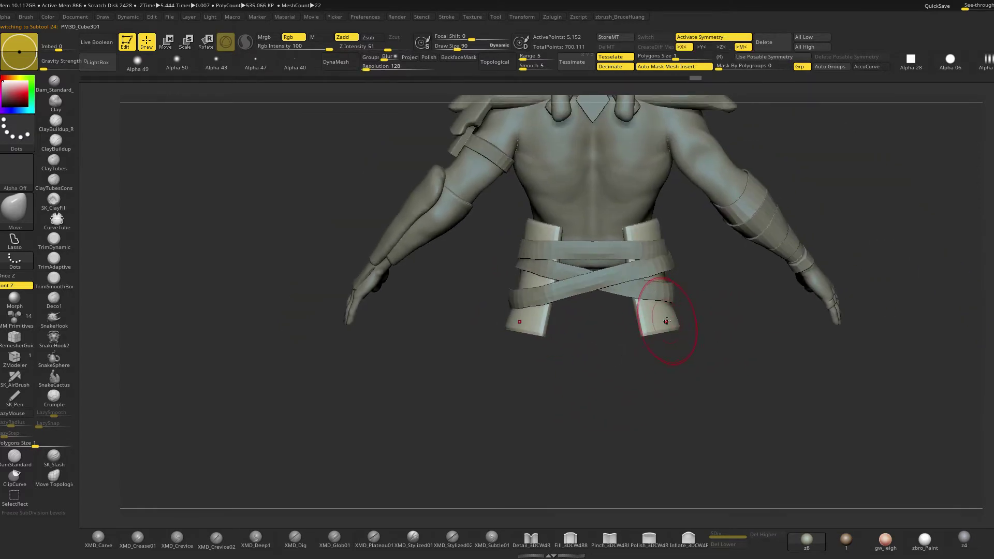
key("w")
key("y")
left_click_drag(647, 229, 703, 421)
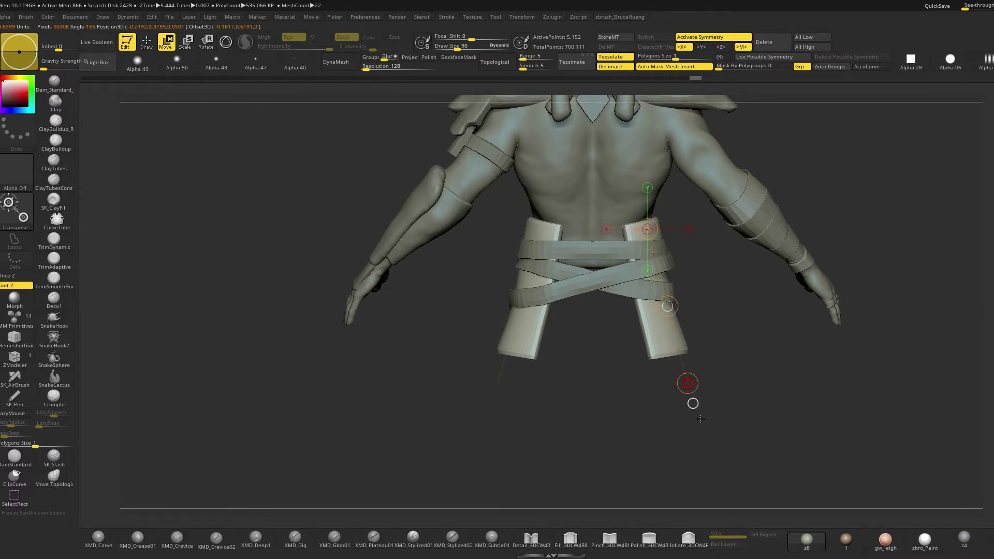
key("q")
mouse_move(694, 404)
left_mouse_down()
mouse_move(824, 402)
mouse_move(870, 375)
mouse_move(737, 437)
left_mouse_up()
left_click_drag(817, 324, 830, 351)
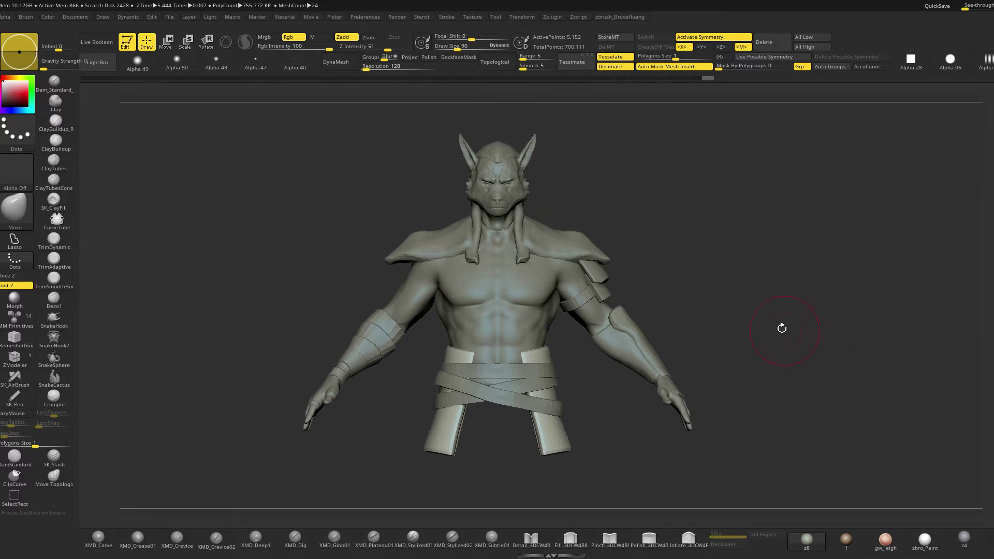
Duplicate the torso and isolate the copy
left_click(521, 303, "alt")
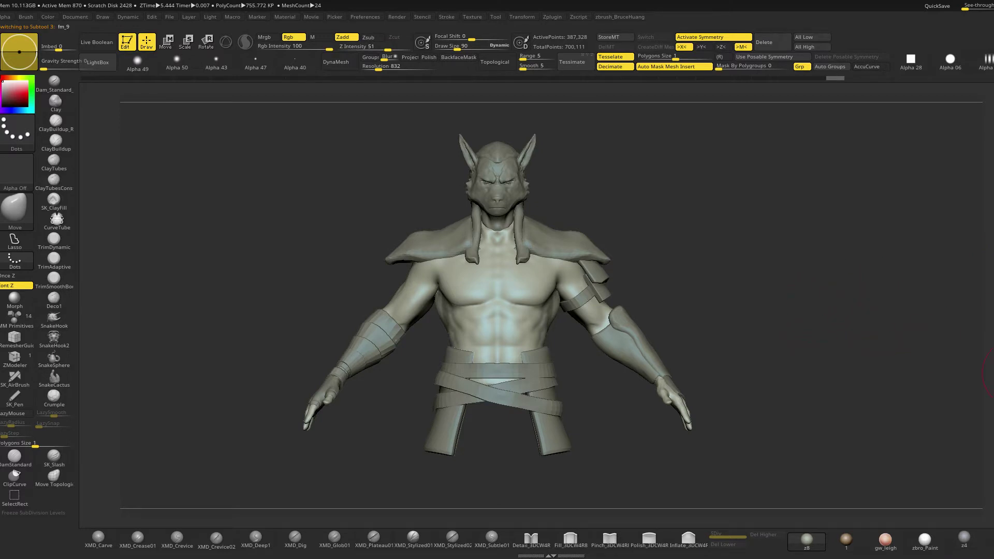
key("Down")
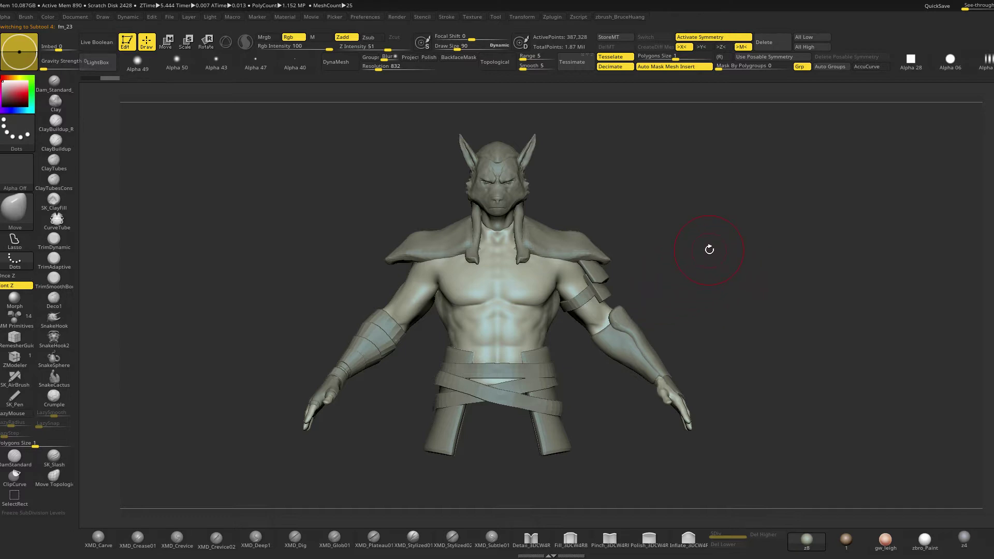
key("alt+s")
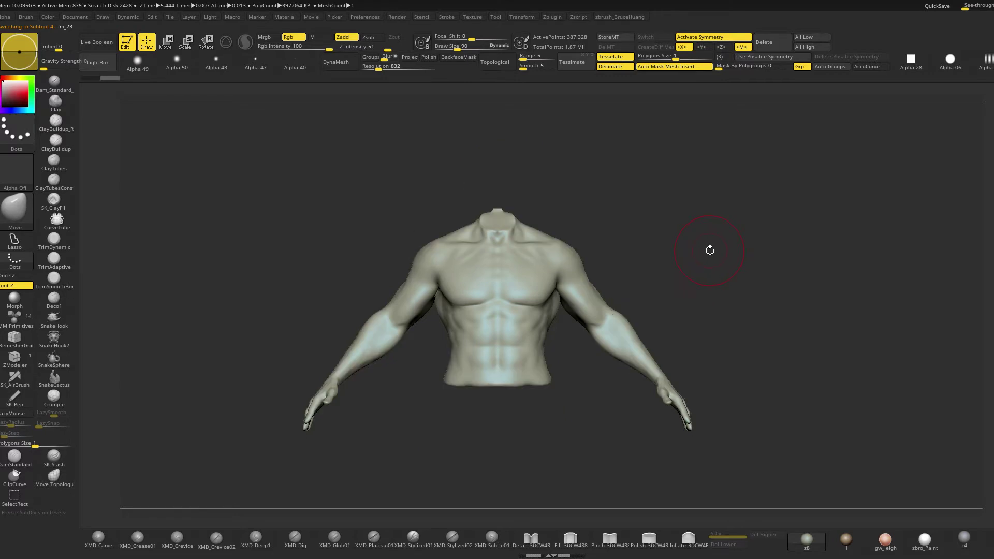
Show the torso copy's polygroups and slice it diagonally from shoulder to hip with the SliceCurve brush
key("shift+f")
key("space")
left_click_drag(649, 246, 634, 240)
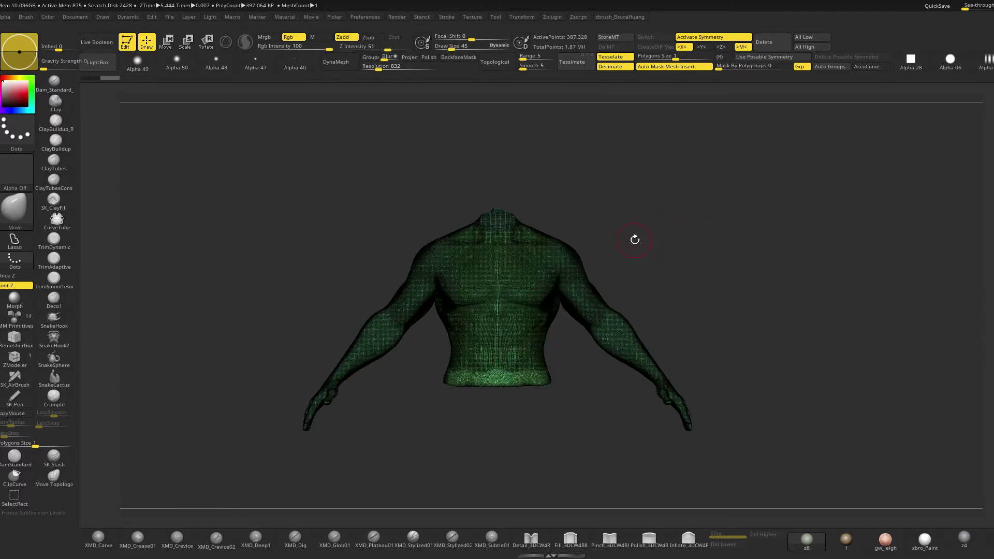
key("ctrl+shift")
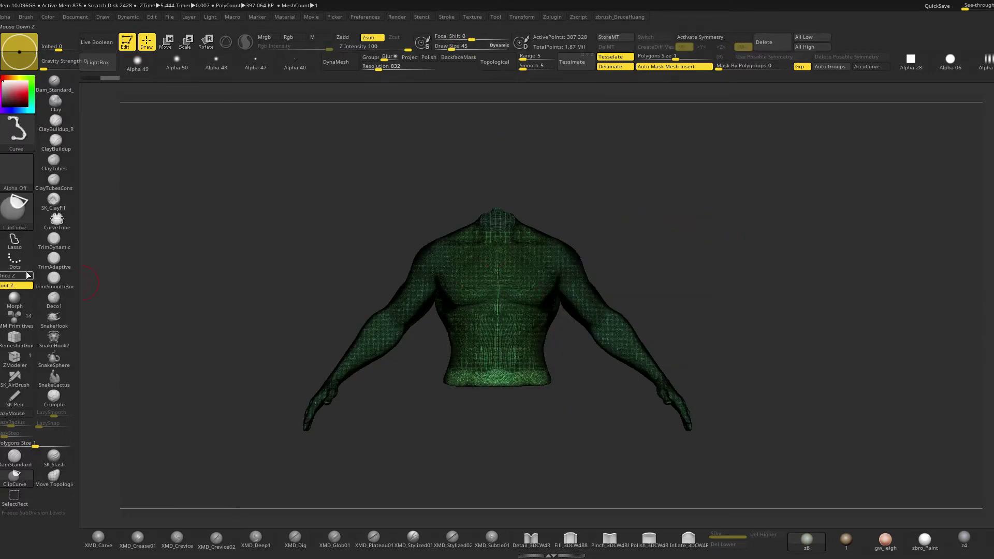
left_click(18, 209)
left_click(381, 262)
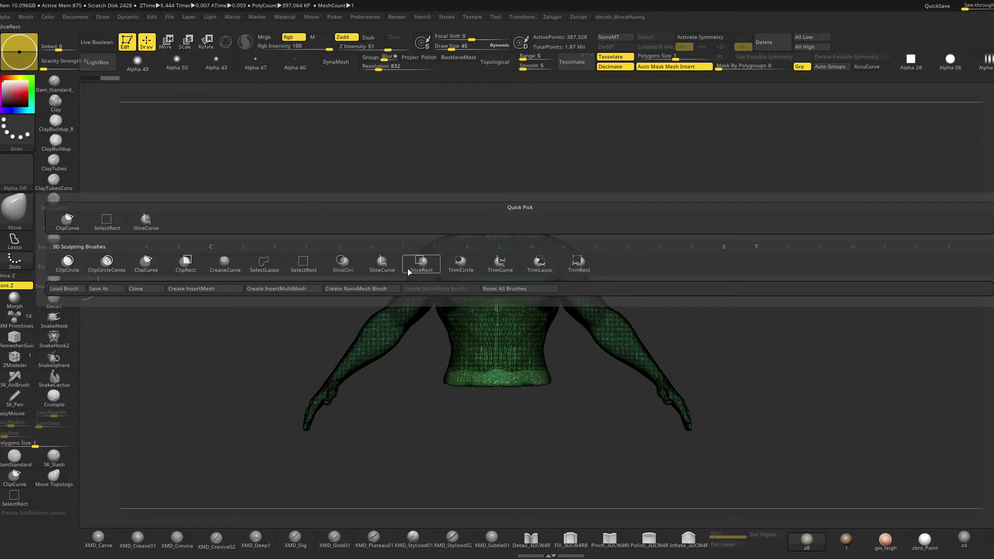
mouse_move(373, 455)
left_mouse_down("ctrl+shift")
mouse_move(705, 197)
mouse_move(629, 157)
mouse_move(643, 160)
mouse_move(607, 185)
mouse_move(381, 430)
mouse_move(391, 455)
mouse_move(371, 437)
left_mouse_up("ctrl+shift")
Isolate the narrow strip between the diagonal cuts and give it its own polygroup
mouse_move(655, 246)
left_mouse_down("shift")
mouse_move(650, 237)
mouse_move(600, 264)
mouse_move(575, 301)
mouse_move(639, 238)
mouse_move(653, 239)
left_mouse_up("shift")
left_click(530, 280, "ctrl+shift")
mouse_move(575, 272)
left_mouse_down()
mouse_move(608, 264)
mouse_move(570, 240)
left_mouse_up()
left_click(608, 264, "ctrl+shift")
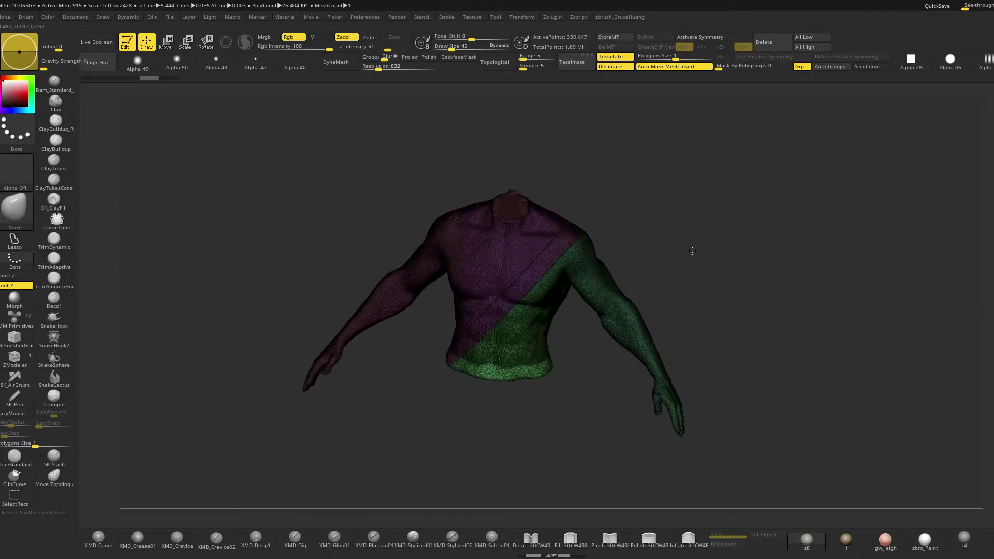
left_click(569, 239, "ctrl+shift")
left_click(654, 238, "ctrl+shift")
left_click_drag(676, 237, 676, 252)
key("ctrl+w")
key("ctrl")
key("shift+f")
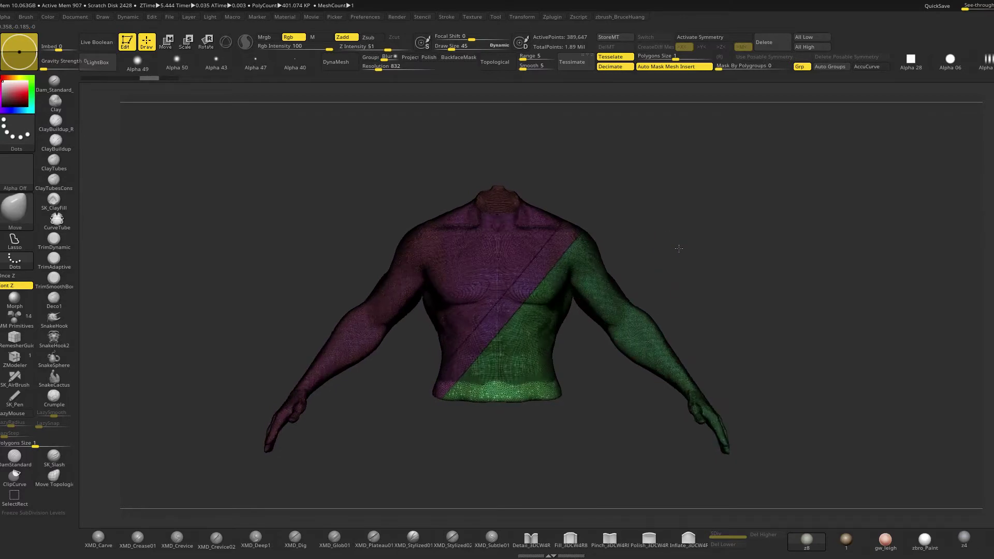
Isolate the remaining fragments of the diagonal strip, including the shoulder piece, and gather them into one band
left_click(508, 300, "ctrl+shift")
left_click(510, 303, "ctrl+shift")
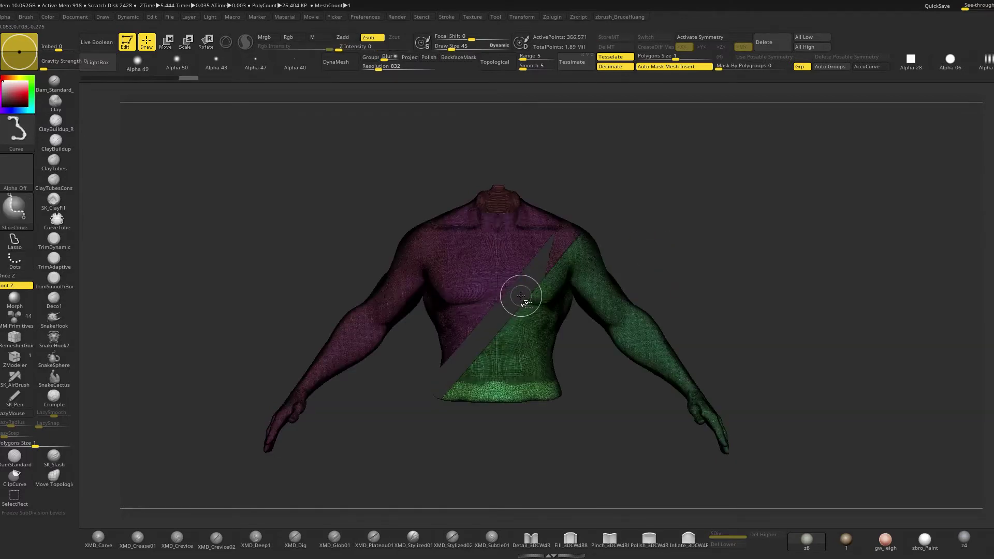
left_click(520, 298, "ctrl+shift")
left_click(551, 281, "ctrl+shift")
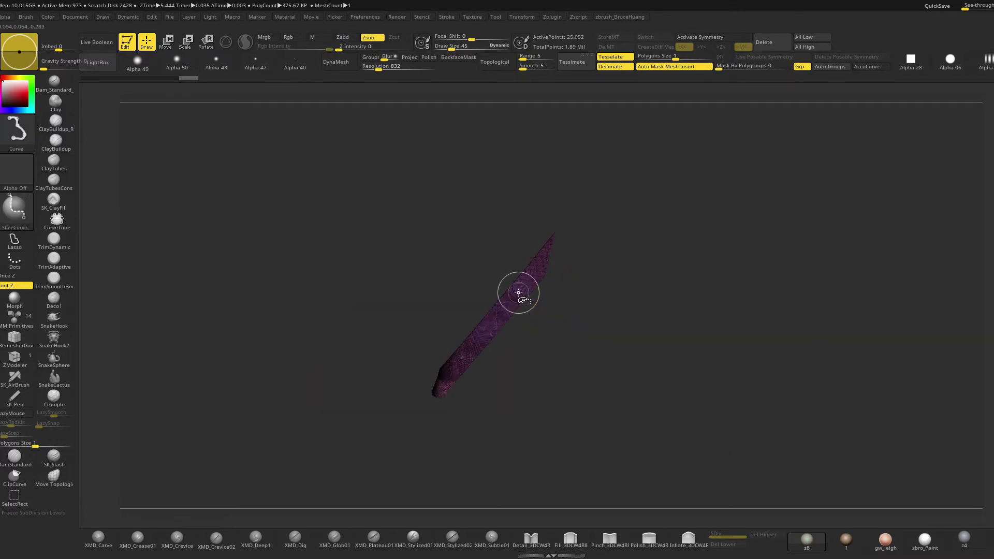
left_click(590, 239, "ctrl+shift")
left_click(566, 243, "ctrl+shift")
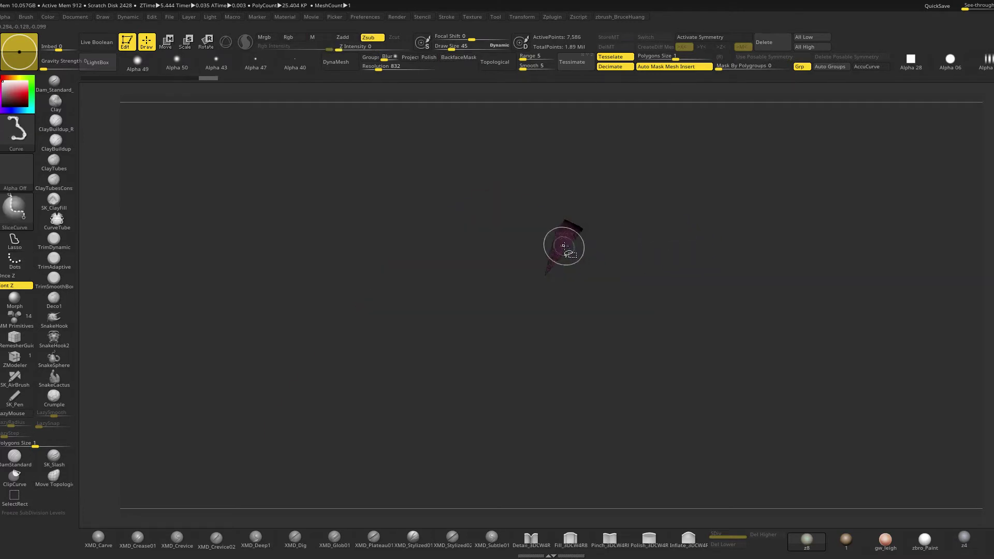
left_click(681, 239, "ctrl+shift")
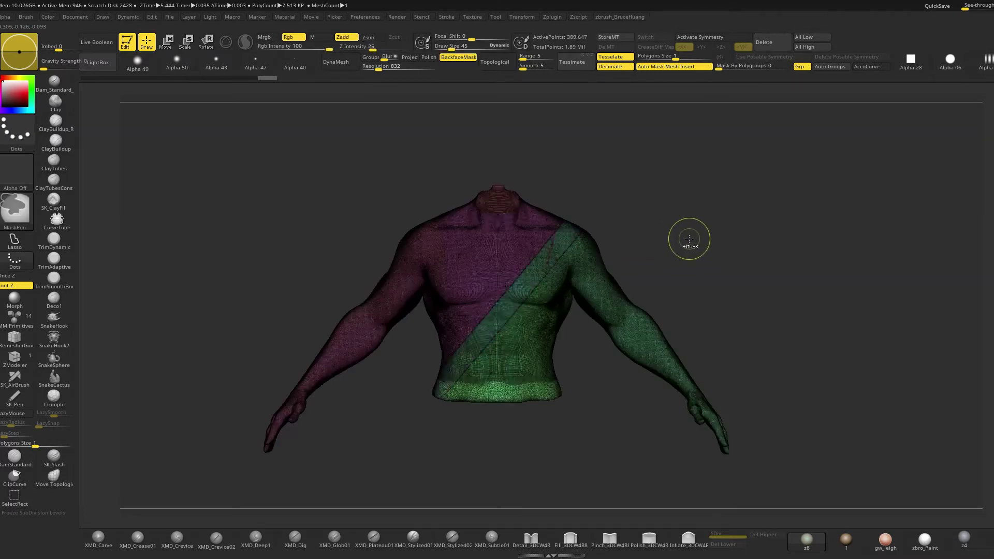
Isolate the diagonal band together with the stray sliver on the chest, mask it and redisplay the whole torso
left_click_drag(734, 226, 626, 263, "alt")
key("space")
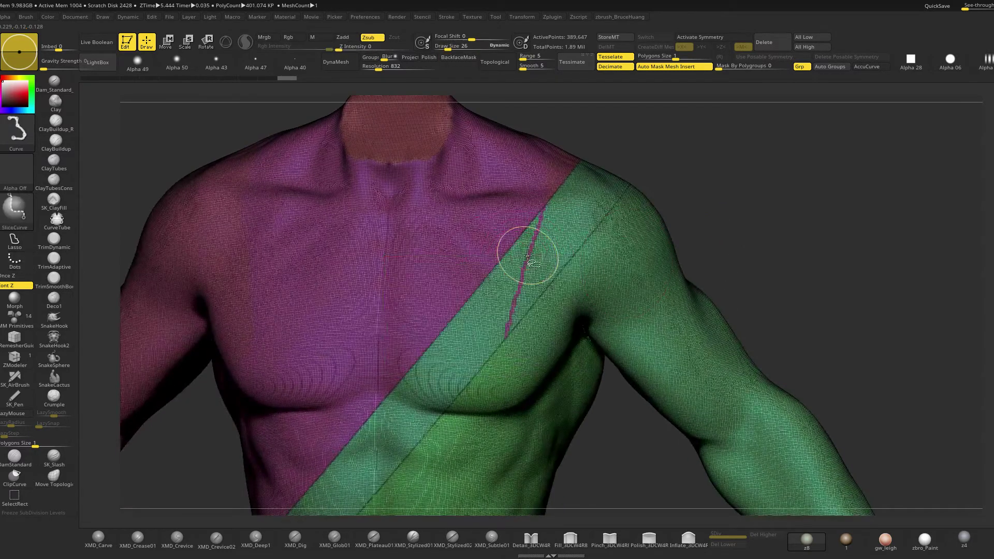
left_click(528, 257, "ctrl+shift")
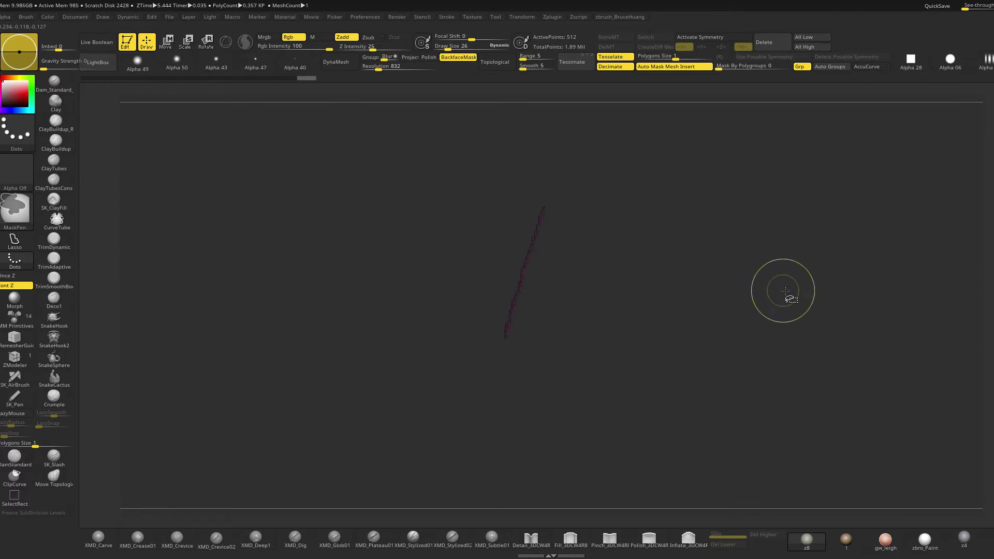
left_click(810, 297, "ctrl+shift")
left_click_drag(814, 284, 636, 273)
left_click(636, 273, "ctrl+shift")
mouse_move(760, 281)
left_mouse_down()
mouse_move(837, 251)
mouse_move(772, 295)
mouse_move(738, 344)
mouse_move(794, 295)
mouse_move(821, 298)
left_mouse_up()
left_click(807, 264, "ctrl")
left_click(806, 277, "ctrl+shift")
Hide the polyframe and fill the gaps in the band's mask across the chest and upper back with the MaskPen brush
key("shift+f")
key("space")
left_click_drag(569, 272, 567, 273)
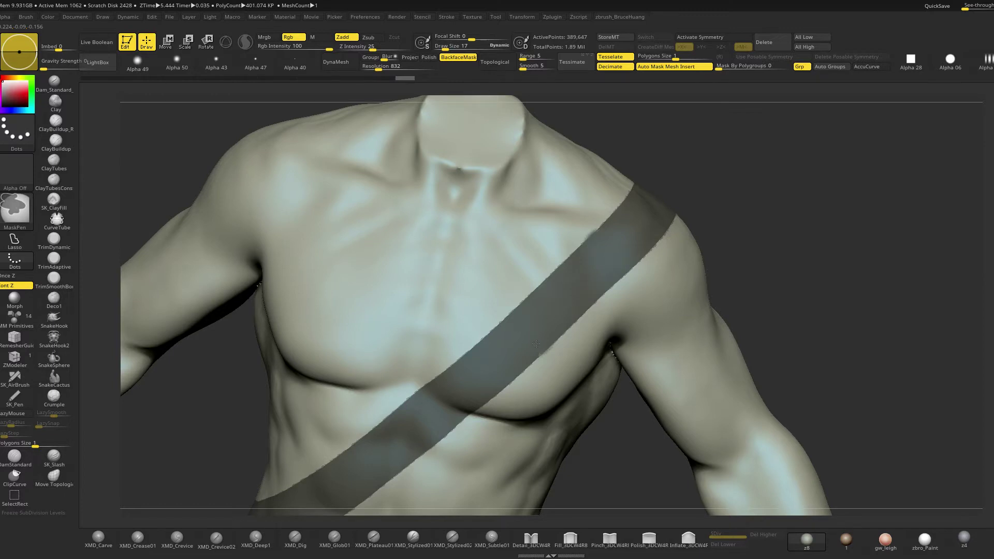
left_click_drag(792, 239, 256, 182)
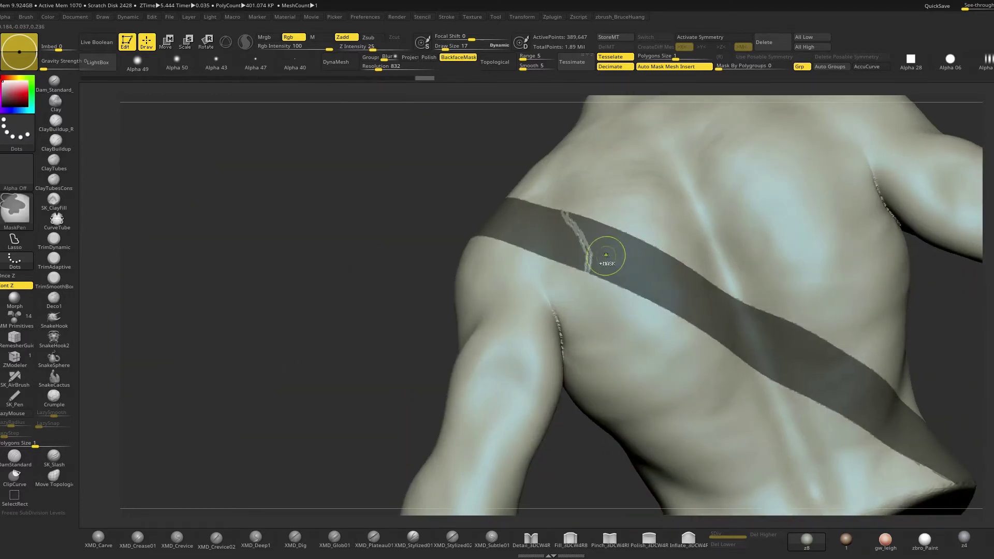
left_click_drag(383, 222, 735, 244)
mouse_move(793, 254)
left_mouse_down("alt")
mouse_move(723, 119)
mouse_move(746, 197)
mouse_move(771, 228)
mouse_move(849, 245)
mouse_move(786, 256)
mouse_move(793, 261)
mouse_move(748, 256)
left_mouse_up("alt")
Turn the masked band into one polygroup, isolate it and delete the rest of the torso copy
key("ctrl+w")
key("shift+f")
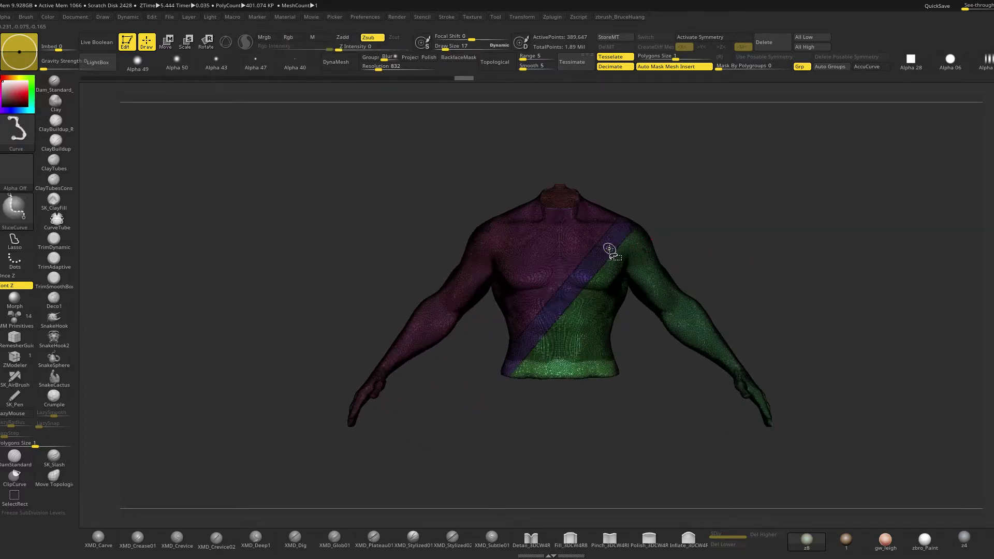
left_click(614, 250, "ctrl+shift")
left_click_drag(637, 254, 677, 300)
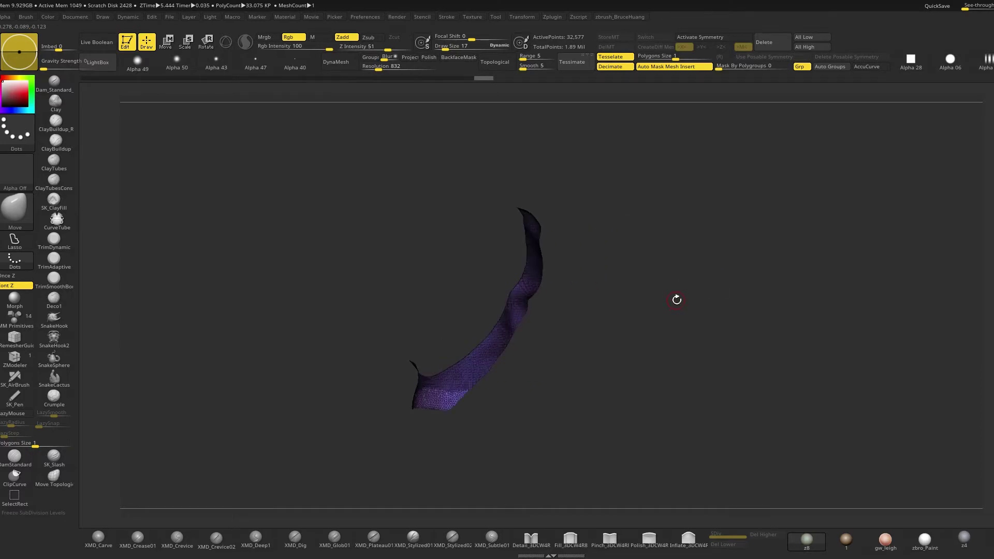
key("space")
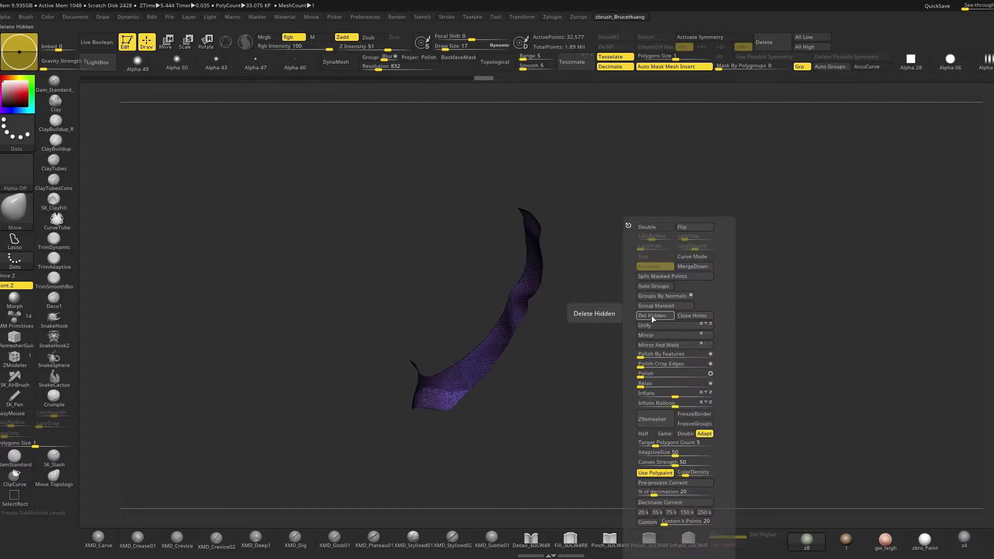
left_click(651, 316)
Examine the extracted strap on its own and against the full character from the front and side
left_click_drag(580, 356, 641, 354)
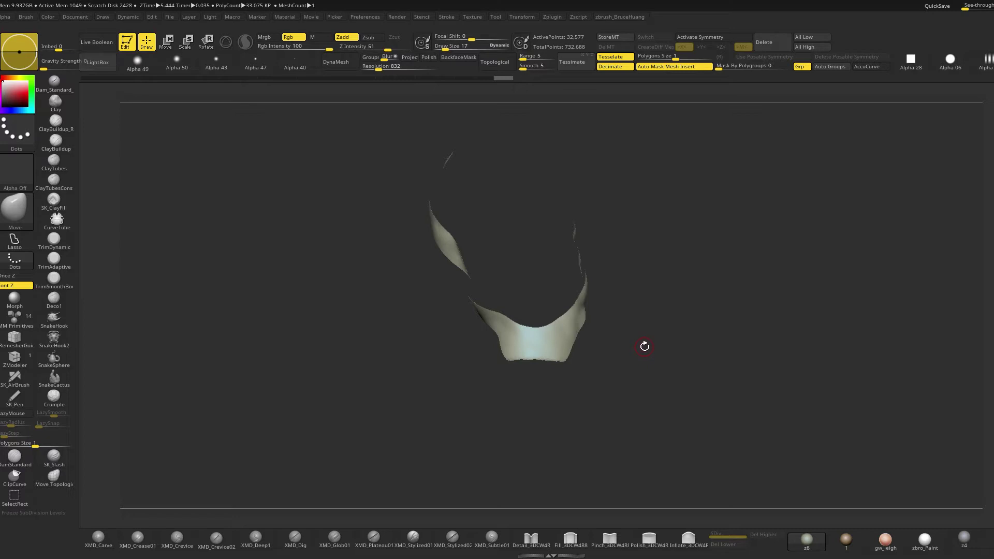
mouse_move(609, 389)
left_mouse_down()
mouse_move(610, 412)
mouse_move(555, 400)
left_mouse_up()
key("shift")
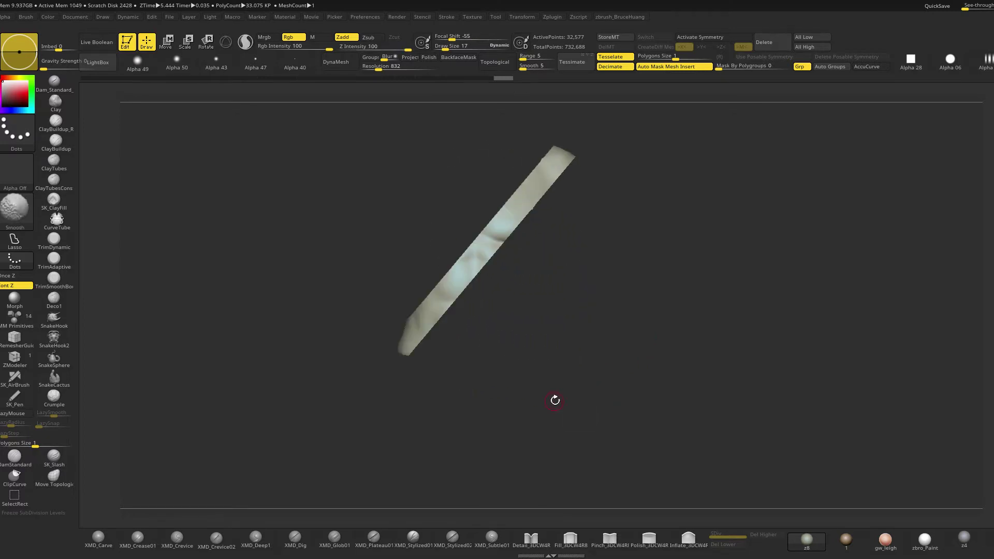
left_click(556, 400, "ctrl+shift")
mouse_move(623, 412)
left_mouse_down()
mouse_move(680, 421)
mouse_move(637, 409)
mouse_move(638, 424)
left_mouse_up()
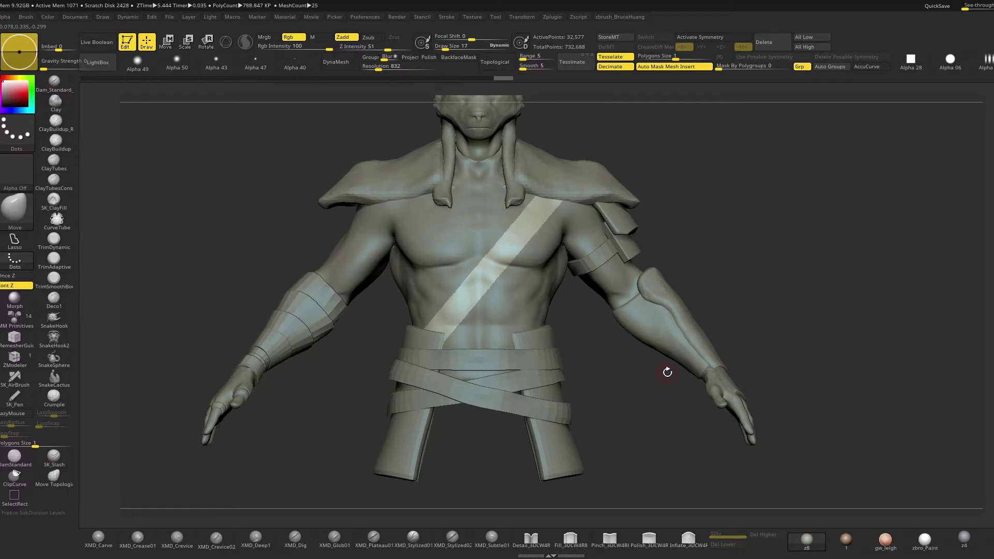
left_click_drag(725, 271, 721, 295)
left_click_drag(779, 310, 775, 302)
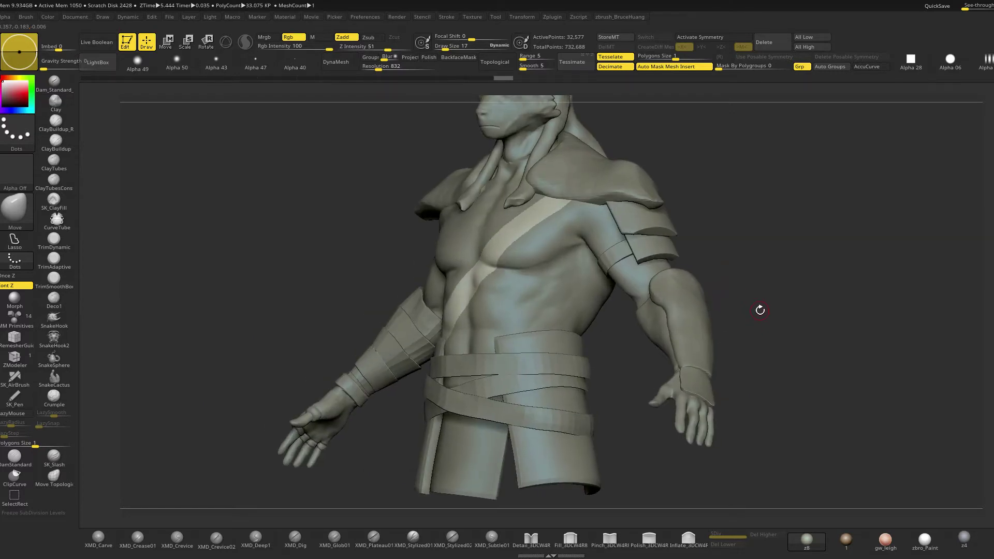
Polish the diagonal chest strap and inflate it slightly off the torso
key("2")
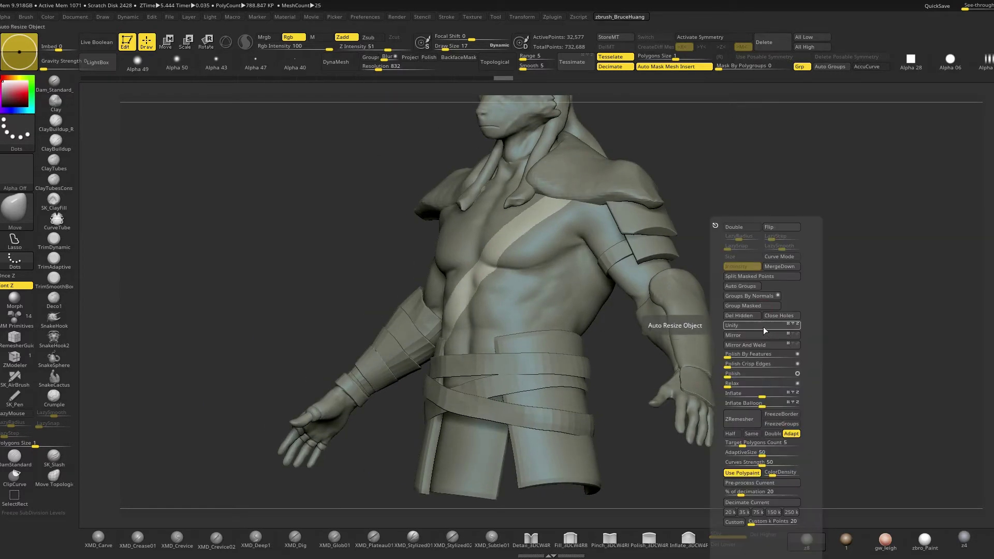
left_click(730, 376)
left_click(741, 369)
key("space")
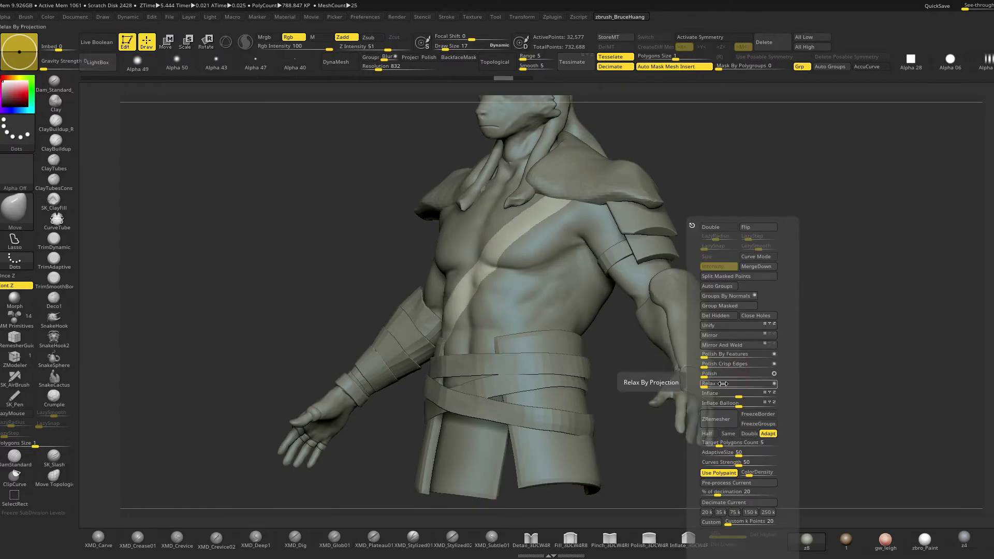
left_click_drag(738, 395, 744, 395)
Isolate the strap, smooth its jagged edges with Polish By Features in the alternate mode, and check it on the body
left_click_drag(832, 302, 804, 337)
key("alt+s")
key("space")
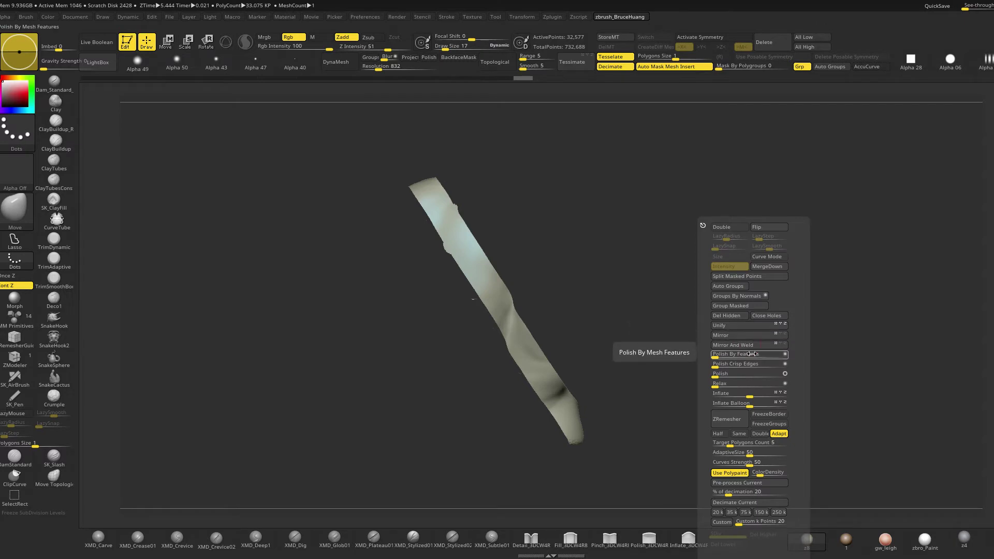
left_click(785, 355)
left_click(717, 355)
left_click(716, 355)
mouse_move(515, 217)
left_mouse_down("alt")
mouse_move(526, 224)
mouse_move(484, 241)
left_mouse_up("alt")
key("shift")
mouse_move(456, 309)
left_mouse_down()
mouse_move(700, 231)
mouse_move(712, 240)
mouse_move(670, 217)
mouse_move(666, 243)
mouse_move(706, 265)
mouse_move(668, 226)
mouse_move(702, 274)
mouse_move(731, 281)
mouse_move(759, 277)
mouse_move(776, 242)
mouse_move(733, 253)
mouse_move(720, 273)
left_mouse_up()
key("shift+s")
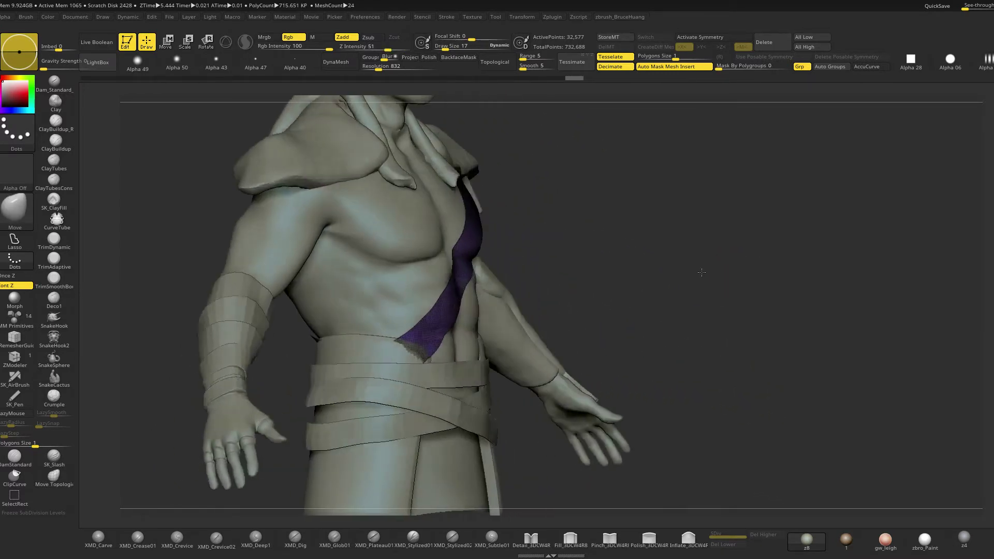
Isolate the strap and hide its lower section at the side of the waist with a lasso selection
left_click_drag(699, 273, 690, 316)
key("ctrl+shift")
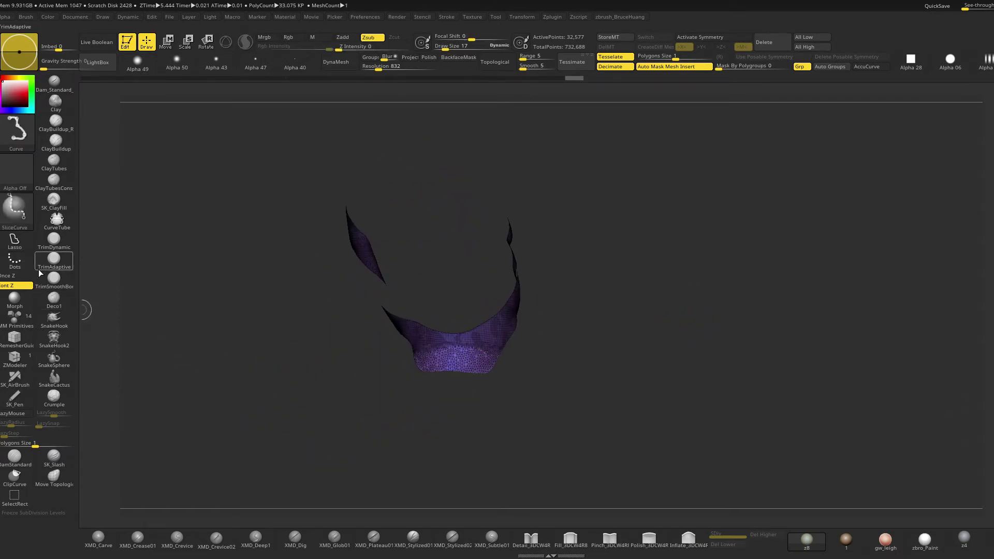
left_click(22, 497)
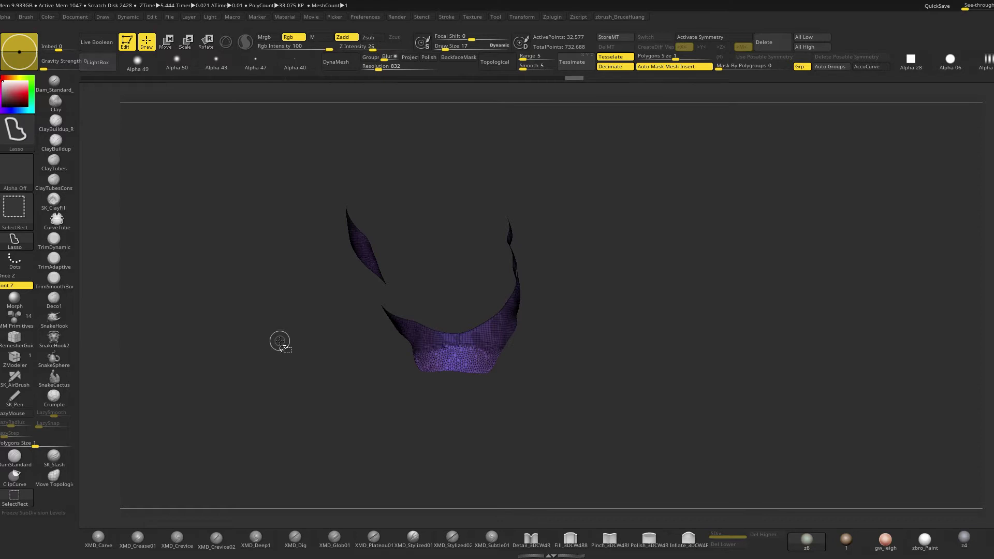
mouse_move(483, 401)
left_mouse_down("ctrl+shift")
mouse_move(492, 366)
mouse_move(444, 292)
left_mouse_up("ctrl+shift")
key("ctrl+z")
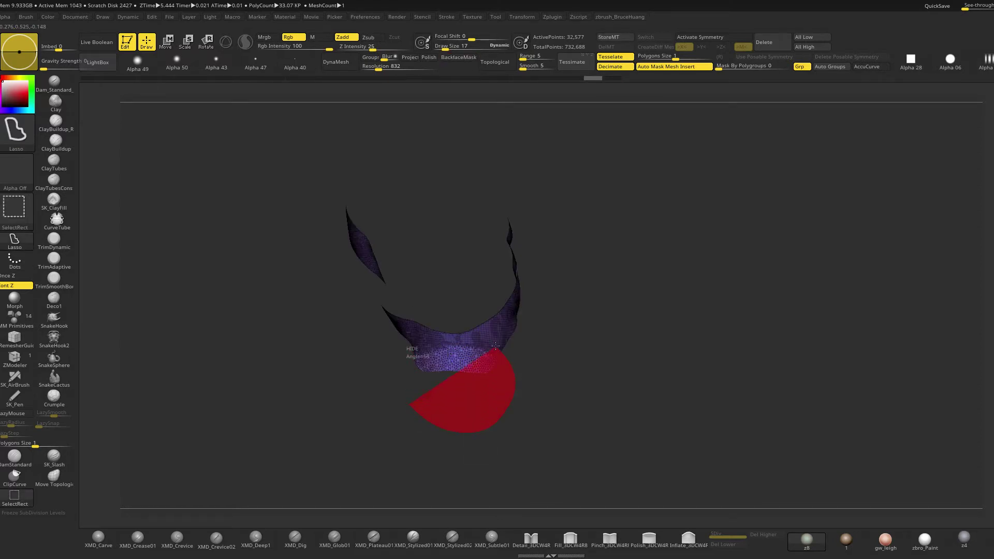
left_click_drag(451, 325, 440, 410, "ctrl+shift")
Hide the strap's section over the shoulder, delete the hidden parts and auto-group the remaining front and back pieces
mouse_move(544, 404)
left_mouse_down()
mouse_move(515, 404)
mouse_move(667, 351)
left_mouse_up()
left_click_drag(762, 404, 765, 332)
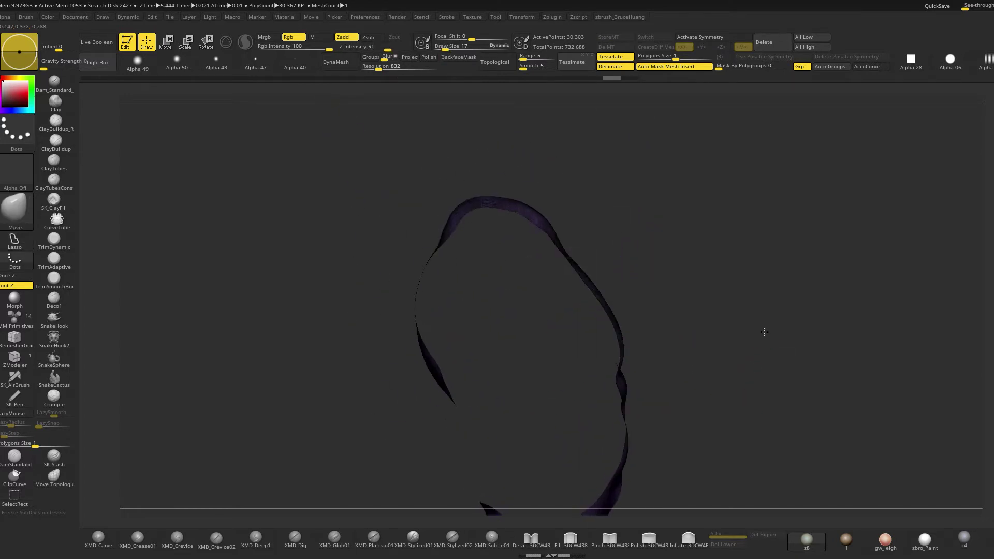
key("ctrl+shift")
left_click_drag(485, 153, 487, 153, "ctrl+alt+shift")
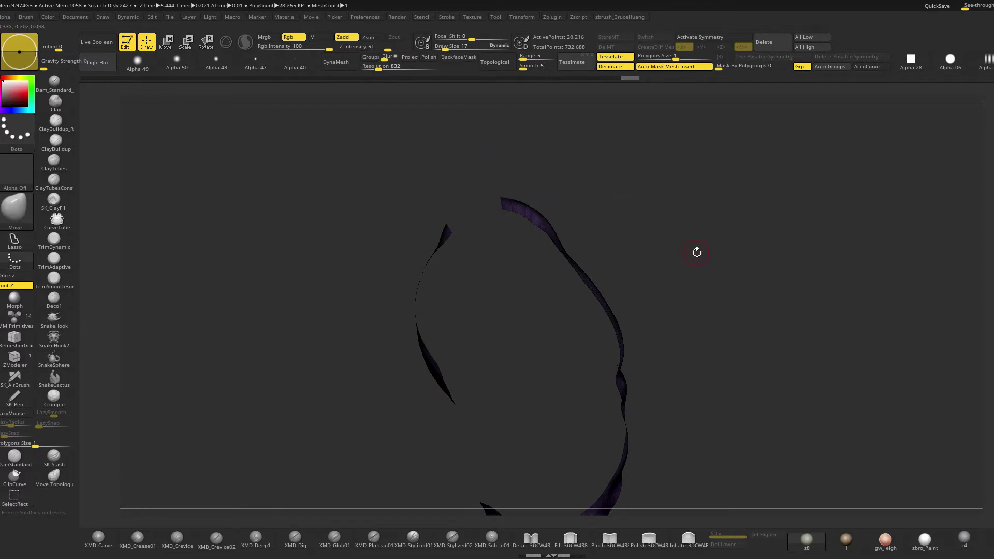
left_click_drag(697, 255, 635, 218, "alt")
key("space")
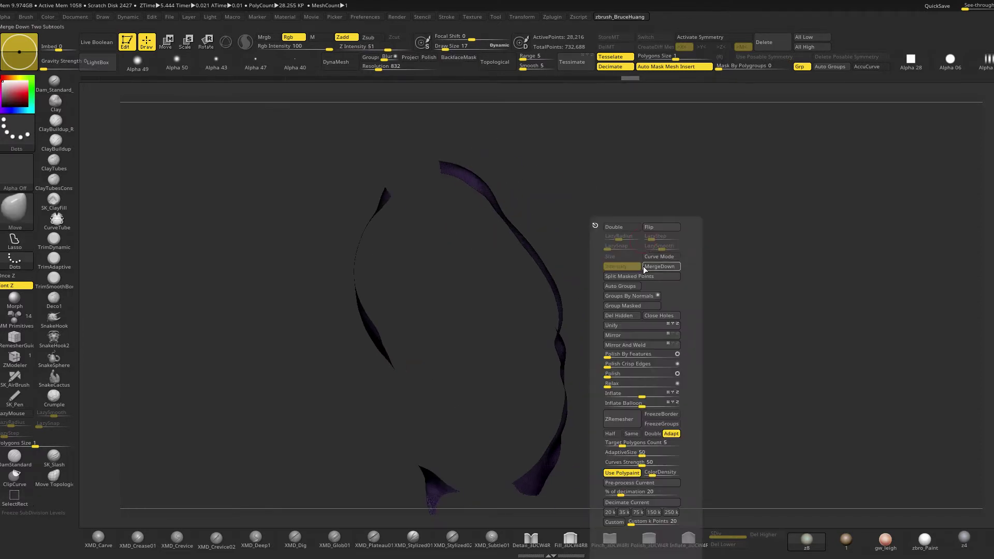
left_click(625, 288)
Split the strap's front and back pieces into separate subtools with Split Masked Points
left_click_drag(589, 260, 674, 296)
key("space")
left_click(672, 277)
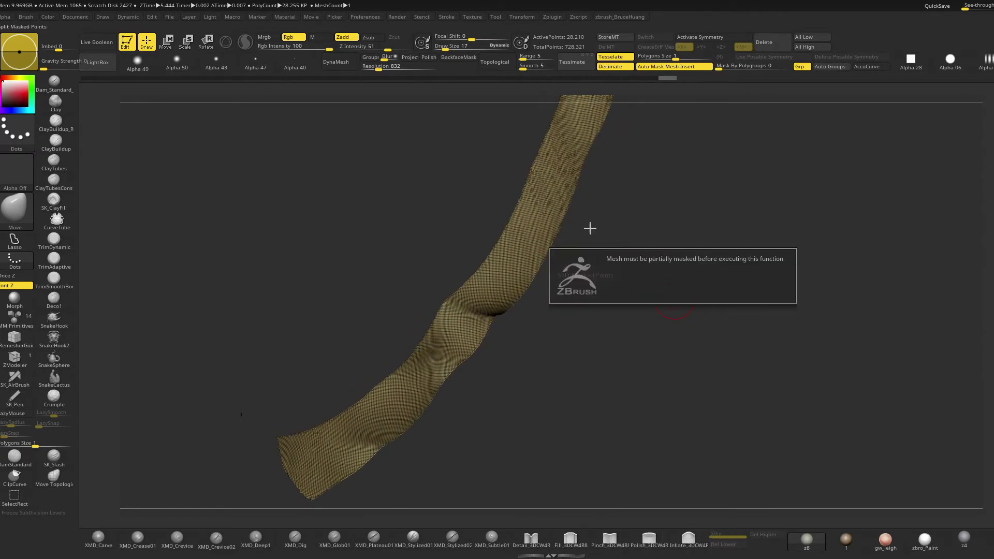
left_click(668, 262)
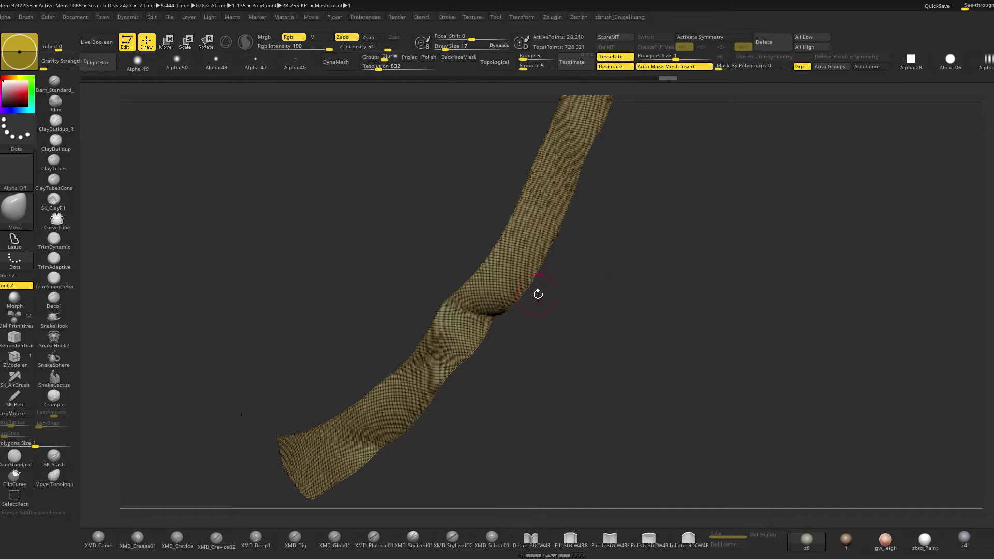
mouse_move(675, 326)
left_mouse_down()
mouse_move(709, 331)
mouse_move(679, 306)
mouse_move(670, 311)
left_mouse_up()
key("space")
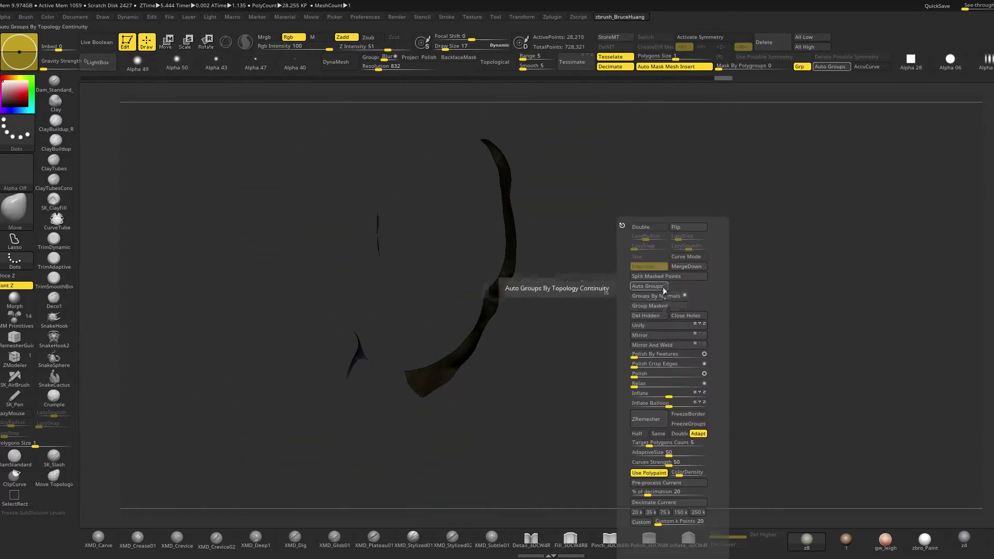
left_click(663, 278)
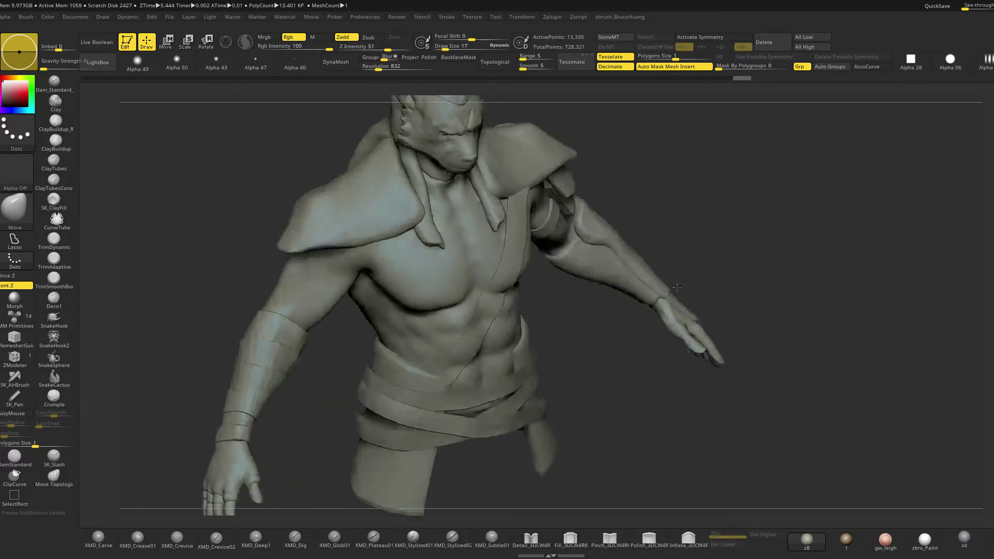
Trim the lower end of the front strap piece to a straight edge with ClipCurve and check it against the body
left_click(511, 267, "alt")
left_click_drag(721, 239, 633, 304)
key("space")
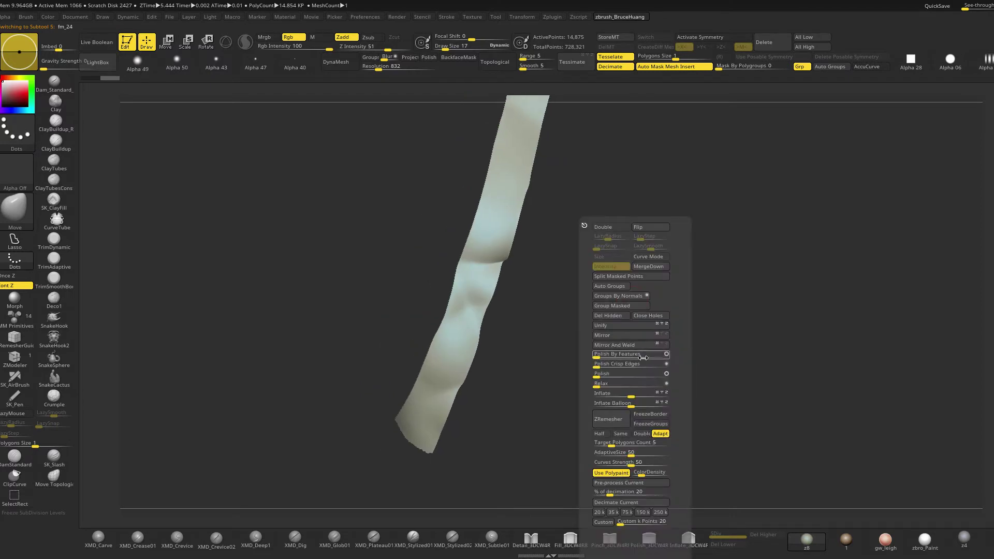
key("ctrl+shift")
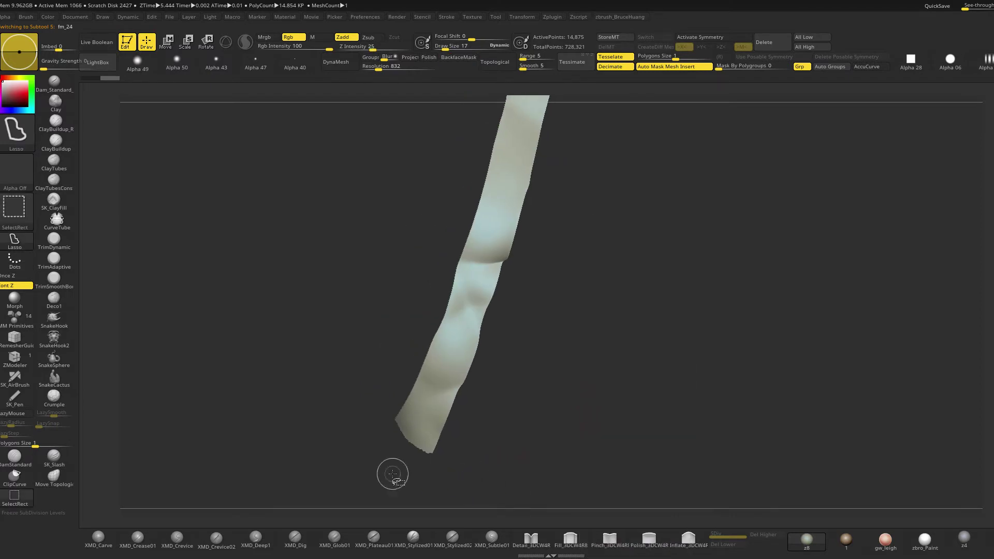
left_click(24, 479, "ctrl+shift")
left_click_drag(506, 480, 322, 386, "ctrl+shift")
left_click_drag(619, 399, 678, 326)
key("alt+s")
Reset the gizmo orientation, place its pivot at the strap's shoulder end and rotate the strap outward toward the side of the waist
key("w")
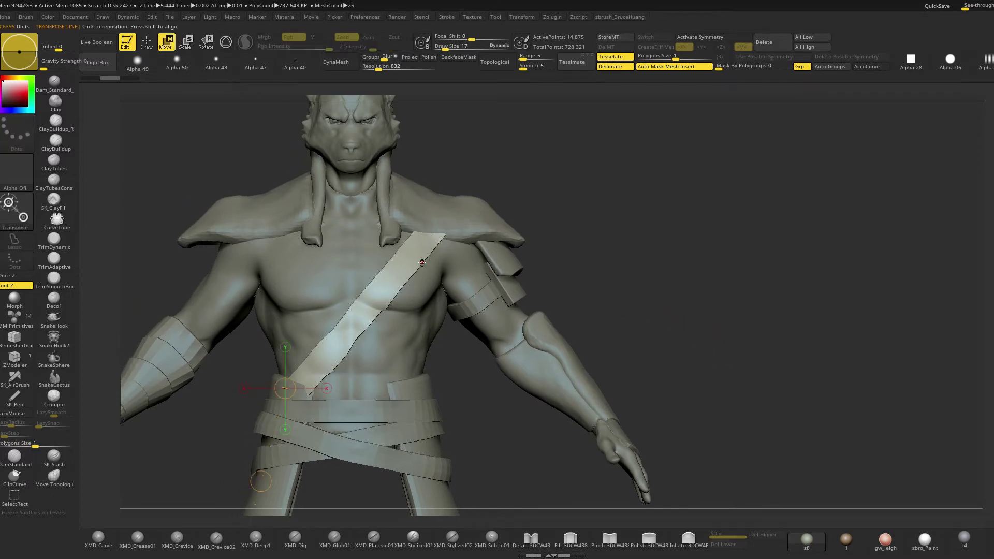
key("y")
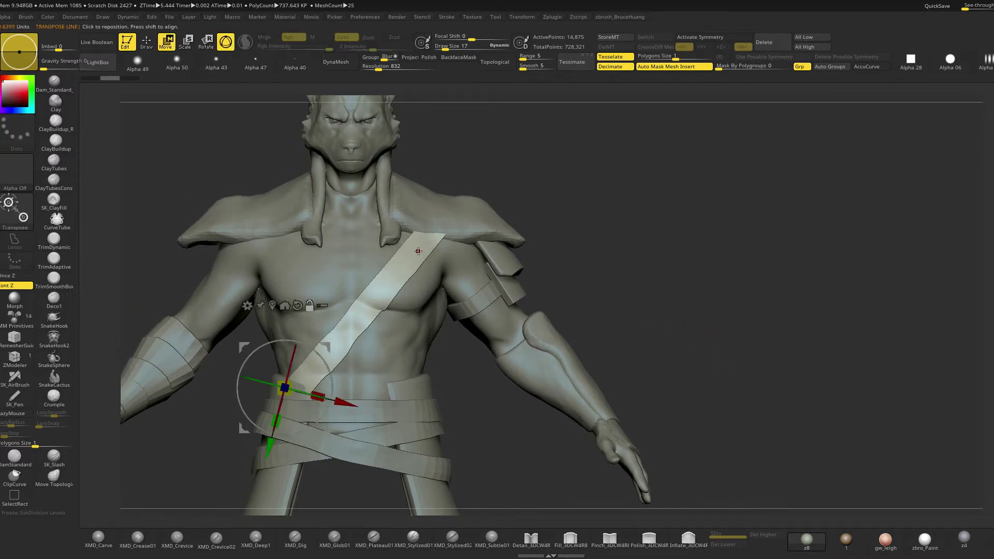
left_click(297, 306)
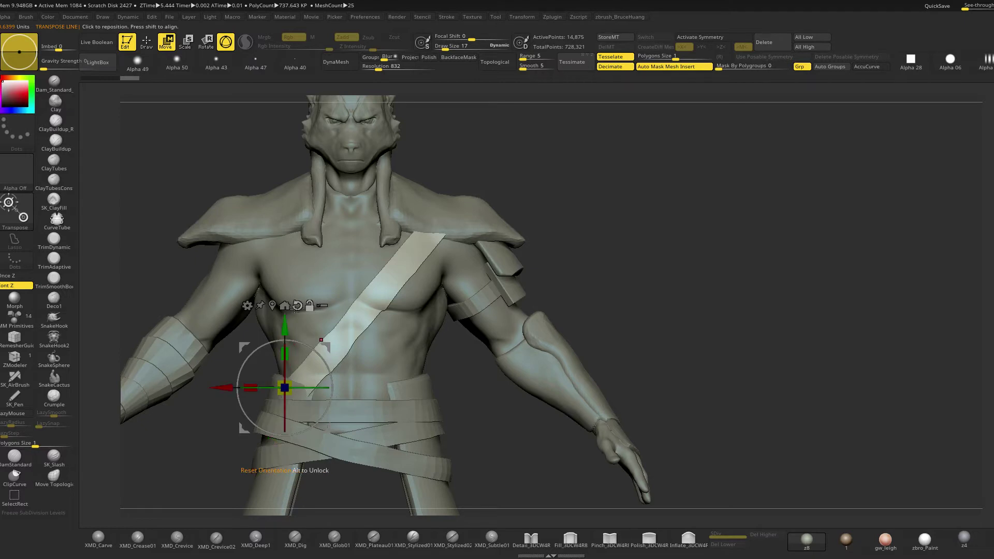
mouse_move(330, 345)
left_mouse_down("alt")
mouse_move(466, 195)
mouse_move(472, 226)
left_mouse_up("alt")
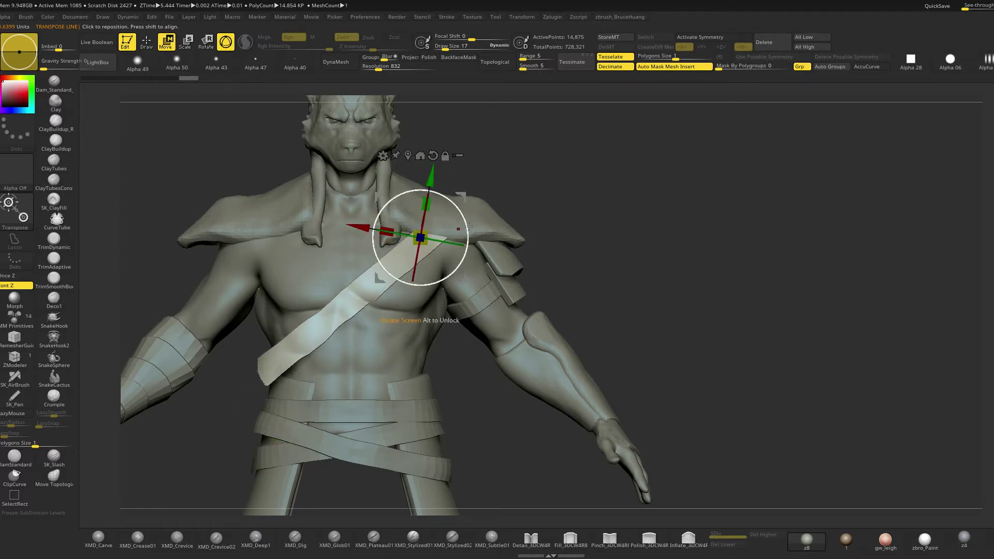
key("q")
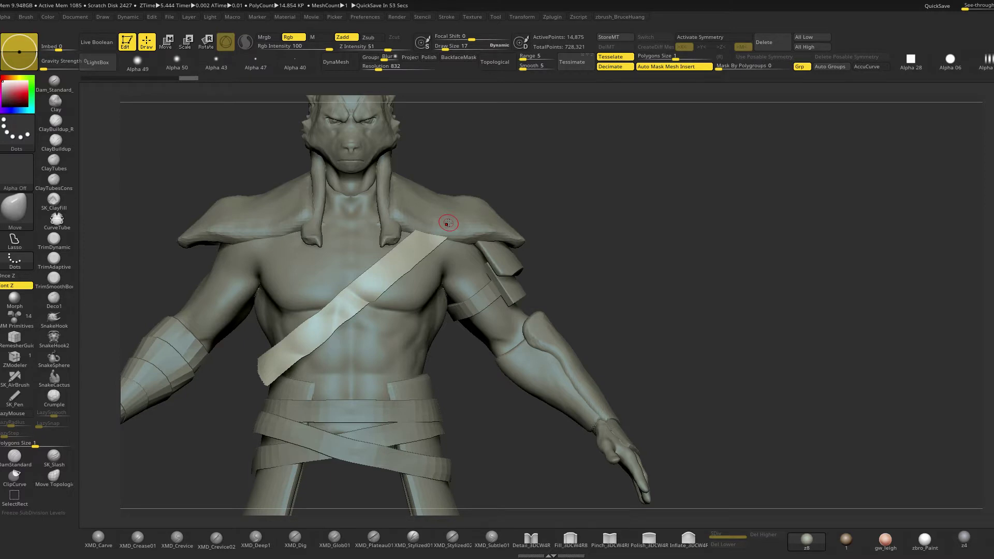
Pull the rotated strap closer to the chest and side of the torso with an enlarged Move brush
left_click_drag(663, 280, 605, 313)
key("space")
left_click_drag(562, 337, 574, 337)
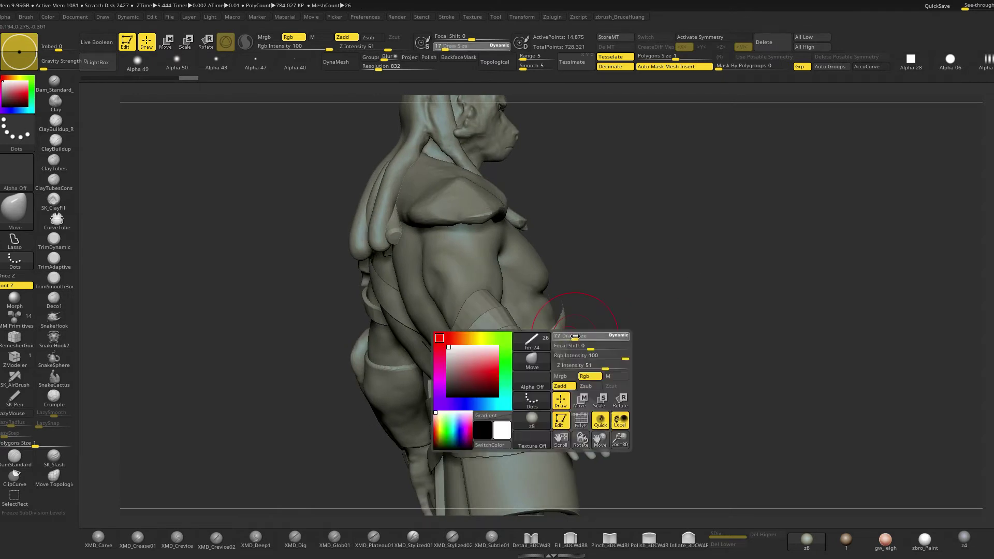
mouse_move(641, 322)
left_mouse_down()
mouse_move(634, 346)
mouse_move(611, 357)
left_mouse_up()
key("space")
mouse_move(533, 390)
left_mouse_down()
mouse_move(541, 391)
mouse_move(518, 395)
left_mouse_up()
left_click_drag(624, 327, 569, 358)
key("space")
left_click_drag(533, 390, 528, 390)
Try to ZRemesh the isolated strap at half its polygon count with AdaptiveSize 32, then with 23
key("alt+s")
mouse_move(631, 306)
left_mouse_down()
mouse_move(732, 337)
mouse_move(713, 342)
left_mouse_up()
key("space")
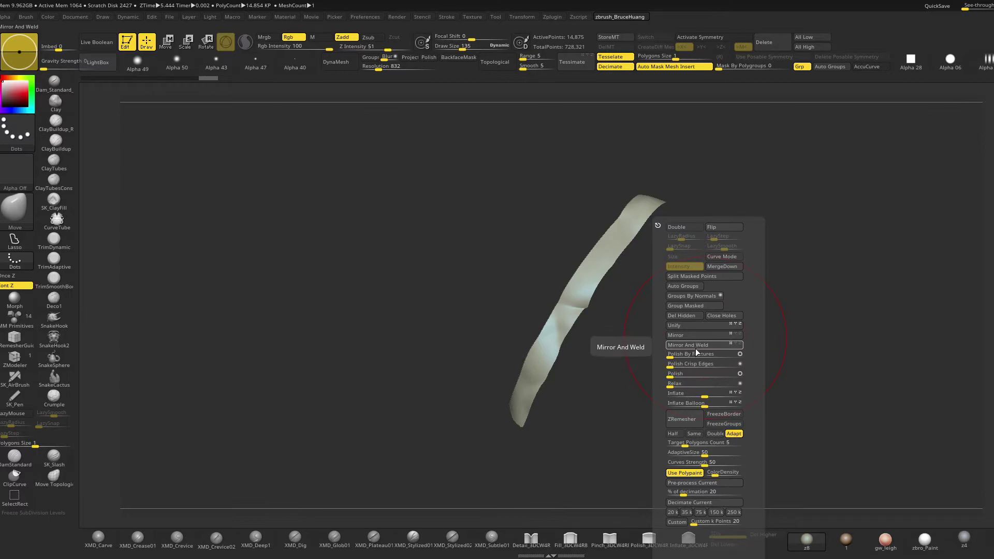
left_click(673, 435)
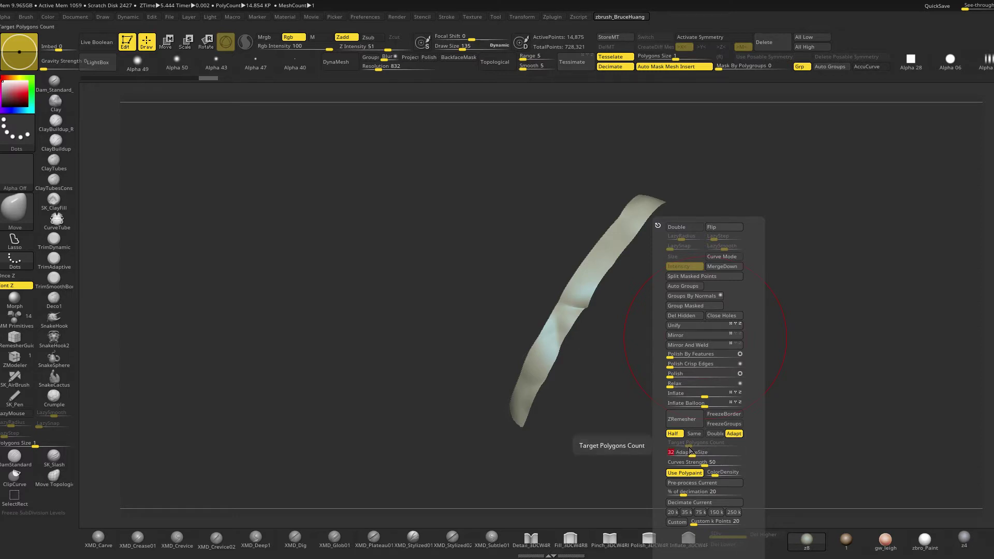
left_click(687, 419)
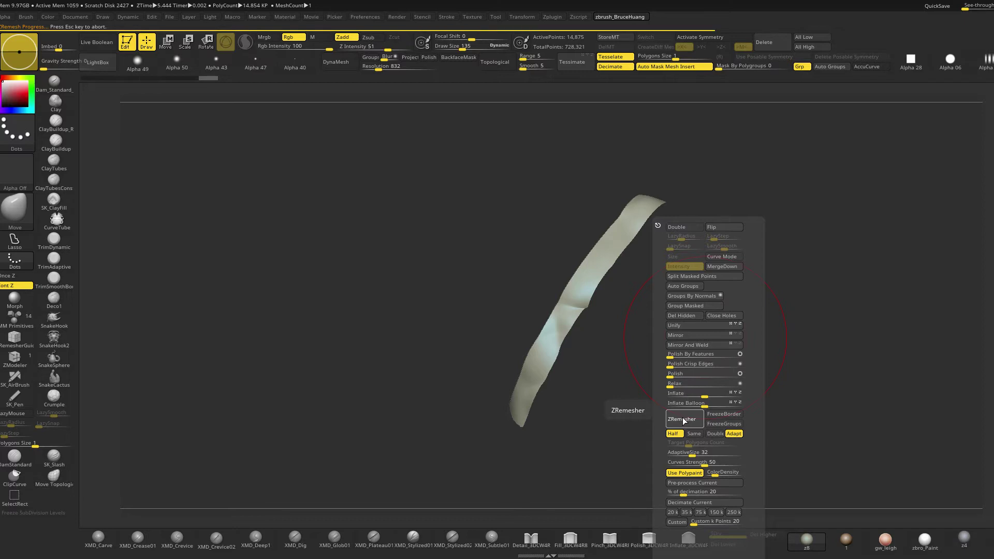
key("ctrl+z")
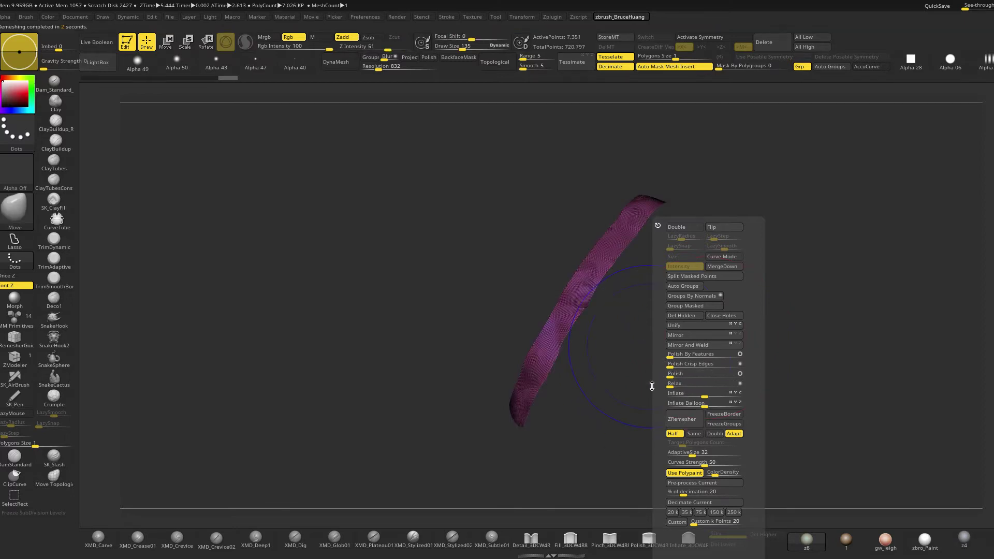
left_click_drag(687, 454, 685, 454)
left_click(684, 421)
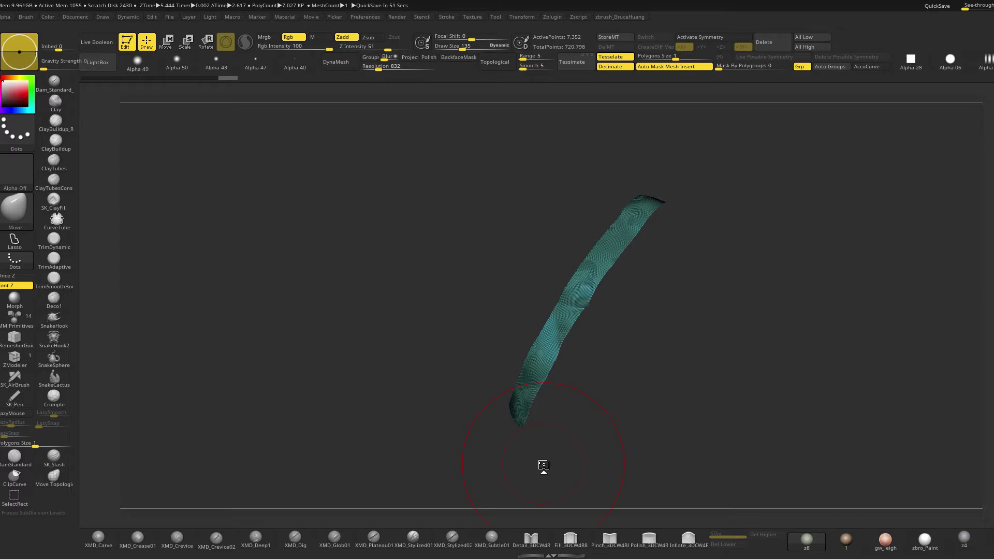
ZRemesh the strap repeatedly with Target Polygons Count 0.2390 and AdaptiveSize 5 to get a clean low-poly grid
right_click_drag(699, 273, 717, 345)
key("space")
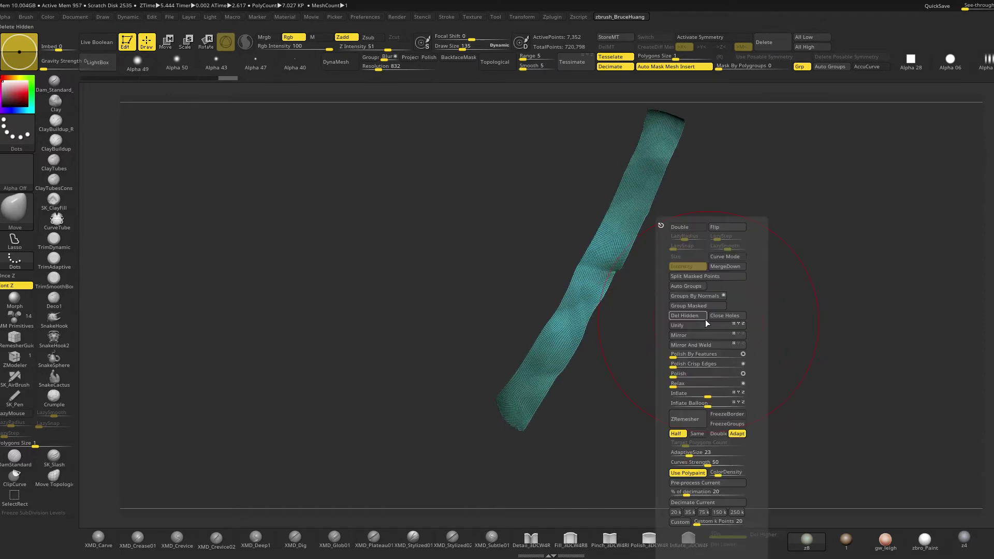
left_click(685, 443)
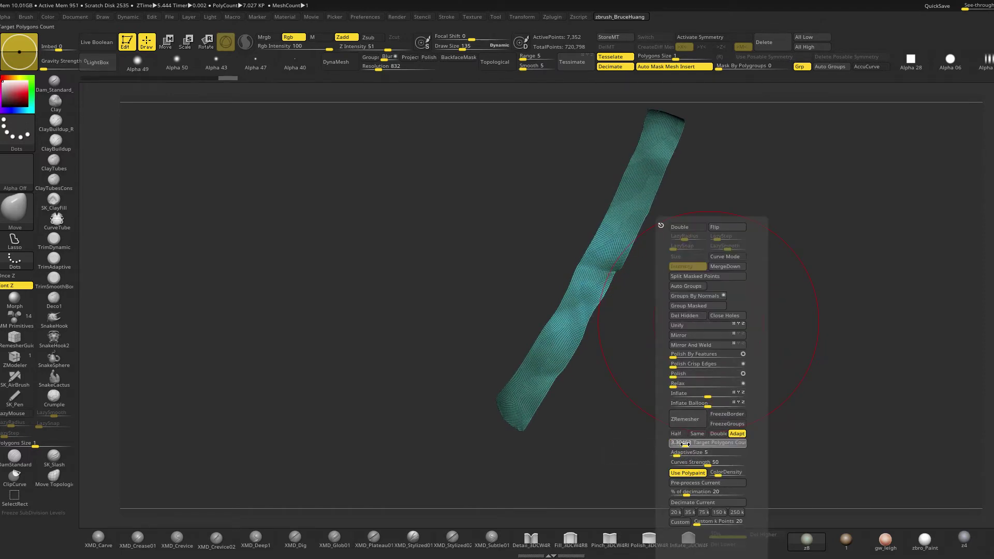
left_click(678, 441)
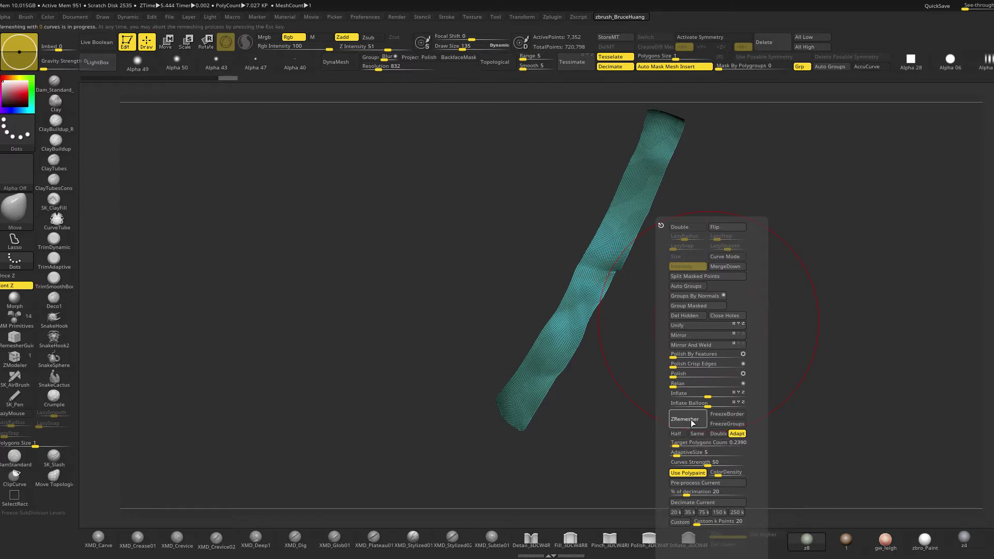
mouse_move(654, 300)
left_mouse_down()
mouse_move(678, 330)
mouse_move(691, 373)
mouse_move(689, 356)
left_mouse_up()
key("space")
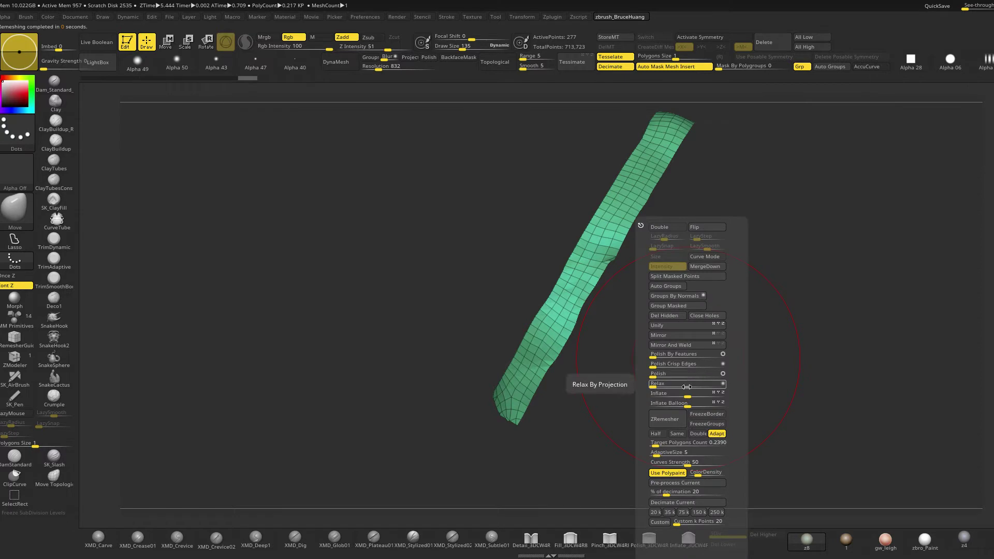
left_click(672, 427)
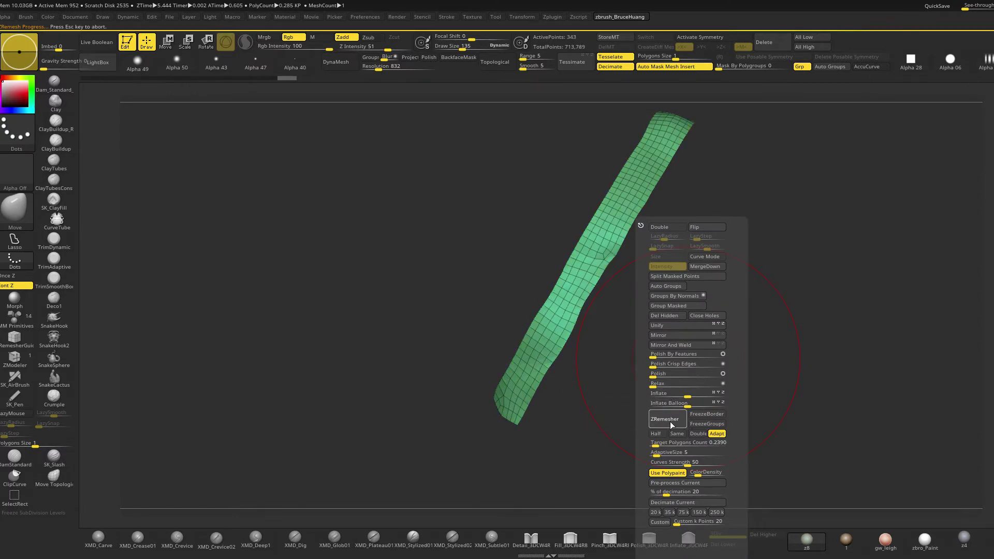
left_click_drag(666, 414, 740, 336)
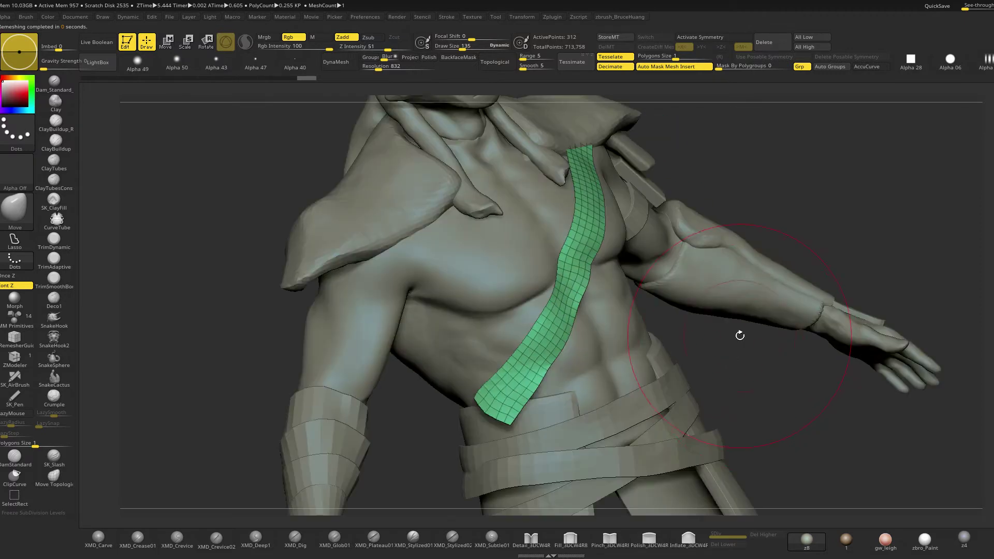
Reshape the low-poly strap across the chest with the Move brush, using draw sizes from 109 down to 54
left_click_drag(757, 237, 740, 393)
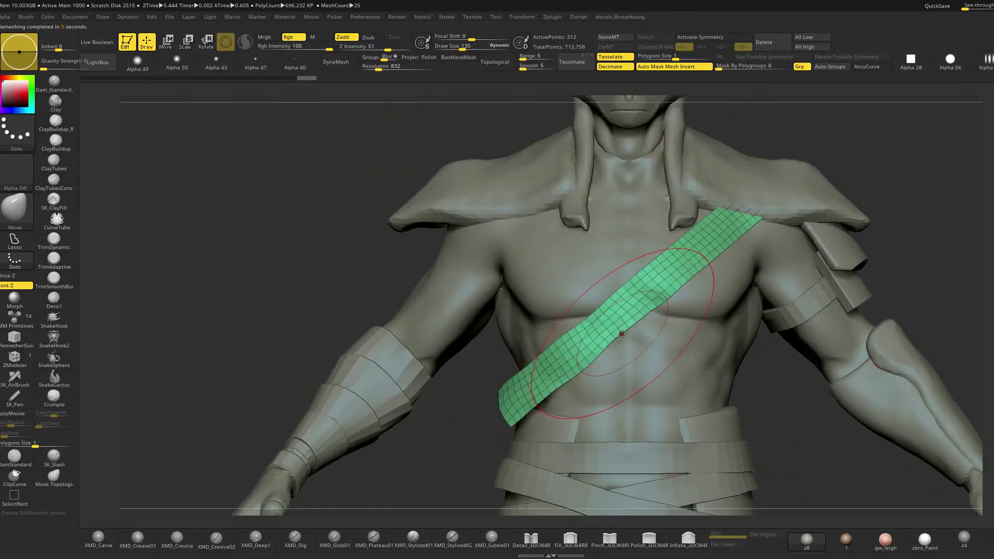
key("space")
left_click_drag(624, 327, 617, 328)
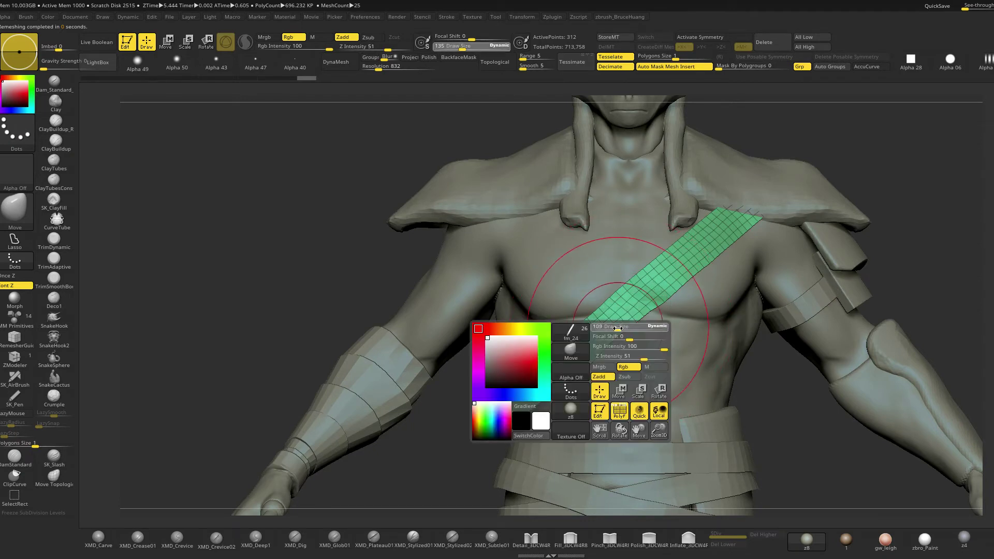
left_click_drag(471, 391, 725, 329)
mouse_move(725, 329)
right_mouse_down()
mouse_move(734, 353)
mouse_move(593, 363)
right_mouse_up()
right_click_drag(665, 322, 613, 288)
mouse_move(692, 241)
right_mouse_down("alt")
mouse_move(670, 313)
mouse_move(600, 317)
right_mouse_up("alt")
key("space")
left_click_drag(592, 319, 594, 316)
key("space")
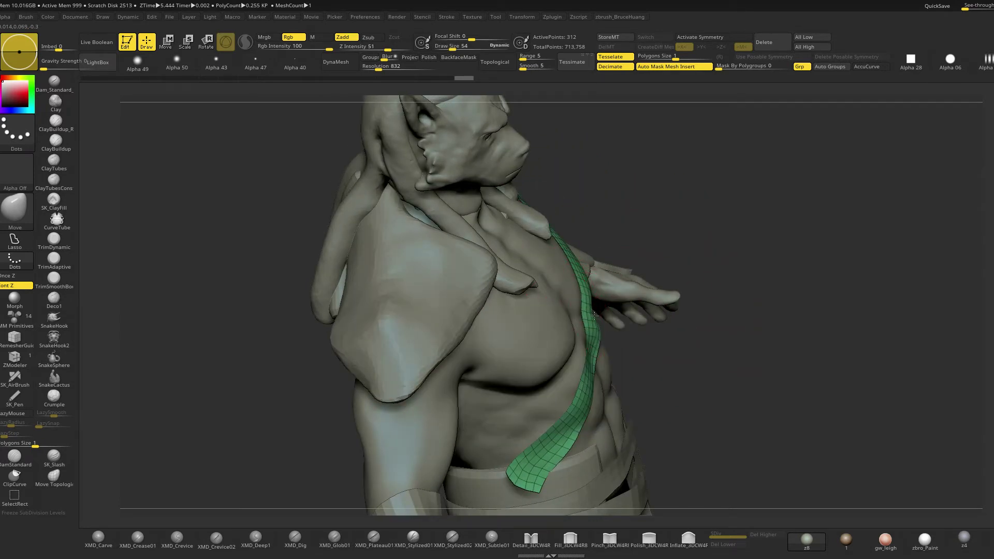
Refine how the strap follows the torso from the side and front, raising the Move brush's draw size to 119
left_click_drag(685, 341, 603, 295)
key("shift")
mouse_move(800, 346)
left_mouse_down()
mouse_move(813, 349)
mouse_move(800, 328)
mouse_move(777, 333)
mouse_move(788, 355)
mouse_move(843, 322)
mouse_move(841, 310)
left_mouse_up()
mouse_move(768, 311)
left_mouse_down()
mouse_move(688, 302)
mouse_move(723, 345)
left_mouse_up()
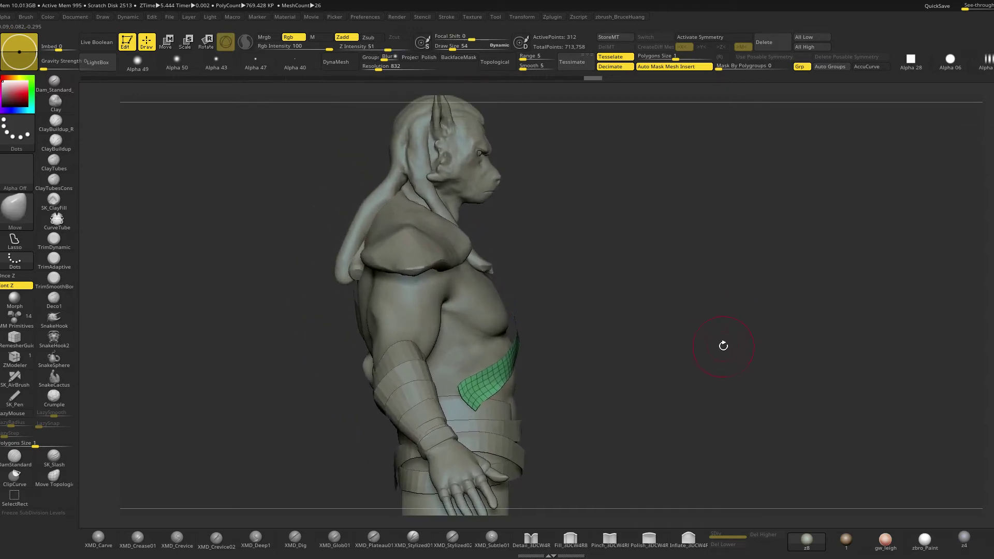
mouse_move(575, 316)
left_mouse_down()
mouse_move(597, 306)
mouse_move(518, 315)
left_mouse_up()
key("space")
left_click_drag(508, 339, 512, 337)
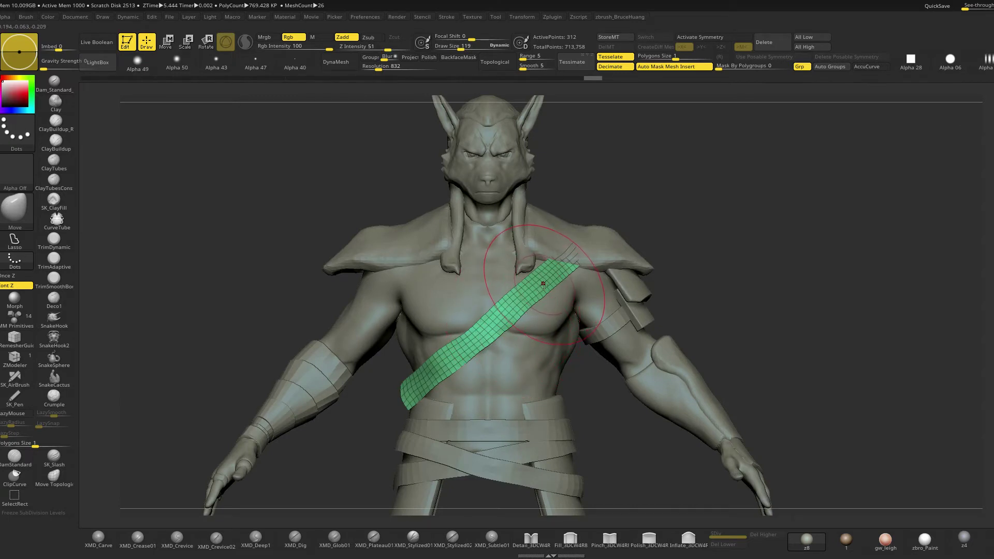
Reset the gizmo orientation at the strap's shoulder end and nudge and rotate the whole strap slightly
key("w")
left_click(566, 184)
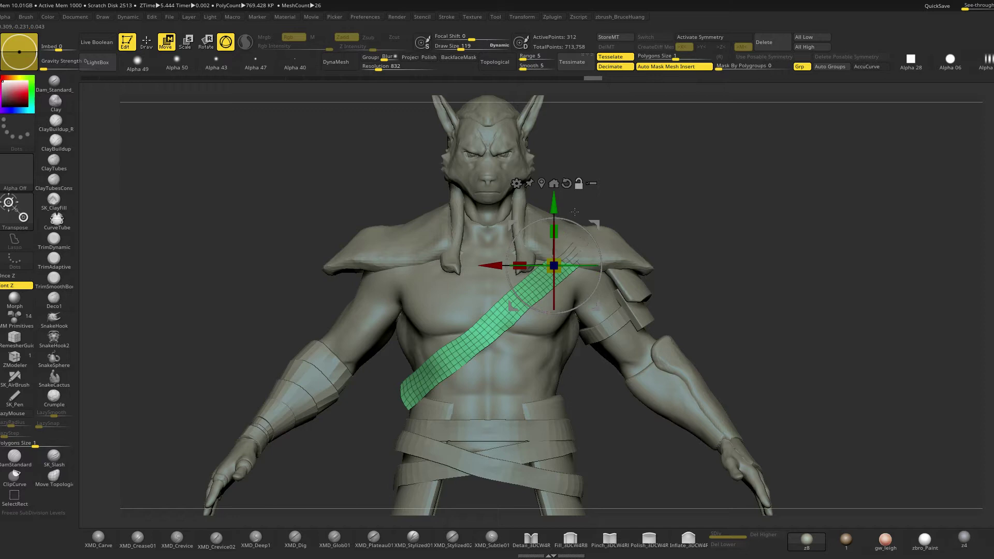
left_click_drag(497, 266, 482, 265)
left_click_drag(575, 226, 568, 222)
key("q")
Fit the strap over the chest and ribs with the Move brush, reducing its draw size to 77
left_click_drag(637, 209, 699, 209)
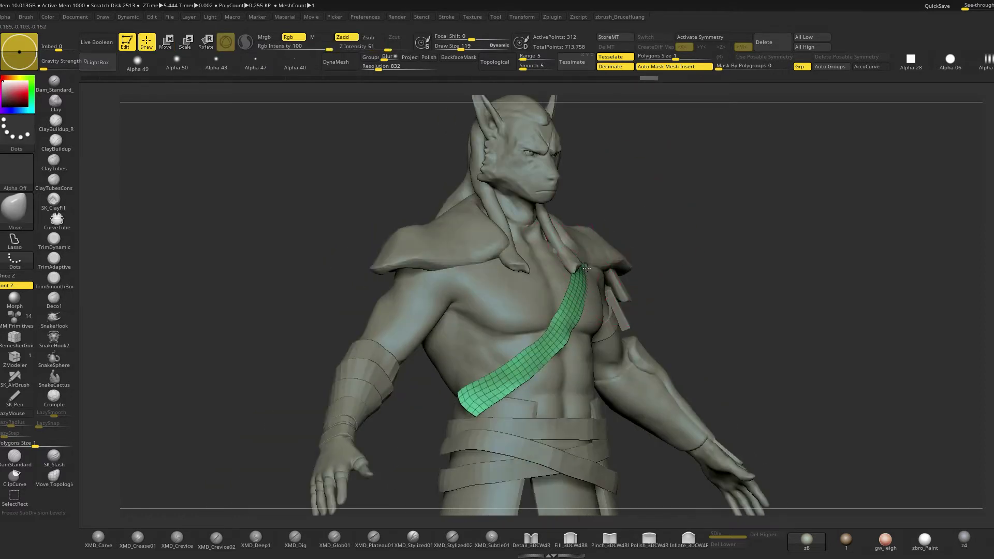
mouse_move(638, 215)
left_mouse_down("shift")
mouse_move(626, 212)
mouse_move(650, 204)
mouse_move(706, 219)
mouse_move(694, 306)
mouse_move(648, 362)
mouse_move(676, 351)
mouse_move(663, 348)
left_mouse_up("shift")
key("space")
left_click_drag(663, 344, 653, 336)
mouse_move(759, 321)
left_mouse_down()
mouse_move(694, 326)
mouse_move(720, 327)
left_mouse_up()
key("space")
left_click_drag(655, 337, 650, 338)
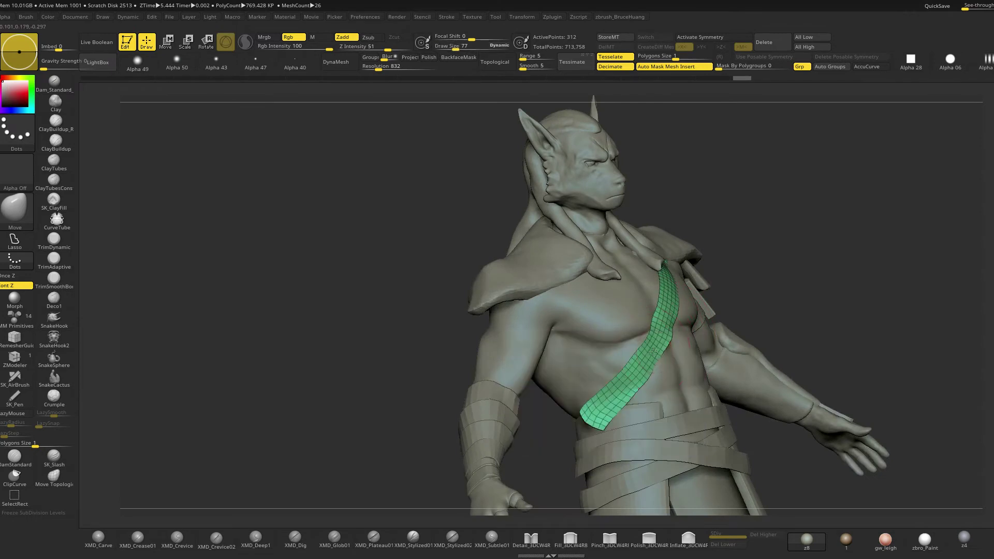
left_click_drag(808, 280, 829, 280)
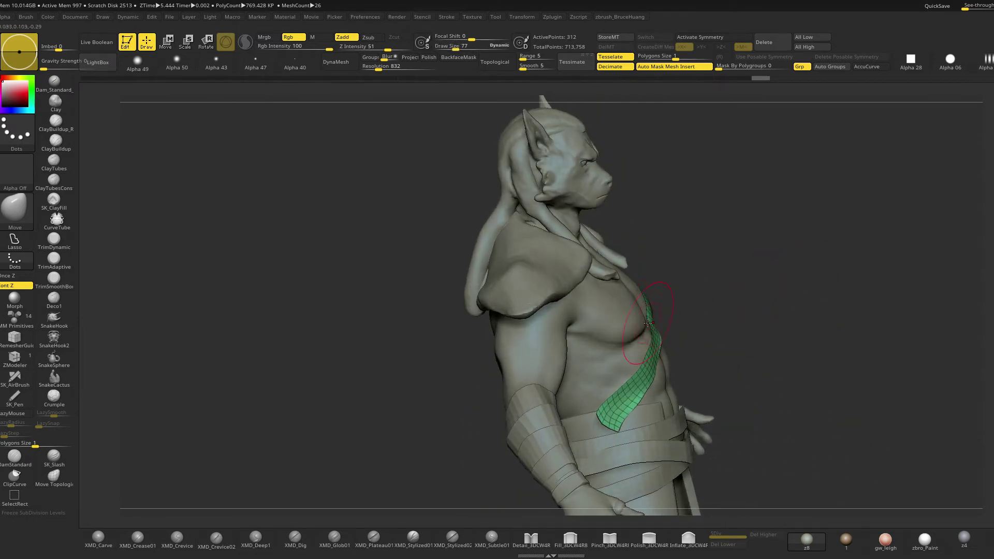
Adjust the strap's bend below the chest muscle with the Move brush at draw size 48, checking the strap in isolation
key("space")
mouse_move(746, 309)
left_mouse_down()
mouse_move(631, 309)
mouse_move(670, 325)
left_mouse_up()
key("space")
mouse_move(595, 321)
left_mouse_down()
mouse_move(669, 319)
mouse_move(651, 317)
mouse_move(659, 312)
left_mouse_up()
key("space")
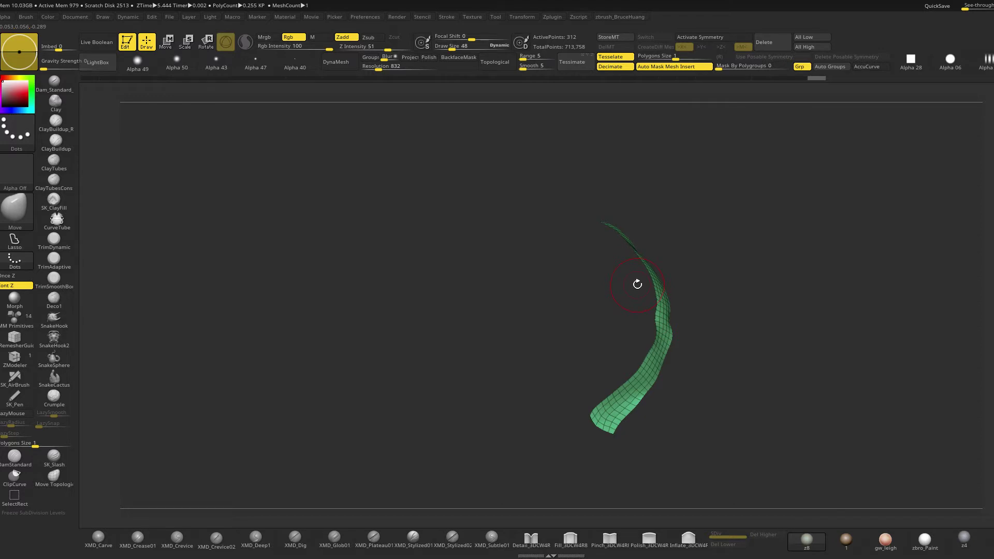
mouse_move(688, 342)
left_mouse_down()
mouse_move(837, 275)
mouse_move(787, 364)
left_mouse_up()
key("s")
mouse_move(653, 330)
left_mouse_down()
mouse_move(672, 330)
mouse_move(634, 331)
mouse_move(619, 358)
left_mouse_up()
Refine the isolated strap's middle with the Move brush at draw size 33 and turn on double-sided display
key("space")
mouse_move(684, 327)
left_mouse_down()
mouse_move(675, 326)
mouse_move(737, 340)
mouse_move(648, 368)
mouse_move(686, 310)
mouse_move(706, 321)
left_mouse_up()
key("shift+s")
key("space")
left_click_drag(644, 328, 737, 321)
key("space")
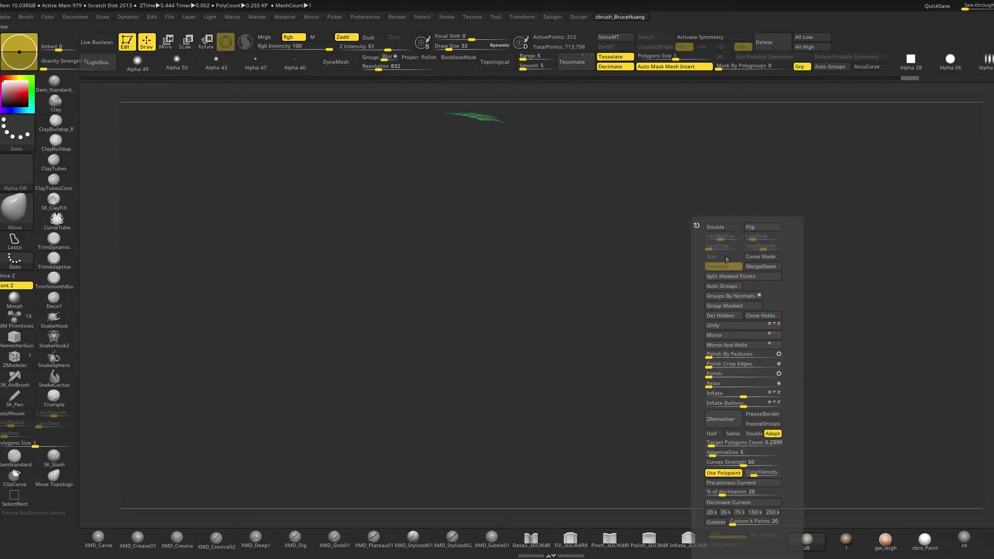
left_click_drag(722, 227, 657, 298)
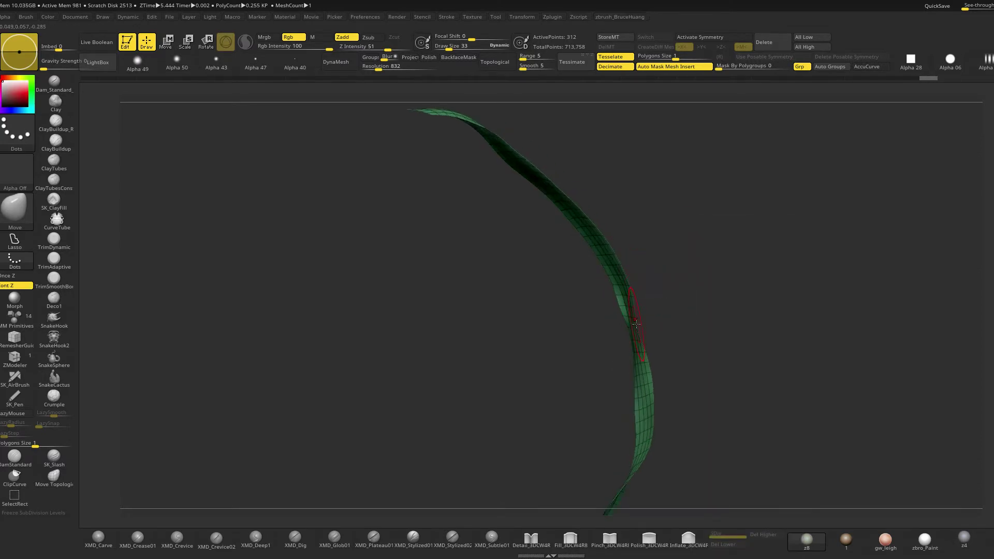
Even out the isolated strap's curvature and twist with the Move brush at draw size 42
mouse_move(644, 334)
left_mouse_down()
mouse_move(571, 312)
mouse_move(670, 301)
mouse_move(693, 335)
mouse_move(724, 339)
left_mouse_up()
key("space")
key("space")
left_click_drag(654, 362, 660, 363)
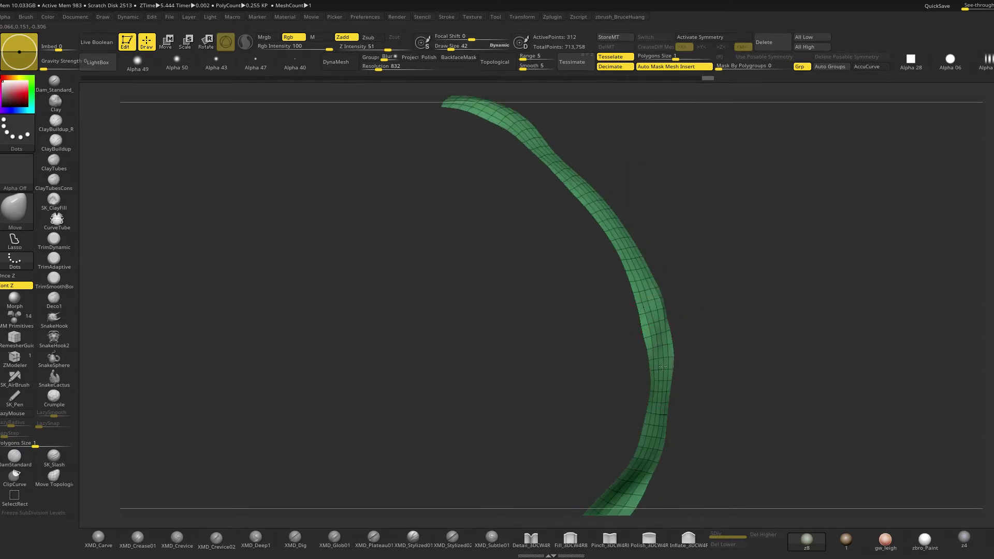
left_click_drag(732, 378, 713, 290, "alt")
Show the body again, try a Move adjustment on the strap's lower part beside the torso and undo it
key("shift+s")
left_click_drag(786, 379, 827, 324)
mouse_move(886, 276)
left_mouse_down()
mouse_move(841, 323)
mouse_move(965, 342)
mouse_move(966, 329)
mouse_move(885, 353)
mouse_move(806, 350)
mouse_move(692, 373)
left_mouse_up()
key("w")
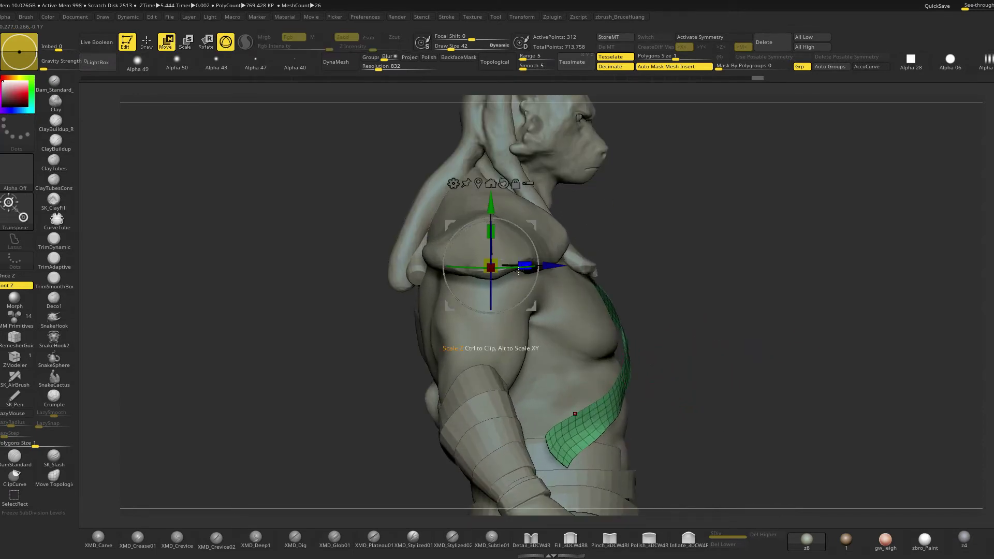
key("q")
key("space")
mouse_move(616, 369)
left_mouse_down()
mouse_move(626, 369)
mouse_move(618, 381)
left_mouse_up()
key("ctrl+z")
Isolate the strap and remove the polygon loop along its lower long edge by grouping it with ZModeler and hiding it
left_click_drag(688, 341, 649, 343)
mouse_move(774, 360)
left_mouse_down()
mouse_move(755, 331)
mouse_move(726, 372)
mouse_move(739, 401)
left_mouse_up()
key("space")
left_click_drag(641, 317, 625, 316)
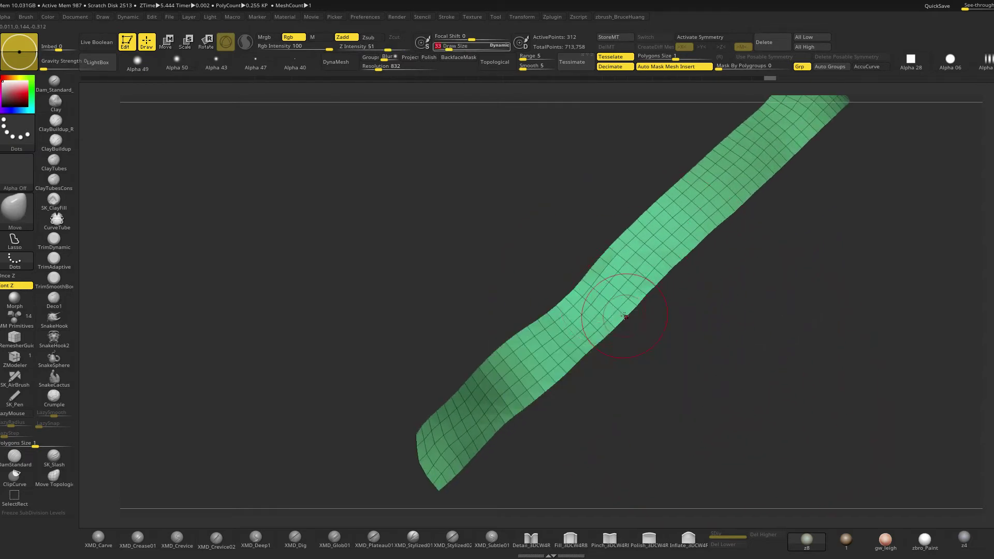
left_click(20, 361)
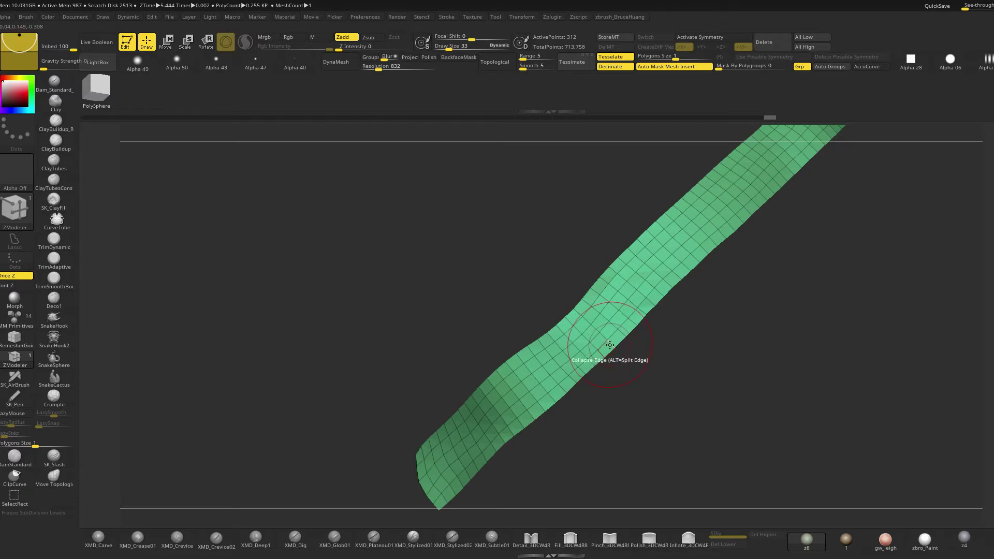
key("space")
left_click(610, 362)
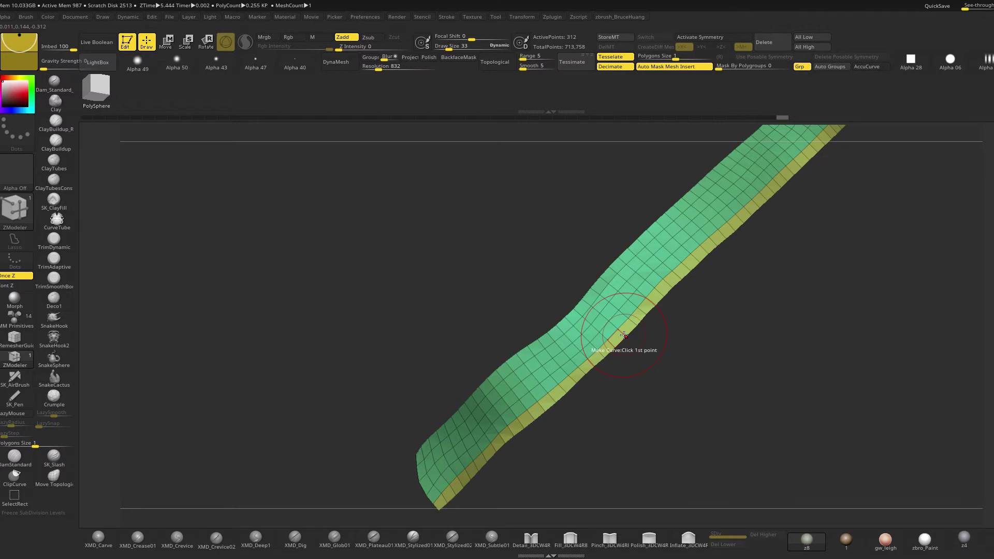
left_click(627, 336, "ctrl+shift")
left_click(633, 337, "ctrl+shift")
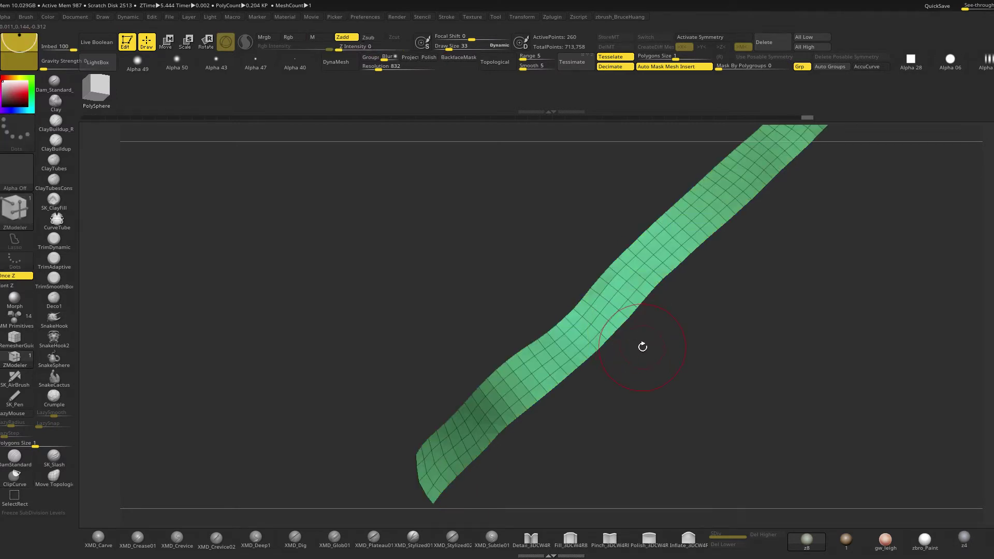
key("space")
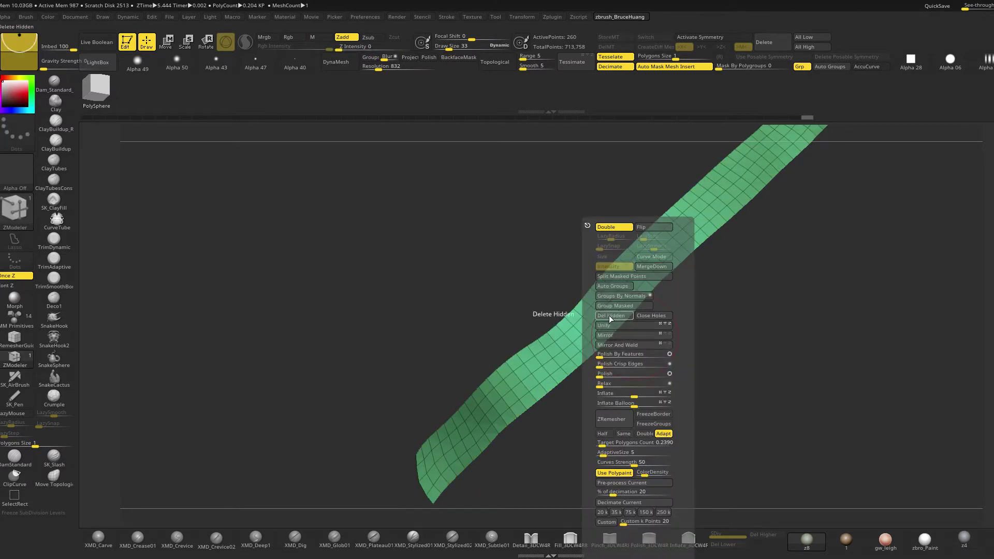
Delete the hidden polygons of the chest strap and restore the visibility of the surrounding body parts
left_click(839, 330, "ctrl+shift")
key("f")
key("f")
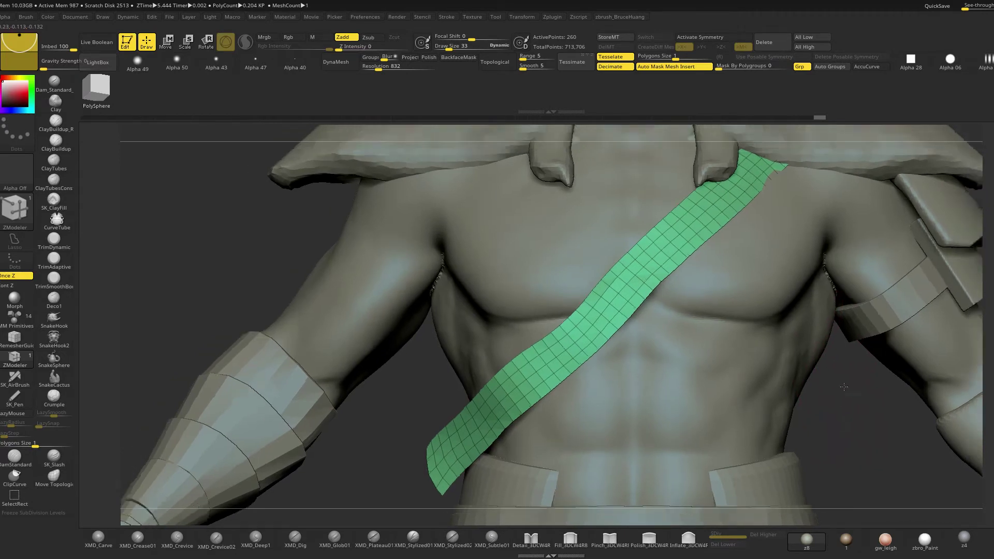
Reshape the lower end of the front chest strap near the waist with the Move brush
key("b")
key("m")
key("v")
key("space")
left_click_drag(611, 331, 615, 331)
mouse_move(923, 304)
left_mouse_down("alt")
mouse_move(876, 311)
mouse_move(877, 342)
left_mouse_up("alt")
key("space")
mouse_move(508, 337)
left_mouse_down()
mouse_move(528, 331)
mouse_move(498, 353)
left_mouse_up()
Isolate the chest strap and refine the curve of its lower end with a smaller Move brush, undoing the last adjustment
mouse_move(483, 356)
right_mouse_down()
mouse_move(504, 361)
mouse_move(538, 342)
right_mouse_up()
key("shift+s")
right_click_drag(595, 304, 580, 389)
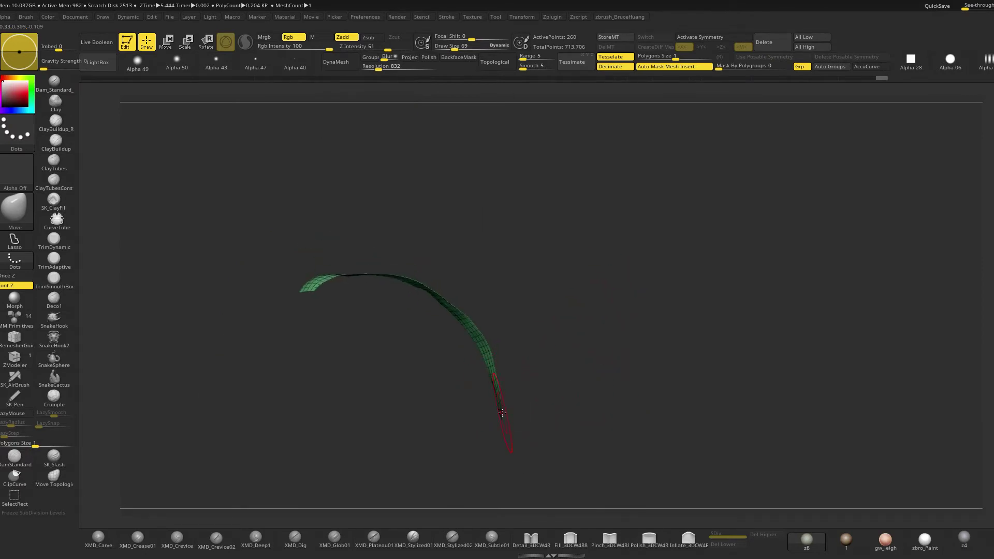
mouse_move(547, 378)
right_mouse_down()
mouse_move(542, 413)
mouse_move(539, 349)
right_mouse_up()
right_click_drag(538, 349, 542, 394, "ctrl")
key("space")
left_click_drag(489, 338, 485, 339)
mouse_move(513, 348)
right_mouse_down()
mouse_move(589, 309)
mouse_move(595, 291)
mouse_move(526, 337)
right_mouse_up()
key("space")
left_click_drag(487, 349, 488, 349)
mouse_move(487, 346)
left_mouse_down()
mouse_move(499, 350)
mouse_move(491, 346)
left_mouse_up()
key("ctrl+z")
key("space")
key("space")
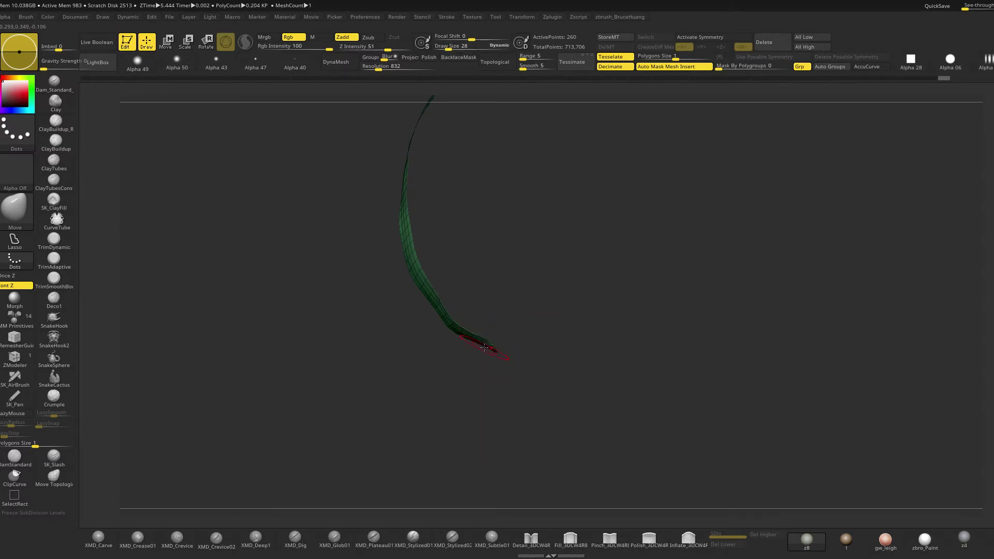
Bring the body back into view and pull the strap's lower end in against the side of the waist with the Move brush
right_click_drag(532, 324, 476, 352)
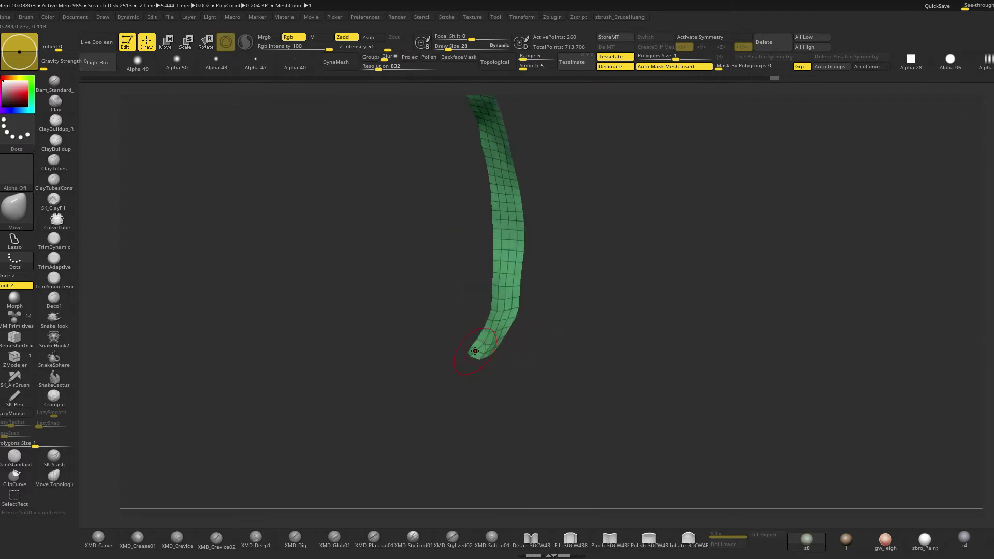
right_click_drag(552, 357, 560, 341)
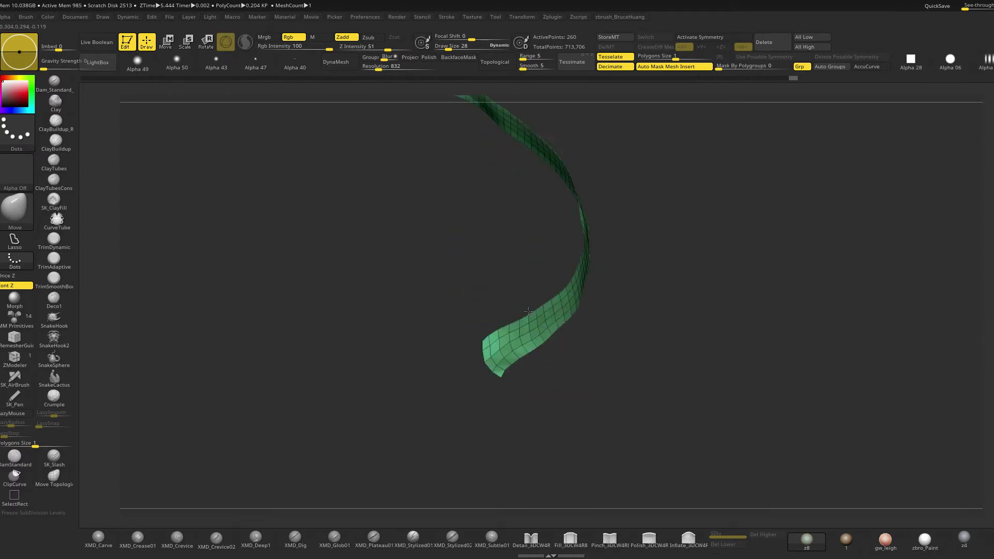
mouse_move(667, 359)
right_mouse_down()
mouse_move(523, 365)
mouse_move(570, 370)
mouse_move(471, 389)
mouse_move(460, 400)
right_mouse_up()
key("space")
mouse_move(495, 347)
left_mouse_down()
mouse_move(517, 338)
mouse_move(507, 346)
left_mouse_up()
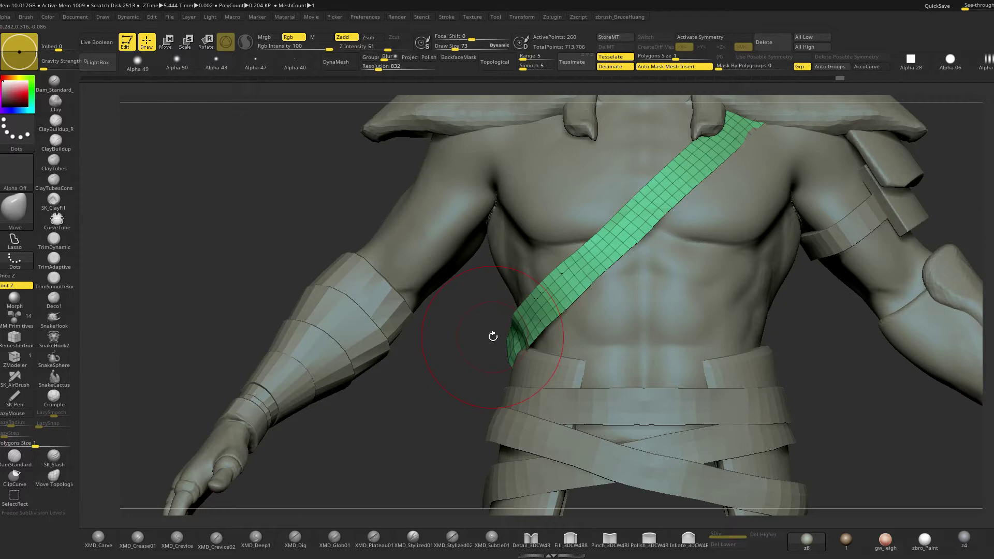
left_click_drag(462, 376, 513, 339)
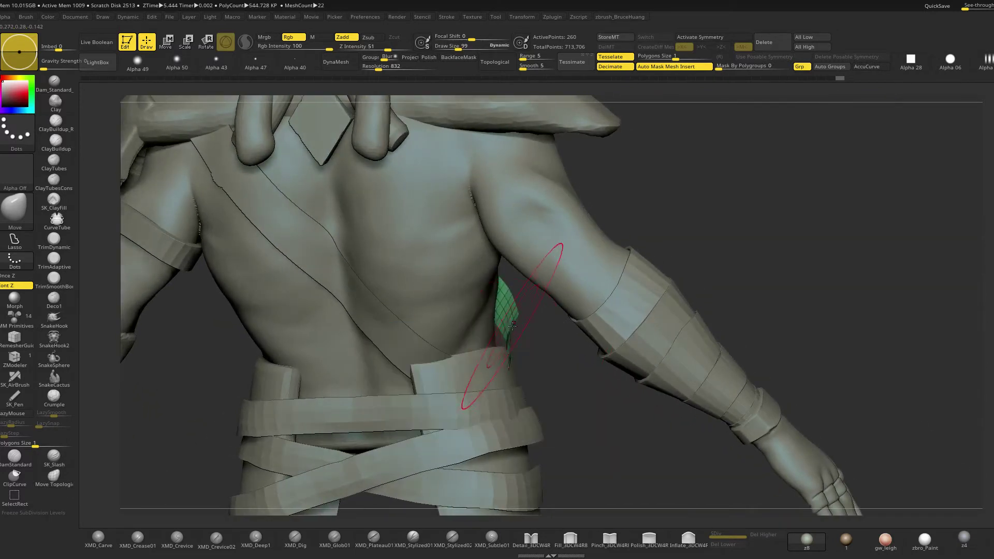
mouse_move(701, 264)
left_mouse_down()
mouse_move(600, 306)
mouse_move(521, 366)
left_mouse_up()
key("space")
mouse_move(568, 313)
left_mouse_down()
mouse_move(546, 335)
mouse_move(516, 336)
mouse_move(601, 329)
mouse_move(552, 352)
left_mouse_up()
key("space")
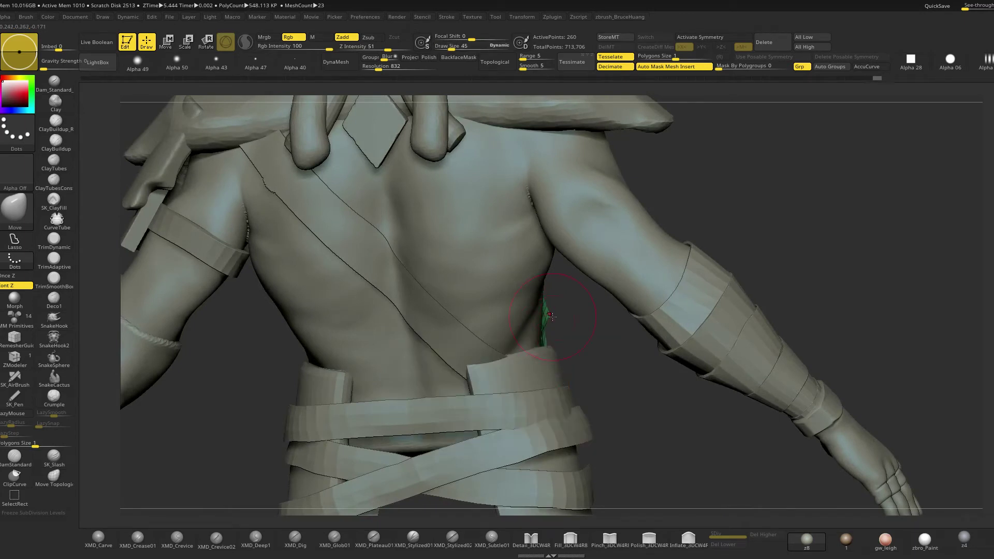
mouse_move(546, 315)
left_mouse_down()
mouse_move(520, 336)
mouse_move(569, 285)
left_mouse_up()
right_click_drag(499, 331, 518, 298, "ctrl")
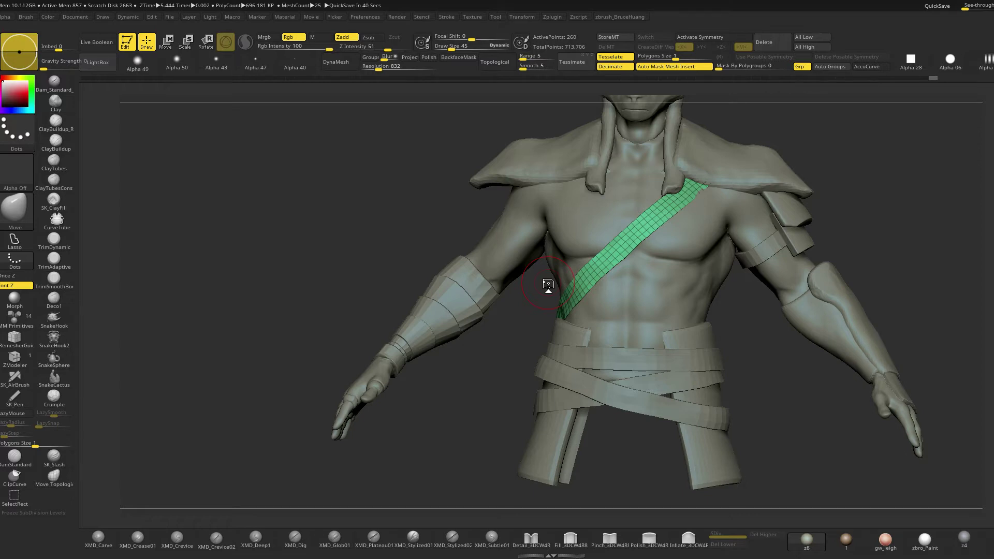
Adjust the upper end of the front strap beneath the shoulder mantle with the Move brush
left_click_drag(886, 274, 854, 224)
key("space")
left_click_drag(666, 182, 685, 184)
mouse_move(839, 306)
left_mouse_down()
mouse_move(958, 320)
mouse_move(917, 326)
mouse_move(841, 305)
left_mouse_up()
Select and isolate the torso mesh, lasso-mask its arms symmetrically and turn the masked area into a new polygroup
left_click(548, 247, "alt")
left_click_drag(901, 233, 851, 240)
key("shift+s")
mouse_move(908, 245)
left_mouse_down()
mouse_move(777, 290)
mouse_move(710, 343)
left_mouse_up()
left_click(15, 239, "ctrl")
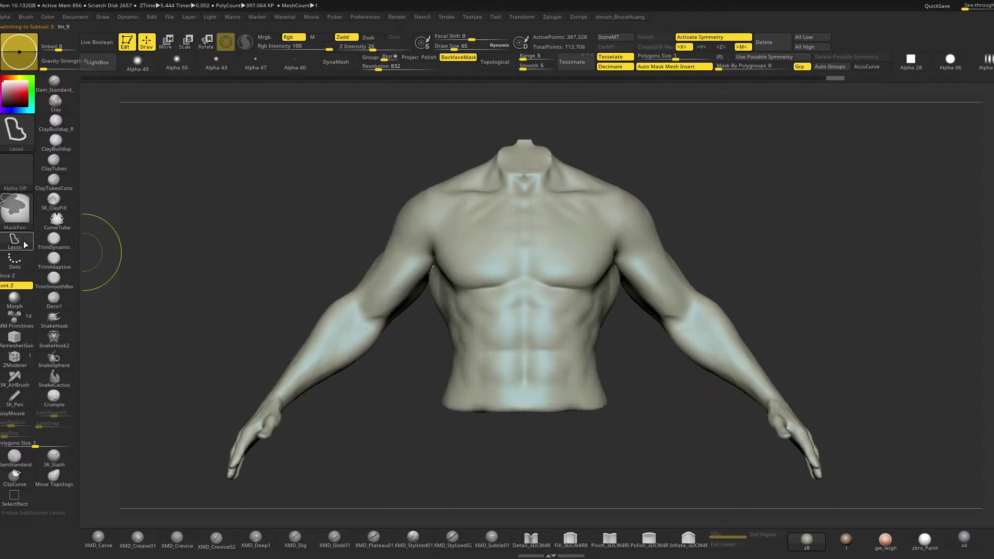
mouse_move(697, 438)
left_mouse_down("ctrl")
mouse_move(832, 493)
mouse_move(698, 155)
mouse_move(621, 199)
mouse_move(609, 239)
mouse_move(622, 289)
left_mouse_up("ctrl")
key("ctrl+w")
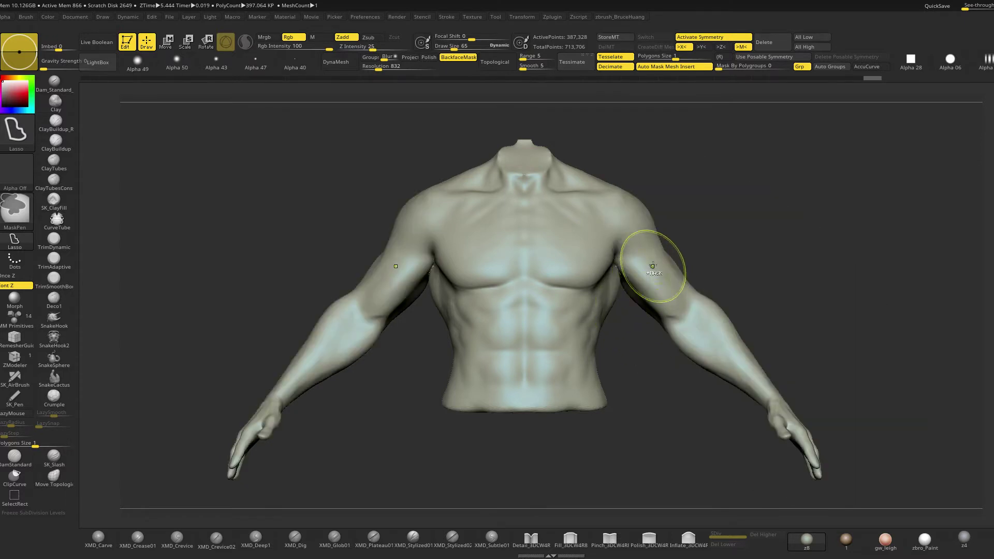
Hide the arm polygroup of the torso mesh and bring the other subtools back into view
left_click(544, 246, "ctrl+shift")
mouse_move(683, 244)
left_mouse_down("shift")
mouse_move(733, 240)
mouse_move(716, 244)
mouse_move(704, 230)
mouse_move(735, 226)
mouse_move(706, 225)
left_mouse_up("shift")
key("shift+f")
key("shift+s")
key("shift+f")
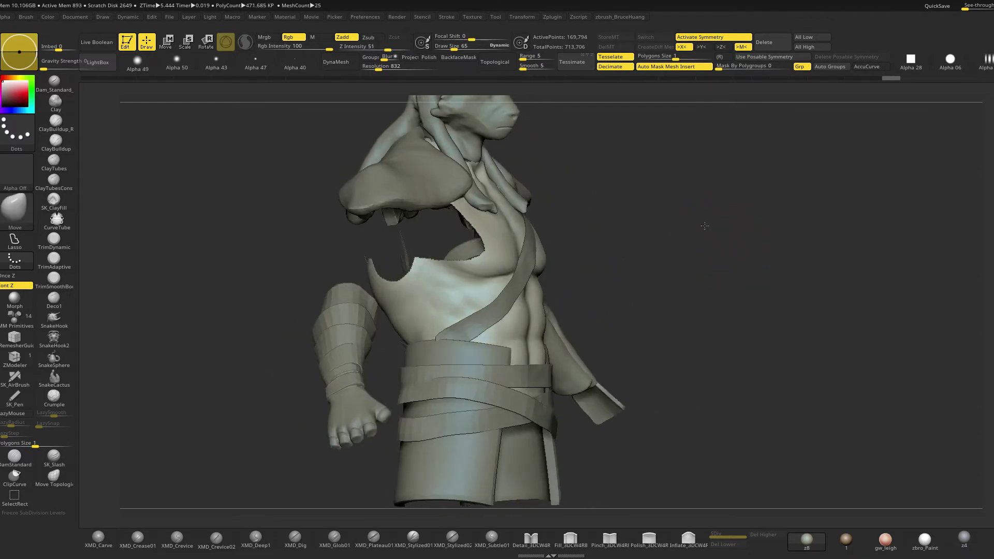
Select the front chest strap again and adjust its fit against the side of the torso
left_click(520, 287, "alt")
key("space")
left_click_drag(520, 287, 513, 288)
mouse_move(608, 266)
left_mouse_down("shift")
mouse_move(535, 295)
mouse_move(705, 257)
mouse_move(677, 253)
mouse_move(669, 256)
mouse_move(692, 262)
mouse_move(667, 255)
mouse_move(665, 266)
left_mouse_up("shift")
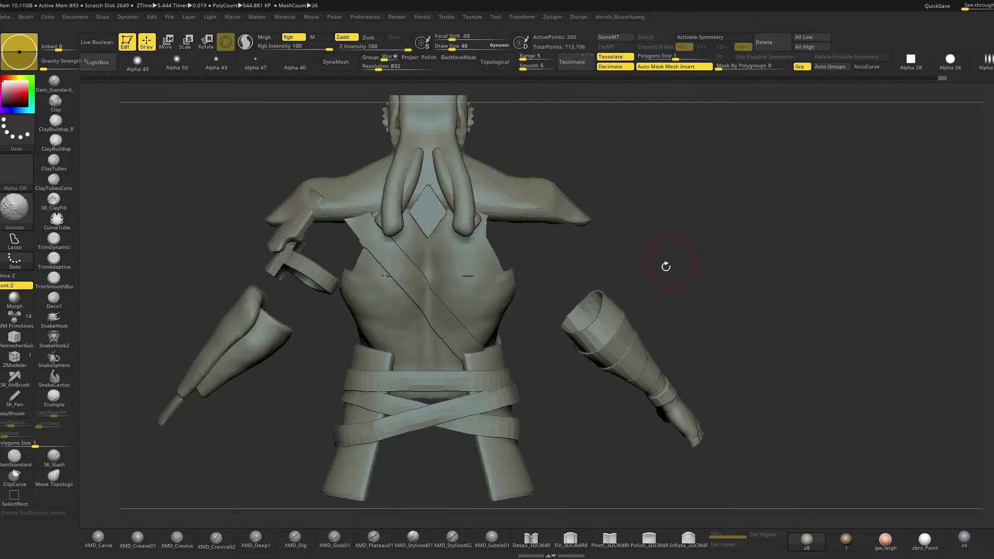
Select the diagonal strap on the back, isolate it and show its polygon wireframe
left_click(475, 343, "alt")
key("w")
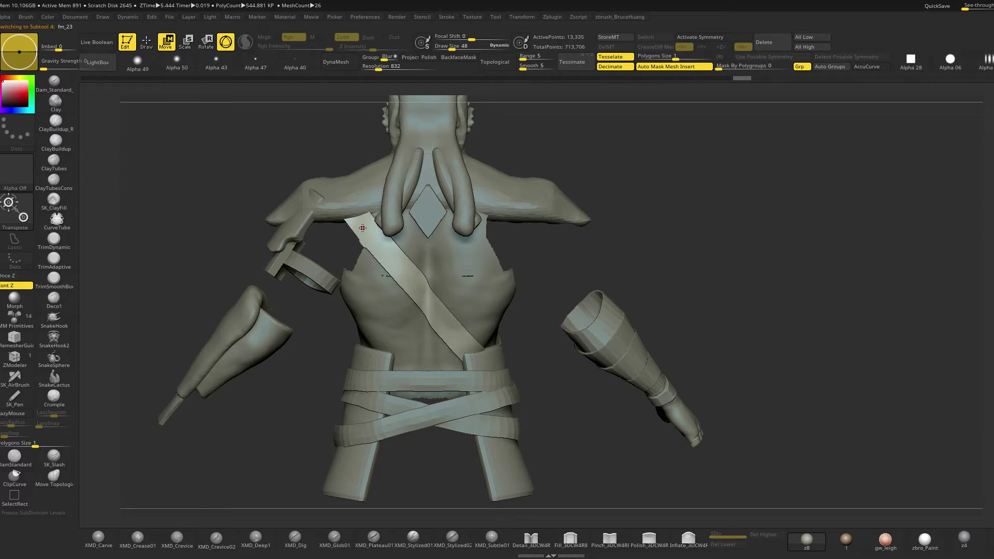
left_click(379, 244, "alt")
left_click_drag(428, 235, 429, 230)
key("q")
mouse_move(683, 259)
left_mouse_down()
mouse_move(665, 234)
mouse_move(622, 237)
left_mouse_up()
left_click_drag(571, 218, 471, 402, "ctrl+shift")
mouse_move(639, 309)
left_mouse_down()
mouse_move(320, 334)
mouse_move(608, 307)
mouse_move(601, 295)
mouse_move(623, 271)
mouse_move(613, 273)
mouse_move(637, 314)
left_mouse_up()
key("shift+f")
left_click_drag(640, 264, 648, 275)
Remesh the back strap with ZRemesher at a target polygon count of 0.3726 and adaptive size 0, rerunning it once
key("space")
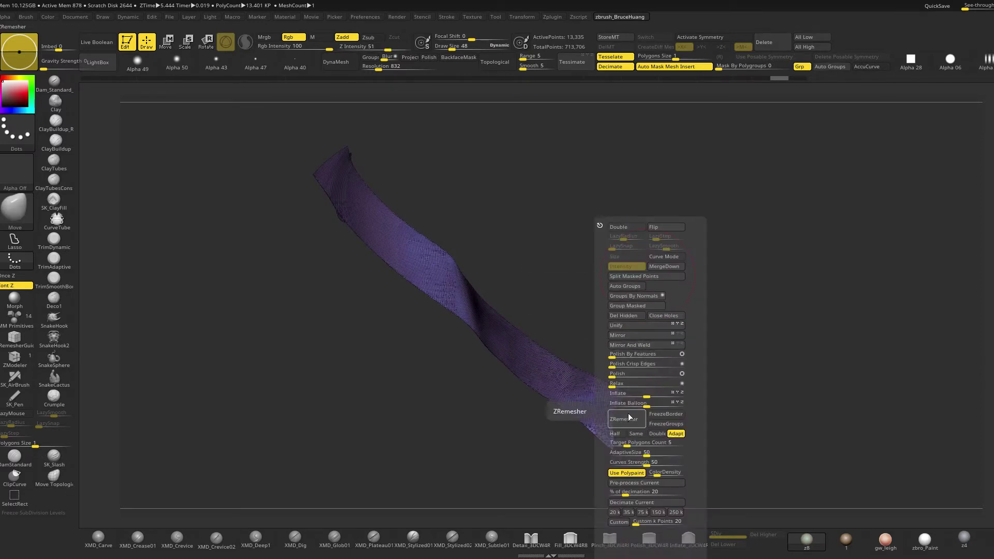
left_click_drag(626, 443, 608, 454)
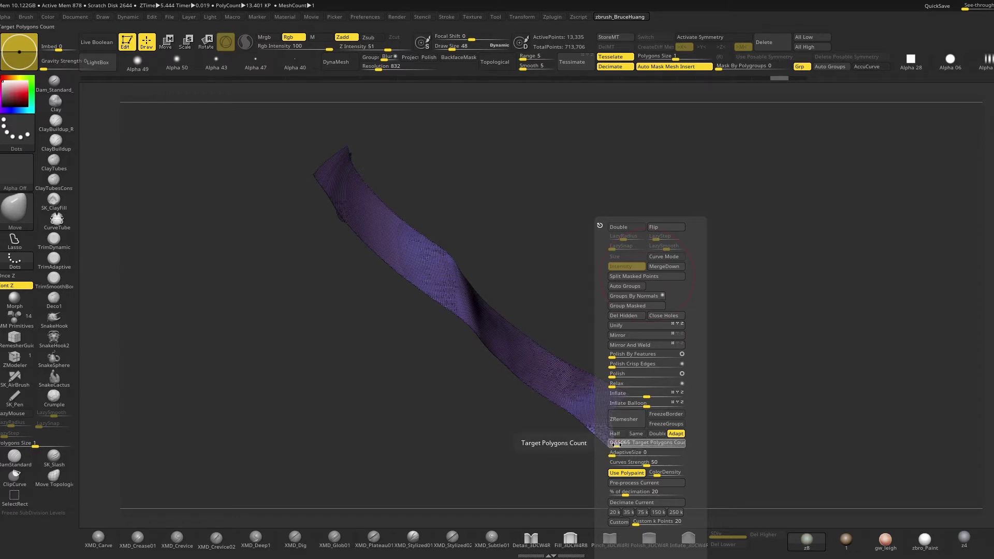
left_click(627, 421)
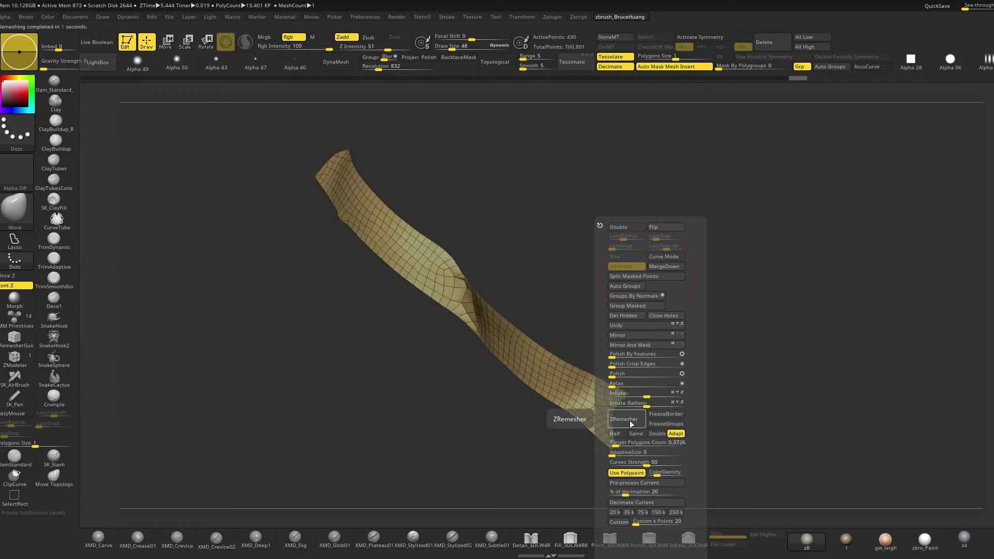
mouse_move(570, 224)
left_mouse_down()
mouse_move(522, 247)
mouse_move(535, 342)
mouse_move(499, 306)
mouse_move(446, 280)
mouse_move(526, 283)
mouse_move(459, 304)
mouse_move(571, 296)
left_mouse_up()
key("space")
left_click(549, 418)
mouse_move(513, 210)
left_mouse_down()
mouse_move(541, 276)
mouse_move(482, 274)
mouse_move(474, 259)
mouse_move(531, 263)
left_mouse_up()
key("ctrl+z")
Smooth the back strap with Polish By Features and try to run ZRemesher on the smoothed mesh
key("space")
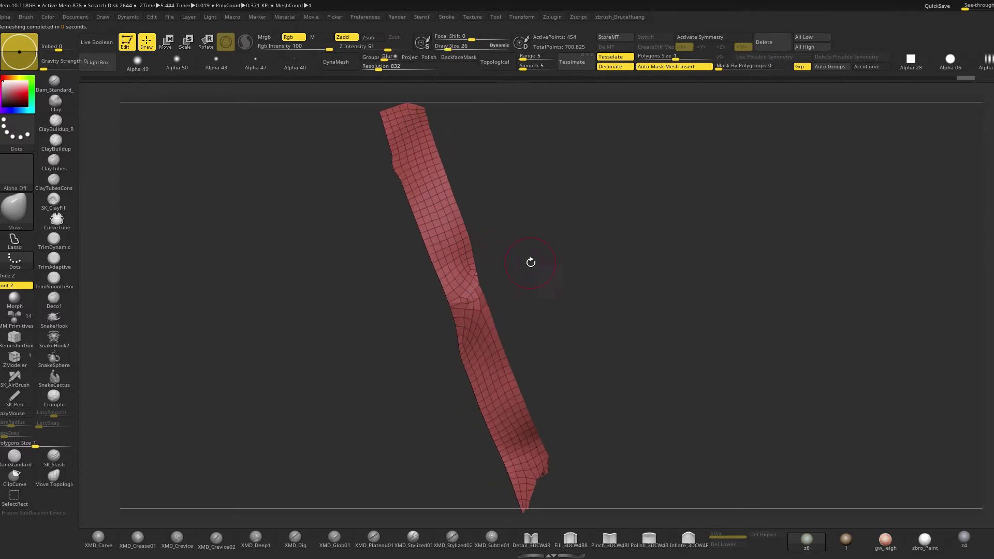
key("2")
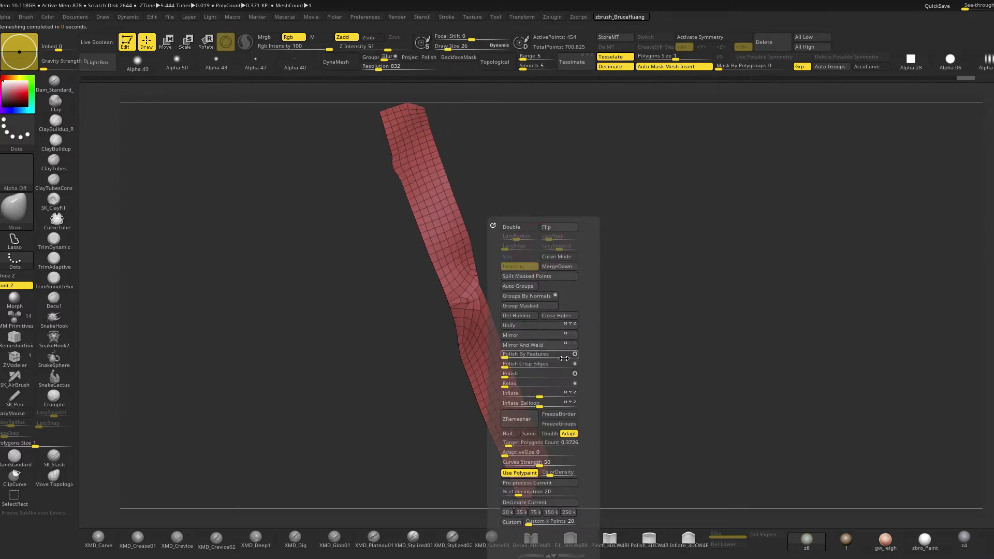
left_click(531, 356)
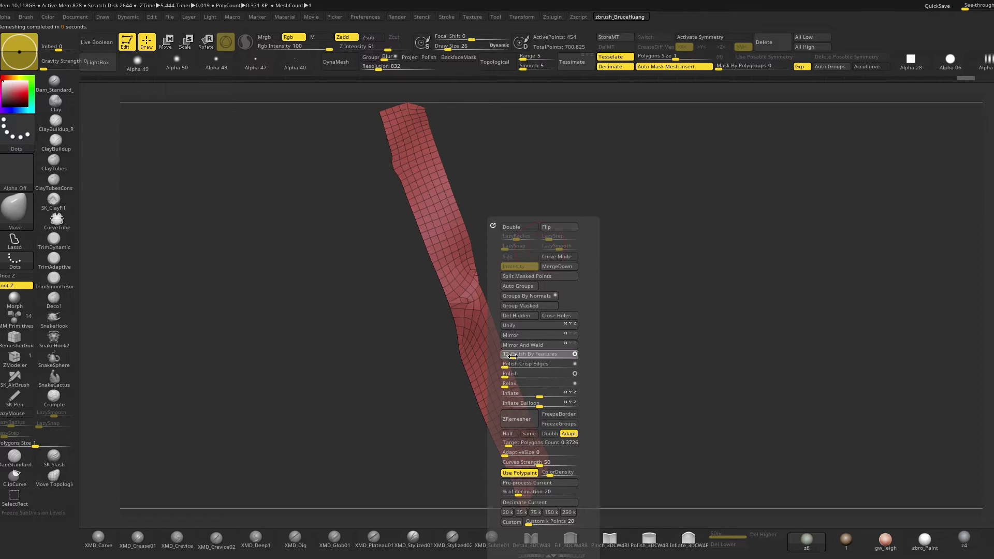
left_click(527, 416)
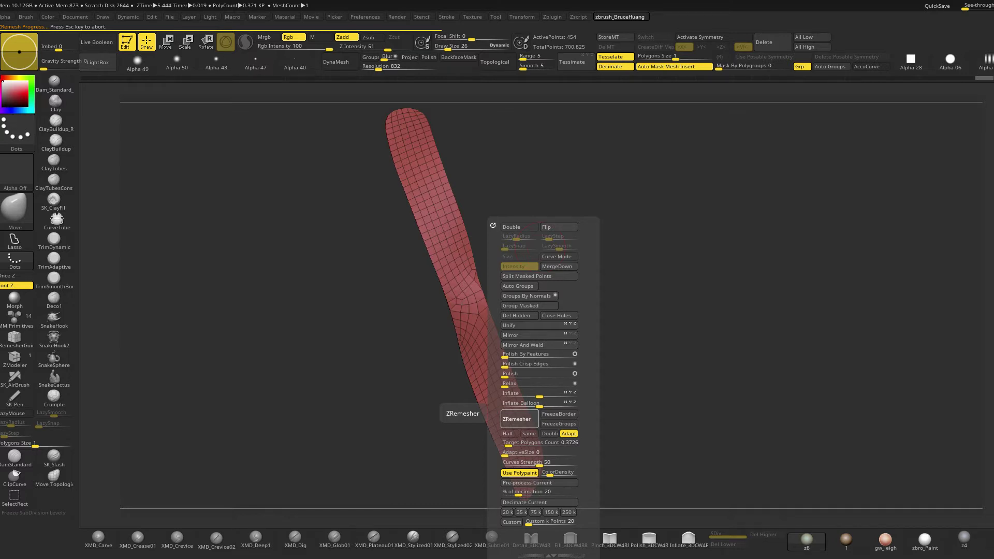
Try ZRemesher once more on the polished back strap with the same settings
left_click_drag(646, 268, 654, 292)
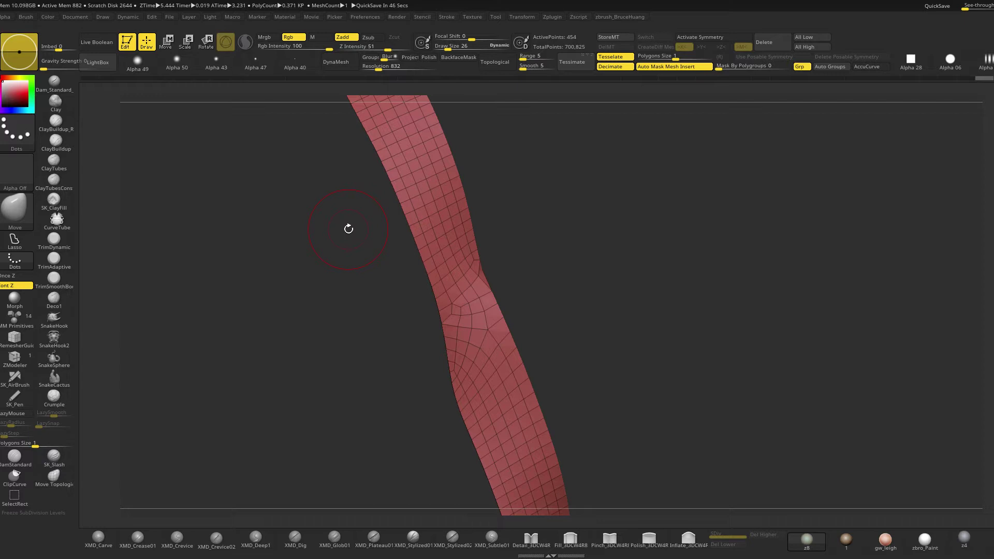
mouse_move(642, 286)
left_mouse_down()
mouse_move(630, 280)
mouse_move(633, 292)
left_mouse_up()
key("space")
left_click(608, 412)
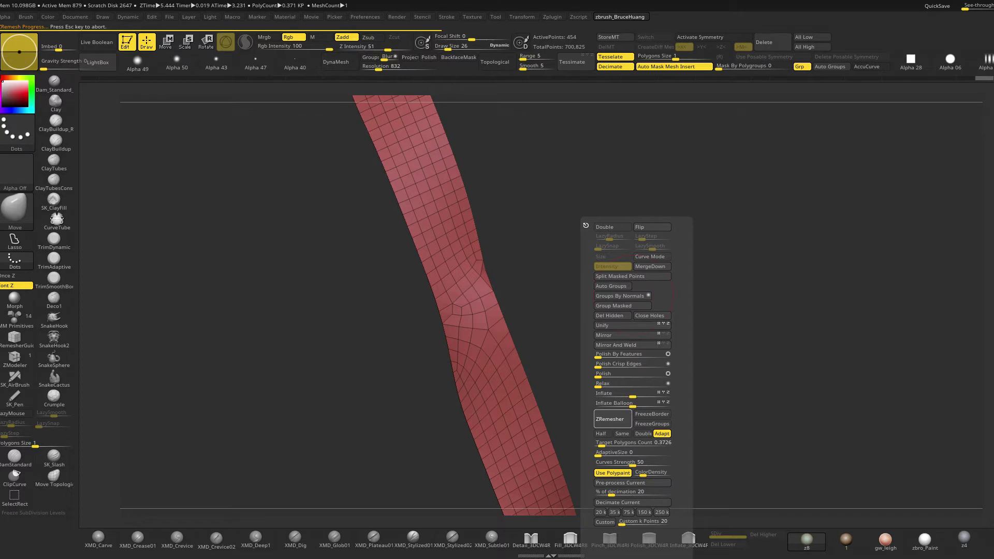
Hide a small section of the back strap's mesh and delete the hidden polygons
left_click_drag(755, 326, 663, 354)
mouse_move(591, 298)
left_mouse_down("ctrl+shift")
mouse_move(510, 372)
mouse_move(577, 350)
left_mouse_up("ctrl+shift")
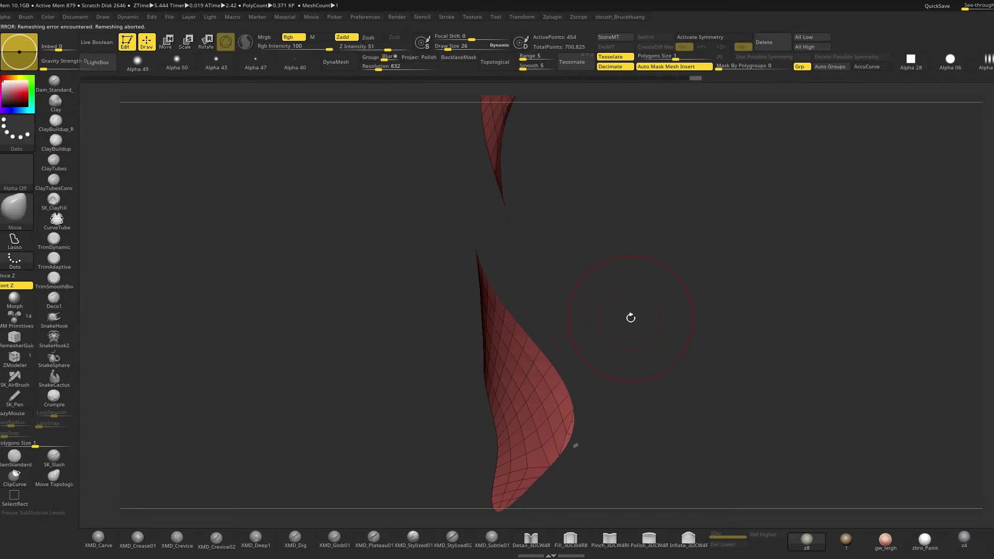
mouse_move(588, 236)
left_mouse_down("ctrl+shift")
mouse_move(524, 338)
mouse_move(538, 330)
left_mouse_up("ctrl+shift")
left_click(631, 294, "ctrl+shift")
left_click_drag(631, 293, 679, 294)
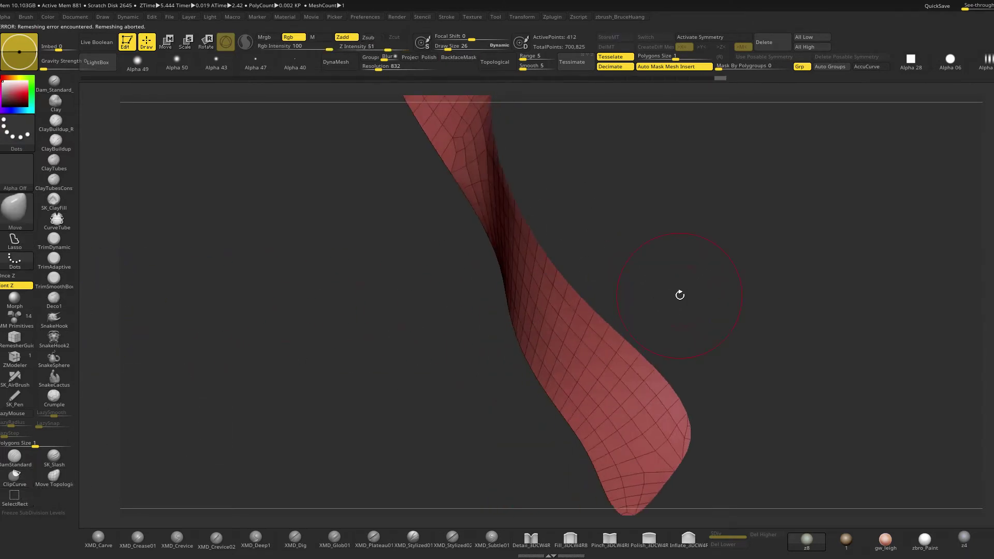
key("space")
left_click(638, 315)
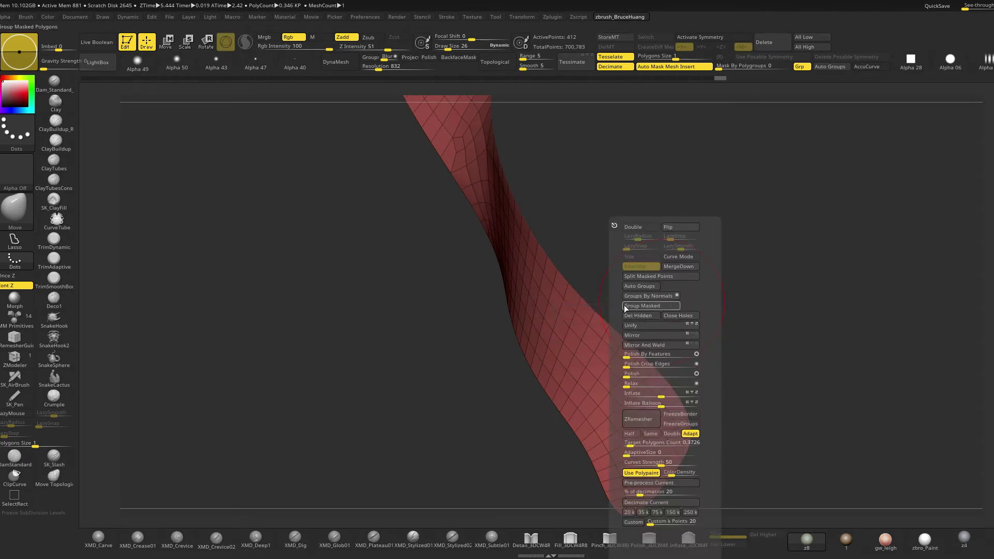
Try to remesh the trimmed back strap, raising the target polygon count to 2.3254 and the adaptive size to 21
left_click(638, 419)
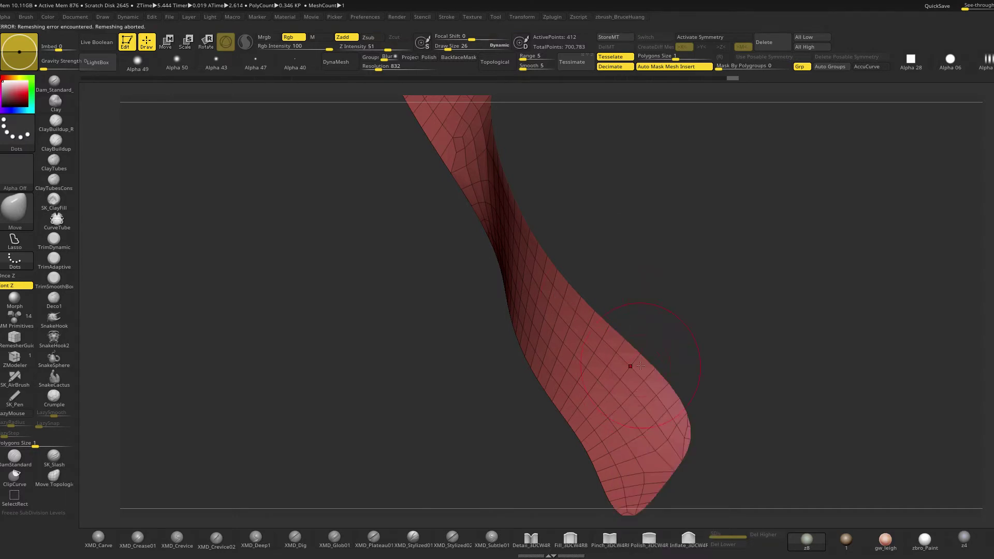
key("space")
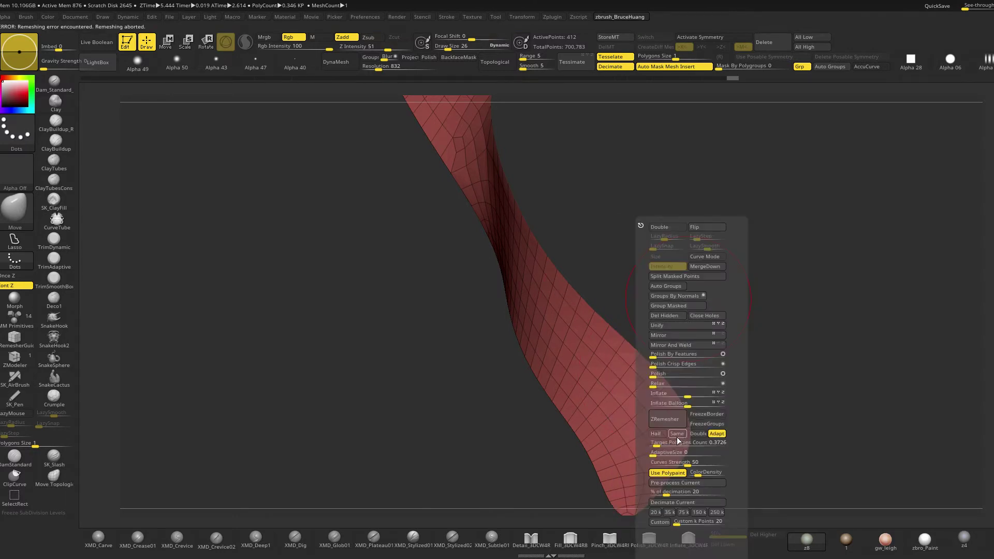
left_click_drag(656, 446, 667, 452)
left_click(668, 421)
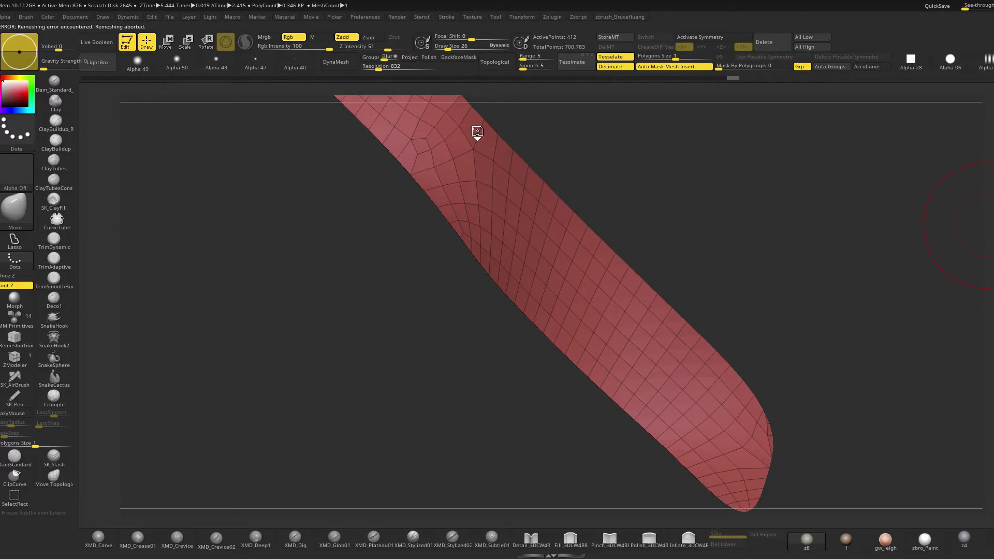
Reset the program with Init ZBrush and put the redrawn character model back into edit mode
left_click(364, 17)
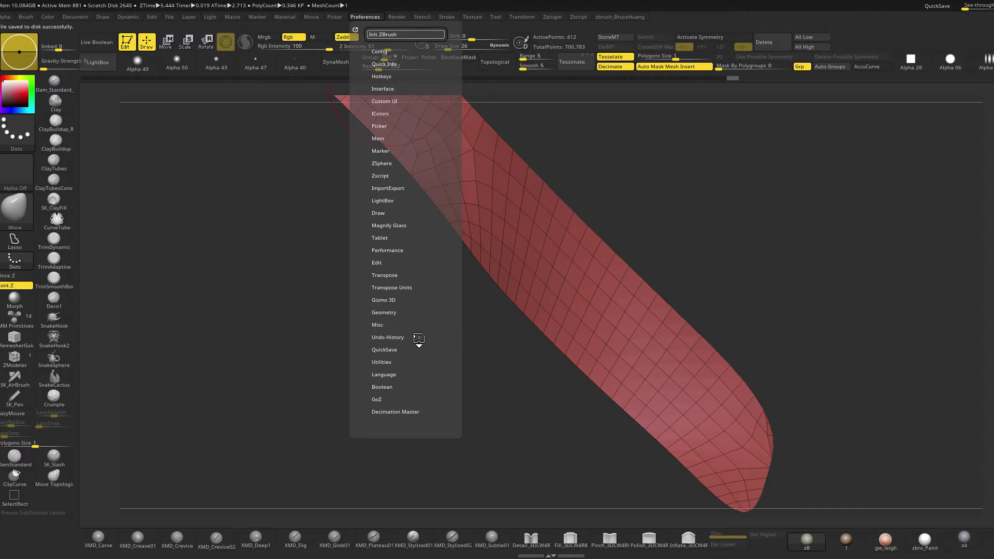
key("ctrl+shift+i")
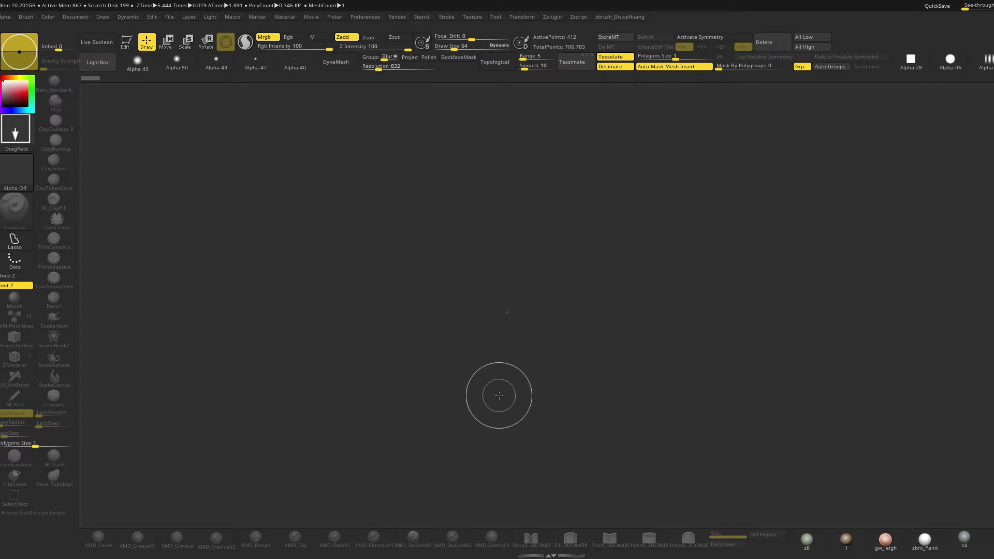
key("t")
left_click_drag(645, 335, 651, 367)
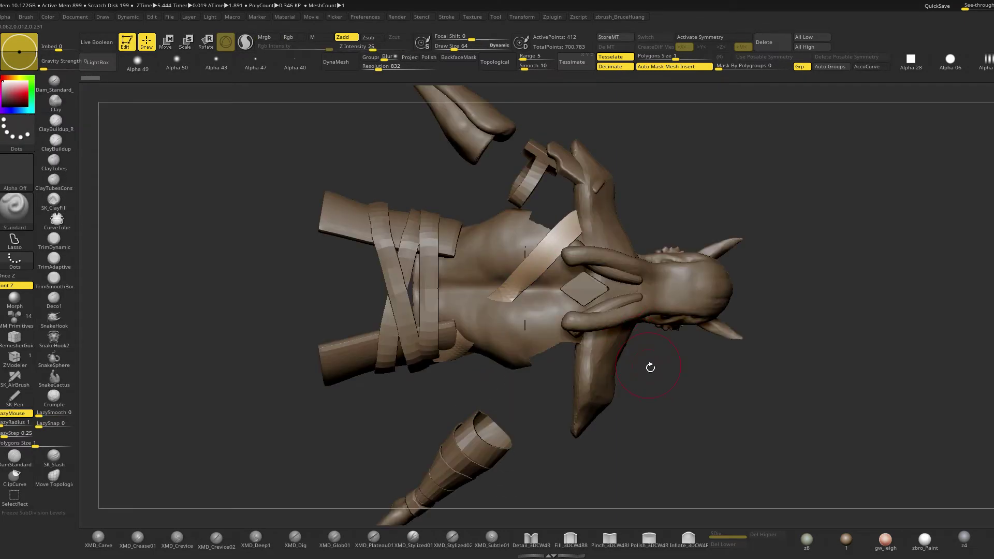
Isolate the back strap and try ZRemesher with the target polygon count set to 0.3726
left_click_drag(763, 408, 728, 269)
key("space")
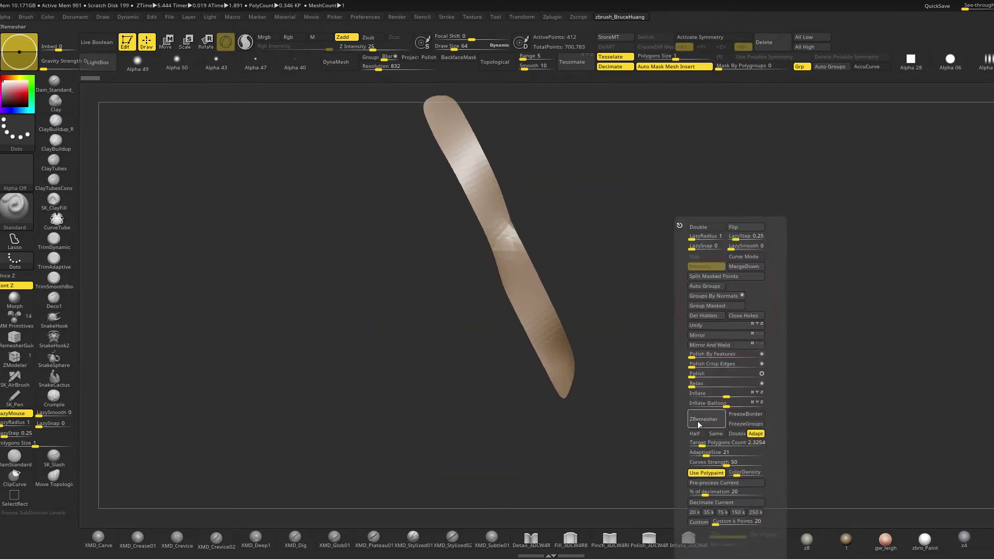
left_click(710, 444)
left_click_drag(710, 444, 695, 443)
left_click(707, 420)
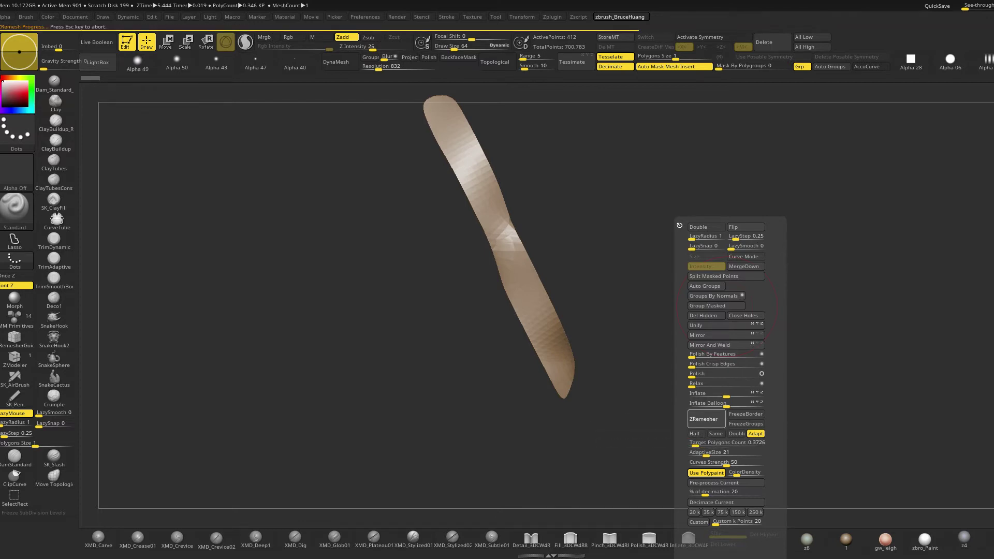
Show the polygon wireframe on the isolated back strap and reduce the brush draw size to 17
left_click_drag(670, 357, 670, 328)
mouse_move(670, 328)
left_mouse_down("alt")
mouse_move(684, 357)
mouse_move(704, 346)
mouse_move(728, 352)
mouse_move(713, 340)
left_mouse_up("alt")
key("shift+f")
key("space")
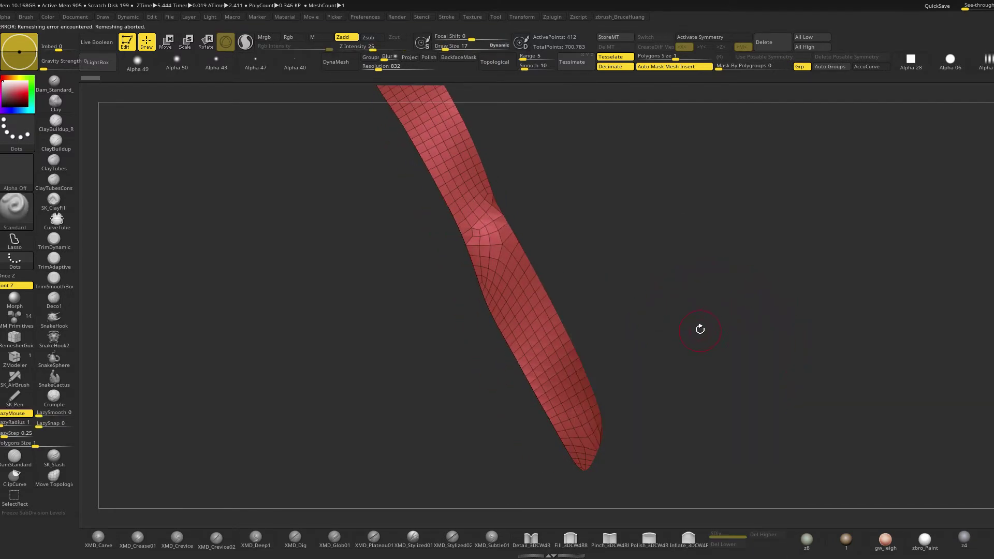
Try ZRemesher on the isolated back strap with the adaptive size set to 13
key("space")
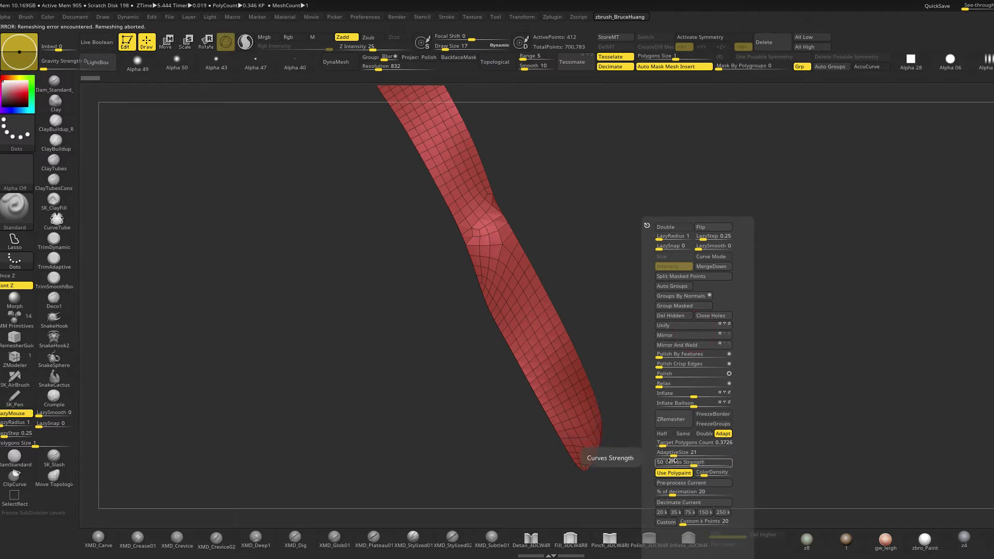
left_click_drag(673, 453, 668, 454)
left_click(673, 417)
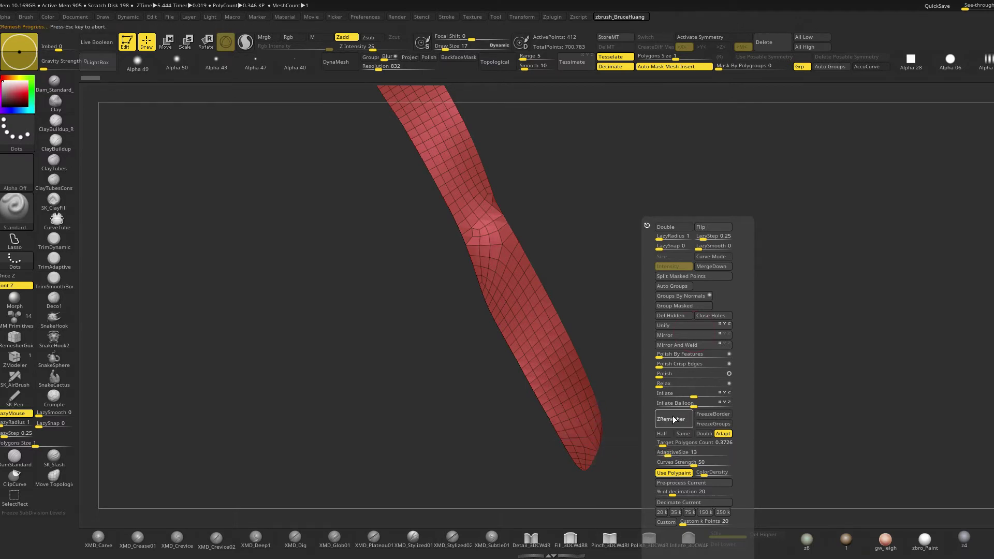
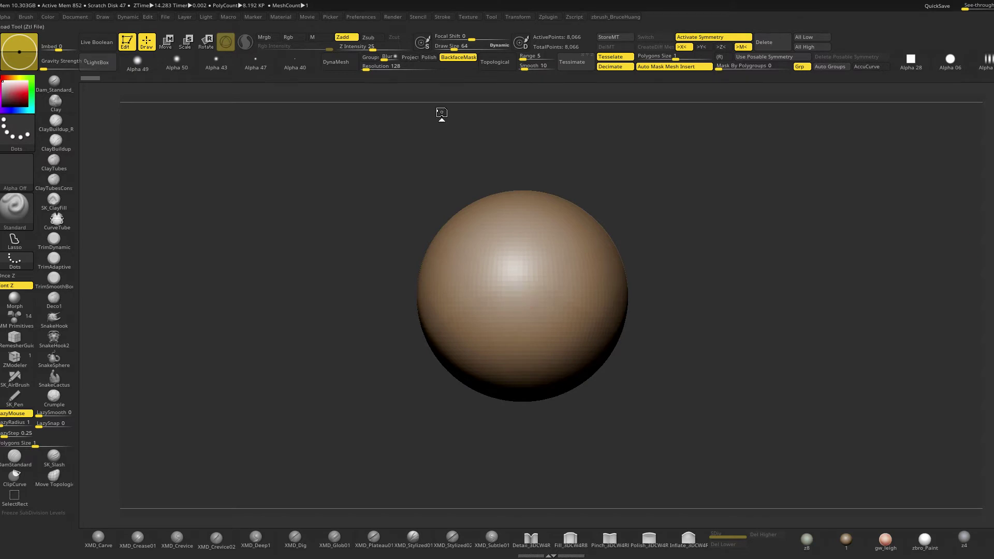
Turn on the polygon wireframe and try ZRemesher on the back strap with target polygon count 0.5506 and adaptive size 0
left_click_drag(659, 234, 734, 238)
left_click_drag(568, 299, 676, 267)
key("shift+f")
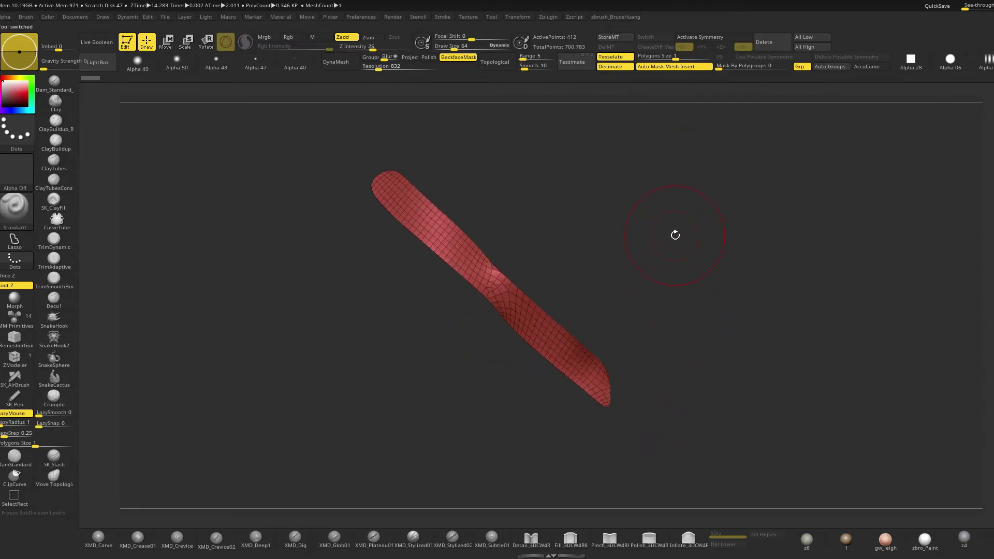
key("space")
left_click_drag(642, 443, 630, 452)
left_click(649, 420)
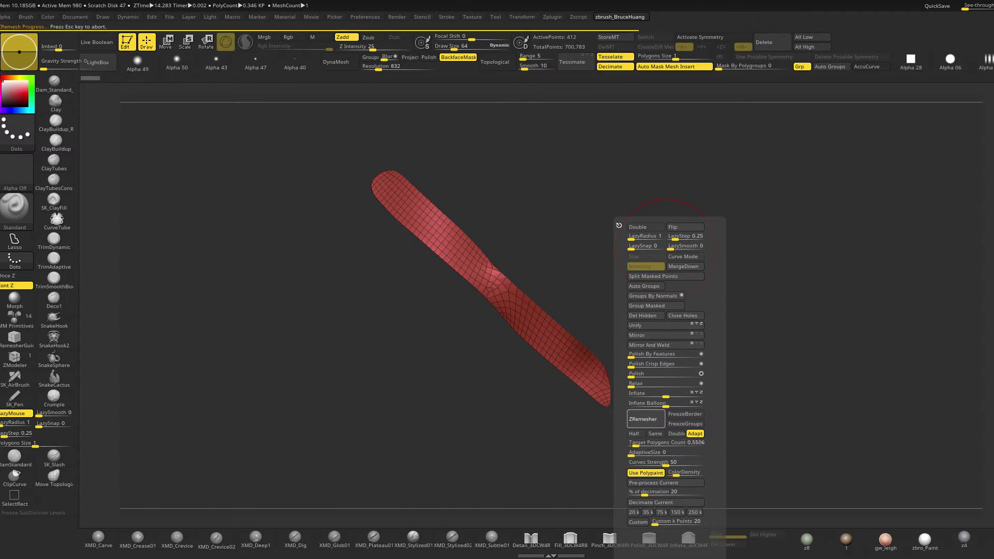
Switch to the Move brush with draw size 77 and Z intensity 100, and adjust the lower end of the back strap
mouse_move(728, 282)
left_mouse_down()
mouse_move(746, 281)
mouse_move(741, 320)
mouse_move(725, 326)
left_mouse_up()
key("b")
key("m")
key("v")
key("space")
left_click(623, 446)
key("space")
left_click(622, 436)
left_click(630, 407)
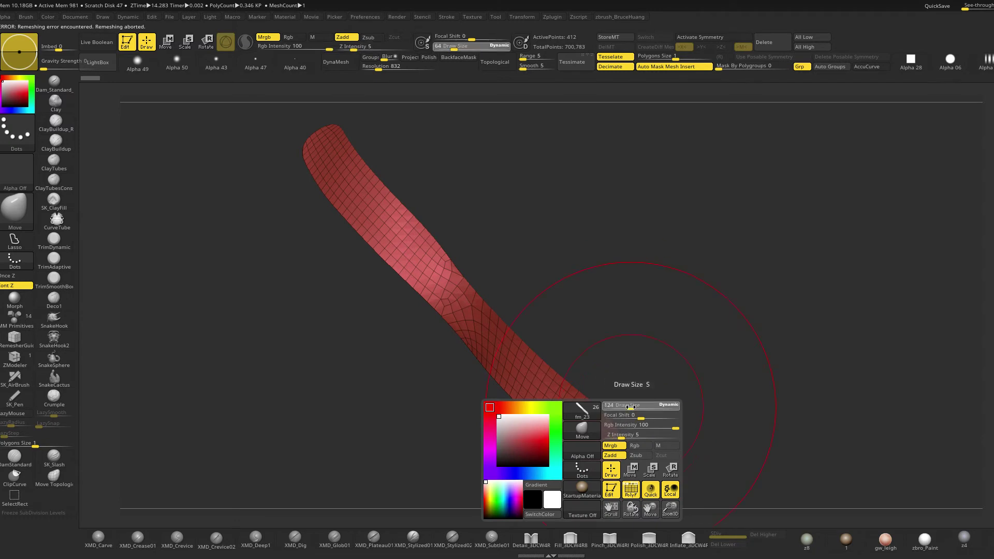
left_click_drag(625, 408, 623, 408)
mouse_move(677, 427)
left_mouse_down()
mouse_move(653, 426)
mouse_move(620, 377)
mouse_move(645, 377)
left_mouse_up()
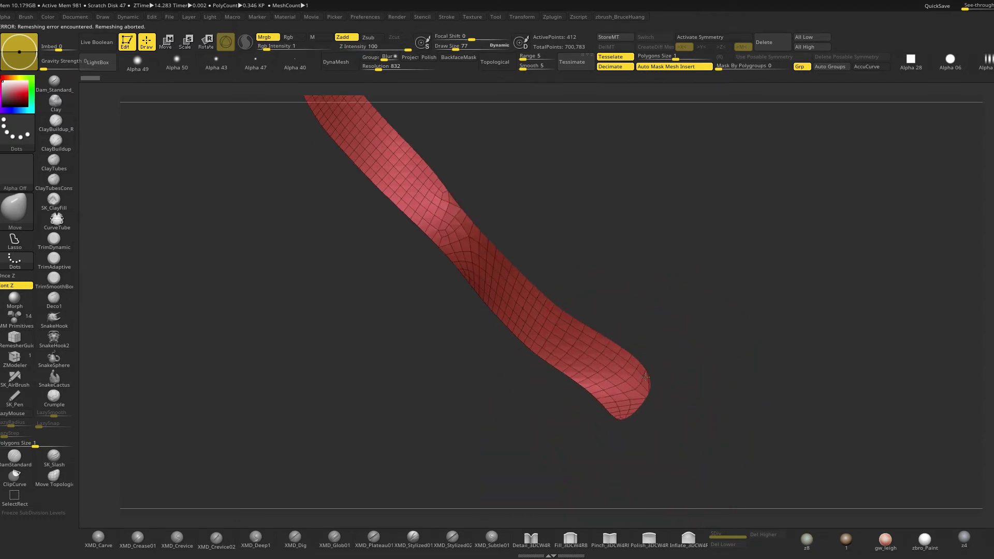
Try ZRemesher again on the adjusted back strap with the same settings
left_click_drag(702, 364, 701, 317)
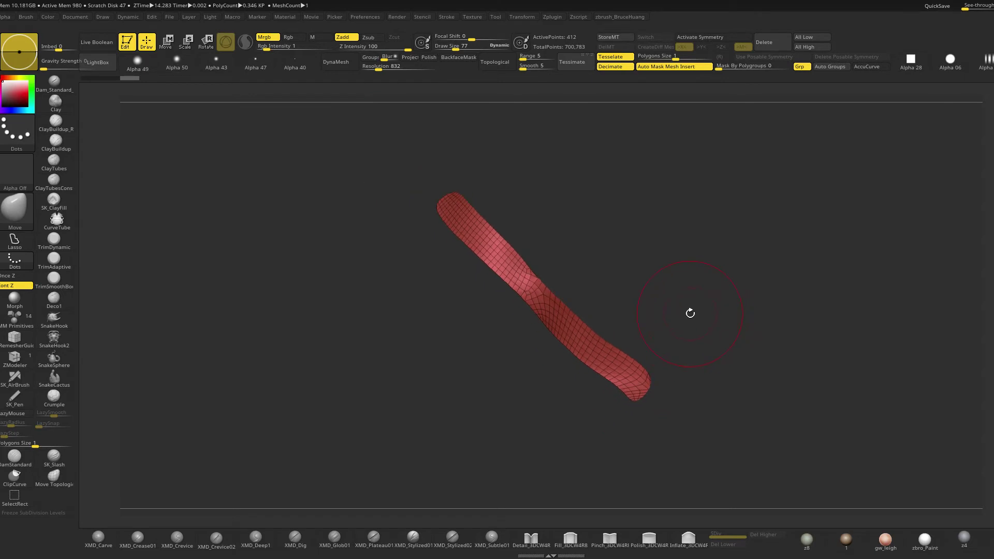
key("space")
left_click(663, 419)
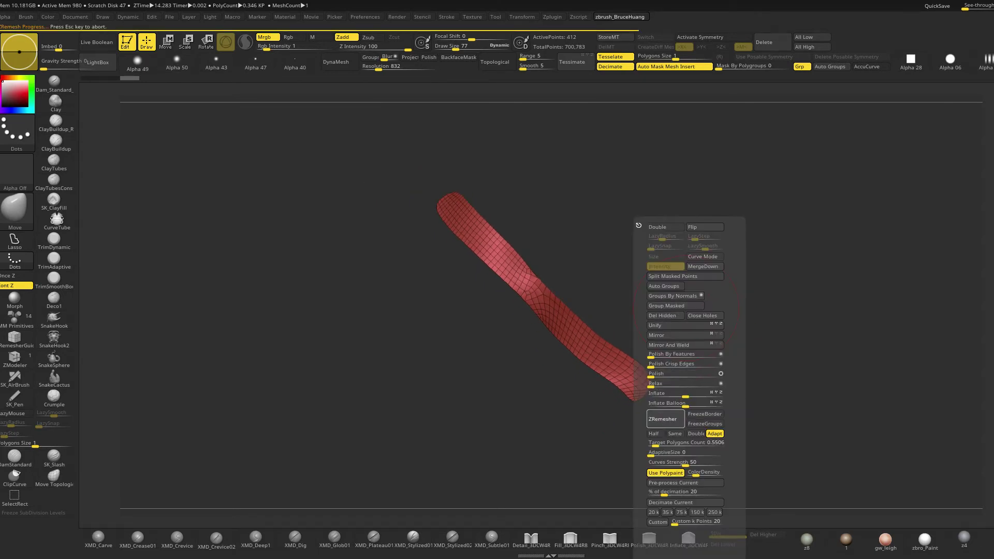
Test ZRemesher on the polysphere tool with a reduced target polygon count
left_click_drag(608, 264, 823, 258)
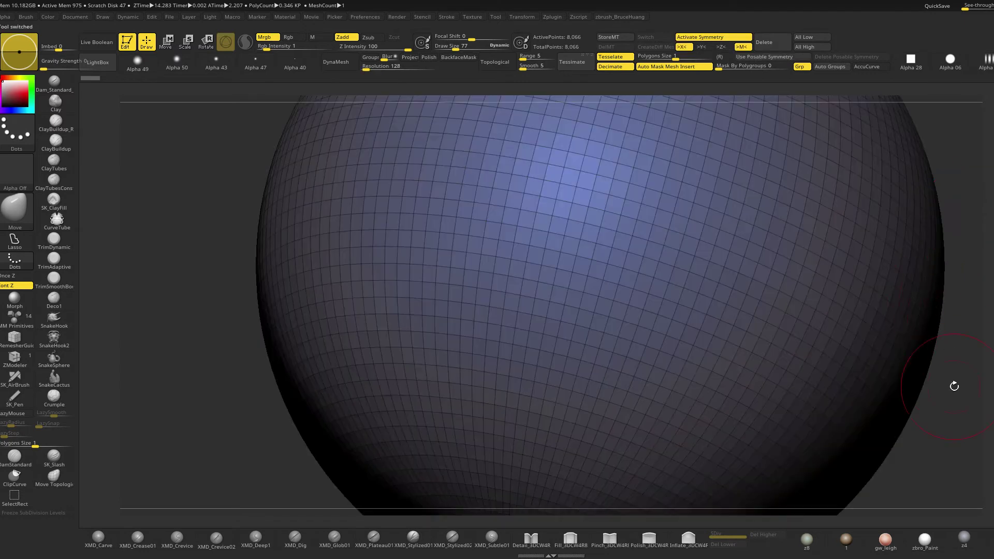
right_click_drag(955, 386, 924, 334, "ctrl")
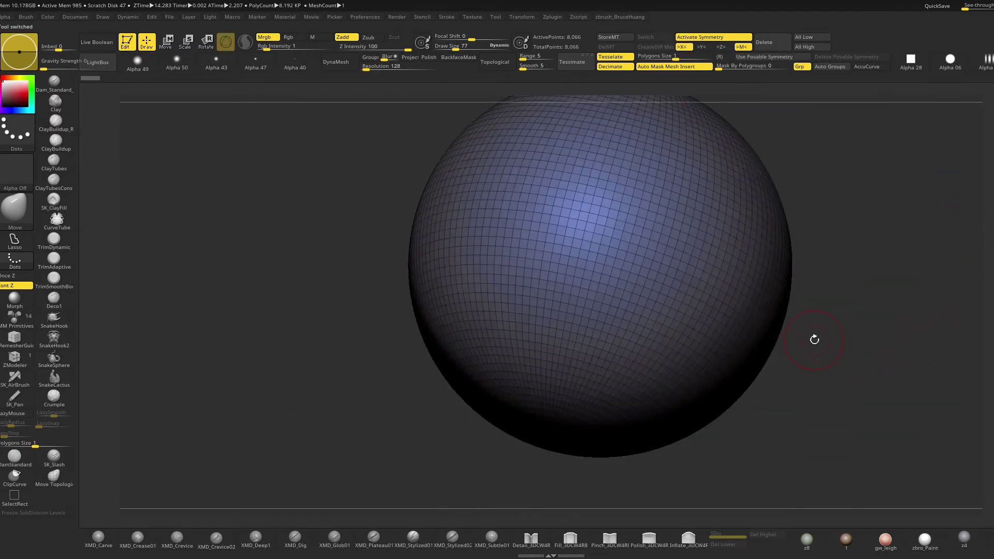
key("space")
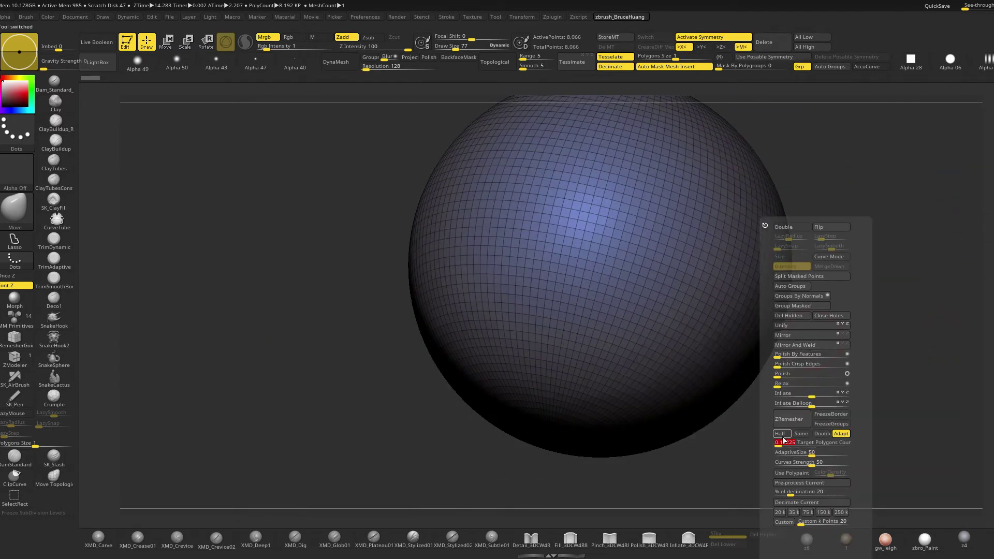
left_click(782, 434)
left_click(792, 444)
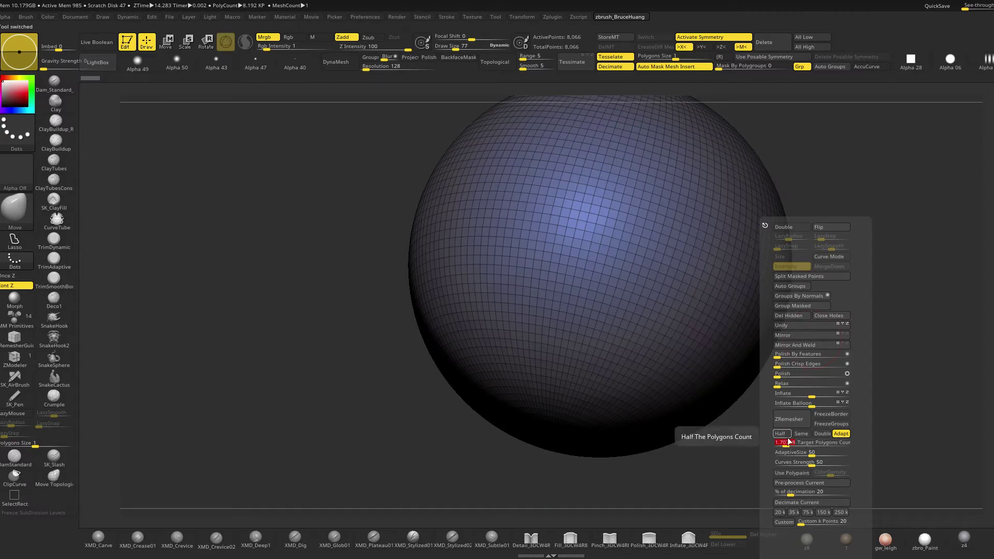
type("0.189")
key("Return")
left_click(791, 420)
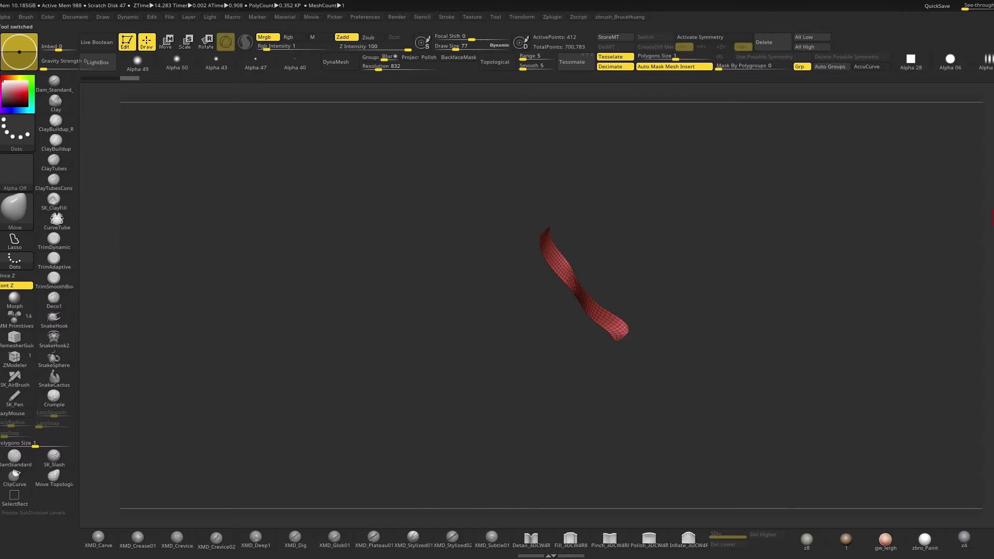
Try ZModeler's QMesh action on the whole polygroup of the back strap, and undo it
left_click_drag(825, 384, 721, 382)
mouse_move(445, 258)
left_mouse_down("ctrl+shift")
mouse_move(450, 301)
mouse_move(539, 263)
left_mouse_up("ctrl+shift")
left_click(585, 243, "ctrl+shift")
mouse_move(643, 225)
left_mouse_down()
mouse_move(629, 228)
mouse_move(580, 302)
left_mouse_up()
mouse_move(621, 262)
left_mouse_down()
mouse_move(644, 258)
mouse_move(625, 263)
left_mouse_up()
left_click(21, 358)
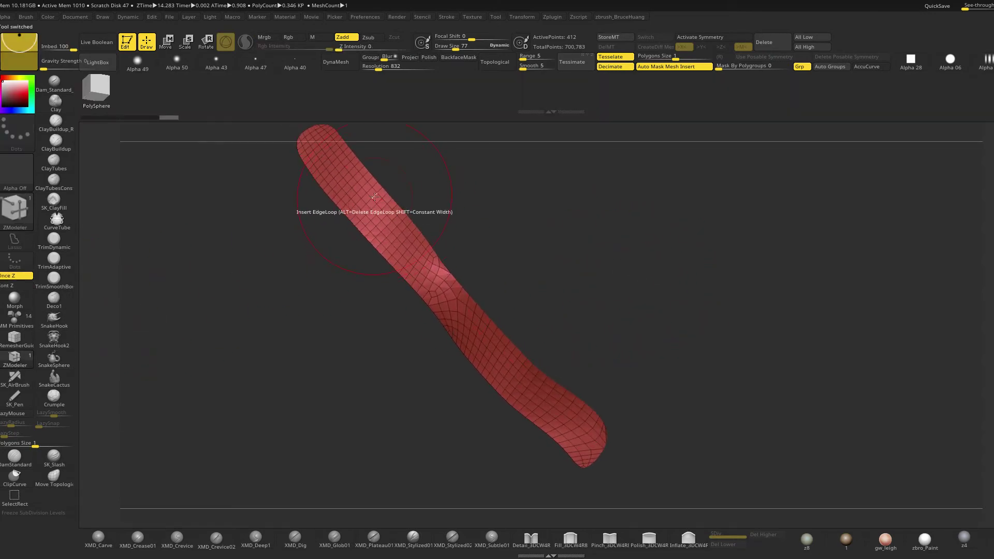
key("space")
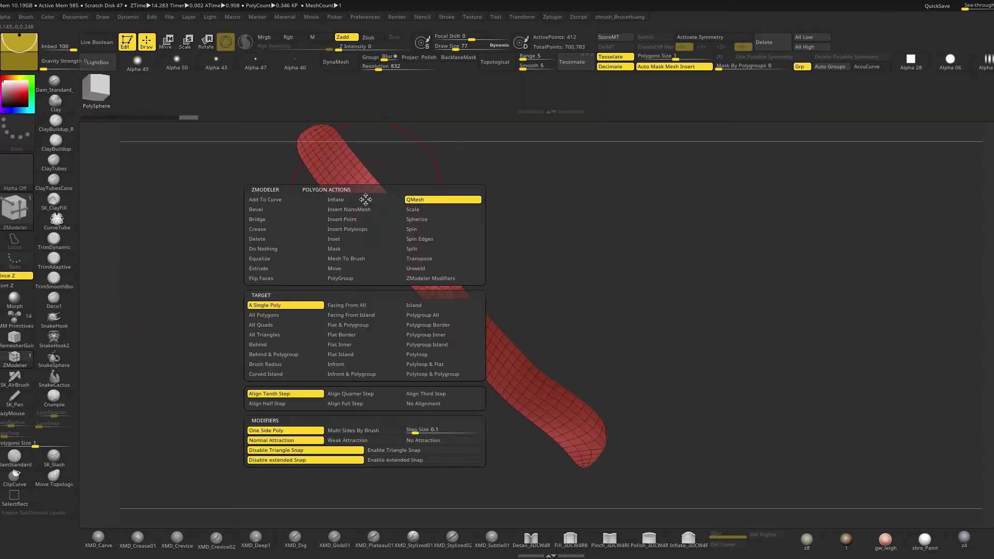
left_click(456, 315)
left_click_drag(362, 206, 349, 202)
left_click_drag(506, 215, 421, 228)
key("ctrl+z")
Use ZModeler's Delete action on single polygons to remove the distorted face at the strap's pinched middle
mouse_move(409, 275)
left_mouse_down()
mouse_move(459, 295)
mouse_move(393, 294)
mouse_move(427, 309)
mouse_move(548, 289)
mouse_move(528, 311)
mouse_move(525, 253)
mouse_move(525, 328)
mouse_move(554, 291)
left_mouse_up()
key("space")
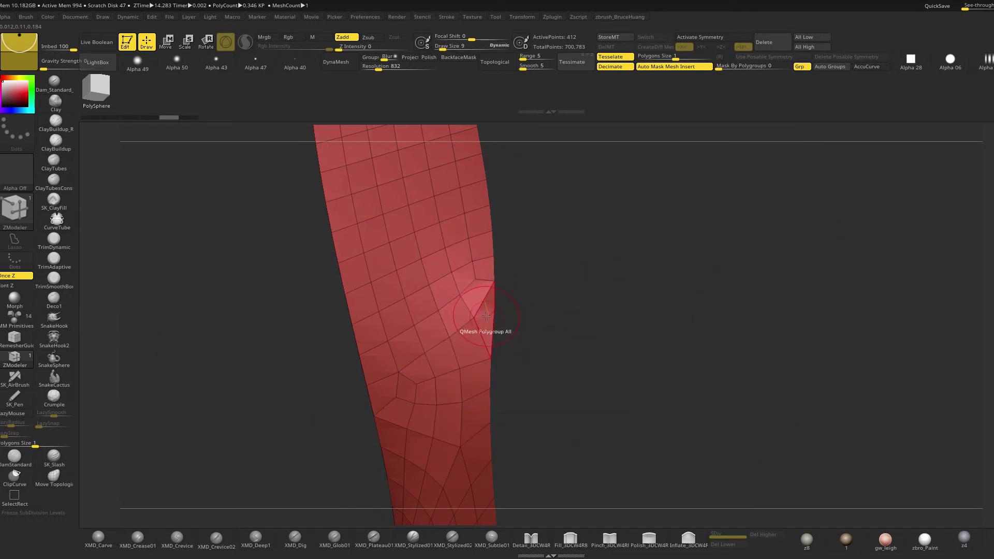
key("space")
left_click(387, 245)
left_click(409, 313)
left_click(484, 320)
key("ctrl+z")
left_click(486, 319)
mouse_move(512, 316)
left_mouse_down()
mouse_move(416, 316)
mouse_move(517, 324)
mouse_move(537, 293)
mouse_move(523, 305)
mouse_move(484, 303)
left_mouse_up()
Keep only the connected strap surface, delete the hidden stray polygons, and run ZRemesher on the strap
key("b")
key("m")
key("v")
mouse_move(588, 288)
left_mouse_down()
mouse_move(544, 304)
mouse_move(584, 294)
left_mouse_up()
key("ctrl+shift")
left_click_drag(519, 216, 465, 267, "ctrl+shift")
key("ctrl+shift+a")
left_click_drag(599, 268, 602, 275)
key("space")
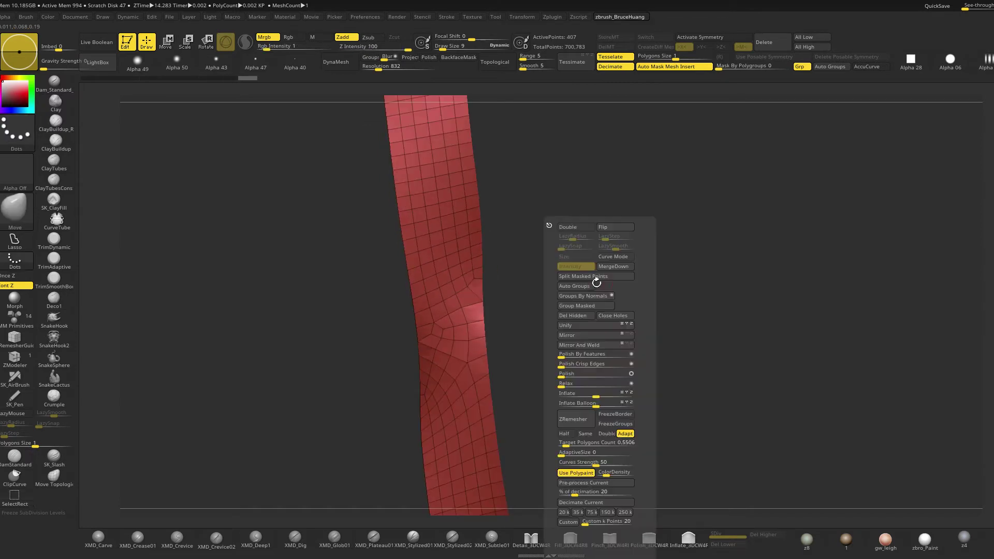
left_click(574, 316)
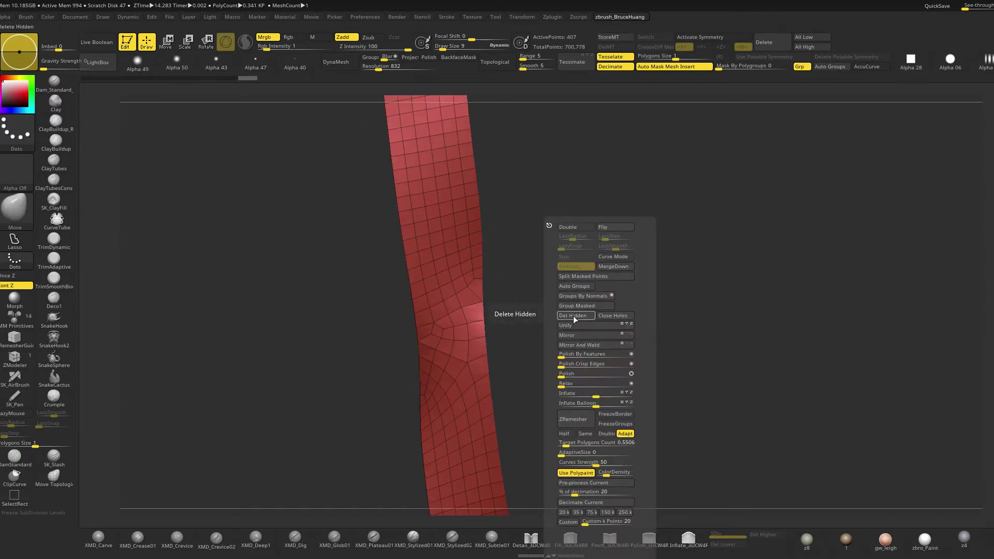
left_click(576, 421)
Bring the whole character back into view, then append a flat plane primitive as a new subtool and select it
left_click_drag(710, 344, 666, 291)
key("alt+s")
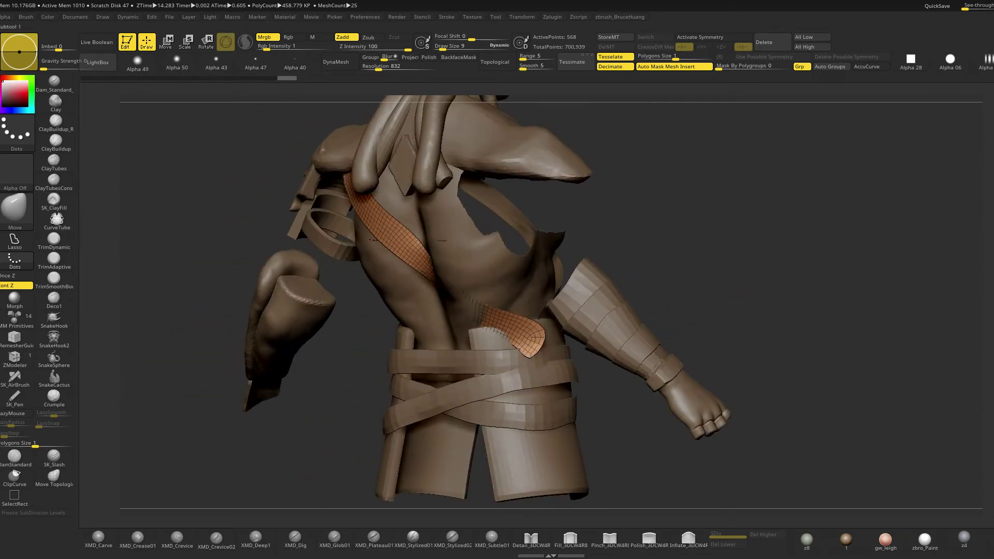
key("F1")
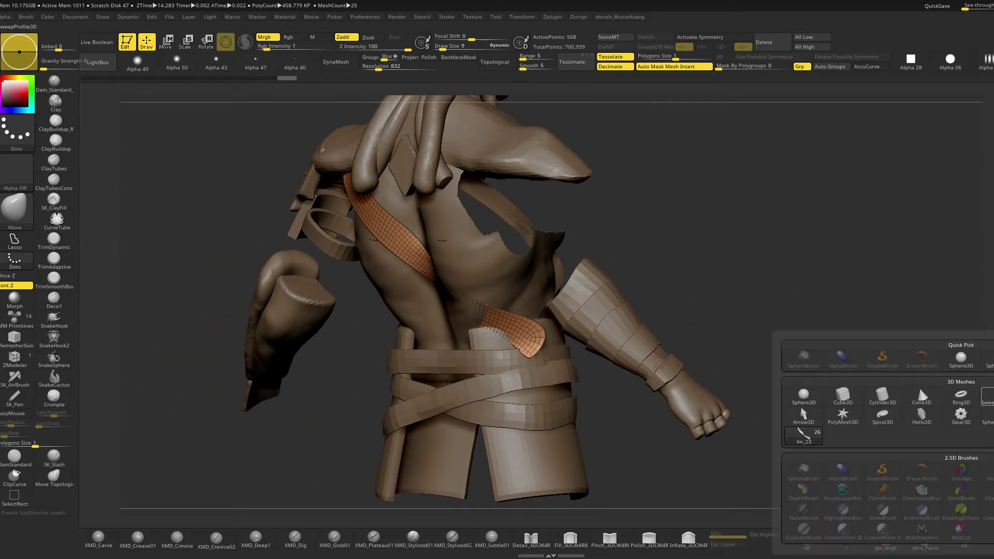
left_click(993, 398)
left_click_drag(822, 350, 804, 303)
left_click_drag(804, 303, 775, 344)
left_click(613, 220, "alt")
Isolate a single corner polygon of the plane by hiding all its other polygons
left_click_drag(717, 231, 711, 282, "alt")
mouse_move(700, 241)
left_mouse_down()
mouse_move(701, 288)
mouse_move(677, 335)
left_mouse_up()
key("ctrl+shift")
left_click_drag(676, 458, 318, 108, "ctrl+shift")
mouse_move(402, 422)
left_mouse_down("ctrl+alt+shift")
mouse_move(231, 243)
mouse_move(236, 138)
mouse_move(268, 385)
mouse_move(259, 359)
mouse_move(354, 478)
left_mouse_up("ctrl+alt+shift")
left_click_drag(476, 330, 506, 337)
left_click_drag(473, 297, 538, 424, "alt")
Centre the transform gizmo on the remaining square polygon and move the polygon closer to the character
key("w")
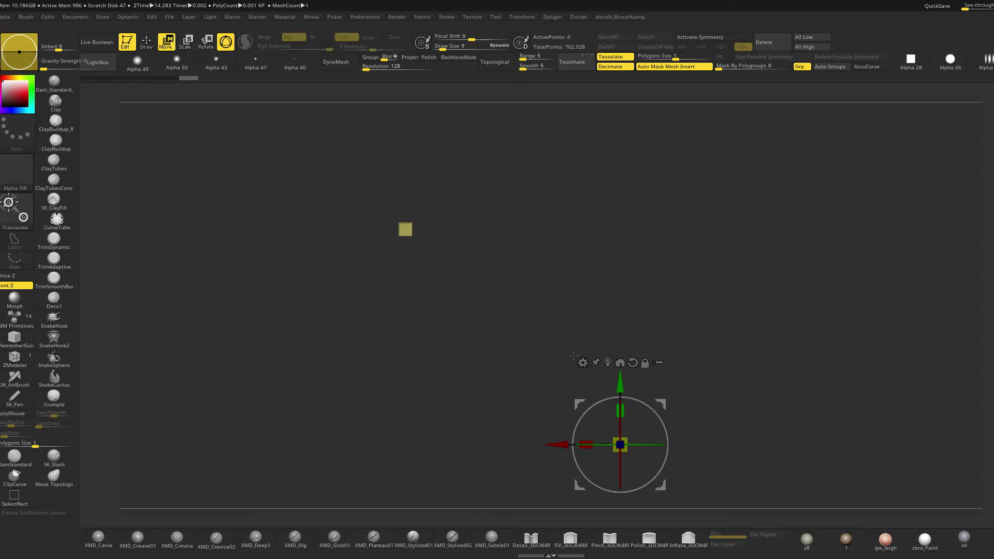
left_click(608, 364)
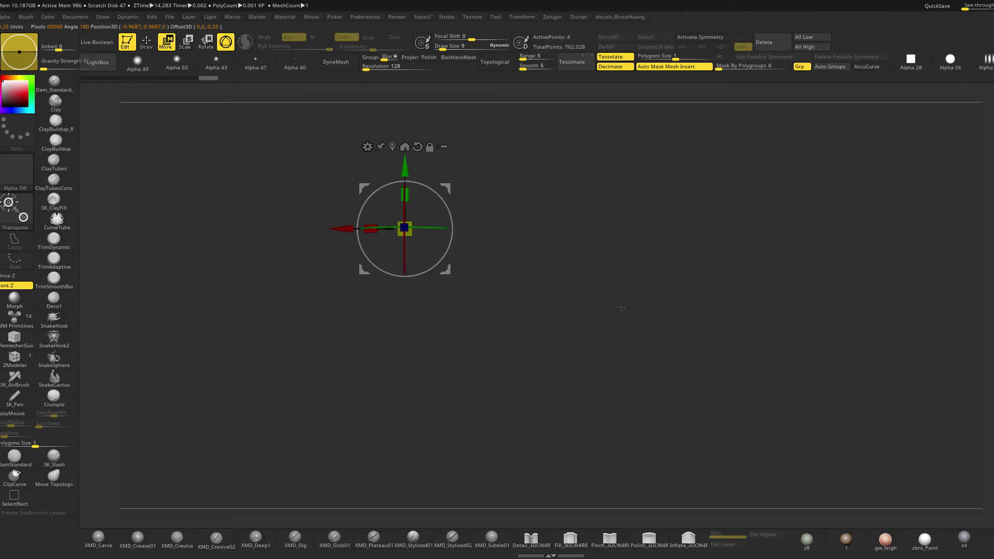
mouse_move(447, 269)
left_mouse_down()
mouse_move(563, 394)
mouse_move(519, 409)
left_mouse_up()
key("q")
mouse_move(515, 329)
left_mouse_down("alt")
mouse_move(523, 277)
mouse_move(541, 282)
mouse_move(511, 248)
mouse_move(526, 244)
mouse_move(564, 299)
mouse_move(569, 380)
mouse_move(604, 333)
mouse_move(590, 370)
left_mouse_up("alt")
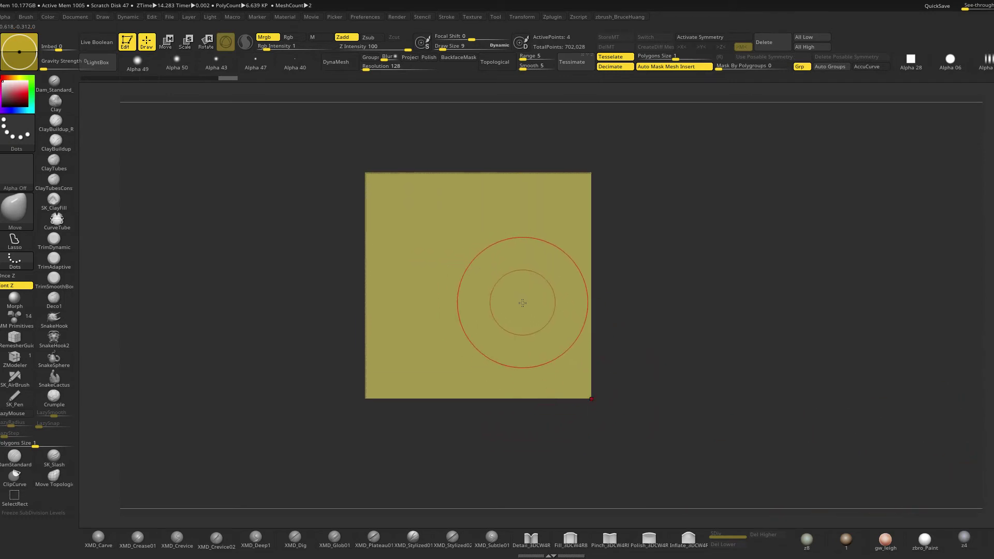
Inset the single square polygon with ZModeler to create a narrow border around it
left_click(14, 357)
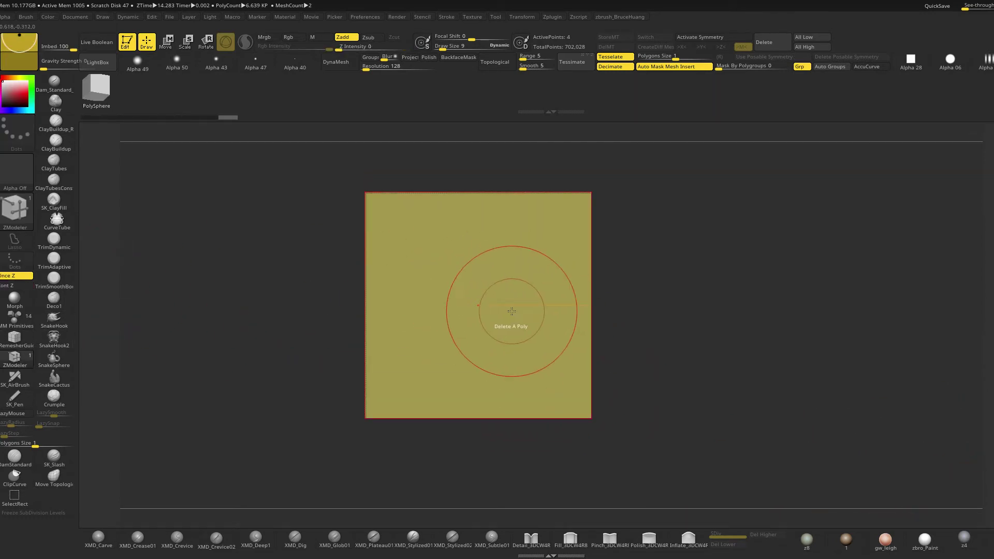
key("space")
left_click(466, 225)
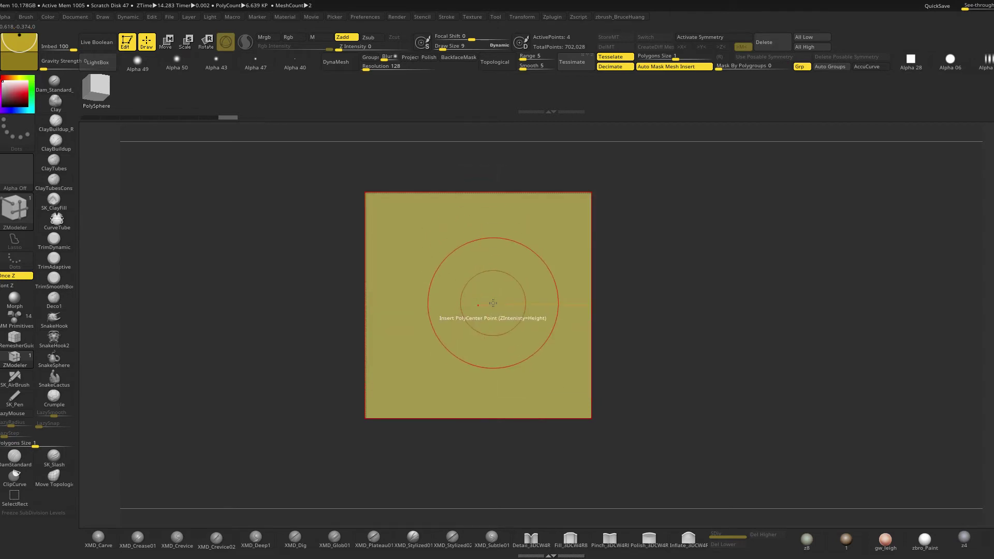
key("space")
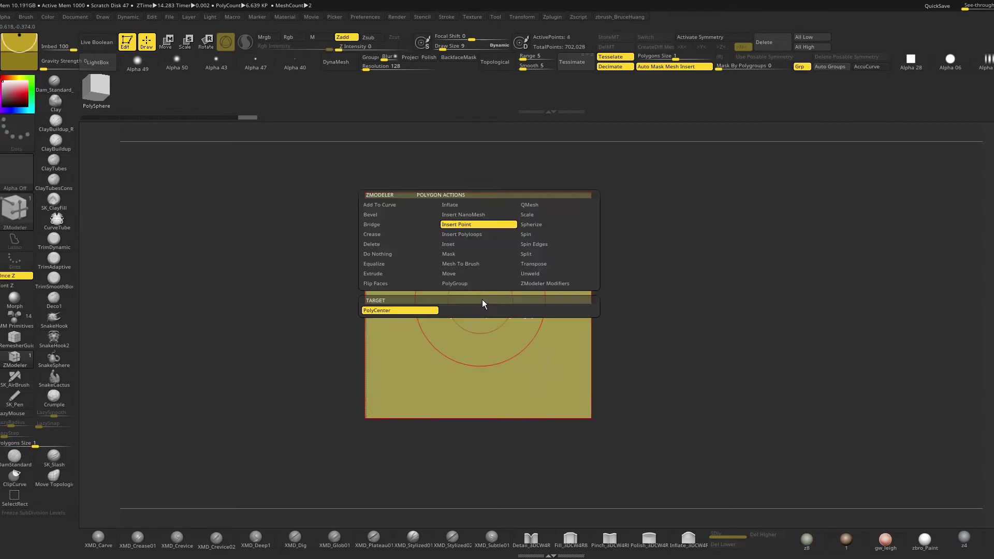
left_click(474, 215)
left_click_drag(503, 263, 462, 280)
Delete the inner polygon with ZModeler's Delete action to leave a hollow square frame
key("space")
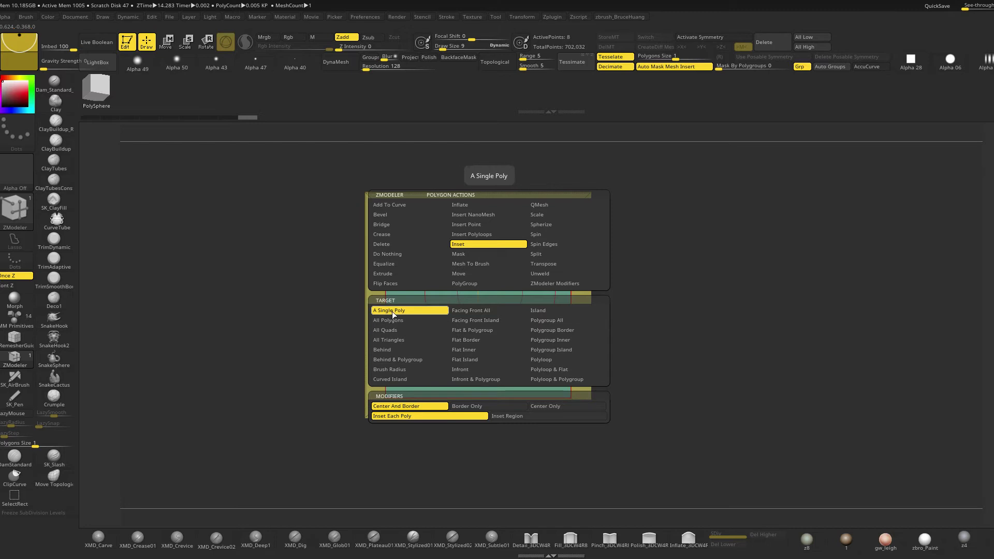
left_click(394, 246)
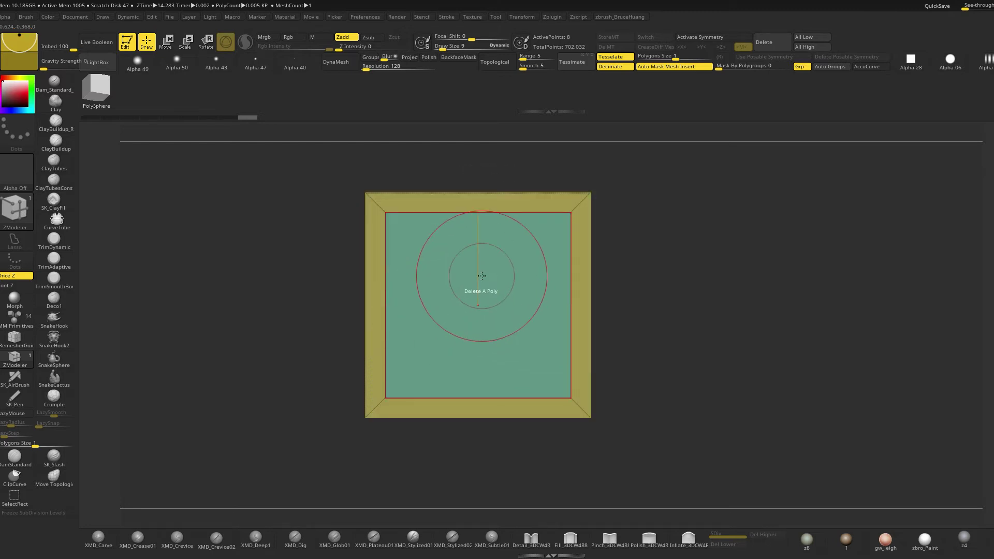
key("space")
mouse_move(648, 290)
left_mouse_down()
mouse_move(675, 324)
mouse_move(626, 217)
mouse_move(406, 367)
left_mouse_up()
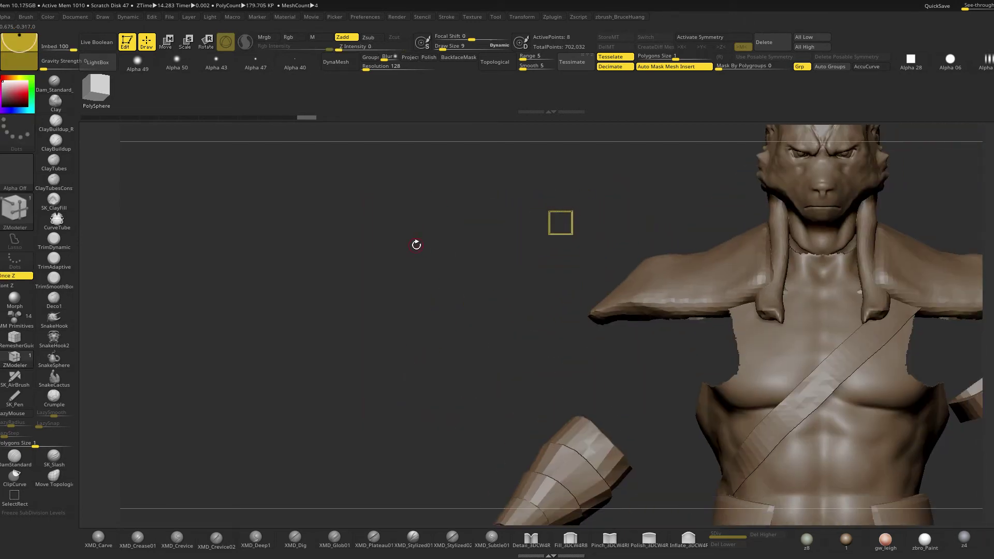
Move the hollow square frame down and place it beside the character's torso, checking from the side
key("w")
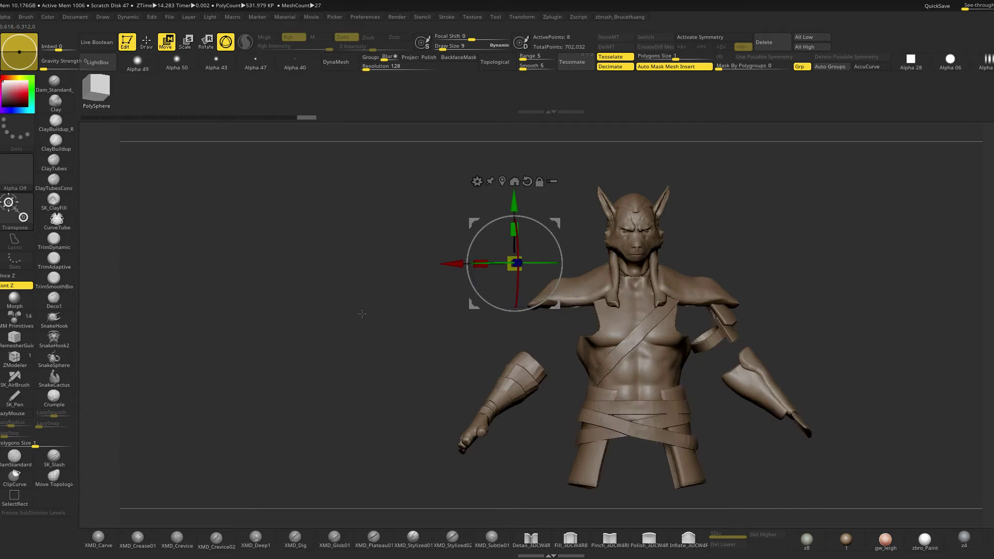
left_click_drag(555, 304, 587, 438)
left_click_drag(407, 390, 455, 377, "shift")
left_click_drag(723, 328, 744, 349, "alt")
left_click_drag(585, 348, 824, 354, "alt")
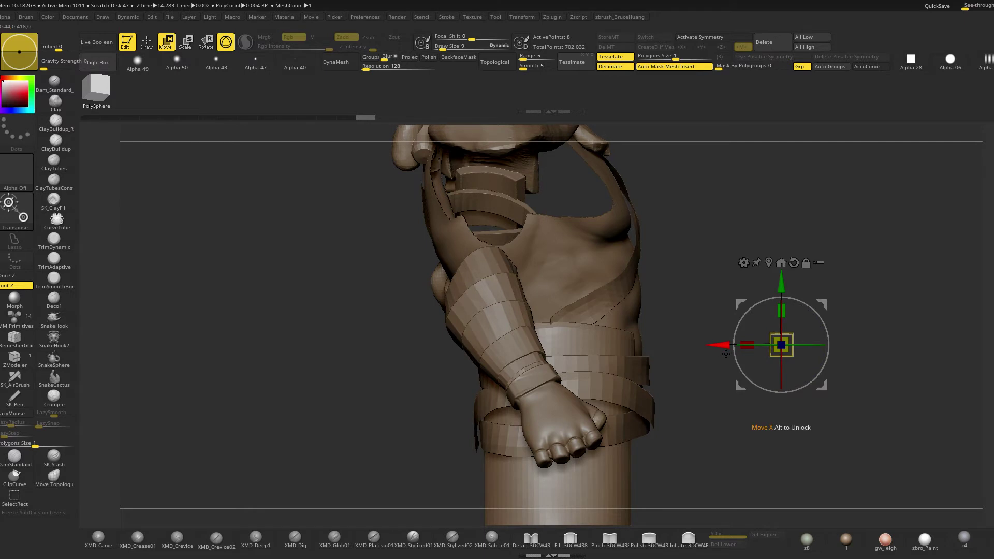
left_click_drag(931, 313, 823, 347)
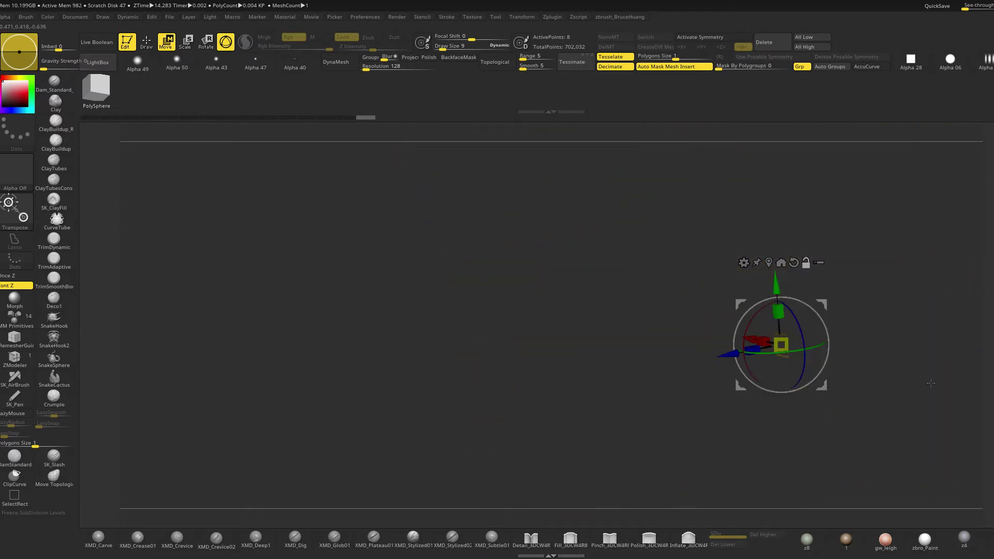
Isolate the square frame, face it straight on, and stretch it sideways into a wide rectangle
left_click_drag(932, 382, 780, 320, "alt")
key("q")
left_click_drag(781, 366, 797, 419)
key("space")
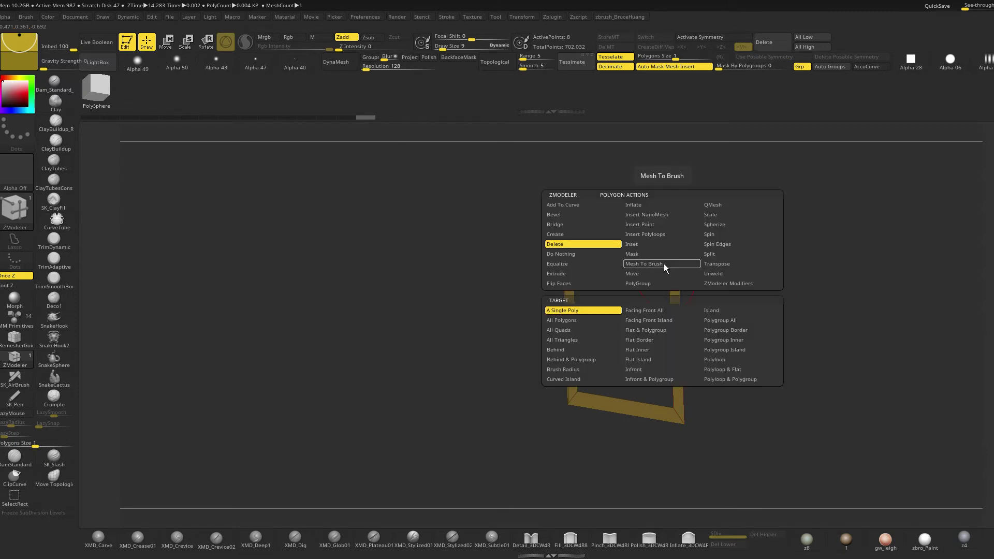
left_click_drag(692, 271, 755, 333, "shift")
key("w")
left_click_drag(482, 372, 383, 367)
Mask all but the frame's outer upper edge and move that edge slightly up to thicken the upper bar
key("q")
key("ctrl")
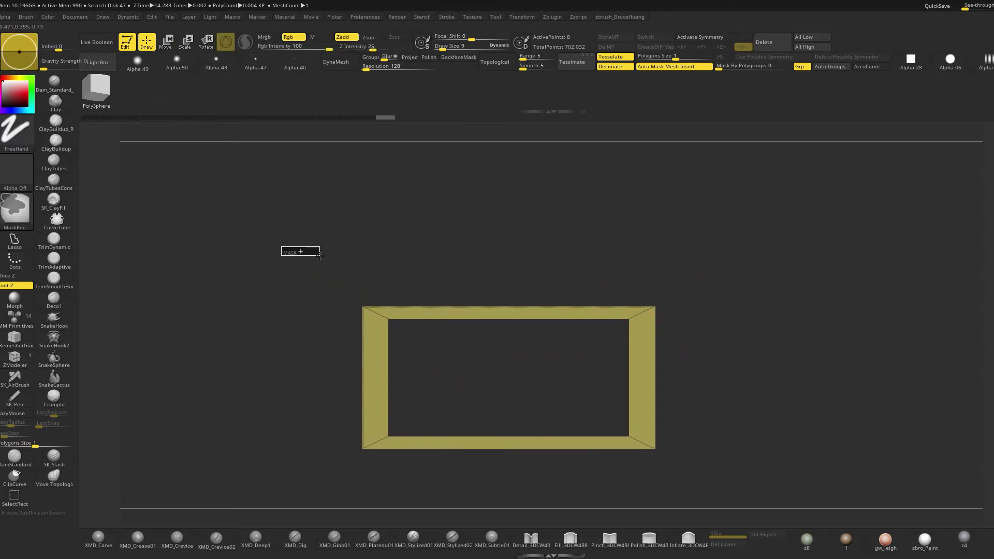
key("w")
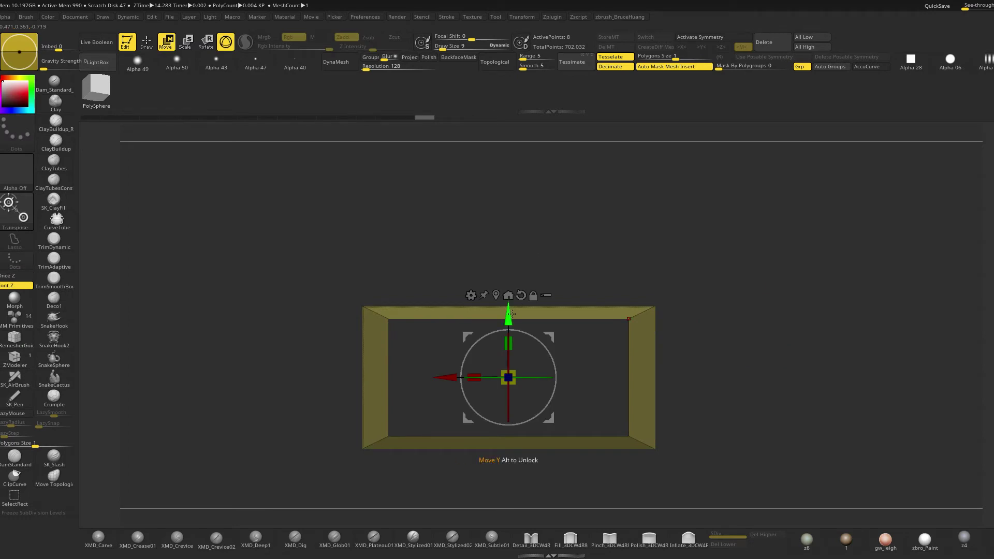
left_click_drag(512, 313, 511, 305)
key("q")
Mask all but the frame's outer lower edge and move that edge slightly down to thicken the lower bar
mouse_move(732, 393)
left_mouse_down("alt")
mouse_move(736, 313)
mouse_move(757, 410)
left_mouse_up("alt")
mouse_move(751, 416)
left_mouse_down("ctrl")
mouse_move(656, 416)
mouse_move(320, 376)
mouse_move(324, 362)
left_mouse_up("ctrl")
left_click(777, 369, "ctrl")
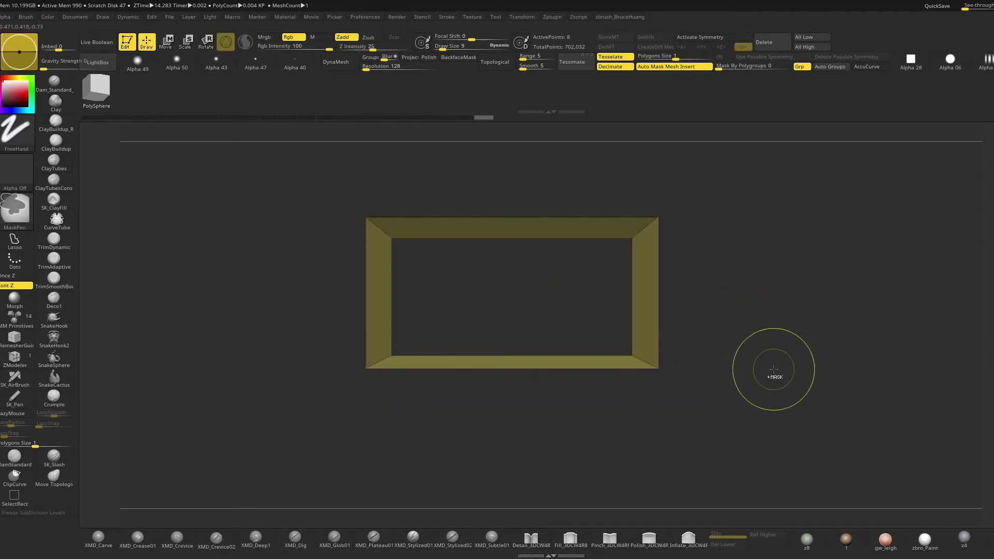
key("w")
left_click_drag(509, 237, 509, 247)
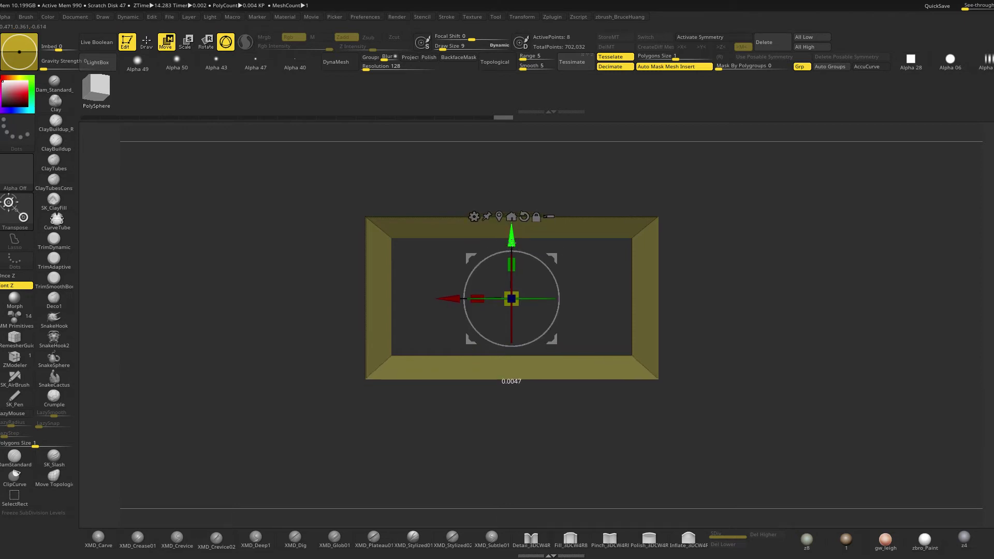
key("q")
Extrude the whole frame to a shallow thickness with ZModeler's QMesh action targeting Polygroup All
mouse_move(785, 311)
left_mouse_down()
mouse_move(731, 309)
mouse_move(773, 323)
mouse_move(762, 309)
left_mouse_up()
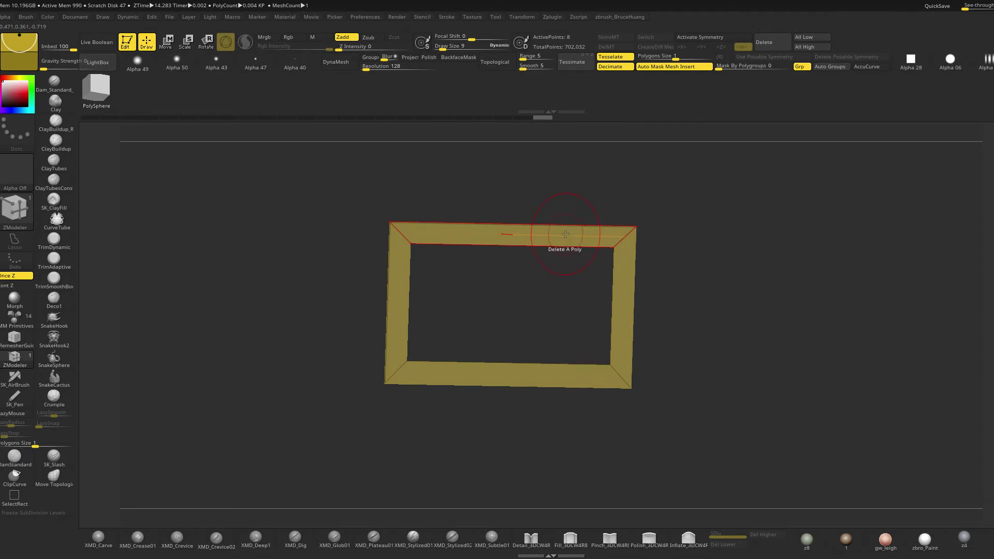
key("space")
left_click(623, 207)
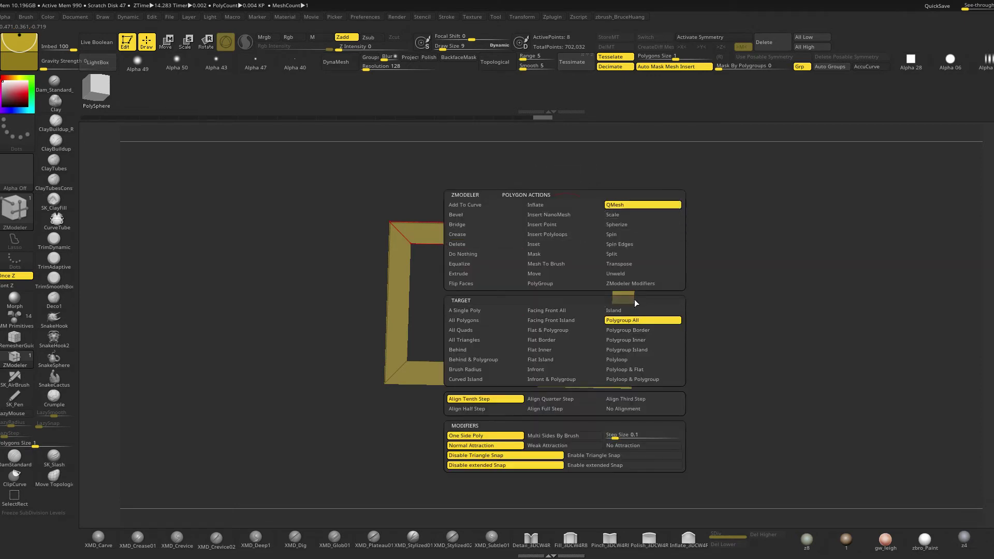
left_click(636, 320)
mouse_move(566, 237)
left_mouse_down()
mouse_move(542, 236)
mouse_move(581, 236)
left_mouse_up()
key("ctrl+z")
key("ctrl+z")
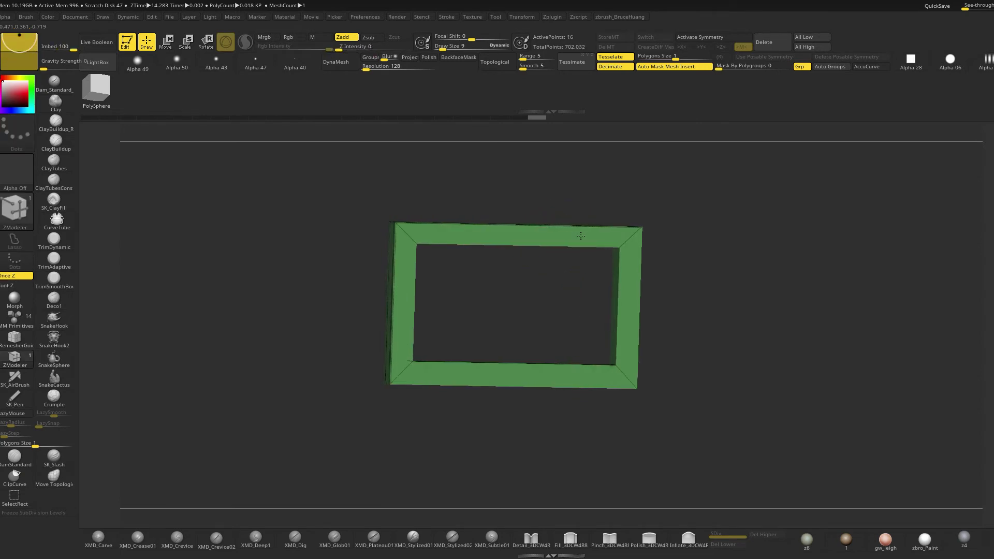
left_click_drag(688, 235, 745, 269)
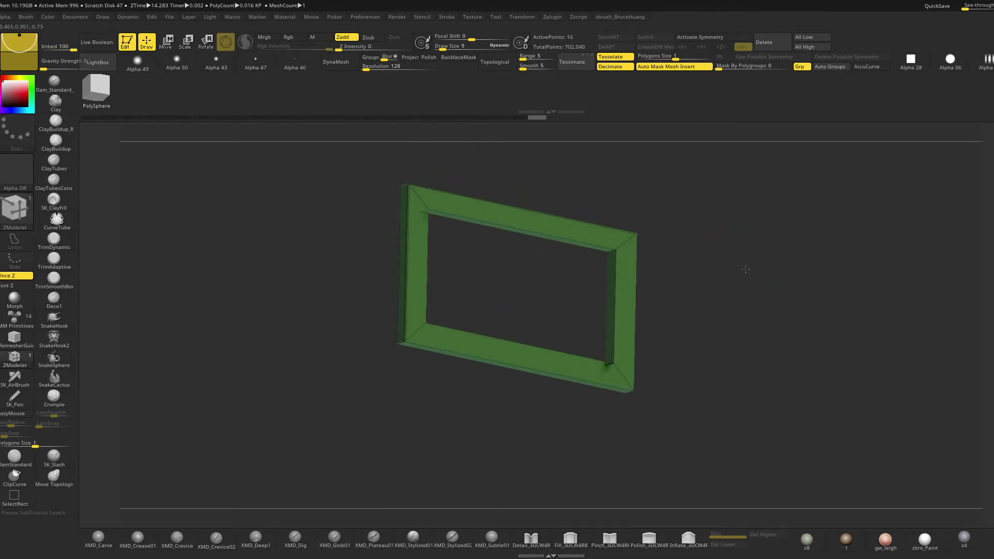
Bring the character's other parts back into view and move the frame sideways to the waist beside the forearm
key("space")
left_click(741, 226)
left_click_drag(746, 222, 799, 262)
key("w")
left_click_drag(735, 356, 518, 326, "alt")
left_click_drag(673, 295, 519, 300)
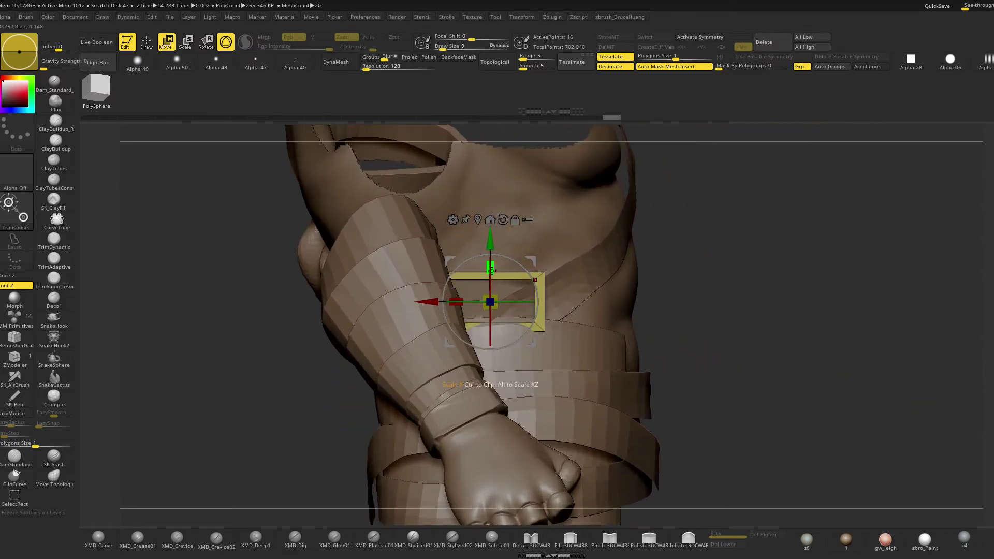
mouse_move(738, 275)
left_mouse_down()
mouse_move(777, 272)
mouse_move(202, 275)
mouse_move(736, 279)
mouse_move(769, 293)
mouse_move(712, 310)
mouse_move(707, 339)
mouse_move(719, 360)
mouse_move(681, 270)
mouse_move(726, 296)
mouse_move(721, 328)
mouse_move(764, 317)
mouse_move(774, 280)
mouse_move(744, 285)
left_mouse_up()
Isolate the frame and try to DynaMesh it at resolution 128
key("q")
key("shift+s")
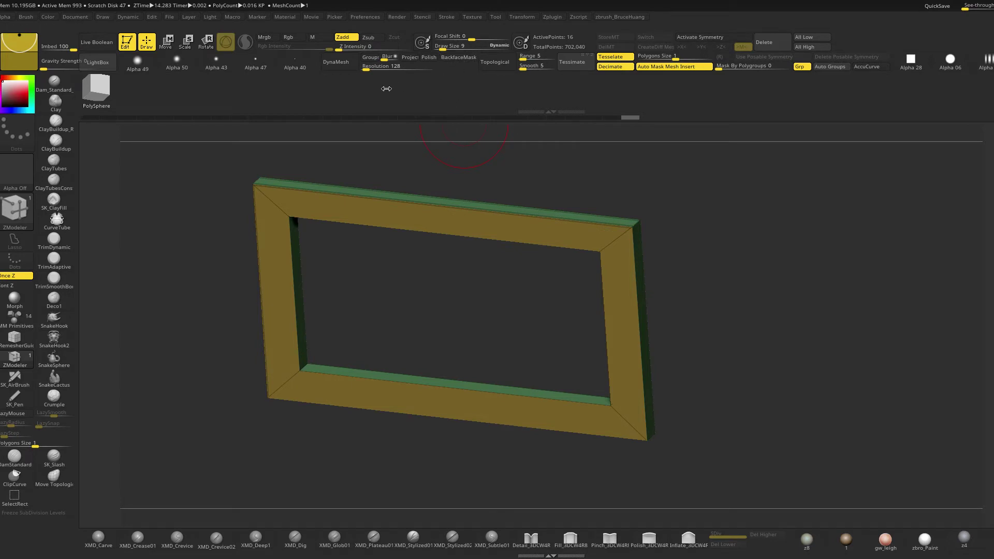
left_click(335, 64)
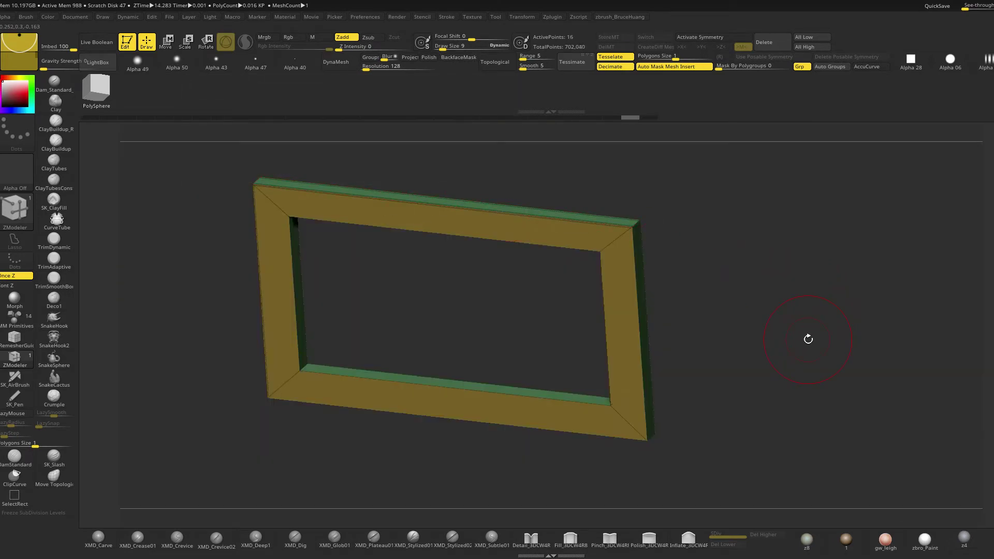
left_click_drag(808, 339, 765, 251, "alt")
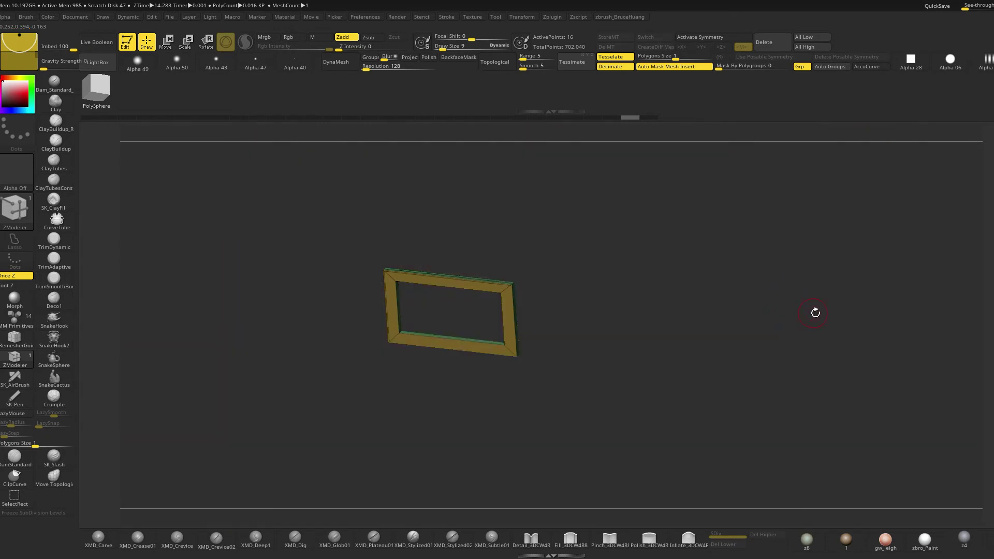
left_click_drag(815, 313, 747, 294)
left_click(337, 64)
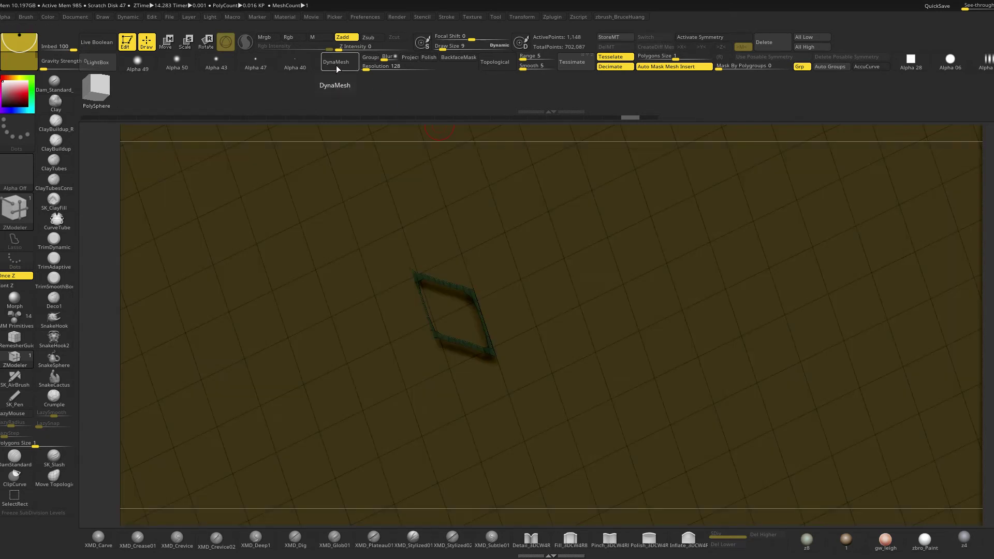
key("ctrl+z")
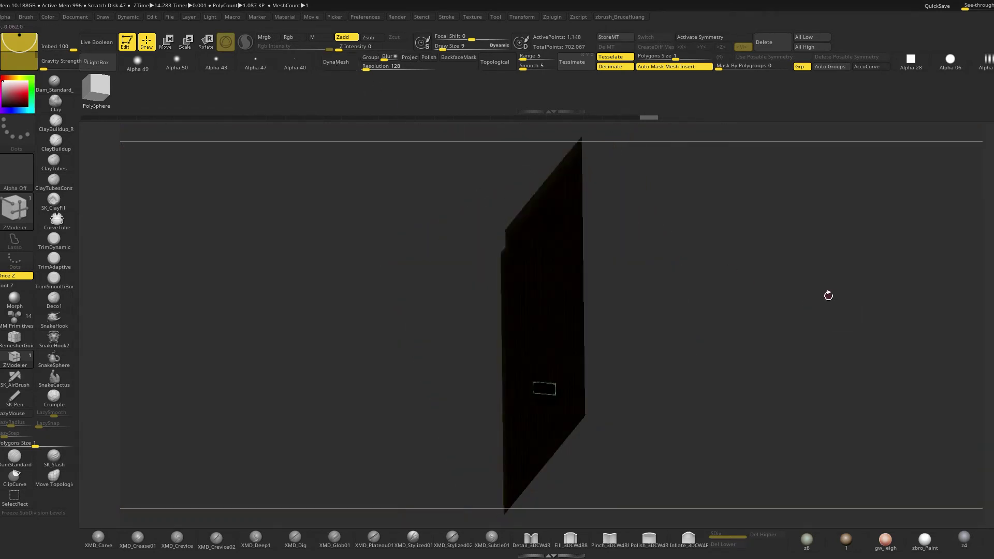
left_click_drag(772, 293, 728, 261, "alt")
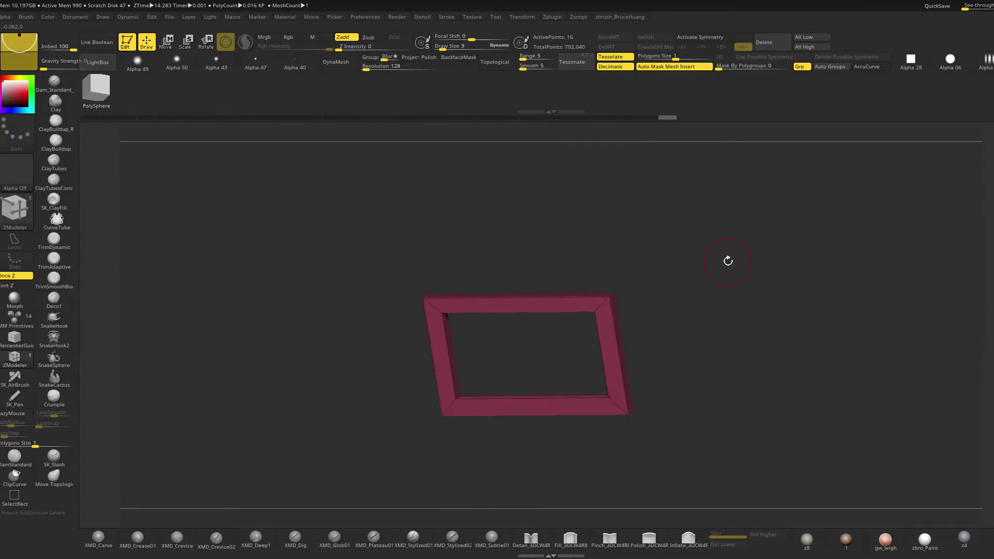
left_click(343, 69)
key("ctrl+z")
mouse_move(761, 308)
left_mouse_down()
mouse_move(725, 268)
mouse_move(765, 284)
mouse_move(771, 315)
mouse_move(762, 303)
left_mouse_up()
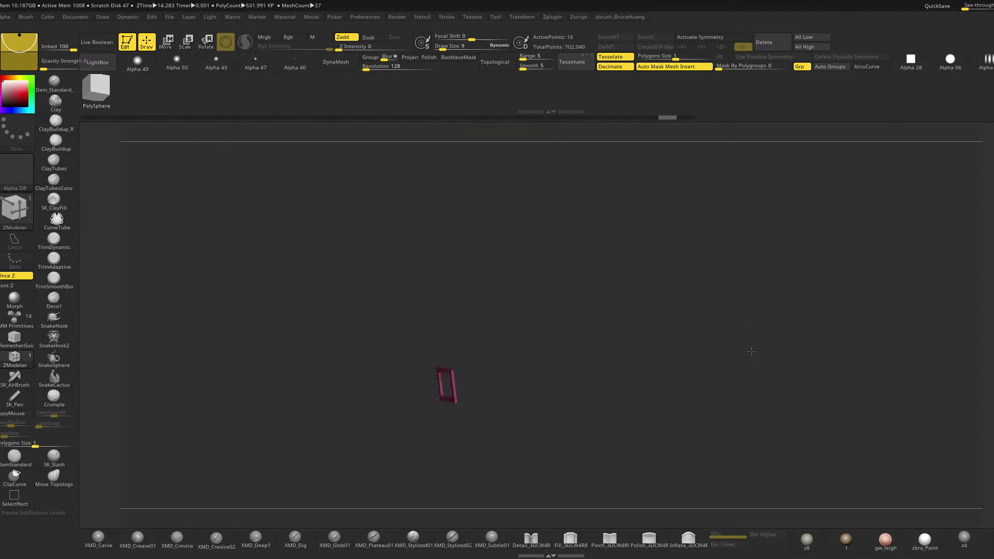
left_click_drag(735, 225, 726, 288)
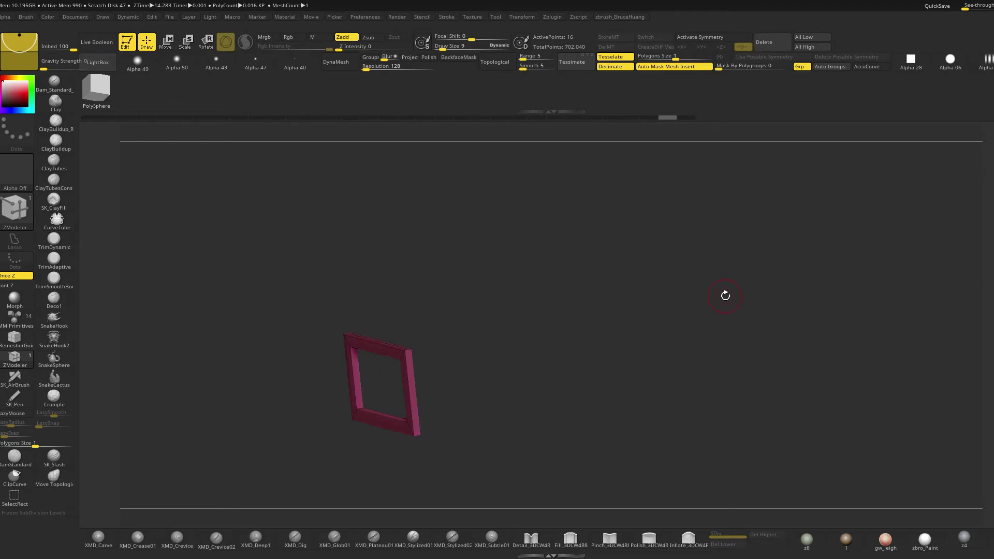
Delete the frame's hidden geometry and DynaMesh the frame at resolution 1168
key("space")
left_click(700, 316)
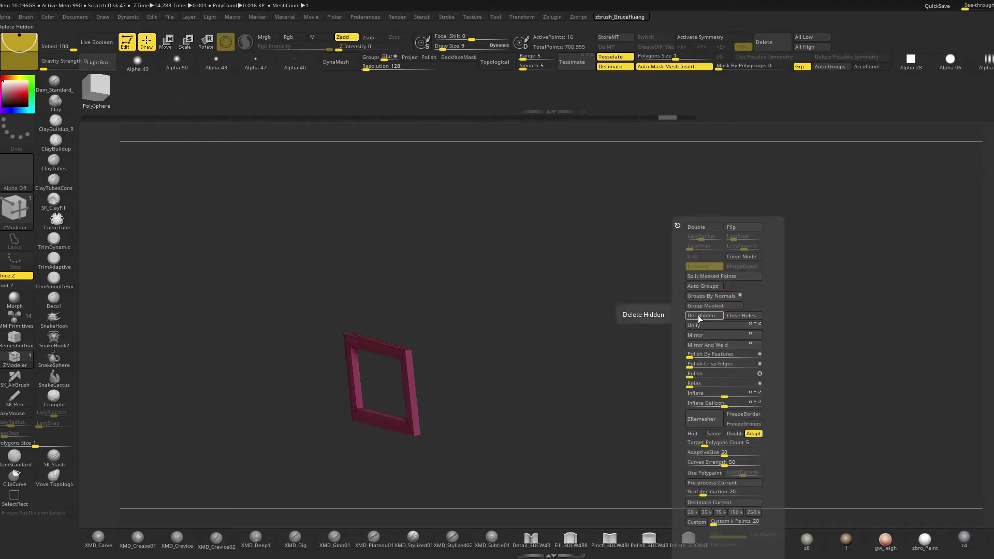
left_click_drag(464, 195, 472, 171, "alt")
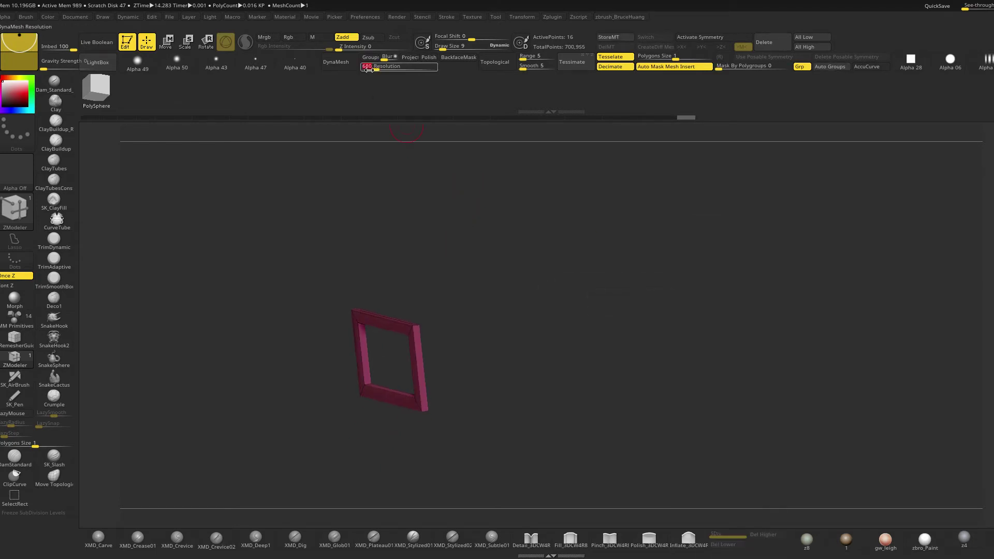
left_click(348, 63)
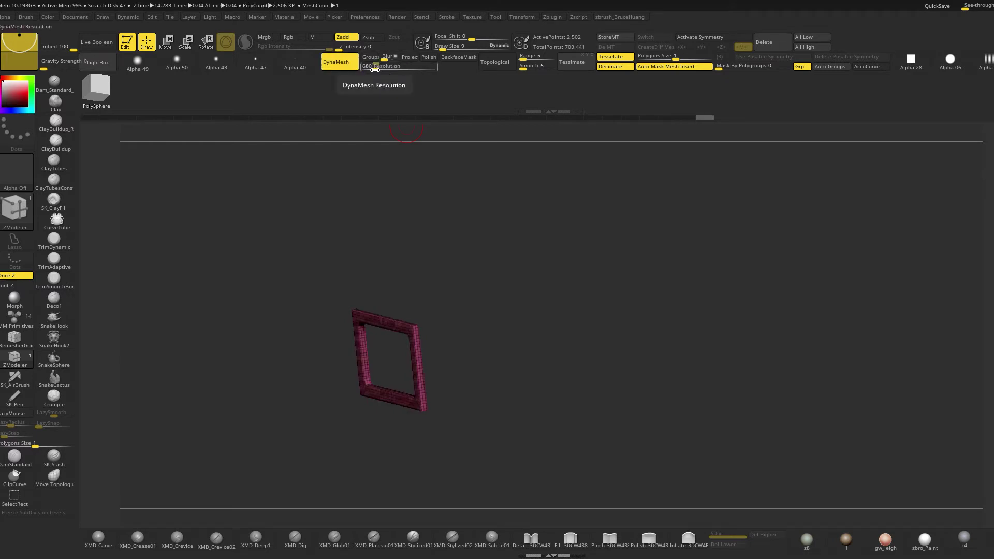
key("ctrl+z")
left_click(347, 65)
left_click_drag(549, 243, 568, 272, "shift")
left_click_drag(700, 259, 672, 269, "alt")
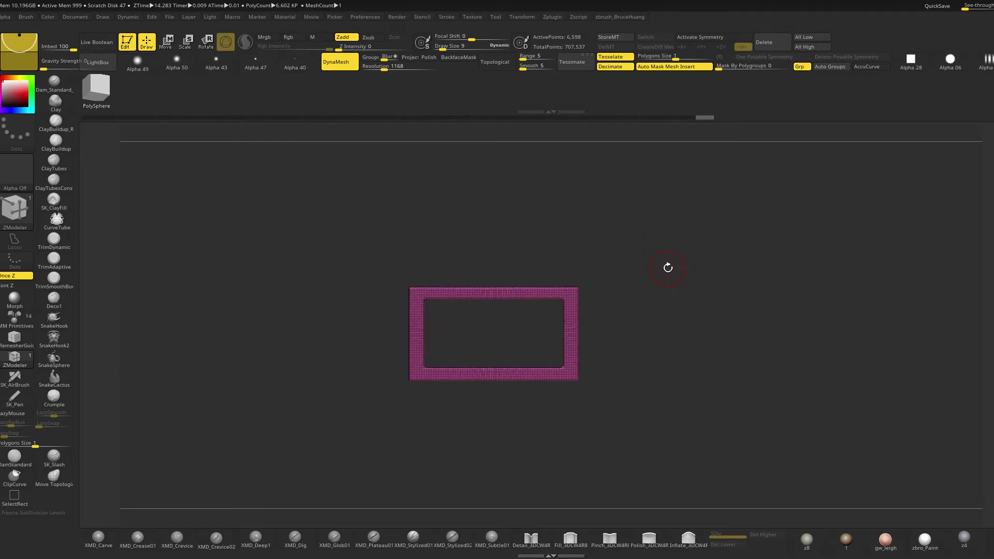
Curve the buckle frame along its width with the Bend Arc deformer and accept the deformation
key("w")
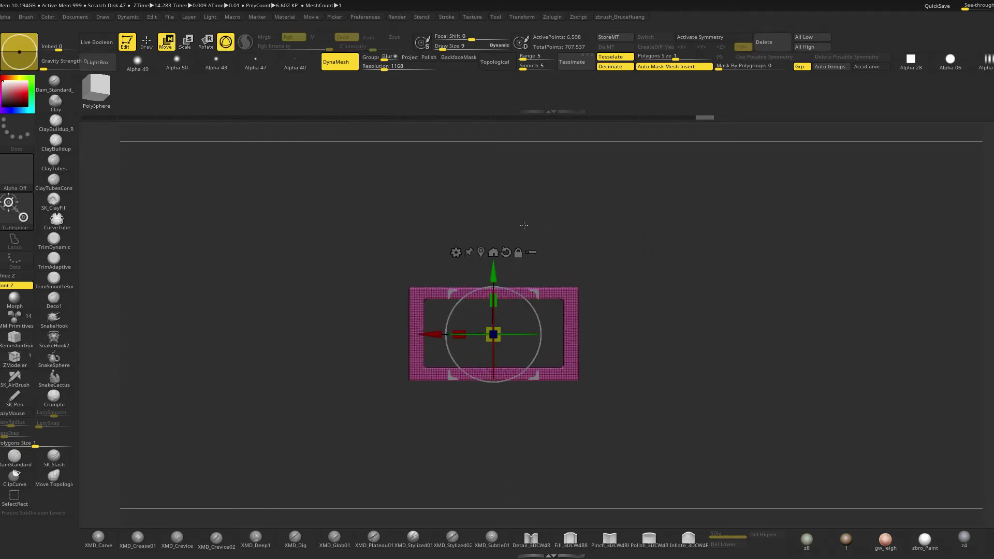
left_click(455, 252)
left_click(474, 276)
left_click_drag(498, 276, 520, 326)
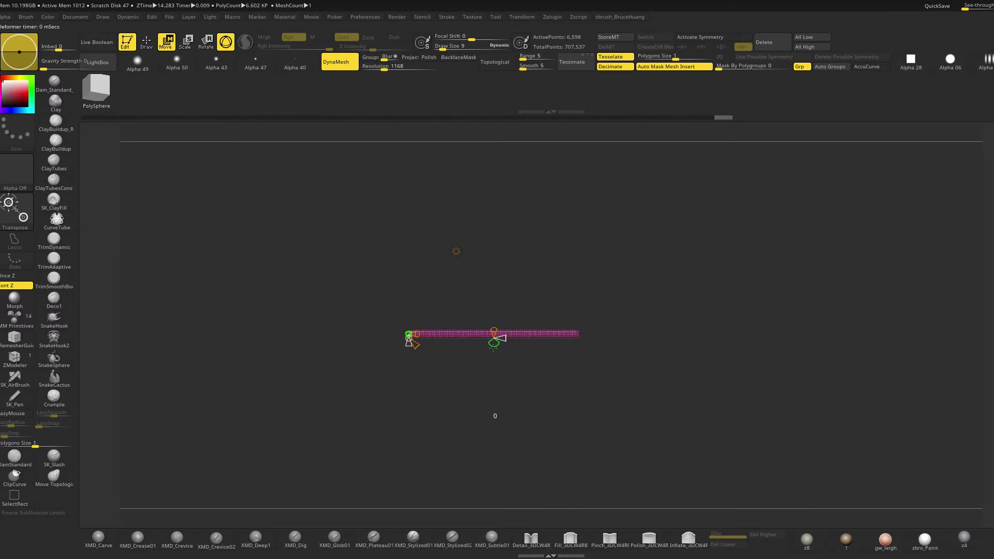
mouse_move(493, 365)
left_mouse_down()
mouse_move(495, 312)
mouse_move(666, 280)
left_mouse_up()
key("q")
mouse_move(658, 321)
left_mouse_down("alt")
mouse_move(669, 278)
mouse_move(721, 278)
mouse_move(699, 283)
left_mouse_up("alt")
key("w")
left_click(468, 206)
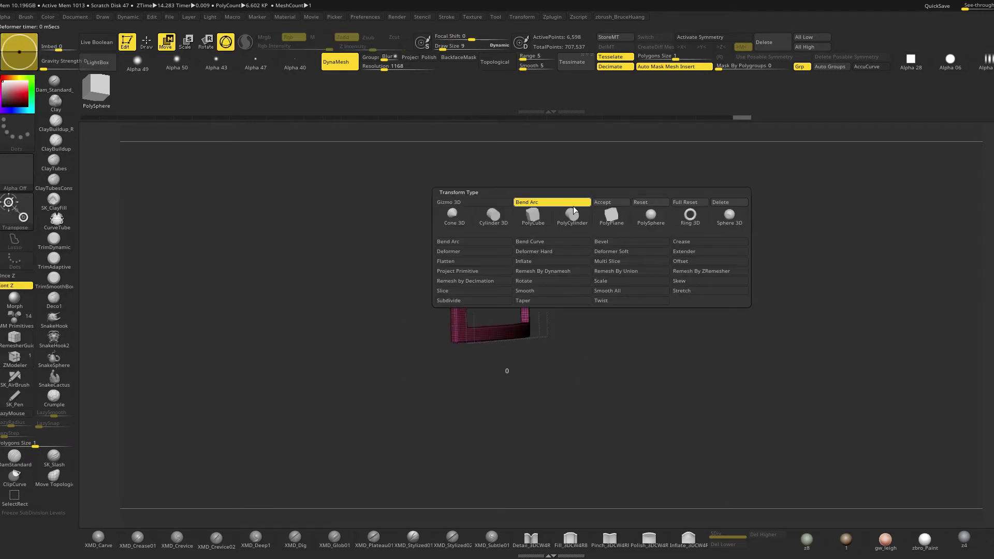
left_click(605, 201)
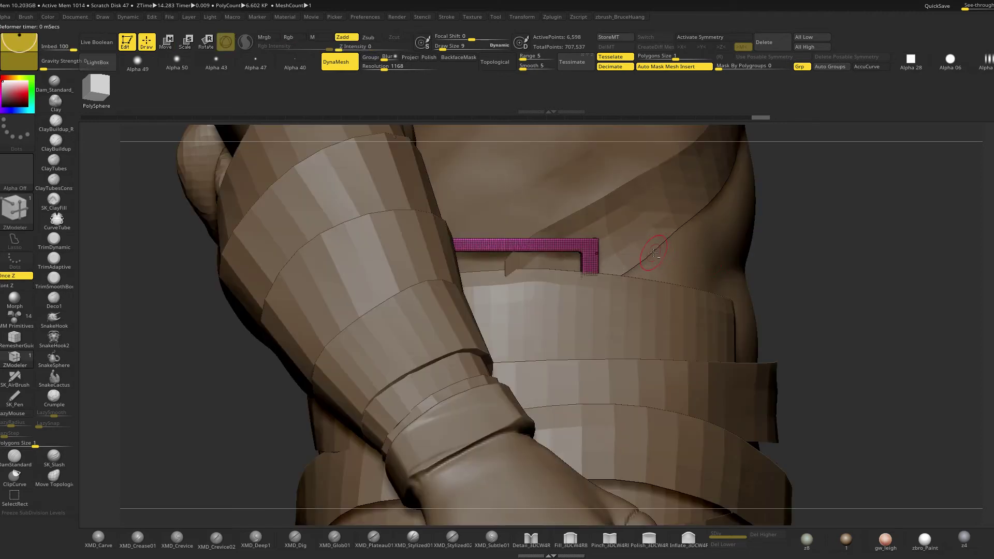
Show the full character and shift the curved frame slightly in depth to fit against the torso
left_click_drag(854, 295, 534, 275)
left_click_drag(589, 259, 580, 278)
key("w")
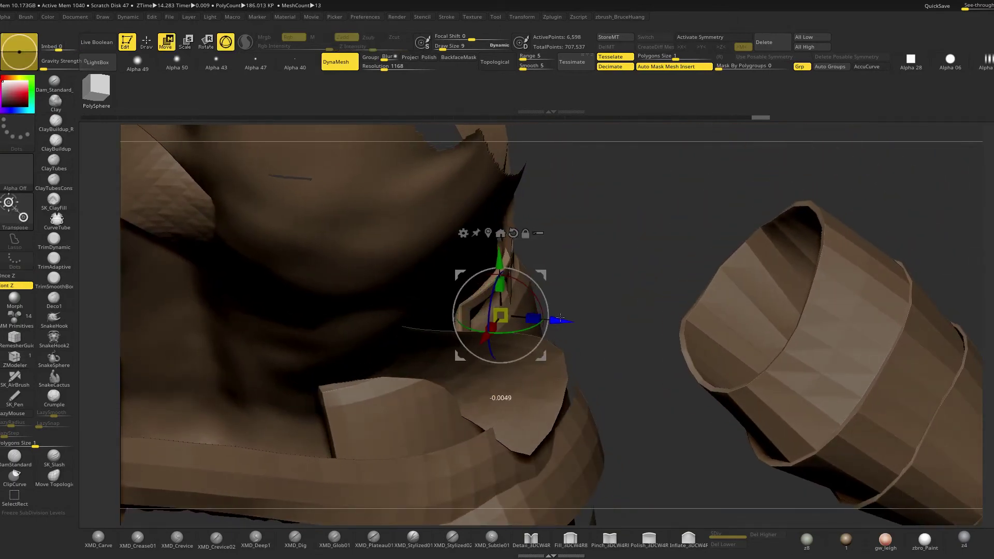
key("q")
Select the waist wrap behind the buckle frame and reshape its edge with the Move brush
key("b")
key("m")
key("v")
key("space")
left_click(526, 291, "alt")
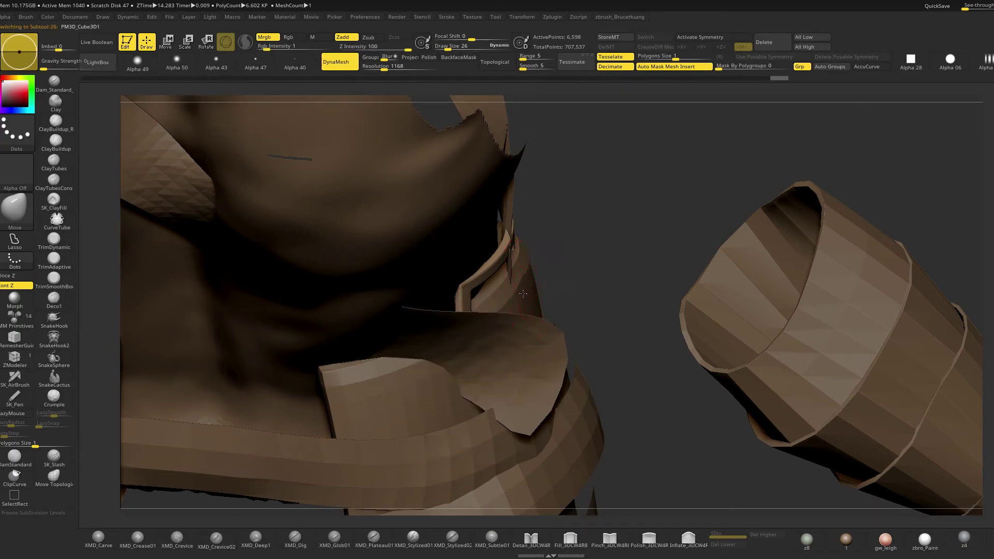
left_click_drag(550, 292, 527, 279)
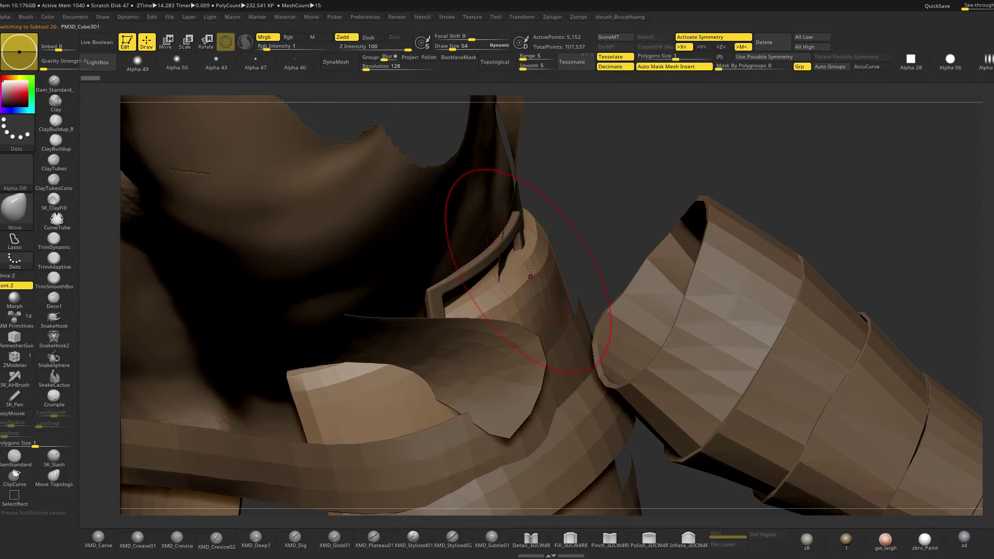
mouse_move(580, 220)
left_mouse_down()
mouse_move(404, 285)
mouse_move(402, 334)
mouse_move(487, 292)
mouse_move(617, 297)
mouse_move(537, 298)
mouse_move(616, 309)
left_mouse_up()
Select the diagonal torso strap and adjust its end and middle section with the Move brush, enlarging the draw size to 86
left_click(521, 313, "alt")
key("space")
left_click_drag(477, 290, 491, 291)
left_click_drag(553, 319, 414, 287)
key("space")
left_click_drag(465, 240, 459, 240)
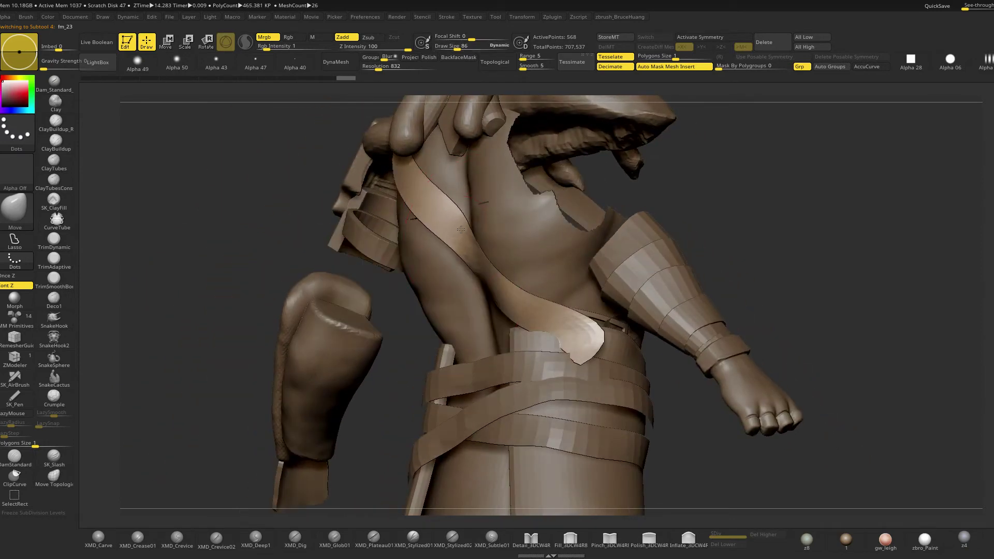
left_click_drag(278, 251, 456, 230)
left_click_drag(620, 189, 463, 222)
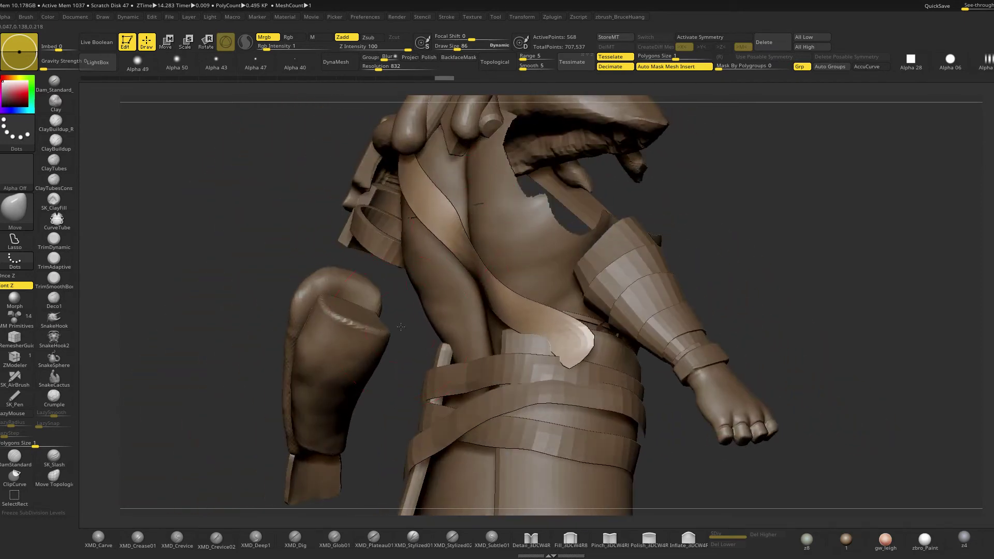
Isolate the diagonal strap and hide its rounded lower end with a lasso selection
left_click_drag(401, 327, 538, 323)
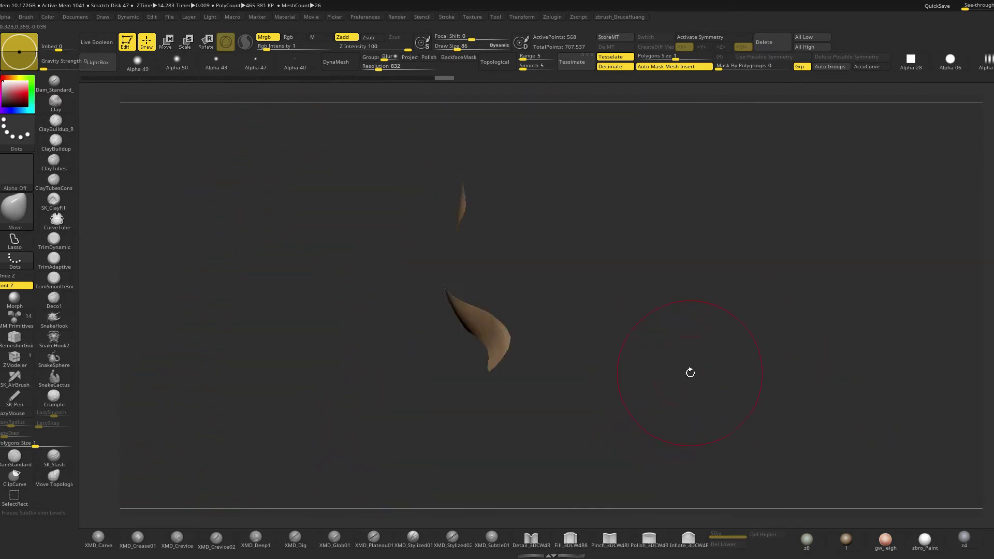
mouse_move(690, 373)
left_mouse_down()
mouse_move(717, 350)
mouse_move(744, 347)
mouse_move(670, 271)
left_mouse_up()
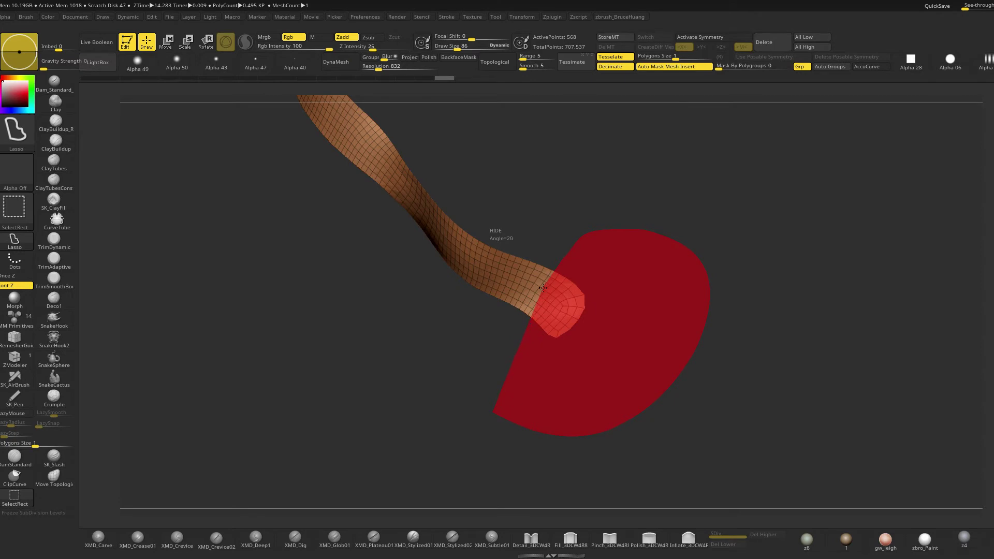
left_click_drag(527, 307, 520, 326, "ctrl+alt+shift")
mouse_move(652, 267)
left_mouse_down("alt")
mouse_move(661, 269)
mouse_move(606, 215)
left_mouse_up("alt")
key("ctrl+shift")
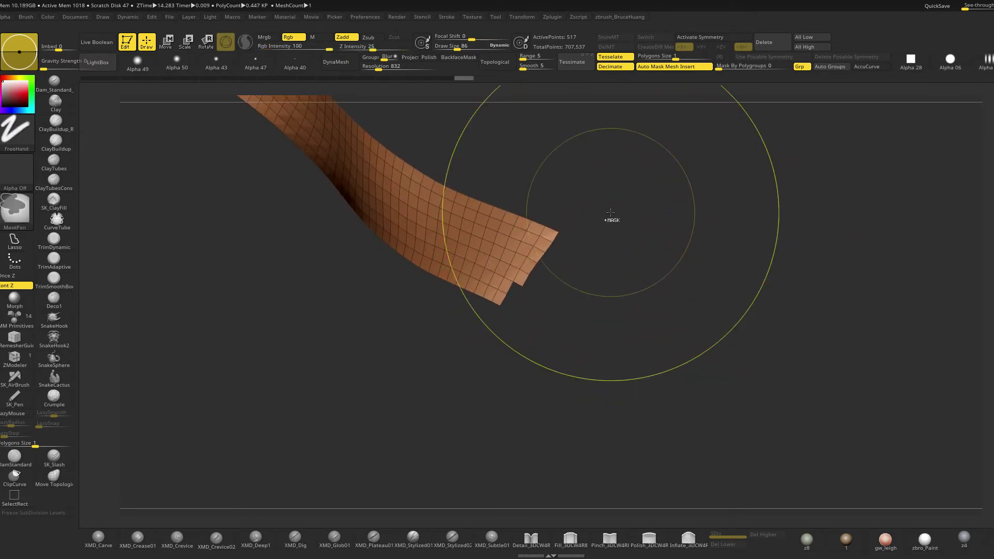
left_click(613, 210, "ctrl+shift")
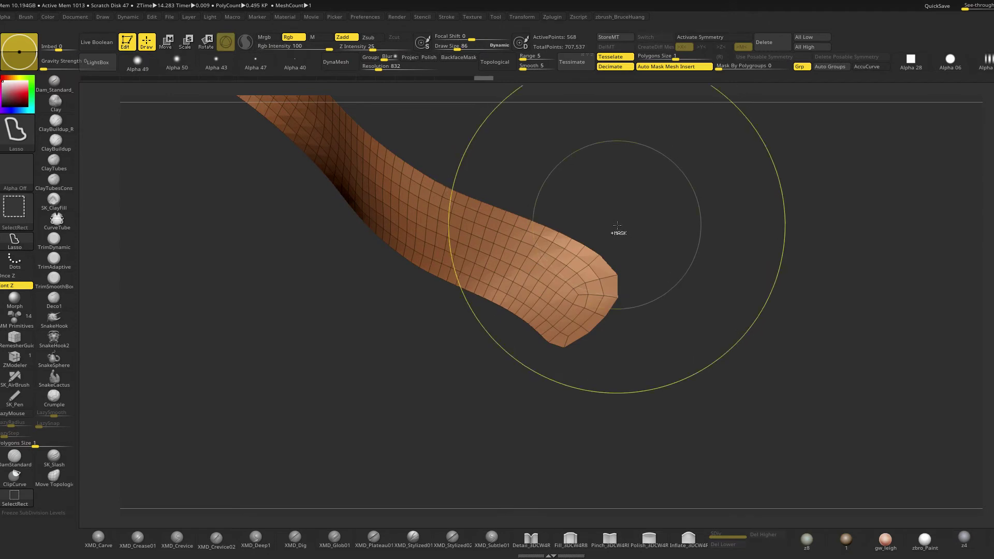
key("ctrl+z")
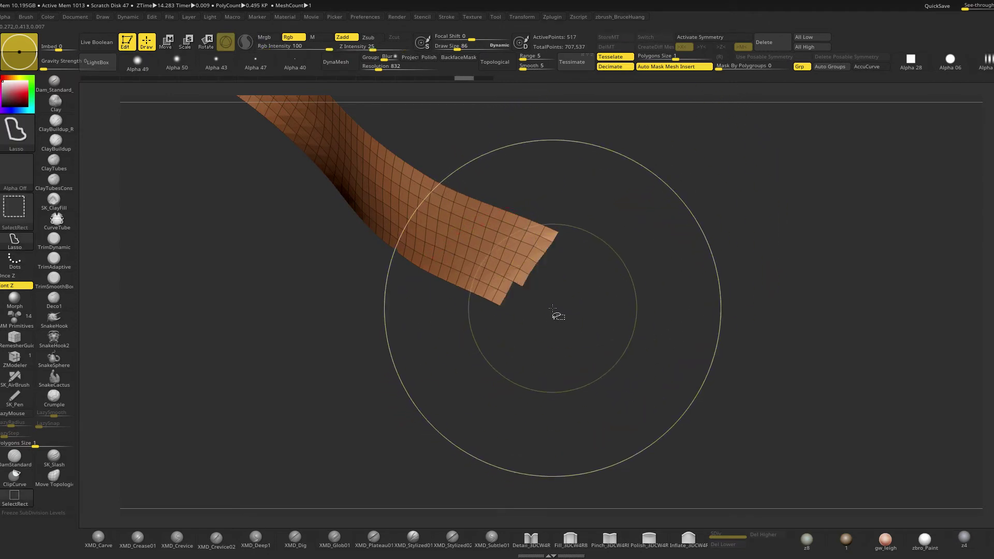
Restore the hidden state of the strap's lower end and delete the two duplicate strap subtools
left_click(555, 312, "ctrl+shift")
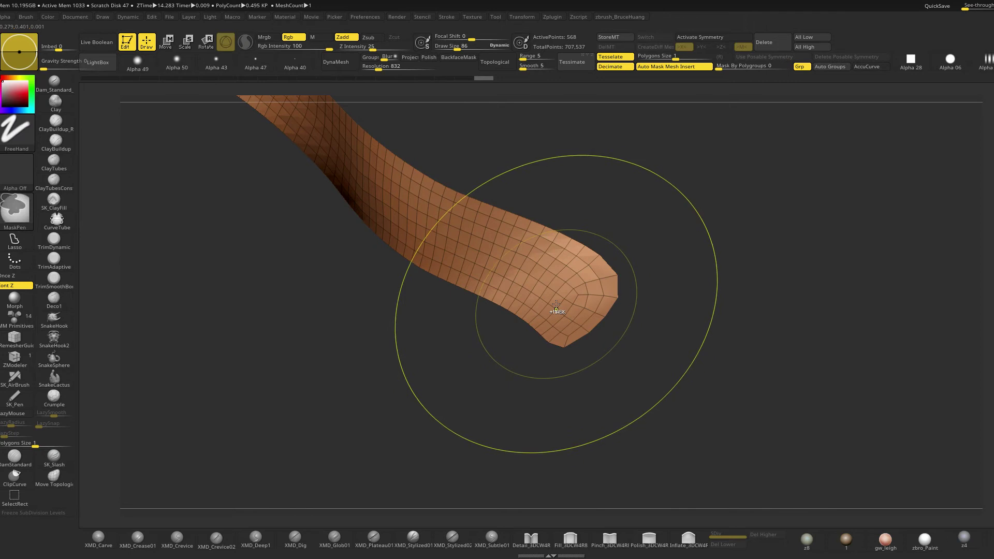
key("ctrl+z")
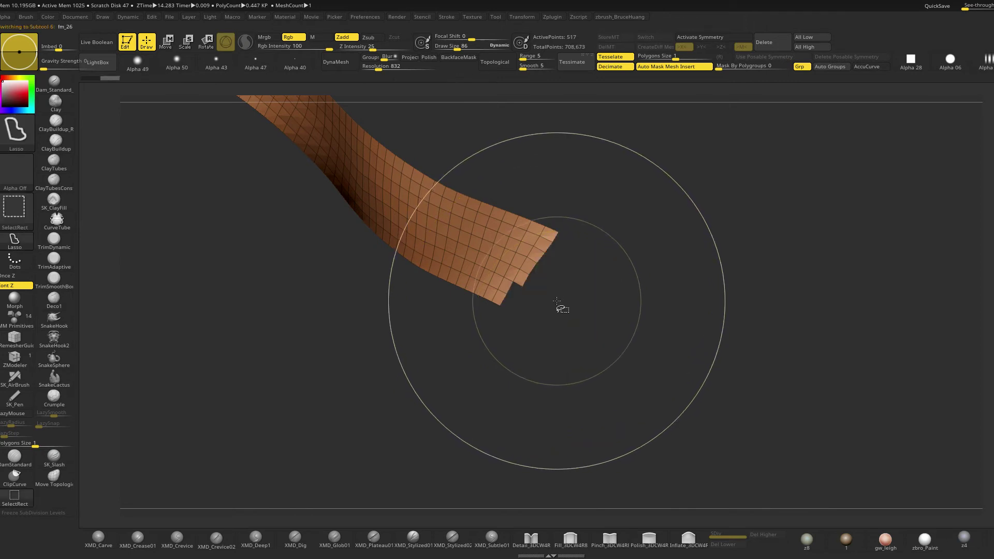
mouse_move(561, 295)
left_mouse_down()
mouse_move(628, 284)
mouse_move(650, 263)
left_mouse_up()
left_click(764, 42)
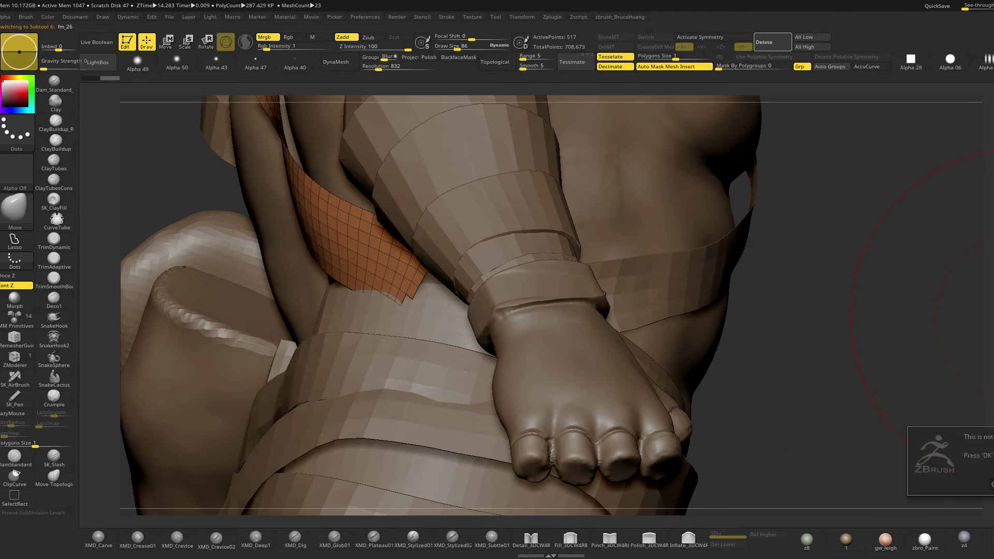
key("Return")
key("Down")
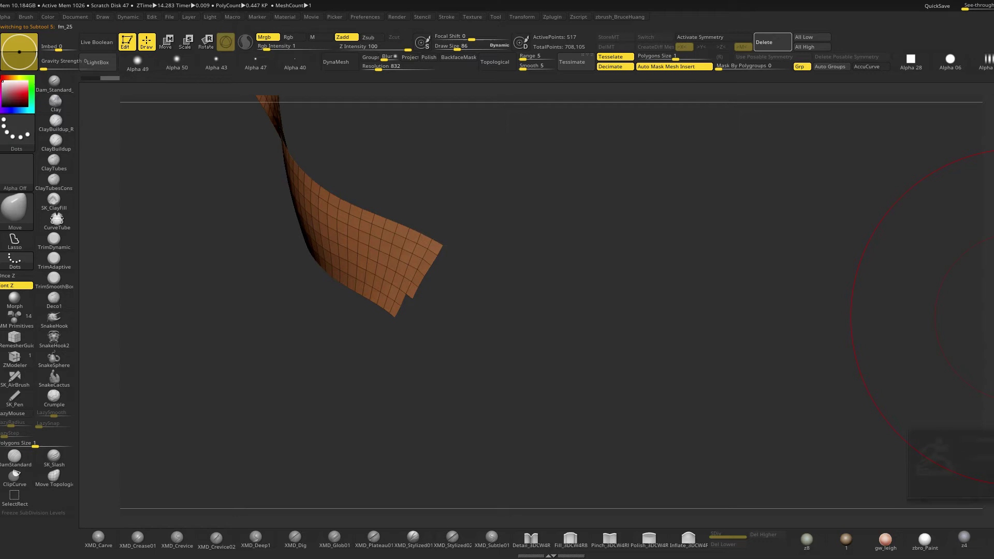
key("Return")
key("alt+Down")
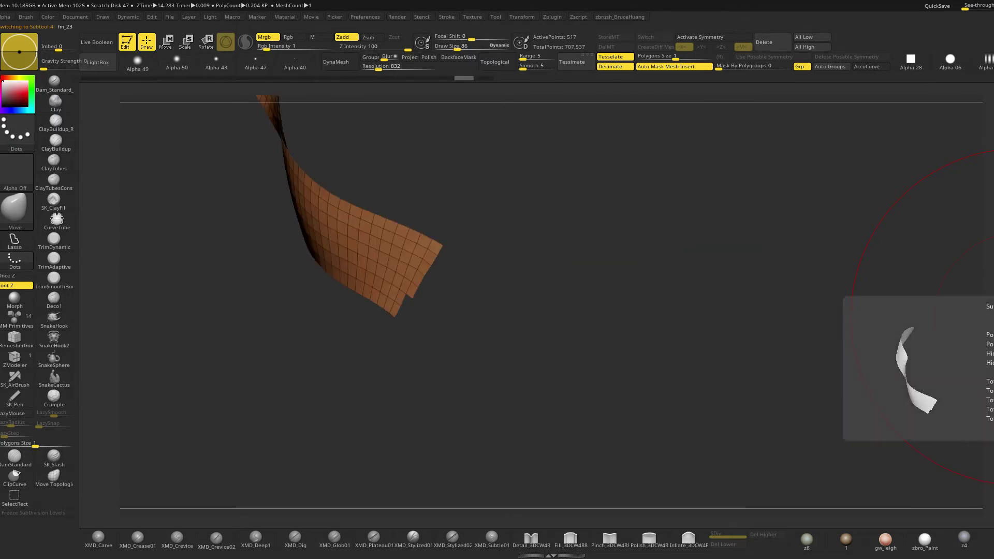
Try subdividing the diagonal strap with its lower end hidden, and undo the subdivision
left_click_drag(883, 283, 780, 296)
key("ctrl+d")
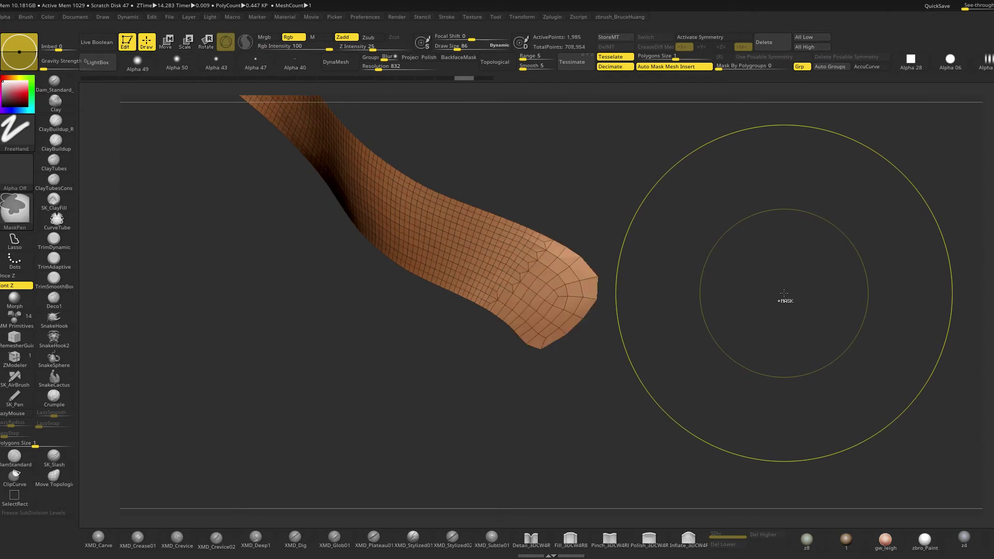
key("ctrl+z")
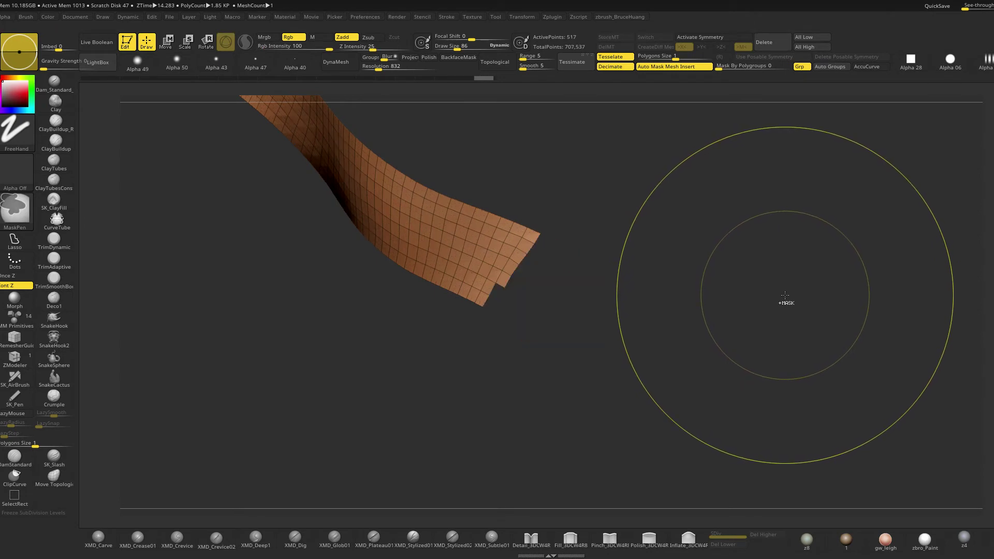
key("ctrl+shift+z")
mouse_move(786, 295)
left_mouse_down()
mouse_move(758, 314)
mouse_move(772, 323)
mouse_move(755, 295)
mouse_move(752, 328)
left_mouse_up()
key("ctrl+z")
key("ctrl+z")
key("ctrl+z")
key("ctrl+z")
key("ctrl+z")
key("ctrl+z")
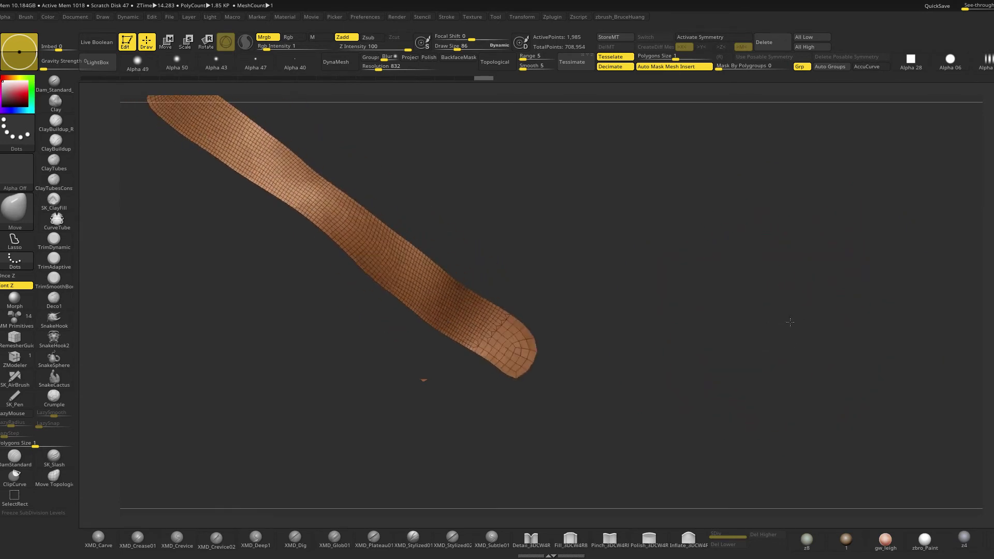
mouse_move(787, 324)
left_mouse_down()
mouse_move(783, 306)
mouse_move(777, 329)
left_mouse_up()
Lasso-hide the uneven polygons at the diagonal strap's lower end and delete the hidden geometry
key("ctrl+shift")
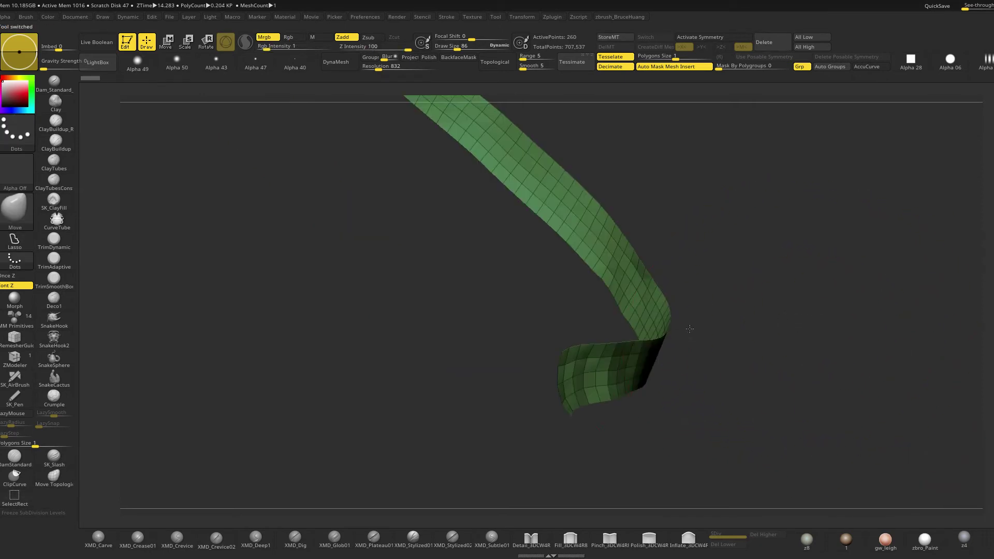
mouse_move(755, 336)
left_mouse_down()
mouse_move(790, 317)
mouse_move(761, 316)
mouse_move(757, 386)
mouse_move(744, 406)
mouse_move(666, 325)
mouse_move(602, 297)
left_mouse_up()
key("Up")
key("space")
key("ctrl+shift")
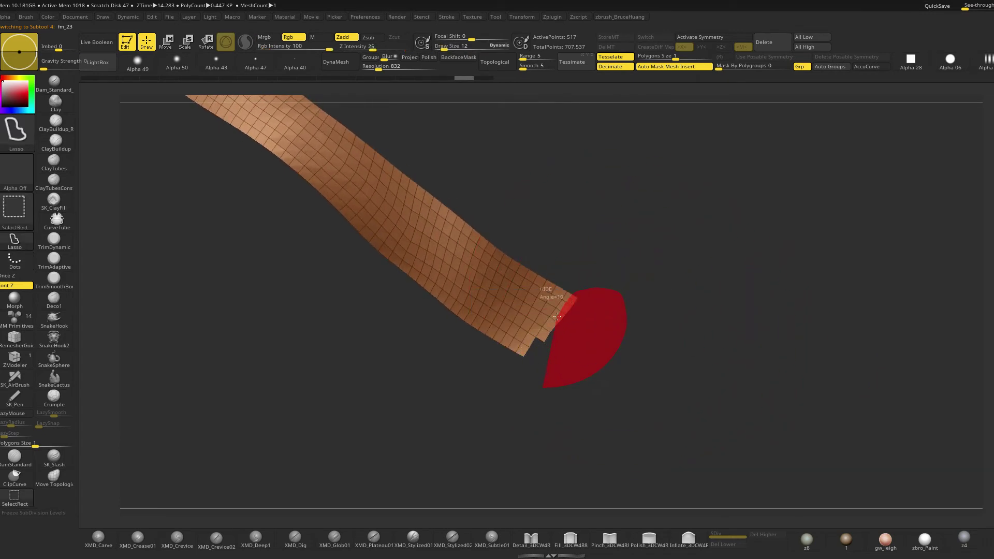
mouse_move(537, 347)
left_mouse_down("ctrl+shift")
mouse_move(544, 390)
mouse_move(614, 354)
left_mouse_up("ctrl+shift")
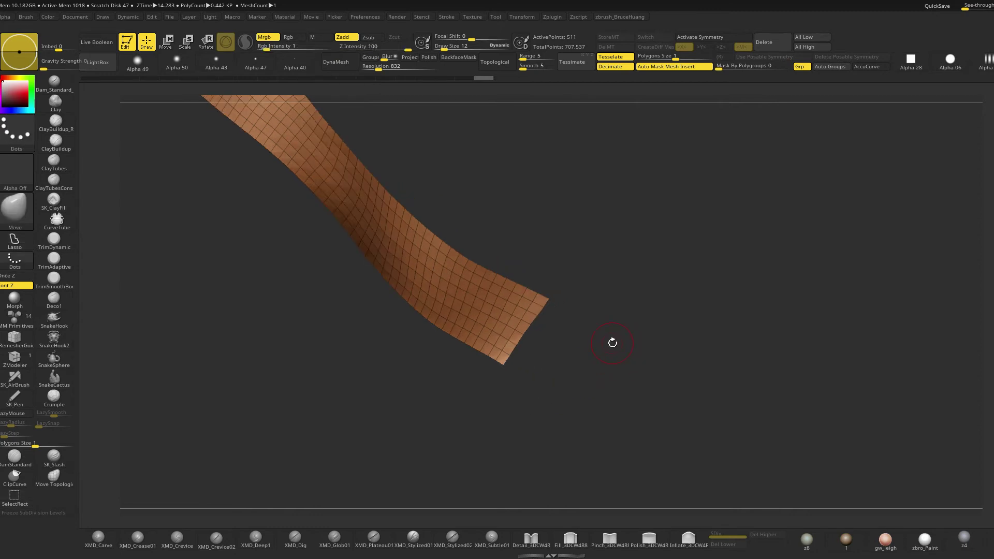
key("2")
left_click(597, 317)
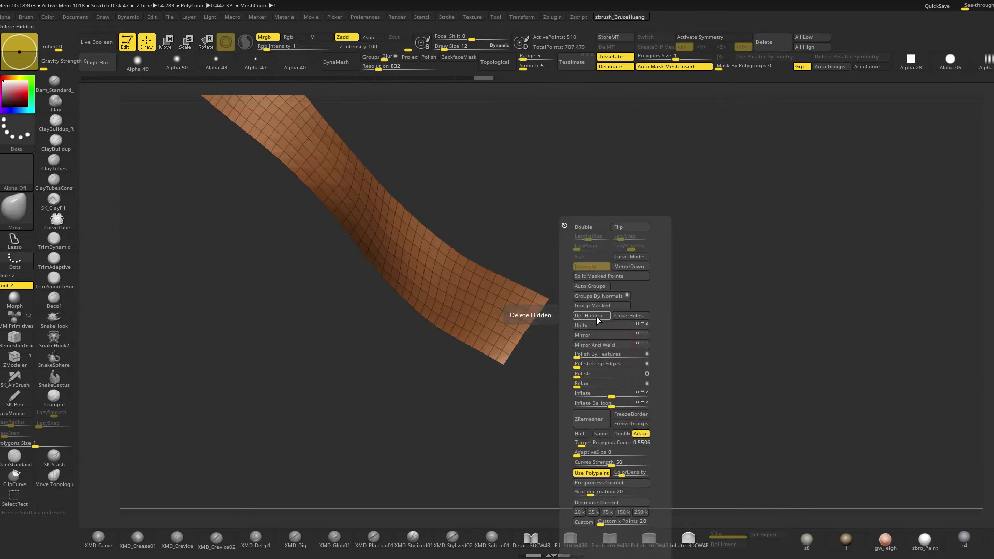
Lasso-hide the rounded upper end of the diagonal strap and delete the hidden geometry
left_click_drag(672, 337, 702, 300, "alt")
mouse_move(629, 231)
left_mouse_down("alt")
mouse_move(707, 390)
mouse_move(657, 307)
mouse_move(656, 285)
mouse_move(674, 279)
mouse_move(721, 303)
mouse_move(695, 289)
mouse_move(713, 321)
mouse_move(666, 289)
left_mouse_up("alt")
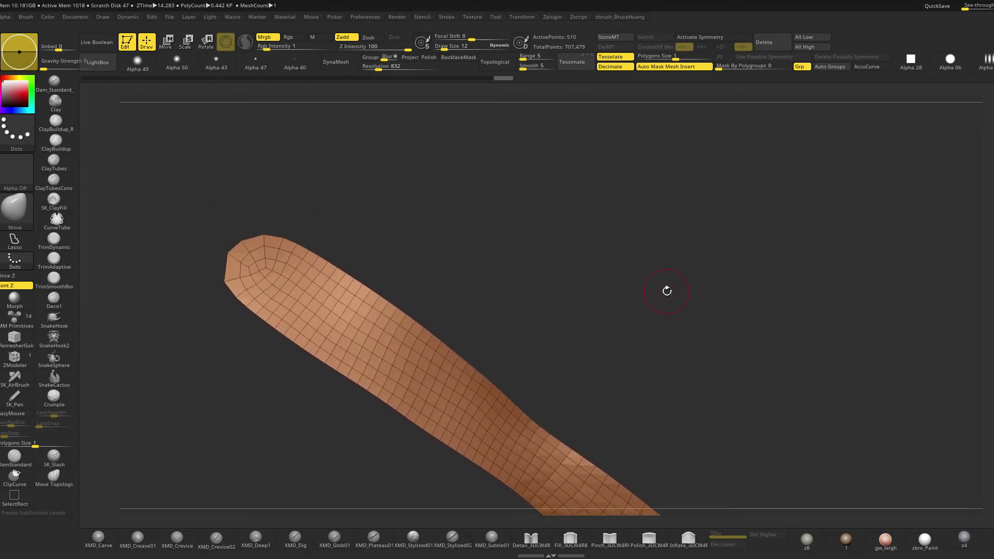
left_click_drag(229, 195, 212, 318, "ctrl+shift")
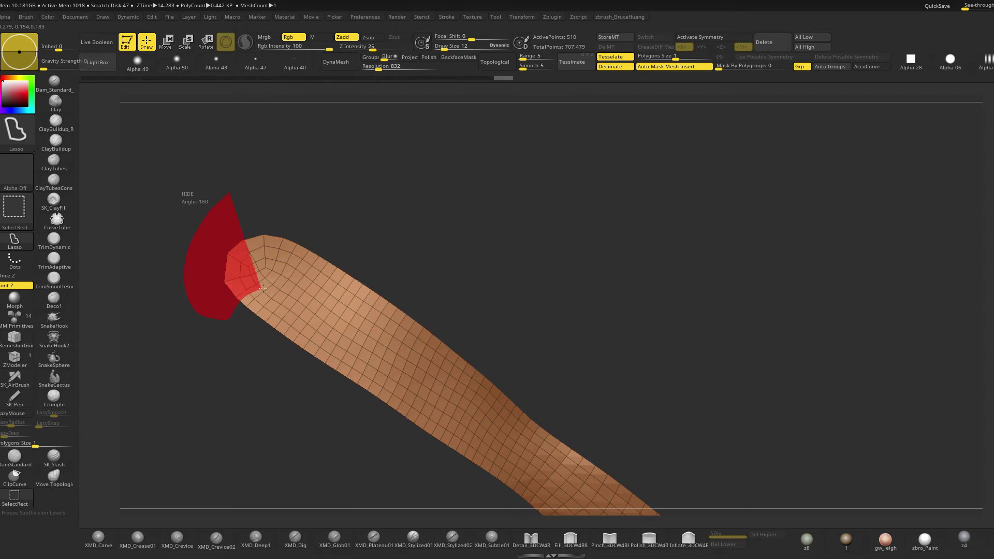
left_click_drag(296, 214, 298, 215, "ctrl+shift")
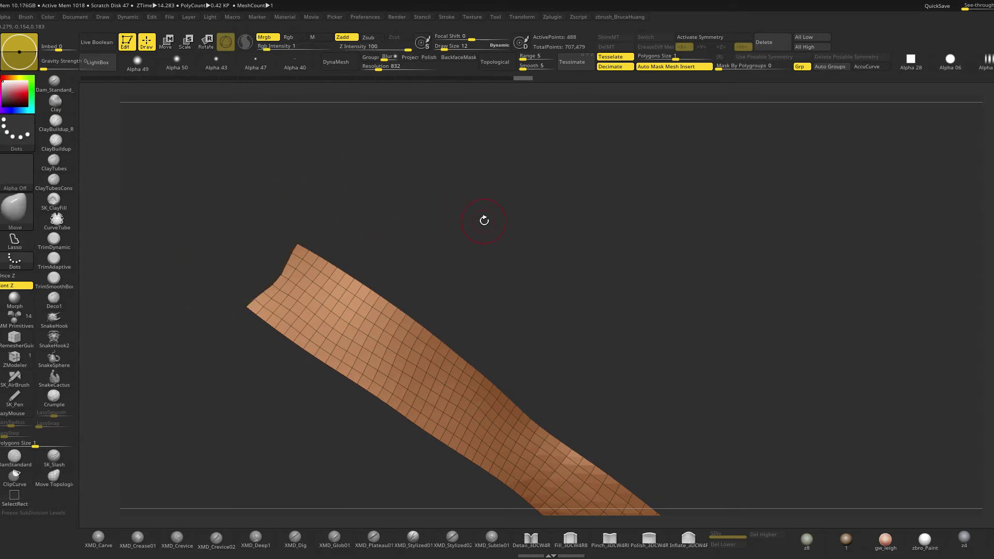
key("space")
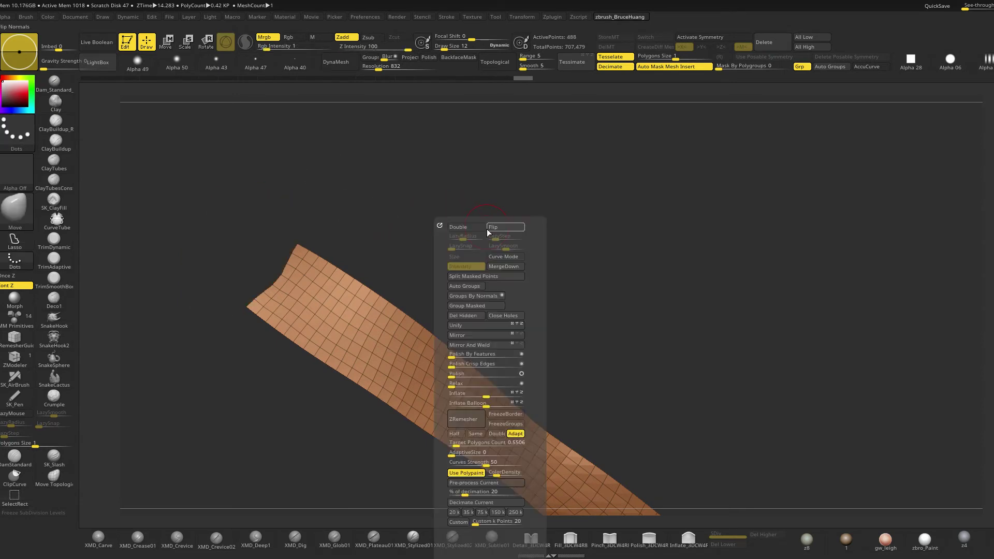
left_click(464, 314)
Even out the strap's cut upper end with the Move brush at draw size 21 and show the other parts again
key("s")
left_click_drag(280, 288, 285, 288)
key("space")
key("bracketleft")
mouse_move(542, 275)
left_mouse_down("alt")
mouse_move(501, 269)
mouse_move(506, 281)
mouse_move(535, 258)
left_mouse_up("alt")
key("shift+s")
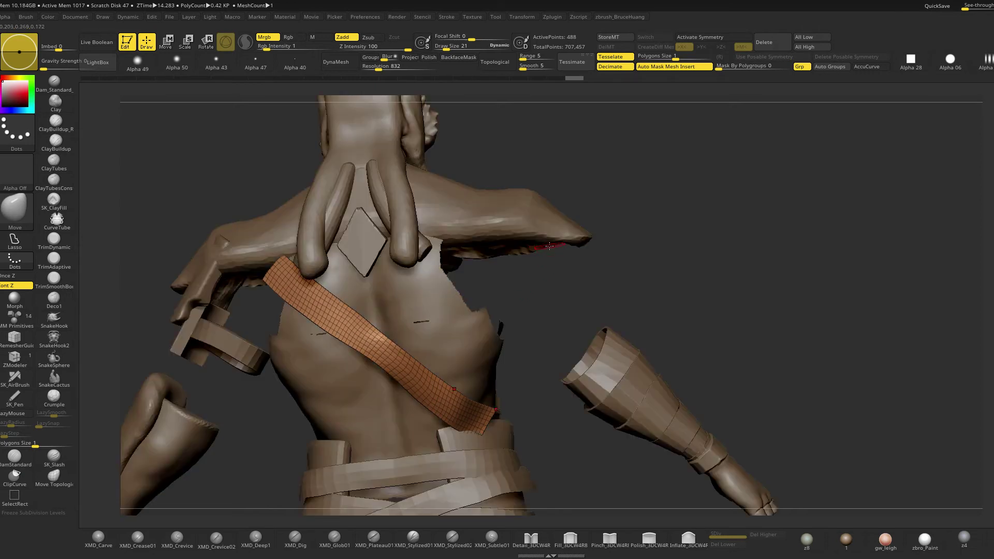
Pull the strap's lower end around the side of the torso toward the buckle frame with the Move brush at draw size 65
mouse_move(732, 221)
left_mouse_down()
mouse_move(673, 223)
mouse_move(718, 222)
mouse_move(714, 240)
mouse_move(717, 221)
mouse_move(705, 222)
left_mouse_up()
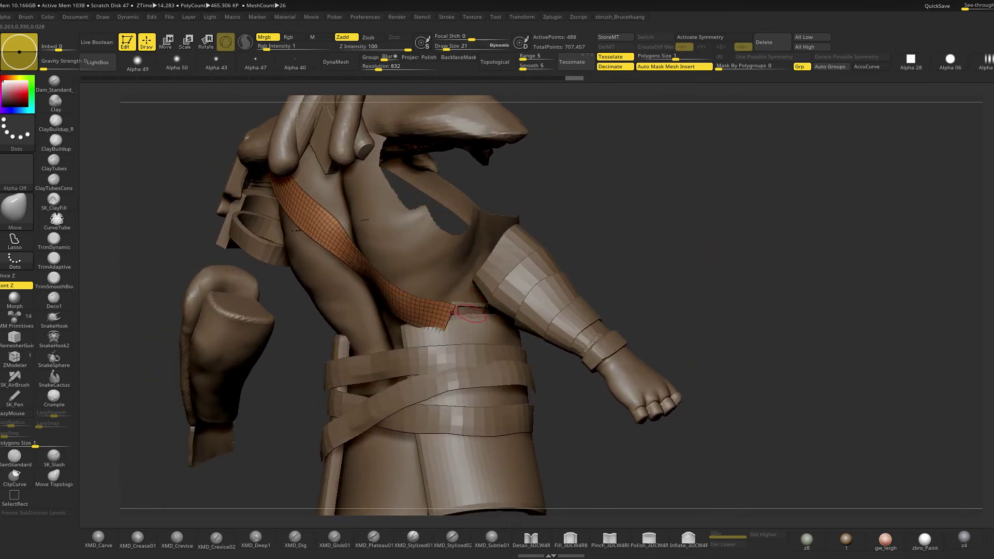
key("shift+f")
key("space")
left_click_drag(444, 318, 454, 318)
mouse_move(653, 243)
left_mouse_down()
mouse_move(606, 274)
mouse_move(467, 299)
left_mouse_up()
right_click_drag(206, 387, 255, 364)
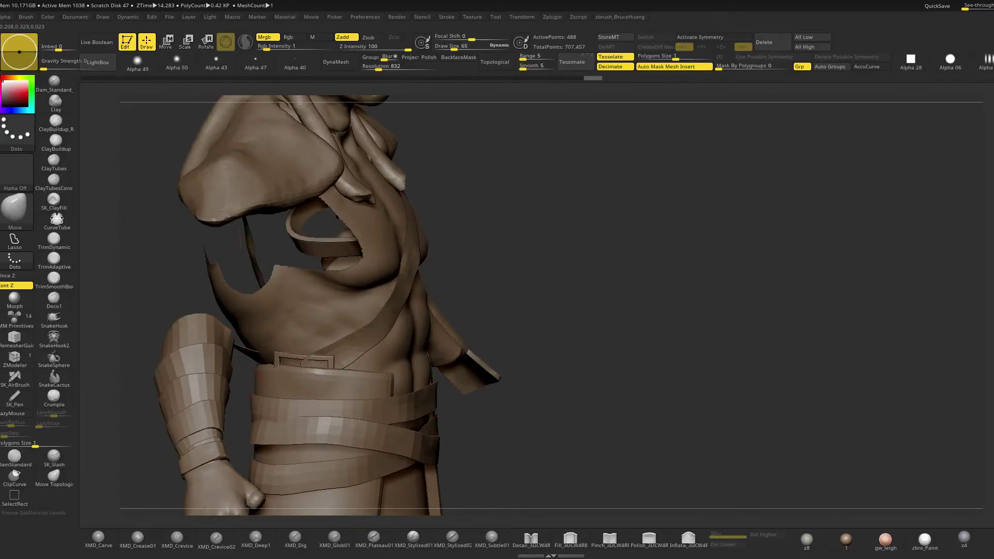
right_click_drag(231, 388, 317, 370)
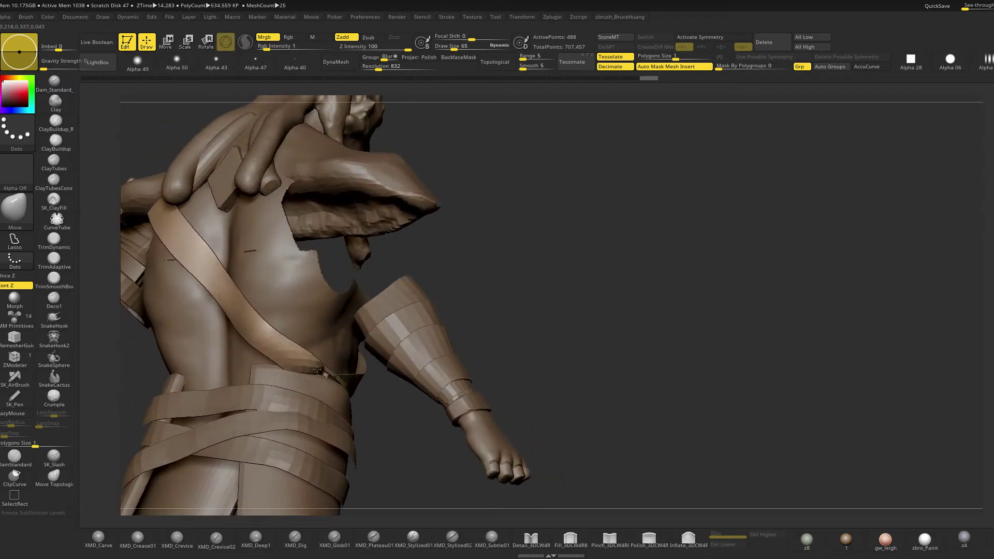
right_click_drag(282, 340, 338, 351)
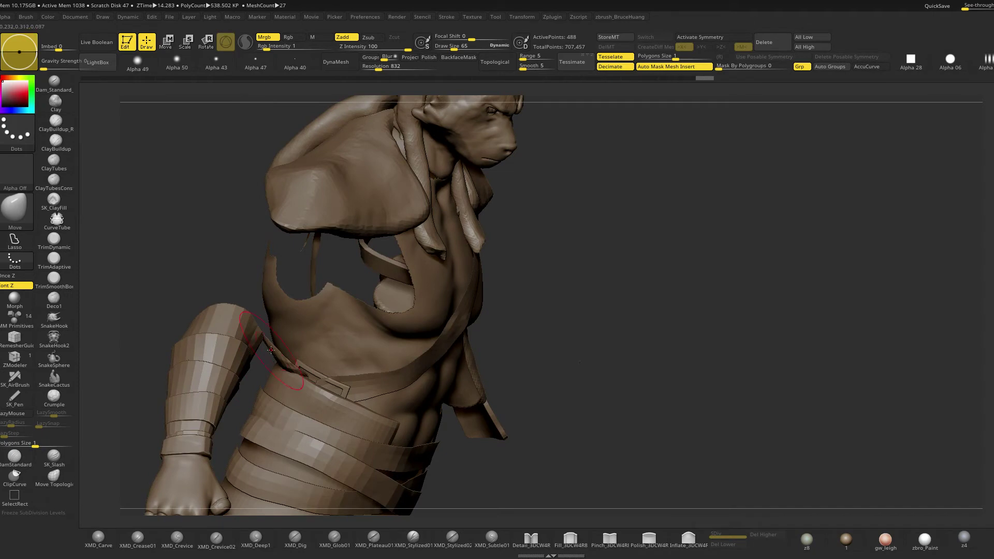
Refine the strap's lower end against the side of the waist with the Move brush at draw size 45
right_click_drag(185, 288, 259, 310)
key("space")
left_click_drag(260, 324, 255, 324)
mouse_move(299, 343)
right_mouse_down()
mouse_move(265, 336)
mouse_move(284, 350)
right_mouse_up()
key("space")
left_click_drag(263, 348, 259, 349)
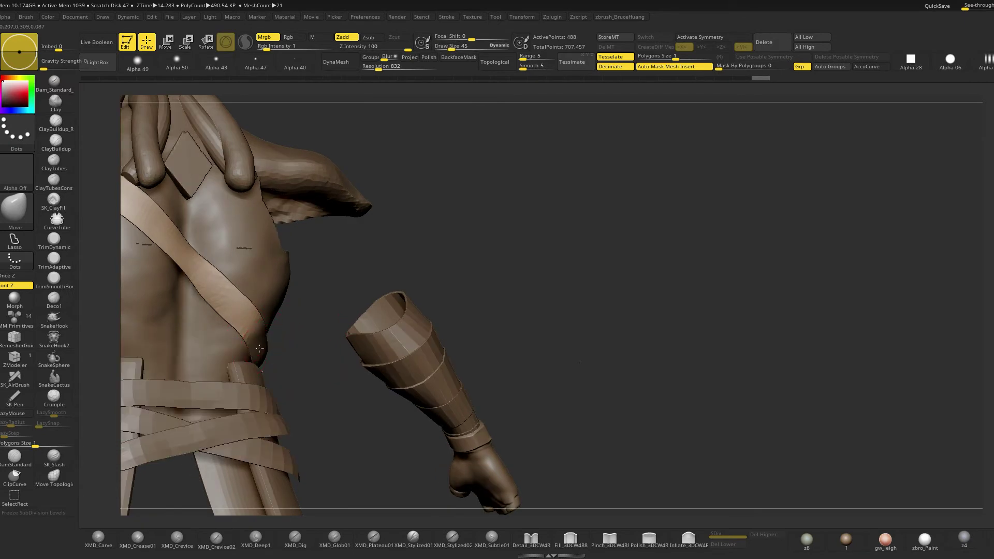
Select the body, unhide its arms, and reselect the diagonal strap on the back
right_click_drag(311, 348, 372, 307)
right_click_drag(486, 213, 517, 321, "alt")
left_click(453, 341, "alt")
left_click(728, 279, "ctrl+shift")
right_click_drag(728, 280, 615, 300)
left_click(345, 353, "alt")
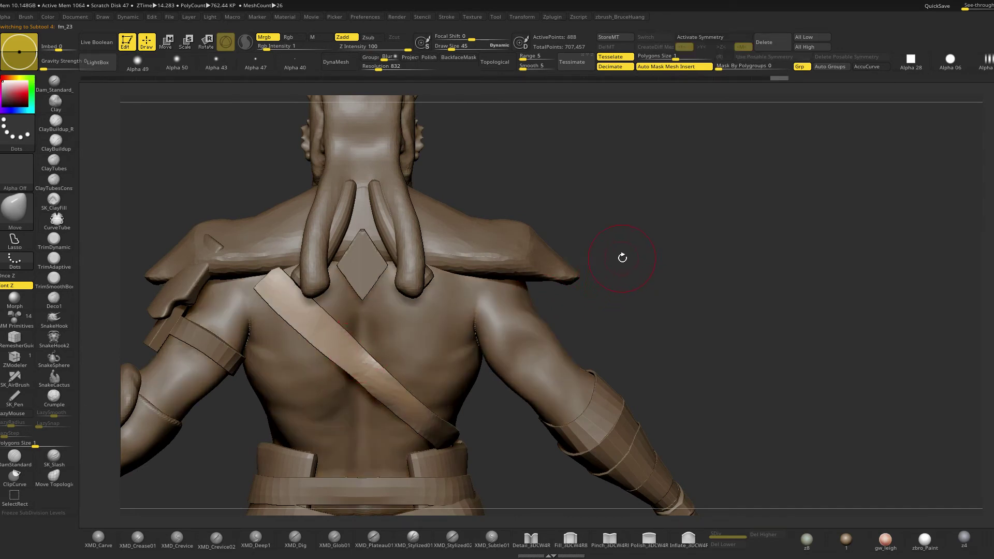
Reshape the strap's upper end and middle across the back with the Move brush at draw sizes 86 and 69
right_click_drag(715, 239, 692, 244, "shift")
key("space")
left_click_drag(263, 284, 269, 284)
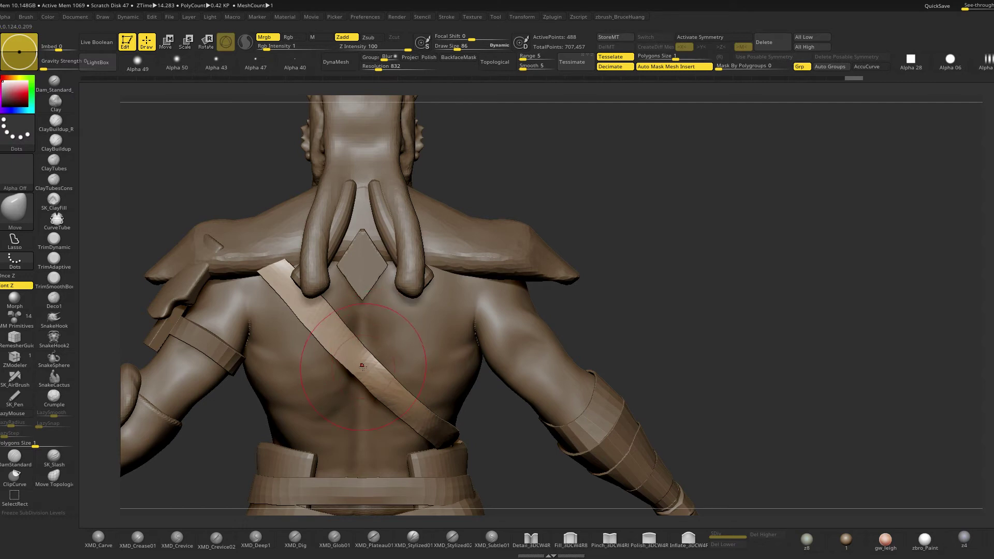
key("space")
left_click_drag(347, 331, 342, 331)
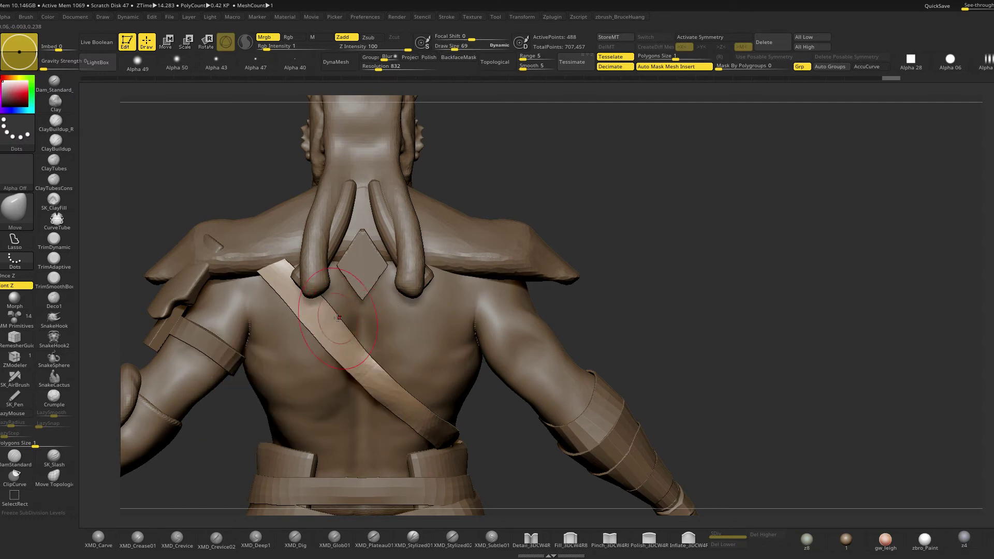
Thicken the diagonal strap into a solid band with the ZModeler brush
left_click_drag(578, 332, 631, 321)
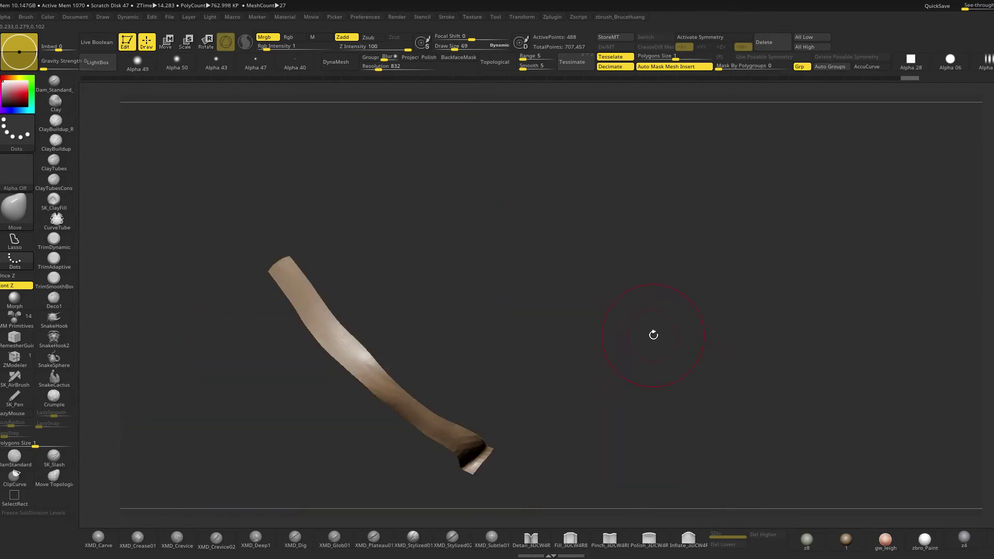
mouse_move(653, 333)
left_mouse_down()
mouse_move(582, 302)
mouse_move(645, 338)
left_mouse_up()
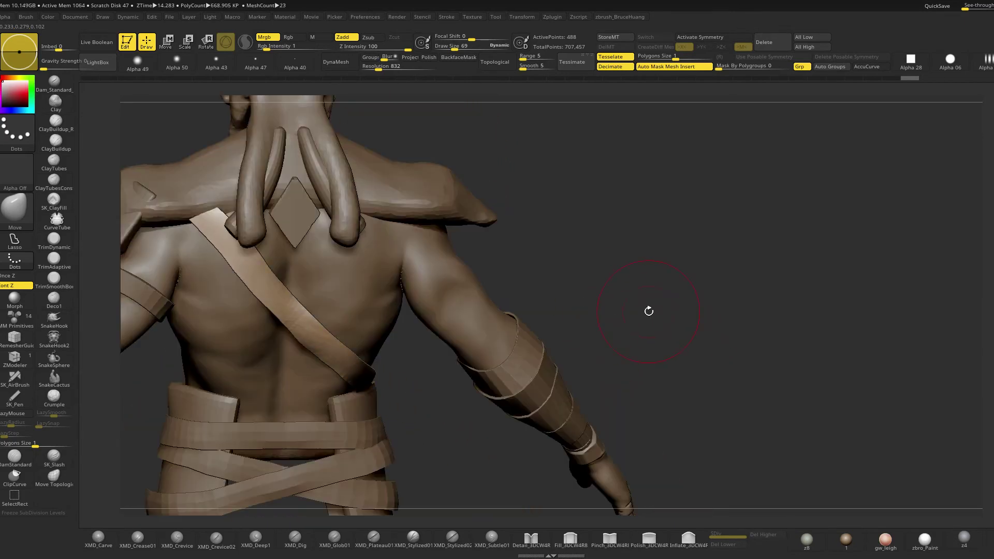
left_click_drag(648, 311, 629, 278)
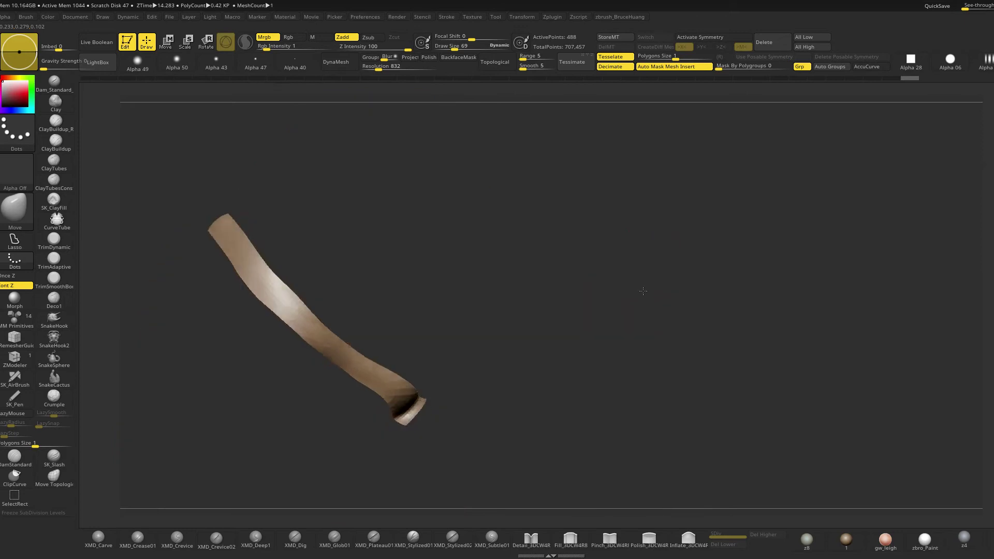
mouse_move(642, 301)
left_mouse_down()
mouse_move(652, 307)
mouse_move(642, 311)
left_mouse_up()
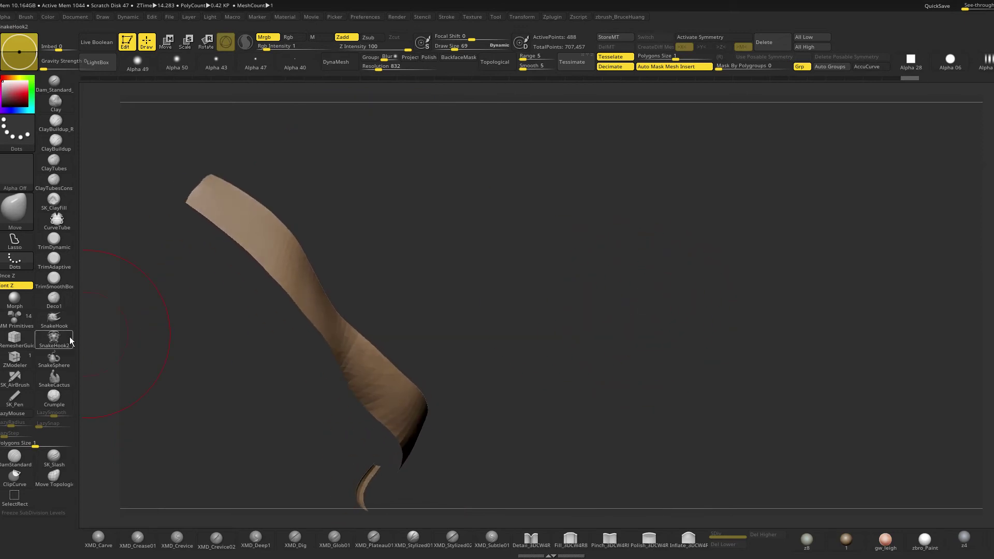
left_click(15, 360)
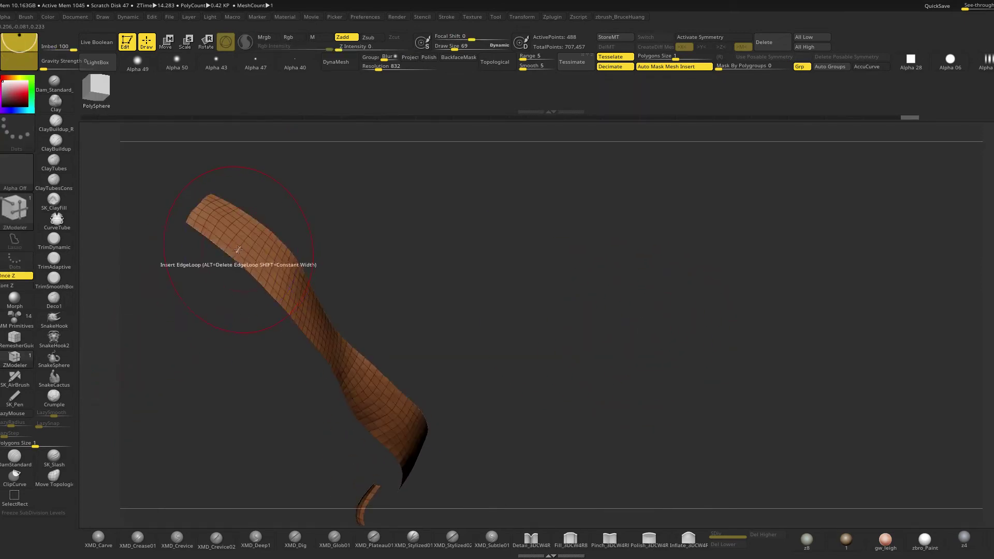
left_click_drag(235, 246, 250, 243)
left_click_drag(486, 279, 555, 264)
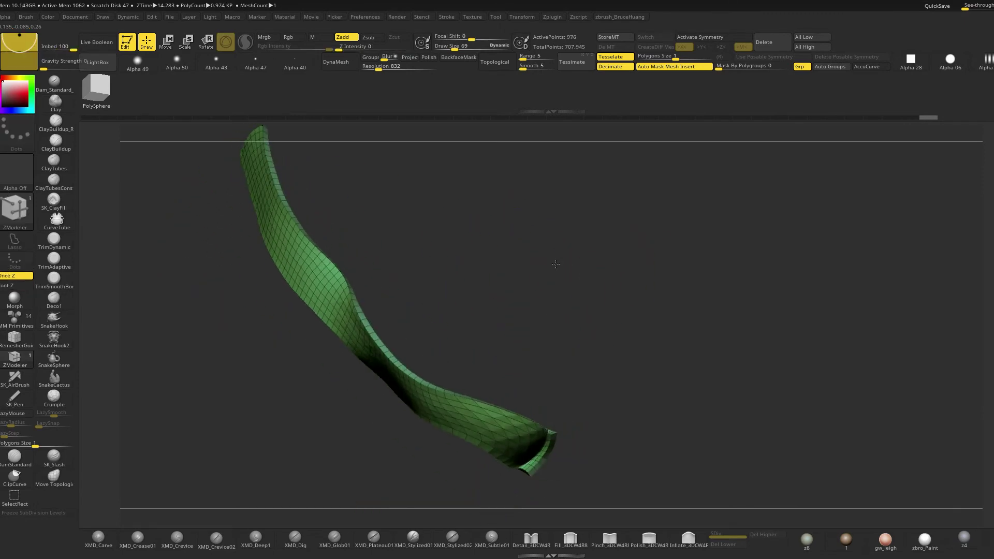
Try converting the thickened strap with DynaMesh at resolution 832, and undo the conversion and the thickening
left_click(349, 62)
mouse_move(433, 188)
left_mouse_down()
mouse_move(475, 231)
mouse_move(564, 398)
mouse_move(555, 383)
left_mouse_up()
key("space")
key("shift+f")
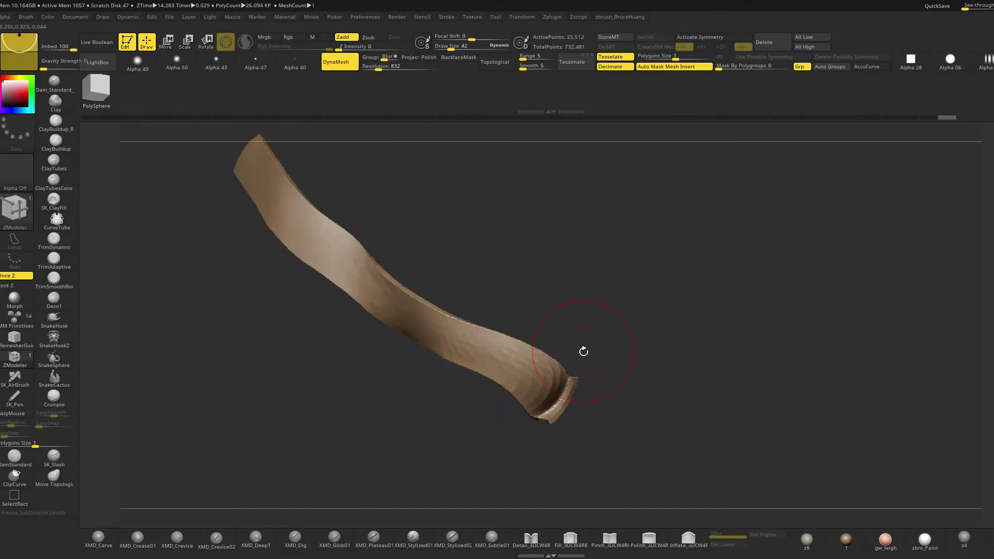
key("2")
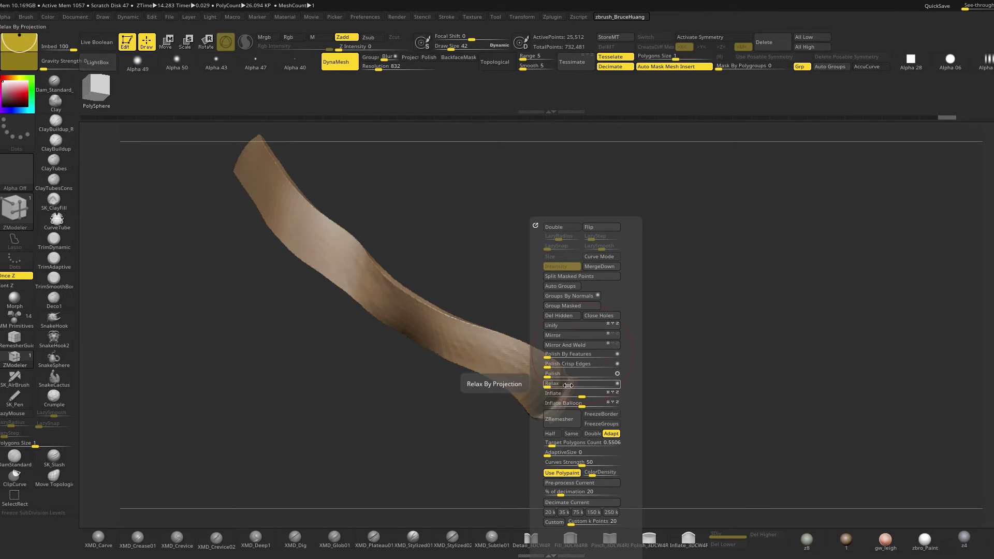
mouse_move(436, 241)
left_mouse_down()
mouse_move(588, 251)
mouse_move(569, 268)
left_mouse_up()
key("ctrl+z")
key("ctrl+z")
Show the strap's wireframe and adjust its lower end beside the waist with the Move brush at draw size 42
key("shift+f")
left_click_drag(675, 415, 586, 407)
key("b")
key("m")
key("v")
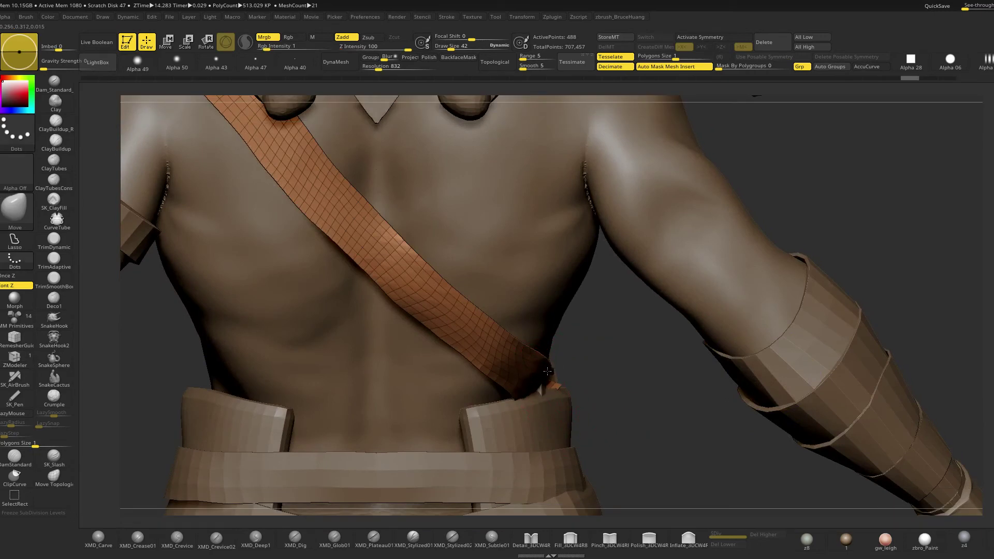
left_click_drag(891, 362, 548, 385)
key("alt+s")
left_click_drag(493, 411, 604, 340)
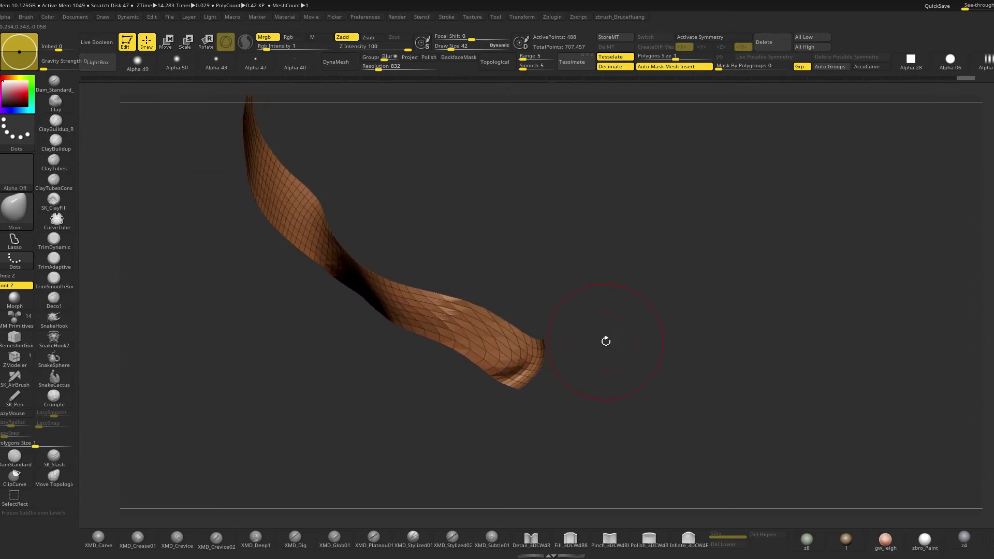
Trim the distorted lower end off the isolated back strap and smooth its outline with Polish By Features
key("shift+alt+s")
key("shift+alt+s")
left_click_drag(799, 311, 717, 334)
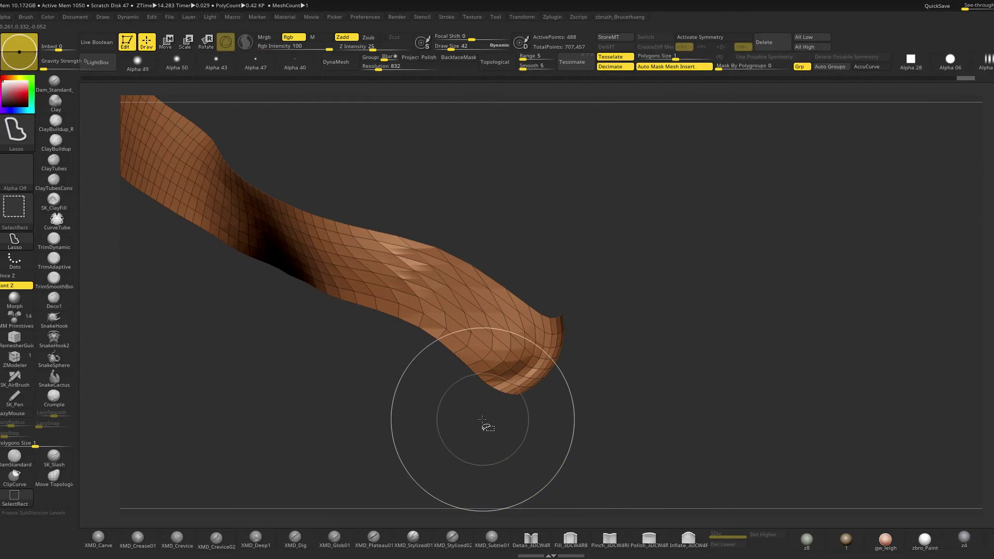
mouse_move(458, 445)
left_mouse_down("ctrl+alt+shift")
mouse_move(597, 440)
mouse_move(609, 243)
left_mouse_up("ctrl+alt+shift")
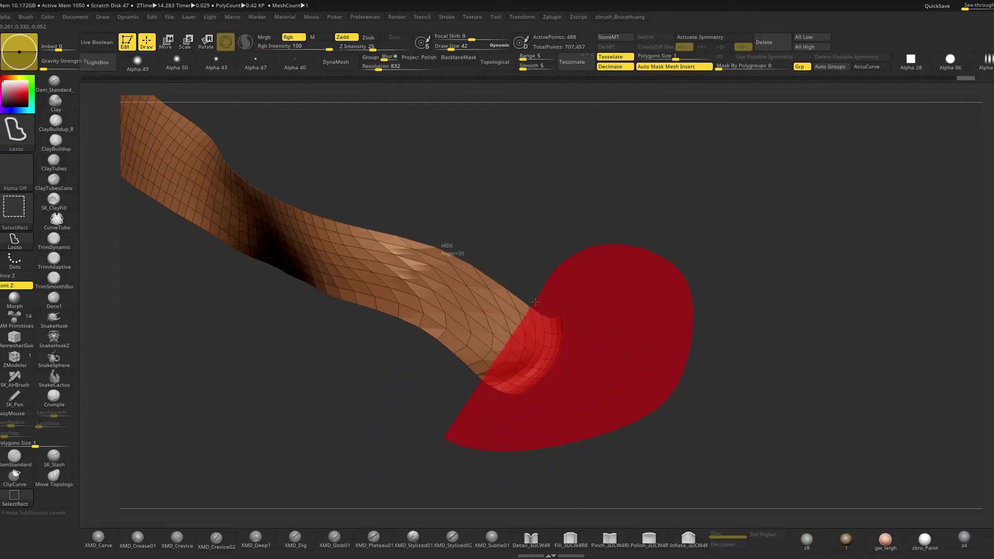
left_click_drag(443, 425, 445, 427, "ctrl+alt+shift")
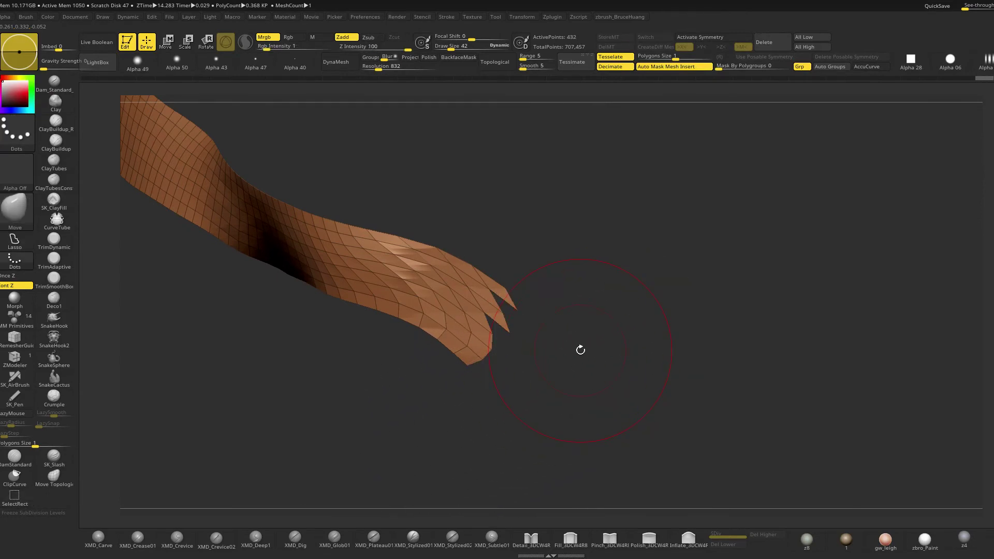
key("space")
left_click(558, 315)
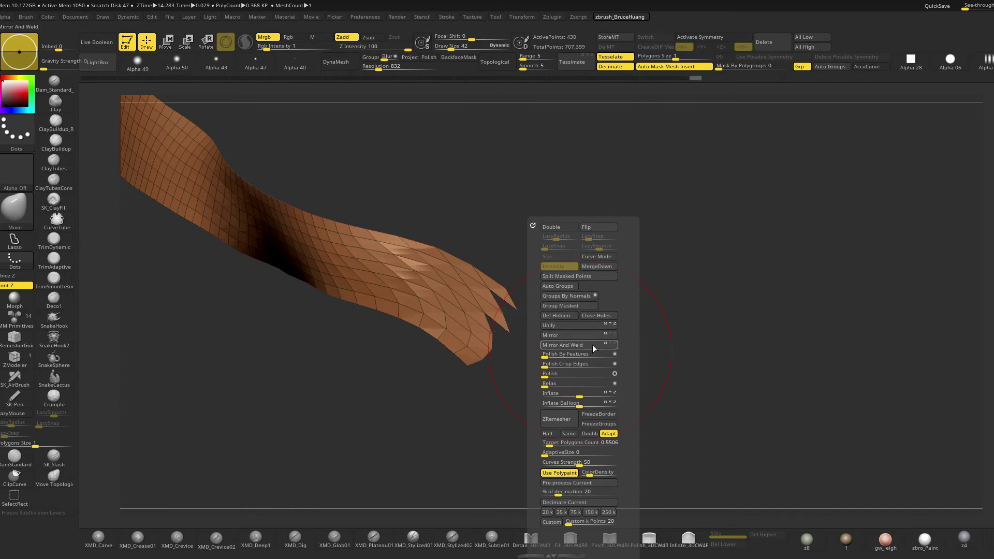
left_click(612, 355)
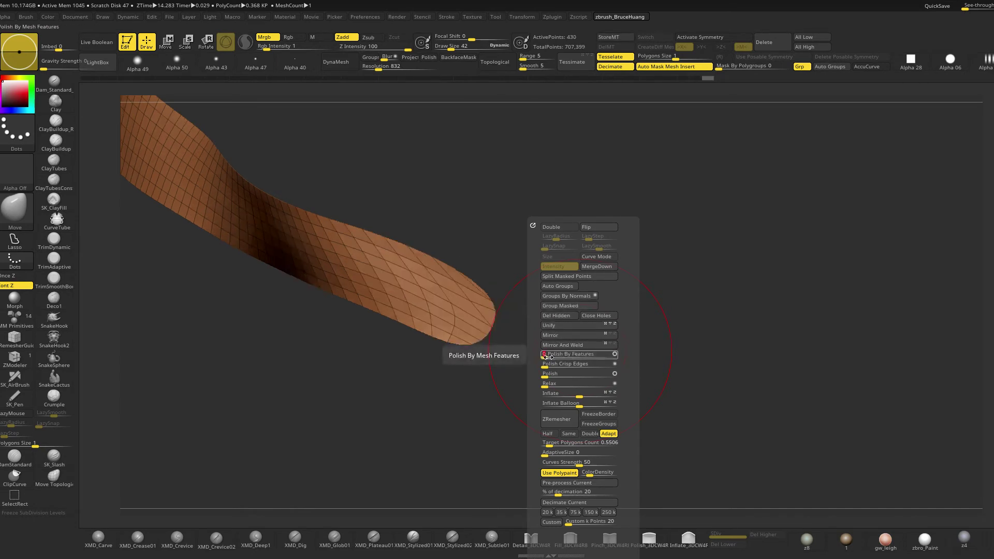
Remesh the back strap with ZRemesher, using a lower target polygon count for a coarser grid
left_click_drag(513, 420, 615, 293)
key("space")
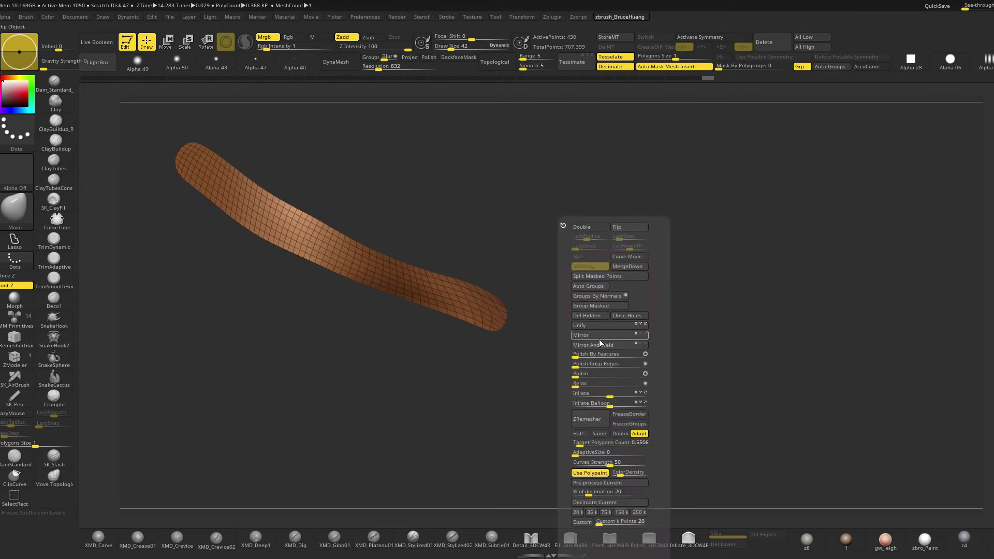
left_click(589, 423)
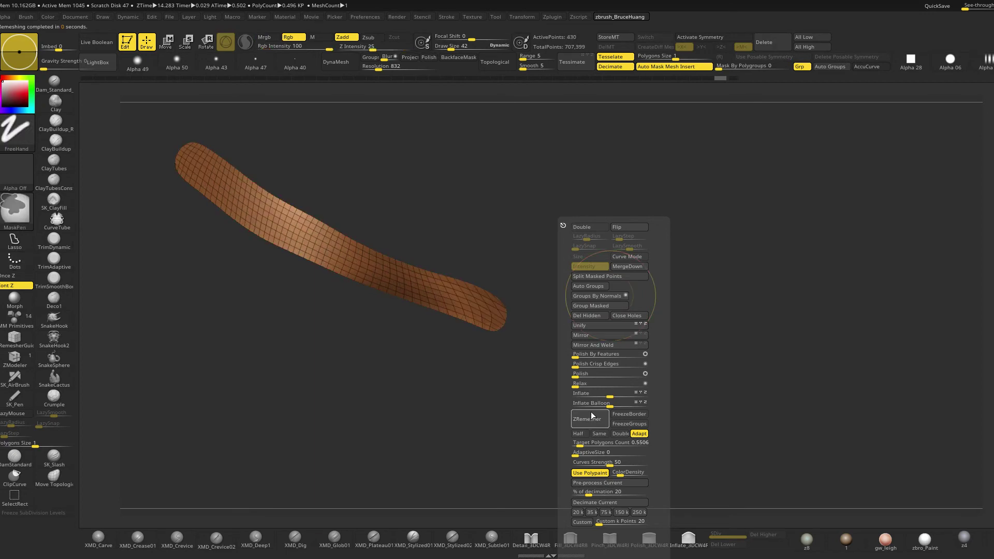
left_click(580, 444)
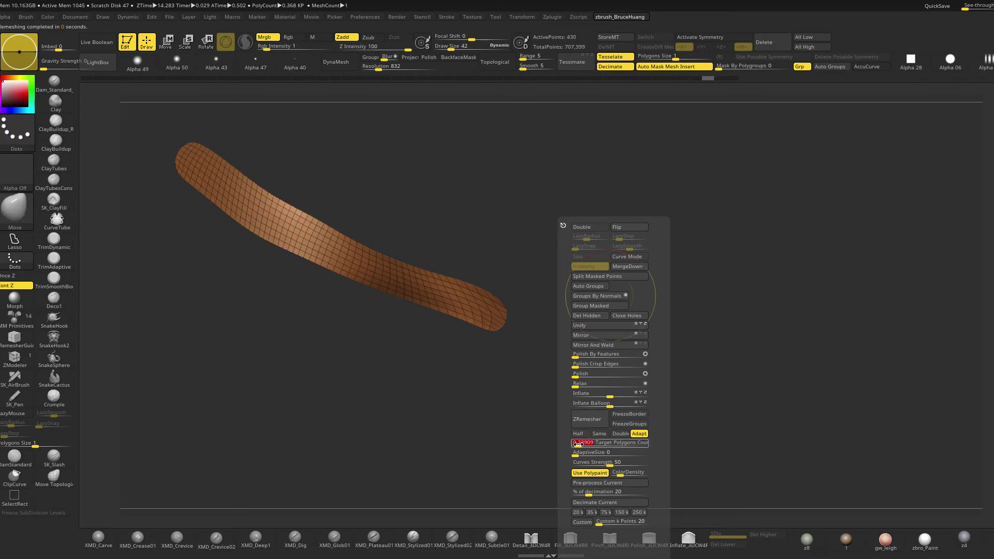
type("0.239")
key("Return")
left_click(586, 418)
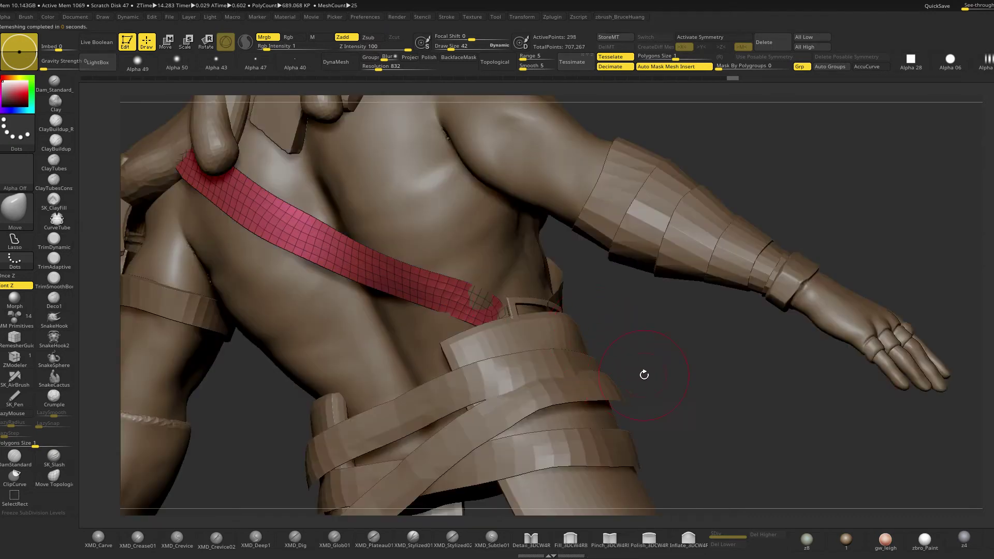
Examine how the back strap's lower end meets the waist buckle, and select the buckle frame
left_click_drag(644, 375, 555, 357)
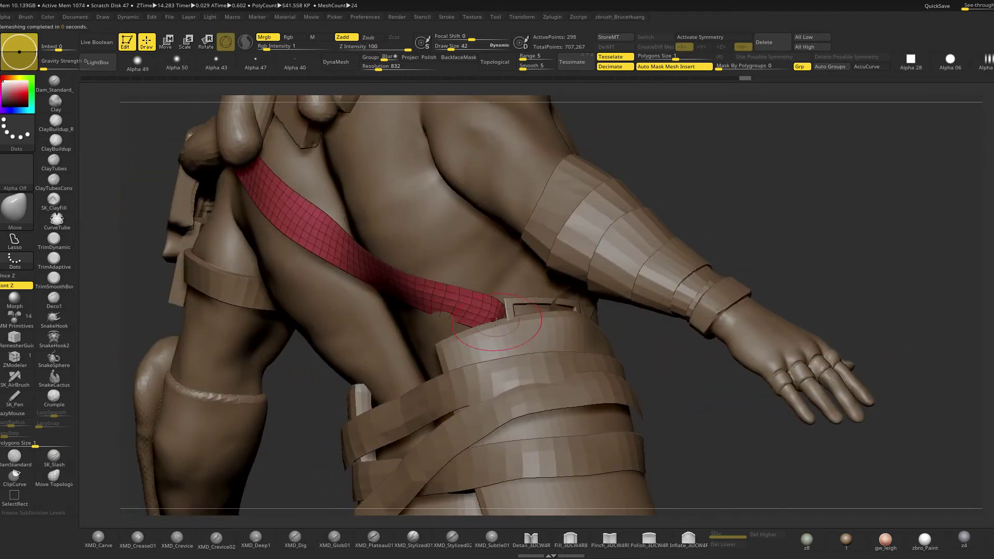
right_click_drag(608, 356, 645, 381)
left_click_drag(645, 381, 789, 374)
left_click_drag(857, 344, 849, 401)
left_click(570, 352, "alt")
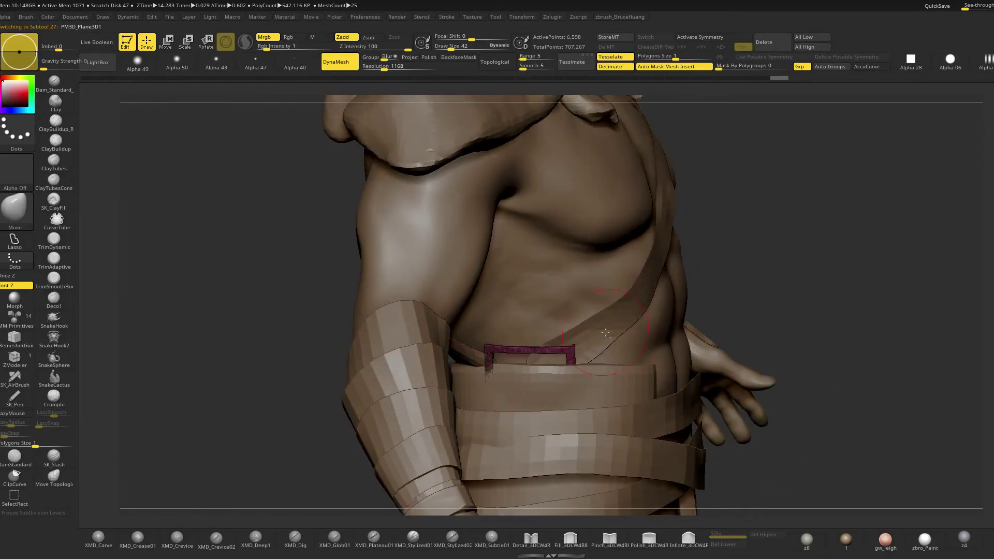
left_click_drag(763, 302, 751, 345)
Pull the front chest strap's lower end around the waist to the buckle with the Move brush at draw sizes 65 and 36
left_click(544, 300, "alt")
left_click_drag(783, 280, 693, 289)
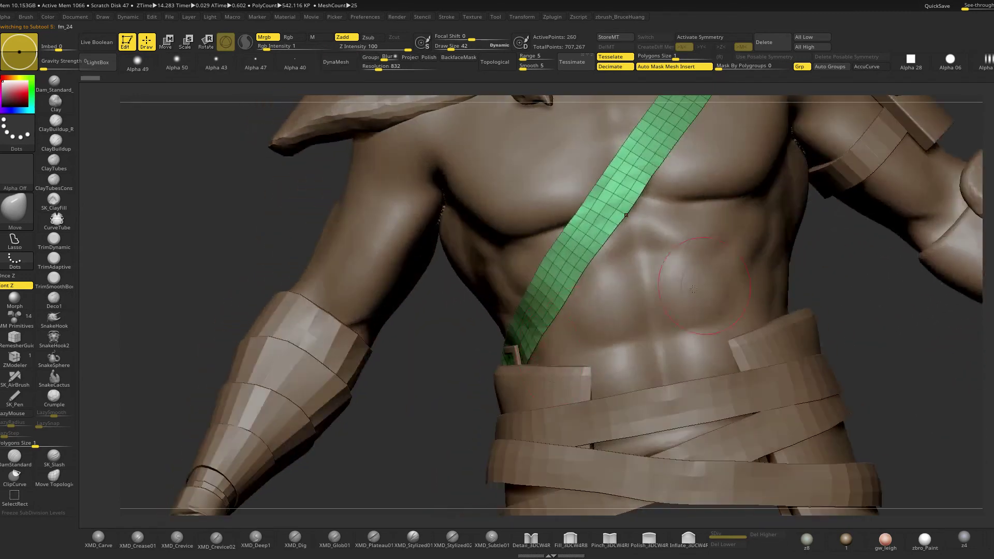
mouse_move(459, 368)
left_mouse_down()
mouse_move(693, 357)
mouse_move(638, 358)
left_mouse_up()
key("space")
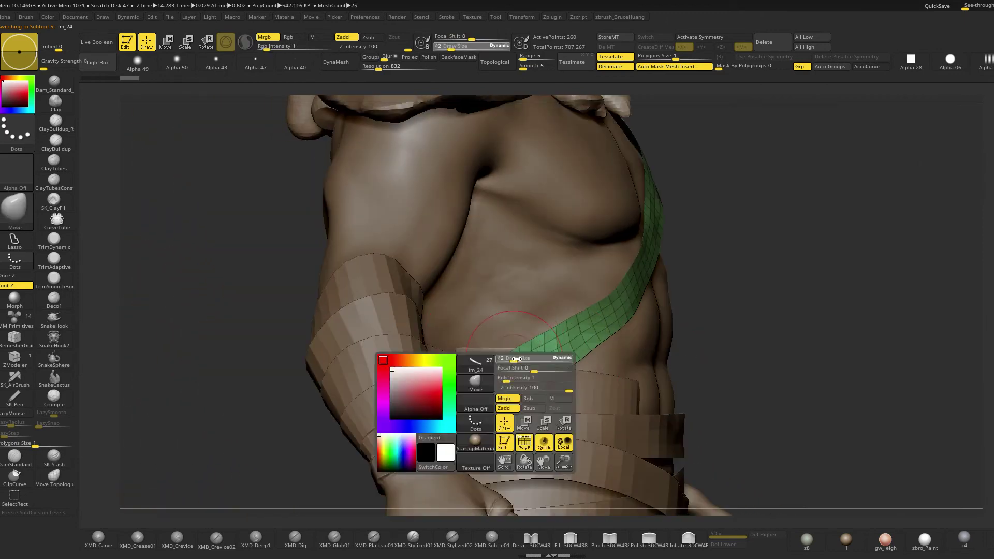
left_click_drag(508, 363, 516, 363)
mouse_move(748, 321)
left_mouse_down()
mouse_move(606, 330)
mouse_move(800, 335)
left_mouse_up()
key("space")
left_click_drag(629, 291, 623, 291)
left_click_drag(773, 264, 721, 263)
key("space")
left_click_drag(650, 277, 645, 276)
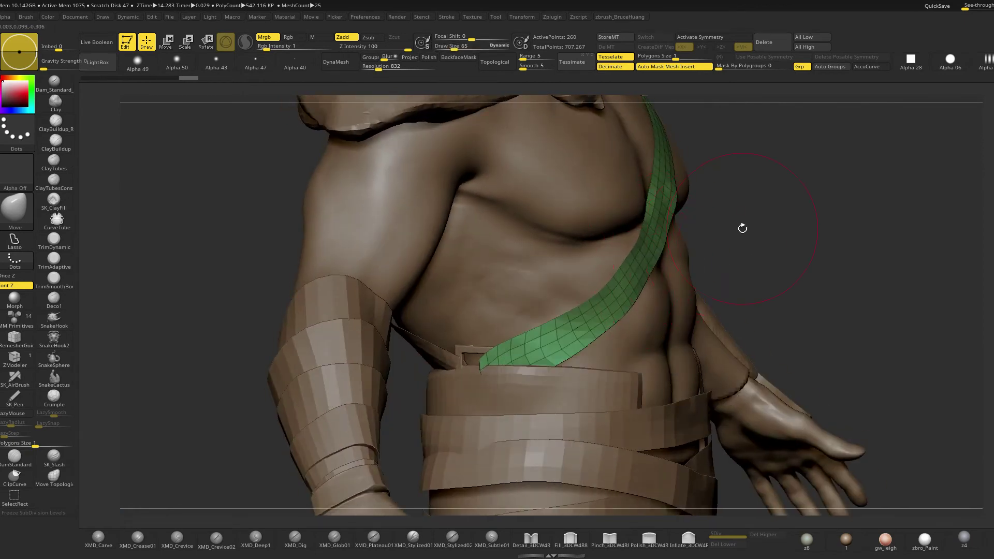
left_click_drag(743, 229, 666, 233)
left_click_drag(776, 253, 674, 363)
key("space")
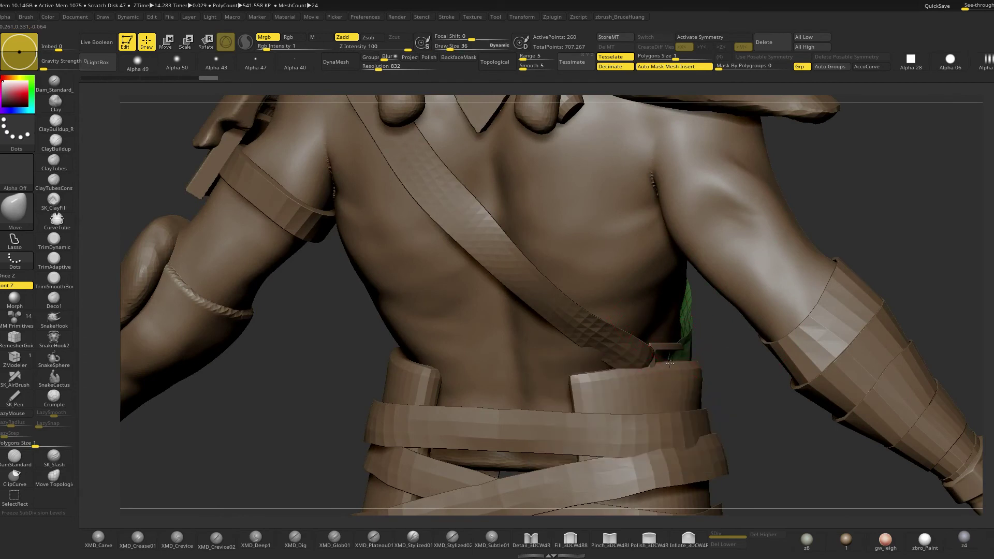
Select the back strap, set the draw size to 51, and check the strap's fit from the back and front
left_click_drag(727, 380, 666, 359)
left_click(638, 350, "alt")
key("space")
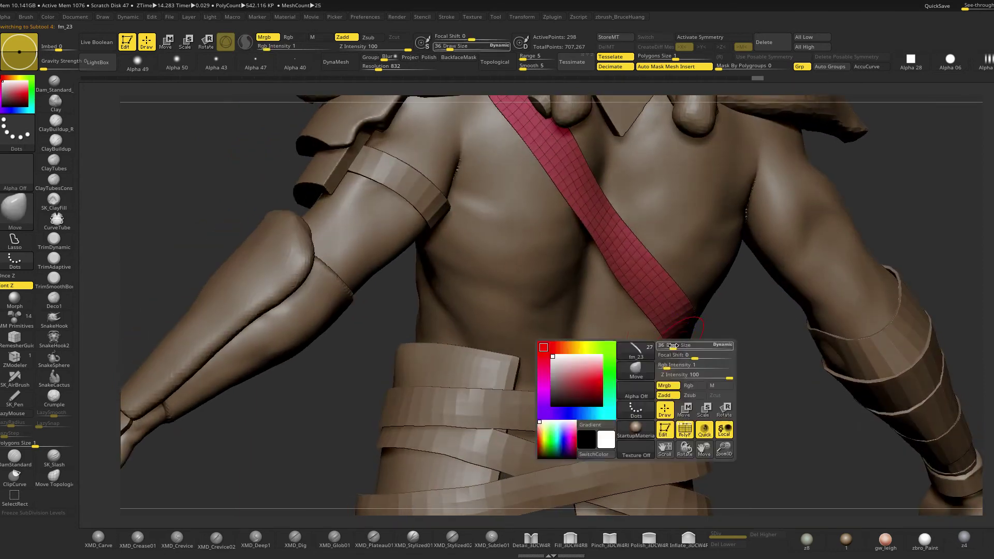
left_click_drag(676, 348, 757, 355)
left_click_drag(855, 284, 792, 337, "alt")
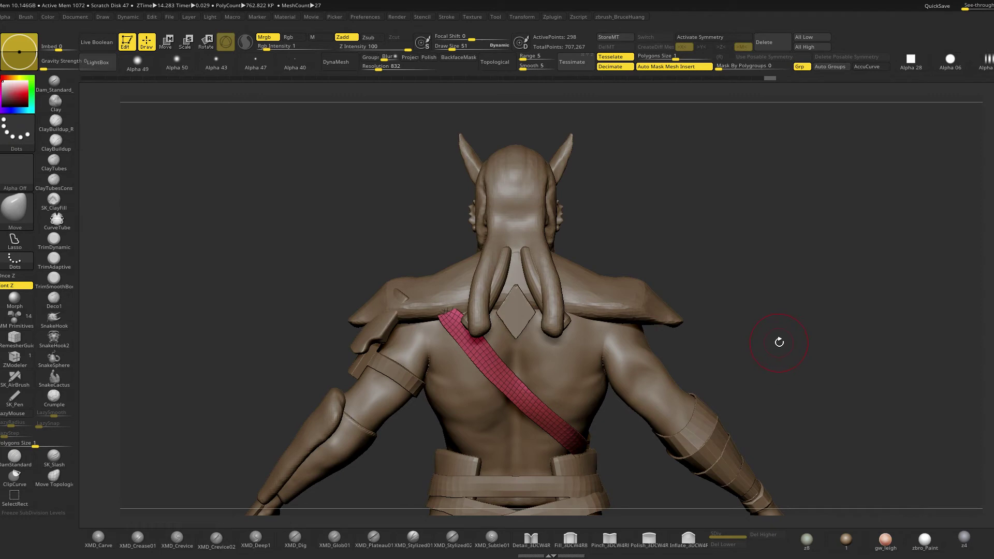
mouse_move(807, 332)
left_mouse_down()
mouse_move(927, 323)
mouse_move(855, 302)
mouse_move(827, 274)
left_mouse_up()
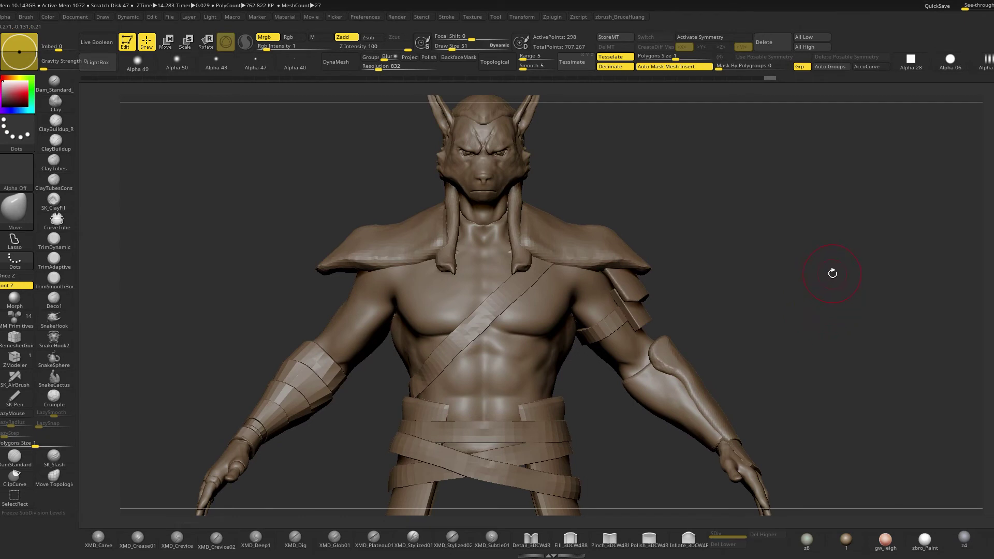
Insert a Cylinder Inner primitive on the front strap's upper end near the shoulder and split it into its own subtool
mouse_move(841, 290)
left_mouse_down()
mouse_move(697, 288)
mouse_move(643, 257)
mouse_move(692, 251)
mouse_move(621, 259)
left_mouse_up()
left_click(558, 279, "alt")
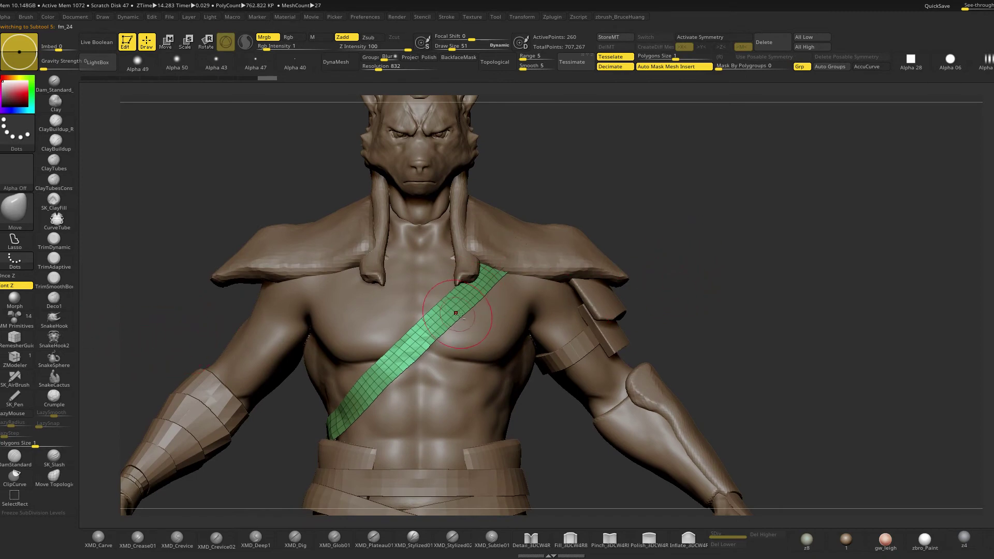
left_click_drag(712, 258, 702, 257)
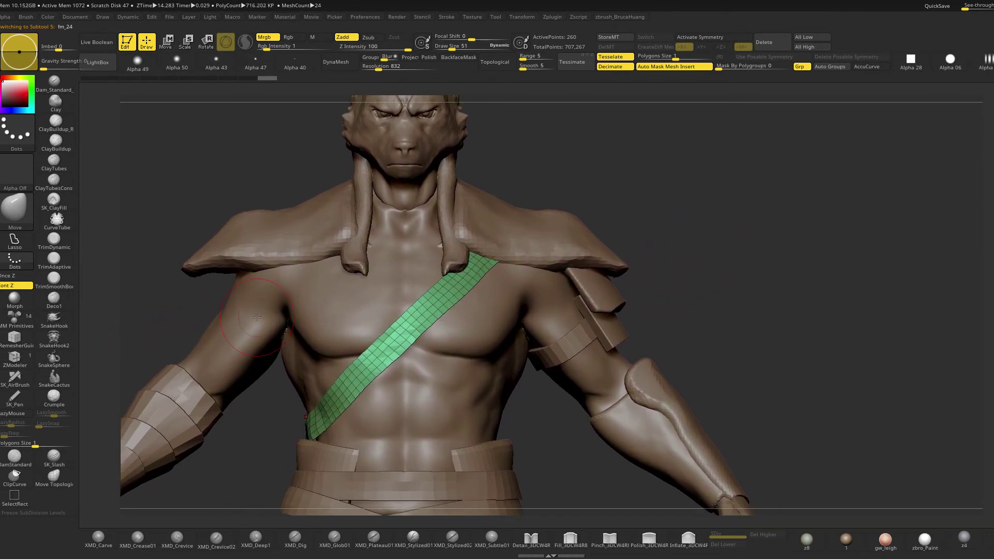
left_click(31, 317)
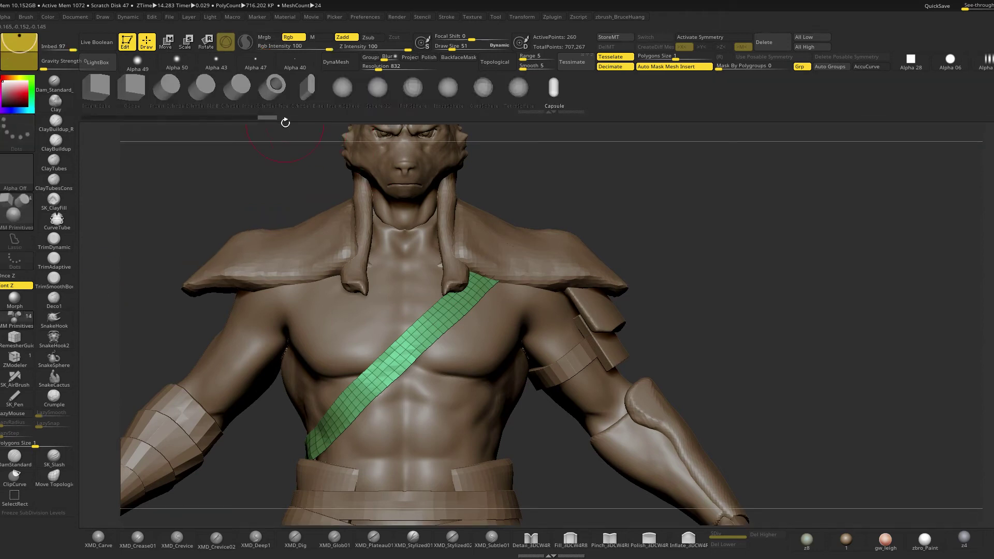
left_click(231, 102)
left_click_drag(455, 309, 455, 331)
left_click_drag(629, 234, 638, 253)
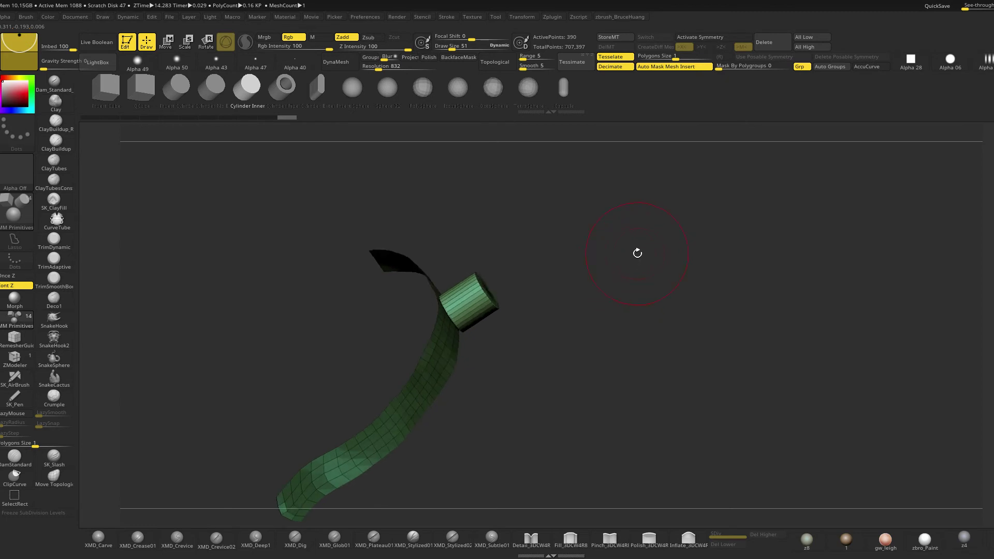
key("space")
left_click(580, 275)
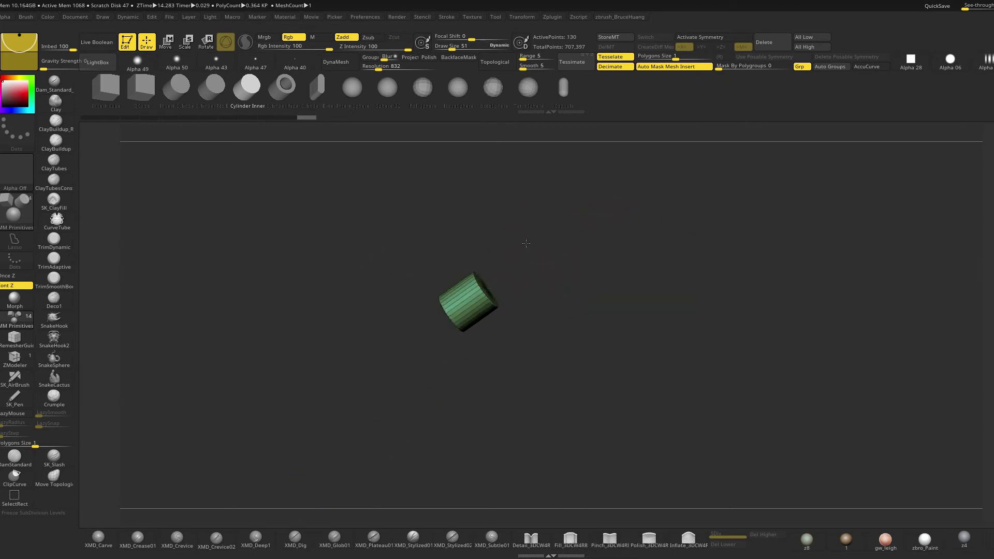
Flatten the cylinder along its Z axis into a thin disc and position it at the shoulder end of the strap
key("w")
left_click_drag(464, 306, 463, 307)
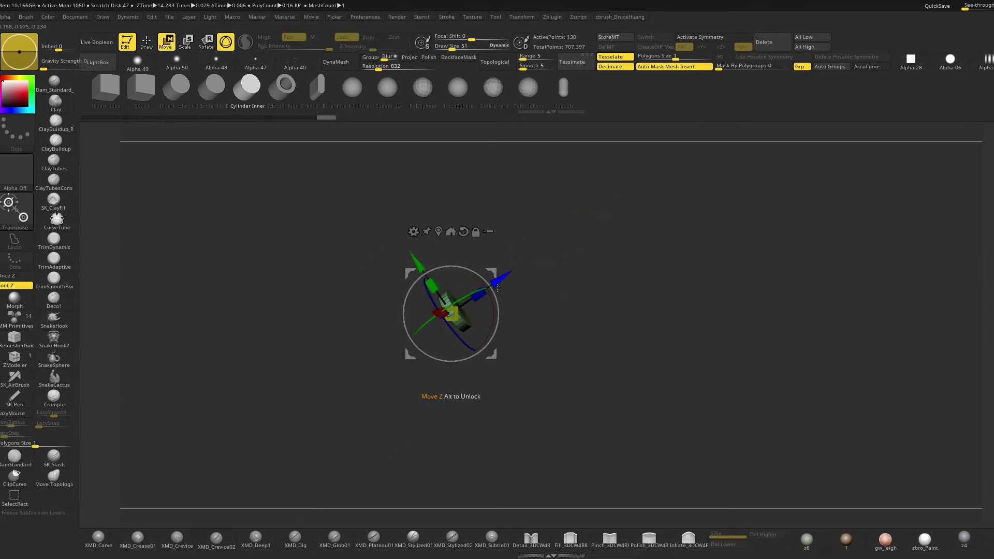
left_click_drag(606, 270, 559, 270, "shift")
left_click_drag(711, 193, 817, 206)
key("alt+s")
left_click_drag(396, 313, 470, 266)
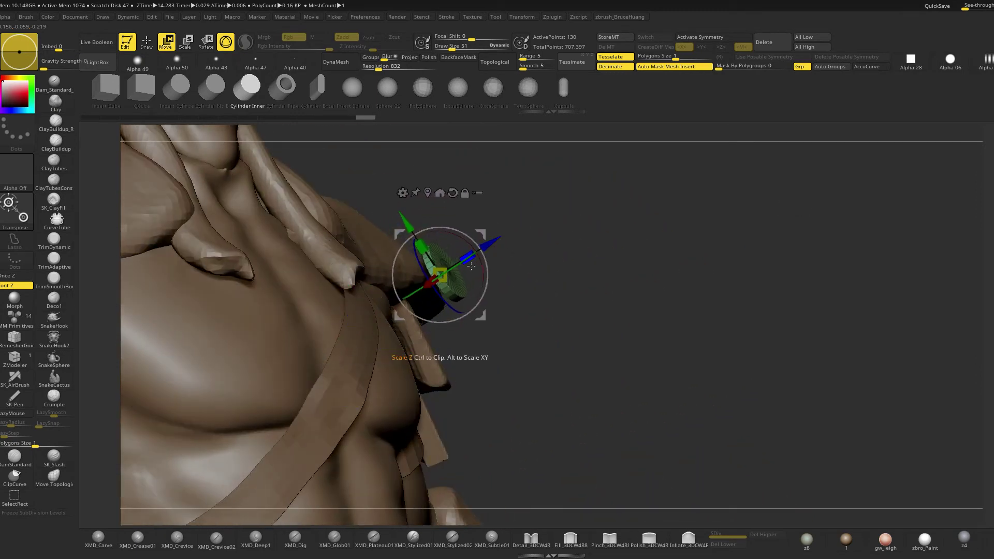
key("alt+s")
With the ZModeler brush at draw size 6, replace the disc's inner edge loop with one near the rim
mouse_move(634, 237)
left_mouse_down()
mouse_move(620, 244)
mouse_move(651, 302)
mouse_move(621, 331)
left_mouse_up()
key("q")
key("space")
left_click_drag(647, 280, 635, 281)
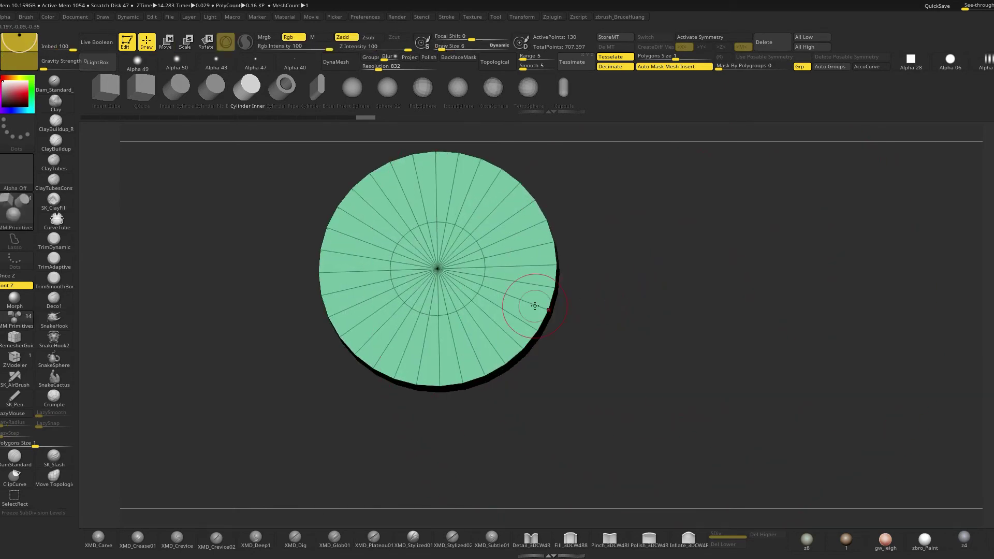
left_click(15, 357)
key("space")
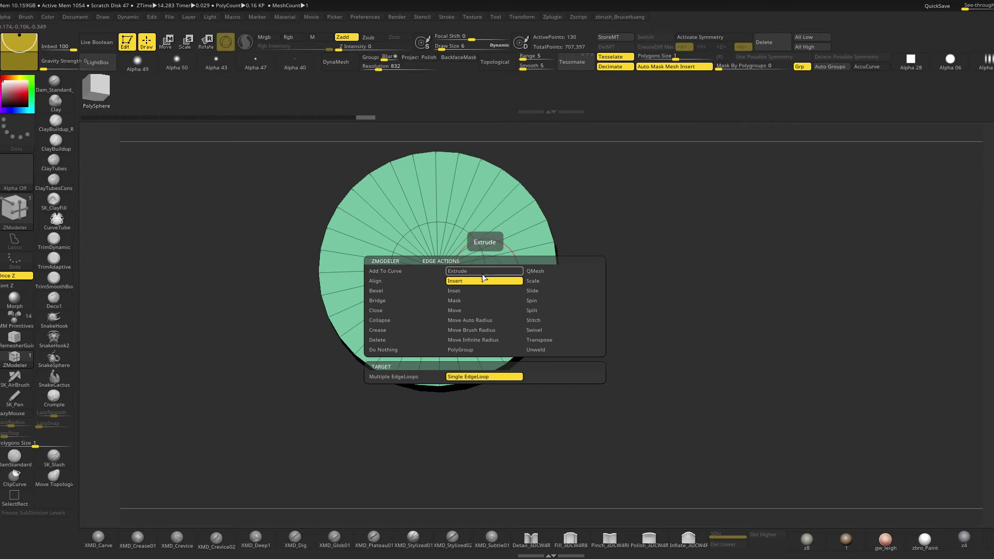
left_click(484, 271, "alt")
left_click(542, 267)
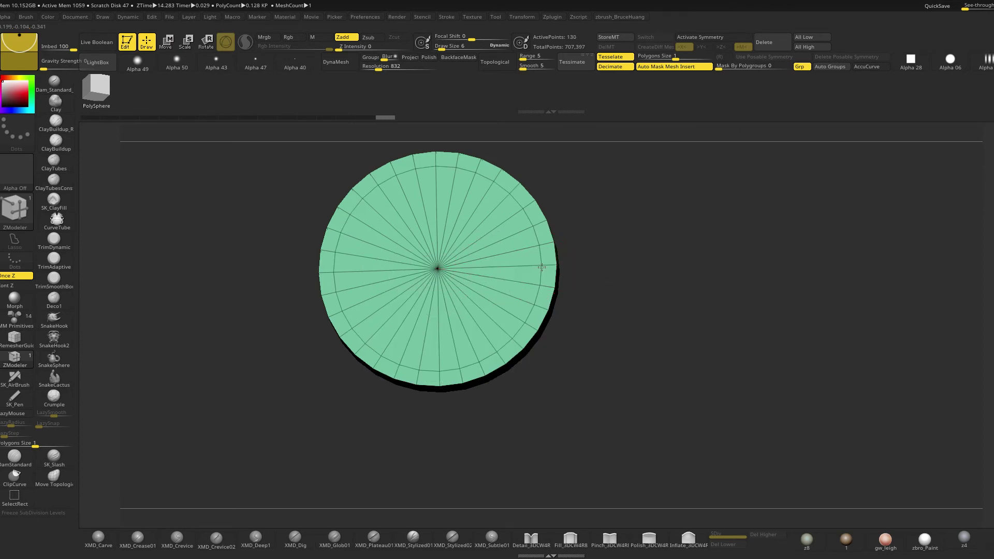
left_click_drag(628, 261, 508, 249)
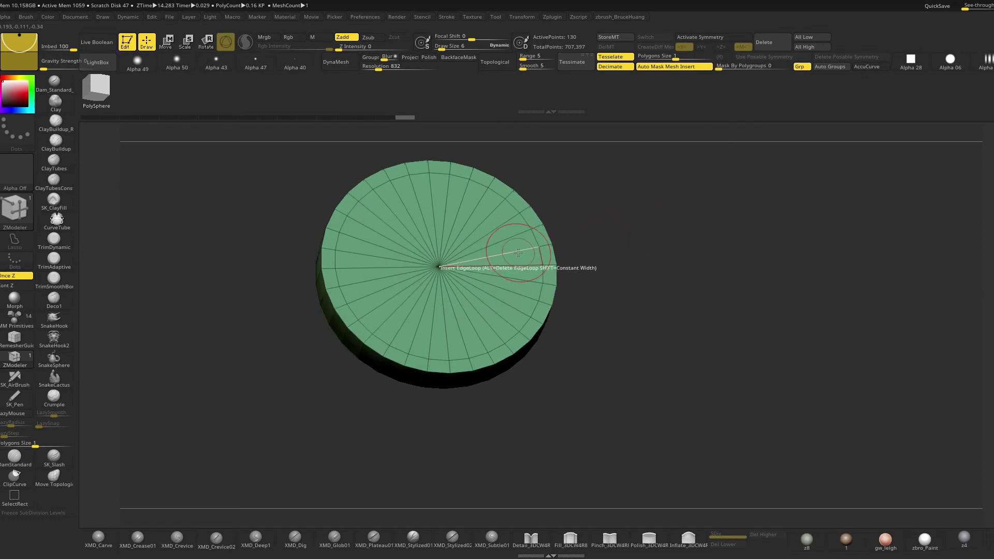
Recess the disc's centre with the ZModeler QMesh Polygroup All action, leaving a raised rim
key("space")
left_click(514, 324)
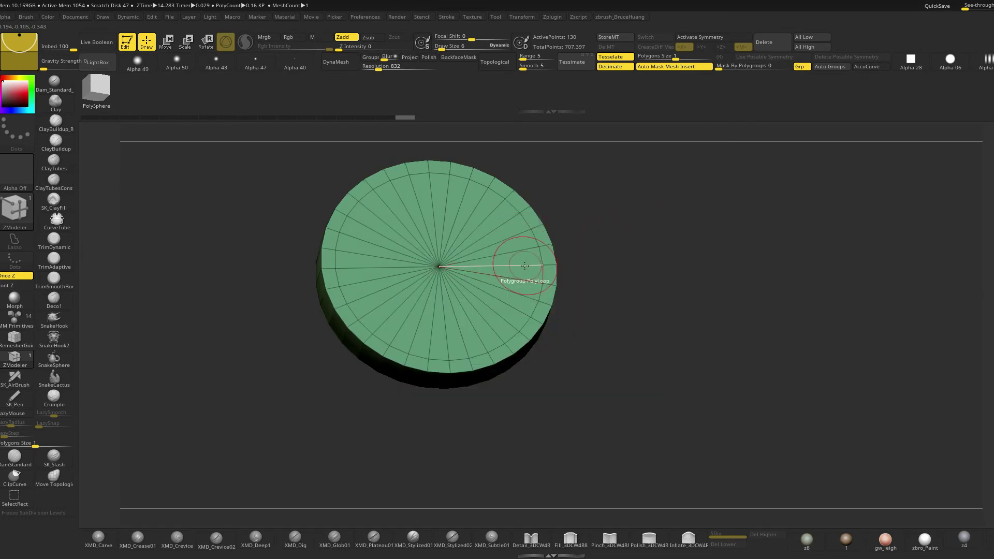
mouse_move(604, 250)
left_mouse_down()
mouse_move(622, 246)
mouse_move(611, 249)
left_mouse_up()
key("space")
left_click(526, 260)
left_click_drag(527, 263, 514, 280)
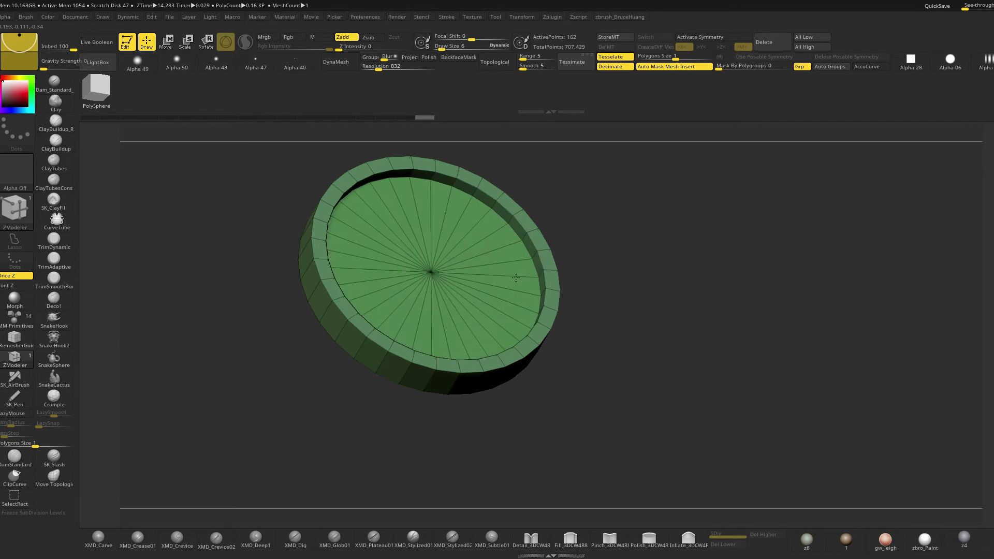
left_click_drag(638, 217, 648, 252)
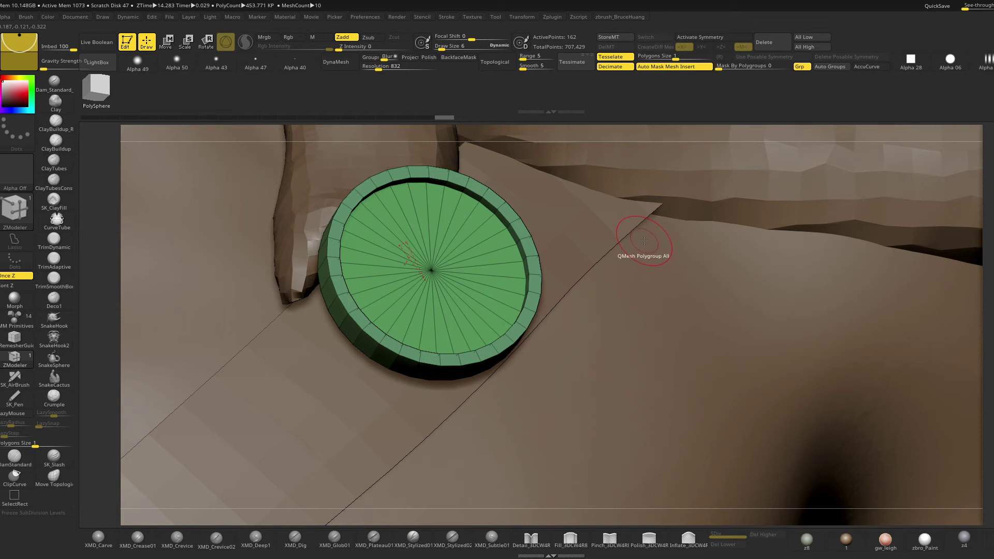
Isolate the disc and pull a detached copy of its recessed circular face outward with ZModeler QMesh Polygroup All
key("alt+shift+s")
mouse_move(643, 240)
left_mouse_down()
mouse_move(647, 250)
mouse_move(657, 244)
mouse_move(639, 247)
left_mouse_up()
right_click_drag(510, 275, 629, 239)
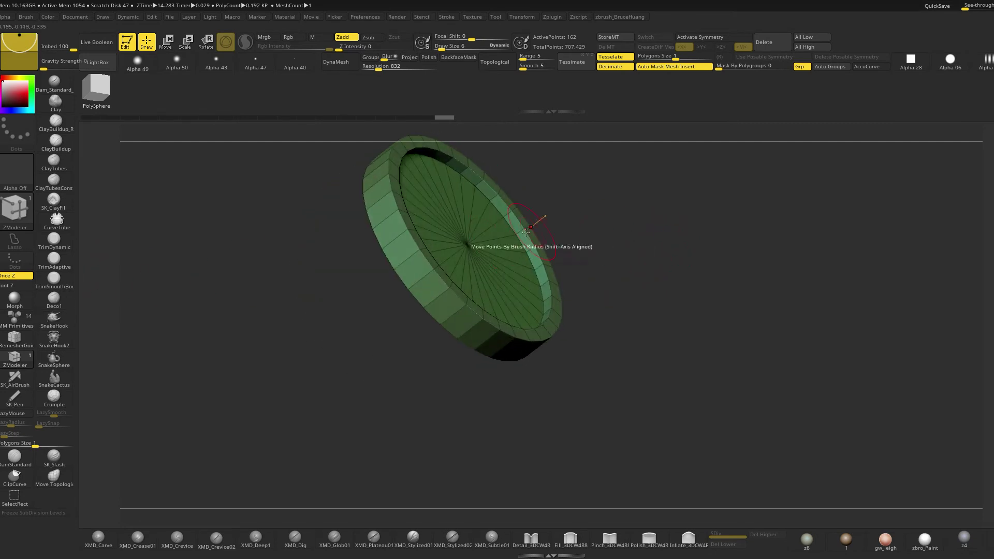
right_click_drag(513, 243, 611, 215)
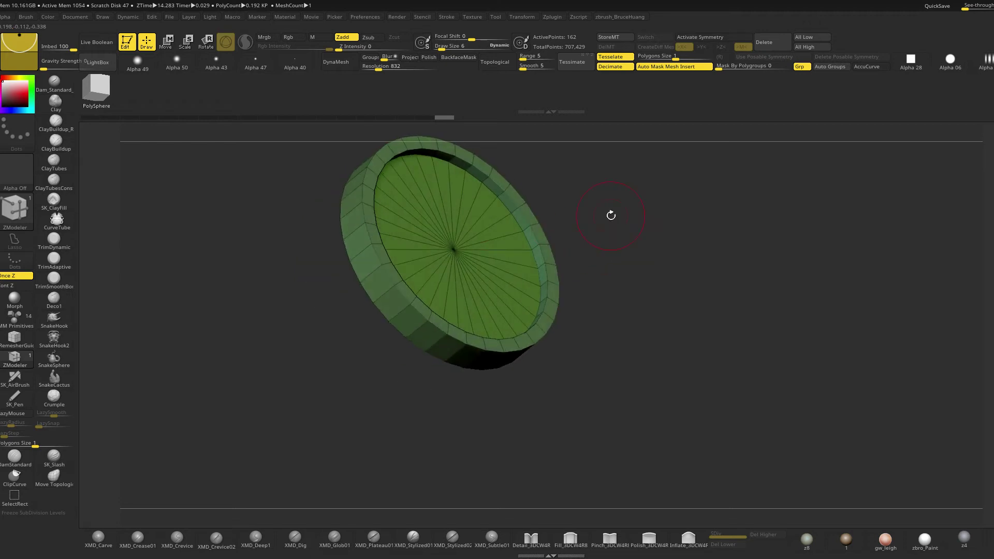
left_click_drag(511, 254, 581, 219)
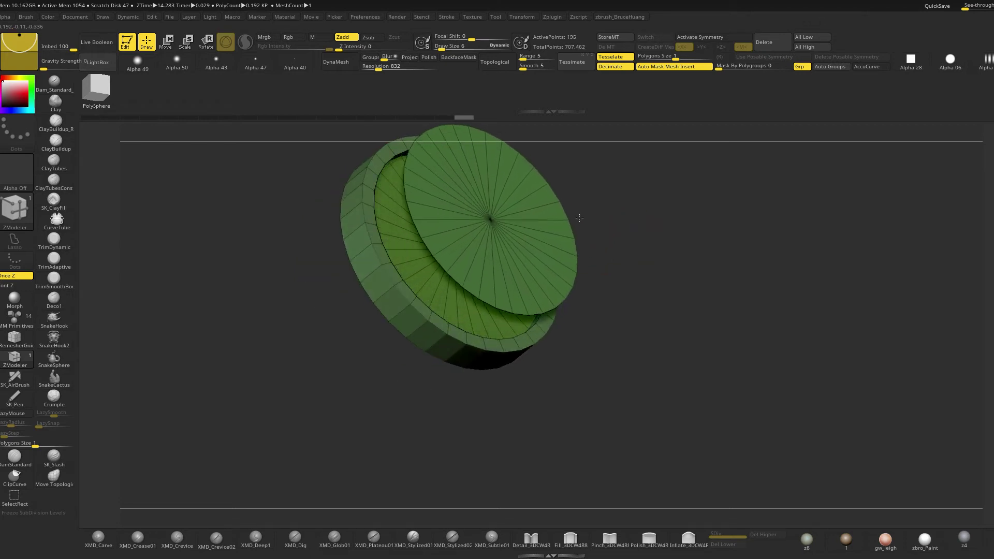
Assign separate polygroups to the rimmed disc and the detached circle with Auto Groups
right_click_drag(623, 214, 604, 238)
key("w")
right_click_drag(658, 193, 583, 213)
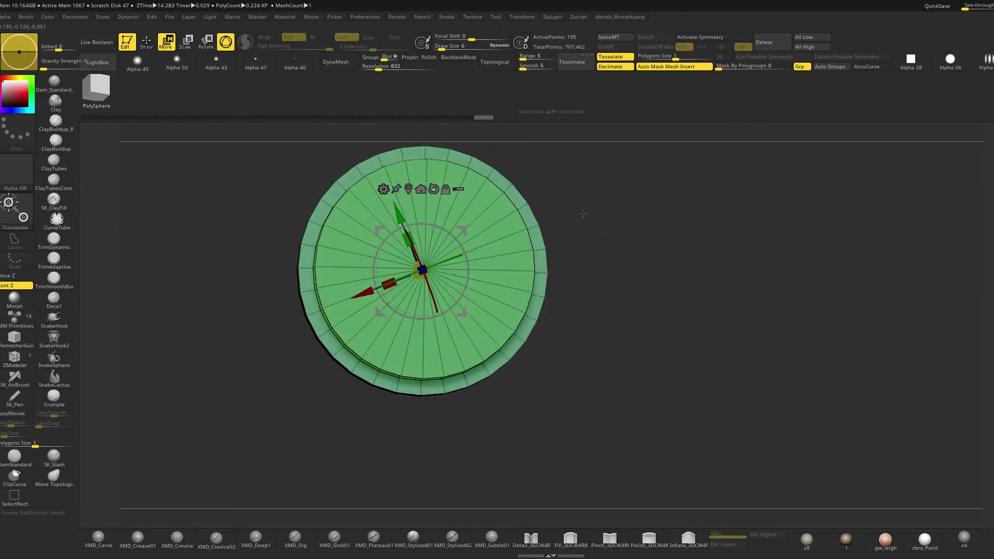
left_click(406, 192)
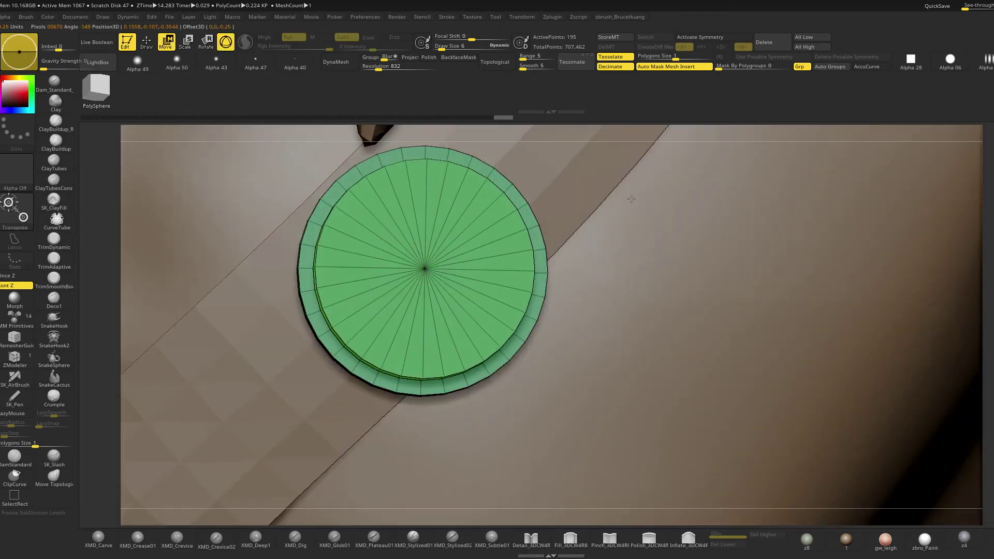
mouse_move(629, 200)
right_mouse_down()
mouse_move(642, 262)
mouse_move(638, 191)
mouse_move(626, 262)
mouse_move(544, 295)
right_mouse_up()
key("q")
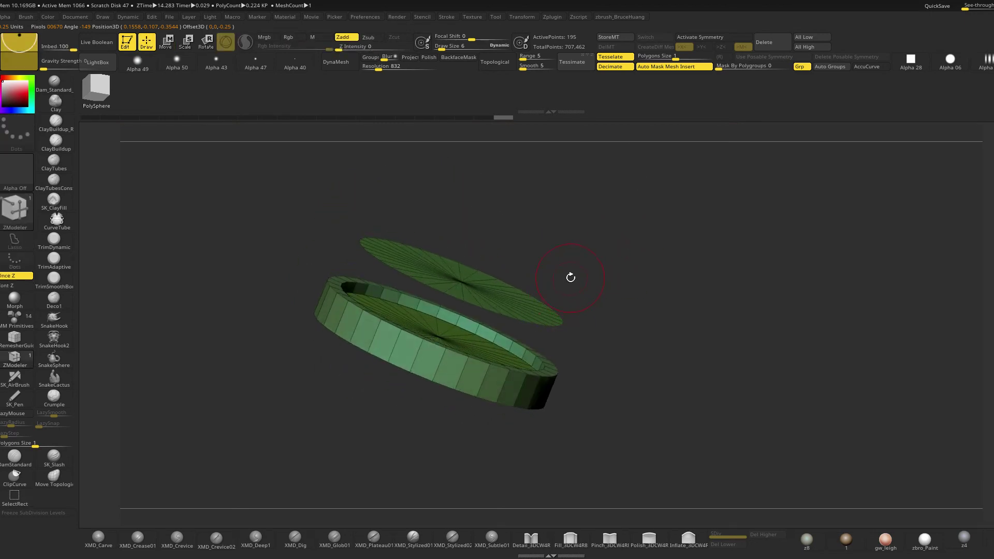
key("space")
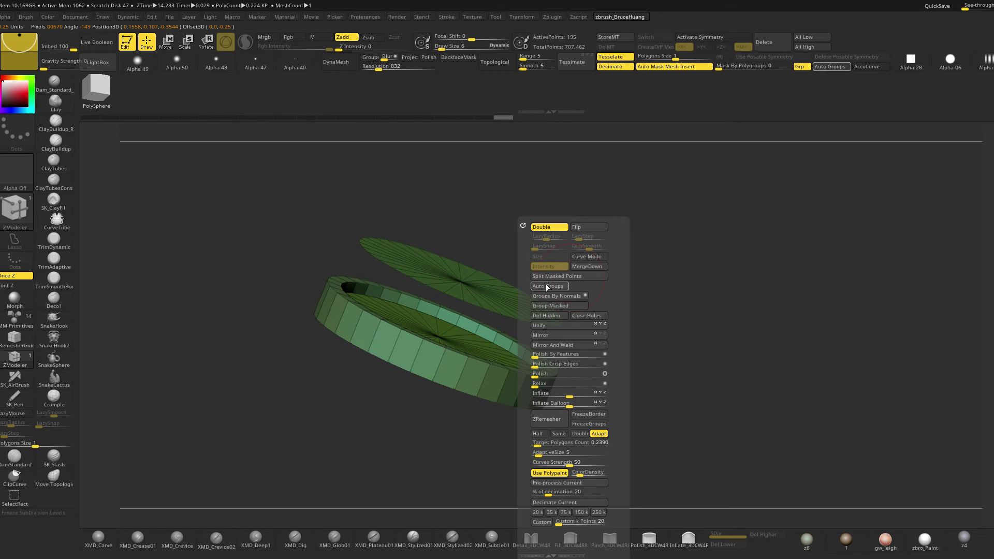
left_click(546, 283)
Mask the rimmed disc so only the detached circle stays editable, and select the ZModeler brush
left_click(529, 304, "ctrl+shift")
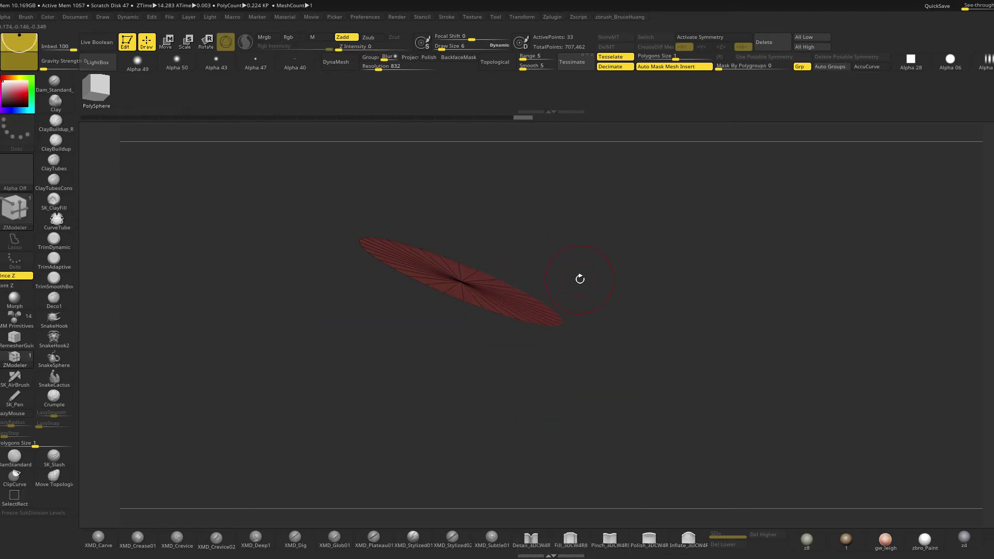
left_click(613, 262, "ctrl")
left_click(633, 228, "ctrl+shift")
right_click_drag(635, 226, 637, 244)
left_click(636, 241, "ctrl")
key("b")
key("z")
key("m")
right_click_drag(640, 240, 603, 248)
Scale the detached circle uniformly down to a small button in front of the disc's centre
key("w")
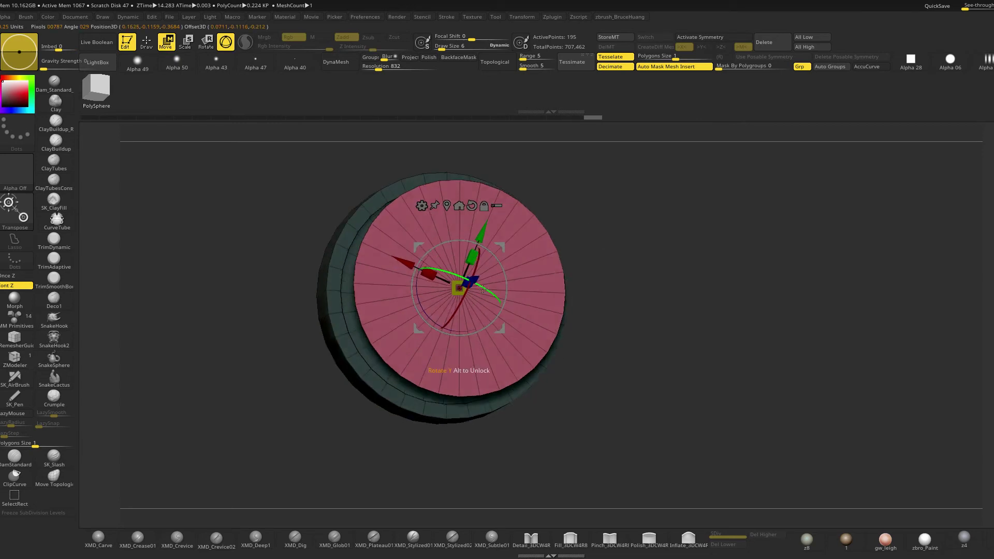
left_click_drag(469, 294, 399, 240)
right_click_drag(399, 240, 617, 244)
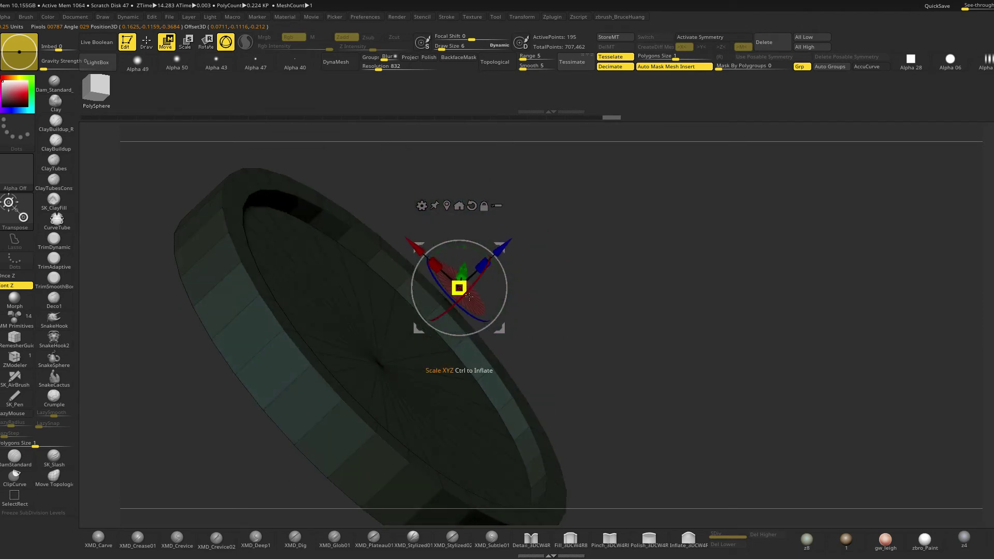
mouse_move(469, 288)
right_mouse_down()
mouse_move(583, 257)
mouse_move(606, 227)
mouse_move(570, 248)
right_mouse_up()
Extrude the small circle into a short cylinder and seat it at the centre of the disc's recess
key("q")
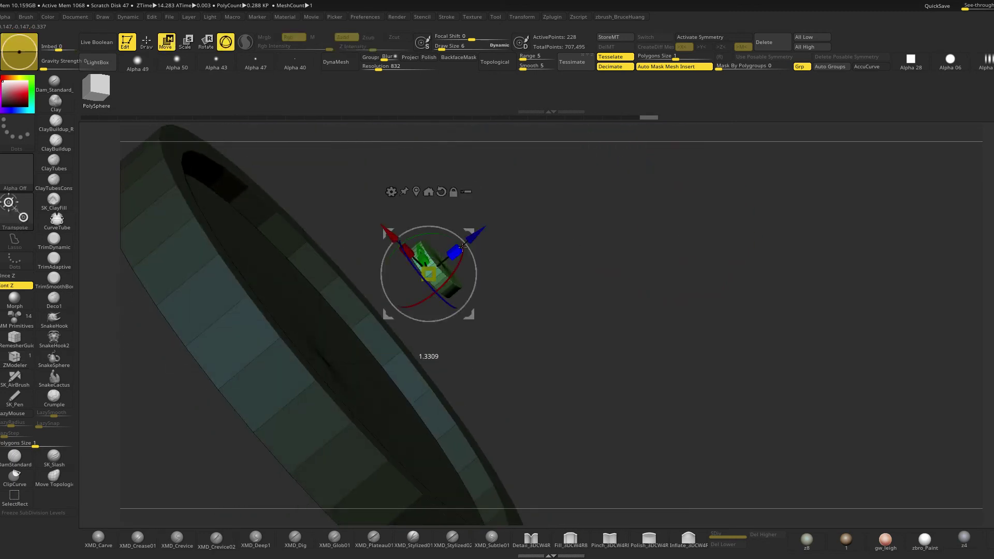
mouse_move(463, 247)
left_mouse_down()
mouse_move(367, 313)
mouse_move(358, 335)
left_mouse_up()
key("q")
right_click_drag(575, 241, 698, 294)
mouse_move(698, 294)
left_mouse_down()
mouse_move(693, 277)
mouse_move(697, 300)
mouse_move(702, 290)
left_mouse_up()
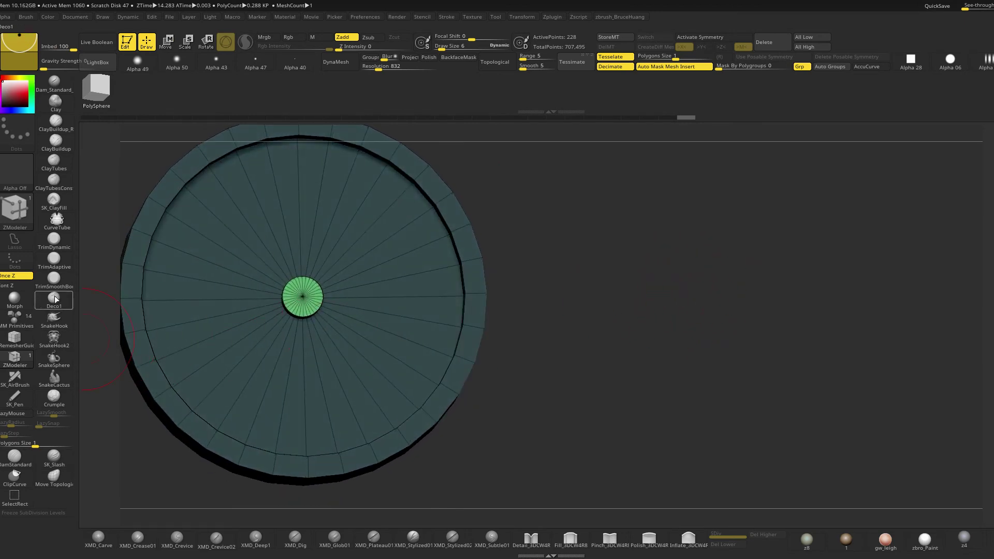
Insert a Capsule primitive from the IMM Primitives brush beside the central button
left_click(16, 317)
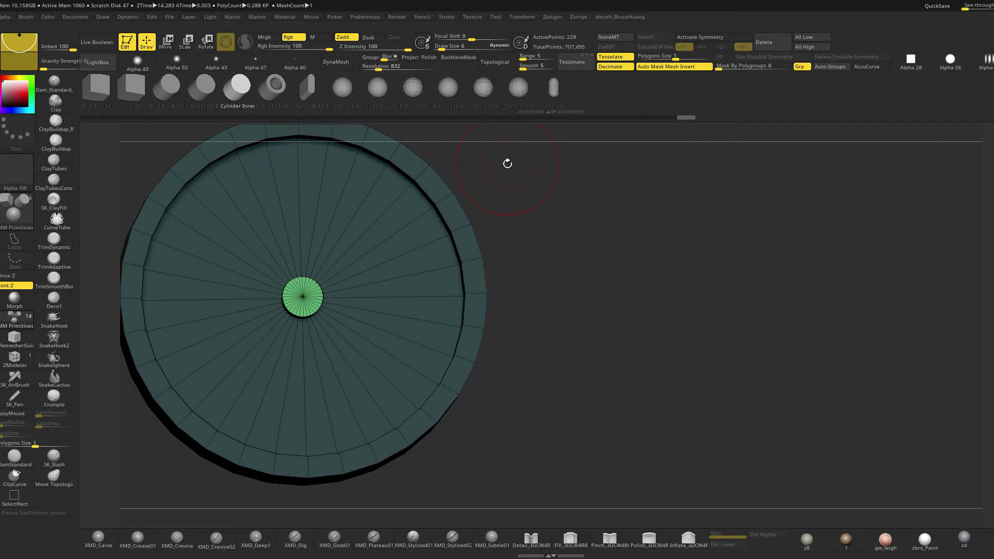
left_click_drag(510, 215, 505, 183)
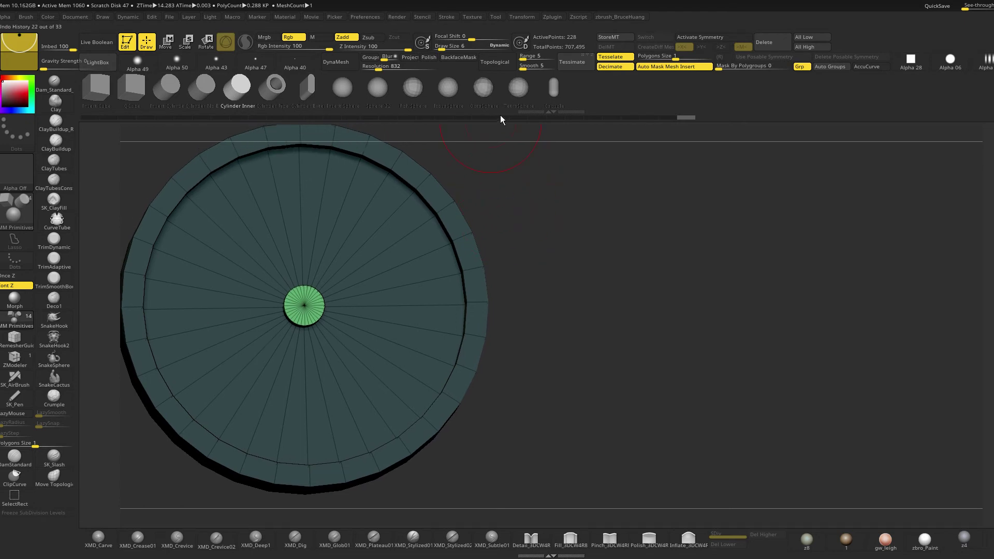
left_click_drag(330, 325, 350, 343)
left_click_drag(573, 317, 596, 290)
key("w")
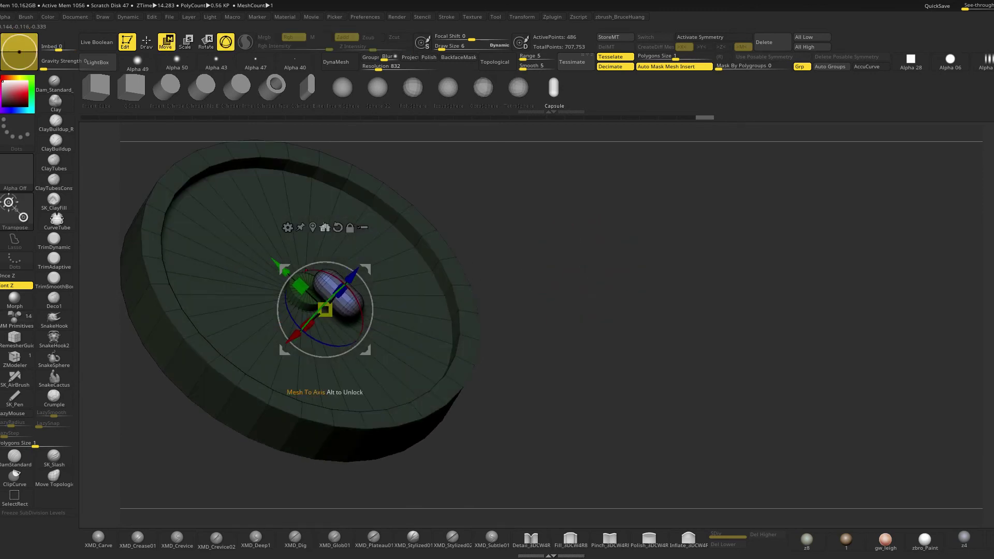
Centre the gizmo on the capsule, thin it and stretch it lengthwise into a narrow needle
left_click(313, 228, "alt")
left_click_drag(362, 287, 278, 228)
left_click_drag(342, 295, 304, 259)
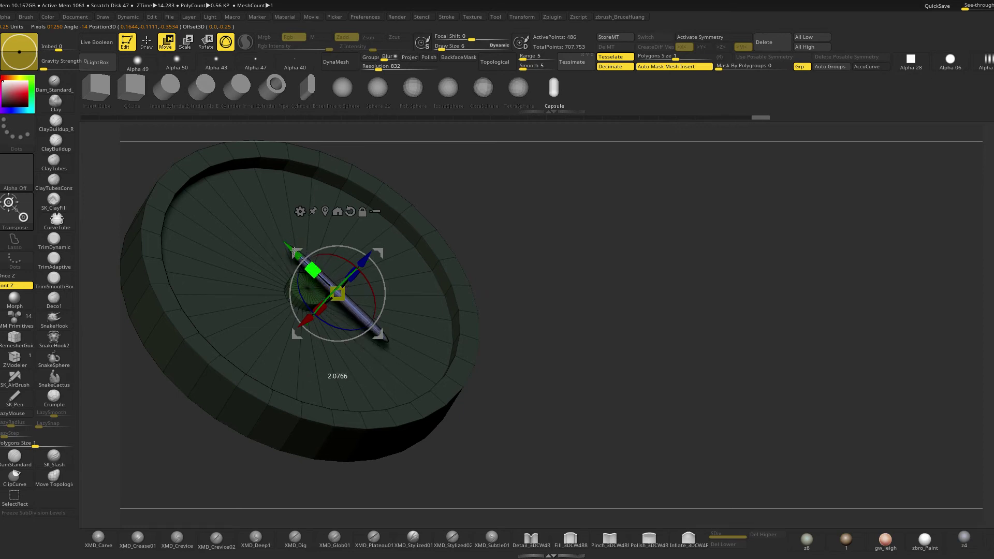
Tilt and move the needle so it lies flat in the recess, pointing outward from the central button
left_click_drag(541, 210, 546, 252)
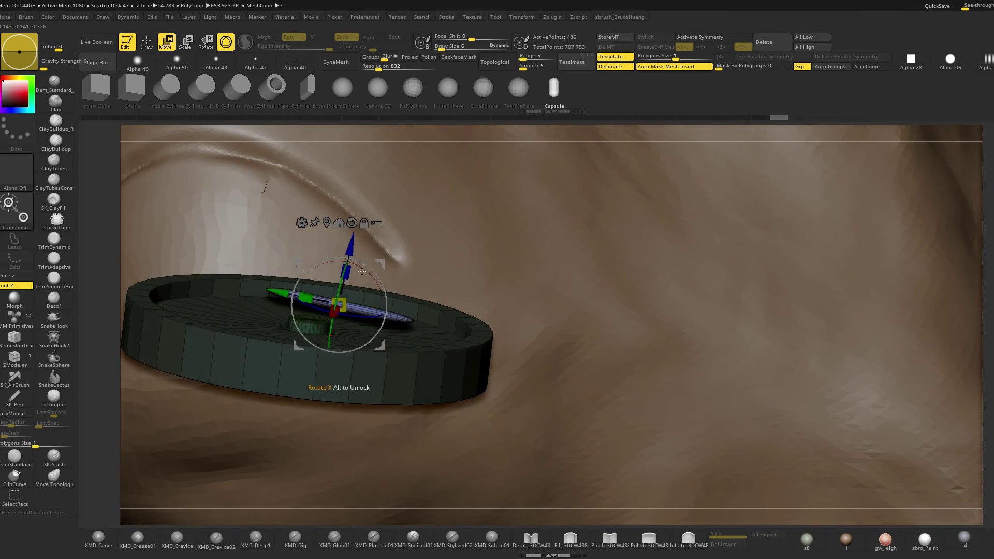
mouse_move(360, 268)
left_mouse_down()
mouse_move(344, 257)
mouse_move(343, 265)
left_mouse_up()
left_click_drag(274, 324, 292, 326)
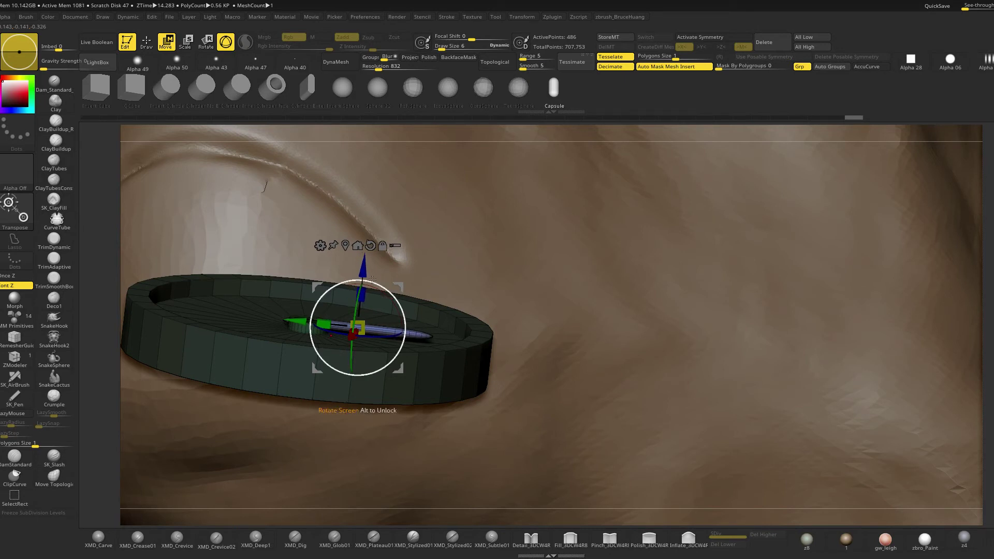
left_click_drag(373, 280, 367, 272)
key("q")
mouse_move(943, 301)
right_mouse_down()
mouse_move(932, 342)
mouse_move(990, 415)
mouse_move(979, 378)
right_mouse_up()
key("w")
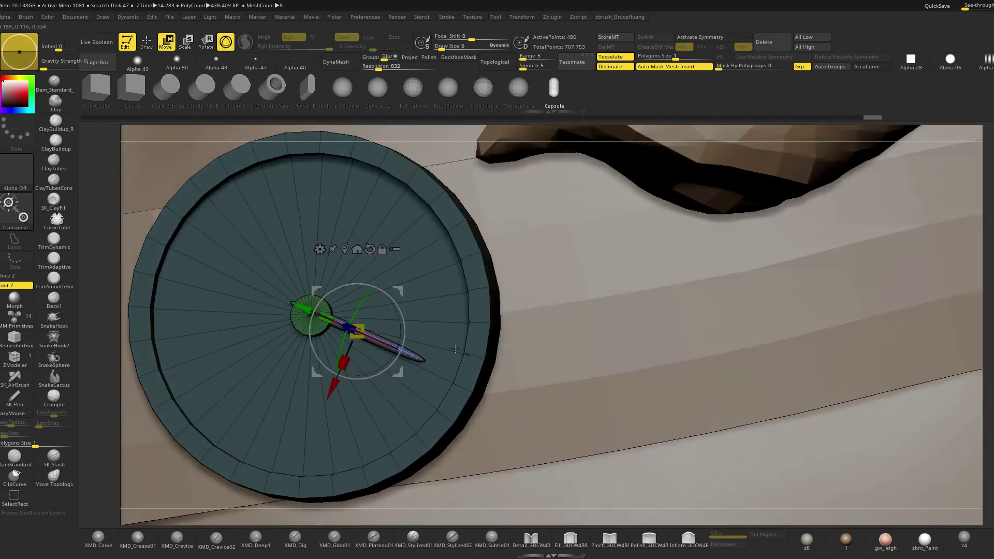
left_click_drag(408, 373, 407, 385)
key("q")
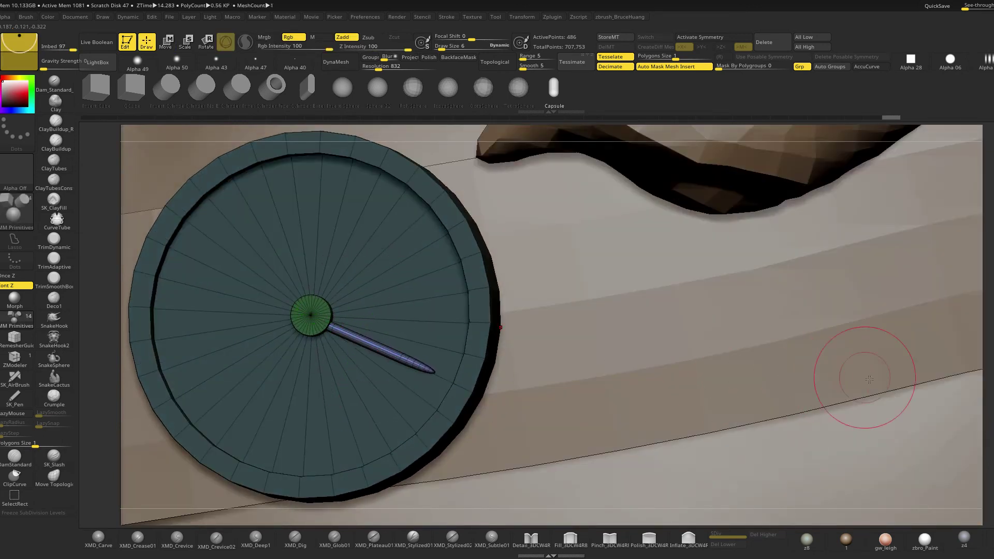
Check the disc ornament's placement on the chest and shoulder from several angles, and save the tool
right_click_drag(993, 374, 870, 341)
right_click_drag(988, 372, 911, 344)
left_click_drag(910, 345, 917, 367, "ctrl")
mouse_move(917, 368)
right_mouse_down()
mouse_move(913, 336)
mouse_move(903, 347)
right_mouse_up()
left_click_drag(911, 359, 915, 362)
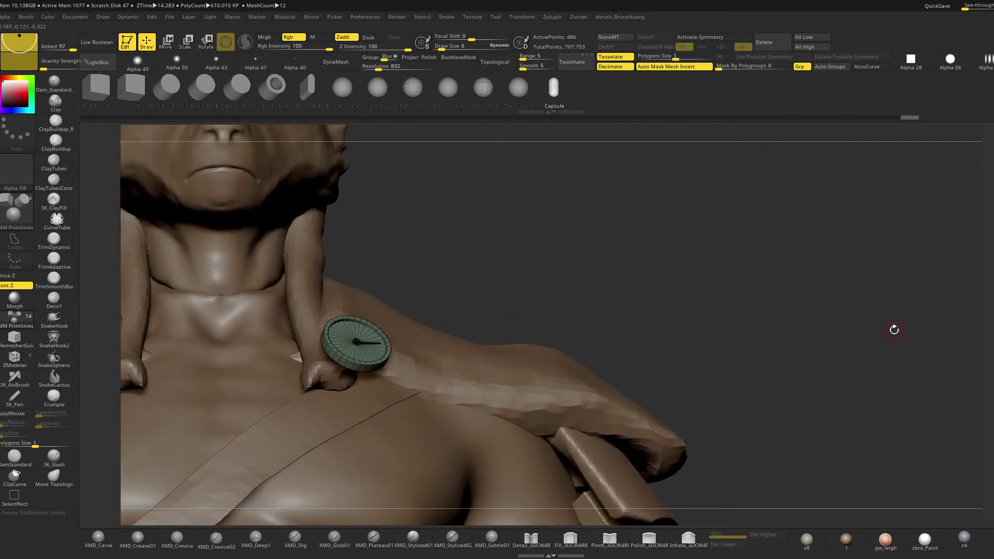
mouse_move(897, 335)
right_mouse_down()
mouse_move(890, 375)
mouse_move(913, 315)
mouse_move(932, 303)
right_mouse_up()
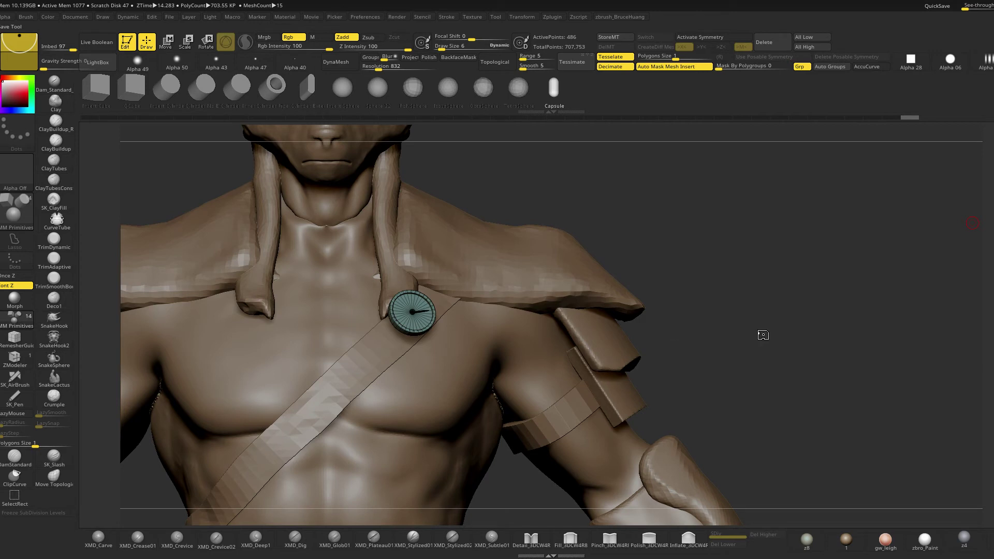
right_click_drag(840, 378, 842, 348, "alt")
mouse_move(848, 354)
left_mouse_down()
mouse_move(853, 318)
mouse_move(891, 278)
mouse_move(931, 332)
mouse_move(907, 346)
left_mouse_up()
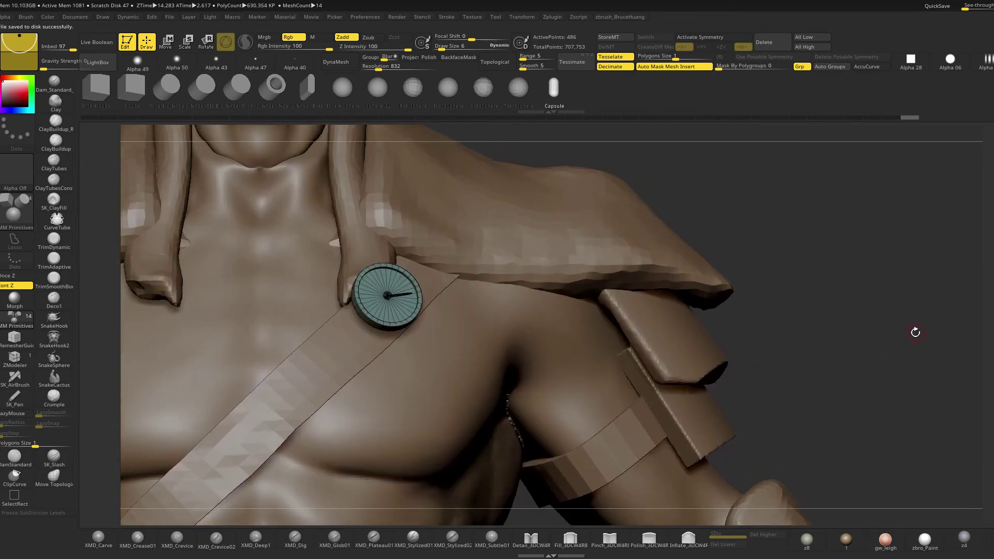
Add a Plane3D as a new subtool, isolate it facing the camera and adjust its placement
key("b")
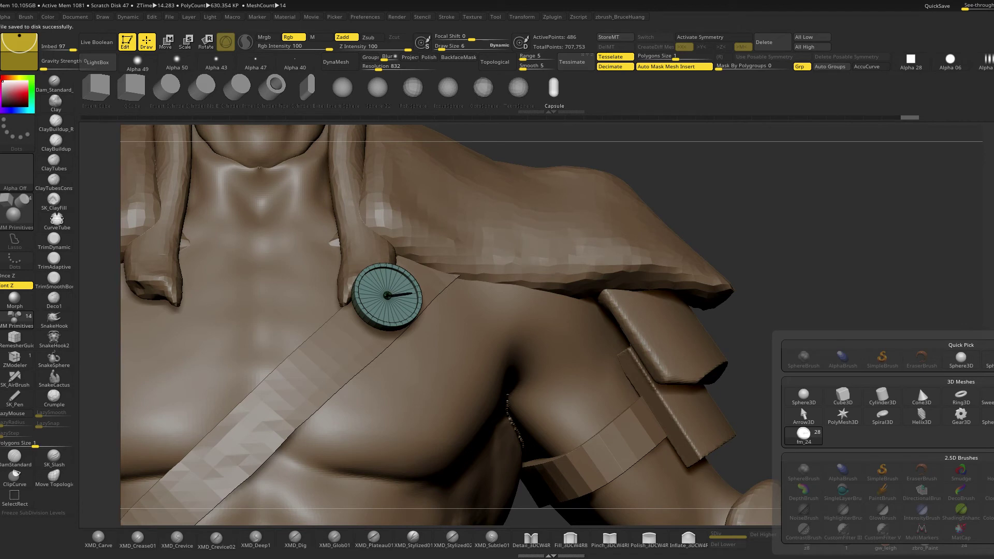
left_click(992, 395)
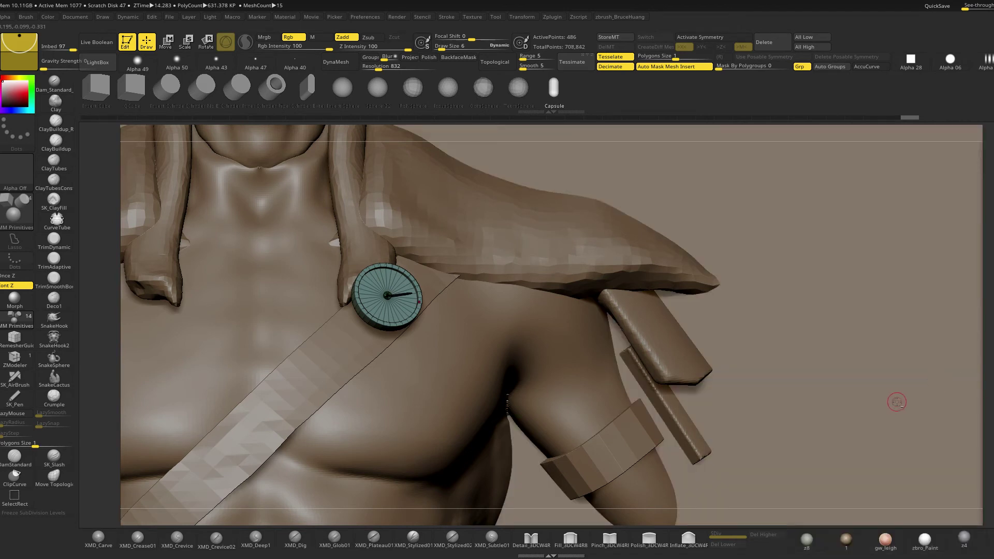
left_click(908, 397, "alt")
key("f")
left_click_drag(926, 397, 863, 392, "alt")
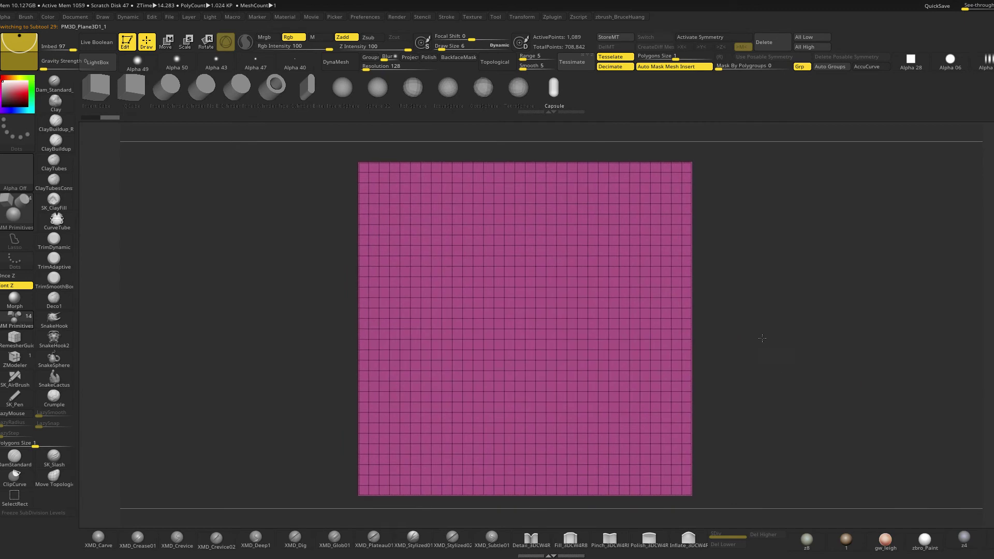
key("w")
left_click_drag(527, 336, 522, 267)
left_click_drag(668, 263, 714, 341, "alt")
key("q")
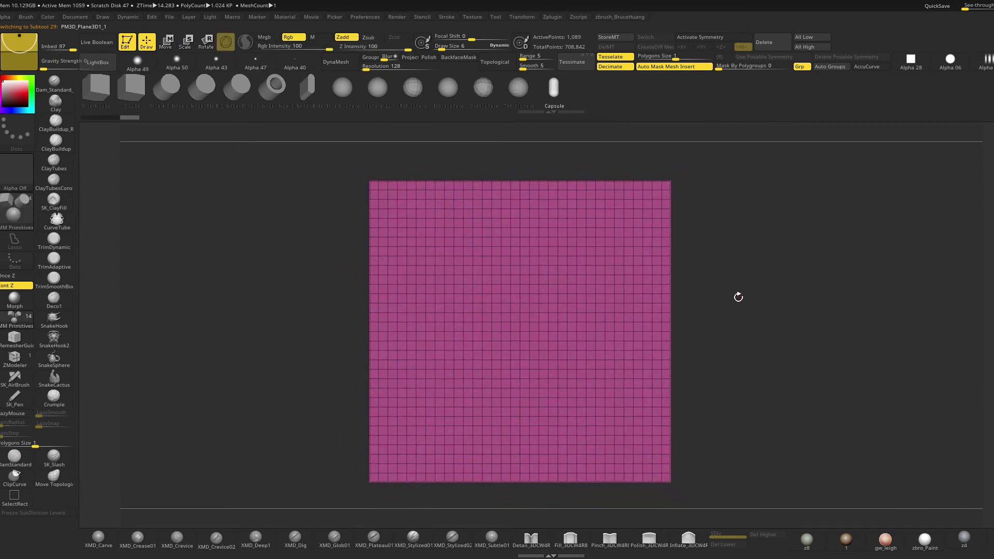
Set the SelectRect stroke to Dots and try hiding and isolating large rectangular areas of the plane
key("ctrl+shift")
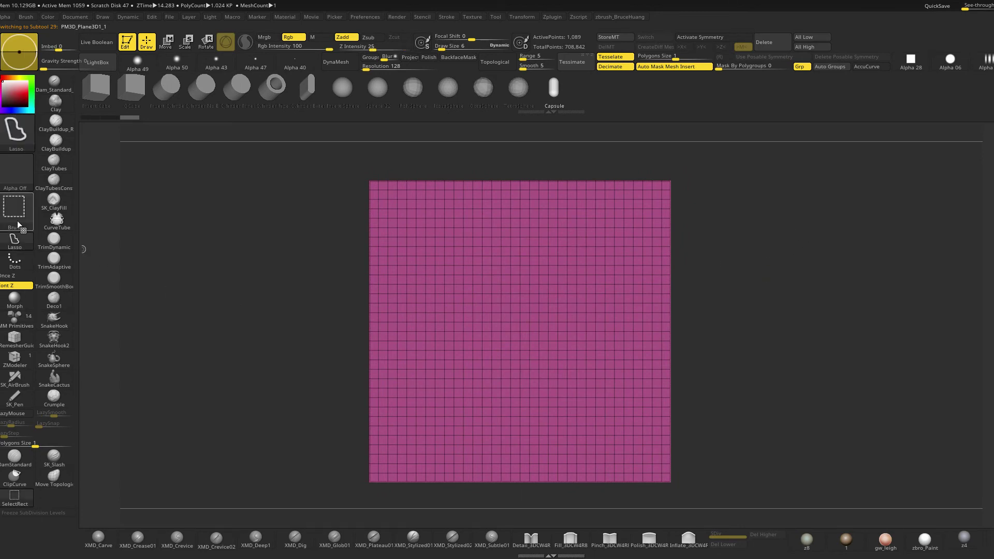
left_click(8, 262)
left_click_drag(824, 211, 268, 508, "ctrl+alt+shift")
left_click_drag(829, 234, 298, 513, "ctrl+alt+shift")
left_click_drag(752, 436, 764, 393, "alt")
left_click_drag(735, 472, 521, 335, "ctrl+shift")
mouse_move(767, 274)
left_mouse_down("alt")
mouse_move(733, 320)
mouse_move(486, 399)
mouse_move(461, 426)
left_mouse_up("alt")
left_click_drag(719, 297, 442, 435, "ctrl+alt+shift")
left_click_drag(746, 324, 513, 513, "ctrl+alt+shift")
mouse_move(791, 333)
left_mouse_down("ctrl+shift")
mouse_move(543, 505)
mouse_move(539, 497)
left_mouse_up("ctrl+shift")
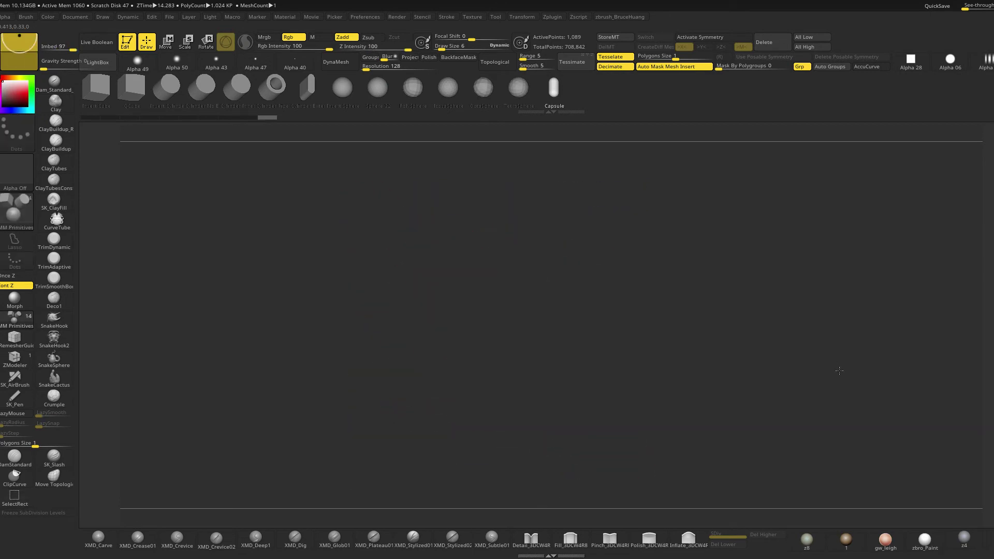
left_click_drag(813, 388, 828, 375)
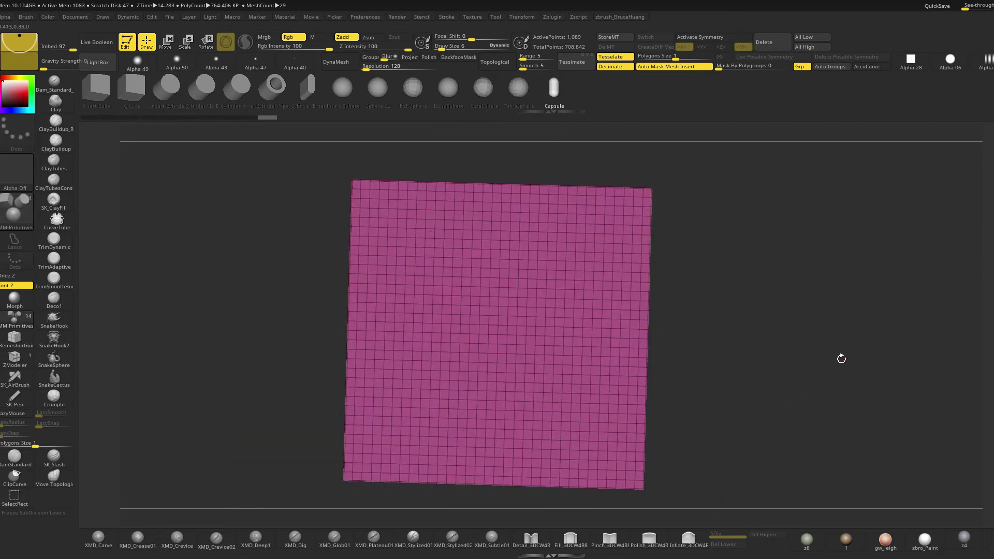
Try isolating and hiding smaller areas around the plane's upper-right corner with the selection brush
left_click_drag(842, 358, 759, 259, "shift")
left_click_drag(755, 164, 579, 310, "ctrl+shift")
left_click_drag(724, 177, 579, 297, "ctrl+alt+shift")
left_click_drag(693, 234, 539, 320, "ctrl+alt+shift")
left_click_drag(692, 227, 187, 436, "ctrl+shift")
left_click_drag(790, 375, 843, 356)
key("ctrl+z")
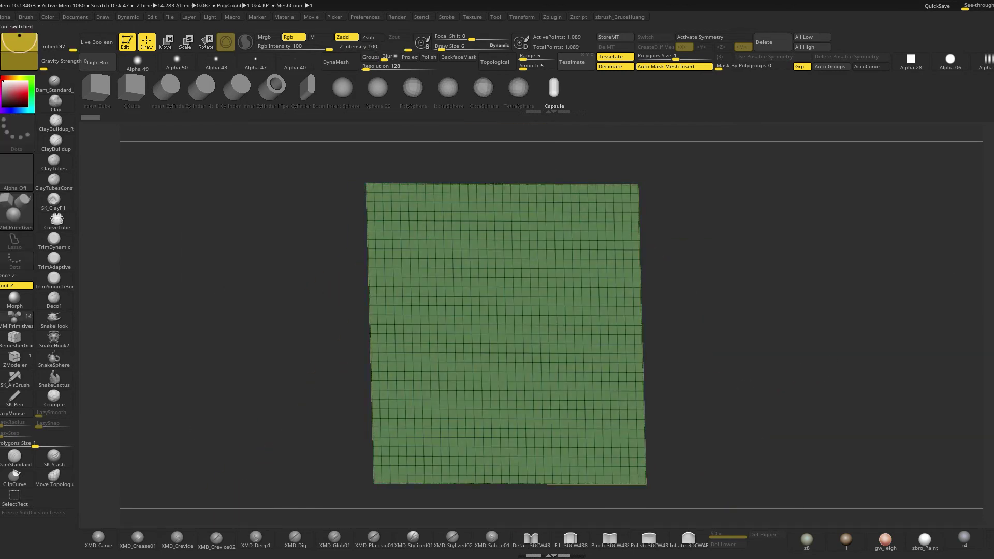
Try hiding and isolating rectangular areas of the standalone plane with the SelectRect brush
left_click_drag(841, 240, 797, 284, "shift")
left_click_drag(828, 240, 575, 429, "ctrl+alt+shift")
left_click(684, 351, "ctrl+shift")
left_click_drag(684, 351, 712, 342)
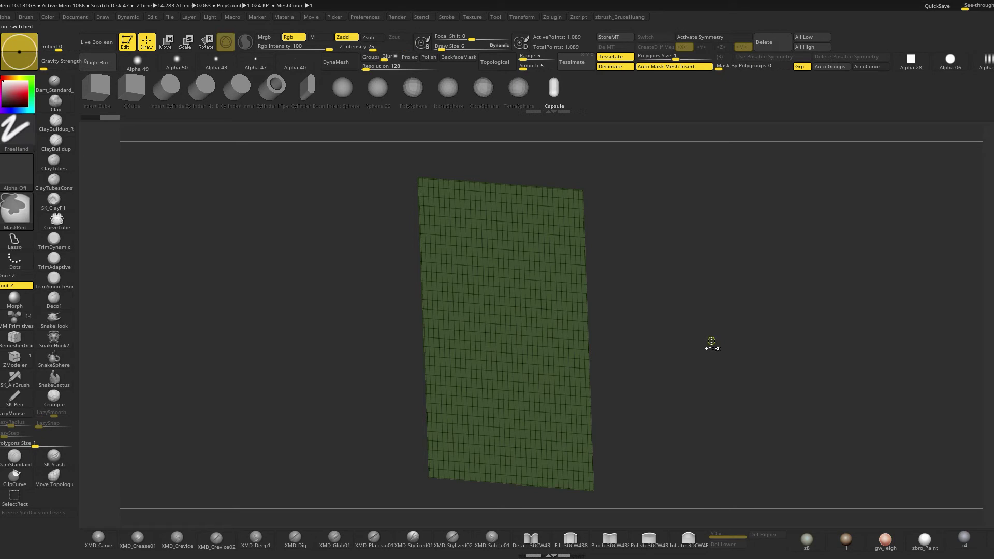
left_click_drag(715, 339, 720, 327)
left_click_drag(761, 265, 483, 384, "ctrl+shift")
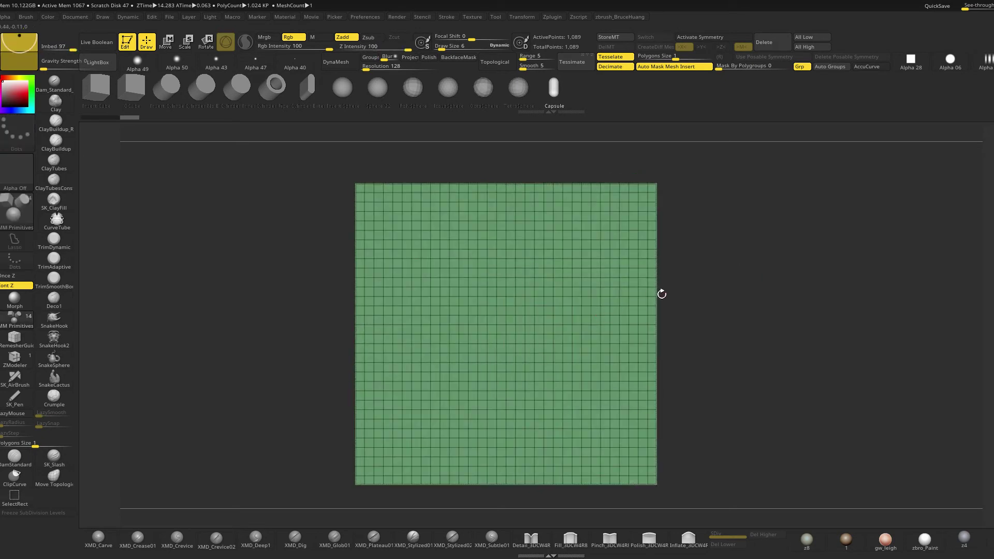
mouse_move(808, 178)
left_mouse_down("ctrl+shift")
mouse_move(566, 260)
mouse_move(583, 268)
left_mouse_up("ctrl+shift")
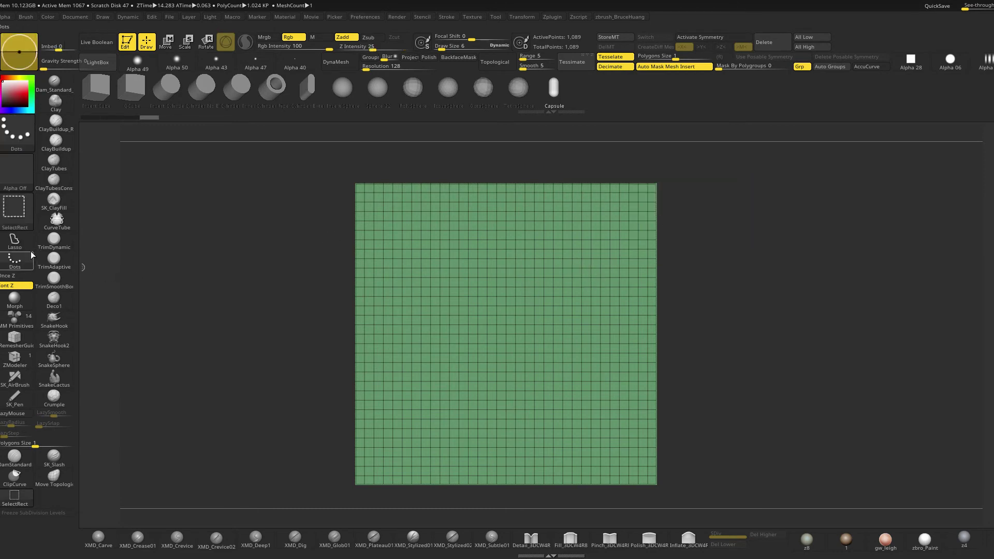
Switch the SelectRect stroke to Lasso and hide a freehand area at the plane's upper-right edge
left_click(14, 240)
left_click_drag(565, 212, 723, 215, "ctrl+alt+shift")
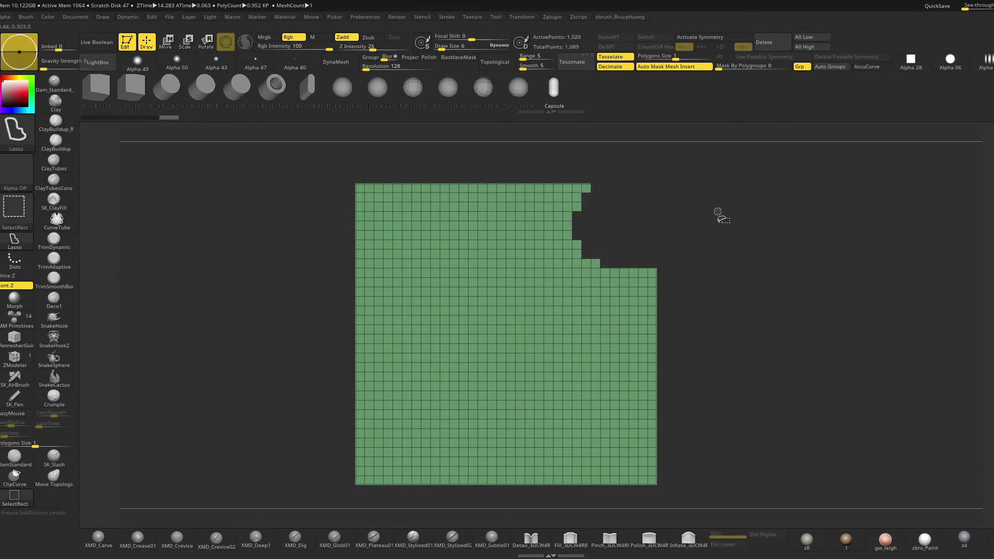
Show the whole plane again, set the selection stroke to Dots and try hiding and isolating rectangular areas
left_click(718, 214, "ctrl+shift")
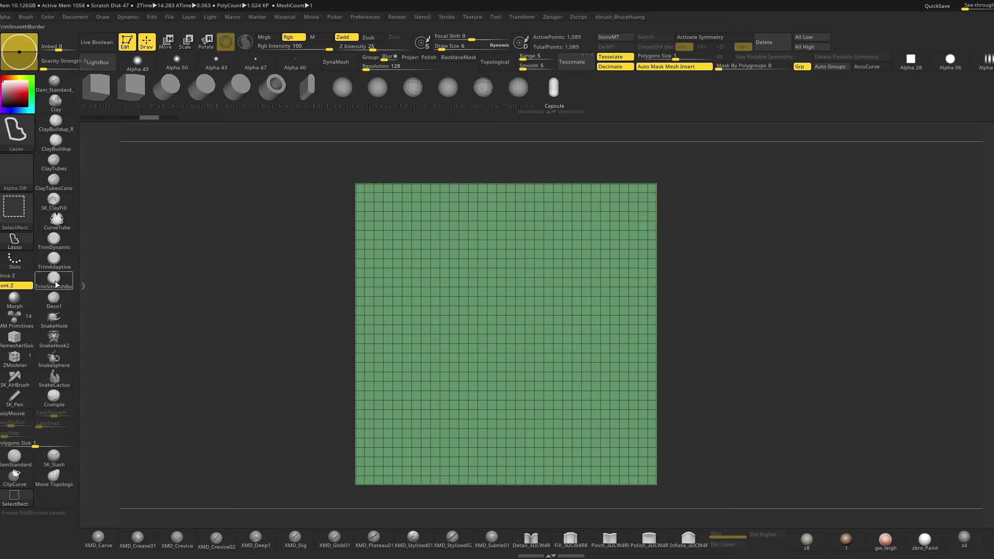
left_click(14, 261)
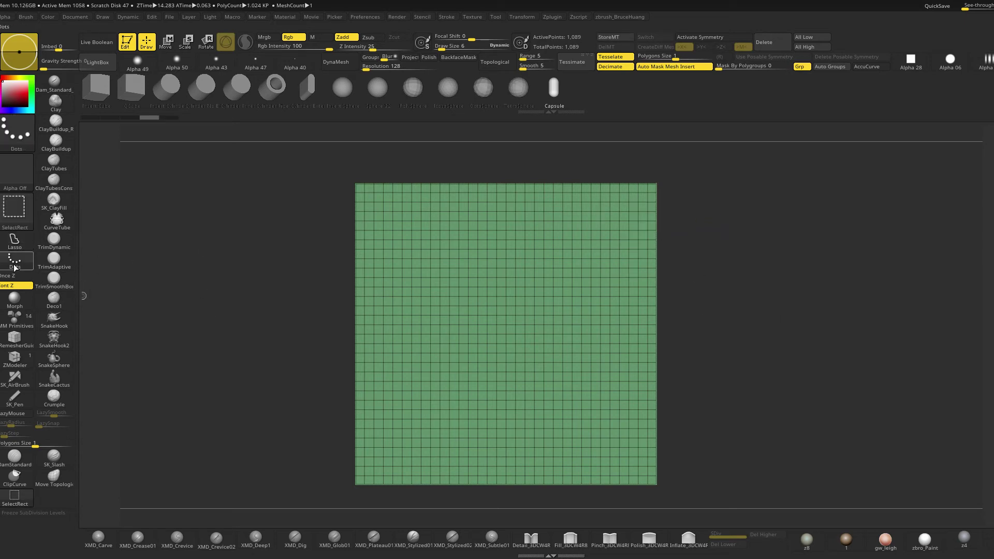
left_click_drag(790, 271, 582, 405, "ctrl+alt+shift")
left_click_drag(812, 286, 286, 425, "ctrl+alt+shift")
left_click_drag(902, 306, 410, 408, "ctrl+alt+shift")
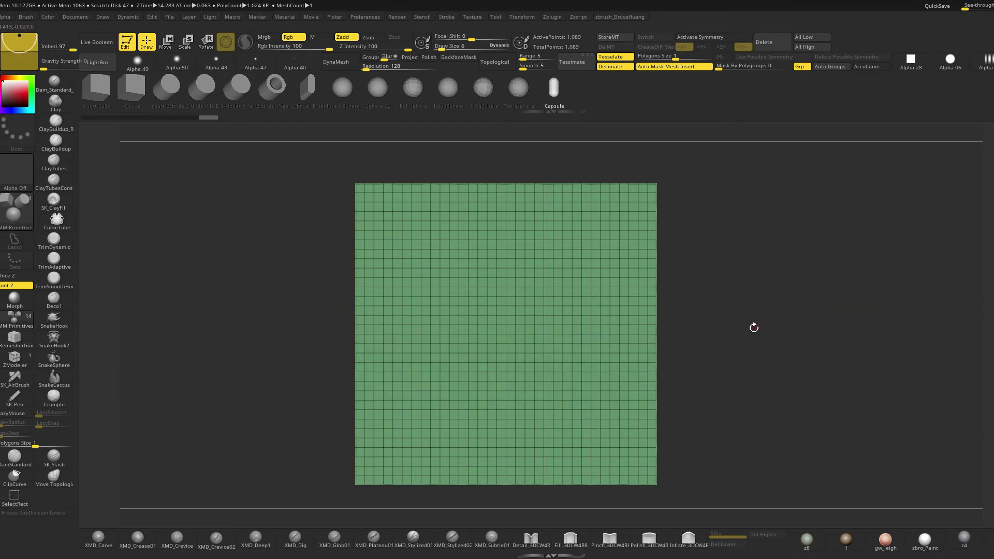
left_click_drag(782, 174, 389, 501, "ctrl+shift")
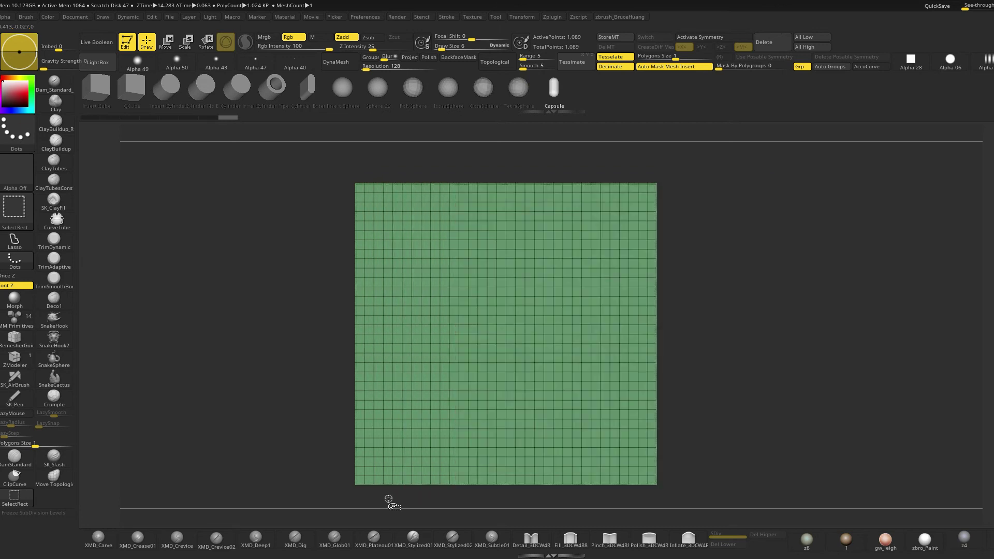
Hide a large freehand area across the plane with the Lasso stroke, and retry the Dots stroke on the remaining polygons
left_click(9, 248)
mouse_move(520, 151)
left_mouse_down("ctrl+alt+shift")
mouse_move(366, 377)
mouse_move(511, 515)
mouse_move(764, 474)
left_mouse_up("ctrl+alt+shift")
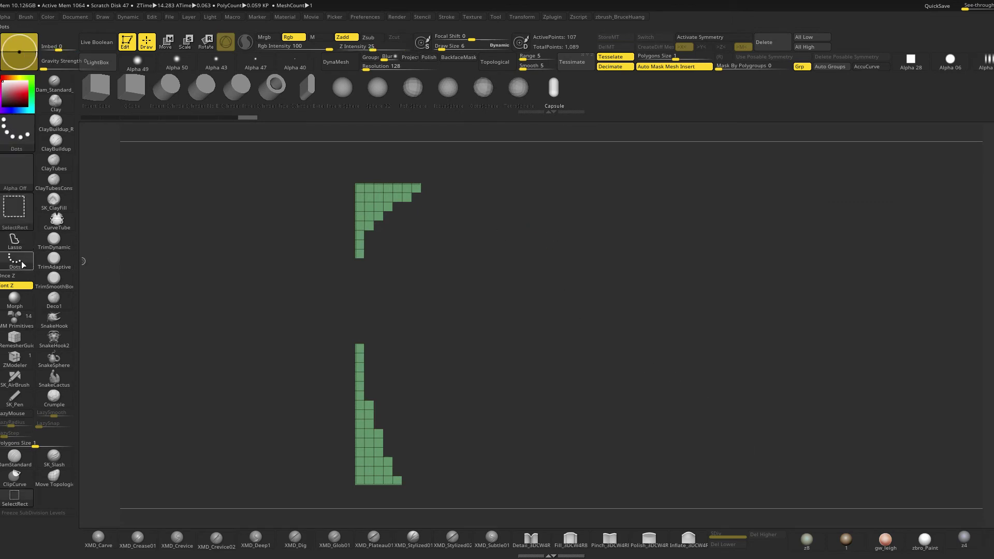
left_click_drag(625, 167, 237, 273, "ctrl+shift")
left_click_drag(285, 188, 554, 321, "ctrl+alt+shift")
left_click_drag(618, 208, 292, 275, "ctrl+alt+shift")
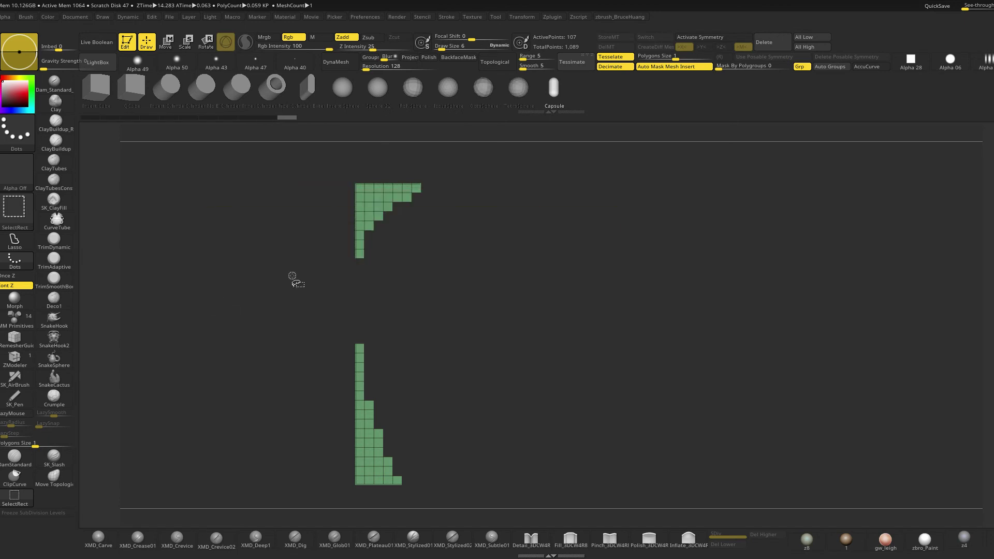
Isolate the single polygon at the plane's lower-left corner with the Lasso stroke and delete the hidden polygons
left_click_drag(480, 306, 531, 261, "alt")
left_click(15, 241, "ctrl+shift")
mouse_move(340, 369)
left_mouse_down("ctrl+shift")
mouse_move(394, 412)
mouse_move(401, 384)
left_mouse_up("ctrl+shift")
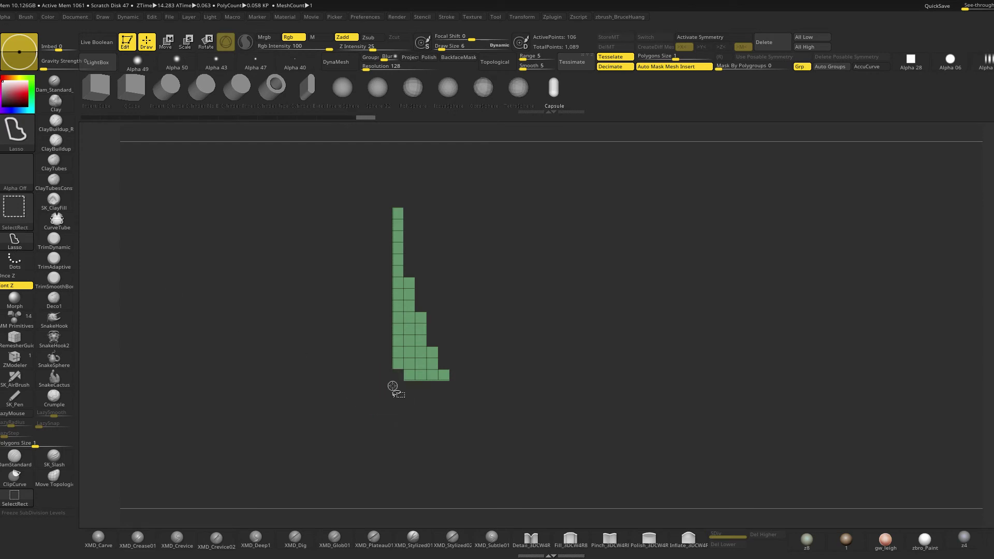
key("ctrl+z")
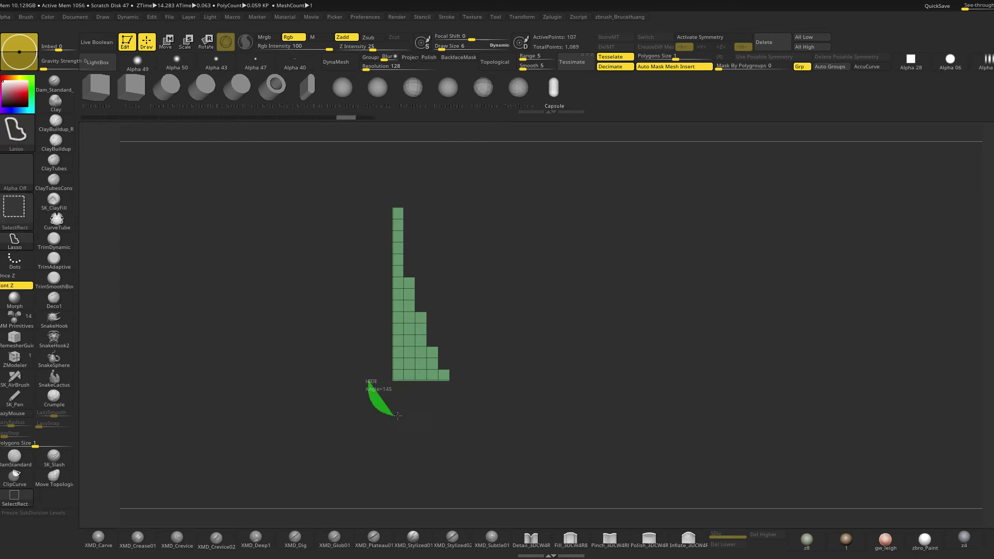
left_click_drag(398, 378, 373, 382, "ctrl+shift")
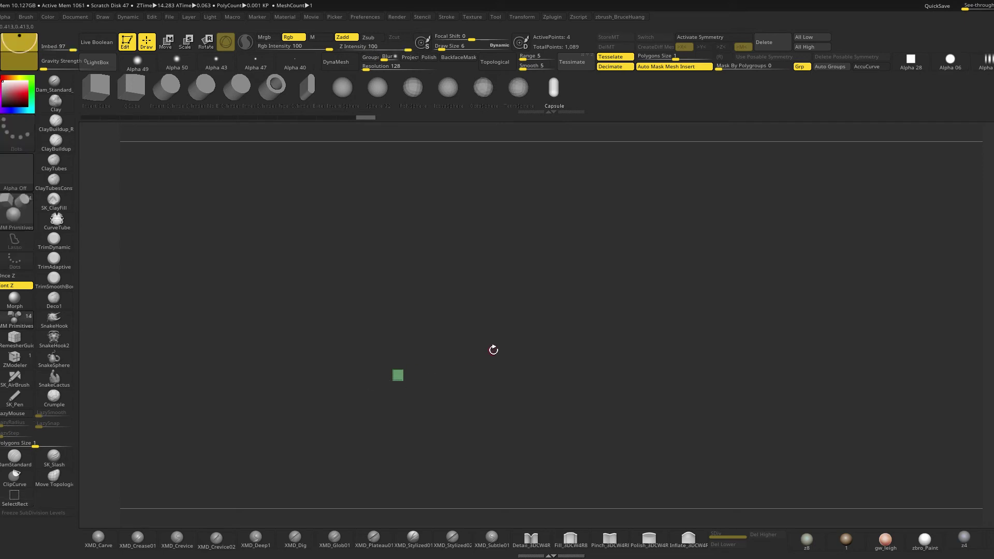
key("space")
left_click(474, 318)
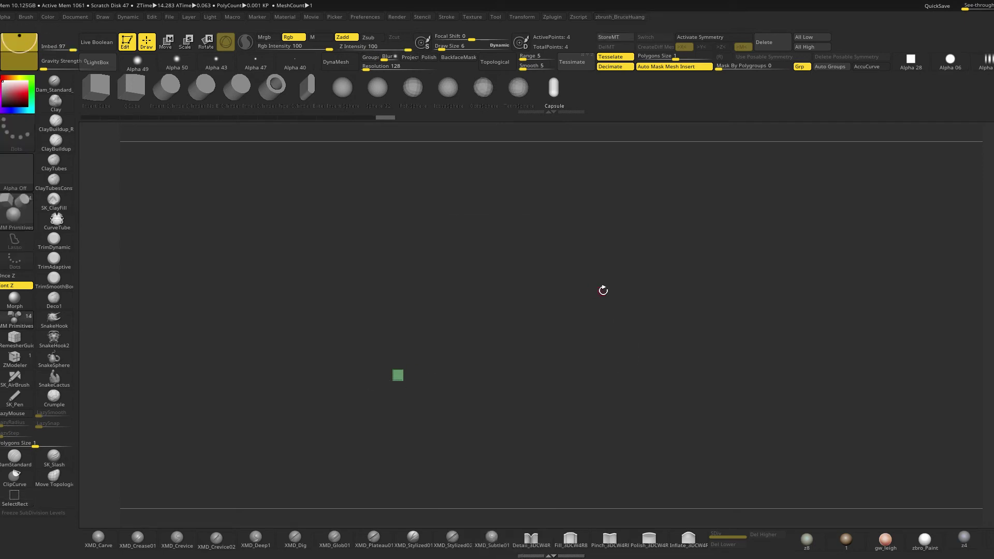
Activate the move gizmo and center it on the remaining square polygon
right_click_drag(622, 322, 644, 309, "alt")
key("w")
right_click_drag(614, 165, 617, 279, "alt")
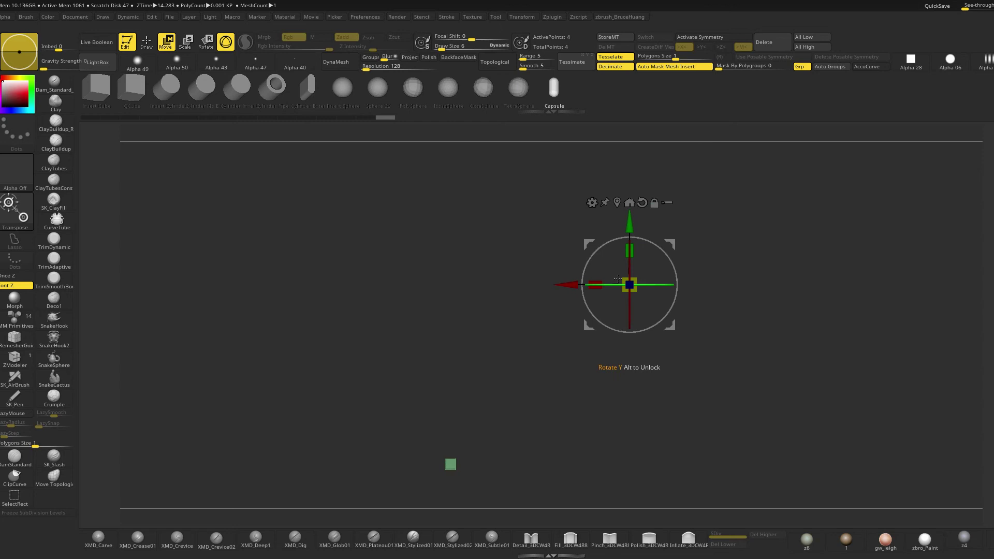
left_click(617, 204)
right_click_drag(611, 343, 667, 231, "alt")
left_click_drag(519, 356, 551, 383)
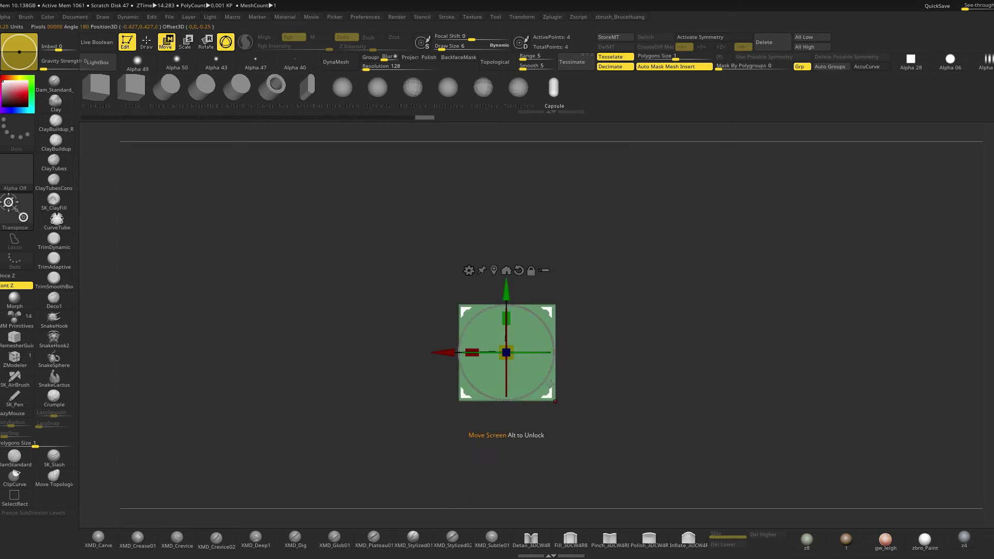
right_click_drag(699, 348, 701, 324, "alt")
right_click_drag(907, 282, 908, 284, "alt")
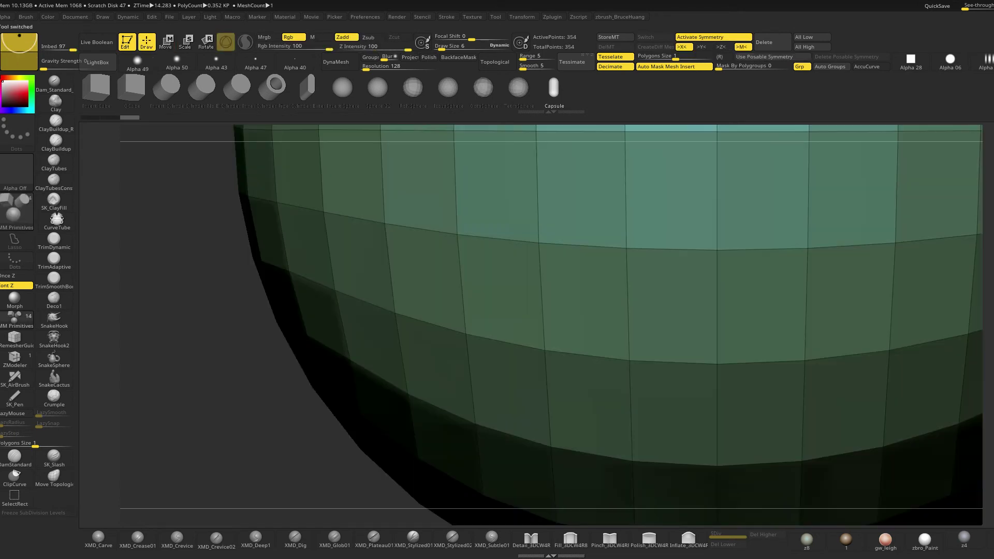
Subdivide the sphere tool to level 5 and turn off symmetry
key("f")
key("ctrl+d")
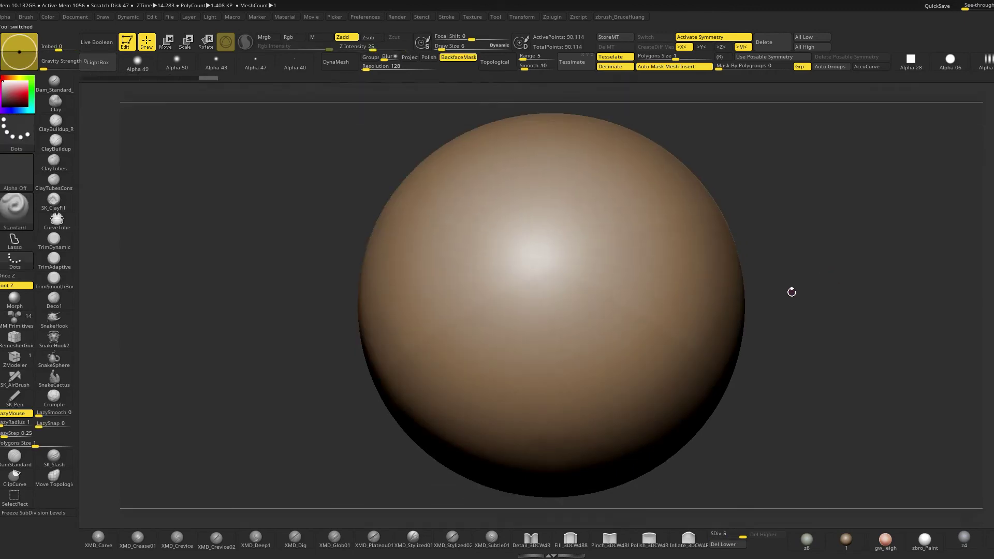
key("space")
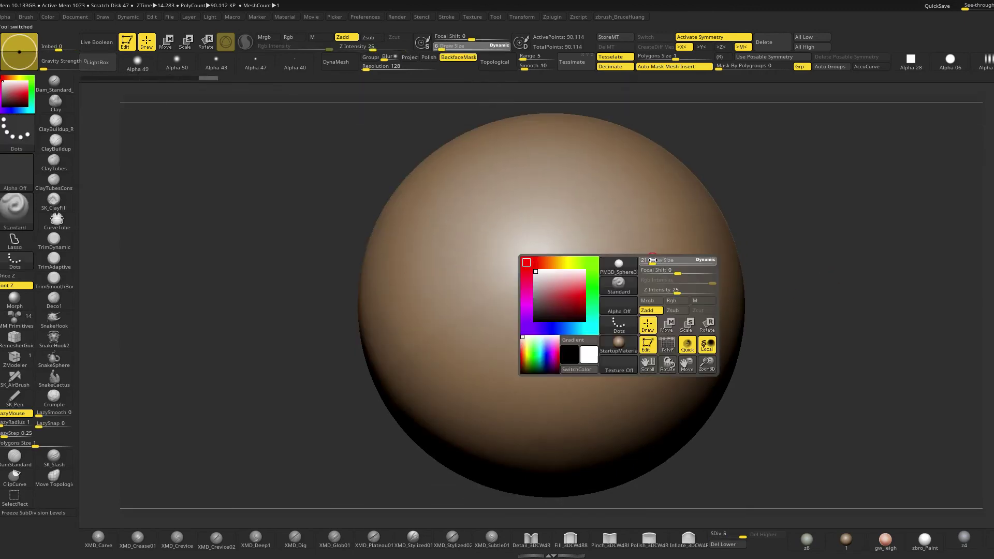
key("x")
Handwrite characters on the sphere with the Standard brush, Alpha 43 and a Draw Size of 30
key("space")
mouse_move(492, 237)
left_mouse_down()
mouse_move(490, 261)
mouse_move(450, 262)
left_mouse_up()
key("space")
key("space")
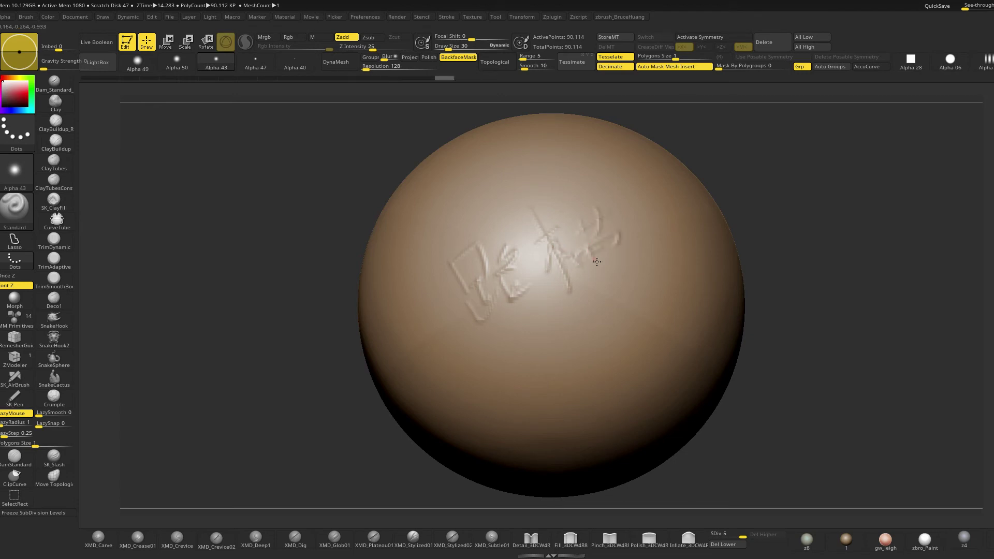
left_click_drag(761, 269, 476, 335)
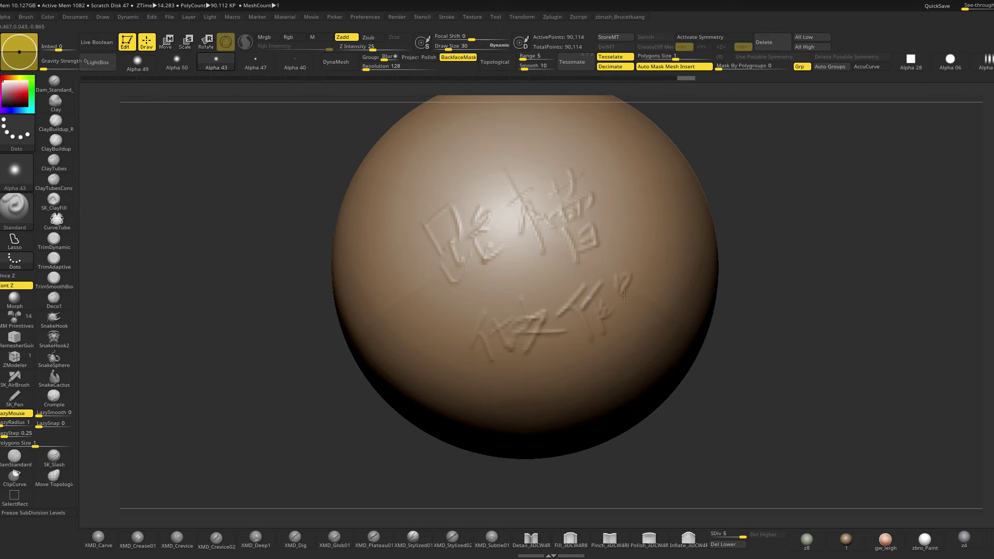
key("ctrl+z")
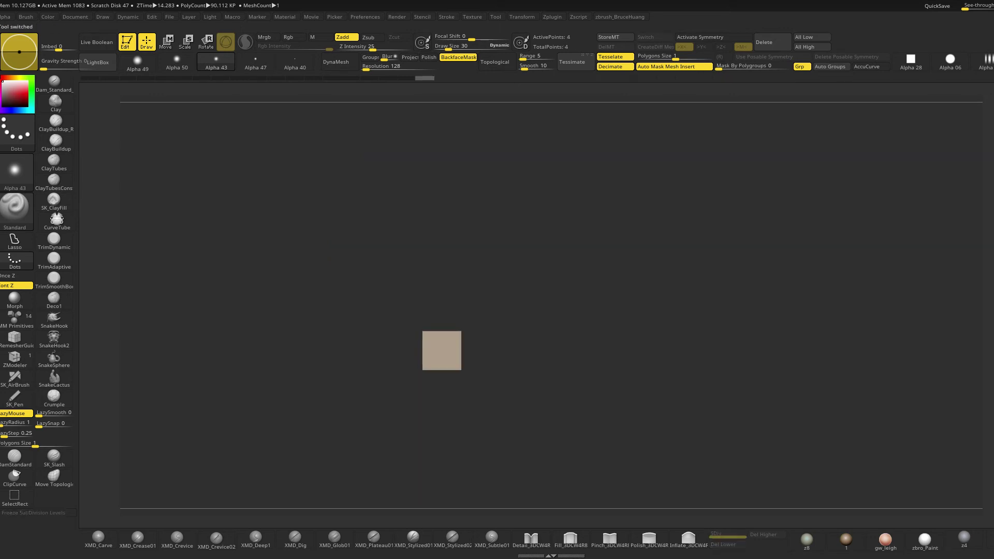
Return to the single square polygon and turn on its polyframe display
key("w")
left_click_drag(610, 363, 739, 359, "alt")
mouse_move(762, 297)
left_mouse_down("alt")
mouse_move(733, 375)
mouse_move(743, 371)
mouse_move(737, 333)
mouse_move(743, 341)
mouse_move(734, 340)
left_mouse_up("alt")
key("shift+f")
key("q")
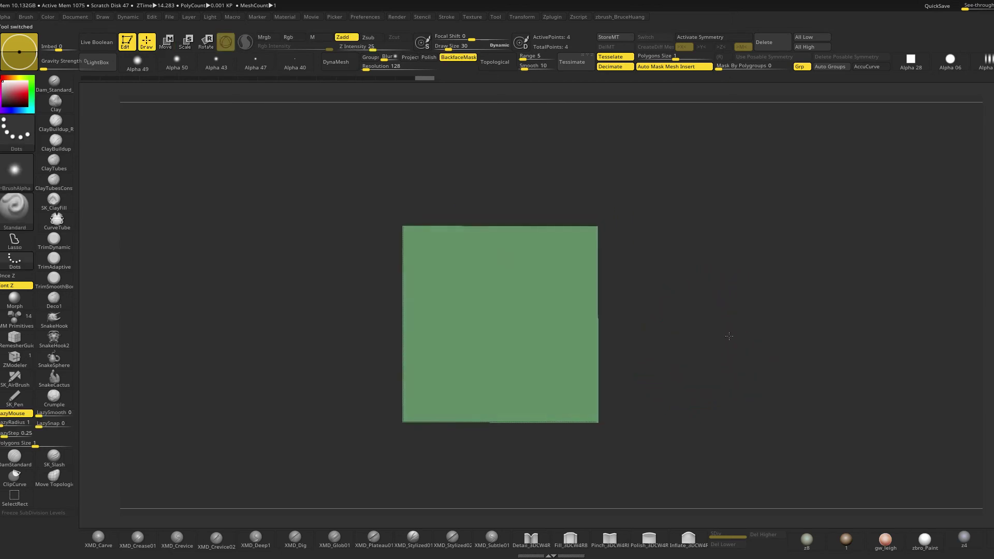
Set the pivot point on the square polygon and activate X symmetry
left_click_drag(728, 344, 721, 329, "alt")
key("w")
key("x")
left_click_drag(682, 277, 682, 315, "alt")
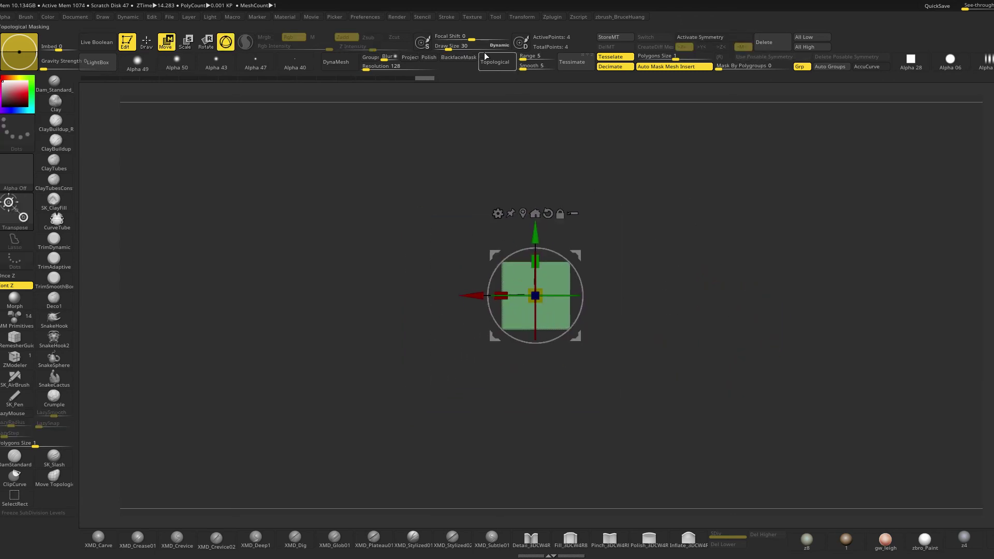
left_click(520, 20)
left_click(553, 124)
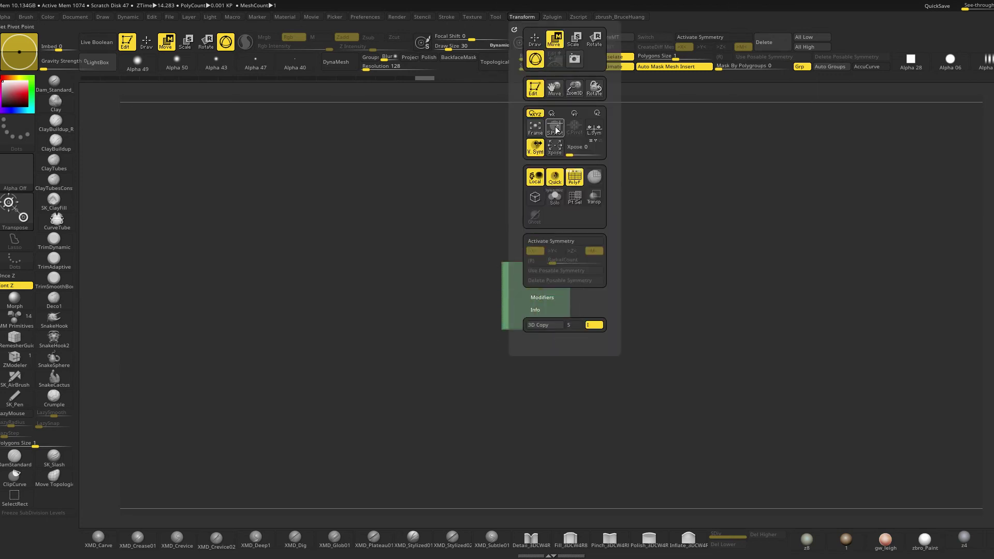
key("x")
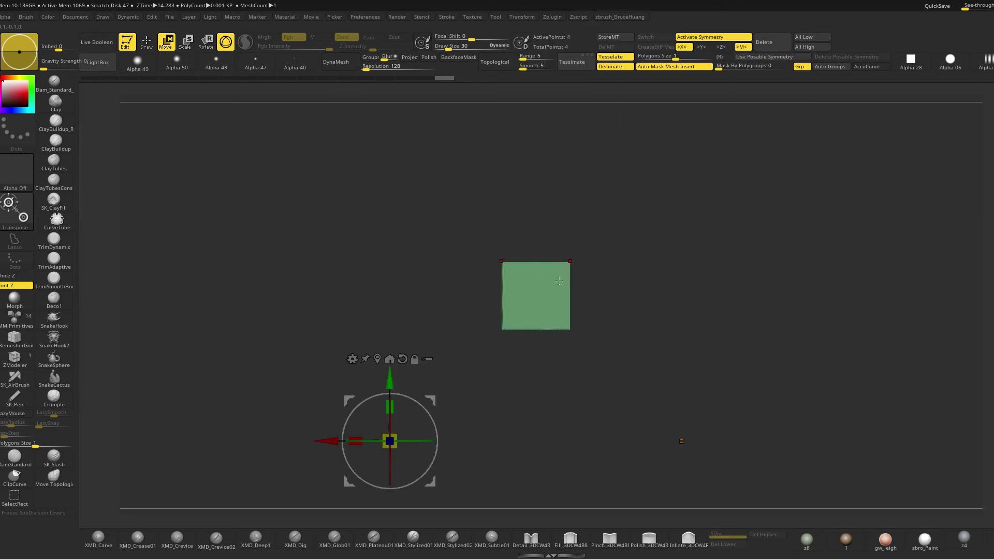
left_click(389, 359, "alt")
key("q")
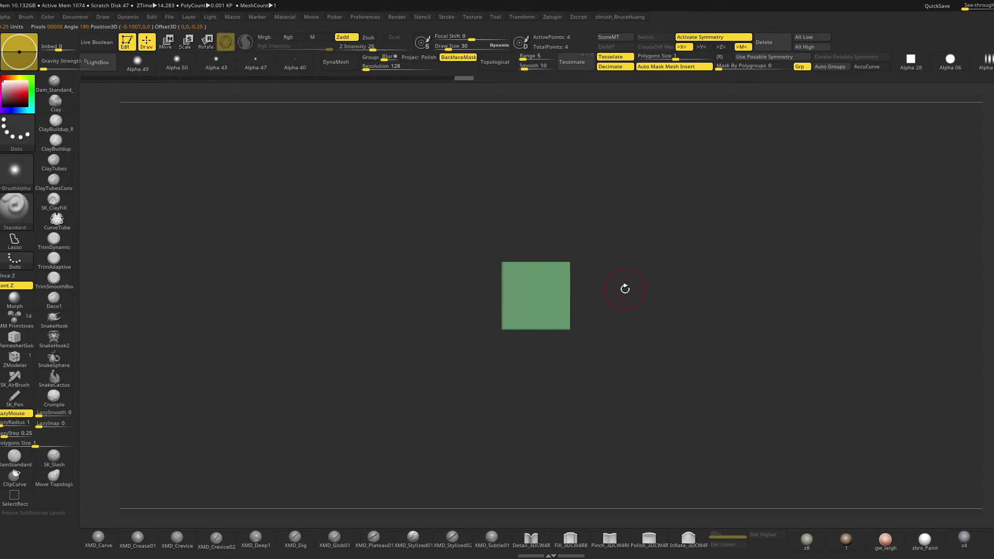
Scale the square horizontally and slightly vertically with the gizmo into a wide rectangle
left_click_drag(625, 289, 624, 296, "alt")
left_click_drag(710, 283, 674, 301, "alt")
key("w")
left_click_drag(428, 311, 339, 310)
left_click_drag(461, 281, 461, 270)
key("q")
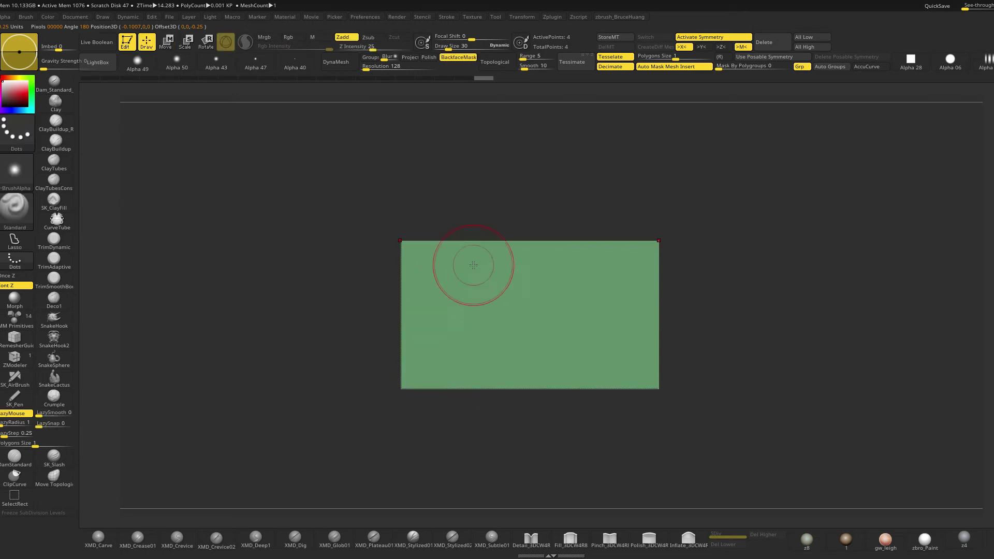
Choose the ZModeler brush with the Insert edge action, and try a single edge loop near the rectangle's side
left_click_drag(693, 250, 685, 242, "alt")
left_click(20, 360)
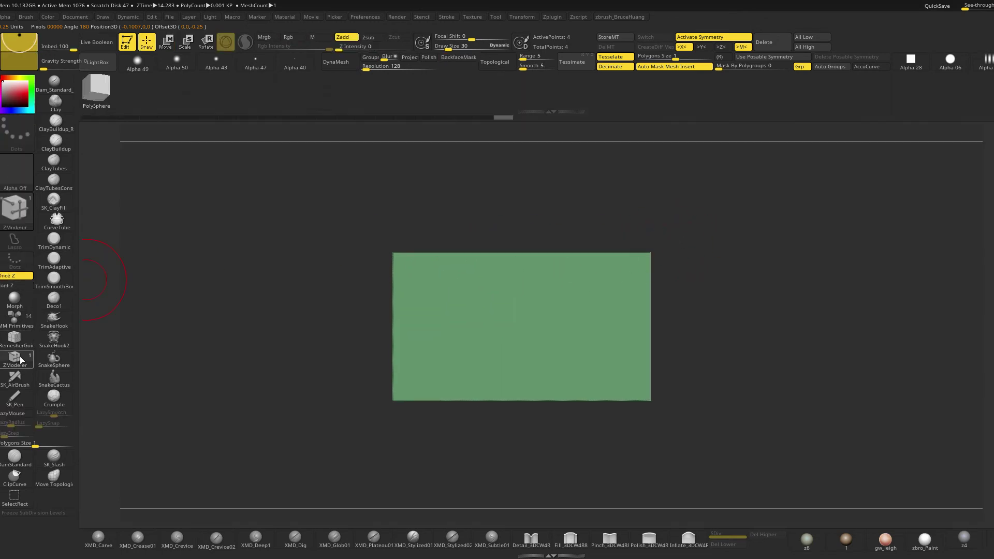
key("space")
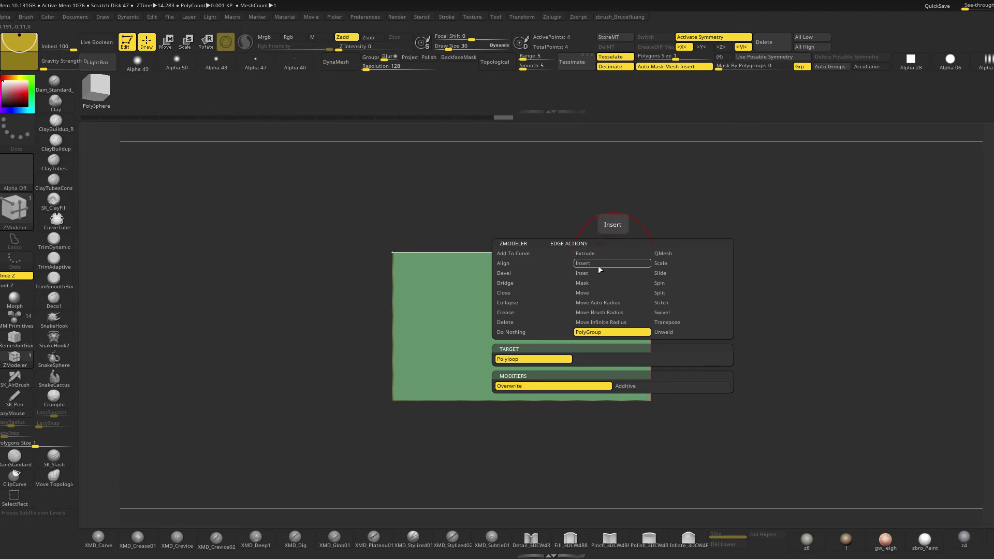
left_click(599, 265)
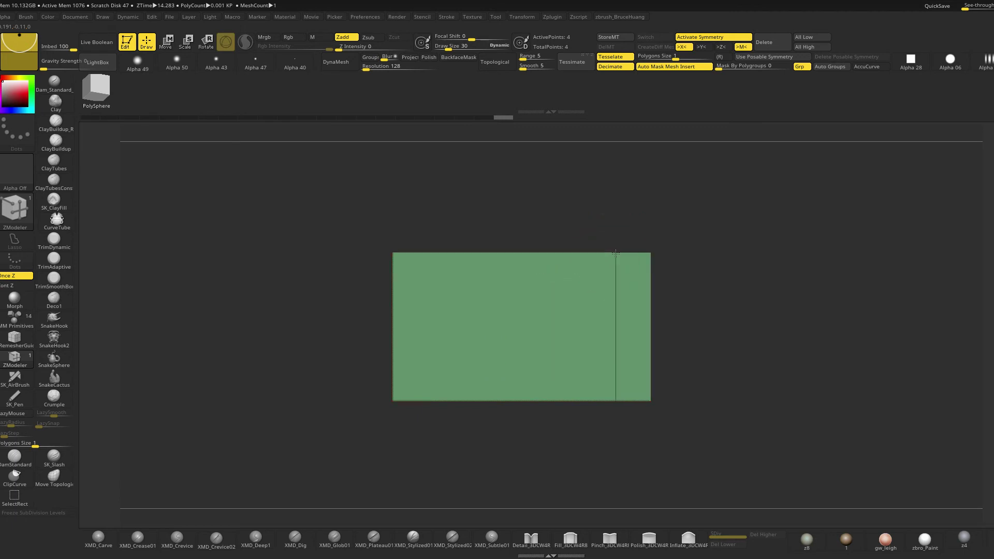
left_click(615, 254)
key("ctrl+z")
Set the Insert target to Multiple EdgeLoops and divide the rectangle into four columns
key("space")
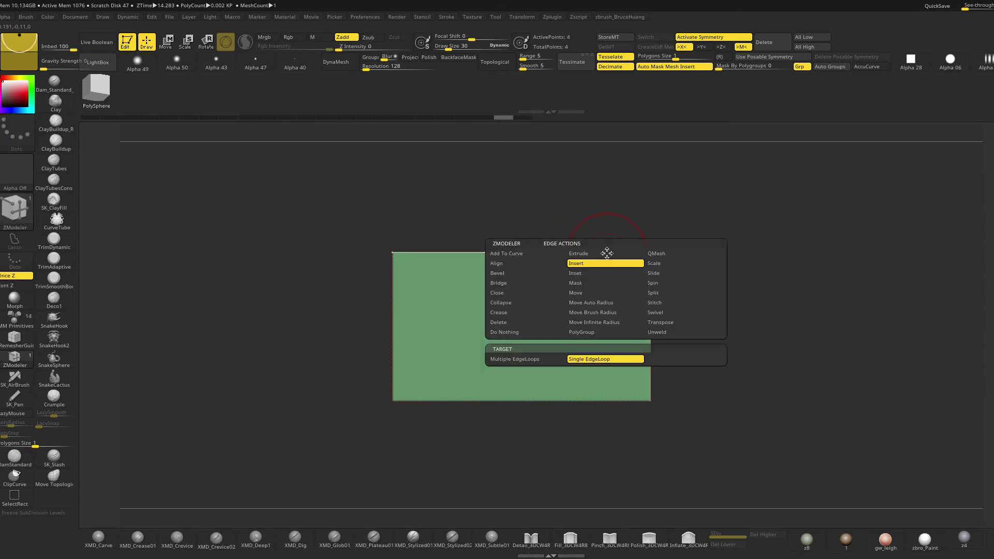
left_click(515, 358)
left_click(526, 253)
left_click(600, 253)
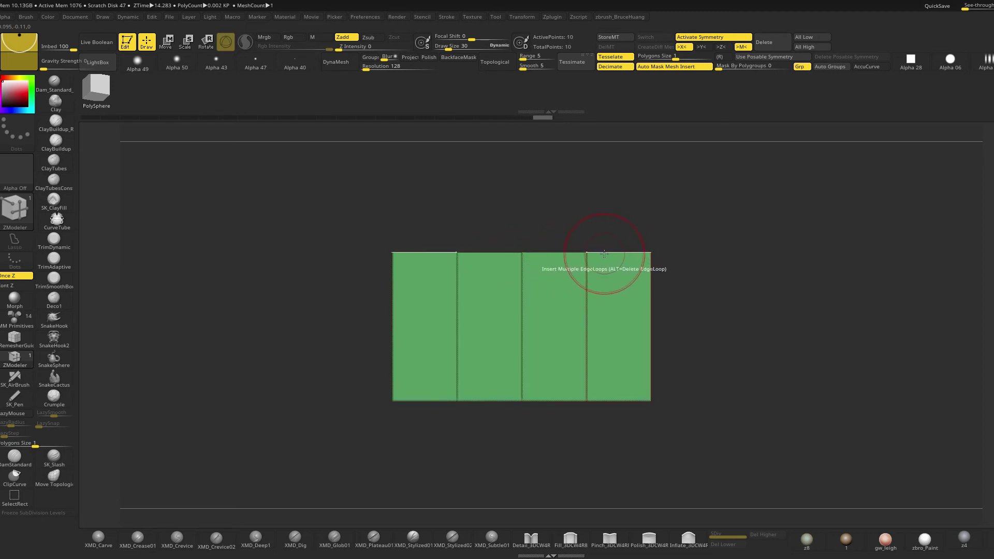
Insert edge loops across the rectangle's height to divide it into four rows
left_click_drag(730, 245, 703, 296, "alt")
left_click(641, 280)
left_click(641, 269)
left_click(640, 357)
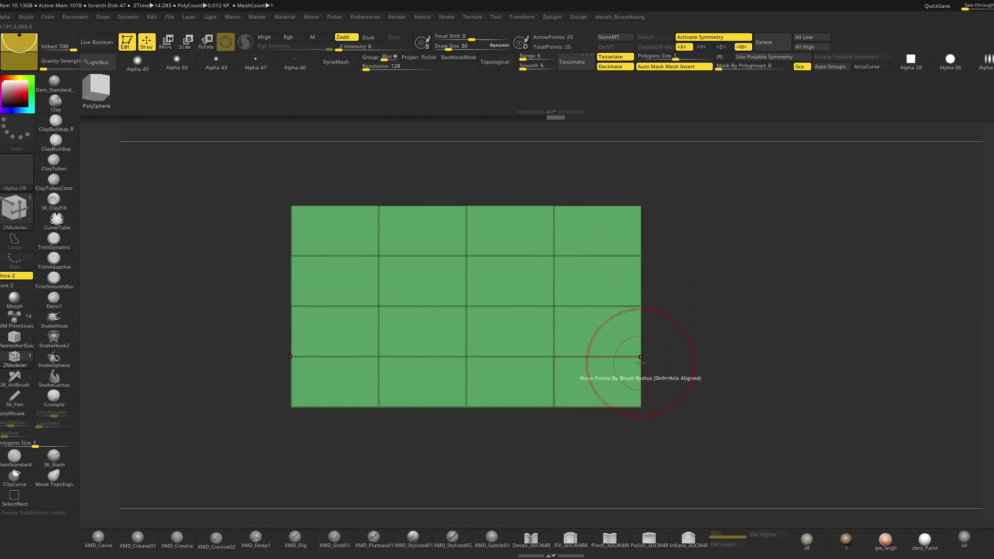
Hide the two middle polygons along each side of the rectangle and delete the hidden polygons
mouse_move(728, 269)
left_mouse_down("ctrl+alt+shift")
mouse_move(588, 266)
mouse_move(740, 313)
left_mouse_up("ctrl+alt+shift")
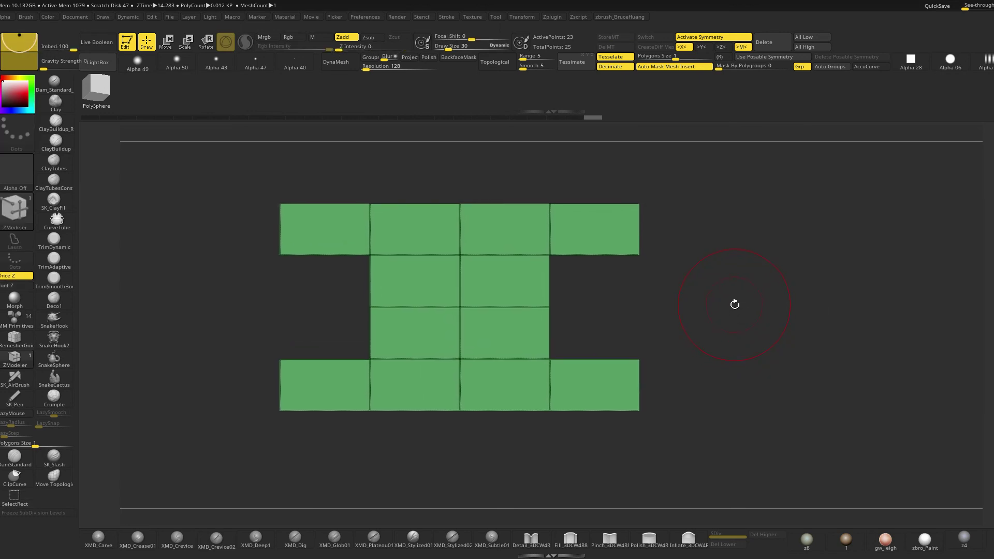
left_click_drag(741, 302, 731, 292)
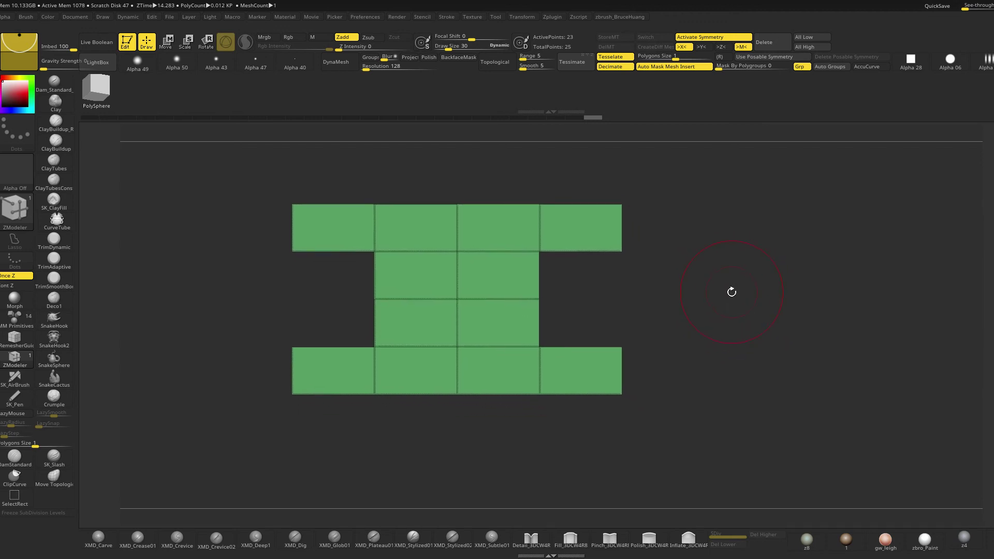
key("2")
left_click(696, 313)
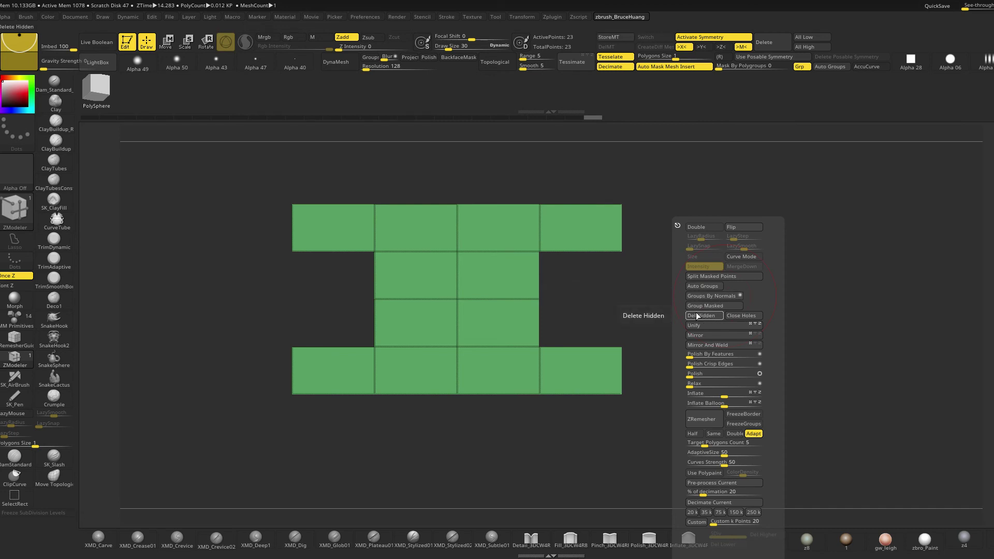
Mask the upper half of the notched plane and invert the mask so the lower half is protected
left_click_drag(676, 306, 699, 303)
left_click_drag(735, 301, 738, 285)
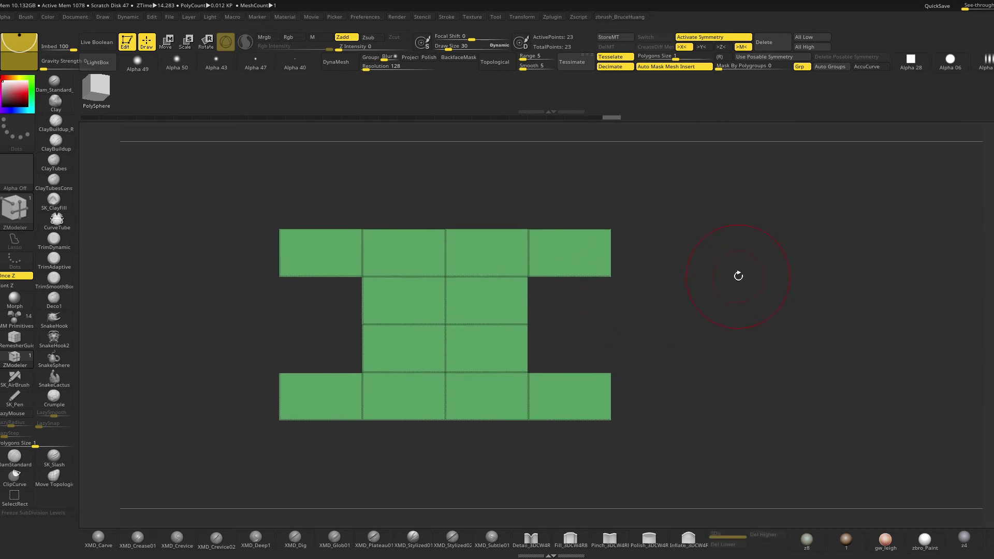
key("ctrl")
mouse_move(228, 186)
left_mouse_down("ctrl")
mouse_move(692, 252)
mouse_move(710, 315)
left_mouse_up("ctrl")
left_click_drag(739, 357, 737, 330, "alt")
left_click_drag(306, 216, 764, 340, "ctrl")
left_click(768, 346, "ctrl")
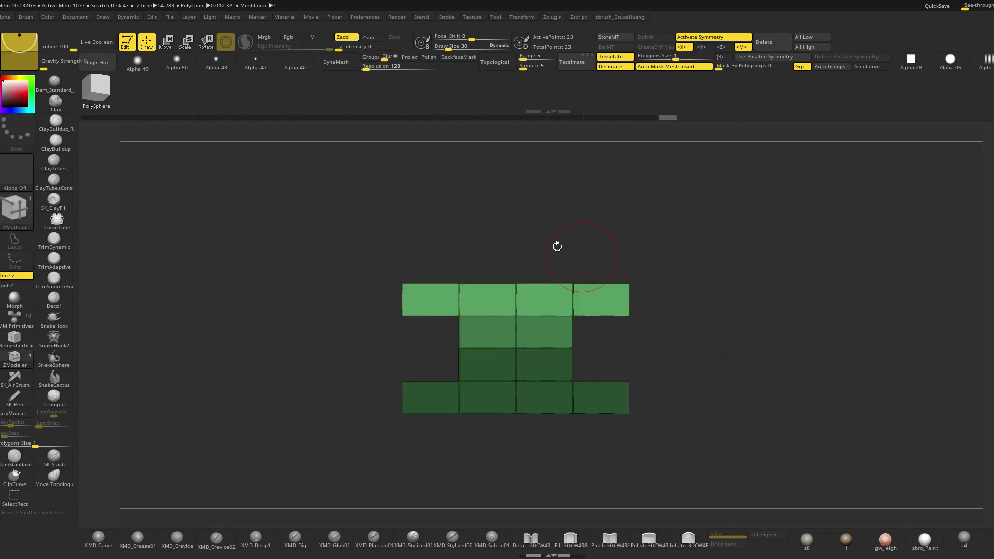
Stretch the unmasked upper half of the notched plate upward and mirror and weld it onto the lower half
key("w")
left_click_drag(461, 280, 463, 263)
key("q")
left_click_drag(706, 389, 768, 363, "alt")
left_click_drag(767, 357, 740, 339, "alt")
key("2")
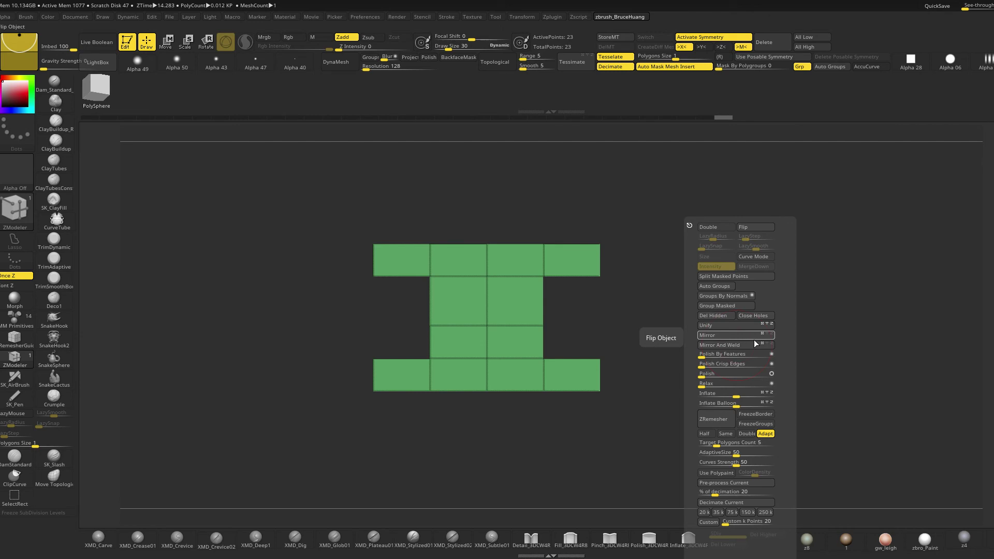
left_click(749, 345)
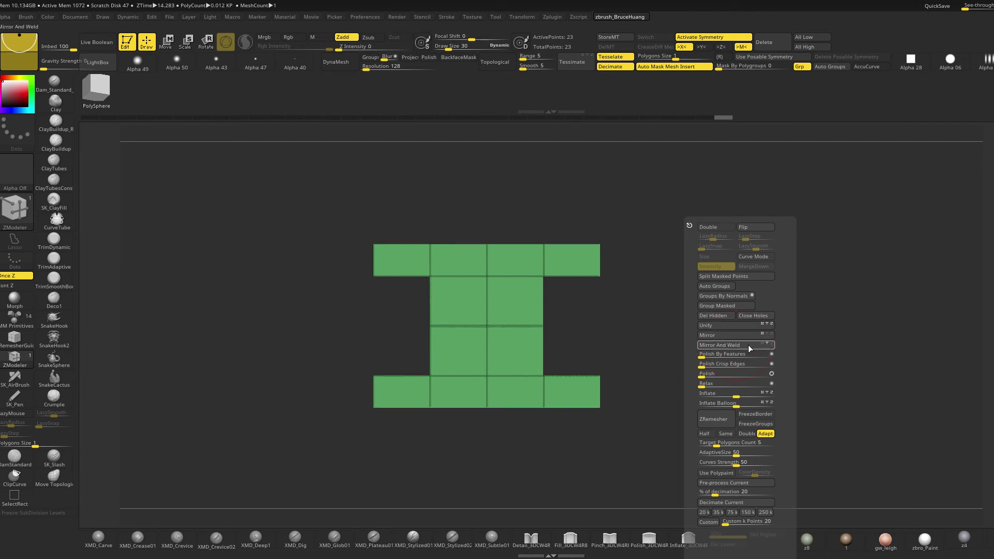
Centre the gizmo on the notched plate and scale the plate wider and slightly taller
key("w")
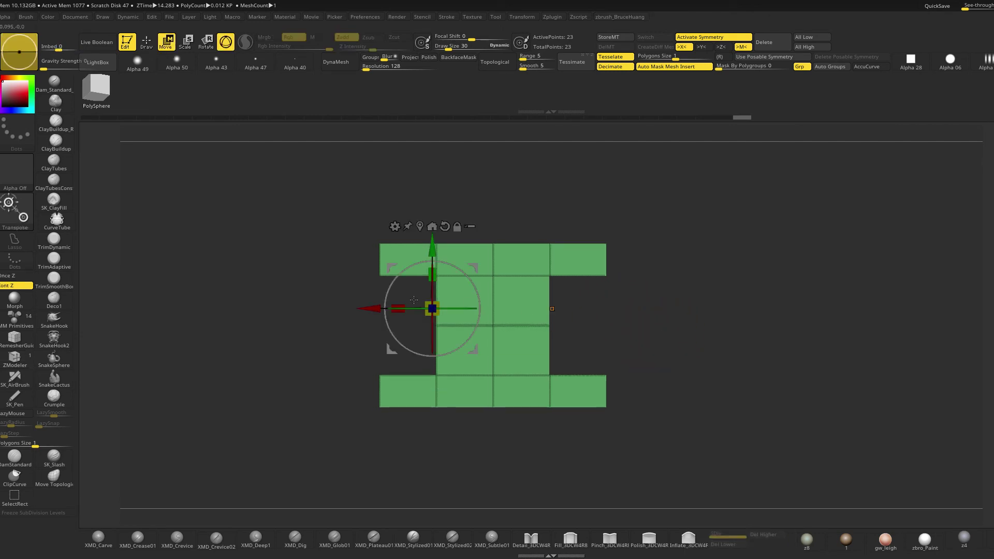
mouse_move(374, 308)
left_mouse_down()
mouse_move(343, 309)
mouse_move(374, 308)
left_mouse_up()
key("x")
key("ctrl+z")
left_click(420, 226)
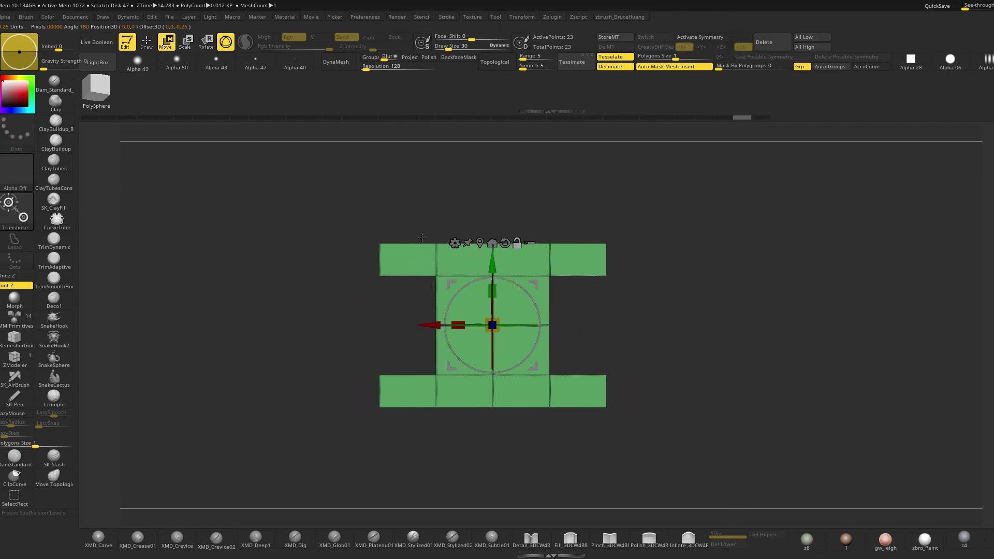
left_click_drag(439, 325, 407, 325)
left_click_drag(493, 291, 493, 279)
key("q")
left_click_drag(767, 459, 638, 159, "ctrl")
left_click(766, 266, "ctrl")
key("w")
key("q")
left_click(709, 270, "ctrl")
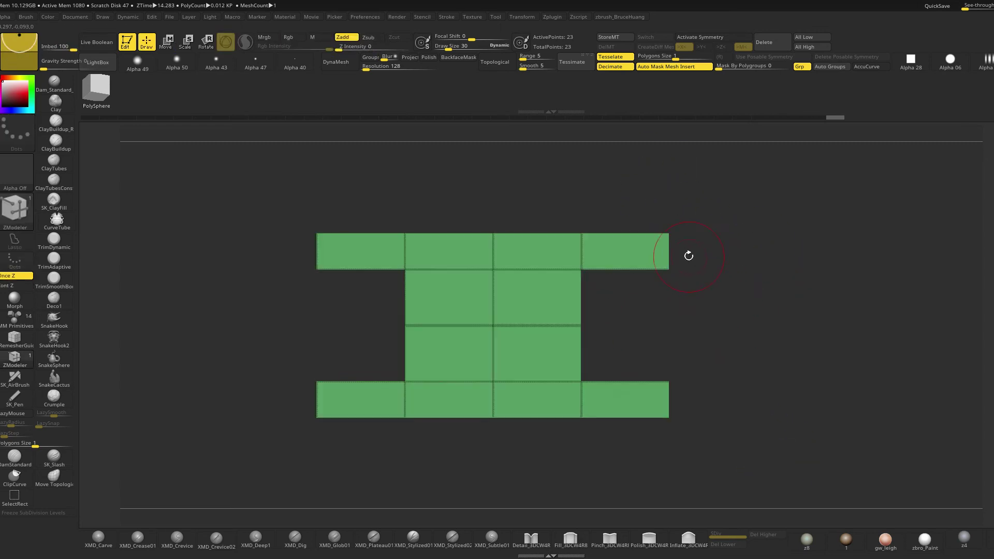
With X symmetry on, mask the plate's middle columns and move the outer ends inward to shorten the four arms
key("x")
left_click_drag(775, 191, 627, 474, "ctrl")
key("w")
left_click(731, 311, "ctrl")
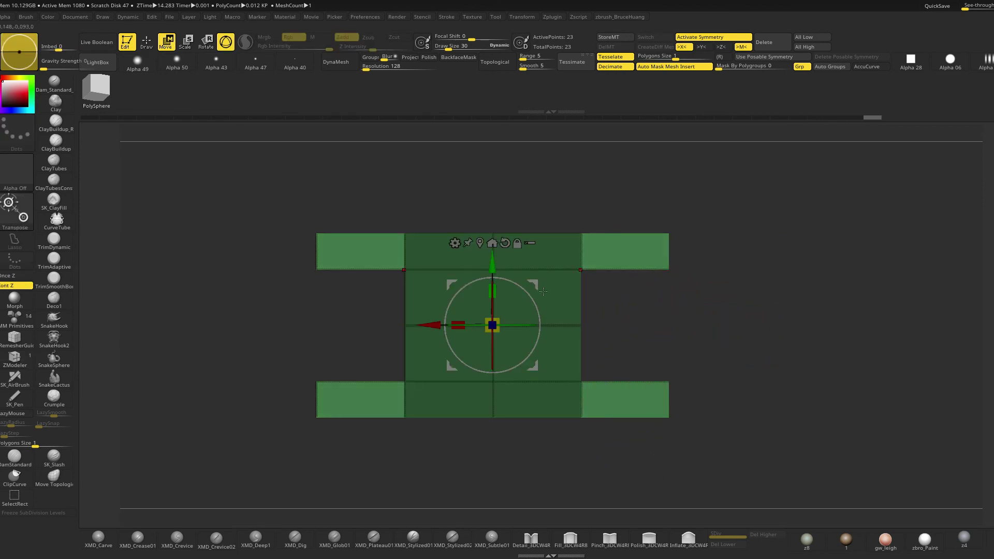
left_click(480, 243)
left_click_drag(610, 324, 573, 319)
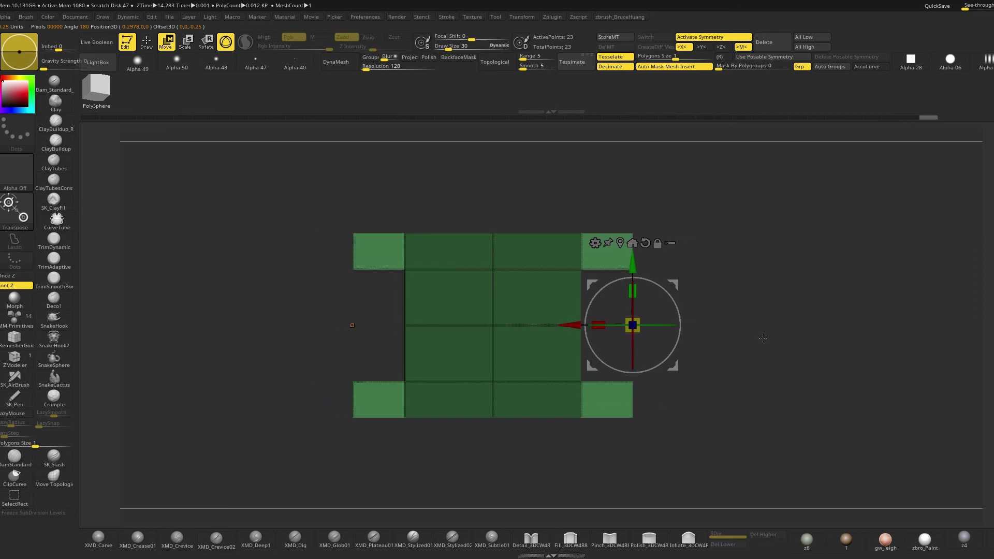
Turn off symmetry, scale the whole plate down, recentre the gizmo and widen the plate horizontally
left_click_drag(633, 325, 593, 323)
key("ctrl+z")
key("x")
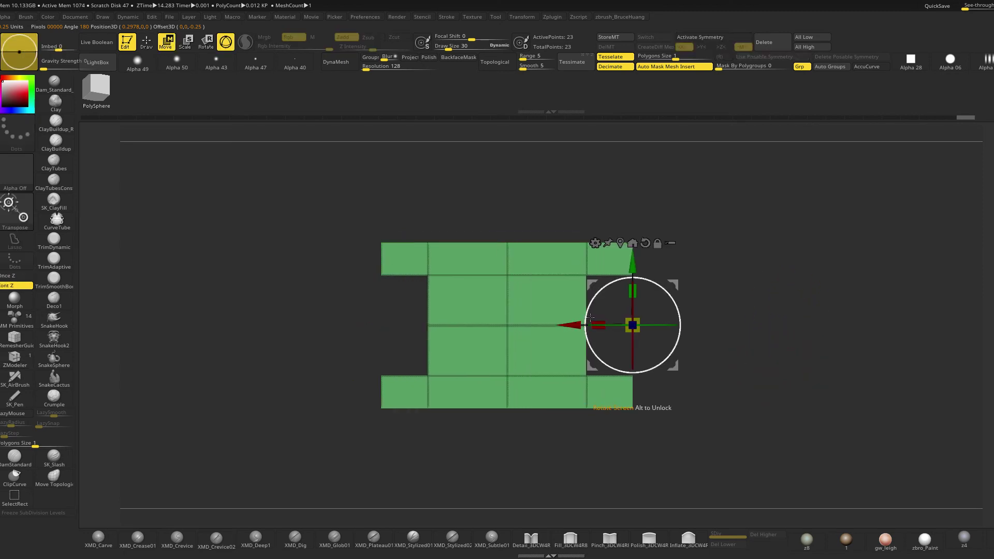
left_click(620, 243)
left_click_drag(472, 322, 452, 318)
key("q")
Uncrease all edges of the plate and extrude all its polygons into a thin solid
left_click_drag(783, 349, 769, 326, "alt")
key("f")
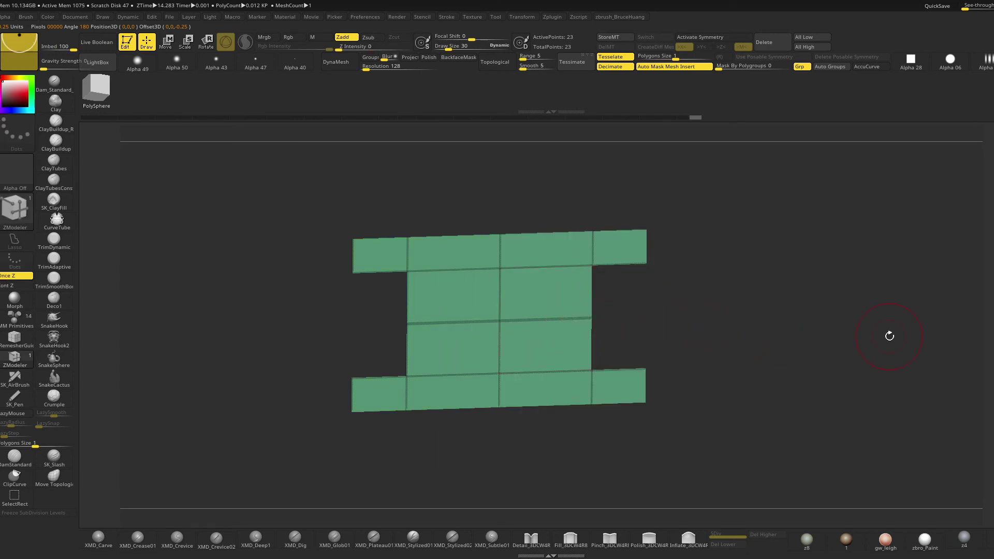
key("d")
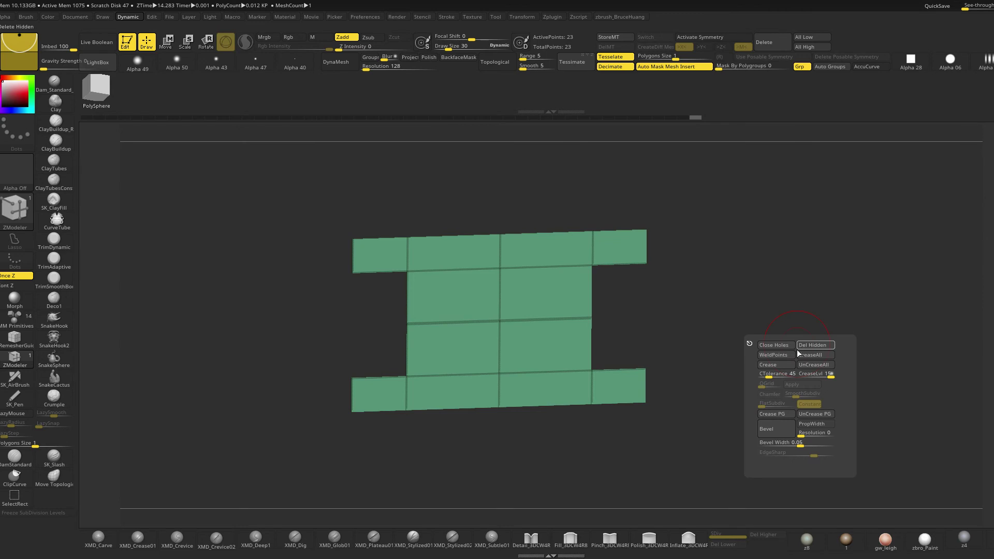
left_click(813, 365)
left_click_drag(670, 302, 528, 292)
key("space")
mouse_move(703, 287)
left_mouse_down()
mouse_move(684, 275)
mouse_move(745, 288)
left_mouse_up()
mouse_move(745, 288)
left_mouse_down("alt")
mouse_move(734, 278)
mouse_move(732, 295)
mouse_move(792, 279)
left_mouse_up("alt")
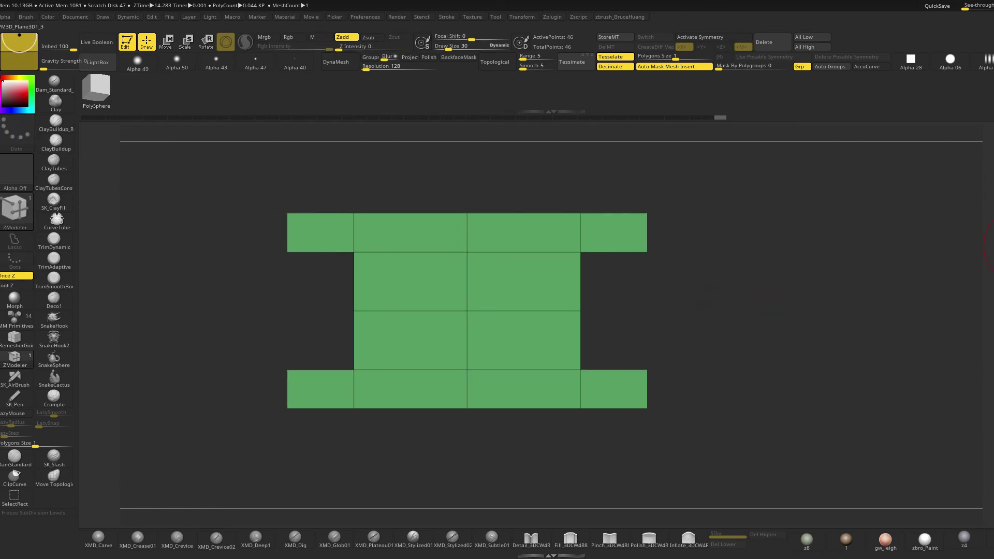
Return to the character tool, insert the notched plate as a new subtool and select it
left_click(991, 122)
left_click_drag(963, 311, 919, 350, "alt")
left_click(772, 42)
key("F1")
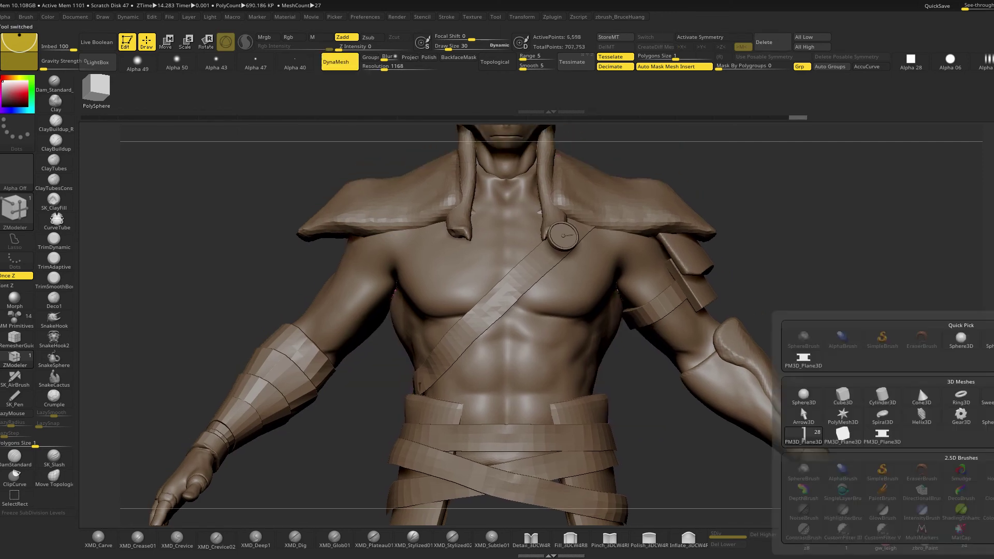
left_click(873, 443)
key("f")
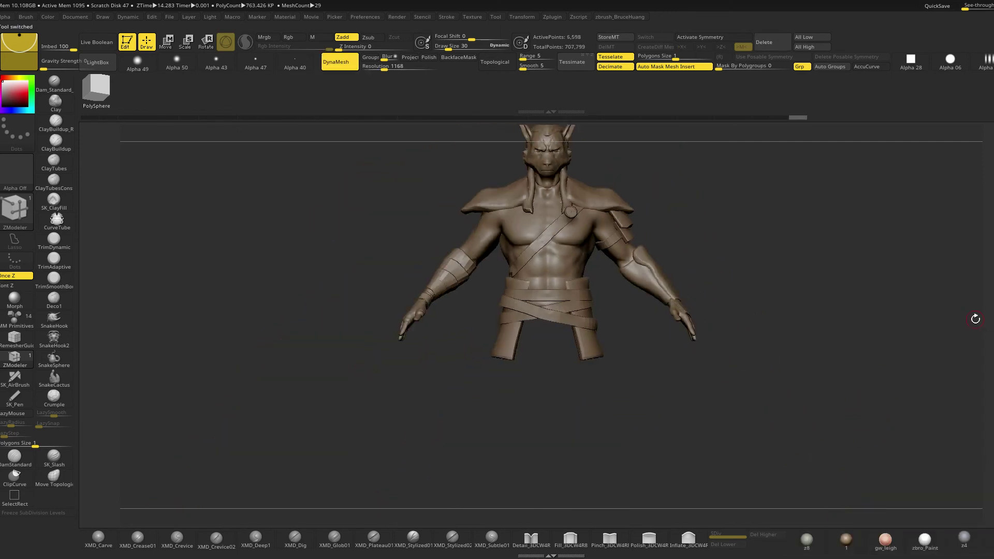
key("Down")
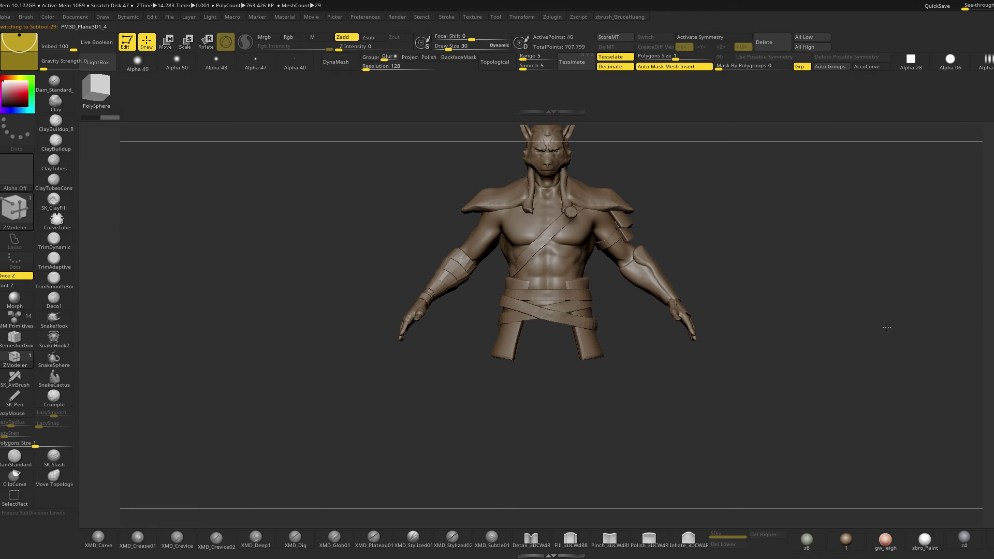
Move and scale the inserted plate into place in front of the chest, at the depth of the round ornament
left_click_drag(887, 327, 874, 370, "alt")
key("w")
left_click_drag(814, 398, 818, 347, "alt")
left_click_drag(568, 195, 606, 194)
left_click_drag(761, 155, 644, 255, "alt")
left_click_drag(658, 290, 699, 316, "alt")
left_click_drag(443, 298, 350, 298)
left_click_drag(729, 282, 786, 275, "shift")
left_click_drag(409, 321, 378, 290)
left_click_drag(584, 254, 755, 251)
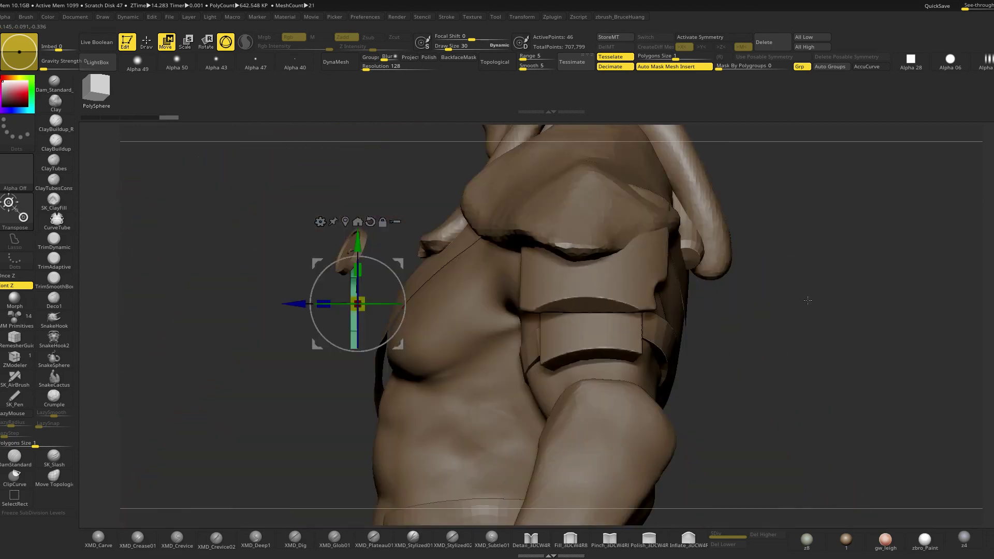
left_click_drag(246, 268, 351, 271, "shift")
left_click_drag(305, 305, 391, 306)
Change the material to zbro_clayset_s03
left_click(813, 540)
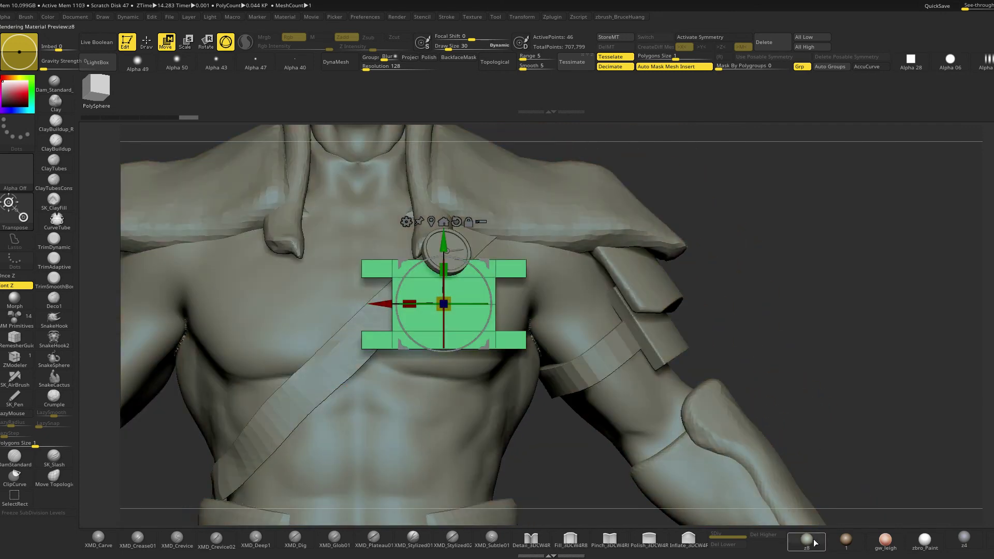
left_click(815, 539)
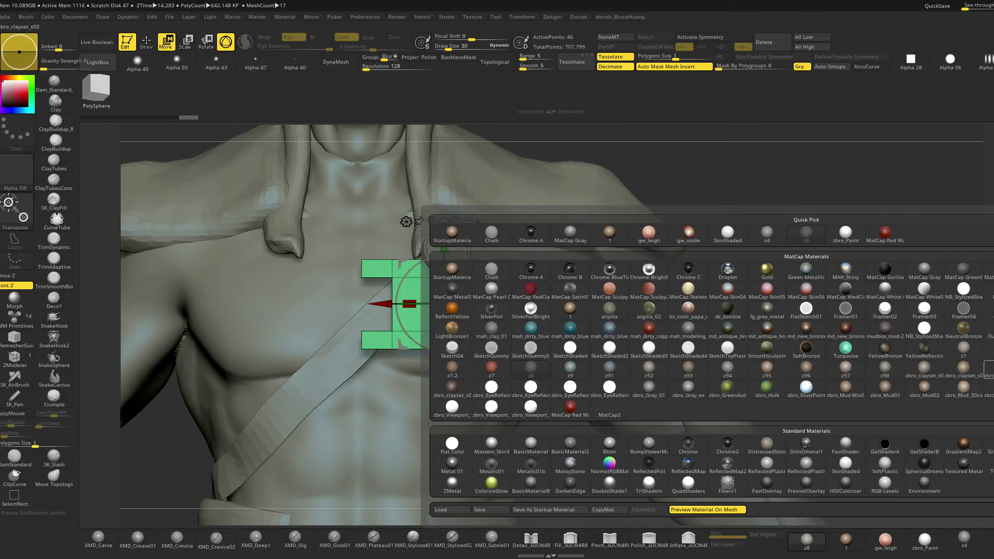
left_click(989, 370)
Scale the plate down and move it over the round ornament on the strap
left_click_drag(861, 377, 897, 424, "alt")
left_click_drag(480, 285, 481, 246)
left_click_drag(484, 310, 472, 310)
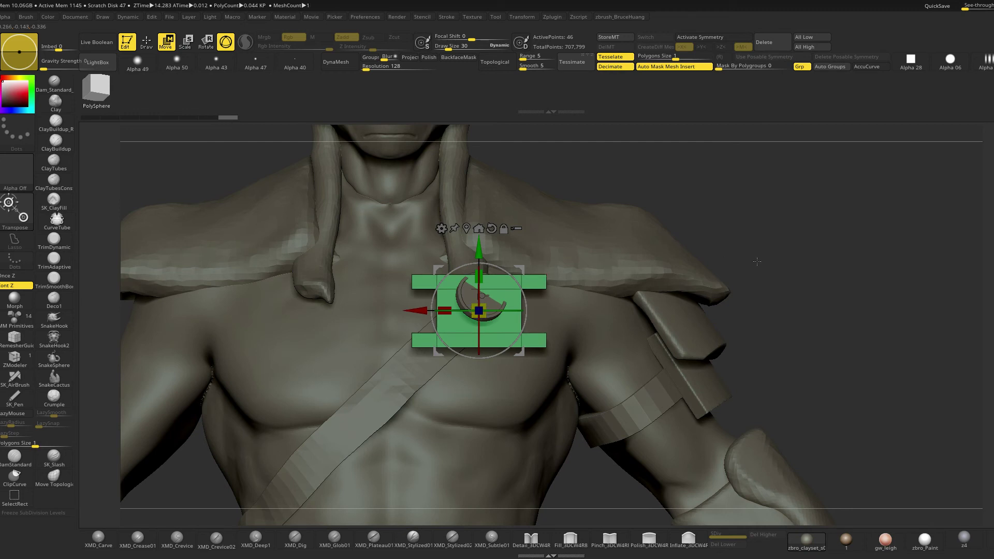
Isolate the plate, mask each side in turn and move the unmasked arm ends inward to shorten the arms
key("alt+s")
key("q")
left_click_drag(618, 236, 620, 249, "alt")
left_click_drag(615, 388, 574, 288, "ctrl")
key("w")
left_click_drag(421, 305, 419, 304)
key("q")
left_click_drag(366, 231, 423, 388, "ctrl")
key("w")
left_click_drag(420, 305, 426, 305)
key("q")
left_click_drag(651, 322, 668, 374, "ctrl")
key("ctrl")
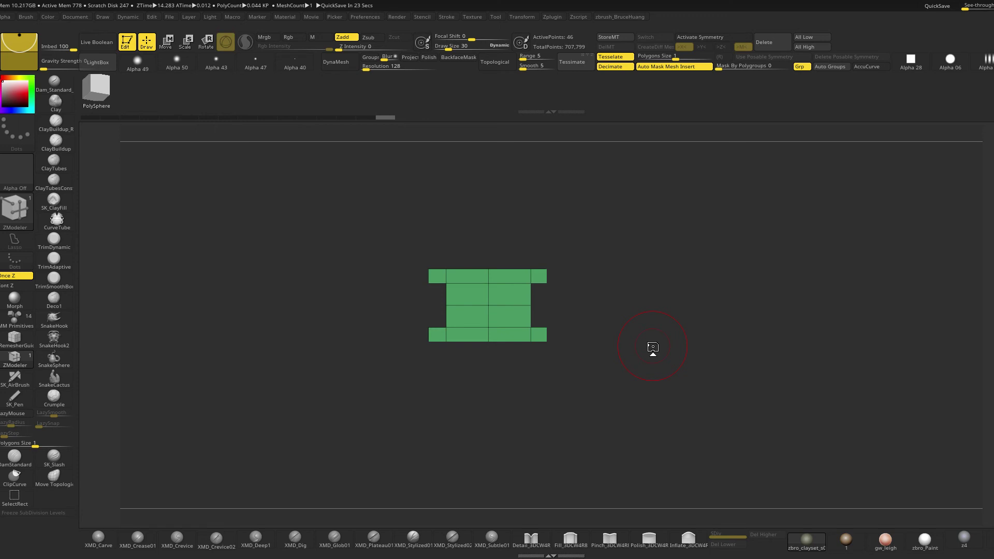
Show the character again and rotate the plate until it lies parallel to the round ornament
left_click_drag(540, 149, 594, 238)
mouse_move(766, 191)
left_mouse_down()
mouse_move(673, 197)
mouse_move(752, 200)
left_mouse_up()
key("w")
left_click_drag(487, 290, 534, 257)
left_click_drag(663, 179, 525, 300)
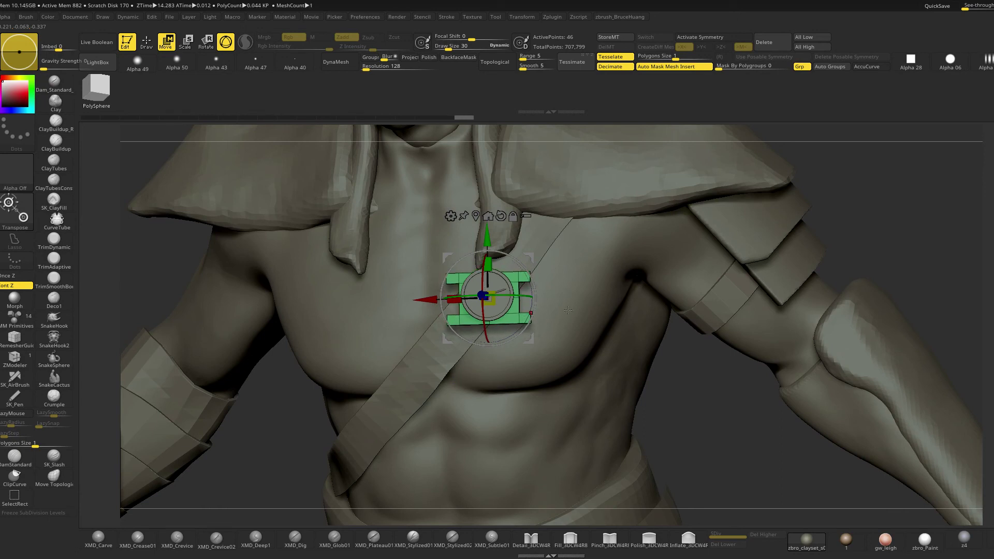
left_click_drag(944, 248, 734, 275)
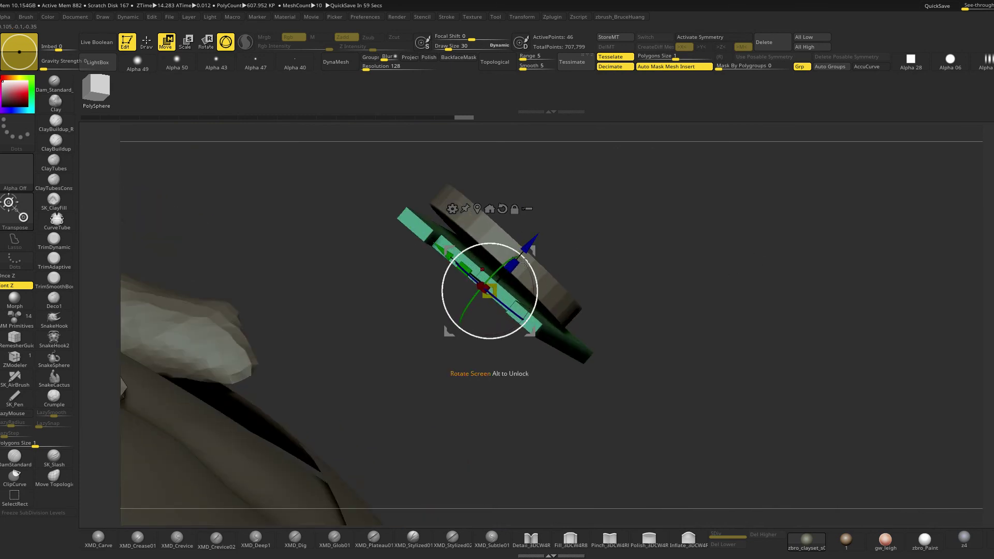
left_click_drag(532, 266, 665, 271)
left_click_drag(525, 288, 526, 284)
Adjust the plate's depth and position so it sits flush against the back of the round ornament
left_click_drag(536, 240, 544, 231)
left_click_drag(613, 219, 605, 266)
right_click_drag(605, 267, 595, 283)
left_click_drag(438, 260, 430, 258)
left_click_drag(430, 257, 427, 256)
left_click_drag(490, 280, 485, 278)
left_click_drag(939, 256, 827, 255)
right_click_drag(827, 255, 696, 305)
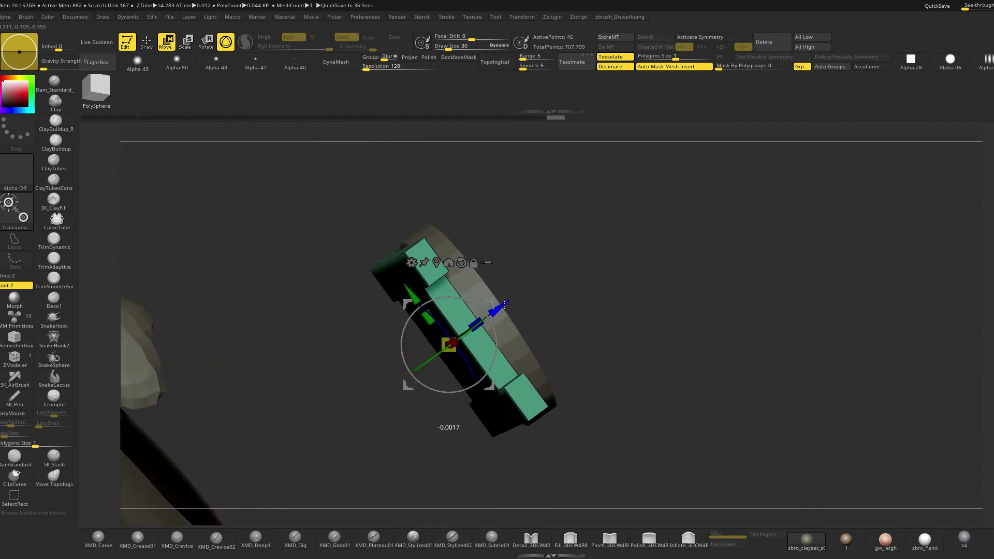
Shift the plate along its length to centre it behind the round ornament
key("q")
mouse_move(528, 297)
right_mouse_down()
mouse_move(725, 292)
mouse_move(540, 294)
mouse_move(528, 308)
mouse_move(582, 329)
mouse_move(490, 329)
right_mouse_up()
key("w")
key("q")
key("w")
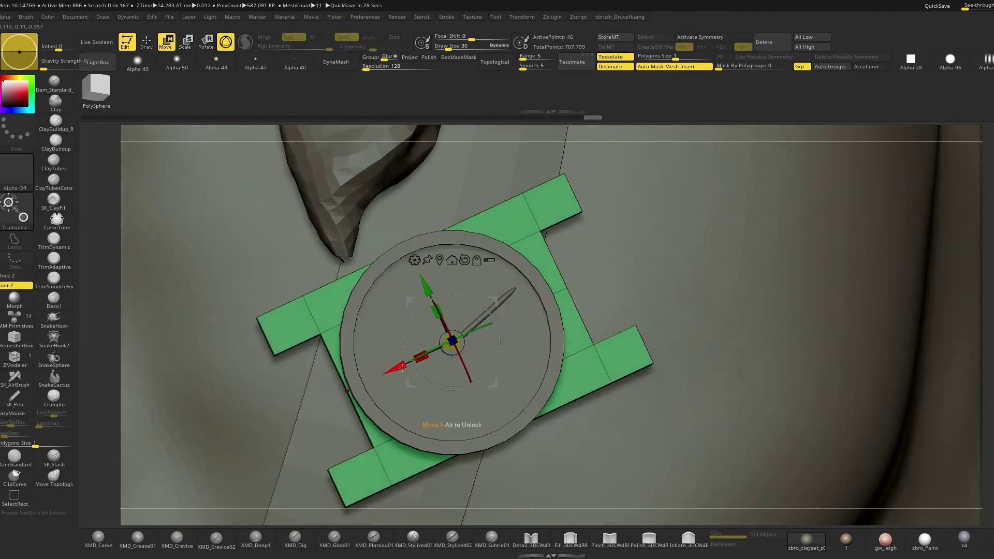
left_click_drag(403, 367, 391, 369)
key("q")
Switch to the Move brush and set its draw size to 4
right_click_drag(953, 350, 856, 322)
right_click_drag(929, 337, 915, 383, "ctrl")
key("space")
key("b")
key("m")
key("v")
key("space")
left_click_drag(449, 302, 440, 303)
Select the round ornament's subtool and mask everything in it except the needle
left_click(438, 296, "alt")
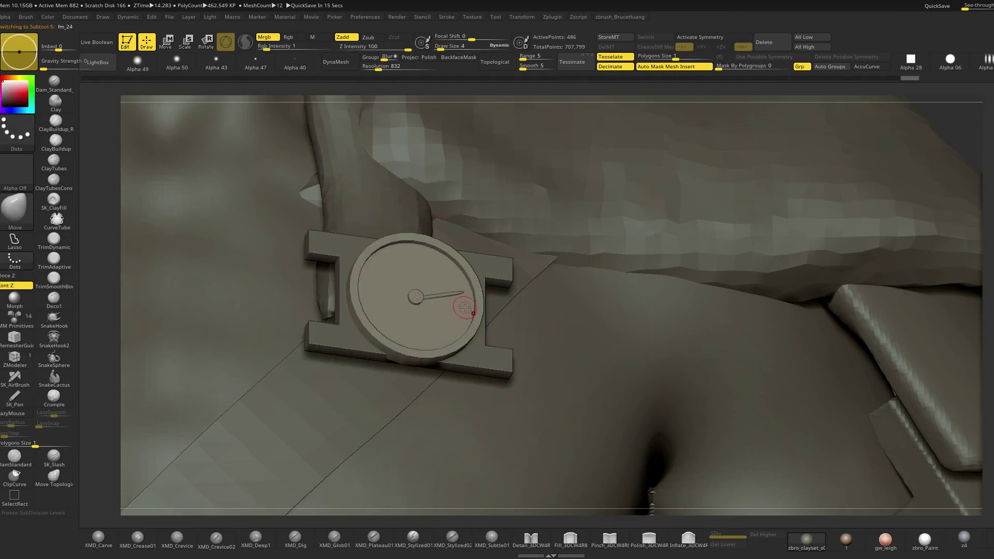
key("shift+s")
key("shift+f")
key("f")
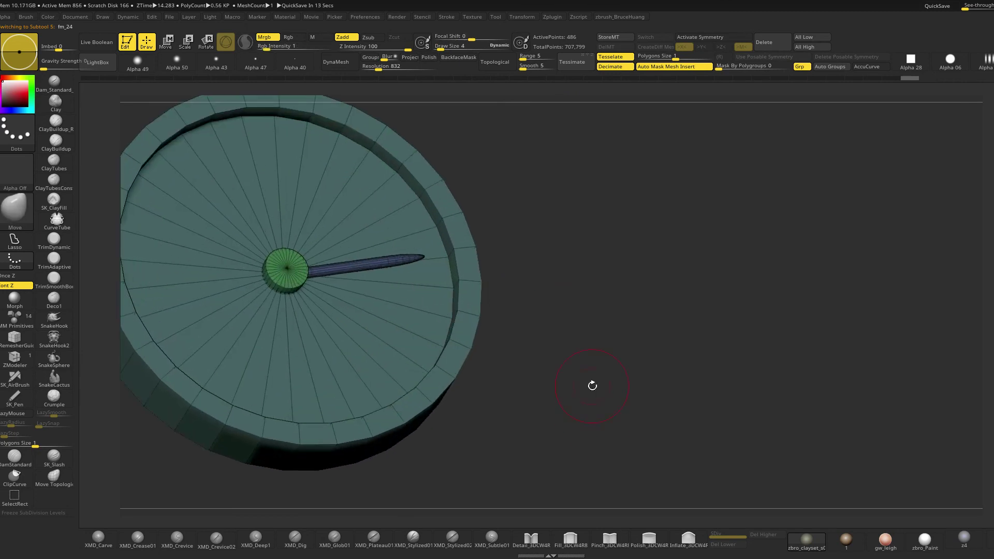
left_click(337, 273, "ctrl+shift")
left_click(528, 300, "ctrl")
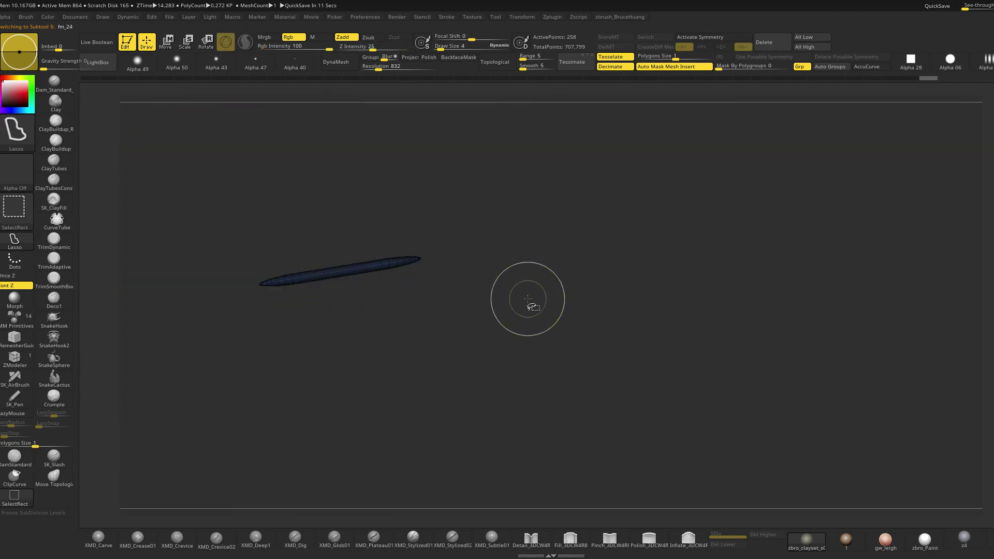
left_click(554, 295, "ctrl+shift")
left_click(586, 290, "ctrl")
key("alt+shift+s")
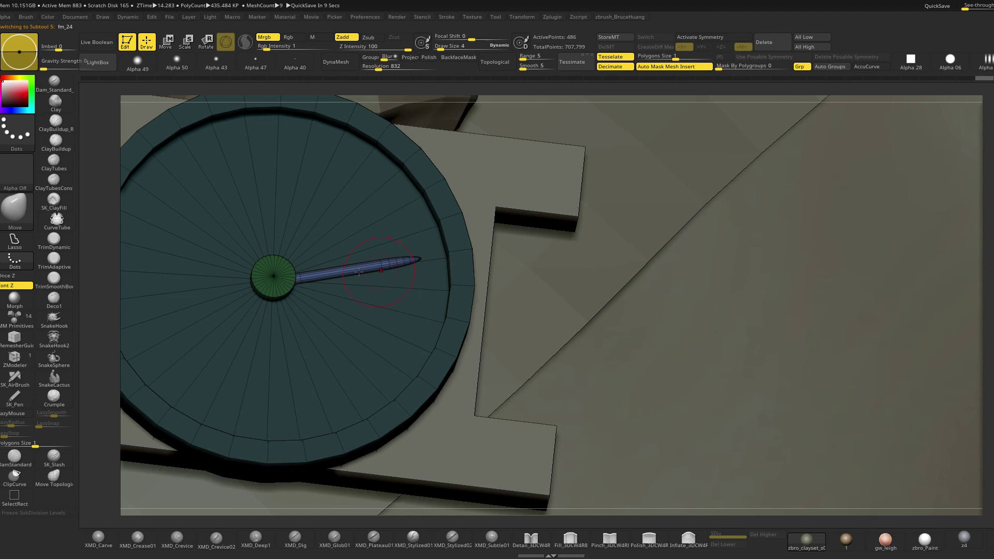
Place the gizmo on the ornament's hub and rotate the needle clockwise so it points diagonally downward
key("w")
left_click(302, 275)
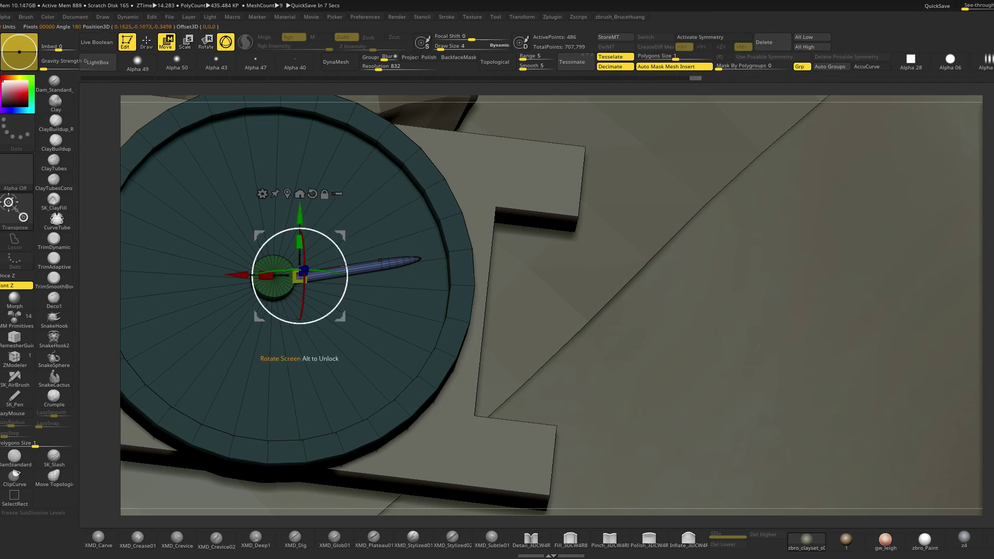
left_click_drag(341, 282, 321, 316)
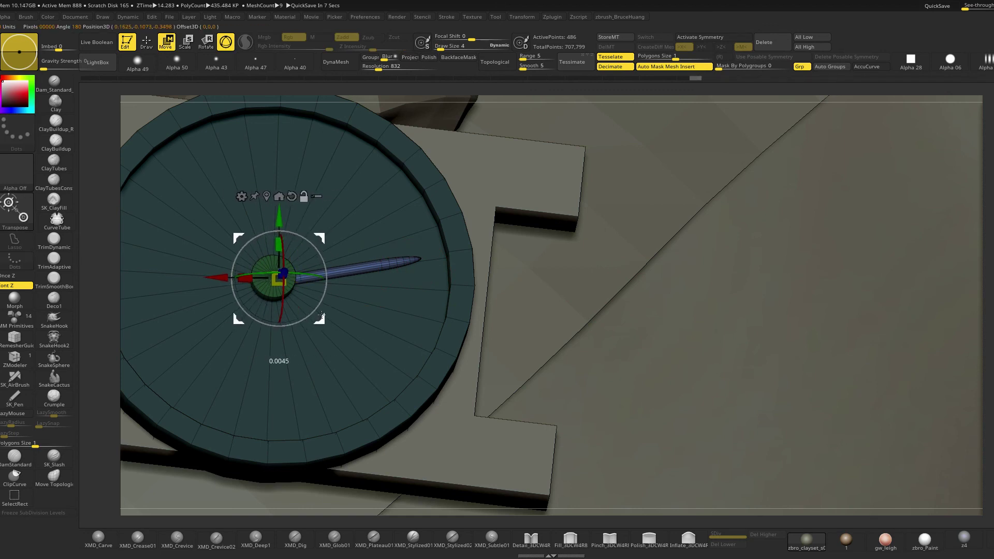
left_click_drag(992, 303, 692, 277)
left_click_drag(343, 266, 291, 294)
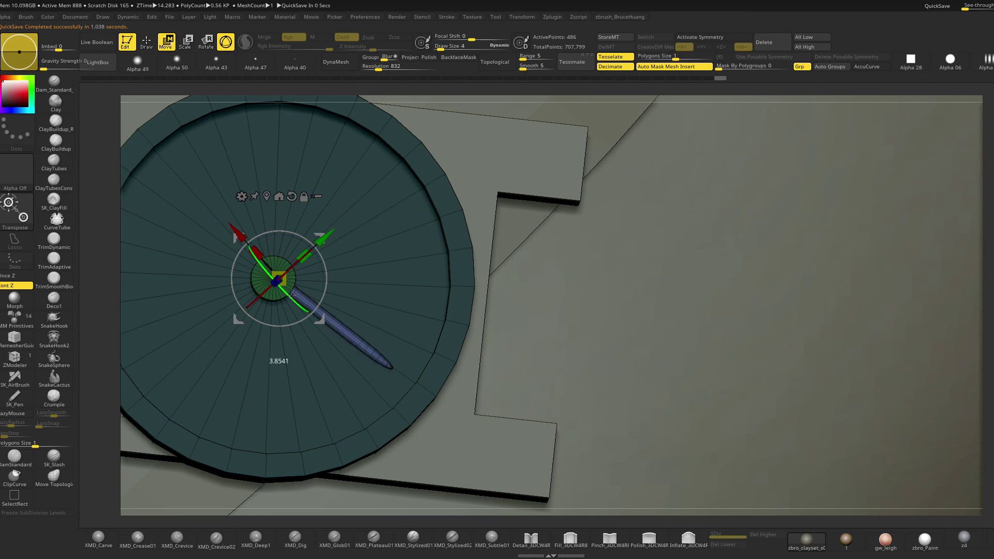
key("q")
right_click_drag(993, 350, 876, 301, "ctrl")
key("shift+f")
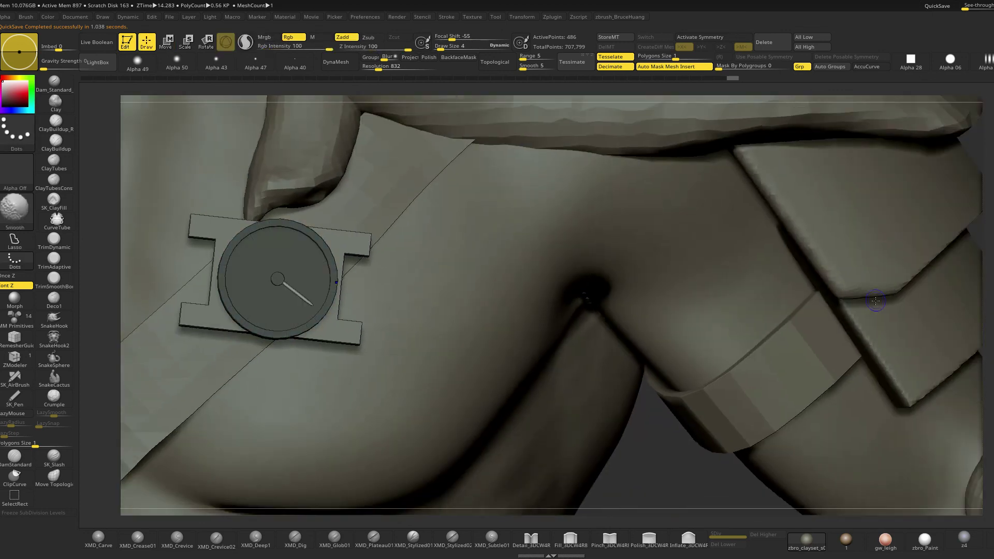
Select the notched plate's subtool and merge it down with the round ornament into one subtool
left_click_drag(666, 475, 858, 372)
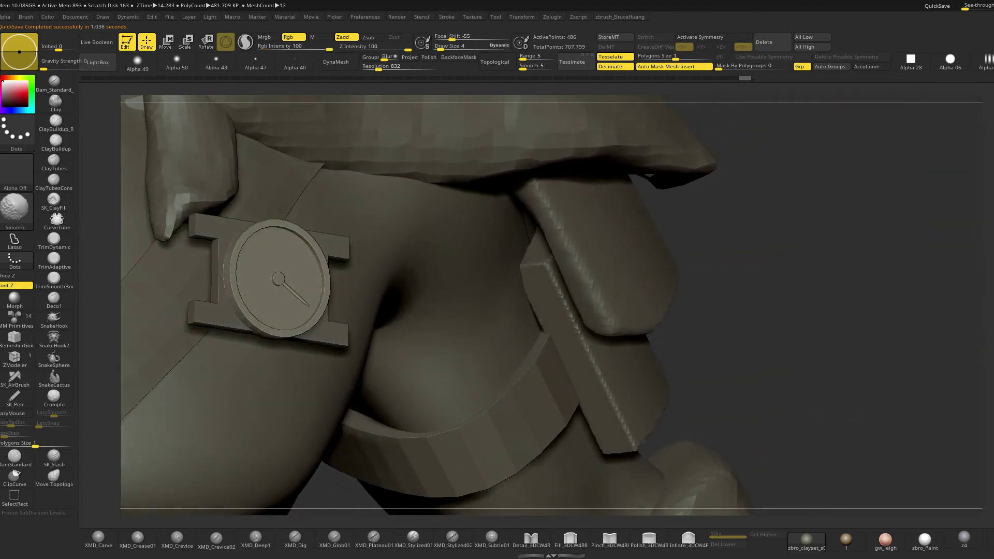
left_click(333, 341, "alt")
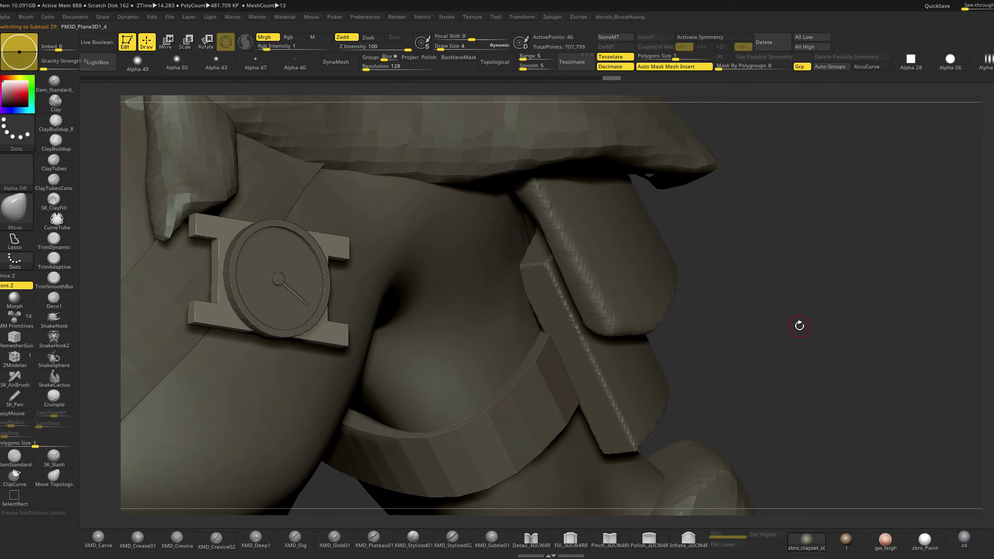
key("space")
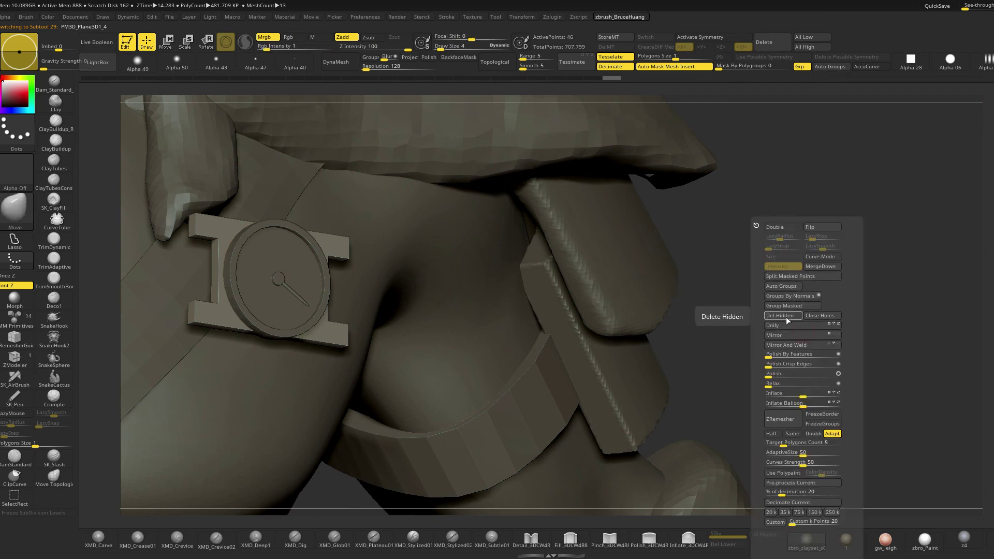
left_click(816, 266)
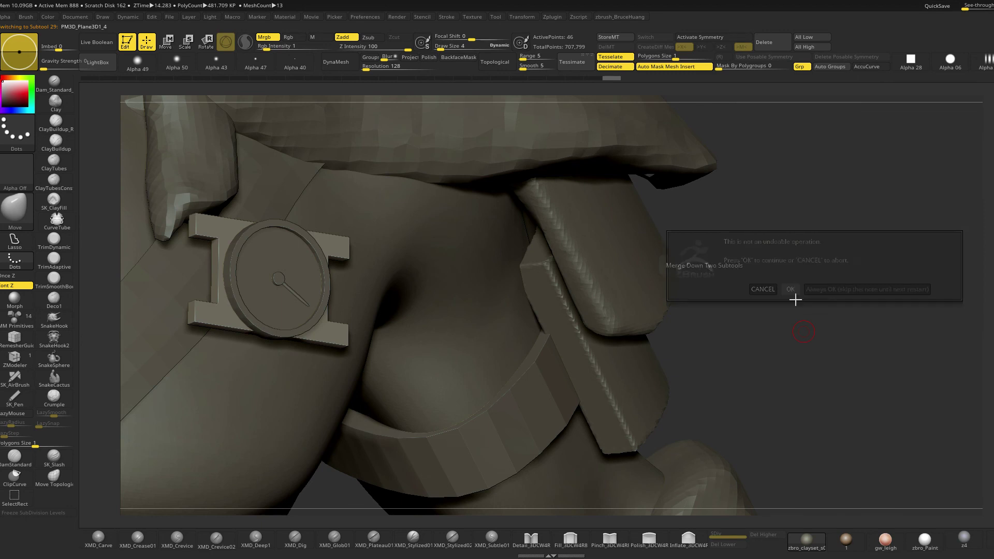
left_click(792, 290)
Rotate the merged ornament so the plate lines up with the diagonal chest strap
left_click_drag(824, 371, 833, 406, "alt")
key("e")
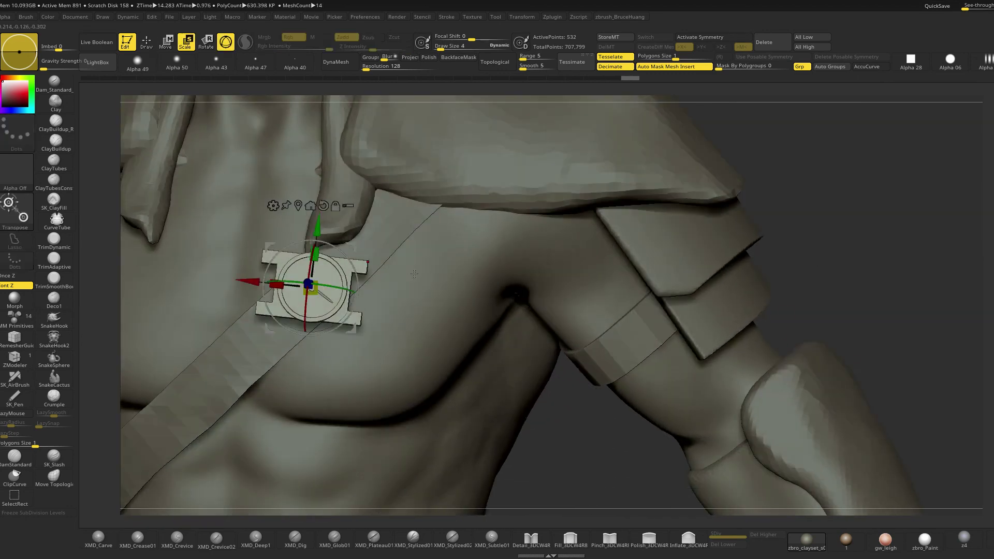
left_click_drag(358, 266, 334, 245)
key("w")
Push the merged ornament inward so it sits against the chest strap
left_click_drag(962, 305, 746, 274)
left_click_drag(363, 274, 285, 296)
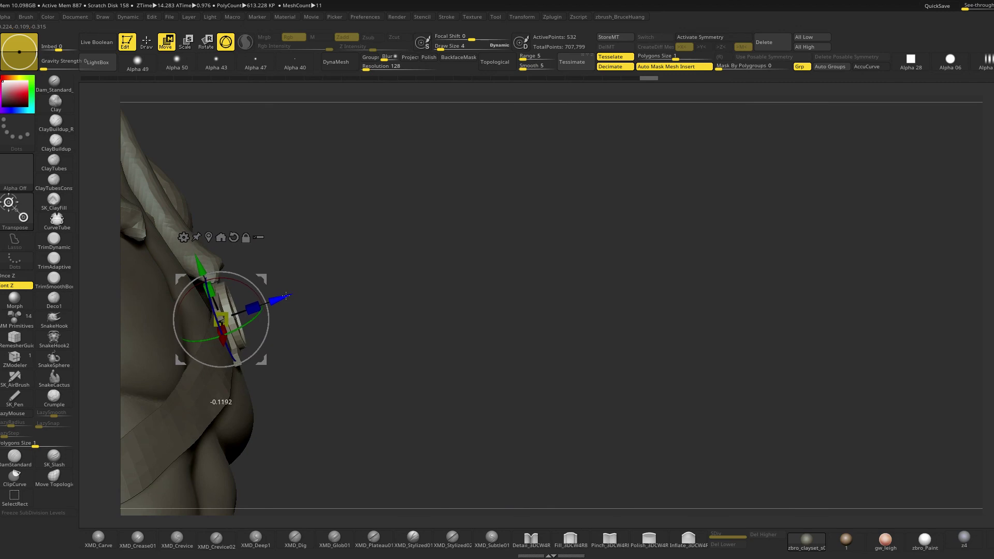
key("q")
mouse_move(404, 295)
left_mouse_down()
mouse_move(342, 303)
mouse_move(361, 306)
left_mouse_up()
right_click_drag(361, 306, 469, 282)
right_click_drag(834, 344, 607, 323)
key("e")
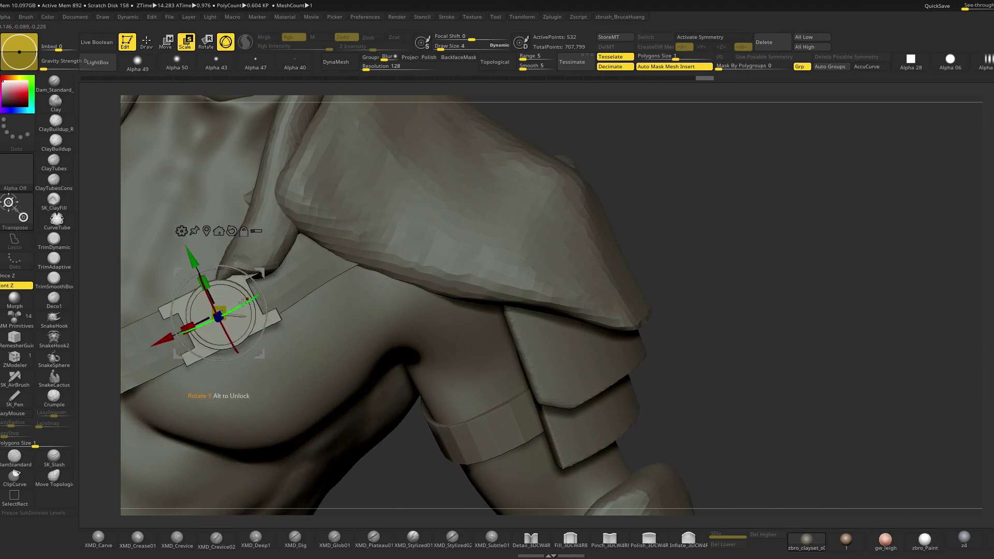
key("q")
right_click_drag(750, 353, 567, 372)
Mask everything in the ornament except the needle and rotate the needle clockwise to point diagonally downward
key("space")
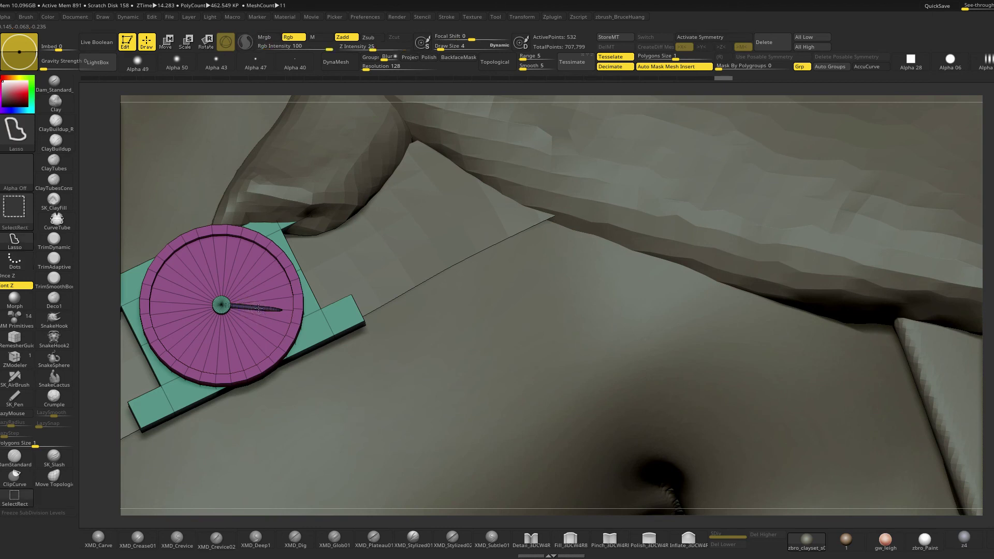
left_click(261, 306, "ctrl+shift")
left_click(407, 330, "ctrl+shift")
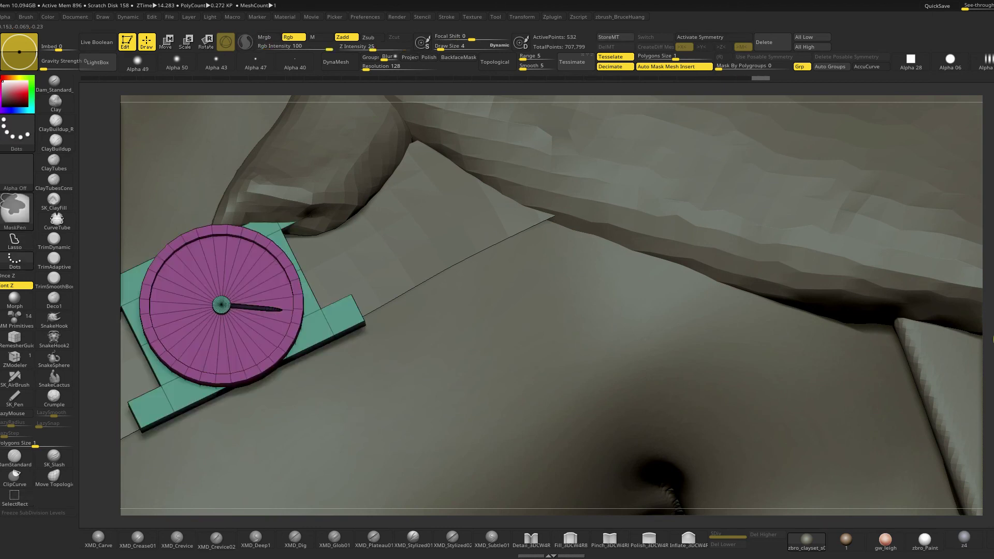
key("w")
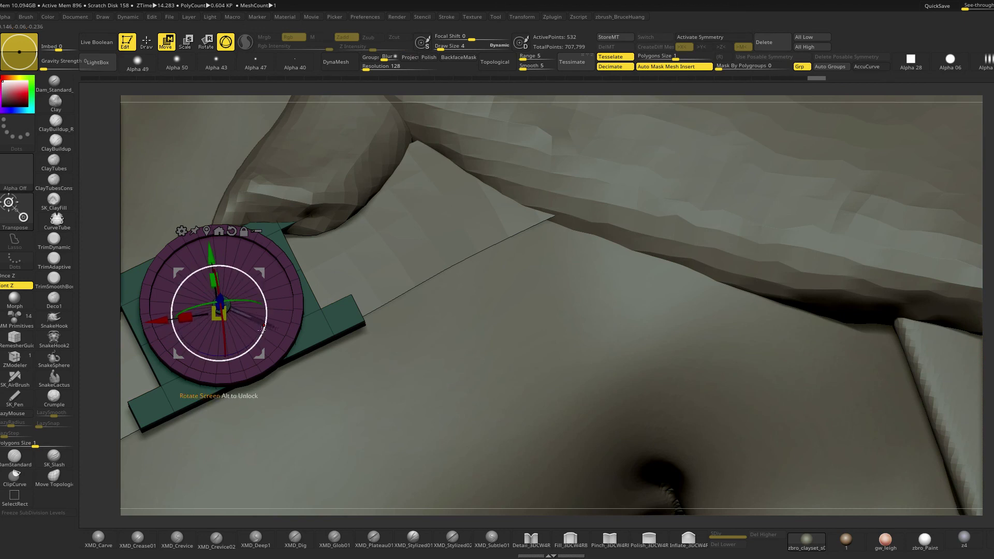
right_click_drag(935, 363, 935, 347)
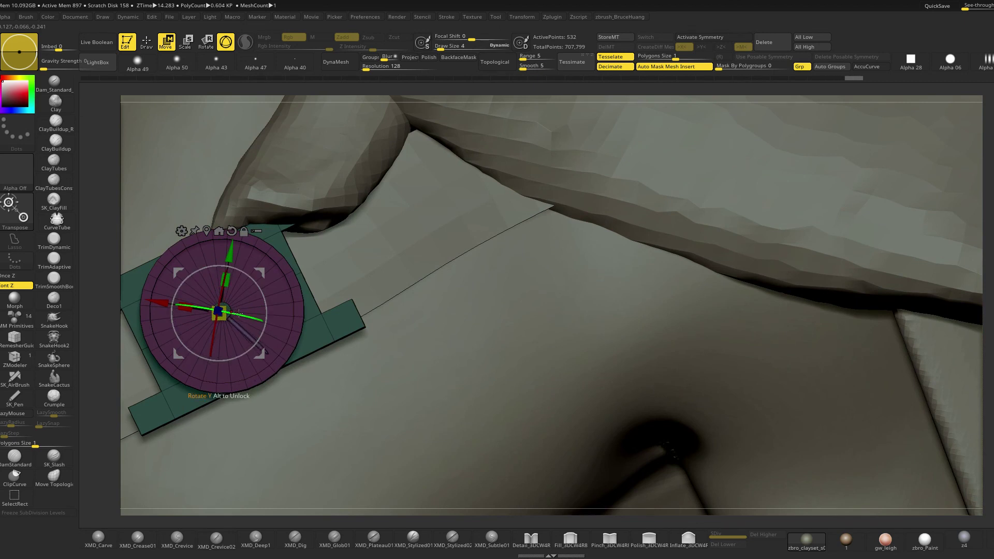
key("q")
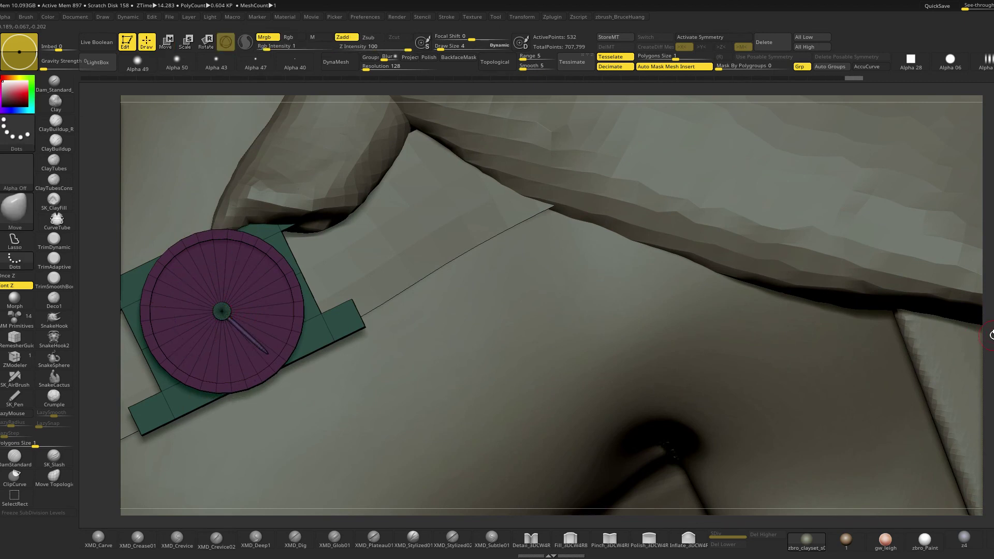
right_click_drag(992, 336, 992, 287)
Insert a small cylinder without edge loops from the IMM Primitives brush on the side of the round ornament
mouse_move(993, 327)
left_mouse_down()
mouse_move(992, 295)
mouse_move(968, 278)
mouse_move(701, 214)
mouse_move(677, 229)
mouse_move(683, 178)
mouse_move(724, 210)
mouse_move(726, 242)
mouse_move(694, 243)
left_mouse_up()
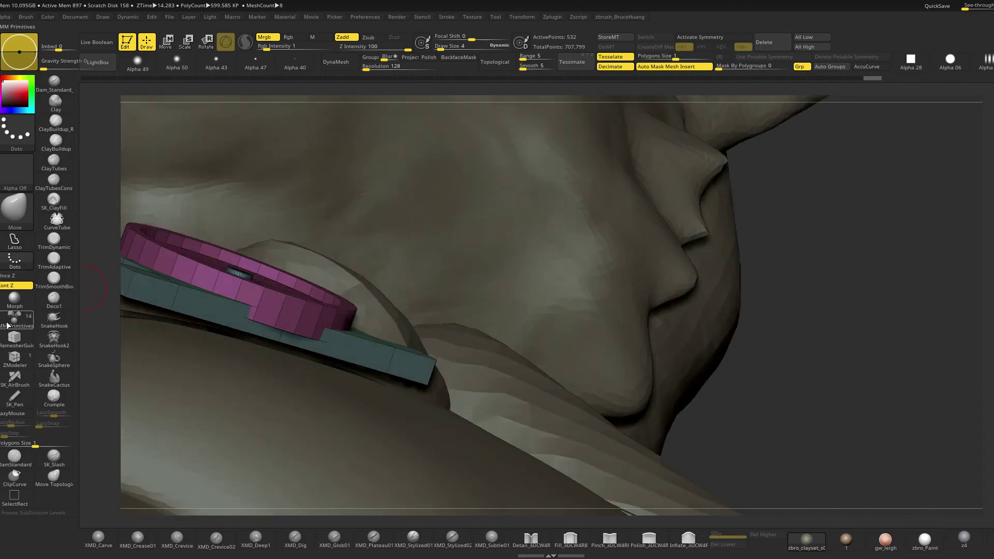
left_click(8, 325)
left_click_drag(858, 410, 823, 363)
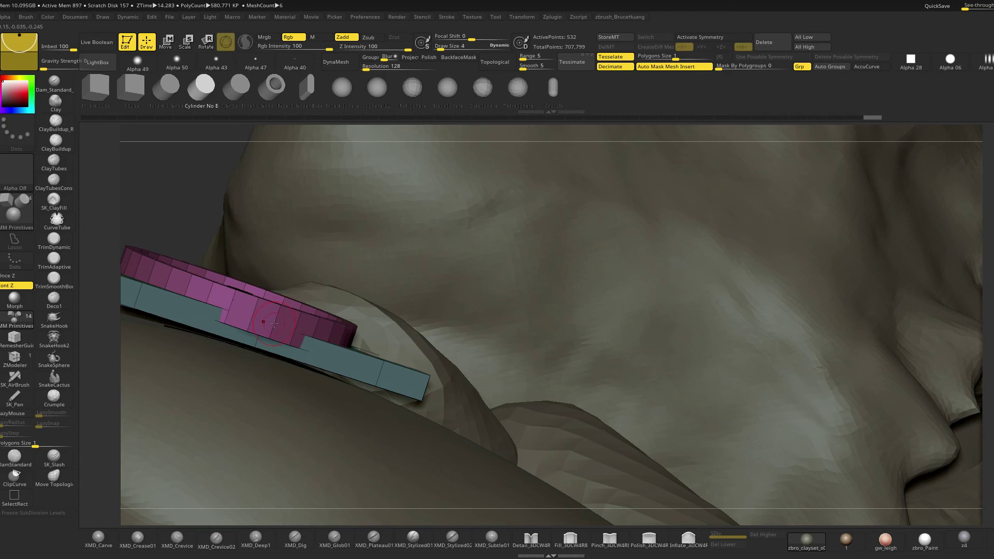
left_click(273, 336)
left_click_drag(989, 327, 941, 300)
Position the small cylinder so it projects from the dial's rim like a watch crown, and turn off the polyframe display
key("w")
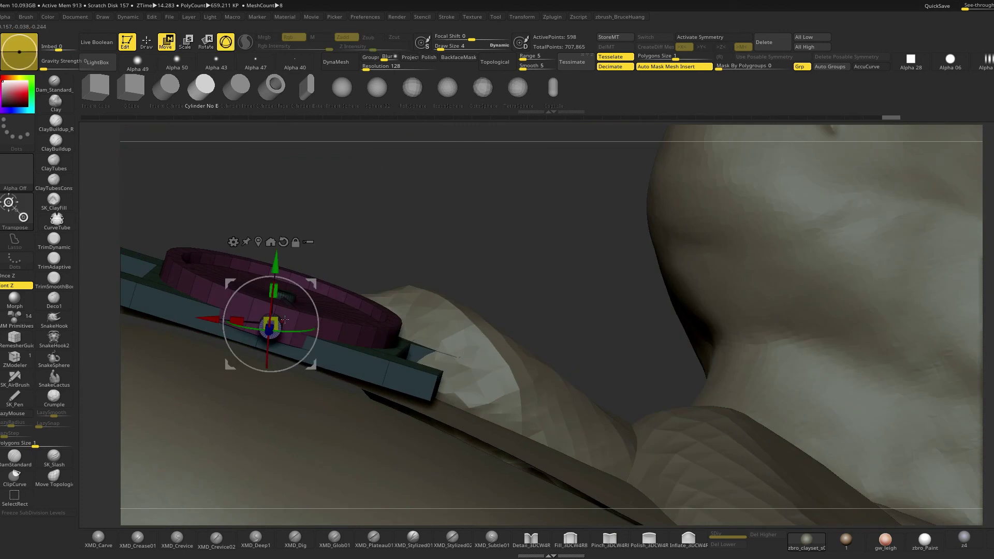
left_click_drag(287, 330, 288, 329)
left_click_drag(377, 228, 306, 303)
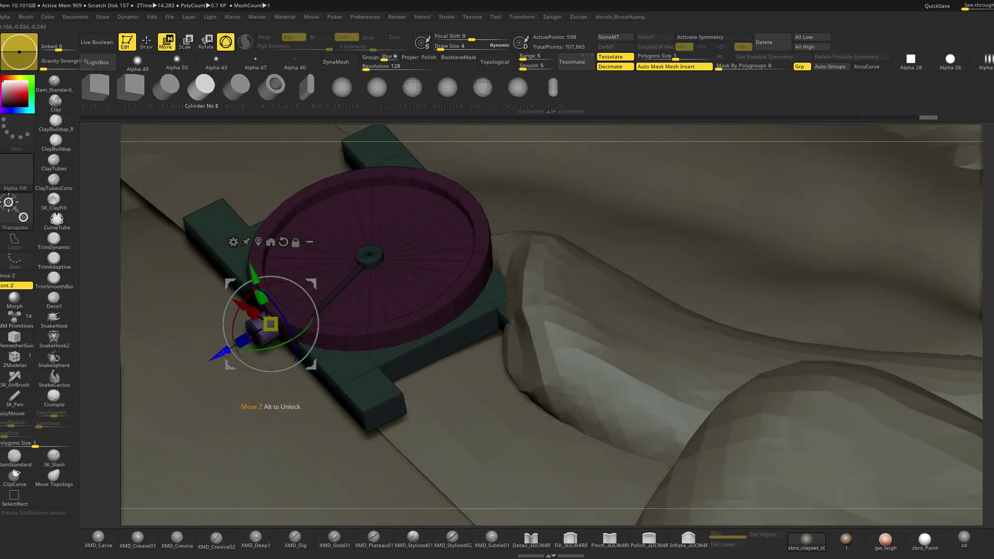
key("q")
right_click_drag(961, 363, 910, 340)
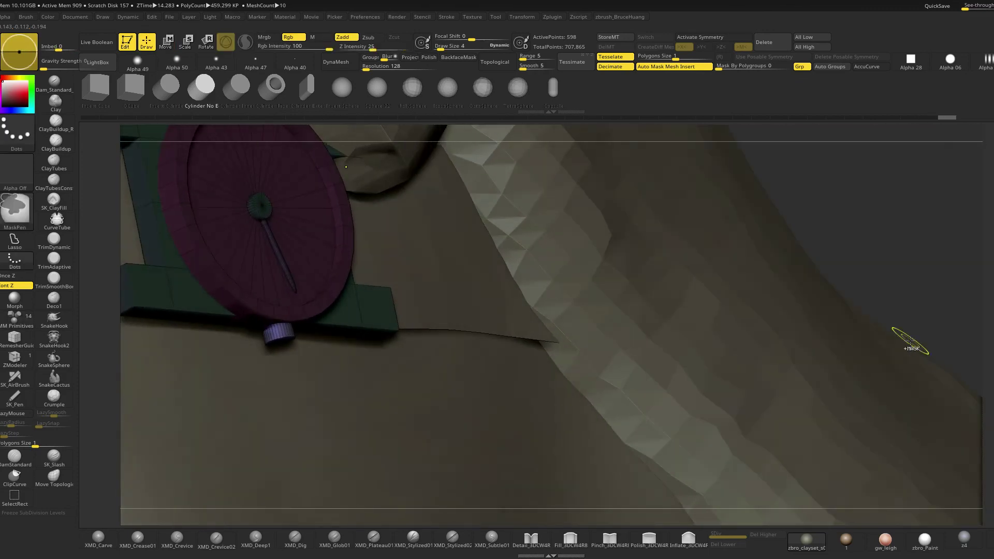
right_click_drag(970, 329, 805, 293, "ctrl")
key("shift+f")
right_click_drag(781, 342, 829, 329, "alt")
left_click_drag(829, 328, 810, 251)
left_click_drag(838, 312, 694, 296)
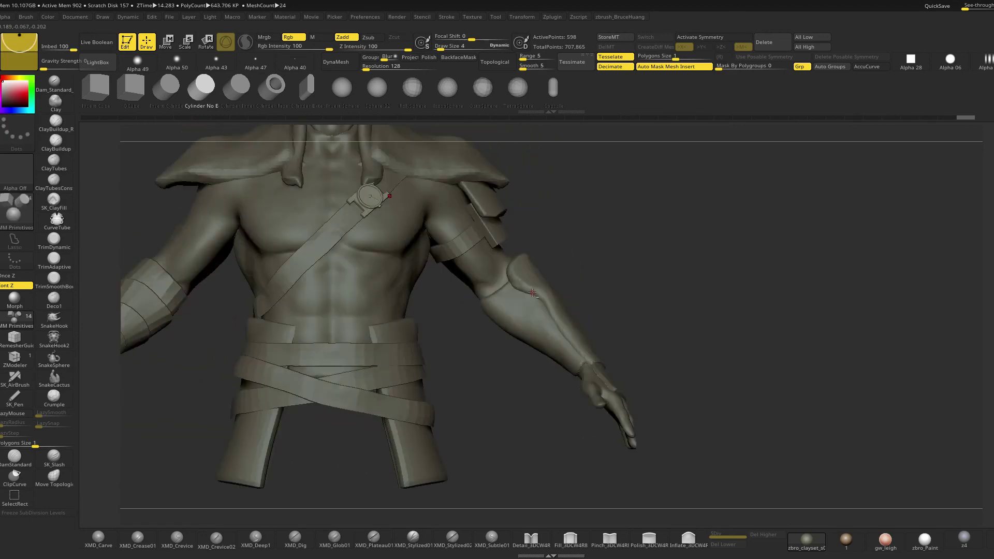
Select the smooth forearm guard and adjust its elbow end with the Move brush at draw sizes 86 and 73
key("b")
key("m")
key("v")
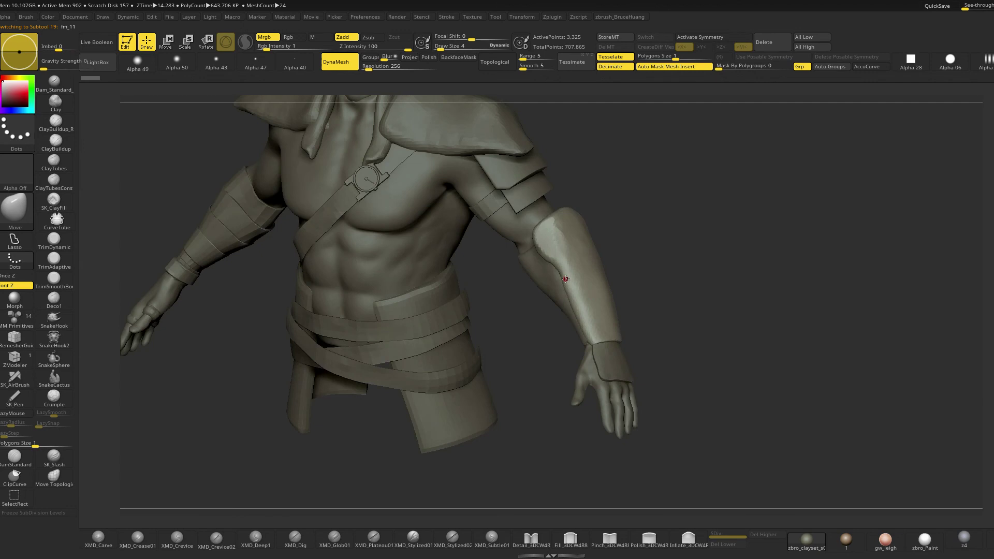
key("space")
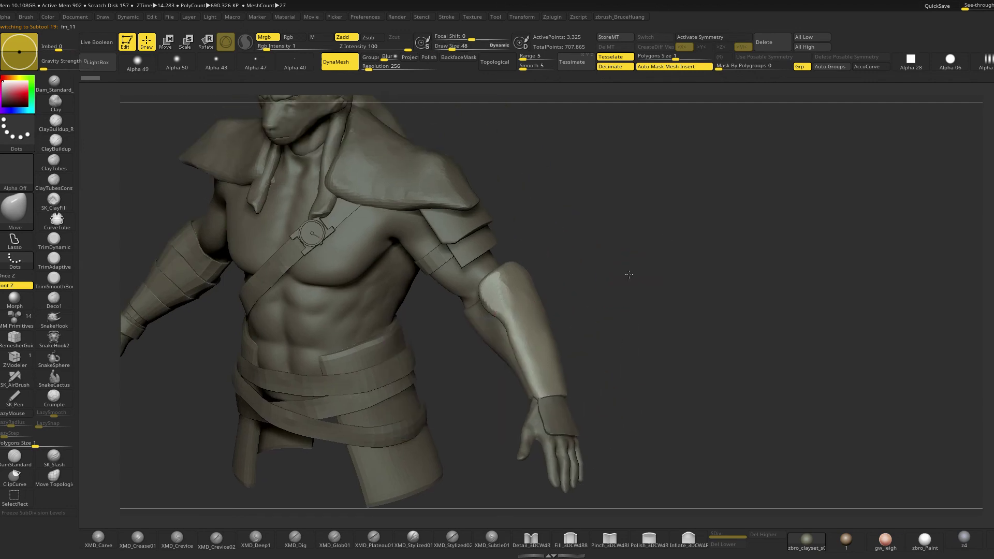
mouse_move(629, 275)
left_mouse_down()
mouse_move(634, 285)
mouse_move(575, 284)
mouse_move(518, 315)
left_mouse_up()
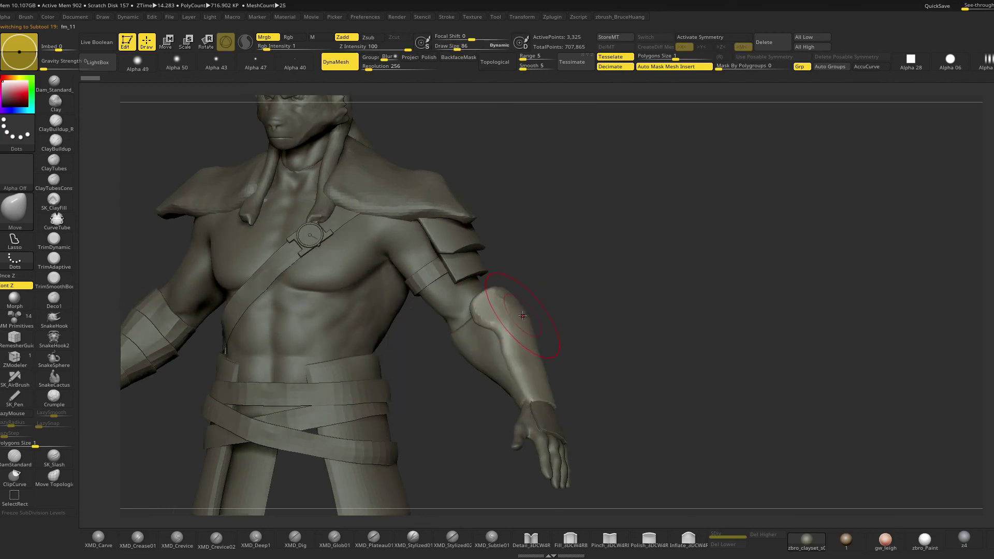
left_click_drag(569, 293, 445, 300)
key("space")
left_click_drag(541, 336, 535, 336)
left_click_drag(708, 297, 716, 314)
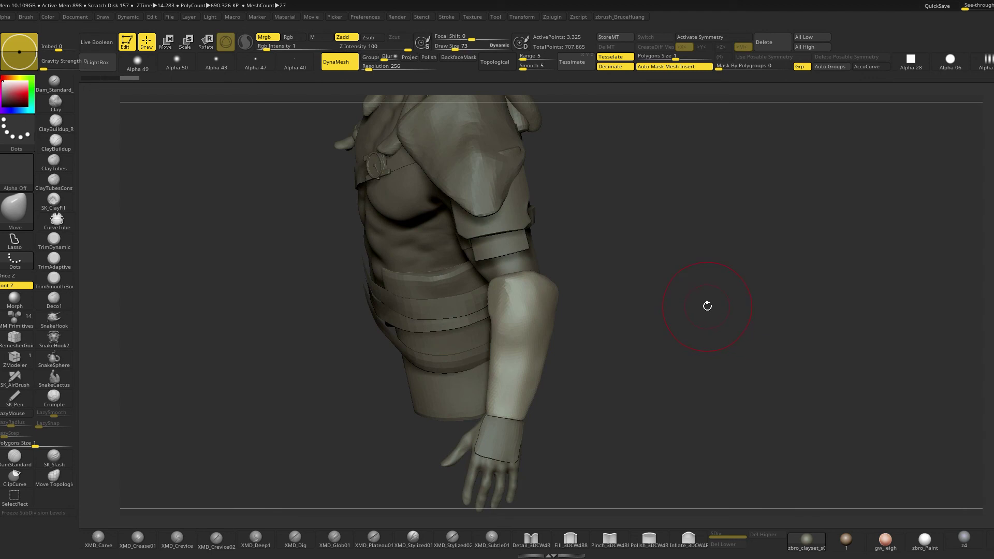
Flatten the outer surface of the forearm guard near the elbow with the hPolish brush at draw size 58
key("b")
key("h")
key("p")
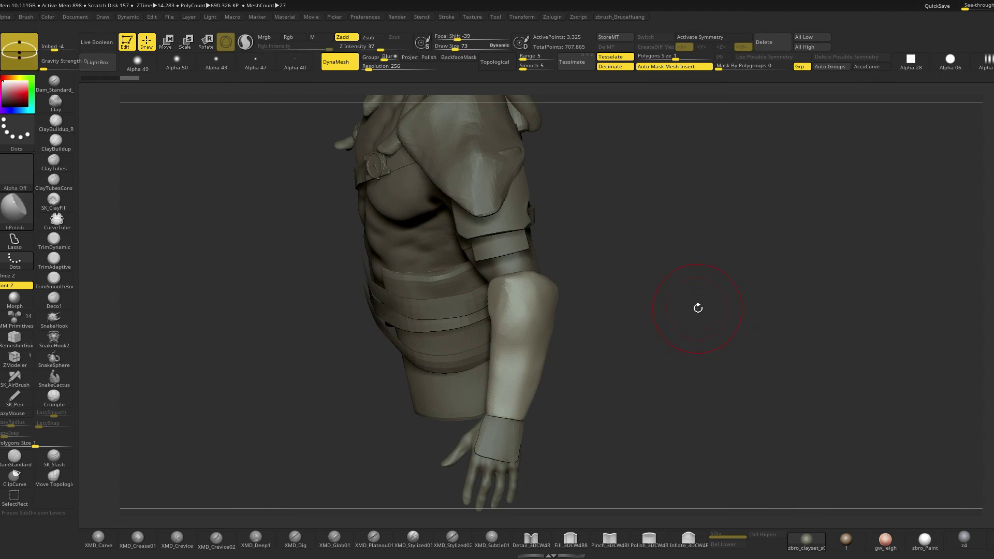
left_click_drag(704, 310, 706, 341)
key("space")
left_click_drag(533, 311, 526, 312)
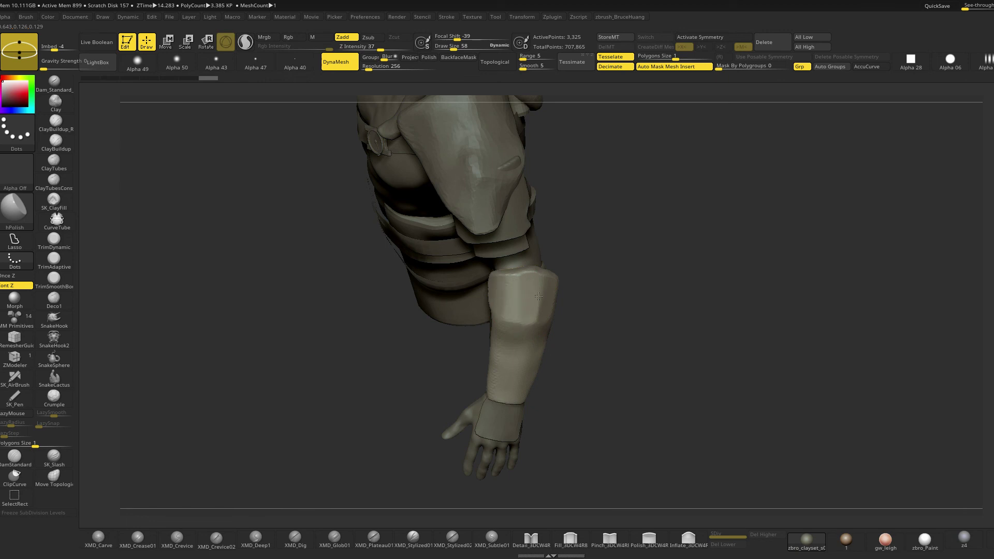
mouse_move(524, 306)
right_mouse_down()
mouse_move(641, 249)
mouse_move(605, 300)
mouse_move(626, 302)
mouse_move(575, 302)
mouse_move(576, 317)
mouse_move(550, 309)
right_mouse_up()
Refine the forearm guard's outline with the Move brush at draw size 65, alternating with hPolish to flatten its surface
key("b")
key("m")
key("v")
key("space")
left_click_drag(581, 314, 586, 352)
key("b")
key("h")
key("p")
mouse_move(652, 321)
right_mouse_down()
mouse_move(594, 339)
mouse_move(577, 300)
mouse_move(589, 324)
right_mouse_up()
key("b")
key("m")
key("v")
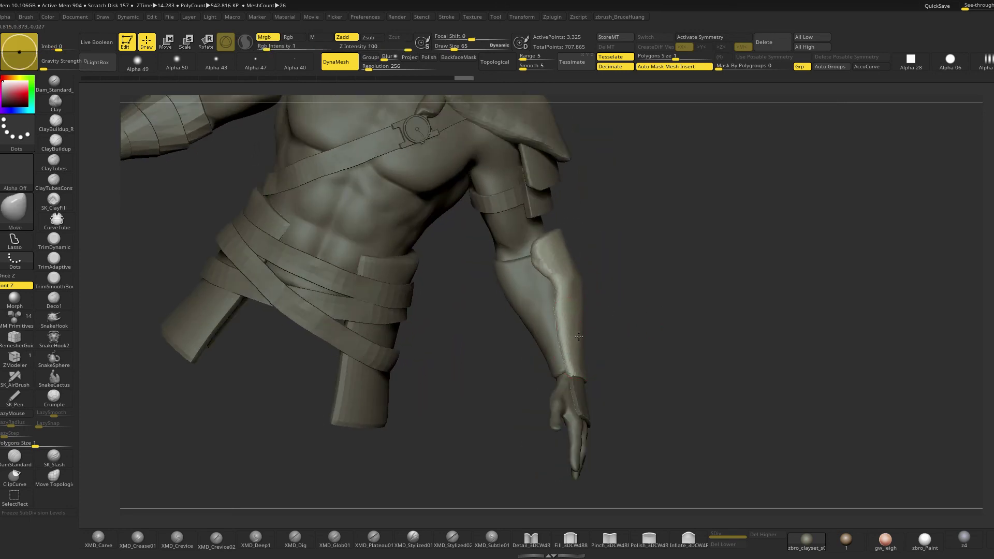
Select the head's subtool and adjust the face shape symmetrically with the Move brush at draw size 39
right_click_drag(647, 315, 782, 344)
mouse_move(758, 215)
right_mouse_down("alt")
mouse_move(777, 328)
mouse_move(782, 320)
mouse_move(765, 321)
mouse_move(788, 311)
mouse_move(793, 336)
right_mouse_up("alt")
mouse_move(784, 308)
right_mouse_down("alt")
mouse_move(803, 371)
mouse_move(808, 346)
right_mouse_up("alt")
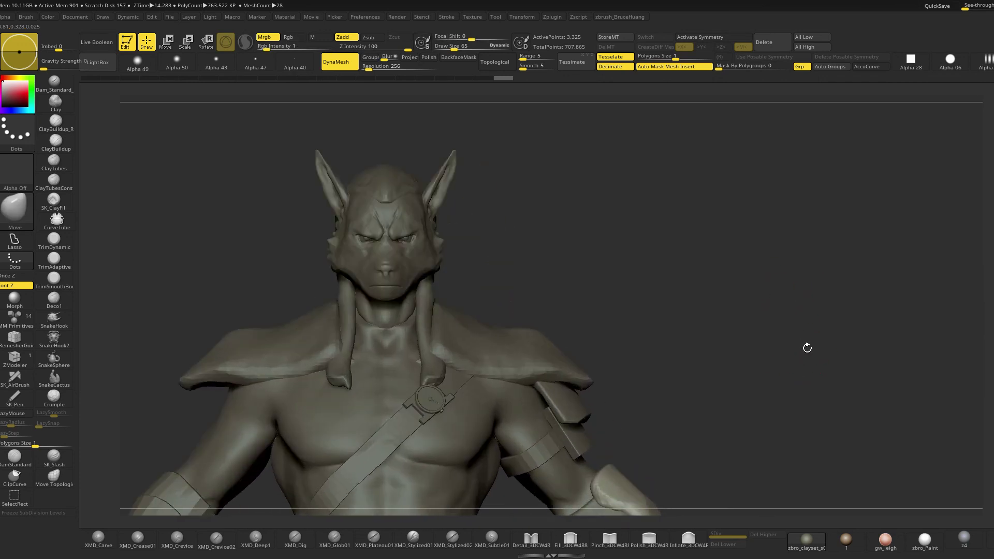
right_click_drag(744, 264, 769, 291, "alt")
left_click(427, 291, "alt")
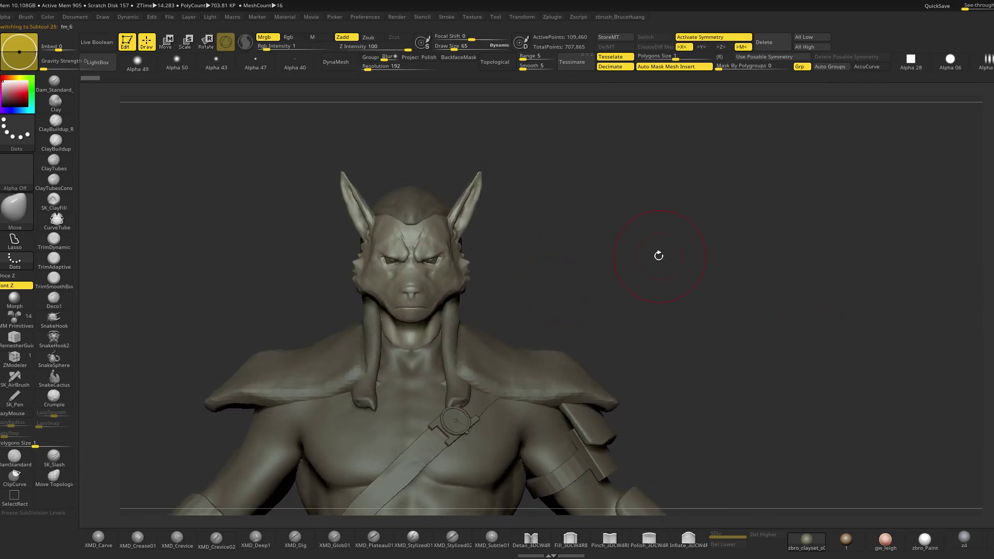
right_click_drag(659, 255, 713, 300, "ctrl")
right_click_drag(696, 234, 727, 286, "alt")
right_click_drag(720, 249, 741, 282, "alt")
right_click_drag(669, 269, 729, 286, "alt")
key("space")
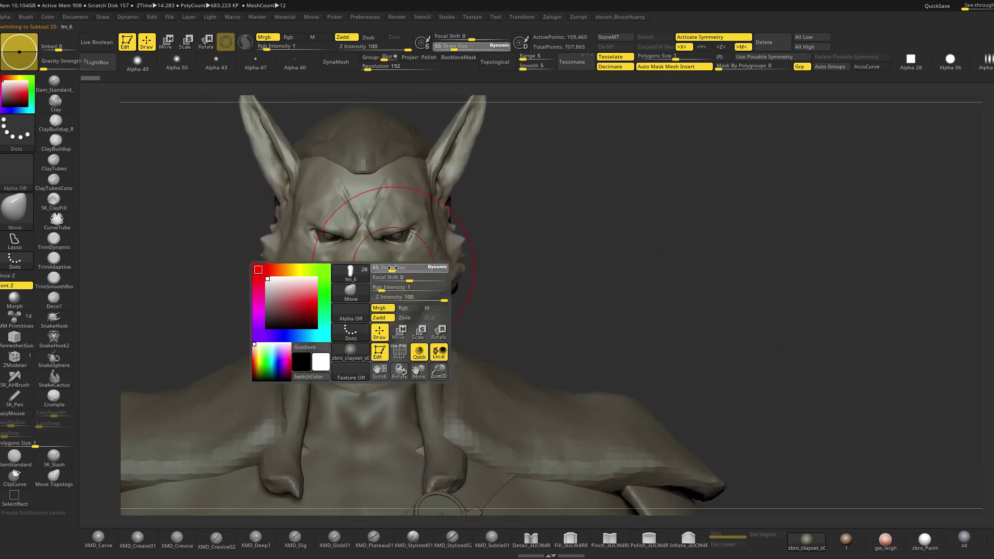
left_click(388, 268)
left_click_drag(390, 269, 384, 283)
mouse_move(527, 255)
left_mouse_down()
mouse_move(417, 254)
mouse_move(497, 259)
left_mouse_up()
key("space")
left_click(365, 288)
left_click_drag(381, 283, 388, 279)
mouse_move(580, 255)
left_mouse_down()
mouse_move(615, 244)
mouse_move(592, 261)
left_mouse_up()
mouse_move(592, 261)
right_mouse_down()
mouse_move(601, 271)
mouse_move(447, 271)
mouse_move(341, 313)
right_mouse_up()
Build up the muzzle and cheek beside the mouth with the ClayBuildup brush, using Alpha 06 at draw size 17
key("space")
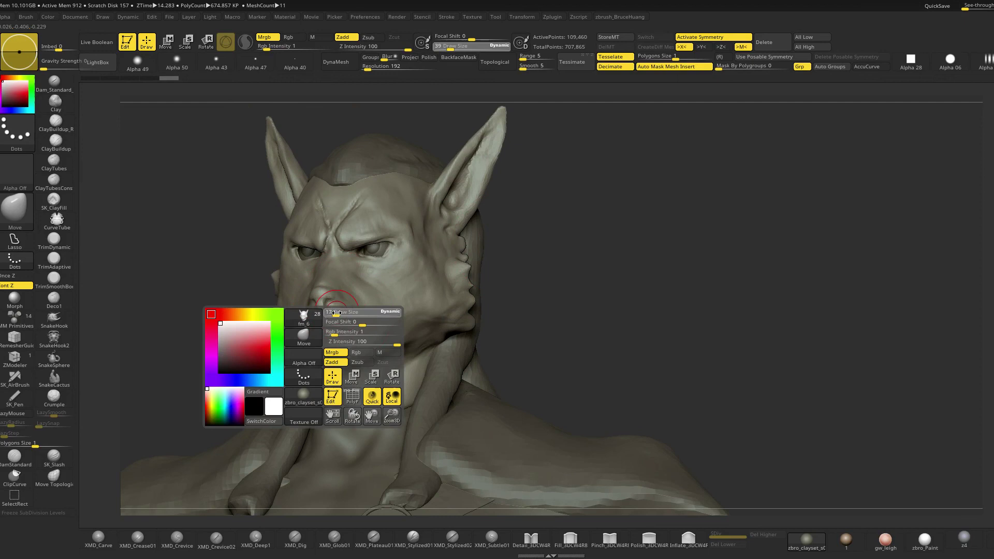
key("b")
key("c")
key("b")
left_click(950, 60)
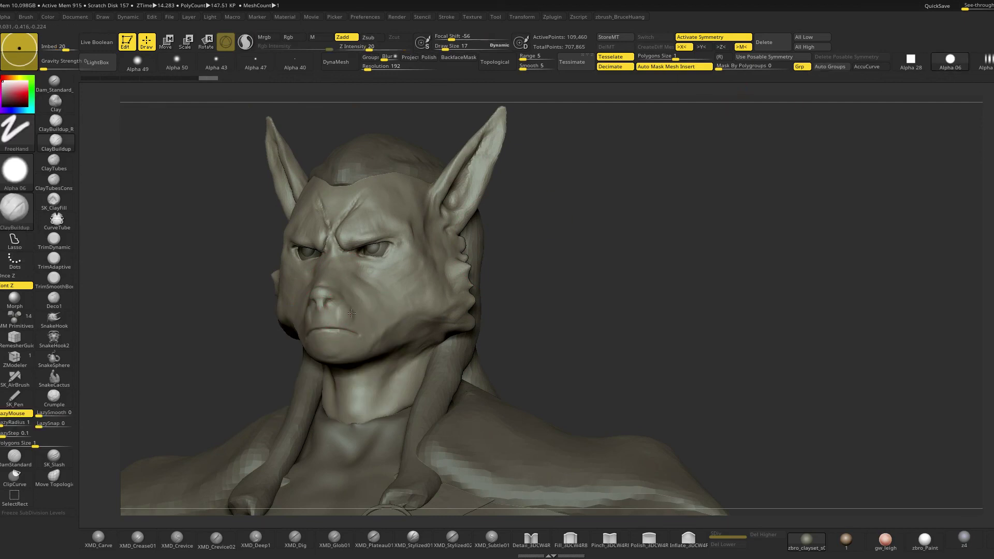
left_click_drag(339, 311, 359, 317)
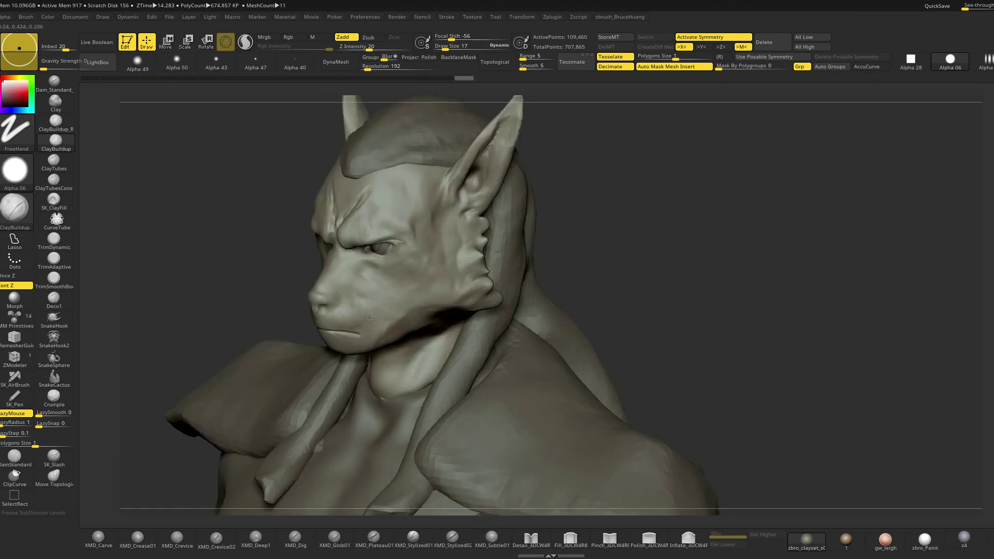
mouse_move(370, 320)
left_mouse_down()
mouse_move(363, 314)
mouse_move(373, 311)
left_mouse_up()
left_click_drag(715, 246, 710, 281, "shift")
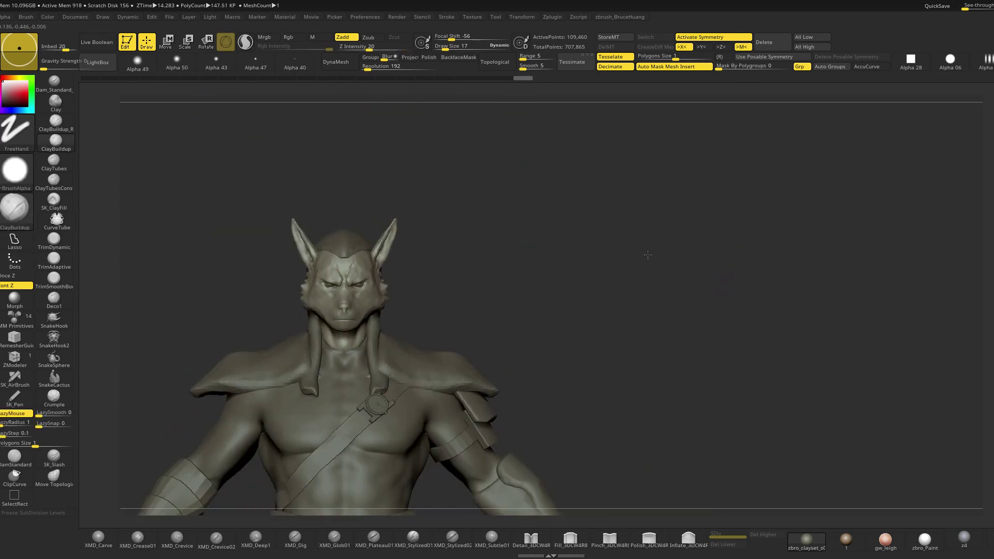
mouse_move(668, 228)
left_mouse_down()
mouse_move(662, 220)
mouse_move(801, 222)
mouse_move(762, 235)
mouse_move(770, 253)
mouse_move(832, 193)
left_mouse_up()
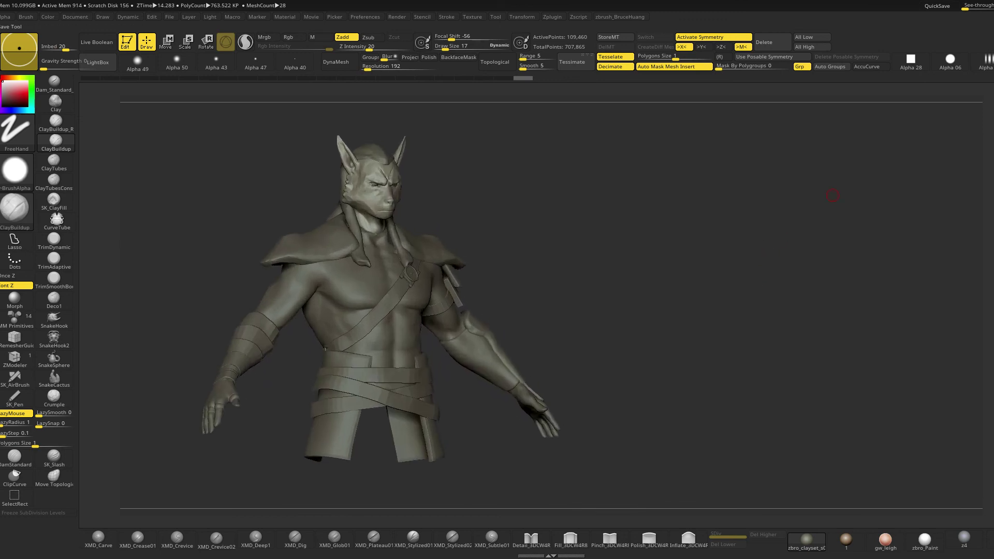